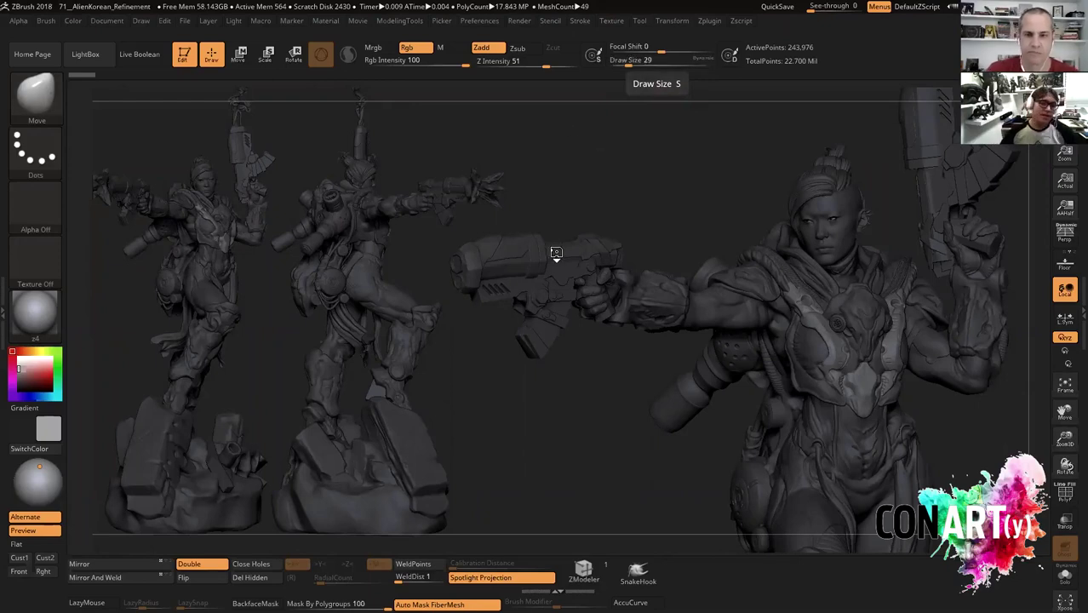
# Orbit the pistol-holding figure through side and front angles.
pyautogui.moveTo(556, 253); pyautogui.dragTo(556, 250, button='right')
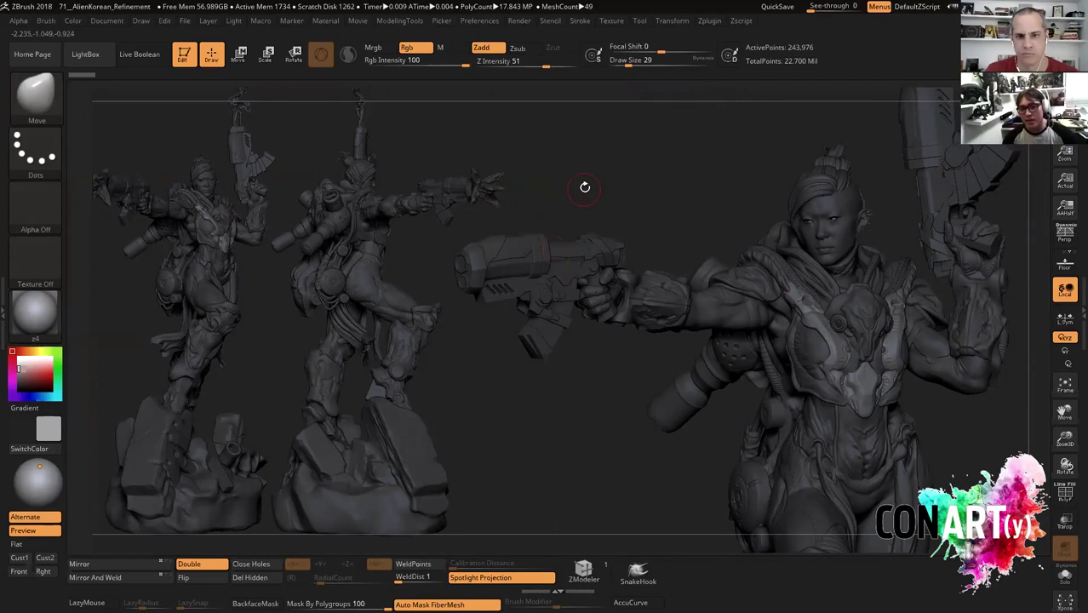
pyautogui.moveTo(596, 186)
pyautogui.mouseDown(button='right')
pyautogui.moveTo(579, 183)
pyautogui.moveTo(556, 246)
pyautogui.mouseUp(button='right')
pyautogui.moveTo(585, 184)
pyautogui.mouseDown(button='right')
pyautogui.moveTo(558, 206)
pyautogui.moveTo(583, 170)
pyautogui.moveTo(566, 269)
pyautogui.mouseUp(button='right')
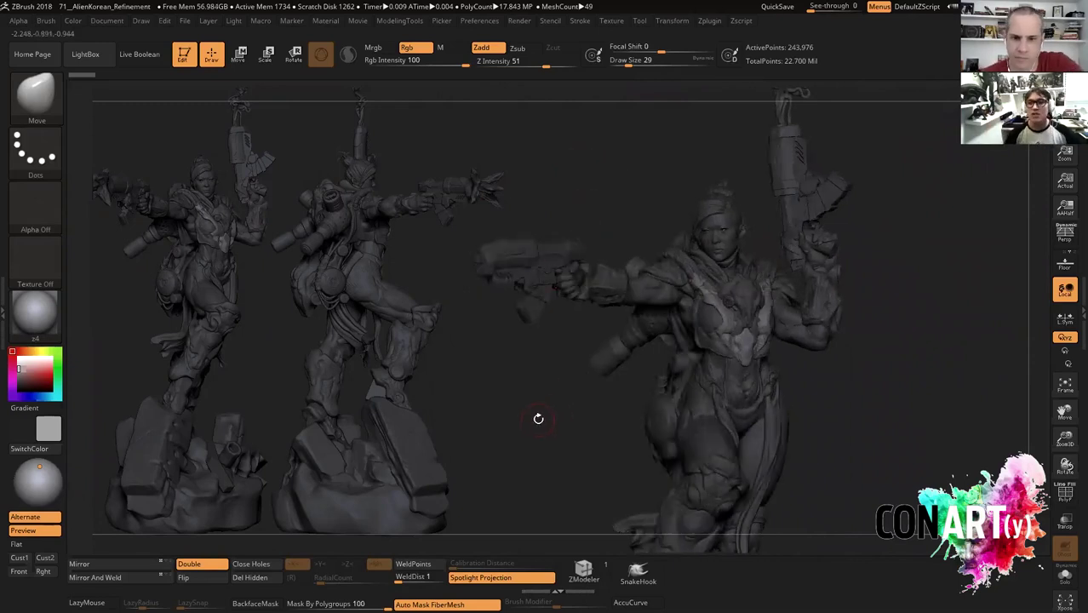
pyautogui.moveTo(578, 426)
pyautogui.mouseDown(button='right')
pyautogui.moveTo(566, 304)
pyautogui.moveTo(528, 255)
pyautogui.mouseUp(button='right')
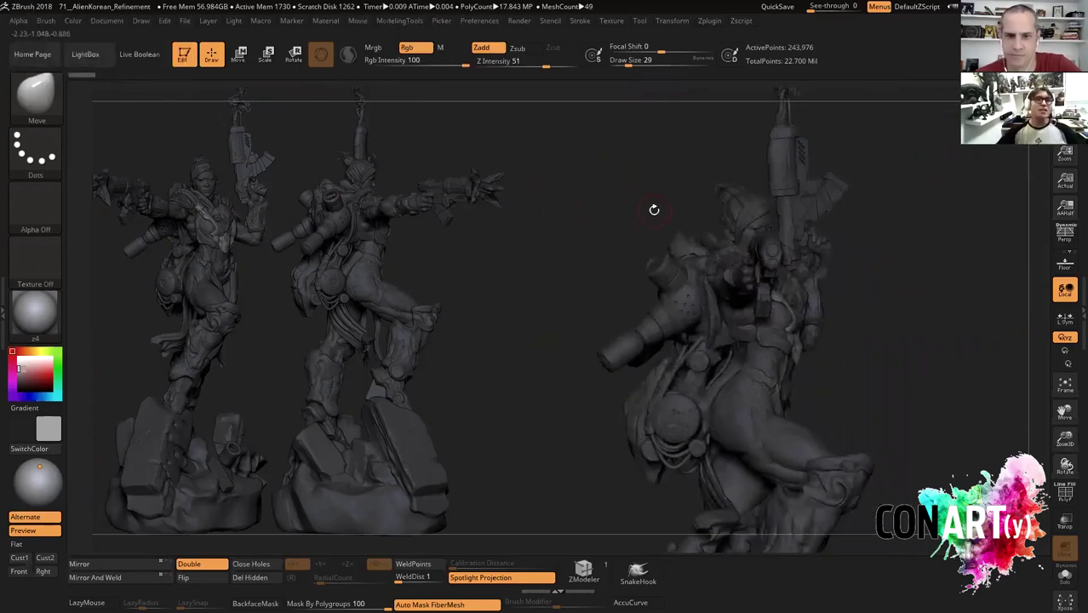
pyautogui.moveTo(619, 210); pyautogui.dragTo(712, 384, button='right')
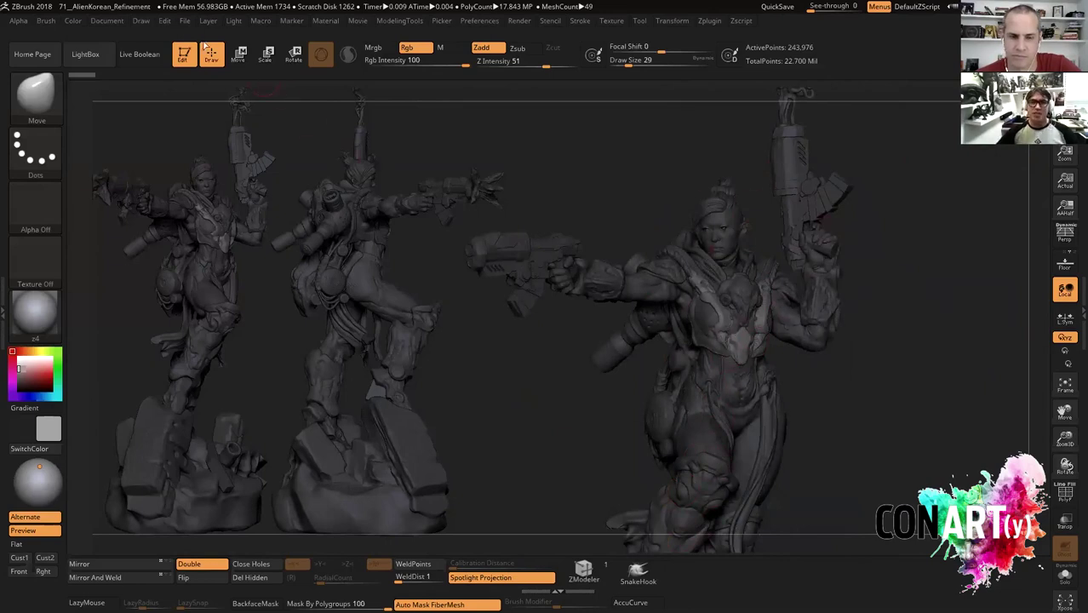
# Open the Gun3 project, discarding changes to the current one.
pyautogui.click(184, 21)
pyautogui.click(209, 43)
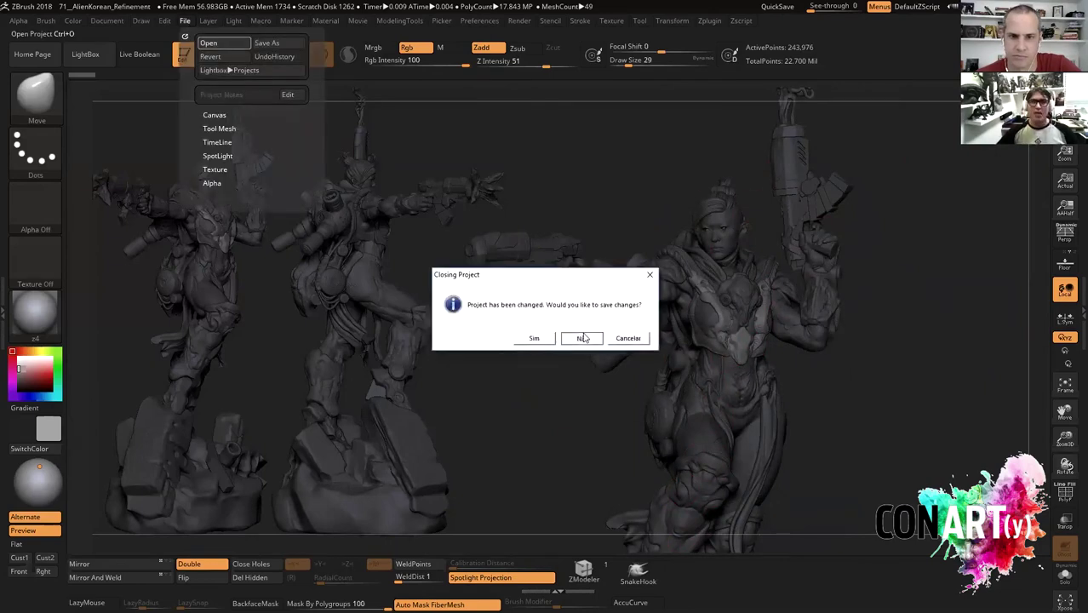
pyautogui.click(582, 338)
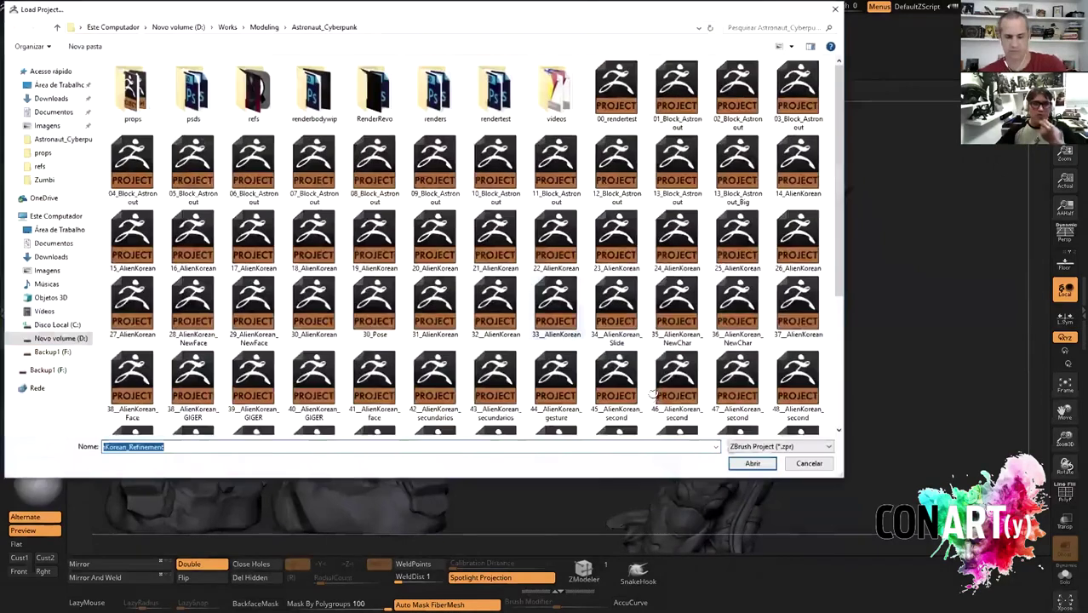
pyautogui.doubleClick(652, 394)
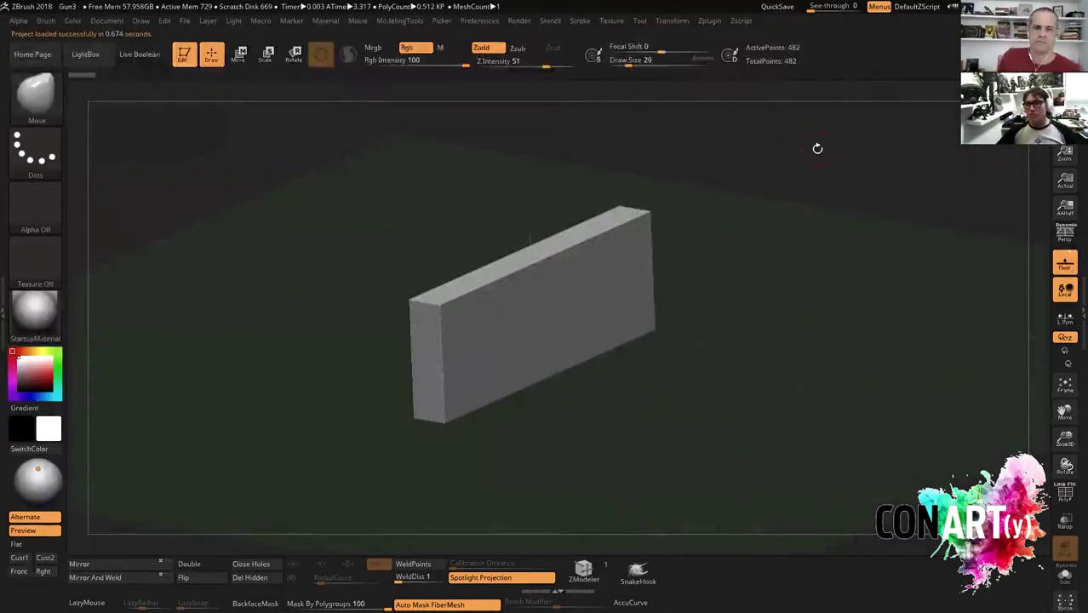
# Turn on Polyframe for the Gun3 block, zoom out, and dock the window right.
pyautogui.hotkey('shift', 'f')
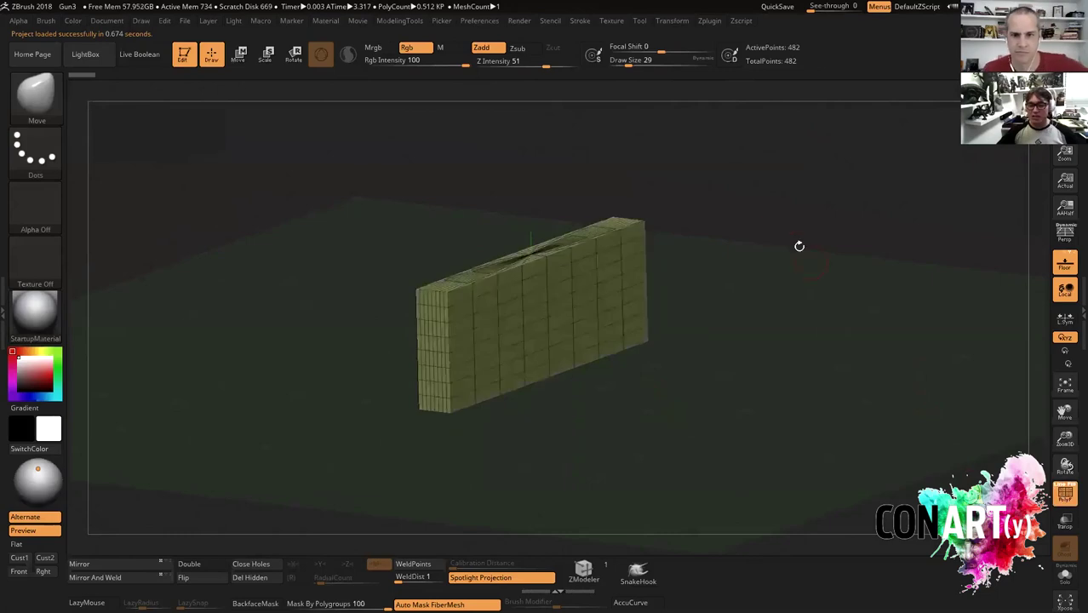
pyautogui.moveTo(784, 195); pyautogui.dragTo(786, 196)
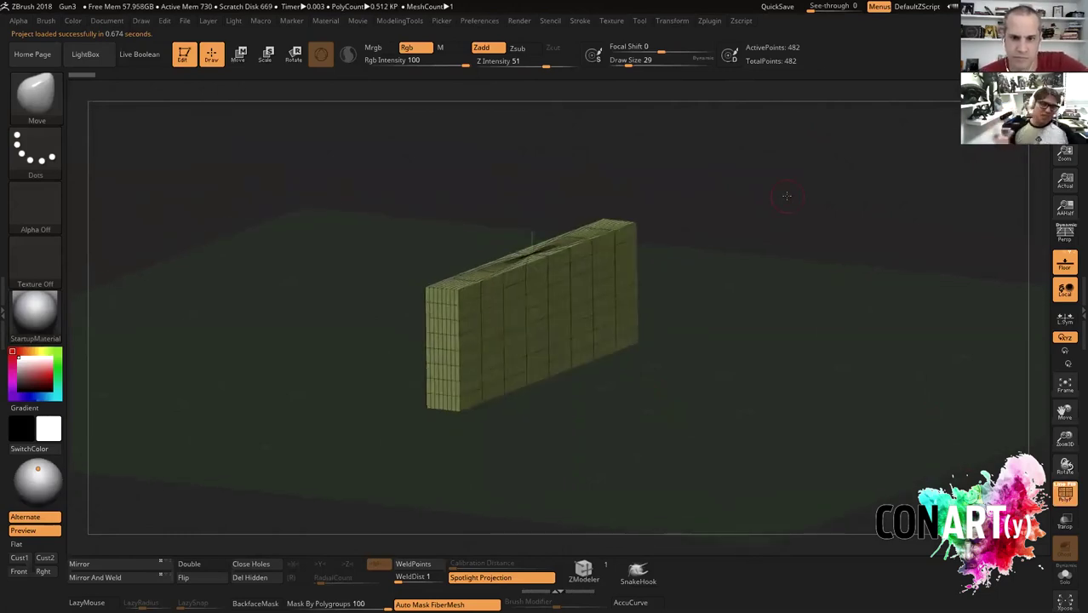
pyautogui.moveTo(737, 196)
pyautogui.mouseDown()
pyautogui.moveTo(707, 174)
pyautogui.moveTo(720, 189)
pyautogui.mouseUp()
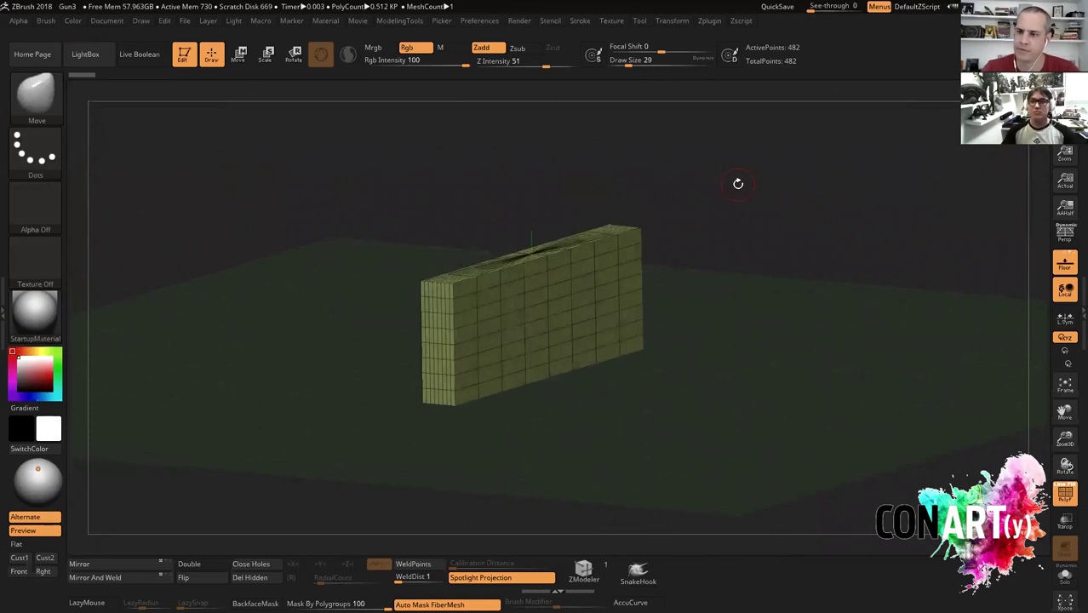
pyautogui.moveTo(819, 192)
pyautogui.keyDown('alt'); pyautogui.mouseDown()
pyautogui.moveTo(770, 154)
pyautogui.moveTo(843, 325)
pyautogui.mouseUp(); pyautogui.keyUp('alt')
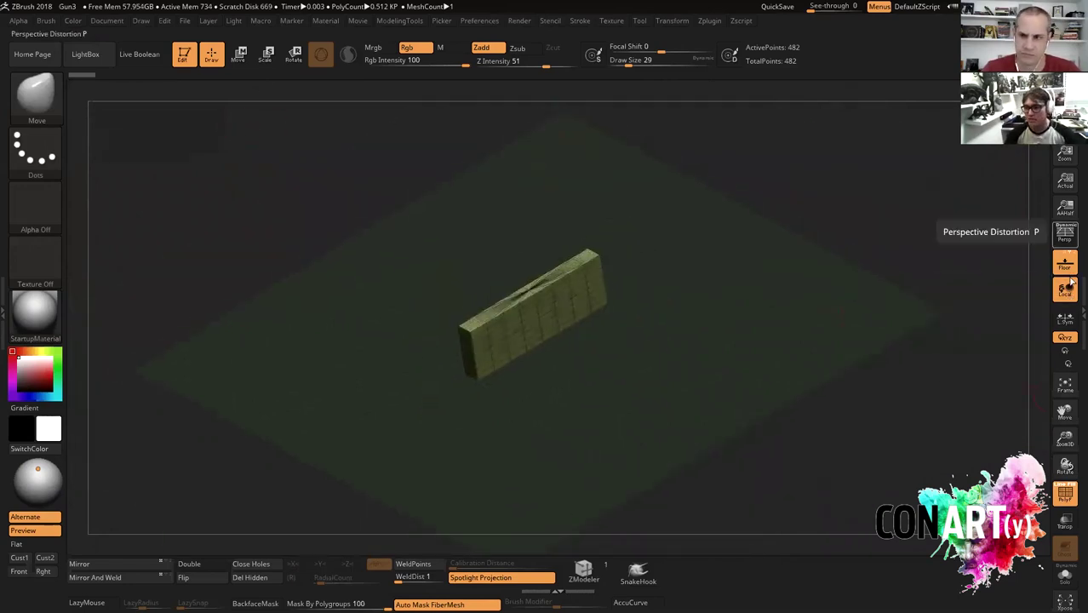
pyautogui.press('super+Right')
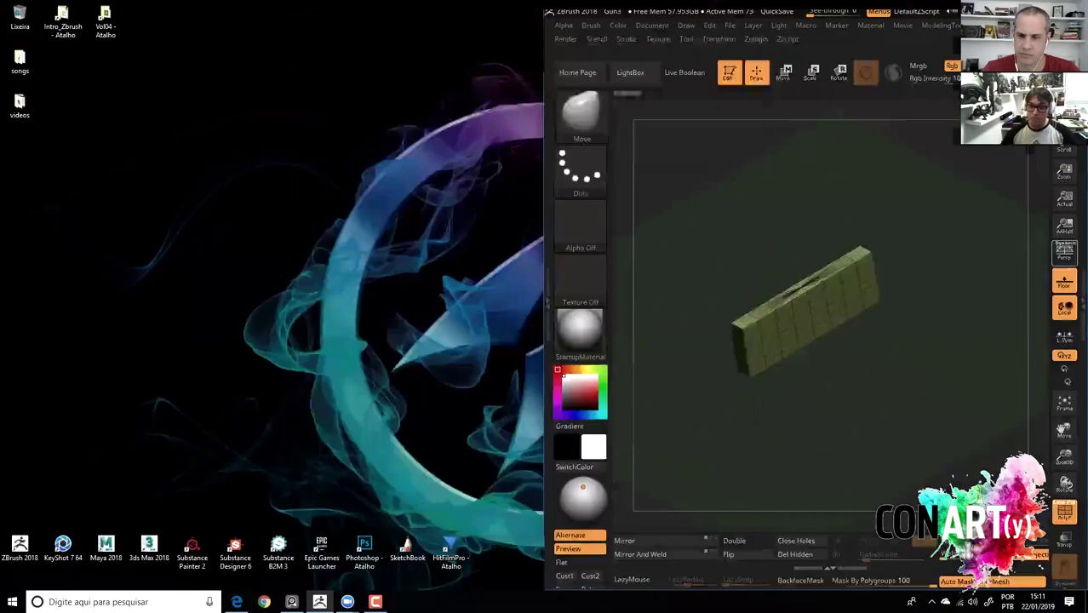
# Bring up the reference board and widen the ZBrush window beside it.
pyautogui.hotkey('alt', 'Tab')
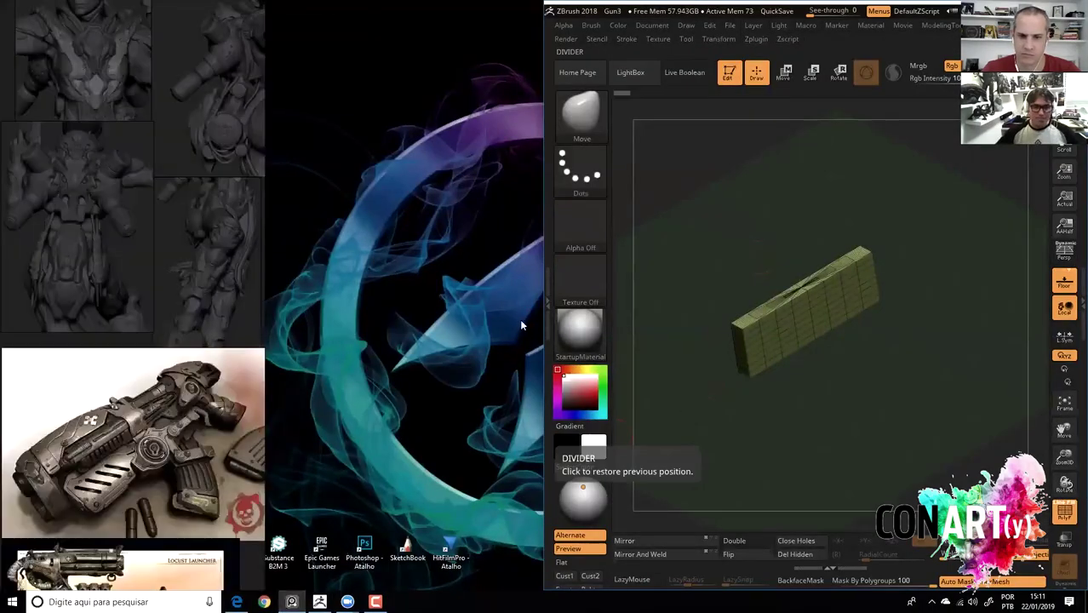
pyautogui.click(541, 245)
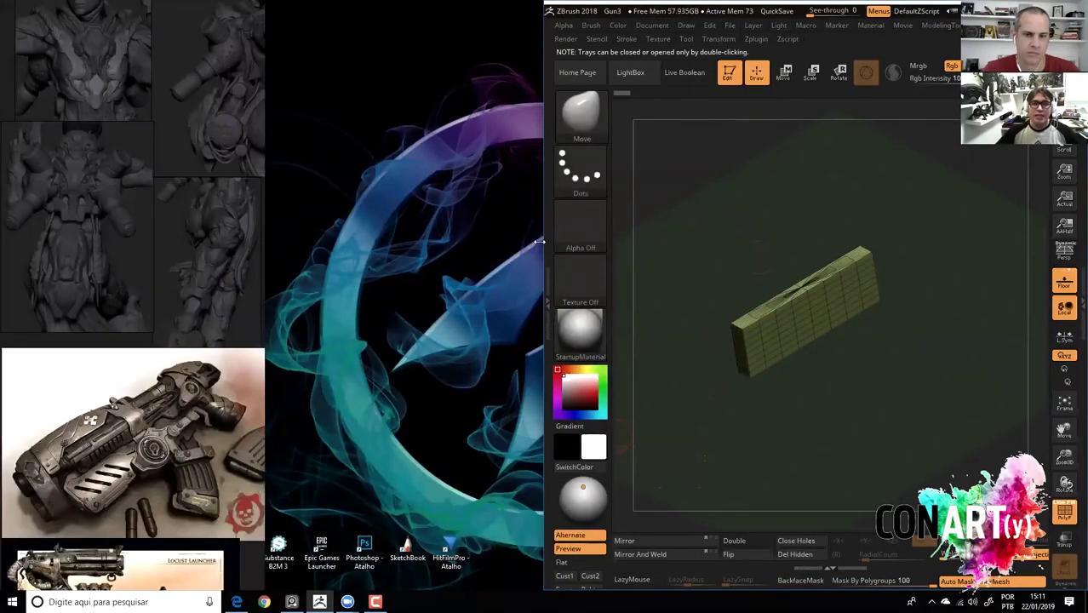
pyautogui.moveTo(539, 243); pyautogui.dragTo(263, 243)
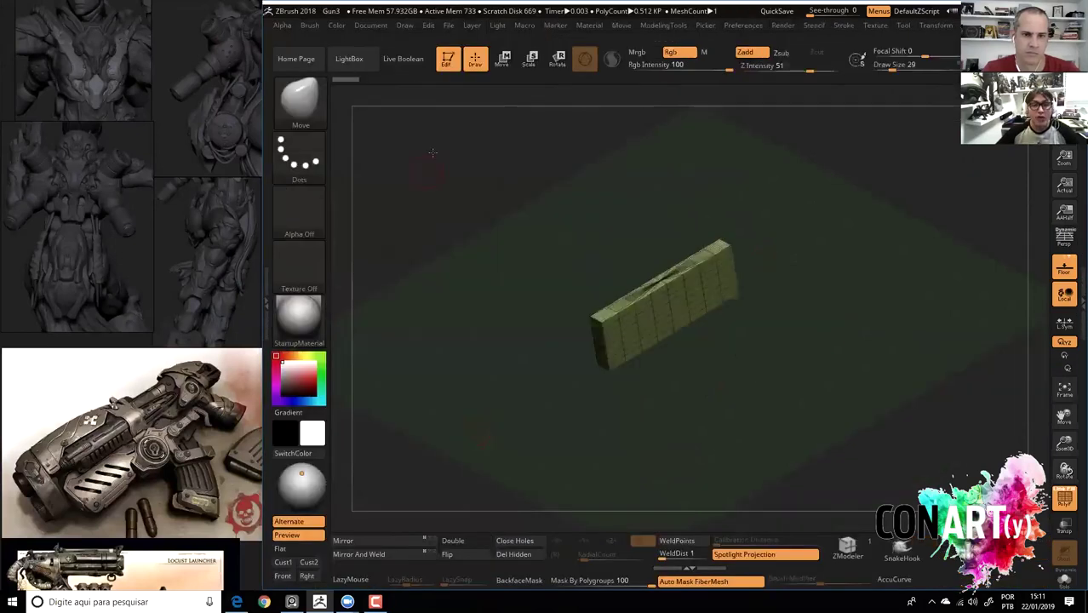
# Zoom in and out through the gun and character sculpt reference images.
pyautogui.scroll(2, 150, 172)
pyautogui.scroll(2, 145, 200)
pyautogui.scroll(2, 168, 288)
pyautogui.scroll(1, 99, 159)
pyautogui.scroll(2, 102, 162)
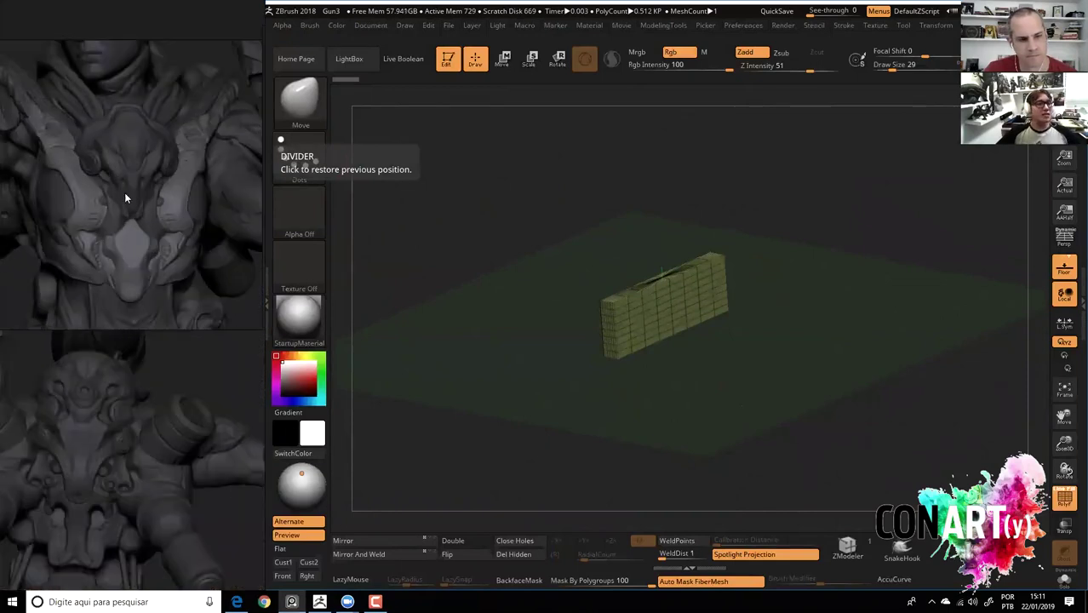
pyautogui.scroll(2, 123, 175)
pyautogui.scroll(1, 130, 181)
pyautogui.scroll(1, 144, 155)
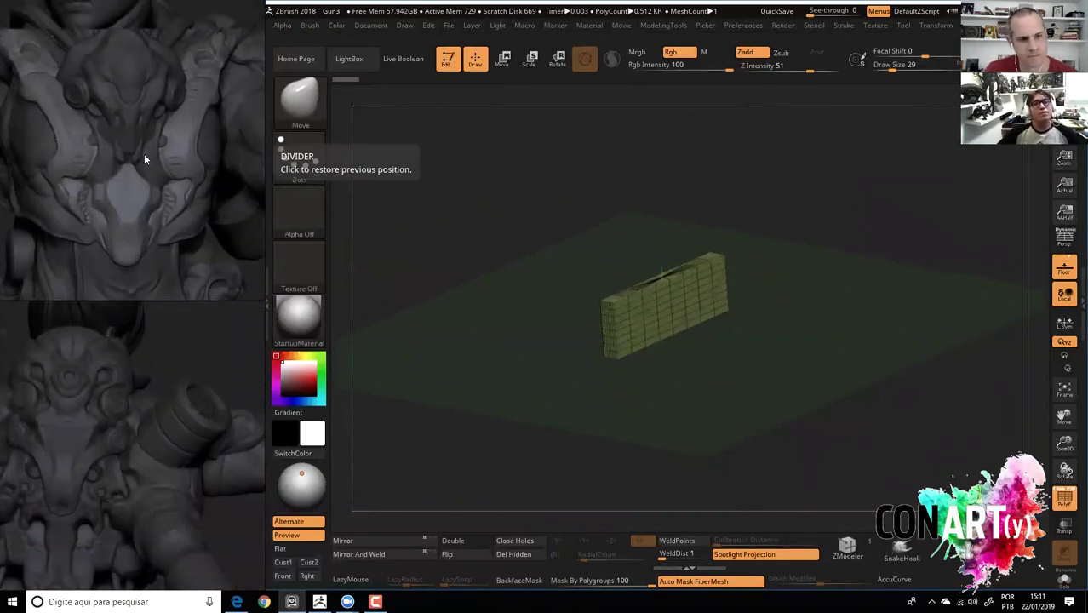
pyautogui.scroll(1, 86, 162)
pyautogui.scroll(1, 95, 183)
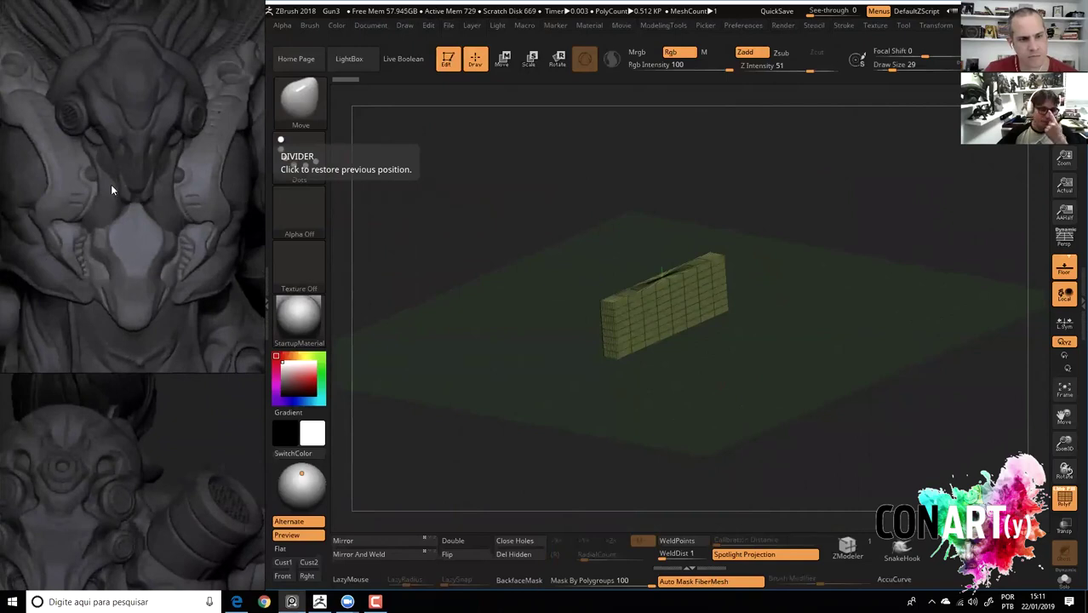
pyautogui.scroll(1, 193, 326)
pyautogui.scroll(1, 185, 342)
pyautogui.scroll(1, 213, 298)
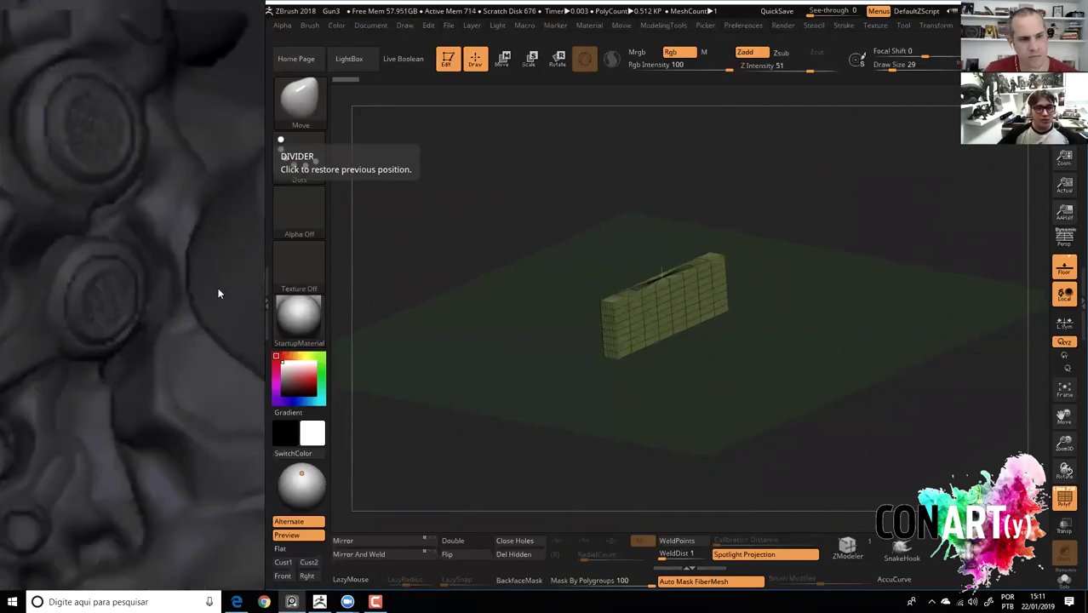
pyautogui.scroll(1, 126, 309)
pyautogui.scroll(1, 126, 309)
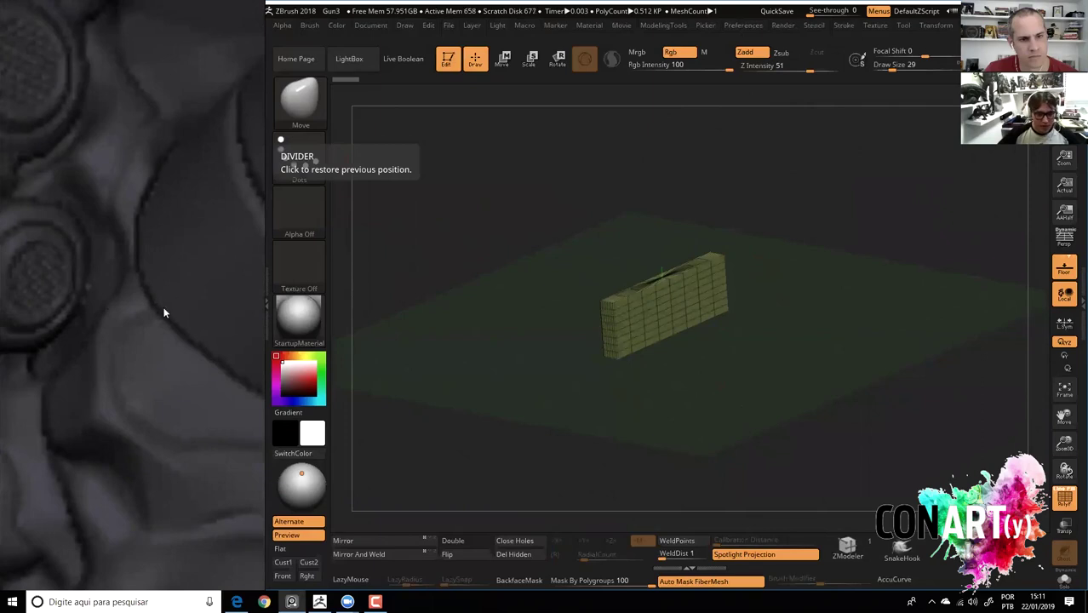
pyautogui.scroll(-3, 165, 312)
pyautogui.scroll(-3, 166, 313)
pyautogui.scroll(2, 124, 333)
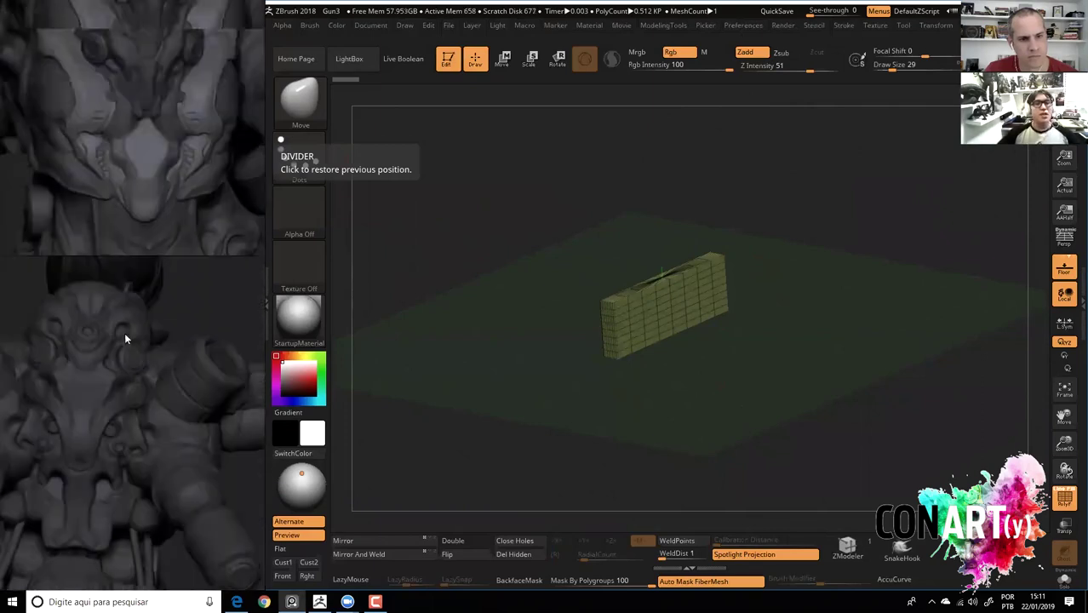
pyautogui.scroll(1, 128, 332)
pyautogui.scroll(1, 134, 330)
pyautogui.scroll(1, 142, 344)
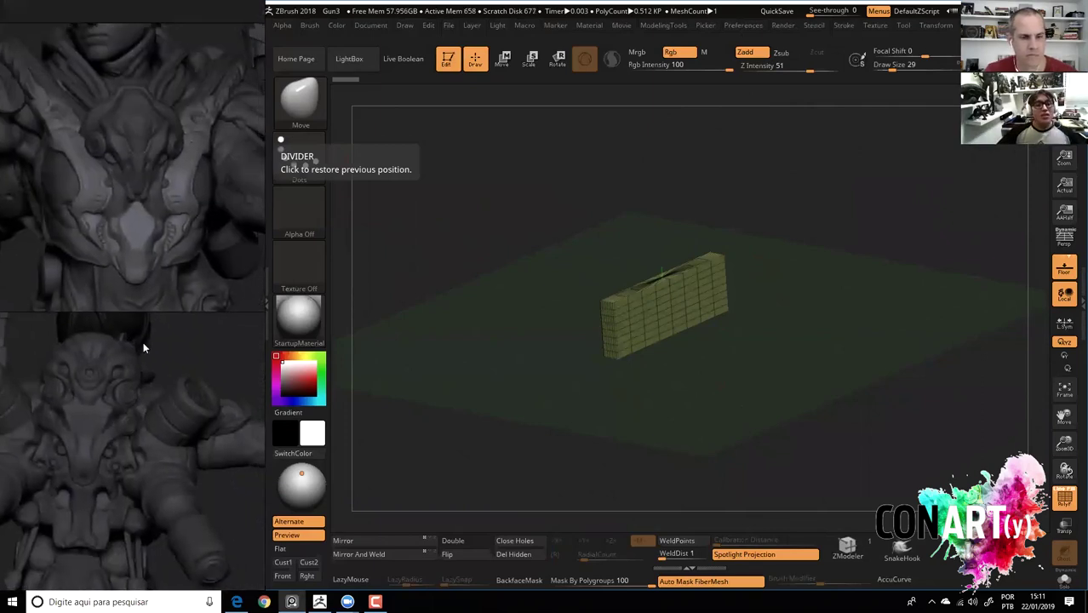
pyautogui.scroll(1, 150, 333)
pyautogui.scroll(1, 150, 333)
pyautogui.scroll(1, 148, 407)
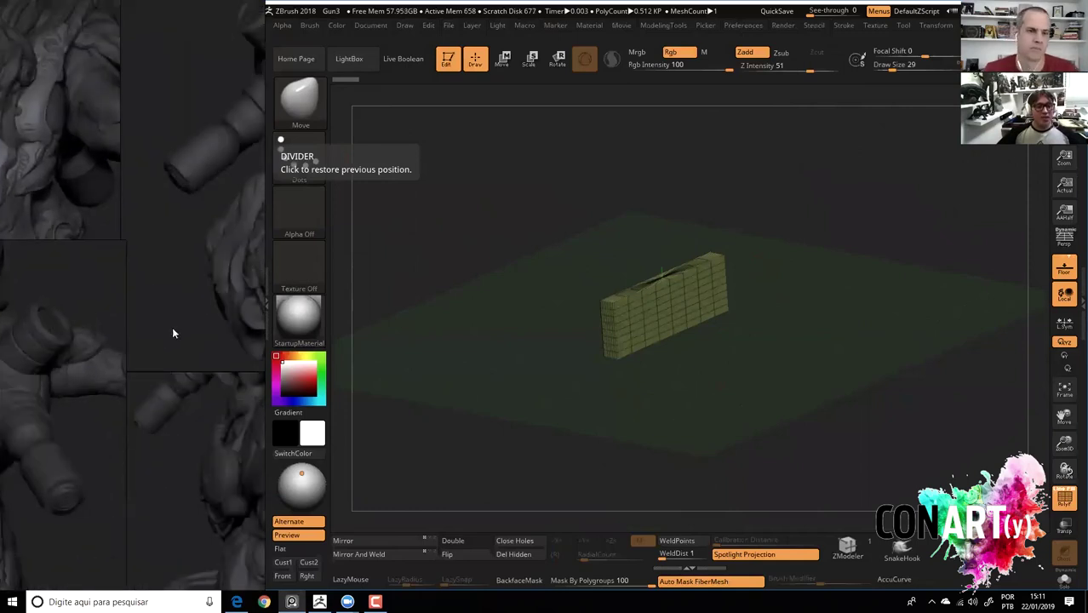
pyautogui.scroll(1, 86, 321)
pyautogui.scroll(1, 80, 374)
pyautogui.scroll(2, 95, 131)
pyautogui.scroll(-2, 95, 131)
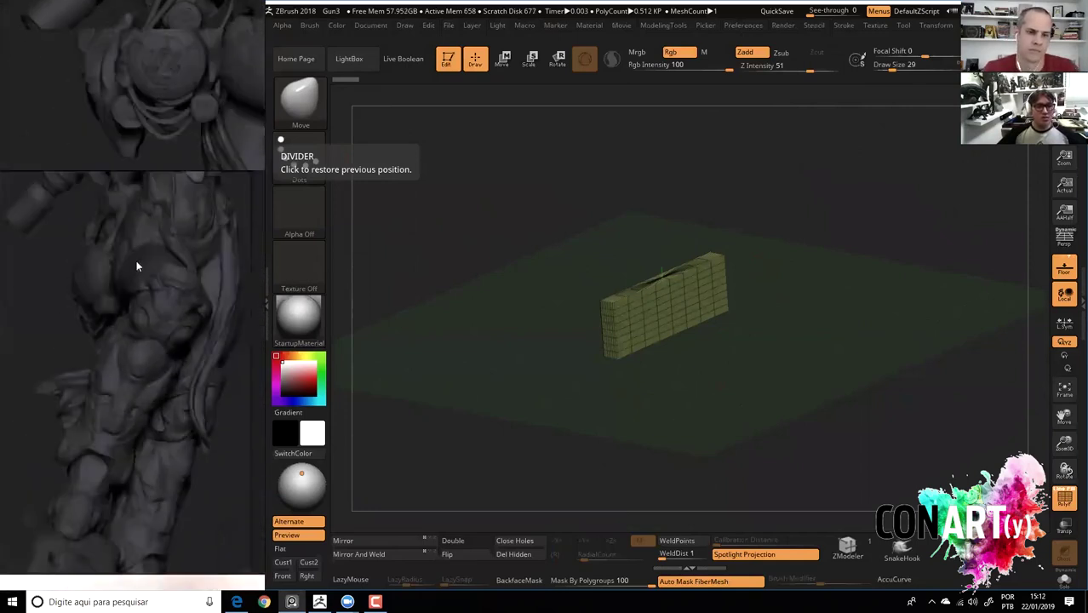
pyautogui.scroll(-2, 134, 274)
pyautogui.scroll(-2, 129, 304)
pyautogui.scroll(-1, 213, 205)
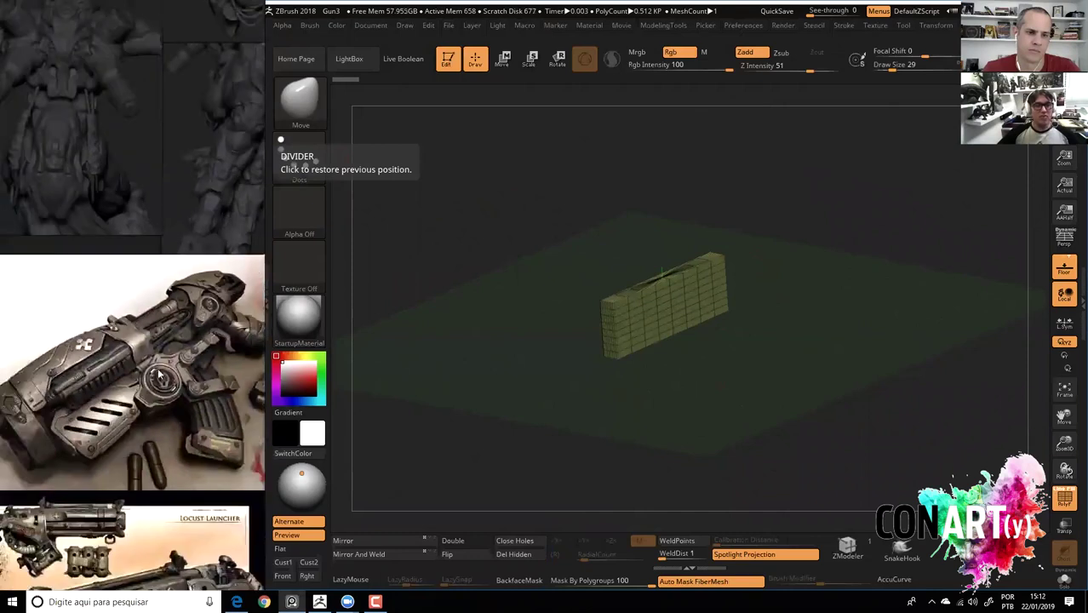
pyautogui.scroll(-1, 162, 281)
pyautogui.scroll(-1, 154, 295)
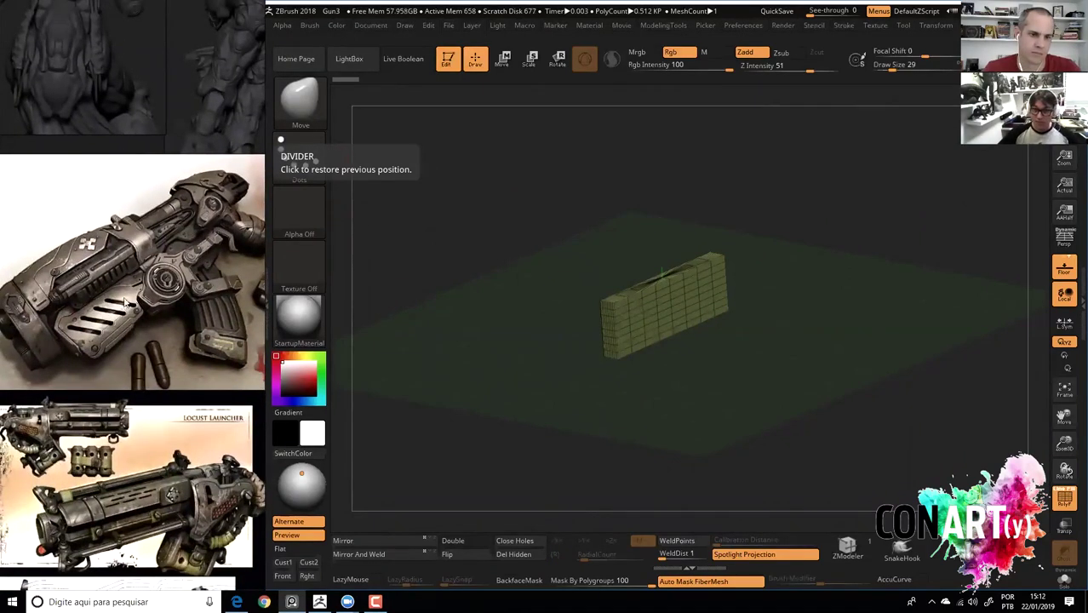
pyautogui.scroll(-3, 120, 331)
pyautogui.scroll(-1, 124, 328)
pyautogui.scroll(-2, 128, 323)
pyautogui.scroll(2, 136, 320)
pyautogui.scroll(2, 153, 294)
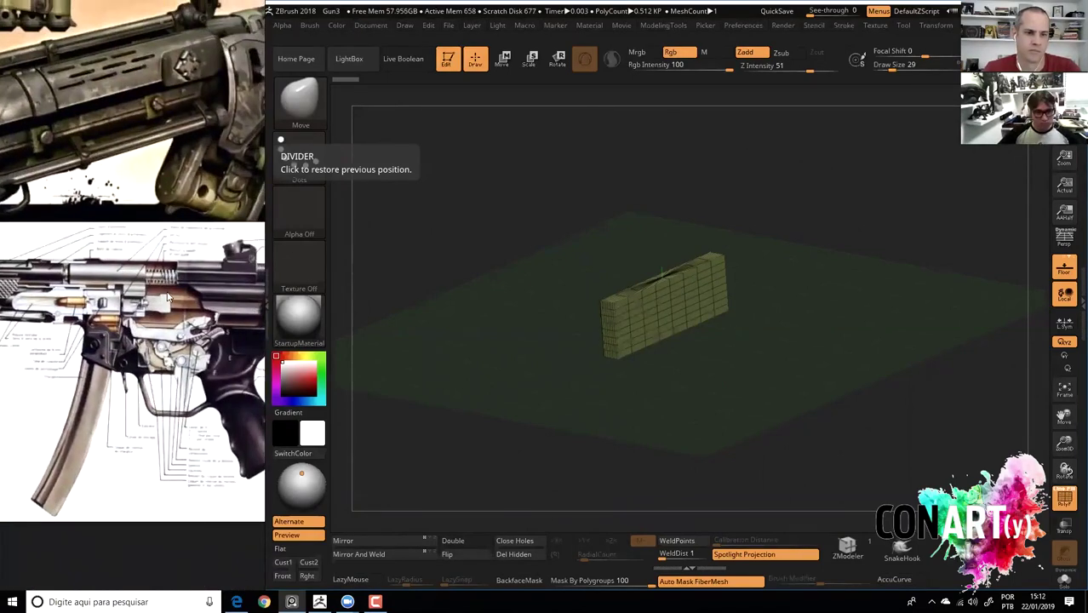
pyautogui.scroll(-2, 167, 298)
pyautogui.scroll(1, 167, 289)
pyautogui.scroll(1, 166, 272)
pyautogui.scroll(1, 165, 258)
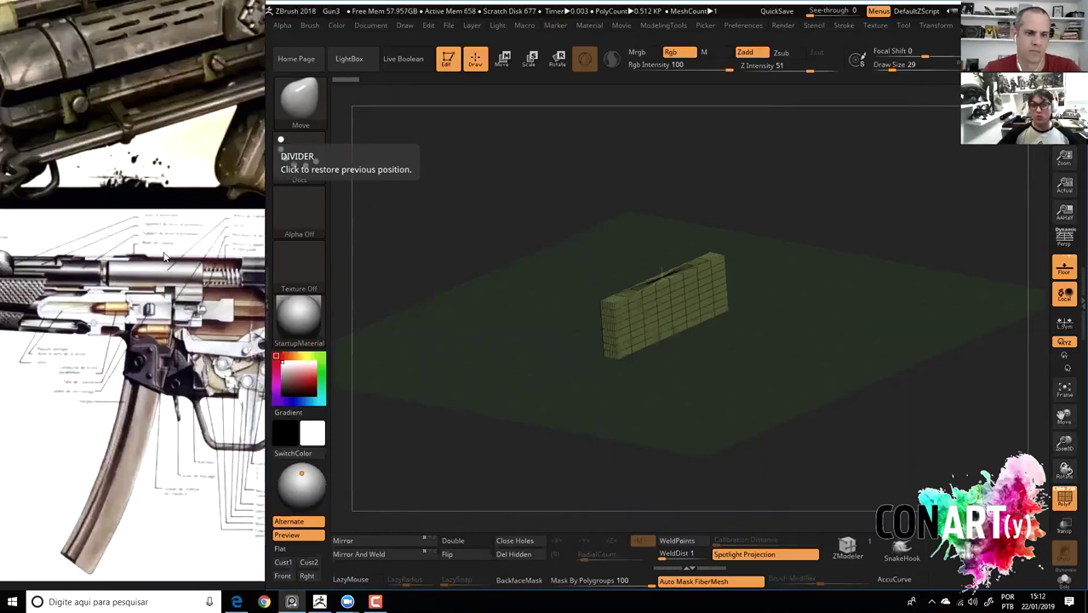
pyautogui.scroll(-2, 170, 256)
pyautogui.scroll(-2, 166, 264)
pyautogui.scroll(-1, 158, 276)
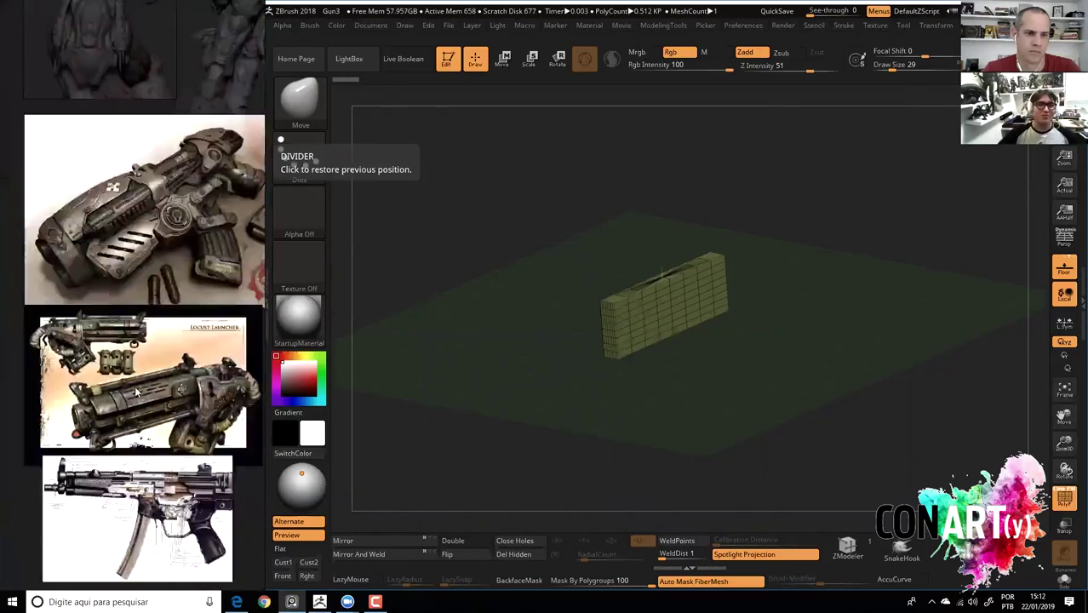
pyautogui.scroll(2, 147, 294)
pyautogui.scroll(-2, 143, 232)
pyautogui.scroll(2, 162, 98)
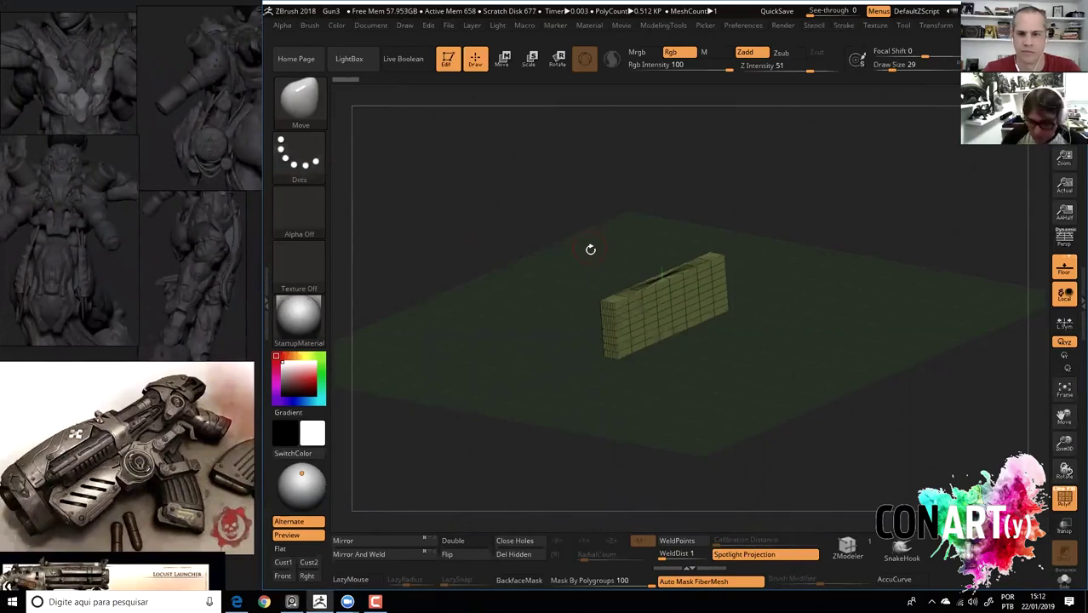
# Enable X symmetry and DynaMesh the block from the MeshTools popup.
pyautogui.moveTo(596, 349); pyautogui.dragTo(604, 376)
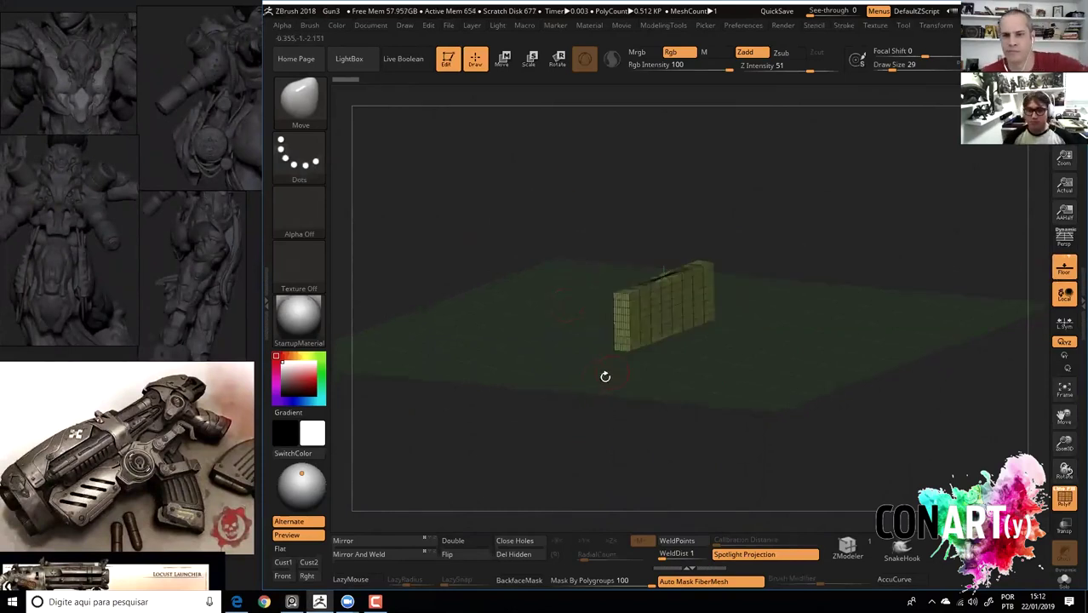
pyautogui.press('x')
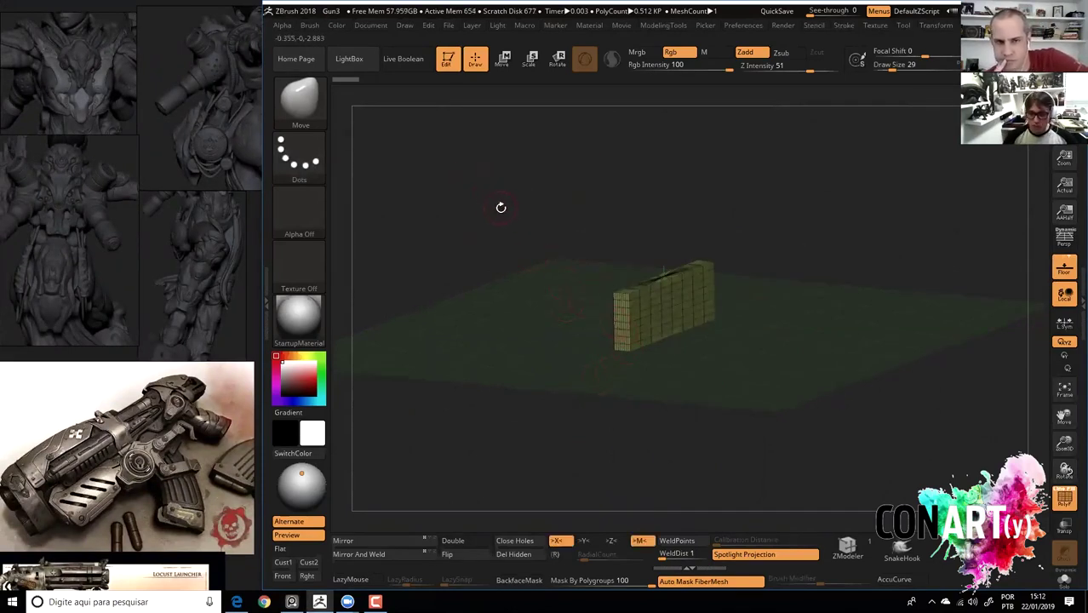
pyautogui.press('space')
pyautogui.click(467, 231)
pyautogui.press('f')
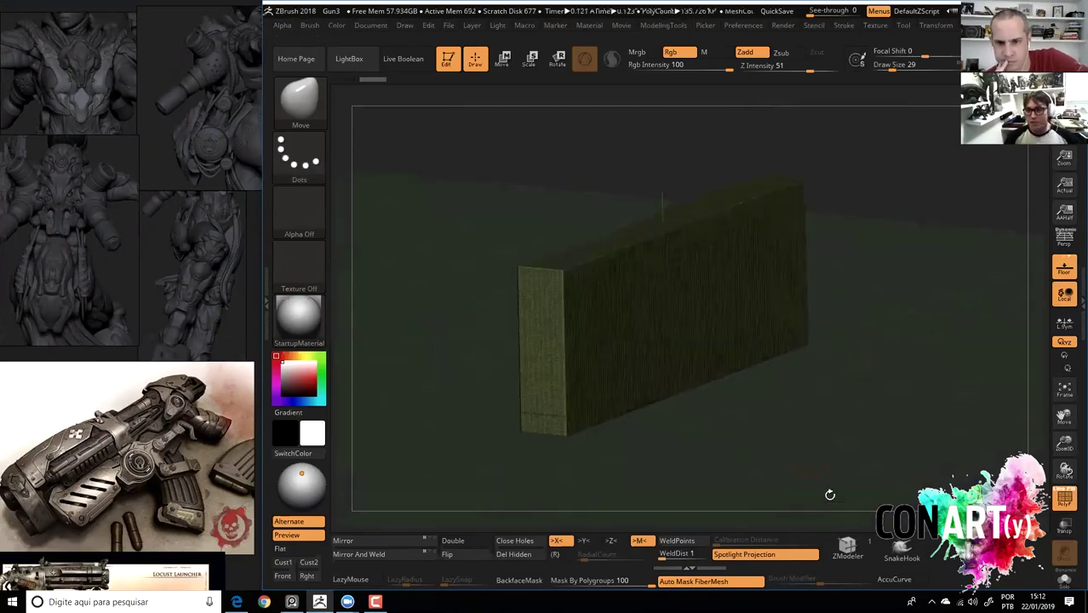
# Turn off PolyF and the Floor grid, then snap the block to a front view.
pyautogui.moveTo(822, 128)
pyautogui.mouseDown()
pyautogui.moveTo(473, 109)
pyautogui.moveTo(480, 157)
pyautogui.mouseUp()
pyautogui.click(1065, 501)
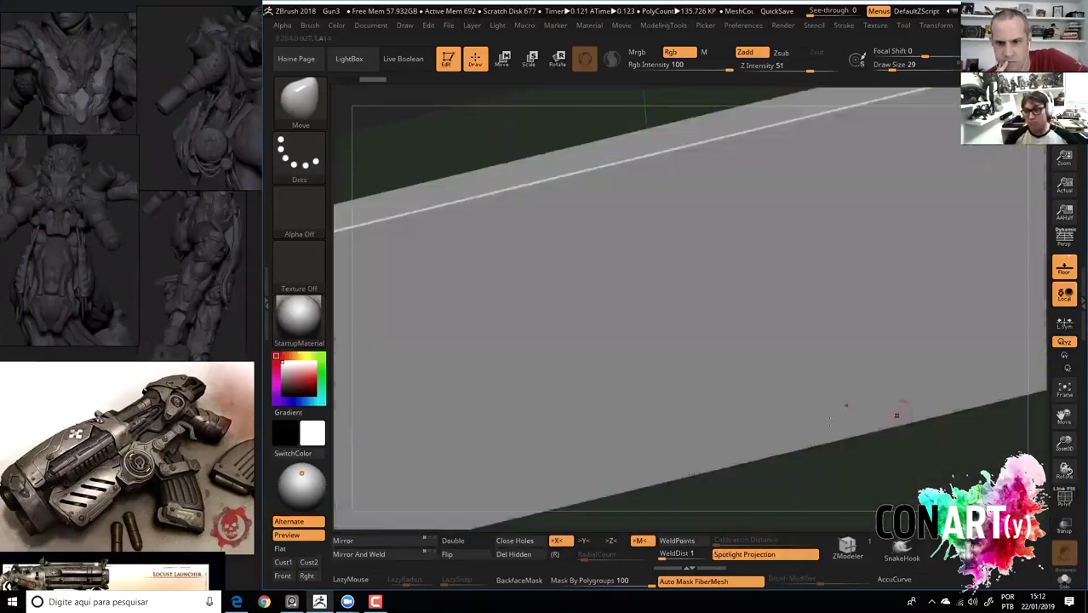
pyautogui.click(1061, 271)
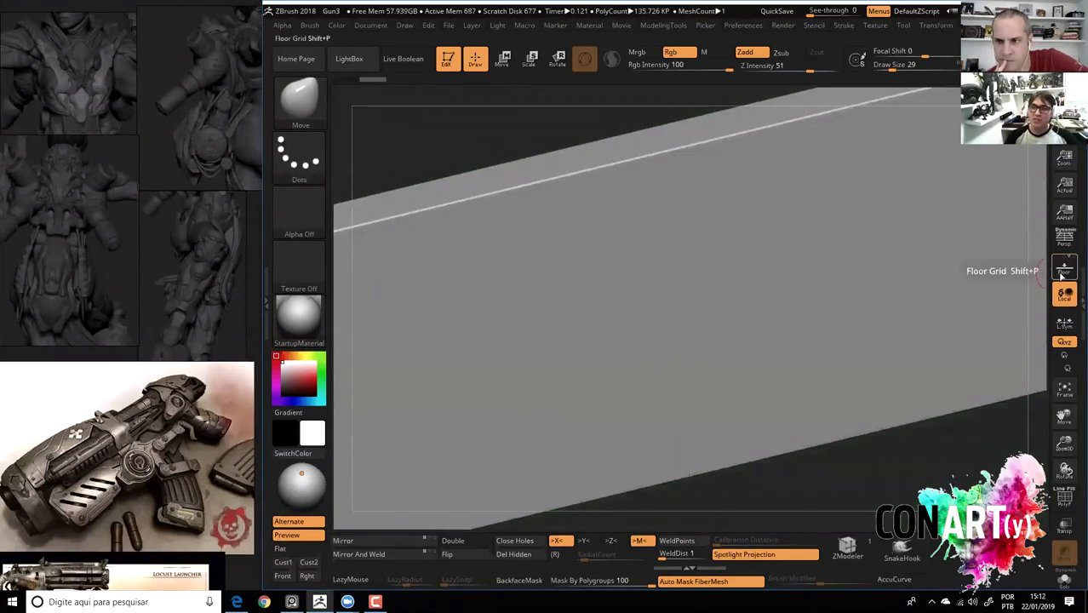
pyautogui.press('f')
pyautogui.keyDown('shift'); pyautogui.moveTo(774, 417); pyautogui.dragTo(590, 351); pyautogui.keyUp('shift')
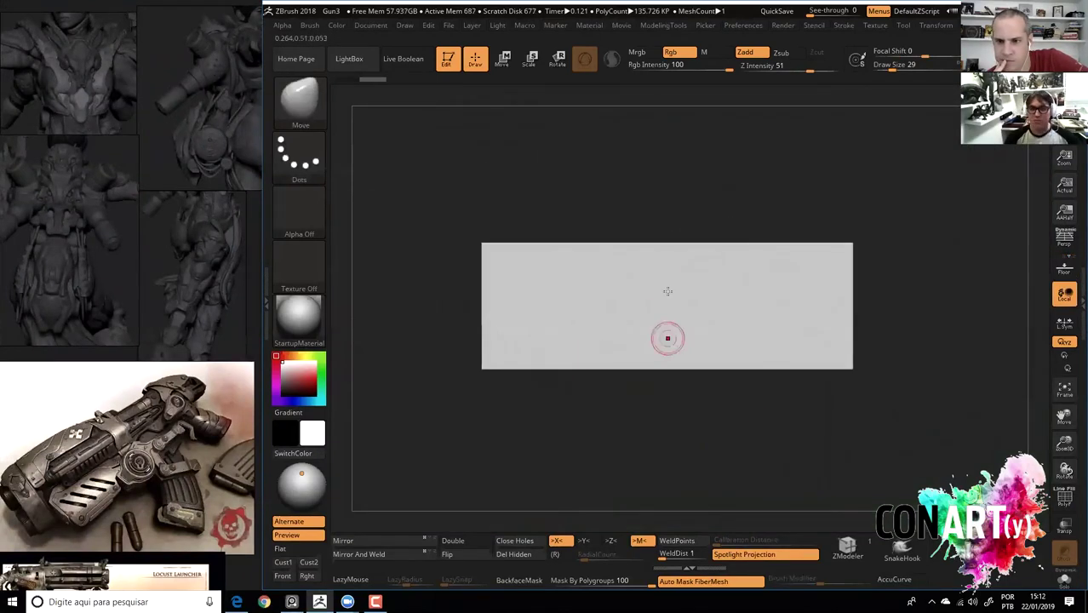
pyautogui.keyDown('shift'); pyautogui.moveTo(527, 188); pyautogui.dragTo(443, 160); pyautogui.keyUp('shift')
# Cut the block's underside with a bent ClipCurve stroke to shape the angled grip.
pyautogui.keyDown('ctrl'); pyautogui.keyDown('shift'); pyautogui.click(300, 99); pyautogui.keyUp('shift'); pyautogui.keyUp('ctrl')
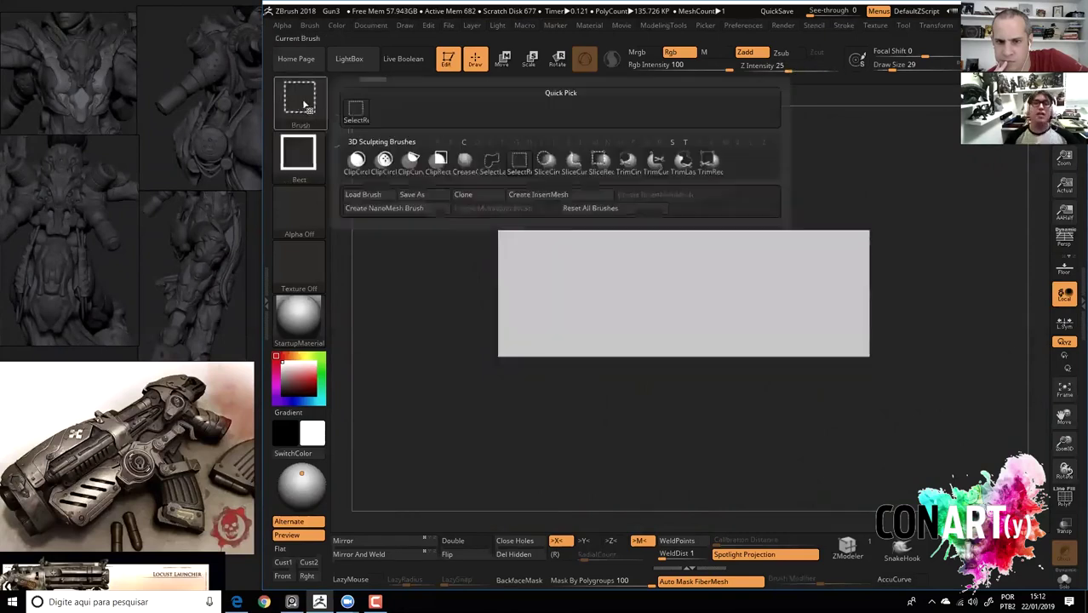
pyautogui.click(411, 162)
pyautogui.keyDown('alt'); pyautogui.moveTo(838, 341); pyautogui.dragTo(874, 372); pyautogui.keyUp('alt')
pyautogui.moveTo(921, 286)
pyautogui.keyDown('ctrl'); pyautogui.keyDown('shift'); pyautogui.mouseDown()
pyautogui.moveTo(848, 294)
pyautogui.moveTo(877, 407)
pyautogui.mouseUp(); pyautogui.keyUp('shift'); pyautogui.keyUp('ctrl')
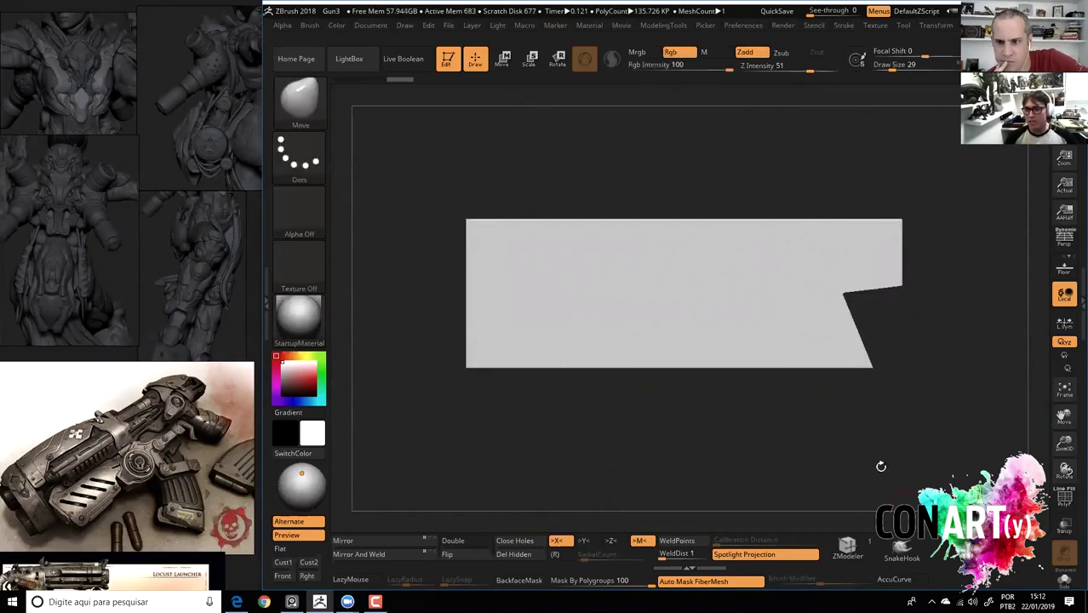
pyautogui.moveTo(849, 393)
pyautogui.keyDown('ctrl'); pyautogui.keyDown('shift'); pyautogui.mouseDown()
pyautogui.moveTo(796, 298)
pyautogui.moveTo(616, 334)
pyautogui.mouseUp(); pyautogui.keyUp('shift'); pyautogui.keyUp('ctrl')
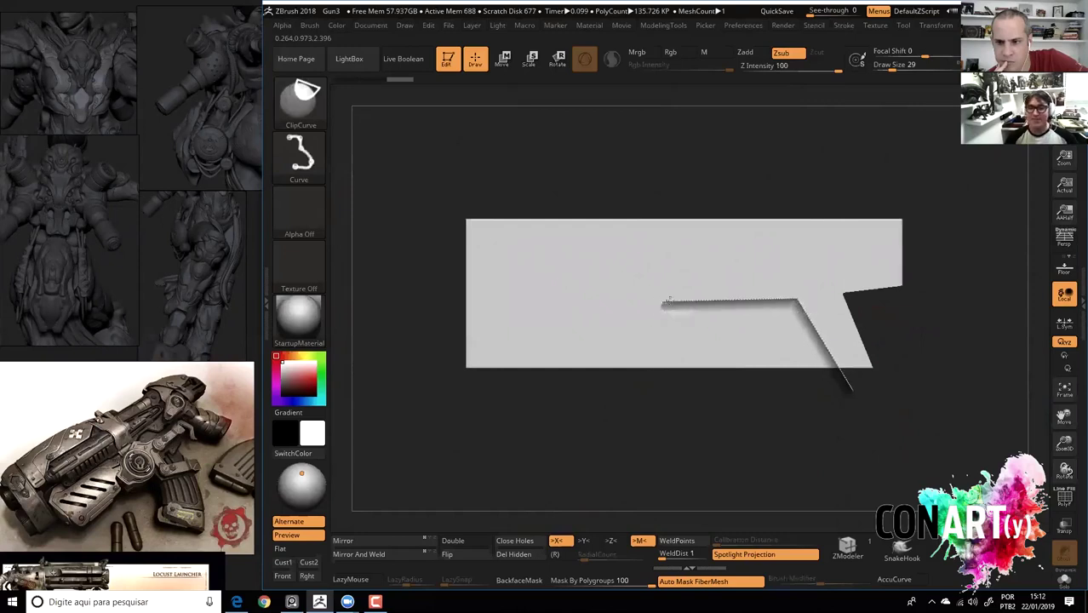
pyautogui.keyDown('ctrl'); pyautogui.keyDown('shift'); pyautogui.moveTo(624, 324); pyautogui.dragTo(501, 323); pyautogui.keyUp('shift'); pyautogui.keyUp('ctrl')
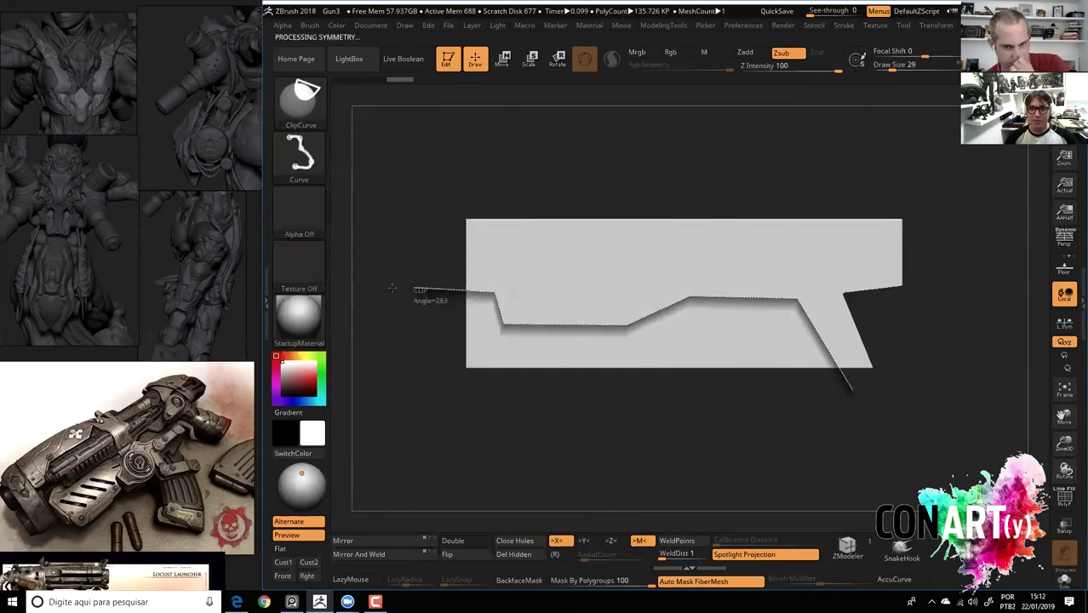
# Turn on perspective and orbit to view the cut pistol in 3D.
pyautogui.moveTo(640, 407); pyautogui.dragTo(728, 434)
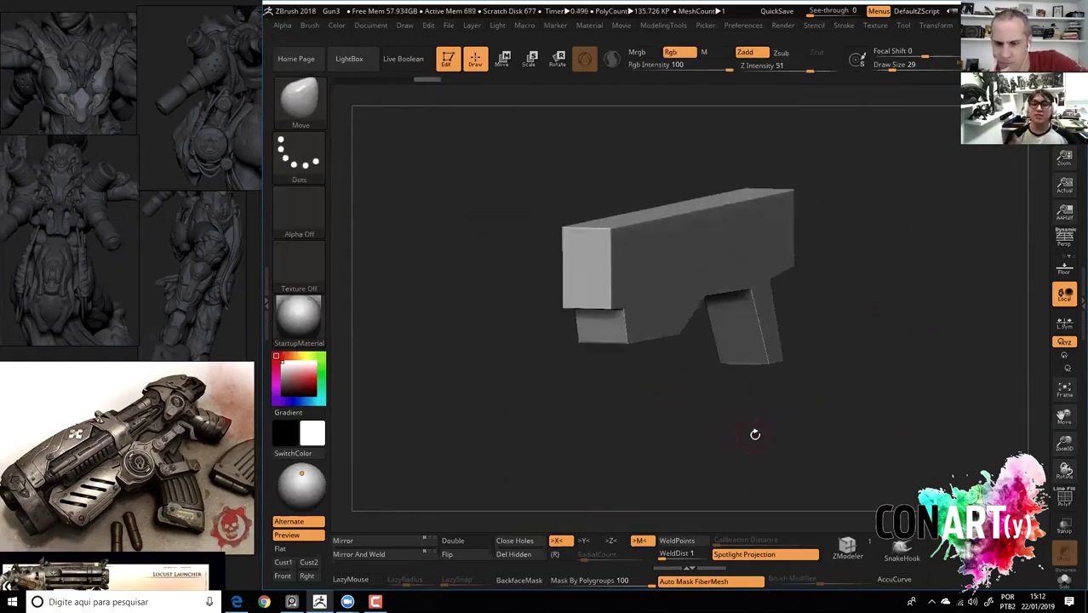
pyautogui.press('p')
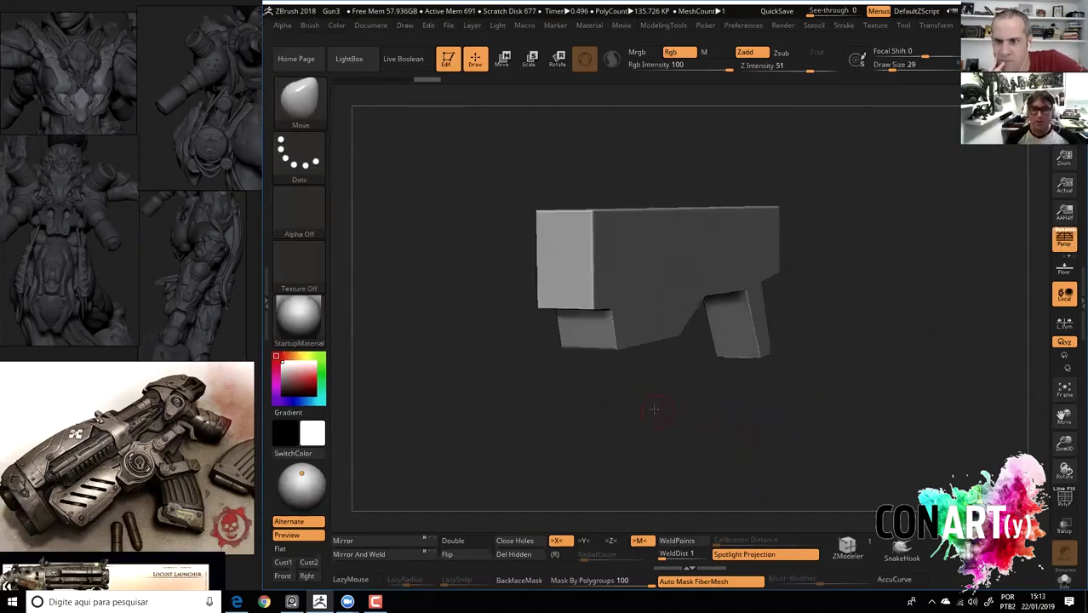
pyautogui.moveTo(654, 410); pyautogui.dragTo(651, 421)
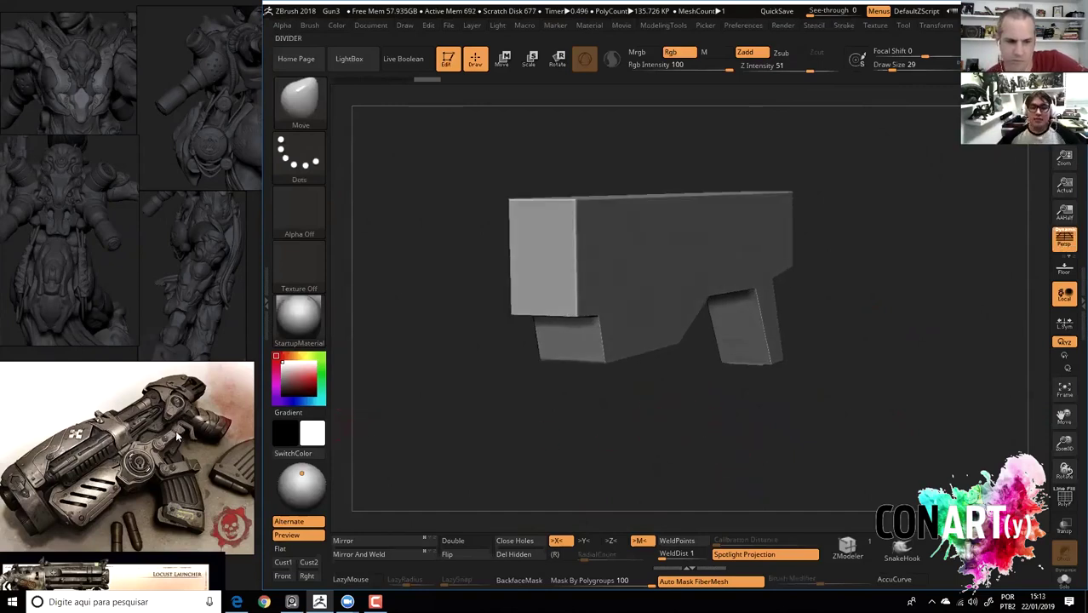
pyautogui.scroll(2, 178, 430)
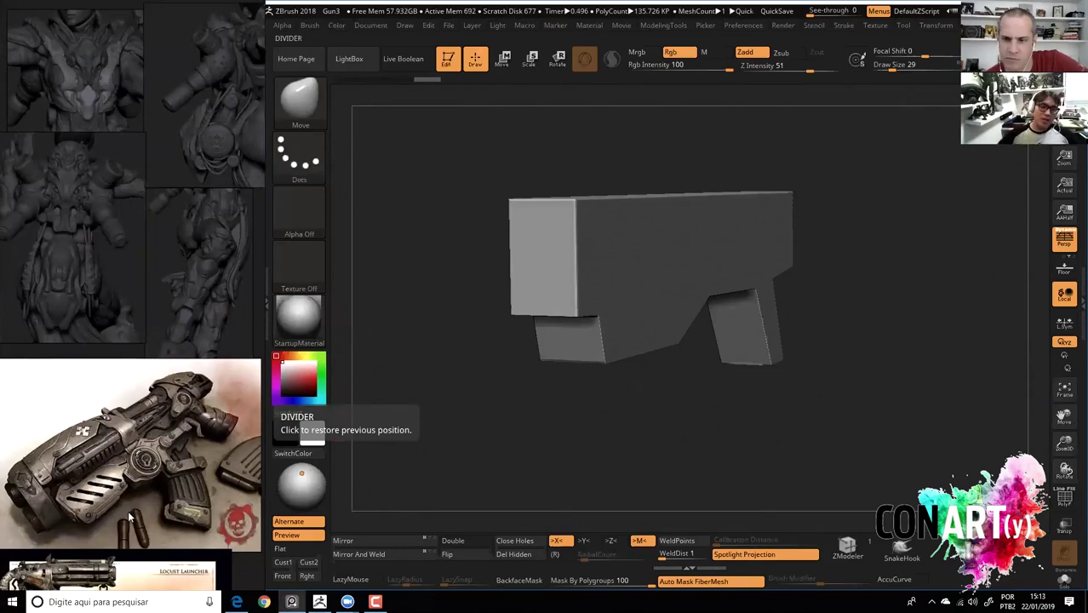
pyautogui.scroll(1, 182, 428)
pyautogui.scroll(2, 151, 416)
pyautogui.moveTo(151, 416); pyautogui.dragTo(167, 236, button='middle')
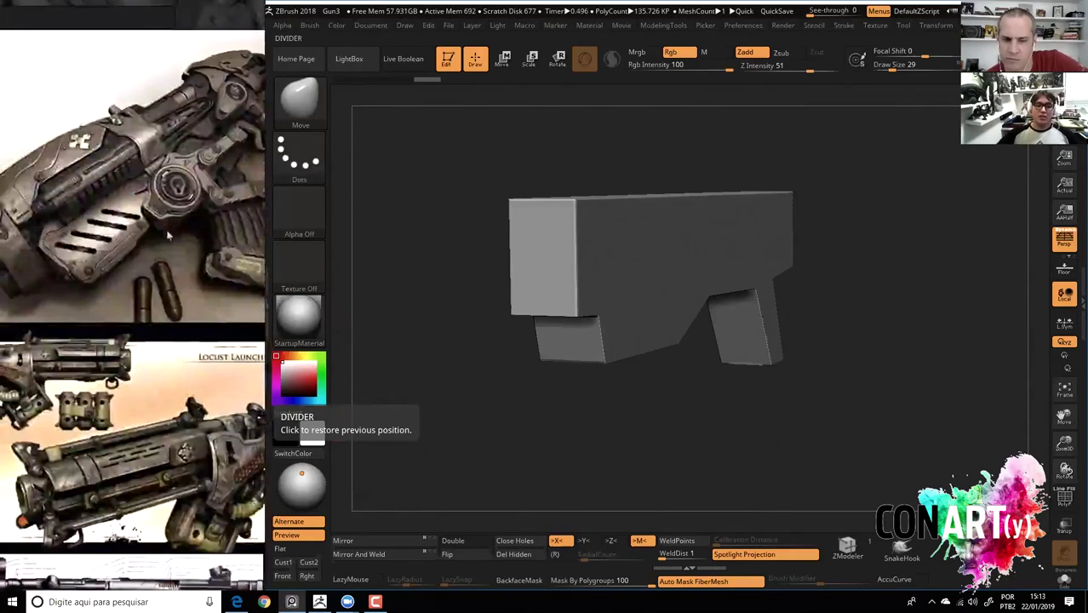
pyautogui.moveTo(172, 441); pyautogui.dragTo(171, 219, button='middle')
pyautogui.moveTo(165, 9); pyautogui.dragTo(164, 345, button='middle')
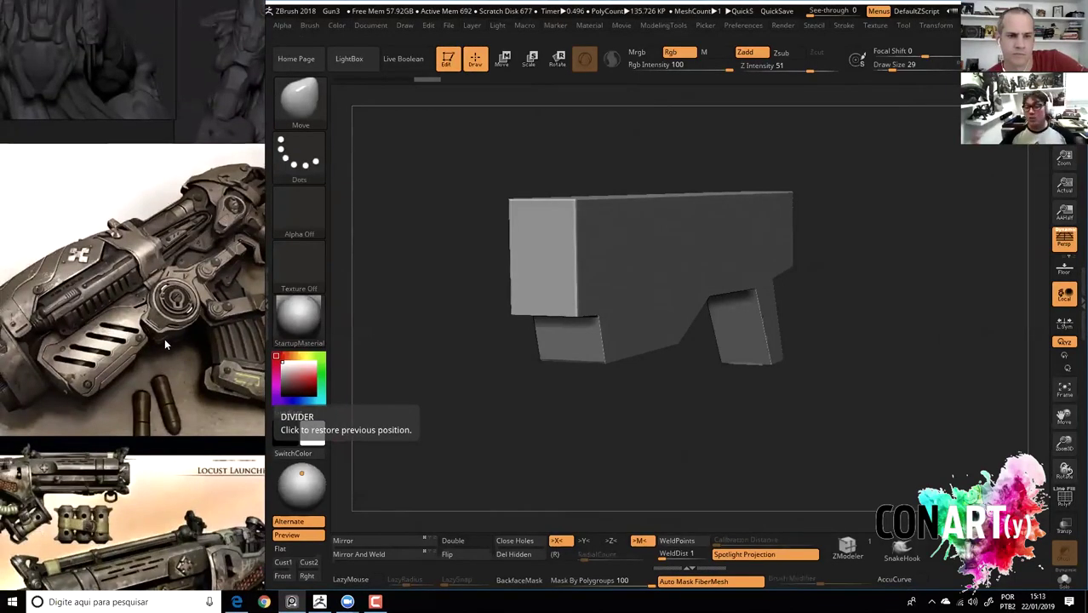
pyautogui.scroll(1, 137, 372)
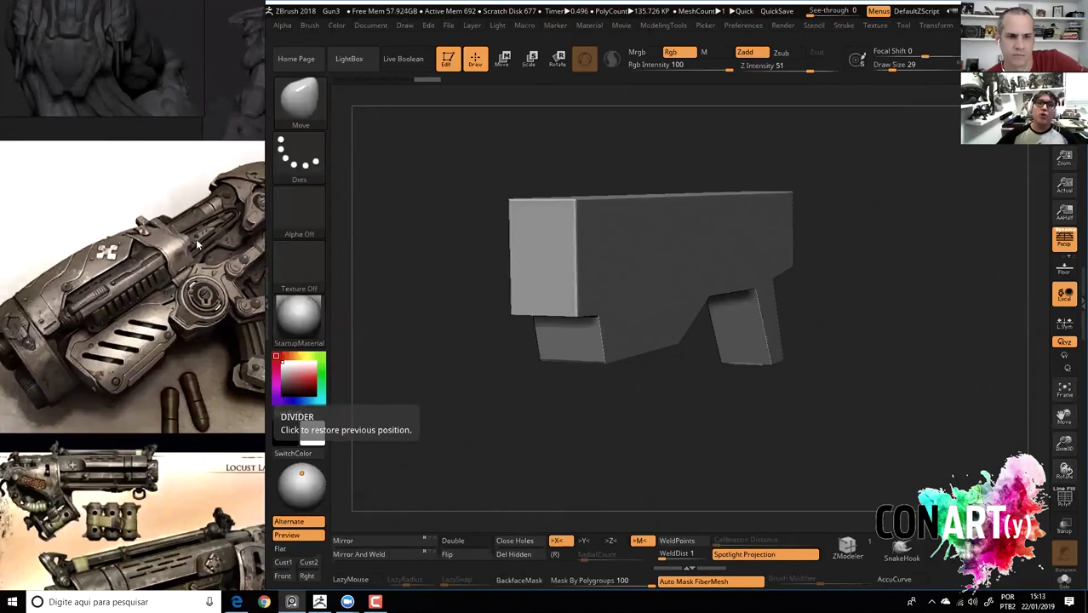
pyautogui.scroll(-2, 155, 254)
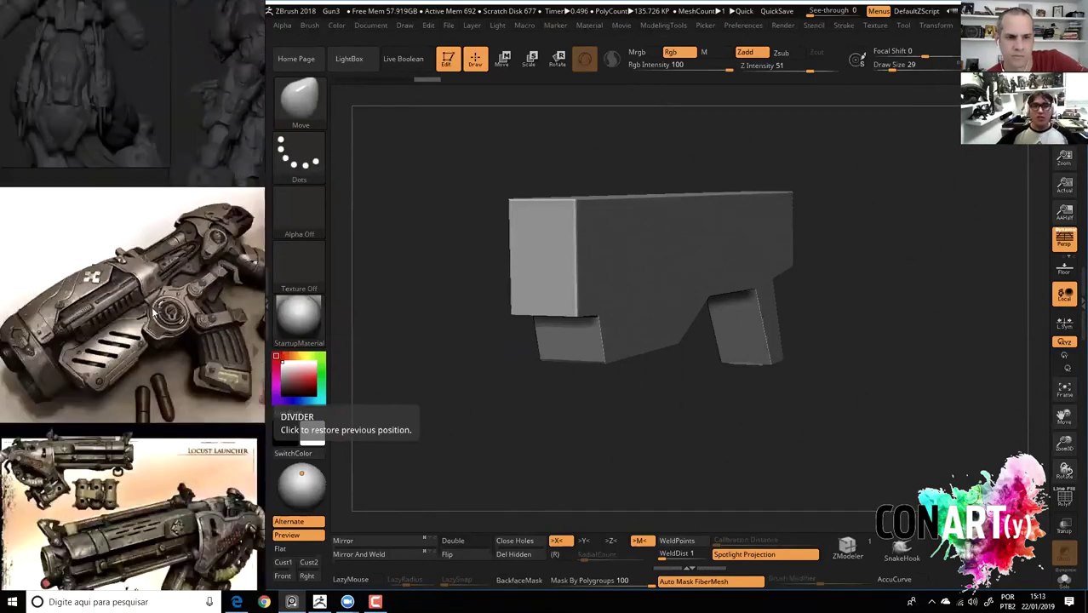
pyautogui.scroll(3, 148, 302)
pyautogui.scroll(1, 179, 298)
pyautogui.scroll(-2, 179, 297)
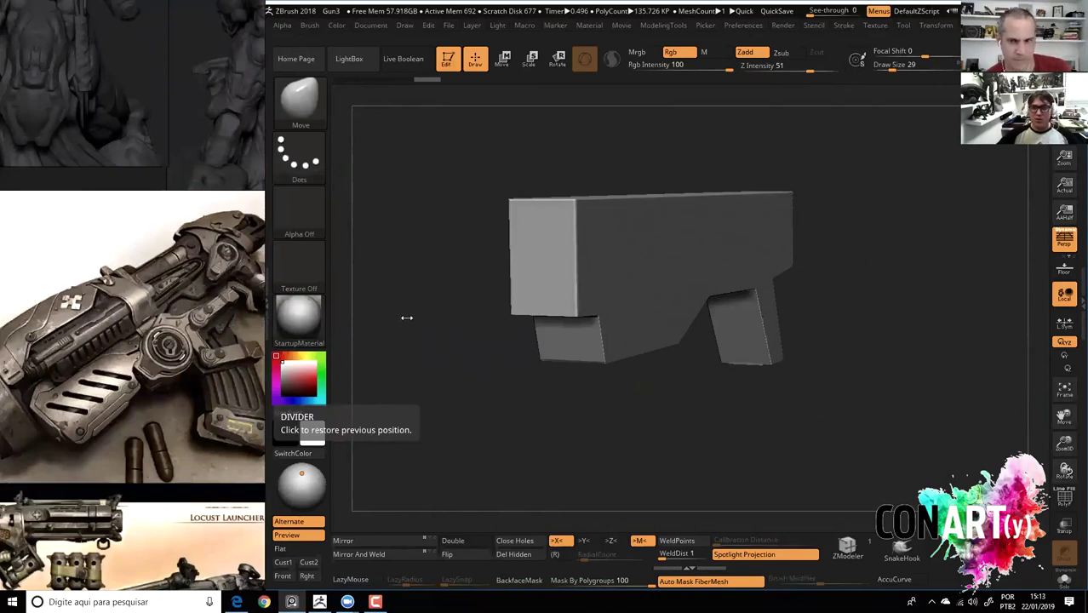
pyautogui.moveTo(405, 318); pyautogui.dragTo(117, 278)
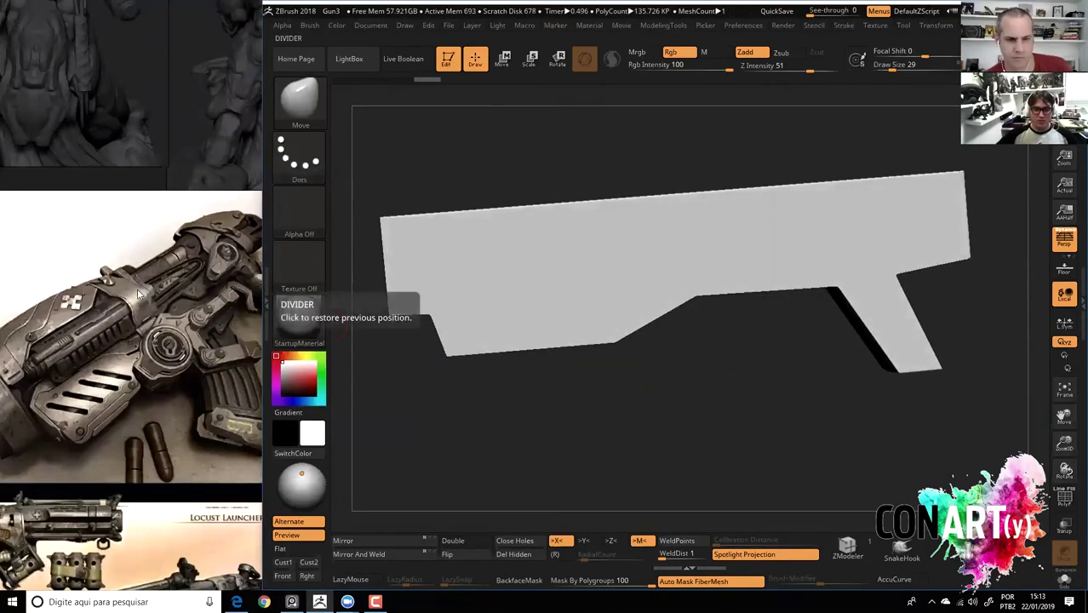
# Scale the pistol body along Z to about 0.7 with Transpose, pivoting near the grip.
pyautogui.scroll(-1, 150, 306)
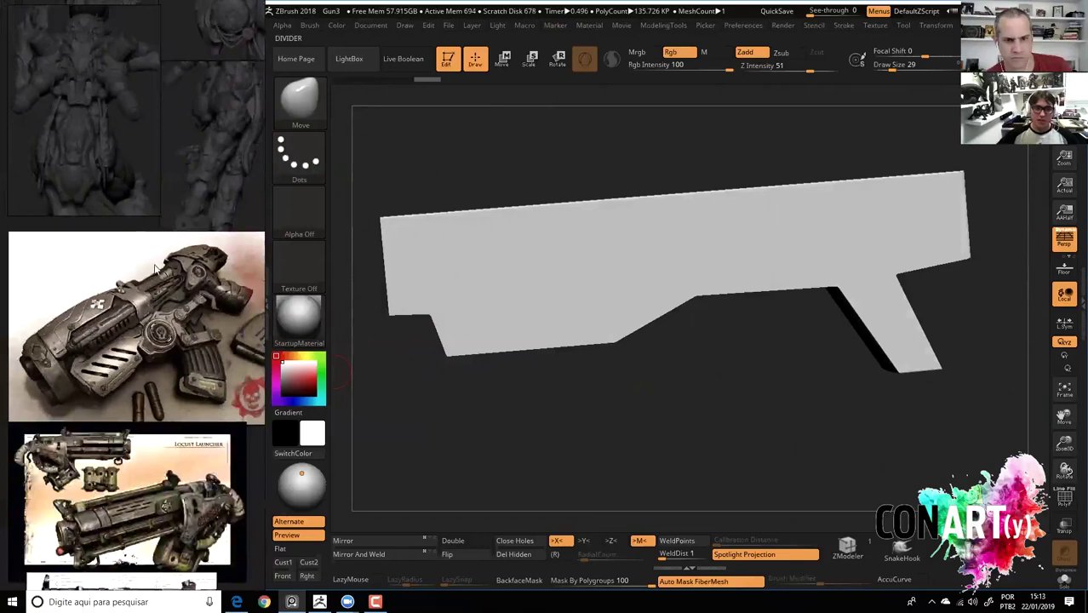
pyautogui.scroll(-2, 145, 333)
pyautogui.keyDown('shift'); pyautogui.moveTo(653, 387); pyautogui.dragTo(706, 389); pyautogui.keyUp('shift')
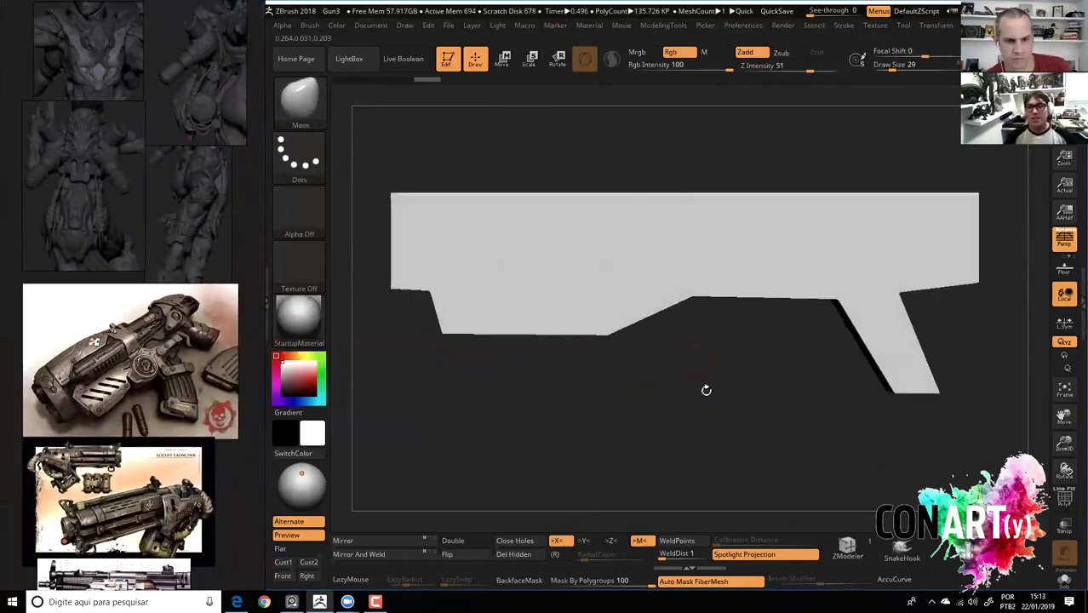
pyautogui.press('b')
pyautogui.press('c')
pyautogui.press('b')
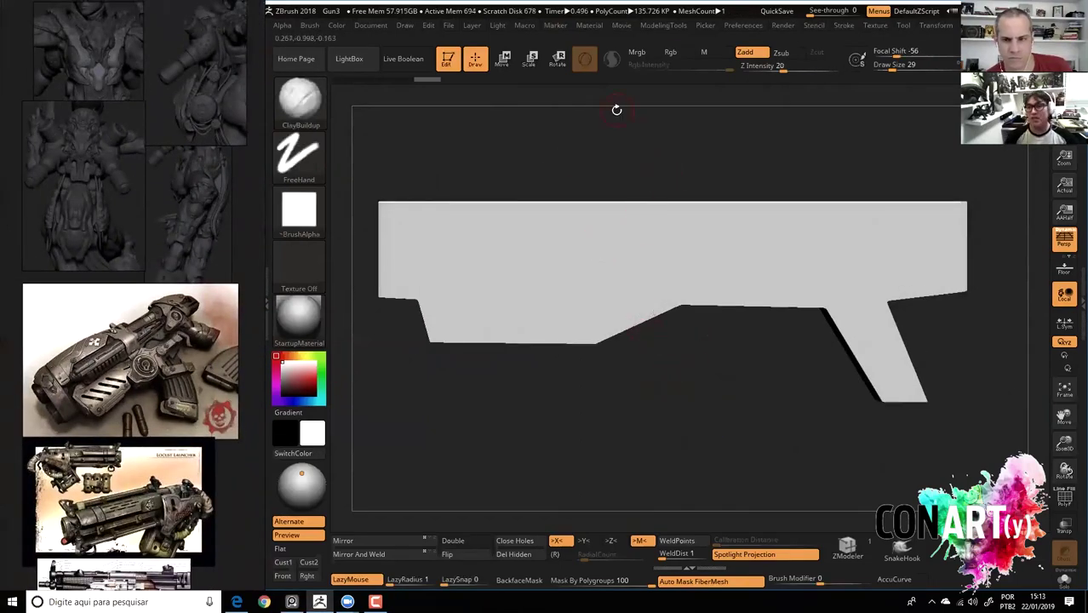
pyautogui.click(505, 61)
pyautogui.keyDown('alt'); pyautogui.moveTo(835, 404); pyautogui.dragTo(935, 394); pyautogui.keyUp('alt')
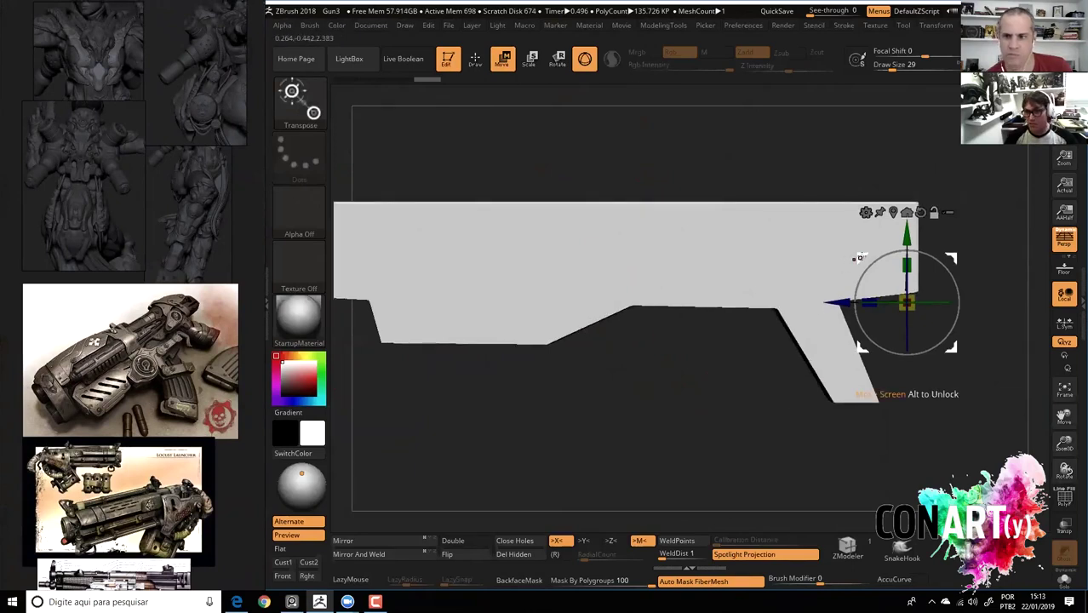
pyautogui.keyDown('alt'); pyautogui.moveTo(772, 418); pyautogui.dragTo(828, 269); pyautogui.keyUp('alt')
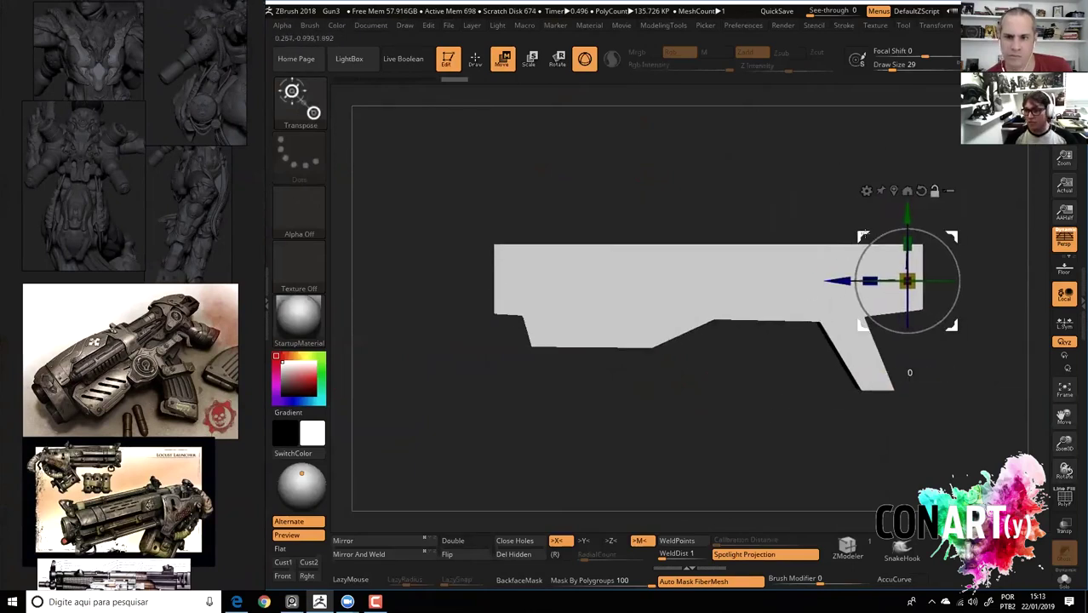
pyautogui.keyDown('alt'); pyautogui.moveTo(863, 235); pyautogui.dragTo(796, 266); pyautogui.keyUp('alt')
pyautogui.moveTo(805, 312); pyautogui.dragTo(819, 313)
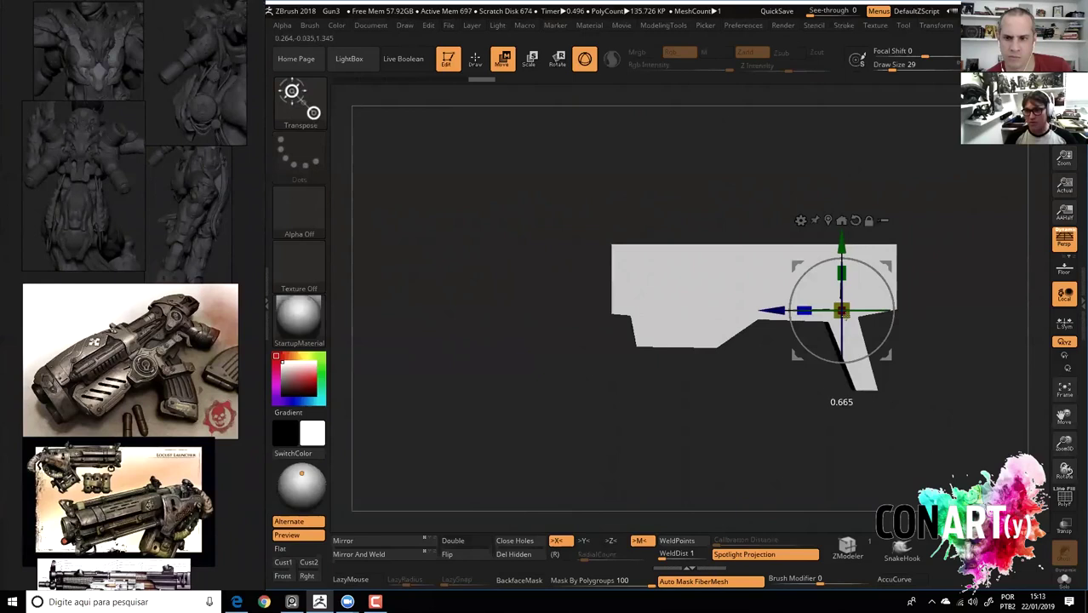
# Undo the accidental tilt and return from Transpose to Draw mode.
pyautogui.press('f')
pyautogui.moveTo(765, 272)
pyautogui.mouseDown()
pyautogui.moveTo(743, 261)
pyautogui.moveTo(791, 266)
pyautogui.mouseUp()
pyautogui.hotkey('ctrl', 'z')
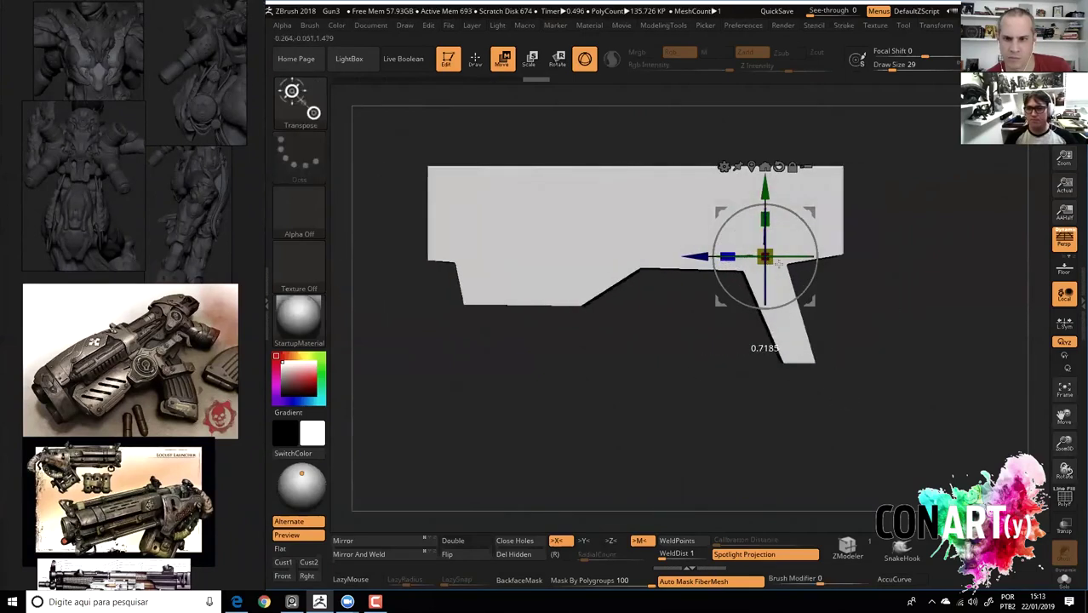
pyautogui.press('q')
pyautogui.hotkey('ctrl', 'shift')
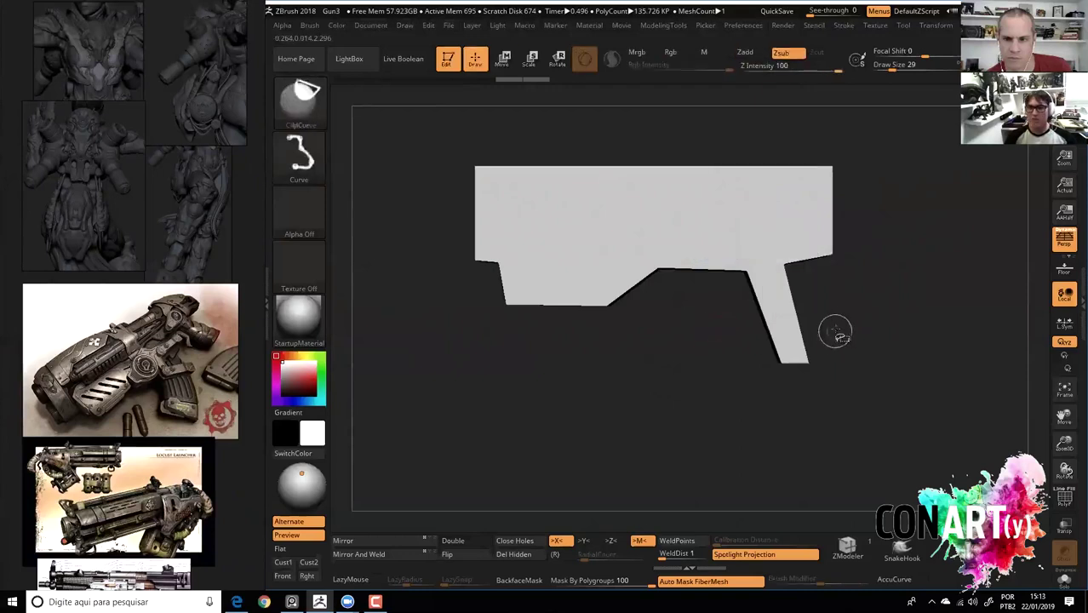
# Clip off the grip's lower corner, then TrimDynamic-bevel the body's top and upper-left edges.
pyautogui.moveTo(674, 365)
pyautogui.keyDown('ctrl'); pyautogui.keyDown('shift'); pyautogui.mouseDown()
pyautogui.moveTo(680, 406)
pyautogui.moveTo(699, 404)
pyautogui.moveTo(675, 423)
pyautogui.mouseUp(); pyautogui.keyUp('shift'); pyautogui.keyUp('ctrl')
pyautogui.moveTo(748, 411)
pyautogui.mouseDown()
pyautogui.moveTo(790, 182)
pyautogui.moveTo(698, 264)
pyautogui.moveTo(849, 292)
pyautogui.moveTo(812, 351)
pyautogui.mouseUp()
pyautogui.moveTo(758, 279)
pyautogui.mouseDown()
pyautogui.moveTo(547, 243)
pyautogui.moveTo(445, 182)
pyautogui.moveTo(599, 279)
pyautogui.moveTo(530, 231)
pyautogui.moveTo(384, 203)
pyautogui.moveTo(374, 257)
pyautogui.moveTo(472, 253)
pyautogui.mouseUp()
pyautogui.moveTo(601, 187)
pyautogui.mouseDown()
pyautogui.moveTo(602, 285)
pyautogui.moveTo(527, 324)
pyautogui.moveTo(496, 291)
pyautogui.mouseUp()
pyautogui.moveTo(601, 366)
pyautogui.mouseDown()
pyautogui.moveTo(553, 374)
pyautogui.moveTo(606, 312)
pyautogui.moveTo(672, 366)
pyautogui.moveTo(734, 340)
pyautogui.moveTo(653, 365)
pyautogui.moveTo(711, 314)
pyautogui.mouseUp()
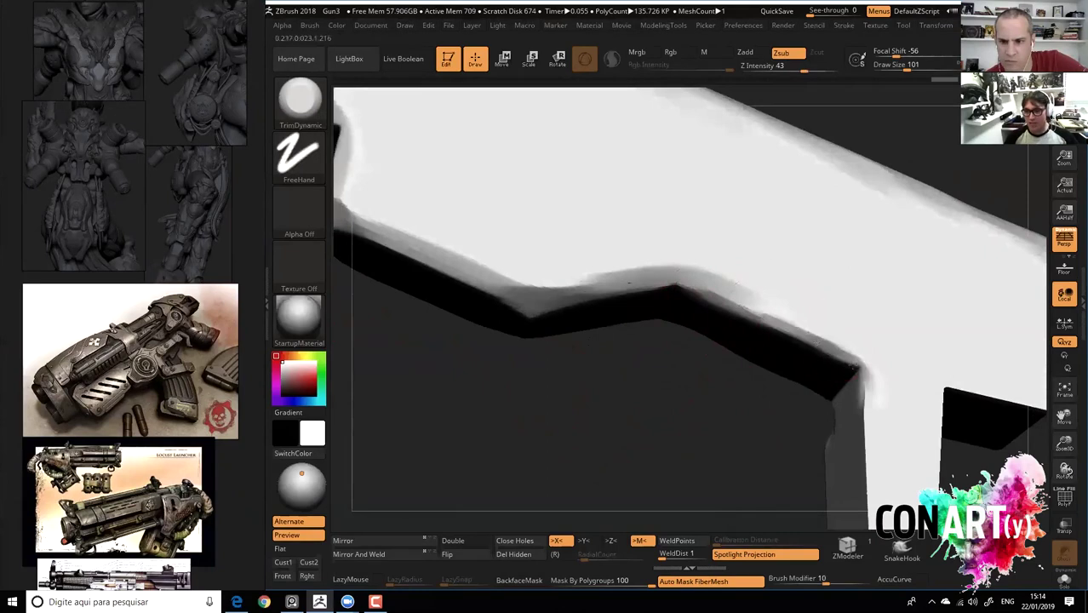
pyautogui.moveTo(714, 426)
pyautogui.mouseDown()
pyautogui.moveTo(793, 338)
pyautogui.moveTo(680, 374)
pyautogui.moveTo(768, 420)
pyautogui.moveTo(646, 426)
pyautogui.moveTo(595, 374)
pyautogui.moveTo(715, 357)
pyautogui.mouseUp()
# Mirror and weld the model across X, then narrow and smooth the lower grip with Move.
pyautogui.press('b')
pyautogui.press('m')
pyautogui.press('v')
pyautogui.press('space')
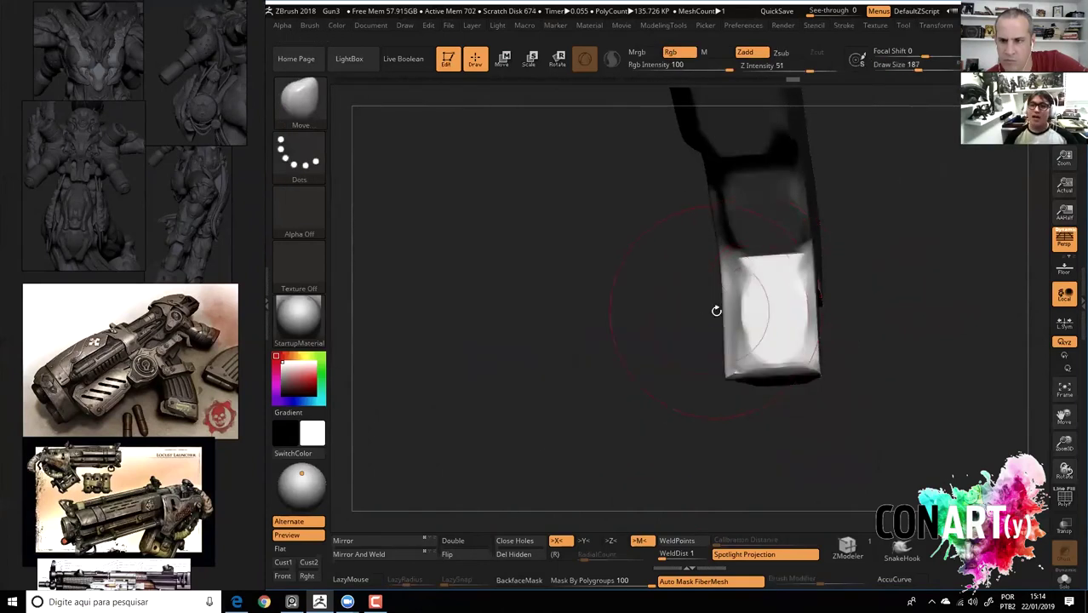
pyautogui.moveTo(716, 311); pyautogui.dragTo(760, 367)
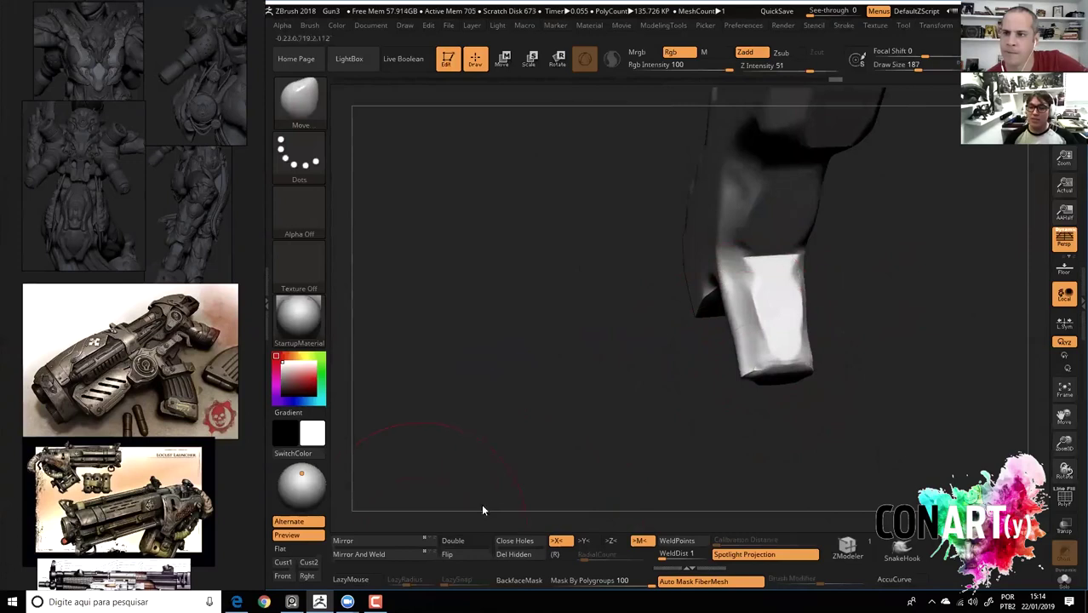
pyautogui.click(390, 554)
pyautogui.moveTo(587, 366); pyautogui.dragTo(623, 336)
pyautogui.moveTo(737, 289)
pyautogui.mouseDown()
pyautogui.moveTo(729, 340)
pyautogui.moveTo(766, 375)
pyautogui.mouseUp()
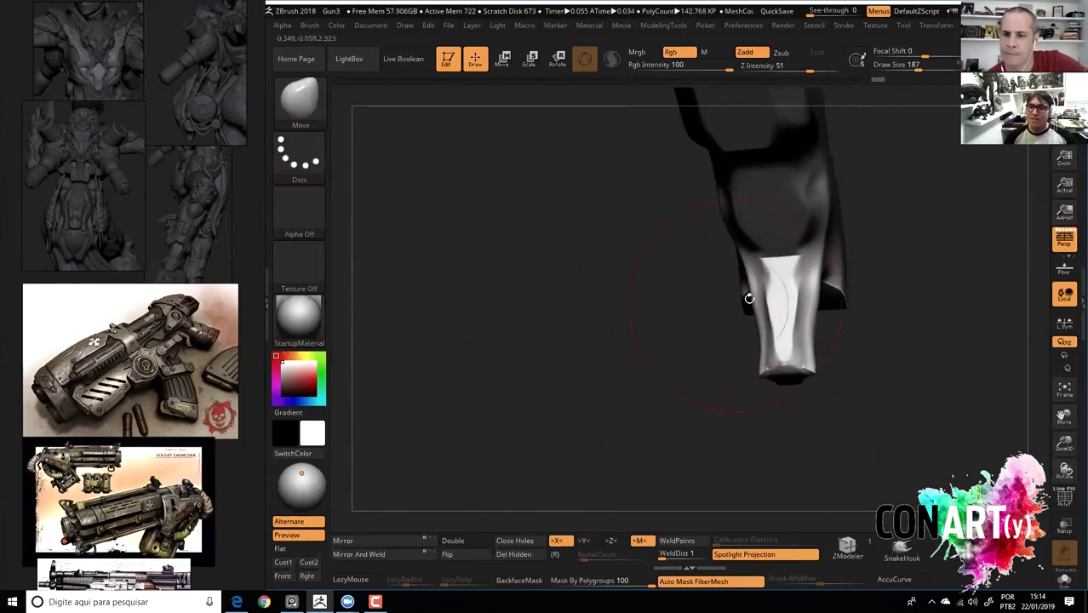
pyautogui.keyDown('shift'); pyautogui.moveTo(630, 392); pyautogui.dragTo(648, 356); pyautogui.keyUp('shift')
pyautogui.keyDown('shift'); pyautogui.moveTo(740, 340); pyautogui.dragTo(749, 409); pyautogui.keyUp('shift')
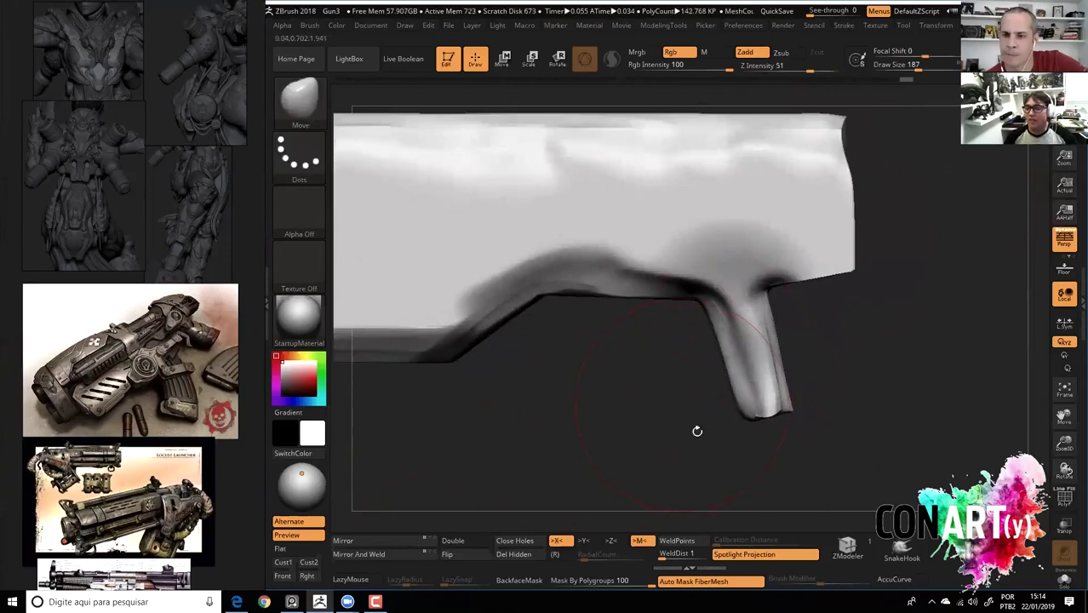
# Switch to the TrimDynamic brush at draw size 158.
pyautogui.press('b')
pyautogui.press('t')
pyautogui.press('d')
pyautogui.rightClick(748, 337)
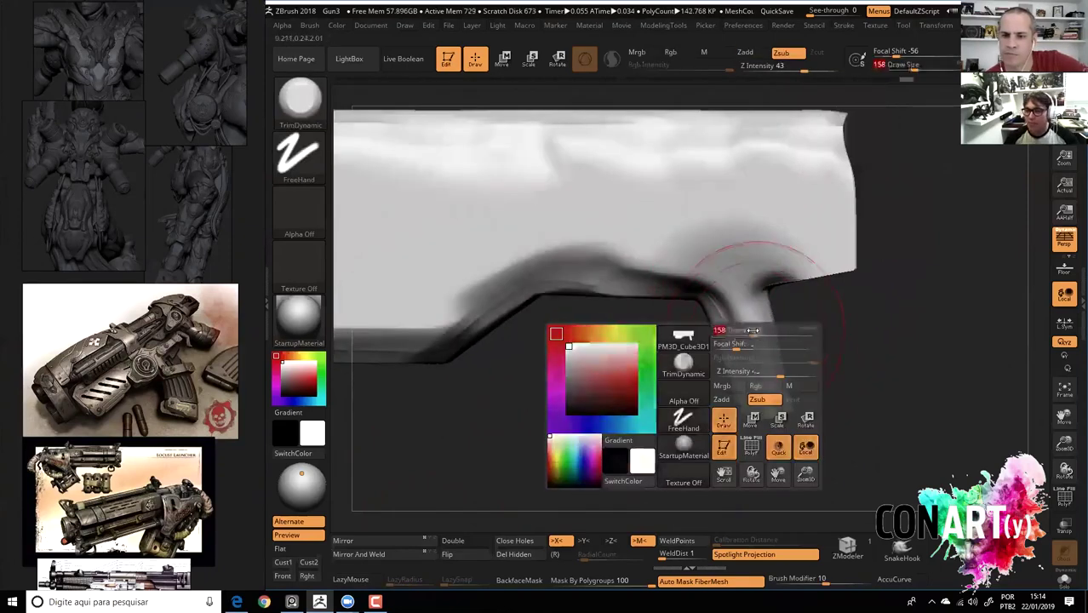
pyautogui.moveTo(741, 323)
pyautogui.mouseDown()
pyautogui.moveTo(729, 316)
pyautogui.moveTo(763, 354)
pyautogui.mouseUp()
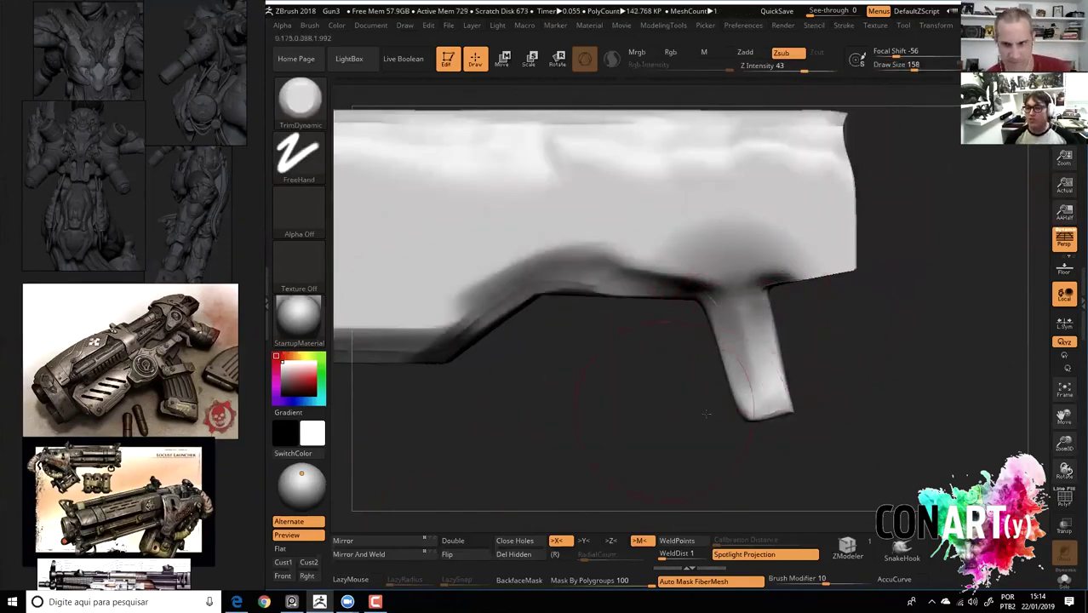
pyautogui.moveTo(817, 383); pyautogui.dragTo(687, 393)
# Widen the thin stem below the body and thicken and straighten the grip with Move.
pyautogui.press('b')
pyautogui.press('m')
pyautogui.press('v')
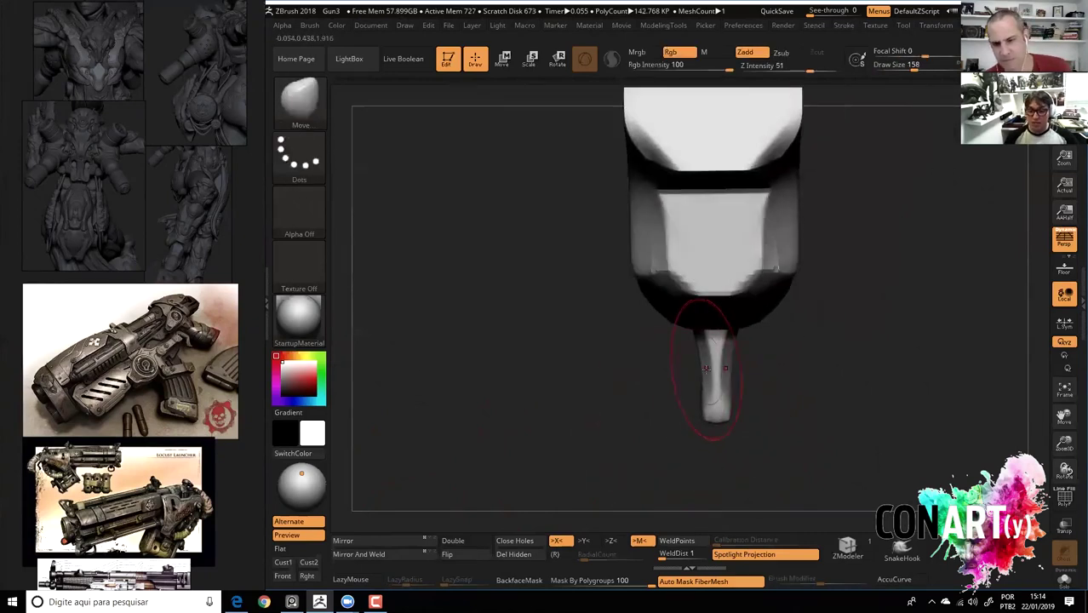
pyautogui.moveTo(690, 369); pyautogui.dragTo(679, 414)
pyautogui.moveTo(691, 372); pyautogui.dragTo(697, 350)
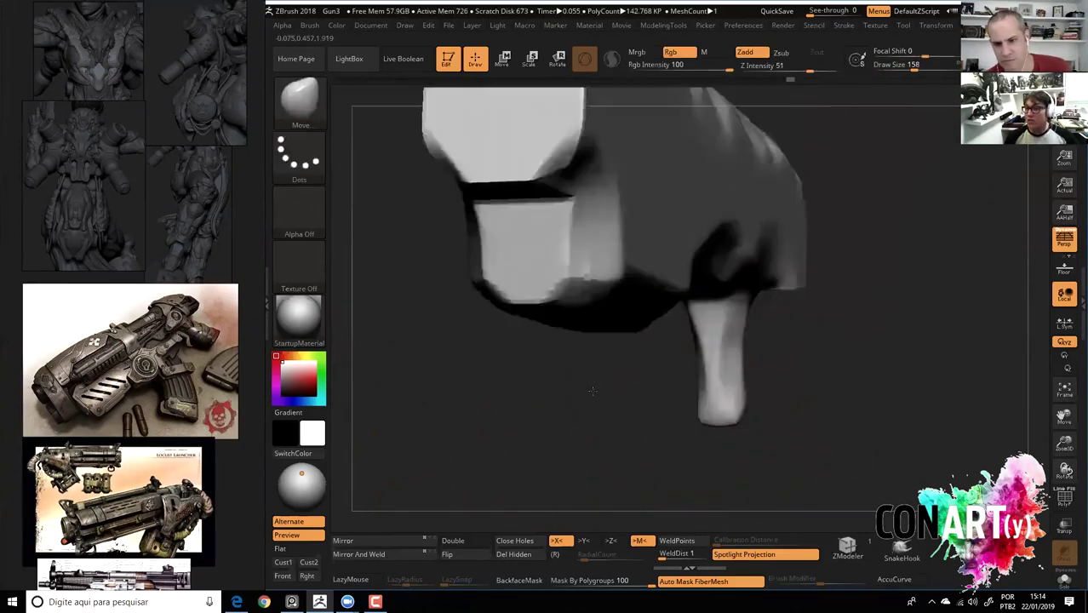
pyautogui.moveTo(641, 385)
pyautogui.mouseDown()
pyautogui.moveTo(732, 303)
pyautogui.moveTo(657, 302)
pyautogui.mouseUp()
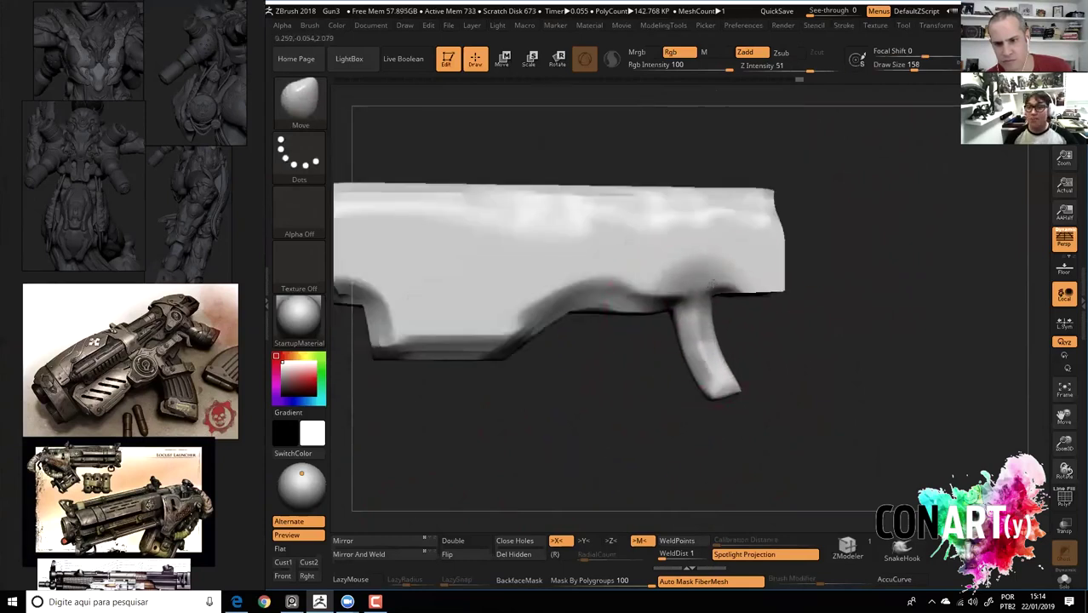
pyautogui.moveTo(688, 334)
pyautogui.mouseDown()
pyautogui.moveTo(677, 340)
pyautogui.moveTo(665, 319)
pyautogui.mouseUp()
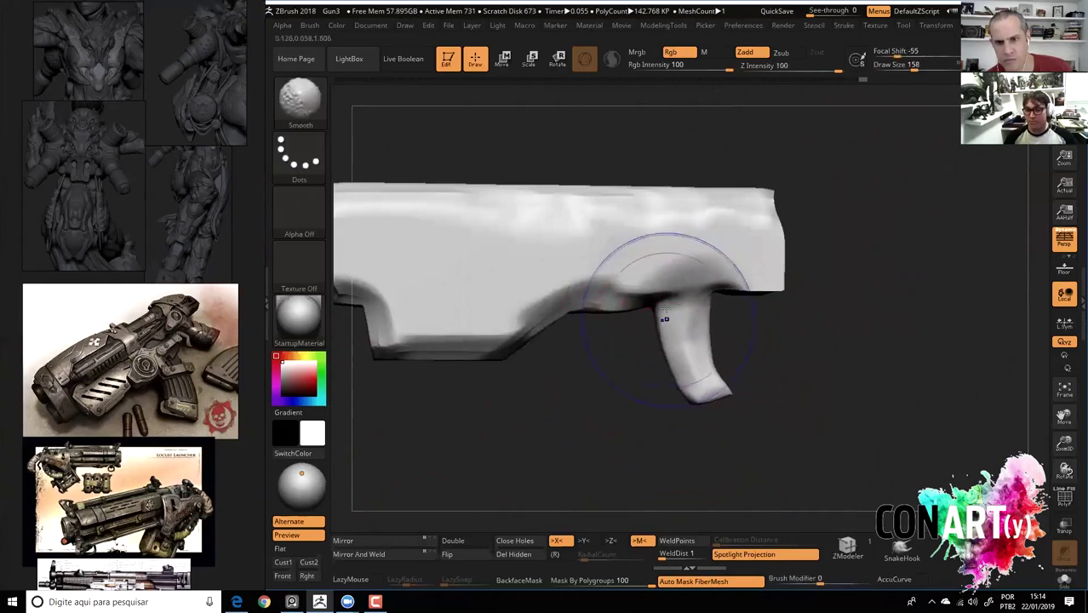
pyautogui.moveTo(590, 389)
pyautogui.mouseDown()
pyautogui.moveTo(700, 386)
pyautogui.moveTo(699, 368)
pyautogui.moveTo(723, 358)
pyautogui.mouseUp()
# Trim the body's rear top corner flat with TrimDynamic at size 90.
pyautogui.press('b')
pyautogui.press('t')
pyautogui.press('d')
pyautogui.rightClick(812, 254)
pyautogui.moveTo(812, 254); pyautogui.dragTo(788, 253)
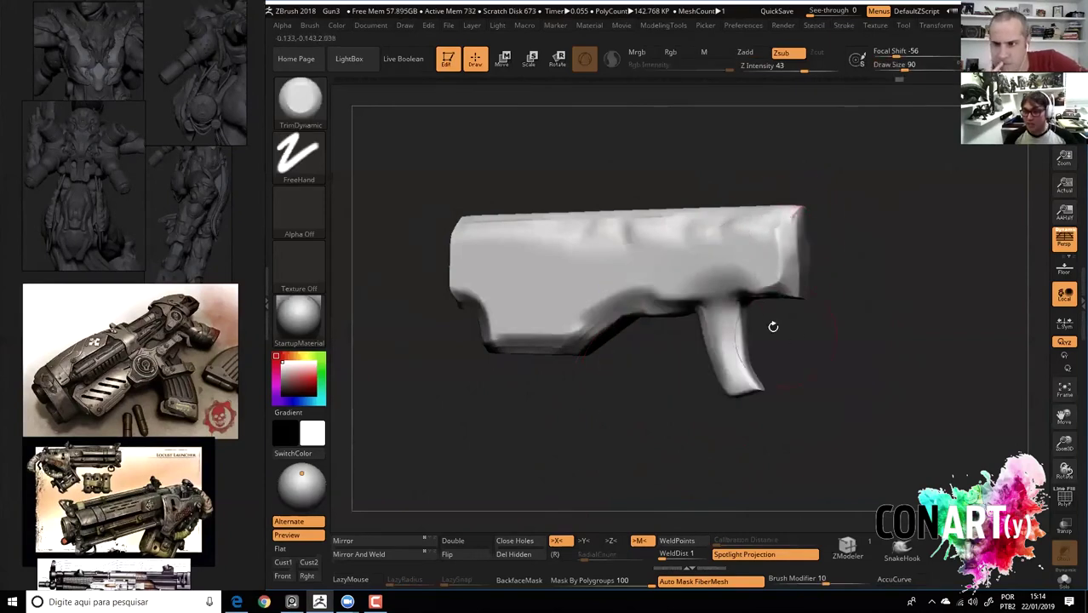
pyautogui.moveTo(773, 326); pyautogui.dragTo(731, 304)
pyautogui.moveTo(750, 255); pyautogui.dragTo(796, 242)
pyautogui.keyDown('alt'); pyautogui.moveTo(818, 324); pyautogui.dragTo(821, 374); pyautogui.keyUp('alt')
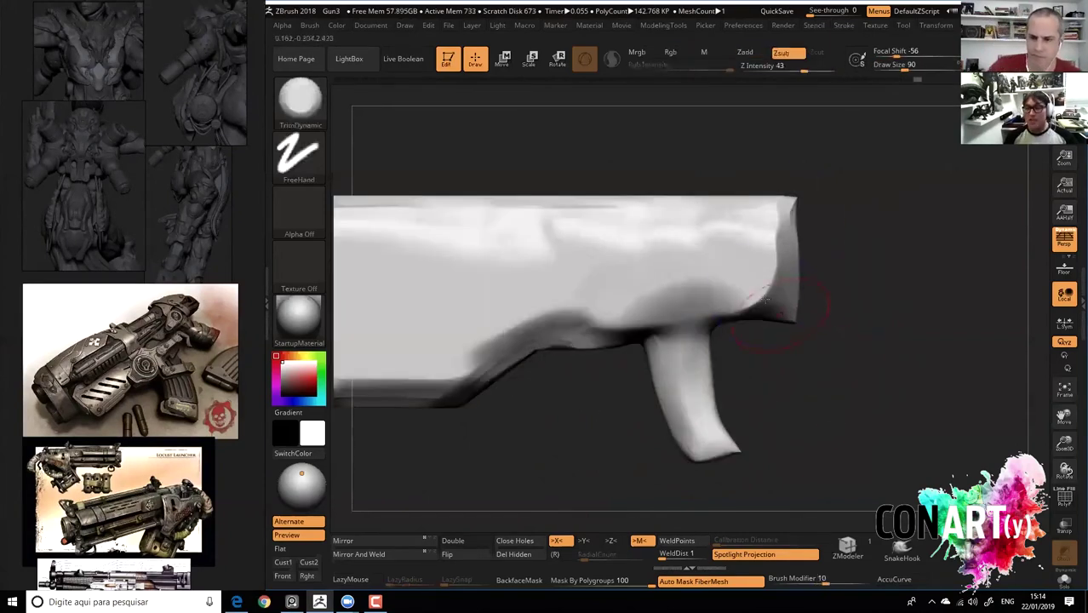
# Pull the grip's lower end outward and widen its front edge with the Move brush.
pyautogui.press('b')
pyautogui.press('m')
pyautogui.press('v')
pyautogui.moveTo(682, 347)
pyautogui.keyDown('alt'); pyautogui.mouseDown()
pyautogui.moveTo(681, 296)
pyautogui.moveTo(706, 376)
pyautogui.moveTo(698, 410)
pyautogui.mouseUp(); pyautogui.keyUp('alt')
pyautogui.press('space')
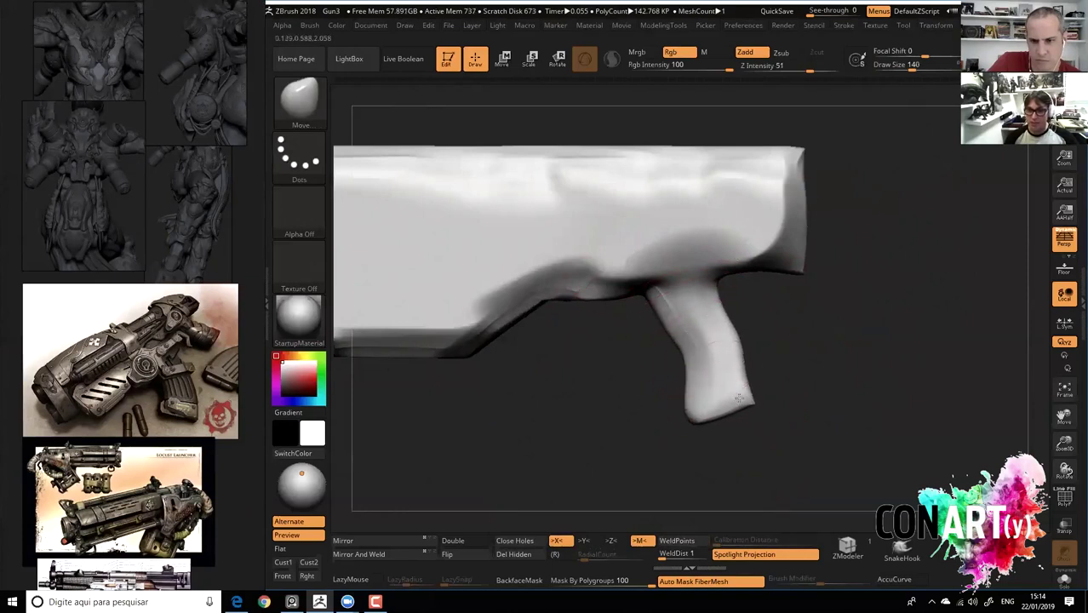
pyautogui.moveTo(737, 399); pyautogui.dragTo(741, 404)
pyautogui.moveTo(696, 368); pyautogui.dragTo(674, 347)
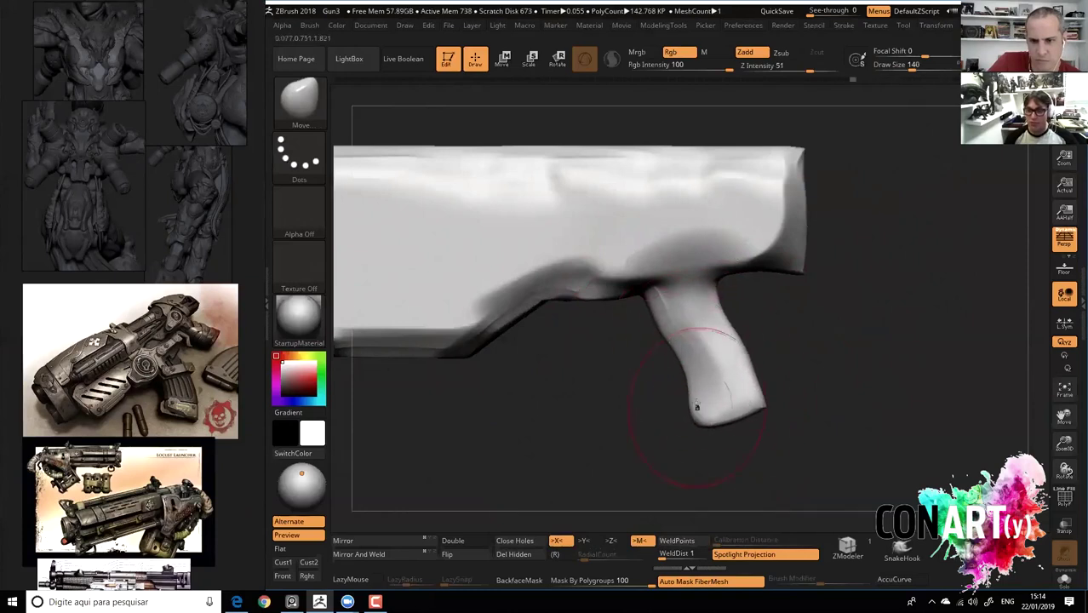
pyautogui.keyDown('ctrl'); pyautogui.moveTo(697, 403); pyautogui.dragTo(673, 341, button='right'); pyautogui.keyUp('ctrl')
pyautogui.press('space')
pyautogui.moveTo(696, 379)
pyautogui.mouseDown()
pyautogui.moveTo(572, 370)
pyautogui.moveTo(522, 338)
pyautogui.moveTo(544, 438)
pyautogui.moveTo(585, 243)
pyautogui.moveTo(561, 247)
pyautogui.moveTo(582, 319)
pyautogui.mouseUp()
pyautogui.press('space')
pyautogui.moveTo(625, 254)
pyautogui.mouseDown()
pyautogui.moveTo(584, 311)
pyautogui.moveTo(520, 348)
pyautogui.moveTo(596, 366)
pyautogui.mouseUp()
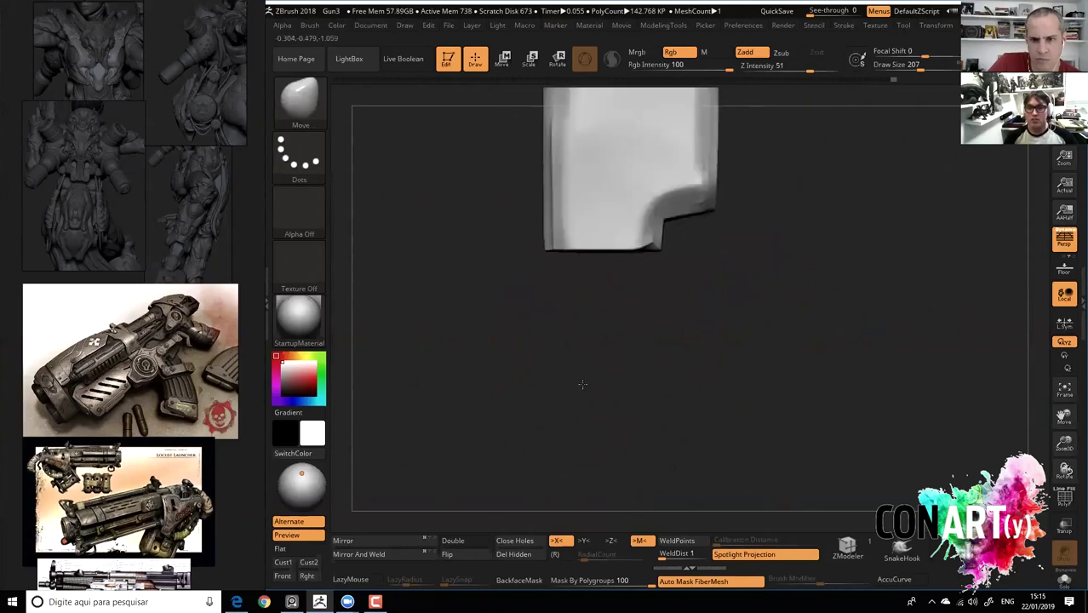
pyautogui.moveTo(715, 287)
pyautogui.mouseDown()
pyautogui.moveTo(434, 75)
pyautogui.moveTo(597, 322)
pyautogui.moveTo(596, 375)
pyautogui.moveTo(593, 357)
pyautogui.mouseUp()
pyautogui.press('space')
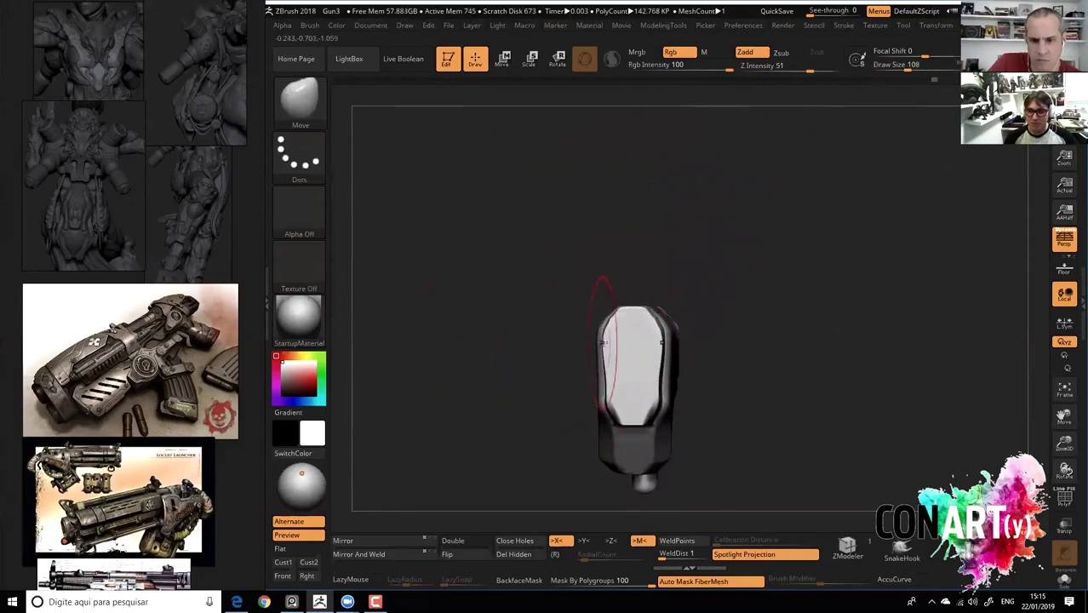
pyautogui.moveTo(558, 341)
pyautogui.mouseDown()
pyautogui.moveTo(496, 273)
pyautogui.moveTo(538, 304)
pyautogui.moveTo(547, 282)
pyautogui.moveTo(627, 326)
pyautogui.mouseUp()
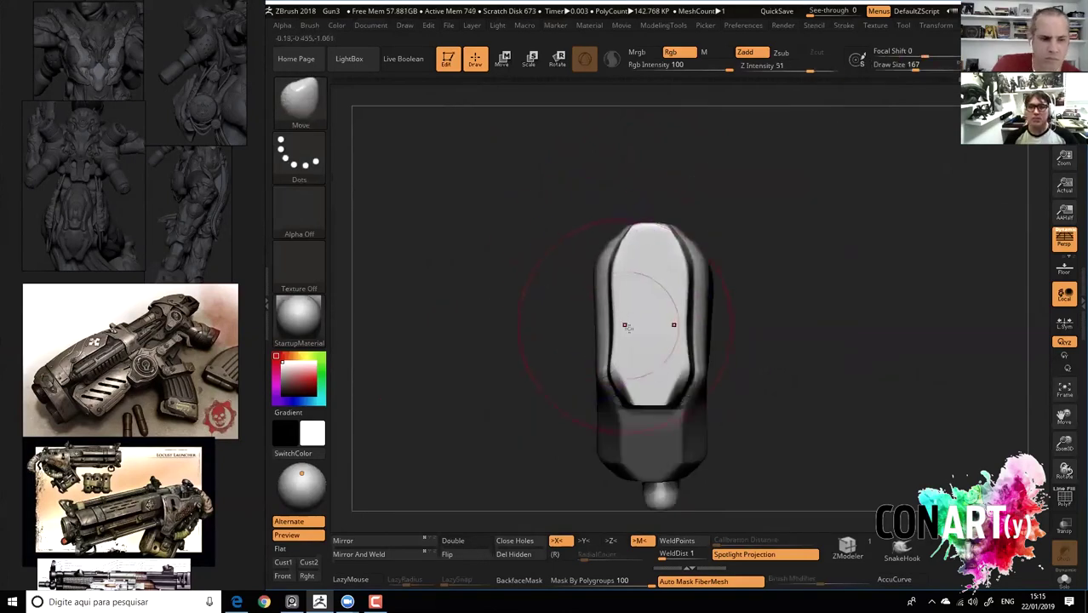
pyautogui.moveTo(595, 376)
pyautogui.mouseDown()
pyautogui.moveTo(483, 347)
pyautogui.moveTo(745, 353)
pyautogui.mouseUp()
pyautogui.moveTo(767, 400)
pyautogui.mouseDown()
pyautogui.moveTo(470, 255)
pyautogui.moveTo(535, 313)
pyautogui.moveTo(539, 353)
pyautogui.mouseUp()
pyautogui.moveTo(892, 402)
pyautogui.mouseDown()
pyautogui.moveTo(740, 413)
pyautogui.moveTo(767, 401)
pyautogui.moveTo(753, 439)
pyautogui.mouseUp()
pyautogui.moveTo(800, 398)
pyautogui.mouseDown()
pyautogui.moveTo(762, 425)
pyautogui.moveTo(732, 428)
pyautogui.moveTo(687, 415)
pyautogui.moveTo(723, 350)
pyautogui.moveTo(696, 372)
pyautogui.mouseUp()
pyautogui.press('space')
pyautogui.press('space')
pyautogui.moveTo(562, 311); pyautogui.dragTo(603, 359)
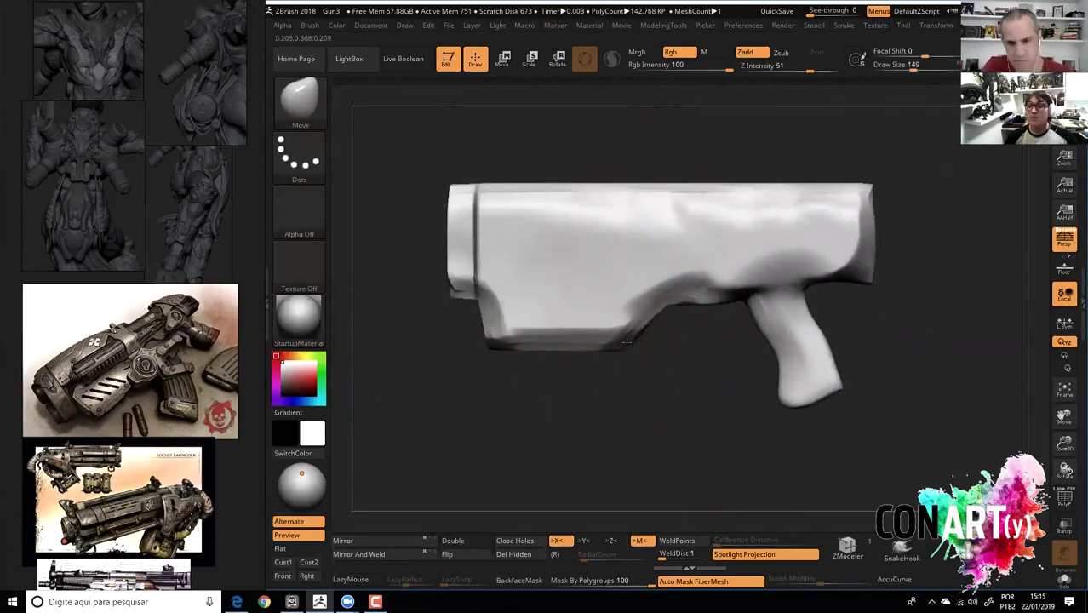
pyautogui.moveTo(645, 366); pyautogui.dragTo(447, 281)
pyautogui.moveTo(509, 349)
pyautogui.mouseDown()
pyautogui.moveTo(567, 304)
pyautogui.moveTo(760, 400)
pyautogui.moveTo(729, 445)
pyautogui.moveTo(646, 354)
pyautogui.moveTo(771, 406)
pyautogui.moveTo(671, 251)
pyautogui.moveTo(693, 236)
pyautogui.moveTo(677, 263)
pyautogui.mouseUp()
pyautogui.hotkey('ctrl', 'shift')
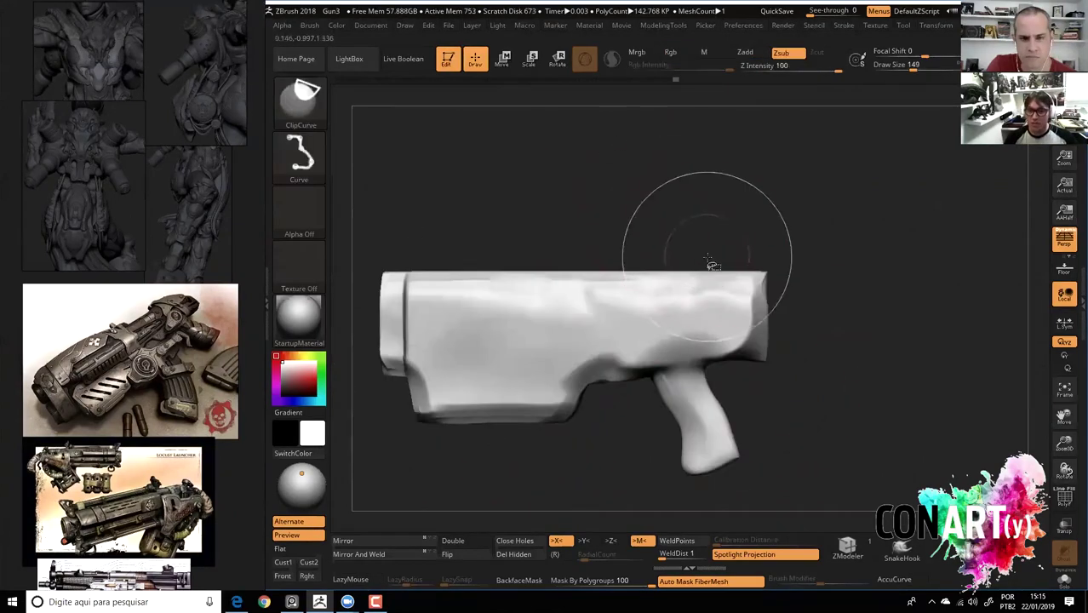
# Cut a stepped notch into the body's top edge with ClipCurve.
pyautogui.keyDown('ctrl'); pyautogui.keyDown('shift'); pyautogui.moveTo(637, 292); pyautogui.dragTo(749, 374); pyautogui.keyUp('shift'); pyautogui.keyUp('ctrl')
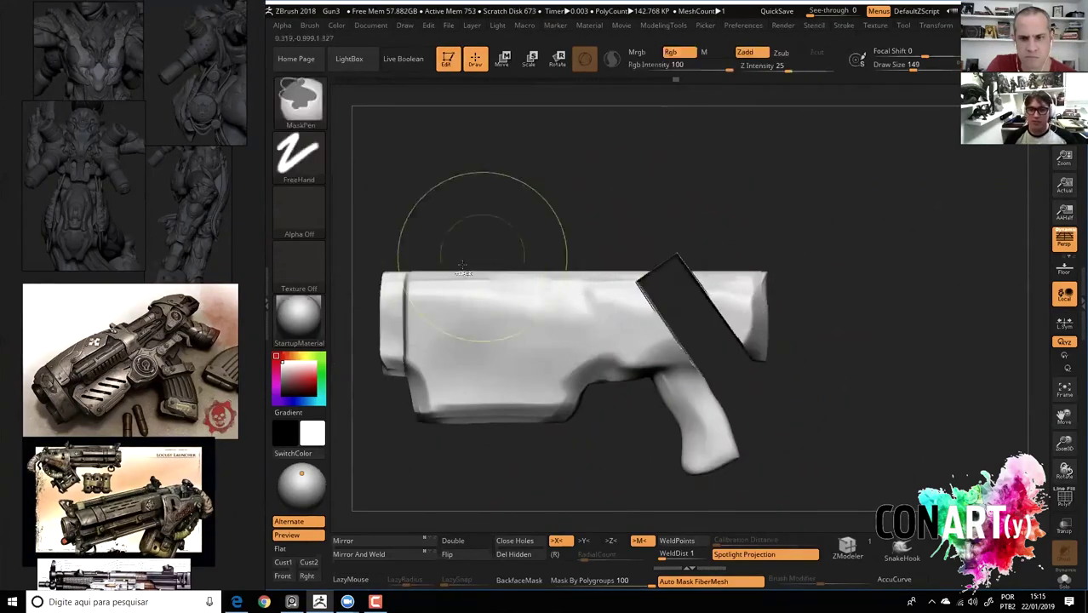
pyautogui.keyDown('ctrl'); pyautogui.keyDown('shift'); pyautogui.moveTo(529, 264); pyautogui.dragTo(579, 290); pyautogui.keyUp('shift'); pyautogui.keyUp('ctrl')
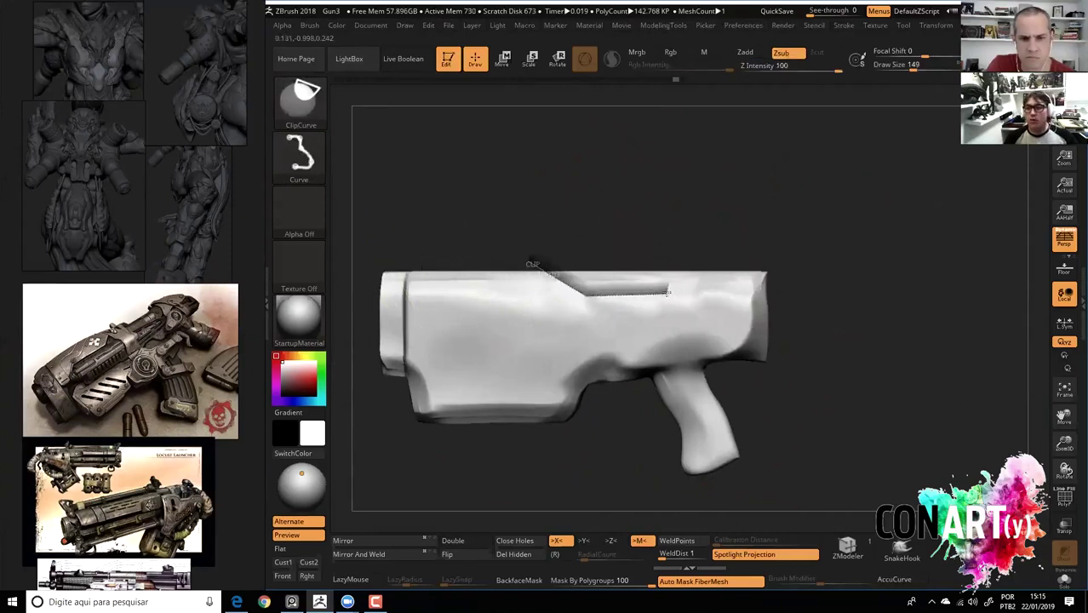
pyautogui.keyDown('ctrl'); pyautogui.keyDown('shift'); pyautogui.moveTo(668, 292); pyautogui.dragTo(670, 293); pyautogui.keyUp('shift'); pyautogui.keyUp('ctrl')
pyautogui.moveTo(855, 426)
pyautogui.mouseDown()
pyautogui.moveTo(607, 440)
pyautogui.moveTo(642, 467)
pyautogui.moveTo(673, 459)
pyautogui.mouseUp()
# Even out the dip in the top edge using TrimDynamic and Move.
pyautogui.press('b')
pyautogui.press('t')
pyautogui.press('d')
pyautogui.press('space')
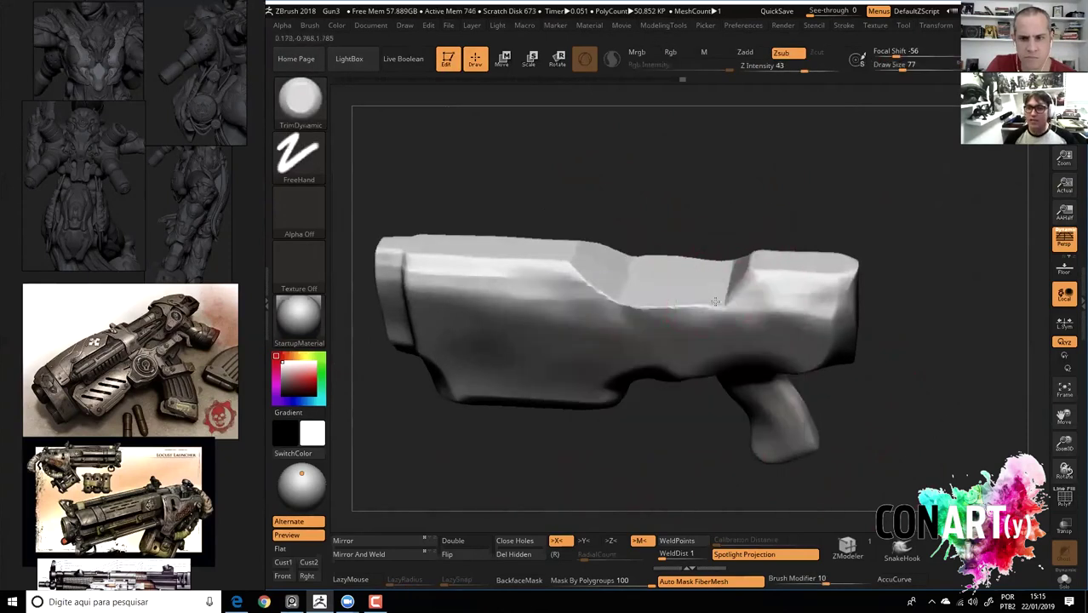
pyautogui.moveTo(631, 499)
pyautogui.mouseDown()
pyautogui.moveTo(669, 420)
pyautogui.moveTo(665, 387)
pyautogui.moveTo(723, 318)
pyautogui.mouseUp()
pyautogui.press('space')
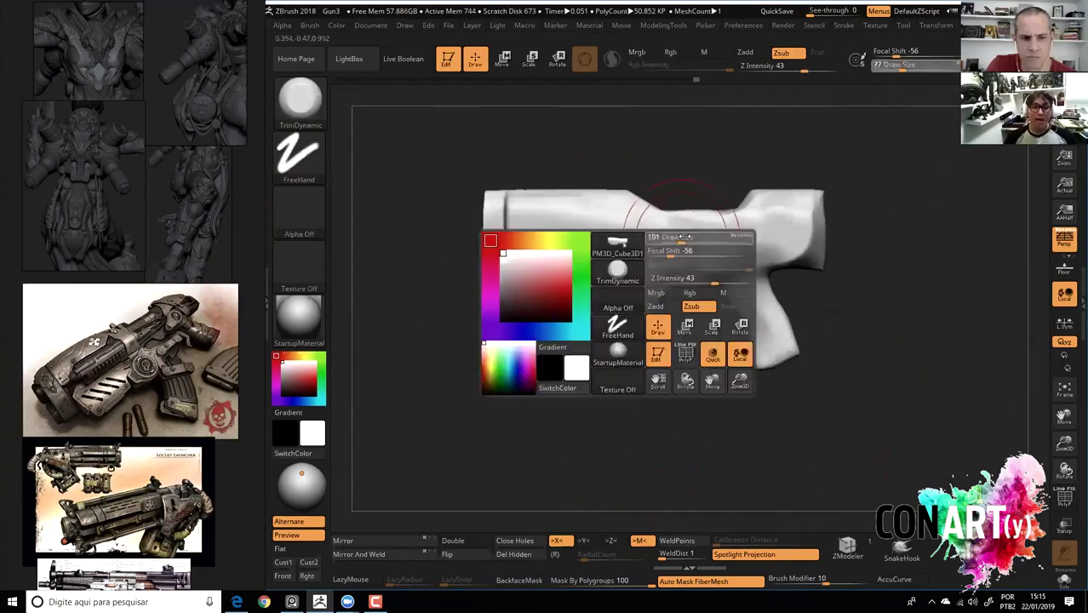
pyautogui.press('b')
pyautogui.press('m')
pyautogui.press('v')
pyautogui.moveTo(638, 202); pyautogui.dragTo(653, 198)
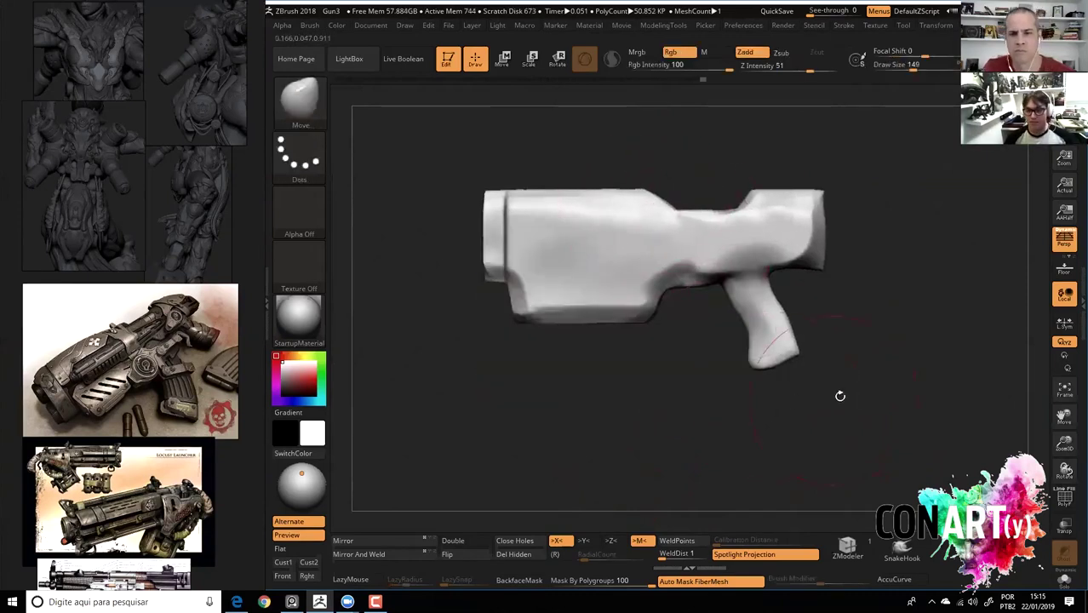
# Append a cube as a new subtool and activate the Move gizmo.
pyautogui.click(1082, 303)
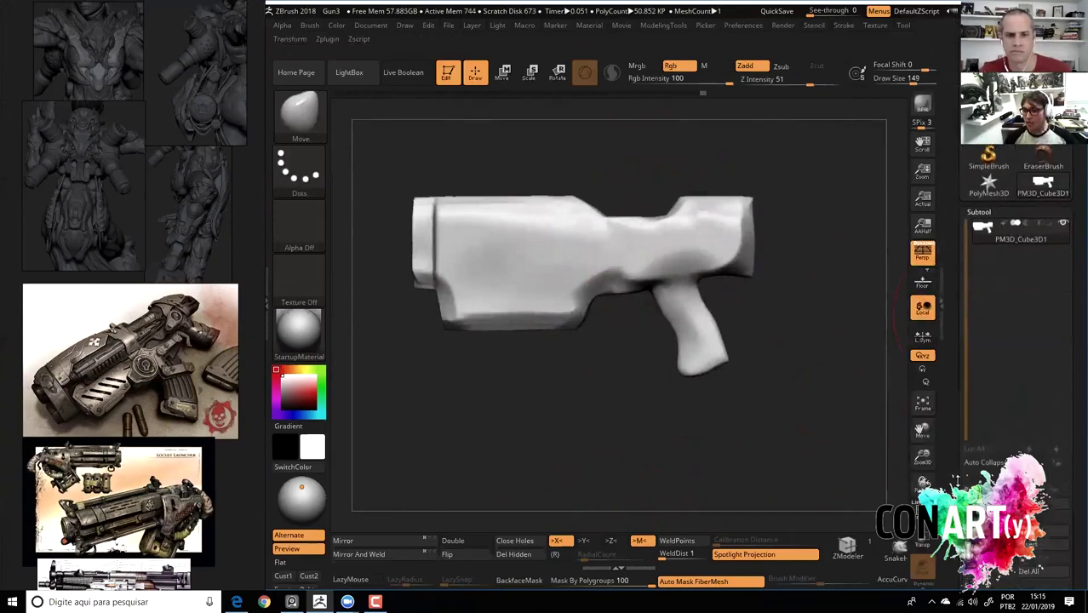
pyautogui.click(987, 511)
pyautogui.click(924, 294)
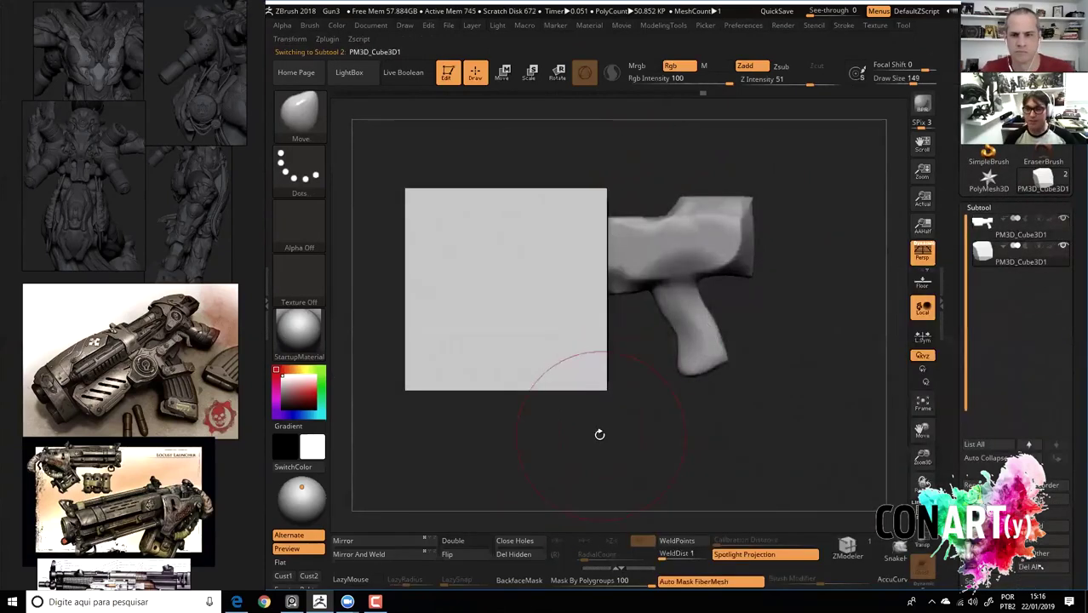
pyautogui.keyDown('alt'); pyautogui.moveTo(602, 431); pyautogui.dragTo(522, 136); pyautogui.keyUp('alt')
pyautogui.press('w')
pyautogui.moveTo(472, 109)
pyautogui.keyDown('shift'); pyautogui.mouseDown()
pyautogui.moveTo(534, 260)
pyautogui.moveTo(564, 262)
pyautogui.moveTo(516, 281)
pyautogui.moveTo(565, 273)
pyautogui.mouseUp(); pyautogui.keyUp('shift')
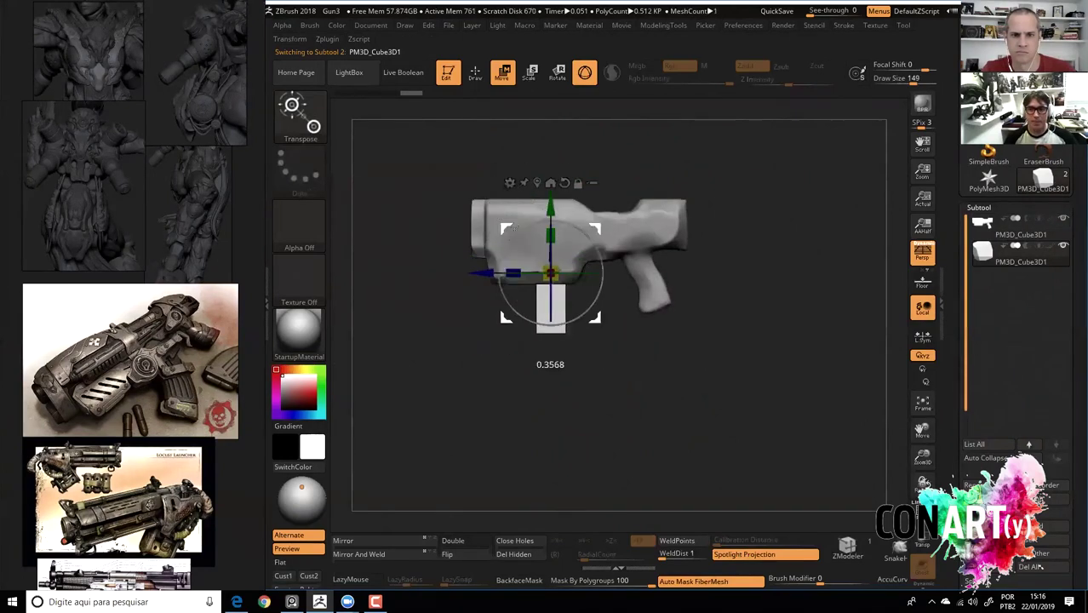
# Tilt the new cube along the gun body and shrink it along one axis.
pyautogui.scroll(3, 521, 290)
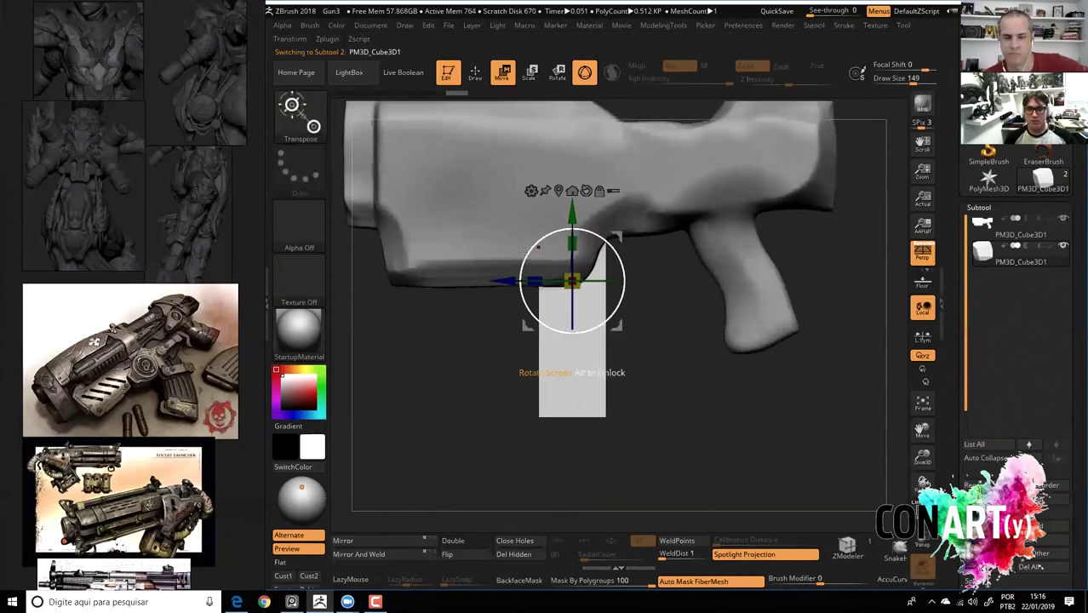
pyautogui.moveTo(535, 247); pyautogui.dragTo(558, 231)
pyautogui.moveTo(600, 336); pyautogui.dragTo(644, 316)
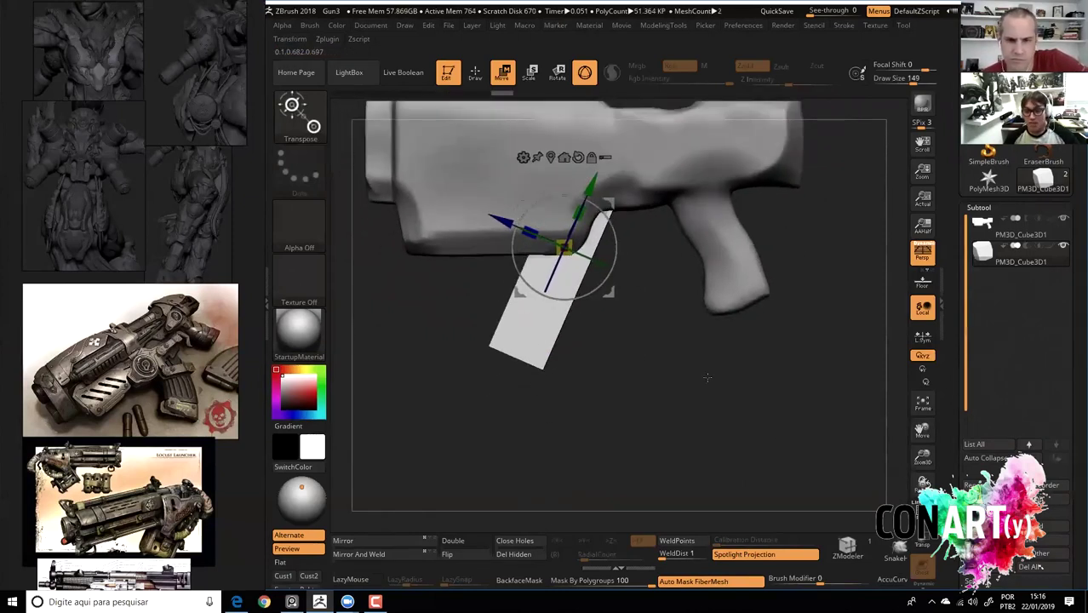
pyautogui.moveTo(582, 209)
pyautogui.mouseDown()
pyautogui.moveTo(577, 218)
pyautogui.moveTo(545, 203)
pyautogui.mouseUp()
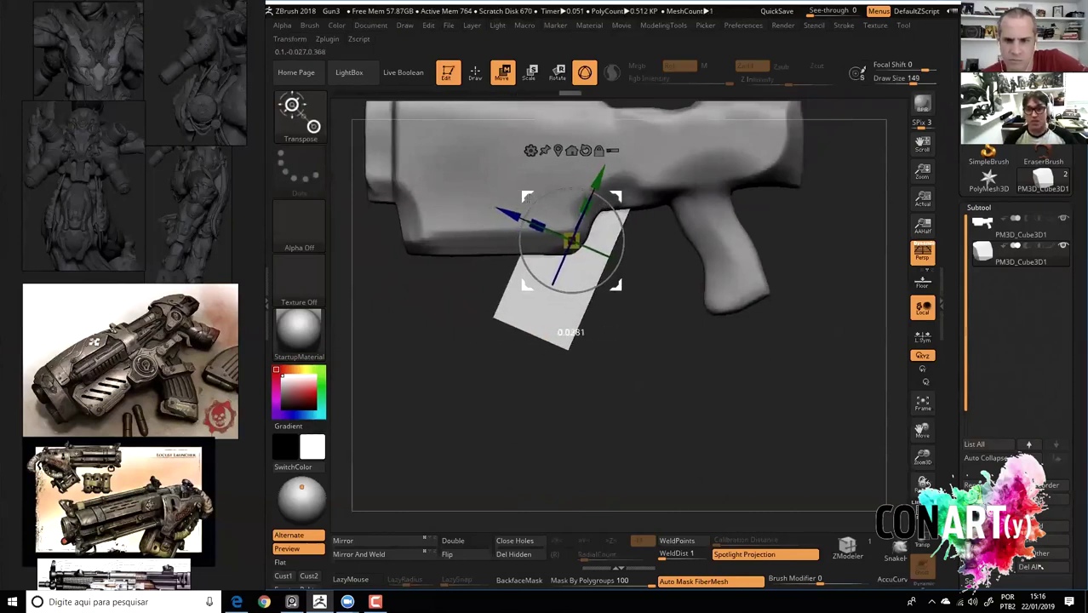
# DynaMesh the cube at resolution 128 and orbit to an end-on view.
pyautogui.press('space')
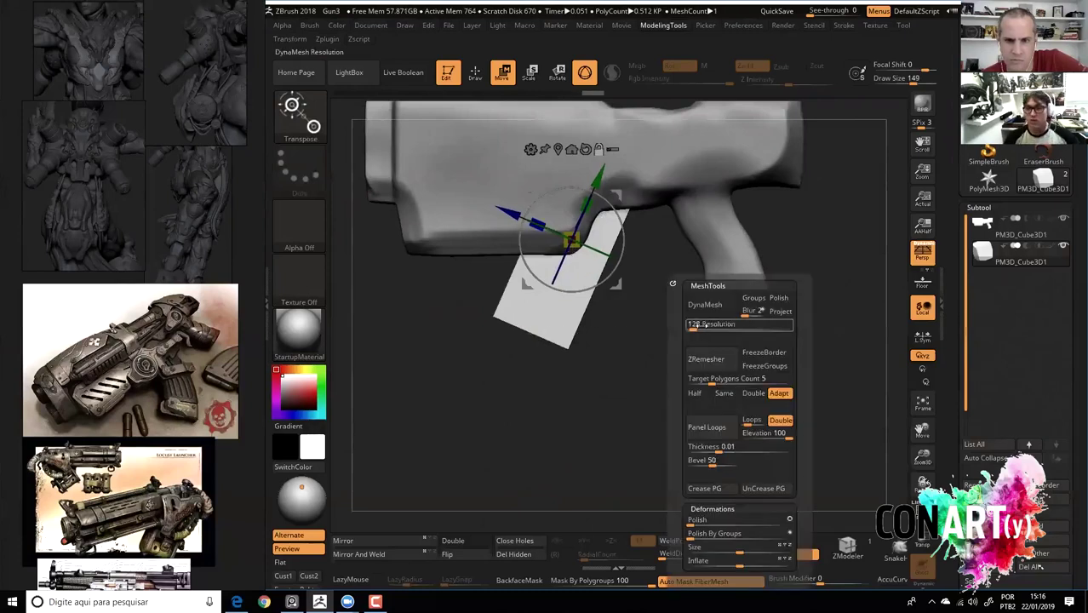
pyautogui.press('space')
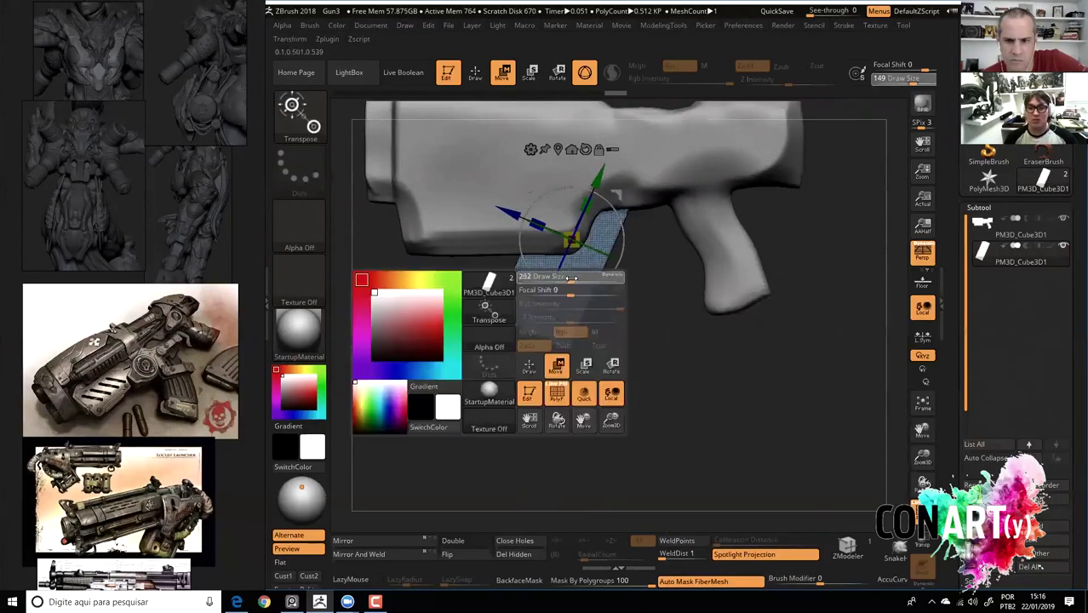
pyautogui.press('q')
pyautogui.moveTo(566, 351); pyautogui.dragTo(530, 410)
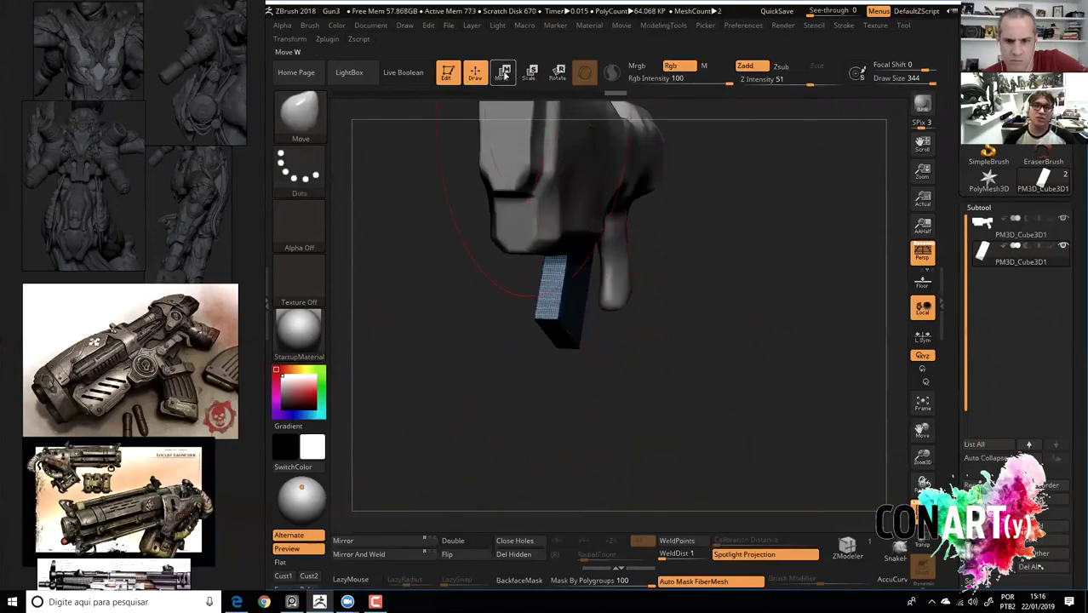
# Stretch the magazine panel longer with the gizmo and mirror-weld it into one piece.
pyautogui.click(502, 73)
pyautogui.moveTo(571, 324); pyautogui.dragTo(572, 341)
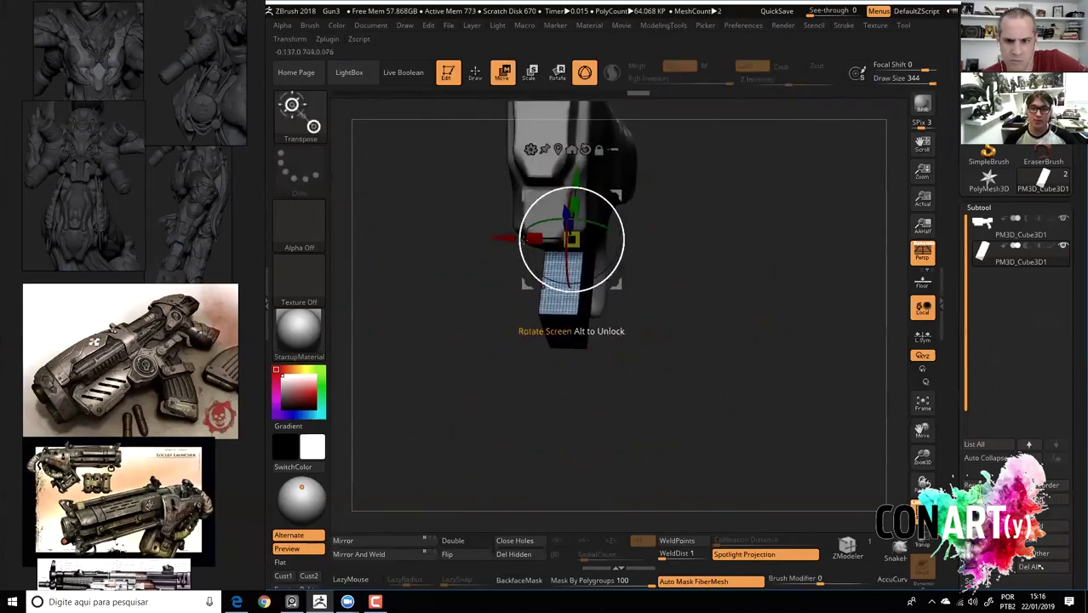
pyautogui.click(372, 553)
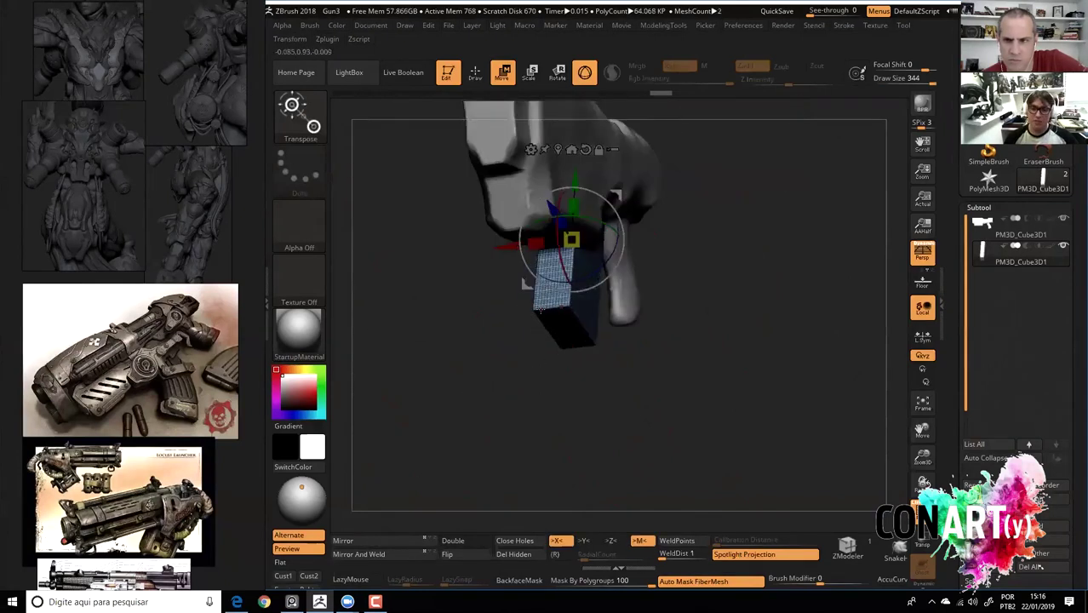
pyautogui.press('q')
pyautogui.moveTo(528, 317)
pyautogui.keyDown('shift'); pyautogui.mouseDown()
pyautogui.moveTo(462, 362)
pyautogui.moveTo(478, 388)
pyautogui.mouseUp(); pyautogui.keyUp('shift')
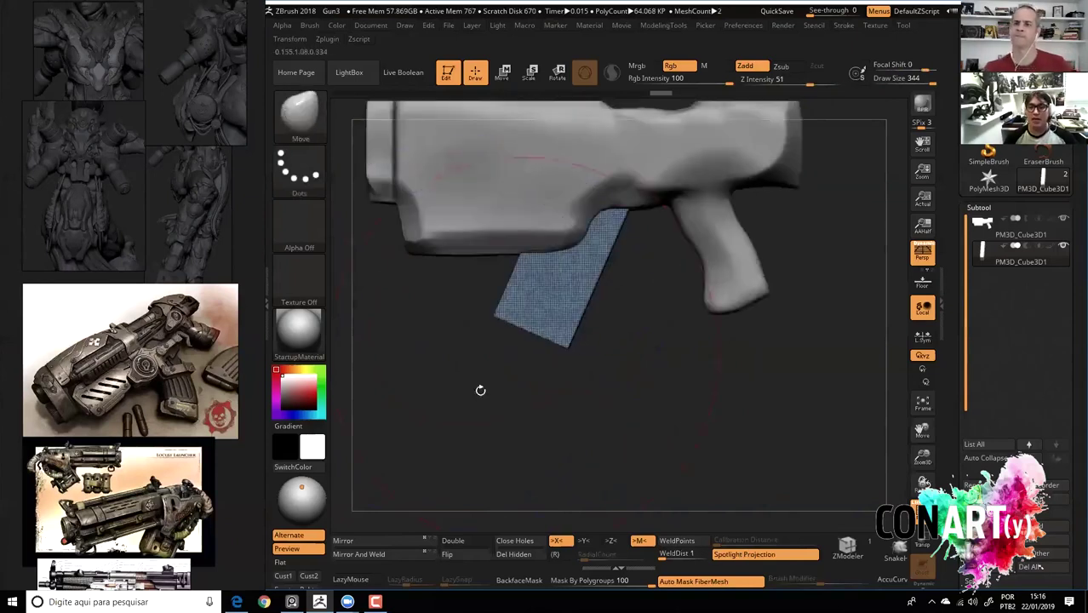
# Bend the panel into a curved magazine, pushing its lower end into a curve.
pyautogui.press('space')
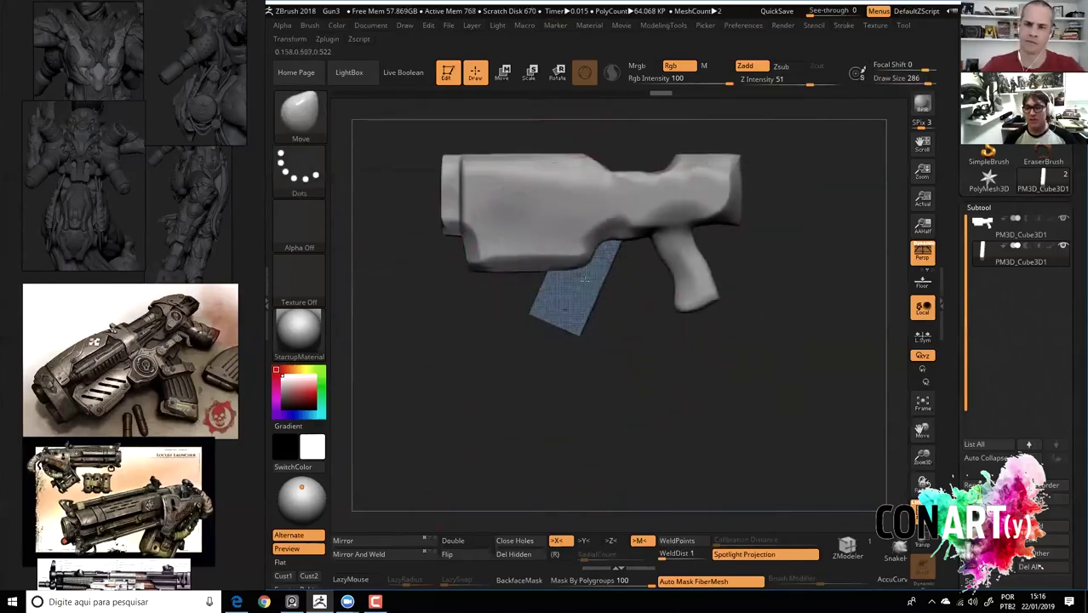
pyautogui.moveTo(590, 311)
pyautogui.mouseDown()
pyautogui.moveTo(626, 223)
pyautogui.moveTo(606, 228)
pyautogui.mouseUp()
pyautogui.press('space')
pyautogui.moveTo(566, 334); pyautogui.dragTo(630, 256)
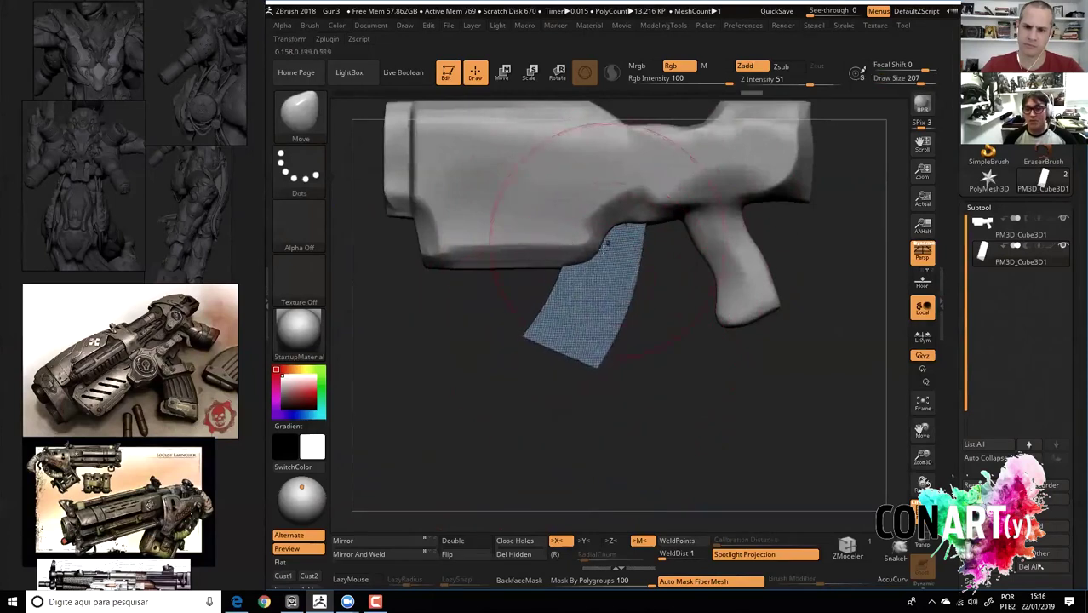
pyautogui.moveTo(553, 341)
pyautogui.mouseDown()
pyautogui.moveTo(590, 365)
pyautogui.moveTo(579, 314)
pyautogui.mouseUp()
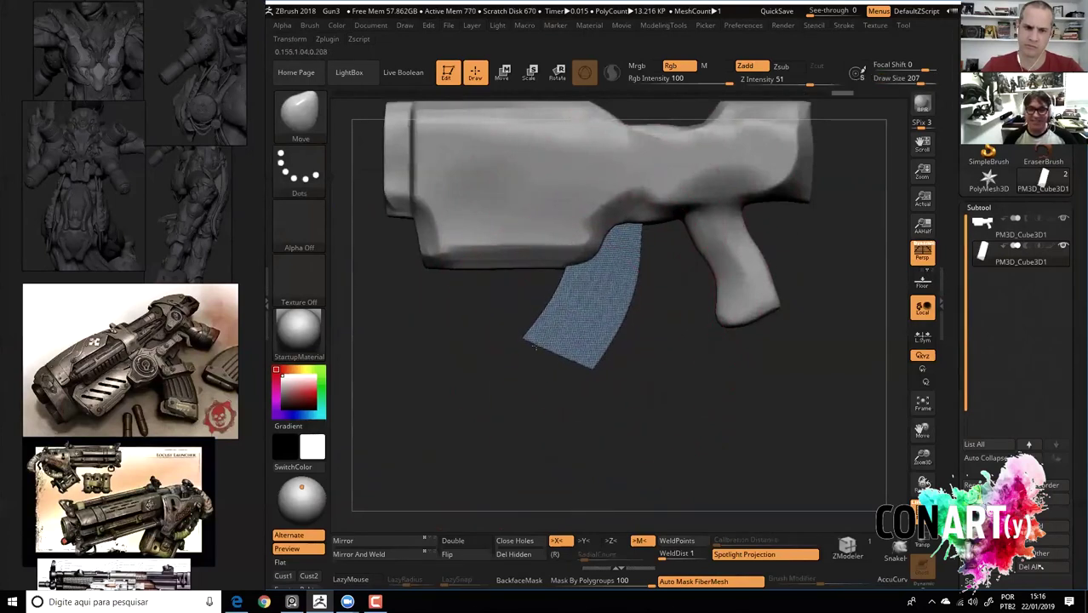
pyautogui.moveTo(464, 326); pyautogui.dragTo(524, 282)
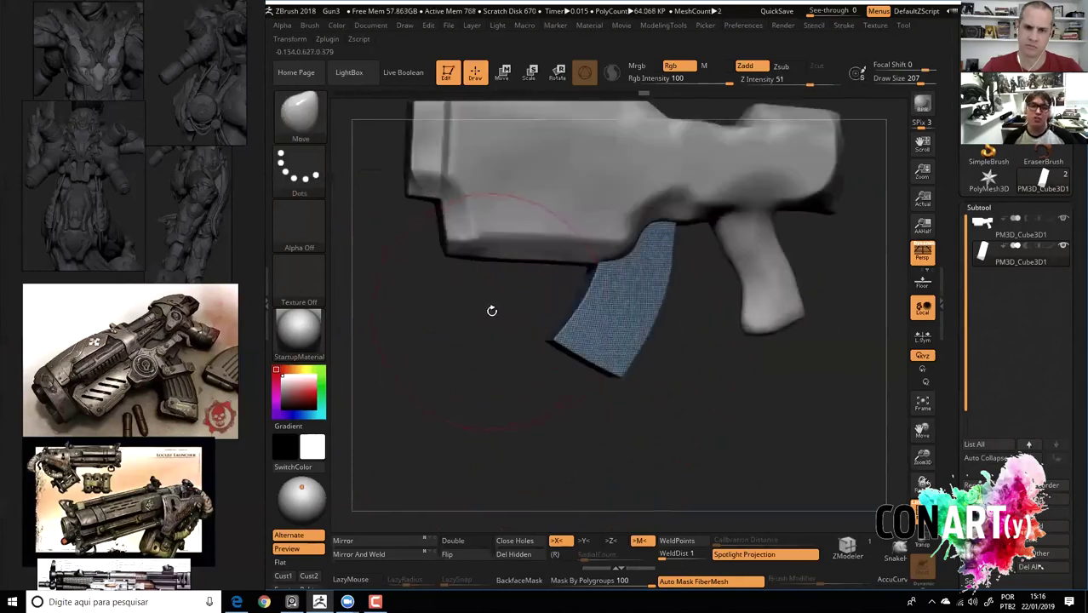
pyautogui.press('ctrl')
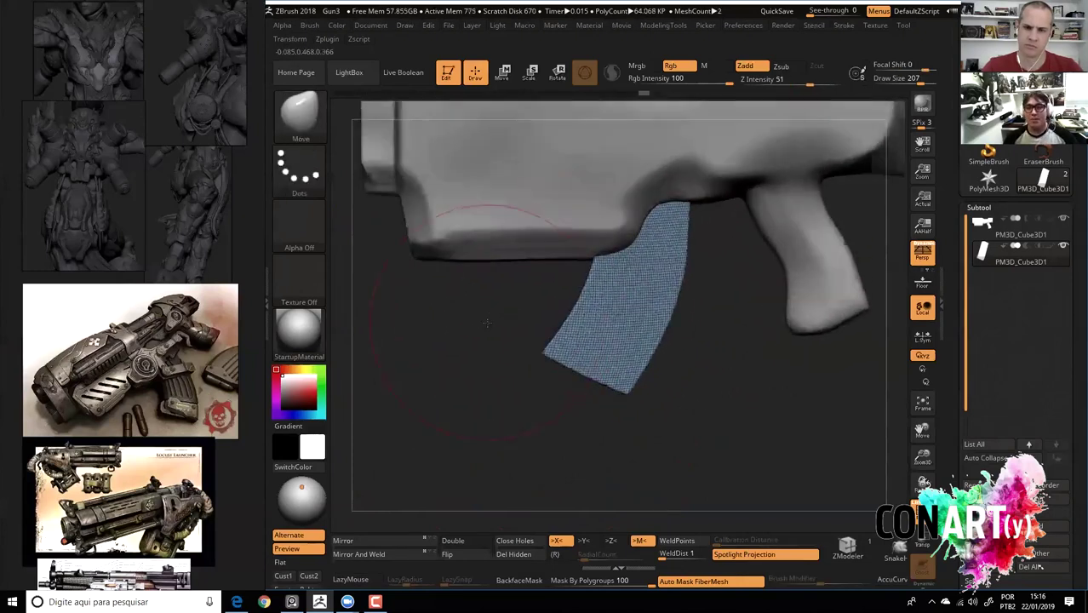
pyautogui.keyDown('alt'); pyautogui.moveTo(523, 281); pyautogui.dragTo(518, 343); pyautogui.keyUp('alt')
pyautogui.press('space')
pyautogui.moveTo(557, 304); pyautogui.dragTo(633, 321)
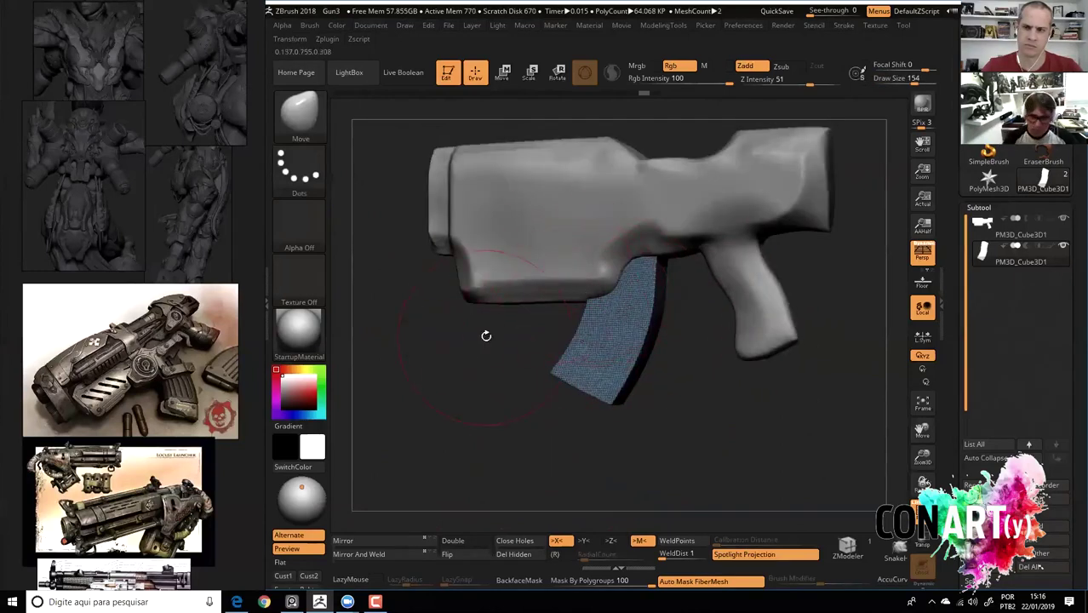
pyautogui.moveTo(486, 336); pyautogui.dragTo(504, 352)
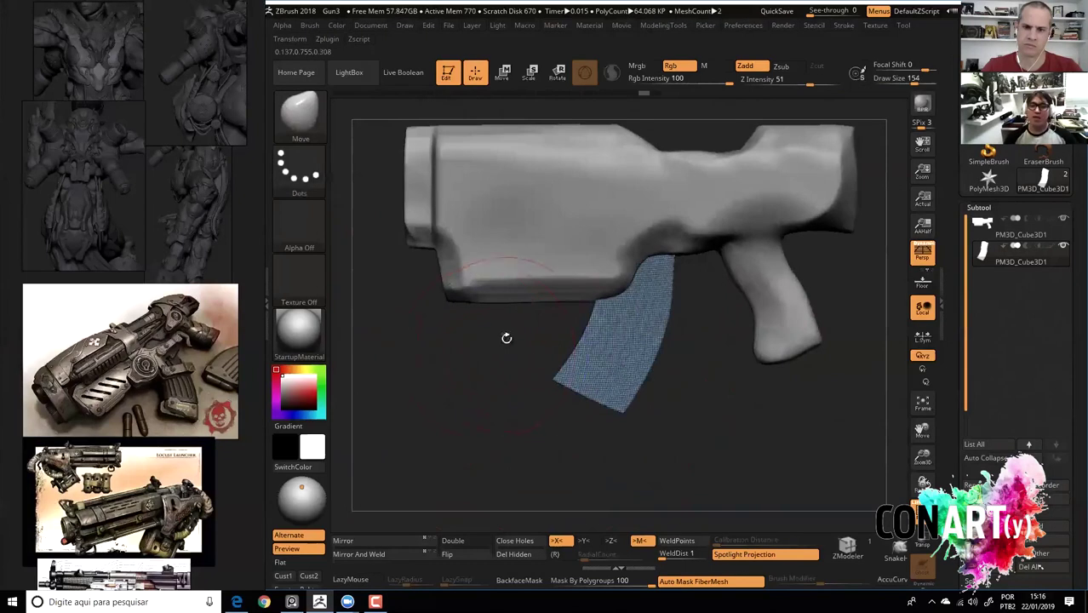
pyautogui.scroll(3, 126, 401)
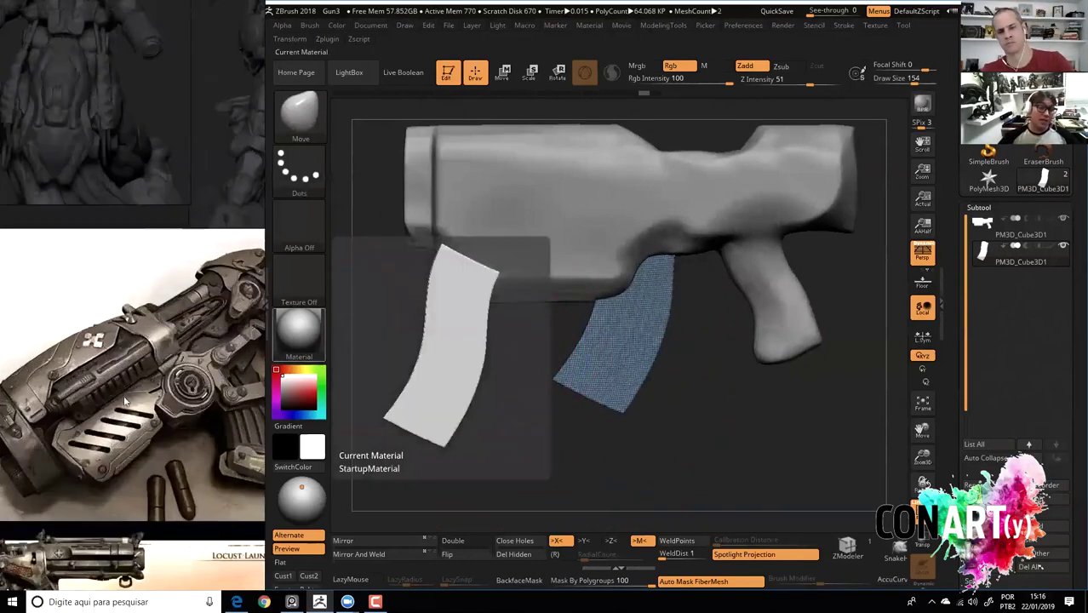
# Pull the stock's lower edge down near the magazine and set brush size 234.
pyautogui.scroll(-3, 125, 401)
pyautogui.scroll(3, 144, 325)
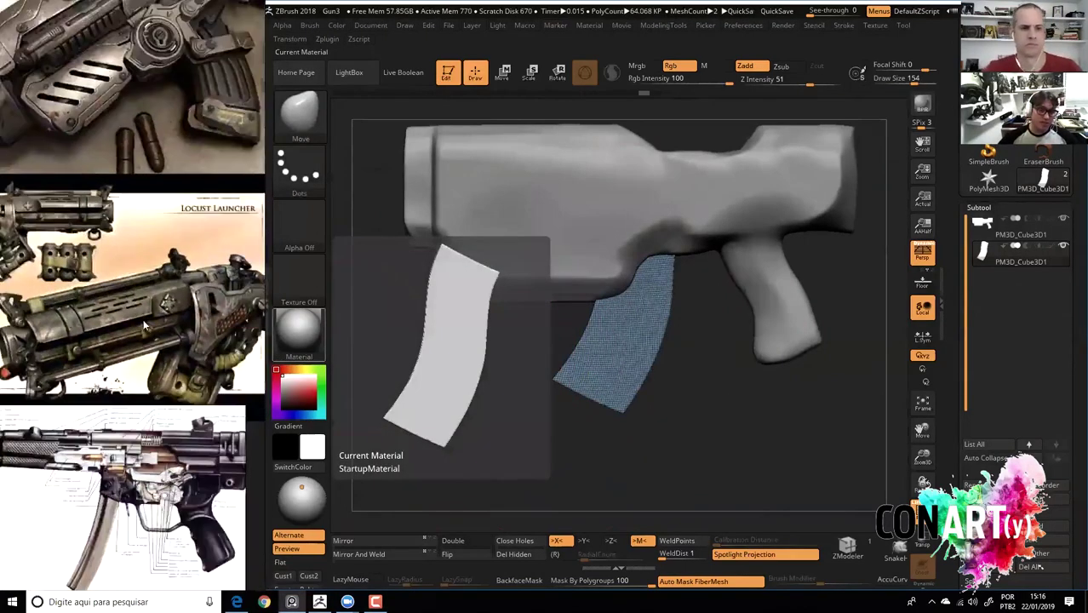
pyautogui.scroll(2, 162, 319)
pyautogui.scroll(-2, 159, 254)
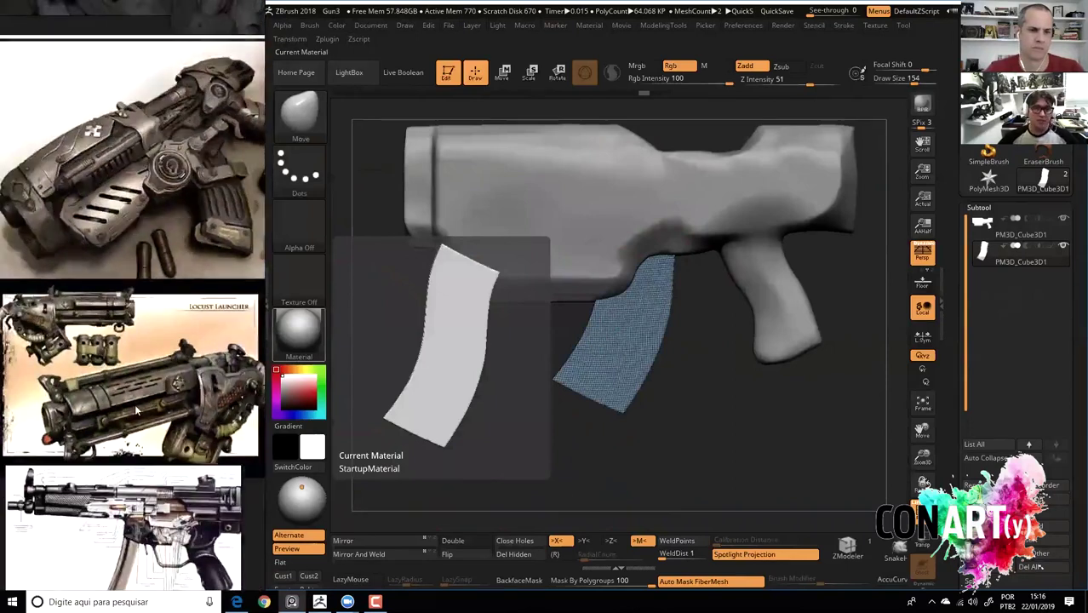
pyautogui.scroll(-1, 141, 389)
pyautogui.scroll(1, 141, 389)
pyautogui.scroll(2, 141, 390)
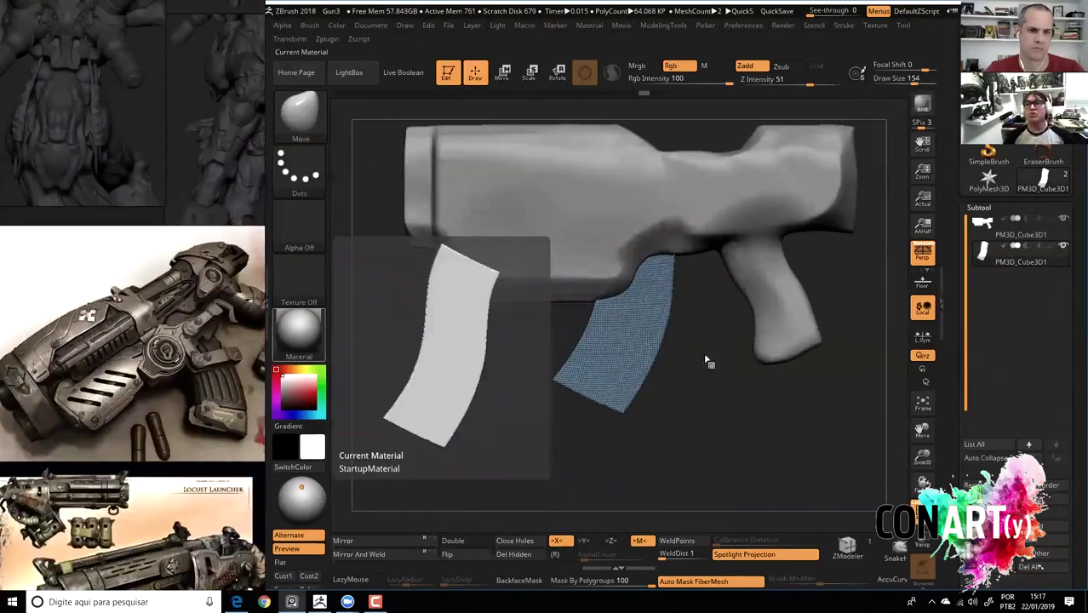
pyautogui.moveTo(763, 393); pyautogui.dragTo(726, 323)
pyautogui.rightClick(675, 287)
pyautogui.moveTo(675, 287); pyautogui.dragTo(711, 287)
# Select the stock subtool and slice along its rear edge with ClipCurve in side view.
pyautogui.moveTo(521, 377)
pyautogui.keyDown('alt'); pyautogui.mouseDown()
pyautogui.moveTo(522, 328)
pyautogui.moveTo(726, 438)
pyautogui.moveTo(583, 243)
pyautogui.moveTo(710, 431)
pyautogui.moveTo(740, 416)
pyautogui.moveTo(733, 442)
pyautogui.mouseUp(); pyautogui.keyUp('alt')
pyautogui.keyDown('alt'); pyautogui.click(583, 242); pyautogui.keyUp('alt')
pyautogui.press('f')
pyautogui.hotkey('ctrl', 'shift')
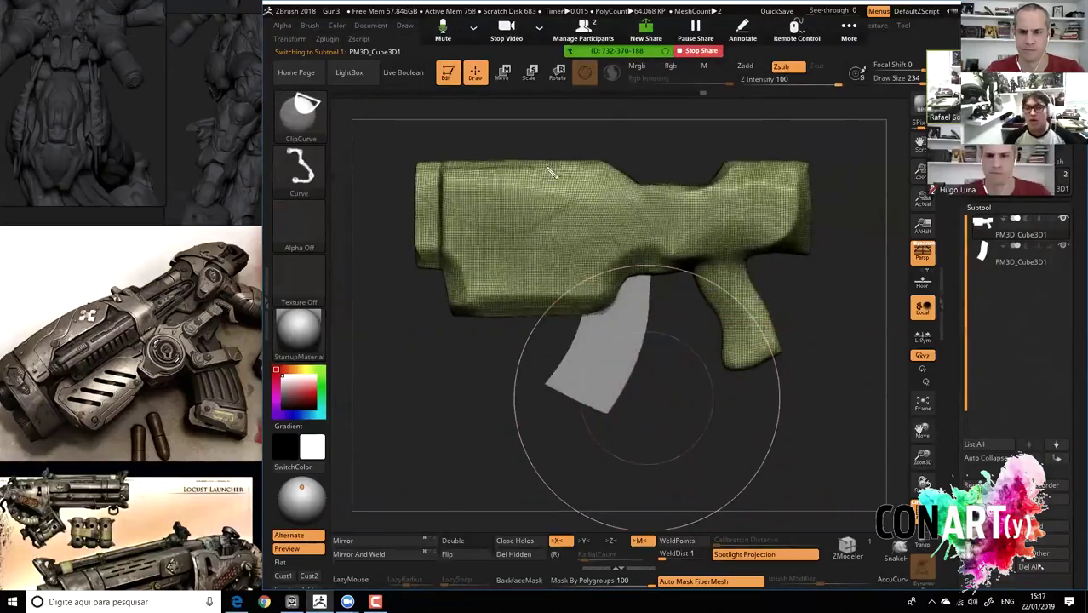
pyautogui.keyDown('ctrl'); pyautogui.keyDown('shift'); pyautogui.moveTo(451, 166); pyautogui.dragTo(443, 307); pyautogui.keyUp('shift'); pyautogui.keyUp('ctrl')
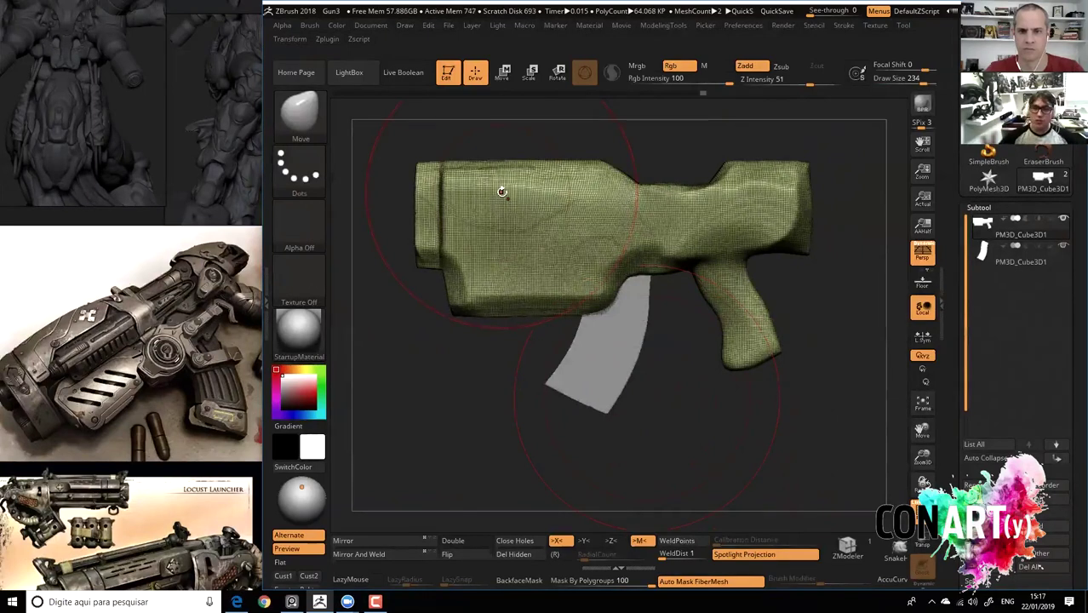
pyautogui.press('space')
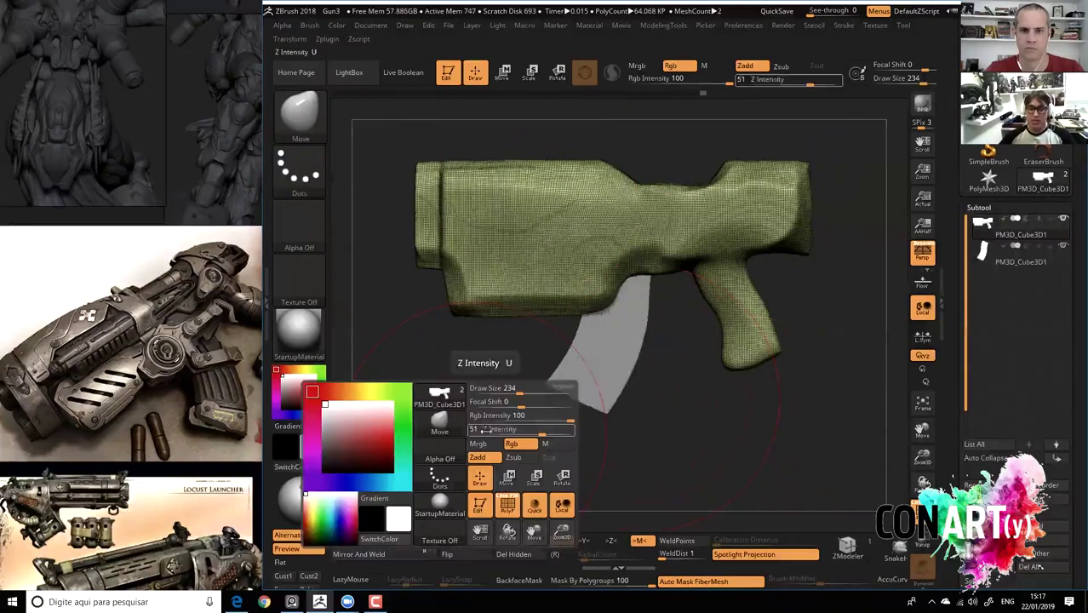
pyautogui.hotkey('ctrl', 'shift')
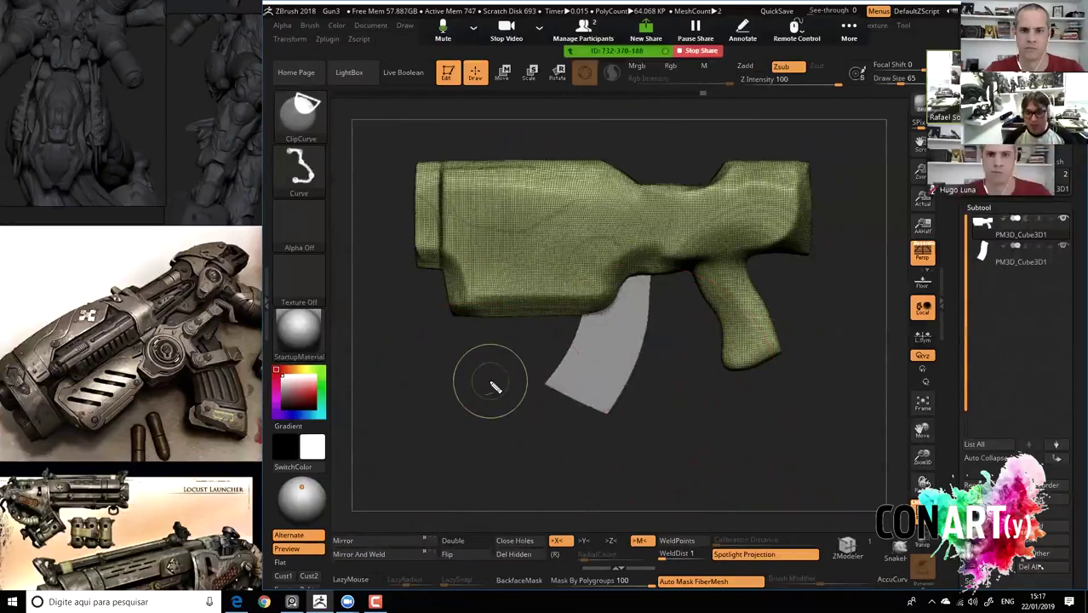
# Box off the stock, rear block, middle section, grip and magazine on screen.
pyautogui.keyDown('ctrl'); pyautogui.keyDown('shift'); pyautogui.moveTo(434, 156); pyautogui.dragTo(618, 322); pyautogui.keyUp('shift'); pyautogui.keyUp('ctrl')
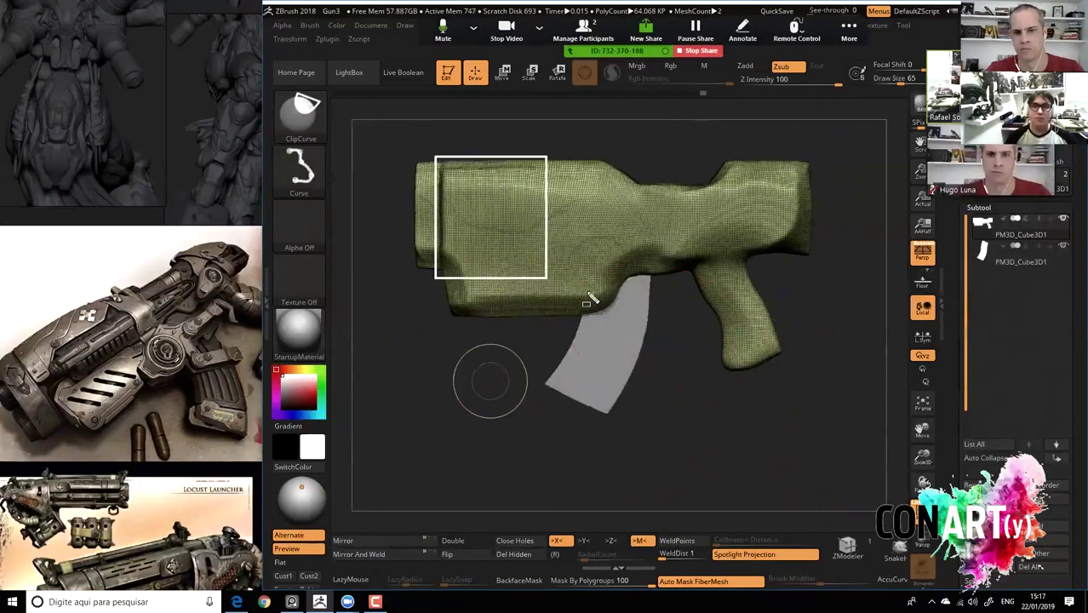
pyautogui.moveTo(719, 154); pyautogui.dragTo(814, 253)
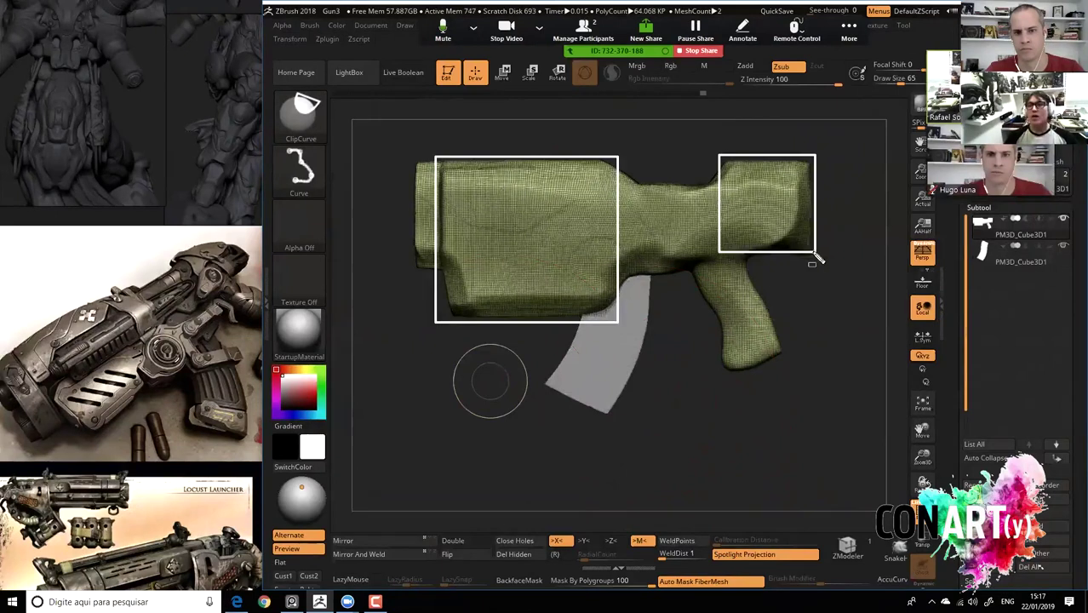
pyautogui.moveTo(724, 182); pyautogui.dragTo(610, 267)
pyautogui.moveTo(705, 250); pyautogui.dragTo(776, 351)
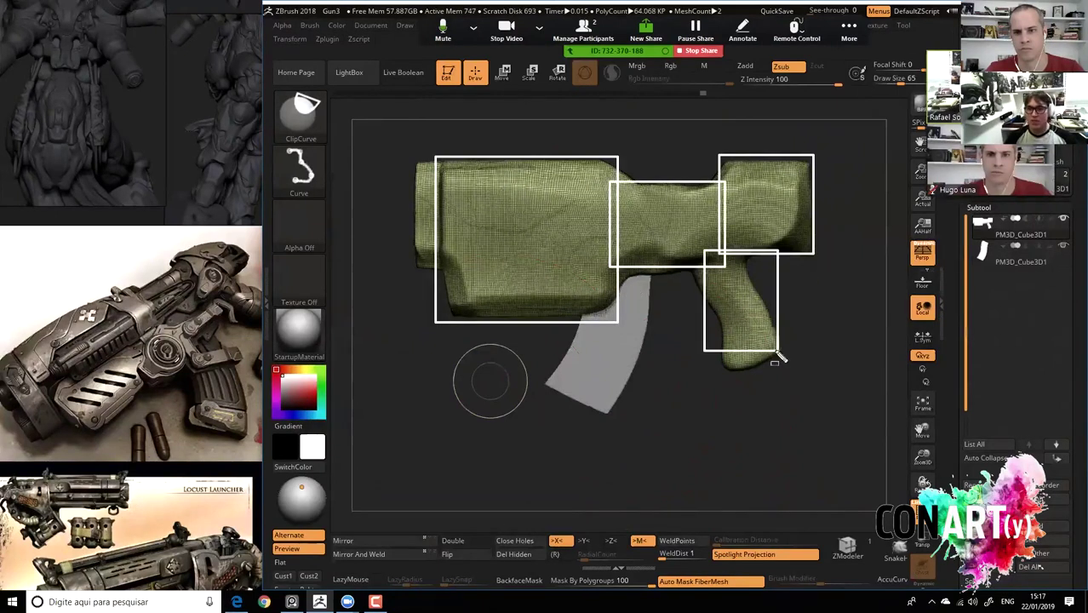
pyautogui.moveTo(577, 249); pyautogui.dragTo(638, 415)
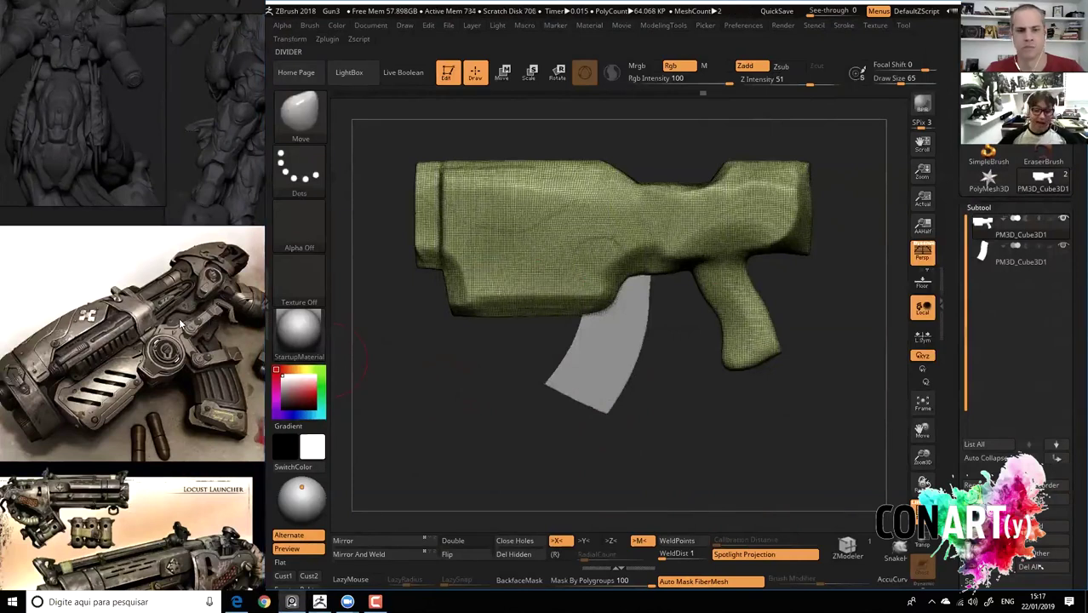
# Outline the reference gun's barrel and vents, then its top edge and grip in red.
pyautogui.moveTo(3, 365); pyautogui.dragTo(102, 400)
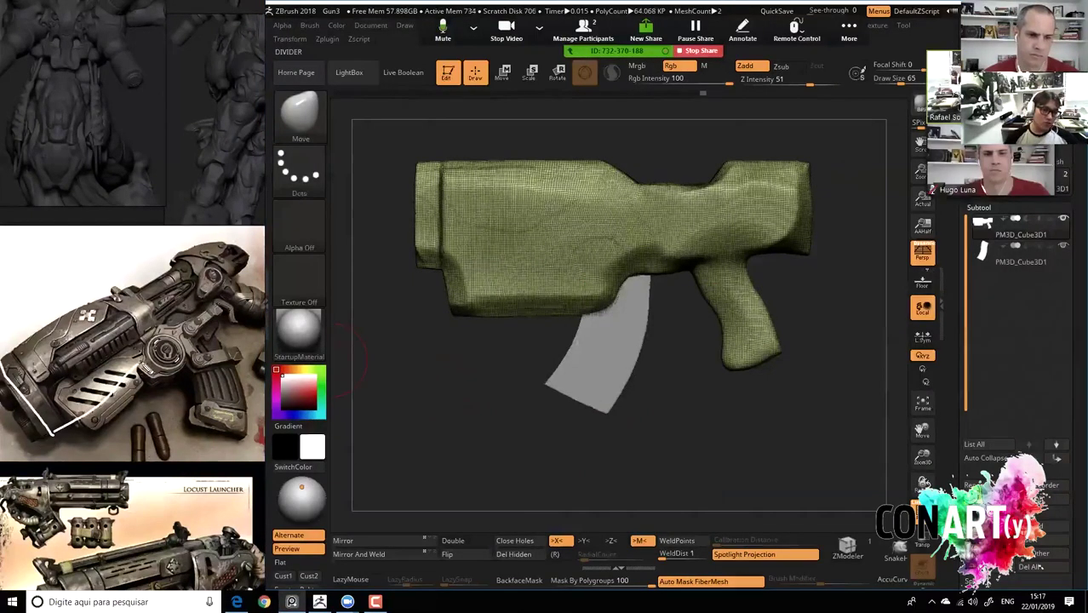
pyautogui.moveTo(138, 340)
pyautogui.mouseDown()
pyautogui.moveTo(51, 398)
pyautogui.moveTo(146, 405)
pyautogui.mouseUp()
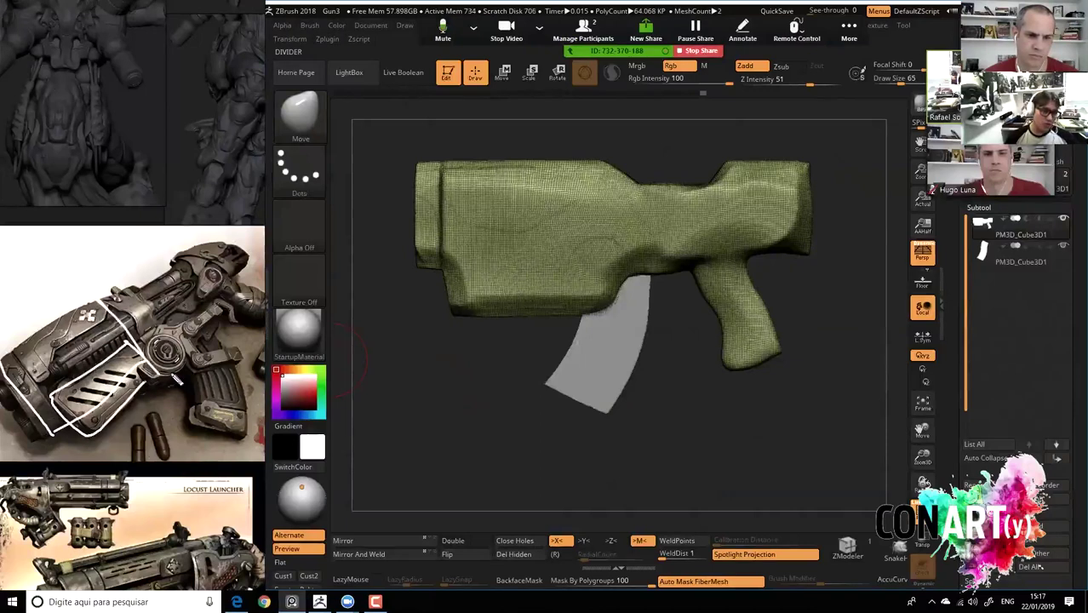
pyautogui.moveTo(49, 364)
pyautogui.mouseDown()
pyautogui.moveTo(75, 390)
pyautogui.moveTo(189, 294)
pyautogui.moveTo(170, 281)
pyautogui.moveTo(181, 306)
pyautogui.moveTo(156, 291)
pyautogui.mouseUp()
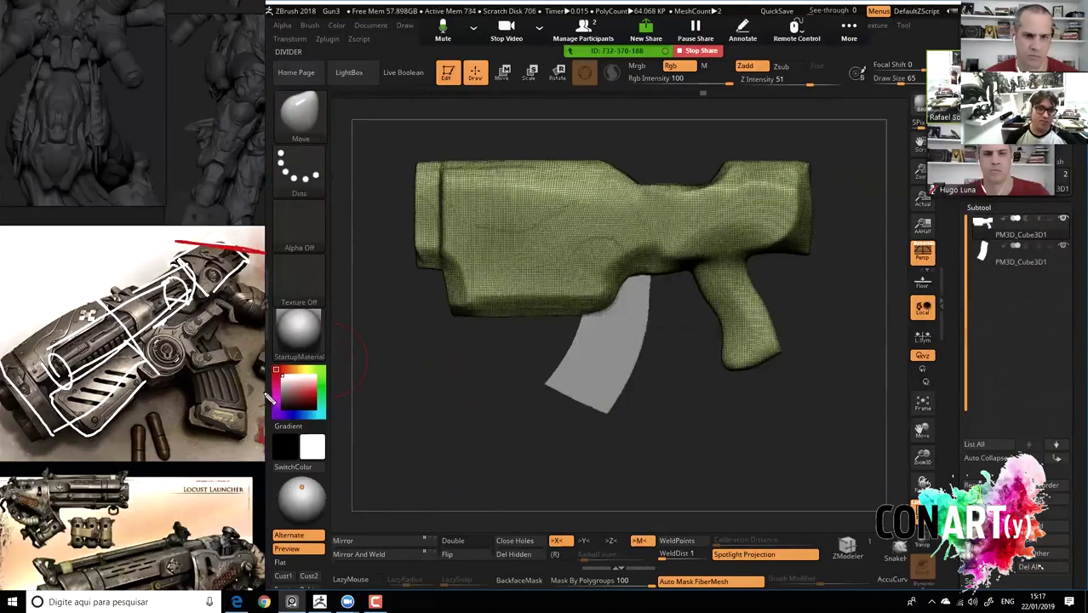
pyautogui.moveTo(220, 305); pyautogui.dragTo(295, 325)
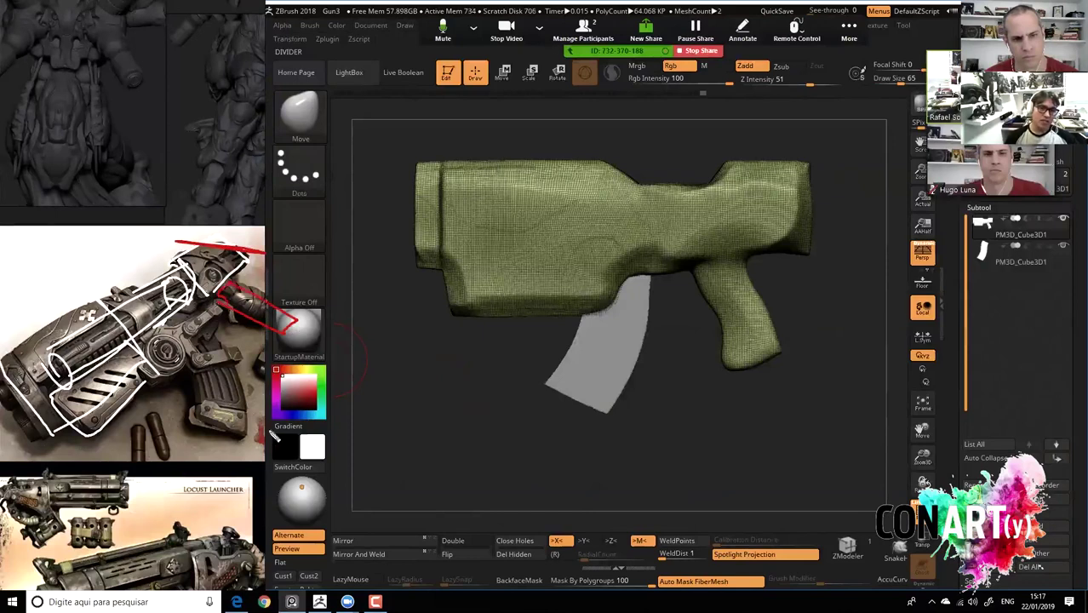
pyautogui.moveTo(181, 358)
pyautogui.mouseDown()
pyautogui.moveTo(171, 368)
pyautogui.moveTo(228, 382)
pyautogui.mouseUp()
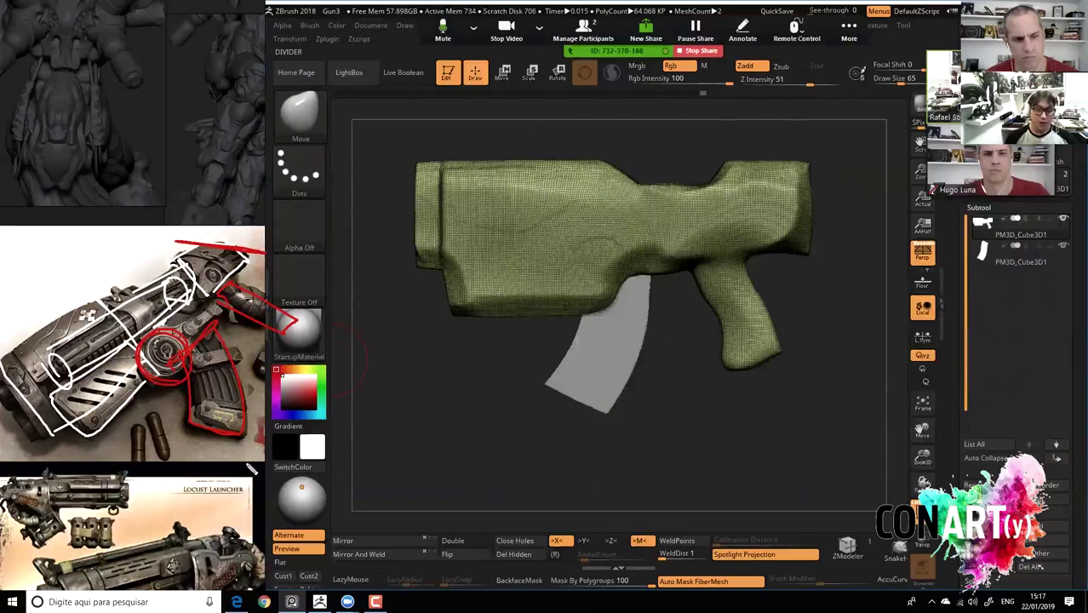
pyautogui.scroll(-3, 135, 396)
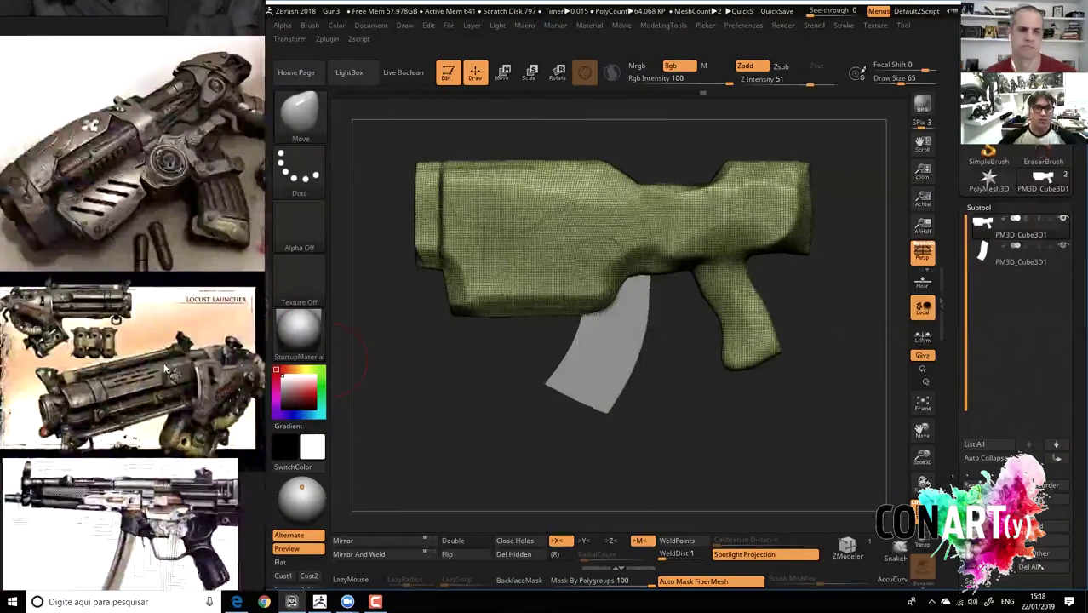
# Carve several DamStandard V-creases across the middle of the stock.
pyautogui.scroll(2, 166, 368)
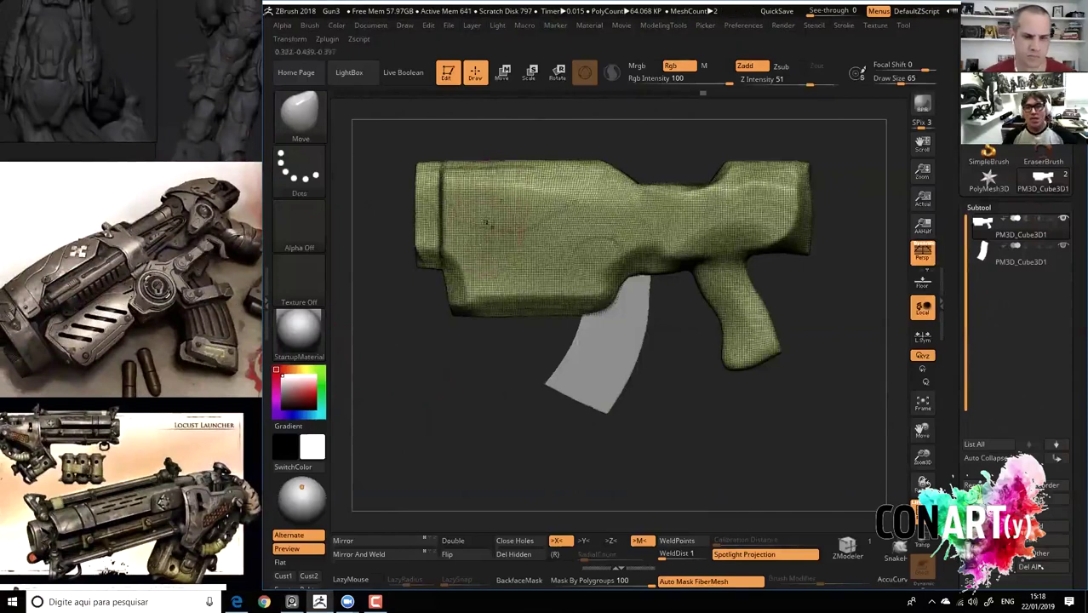
pyautogui.moveTo(479, 382); pyautogui.dragTo(510, 367)
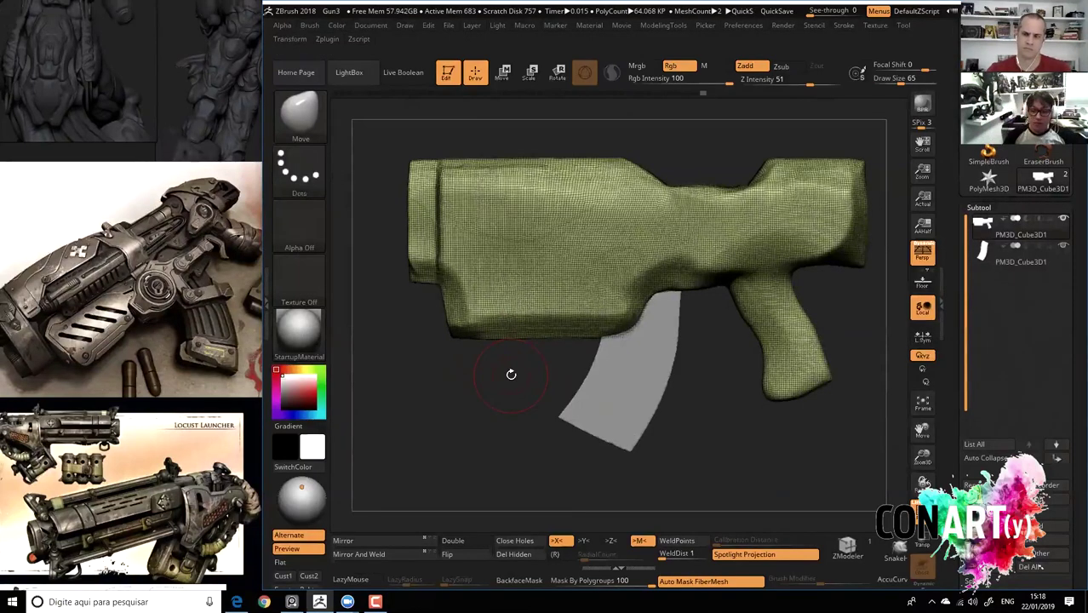
pyautogui.hotkey('ctrl', 'shift')
pyautogui.moveTo(125, 217)
pyautogui.mouseDown()
pyautogui.moveTo(93, 392)
pyautogui.moveTo(110, 228)
pyautogui.mouseUp()
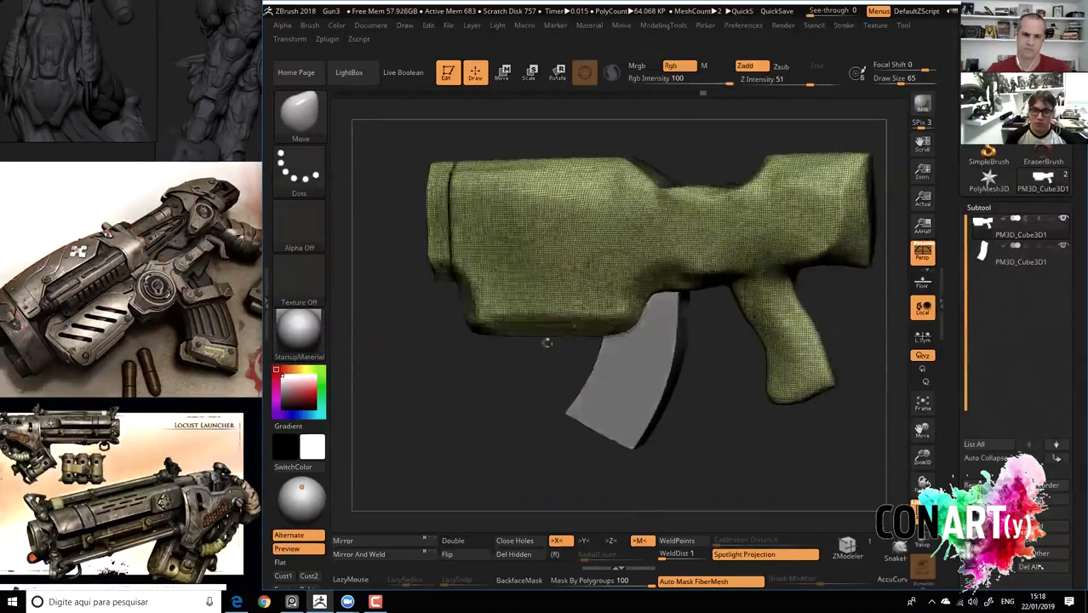
pyautogui.moveTo(522, 359)
pyautogui.mouseDown()
pyautogui.moveTo(670, 232)
pyautogui.moveTo(606, 332)
pyautogui.mouseUp()
pyautogui.moveTo(579, 226)
pyautogui.mouseDown()
pyautogui.moveTo(613, 340)
pyautogui.moveTo(524, 220)
pyautogui.mouseUp()
pyautogui.moveTo(630, 223)
pyautogui.mouseDown()
pyautogui.moveTo(619, 335)
pyautogui.moveTo(528, 222)
pyautogui.mouseUp()
pyautogui.moveTo(545, 204); pyautogui.dragTo(494, 302)
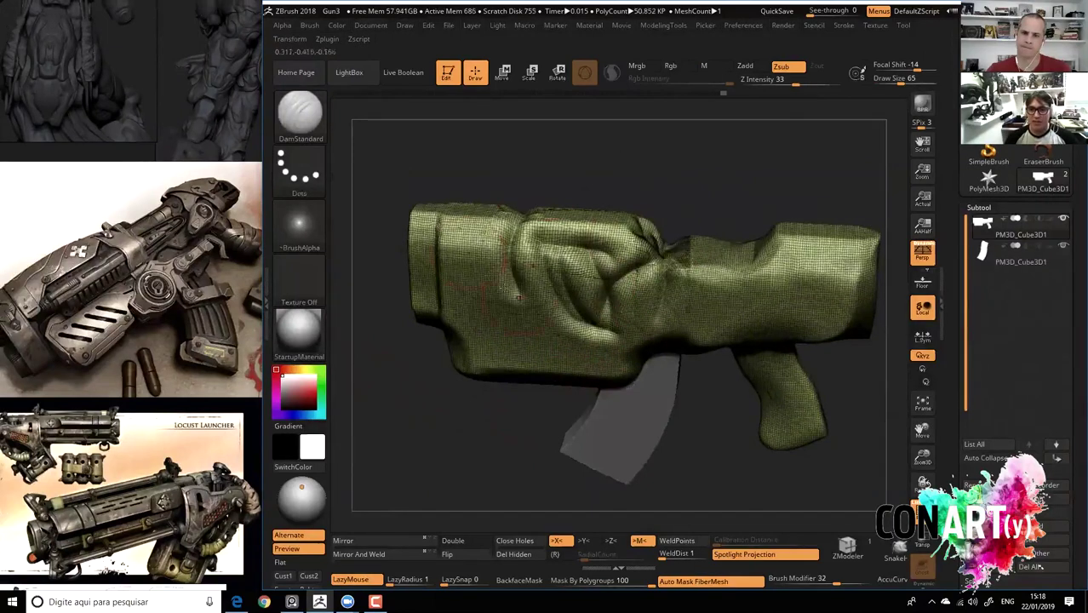
# Add a few more creases, then smooth them away on the upper stock.
pyautogui.moveTo(481, 217); pyautogui.dragTo(452, 366)
pyautogui.moveTo(528, 289); pyautogui.dragTo(643, 213)
pyautogui.moveTo(707, 451)
pyautogui.mouseDown()
pyautogui.moveTo(716, 381)
pyautogui.moveTo(681, 255)
pyautogui.mouseUp()
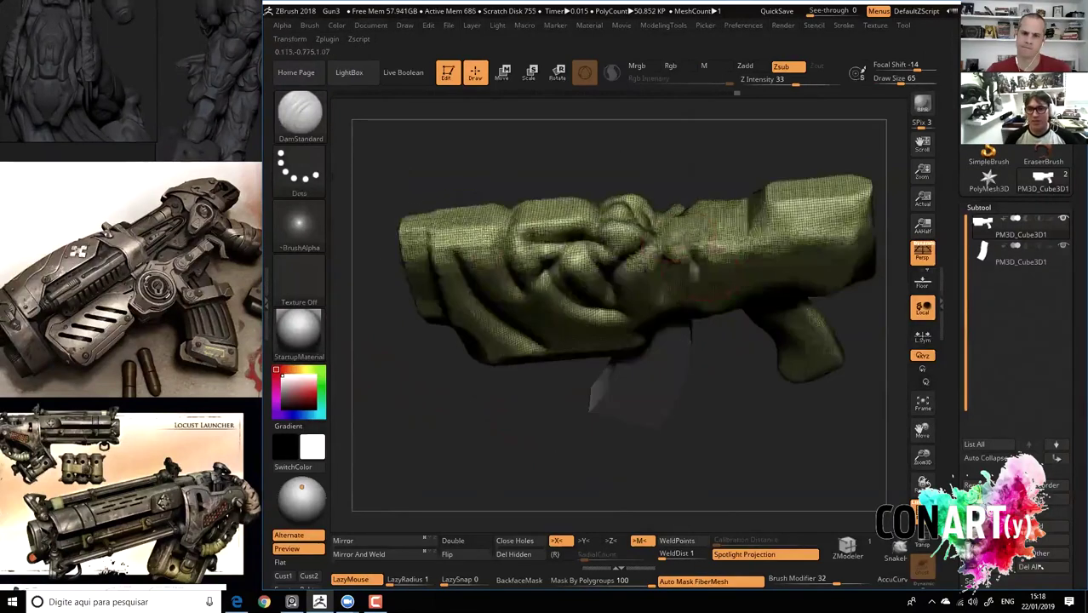
pyautogui.moveTo(486, 437)
pyautogui.keyDown('shift'); pyautogui.mouseDown()
pyautogui.moveTo(465, 461)
pyautogui.moveTo(462, 430)
pyautogui.mouseUp(); pyautogui.keyUp('shift')
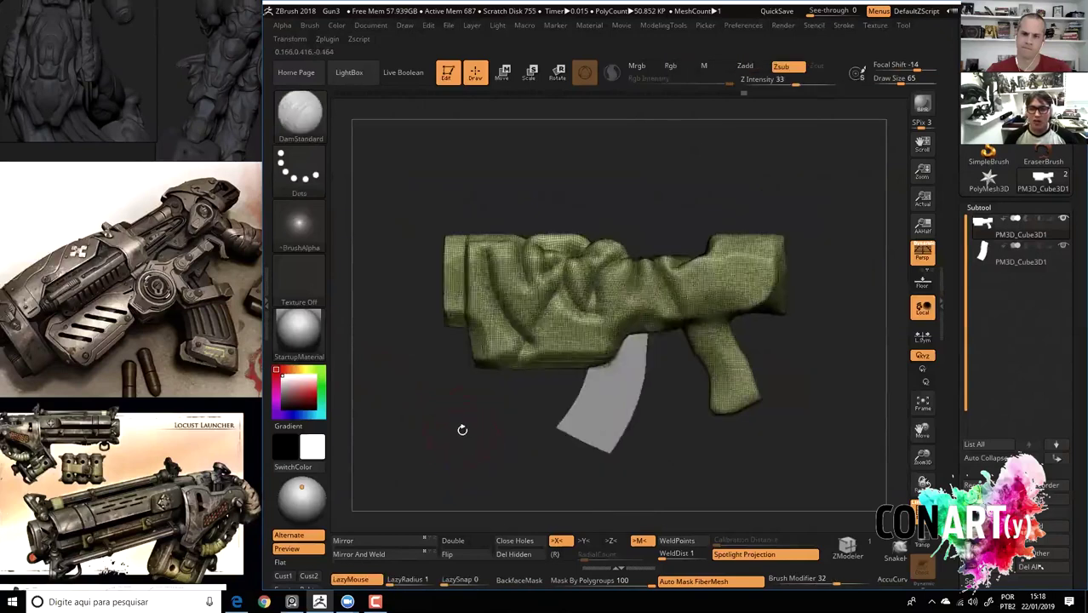
pyautogui.press('ctrl')
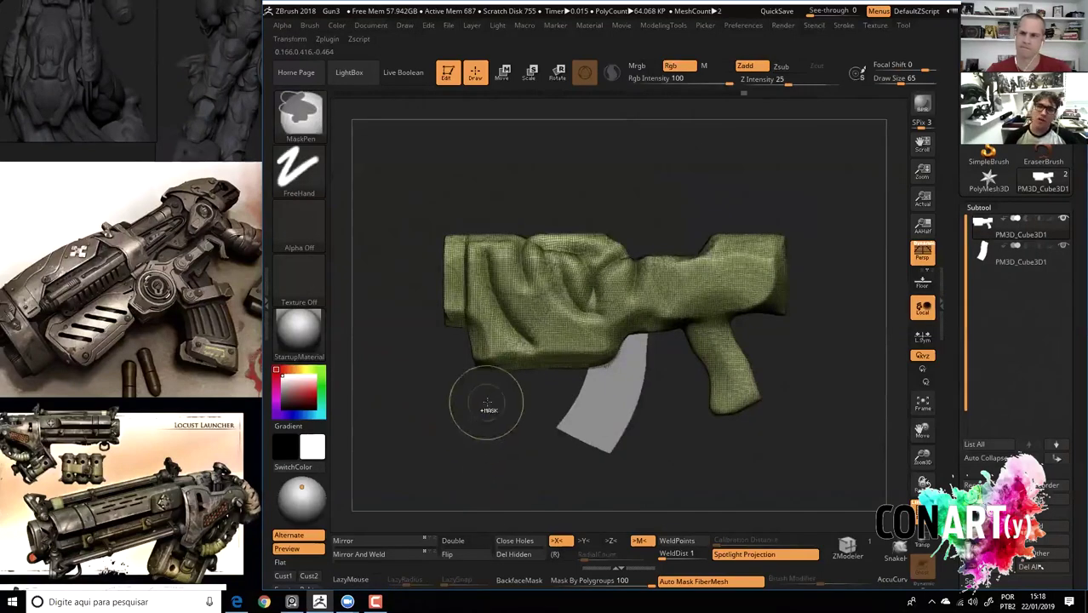
pyautogui.keyDown('ctrl'); pyautogui.keyDown('alt'); pyautogui.moveTo(545, 407); pyautogui.dragTo(527, 367); pyautogui.keyUp('alt'); pyautogui.keyUp('ctrl')
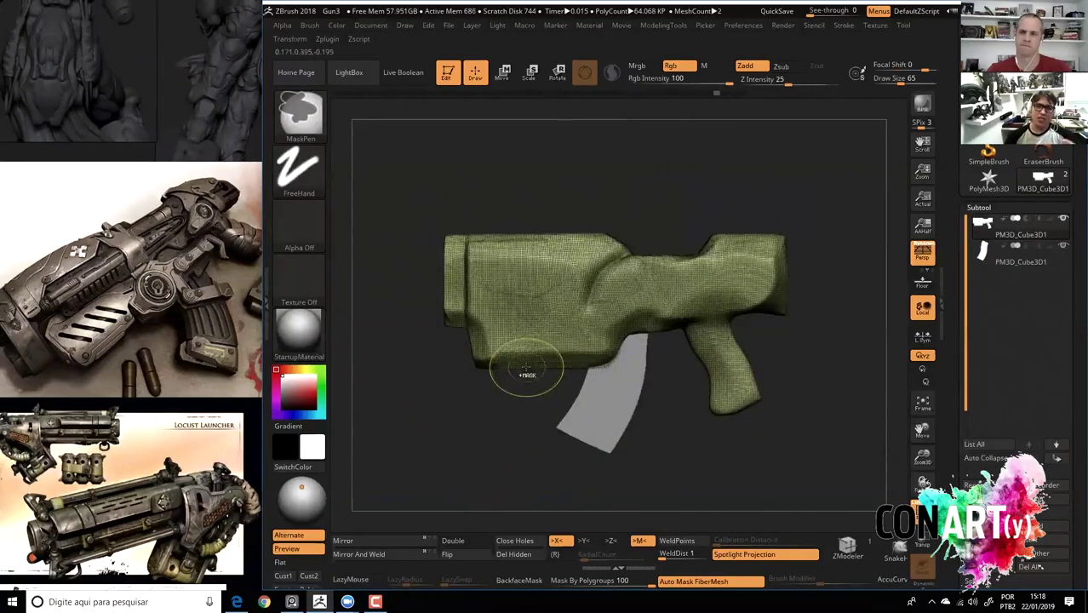
pyautogui.hotkey('ctrl', 'shift')
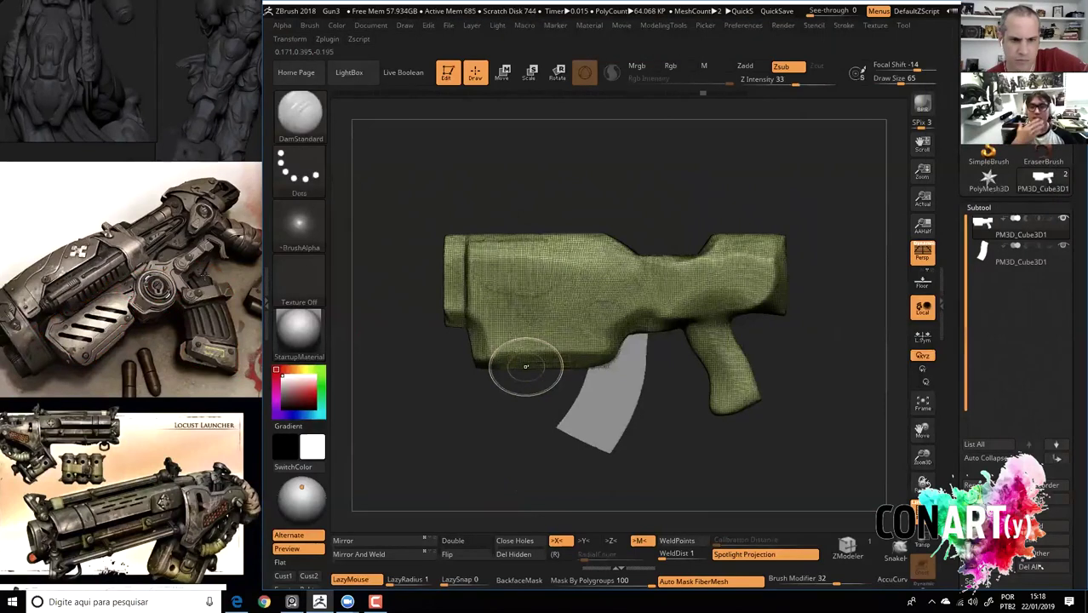
# Mask a rectangular patch on the top middle of the body.
pyautogui.moveTo(462, 163)
pyautogui.mouseDown()
pyautogui.moveTo(449, 172)
pyautogui.moveTo(483, 157)
pyautogui.mouseUp()
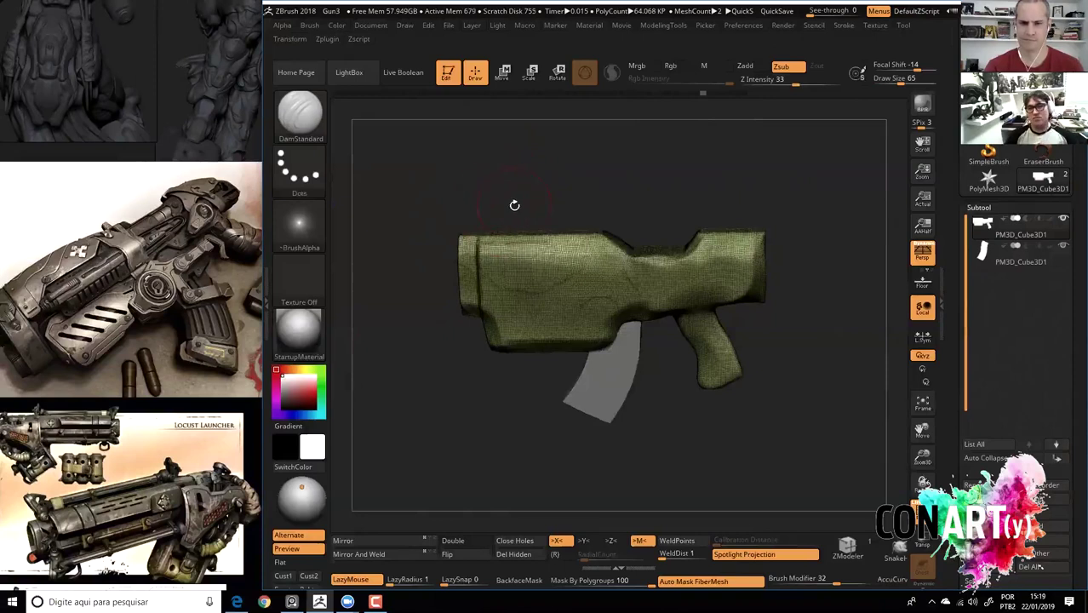
pyautogui.moveTo(446, 177)
pyautogui.mouseDown()
pyautogui.moveTo(481, 181)
pyautogui.moveTo(512, 208)
pyautogui.moveTo(514, 196)
pyautogui.mouseUp()
pyautogui.moveTo(527, 189)
pyautogui.mouseDown()
pyautogui.moveTo(611, 187)
pyautogui.moveTo(656, 267)
pyautogui.moveTo(657, 305)
pyautogui.mouseUp()
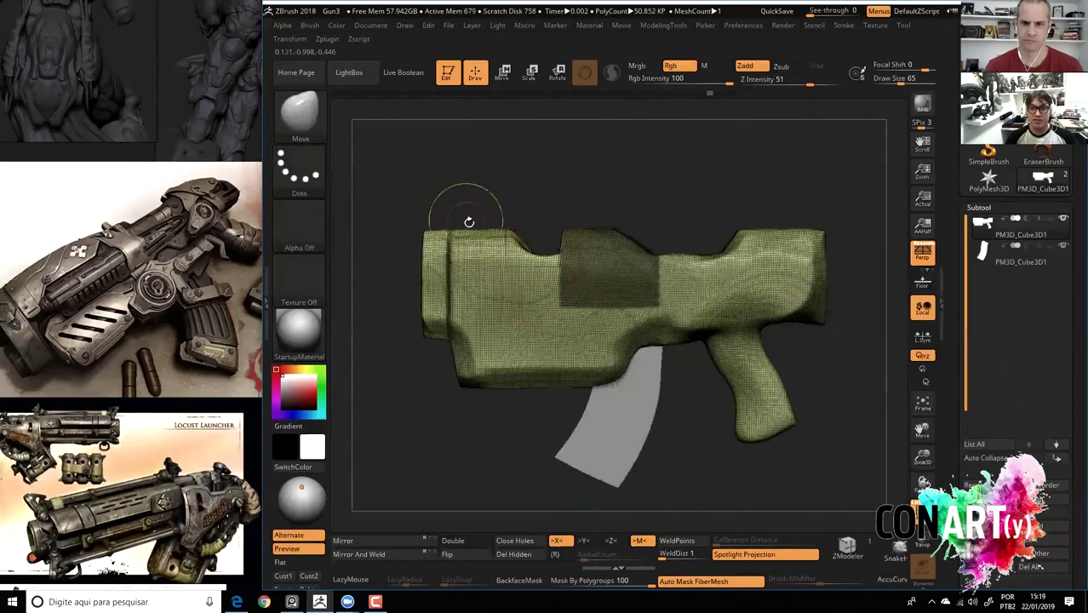
# Mask a thin strip at the left end, invert the mask a few times, then clear it.
pyautogui.keyDown('ctrl'); pyautogui.moveTo(473, 195); pyautogui.dragTo(370, 324); pyautogui.keyUp('ctrl')
pyautogui.keyDown('ctrl'); pyautogui.click(448, 222); pyautogui.keyUp('ctrl')
pyautogui.keyDown('ctrl'); pyautogui.click(449, 223); pyautogui.keyUp('ctrl')
pyautogui.keyDown('ctrl'); pyautogui.click(449, 222); pyautogui.keyUp('ctrl')
pyautogui.moveTo(448, 223); pyautogui.dragTo(464, 242)
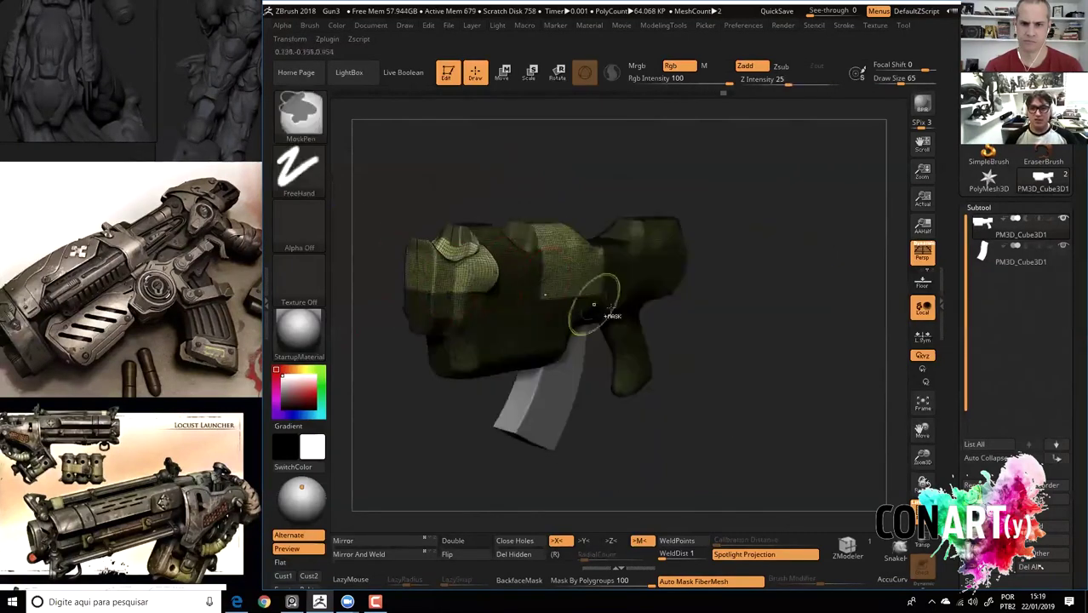
pyautogui.keyDown('ctrl'); pyautogui.click(719, 408); pyautogui.keyUp('ctrl')
# Clear the leftover top-patch mask and inspect the fully unmasked body from angled views.
pyautogui.keyDown('shift'); pyautogui.moveTo(699, 328); pyautogui.dragTo(707, 323); pyautogui.keyUp('shift')
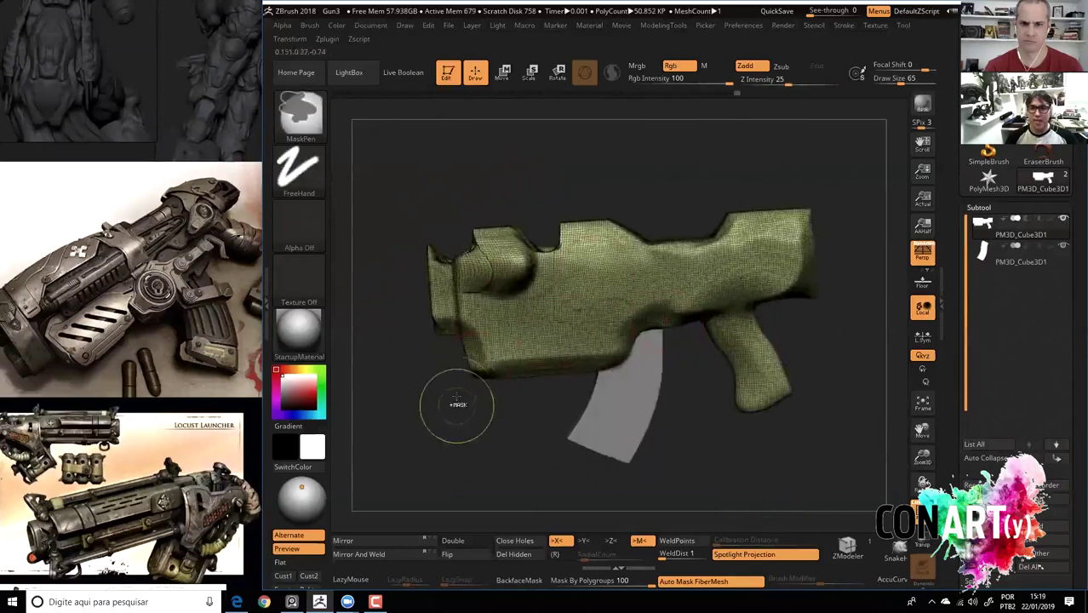
pyautogui.hotkey('ctrl', 'z')
pyautogui.keyDown('ctrl'); pyautogui.click(428, 161); pyautogui.keyUp('ctrl')
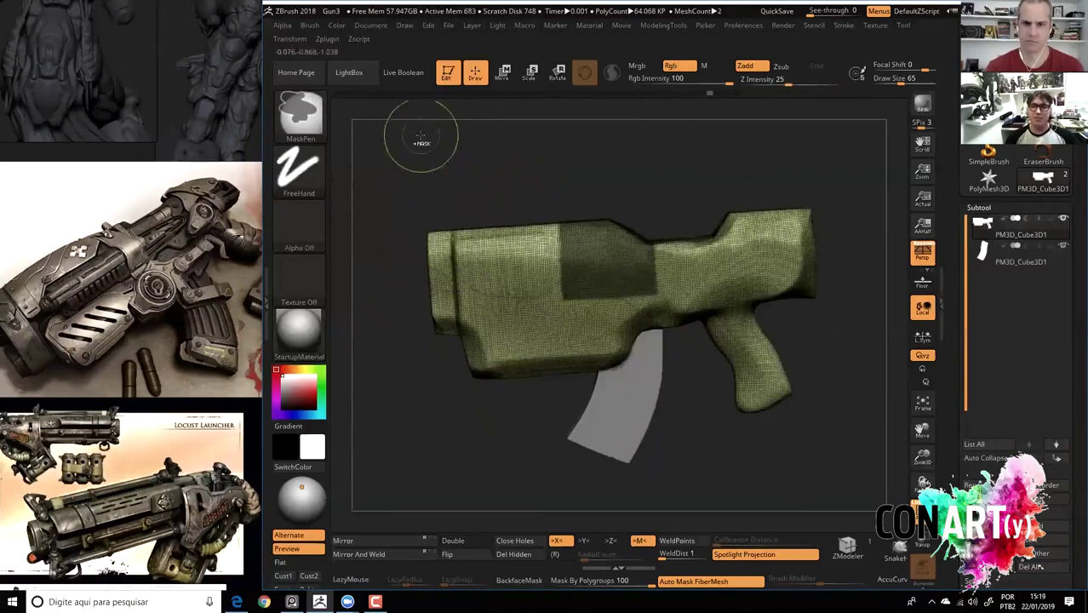
pyautogui.keyDown('ctrl'); pyautogui.moveTo(420, 129); pyautogui.dragTo(448, 148); pyautogui.keyUp('ctrl')
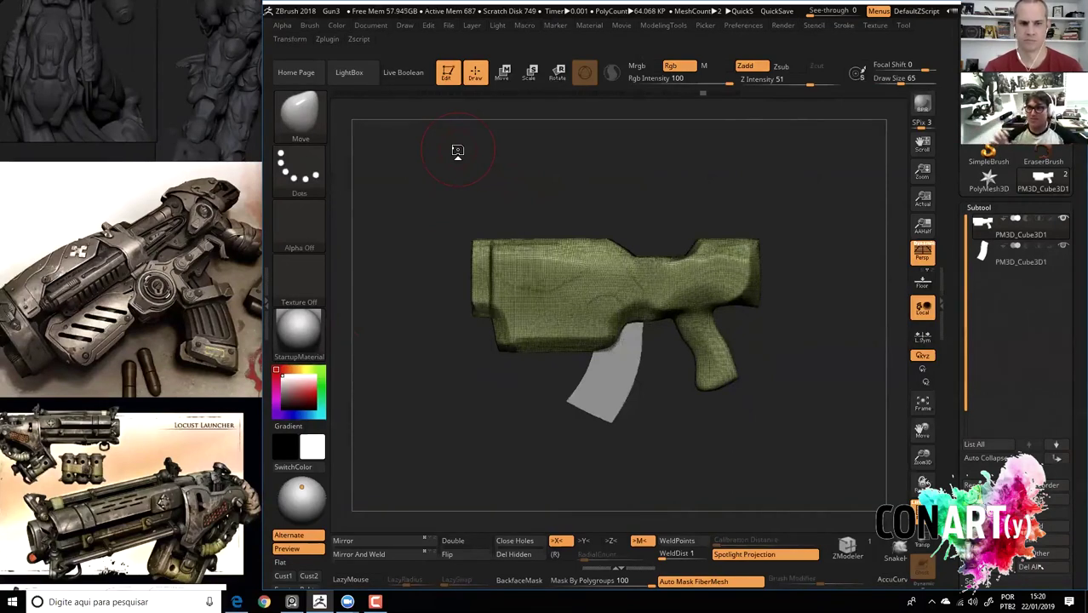
pyautogui.moveTo(559, 101)
pyautogui.mouseDown()
pyautogui.moveTo(486, 168)
pyautogui.moveTo(521, 137)
pyautogui.moveTo(524, 230)
pyautogui.mouseUp()
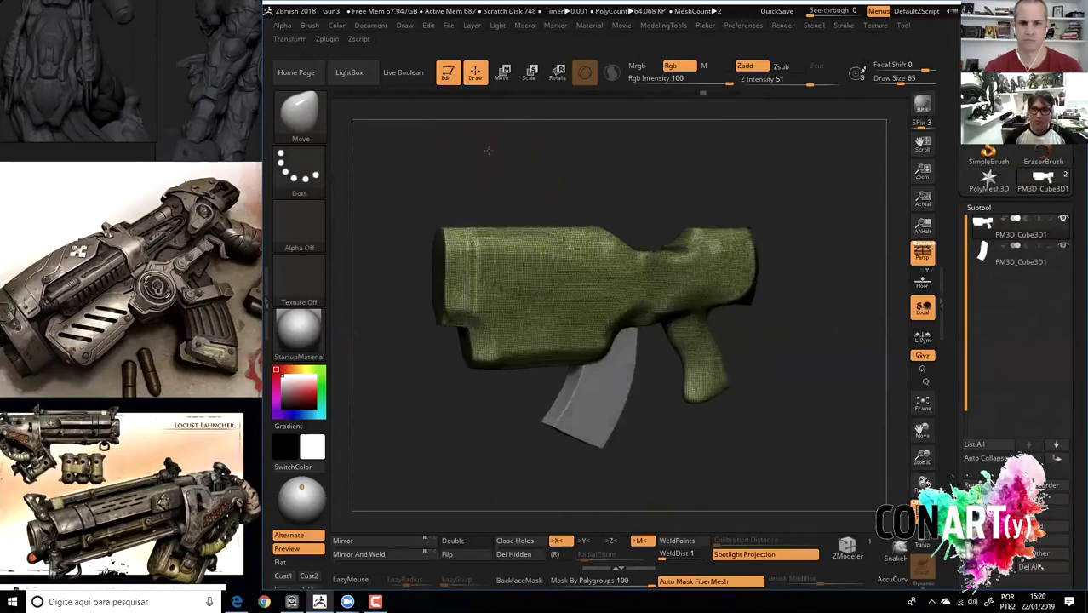
pyautogui.press('f')
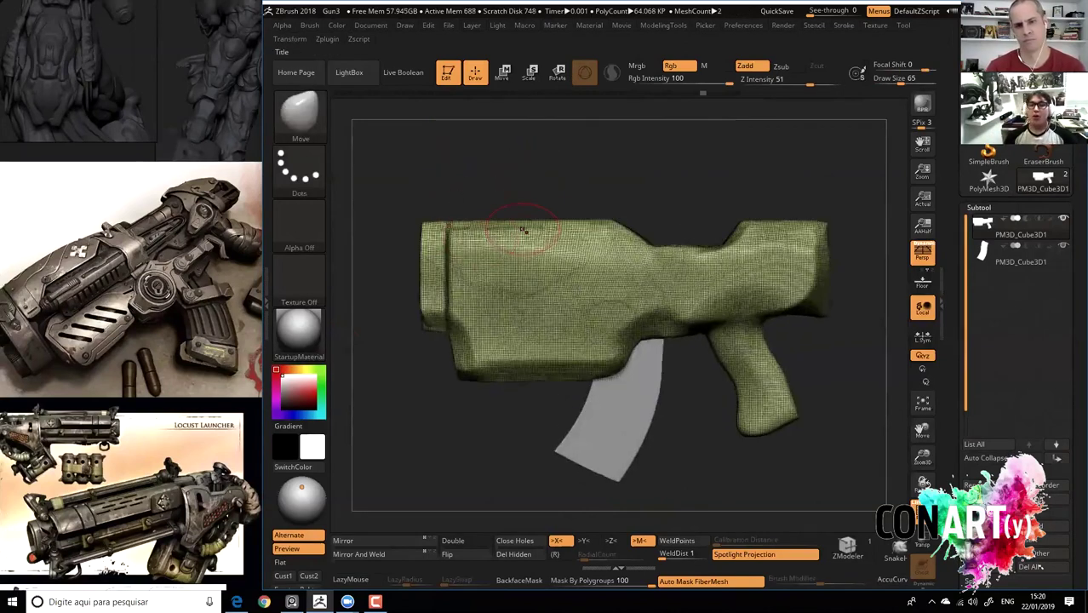
pyautogui.moveTo(505, 165); pyautogui.dragTo(551, 179)
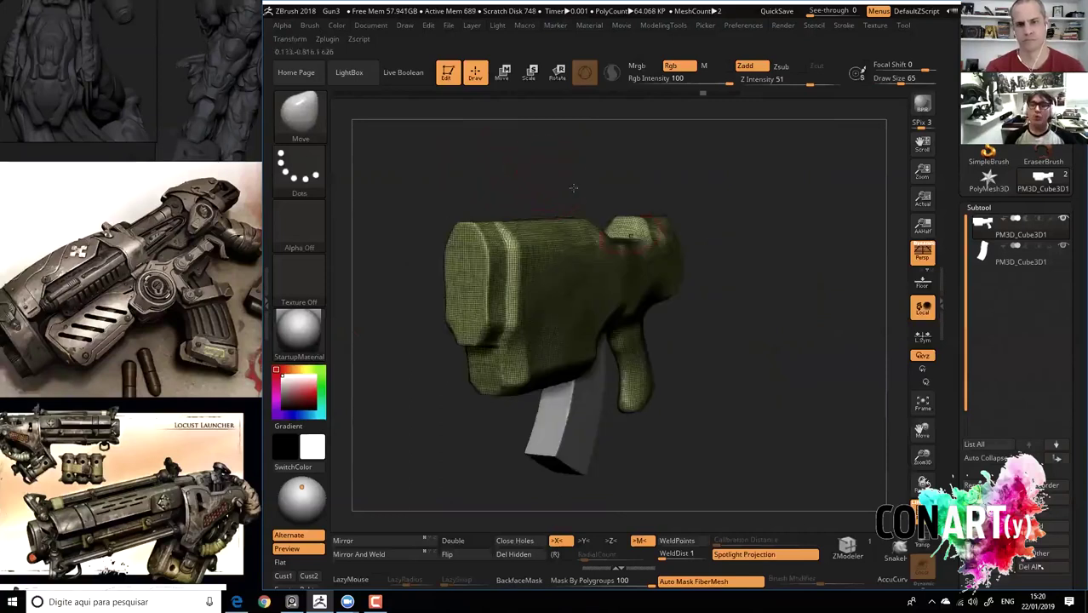
# Append a cylinder as a new subtool and rotate it with the gizmo.
pyautogui.click(1030, 545)
pyautogui.click(704, 394)
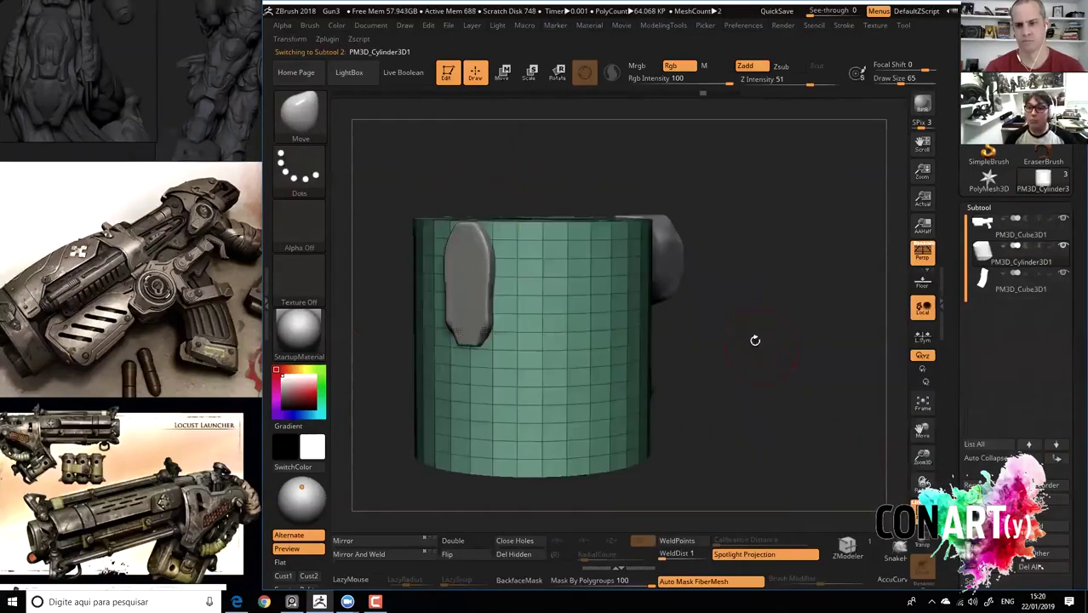
pyautogui.keyDown('shift'); pyautogui.moveTo(756, 337); pyautogui.dragTo(694, 336); pyautogui.keyUp('shift')
pyautogui.press('r')
pyautogui.moveTo(492, 312)
pyautogui.mouseDown()
pyautogui.moveTo(519, 293)
pyautogui.moveTo(465, 310)
pyautogui.mouseUp()
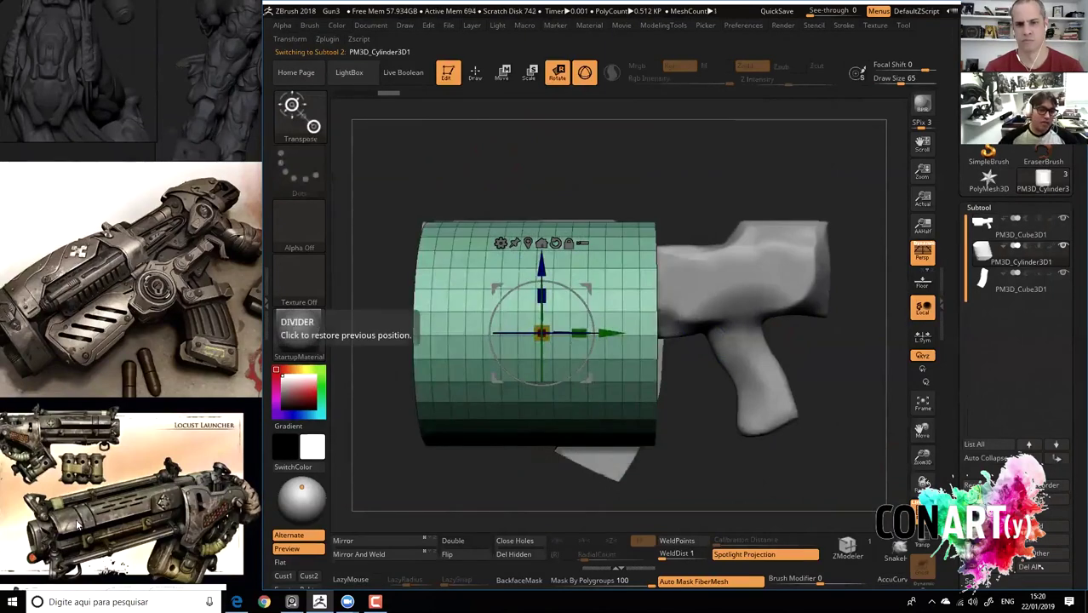
pyautogui.scroll(3, 145, 370)
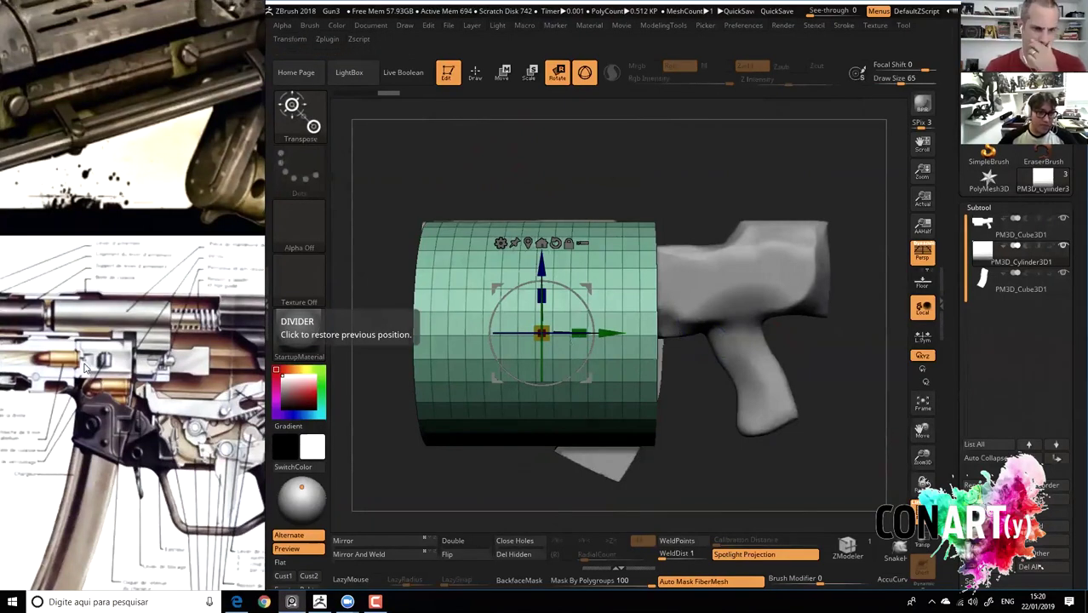
pyautogui.scroll(2, 85, 368)
pyautogui.scroll(2, 162, 396)
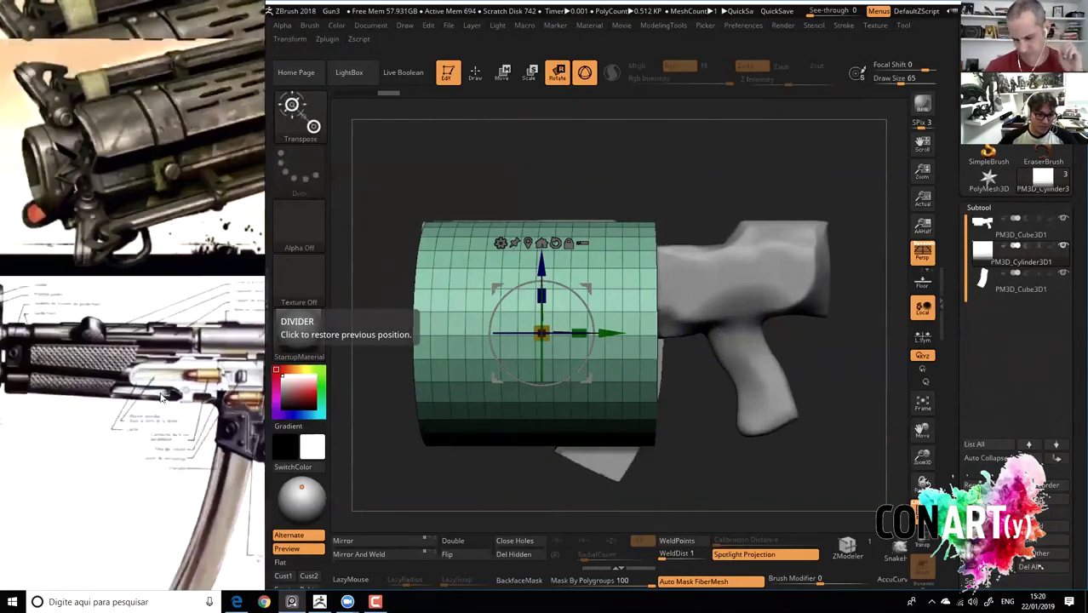
pyautogui.scroll(-2, 162, 396)
pyautogui.scroll(-2, 127, 404)
pyautogui.scroll(-2, 107, 412)
pyautogui.scroll(2, 108, 412)
pyautogui.scroll(2, 213, 306)
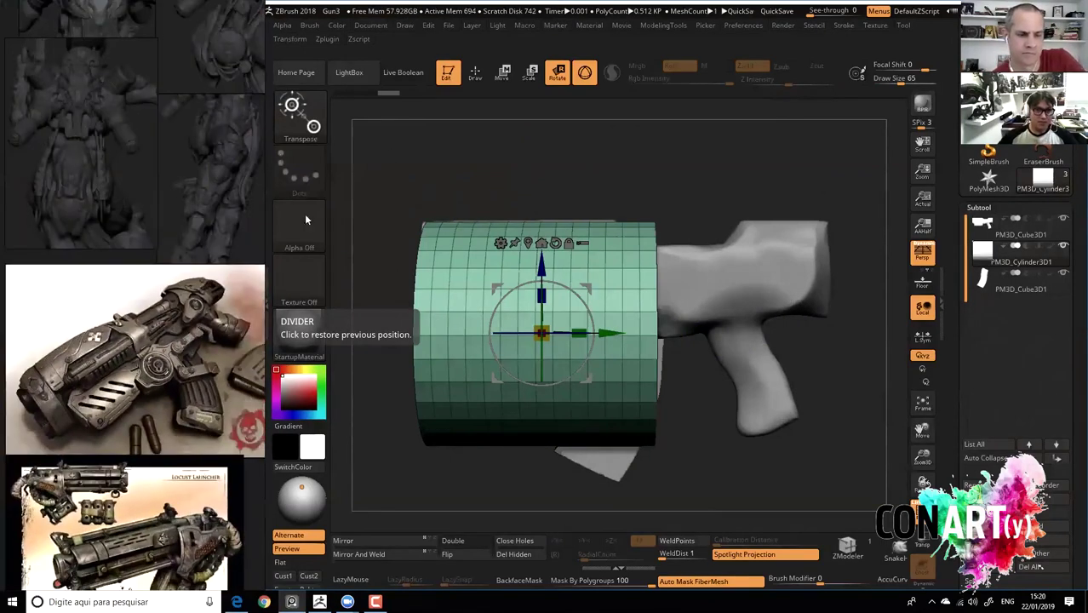
# From a side view, lay the cylinder horizontally along the middle of the gun body.
pyautogui.click(538, 334)
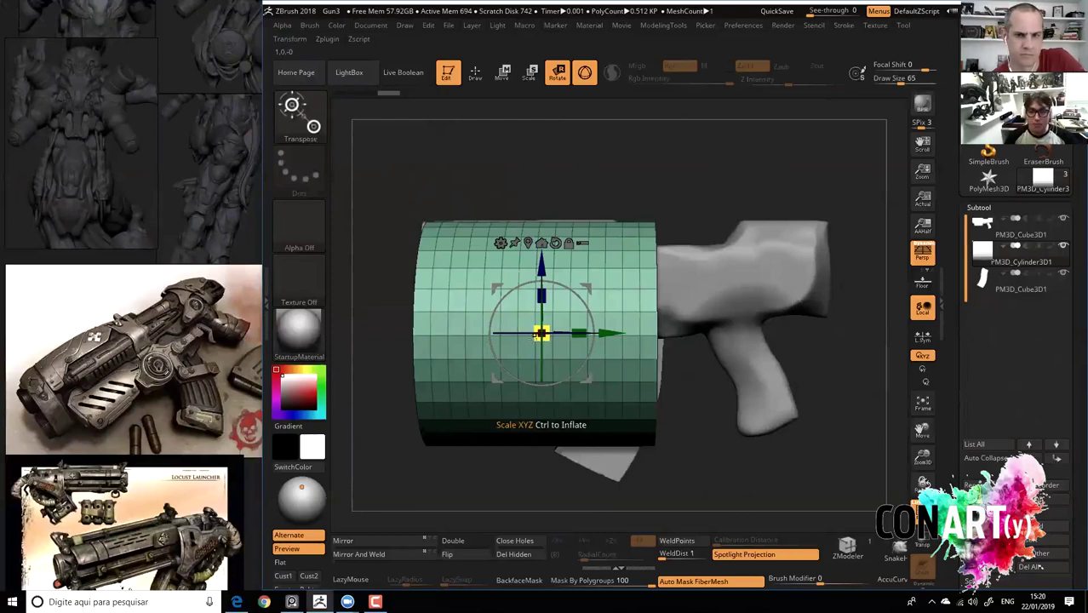
pyautogui.moveTo(541, 333); pyautogui.dragTo(467, 342)
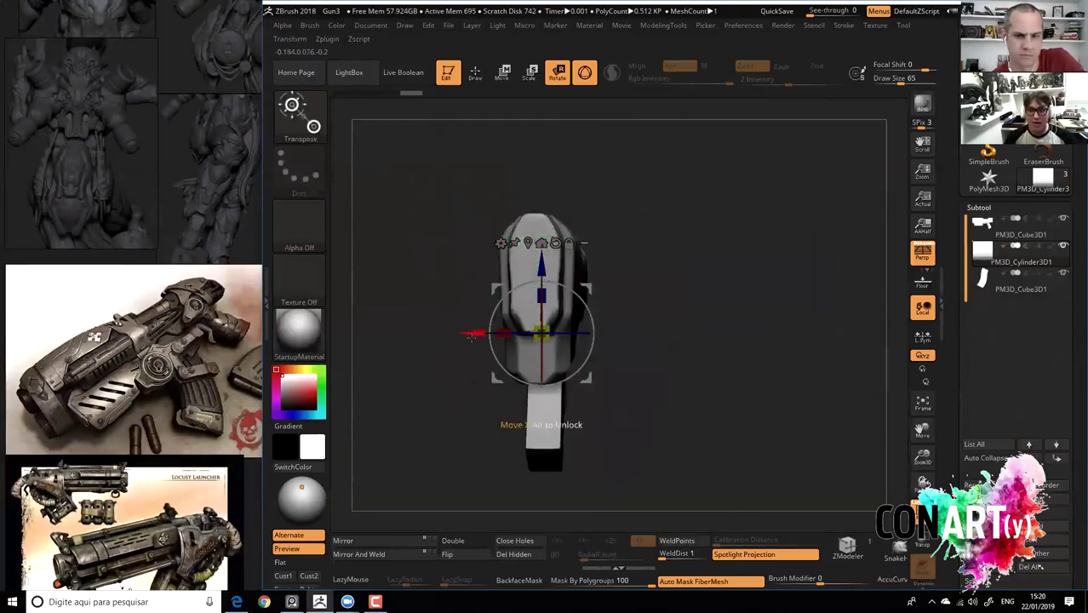
pyautogui.moveTo(467, 342); pyautogui.dragTo(647, 341)
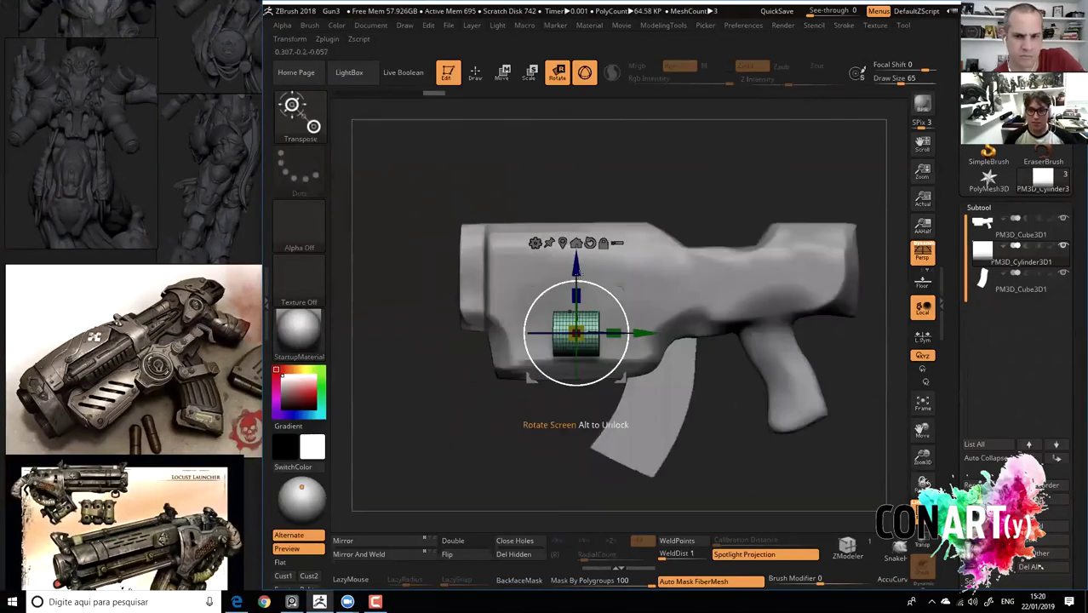
pyautogui.moveTo(576, 383); pyautogui.dragTo(575, 335)
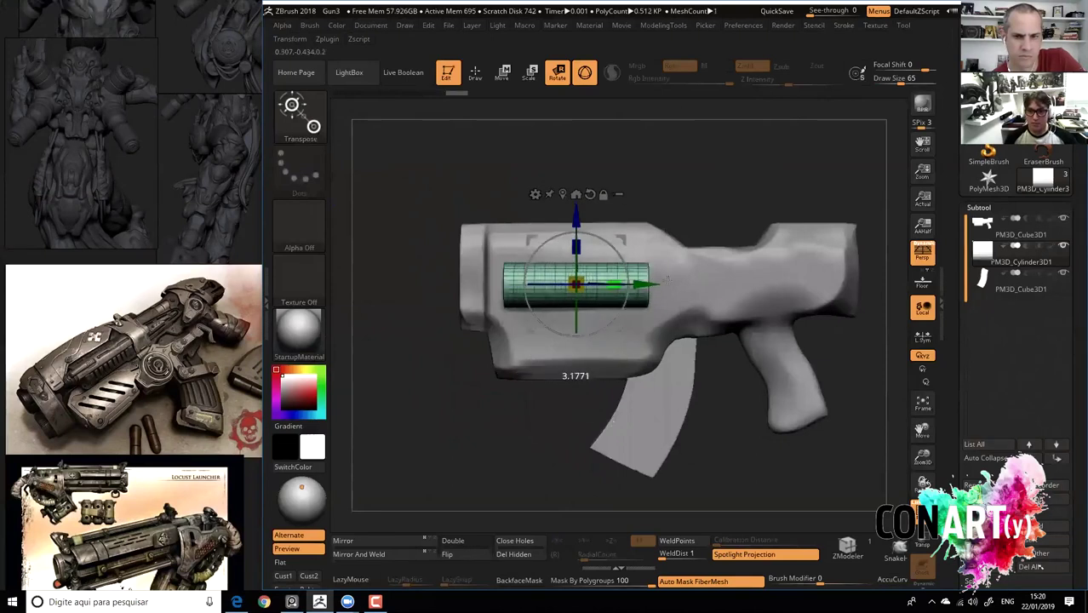
pyautogui.moveTo(576, 336)
pyautogui.mouseDown()
pyautogui.moveTo(525, 449)
pyautogui.moveTo(622, 374)
pyautogui.mouseUp()
# Mirror the barrel cylinder onto the gun's other side.
pyautogui.click(358, 555)
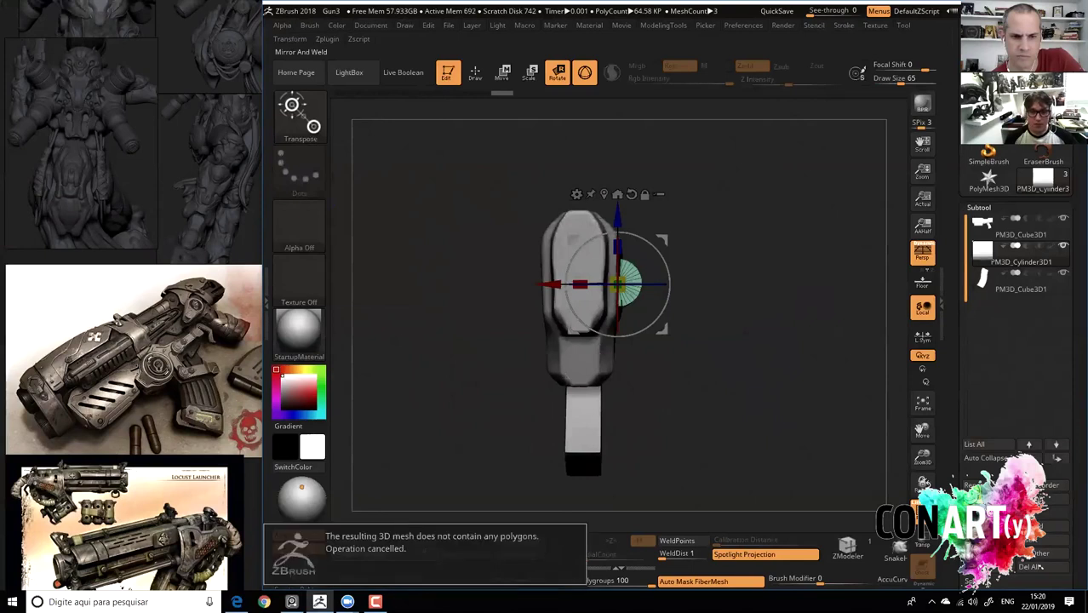
pyautogui.click(414, 555)
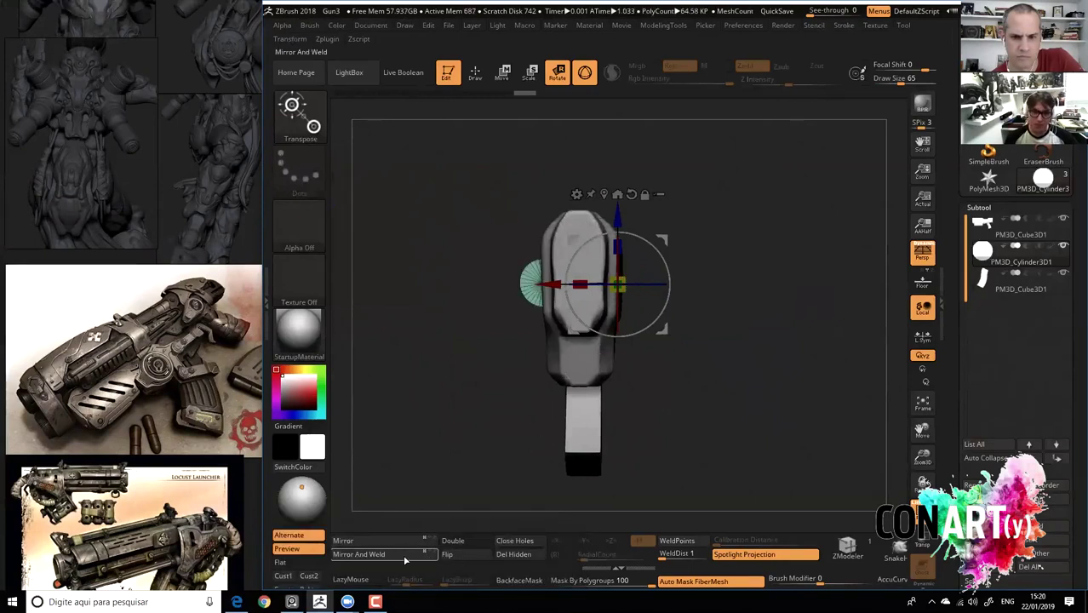
pyautogui.keyDown('shift'); pyautogui.moveTo(468, 455); pyautogui.dragTo(596, 460); pyautogui.keyUp('shift')
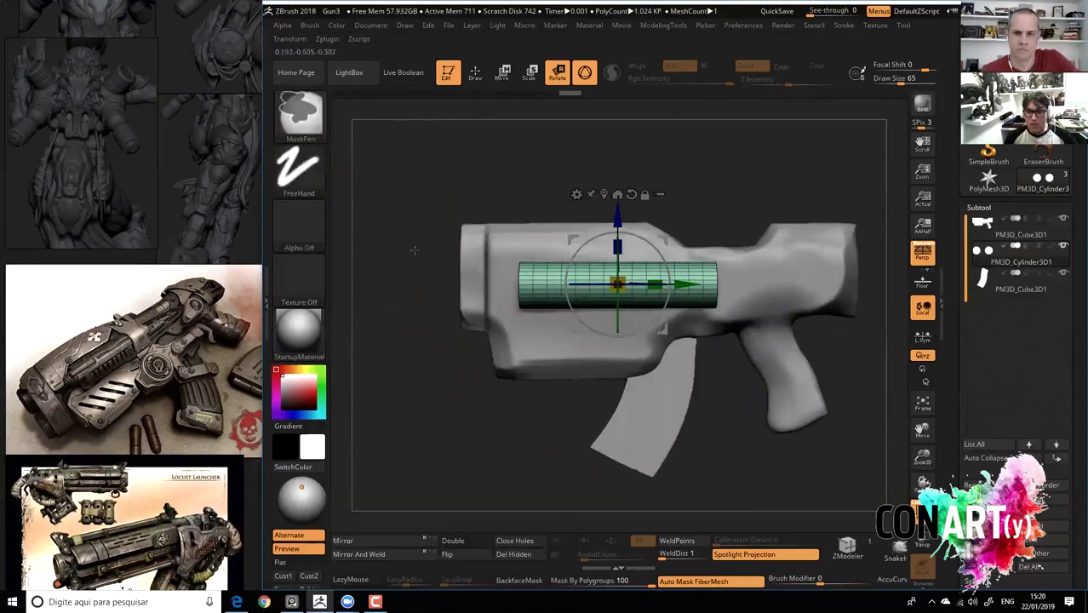
# Select the gun body, enable X symmetry, and merge the barrel cylinder down into it.
pyautogui.keyDown('alt'); pyautogui.click(800, 358); pyautogui.keyUp('alt')
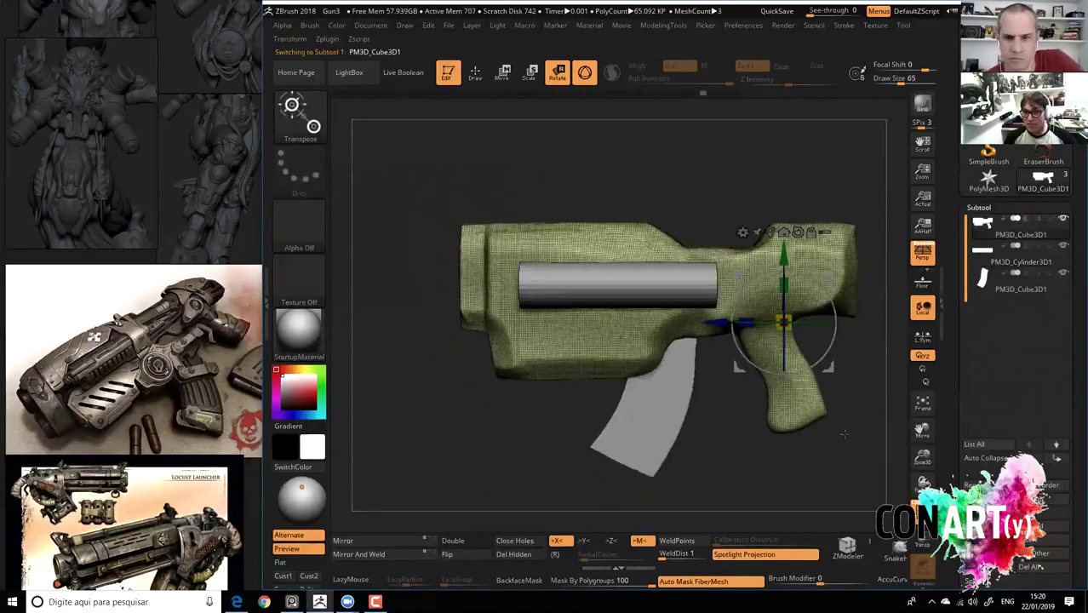
pyautogui.press('x')
pyautogui.hotkey('shift', 'f')
pyautogui.moveTo(783, 482); pyautogui.dragTo(852, 459)
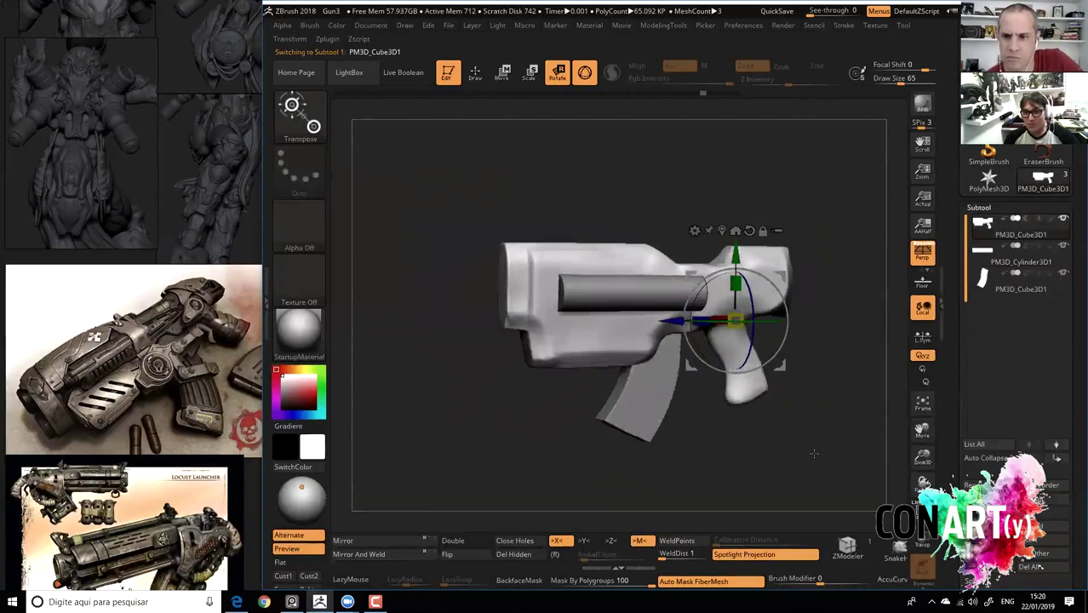
pyautogui.scroll(-3, 956, 472)
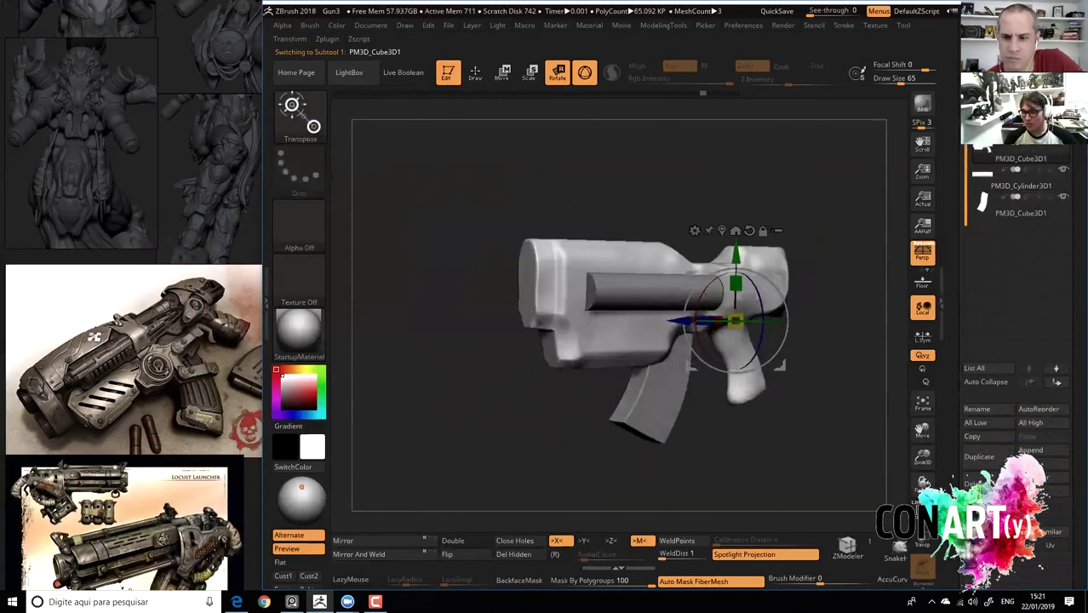
pyautogui.click(974, 483)
pyautogui.click(886, 554)
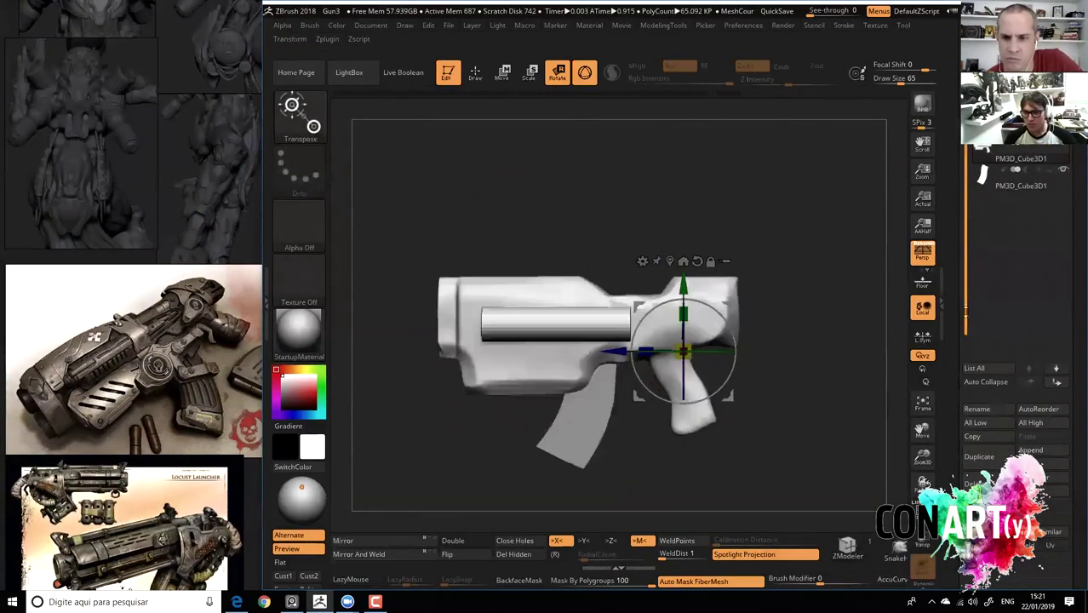
# Check the merged mesh's wireframe, then switch from Transpose to Draw mode for sculpting.
pyautogui.scroll(5, 1013, 306)
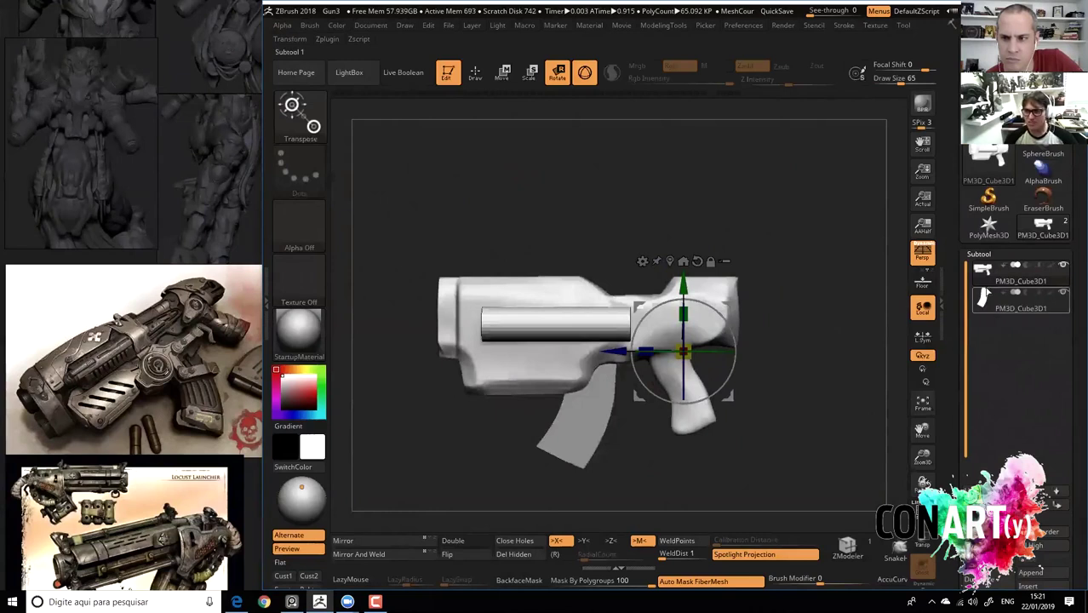
pyautogui.moveTo(814, 413)
pyautogui.mouseDown()
pyautogui.moveTo(825, 400)
pyautogui.moveTo(817, 439)
pyautogui.mouseUp()
pyautogui.hotkey('shift', 'f')
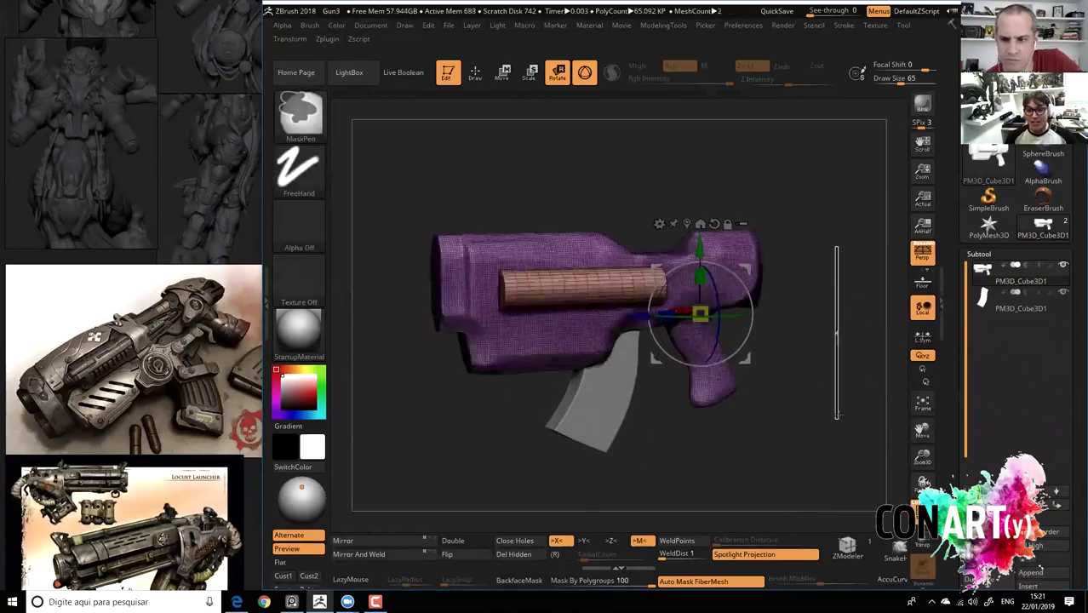
pyautogui.hotkey('shift', 'f')
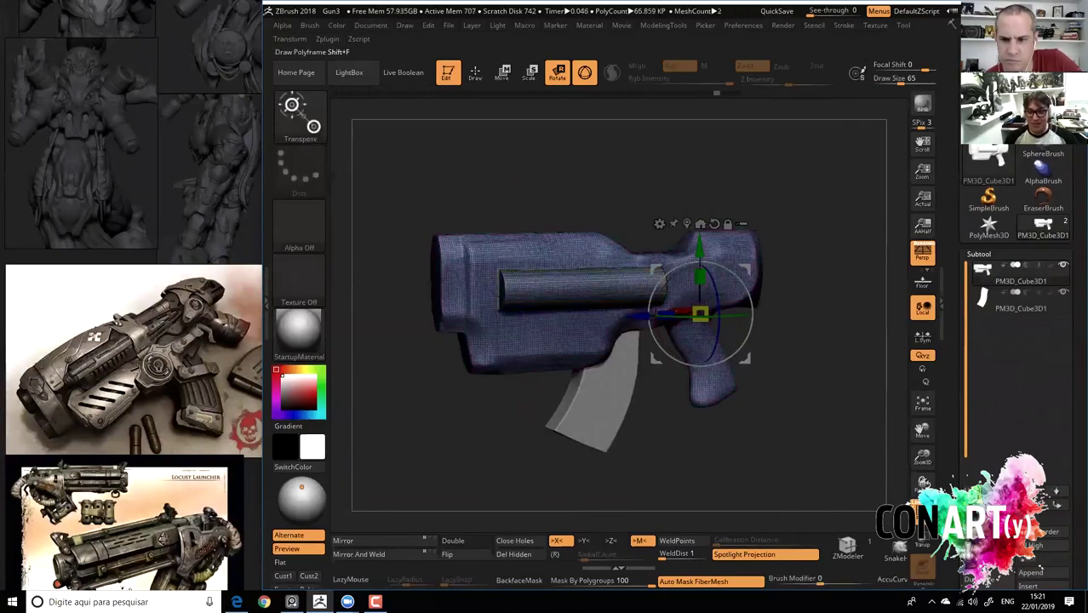
pyautogui.moveTo(868, 459)
pyautogui.keyDown('shift'); pyautogui.mouseDown()
pyautogui.moveTo(831, 456)
pyautogui.moveTo(596, 255)
pyautogui.mouseUp(); pyautogui.keyUp('shift')
pyautogui.click(476, 72)
pyautogui.moveTo(489, 165)
pyautogui.mouseDown()
pyautogui.moveTo(489, 240)
pyautogui.moveTo(425, 236)
pyautogui.moveTo(418, 182)
pyautogui.moveTo(469, 171)
pyautogui.moveTo(462, 199)
pyautogui.moveTo(445, 143)
pyautogui.moveTo(463, 189)
pyautogui.mouseUp()
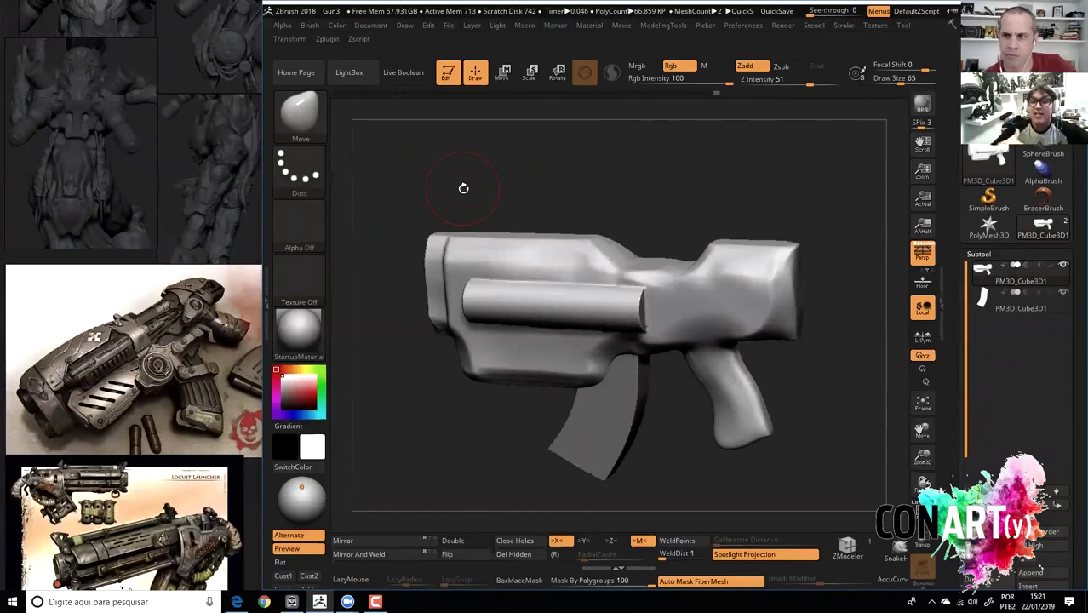
# In side view, pull the body top above the grip into a raised bump and check it.
pyautogui.keyDown('shift'); pyautogui.moveTo(590, 212); pyautogui.dragTo(601, 196); pyautogui.keyUp('shift')
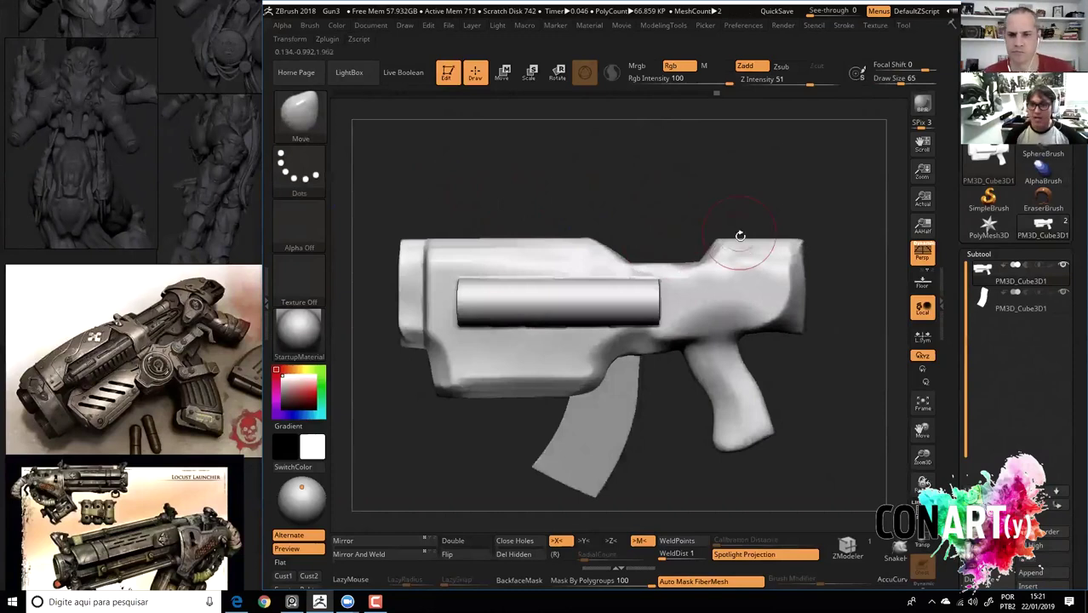
pyautogui.moveTo(732, 255); pyautogui.dragTo(724, 232)
pyautogui.moveTo(723, 281)
pyautogui.mouseDown()
pyautogui.moveTo(719, 255)
pyautogui.moveTo(753, 287)
pyautogui.moveTo(720, 245)
pyautogui.mouseUp()
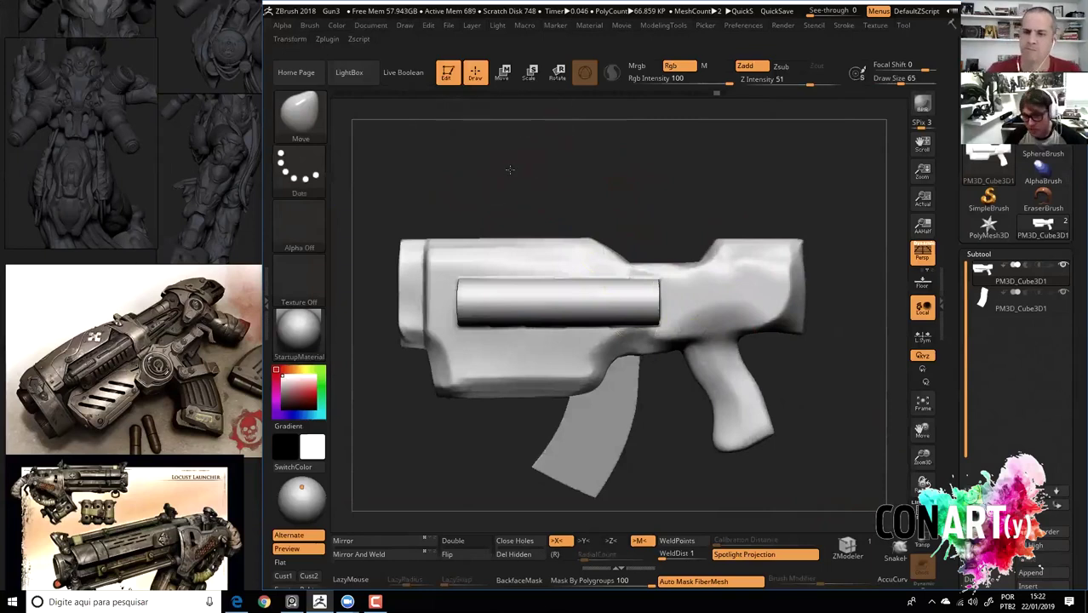
pyautogui.moveTo(539, 161); pyautogui.dragTo(554, 177)
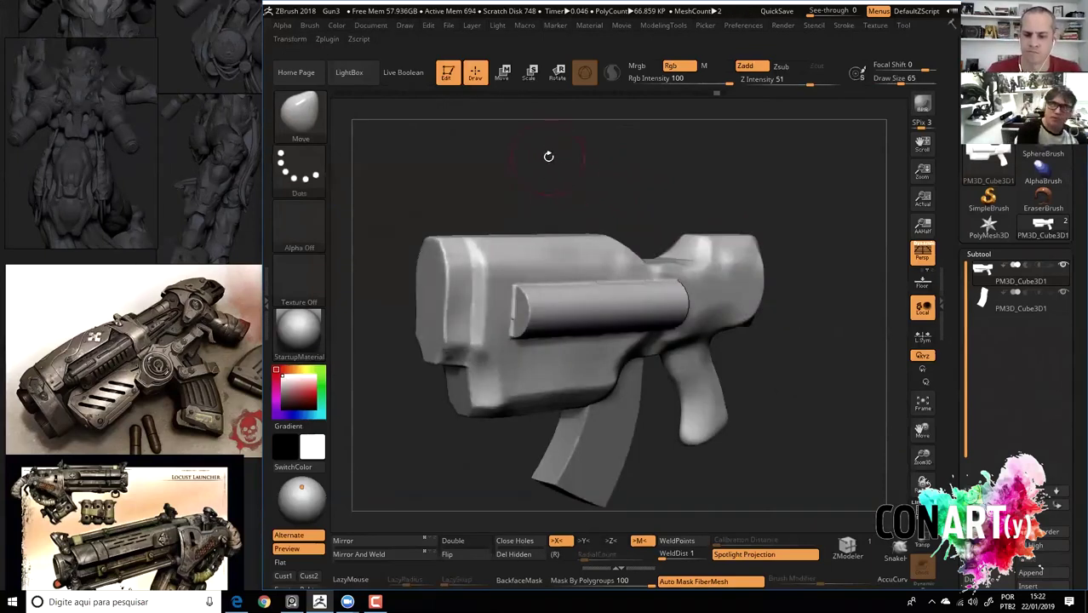
pyautogui.keyDown('shift'); pyautogui.moveTo(523, 171); pyautogui.dragTo(536, 185); pyautogui.keyUp('shift')
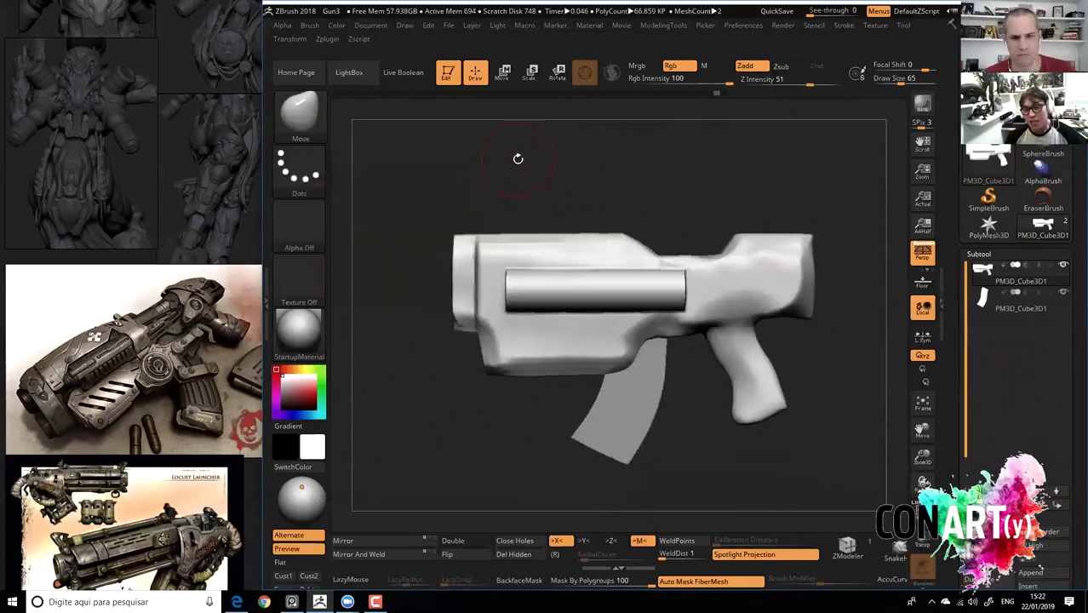
pyautogui.moveTo(539, 171); pyautogui.dragTo(537, 166)
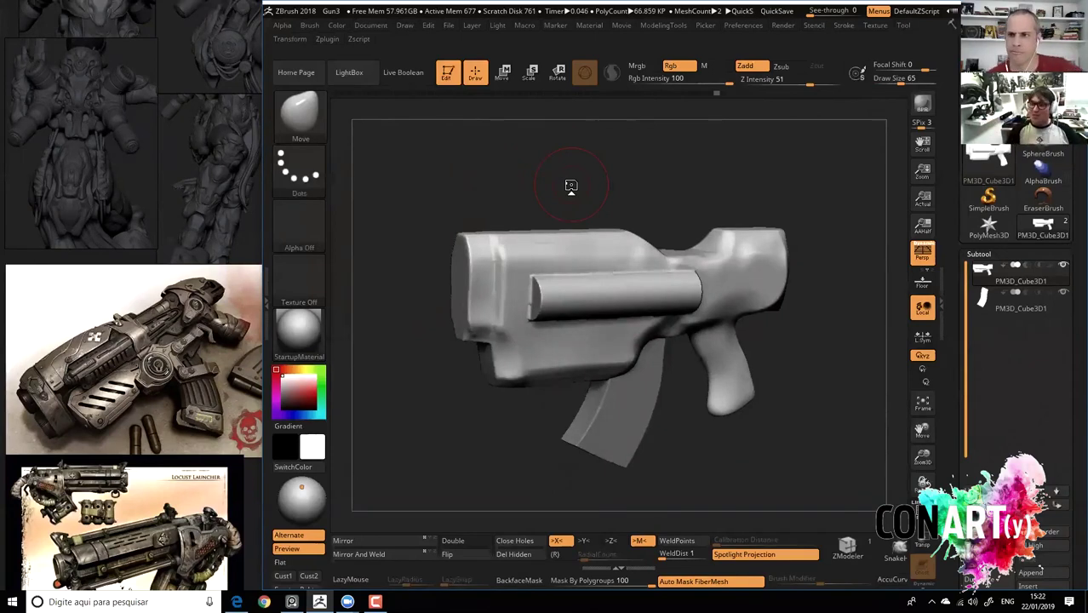
pyautogui.moveTo(521, 173)
pyautogui.mouseDown()
pyautogui.moveTo(498, 140)
pyautogui.moveTo(516, 148)
pyautogui.mouseUp()
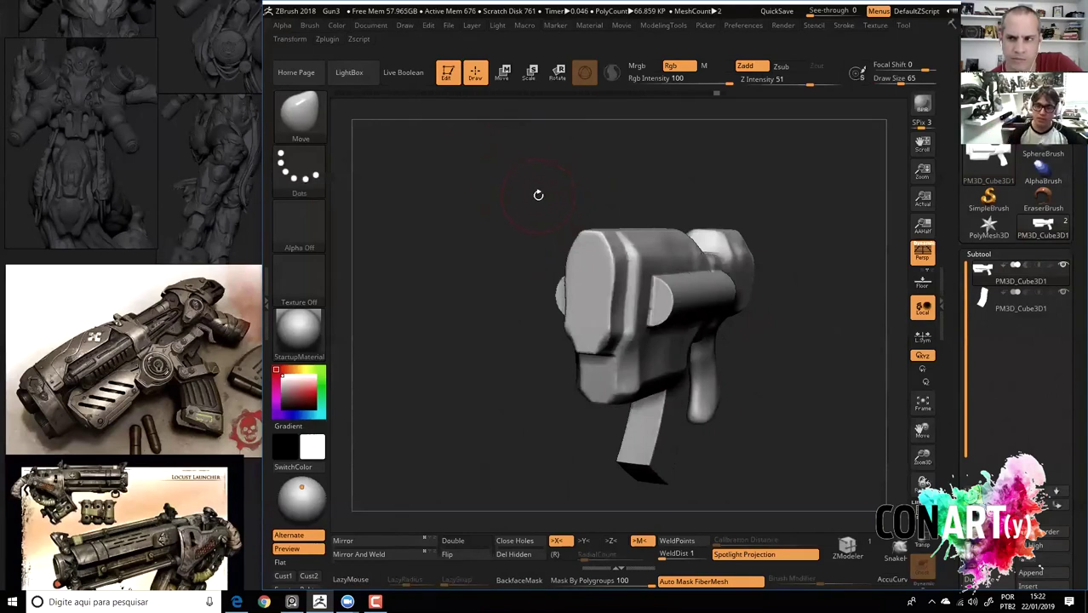
pyautogui.keyDown('shift'); pyautogui.moveTo(534, 192); pyautogui.dragTo(506, 209); pyautogui.keyUp('shift')
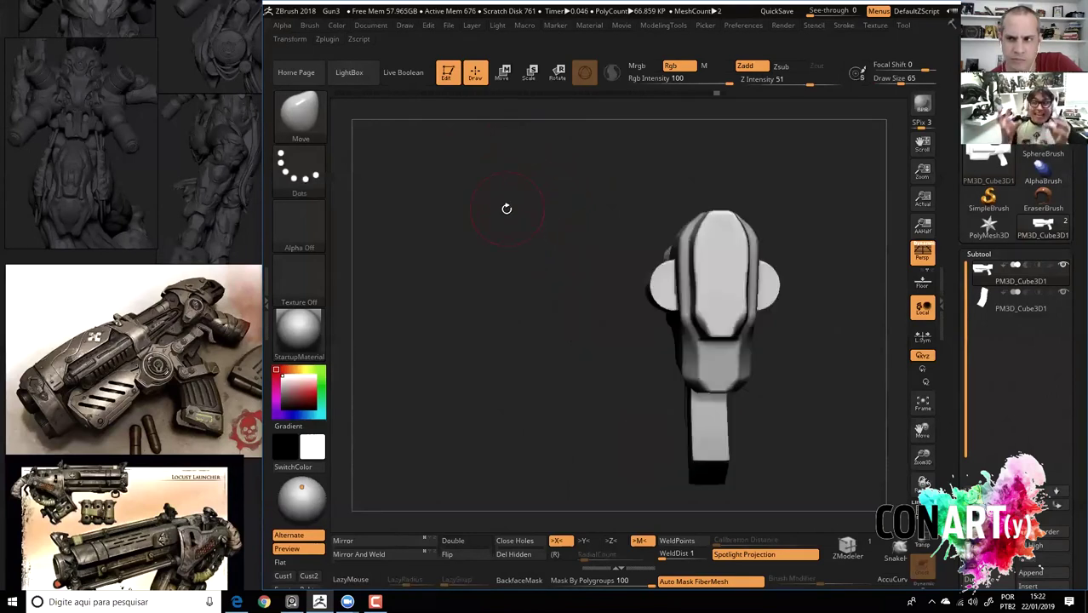
pyautogui.moveTo(510, 158)
pyautogui.keyDown('shift'); pyautogui.mouseDown()
pyautogui.moveTo(408, 219)
pyautogui.moveTo(430, 168)
pyautogui.moveTo(436, 207)
pyautogui.moveTo(447, 176)
pyautogui.moveTo(480, 201)
pyautogui.mouseUp(); pyautogui.keyUp('shift')
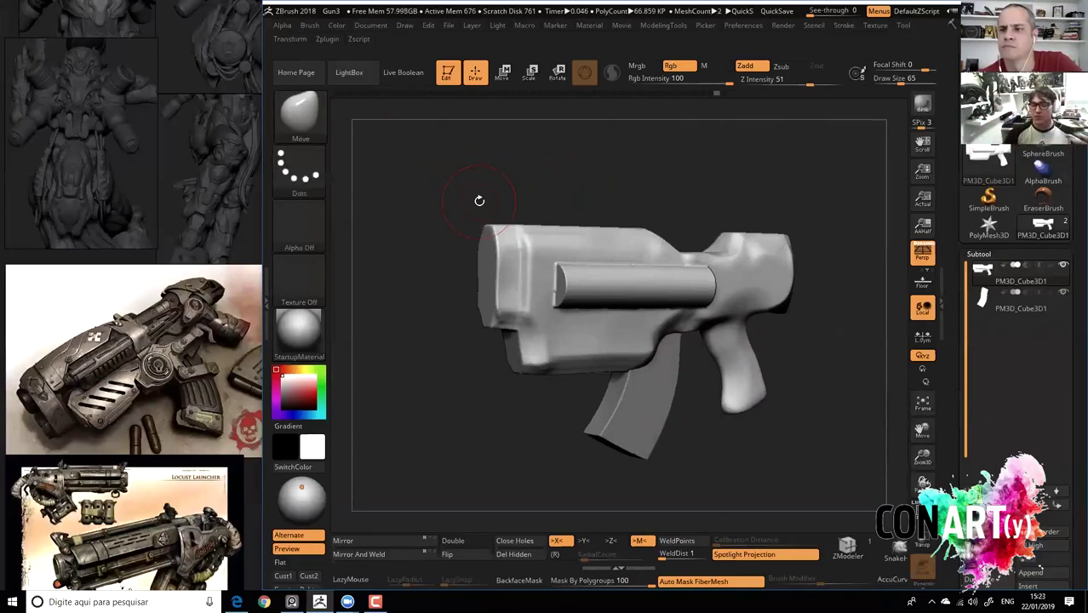
pyautogui.moveTo(497, 163); pyautogui.dragTo(480, 166)
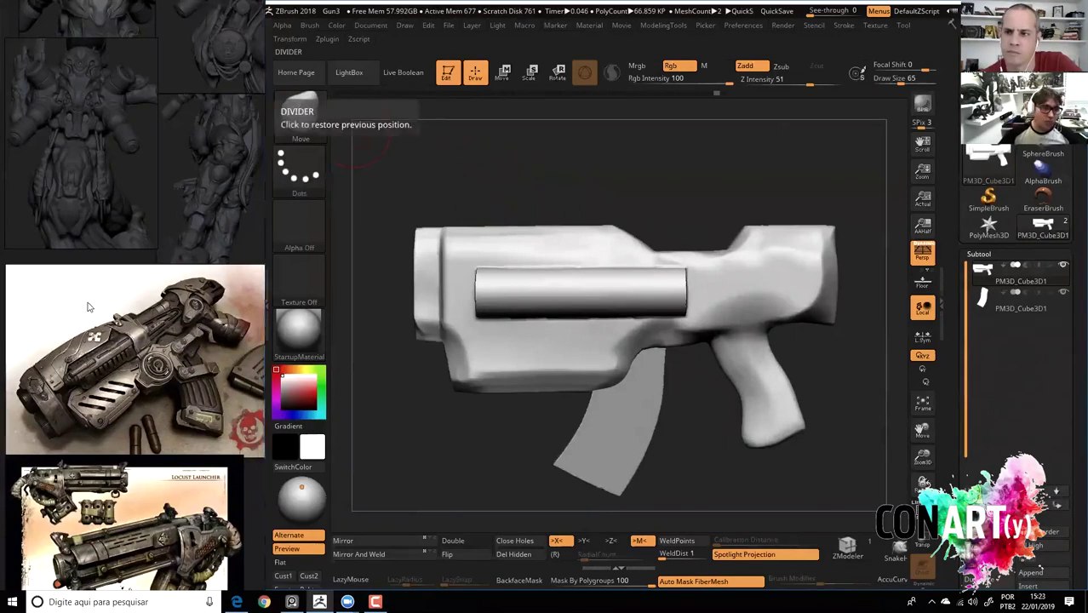
pyautogui.scroll(1, 107, 332)
pyautogui.scroll(1, 130, 364)
pyautogui.click(130, 359)
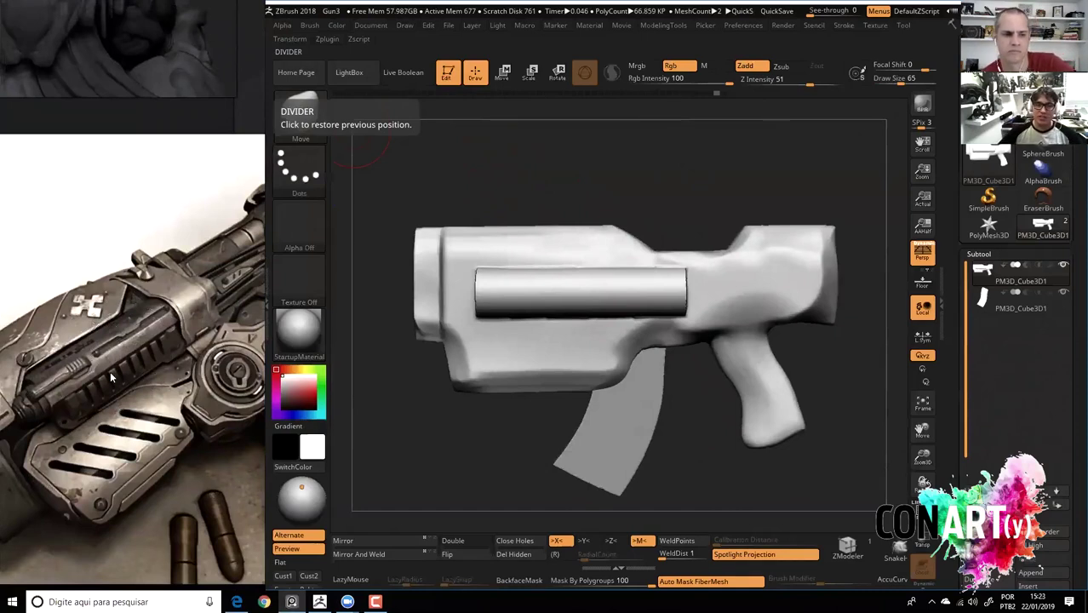
pyautogui.scroll(-1, 110, 370)
pyautogui.scroll(-1, 185, 351)
pyautogui.scroll(-2, 159, 418)
pyautogui.scroll(1, 158, 418)
pyautogui.scroll(-1, 160, 422)
pyautogui.scroll(1, 161, 422)
pyautogui.scroll(1, 164, 419)
pyautogui.scroll(-1, 151, 412)
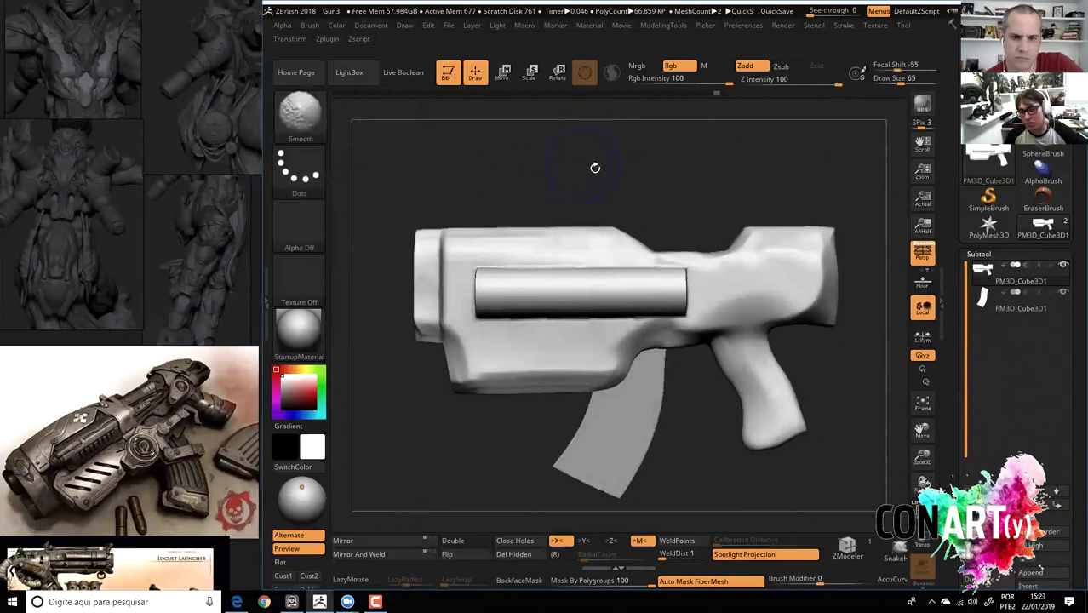
pyautogui.moveTo(600, 151)
pyautogui.keyDown('alt'); pyautogui.mouseDown()
pyautogui.moveTo(639, 170)
pyautogui.moveTo(613, 210)
pyautogui.mouseUp(); pyautogui.keyUp('alt')
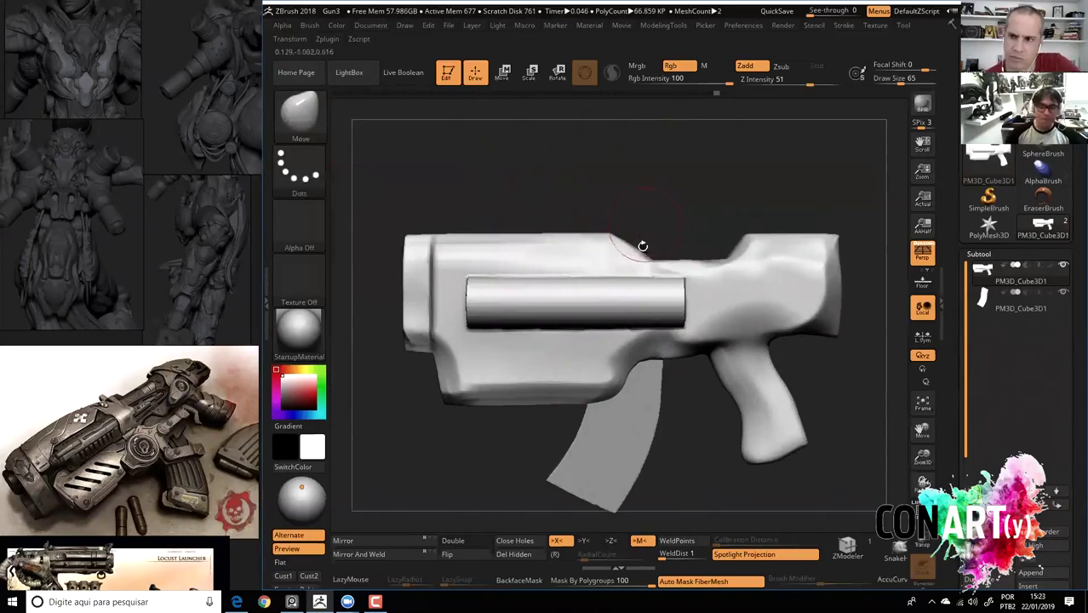
pyautogui.moveTo(618, 171)
pyautogui.mouseDown()
pyautogui.moveTo(598, 168)
pyautogui.moveTo(632, 162)
pyautogui.moveTo(576, 165)
pyautogui.moveTo(598, 176)
pyautogui.mouseUp()
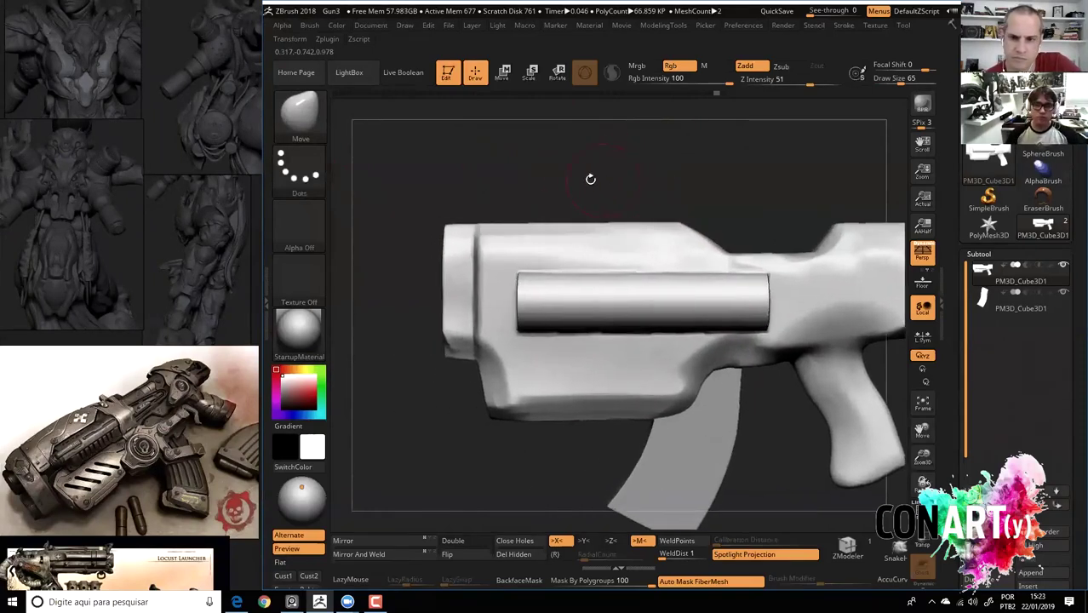
pyautogui.keyDown('ctrl'); pyautogui.moveTo(504, 196); pyautogui.dragTo(749, 341); pyautogui.keyUp('ctrl')
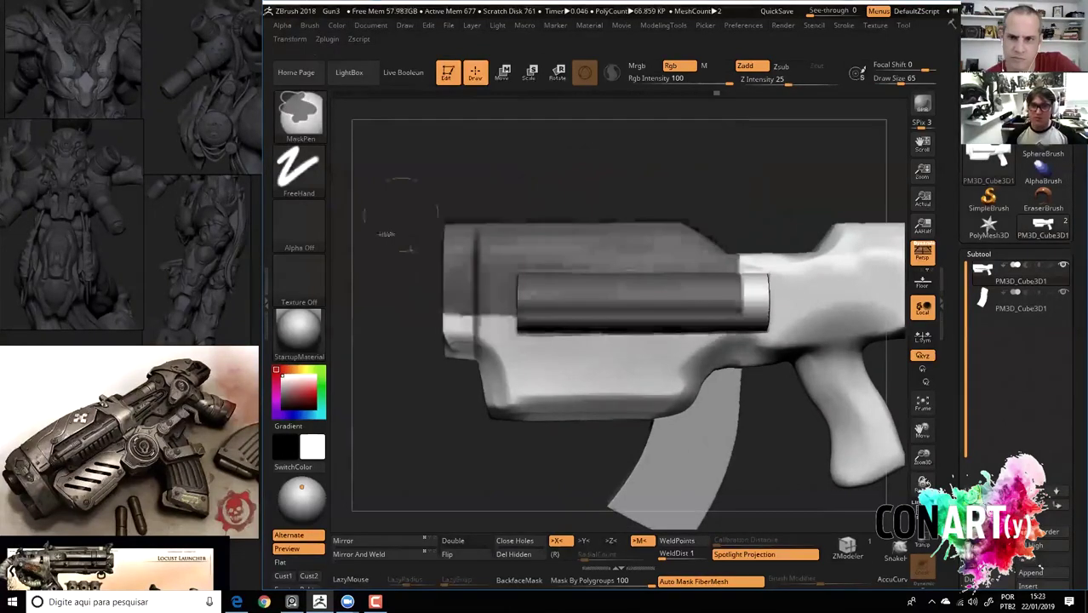
# Mask the whole body, unmask a top patch and pull it up into a small block.
pyautogui.keyDown('ctrl'); pyautogui.click(598, 168); pyautogui.keyUp('ctrl')
pyautogui.keyDown('ctrl'); pyautogui.click(553, 183); pyautogui.keyUp('ctrl')
pyautogui.press('space')
pyautogui.moveTo(652, 218)
pyautogui.mouseDown()
pyautogui.moveTo(623, 211)
pyautogui.moveTo(658, 214)
pyautogui.mouseUp()
pyautogui.keyDown('ctrl'); pyautogui.moveTo(565, 209); pyautogui.dragTo(595, 239); pyautogui.keyUp('ctrl')
pyautogui.press('space')
pyautogui.moveTo(656, 217); pyautogui.dragTo(634, 217)
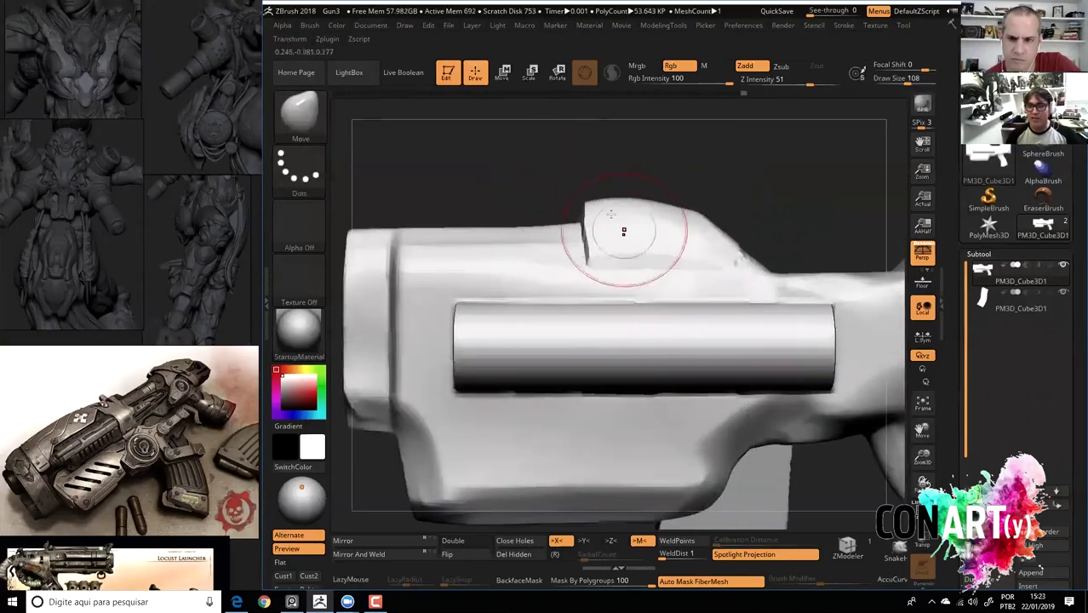
# Draw a curve cut across the body, then freehand-mask a strip at its left end.
pyautogui.hotkey('ctrl', 'shift')
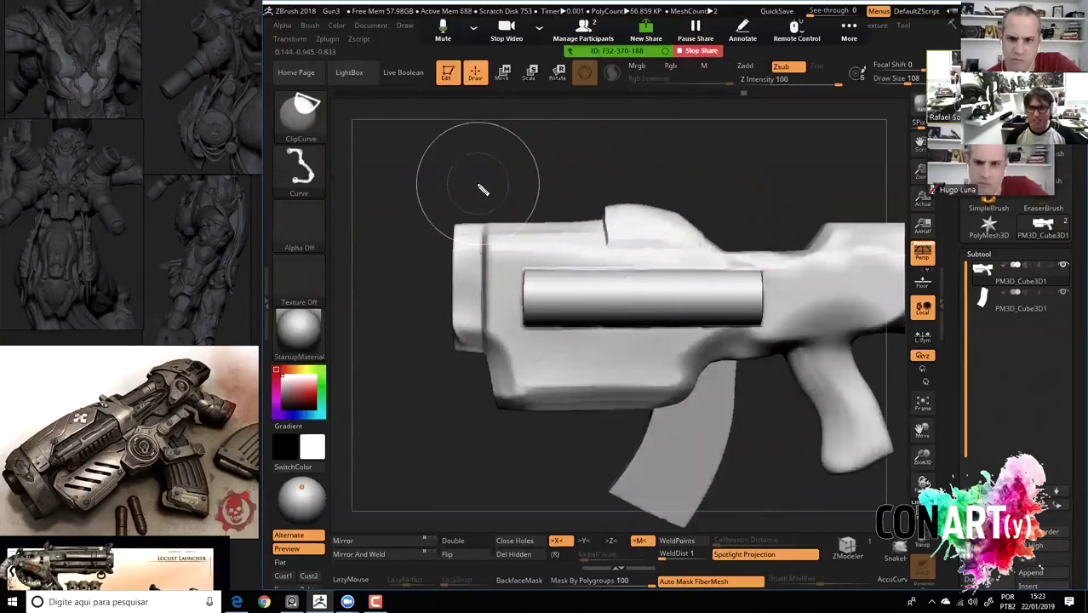
pyautogui.moveTo(707, 221); pyautogui.dragTo(430, 247)
pyautogui.moveTo(579, 243); pyautogui.dragTo(711, 226)
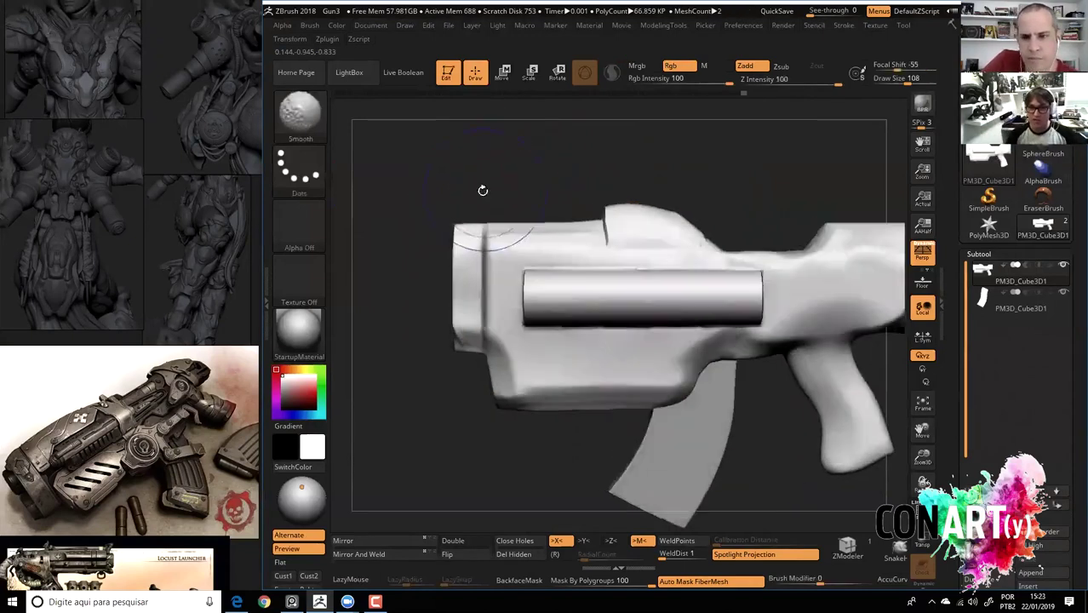
pyautogui.press('ctrl')
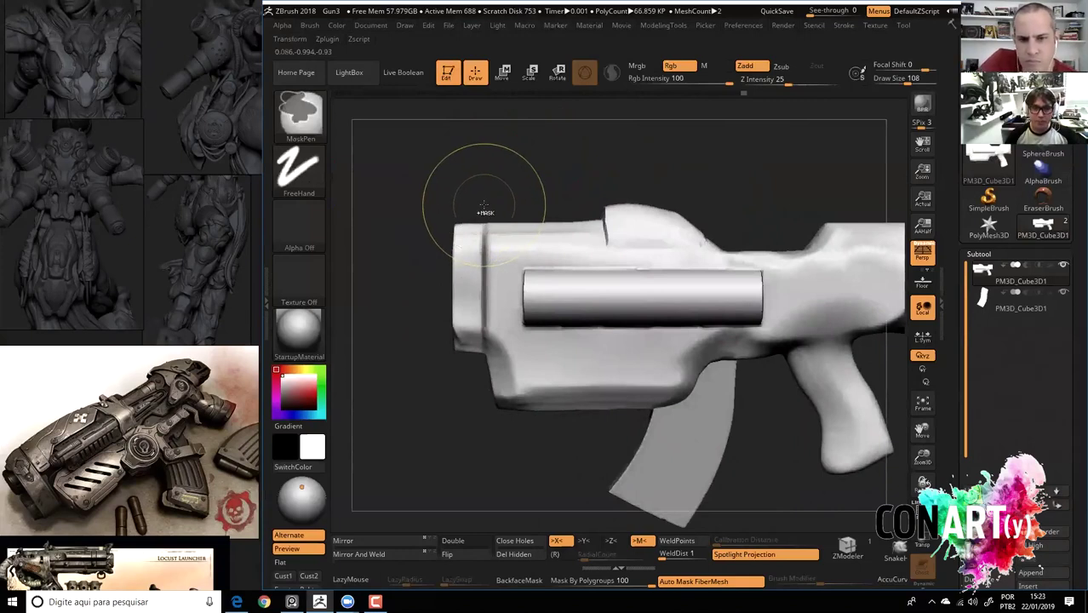
pyautogui.keyDown('ctrl'); pyautogui.moveTo(489, 208); pyautogui.dragTo(476, 279); pyautogui.keyUp('ctrl')
pyautogui.keyDown('ctrl'); pyautogui.click(430, 246); pyautogui.keyUp('ctrl')
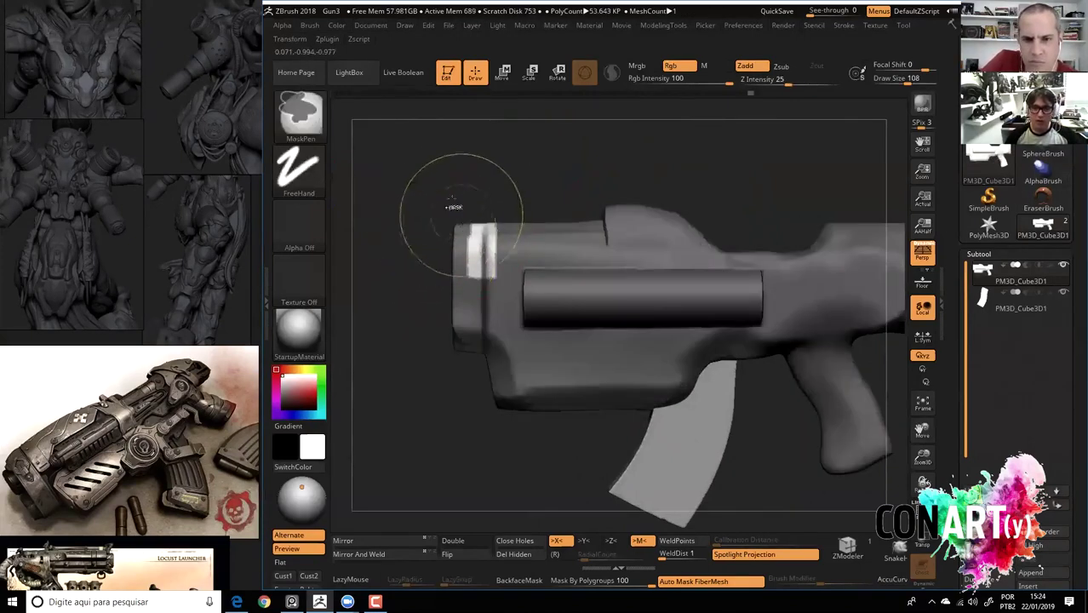
pyautogui.keyDown('ctrl'); pyautogui.click(447, 191); pyautogui.keyUp('ctrl')
# Box-mask the left-end strip and invert the mask so only that strip is free.
pyautogui.moveTo(450, 208)
pyautogui.keyDown('ctrl'); pyautogui.mouseDown()
pyautogui.moveTo(479, 312)
pyautogui.moveTo(436, 226)
pyautogui.mouseUp(); pyautogui.keyUp('ctrl')
pyautogui.keyDown('ctrl'); pyautogui.click(439, 219); pyautogui.keyUp('ctrl')
pyautogui.keyDown('ctrl'); pyautogui.click(447, 200); pyautogui.keyUp('ctrl')
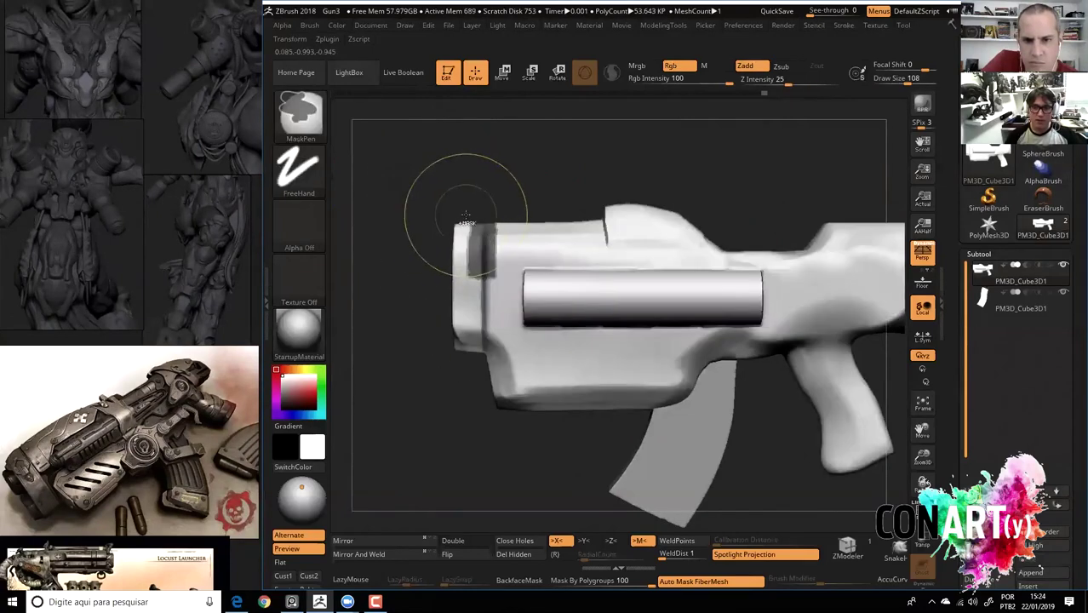
pyautogui.keyDown('ctrl'); pyautogui.click(401, 255); pyautogui.keyUp('ctrl')
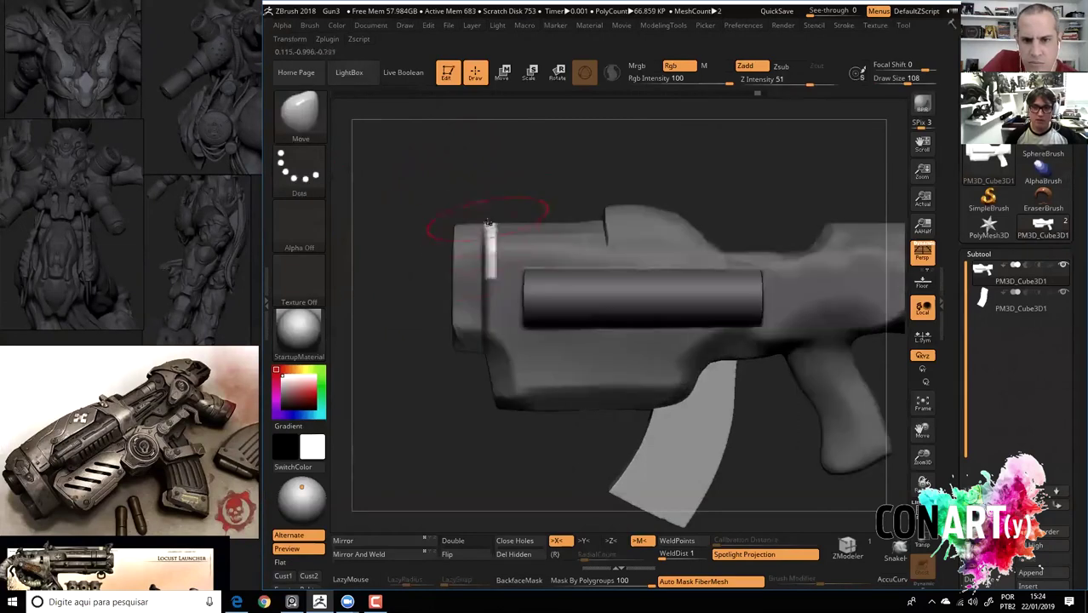
pyautogui.moveTo(401, 306)
pyautogui.keyDown('ctrl'); pyautogui.mouseDown()
pyautogui.moveTo(408, 312)
pyautogui.moveTo(393, 326)
pyautogui.moveTo(418, 389)
pyautogui.moveTo(405, 423)
pyautogui.moveTo(423, 145)
pyautogui.moveTo(585, 207)
pyautogui.mouseUp(); pyautogui.keyUp('ctrl')
pyautogui.moveTo(526, 185)
pyautogui.mouseDown()
pyautogui.moveTo(590, 195)
pyautogui.moveTo(606, 221)
pyautogui.moveTo(607, 205)
pyautogui.mouseUp()
pyautogui.keyDown('ctrl'); pyautogui.click(299, 115); pyautogui.keyUp('ctrl')
pyautogui.click(388, 176)
# Mask everything except the top block and orbit to inspect it and the barrel.
pyautogui.press('b')
pyautogui.press('m')
pyautogui.press('v')
pyautogui.keyDown('ctrl'); pyautogui.click(558, 150); pyautogui.keyUp('ctrl')
pyautogui.moveTo(559, 151); pyautogui.dragTo(566, 249)
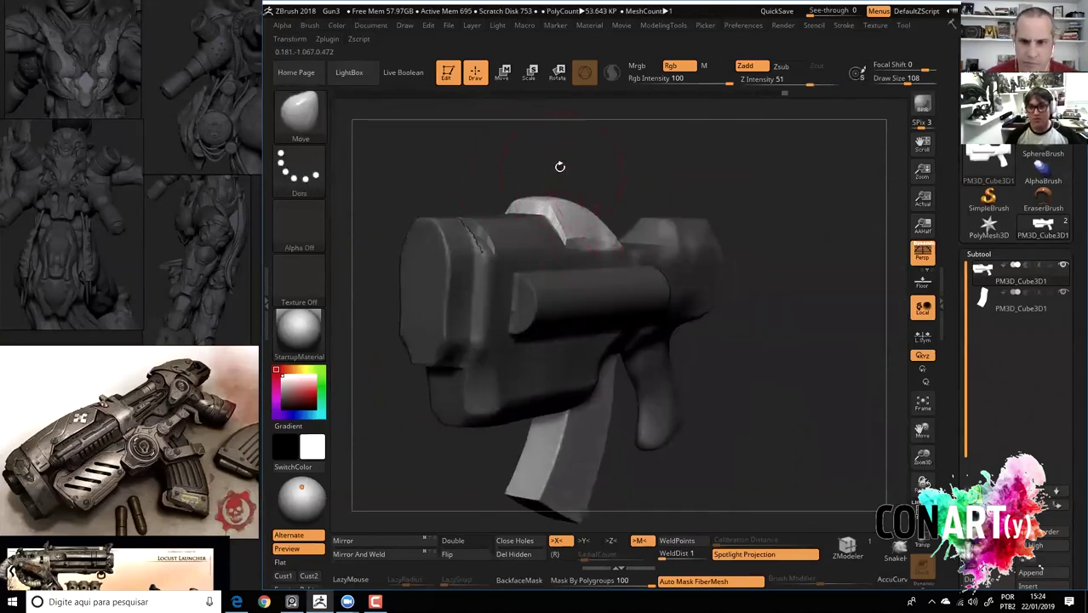
pyautogui.moveTo(560, 167); pyautogui.dragTo(578, 236)
pyautogui.moveTo(681, 263); pyautogui.dragTo(570, 304)
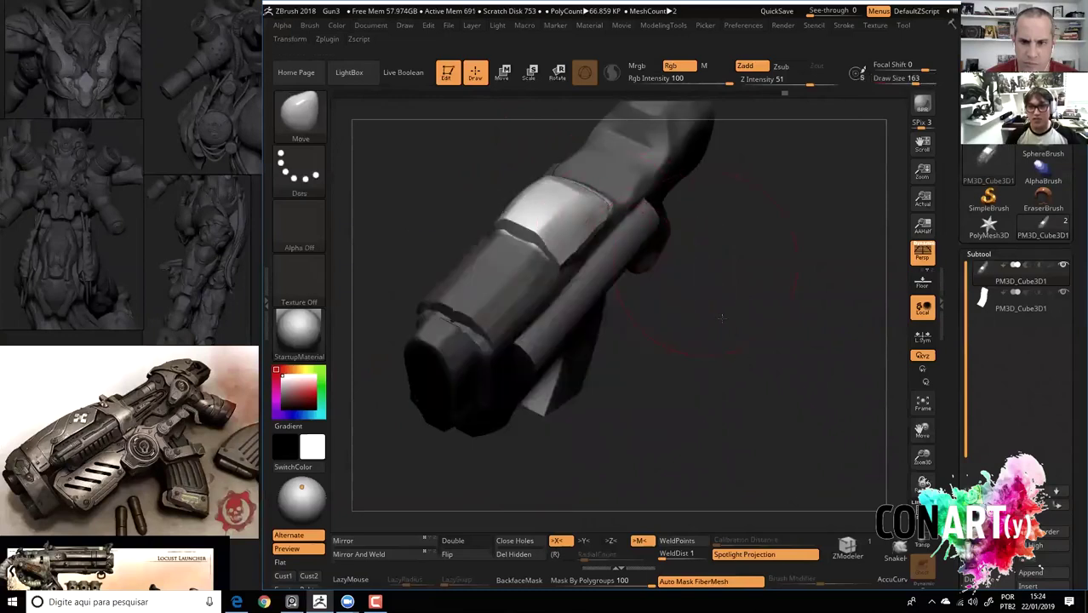
pyautogui.moveTo(715, 353)
pyautogui.mouseDown()
pyautogui.moveTo(576, 182)
pyautogui.moveTo(396, 136)
pyautogui.moveTo(592, 246)
pyautogui.mouseUp()
# Undo and redo the top-block separation, then toggle the mask until only the block is free.
pyautogui.hotkey('ctrl', 'z')
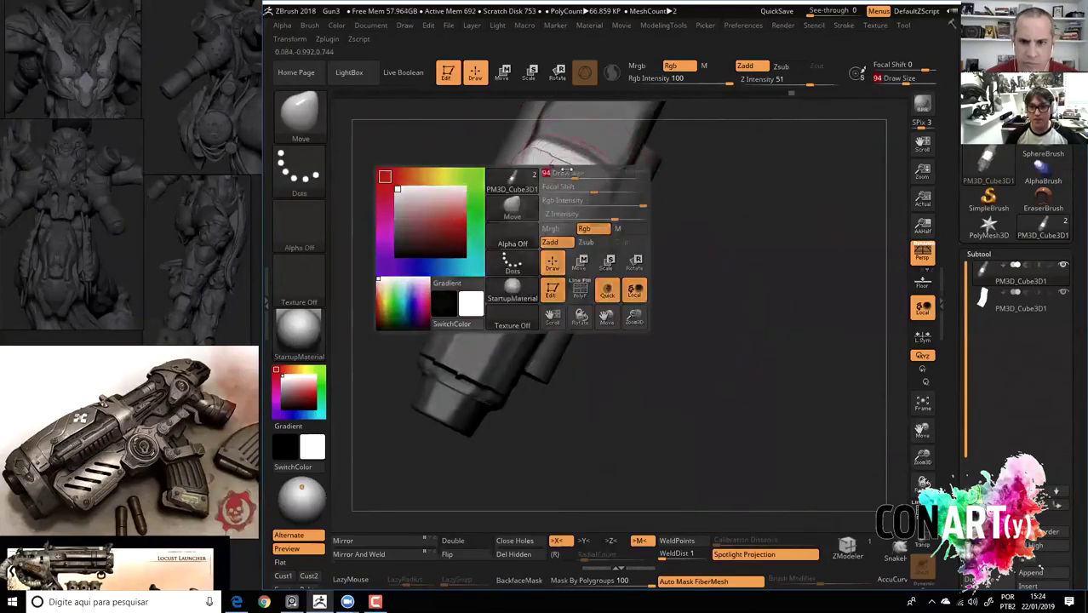
pyautogui.hotkey('ctrl', 'shift', 'z')
pyautogui.moveTo(563, 277)
pyautogui.keyDown('shift'); pyautogui.mouseDown()
pyautogui.moveTo(425, 182)
pyautogui.moveTo(474, 163)
pyautogui.mouseUp(); pyautogui.keyUp('shift')
pyautogui.keyDown('ctrl'); pyautogui.click(486, 188); pyautogui.keyUp('ctrl')
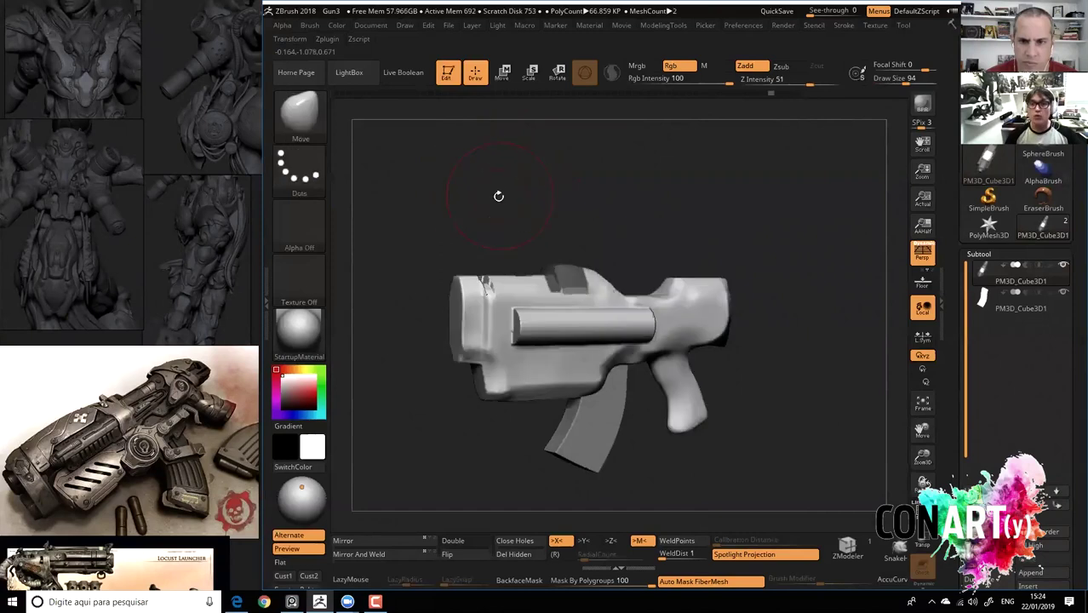
pyautogui.keyDown('ctrl'); pyautogui.click(469, 206); pyautogui.keyUp('ctrl')
pyautogui.keyDown('ctrl'); pyautogui.click(481, 201); pyautogui.keyUp('ctrl')
pyautogui.keyDown('ctrl'); pyautogui.click(504, 203); pyautogui.keyUp('ctrl')
pyautogui.keyDown('ctrl'); pyautogui.click(497, 190); pyautogui.keyUp('ctrl')
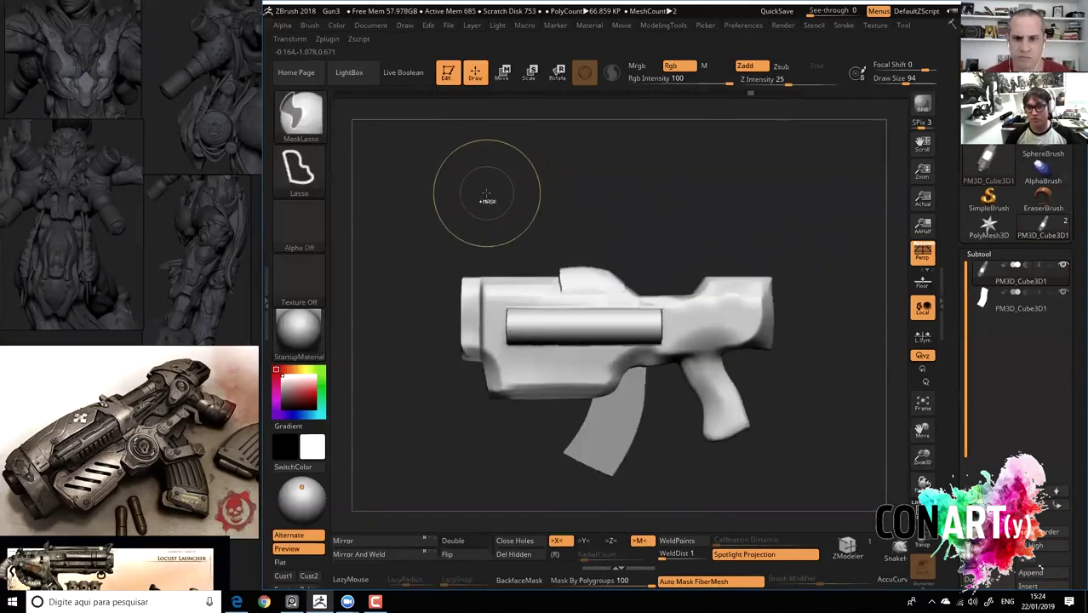
pyautogui.keyDown('ctrl'); pyautogui.click(485, 194); pyautogui.keyUp('ctrl')
# Revert through Undo History to the earlier single-mesh state with no mask.
pyautogui.hotkey('ctrl', 'z')
pyautogui.hotkey('ctrl', 'z')
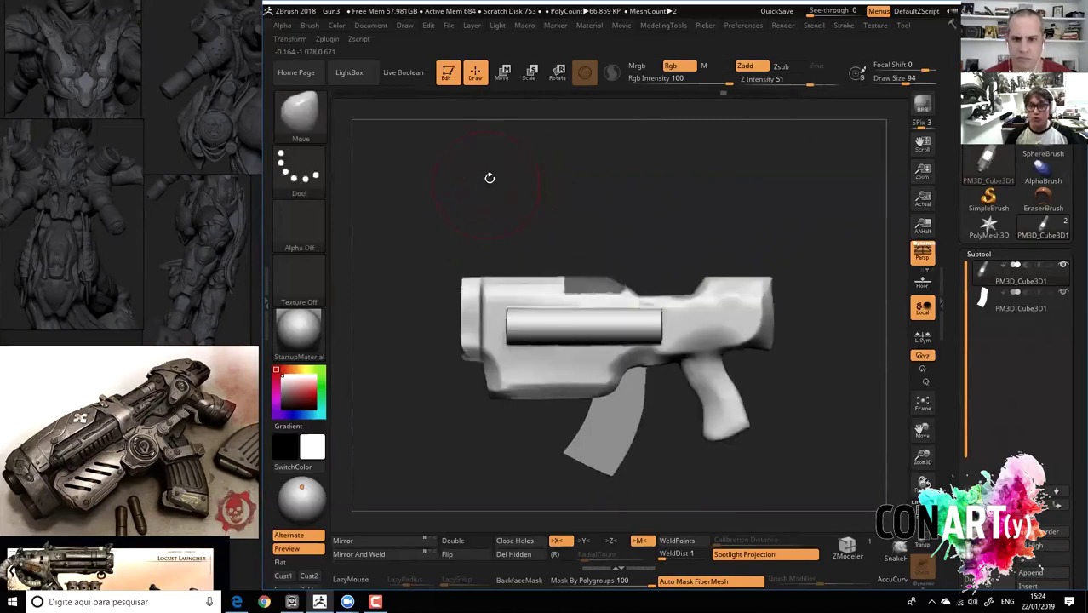
pyautogui.keyDown('ctrl'); pyautogui.click(486, 185); pyautogui.keyUp('ctrl')
pyautogui.click(489, 290)
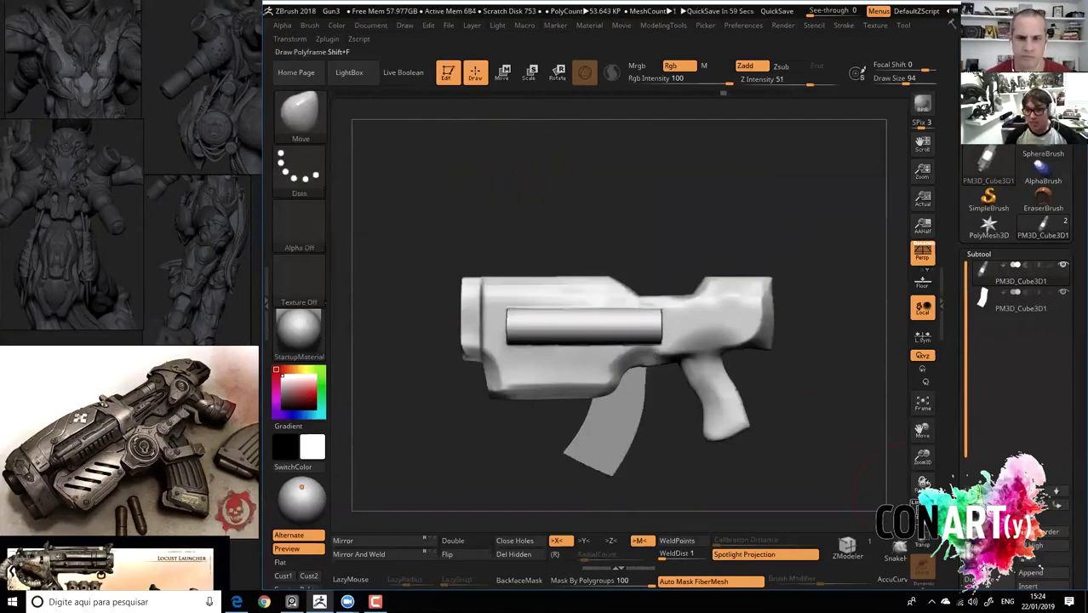
# Show polyframe, frame the gun, and draw a clip curve across the upper receiver.
pyautogui.hotkey('shift', 'f')
pyautogui.keyDown('alt'); pyautogui.moveTo(564, 156); pyautogui.dragTo(563, 217); pyautogui.keyUp('alt')
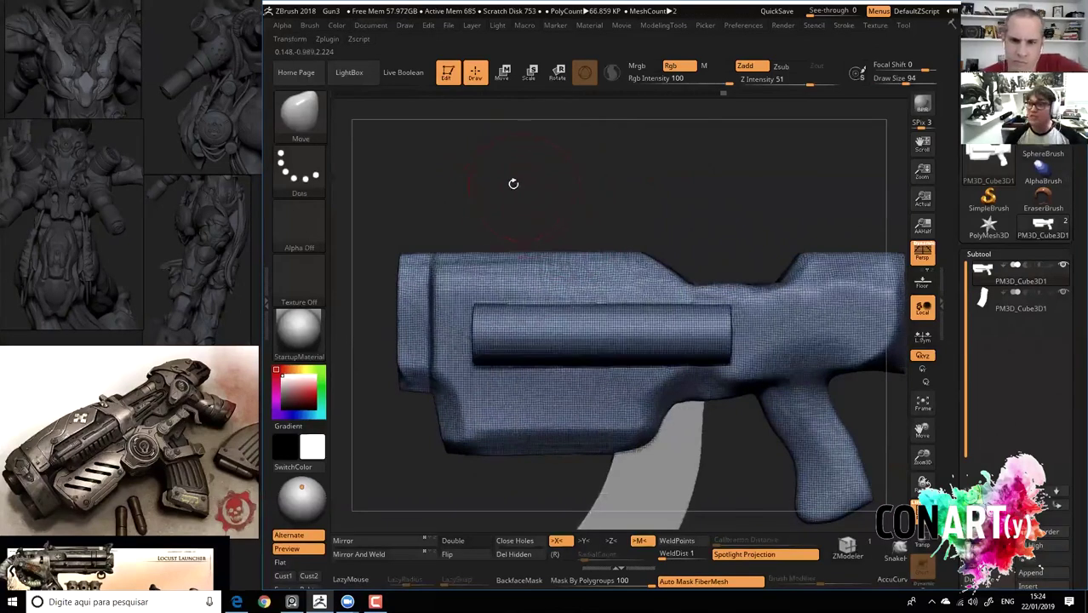
pyautogui.hotkey('ctrl', 'shift')
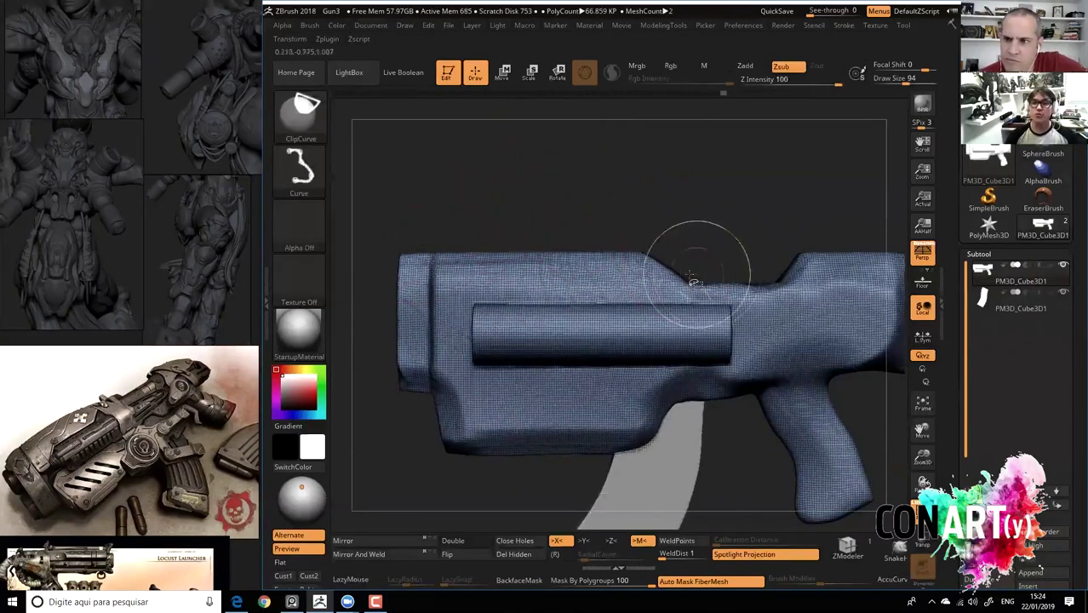
pyautogui.keyDown('alt'); pyautogui.moveTo(524, 196); pyautogui.dragTo(359, 170); pyautogui.keyUp('alt')
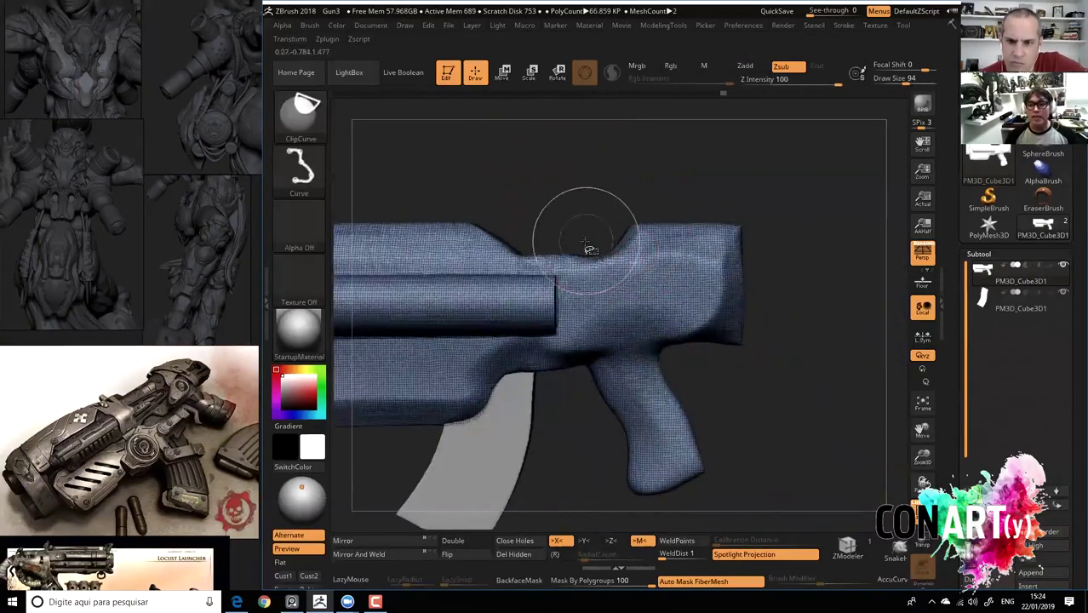
pyautogui.keyDown('ctrl'); pyautogui.keyDown('shift'); pyautogui.moveTo(594, 246); pyautogui.dragTo(754, 325); pyautogui.keyUp('shift'); pyautogui.keyUp('ctrl')
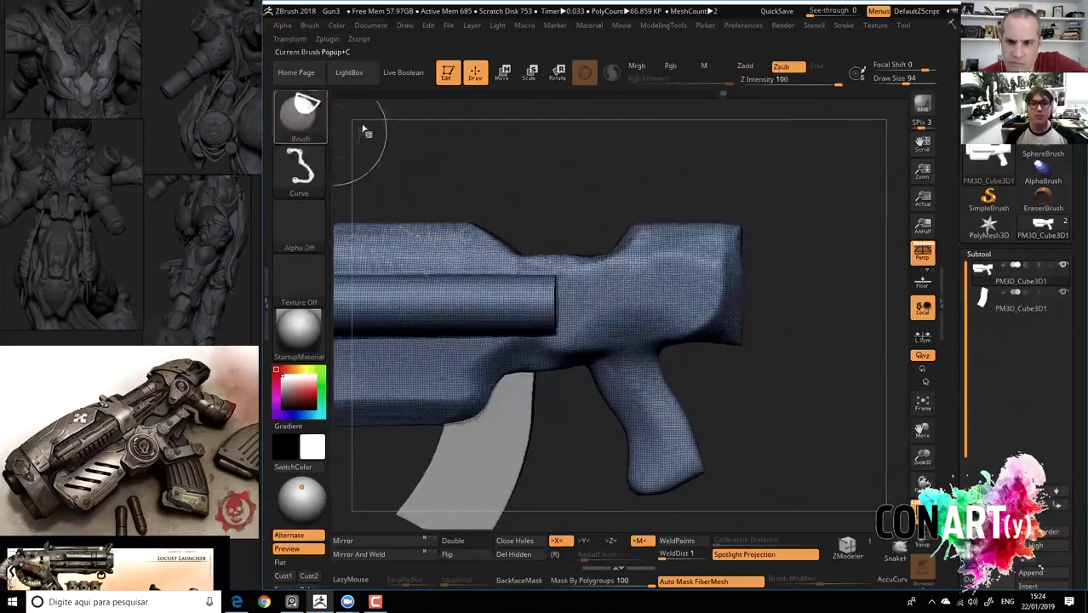
# Choose SliceCurve and slice across the rear stock to make it its own polygroup.
pyautogui.click(310, 119)
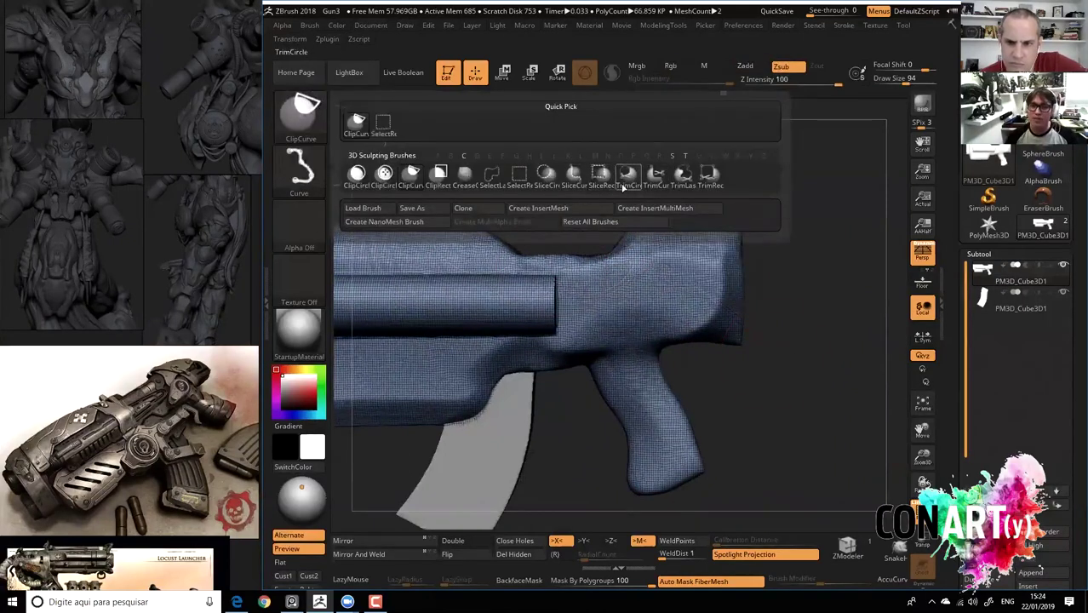
pyautogui.click(573, 174)
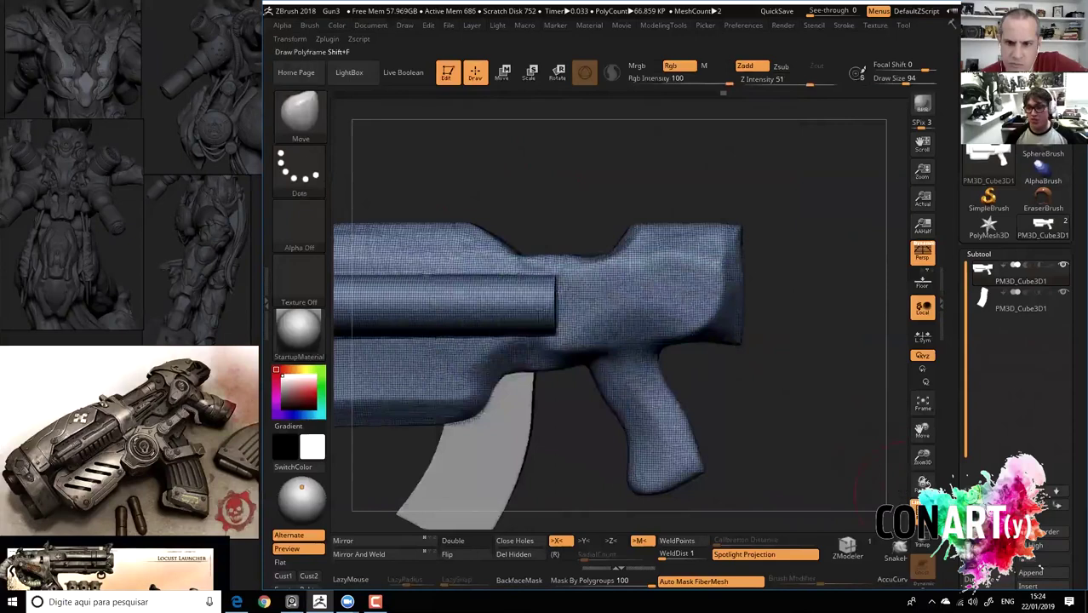
pyautogui.moveTo(583, 218); pyautogui.dragTo(619, 254)
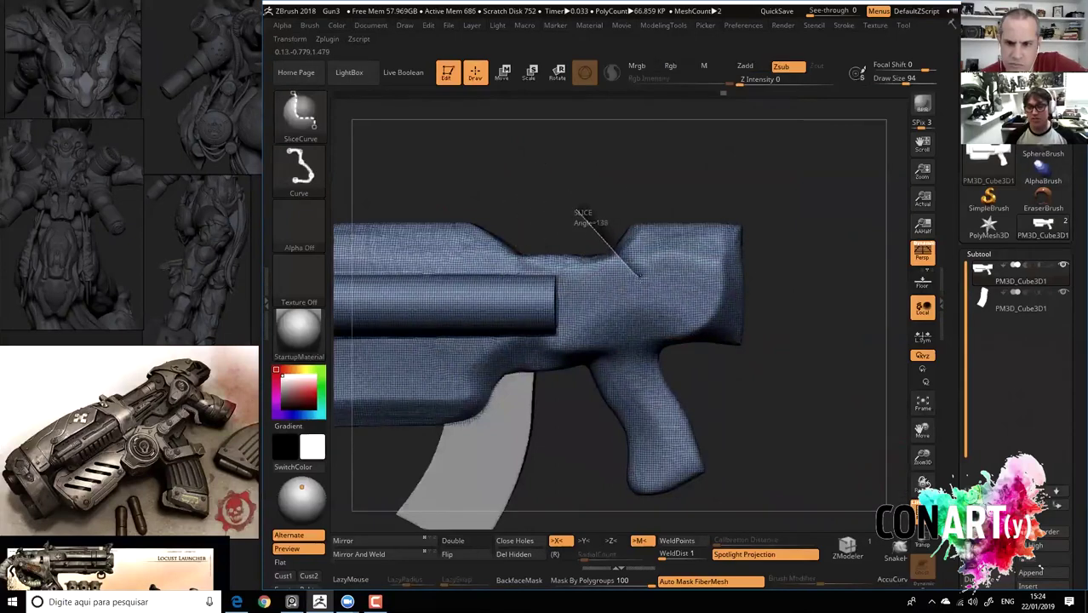
pyautogui.moveTo(763, 355)
pyautogui.keyDown('ctrl'); pyautogui.keyDown('shift'); pyautogui.mouseDown()
pyautogui.moveTo(800, 381)
pyautogui.moveTo(803, 374)
pyautogui.moveTo(802, 388)
pyautogui.mouseUp(); pyautogui.keyUp('shift'); pyautogui.keyUp('ctrl')
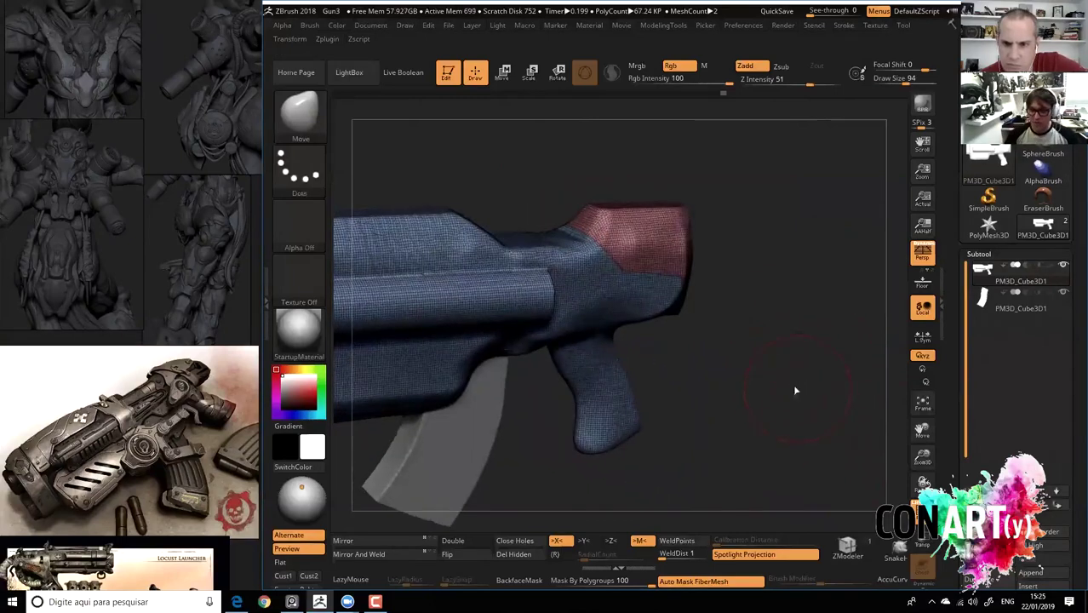
# Split the rear block off with Split Groups, then show all parts and frame the gun.
pyautogui.press('m')
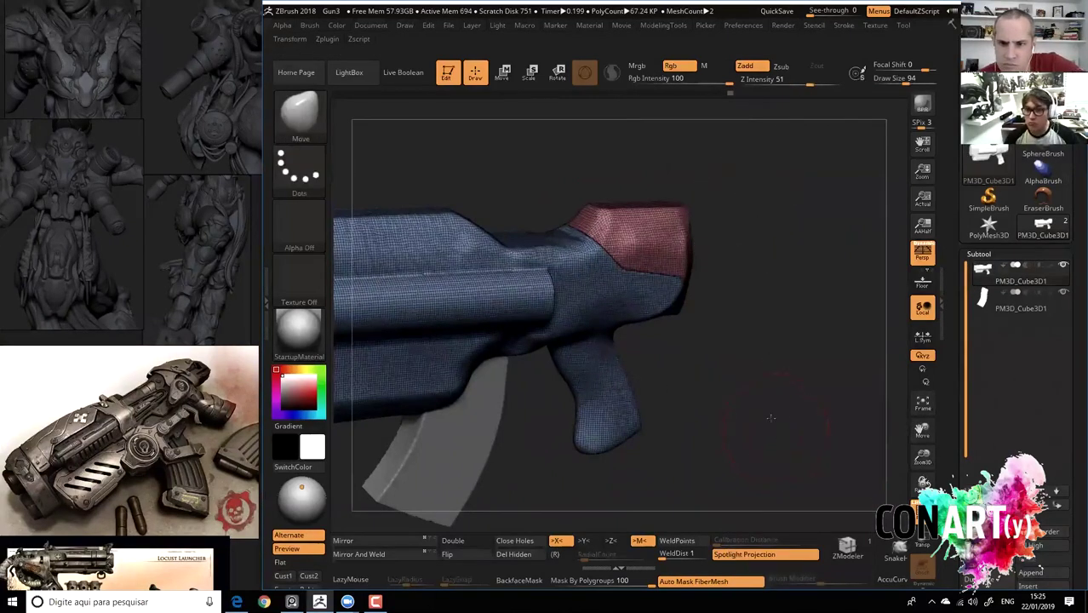
pyautogui.moveTo(789, 399)
pyautogui.mouseDown()
pyautogui.moveTo(695, 344)
pyautogui.moveTo(631, 286)
pyautogui.mouseUp()
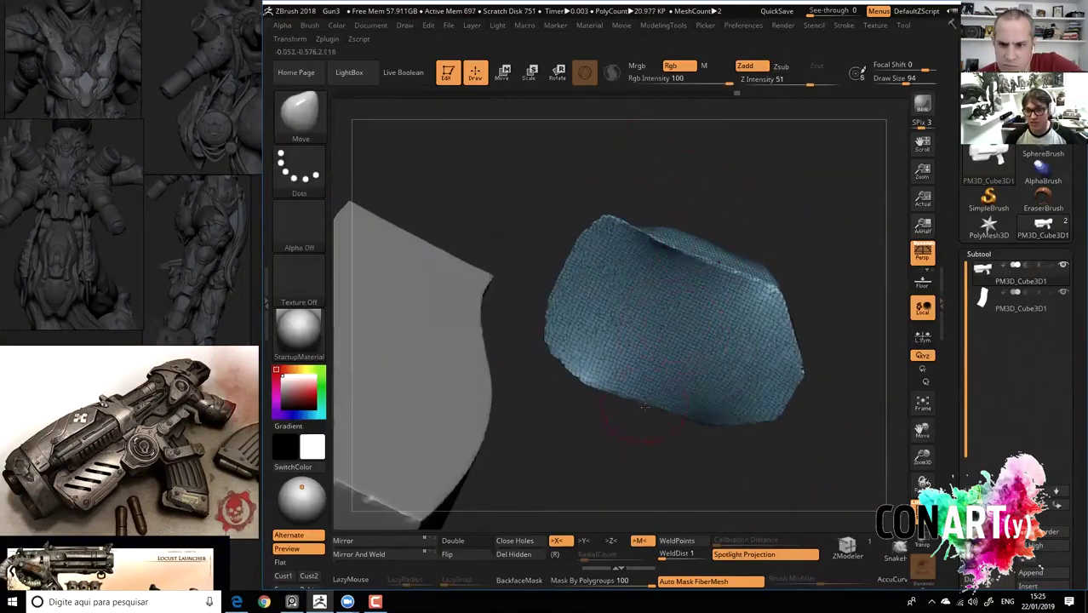
pyautogui.moveTo(826, 308); pyautogui.dragTo(415, 101)
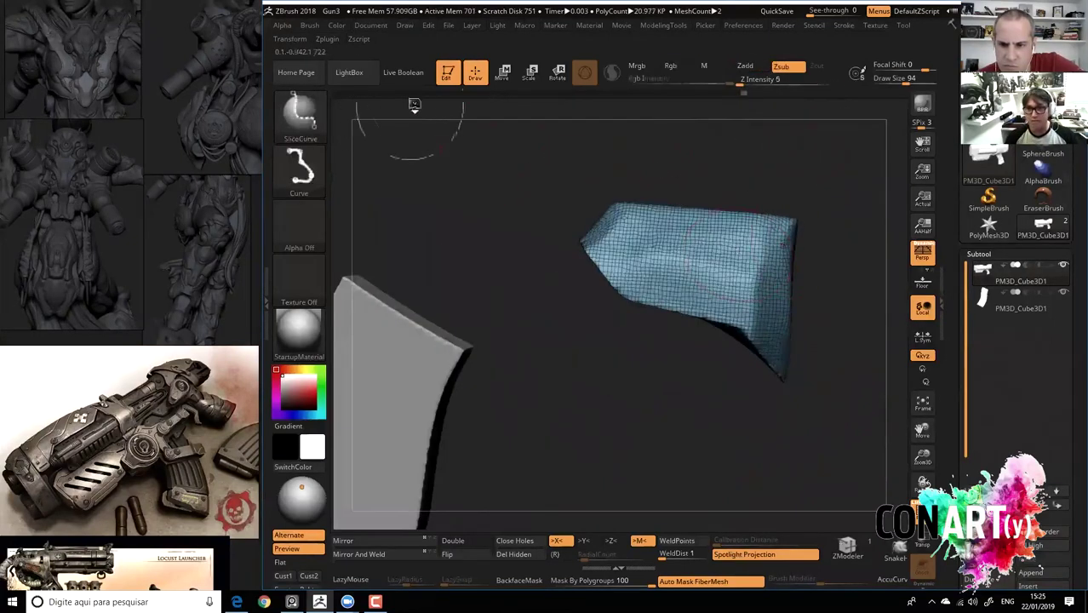
pyautogui.press('b')
pyautogui.press('s')
pyautogui.press('r')
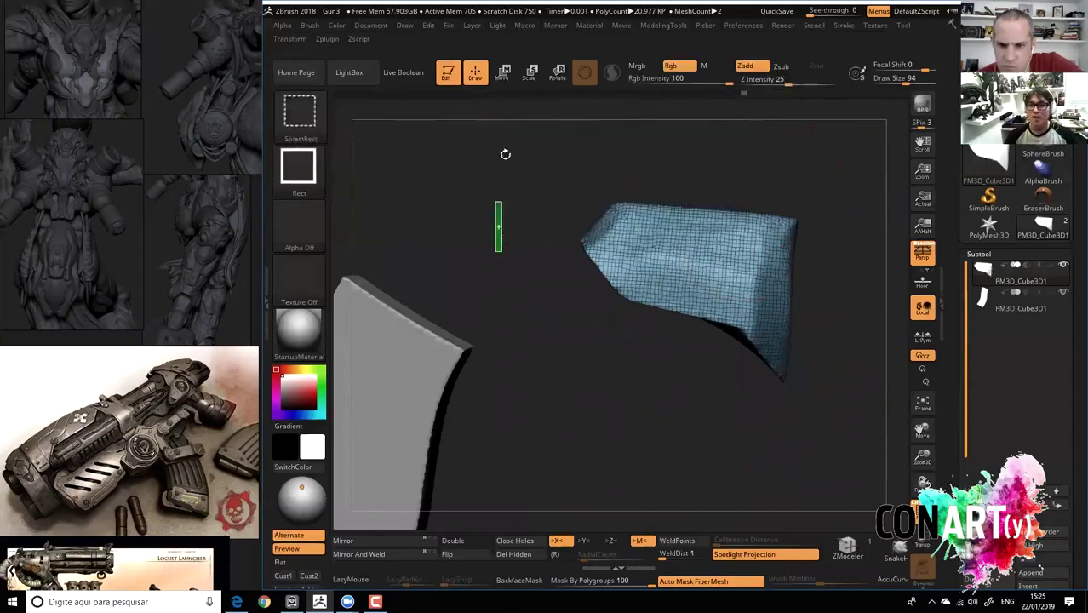
pyautogui.keyDown('ctrl'); pyautogui.keyDown('shift'); pyautogui.click(511, 243); pyautogui.keyUp('shift'); pyautogui.keyUp('ctrl')
pyautogui.press('f')
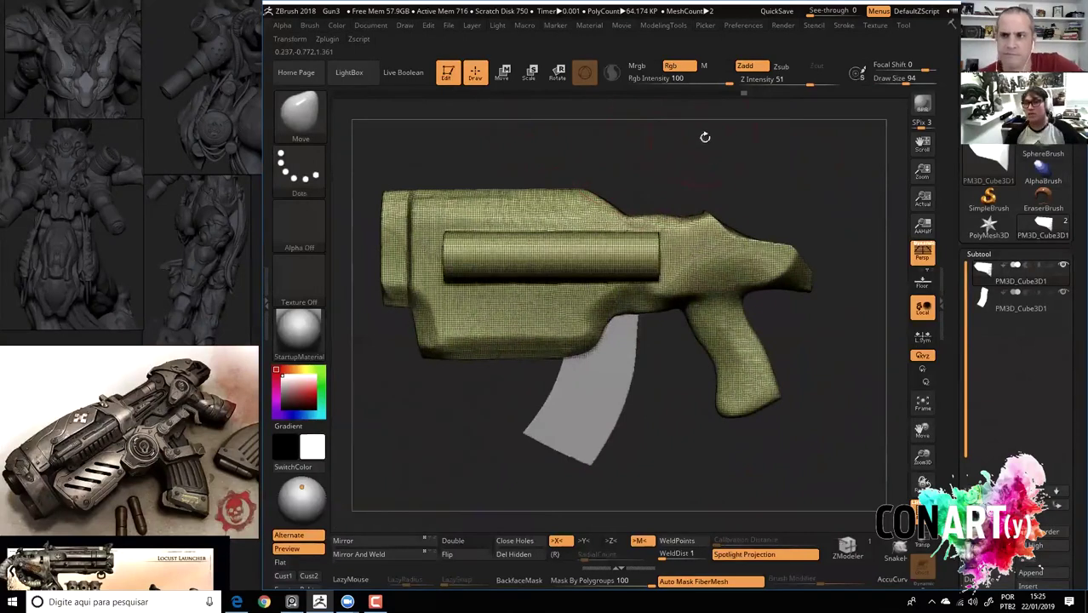
# Isolate and mask the blue rear block, invert, and move it up and right off the body.
pyautogui.keyDown('alt'); pyautogui.moveTo(778, 199); pyautogui.dragTo(652, 269); pyautogui.keyUp('alt')
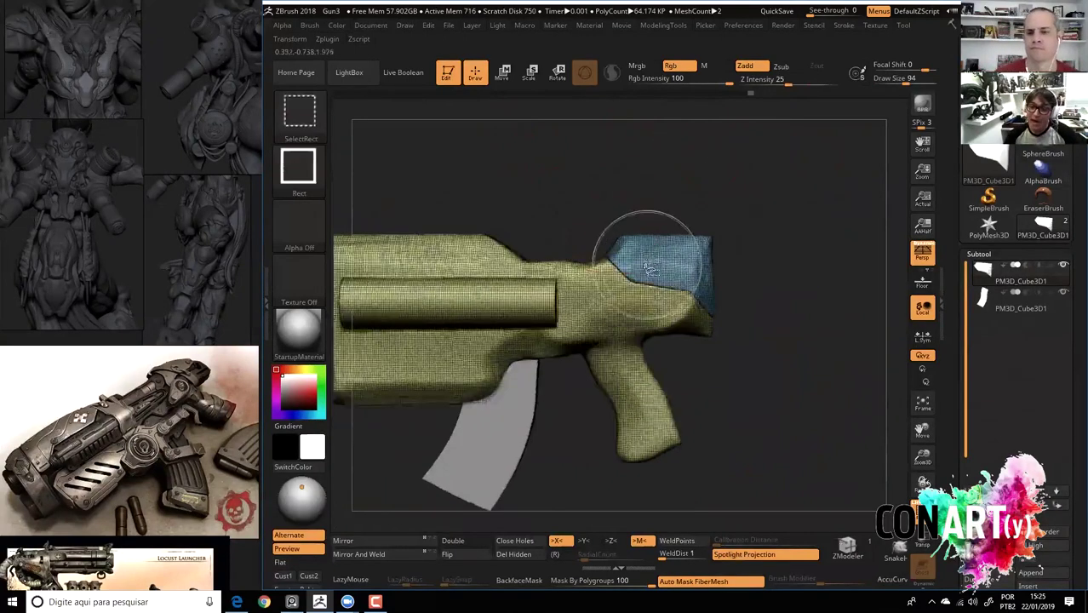
pyautogui.keyDown('ctrl'); pyautogui.keyDown('shift'); pyautogui.click(652, 269); pyautogui.keyUp('shift'); pyautogui.keyUp('ctrl')
pyautogui.keyDown('ctrl'); pyautogui.click(530, 179); pyautogui.keyUp('ctrl')
pyautogui.keyDown('ctrl'); pyautogui.keyDown('shift'); pyautogui.click(539, 194); pyautogui.keyUp('shift'); pyautogui.keyUp('ctrl')
pyautogui.keyDown('ctrl'); pyautogui.click(530, 176); pyautogui.keyUp('ctrl')
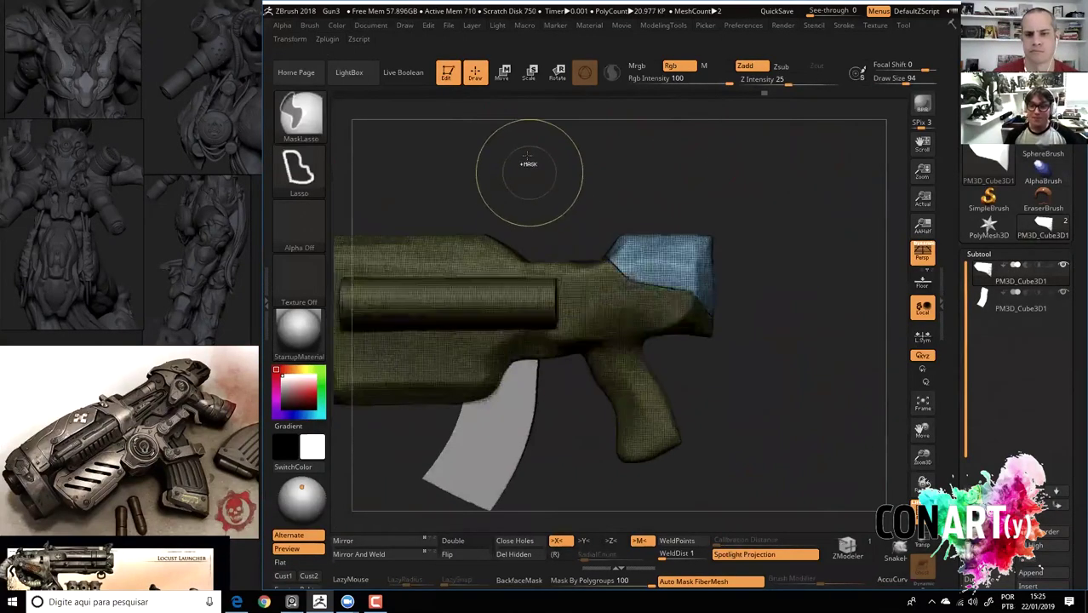
pyautogui.press('w')
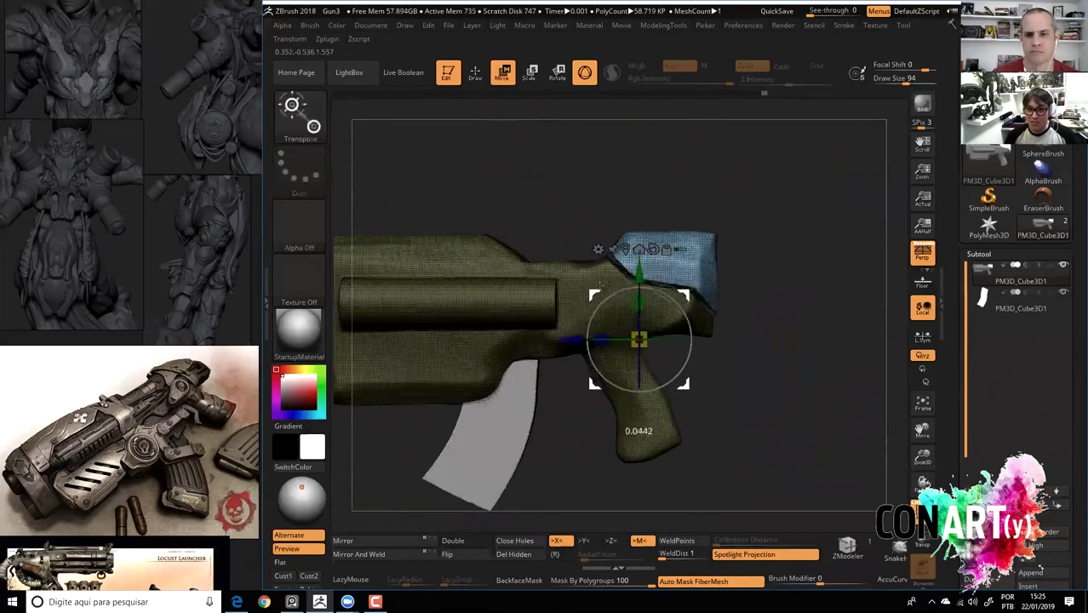
pyautogui.moveTo(590, 296); pyautogui.dragTo(592, 362)
pyautogui.keyDown('ctrl'); pyautogui.moveTo(592, 362); pyautogui.dragTo(590, 291, button='right'); pyautogui.keyUp('ctrl')
pyautogui.moveTo(590, 291); pyautogui.dragTo(607, 283)
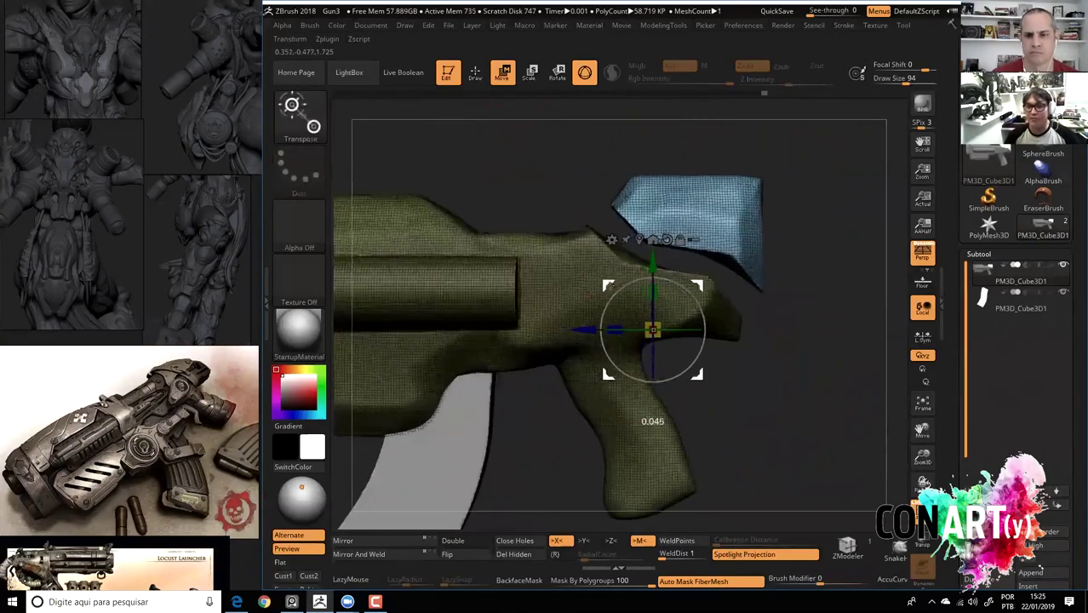
# Set the brush size to 217, then 136, while orbiting to inspect the gap around the rear block.
pyautogui.press('q')
pyautogui.press('space')
pyautogui.moveTo(661, 214); pyautogui.dragTo(672, 213)
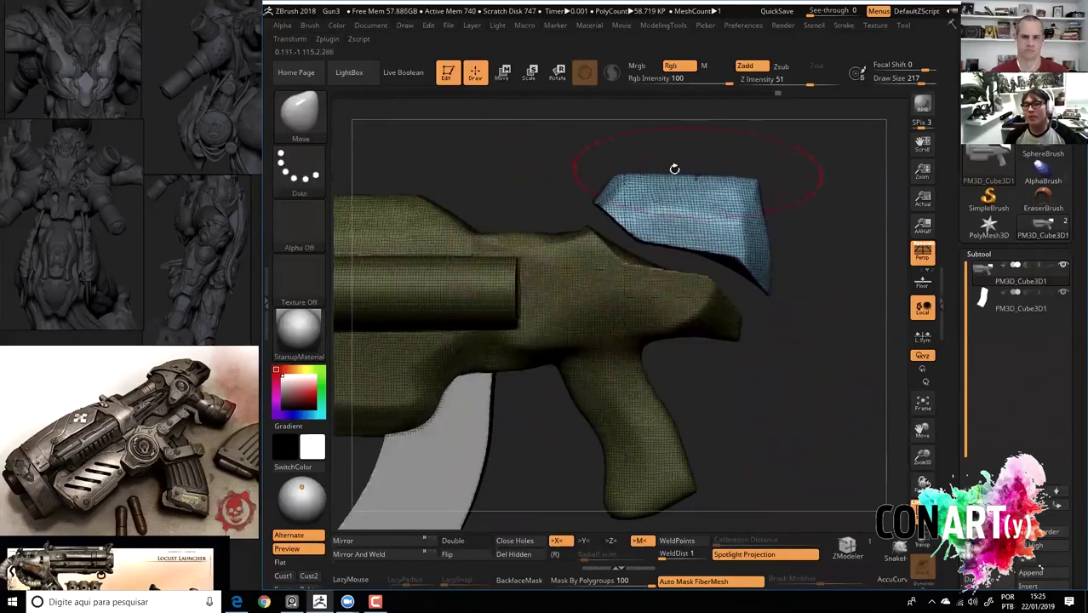
pyautogui.moveTo(595, 182); pyautogui.dragTo(720, 238)
pyautogui.moveTo(822, 317)
pyautogui.mouseDown()
pyautogui.moveTo(564, 169)
pyautogui.moveTo(578, 179)
pyautogui.moveTo(568, 195)
pyautogui.mouseUp()
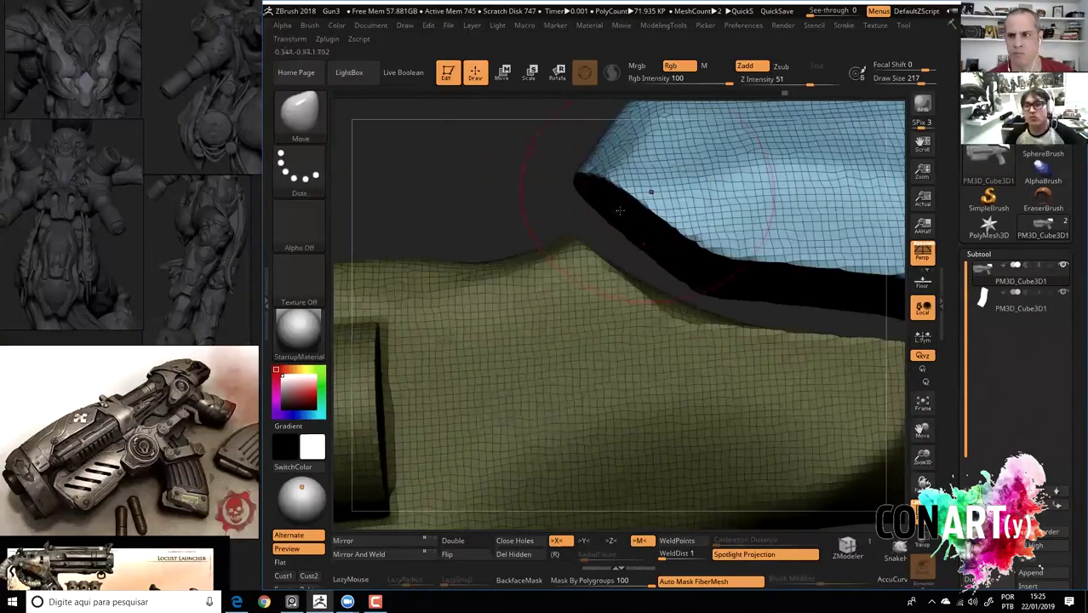
pyautogui.press('space')
pyautogui.moveTo(676, 277); pyautogui.dragTo(660, 279)
pyautogui.moveTo(517, 161); pyautogui.dragTo(699, 265)
pyautogui.moveTo(832, 358); pyautogui.dragTo(792, 329)
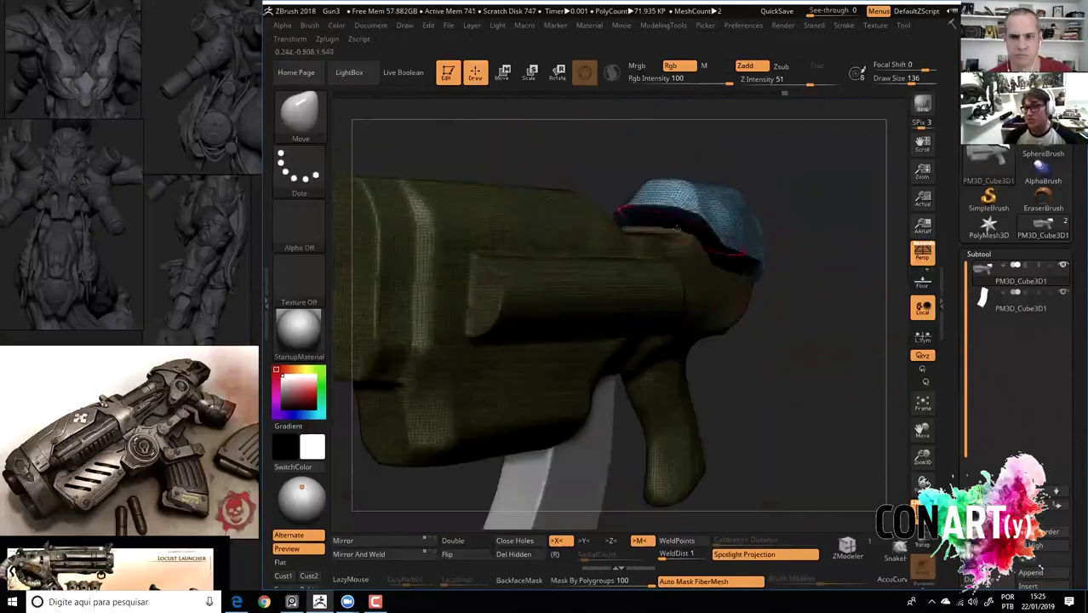
pyautogui.moveTo(716, 286)
pyautogui.mouseDown()
pyautogui.moveTo(624, 160)
pyautogui.moveTo(642, 224)
pyautogui.mouseUp()
pyautogui.moveTo(622, 187); pyautogui.dragTo(640, 235)
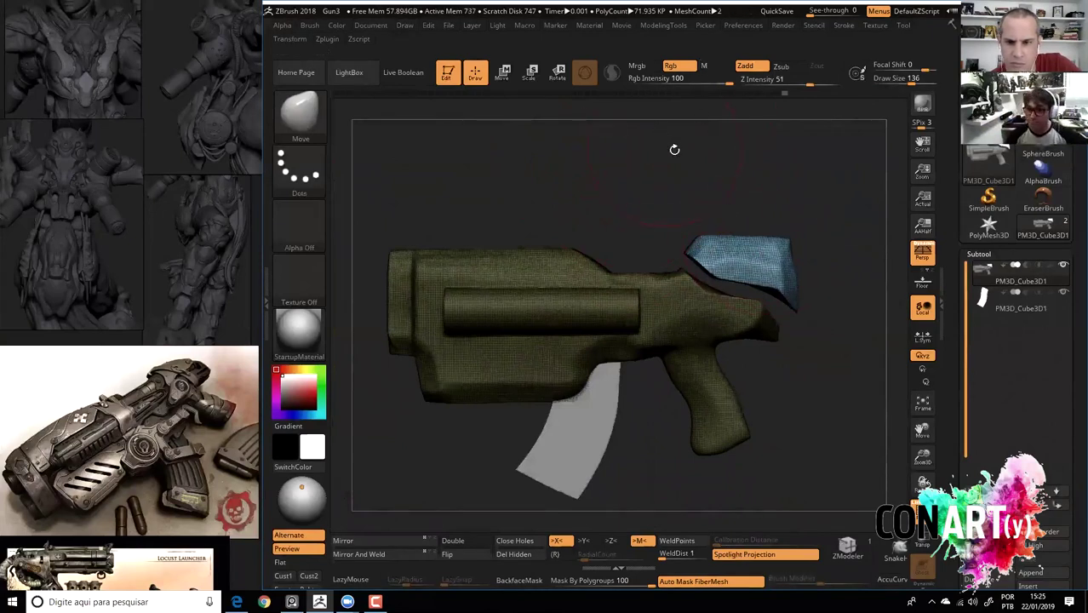
pyautogui.press('ctrl')
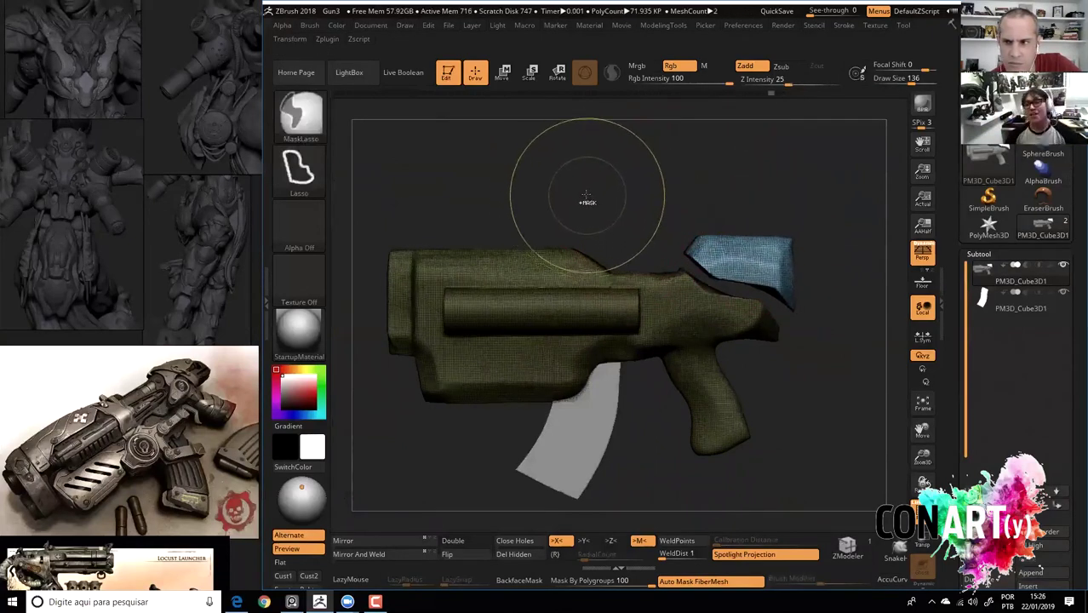
# Clear the gun's mask, cycle piece visibility back to all, and turn off the PolyF wireframe.
pyautogui.keyDown('ctrl'); pyautogui.click(578, 202); pyautogui.keyUp('ctrl')
pyautogui.keyDown('ctrl'); pyautogui.keyDown('shift'); pyautogui.click(581, 196); pyautogui.keyUp('shift'); pyautogui.keyUp('ctrl')
pyautogui.keyDown('ctrl'); pyautogui.keyDown('shift'); pyautogui.click(585, 189); pyautogui.keyUp('shift'); pyautogui.keyUp('ctrl')
pyautogui.keyDown('ctrl'); pyautogui.keyDown('shift'); pyautogui.click(585, 189); pyautogui.keyUp('shift'); pyautogui.keyUp('ctrl')
pyautogui.keyDown('ctrl'); pyautogui.keyDown('shift'); pyautogui.click(583, 185); pyautogui.keyUp('shift'); pyautogui.keyUp('ctrl')
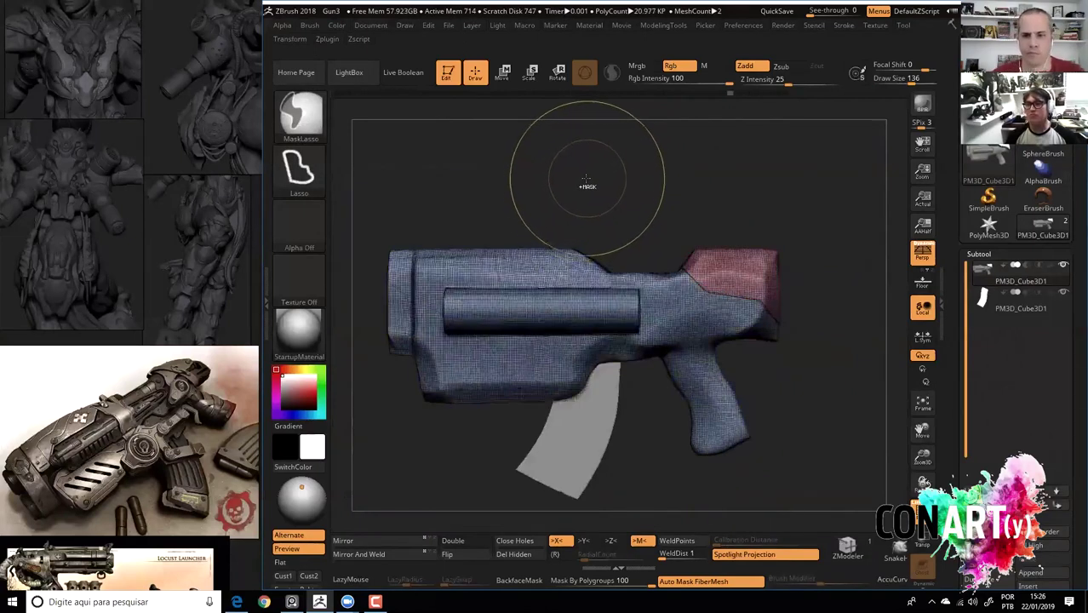
pyautogui.keyDown('ctrl'); pyautogui.click(601, 182); pyautogui.keyUp('ctrl')
pyautogui.moveTo(634, 166)
pyautogui.mouseDown()
pyautogui.moveTo(613, 163)
pyautogui.moveTo(856, 448)
pyautogui.mouseUp()
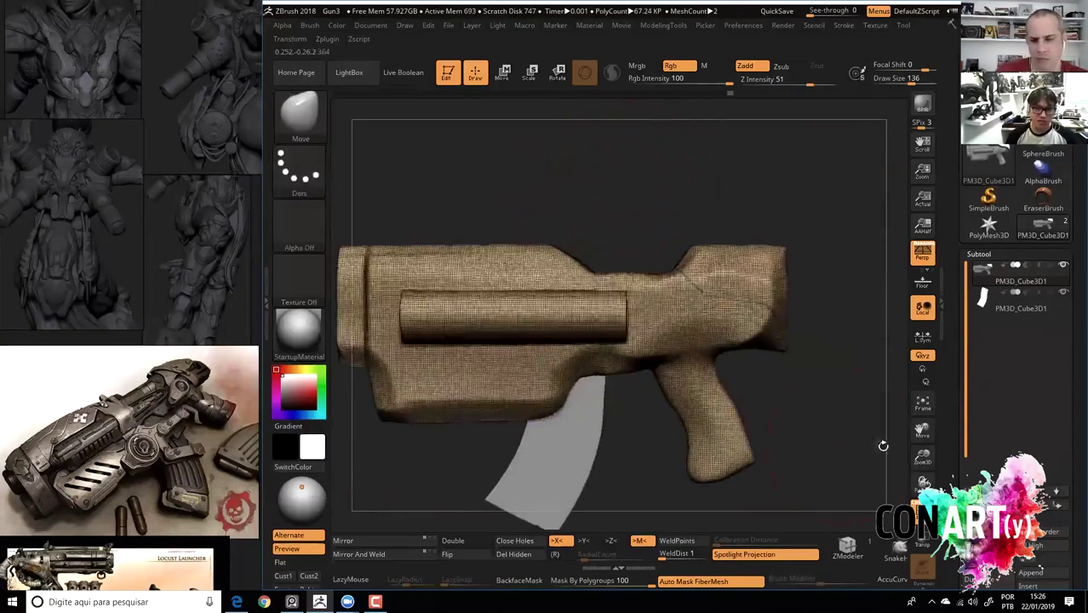
pyautogui.click(922, 558)
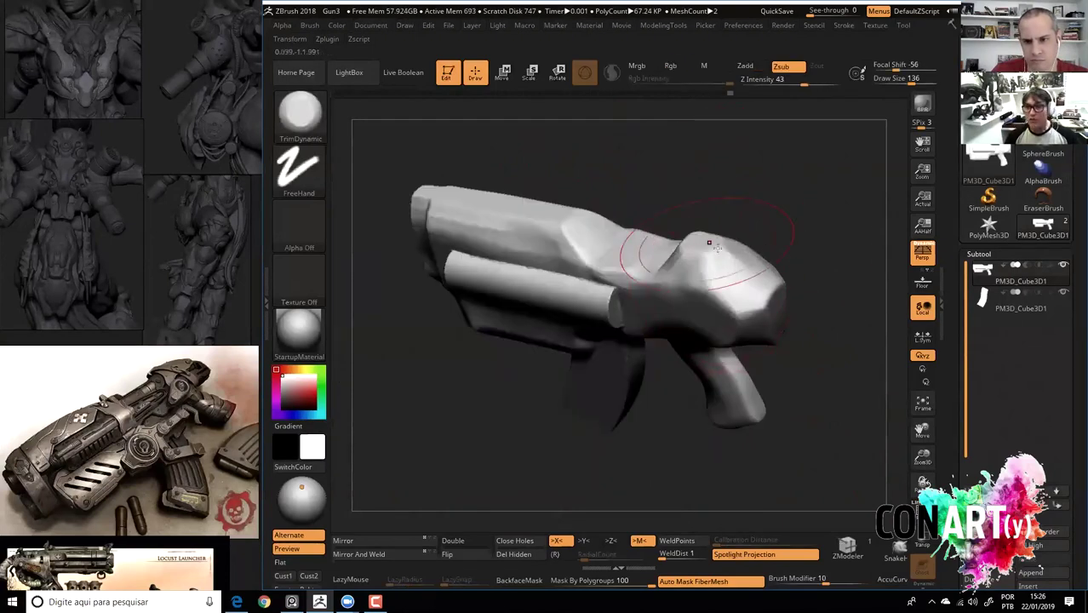
# In side view, use the Move brush to pull the rear block's top bump left toward the barrel.
pyautogui.moveTo(748, 265); pyautogui.dragTo(721, 240, button='right')
pyautogui.press('b')
pyautogui.press('m')
pyautogui.press('v')
pyautogui.moveTo(672, 251); pyautogui.dragTo(644, 244)
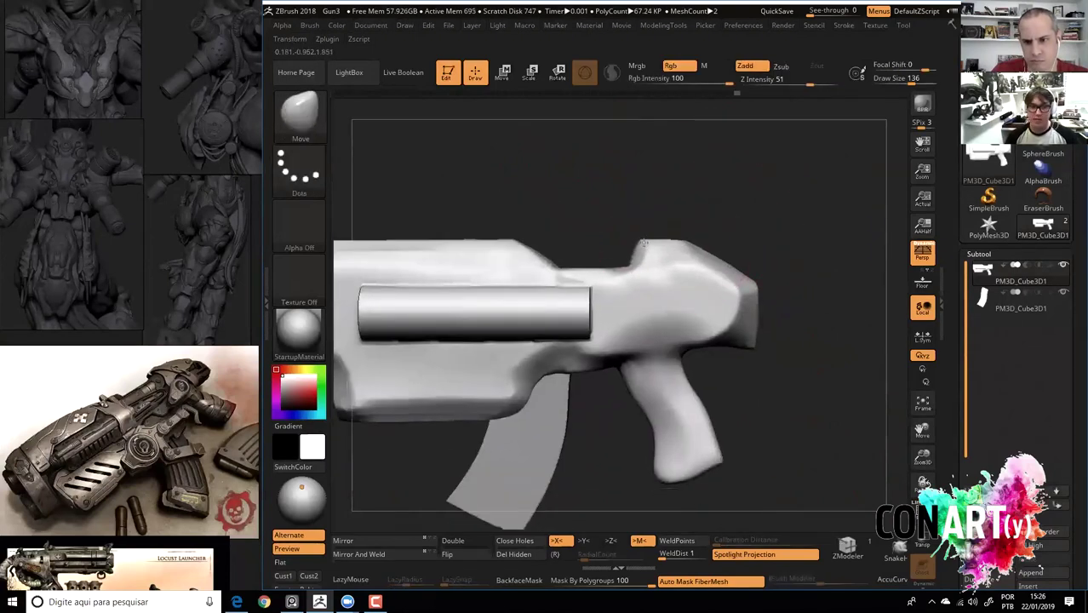
pyautogui.moveTo(710, 276)
pyautogui.keyDown('alt'); pyautogui.mouseDown(button='right')
pyautogui.moveTo(789, 324)
pyautogui.moveTo(673, 291)
pyautogui.mouseUp(button='right'); pyautogui.keyUp('alt')
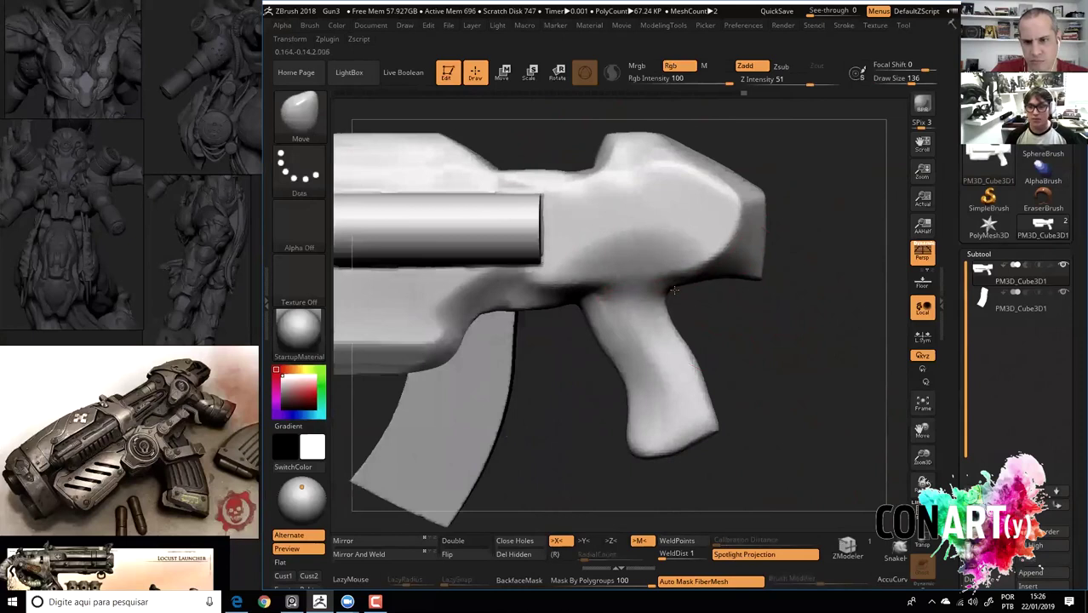
pyautogui.moveTo(720, 335); pyautogui.dragTo(682, 247, button='right')
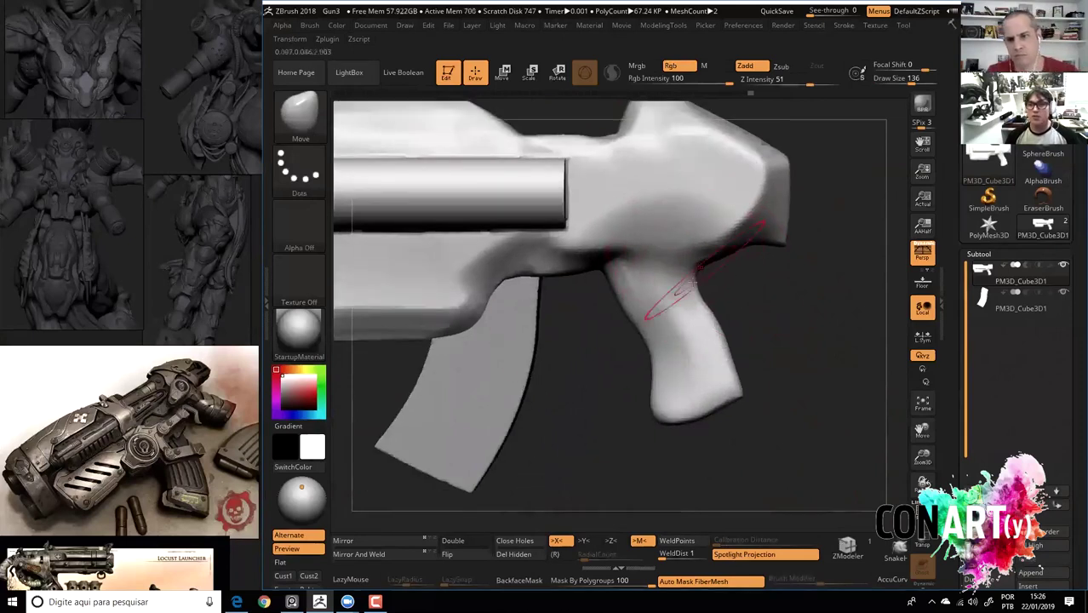
pyautogui.moveTo(656, 304); pyautogui.dragTo(558, 231, button='right')
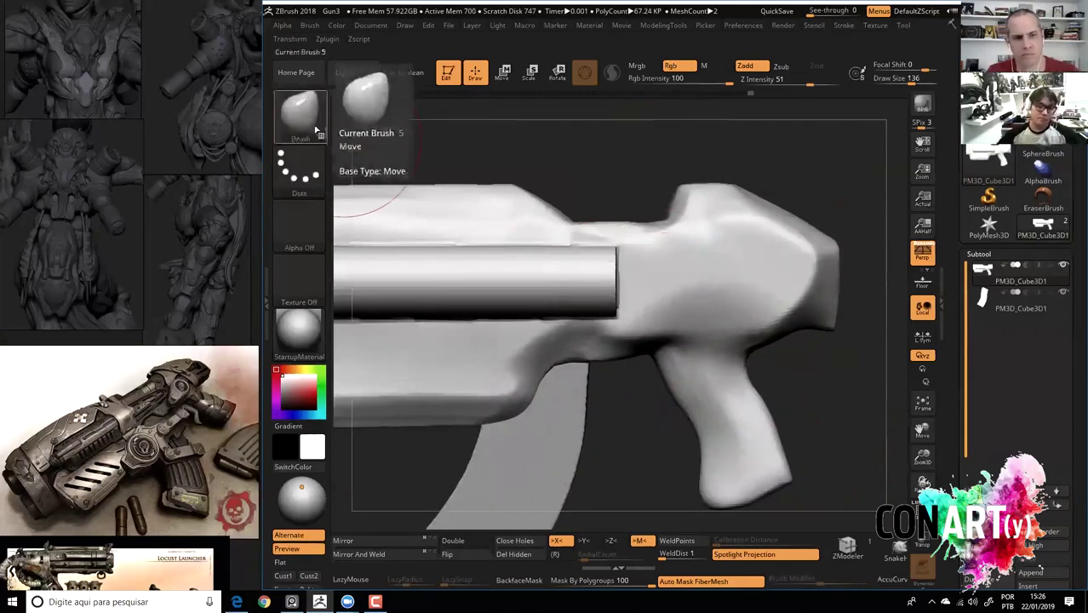
# Reduce the brush draw size to 120 in the spacebar popup.
pyautogui.scroll(-2, 129, 332)
pyautogui.scroll(2, 130, 169)
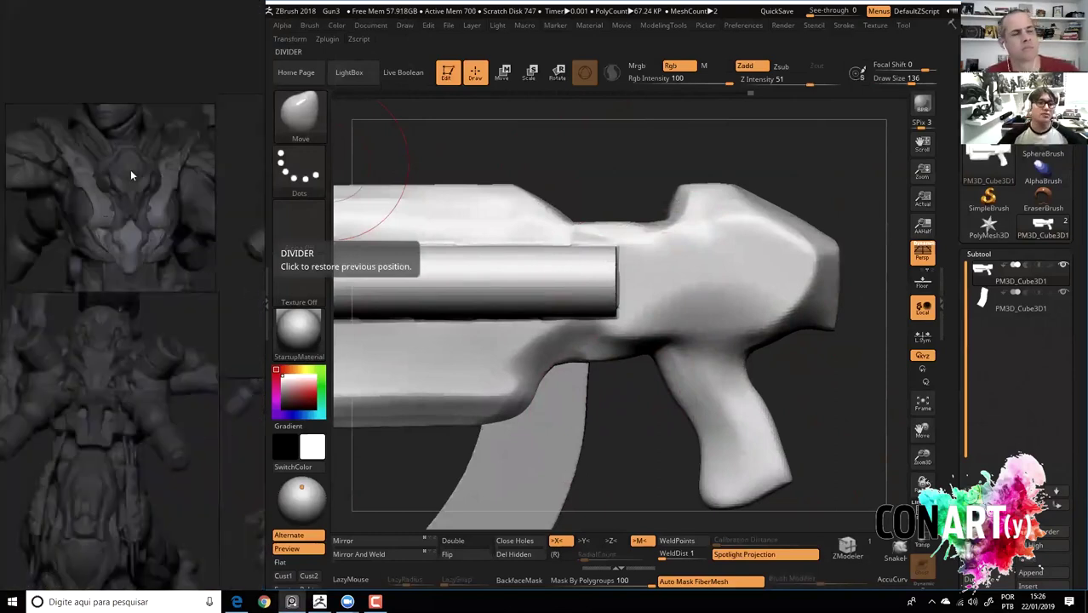
pyautogui.scroll(2, 135, 170)
pyautogui.scroll(2, 140, 274)
pyautogui.scroll(-1, 141, 274)
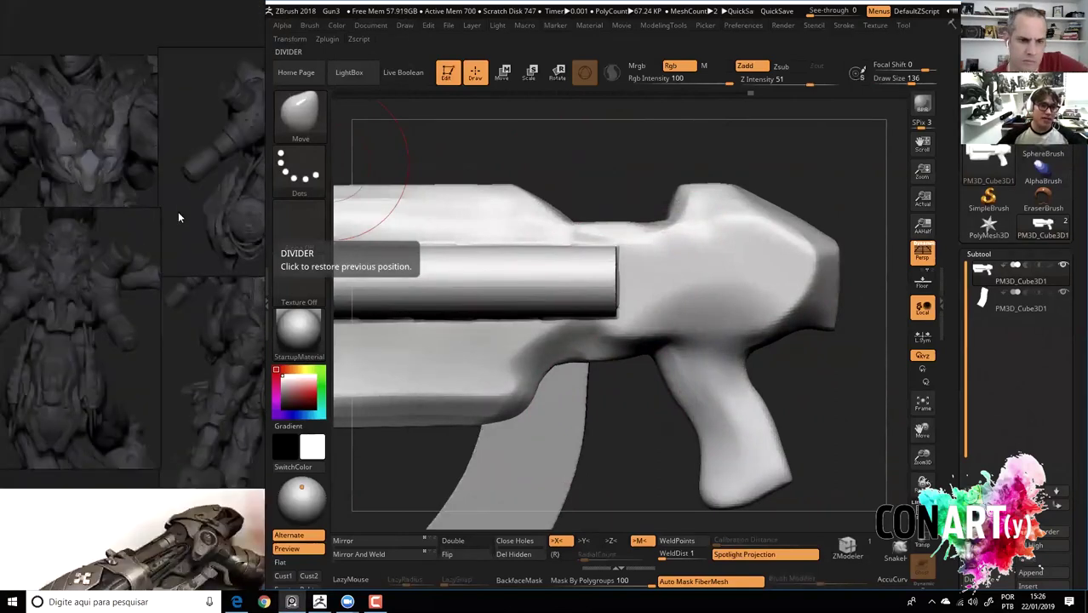
pyautogui.scroll(-1, 178, 211)
pyautogui.scroll(-1, 145, 291)
pyautogui.scroll(-2, 133, 203)
pyautogui.scroll(2, 142, 235)
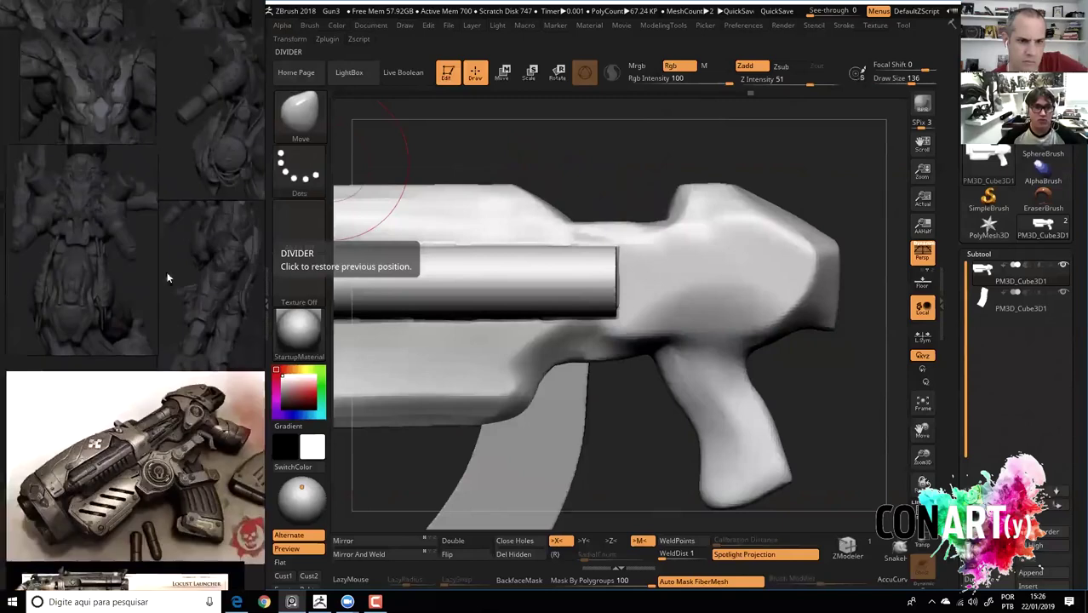
pyautogui.scroll(-1, 168, 275)
pyautogui.scroll(-2, 582, 176)
pyautogui.moveTo(647, 195)
pyautogui.mouseDown()
pyautogui.moveTo(581, 167)
pyautogui.moveTo(595, 187)
pyautogui.mouseUp()
pyautogui.press('space')
# Select the Pinch brush with Z Intensity 20 via B-P-I and open the Brush menu.
pyautogui.moveTo(621, 367); pyautogui.dragTo(764, 280)
pyautogui.press('b')
pyautogui.press('p')
pyautogui.press('i')
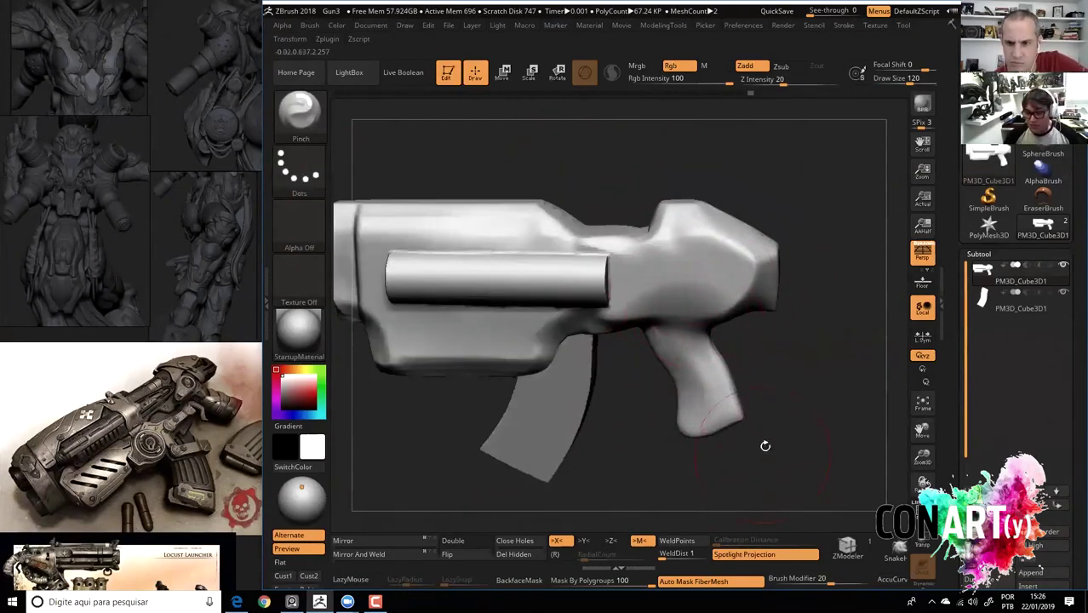
pyautogui.moveTo(793, 390); pyautogui.dragTo(809, 404)
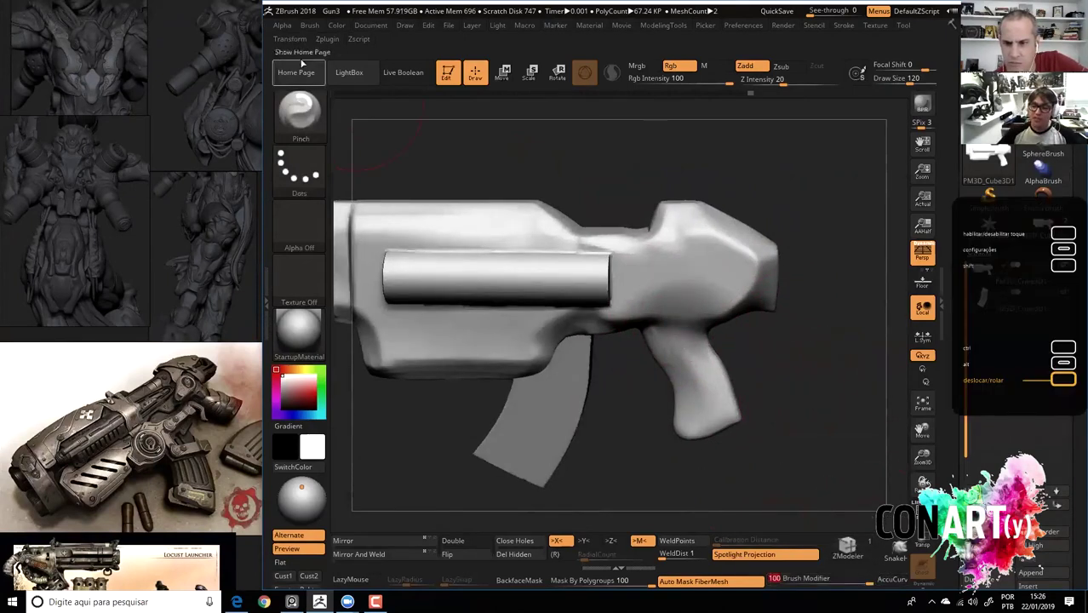
pyautogui.click(309, 24)
# Look through the Samples, Depth and Modifiers subpalettes and turn on AccuCurve for the Pinch brush.
pyautogui.moveTo(310, 421); pyautogui.dragTo(307, 340)
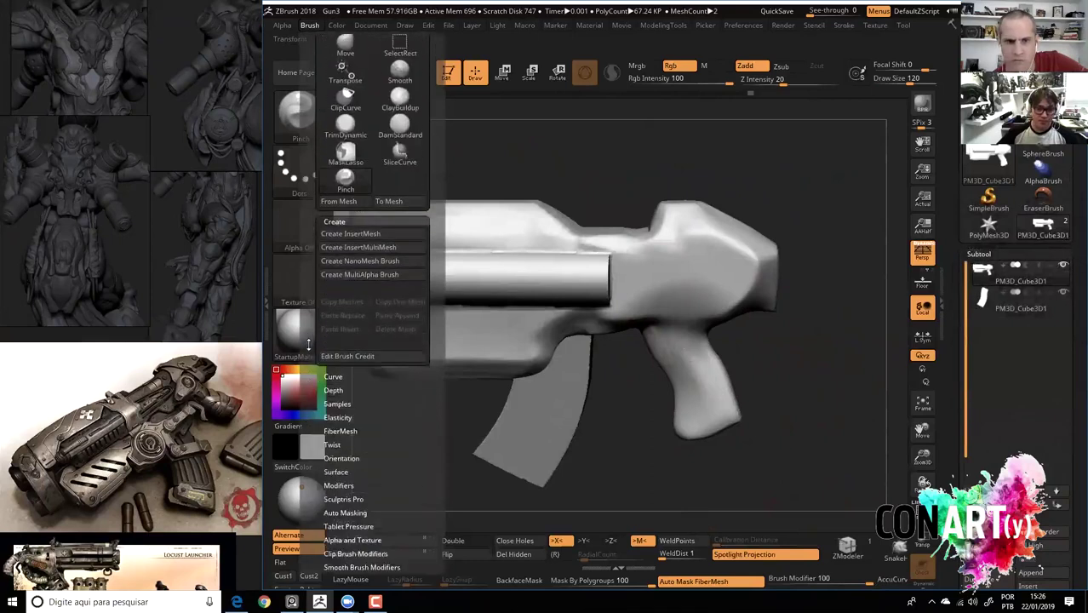
pyautogui.click(334, 403)
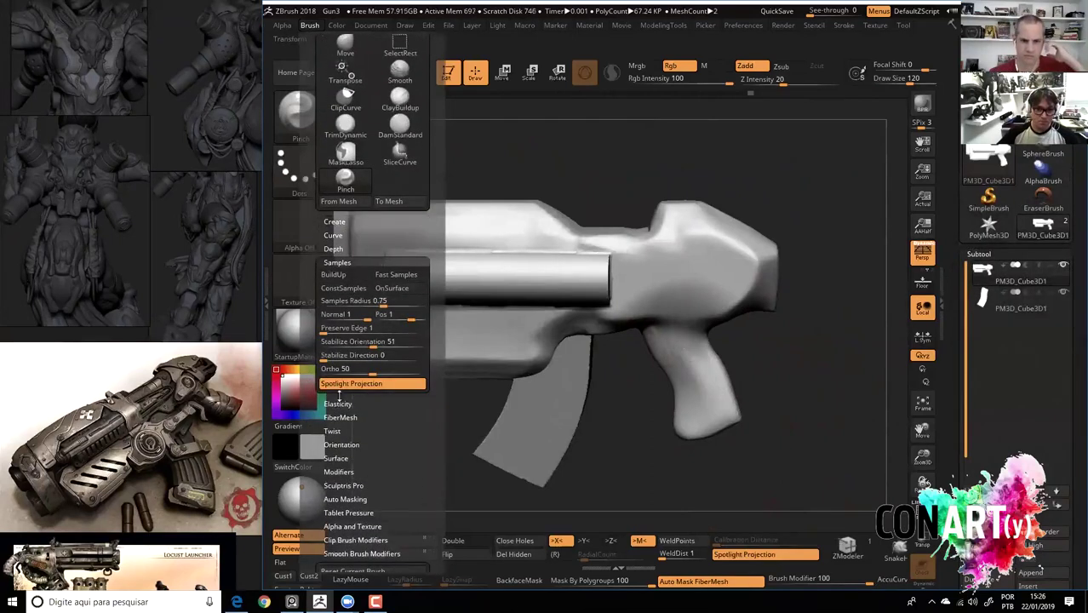
pyautogui.click(332, 262)
pyautogui.click(329, 247)
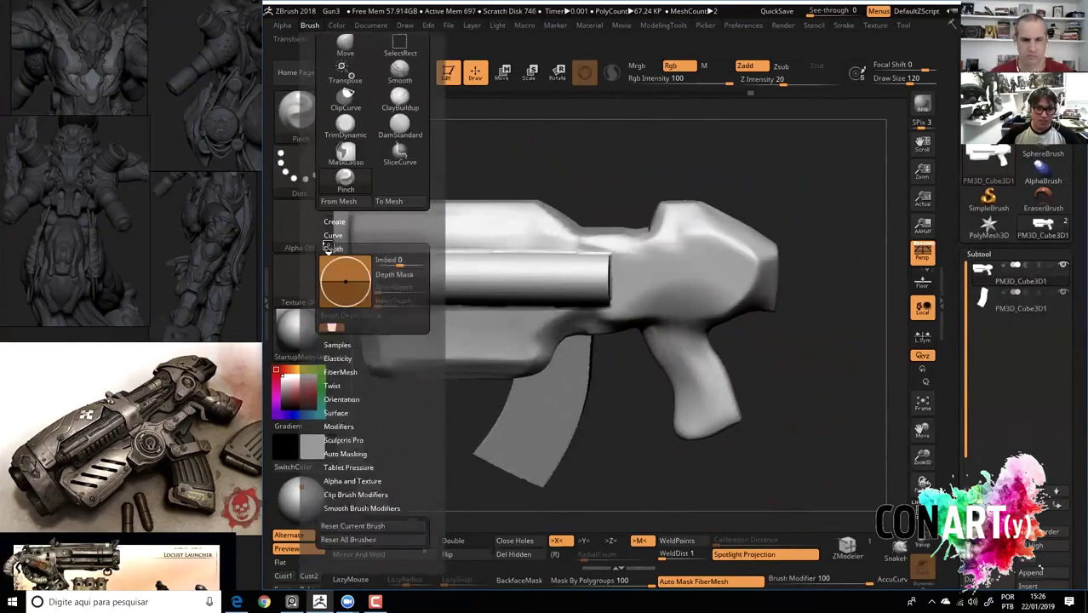
pyautogui.click(328, 248)
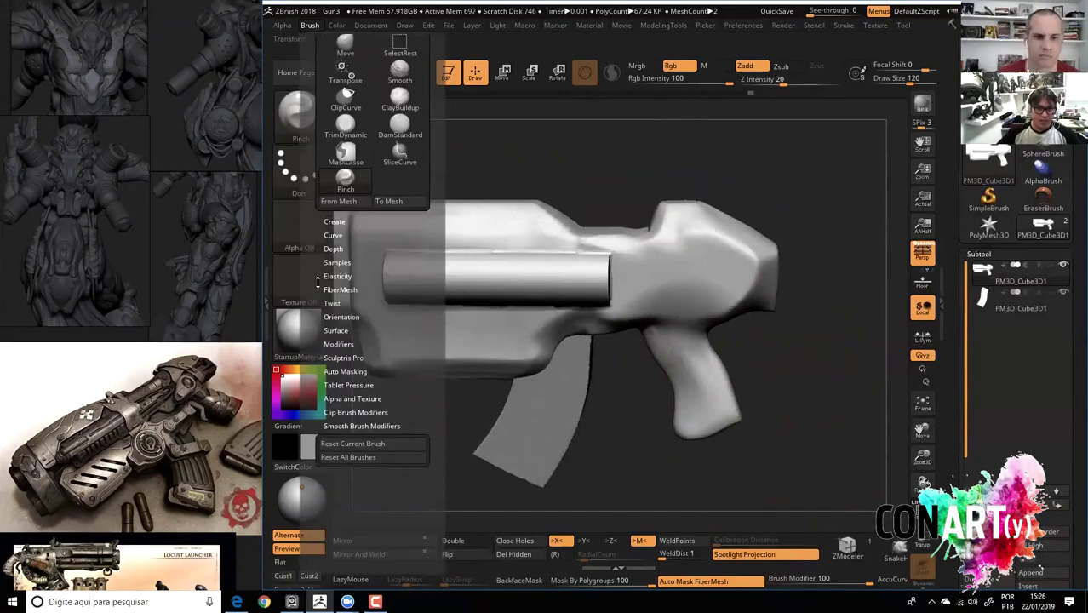
pyautogui.click(338, 344)
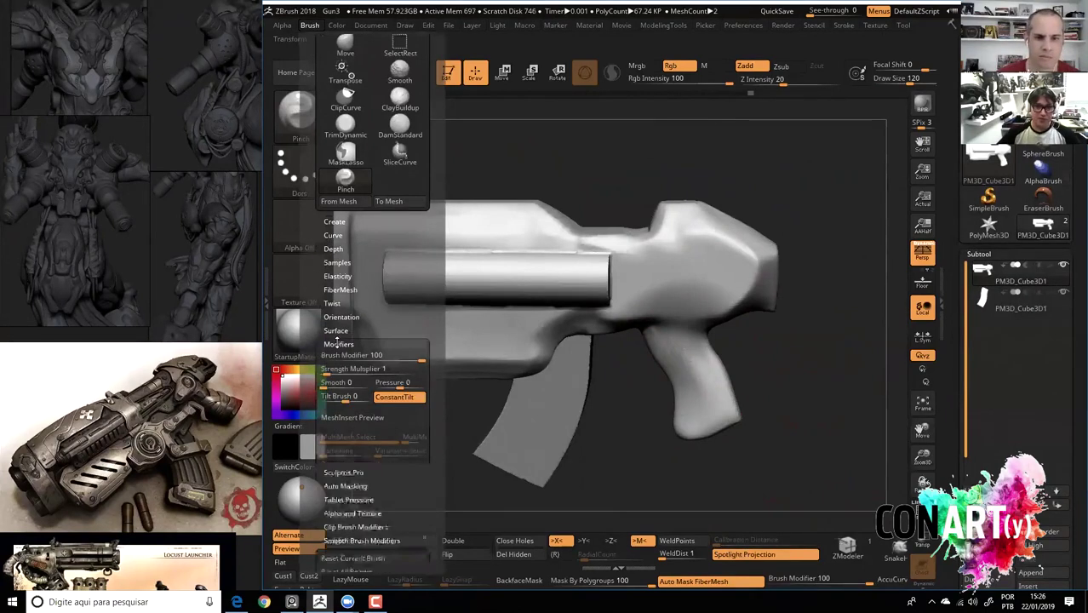
pyautogui.click(889, 581)
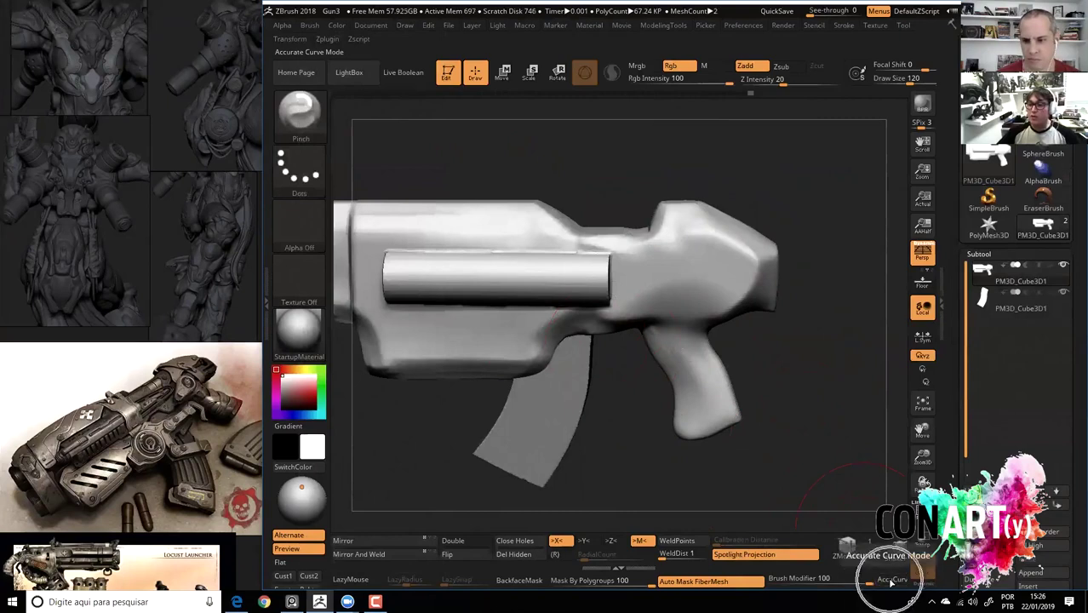
pyautogui.click(891, 581)
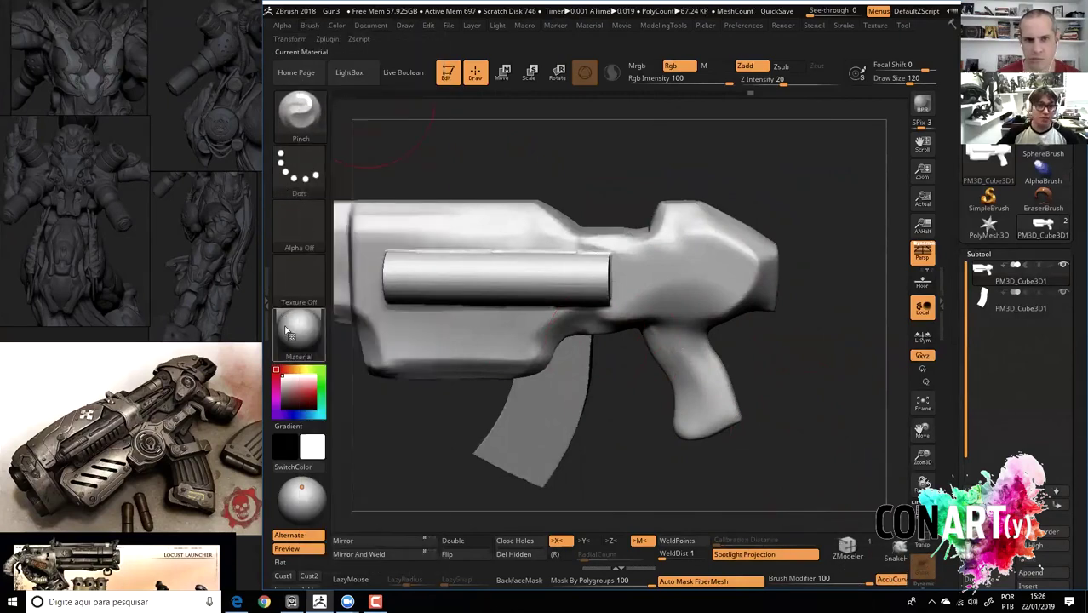
# Check the Depth, Samples and Curve subpalettes again, then return to the Move brush.
pyautogui.click(305, 26)
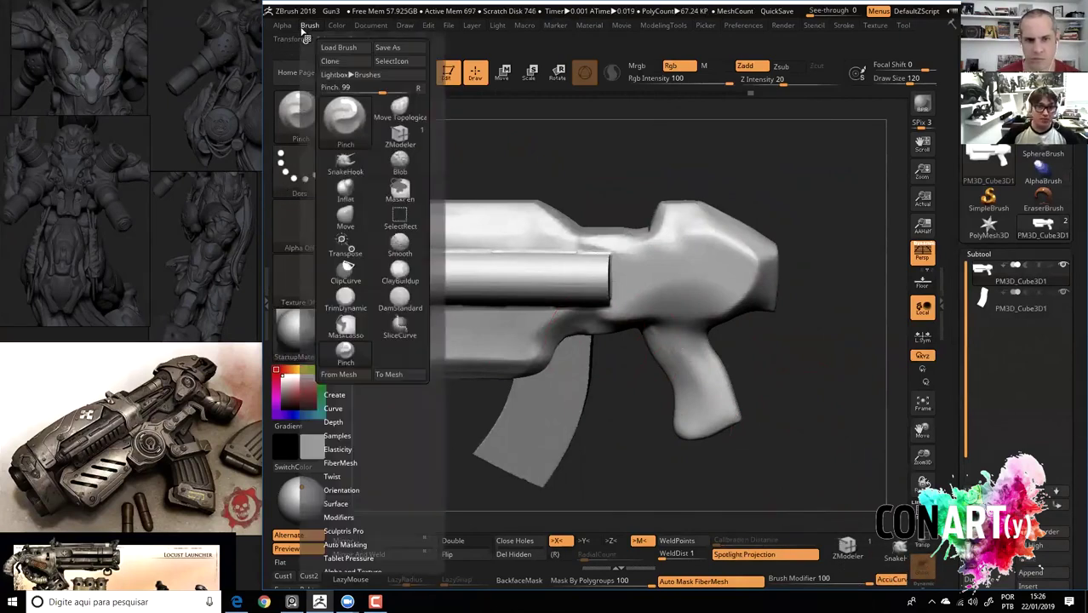
pyautogui.click(332, 423)
pyautogui.click(331, 422)
pyautogui.click(331, 436)
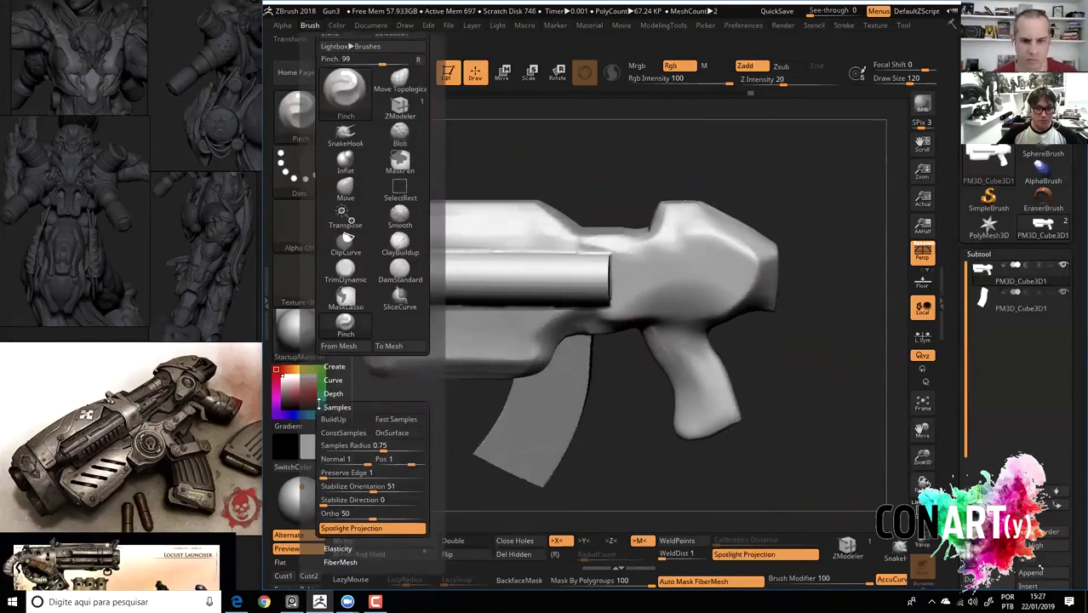
pyautogui.click(332, 393)
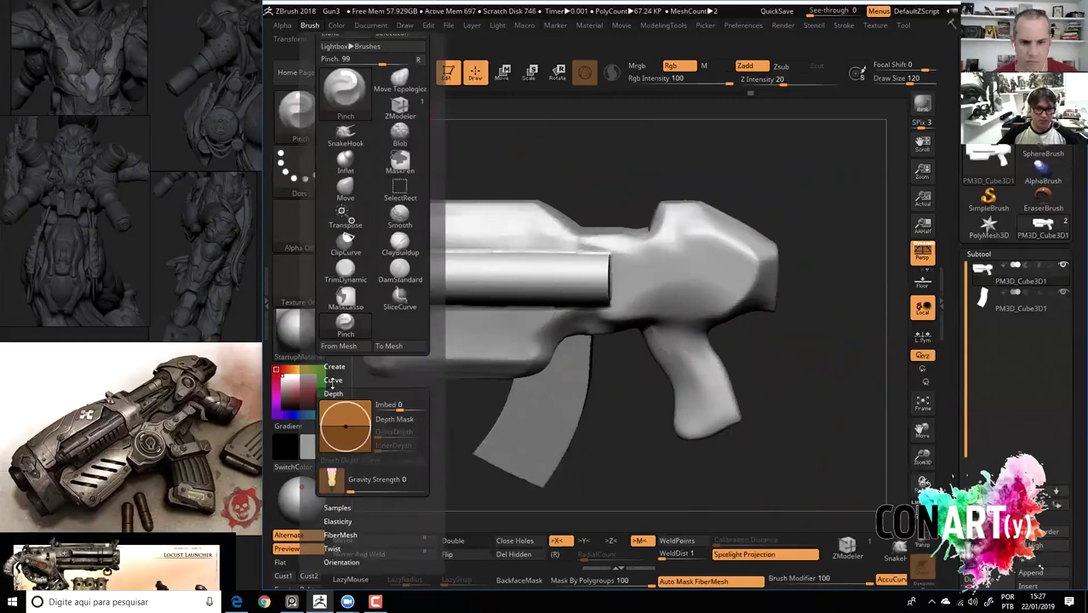
pyautogui.click(333, 380)
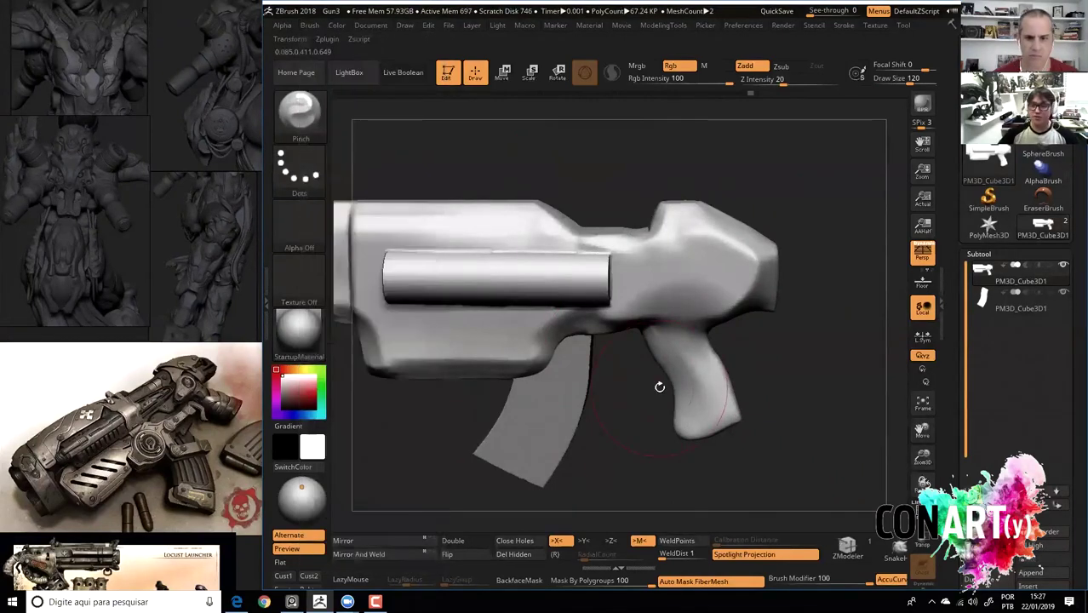
pyautogui.press('b')
pyautogui.press('m')
pyautogui.press('v')
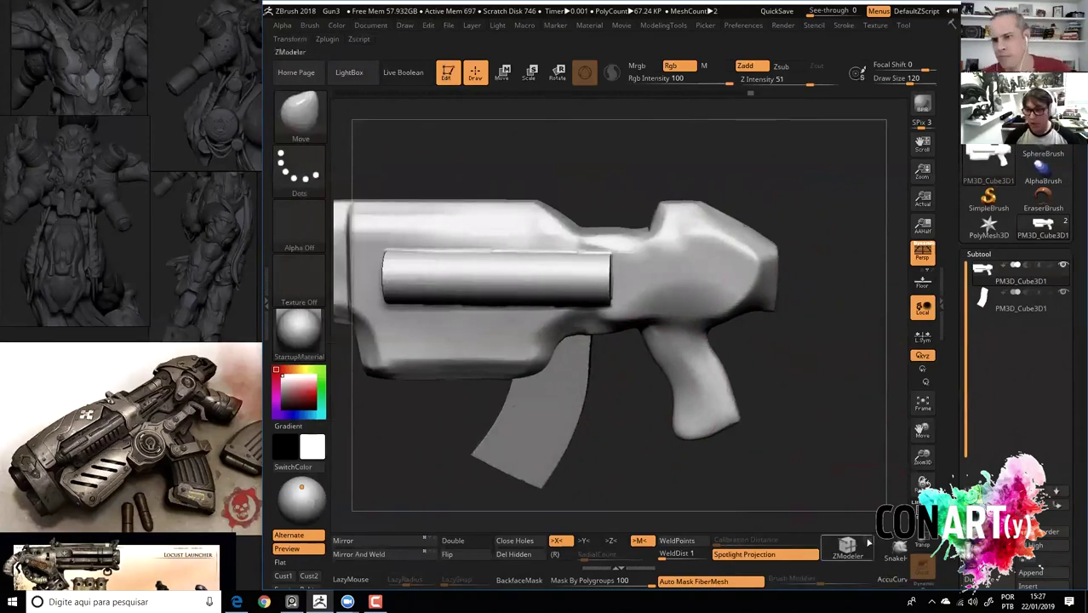
# Enable AccuCurve and test pulling the rear top into a peak, undoing both attempts.
pyautogui.click(883, 582)
pyautogui.moveTo(681, 209); pyautogui.dragTo(734, 155)
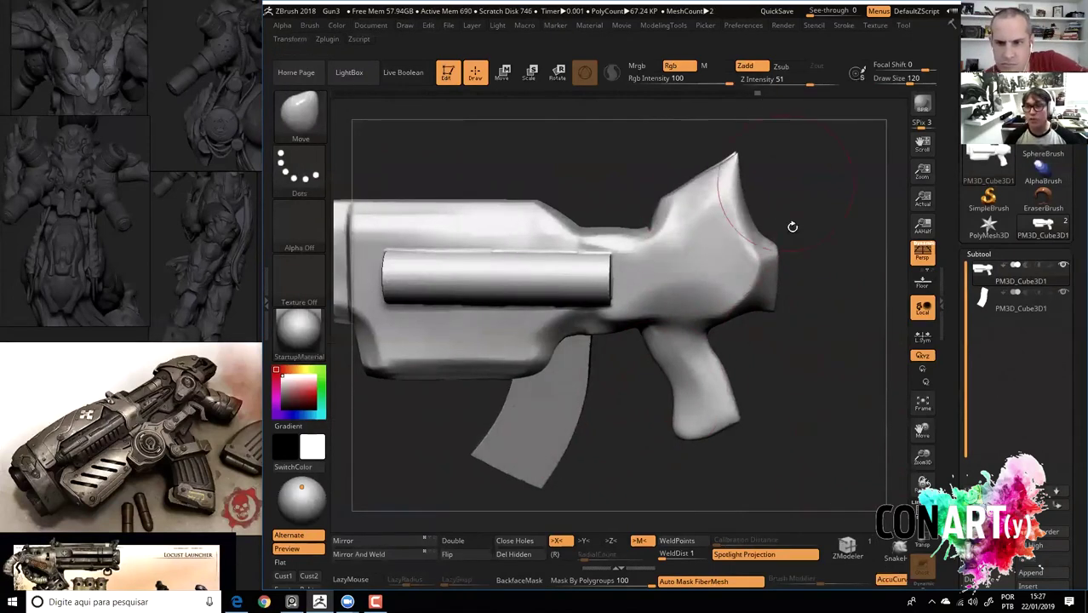
pyautogui.hotkey('ctrl', 'z')
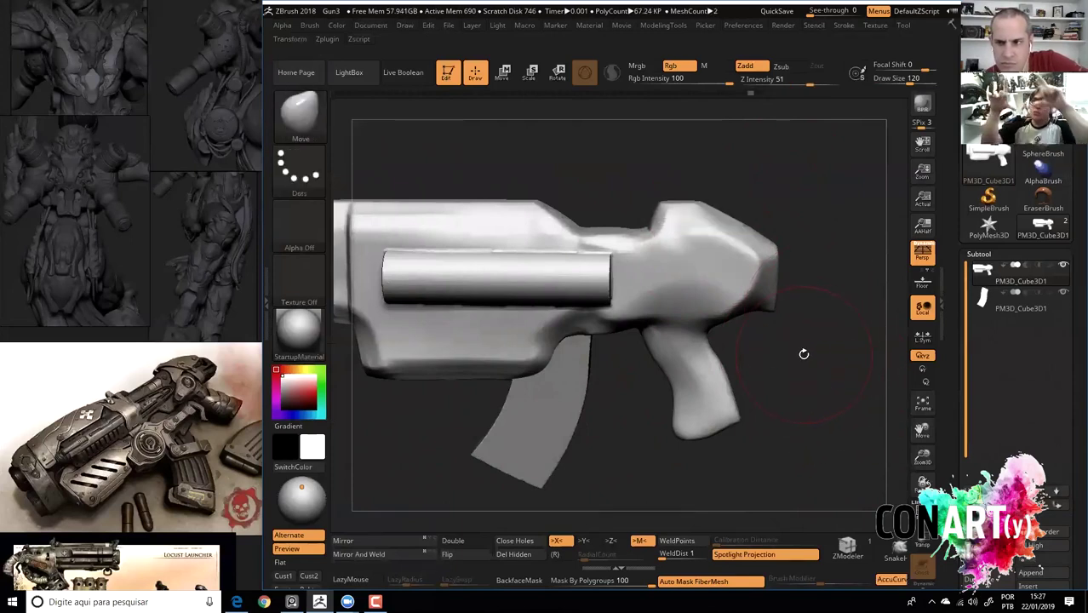
pyautogui.moveTo(745, 215); pyautogui.dragTo(753, 168)
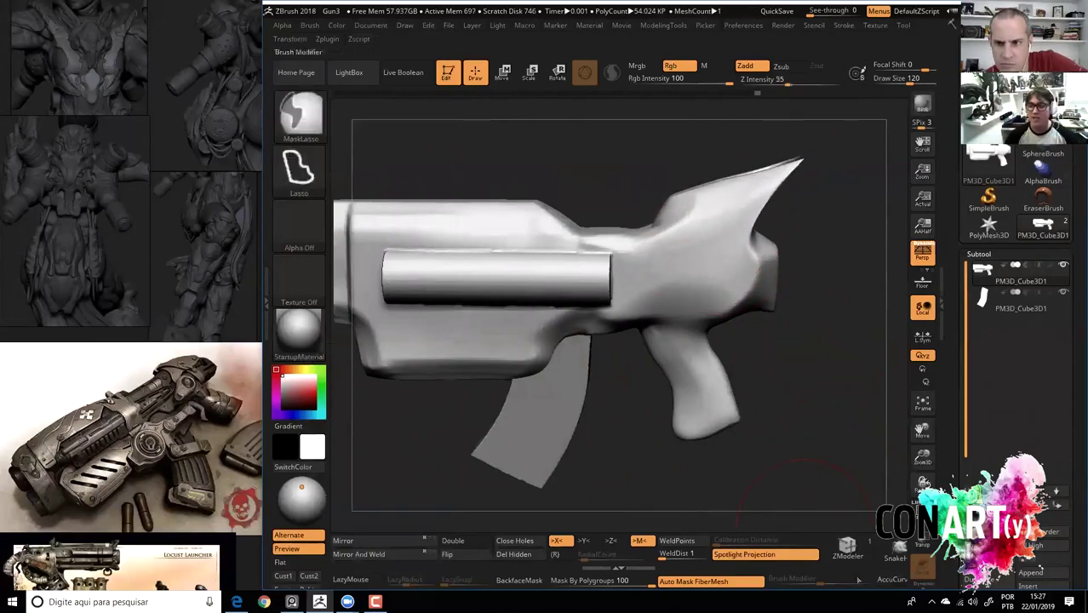
pyautogui.hotkey('ctrl', 'z')
# Switch to the Pinch brush and pinch two creases along the rear block.
pyautogui.hotkey('ctrl', 'shift', 'z')
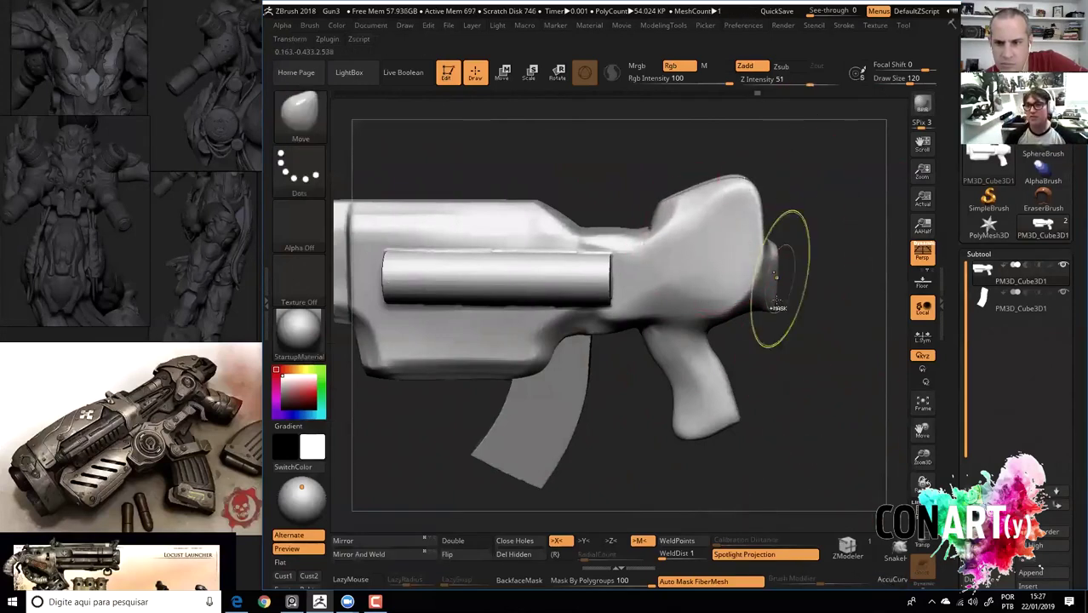
pyautogui.hotkey('ctrl', 'z')
pyautogui.press('b')
pyautogui.press('p')
pyautogui.press('i')
pyautogui.moveTo(683, 215); pyautogui.dragTo(732, 289)
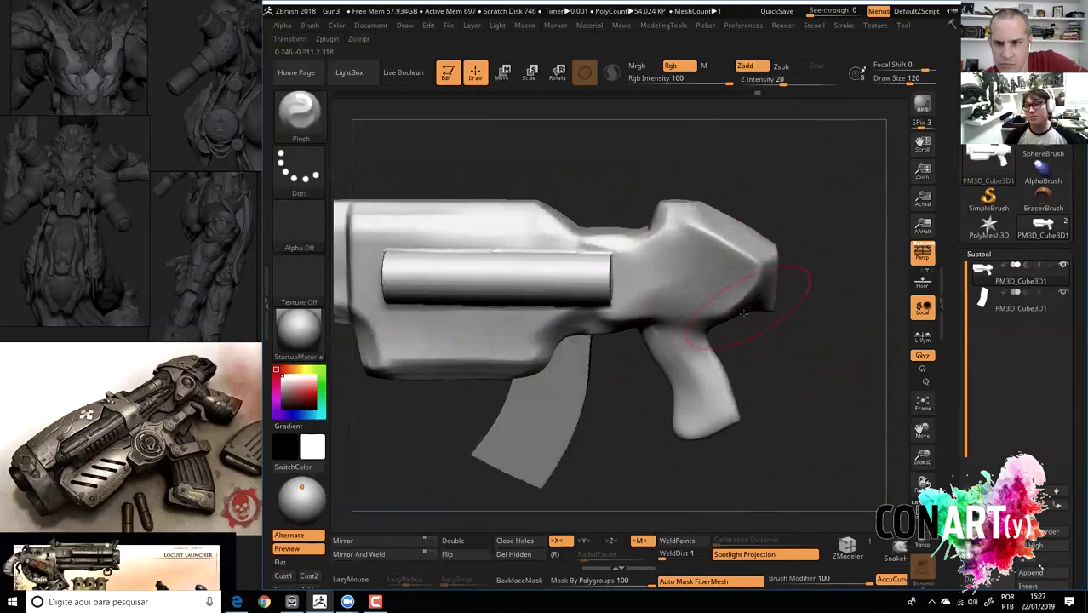
pyautogui.moveTo(667, 242); pyautogui.dragTo(707, 280)
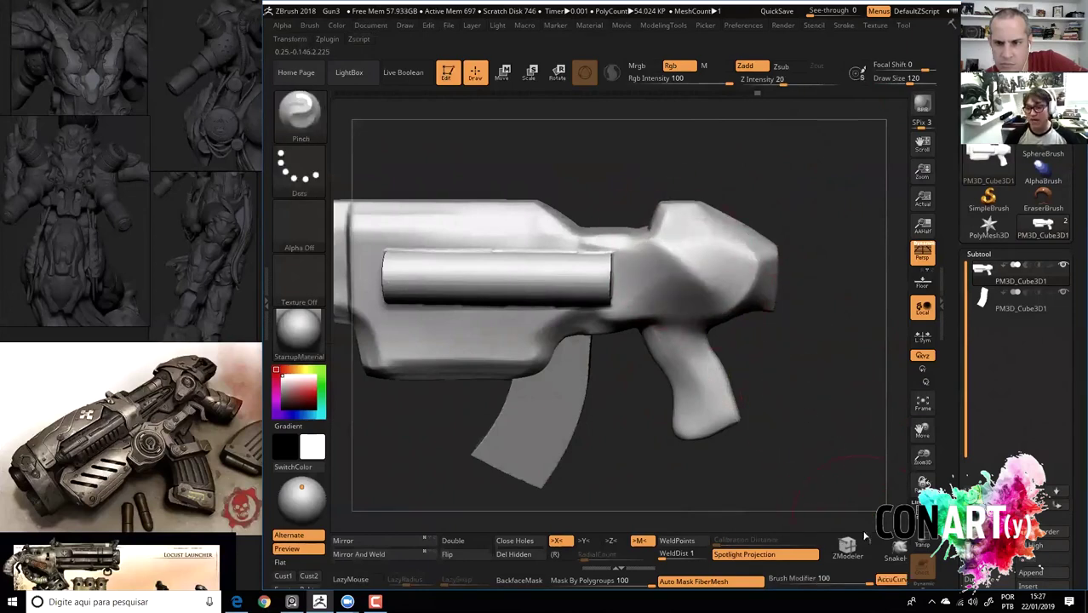
# Zoom in on the rear block, briefly showing the wireframe to inspect it.
pyautogui.keyDown('alt'); pyautogui.moveTo(804, 382); pyautogui.dragTo(818, 358); pyautogui.keyUp('alt')
pyautogui.hotkey('shift', 'f')
pyautogui.moveTo(665, 232); pyautogui.dragTo(715, 306)
pyautogui.hotkey('shift', 'f')
pyautogui.moveTo(838, 401); pyautogui.dragTo(809, 256)
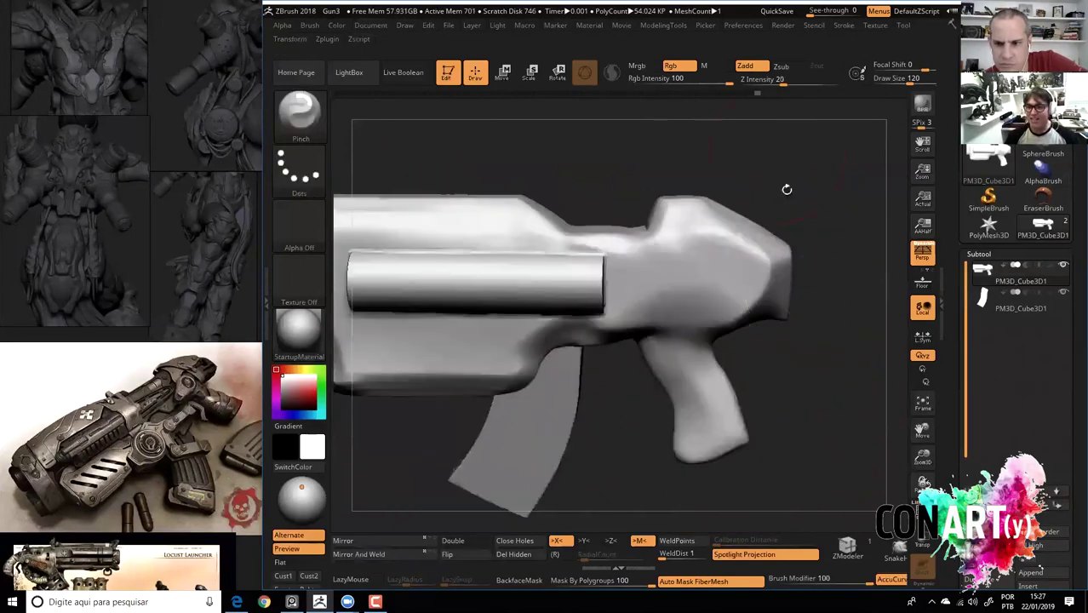
# Set draw size 56 and intensity 43, then pinch a notch into the rear block's top edge.
pyautogui.moveTo(802, 83); pyautogui.dragTo(803, 82)
pyautogui.press('space')
pyautogui.moveTo(754, 209); pyautogui.dragTo(737, 211)
pyautogui.moveTo(642, 247)
pyautogui.mouseDown()
pyautogui.moveTo(656, 243)
pyautogui.moveTo(695, 287)
pyautogui.moveTo(749, 293)
pyautogui.mouseUp()
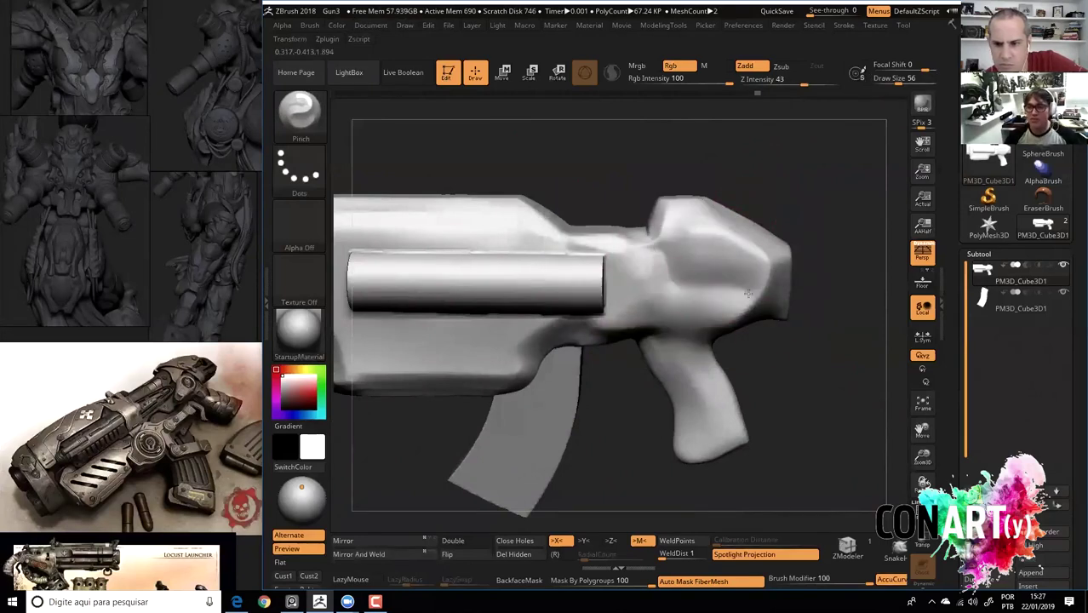
pyautogui.moveTo(783, 347); pyautogui.dragTo(648, 230)
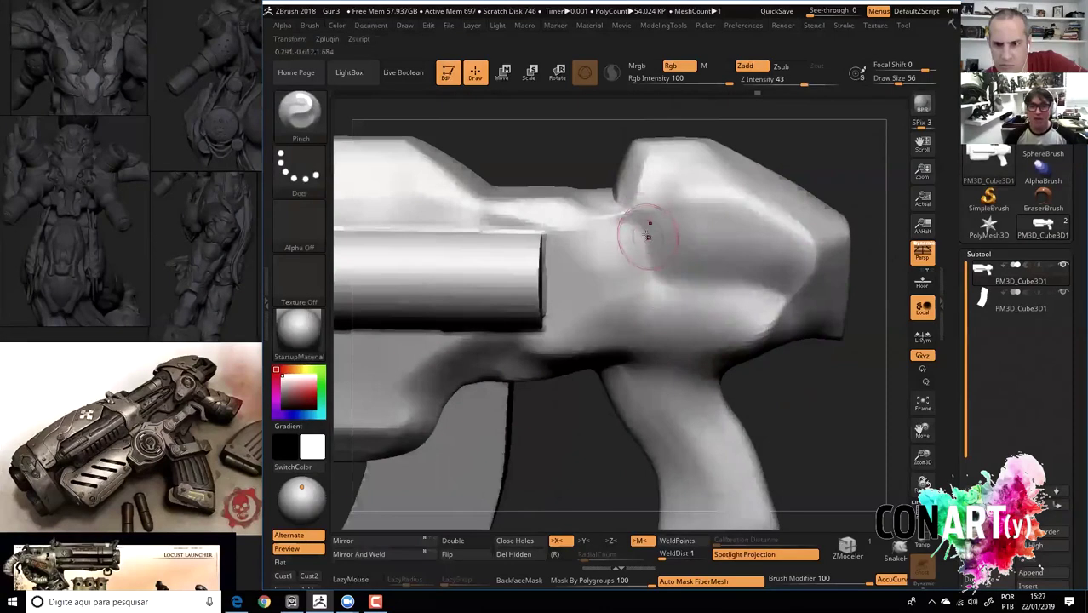
# Pinch two creases across the rear block and deepen the upper notch crease.
pyautogui.moveTo(630, 189)
pyautogui.mouseDown()
pyautogui.moveTo(644, 184)
pyautogui.moveTo(651, 230)
pyautogui.moveTo(682, 272)
pyautogui.moveTo(767, 278)
pyautogui.moveTo(630, 189)
pyautogui.mouseUp()
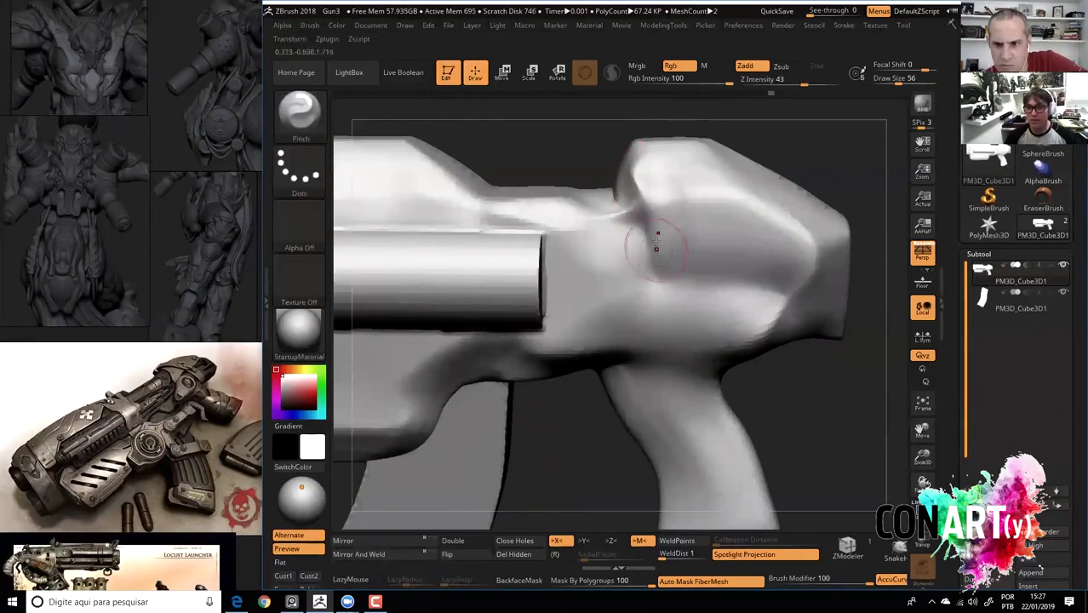
pyautogui.moveTo(655, 255)
pyautogui.mouseDown()
pyautogui.moveTo(771, 285)
pyautogui.moveTo(780, 317)
pyautogui.moveTo(647, 183)
pyautogui.mouseUp()
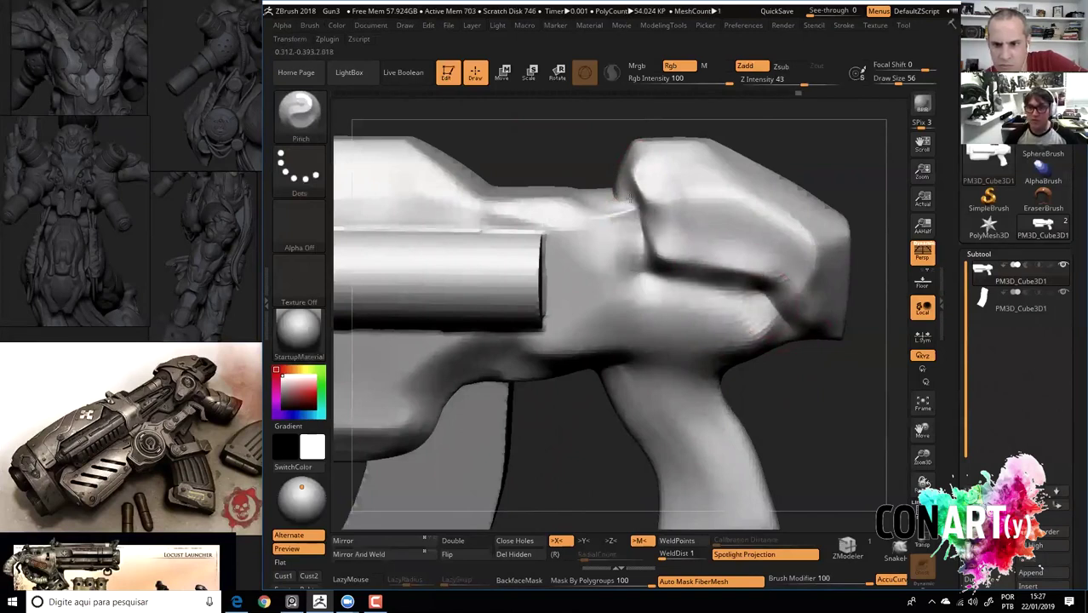
pyautogui.moveTo(811, 407); pyautogui.dragTo(704, 304)
pyautogui.moveTo(661, 183); pyautogui.dragTo(657, 255)
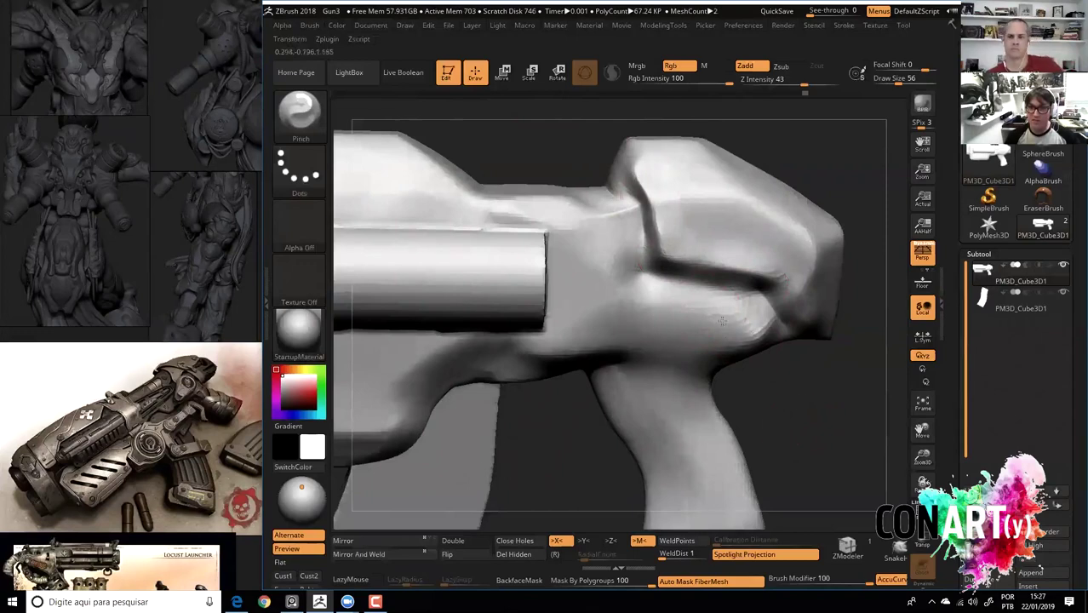
pyautogui.moveTo(818, 454); pyautogui.dragTo(770, 290)
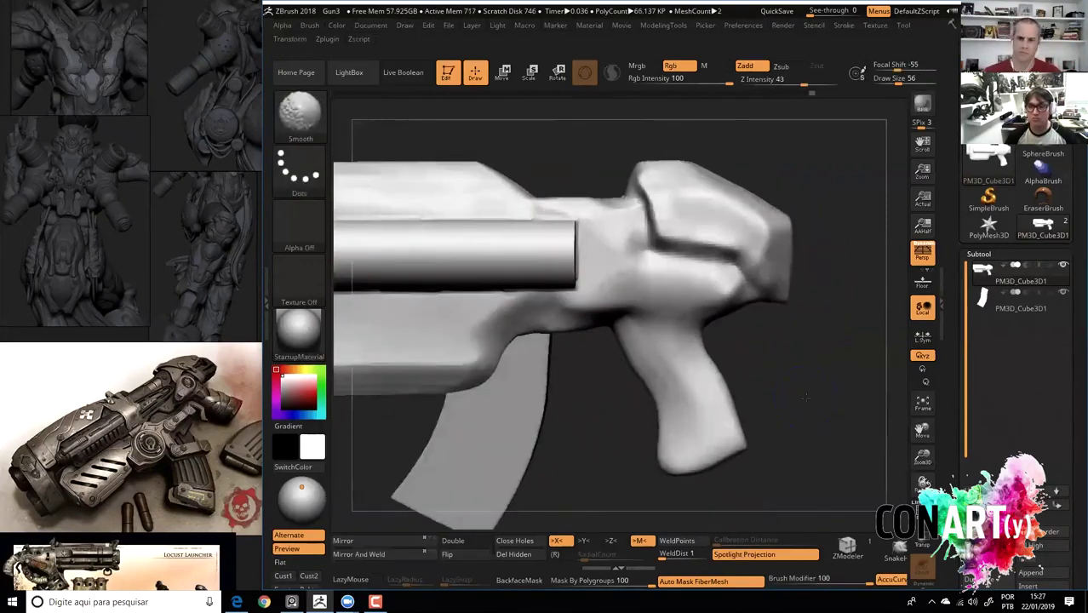
# Show the wireframe and zoom in to inspect the gun's mesh density.
pyautogui.hotkey('shift', 'f')
pyautogui.keyDown('alt'); pyautogui.moveTo(816, 372); pyautogui.dragTo(826, 446); pyautogui.keyUp('alt')
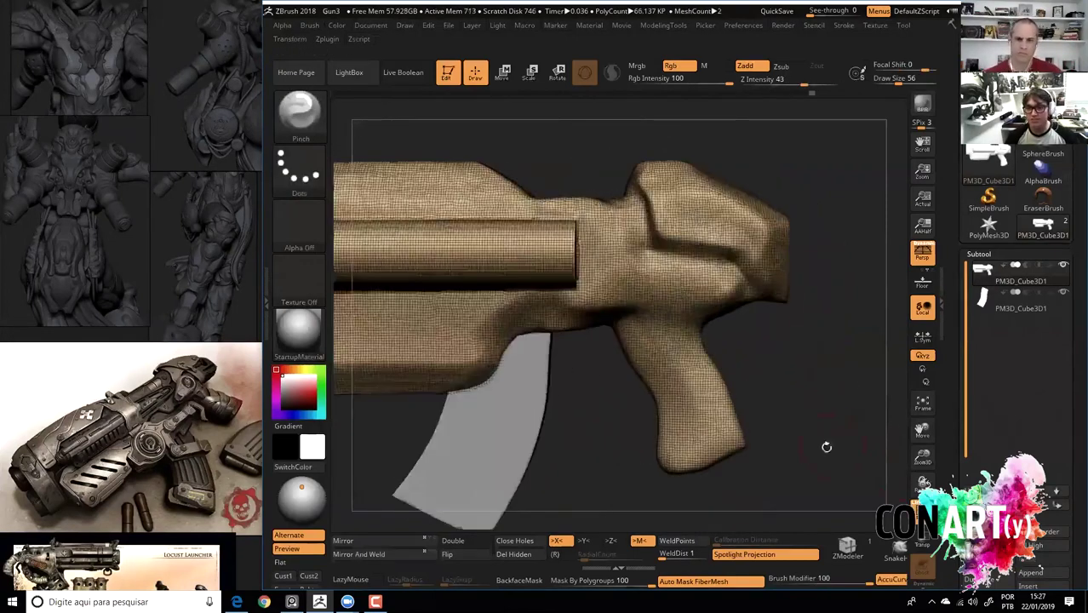
pyautogui.press('space')
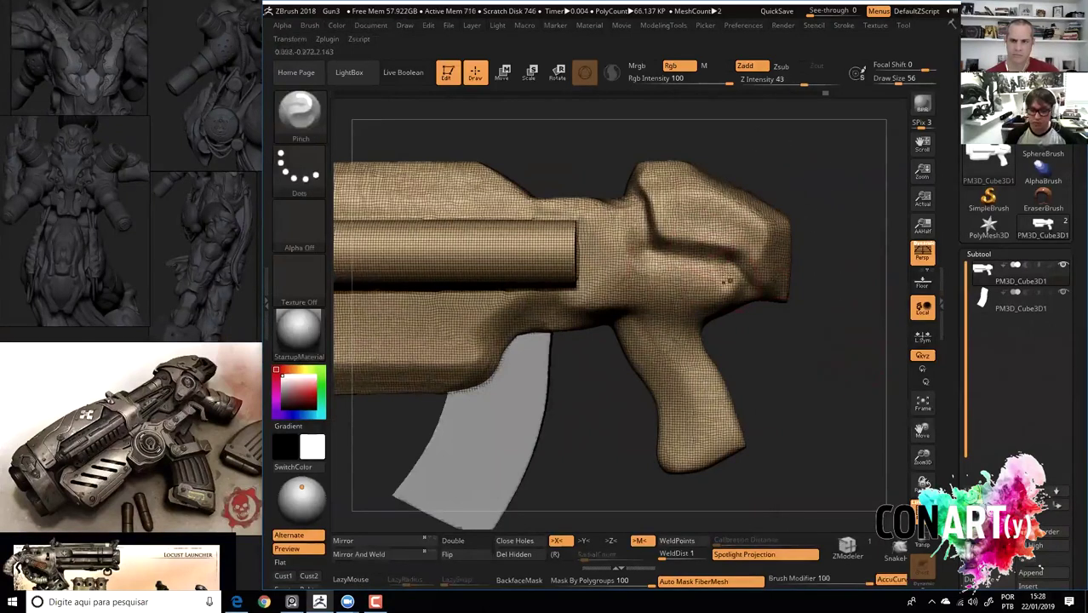
pyautogui.press('space')
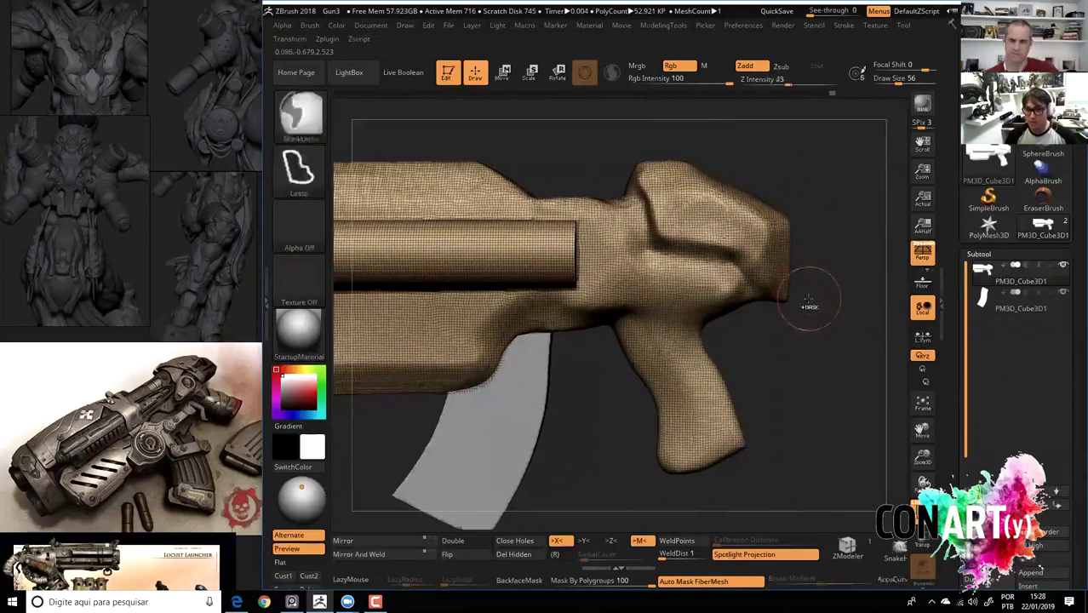
pyautogui.press('space')
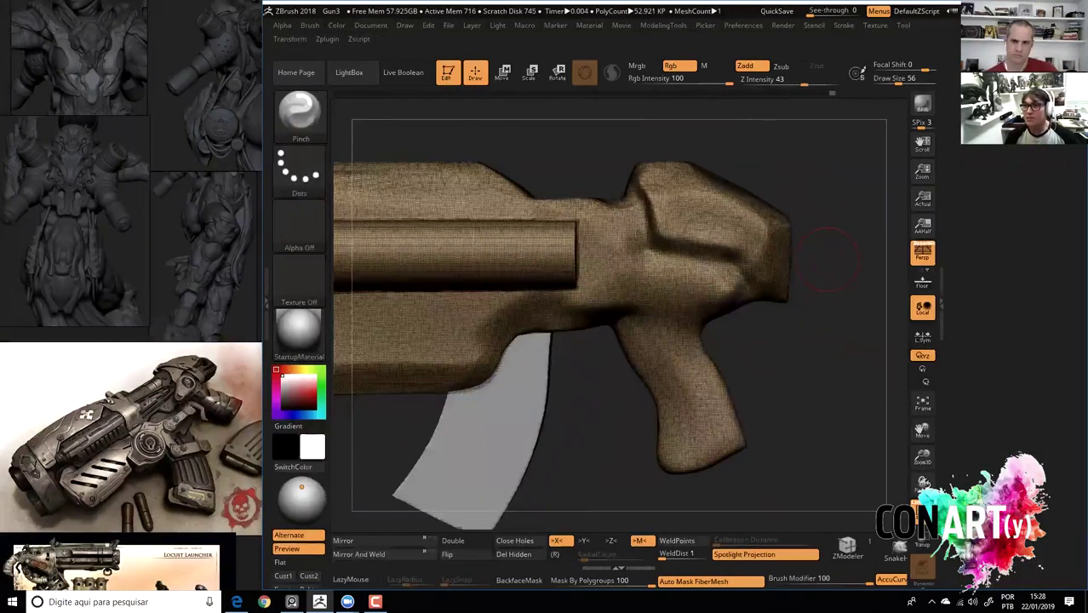
# Dock the Tool palette at the side, close the side tray, and hide the wireframe.
pyautogui.click(906, 26)
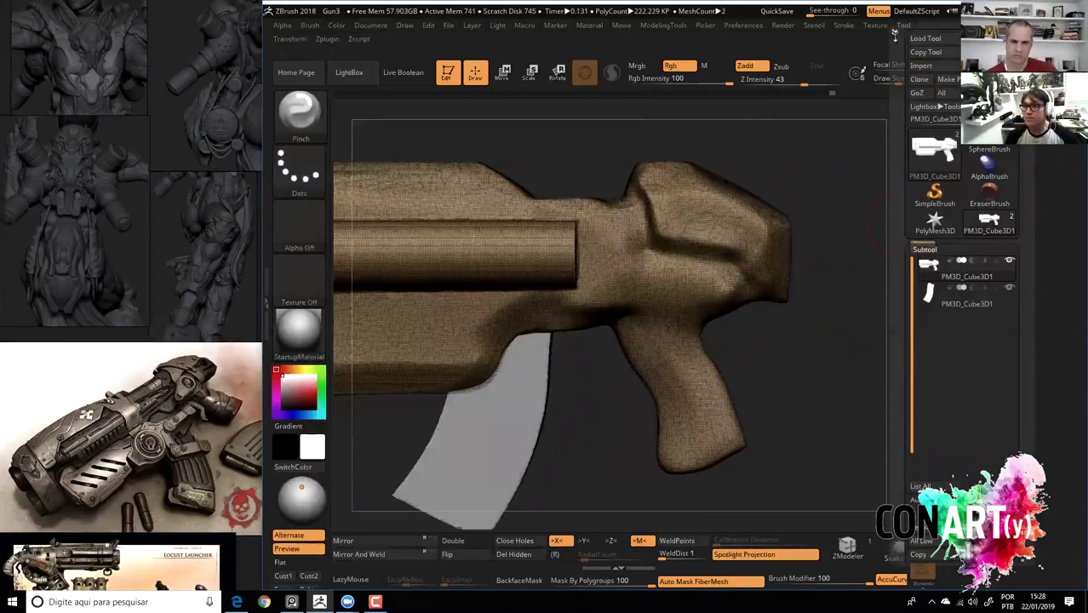
pyautogui.click(902, 33)
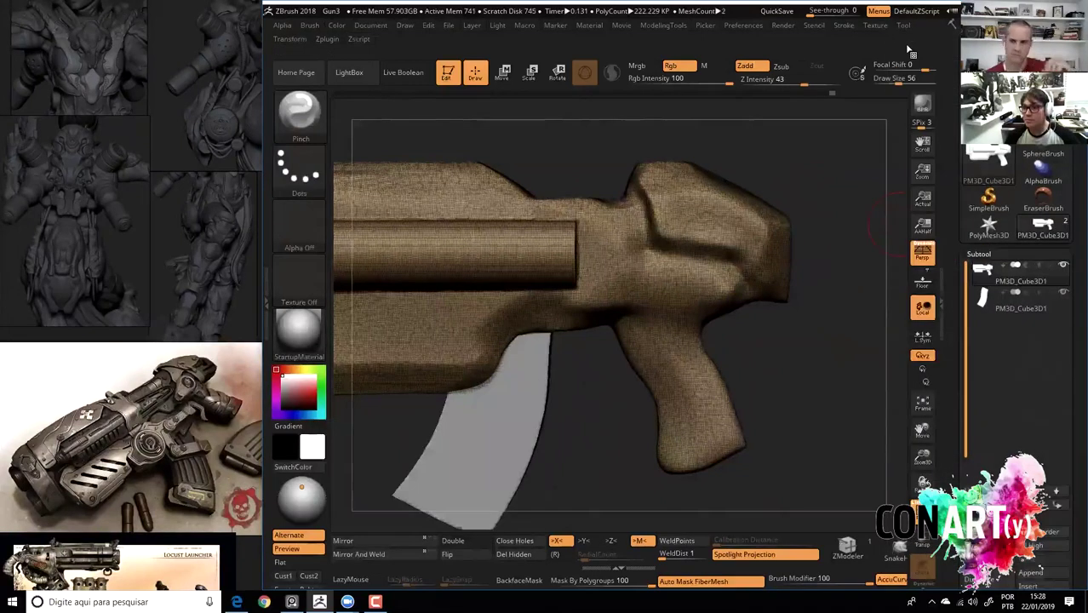
pyautogui.click(962, 327)
pyautogui.click(1066, 500)
pyautogui.click(1065, 500)
pyautogui.keyDown('alt'); pyautogui.moveTo(918, 355); pyautogui.dragTo(918, 281); pyautogui.keyUp('alt')
pyautogui.click(1065, 500)
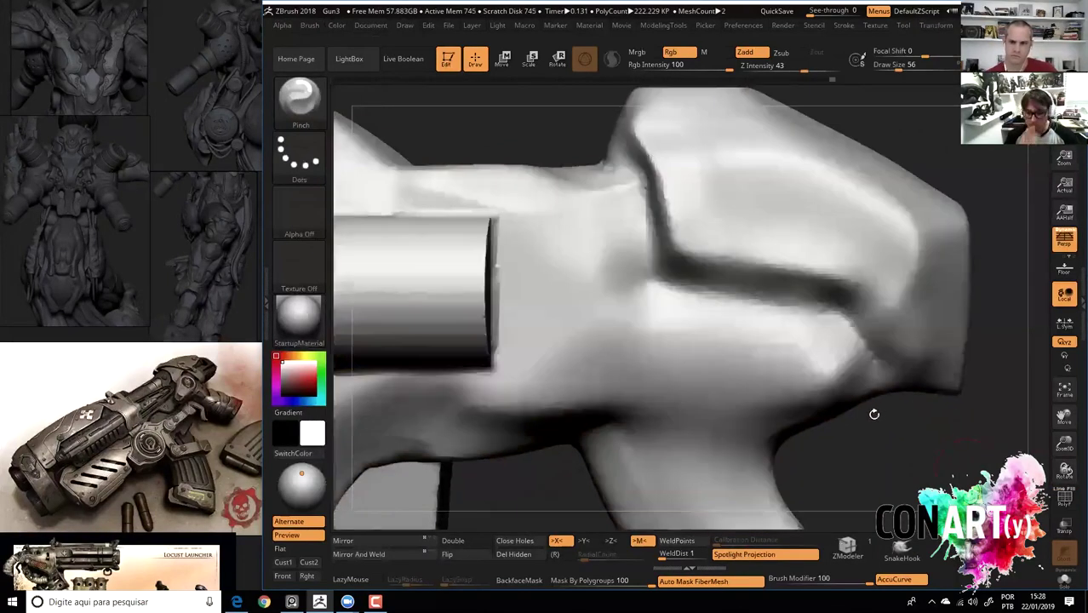
pyautogui.keyDown('alt'); pyautogui.moveTo(874, 412); pyautogui.dragTo(742, 252); pyautogui.keyUp('alt')
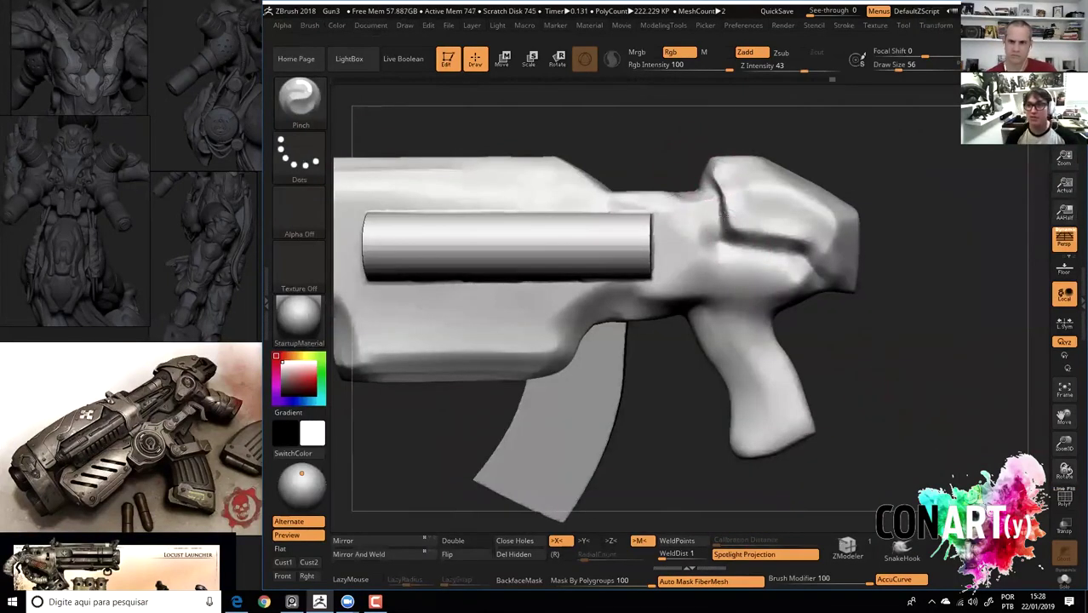
# Pinch a crease down the upper grip.
pyautogui.moveTo(715, 174); pyautogui.dragTo(807, 261)
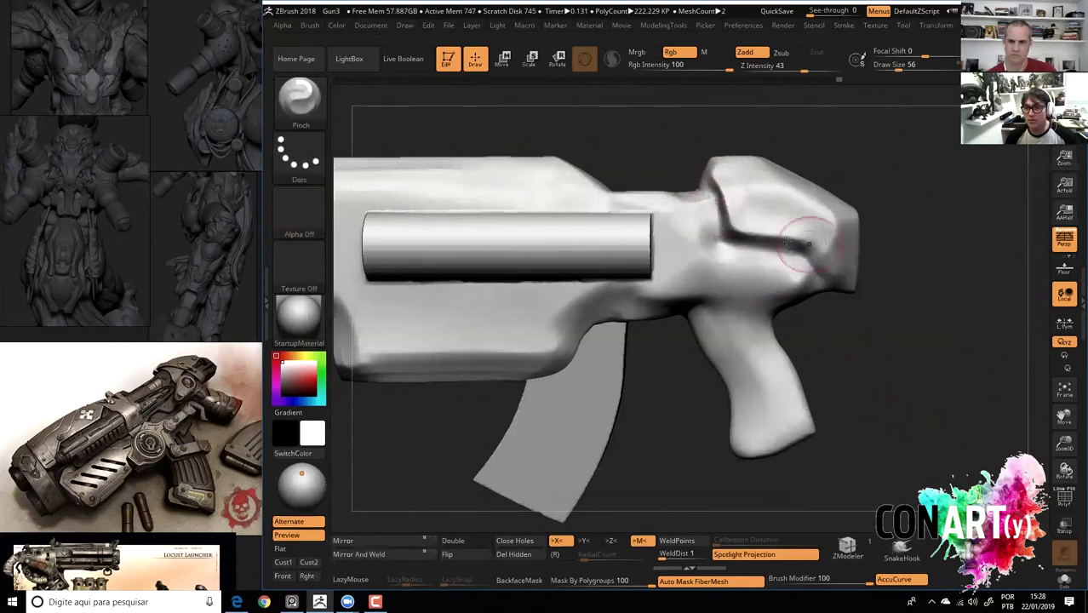
pyautogui.moveTo(899, 371); pyautogui.dragTo(904, 374)
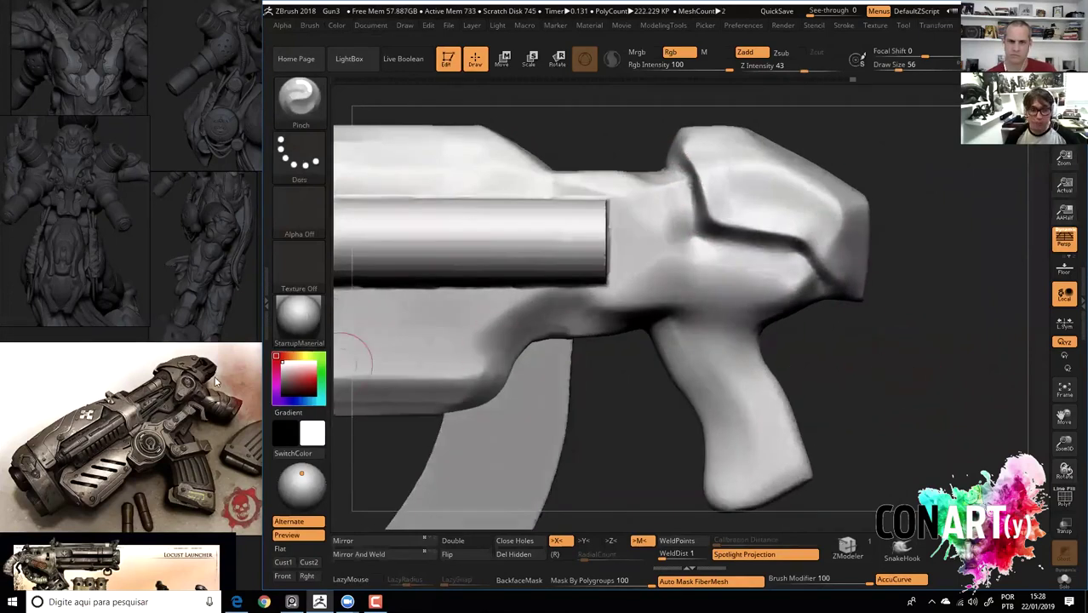
pyautogui.scroll(2, 196, 355)
pyautogui.scroll(2, 100, 349)
pyautogui.scroll(2, 100, 349)
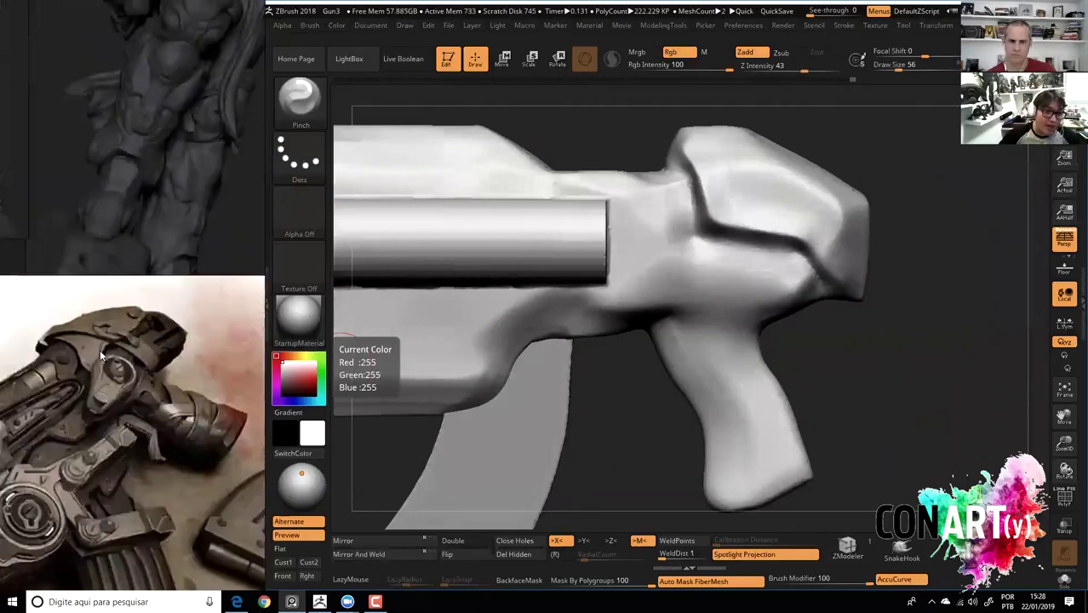
pyautogui.scroll(-2, 100, 349)
pyautogui.scroll(-2, 176, 336)
pyautogui.scroll(2, 172, 340)
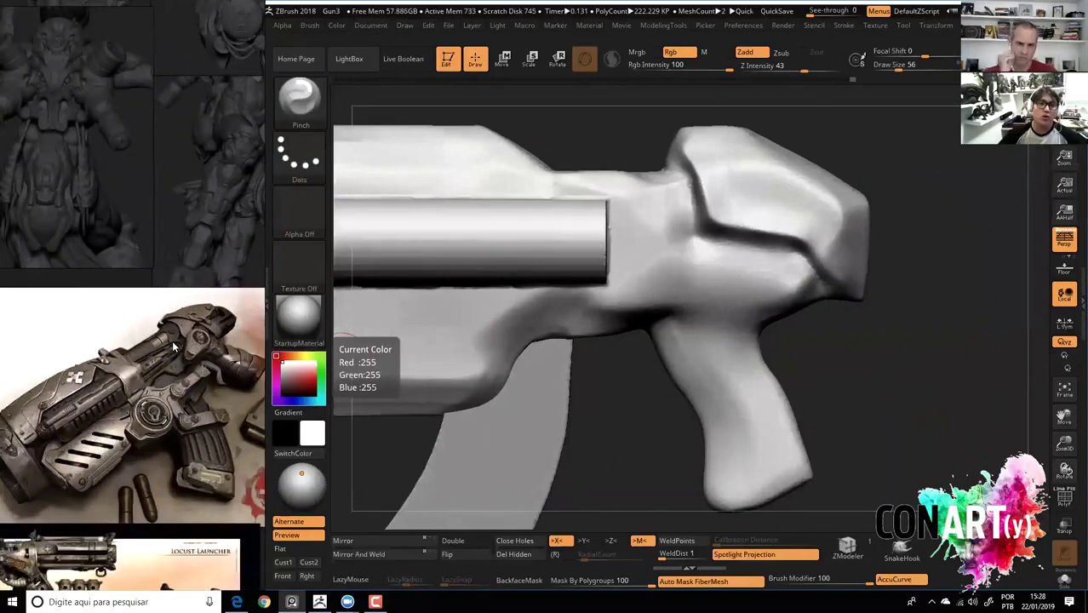
pyautogui.moveTo(870, 334); pyautogui.dragTo(872, 281)
# With the Move brush at size 212, flatten the upper rear bump, undoing strokes that distort the barrel.
pyautogui.press('b')
pyautogui.press('d')
pyautogui.press('s')
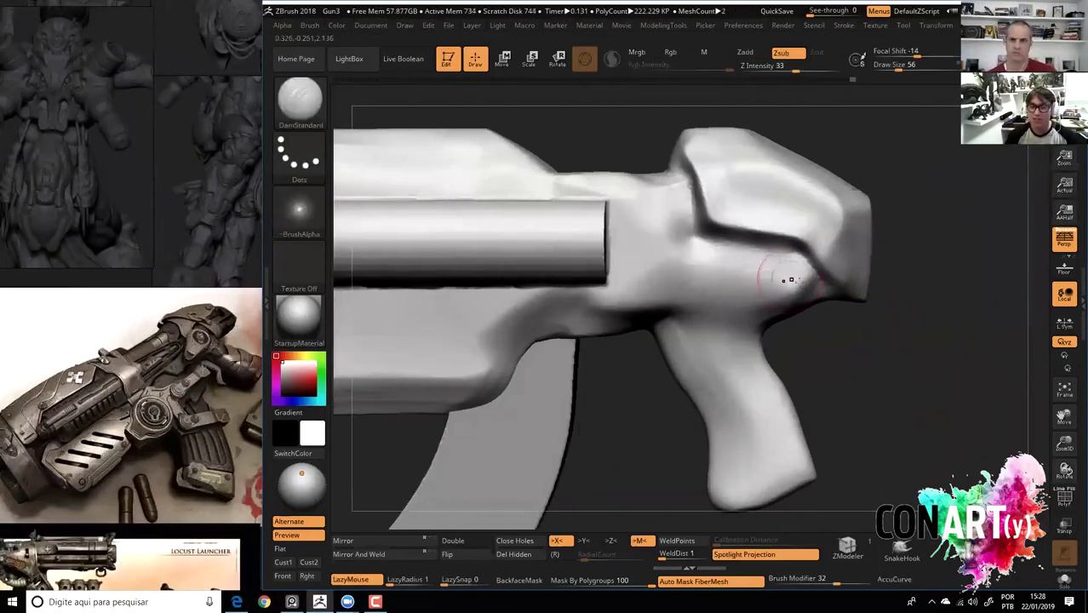
pyautogui.press('f')
pyautogui.press('b')
pyautogui.press('m')
pyautogui.press('v')
pyautogui.press('space')
pyautogui.moveTo(780, 244); pyautogui.dragTo(809, 244)
pyautogui.moveTo(732, 221); pyautogui.dragTo(718, 213)
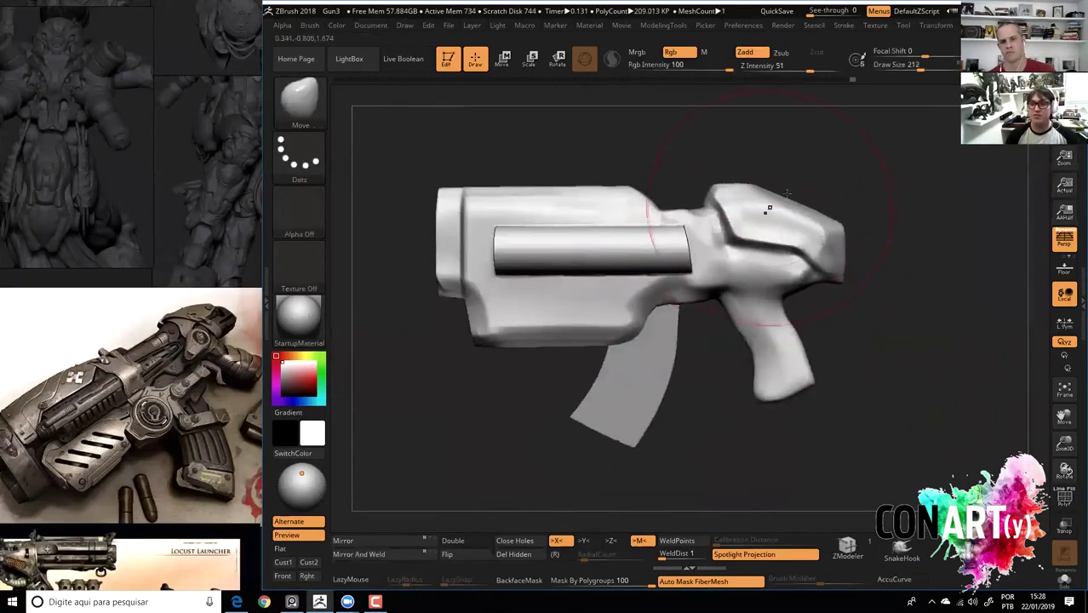
pyautogui.moveTo(767, 274); pyautogui.dragTo(792, 182)
pyautogui.hotkey('ctrl', 'z')
pyautogui.moveTo(553, 207); pyautogui.dragTo(562, 247)
pyautogui.hotkey('ctrl', 'z')
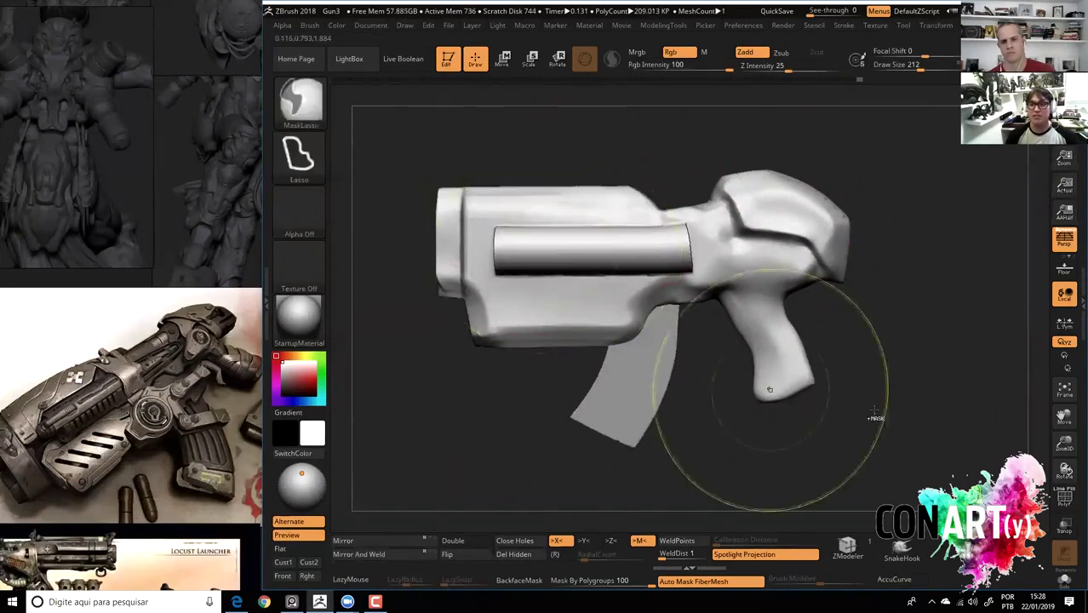
# Reduce the brush size to 83 and switch back to the Pinch brush.
pyautogui.keyDown('alt'); pyautogui.moveTo(919, 351); pyautogui.dragTo(920, 315); pyautogui.keyUp('alt')
pyautogui.press('space')
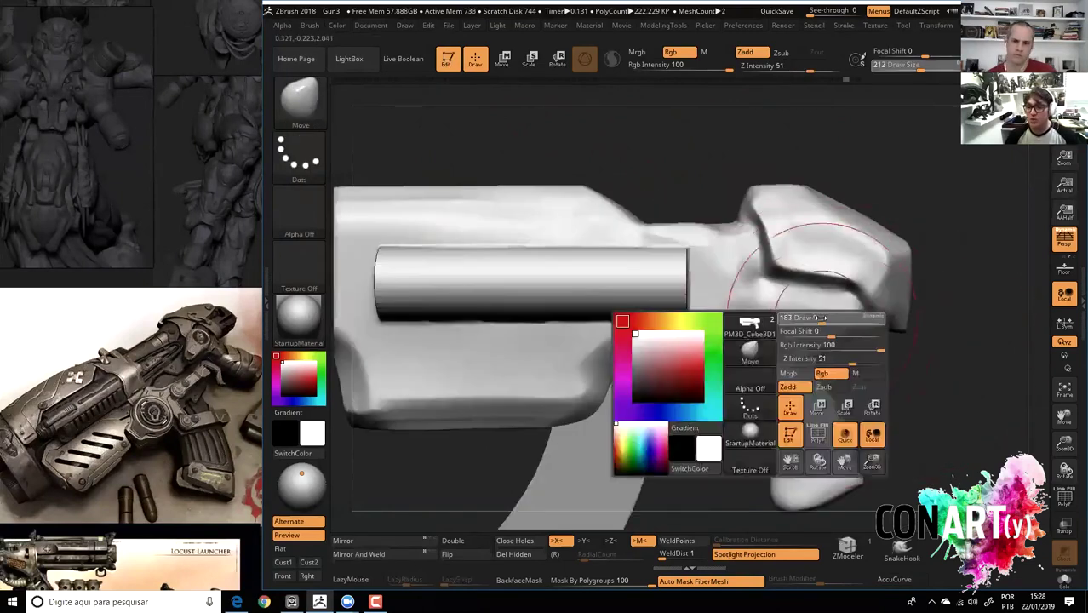
pyautogui.moveTo(851, 317); pyautogui.dragTo(825, 325)
pyautogui.press('b')
pyautogui.press('p')
pyautogui.press('i')
pyautogui.moveTo(934, 398); pyautogui.dragTo(890, 325)
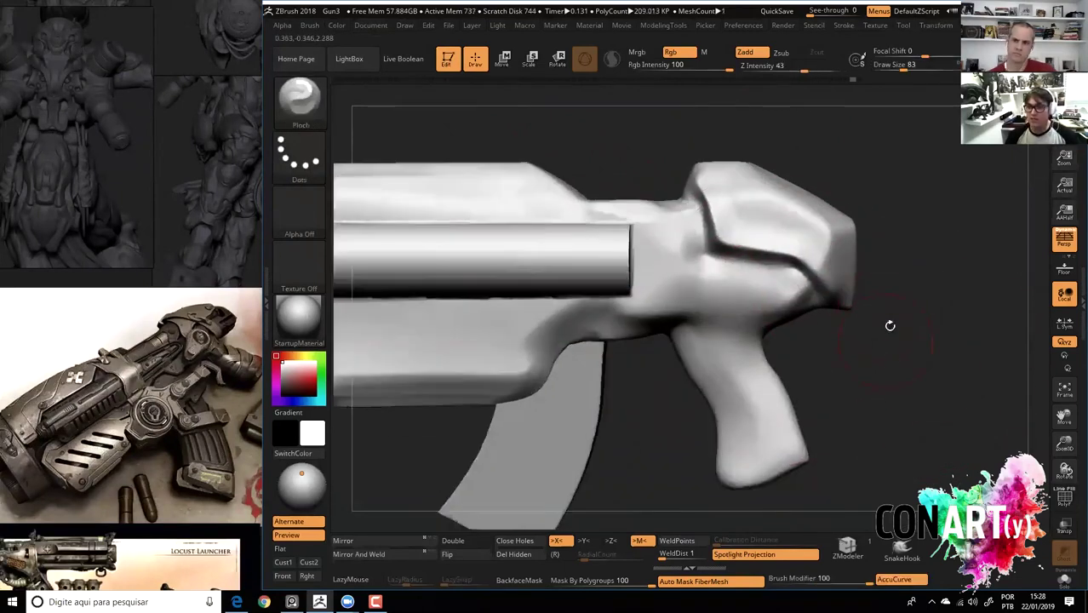
pyautogui.moveTo(695, 230); pyautogui.dragTo(690, 185, button='right')
pyautogui.moveTo(668, 243); pyautogui.dragTo(680, 254, button='right')
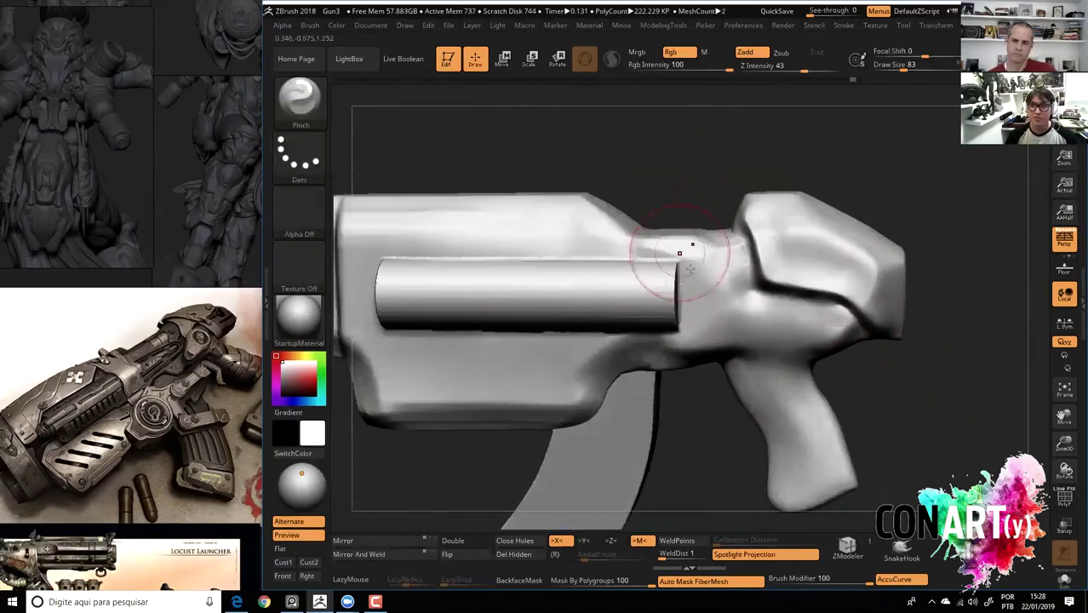
# With DamStandard at size 108, cut a vertical groove on the body near the barrel.
pyautogui.press('b')
pyautogui.press('d')
pyautogui.press('s')
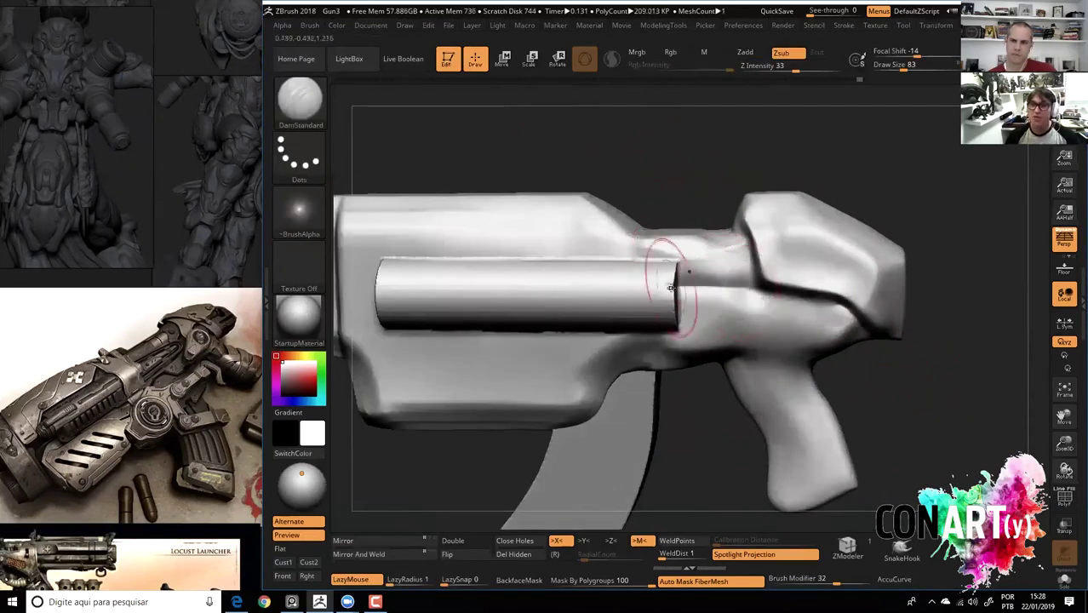
pyautogui.moveTo(910, 418)
pyautogui.mouseDown(button='right')
pyautogui.moveTo(884, 396)
pyautogui.moveTo(894, 349)
pyautogui.moveTo(653, 168)
pyautogui.mouseUp(button='right')
pyautogui.moveTo(461, 253); pyautogui.dragTo(663, 316, button='right')
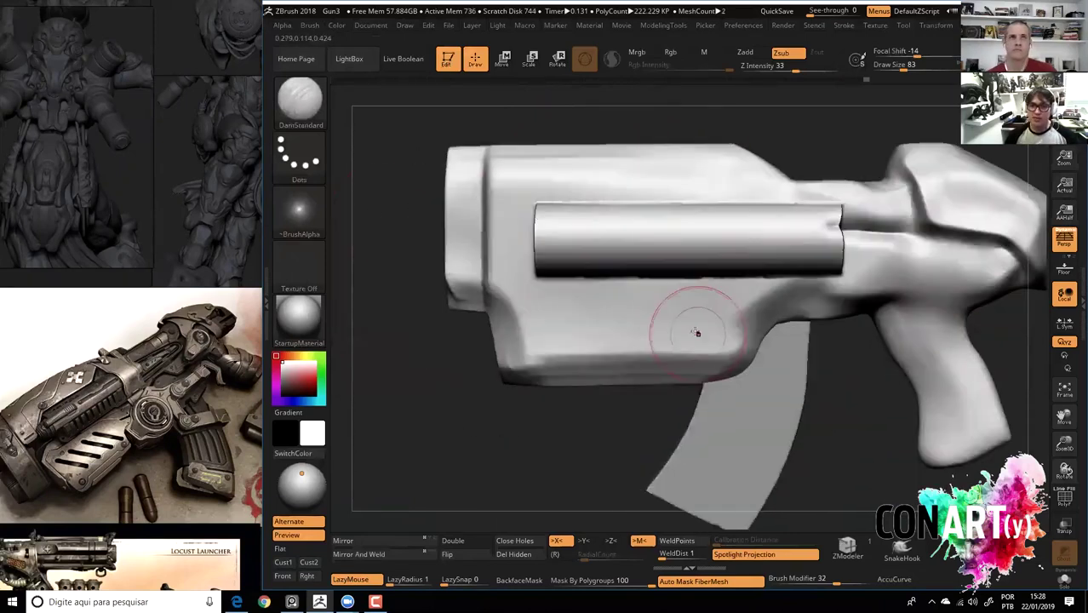
pyautogui.press('space')
pyautogui.moveTo(699, 304); pyautogui.dragTo(747, 334)
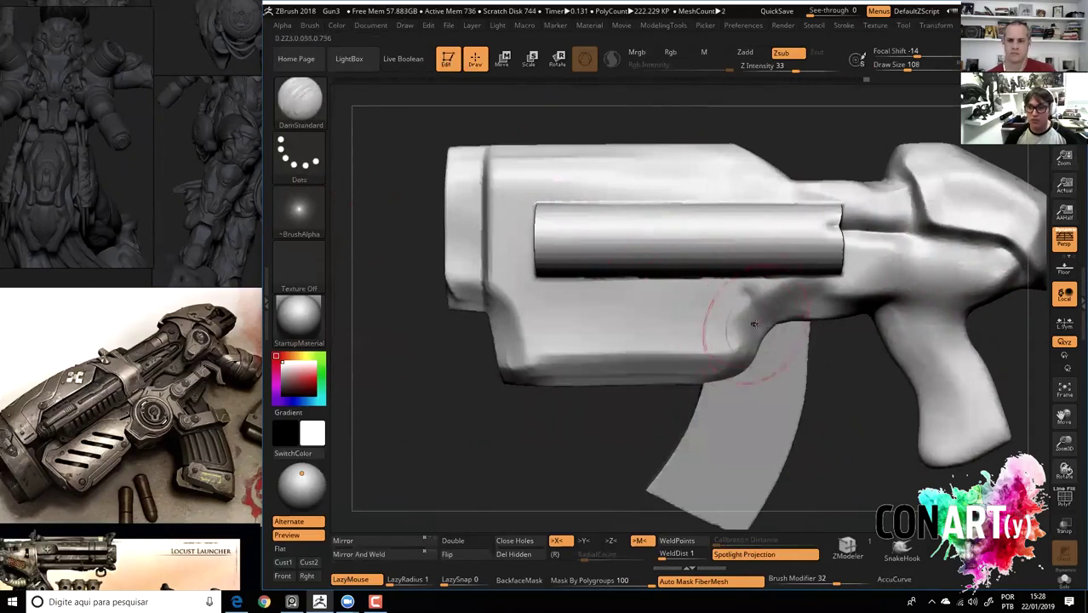
pyautogui.moveTo(501, 191); pyautogui.dragTo(498, 310)
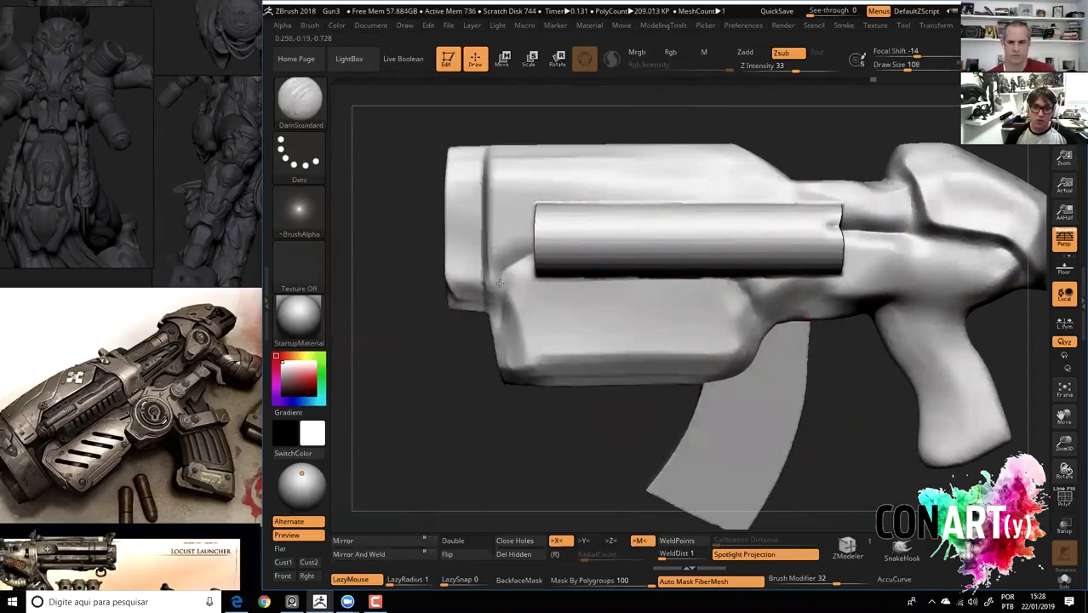
pyautogui.moveTo(500, 283); pyautogui.dragTo(491, 372, button='right')
# Return to the Pinch brush and shrink its size to 56.
pyautogui.press('b')
pyautogui.press('p')
pyautogui.press('i')
pyautogui.press('space')
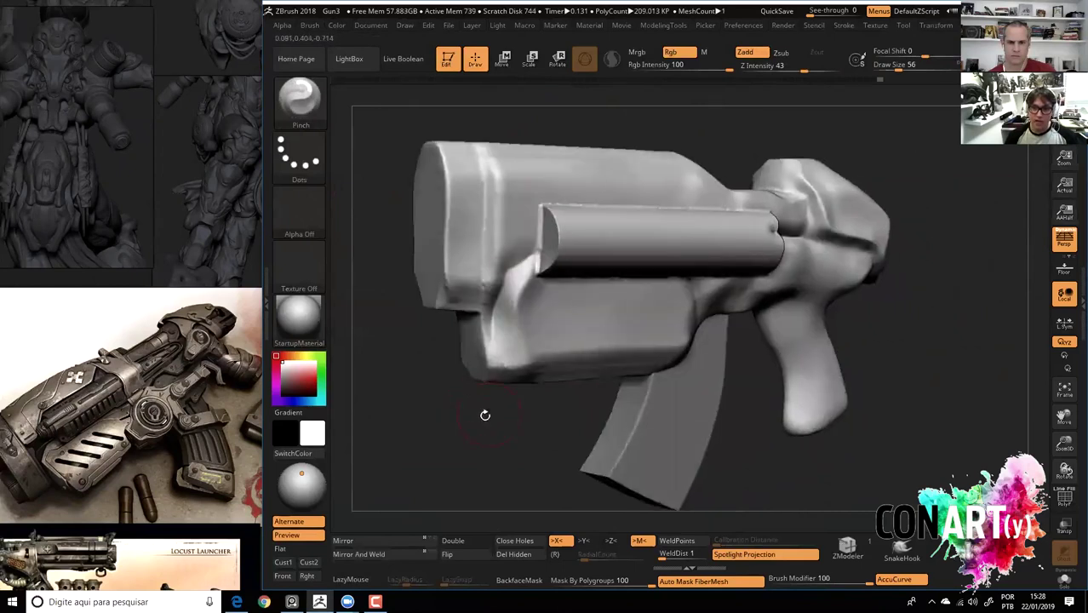
# Lasso-mask the lower front body of the gun and switch to the Move brush.
pyautogui.moveTo(485, 414); pyautogui.dragTo(578, 347, button='right')
pyautogui.moveTo(719, 368); pyautogui.dragTo(586, 377, button='right')
pyautogui.moveTo(553, 376)
pyautogui.keyDown('ctrl'); pyautogui.mouseDown()
pyautogui.moveTo(433, 350)
pyautogui.moveTo(613, 280)
pyautogui.mouseUp(); pyautogui.keyUp('ctrl')
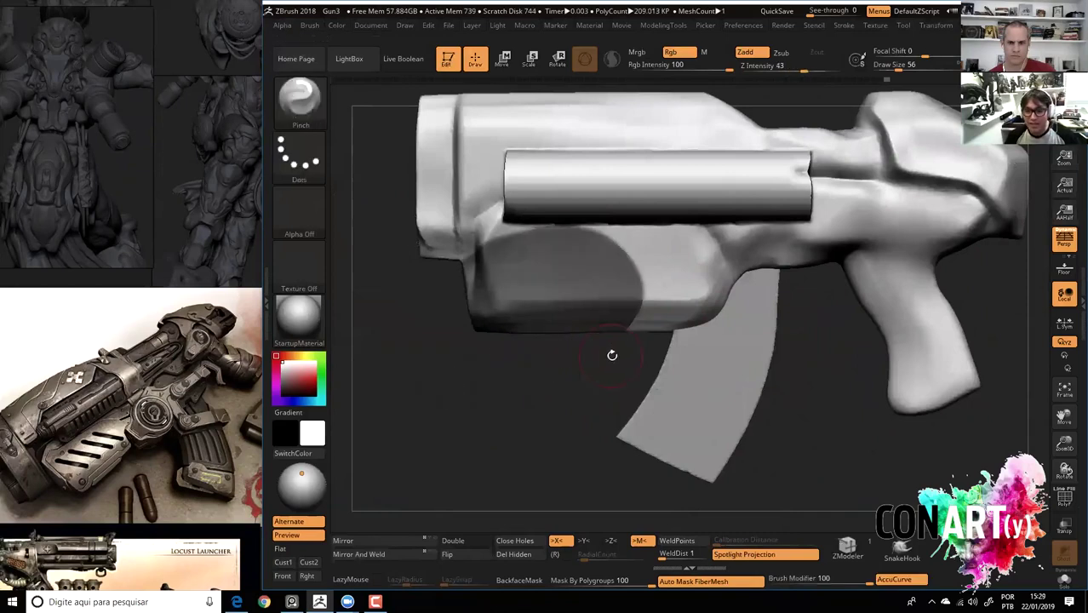
pyautogui.press('b')
pyautogui.press('m')
pyautogui.press('v')
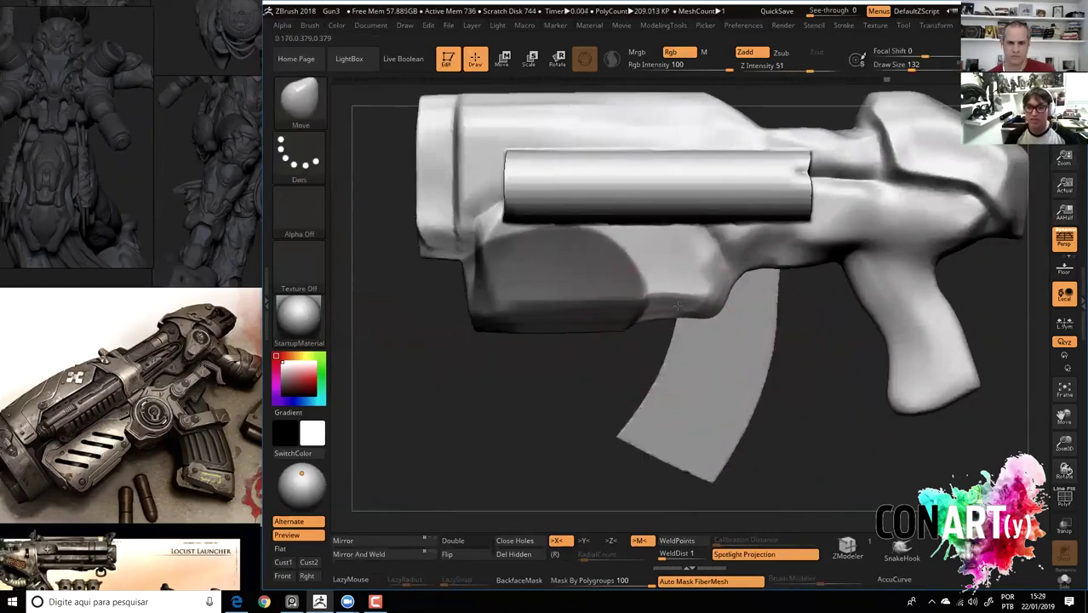
# Invert and then clear the mask across the whole gun, and bring up the tool picker.
pyautogui.keyDown('ctrl'); pyautogui.moveTo(551, 382); pyautogui.dragTo(498, 408); pyautogui.keyUp('ctrl')
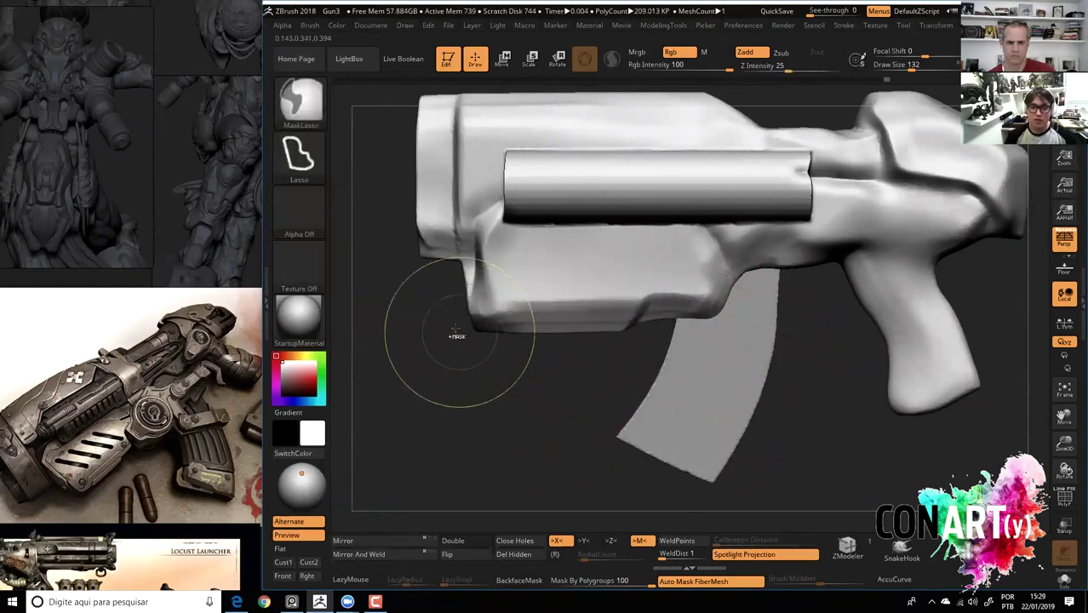
pyautogui.keyDown('ctrl'); pyautogui.click(475, 340); pyautogui.keyUp('ctrl')
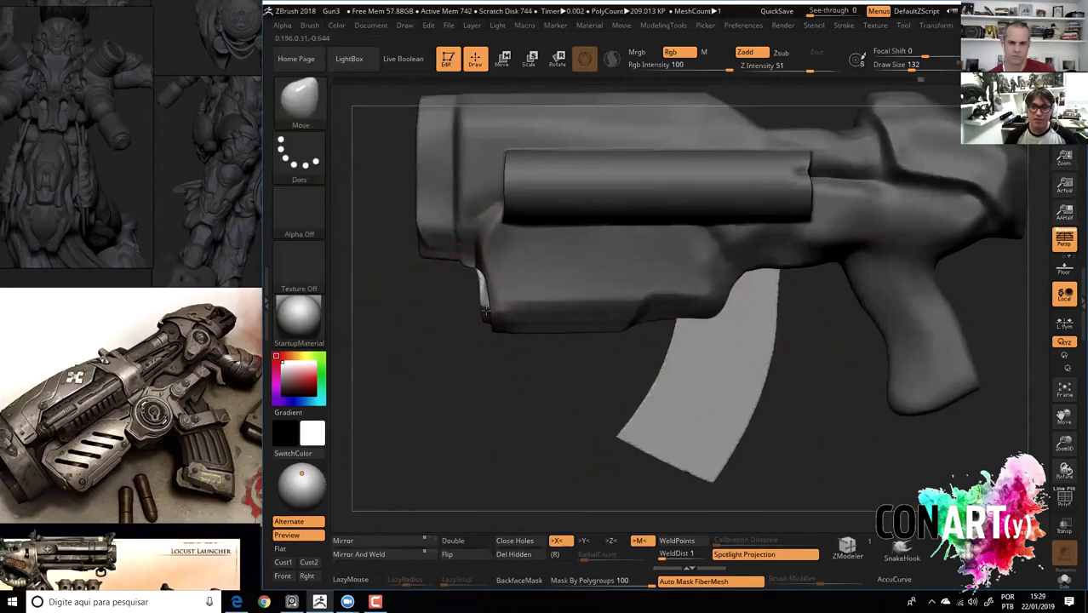
pyautogui.keyDown('ctrl'); pyautogui.click(452, 428); pyautogui.keyUp('ctrl')
pyautogui.moveTo(452, 429)
pyautogui.keyDown('alt'); pyautogui.mouseDown()
pyautogui.moveTo(481, 376)
pyautogui.moveTo(456, 372)
pyautogui.moveTo(405, 325)
pyautogui.mouseUp(); pyautogui.keyUp('alt')
pyautogui.press('space')
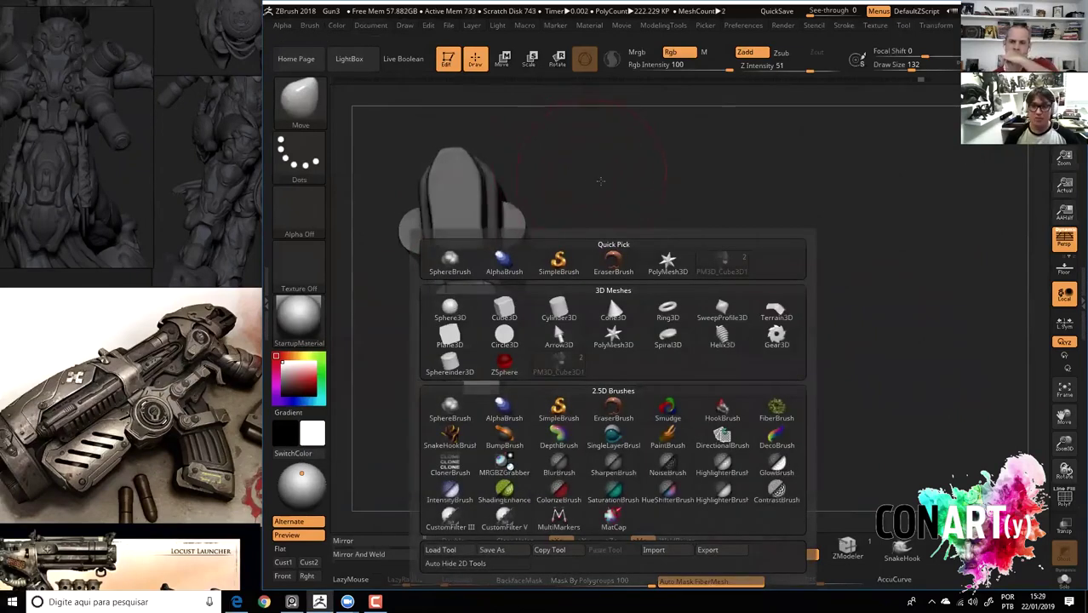
# Close the content browser and resize the brush to 94, then 149, while turning the gun.
pyautogui.click(355, 62)
pyautogui.click(355, 64)
pyautogui.moveTo(663, 304); pyautogui.dragTo(786, 322)
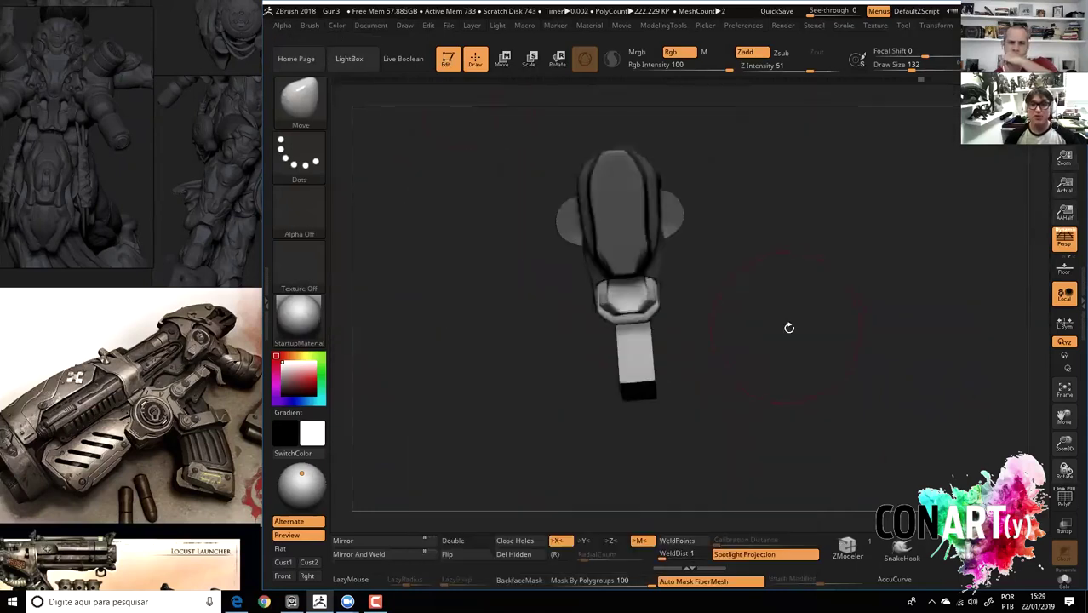
pyautogui.press('space')
pyautogui.moveTo(545, 315); pyautogui.dragTo(596, 316)
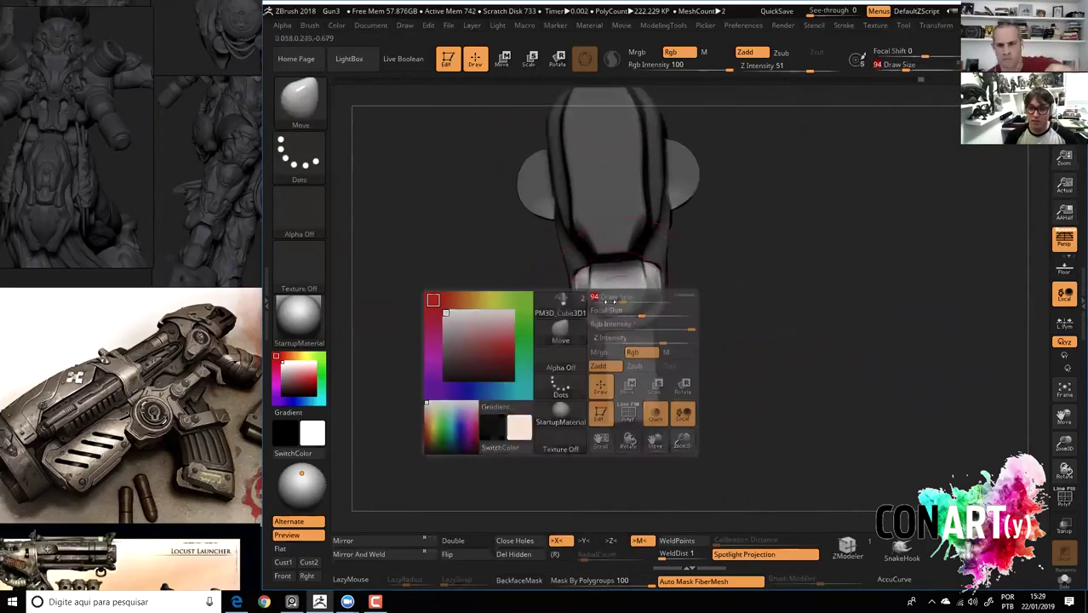
pyautogui.moveTo(503, 374); pyautogui.dragTo(515, 323)
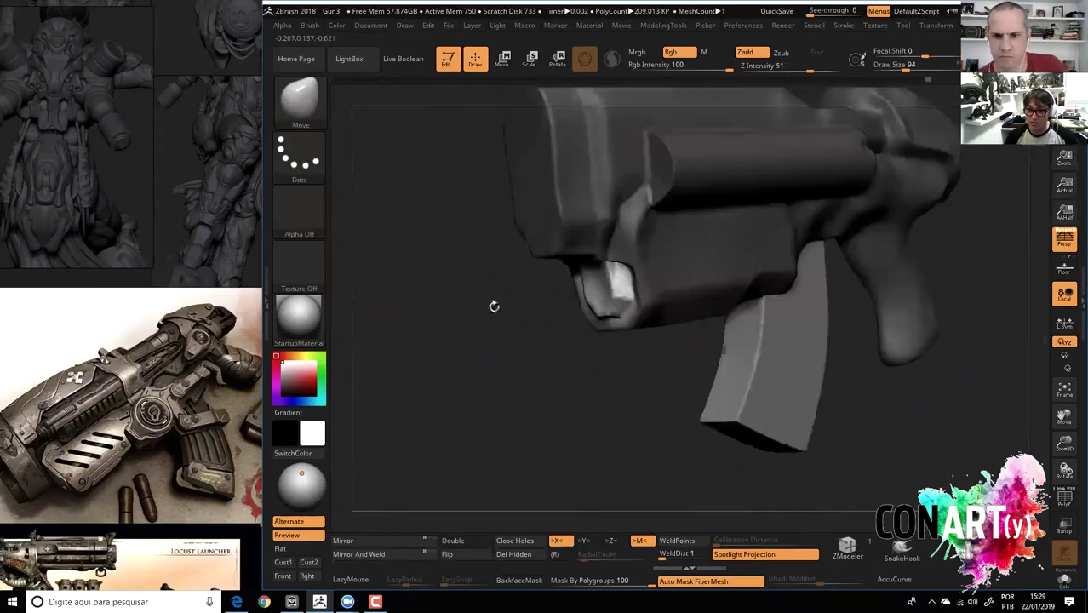
pyautogui.moveTo(613, 353)
pyautogui.mouseDown()
pyautogui.moveTo(515, 329)
pyautogui.moveTo(508, 291)
pyautogui.mouseUp()
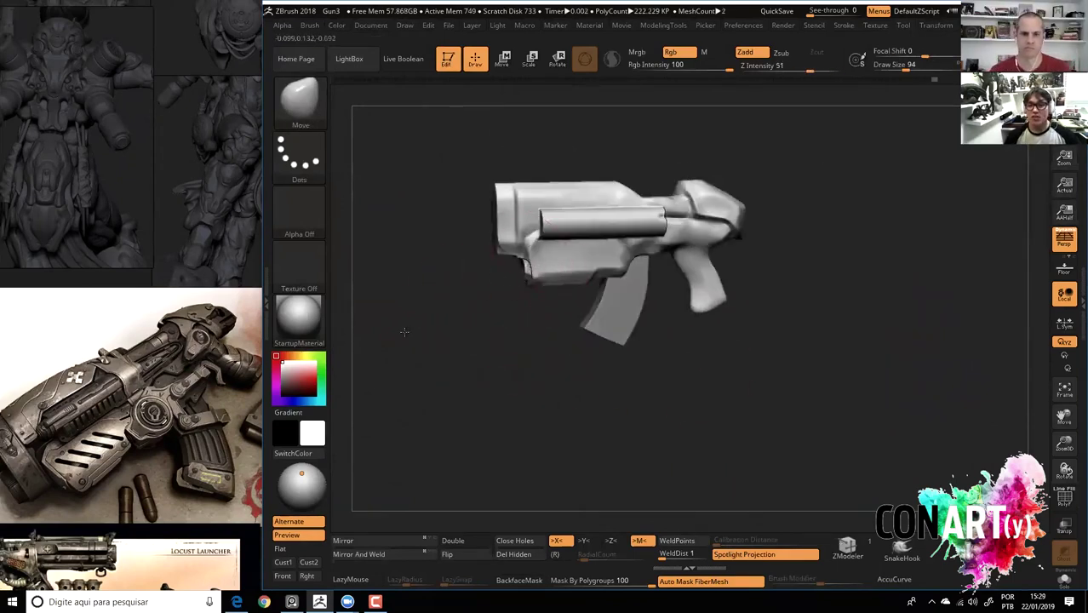
pyautogui.moveTo(404, 332); pyautogui.dragTo(467, 130)
pyautogui.keyDown('alt'); pyautogui.moveTo(496, 153); pyautogui.dragTo(564, 244); pyautogui.keyUp('alt')
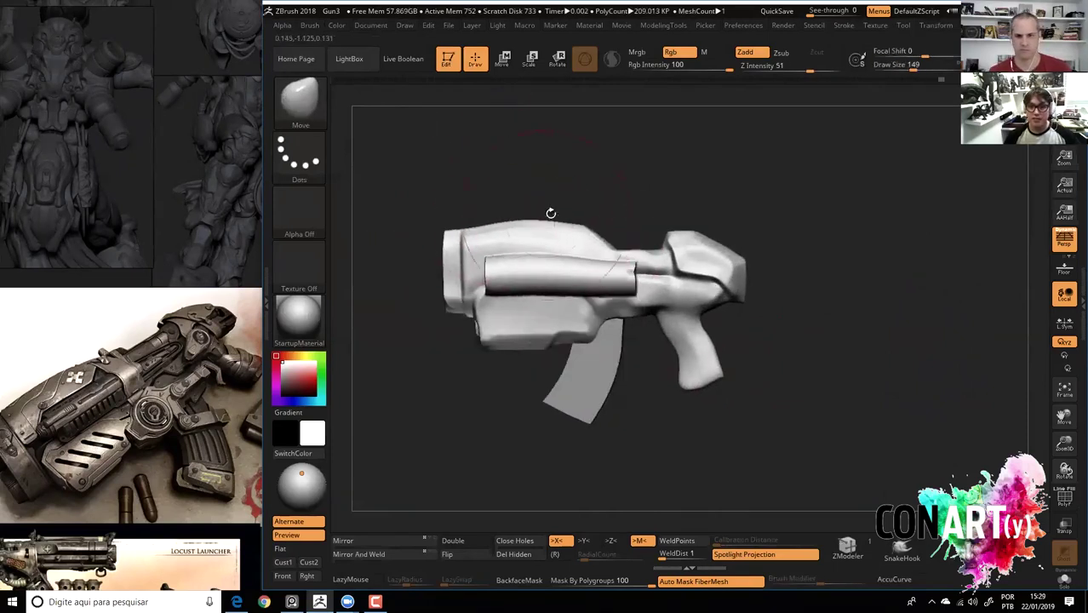
# Mask a band across the gun's front, clear it, and return brush size to 94.
pyautogui.moveTo(490, 175)
pyautogui.mouseDown()
pyautogui.moveTo(498, 311)
pyautogui.moveTo(502, 223)
pyautogui.mouseUp()
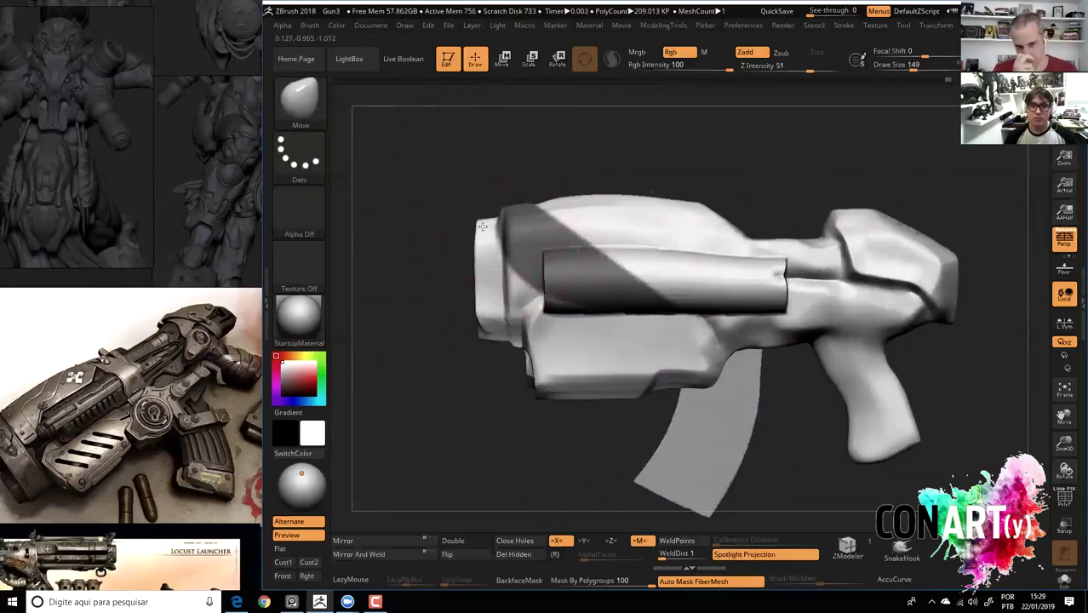
pyautogui.keyDown('ctrl'); pyautogui.click(492, 231); pyautogui.keyUp('ctrl')
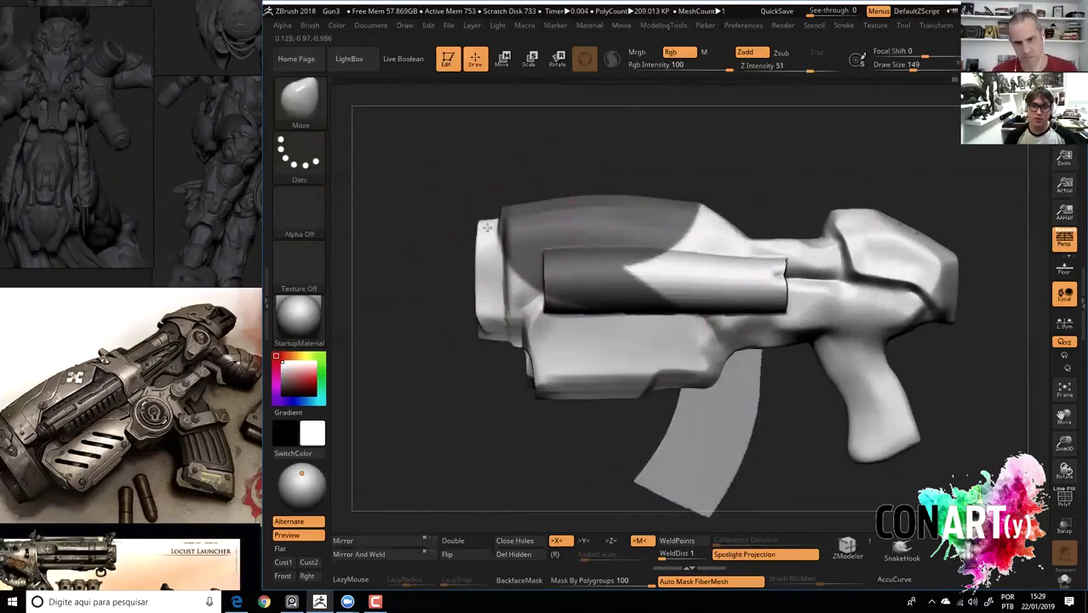
pyautogui.moveTo(415, 162)
pyautogui.keyDown('ctrl'); pyautogui.mouseDown()
pyautogui.moveTo(418, 275)
pyautogui.moveTo(421, 184)
pyautogui.moveTo(576, 311)
pyautogui.mouseUp(); pyautogui.keyUp('ctrl')
pyautogui.press('space')
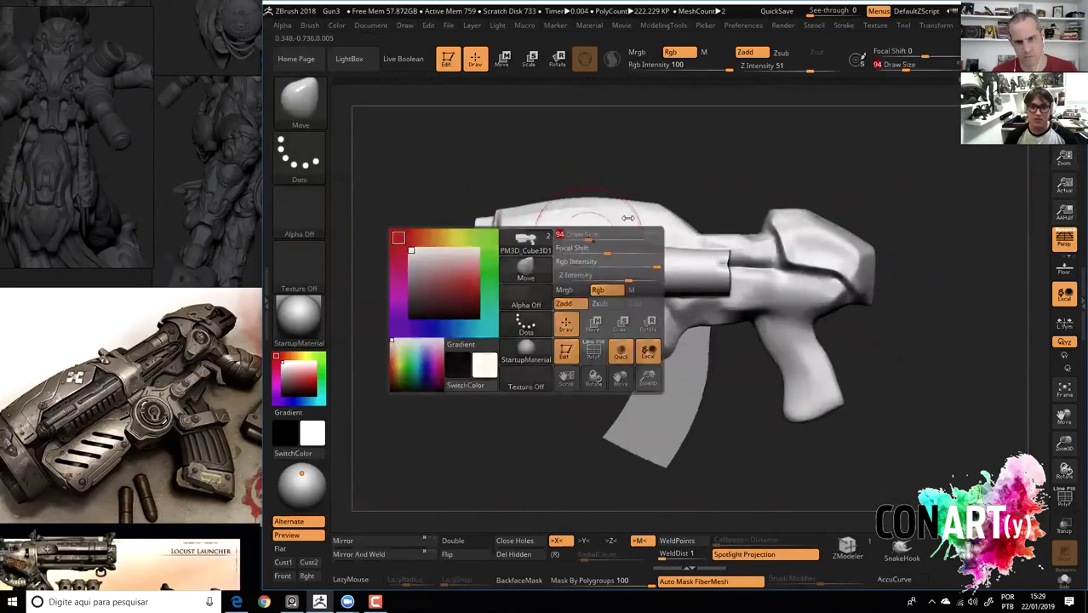
pyautogui.moveTo(659, 208)
pyautogui.keyDown('alt'); pyautogui.mouseDown()
pyautogui.moveTo(656, 248)
pyautogui.moveTo(681, 195)
pyautogui.moveTo(510, 129)
pyautogui.moveTo(624, 254)
pyautogui.moveTo(369, 242)
pyautogui.moveTo(432, 251)
pyautogui.moveTo(473, 236)
pyautogui.moveTo(437, 256)
pyautogui.moveTo(419, 284)
pyautogui.mouseUp(); pyautogui.keyUp('alt')
# Switch to the DamStandard brush, set to subtract with LazyMouse at draw size 68.
pyautogui.press('b')
pyautogui.press('d')
pyautogui.press('s')
pyautogui.press('space')
pyautogui.moveTo(469, 129)
pyautogui.mouseDown()
pyautogui.moveTo(453, 149)
pyautogui.moveTo(430, 139)
pyautogui.moveTo(753, 396)
pyautogui.moveTo(799, 372)
pyautogui.moveTo(846, 431)
pyautogui.mouseUp()
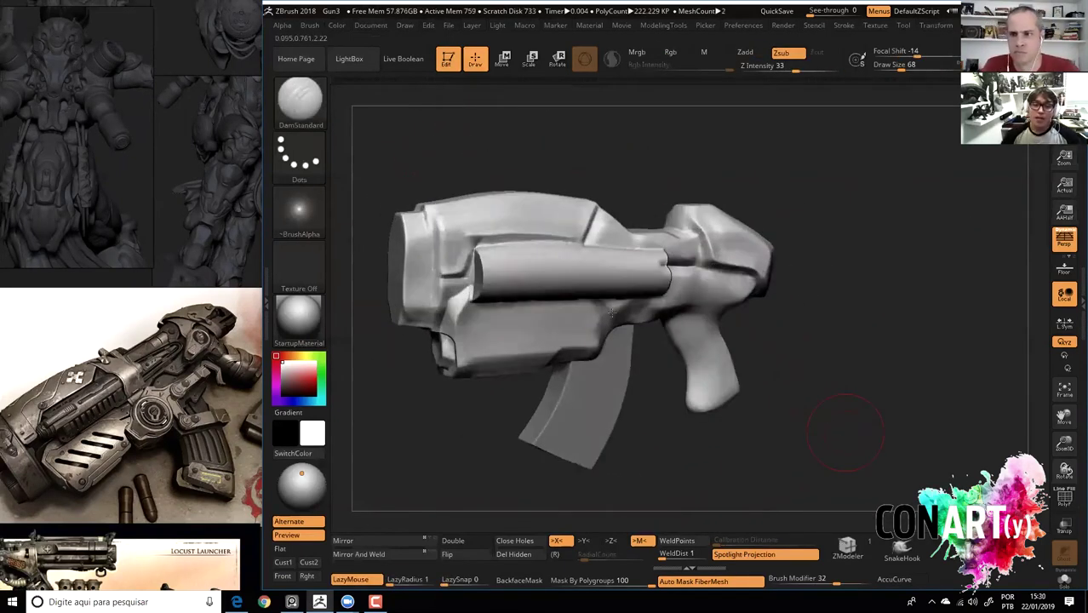
# Zoom around the view, then cancel the PureRef Save Scene dialog that appeared.
pyautogui.scroll(3, 107, 359)
pyautogui.scroll(2, 171, 270)
pyautogui.scroll(2, 170, 275)
pyautogui.scroll(-2, 162, 309)
pyautogui.scroll(-2, 120, 221)
pyautogui.scroll(-1, 195, 290)
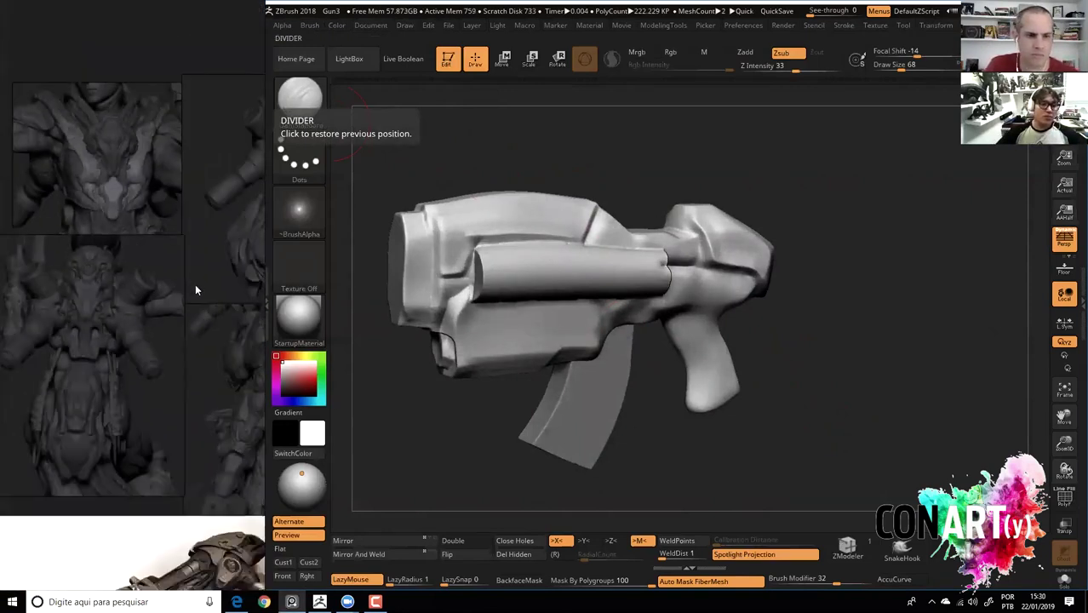
pyautogui.scroll(2, 194, 291)
pyautogui.scroll(1, 107, 323)
pyautogui.scroll(1, 199, 319)
pyautogui.scroll(1, 112, 335)
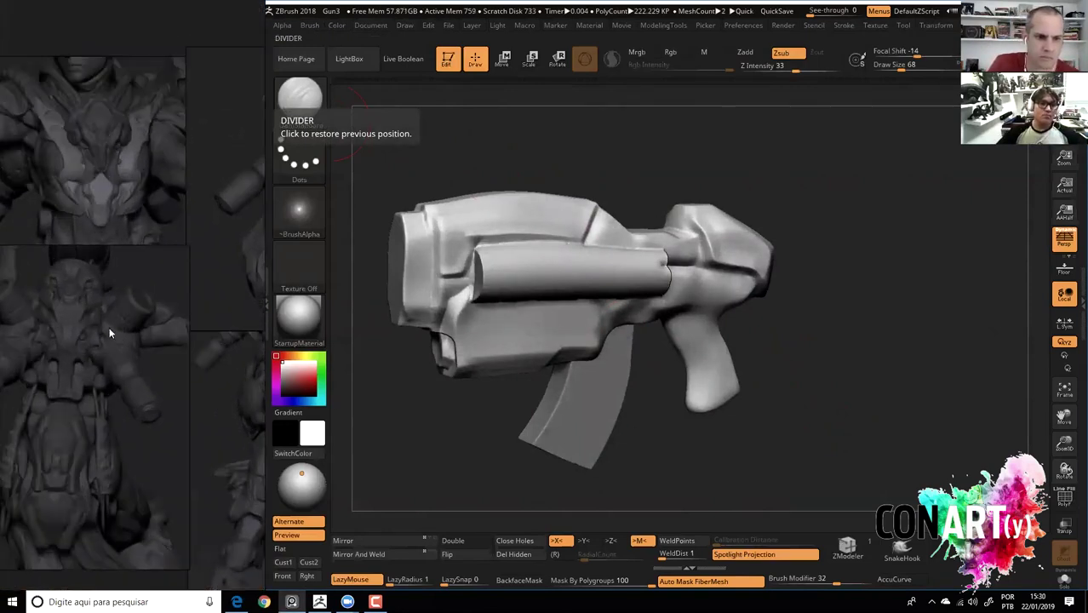
pyautogui.scroll(1, 113, 334)
pyautogui.scroll(1, 150, 338)
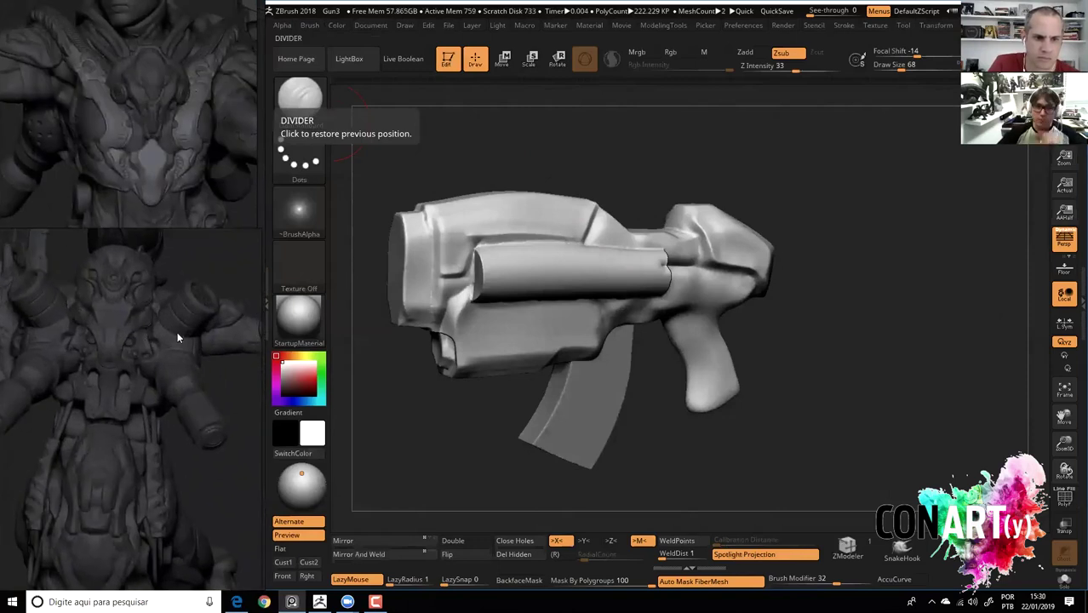
pyautogui.scroll(1, 178, 338)
pyautogui.scroll(1, 170, 331)
pyautogui.scroll(-1, 80, 328)
pyautogui.scroll(1, 135, 299)
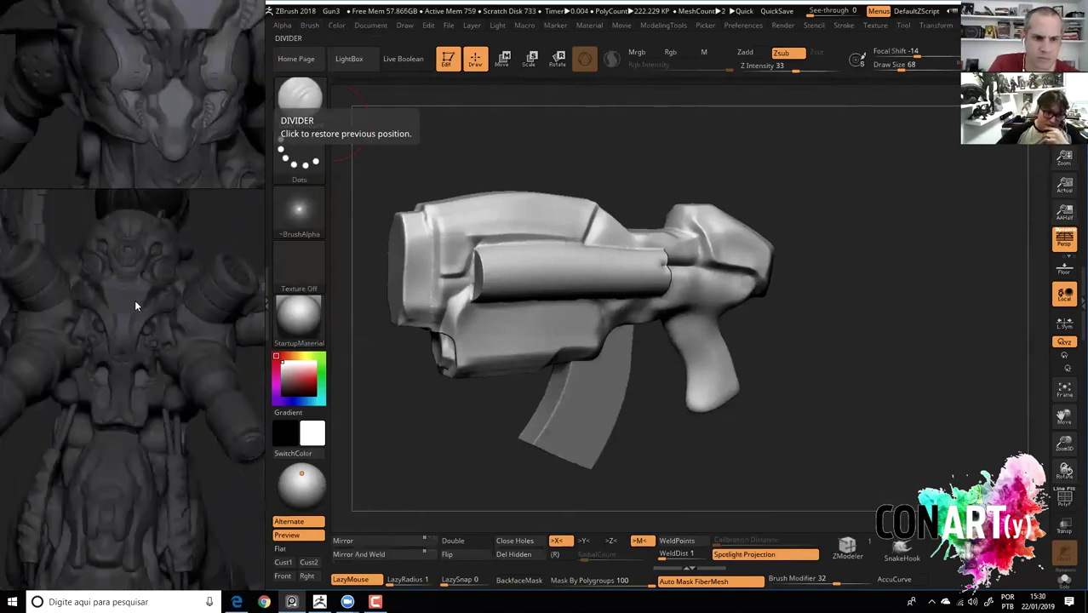
pyautogui.scroll(-1, 135, 304)
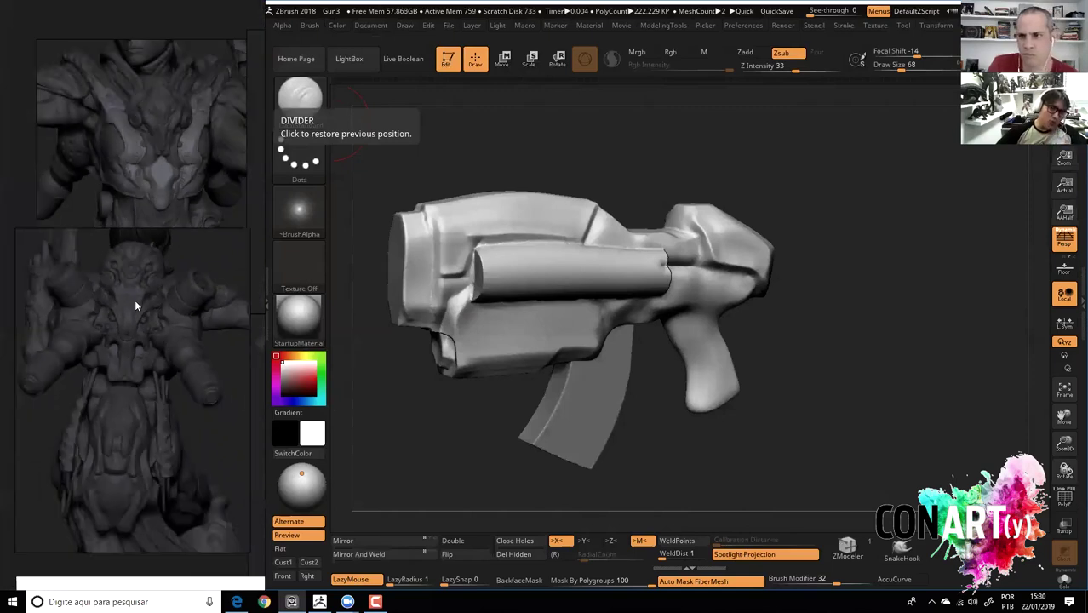
pyautogui.scroll(-2, 138, 307)
pyautogui.scroll(-1, 124, 309)
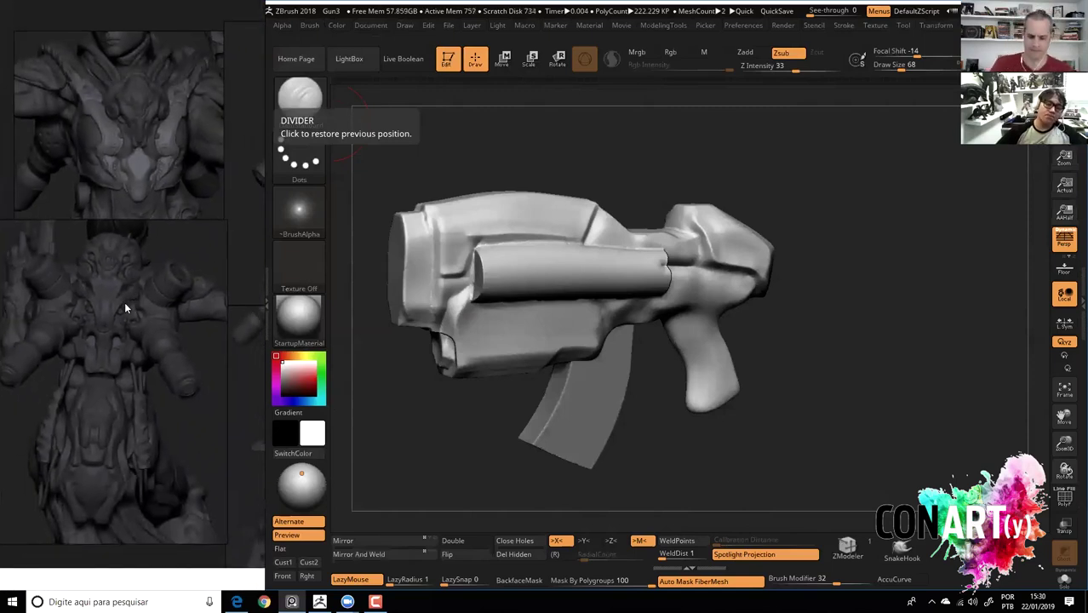
pyautogui.scroll(1, 94, 468)
pyautogui.scroll(2, 154, 434)
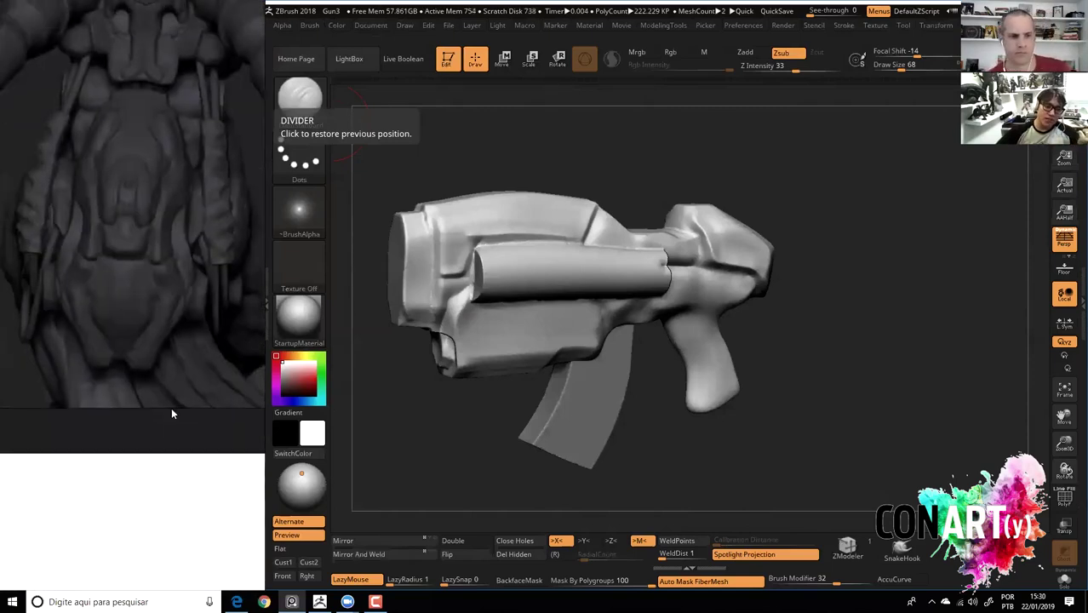
pyautogui.scroll(1, 173, 411)
pyautogui.scroll(-1, 174, 340)
pyautogui.scroll(-1, 126, 505)
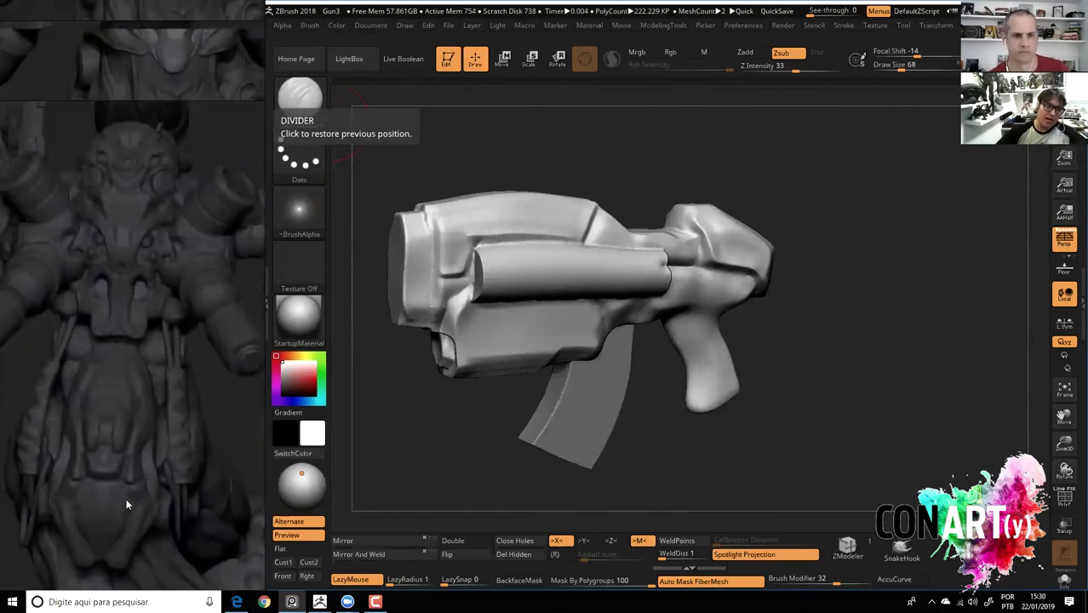
pyautogui.scroll(-1, 143, 327)
pyautogui.scroll(-1, 121, 416)
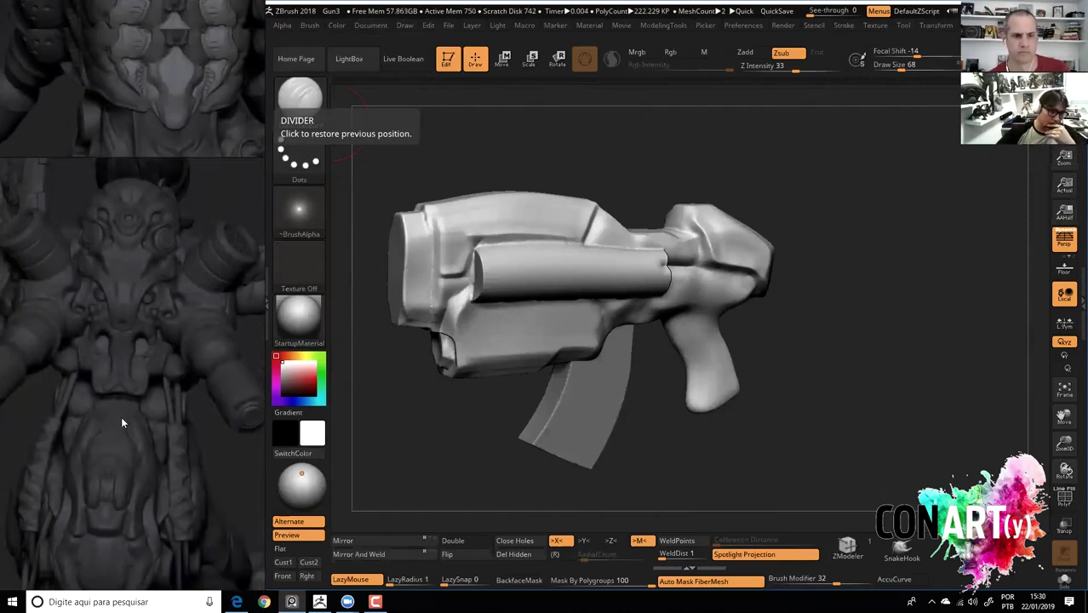
pyautogui.scroll(-1, 128, 426)
pyautogui.scroll(1, 121, 434)
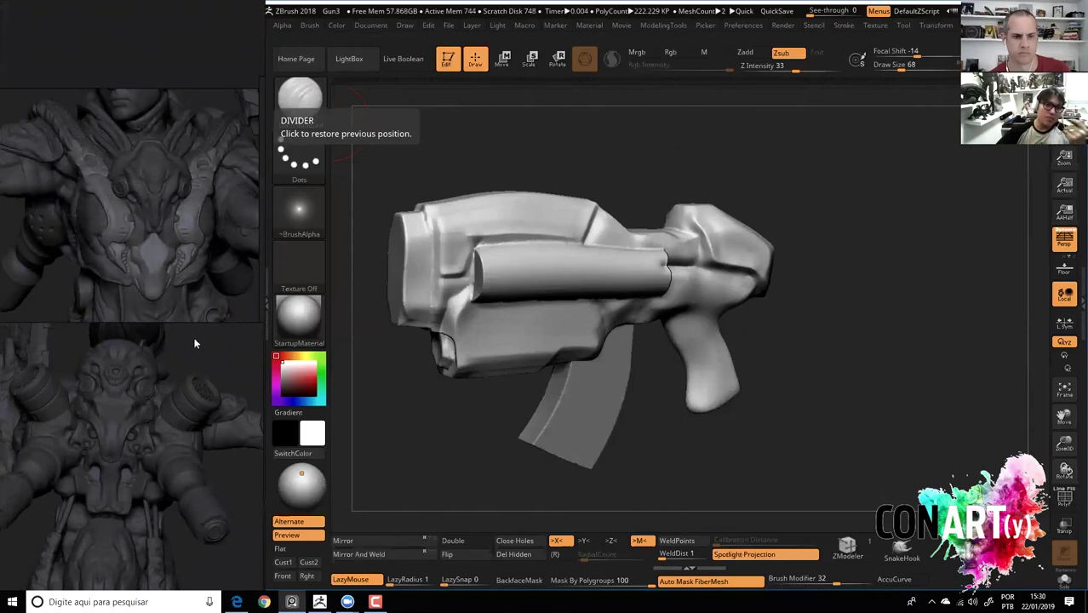
pyautogui.scroll(1, 188, 346)
pyautogui.scroll(1, 199, 345)
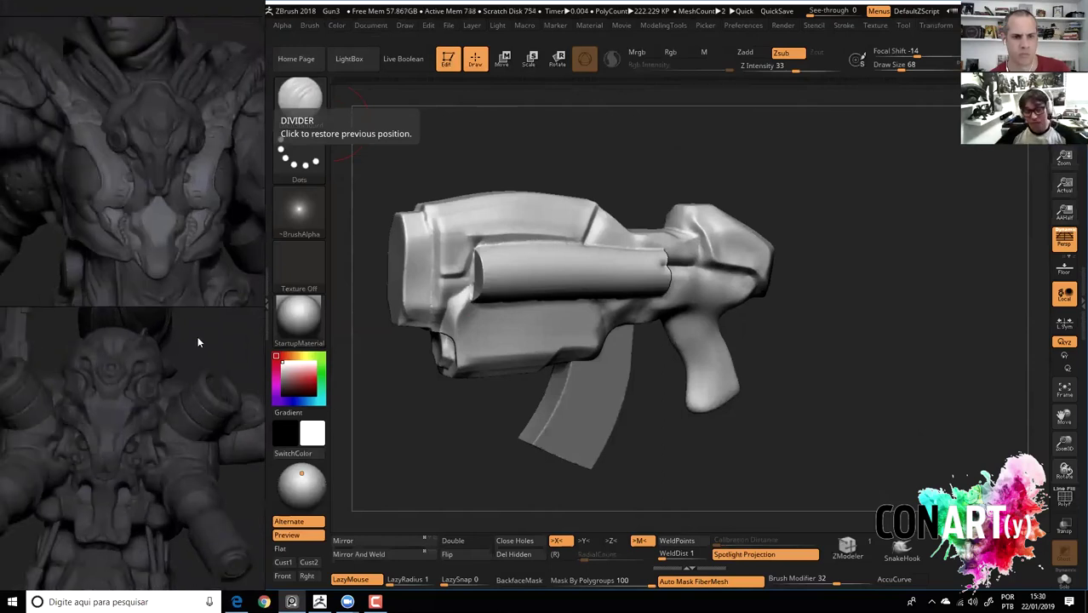
pyautogui.hotkey('ctrl', 's')
pyautogui.click(502, 287)
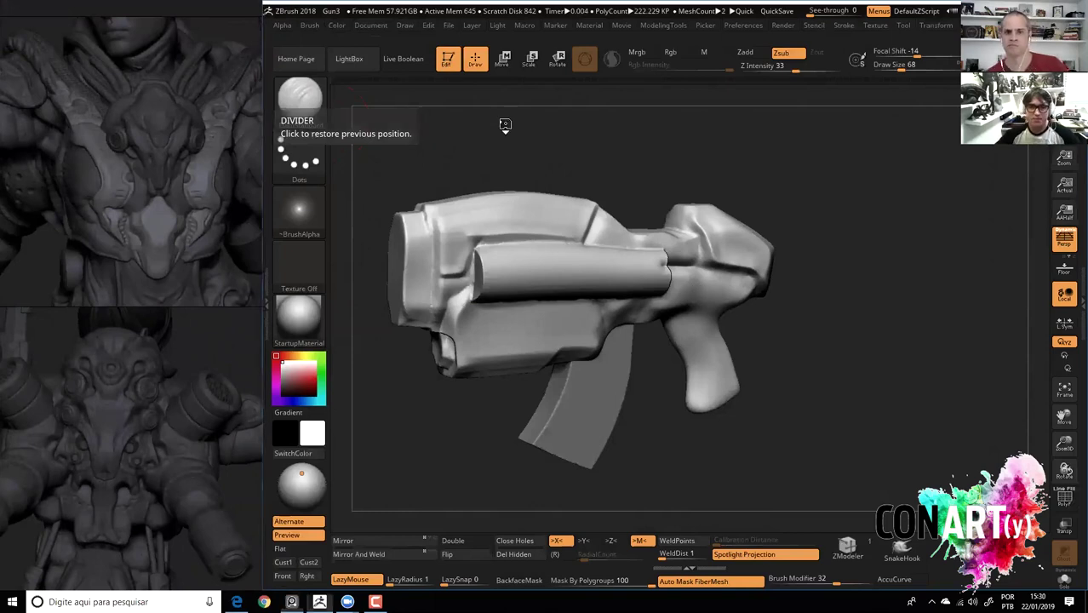
# Save the ZBrush project as Gun3, overwriting the existing file.
pyautogui.press('ctrl')
pyautogui.hotkey('ctrl', 's')
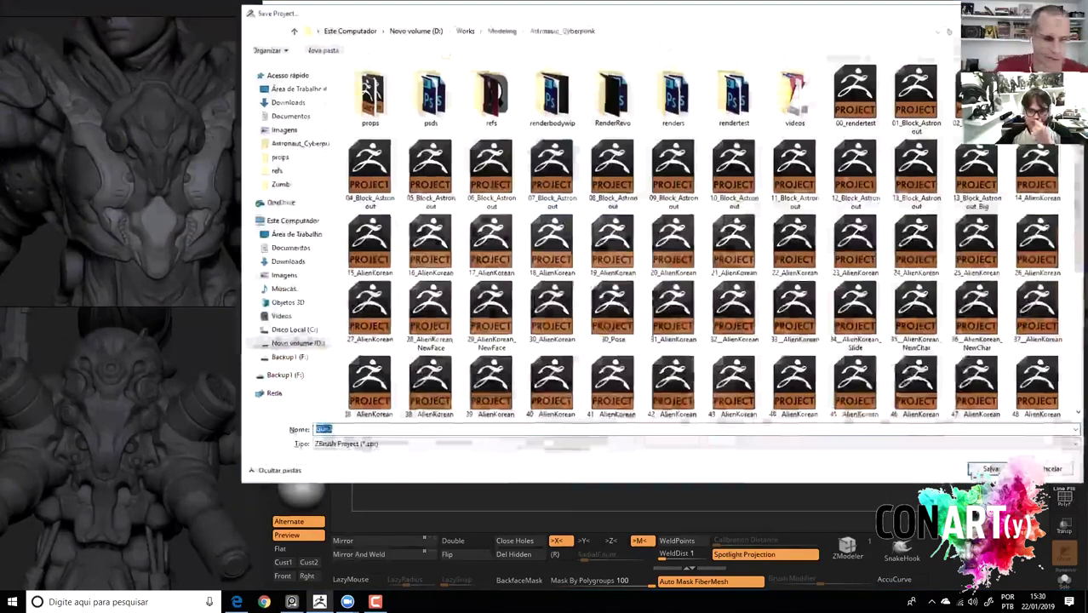
pyautogui.press('Return')
pyautogui.press('Return')
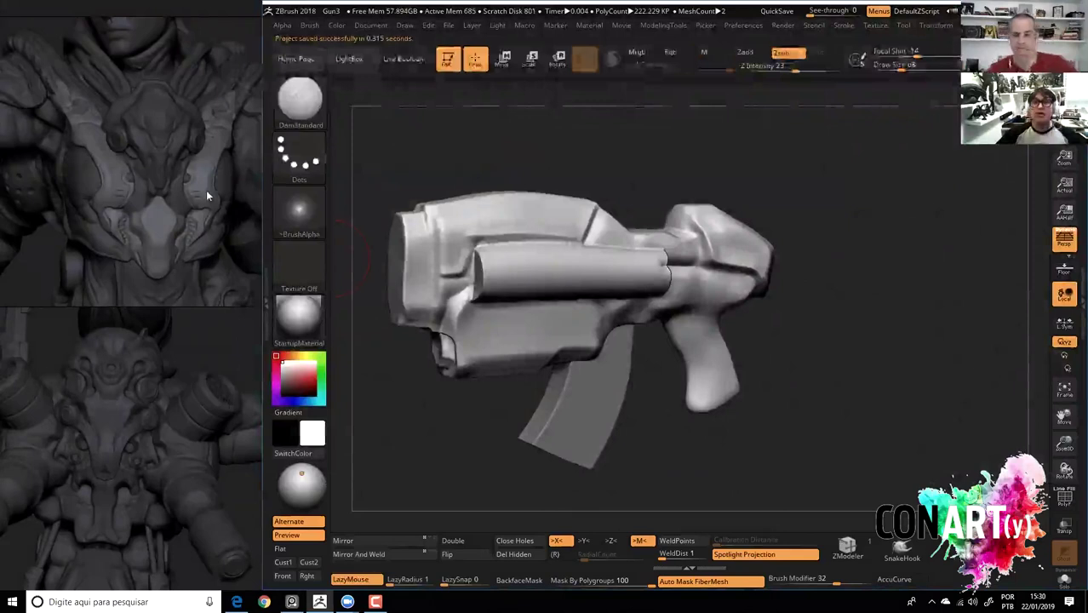
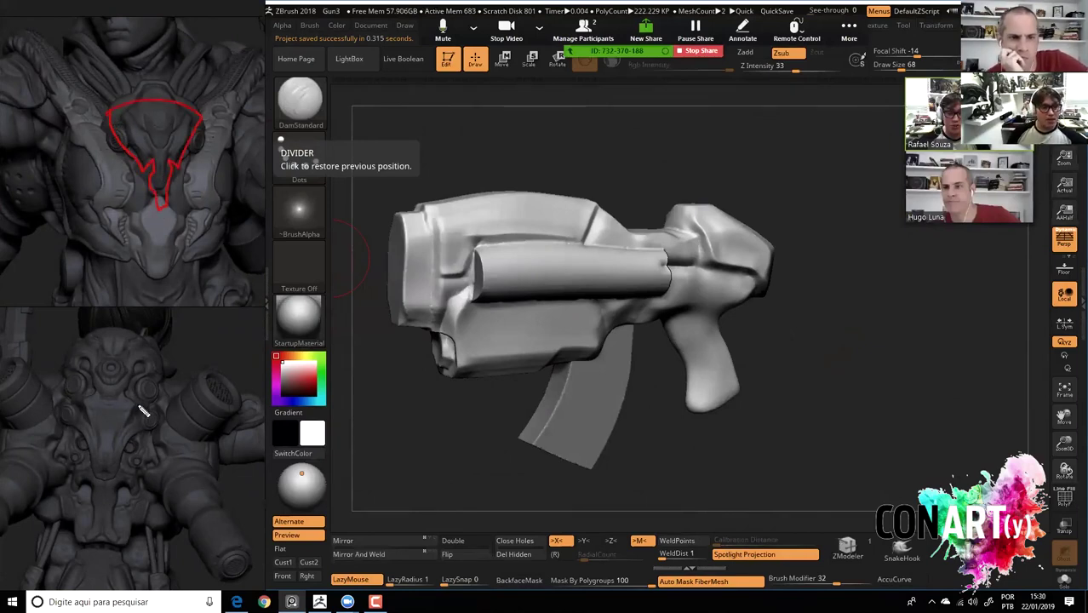
# Sketch red Annotate guide curves over the gun's top, body and grip.
pyautogui.moveTo(81, 437); pyautogui.dragTo(102, 470)
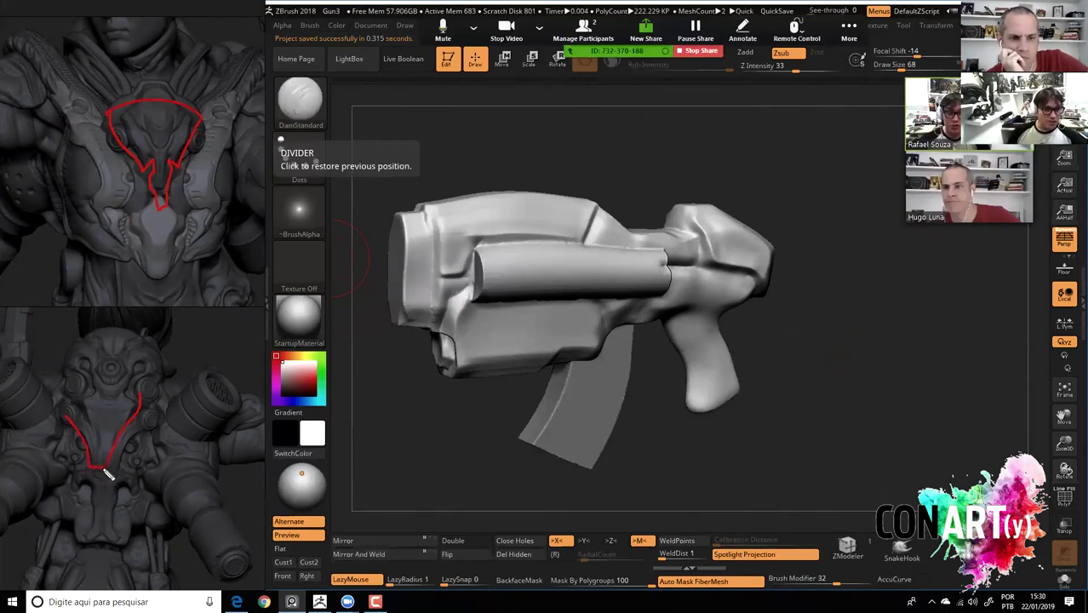
pyautogui.moveTo(523, 119); pyautogui.dragTo(645, 235)
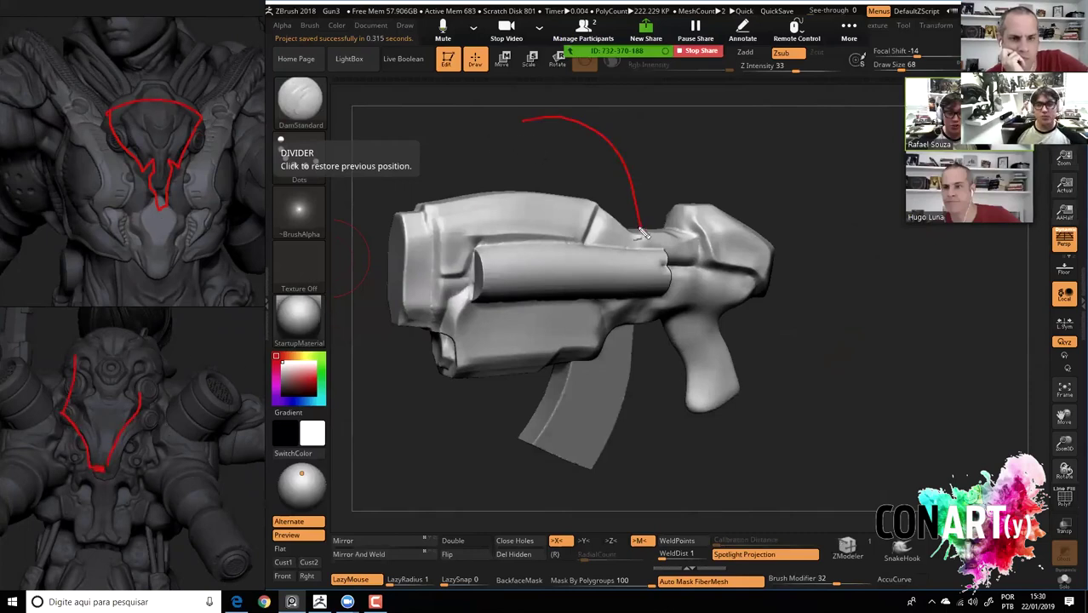
pyautogui.moveTo(528, 170); pyautogui.dragTo(545, 283)
pyautogui.moveTo(419, 171); pyautogui.dragTo(554, 361)
pyautogui.moveTo(467, 417); pyautogui.dragTo(654, 348)
pyautogui.moveTo(545, 330); pyautogui.dragTo(728, 404)
pyautogui.moveTo(673, 368); pyautogui.dragTo(808, 400)
# Circle the lower reference figure and the upper figure's chest in red.
pyautogui.moveTo(141, 490); pyautogui.dragTo(128, 316)
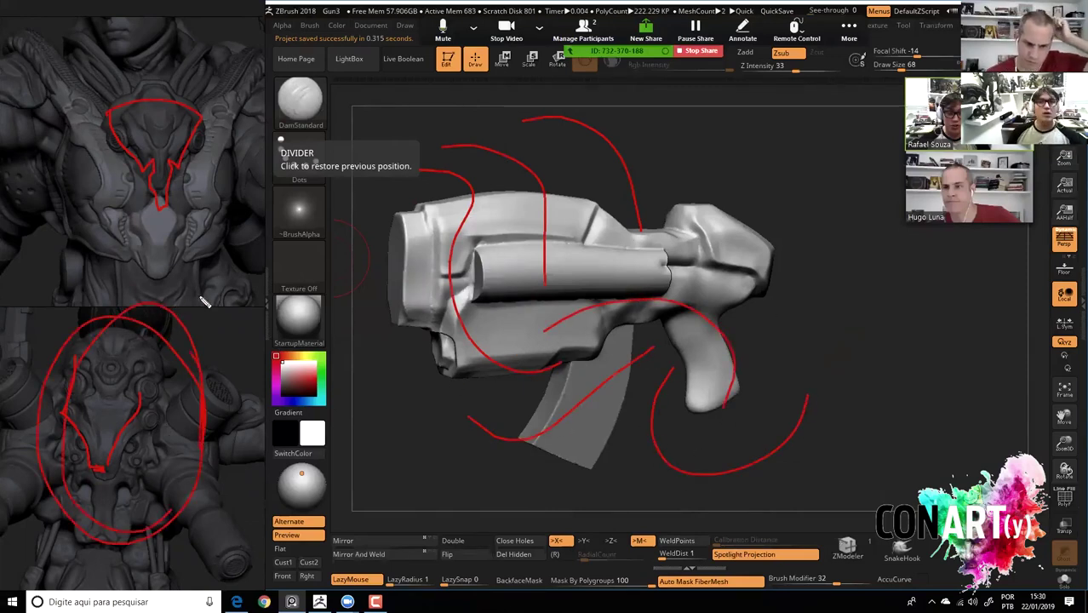
pyautogui.moveTo(167, 482); pyautogui.dragTo(107, 472)
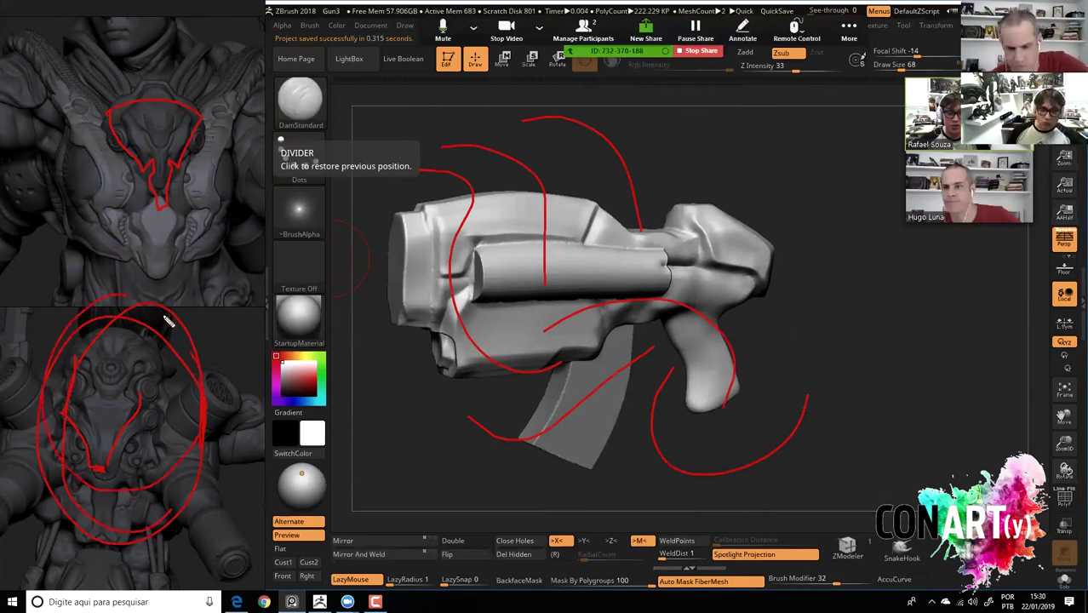
pyautogui.moveTo(229, 121); pyautogui.dragTo(219, 103)
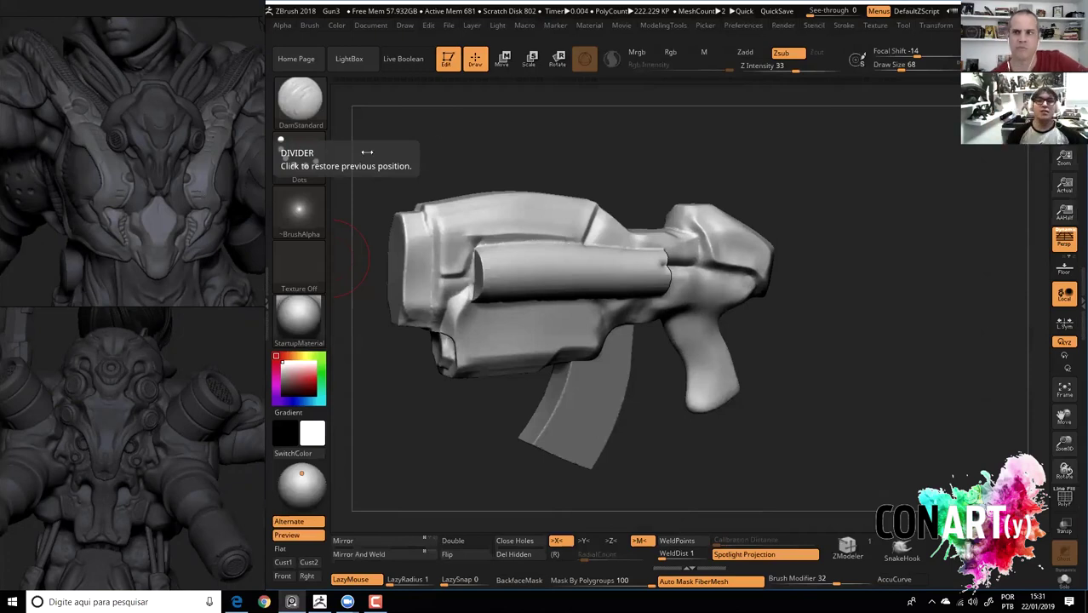
# Turn the gun to a side view and mark the reference chest armour and lower figure in red.
pyautogui.moveTo(498, 126); pyautogui.dragTo(469, 122)
pyautogui.moveTo(434, 156)
pyautogui.mouseDown()
pyautogui.moveTo(447, 144)
pyautogui.moveTo(439, 173)
pyautogui.mouseUp()
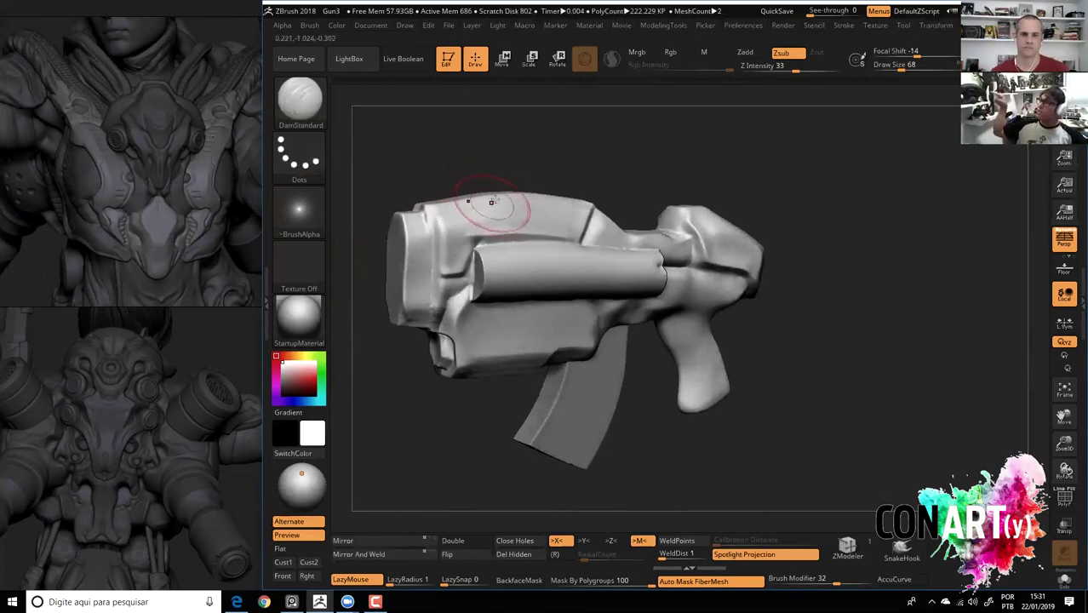
pyautogui.moveTo(514, 186)
pyautogui.mouseDown()
pyautogui.moveTo(488, 134)
pyautogui.moveTo(464, 139)
pyautogui.mouseUp()
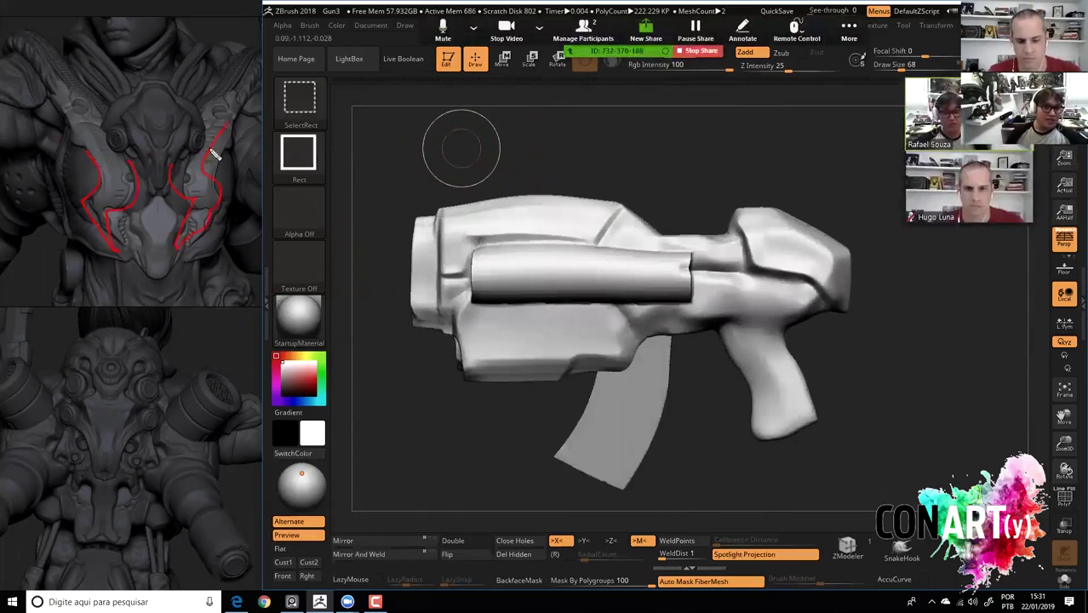
pyautogui.moveTo(205, 169); pyautogui.dragTo(230, 129)
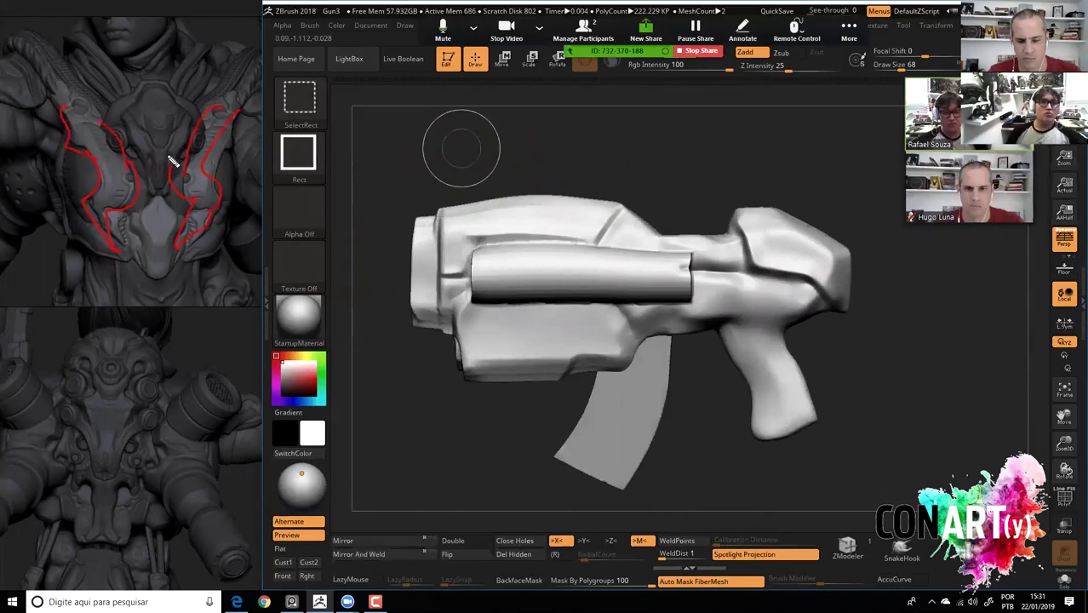
pyautogui.moveTo(155, 436); pyautogui.dragTo(106, 475)
pyautogui.moveTo(68, 429); pyautogui.dragTo(102, 482)
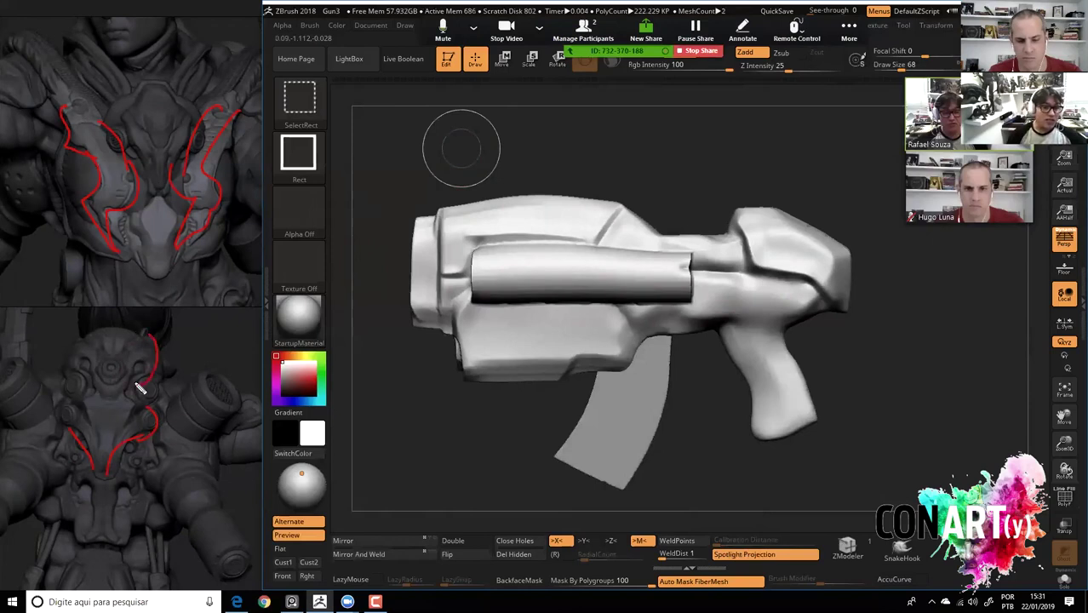
pyautogui.moveTo(85, 379); pyautogui.dragTo(95, 389)
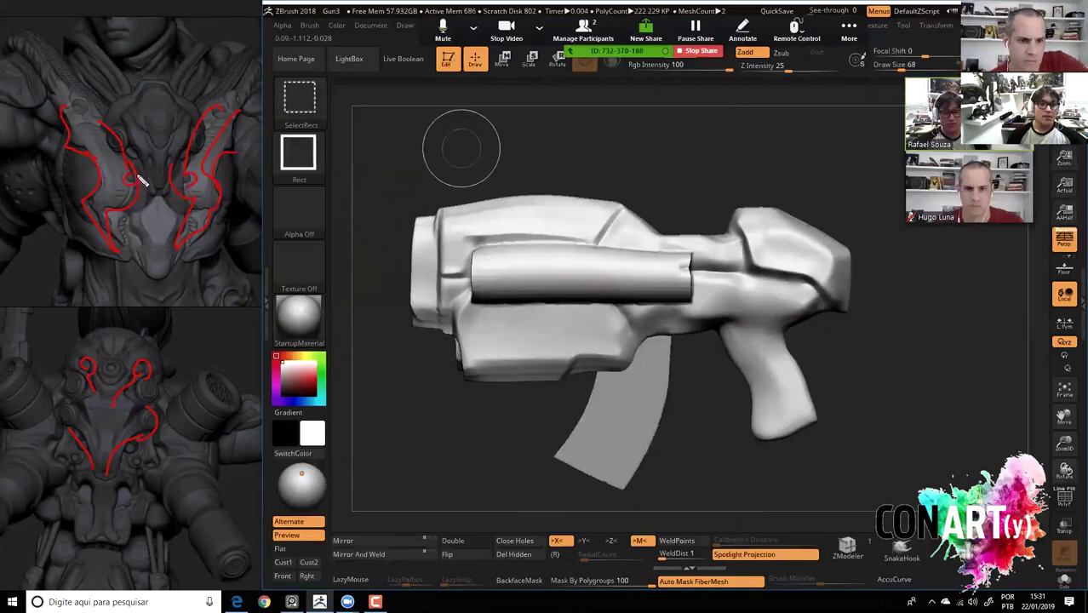
# Sketch red curves and loops over the gun's barrel, rear and grip.
pyautogui.moveTo(642, 121)
pyautogui.mouseDown()
pyautogui.moveTo(579, 298)
pyautogui.moveTo(630, 379)
pyautogui.mouseUp()
pyautogui.moveTo(706, 202)
pyautogui.mouseDown()
pyautogui.moveTo(691, 257)
pyautogui.moveTo(660, 283)
pyautogui.mouseUp()
pyautogui.moveTo(608, 184)
pyautogui.mouseDown()
pyautogui.moveTo(544, 205)
pyautogui.moveTo(560, 182)
pyautogui.mouseUp()
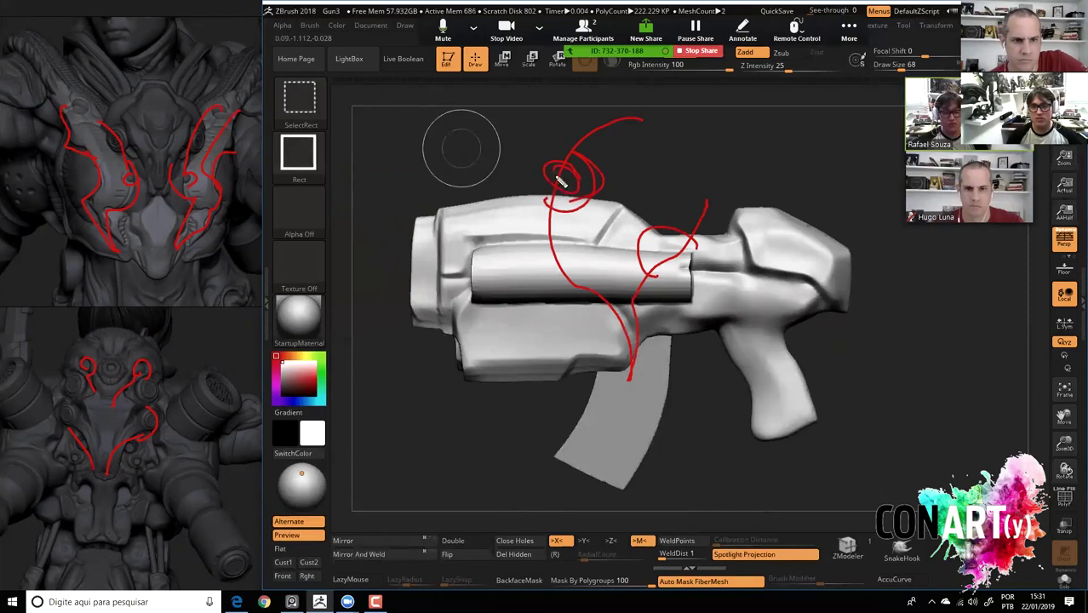
pyautogui.moveTo(656, 263); pyautogui.dragTo(681, 239)
pyautogui.moveTo(783, 146); pyautogui.dragTo(926, 352)
pyautogui.moveTo(840, 354); pyautogui.dragTo(904, 479)
pyautogui.moveTo(920, 413); pyautogui.dragTo(920, 357)
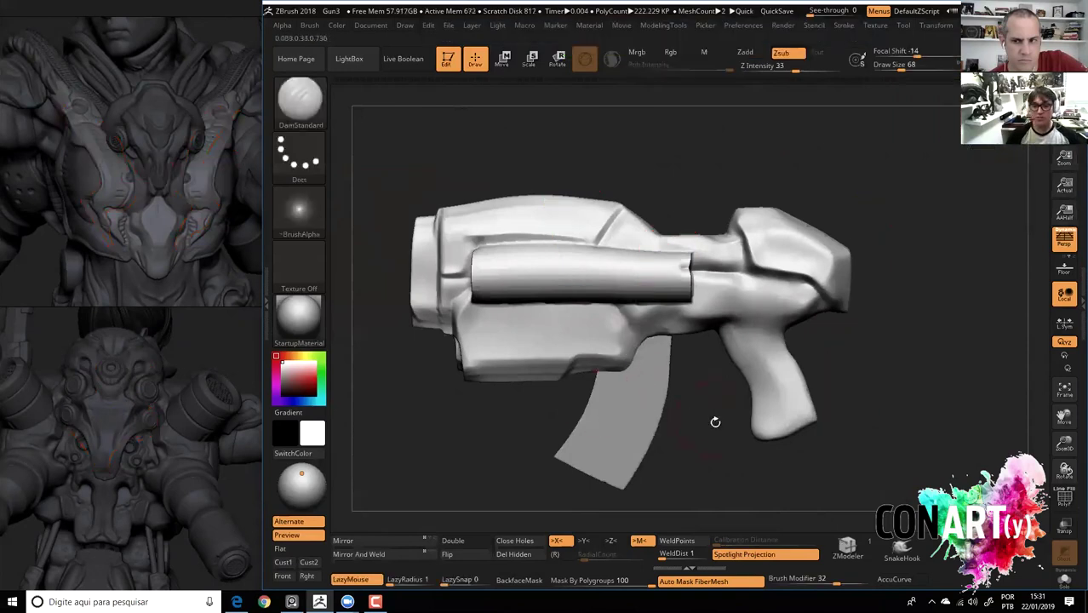
# Use Load Brush in the brush library to load Meshtools from the props folder.
pyautogui.moveTo(692, 469); pyautogui.dragTo(702, 442)
pyautogui.click(349, 59)
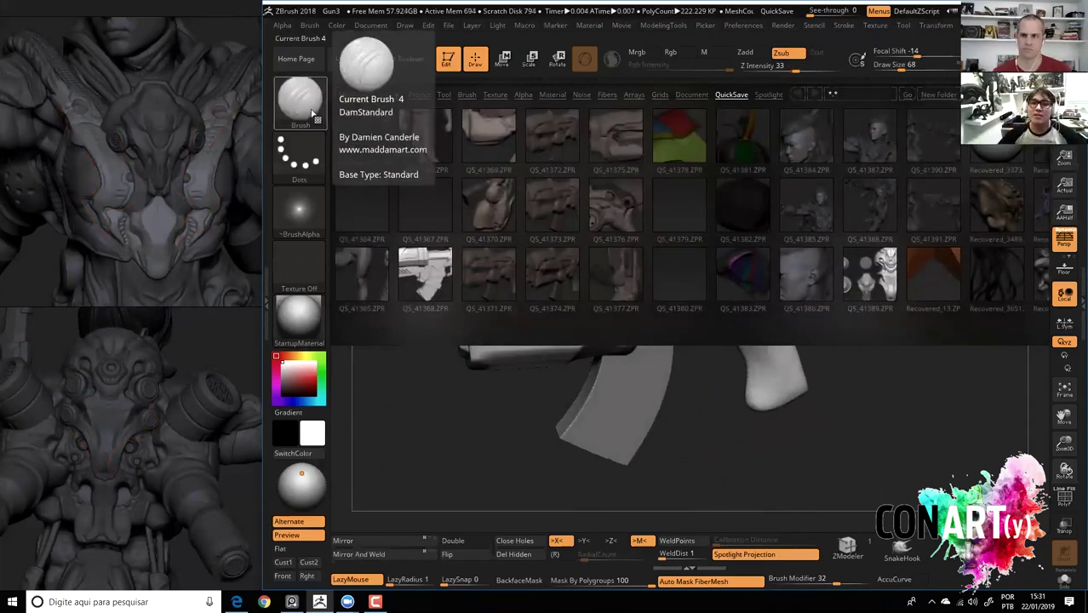
pyautogui.click(349, 59)
pyautogui.click(314, 100)
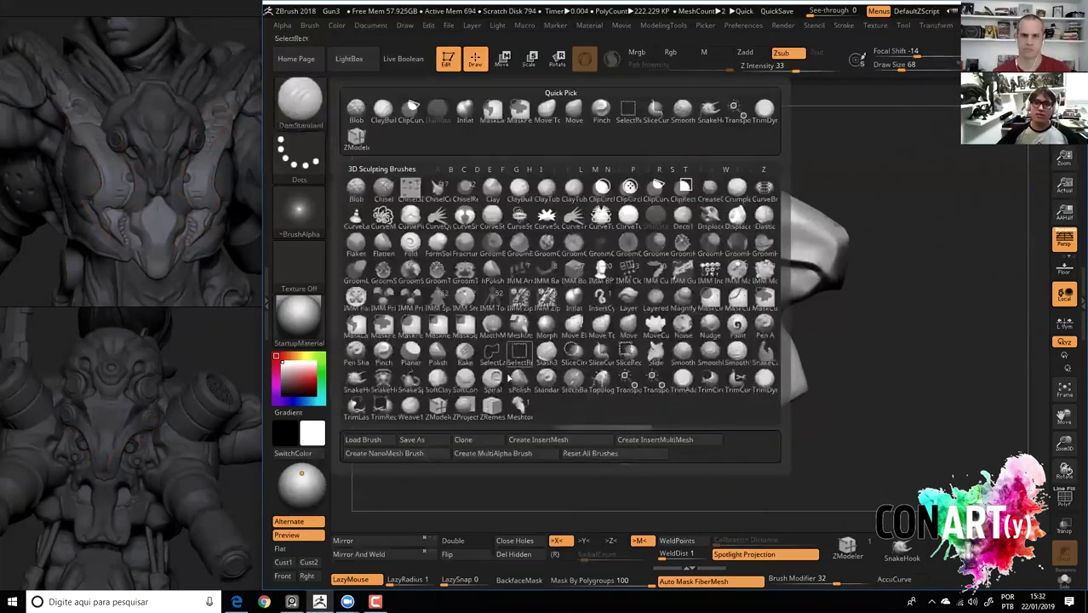
pyautogui.click(393, 437)
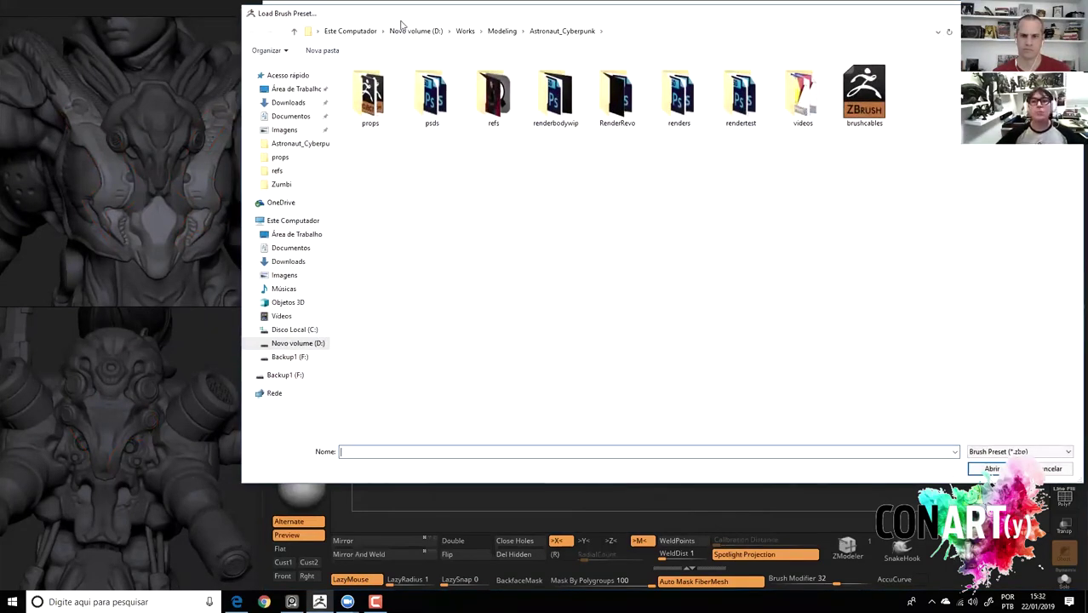
pyautogui.moveTo(394, 23); pyautogui.dragTo(371, 103)
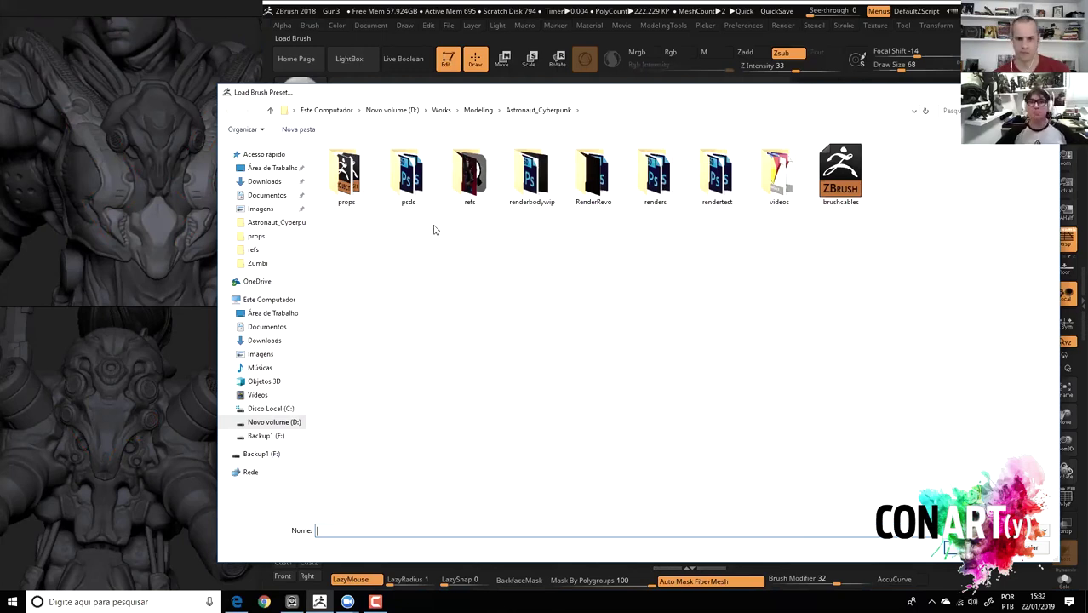
pyautogui.doubleClick(344, 170)
pyautogui.doubleClick(345, 170)
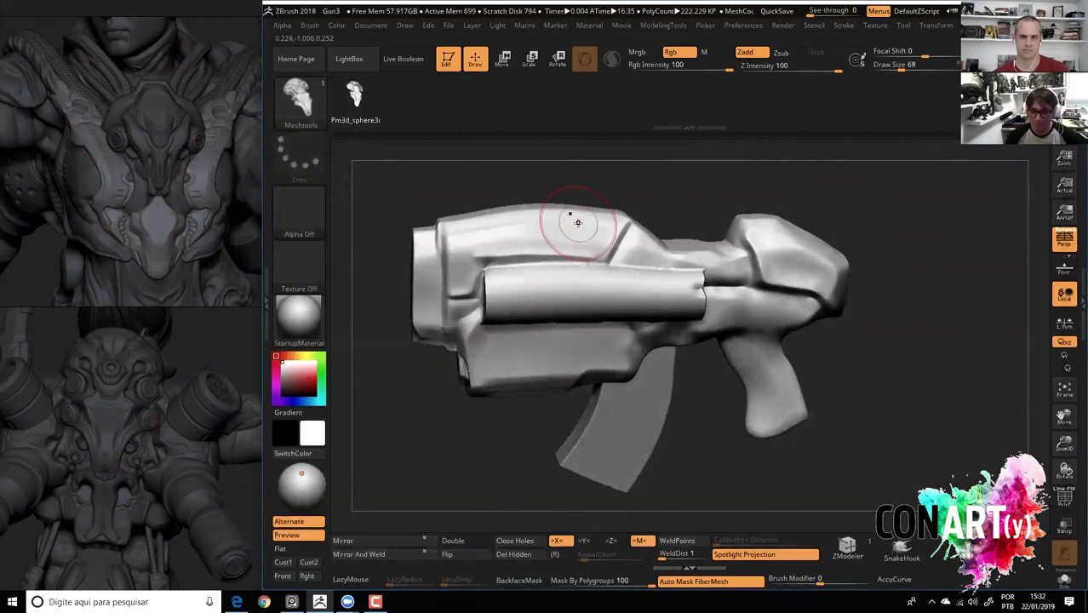
# Stamp and enlarge the Meshtools ornament on the barrel end, then undo it.
pyautogui.press('b')
pyautogui.moveTo(607, 196)
pyautogui.mouseDown()
pyautogui.moveTo(639, 291)
pyautogui.moveTo(720, 358)
pyautogui.mouseUp()
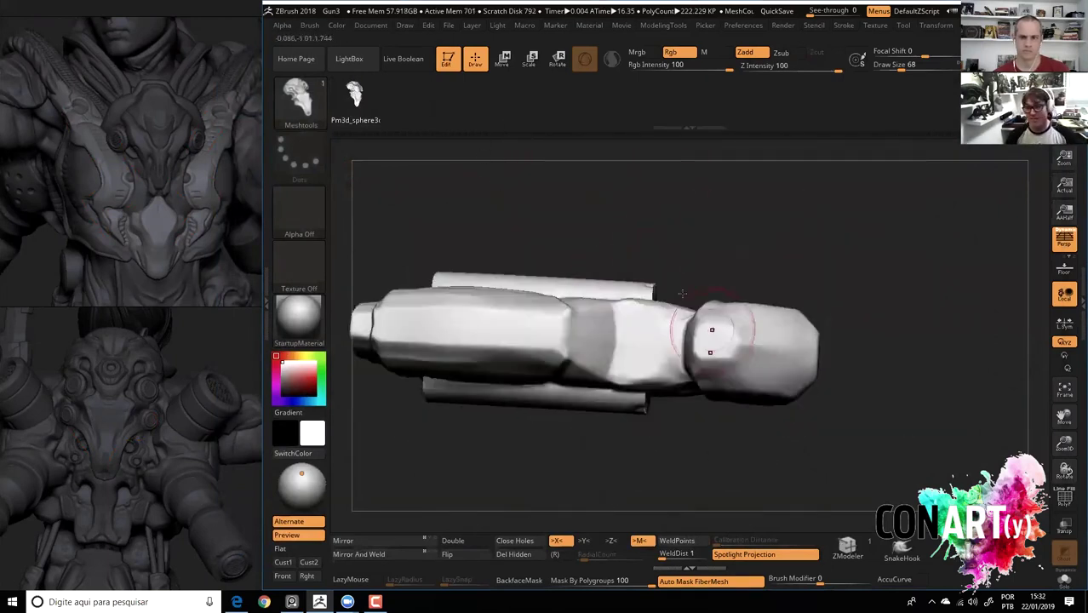
pyautogui.keyDown('alt'); pyautogui.moveTo(713, 305); pyautogui.dragTo(656, 185); pyautogui.keyUp('alt')
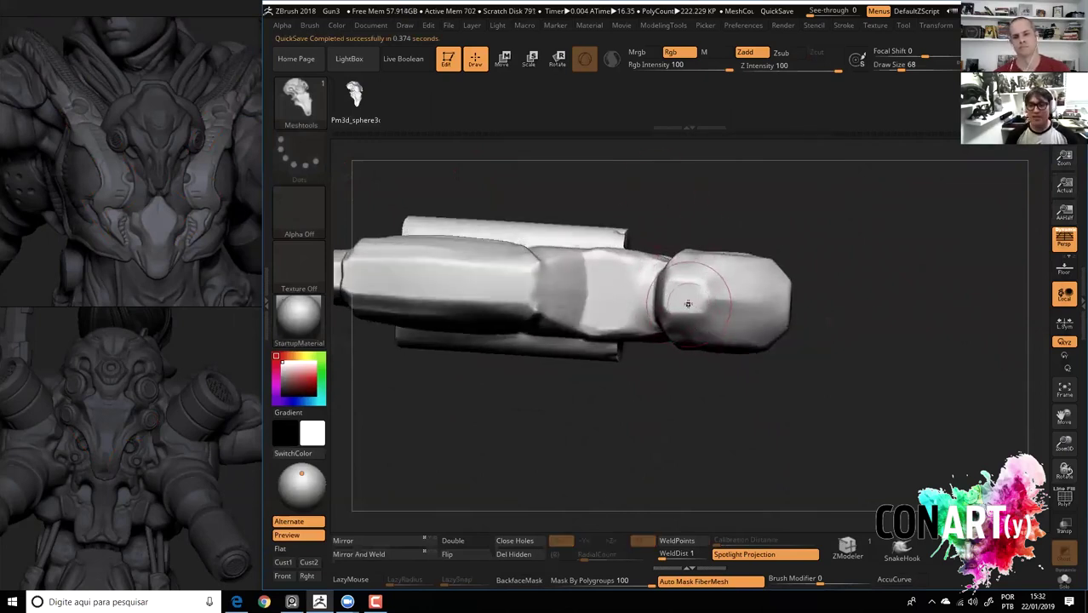
pyautogui.moveTo(688, 304); pyautogui.dragTo(609, 300)
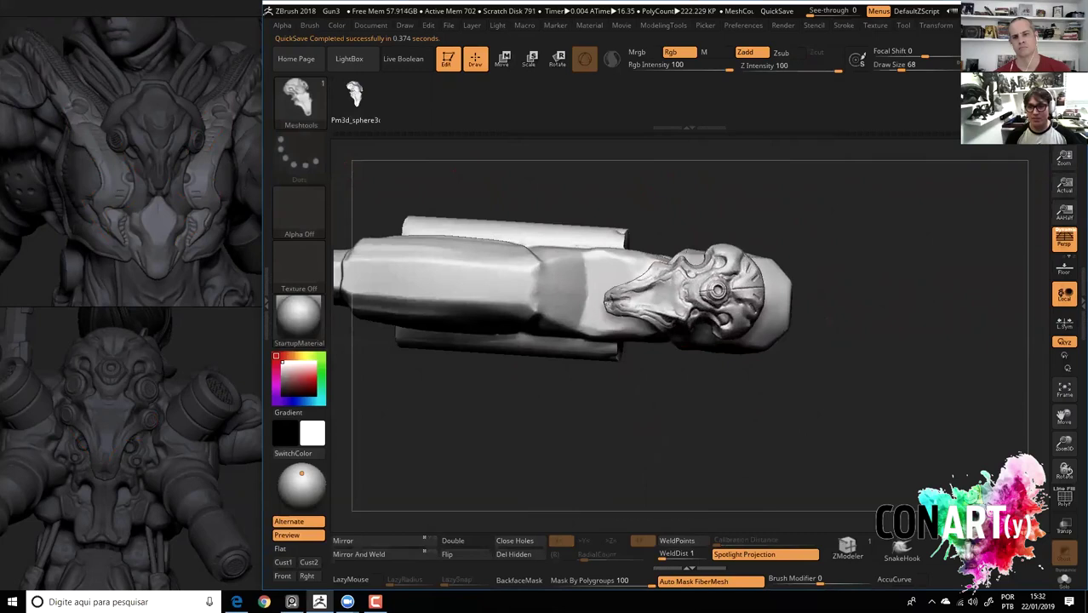
pyautogui.moveTo(609, 300); pyautogui.dragTo(593, 294)
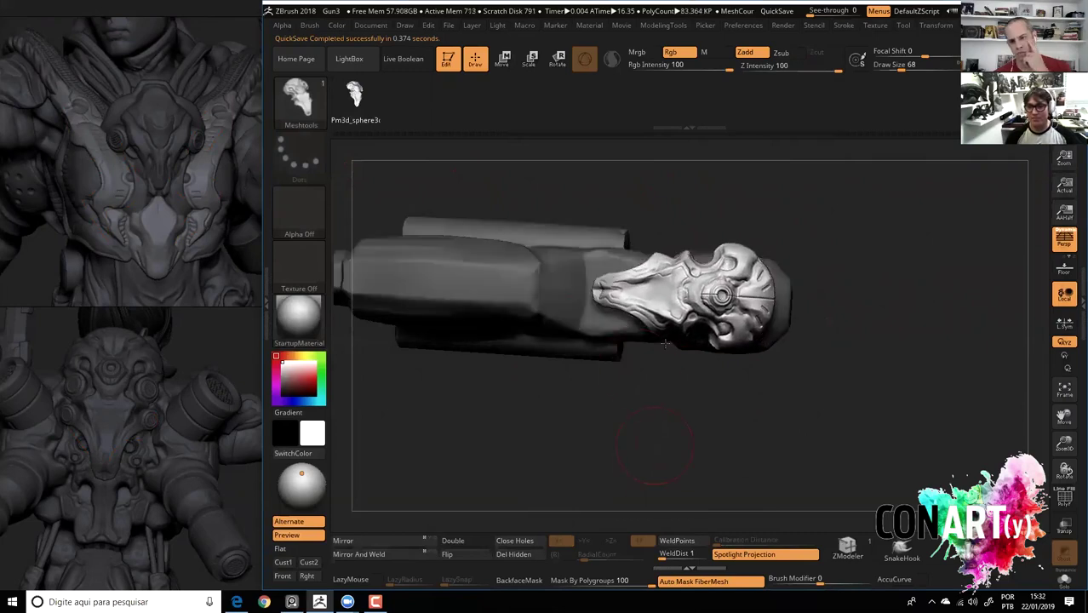
pyautogui.moveTo(665, 343); pyautogui.dragTo(621, 272)
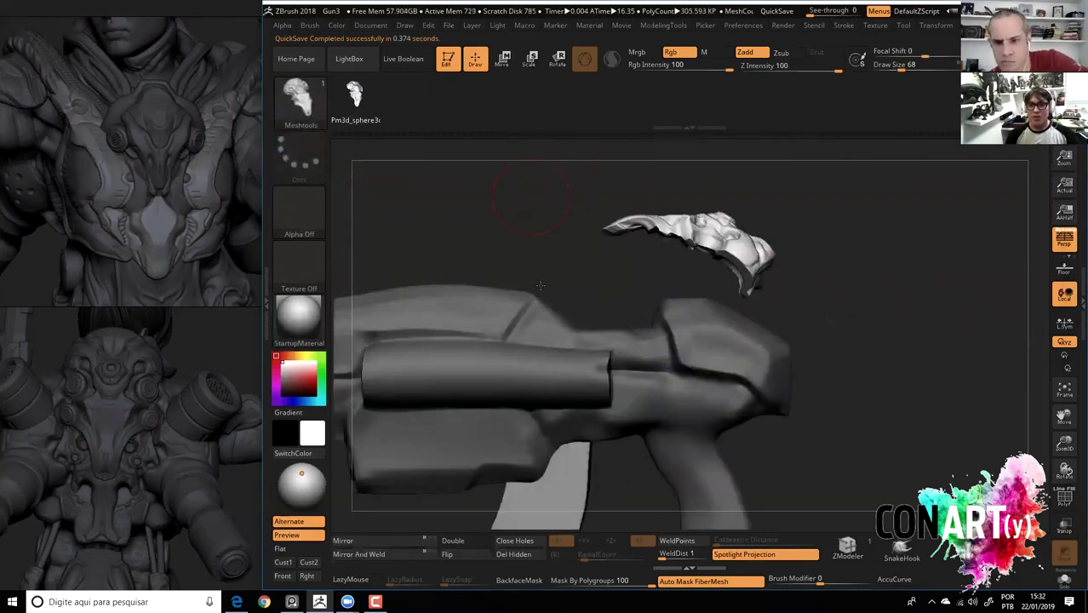
pyautogui.hotkey('ctrl', 'z')
pyautogui.hotkey('ctrl', 'z')
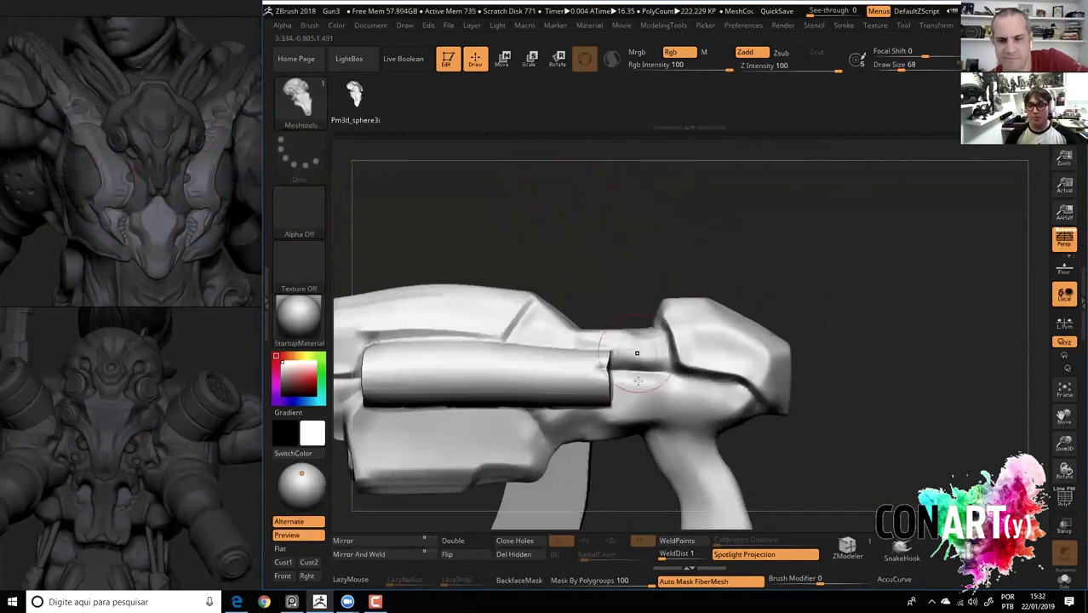
# Undo further placement attempts and stamp the ornament onto the gun's side.
pyautogui.moveTo(692, 322)
pyautogui.mouseDown()
pyautogui.moveTo(707, 316)
pyautogui.moveTo(711, 336)
pyautogui.mouseUp()
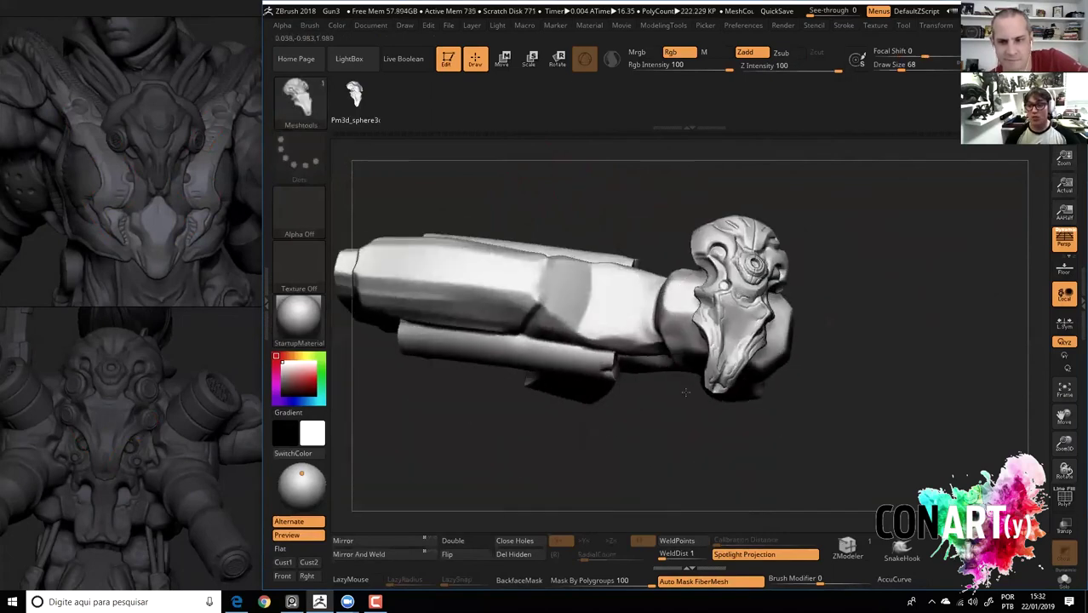
pyautogui.hotkey('ctrl', 'z')
pyautogui.moveTo(644, 435)
pyautogui.mouseDown()
pyautogui.moveTo(655, 359)
pyautogui.moveTo(660, 366)
pyautogui.mouseUp()
pyautogui.hotkey('ctrl', 'z')
pyautogui.moveTo(610, 275)
pyautogui.mouseDown()
pyautogui.moveTo(656, 311)
pyautogui.moveTo(681, 358)
pyautogui.mouseUp()
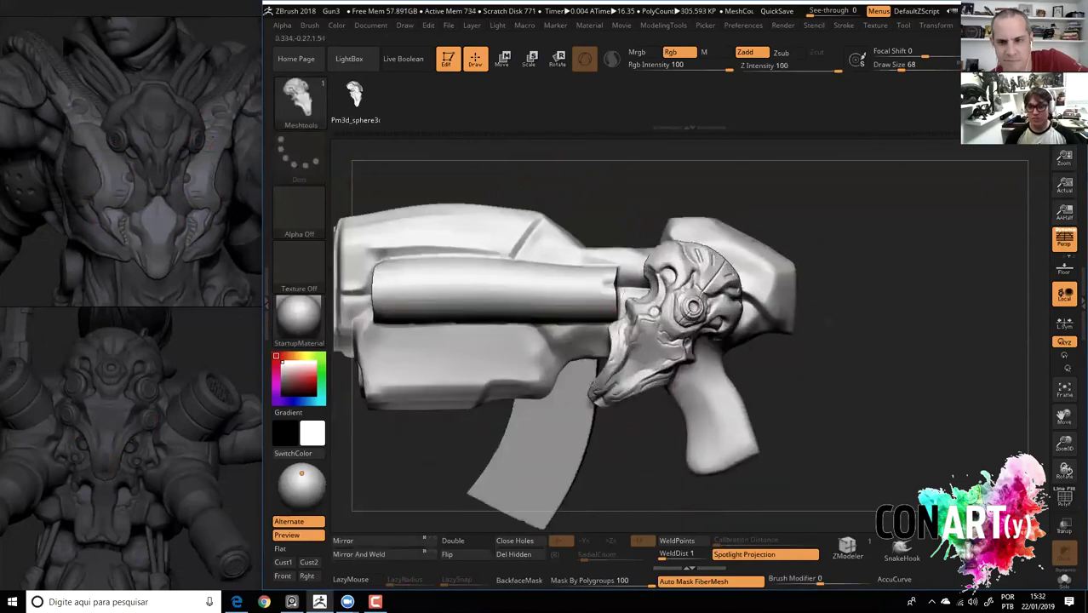
pyautogui.moveTo(817, 424); pyautogui.dragTo(518, 153)
# Slide the ornament onto the gun with the Transpose gizmo and rotate it about its vertical axis.
pyautogui.press('w')
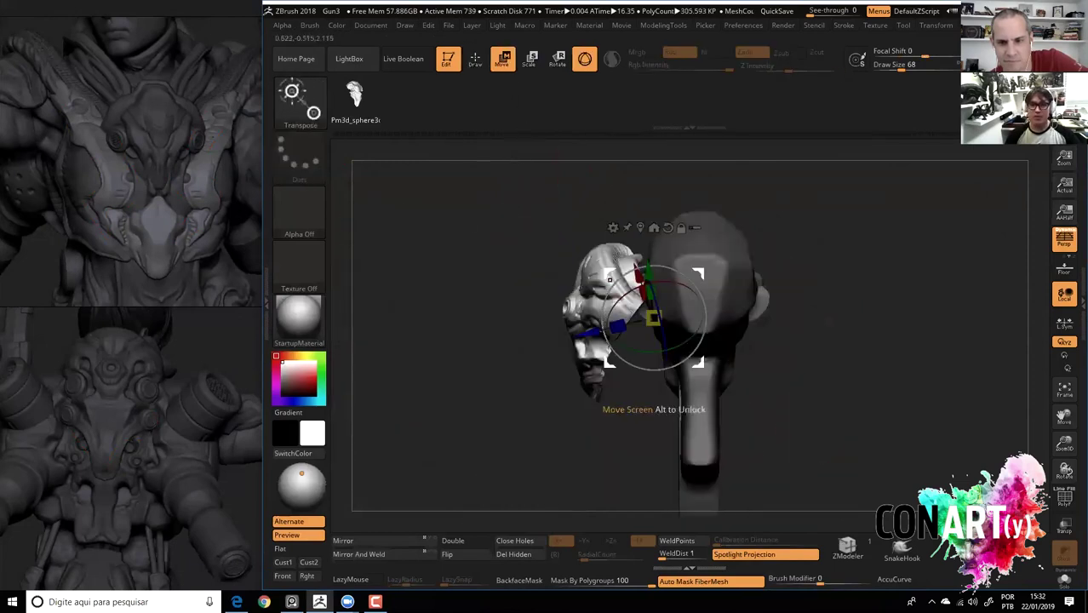
pyautogui.click(667, 228)
pyautogui.moveTo(719, 319)
pyautogui.mouseDown()
pyautogui.moveTo(770, 318)
pyautogui.moveTo(637, 406)
pyautogui.mouseUp()
pyautogui.moveTo(749, 362); pyautogui.dragTo(703, 400)
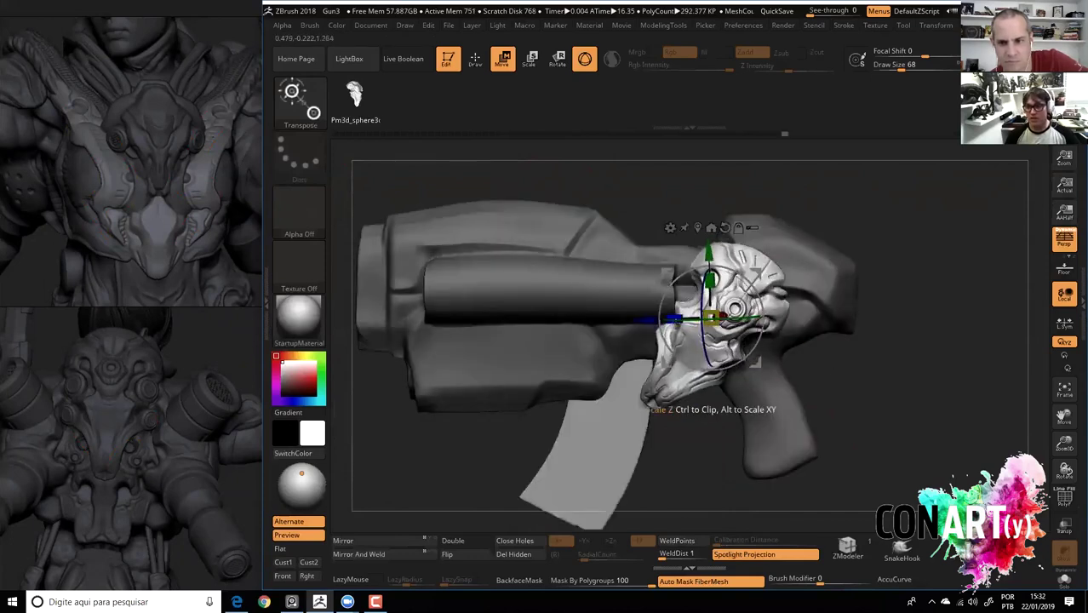
pyautogui.keyDown('shift'); pyautogui.moveTo(545, 177); pyautogui.dragTo(569, 224); pyautogui.keyUp('shift')
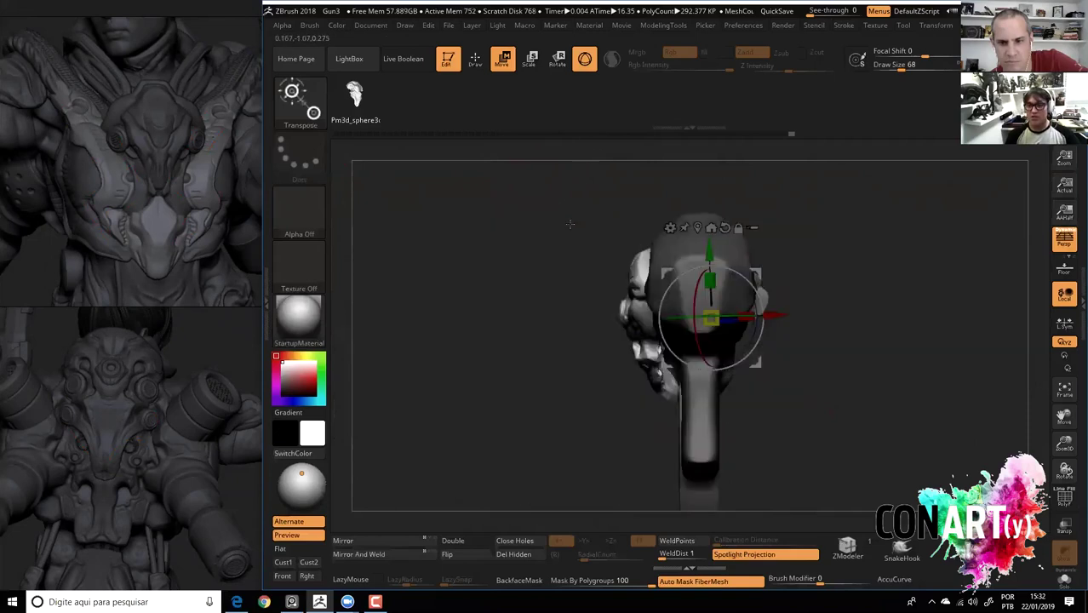
pyautogui.moveTo(751, 317); pyautogui.dragTo(851, 333)
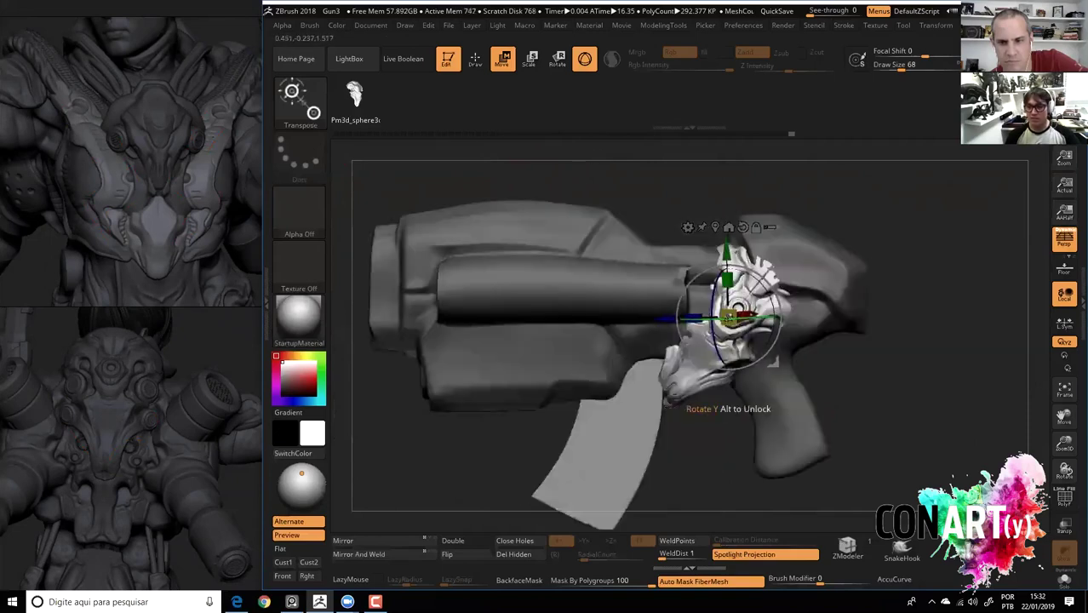
pyautogui.moveTo(739, 365); pyautogui.dragTo(631, 216)
# Switch to the TrimDynamic brush (B-T-D).
pyautogui.press('b')
pyautogui.press('Escape')
pyautogui.press('q')
pyautogui.moveTo(733, 307); pyautogui.dragTo(796, 327)
pyautogui.press('b')
pyautogui.press('t')
pyautogui.press('d')
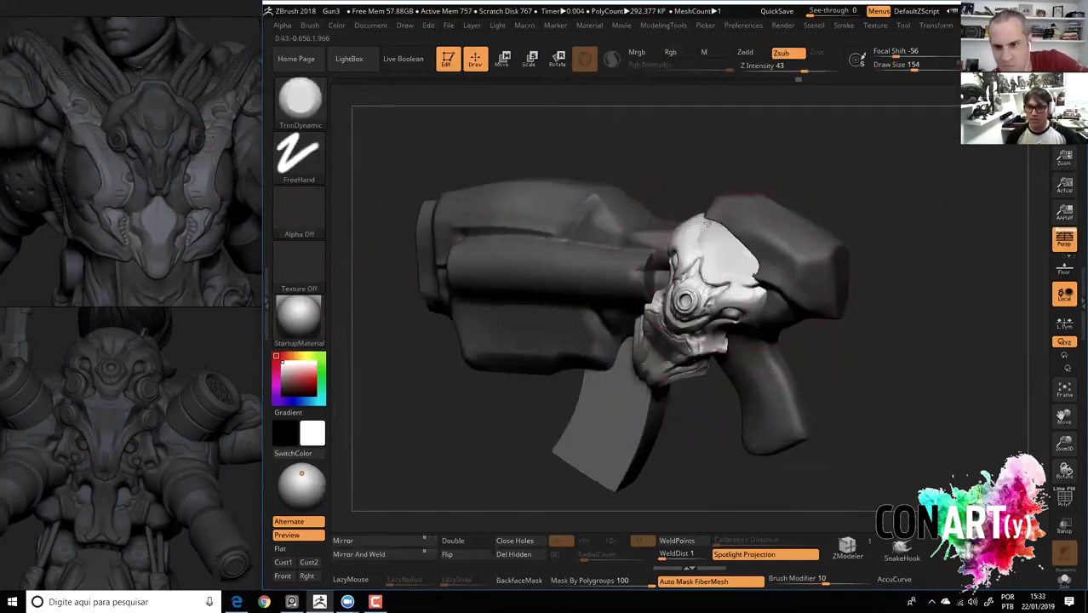
# Isolate the receiver and magazine, unhide all parts, and open the Subtool list.
pyautogui.moveTo(740, 256); pyautogui.dragTo(651, 428)
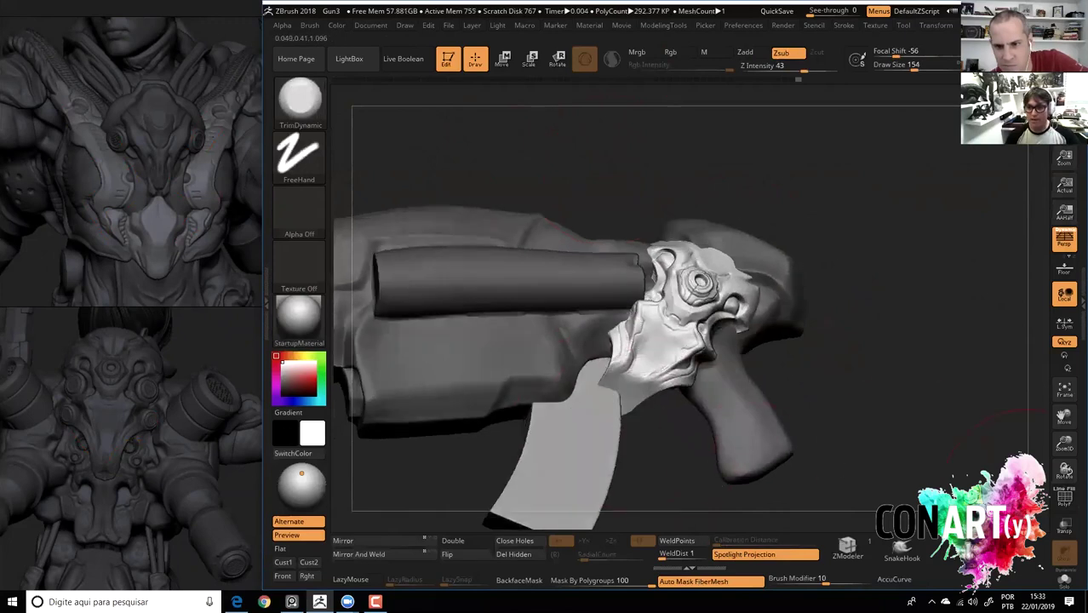
pyautogui.keyDown('ctrl'); pyautogui.keyDown('alt'); pyautogui.keyDown('shift'); pyautogui.click(767, 351); pyautogui.keyUp('shift'); pyautogui.keyUp('alt'); pyautogui.keyUp('ctrl')
pyautogui.keyDown('ctrl'); pyautogui.keyDown('shift'); pyautogui.click(1022, 430); pyautogui.keyUp('shift'); pyautogui.keyUp('ctrl')
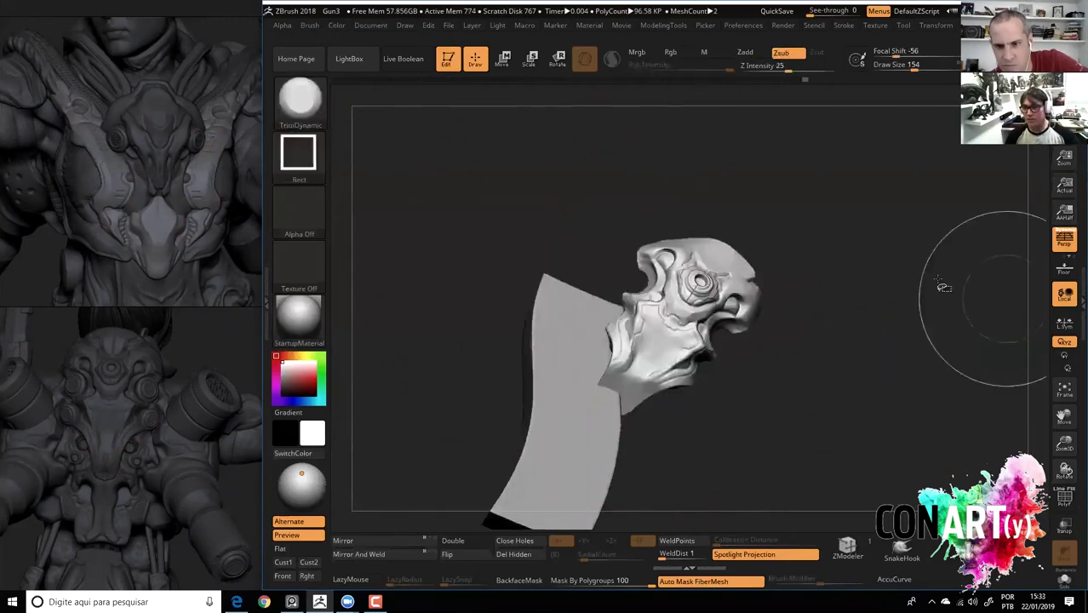
pyautogui.keyDown('ctrl'); pyautogui.keyDown('shift'); pyautogui.click(939, 284); pyautogui.keyUp('shift'); pyautogui.keyUp('ctrl')
pyautogui.doubleClick(1078, 308)
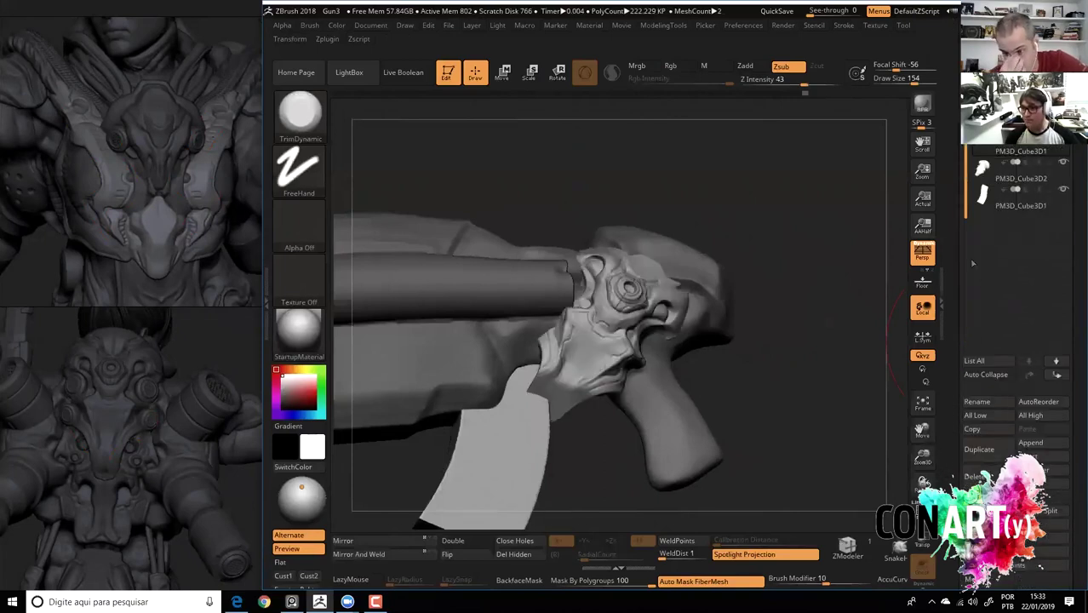
# Select the TrimCurve brush from the brush picker.
pyautogui.keyDown('ctrl'); pyautogui.keyDown('shift'); pyautogui.click(299, 111); pyautogui.keyUp('shift'); pyautogui.keyUp('ctrl')
pyautogui.keyDown('ctrl'); pyautogui.keyDown('shift'); pyautogui.click(304, 119); pyautogui.keyUp('shift'); pyautogui.keyUp('ctrl')
pyautogui.moveTo(628, 175)
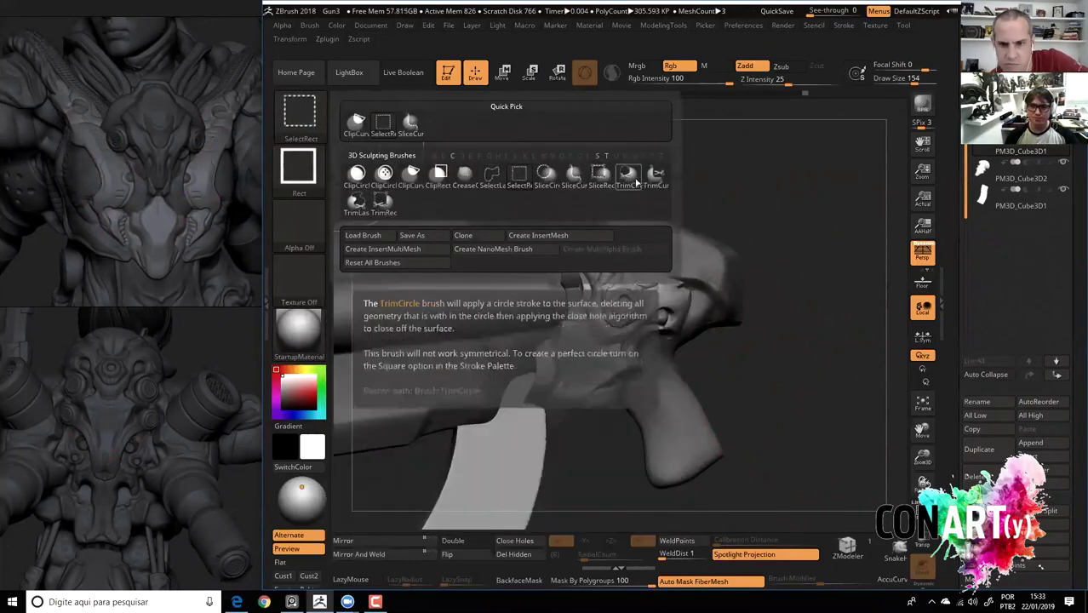
pyautogui.click(655, 175)
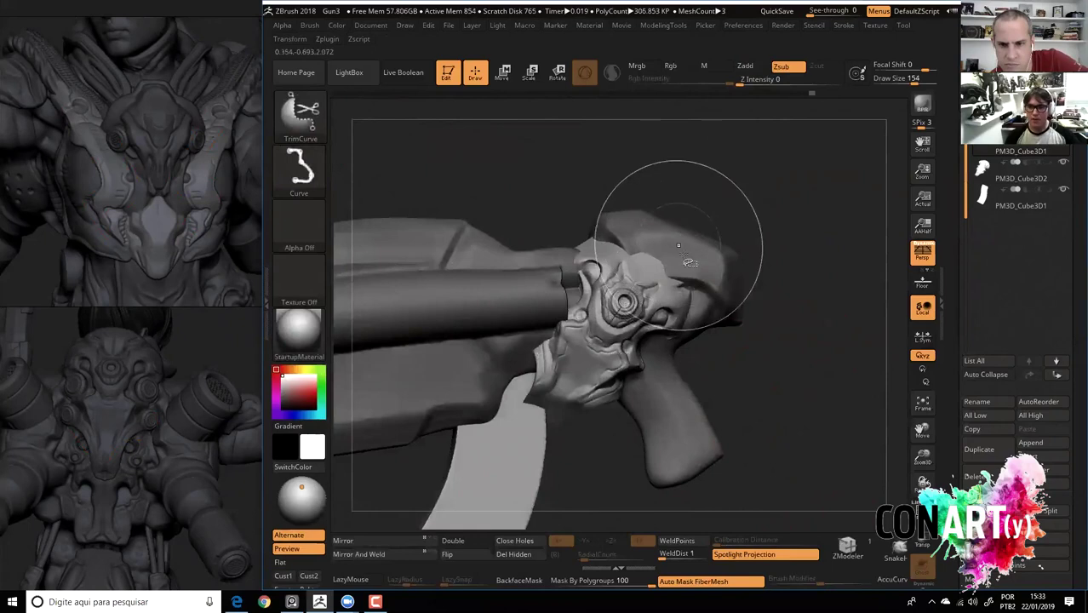
# Cut the skull piece with three curved TrimCurve strokes.
pyautogui.moveTo(818, 443); pyautogui.dragTo(956, 269)
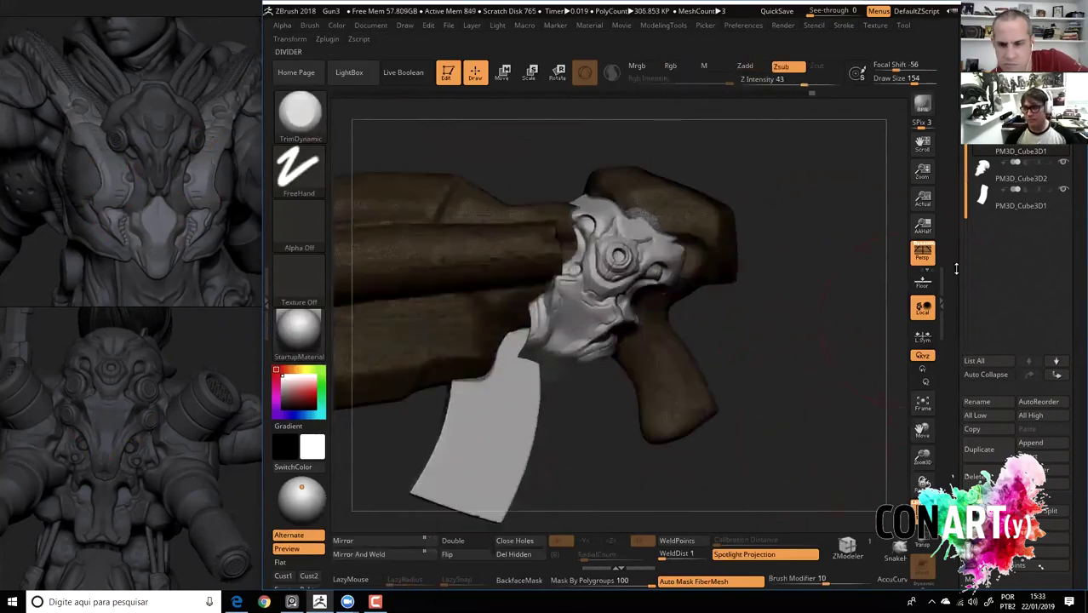
pyautogui.keyDown('ctrl'); pyautogui.keyDown('shift'); pyautogui.moveTo(647, 175); pyautogui.dragTo(487, 303); pyautogui.keyUp('shift'); pyautogui.keyUp('ctrl')
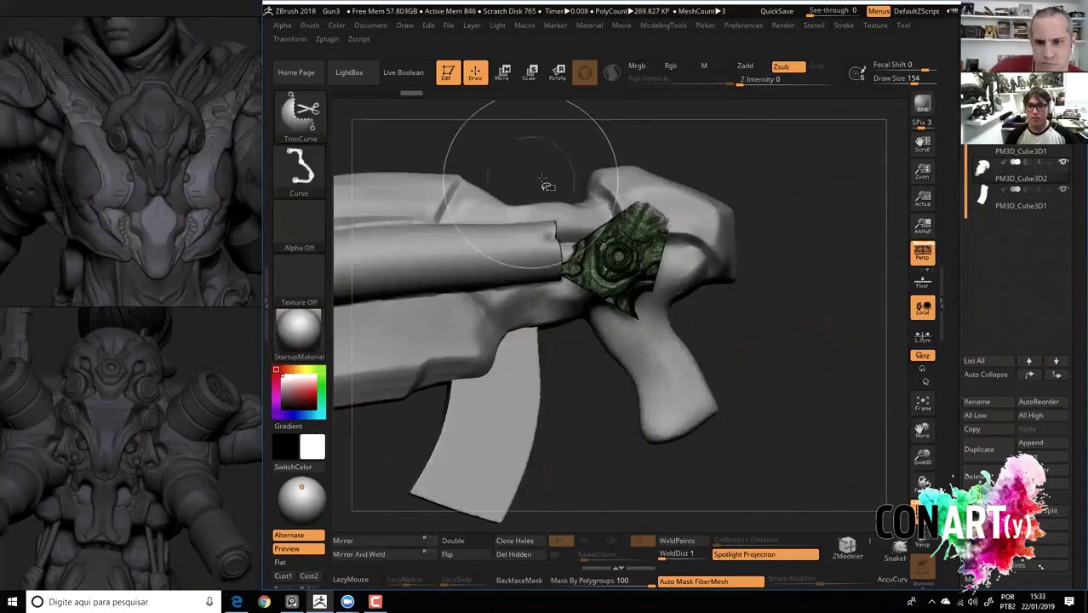
pyautogui.keyDown('ctrl'); pyautogui.keyDown('shift'); pyautogui.moveTo(716, 333); pyautogui.dragTo(496, 275); pyautogui.keyUp('shift'); pyautogui.keyUp('ctrl')
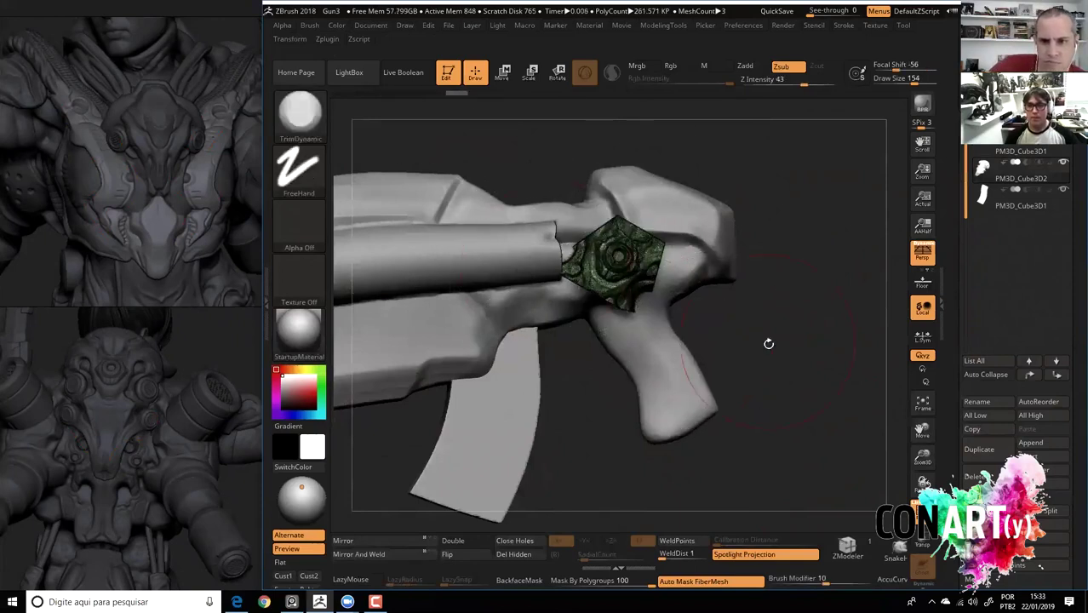
pyautogui.keyDown('ctrl'); pyautogui.keyDown('shift'); pyautogui.moveTo(724, 337); pyautogui.dragTo(576, 292); pyautogui.keyUp('shift'); pyautogui.keyUp('ctrl')
# Re-angle the trimmed piece with Transpose Rotate, then return to Draw mode.
pyautogui.moveTo(787, 389)
pyautogui.mouseDown()
pyautogui.moveTo(791, 374)
pyautogui.moveTo(670, 238)
pyautogui.mouseUp()
pyautogui.press('w')
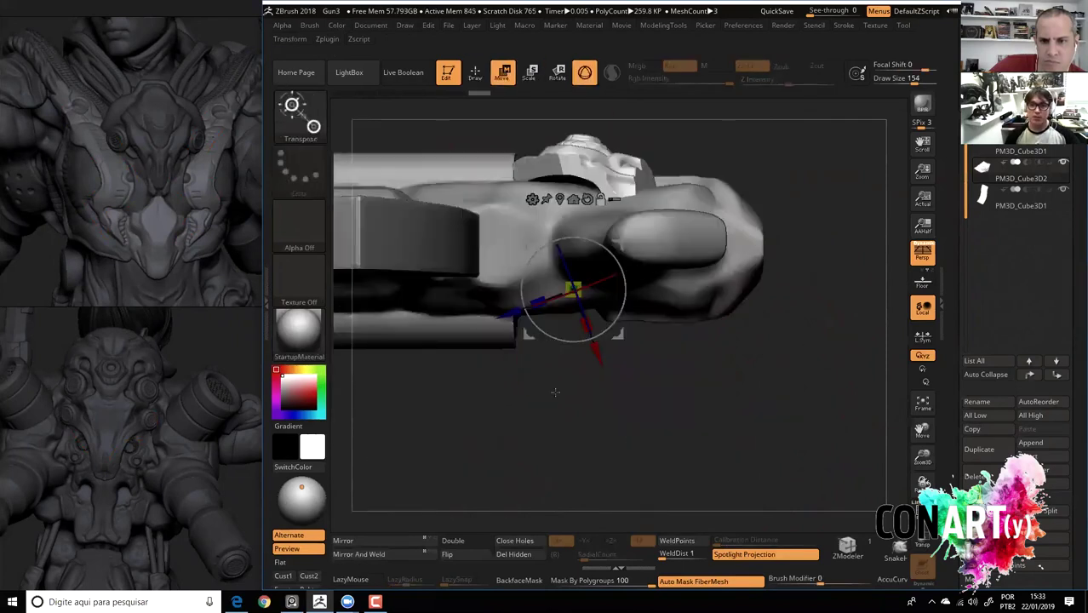
pyautogui.keyDown('alt'); pyautogui.moveTo(554, 392); pyautogui.dragTo(555, 425); pyautogui.keyUp('alt')
pyautogui.hotkey('ctrl', 'z')
pyautogui.hotkey('ctrl', 'shift', 'z')
pyautogui.moveTo(729, 364); pyautogui.dragTo(541, 238)
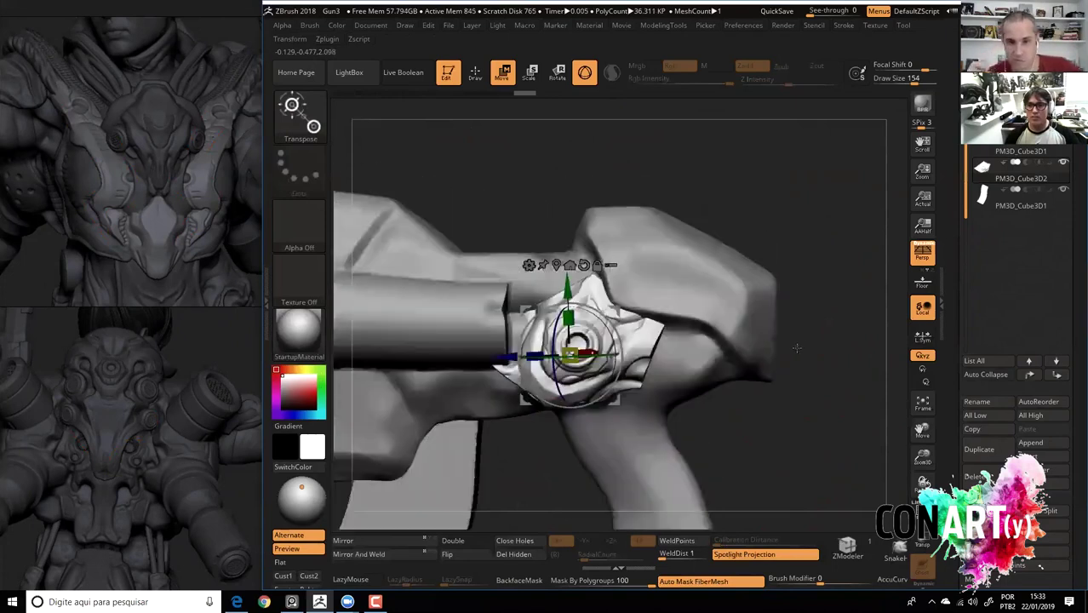
pyautogui.moveTo(539, 238)
pyautogui.mouseDown()
pyautogui.moveTo(536, 287)
pyautogui.moveTo(442, 257)
pyautogui.moveTo(556, 309)
pyautogui.mouseUp()
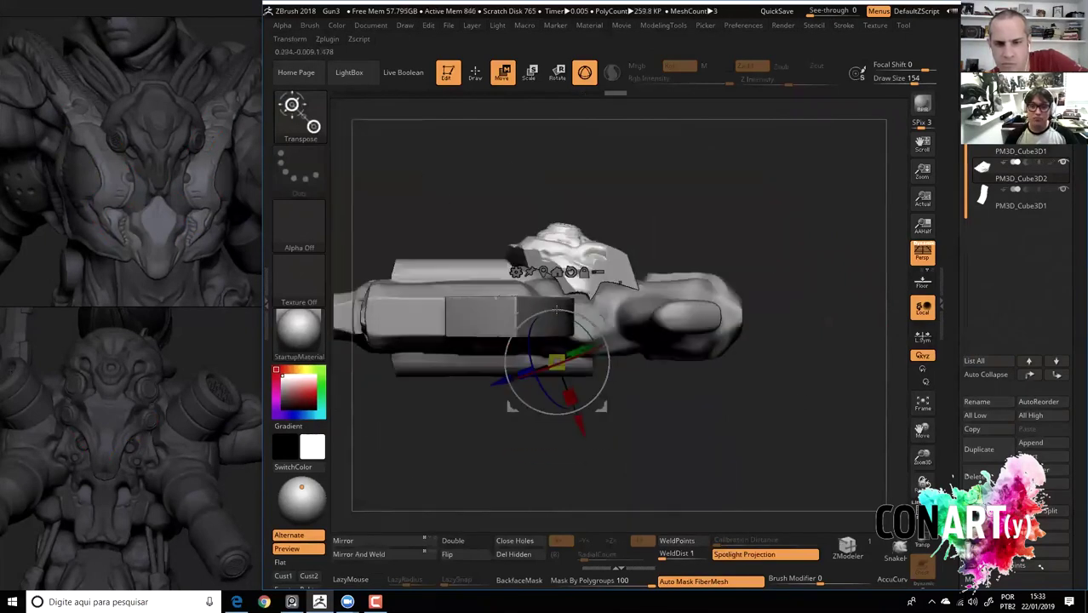
pyautogui.click(571, 272)
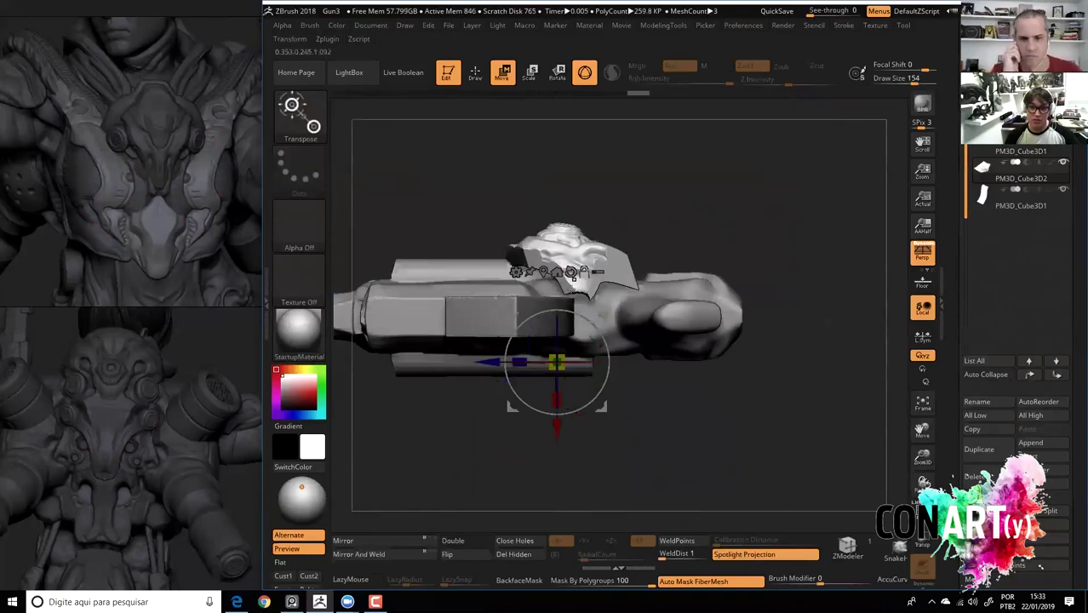
pyautogui.moveTo(502, 317); pyautogui.dragTo(696, 427)
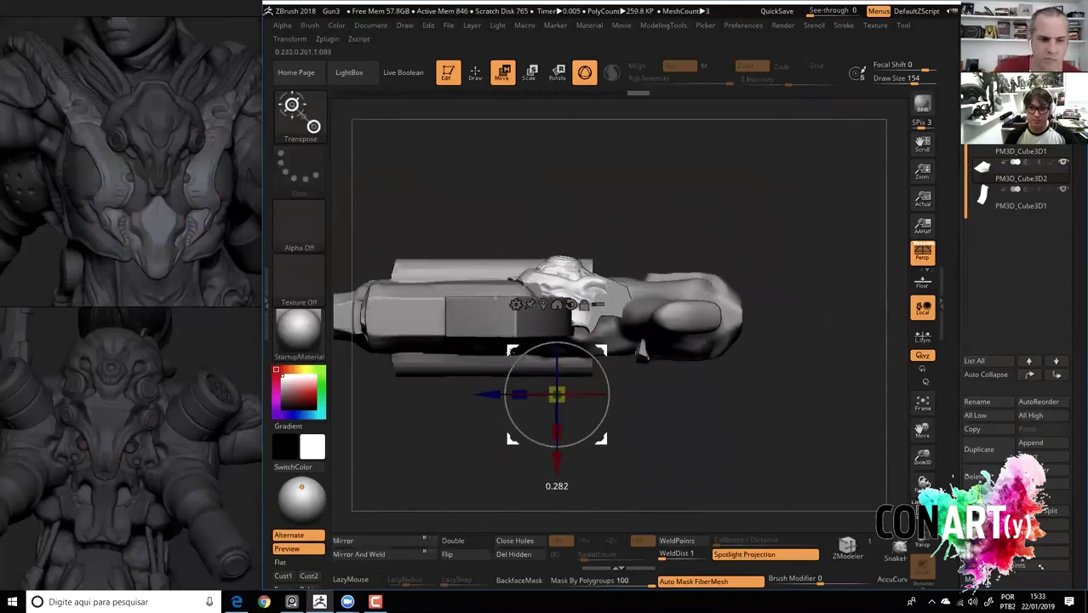
pyautogui.press('q')
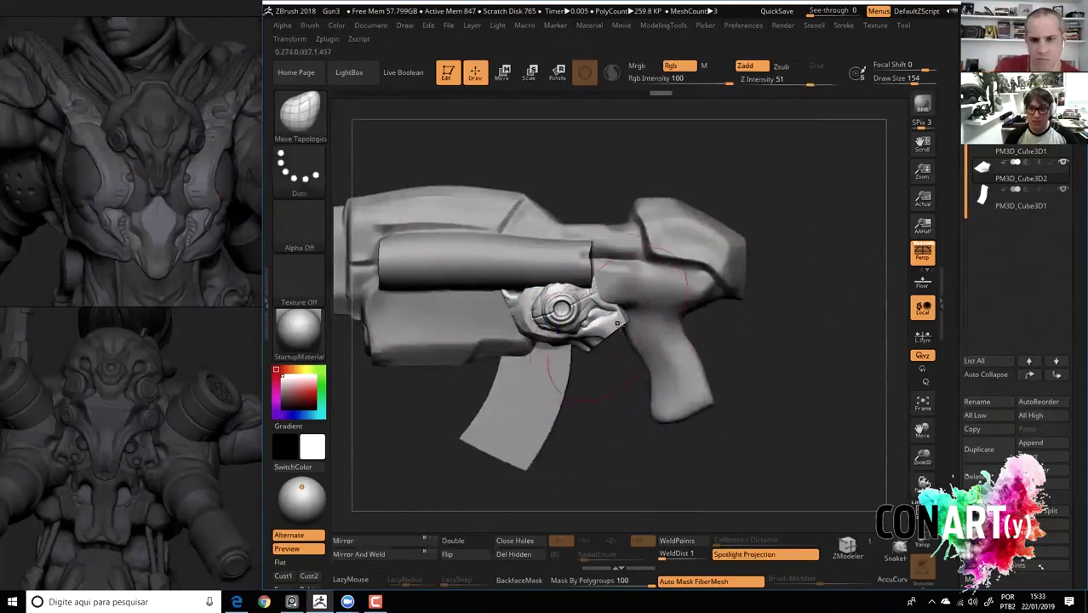
pyautogui.moveTo(620, 420)
pyautogui.keyDown('alt'); pyautogui.mouseDown()
pyautogui.moveTo(647, 358)
pyautogui.moveTo(681, 324)
pyautogui.moveTo(720, 317)
pyautogui.mouseUp(); pyautogui.keyUp('alt')
# Flatten the jagged piece beside the round detail with TrimDynamic.
pyautogui.press('b')
pyautogui.press('t')
pyautogui.press('d')
pyautogui.press('space')
pyautogui.moveTo(666, 436); pyautogui.dragTo(687, 478)
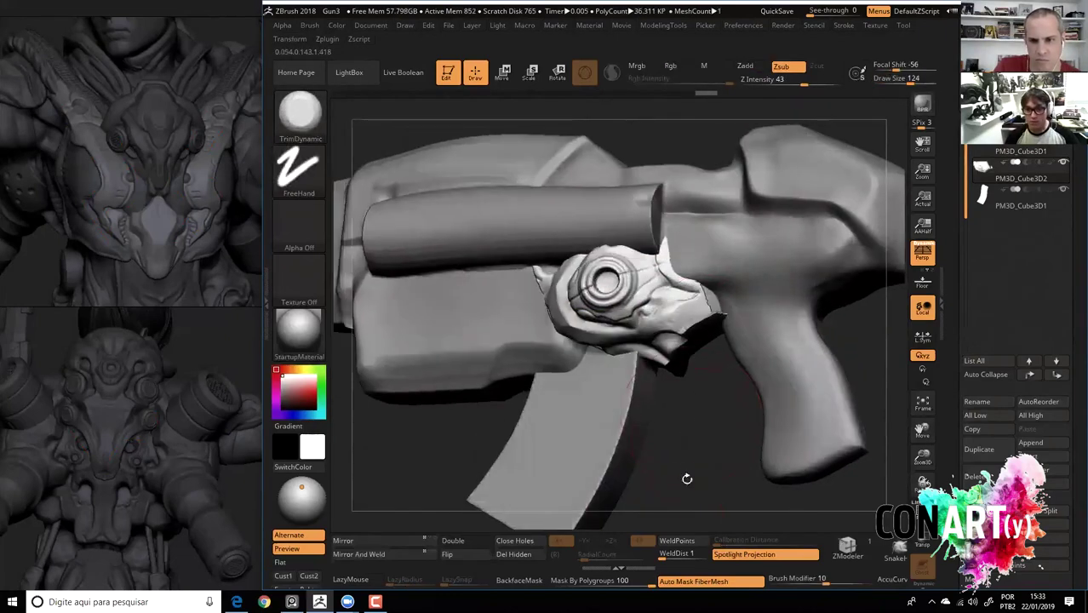
pyautogui.moveTo(562, 581); pyautogui.dragTo(494, 581)
pyautogui.moveTo(672, 298); pyautogui.dragTo(715, 341)
pyautogui.moveTo(656, 323)
pyautogui.mouseDown()
pyautogui.moveTo(716, 366)
pyautogui.moveTo(691, 281)
pyautogui.mouseUp()
# Build up clay around the round detail, mirror it, and select the main gun body.
pyautogui.moveTo(702, 418)
pyautogui.mouseDown()
pyautogui.moveTo(594, 353)
pyautogui.moveTo(691, 384)
pyautogui.mouseUp()
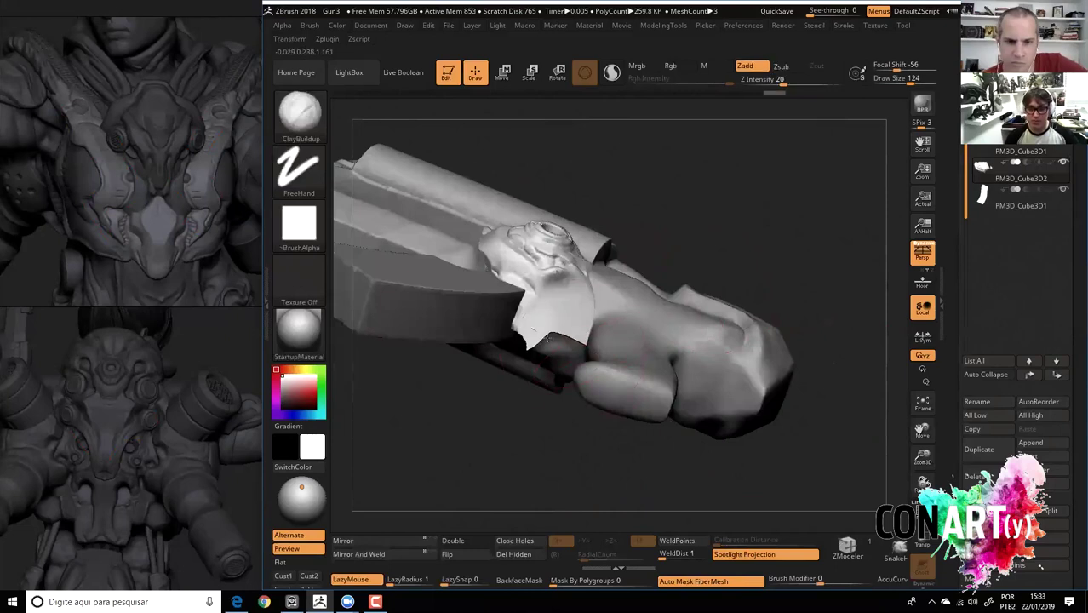
pyautogui.moveTo(511, 340)
pyautogui.mouseDown()
pyautogui.moveTo(588, 294)
pyautogui.moveTo(661, 281)
pyautogui.mouseUp()
pyautogui.click(357, 541)
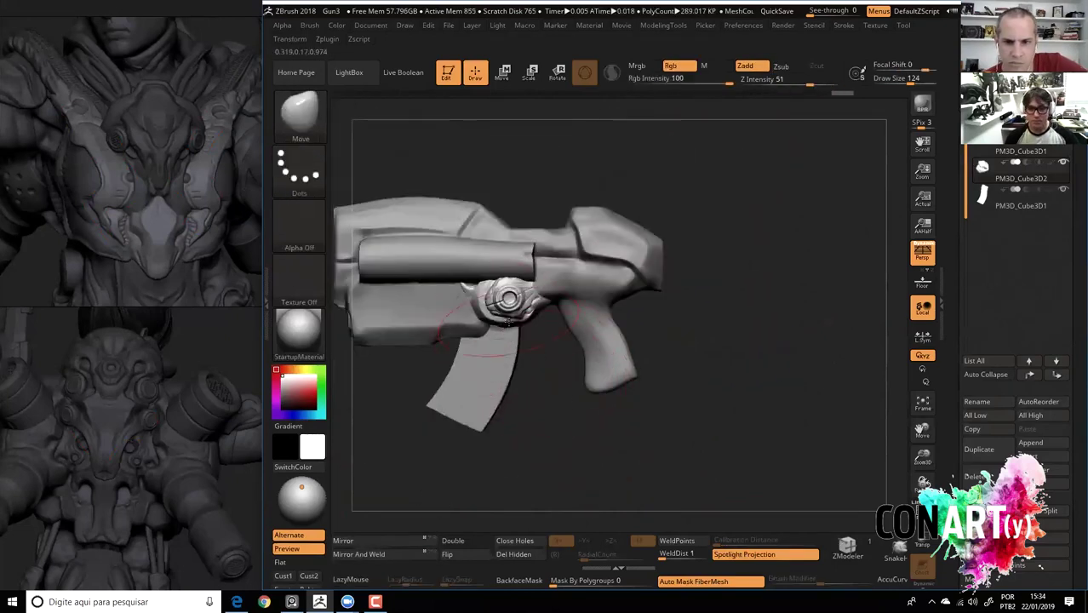
pyautogui.moveTo(646, 423)
pyautogui.mouseDown()
pyautogui.moveTo(735, 418)
pyautogui.moveTo(727, 427)
pyautogui.mouseUp()
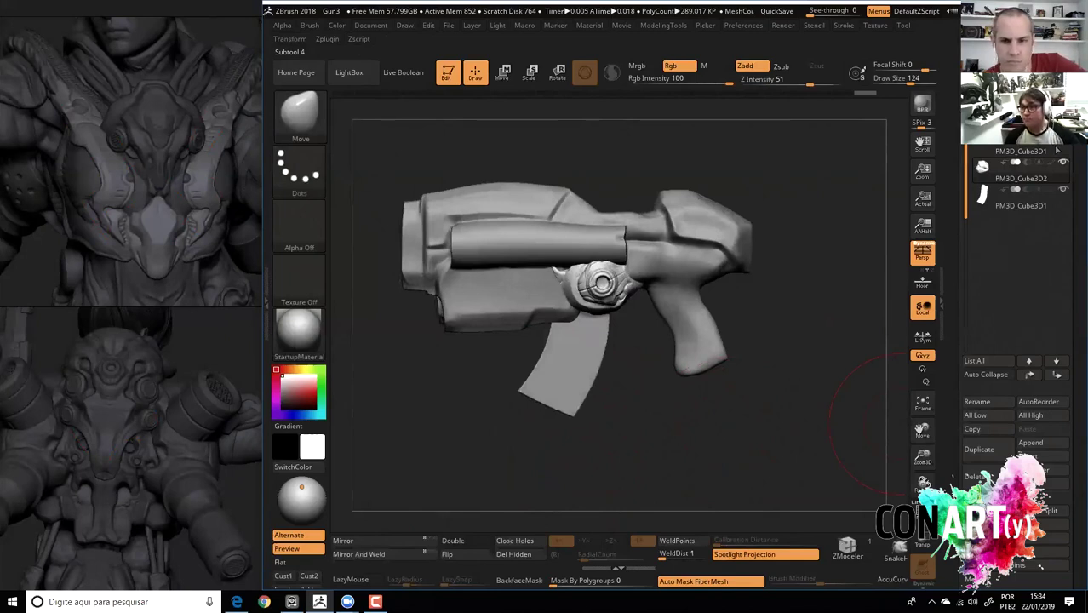
pyautogui.moveTo(886, 425)
pyautogui.mouseDown()
pyautogui.moveTo(876, 325)
pyautogui.moveTo(826, 413)
pyautogui.mouseUp()
pyautogui.moveTo(823, 365); pyautogui.dragTo(829, 376)
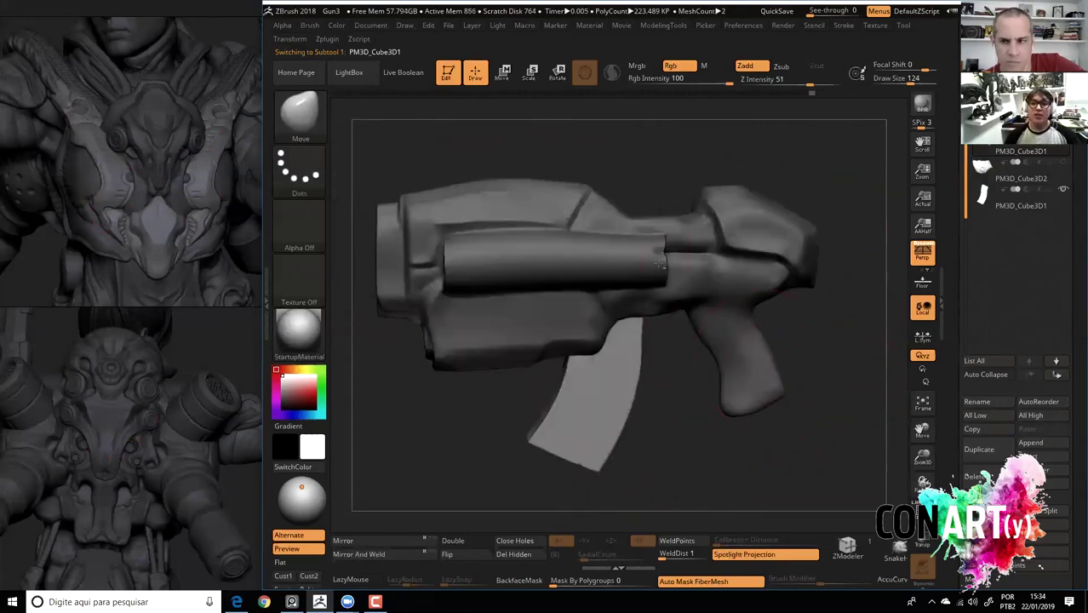
# Isolate the main gun body, zoom onto the rear block, and pick DamStandard.
pyautogui.keyDown('alt'); pyautogui.click(649, 213); pyautogui.keyUp('alt')
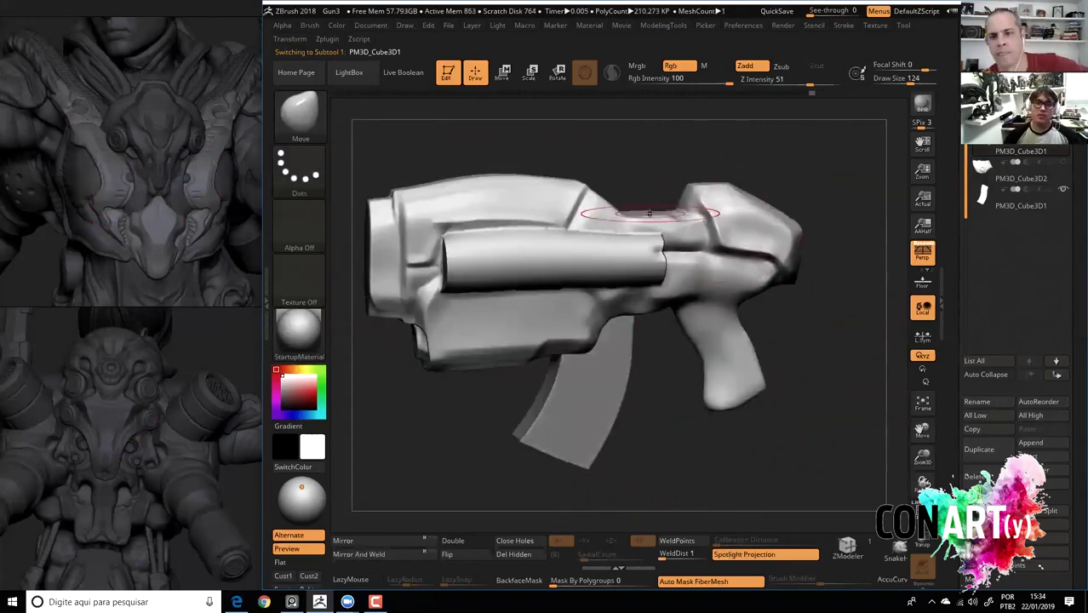
pyautogui.scroll(-3, 106, 285)
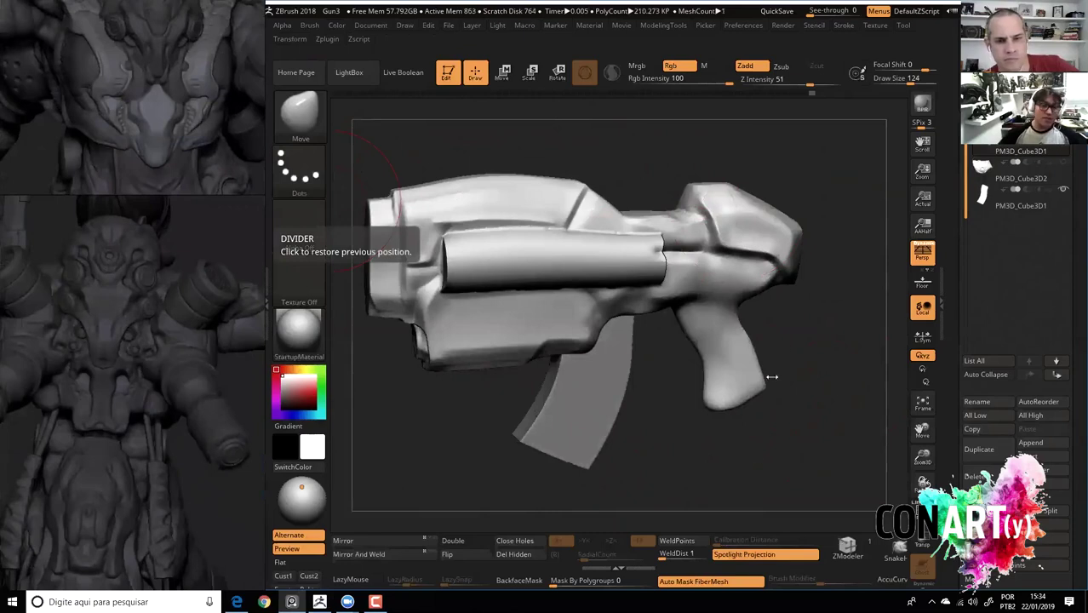
pyautogui.keyDown('alt'); pyautogui.moveTo(796, 393); pyautogui.dragTo(584, 342); pyautogui.keyUp('alt')
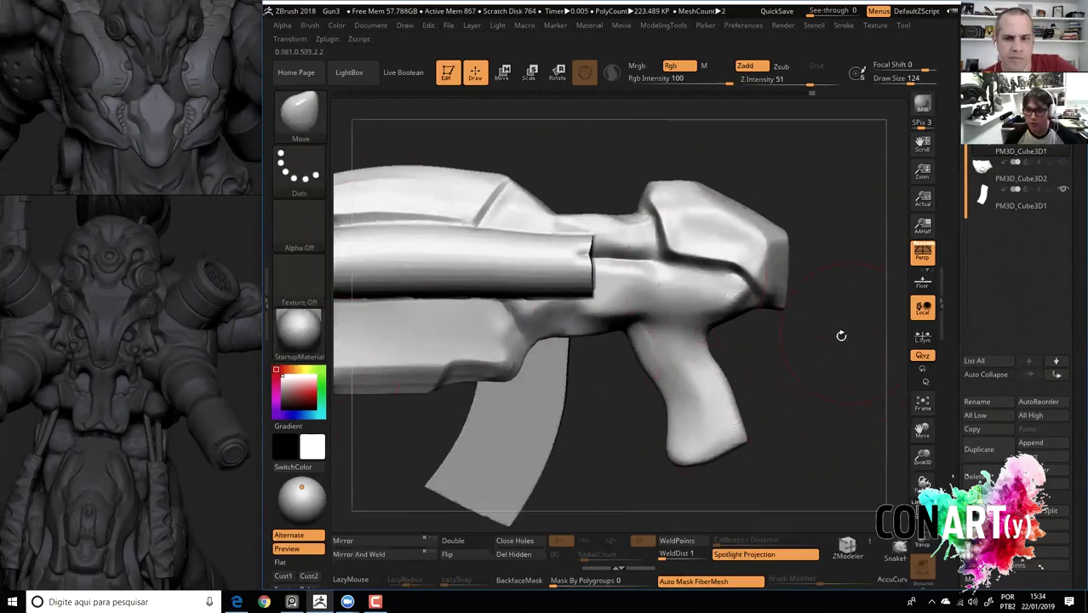
pyautogui.press('space')
pyautogui.press('b')
pyautogui.press('d')
pyautogui.press('s')
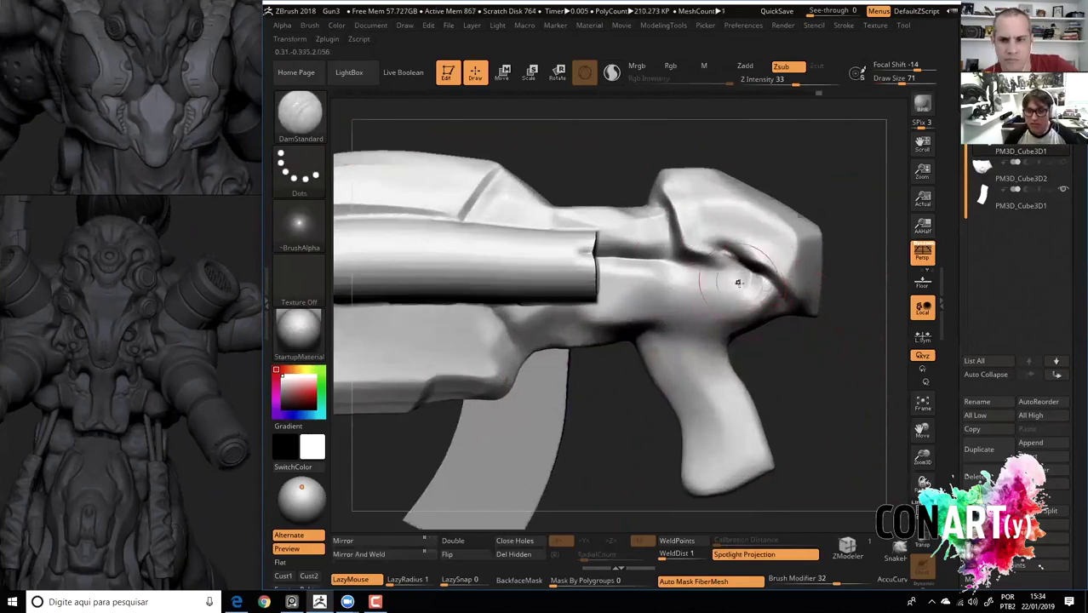
# Smooth the carved groove and add a round ClayBuildup blob on the rear block.
pyautogui.press('b')
pyautogui.press('c')
pyautogui.press('b')
pyautogui.press('b')
pyautogui.press('d')
pyautogui.press('s')
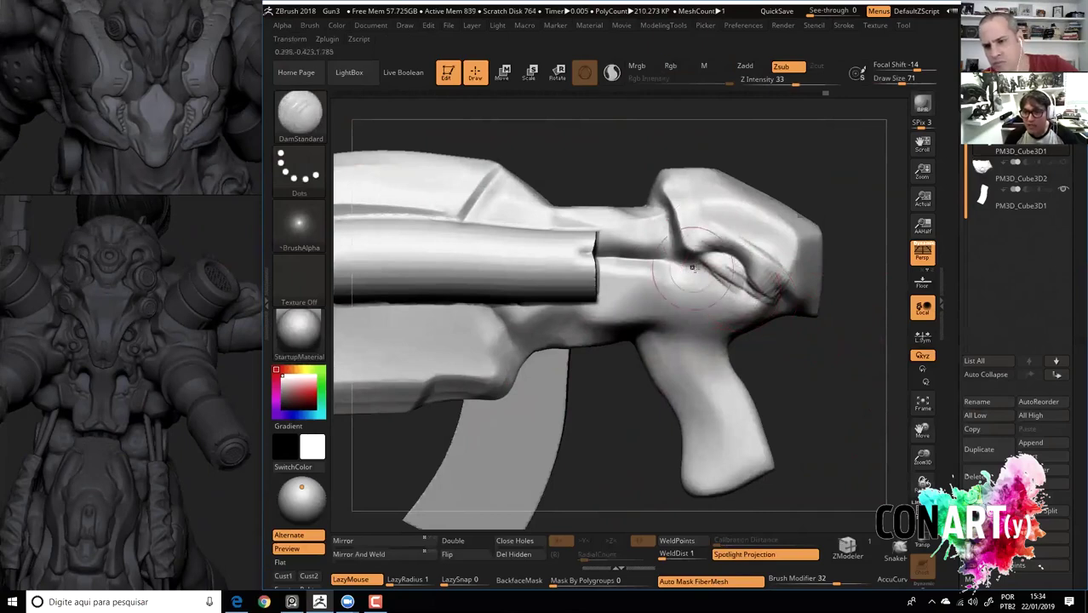
pyautogui.press('shift')
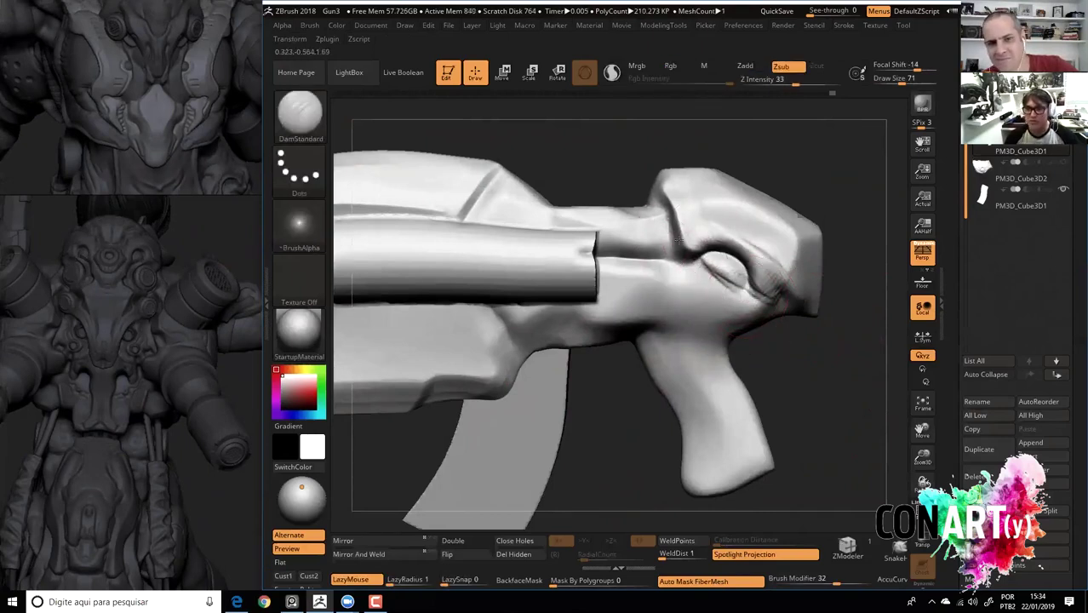
pyautogui.keyDown('shift'); pyautogui.moveTo(698, 255); pyautogui.dragTo(714, 260); pyautogui.keyUp('shift')
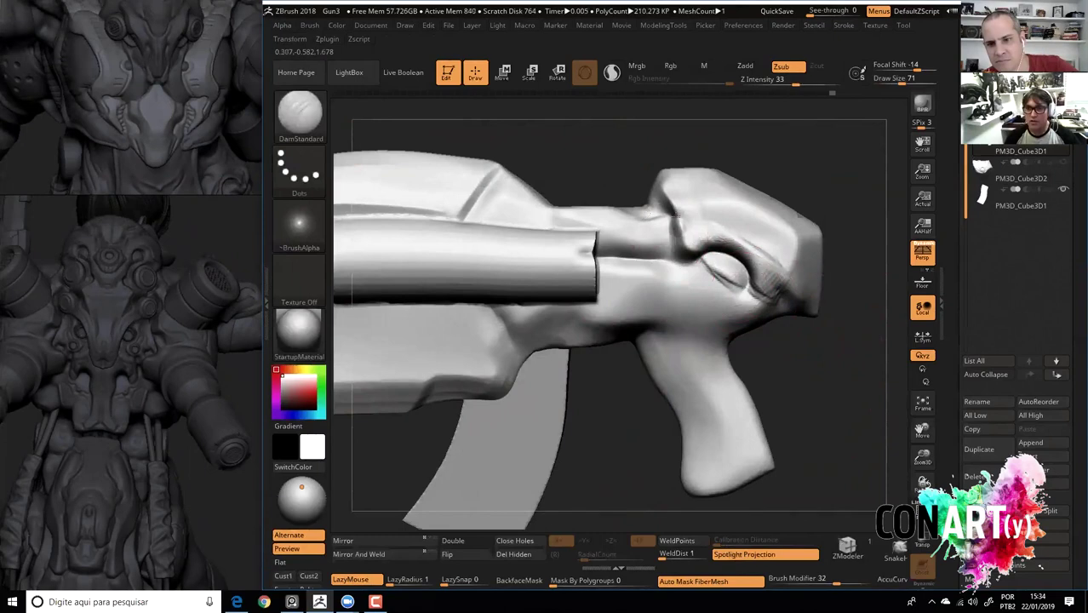
pyautogui.press('b')
pyautogui.press('c')
pyautogui.press('b')
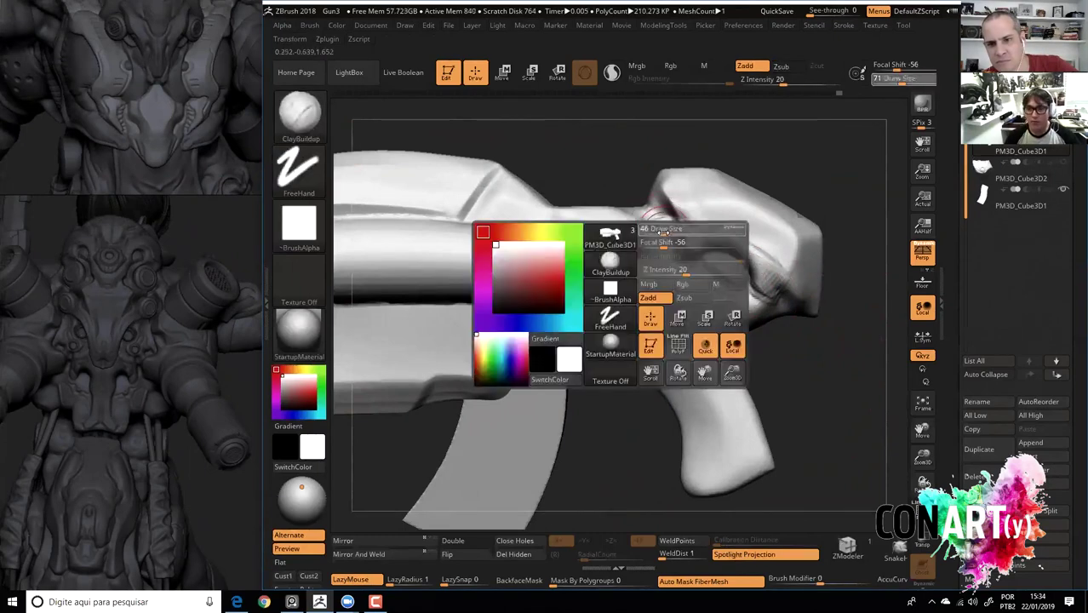
pyautogui.moveTo(656, 228); pyautogui.dragTo(664, 232)
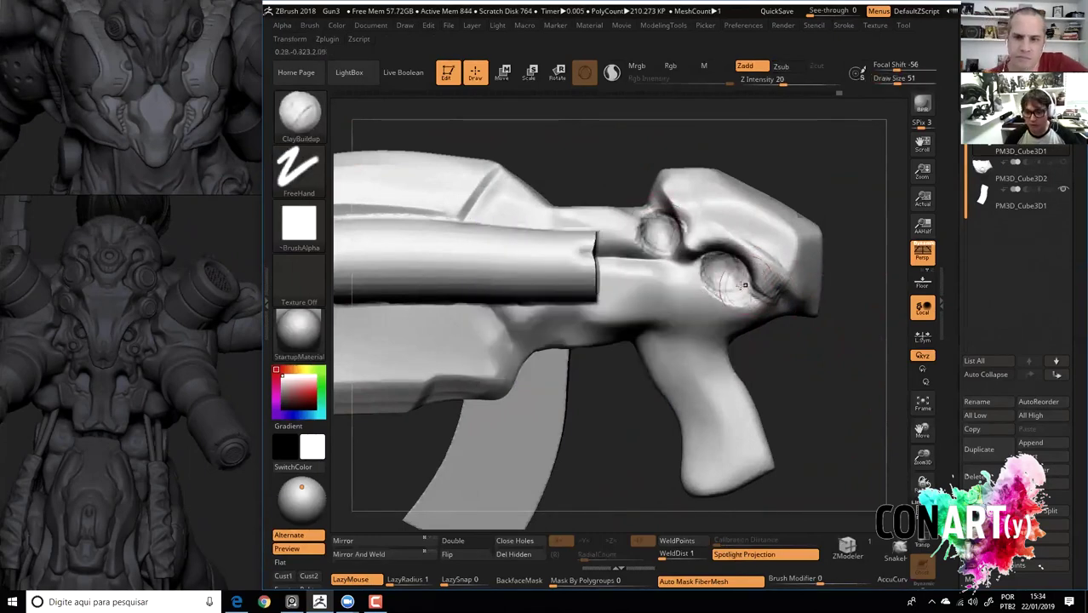
# Pinch a sharp crease around the rear socket and enable X symmetry.
pyautogui.press('b')
pyautogui.press('p')
pyautogui.press('i')
pyautogui.moveTo(779, 294)
pyautogui.mouseDown()
pyautogui.moveTo(716, 242)
pyautogui.moveTo(766, 273)
pyautogui.mouseUp()
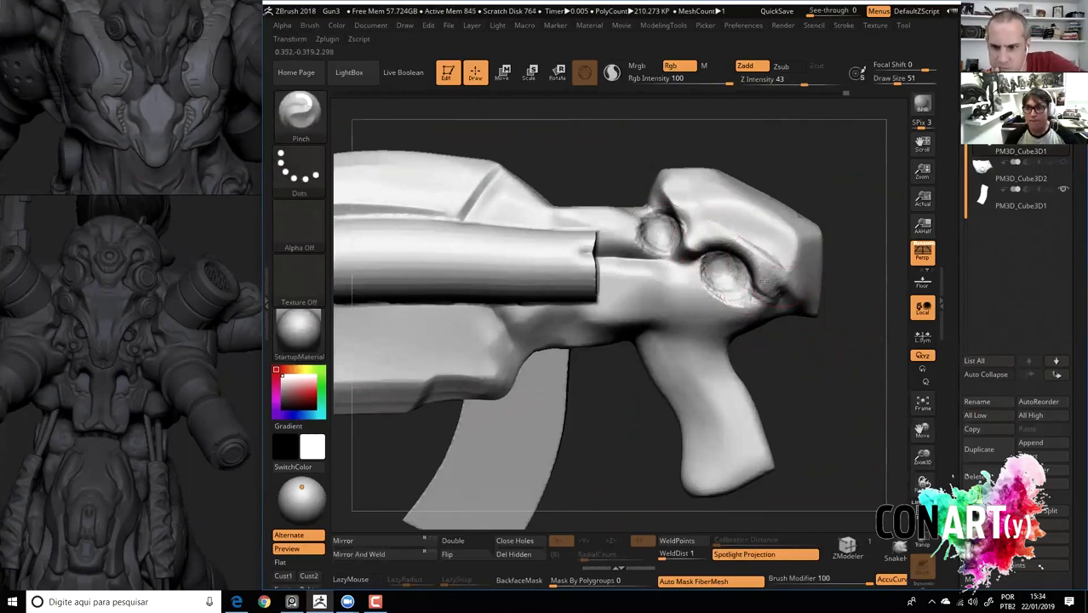
pyautogui.moveTo(609, 174); pyautogui.dragTo(615, 165)
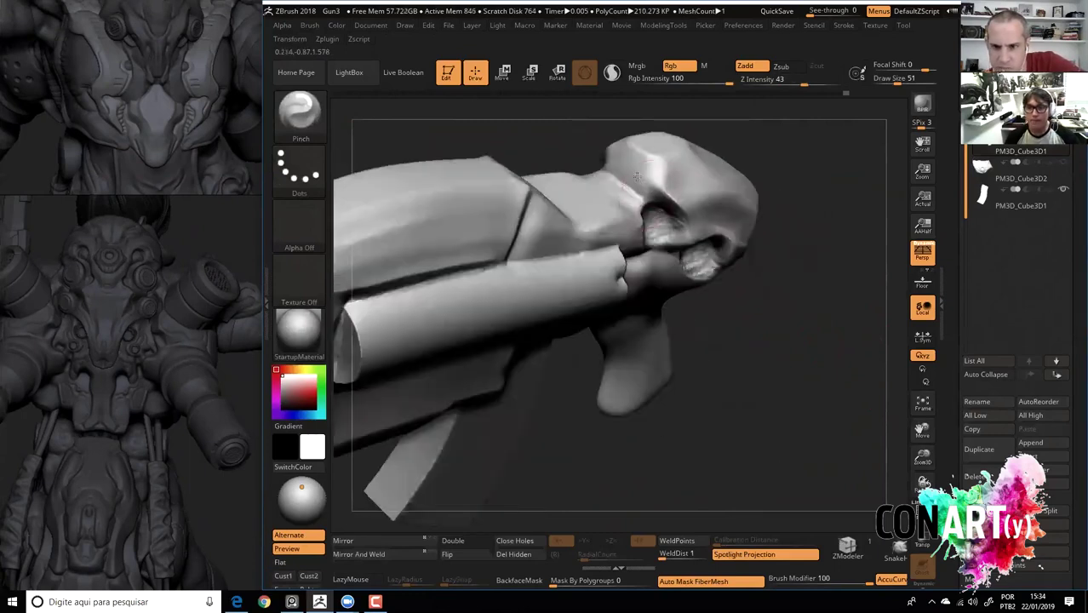
pyautogui.press('x')
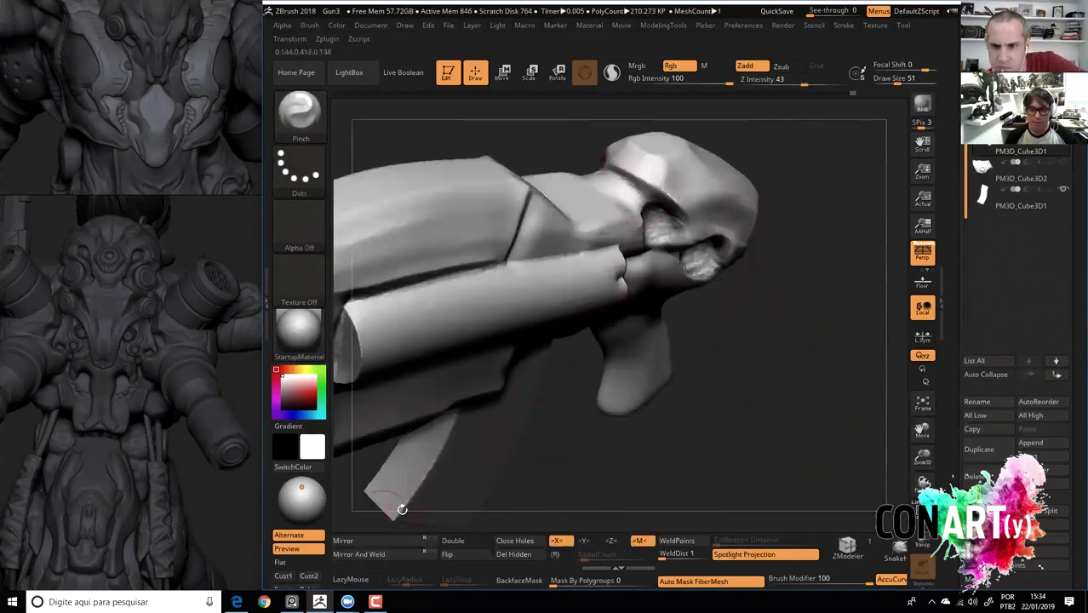
# Pull a small bump out at the rear edge with the Move brush.
pyautogui.moveTo(527, 452)
pyautogui.mouseDown()
pyautogui.moveTo(813, 296)
pyautogui.moveTo(615, 150)
pyautogui.moveTo(572, 134)
pyautogui.moveTo(650, 234)
pyautogui.mouseUp()
pyautogui.keyDown('shift'); pyautogui.moveTo(583, 177); pyautogui.dragTo(650, 222); pyautogui.keyUp('shift')
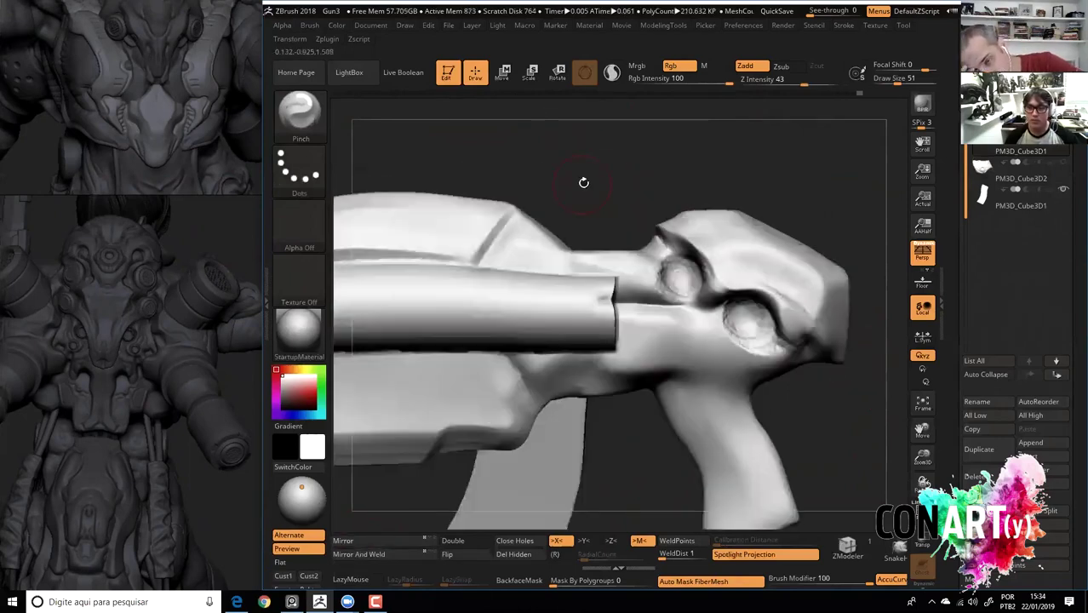
pyautogui.press('b')
pyautogui.press('m')
pyautogui.press('v')
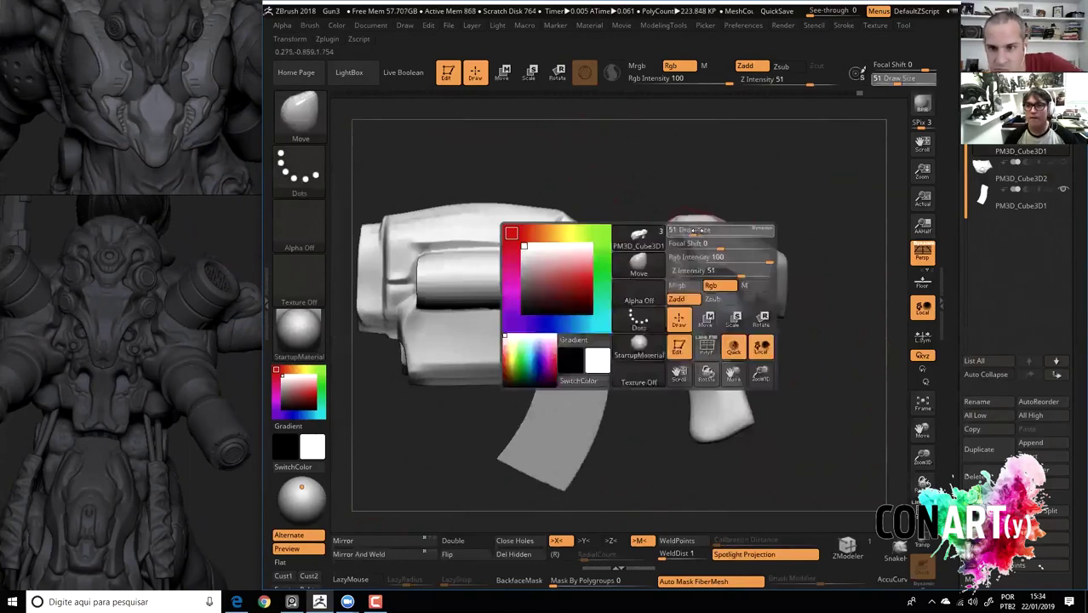
pyautogui.moveTo(661, 224); pyautogui.dragTo(650, 225)
pyautogui.keyDown('alt'); pyautogui.moveTo(633, 184); pyautogui.dragTo(647, 213, button='right'); pyautogui.keyUp('alt')
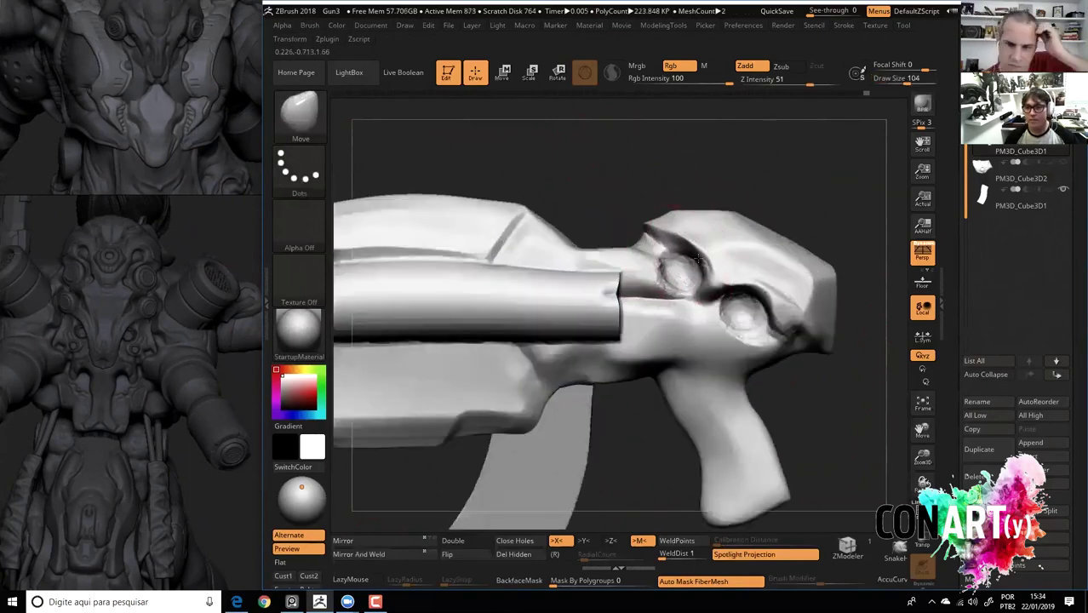
# Mask the gun's top, invert that mask, then clear it.
pyautogui.keyDown('ctrl'); pyautogui.moveTo(860, 311); pyautogui.dragTo(852, 332); pyautogui.keyUp('ctrl')
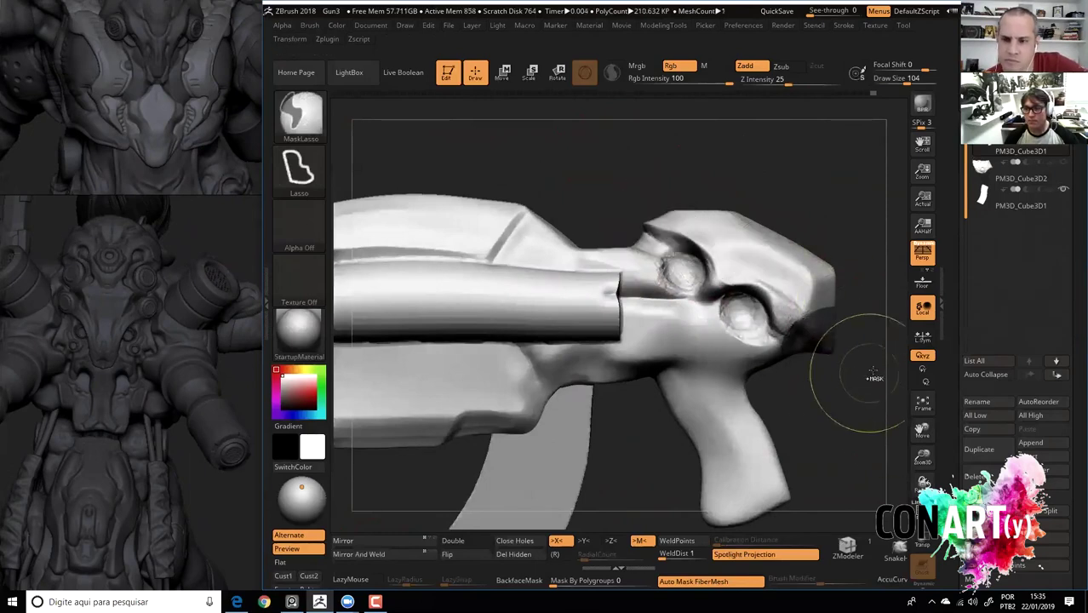
pyautogui.keyDown('ctrl'); pyautogui.click(873, 375); pyautogui.keyUp('ctrl')
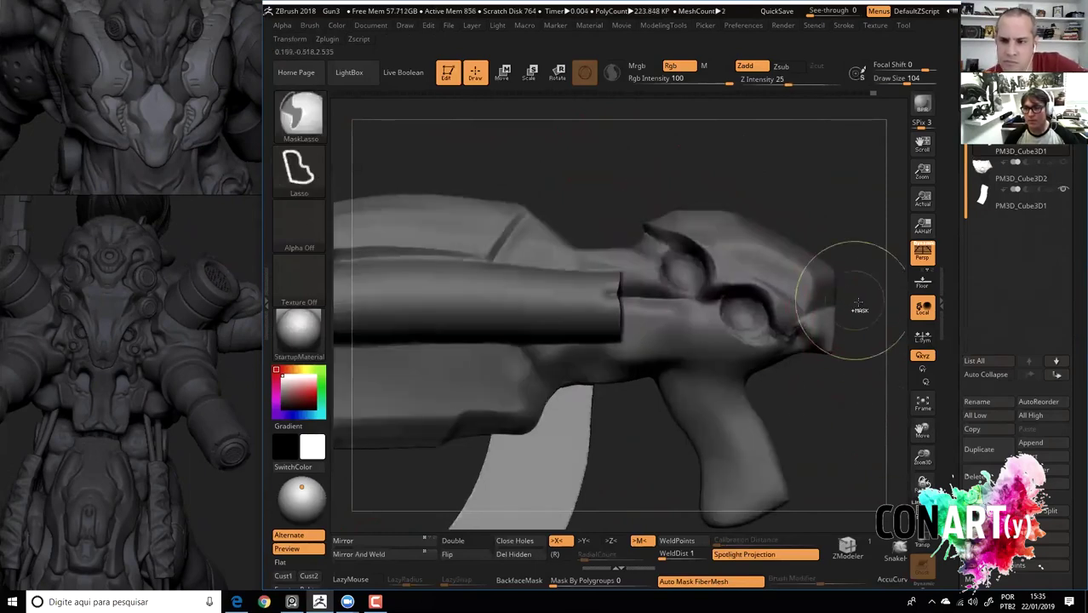
pyautogui.keyDown('ctrl'); pyautogui.moveTo(855, 309); pyautogui.dragTo(836, 289); pyautogui.keyUp('ctrl')
pyautogui.moveTo(881, 357)
pyautogui.mouseDown()
pyautogui.moveTo(809, 346)
pyautogui.moveTo(568, 248)
pyautogui.moveTo(644, 260)
pyautogui.moveTo(696, 306)
pyautogui.moveTo(691, 326)
pyautogui.moveTo(669, 241)
pyautogui.mouseUp()
pyautogui.moveTo(647, 177)
pyautogui.mouseDown()
pyautogui.moveTo(686, 225)
pyautogui.moveTo(635, 195)
pyautogui.mouseUp()
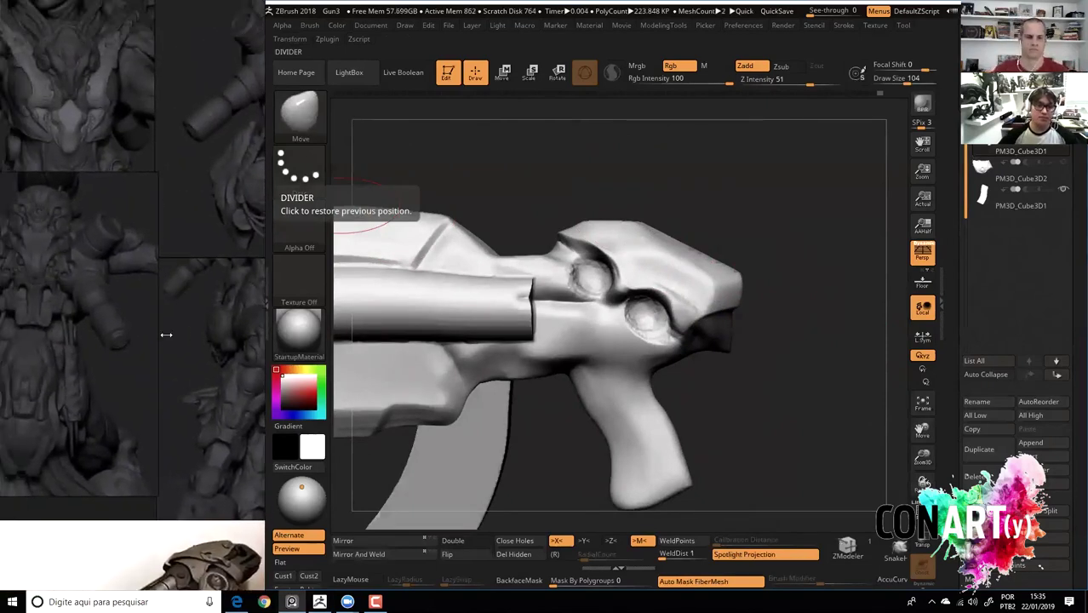
# Lasso-mask the lower rear corner of the gun head and view it three-quarters.
pyautogui.press('ctrl')
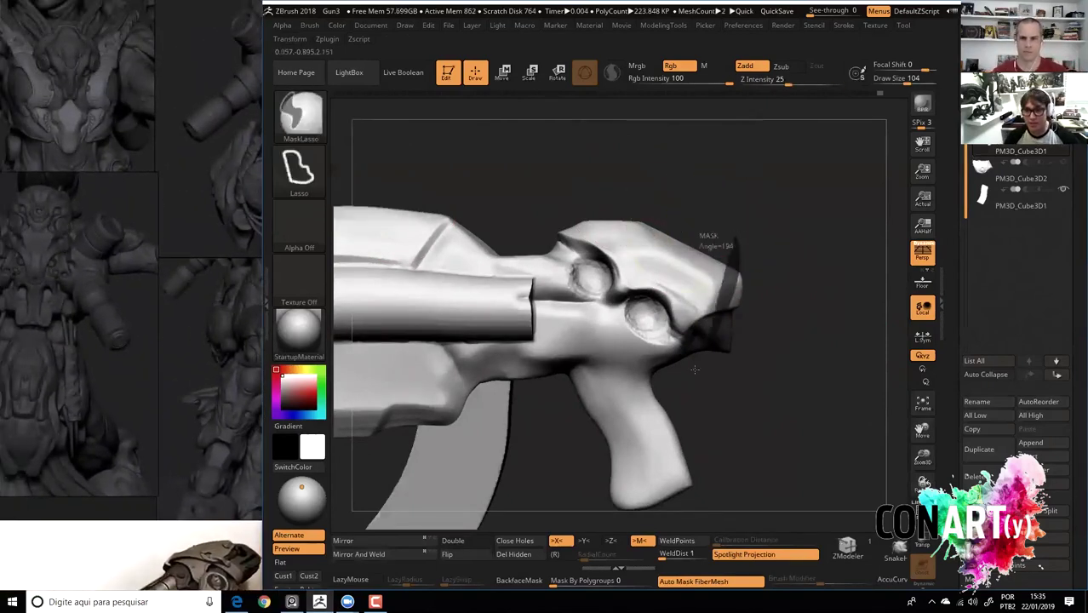
pyautogui.keyDown('ctrl'); pyautogui.moveTo(716, 333); pyautogui.dragTo(711, 341); pyautogui.keyUp('ctrl')
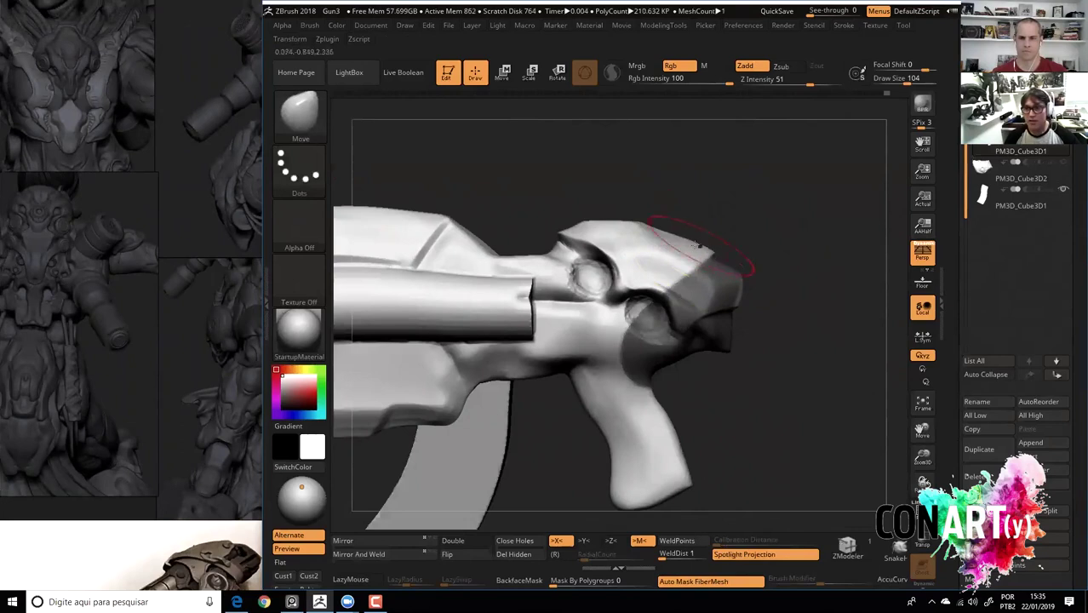
pyautogui.keyDown('shift'); pyautogui.moveTo(659, 231); pyautogui.dragTo(643, 251); pyautogui.keyUp('shift')
pyautogui.moveTo(549, 247); pyautogui.dragTo(692, 290)
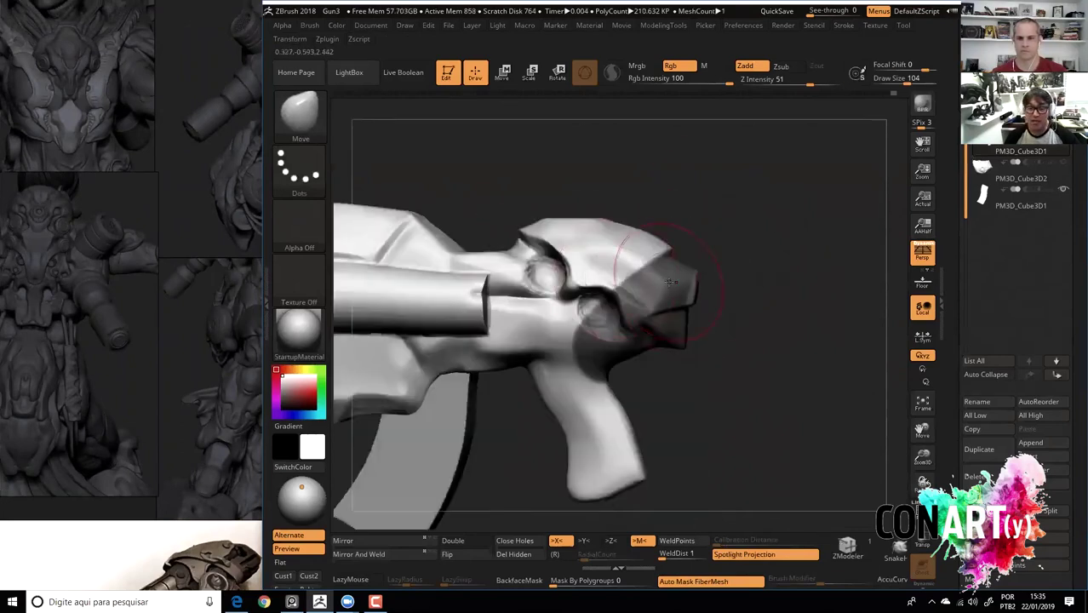
pyautogui.scroll(3, 127, 399)
pyautogui.scroll(3, 144, 245)
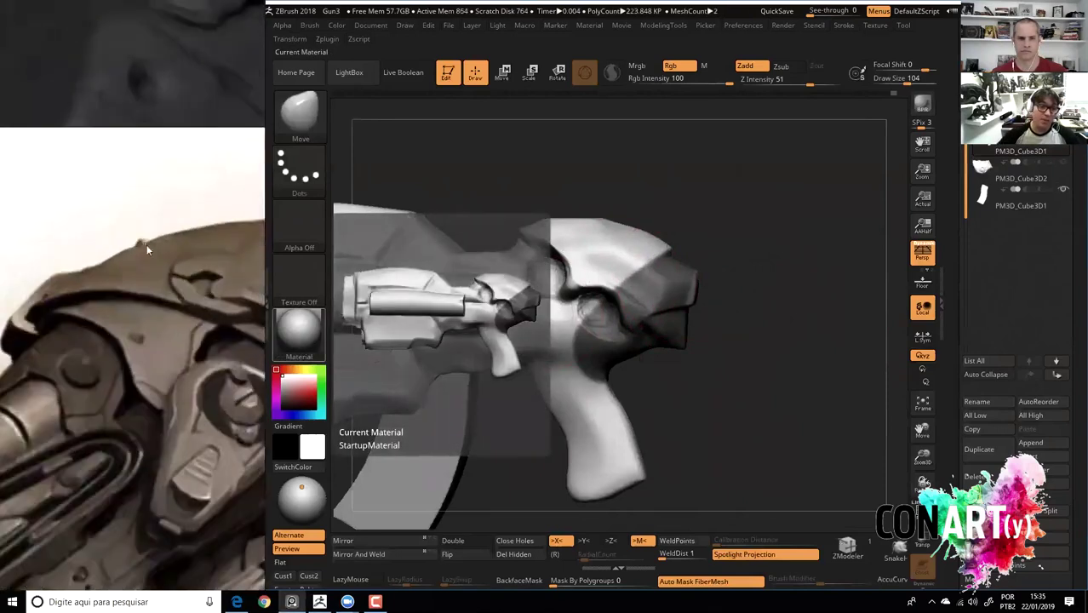
# Zoom in on the gun's head and switch to the Pinch brush at Draw Size 62.
pyautogui.scroll(2, 146, 319)
pyautogui.scroll(-3, 131, 325)
pyautogui.scroll(-2, 149, 213)
pyautogui.scroll(-2, 124, 150)
pyautogui.scroll(2, 124, 261)
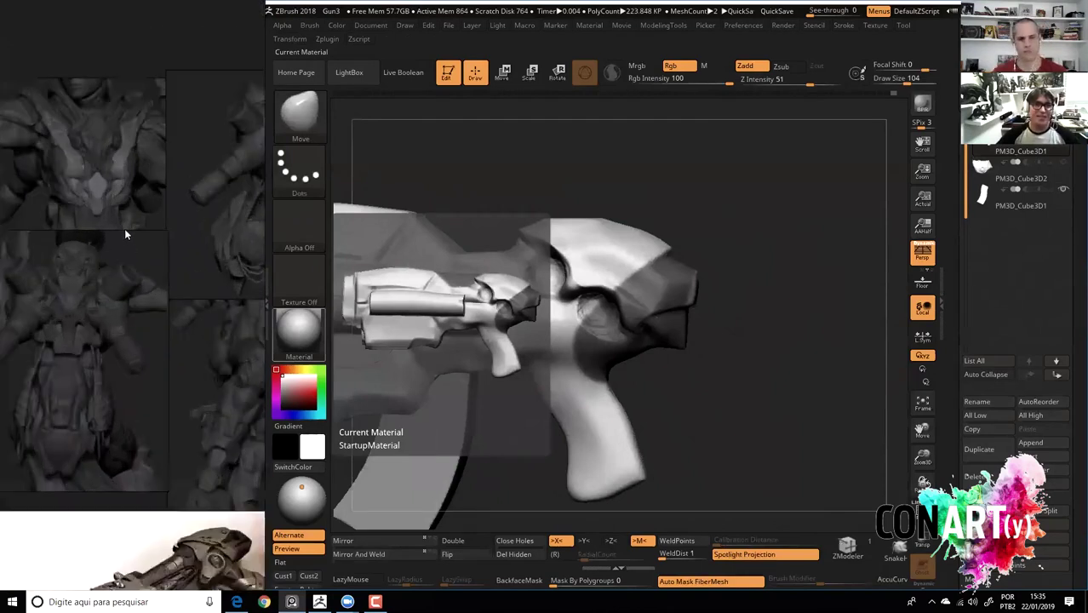
pyautogui.scroll(1, 126, 236)
pyautogui.moveTo(624, 150); pyautogui.dragTo(624, 209)
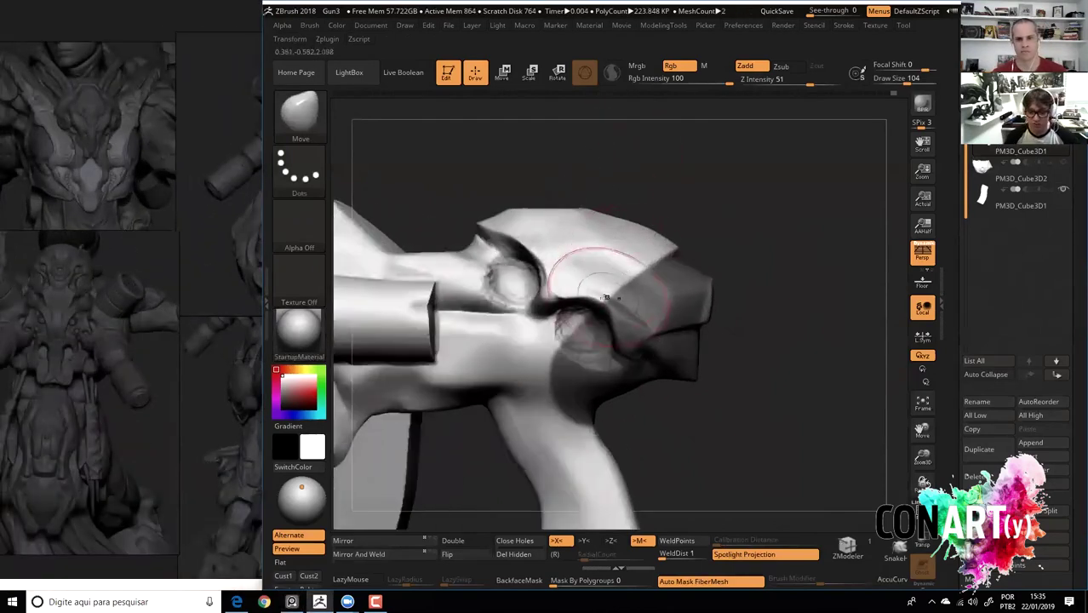
pyautogui.press('b')
pyautogui.press('p')
pyautogui.press('i')
pyautogui.press('space')
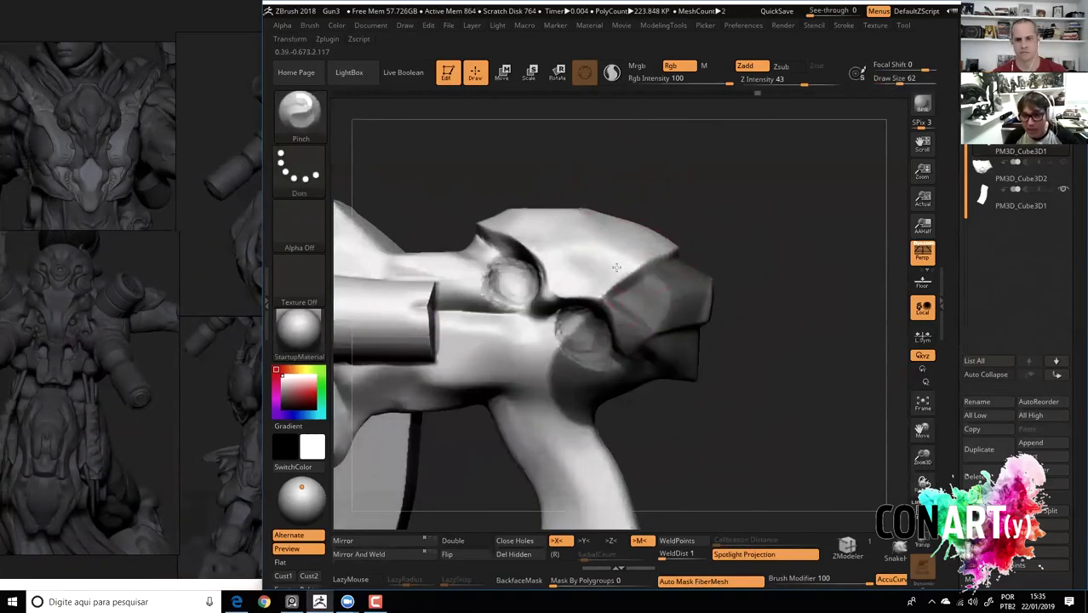
# Switch to the Move brush at Draw Size 163 and inspect the head from several angles.
pyautogui.moveTo(713, 215)
pyautogui.mouseDown()
pyautogui.moveTo(706, 187)
pyautogui.moveTo(527, 197)
pyautogui.moveTo(625, 304)
pyautogui.mouseUp()
pyautogui.press('b')
pyautogui.press('m')
pyautogui.press('v')
pyautogui.press('space')
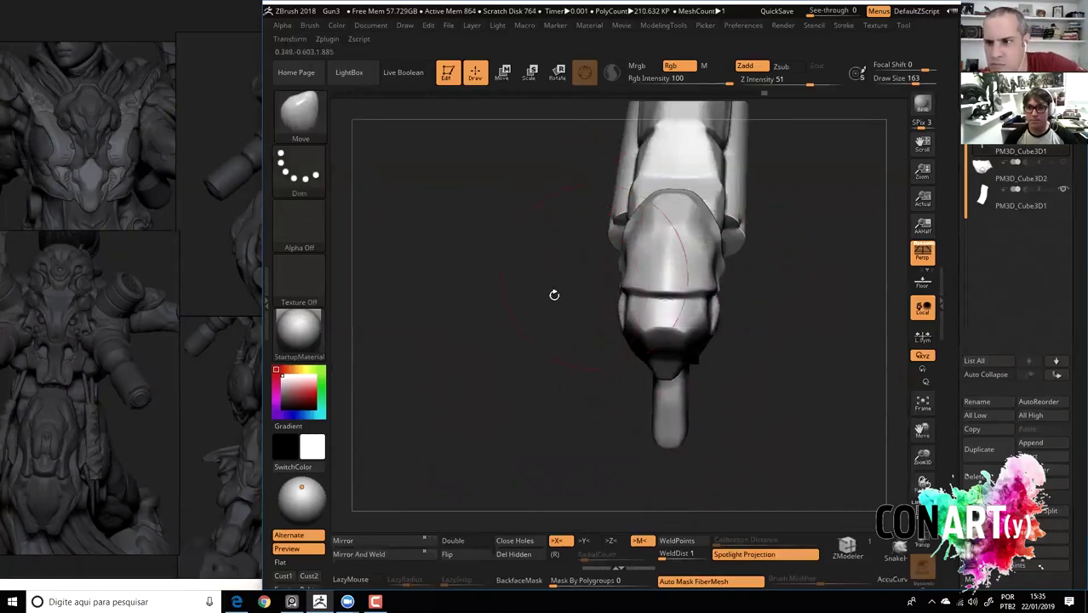
pyautogui.moveTo(554, 294); pyautogui.dragTo(555, 236)
pyautogui.moveTo(629, 405); pyautogui.dragTo(579, 285)
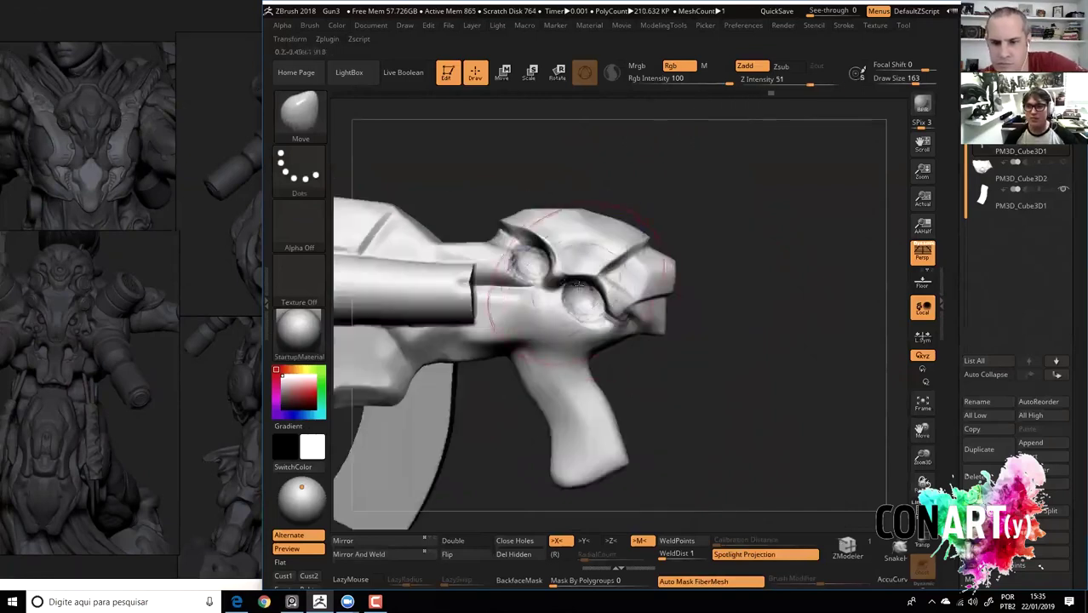
pyautogui.moveTo(706, 258)
pyautogui.mouseDown()
pyautogui.moveTo(572, 306)
pyautogui.moveTo(626, 189)
pyautogui.mouseUp()
# Switch to the ClayBuildup brush and bring the gun's head closer.
pyautogui.press('b')
pyautogui.press('c')
pyautogui.press('b')
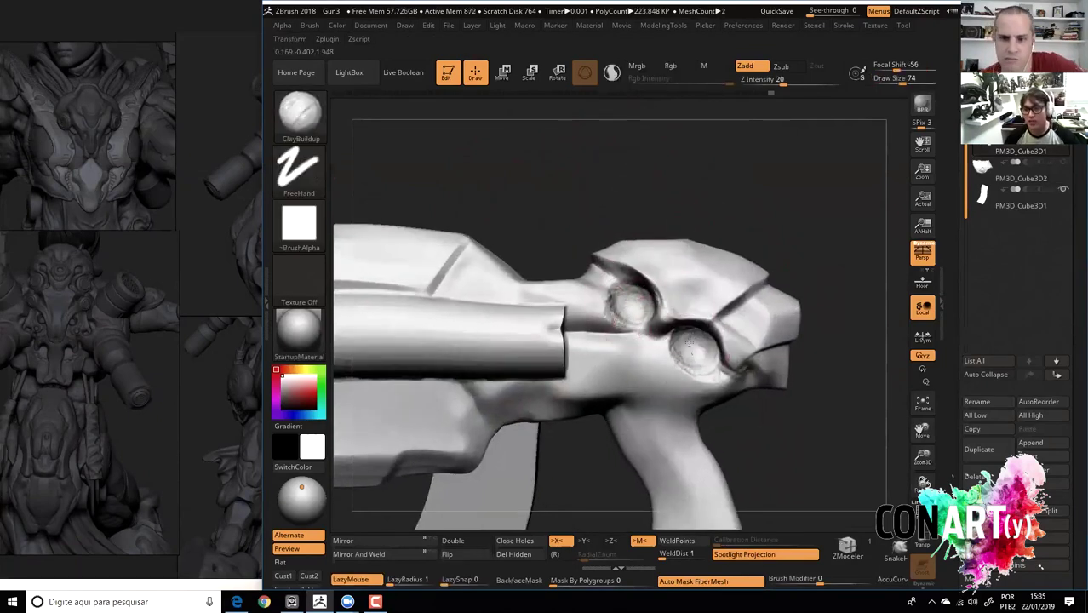
pyautogui.moveTo(565, 225)
pyautogui.mouseDown()
pyautogui.moveTo(532, 166)
pyautogui.moveTo(600, 286)
pyautogui.mouseUp()
# Lift the lens brow area upward with the Move brush at Draw Size 90.
pyautogui.press('b')
pyautogui.press('m')
pyautogui.press('v')
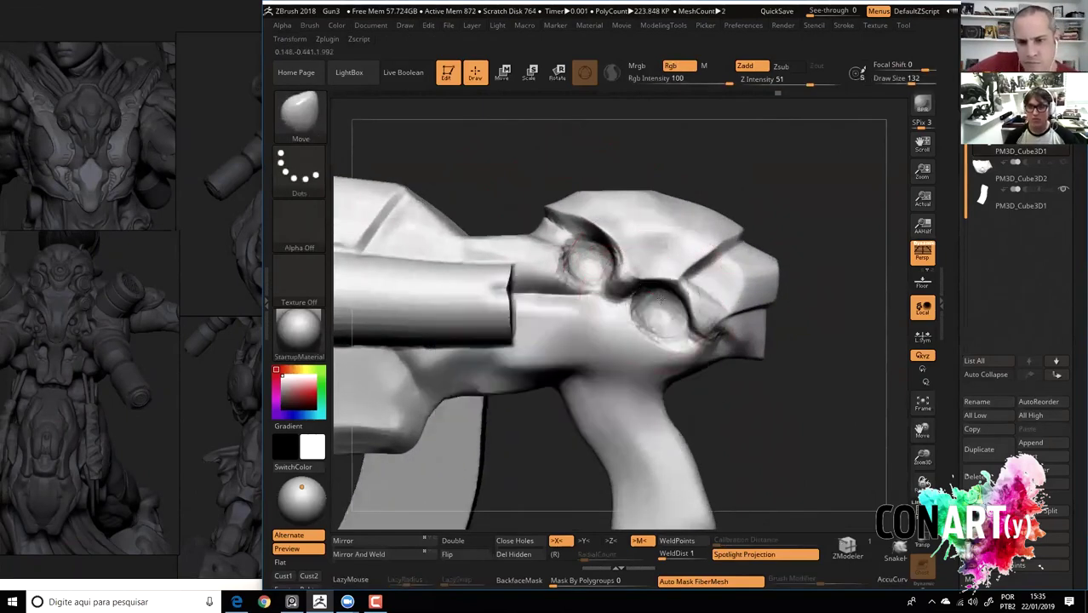
pyautogui.press('space')
pyautogui.moveTo(692, 290); pyautogui.dragTo(669, 285)
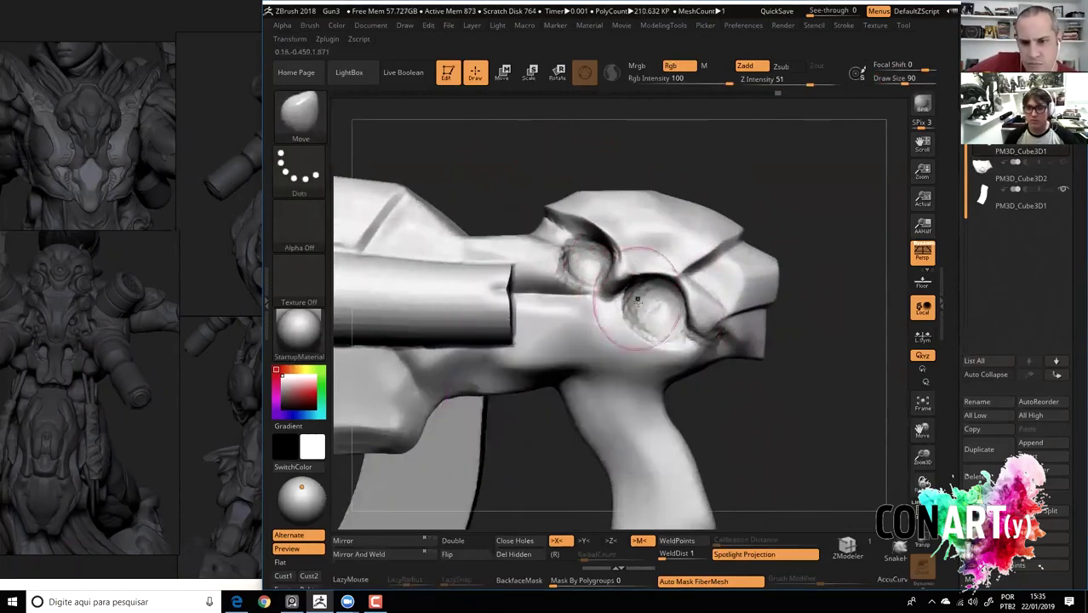
pyautogui.moveTo(578, 270); pyautogui.dragTo(578, 246)
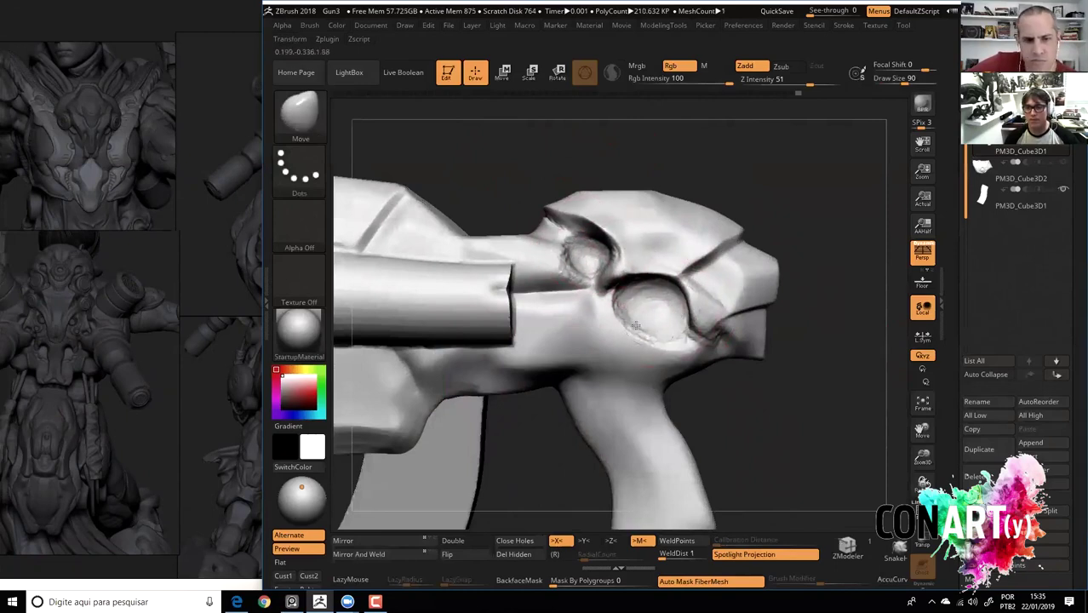
# Raise the Move brush Draw Size to 116 and return the gun to a side view.
pyautogui.moveTo(692, 382)
pyautogui.mouseDown(button='right')
pyautogui.moveTo(784, 388)
pyautogui.moveTo(681, 400)
pyautogui.moveTo(750, 392)
pyautogui.moveTo(690, 393)
pyautogui.moveTo(734, 388)
pyautogui.moveTo(794, 338)
pyautogui.moveTo(734, 401)
pyautogui.mouseUp(button='right')
pyautogui.press('space')
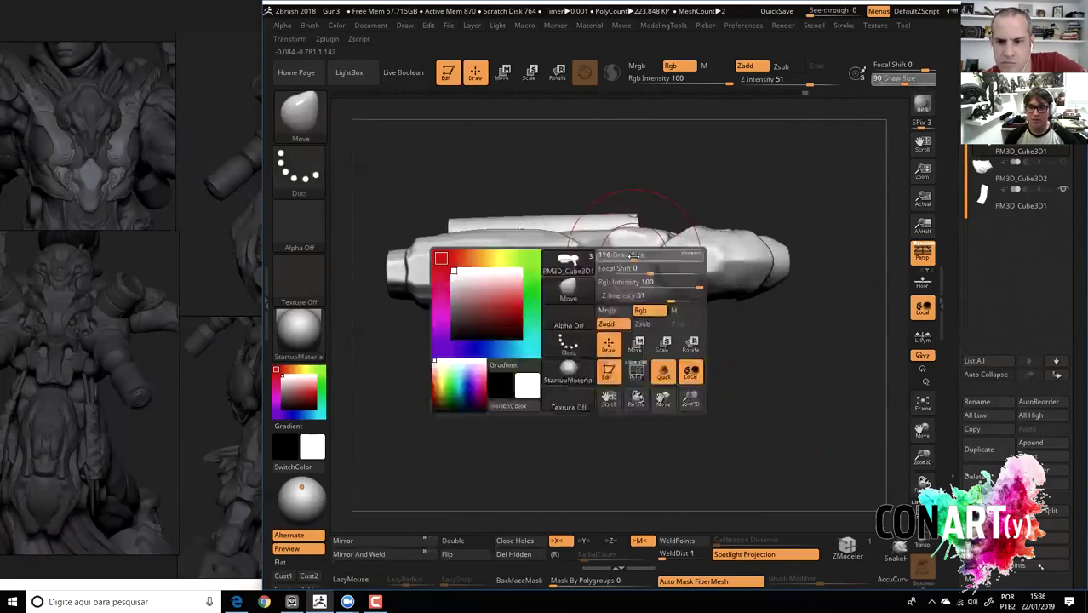
pyautogui.moveTo(685, 439)
pyautogui.keyDown('shift'); pyautogui.mouseDown(button='right')
pyautogui.moveTo(598, 157)
pyautogui.moveTo(626, 163)
pyautogui.moveTo(600, 155)
pyautogui.moveTo(511, 256)
pyautogui.moveTo(283, 383)
pyautogui.mouseUp(button='right'); pyautogui.keyUp('shift')
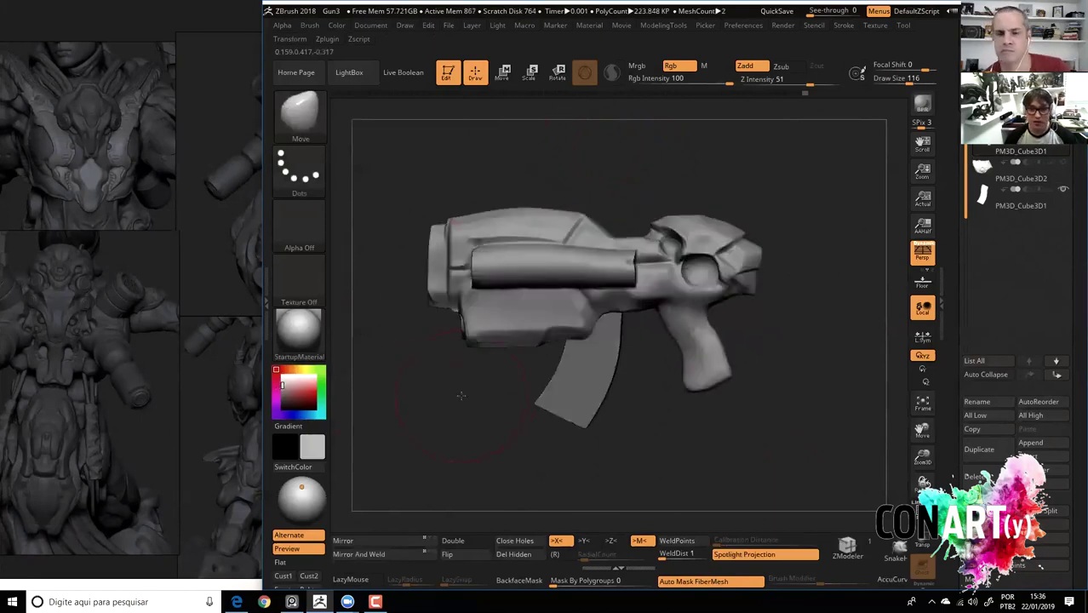
# Load the z4 material from D:\Modeling_materials\Adan onto the gun and pick light pink.
pyautogui.click(316, 332)
pyautogui.click(268, 562)
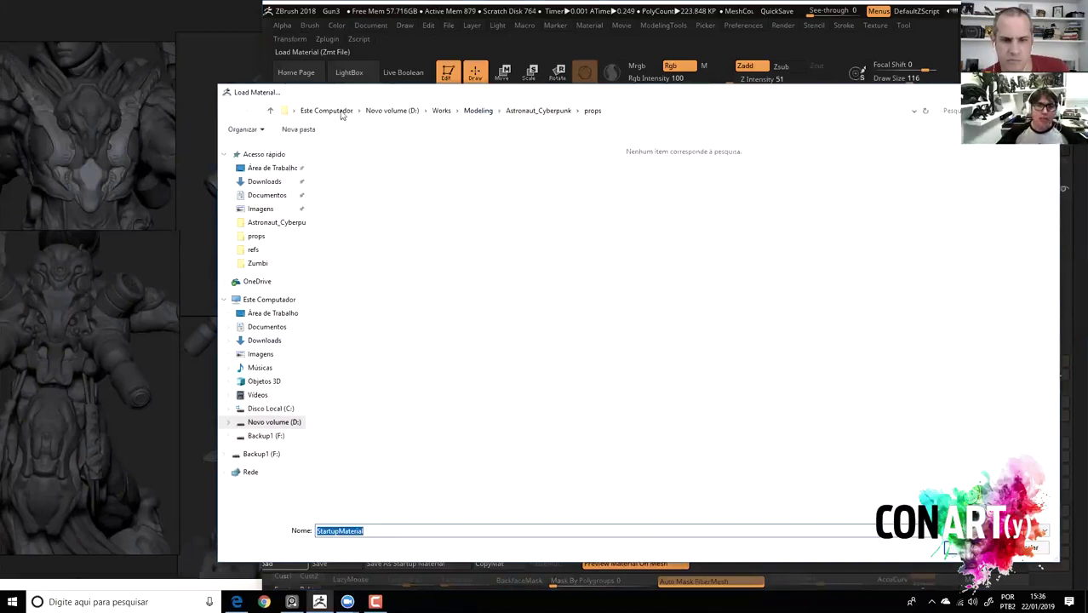
pyautogui.click(345, 111)
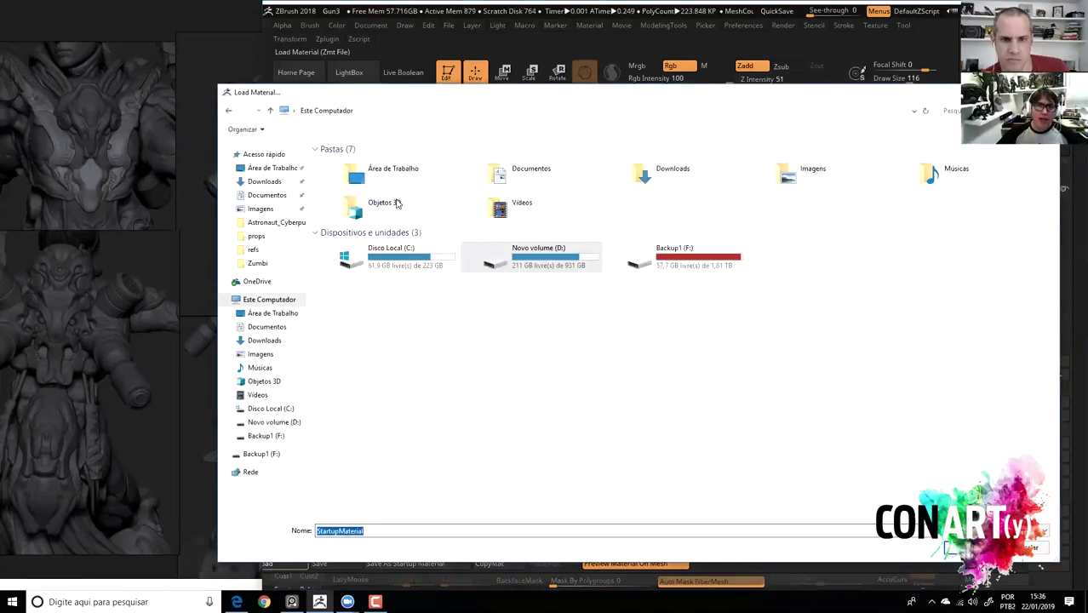
pyautogui.click(277, 424)
pyautogui.doubleClick(656, 179)
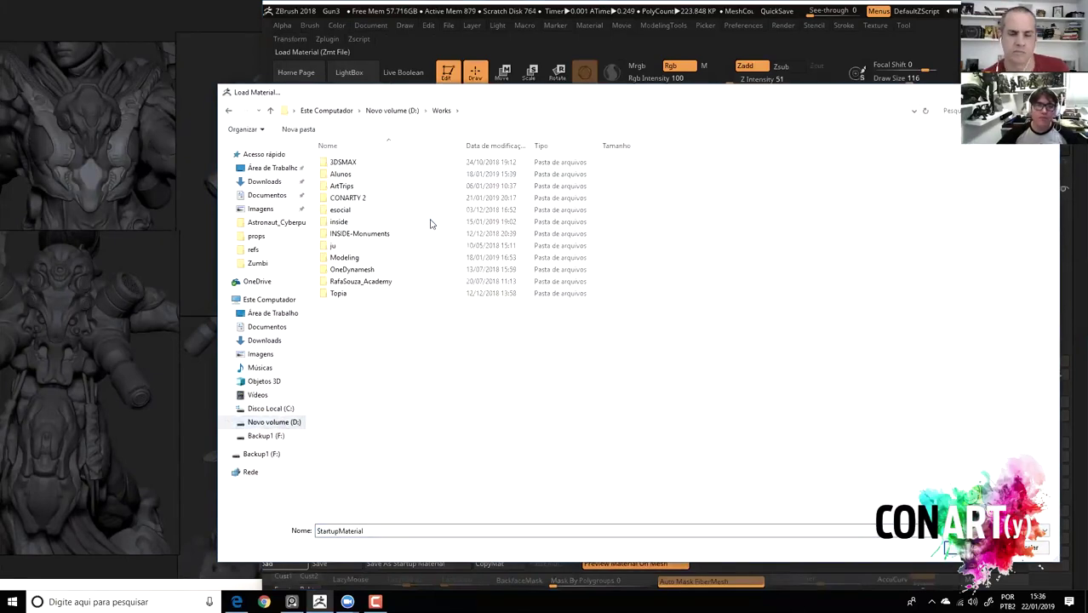
pyautogui.click(380, 112)
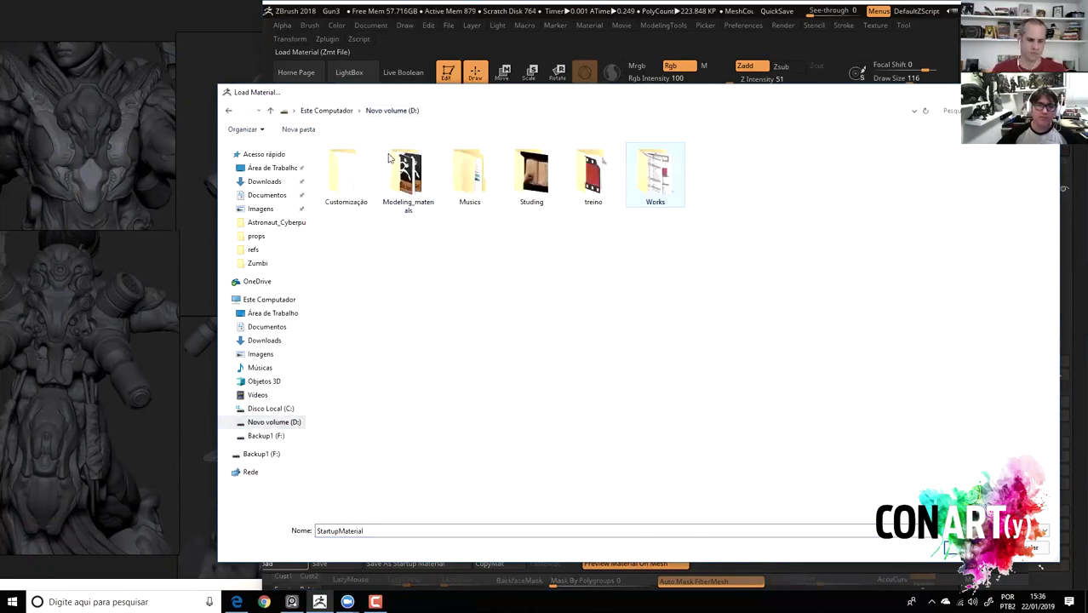
pyautogui.doubleClick(354, 174)
pyautogui.click(392, 111)
pyautogui.doubleClick(416, 170)
pyautogui.doubleClick(358, 162)
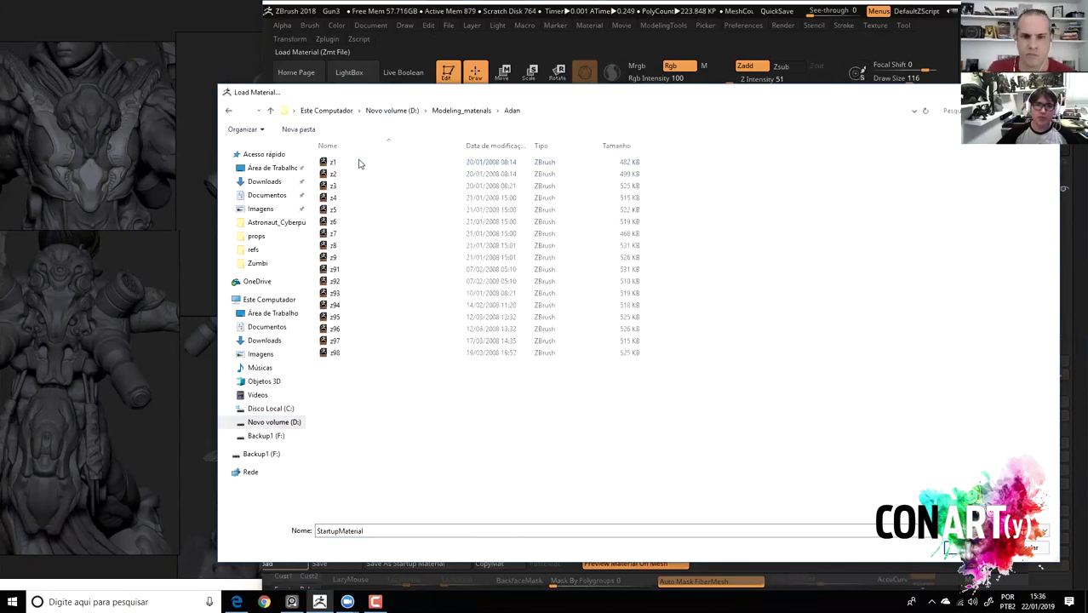
pyautogui.doubleClick(332, 199)
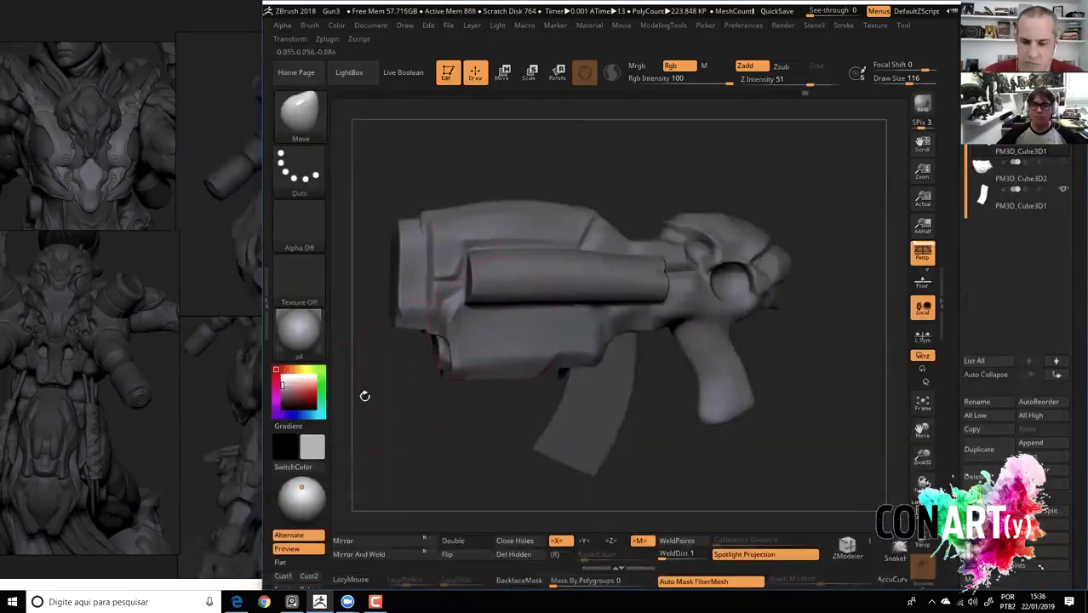
pyautogui.click(283, 381)
pyautogui.click(292, 384)
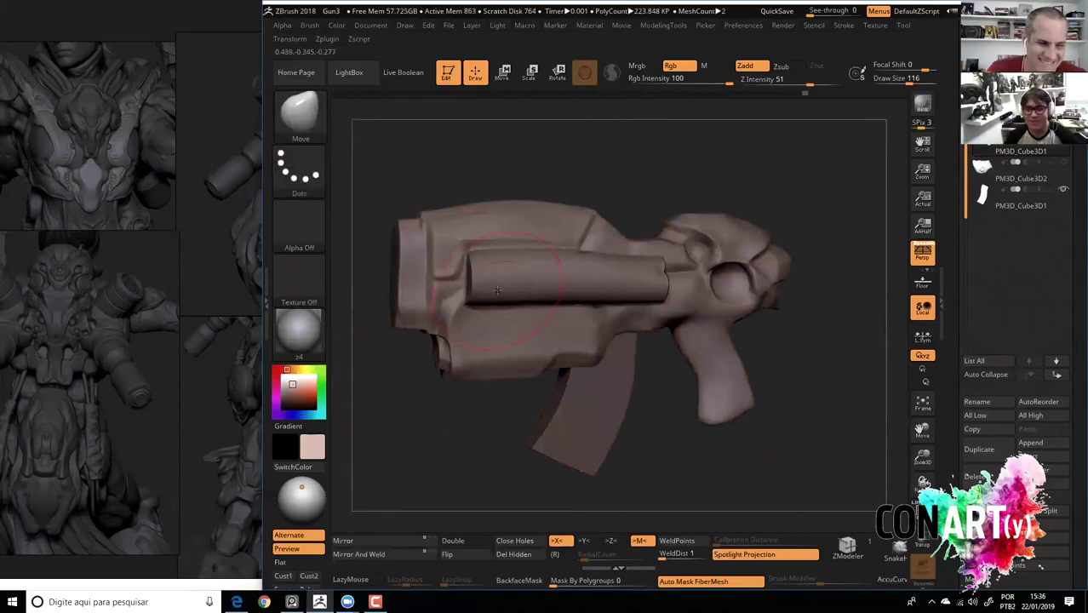
# Zoom the gun to fill the canvas and paste in the gun reference image.
pyautogui.keyDown('alt'); pyautogui.moveTo(612, 131); pyautogui.dragTo(648, 187); pyautogui.keyUp('alt')
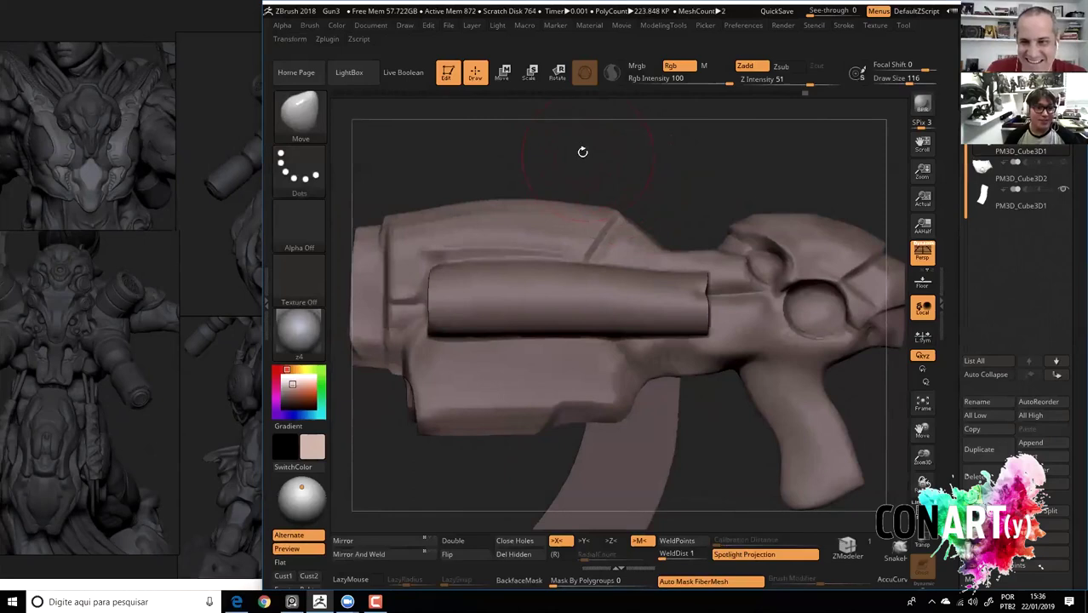
pyautogui.press('ctrl')
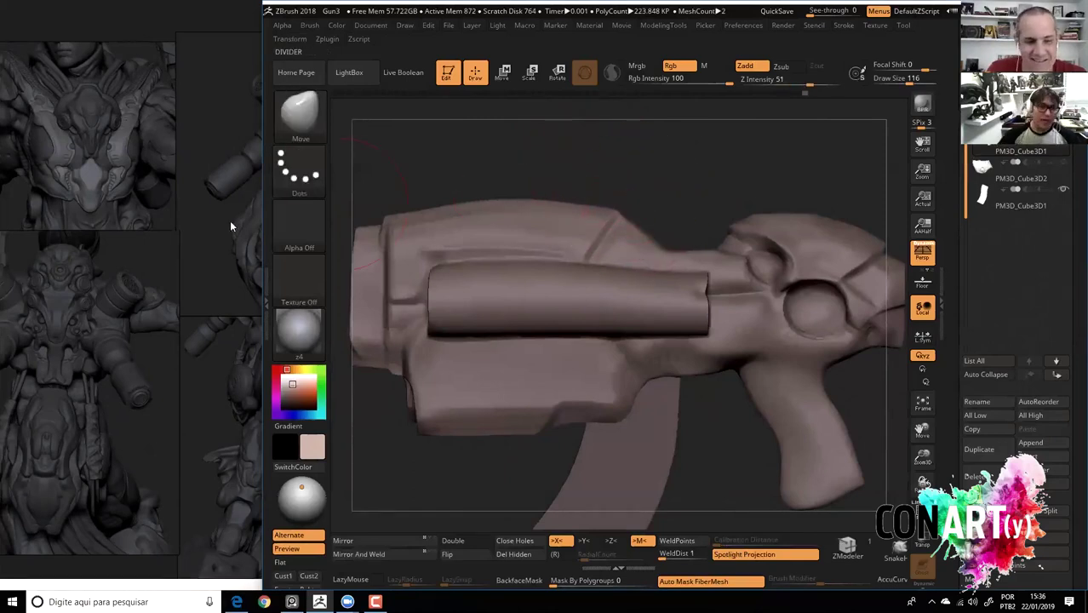
pyautogui.hotkey('ctrl', 'v')
pyautogui.scroll(2, 150, 319)
pyautogui.scroll(2, 131, 267)
# Lasso-mask the gun, invert the mask, and unmask the front half.
pyautogui.moveTo(692, 225); pyautogui.dragTo(470, 99)
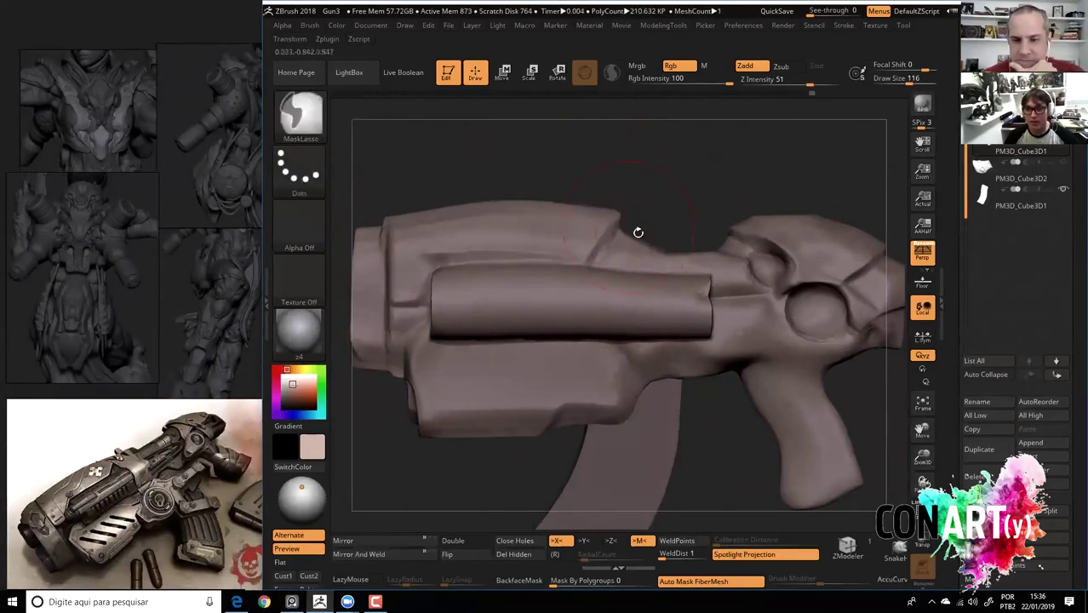
pyautogui.press('ctrl')
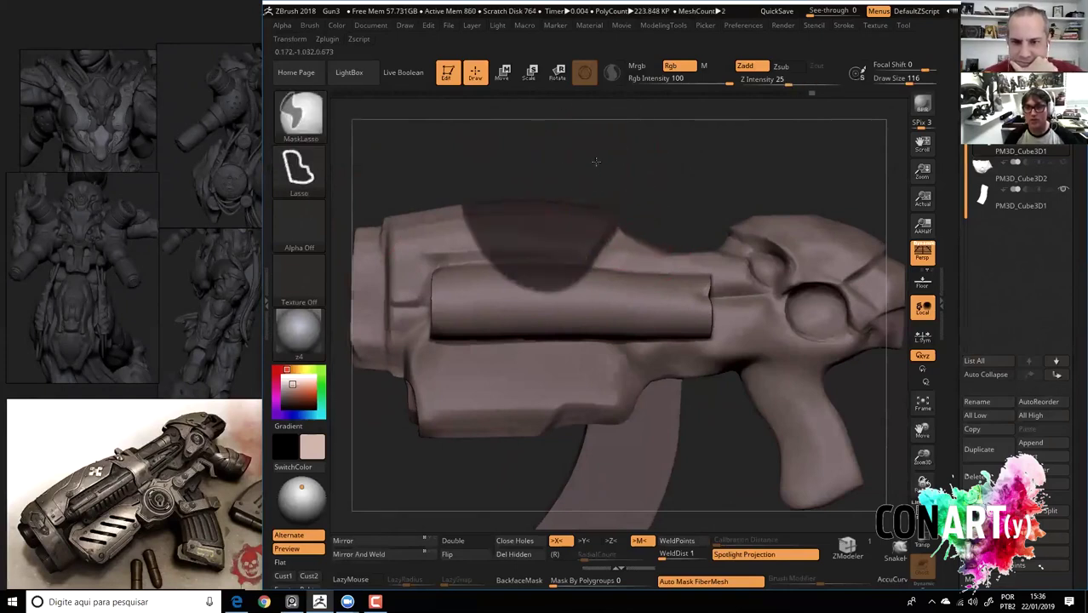
pyautogui.keyDown('ctrl'); pyautogui.click(596, 183); pyautogui.keyUp('ctrl')
pyautogui.moveTo(596, 183); pyautogui.dragTo(607, 205)
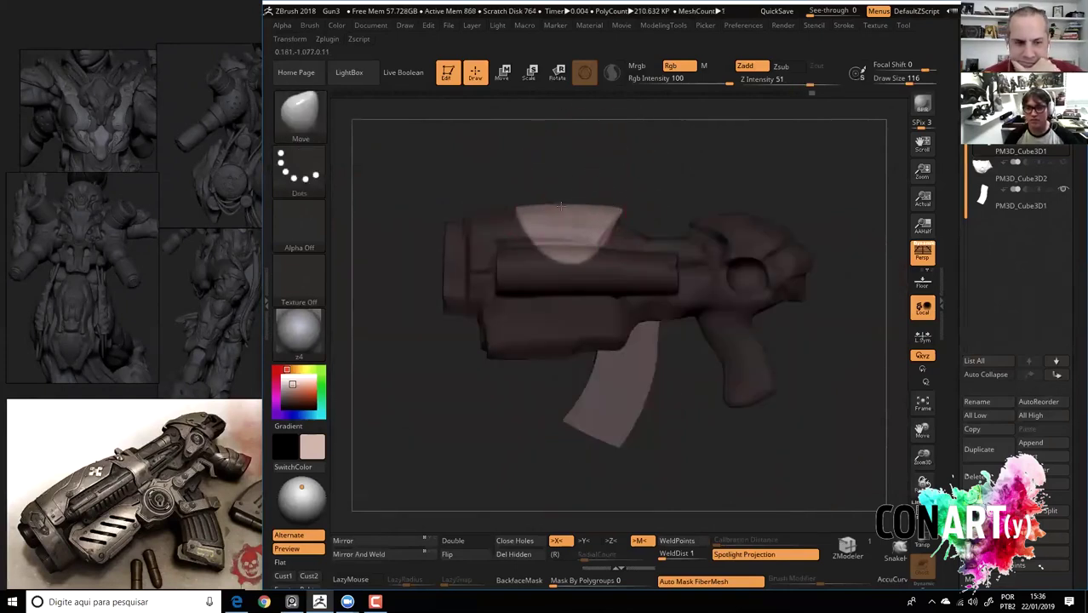
pyautogui.keyDown('ctrl'); pyautogui.click(600, 209); pyautogui.keyUp('ctrl')
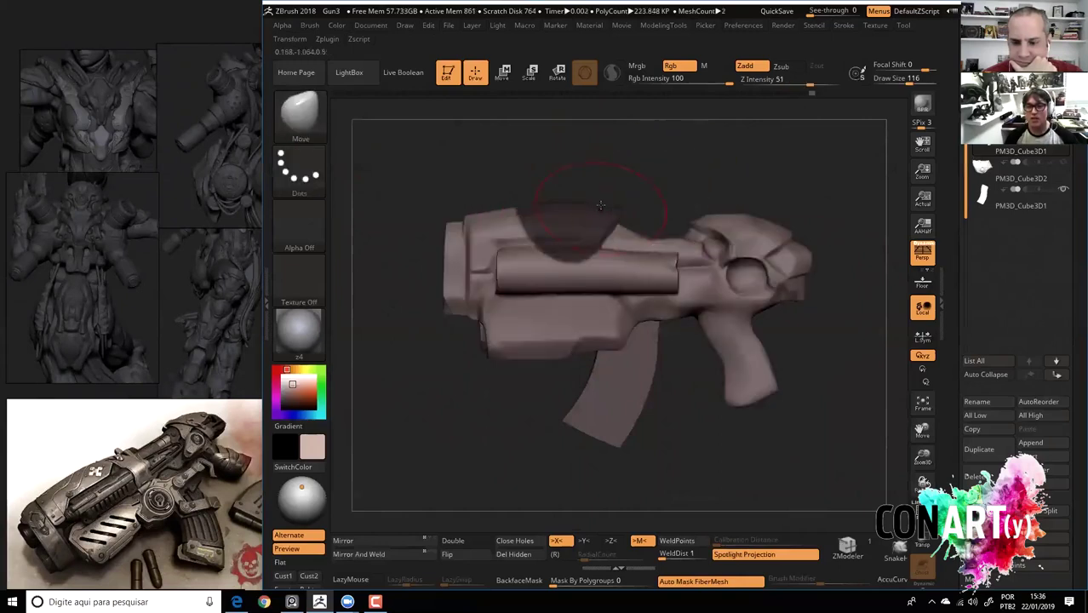
pyautogui.keyDown('ctrl'); pyautogui.click(642, 195); pyautogui.keyUp('ctrl')
pyautogui.moveTo(545, 166)
pyautogui.keyDown('ctrl'); pyautogui.keyDown('alt'); pyautogui.mouseDown()
pyautogui.moveTo(602, 289)
pyautogui.moveTo(538, 196)
pyautogui.mouseUp(); pyautogui.keyUp('alt'); pyautogui.keyUp('ctrl')
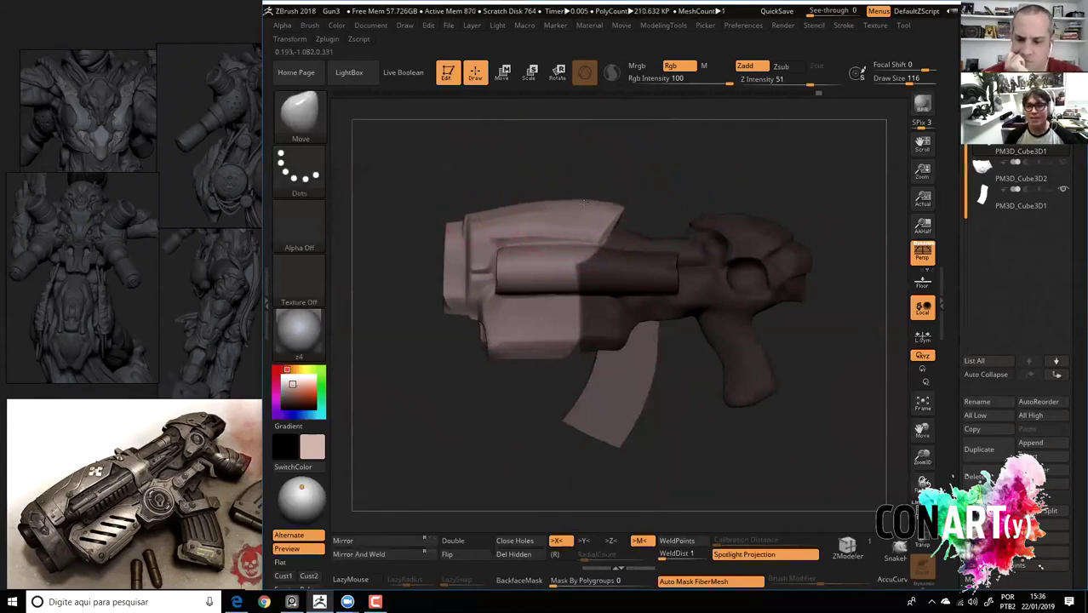
# Rotate toward the gun's rear and switch to the TrimCurve brush.
pyautogui.moveTo(703, 189)
pyautogui.mouseDown()
pyautogui.moveTo(615, 190)
pyautogui.moveTo(611, 158)
pyautogui.moveTo(647, 171)
pyautogui.mouseUp()
pyautogui.hotkey('ctrl', 'shift')
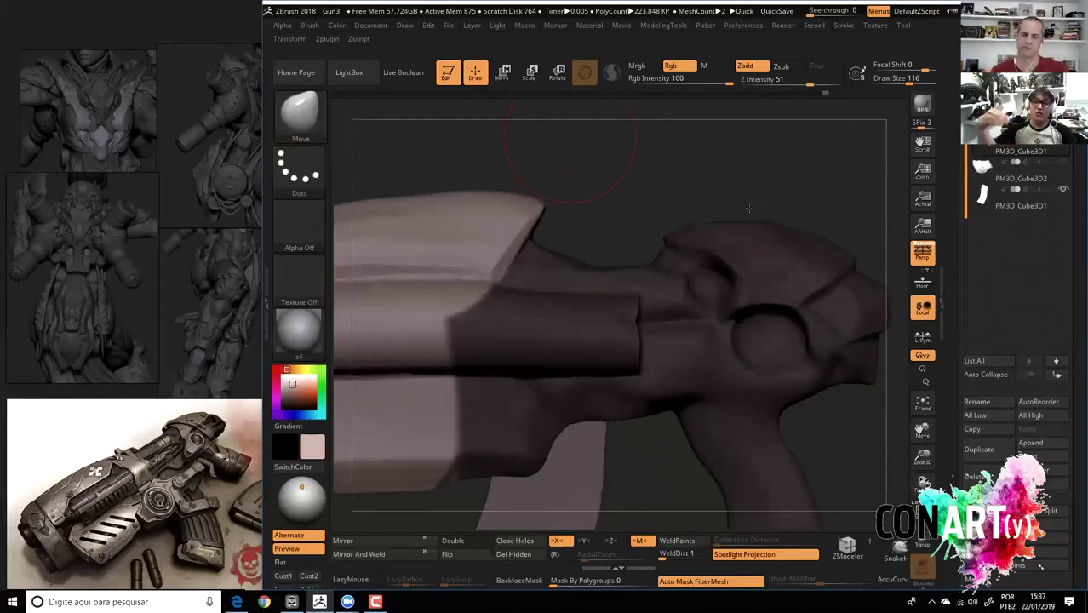
pyautogui.moveTo(672, 180); pyautogui.dragTo(651, 169)
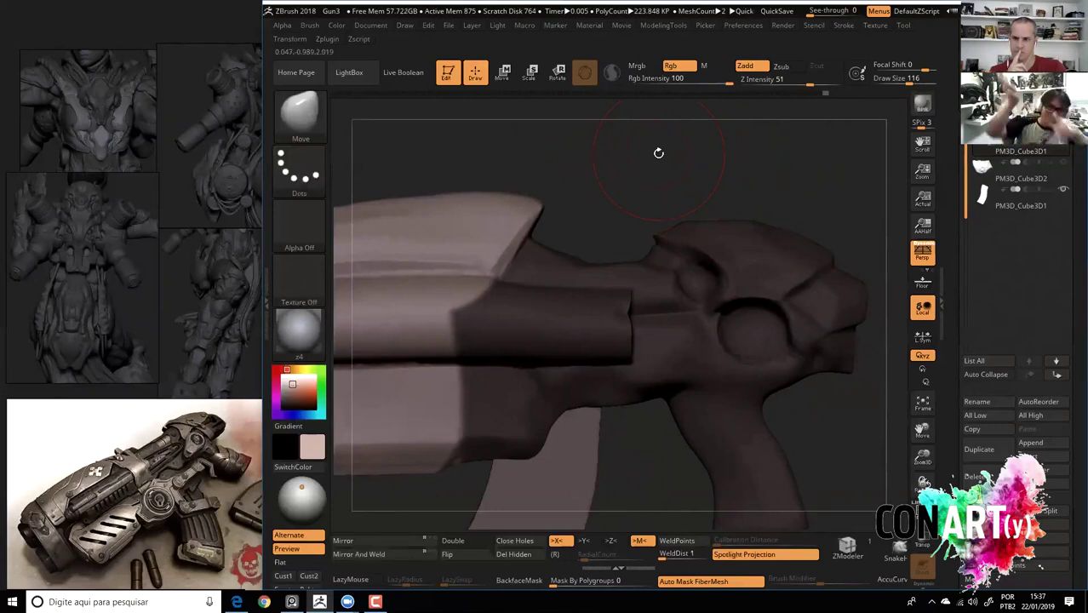
pyautogui.hotkey('ctrl', 'shift')
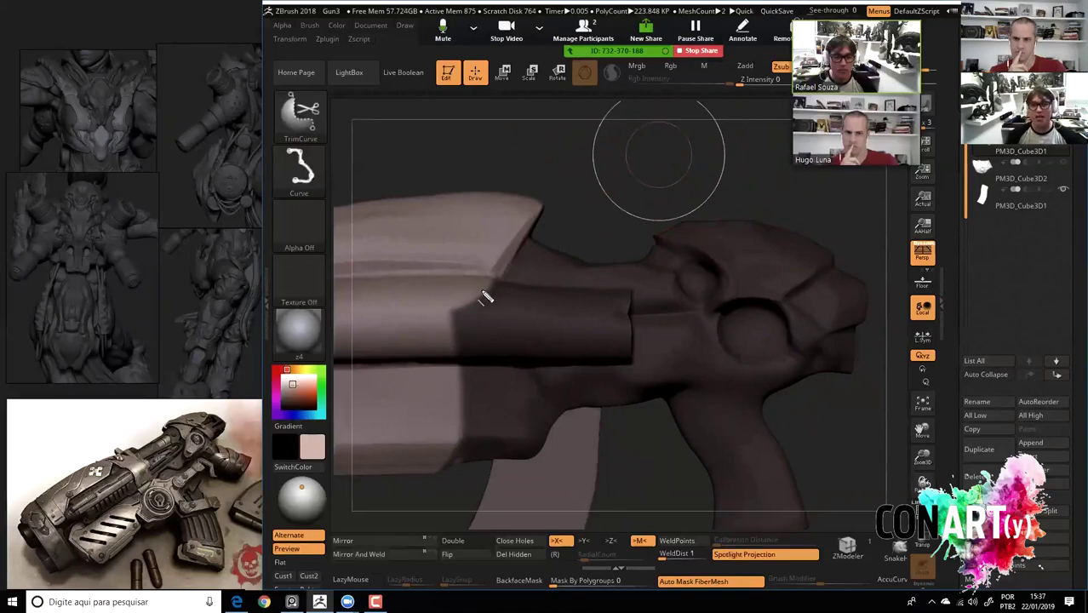
# Draw red guides: a top-edge line, a circle on the lower front body, and diagonals across the barrel.
pyautogui.keyDown('ctrl'); pyautogui.keyDown('shift'); pyautogui.moveTo(832, 268); pyautogui.dragTo(891, 258); pyautogui.keyUp('shift'); pyautogui.keyUp('ctrl')
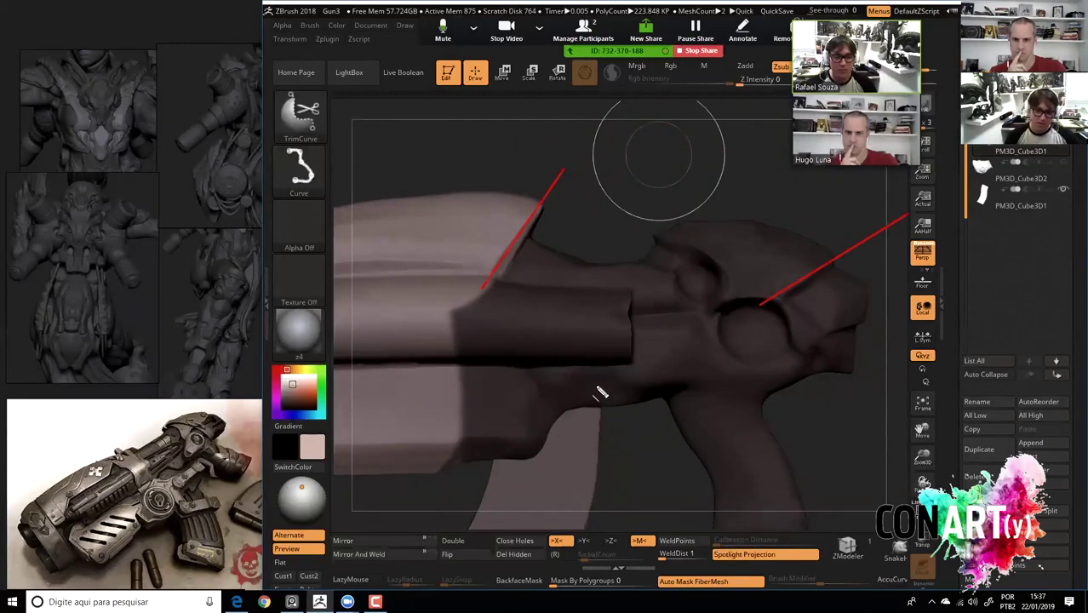
pyautogui.moveTo(490, 364); pyautogui.dragTo(615, 492)
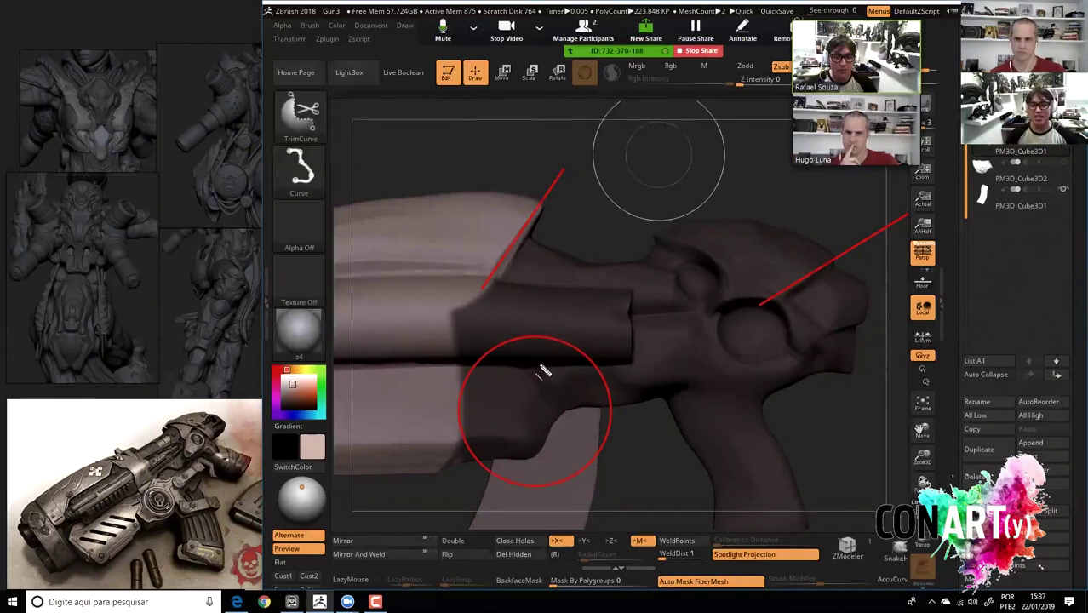
pyautogui.moveTo(510, 332); pyautogui.dragTo(594, 163)
pyautogui.moveTo(584, 340); pyautogui.dragTo(771, 217)
pyautogui.moveTo(631, 395); pyautogui.dragTo(860, 409)
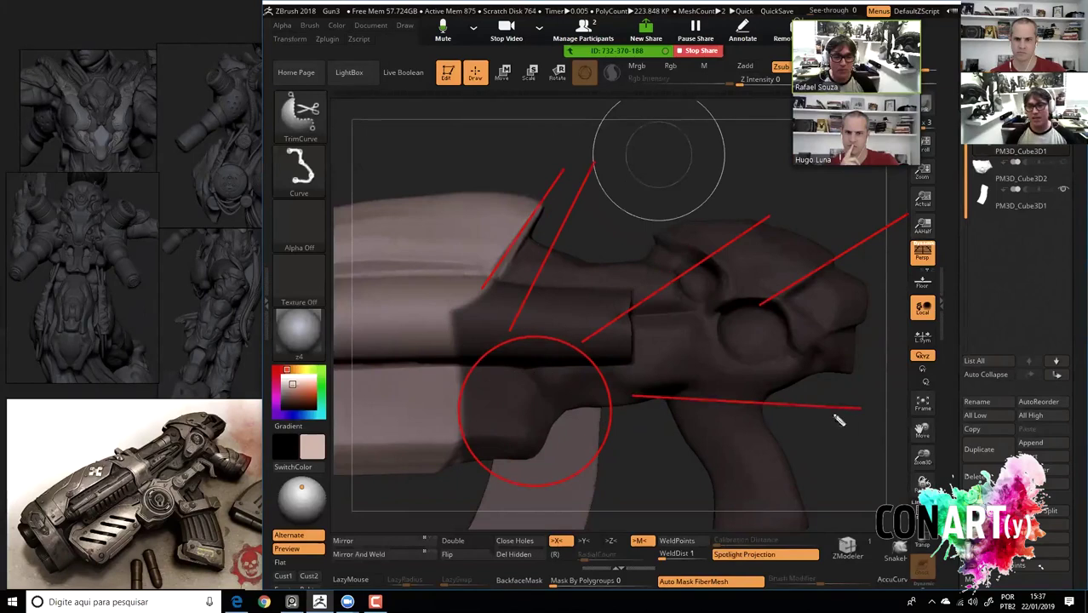
pyautogui.moveTo(596, 464); pyautogui.dragTo(754, 532)
pyautogui.moveTo(464, 460); pyautogui.dragTo(282, 502)
pyautogui.moveTo(481, 357); pyautogui.dragTo(302, 304)
pyautogui.moveTo(511, 337); pyautogui.dragTo(363, 121)
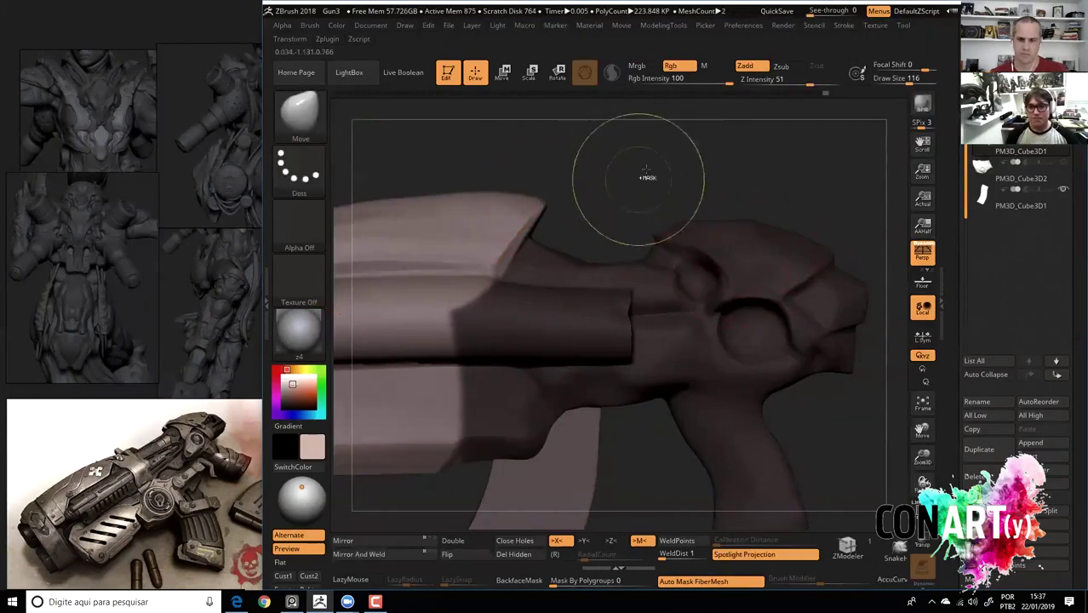
# Pull the upper rear ridge down and left with Move, then mask the gun's rear end.
pyautogui.moveTo(636, 185); pyautogui.dragTo(730, 264)
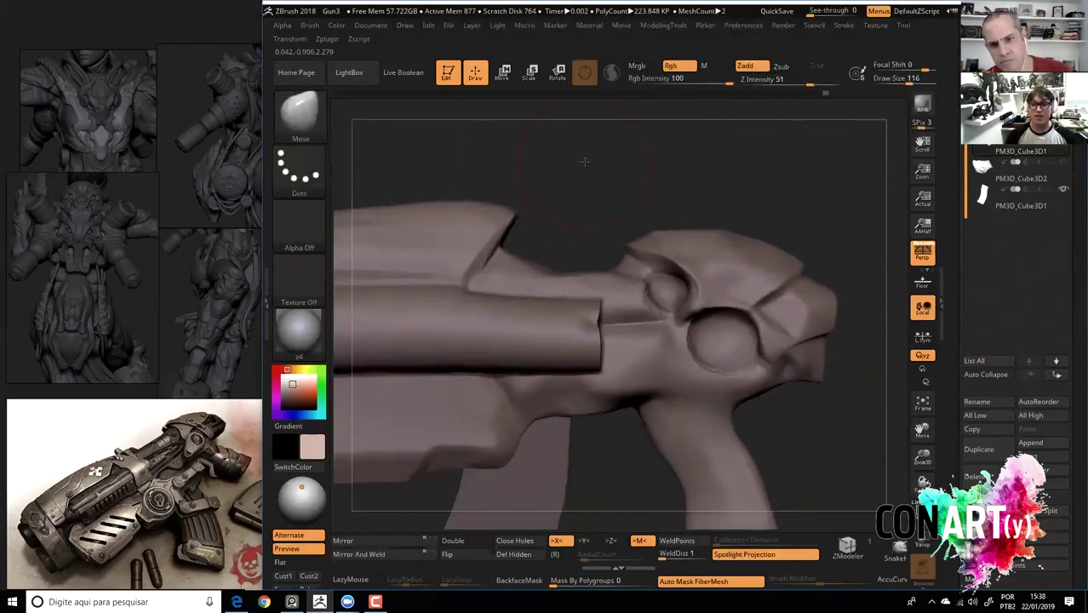
pyautogui.moveTo(584, 161); pyautogui.dragTo(739, 271)
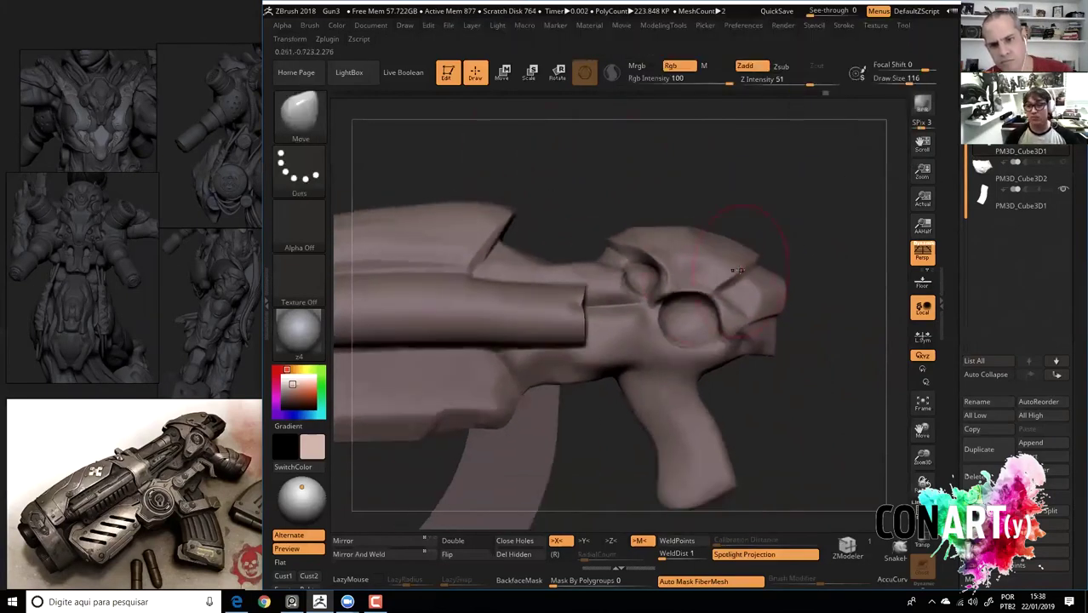
pyautogui.keyDown('ctrl'); pyautogui.moveTo(741, 254); pyautogui.dragTo(808, 231); pyautogui.keyUp('ctrl')
pyautogui.keyDown('ctrl'); pyautogui.click(808, 231); pyautogui.keyUp('ctrl')
pyautogui.moveTo(740, 244); pyautogui.dragTo(725, 267)
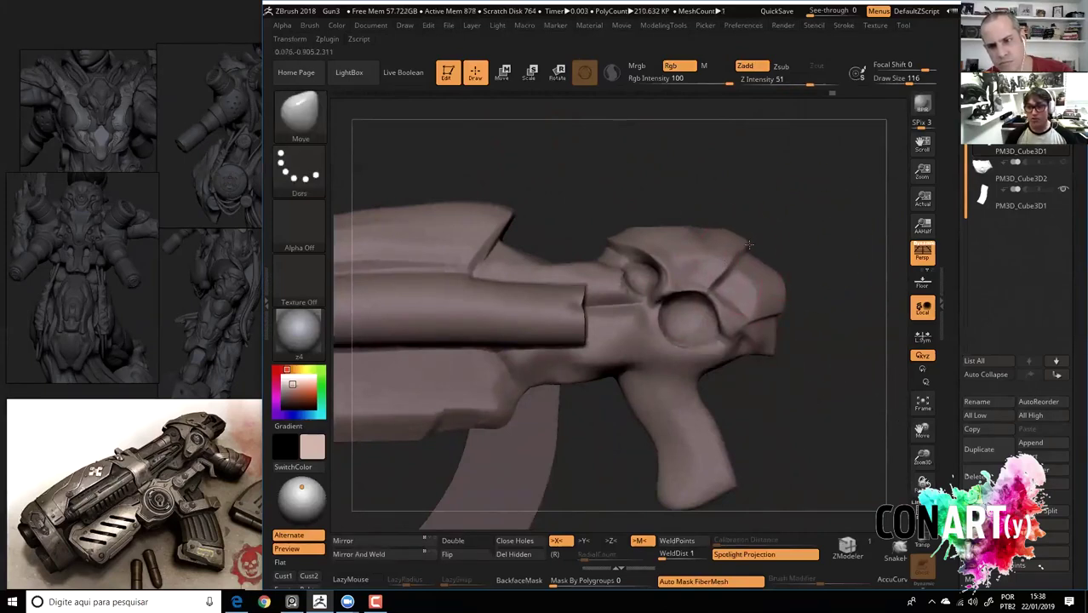
pyautogui.keyDown('ctrl'); pyautogui.moveTo(746, 243); pyautogui.dragTo(742, 240); pyautogui.keyUp('ctrl')
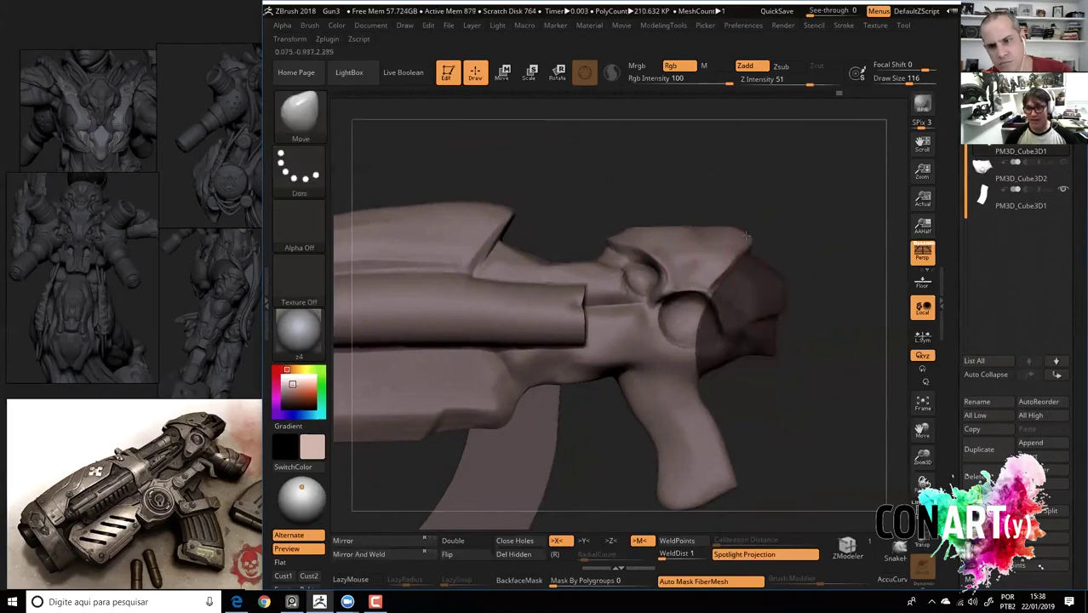
# Reframe the gun, set the brush size to 104, undo the last change, and re-angle the view.
pyautogui.moveTo(664, 189)
pyautogui.mouseDown()
pyautogui.moveTo(674, 202)
pyautogui.moveTo(662, 213)
pyautogui.mouseUp()
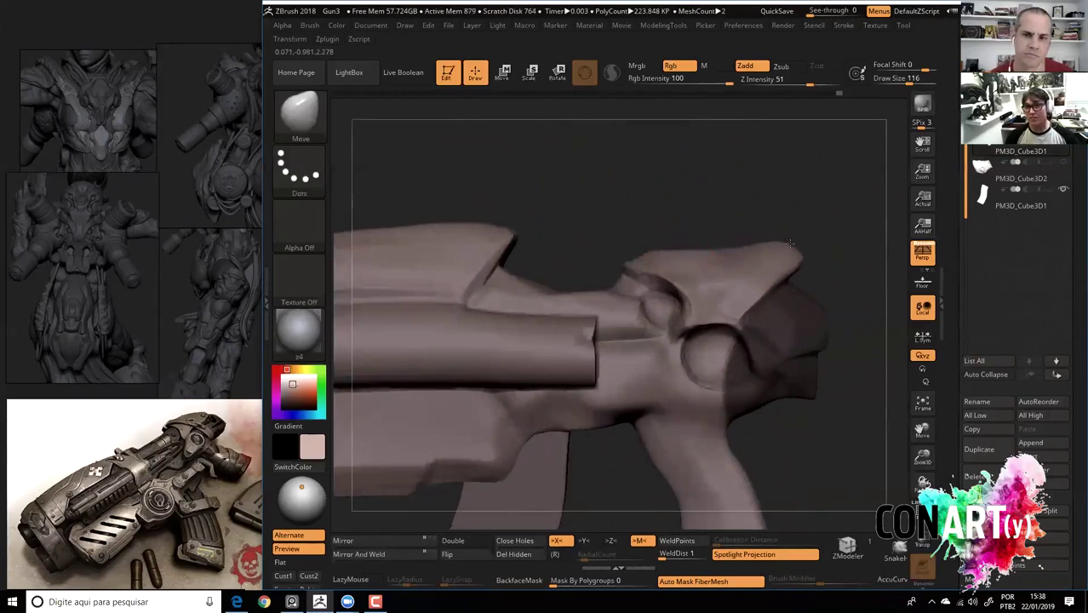
pyautogui.press('f')
pyautogui.moveTo(649, 157)
pyautogui.mouseDown()
pyautogui.moveTo(653, 184)
pyautogui.moveTo(704, 245)
pyautogui.mouseUp()
pyautogui.press('space')
pyautogui.press('space')
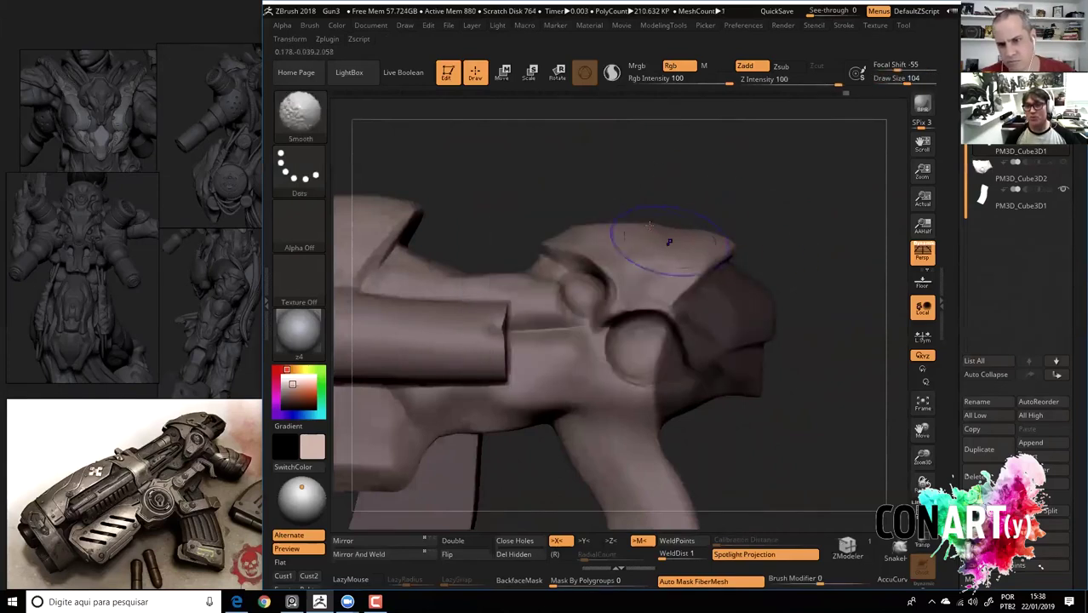
pyautogui.press('f')
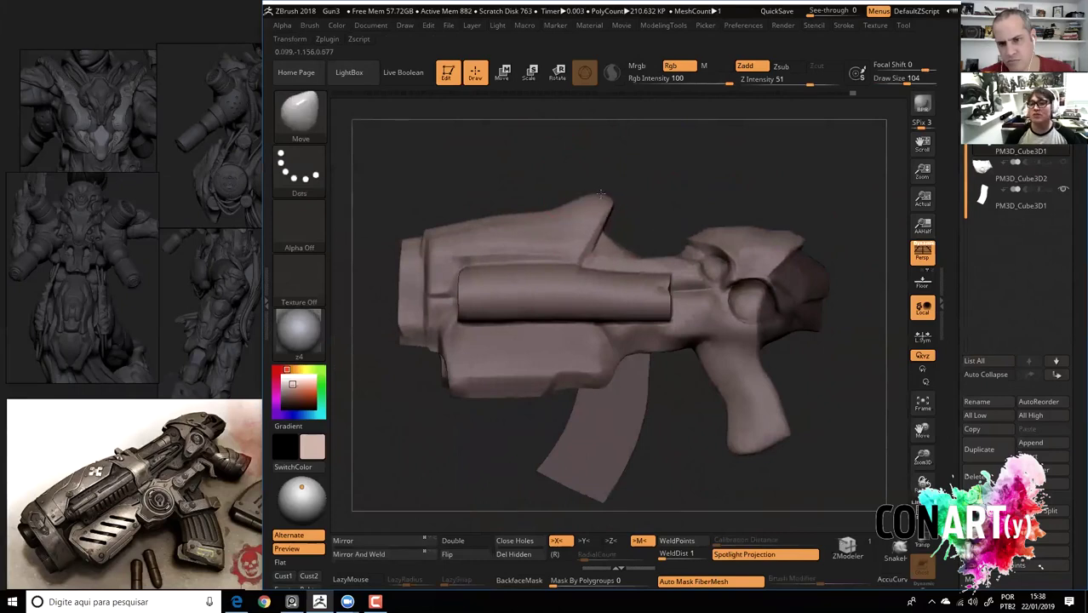
pyautogui.hotkey('ctrl', 'z')
pyautogui.moveTo(505, 160); pyautogui.dragTo(515, 172)
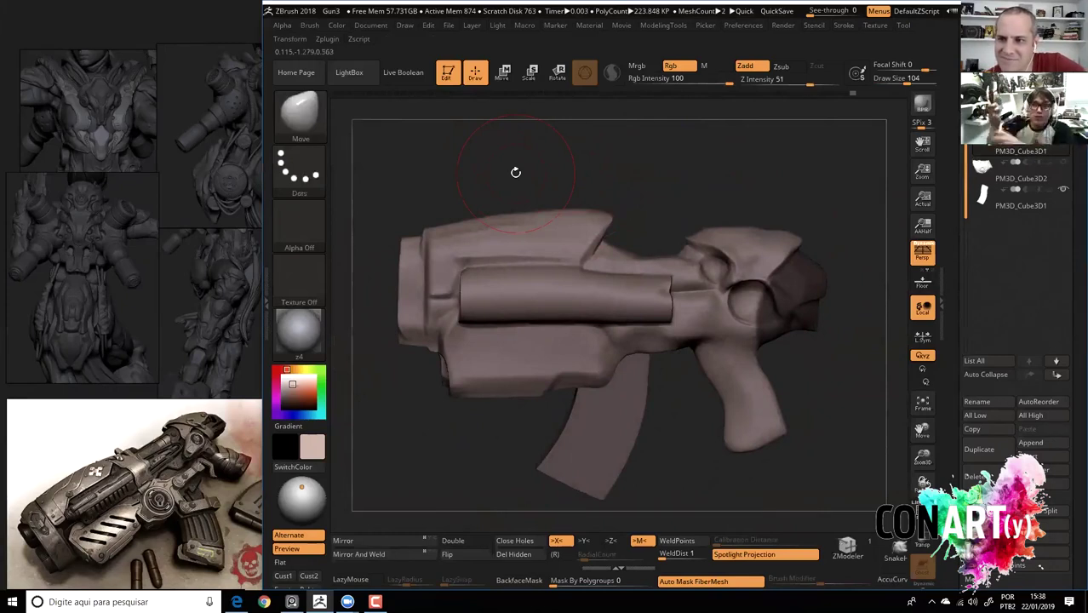
pyautogui.moveTo(716, 173); pyautogui.dragTo(685, 156)
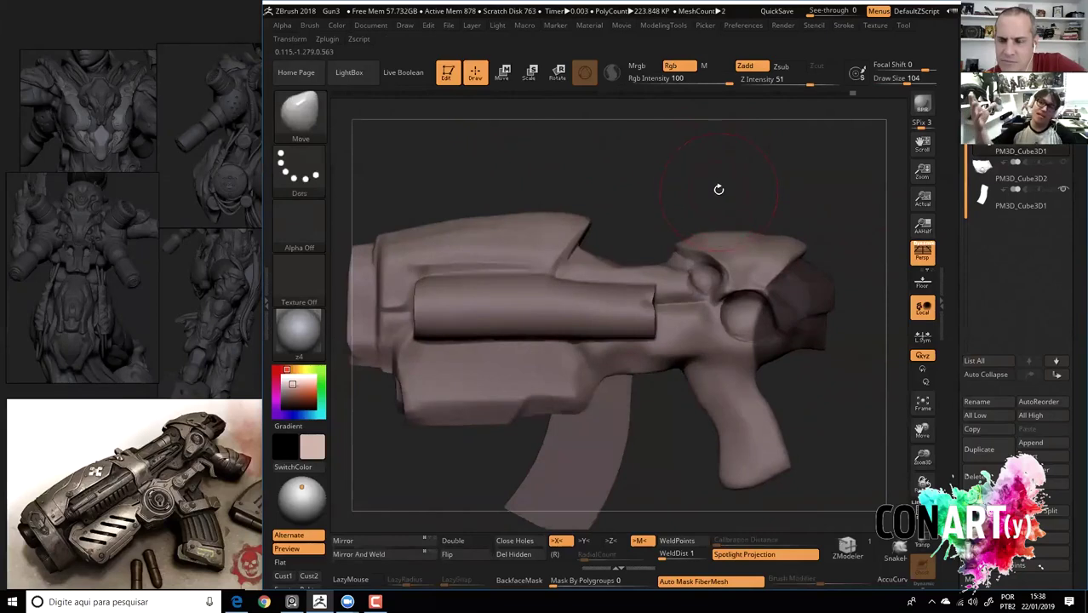
# Re-angle and frame the gun, taking the Move brush from Draw Size 68 to 97.
pyautogui.moveTo(733, 242); pyautogui.dragTo(709, 223, button='right')
pyautogui.keyDown('shift'); pyautogui.moveTo(647, 154); pyautogui.dragTo(702, 286); pyautogui.keyUp('shift')
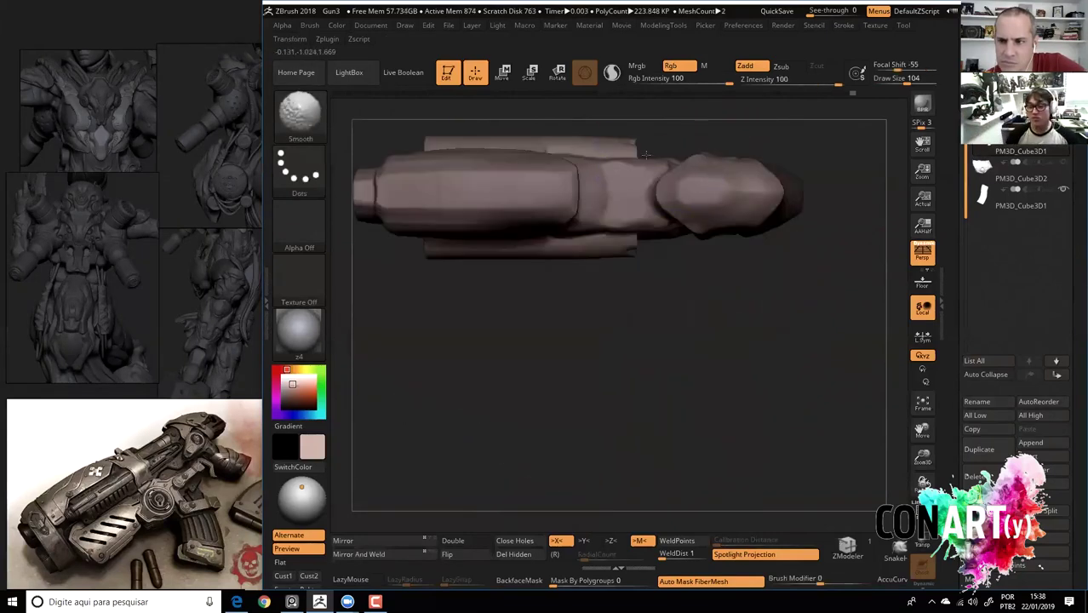
pyautogui.moveTo(699, 235)
pyautogui.mouseDown()
pyautogui.moveTo(668, 154)
pyautogui.moveTo(665, 197)
pyautogui.mouseUp()
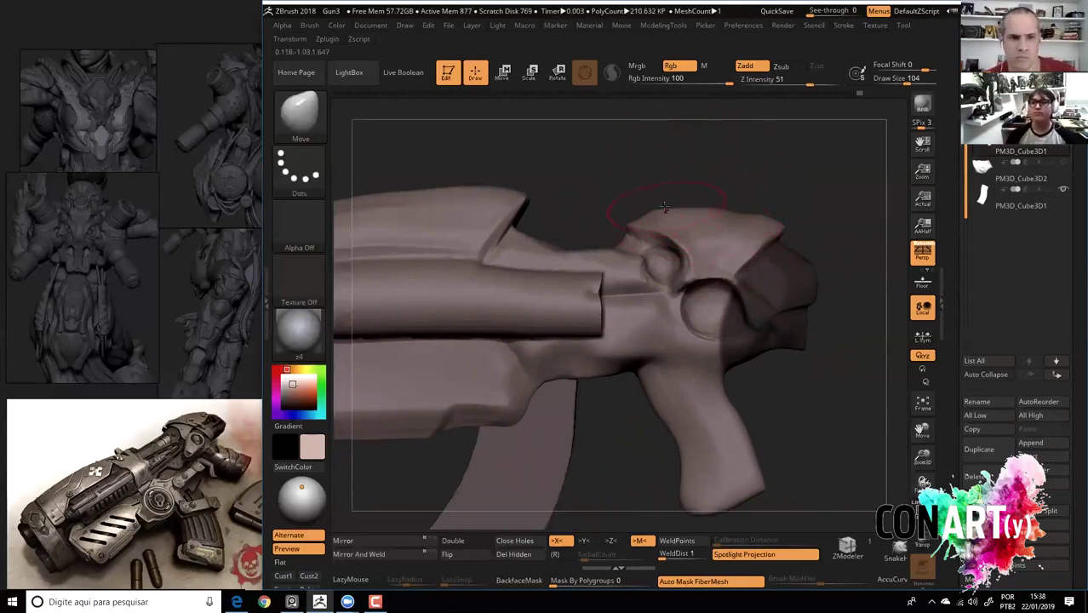
pyautogui.moveTo(664, 207); pyautogui.dragTo(677, 255, button='right')
pyautogui.press('space')
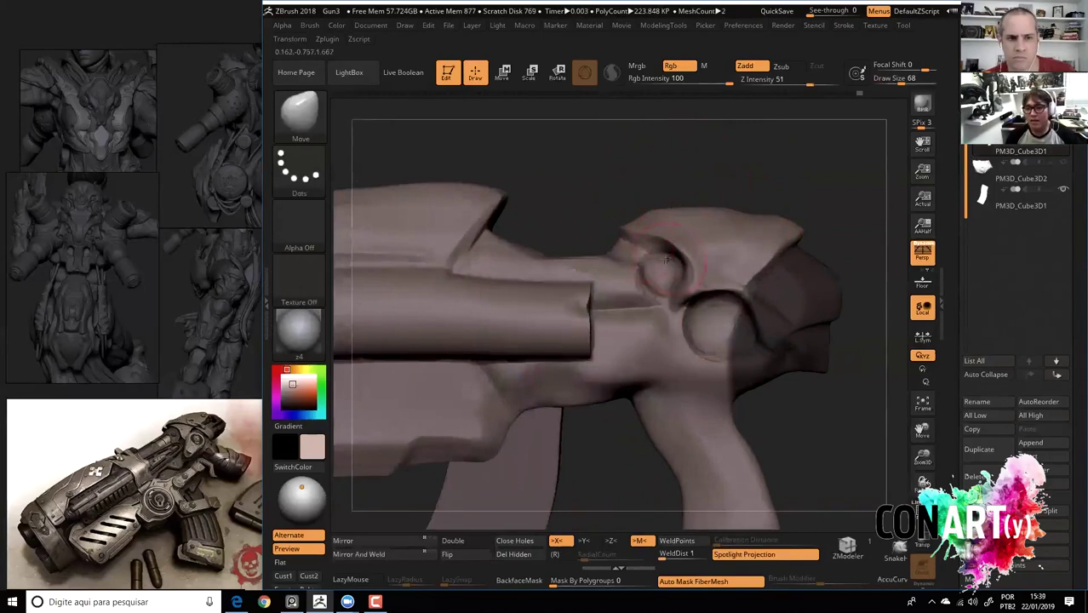
pyautogui.press('f')
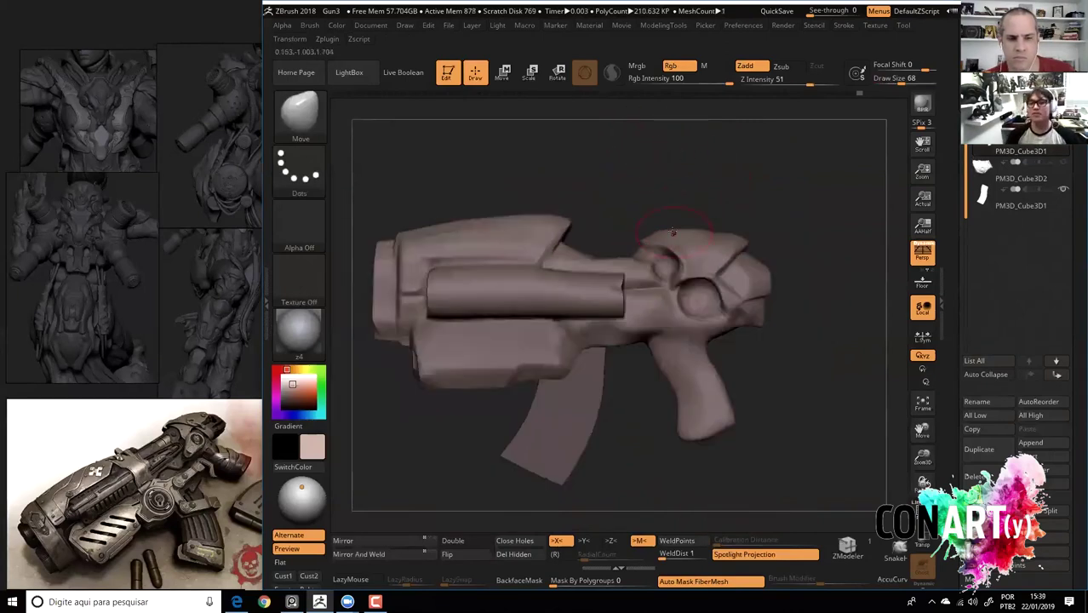
pyautogui.moveTo(741, 229); pyautogui.dragTo(742, 235, button='right')
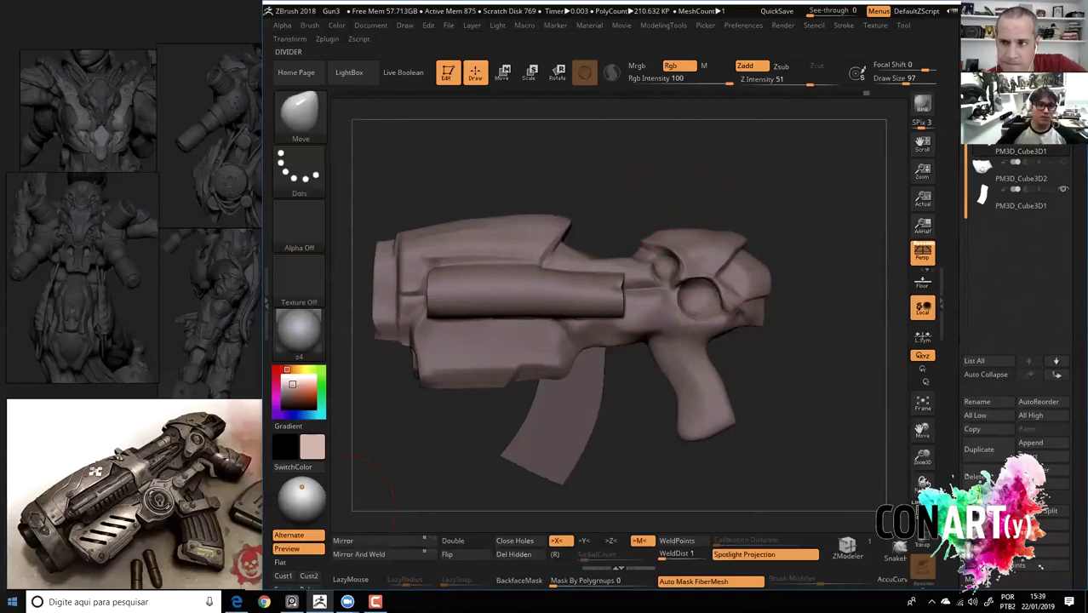
# Scroll-zoom the reference image in and out until the gun's circular knob is close up.
pyautogui.scroll(3, 76, 521)
pyautogui.scroll(3, 81, 383)
pyautogui.scroll(2, 84, 285)
pyautogui.scroll(2, 100, 345)
pyautogui.scroll(-3, 181, 350)
pyautogui.scroll(-1, 201, 341)
pyautogui.scroll(2, 201, 342)
pyautogui.scroll(2, 154, 309)
pyautogui.scroll(-1, 125, 250)
pyautogui.scroll(-1, 161, 247)
pyautogui.scroll(-2, 182, 365)
pyautogui.scroll(-1, 180, 366)
pyautogui.scroll(-2, 136, 366)
pyautogui.scroll(-1, 104, 366)
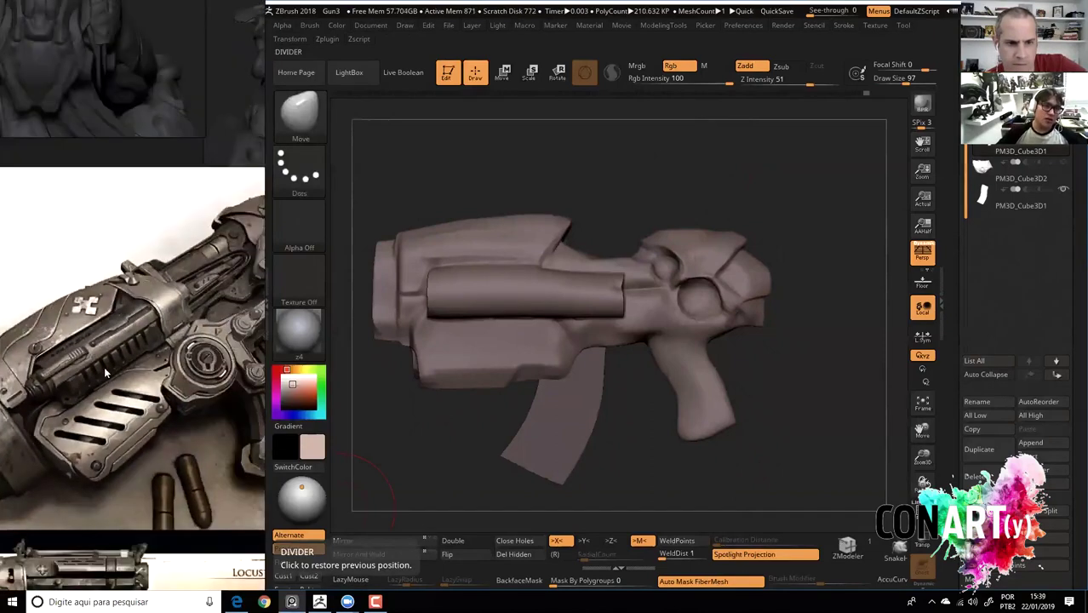
pyautogui.scroll(-1, 108, 366)
pyautogui.scroll(1, 103, 375)
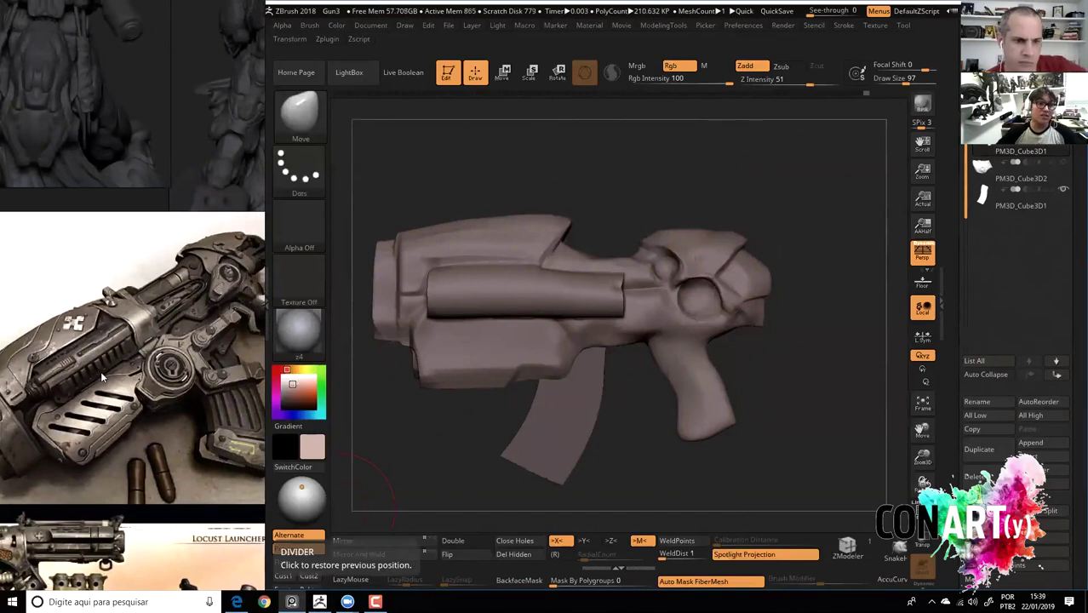
pyautogui.scroll(2, 162, 370)
pyautogui.scroll(2, 148, 406)
pyautogui.scroll(1, 148, 414)
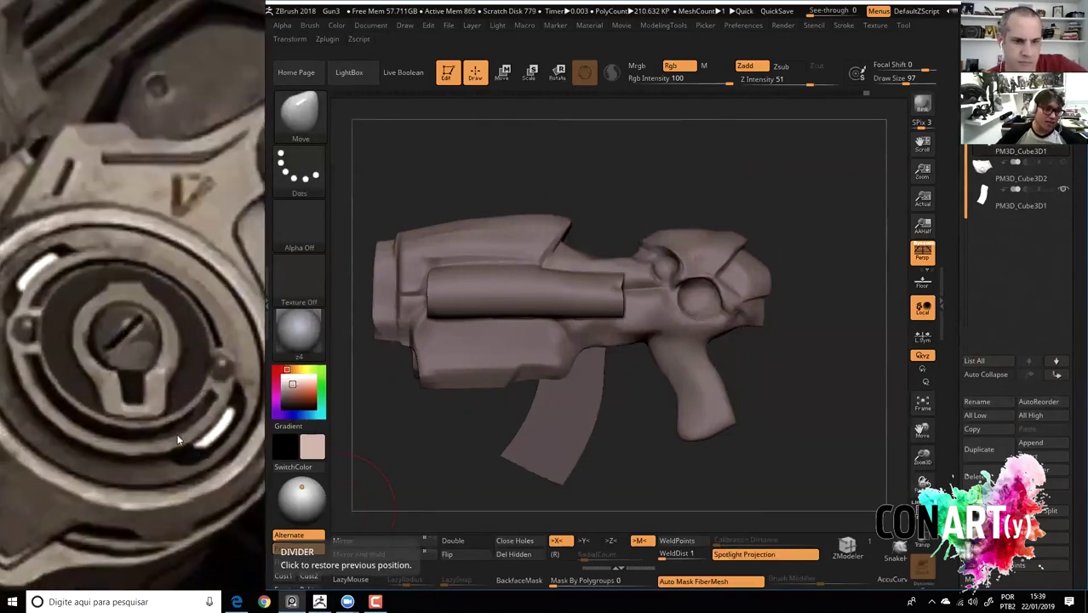
pyautogui.scroll(-2, 70, 400)
pyautogui.scroll(1, 172, 327)
pyautogui.scroll(2, 141, 224)
pyautogui.scroll(2, 120, 279)
pyautogui.scroll(-2, 120, 279)
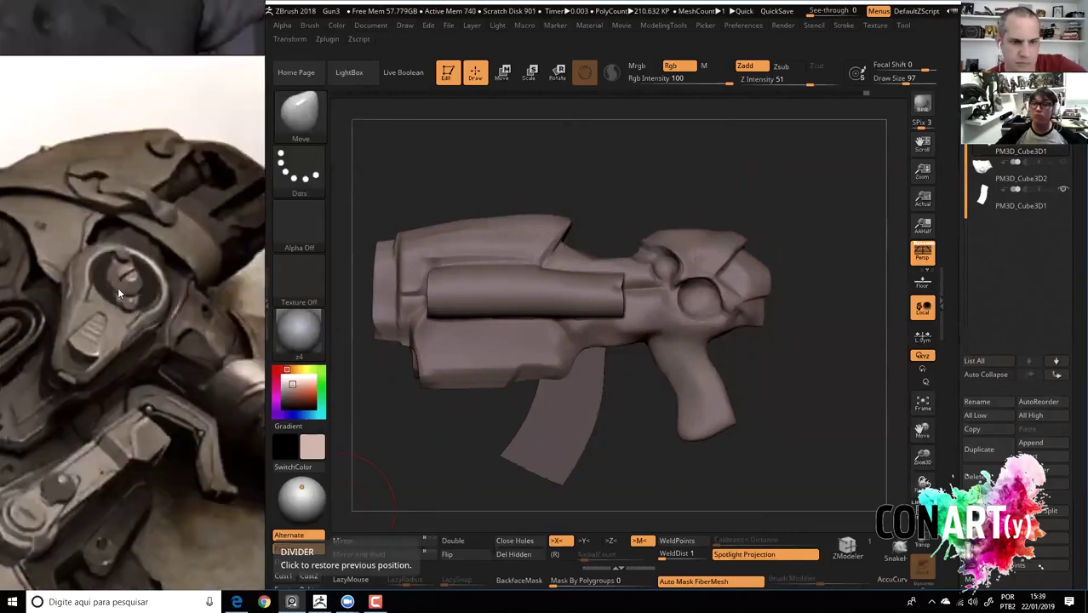
pyautogui.scroll(1, 170, 255)
pyautogui.scroll(2, 189, 343)
pyautogui.scroll(1, 189, 342)
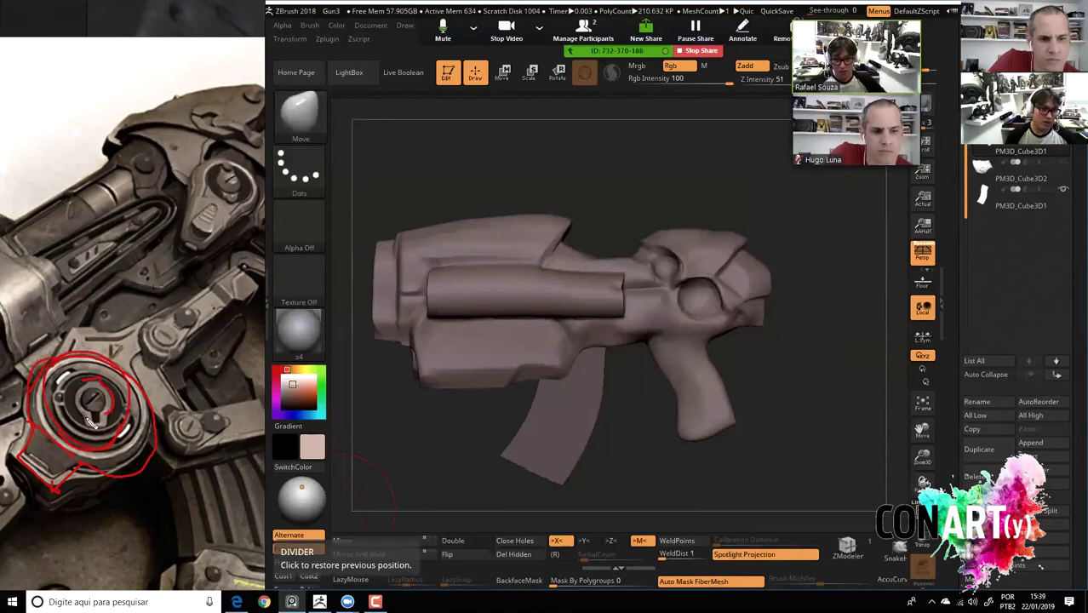
# Mark the knob's inner detail, a curve below it, and an upper detail in red.
pyautogui.moveTo(92, 387); pyautogui.dragTo(111, 425)
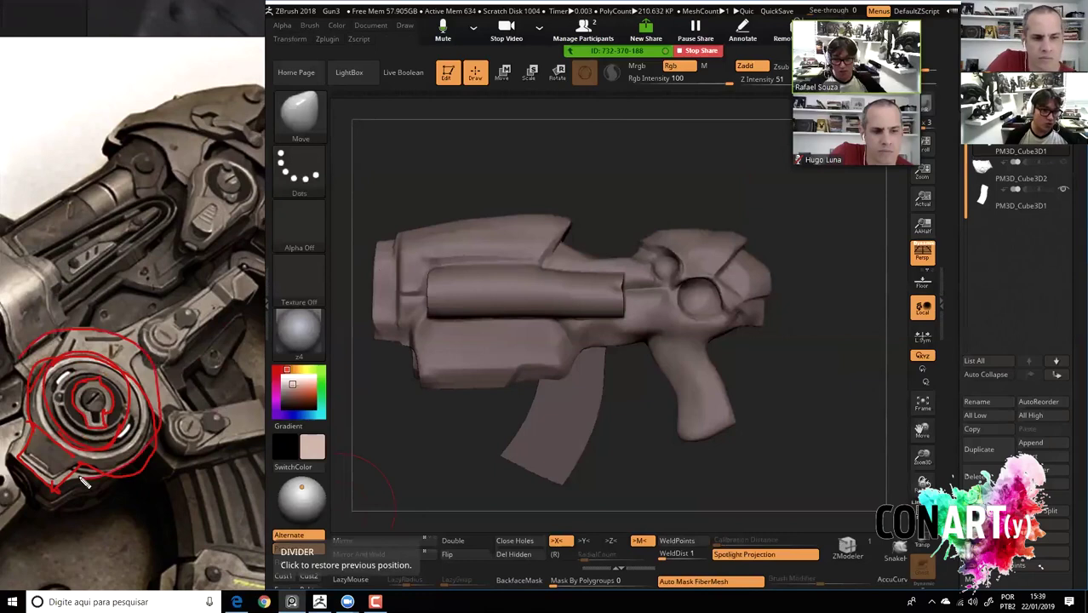
pyautogui.moveTo(173, 482)
pyautogui.mouseDown()
pyautogui.moveTo(112, 554)
pyautogui.moveTo(95, 547)
pyautogui.mouseUp()
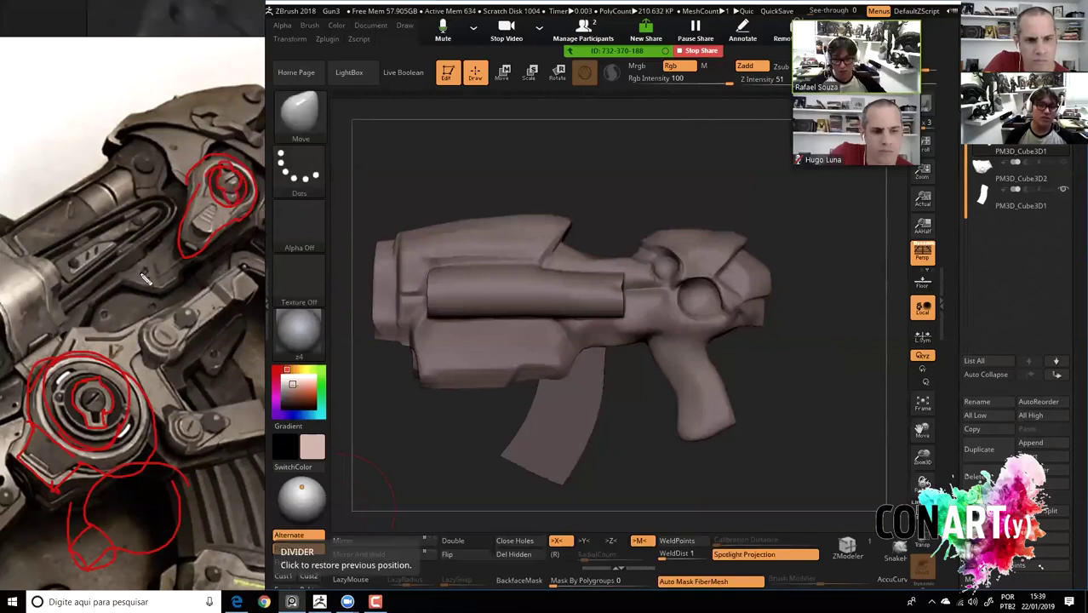
pyautogui.moveTo(237, 192); pyautogui.dragTo(221, 295)
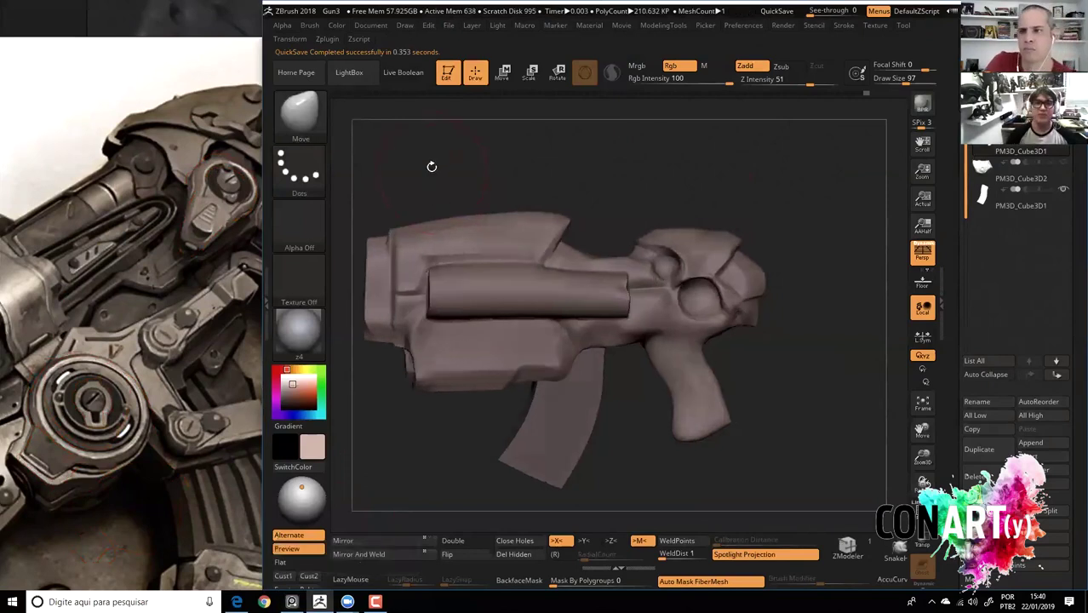
pyautogui.scroll(-1, 165, 268)
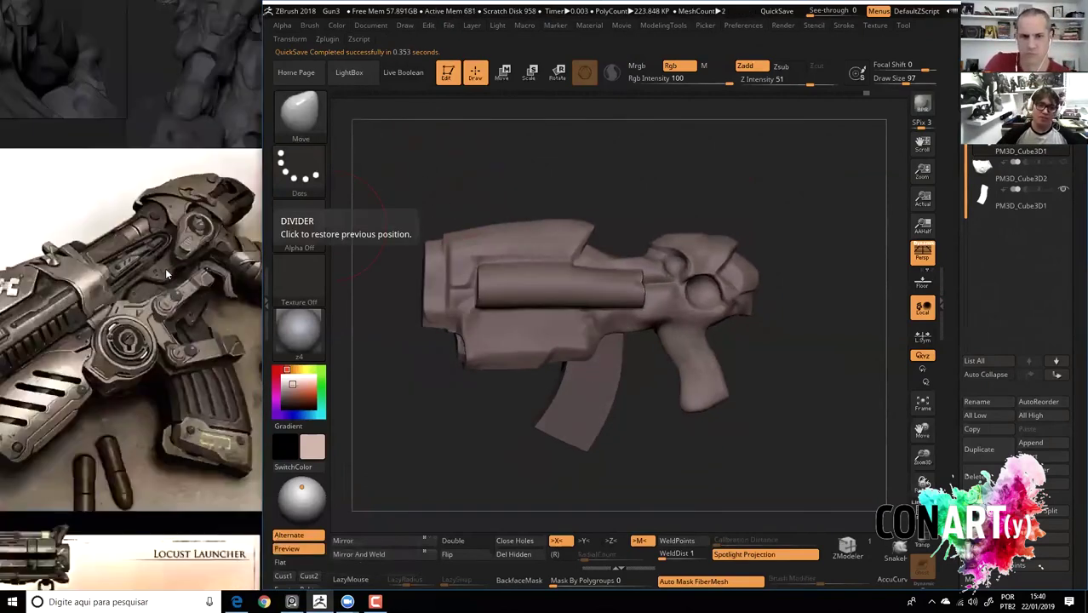
# Turn the gun and zoom in on its rear block.
pyautogui.scroll(-1, 166, 268)
pyautogui.scroll(-1, 165, 268)
pyautogui.scroll(3, 158, 276)
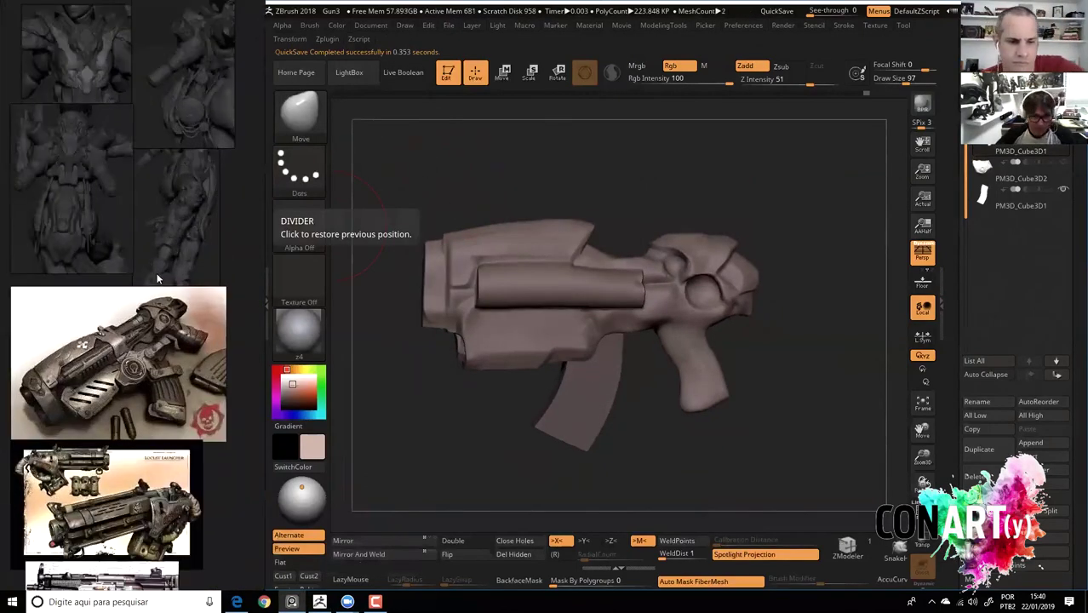
pyautogui.moveTo(562, 149)
pyautogui.keyDown('shift'); pyautogui.mouseDown()
pyautogui.moveTo(599, 176)
pyautogui.moveTo(718, 211)
pyautogui.moveTo(745, 248)
pyautogui.moveTo(825, 271)
pyautogui.mouseUp(); pyautogui.keyUp('shift')
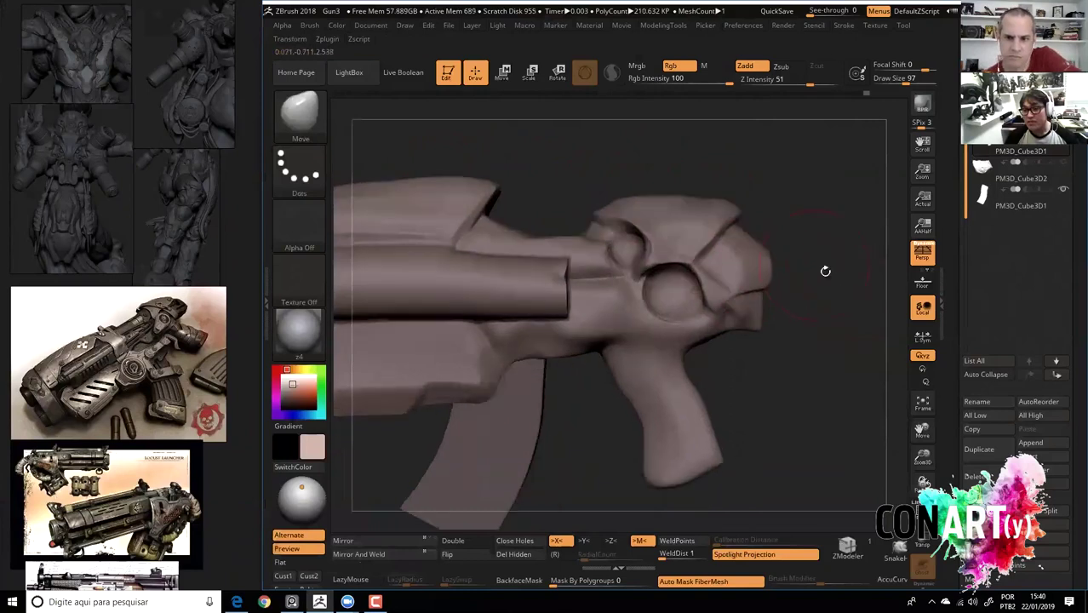
pyautogui.keyDown('alt'); pyautogui.moveTo(732, 290); pyautogui.dragTo(753, 332); pyautogui.keyUp('alt')
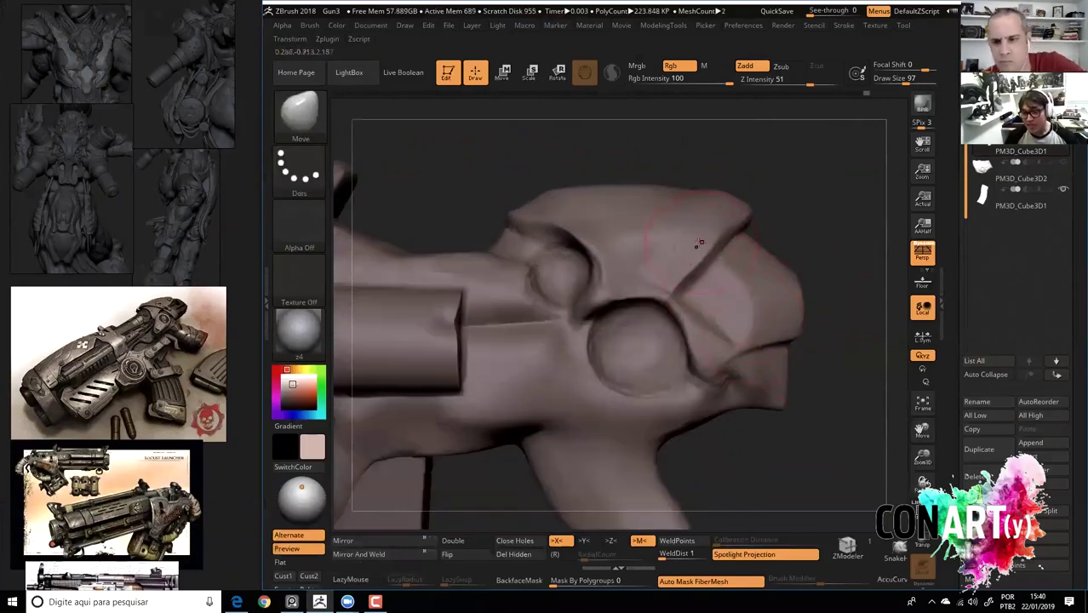
# Mask the rear block's upper front, then undo the trim and switch to TrimDynamic.
pyautogui.hotkey('ctrl', 'shift')
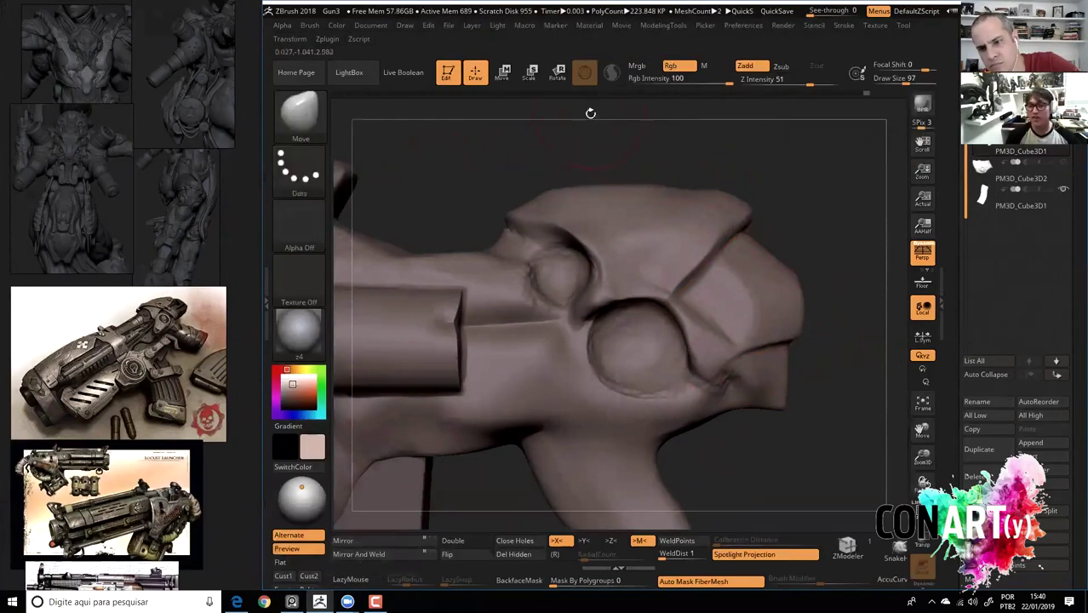
pyautogui.moveTo(656, 153); pyautogui.dragTo(616, 160)
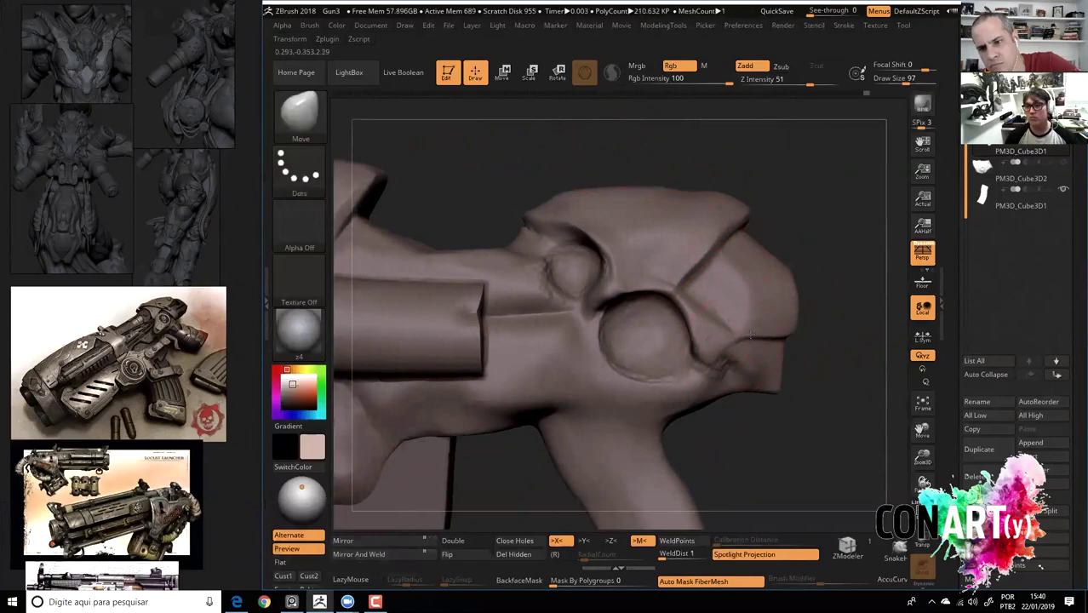
pyautogui.keyDown('ctrl'); pyautogui.moveTo(789, 351); pyautogui.dragTo(692, 334); pyautogui.keyUp('ctrl')
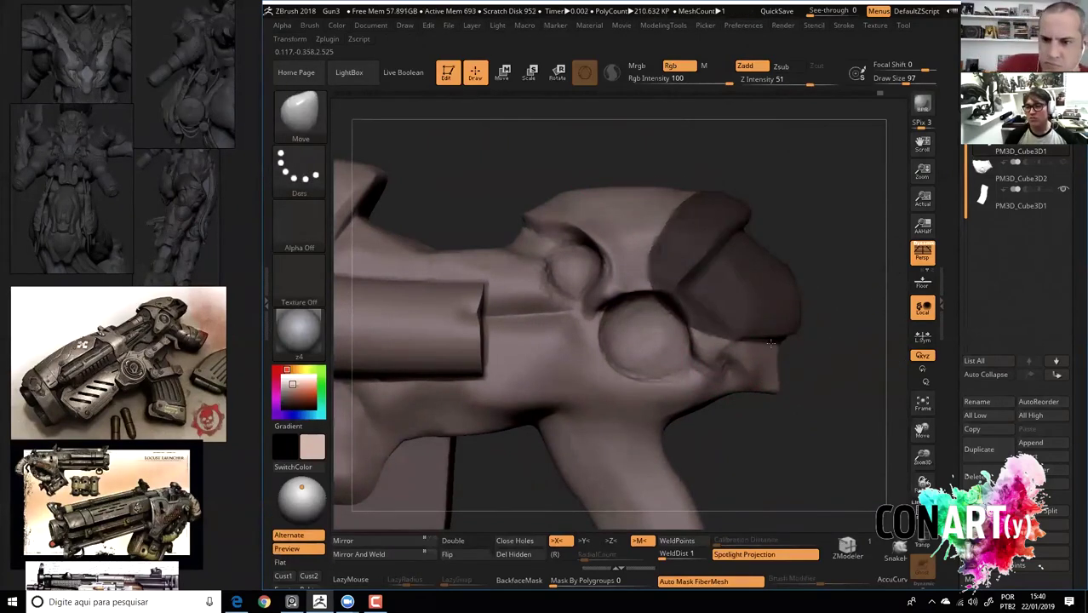
pyautogui.hotkey('ctrl', 'z')
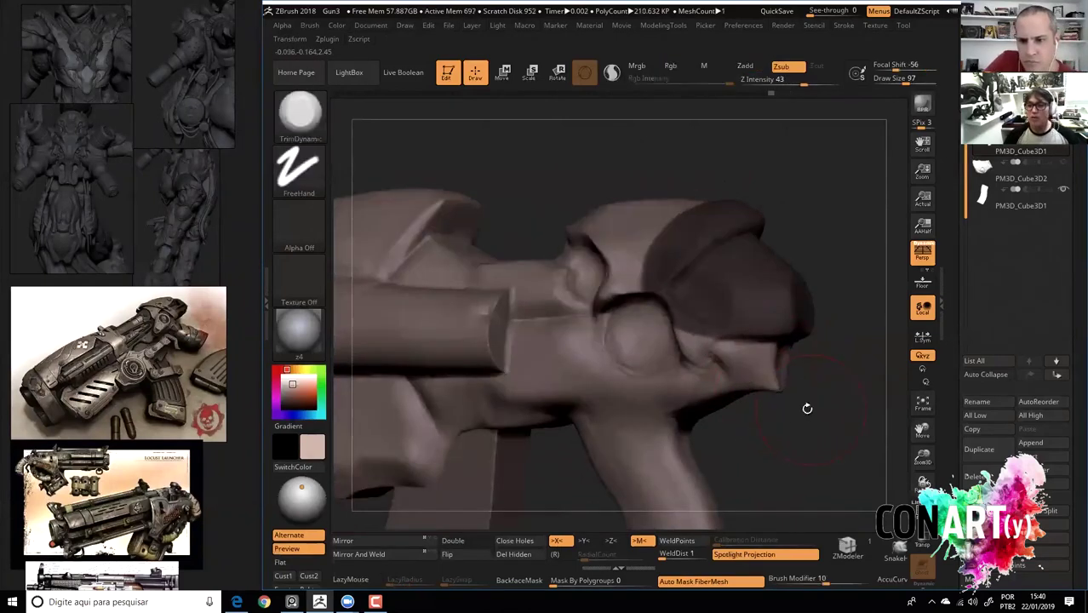
# Compare the trimmed and uncut rear block by stepping back and forth through undo and redo.
pyautogui.hotkey('ctrl', 'shift', 'z')
pyautogui.hotkey('ctrl', 'z')
pyautogui.press('space')
pyautogui.hotkey('ctrl', 'shift', 'z')
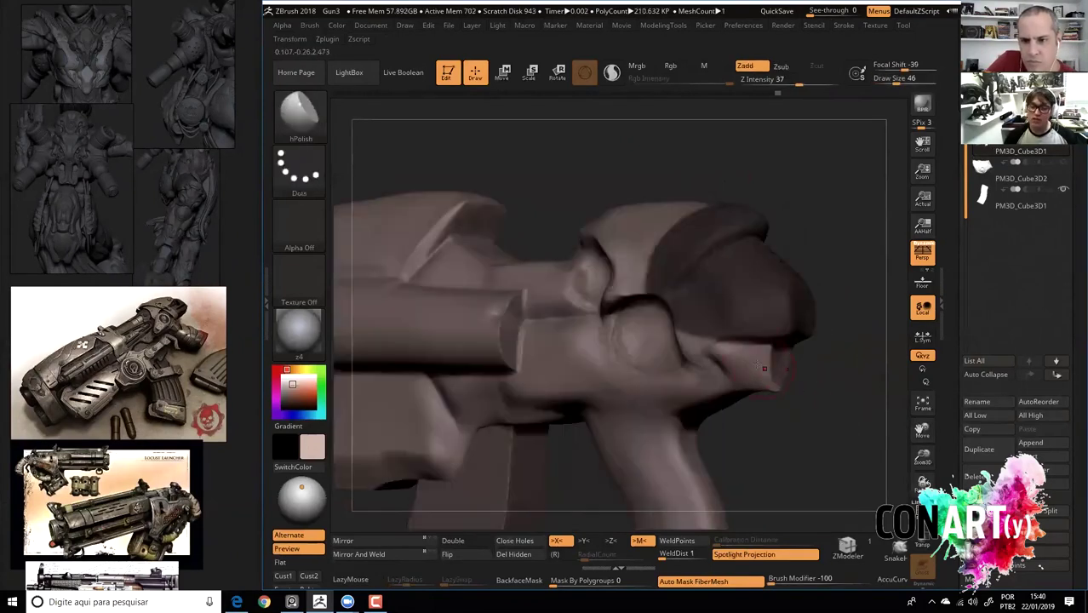
pyautogui.hotkey('ctrl', 'z')
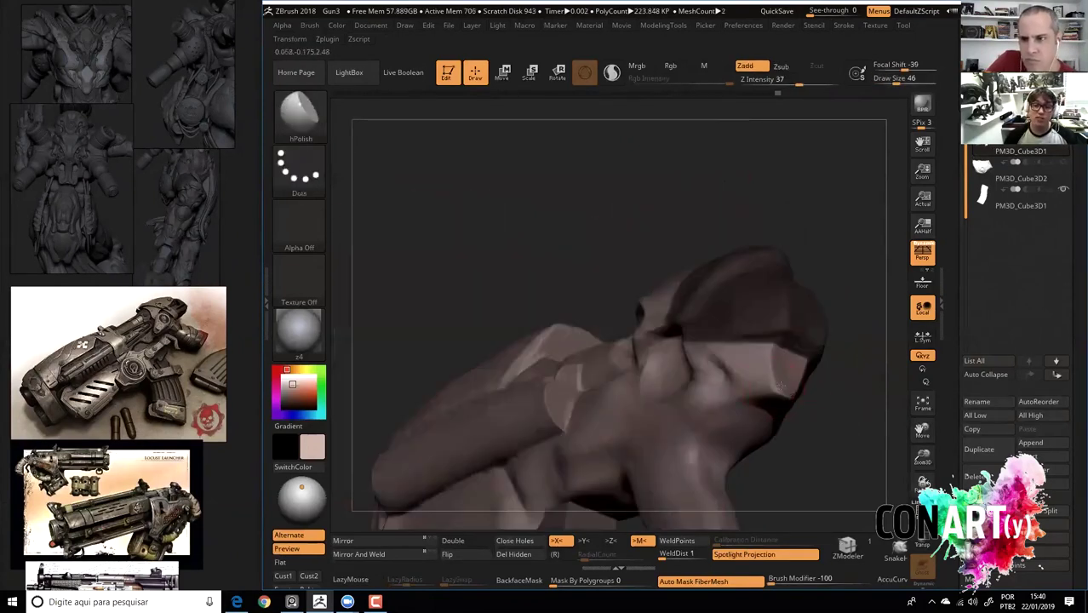
pyautogui.press('b')
pyautogui.press('t')
pyautogui.press('d')
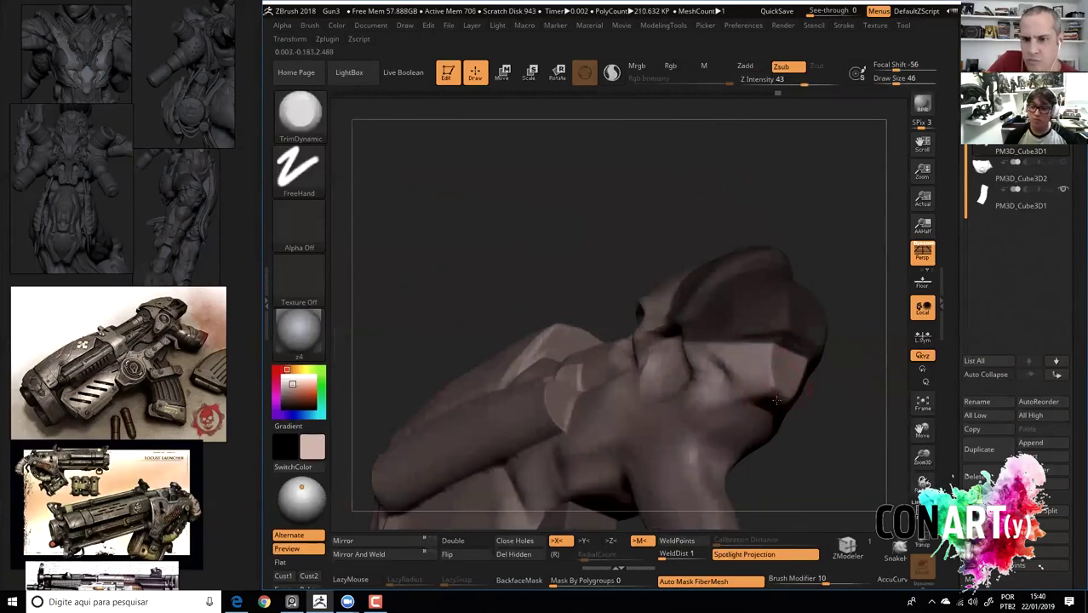
pyautogui.hotkey('ctrl', 'z')
pyautogui.hotkey('ctrl', 'z')
# Lasso-mask a region of the rear block, then return to the trimmed version of the mesh.
pyautogui.hotkey('ctrl', 'z')
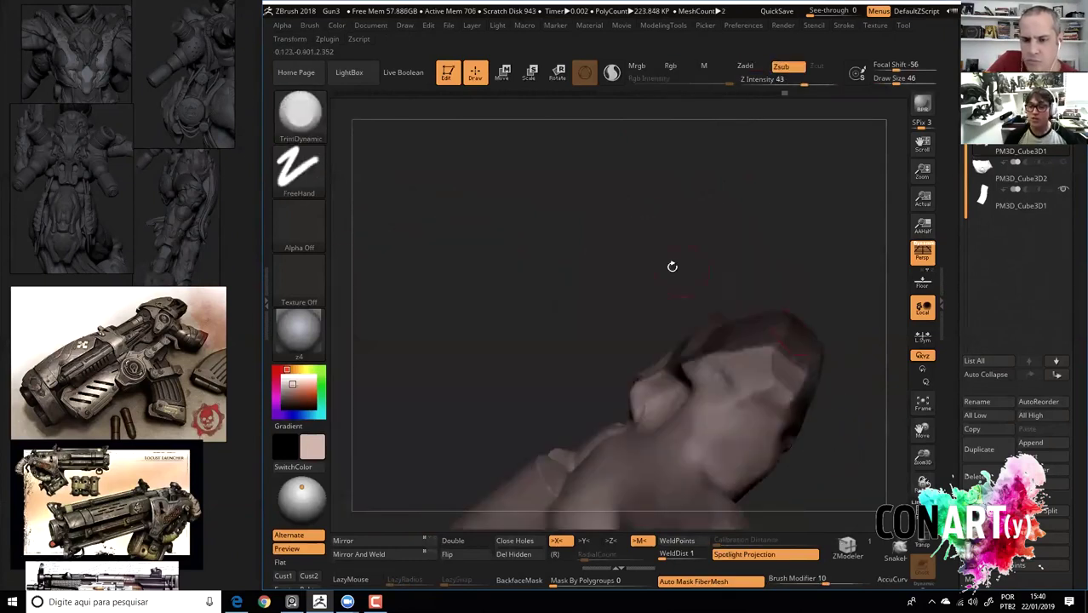
pyautogui.hotkey('ctrl', 'z')
pyautogui.keyDown('ctrl'); pyautogui.moveTo(681, 375); pyautogui.dragTo(652, 153); pyautogui.keyUp('ctrl')
pyautogui.hotkey('ctrl', 'shift', 'z')
pyautogui.hotkey('ctrl', 'shift', 'z')
pyautogui.press('b')
pyautogui.press('m')
pyautogui.press('v')
pyautogui.press('space')
pyautogui.hotkey('ctrl', 'z')
# From a side view, carve a DamStandard crease along the rear block's lower edge.
pyautogui.moveTo(590, 248)
pyautogui.mouseDown()
pyautogui.moveTo(805, 424)
pyautogui.moveTo(718, 316)
pyautogui.mouseUp()
pyautogui.press('b')
pyautogui.press('d')
pyautogui.press('s')
pyautogui.press('space')
pyautogui.moveTo(766, 386); pyautogui.dragTo(710, 399)
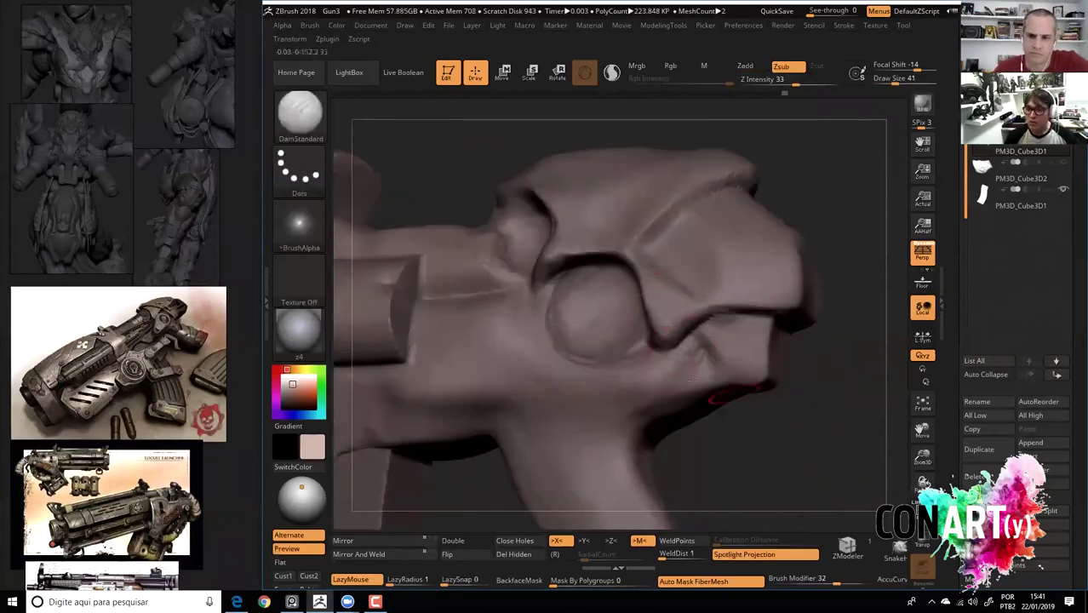
# Switch back to the Move brush and enlarge its draw size.
pyautogui.moveTo(815, 381)
pyautogui.mouseDown()
pyautogui.moveTo(843, 430)
pyautogui.moveTo(832, 309)
pyautogui.mouseUp()
pyautogui.press('b')
pyautogui.press('m')
pyautogui.press('v')
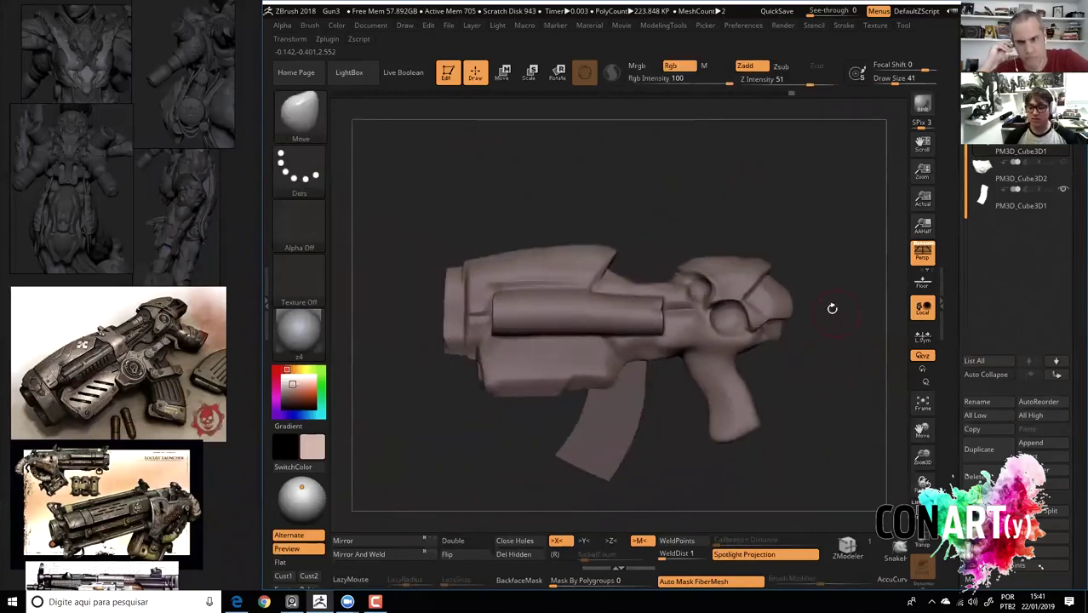
pyautogui.press('s')
pyautogui.moveTo(797, 304)
pyautogui.mouseDown(button='right')
pyautogui.moveTo(855, 292)
pyautogui.moveTo(789, 362)
pyautogui.moveTo(896, 384)
pyautogui.moveTo(767, 290)
pyautogui.mouseUp(button='right')
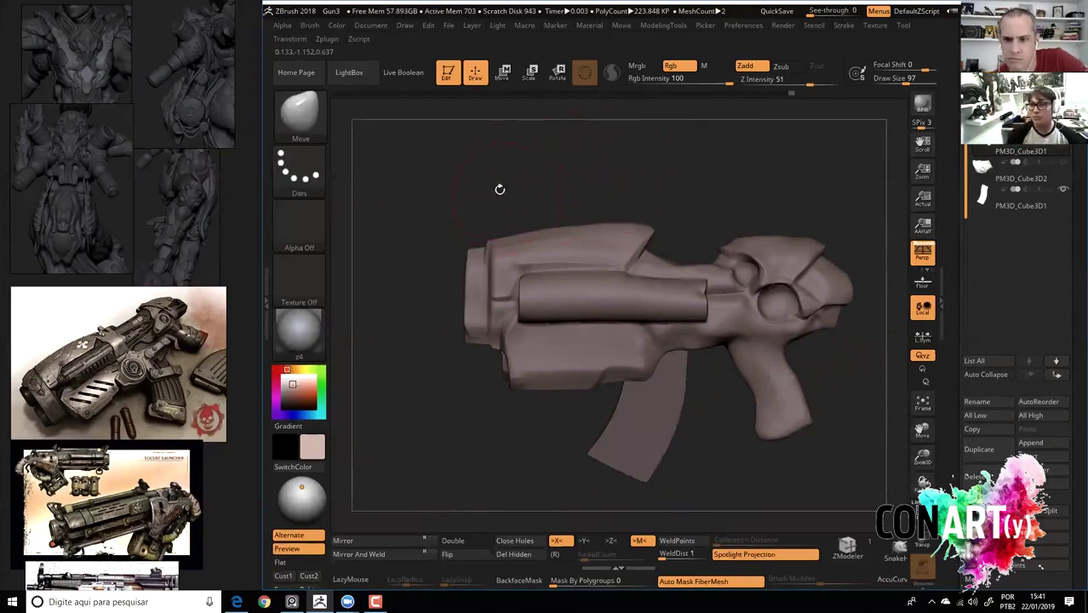
# Toggle briefly to DamStandard, return to Move, and orbit to a front three-quarter view.
pyautogui.moveTo(443, 188); pyautogui.dragTo(455, 195)
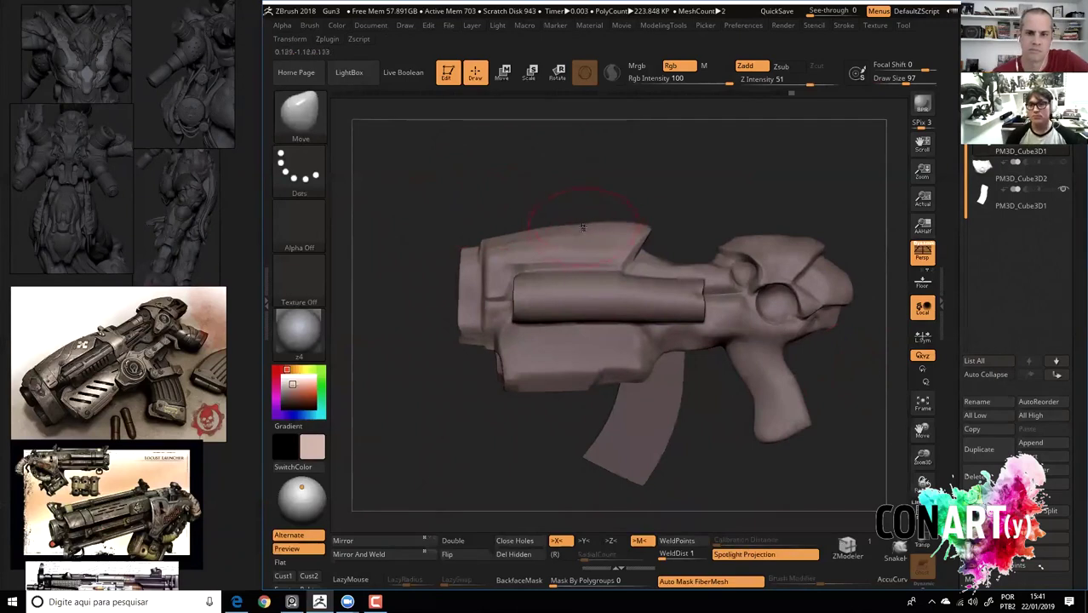
pyautogui.press('b')
pyautogui.press('d')
pyautogui.press('s')
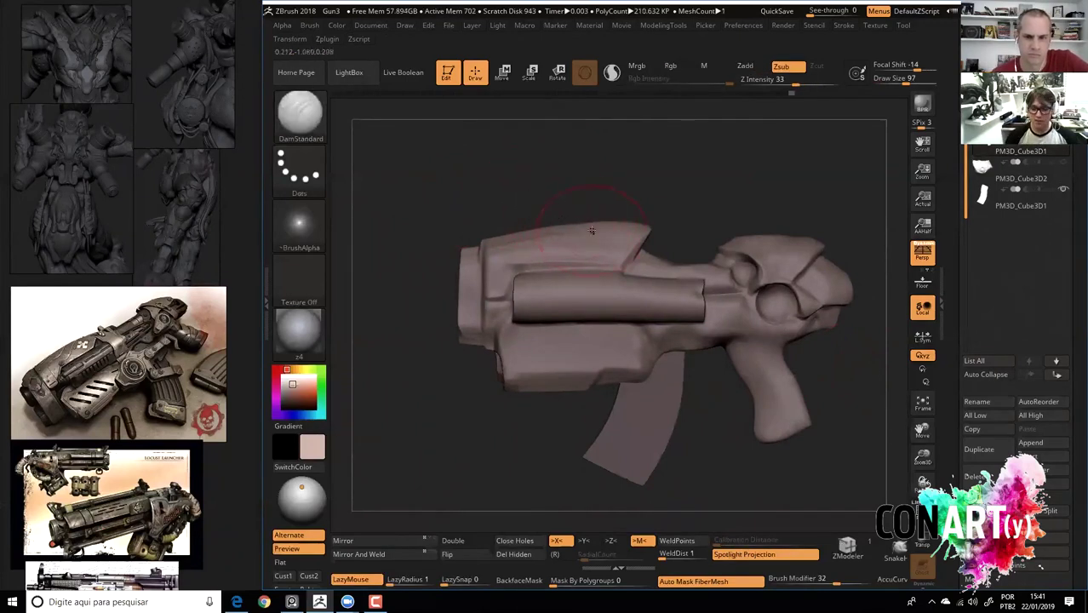
pyautogui.press('b')
pyautogui.press('m')
pyautogui.press('v')
pyautogui.press('space')
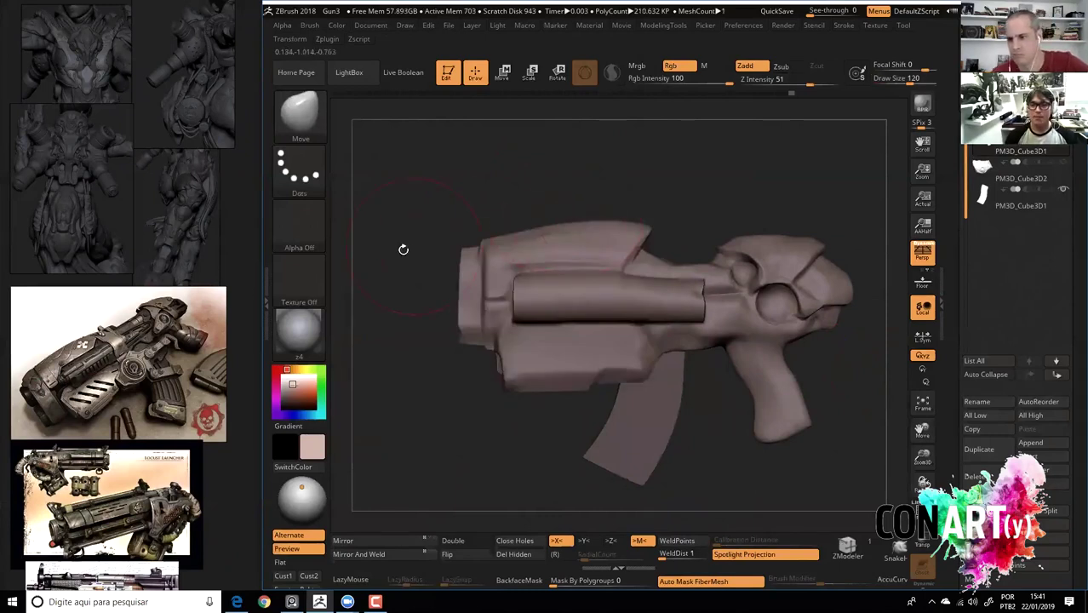
pyautogui.moveTo(435, 246)
pyautogui.mouseDown()
pyautogui.moveTo(453, 264)
pyautogui.moveTo(447, 226)
pyautogui.moveTo(444, 239)
pyautogui.moveTo(398, 170)
pyautogui.mouseUp()
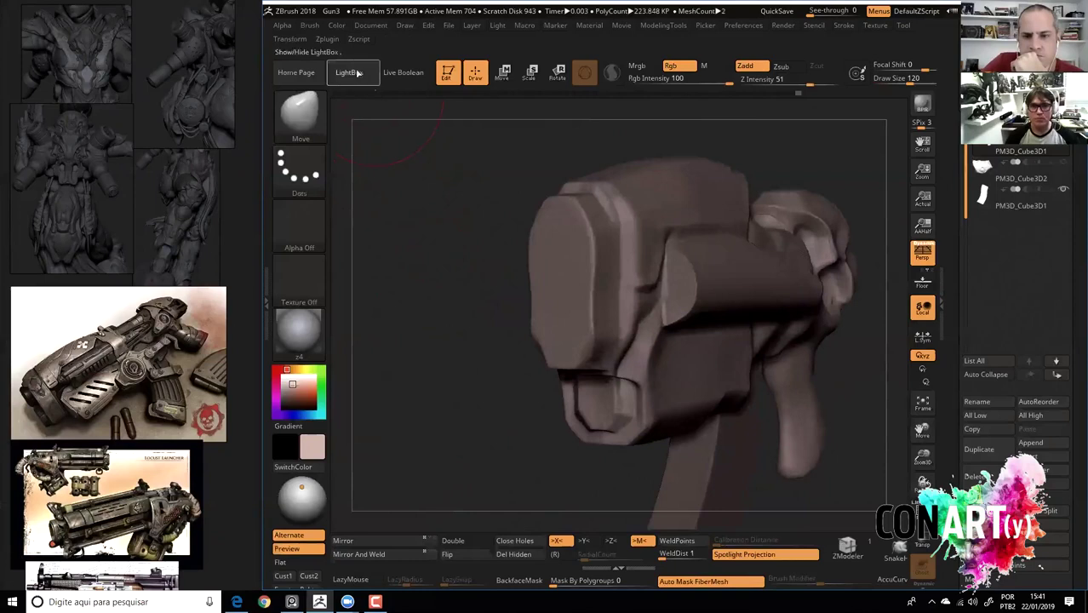
# Load the LightBox InsertMesh primitives and drag two octagonal cylinders onto the barrel front.
pyautogui.click(375, 90)
pyautogui.click(465, 108)
pyautogui.click(795, 175)
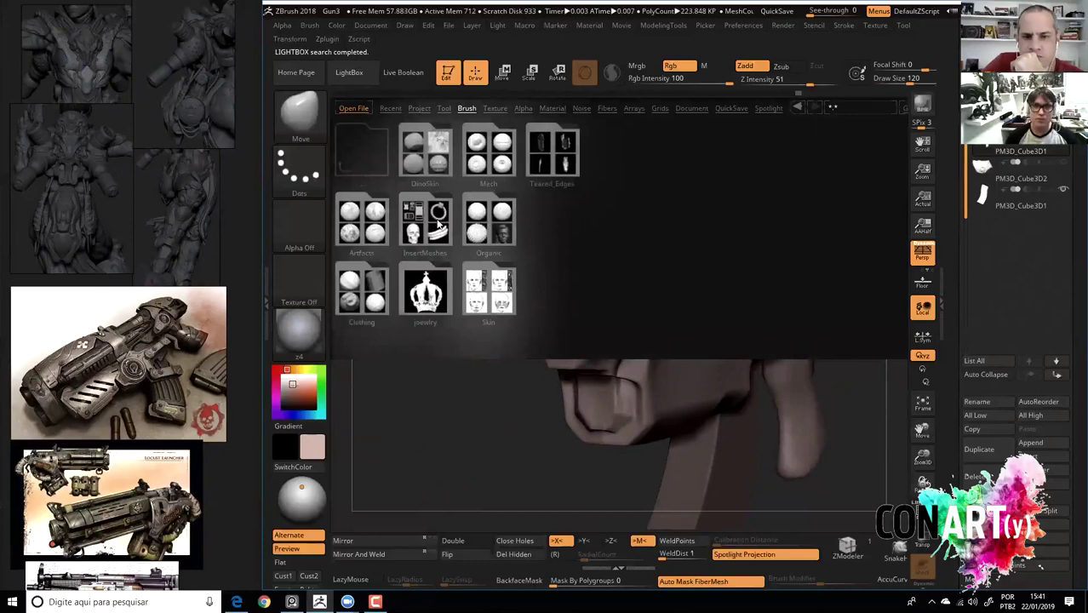
pyautogui.click(437, 215)
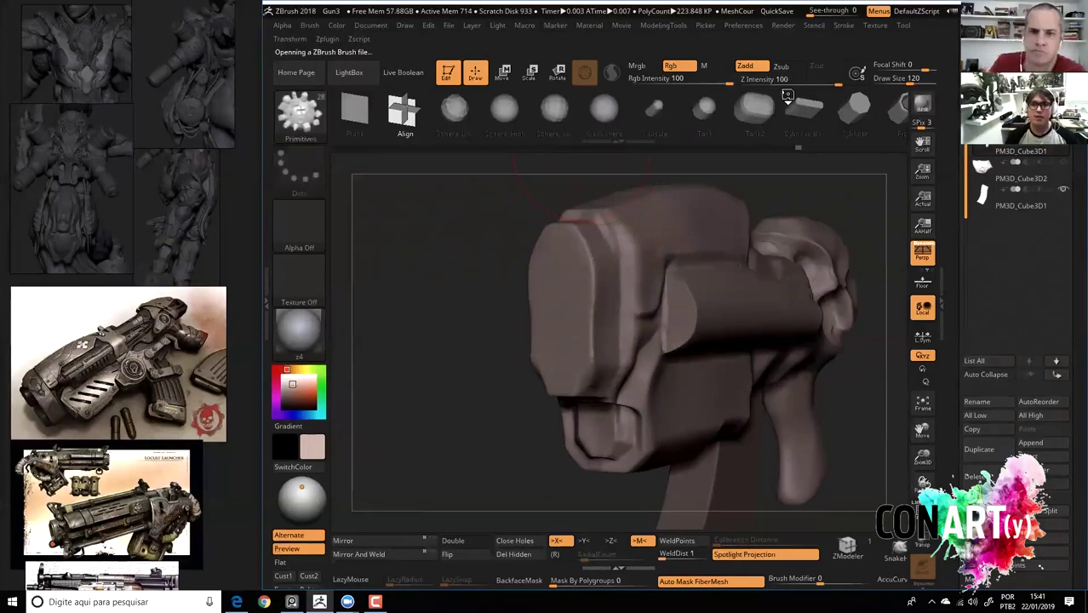
pyautogui.keyDown('shift'); pyautogui.moveTo(518, 224); pyautogui.dragTo(509, 278); pyautogui.keyUp('shift')
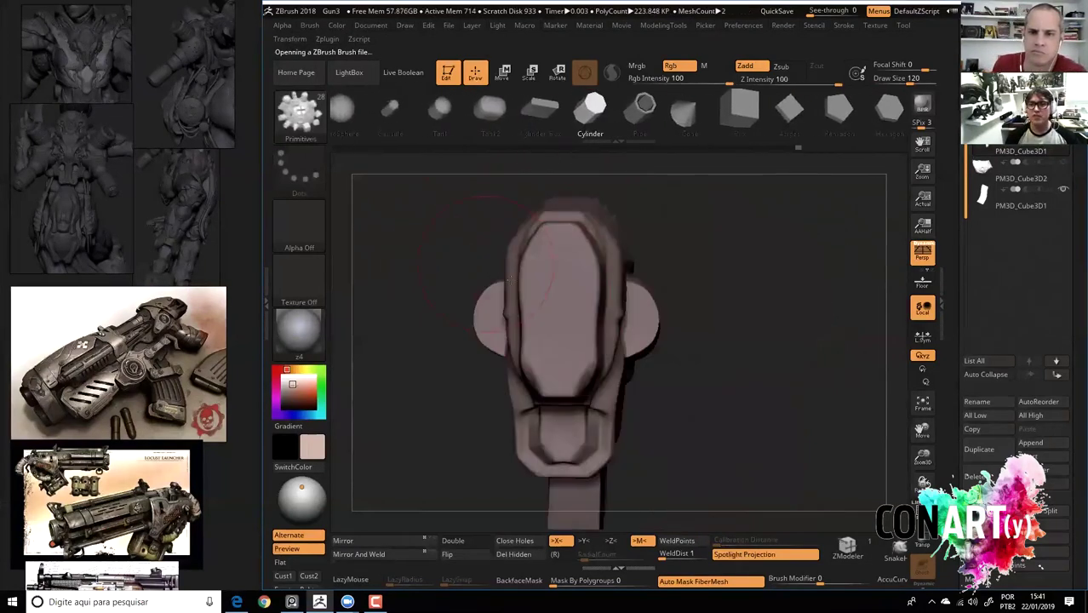
pyautogui.moveTo(558, 269); pyautogui.dragTo(556, 313)
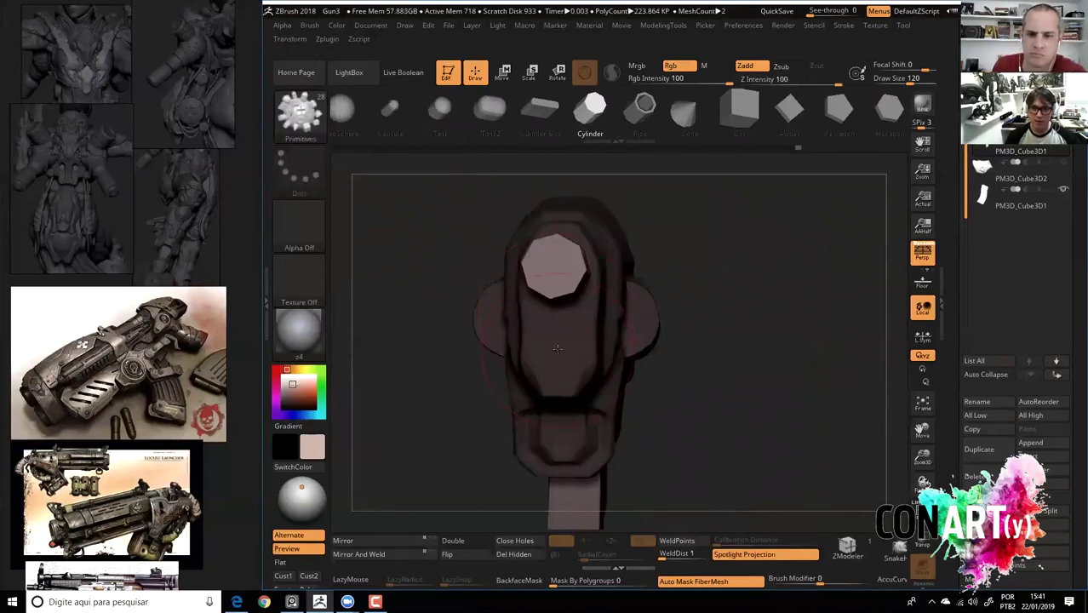
pyautogui.moveTo(555, 354); pyautogui.dragTo(555, 387)
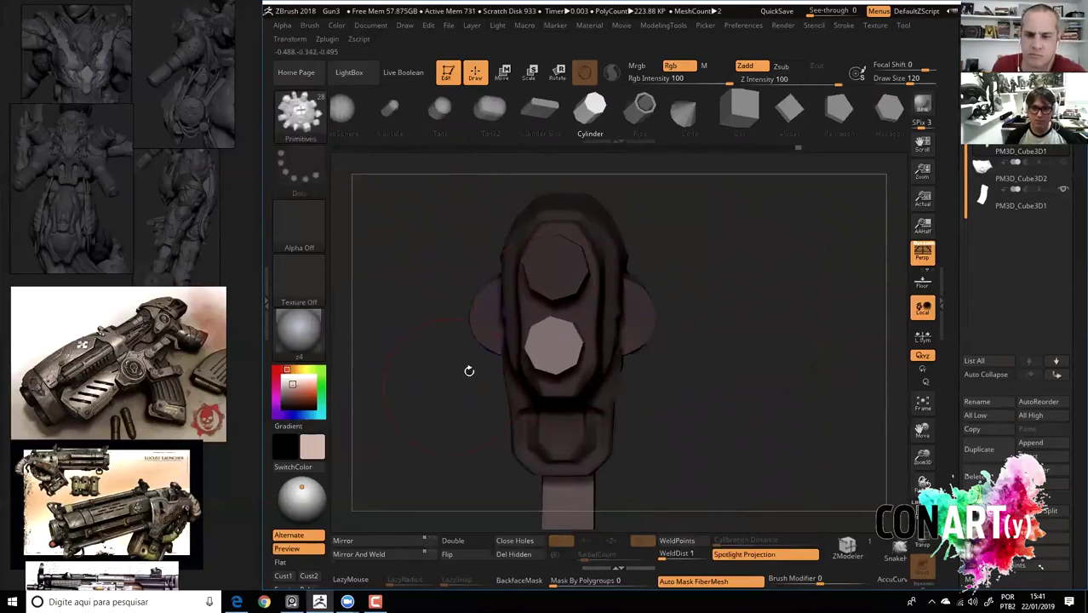
# Adjust visibility and masking so everything except the lower octagonal plug is masked.
pyautogui.keyDown('ctrl'); pyautogui.click(469, 370); pyautogui.keyUp('ctrl')
pyautogui.keyDown('ctrl'); pyautogui.keyDown('alt'); pyautogui.keyDown('shift'); pyautogui.click(554, 394); pyautogui.keyUp('shift'); pyautogui.keyUp('alt'); pyautogui.keyUp('ctrl')
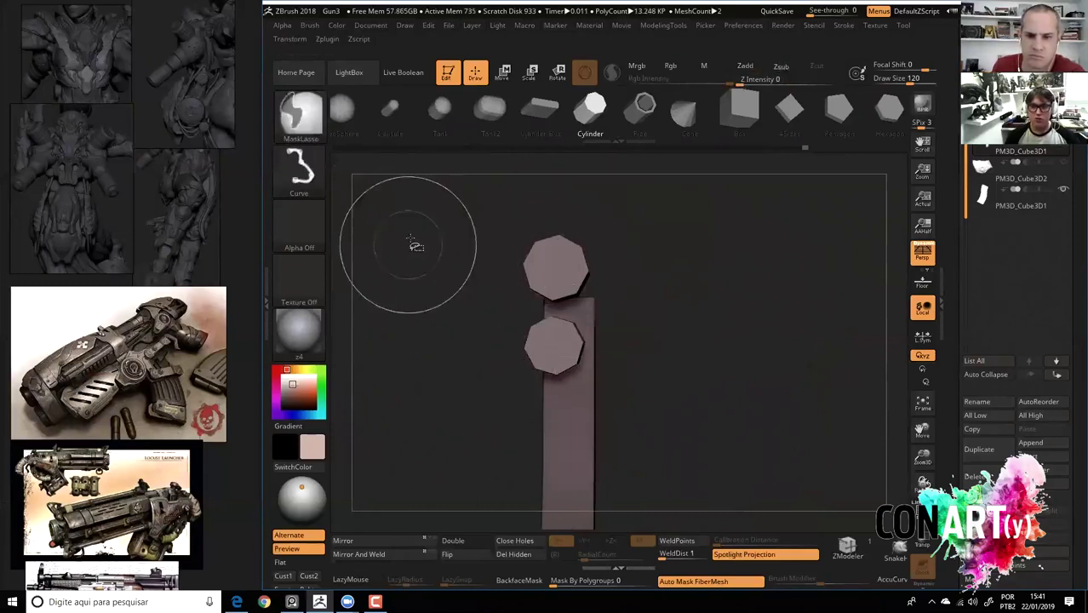
pyautogui.click(292, 113)
pyautogui.click(521, 185)
pyautogui.keyDown('ctrl'); pyautogui.keyDown('shift'); pyautogui.click(636, 396); pyautogui.keyUp('shift'); pyautogui.keyUp('ctrl')
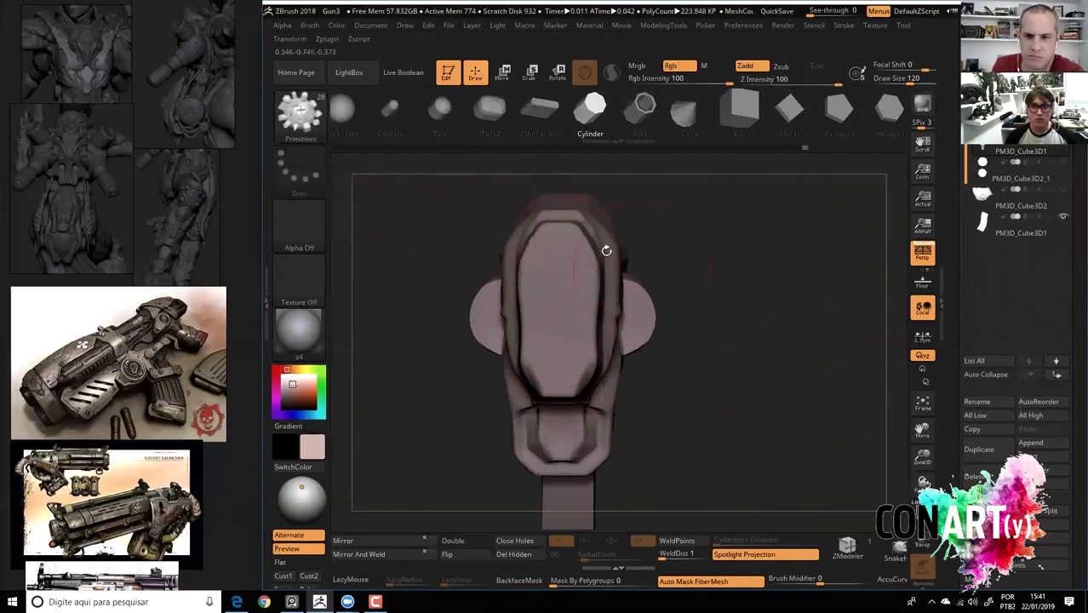
pyautogui.keyDown('ctrl'); pyautogui.keyDown('alt'); pyautogui.keyDown('shift'); pyautogui.click(562, 322); pyautogui.keyUp('shift'); pyautogui.keyUp('alt'); pyautogui.keyUp('ctrl')
pyautogui.keyDown('ctrl'); pyautogui.keyDown('shift'); pyautogui.click(413, 300); pyautogui.keyUp('shift'); pyautogui.keyUp('ctrl')
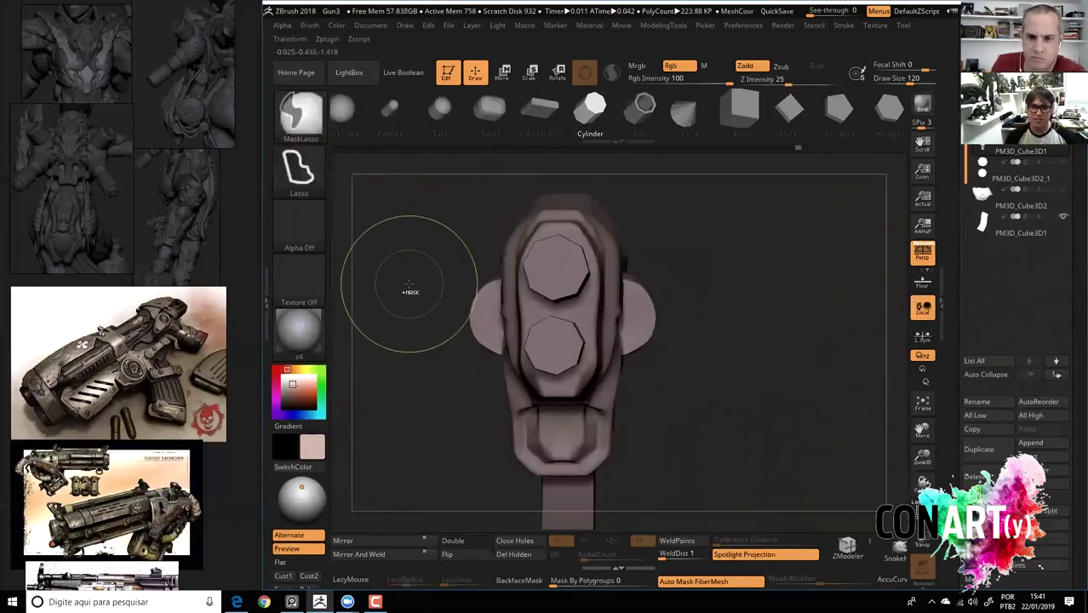
pyautogui.keyDown('ctrl'); pyautogui.click(725, 392); pyautogui.keyUp('ctrl')
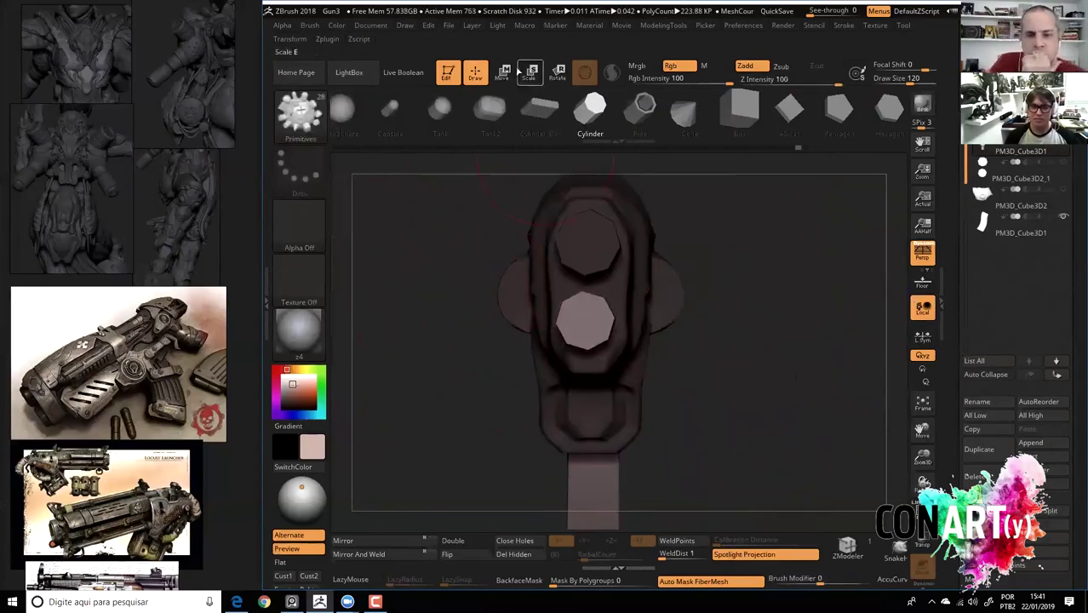
# Slide the lower plug, then the upper plug, into the barrel with the Move gizmo.
pyautogui.press('w')
pyautogui.moveTo(522, 325); pyautogui.dragTo(519, 325)
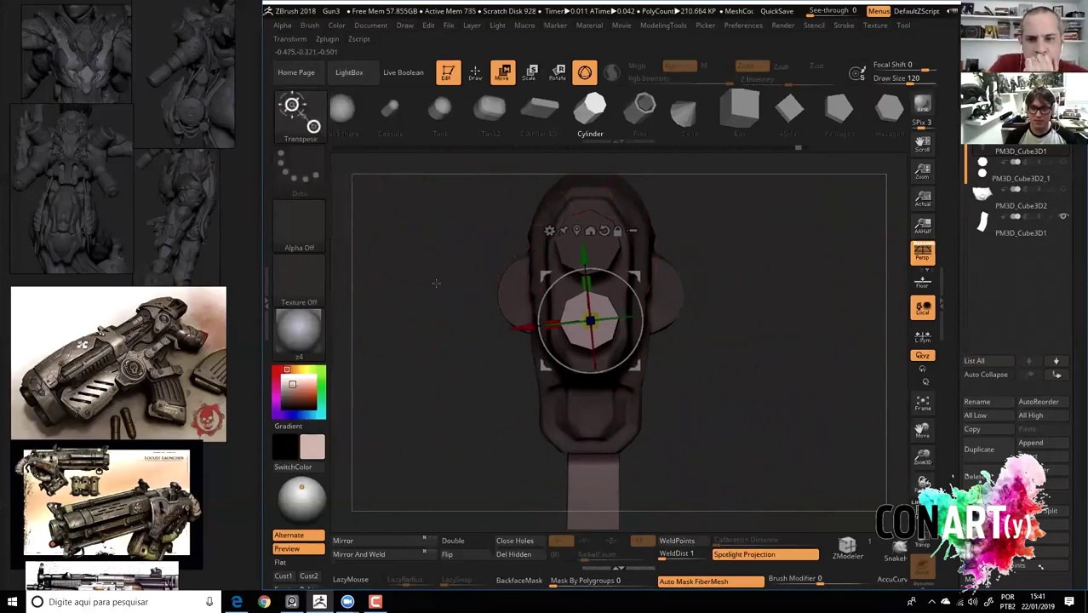
pyautogui.moveTo(445, 322); pyautogui.dragTo(568, 321)
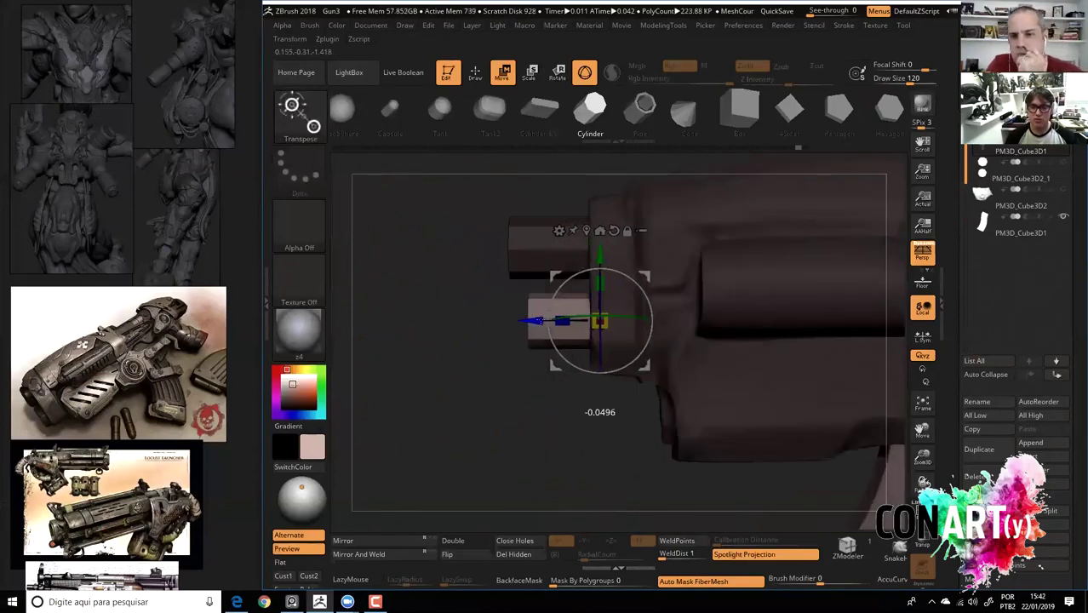
pyautogui.click(596, 281)
pyautogui.click(520, 255)
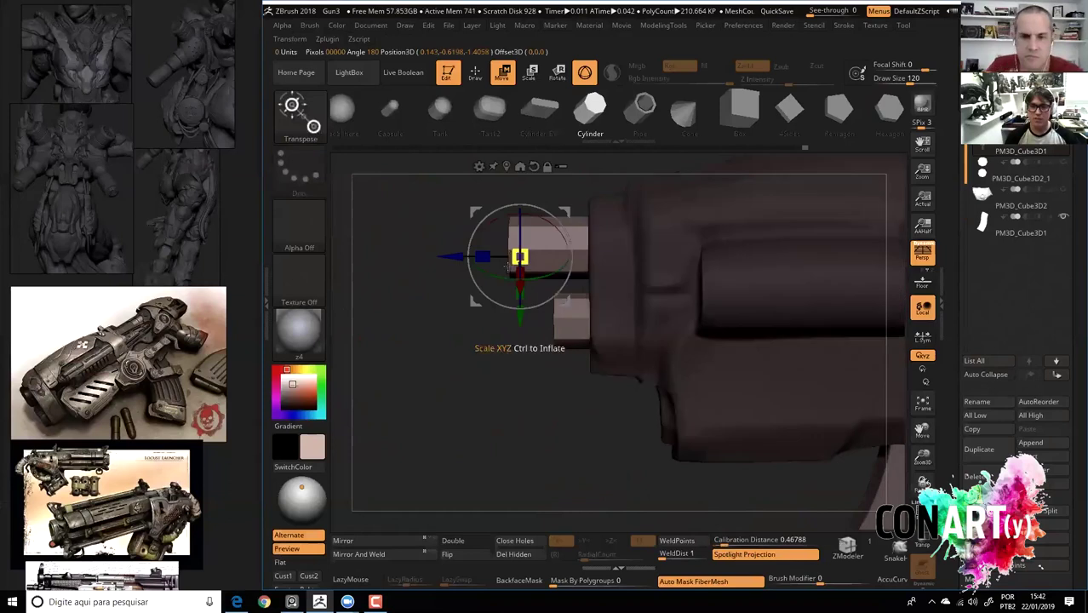
pyautogui.press('ctrl')
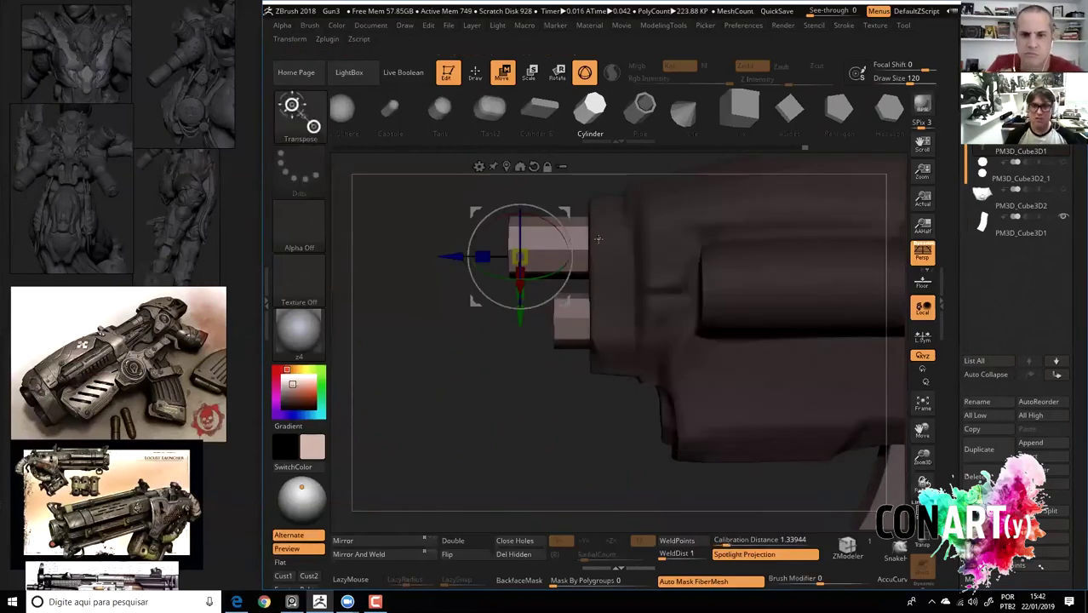
pyautogui.click(516, 232)
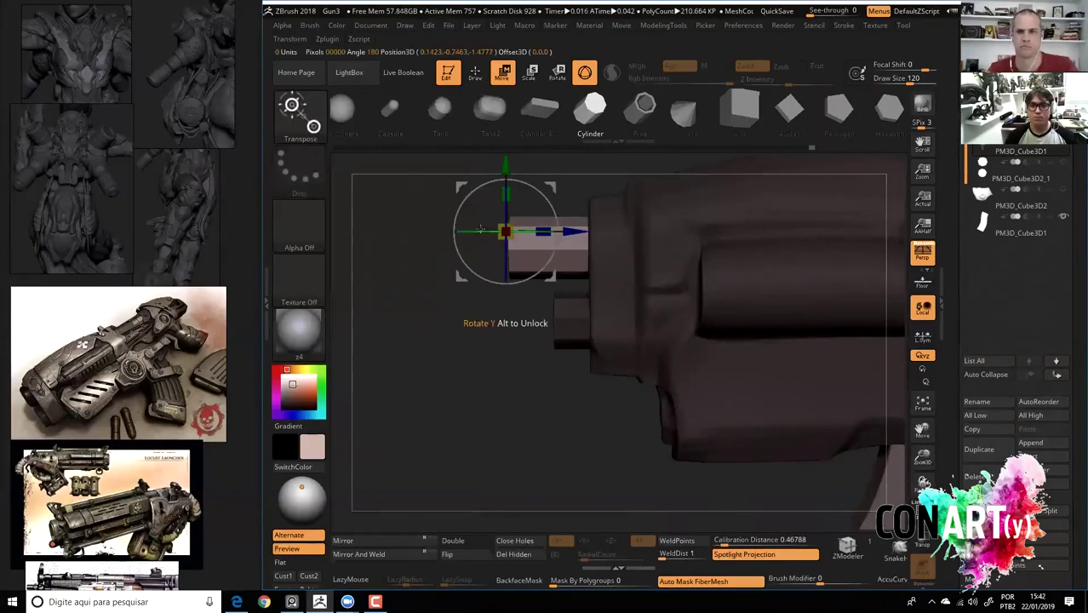
pyautogui.moveTo(542, 231)
pyautogui.mouseDown()
pyautogui.moveTo(601, 233)
pyautogui.moveTo(613, 330)
pyautogui.mouseUp()
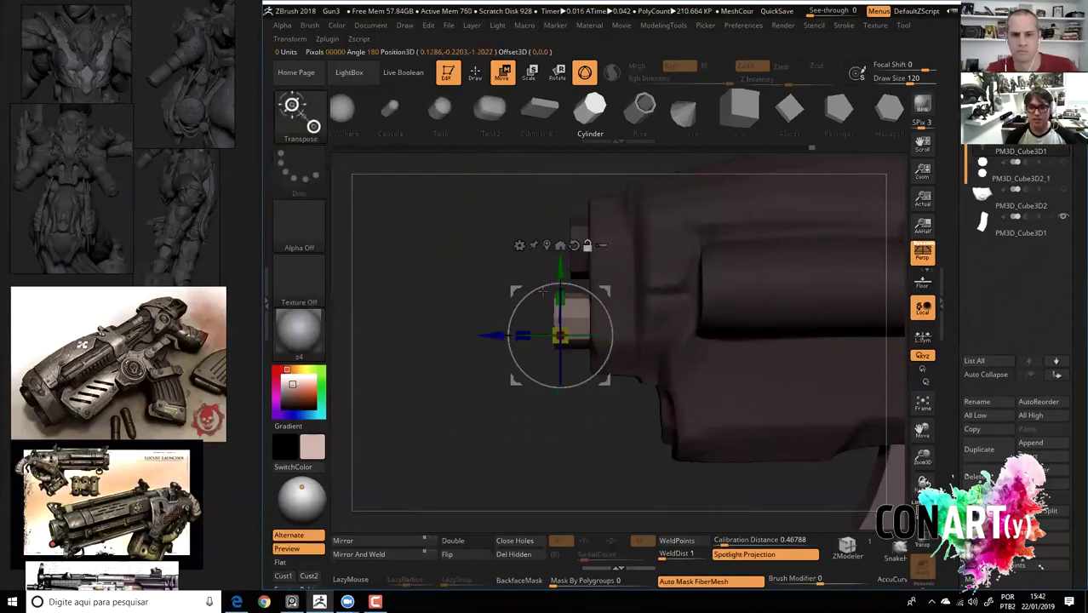
pyautogui.moveTo(492, 334)
pyautogui.mouseDown()
pyautogui.moveTo(510, 328)
pyautogui.moveTo(466, 283)
pyautogui.moveTo(667, 392)
pyautogui.mouseUp()
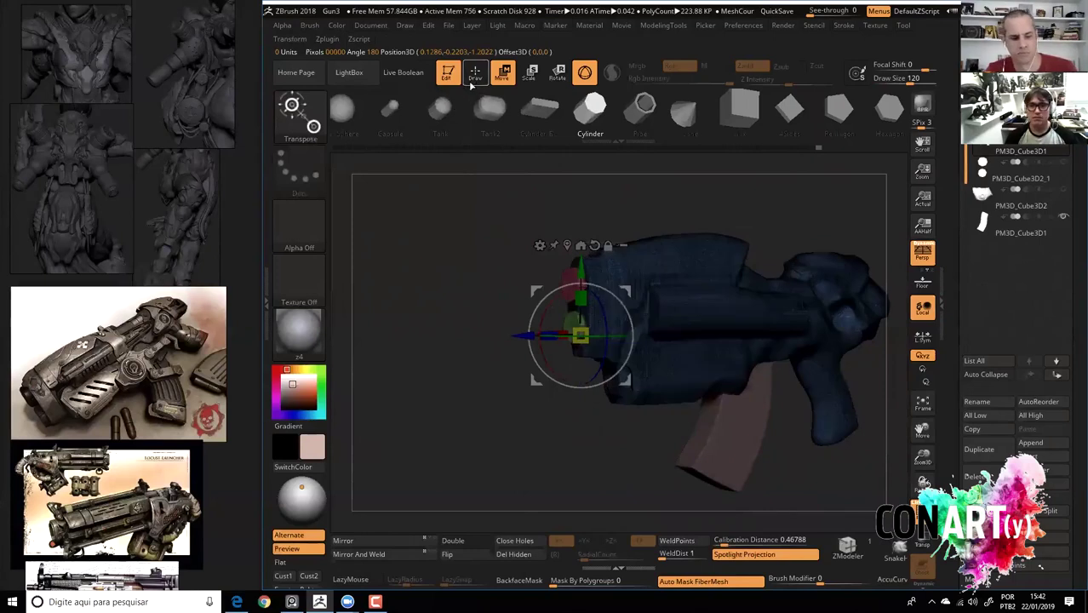
pyautogui.press('q')
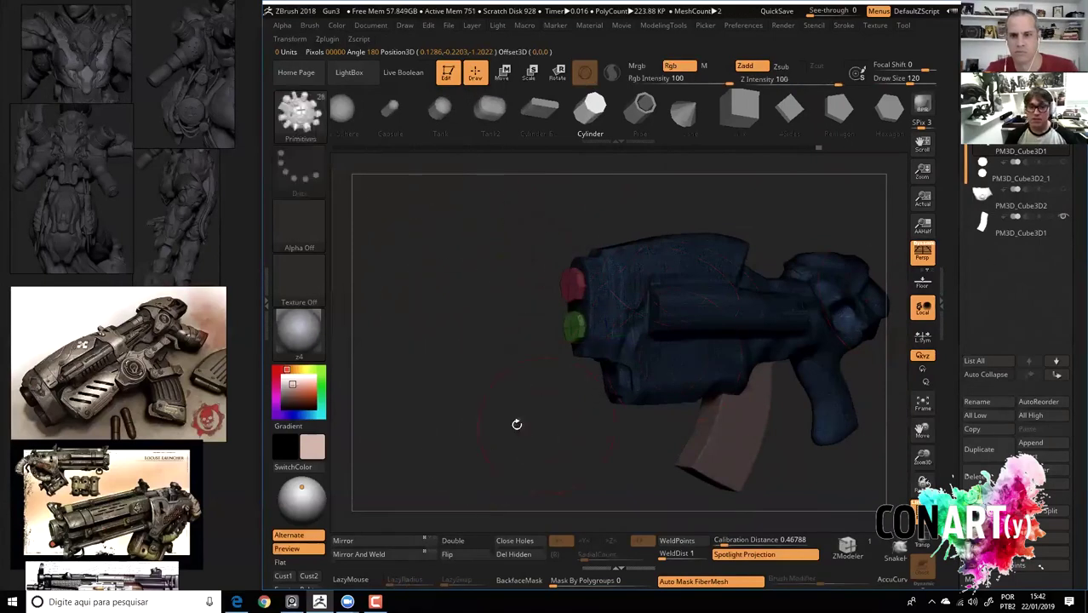
# Zoom in on the barrel front and DynaMesh the plugs and body into one mesh.
pyautogui.moveTo(461, 268); pyautogui.dragTo(498, 299)
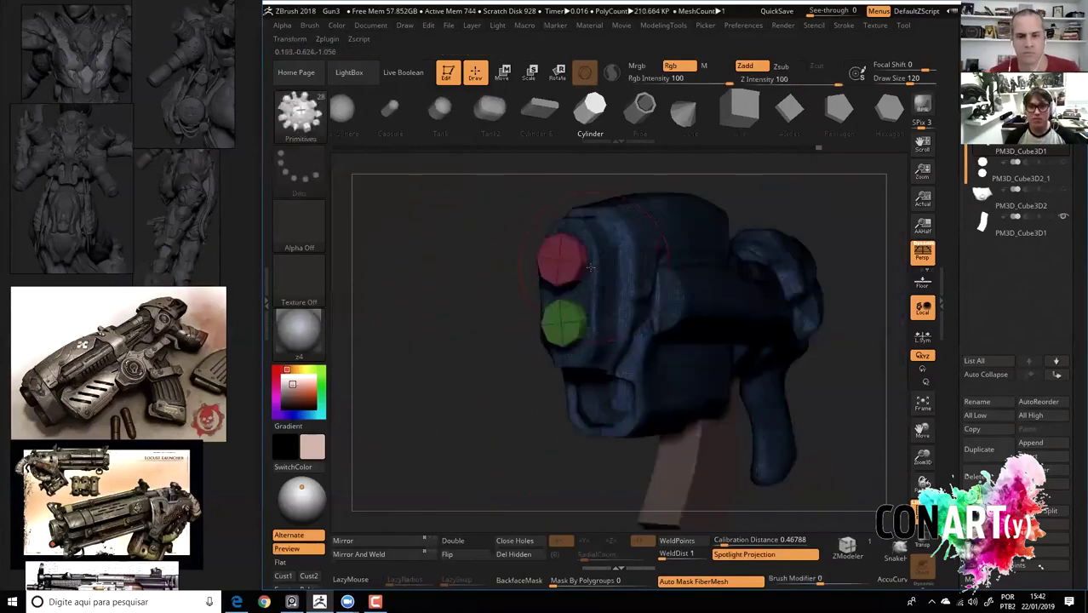
pyautogui.moveTo(486, 279)
pyautogui.mouseDown()
pyautogui.moveTo(461, 250)
pyautogui.moveTo(478, 364)
pyautogui.mouseUp()
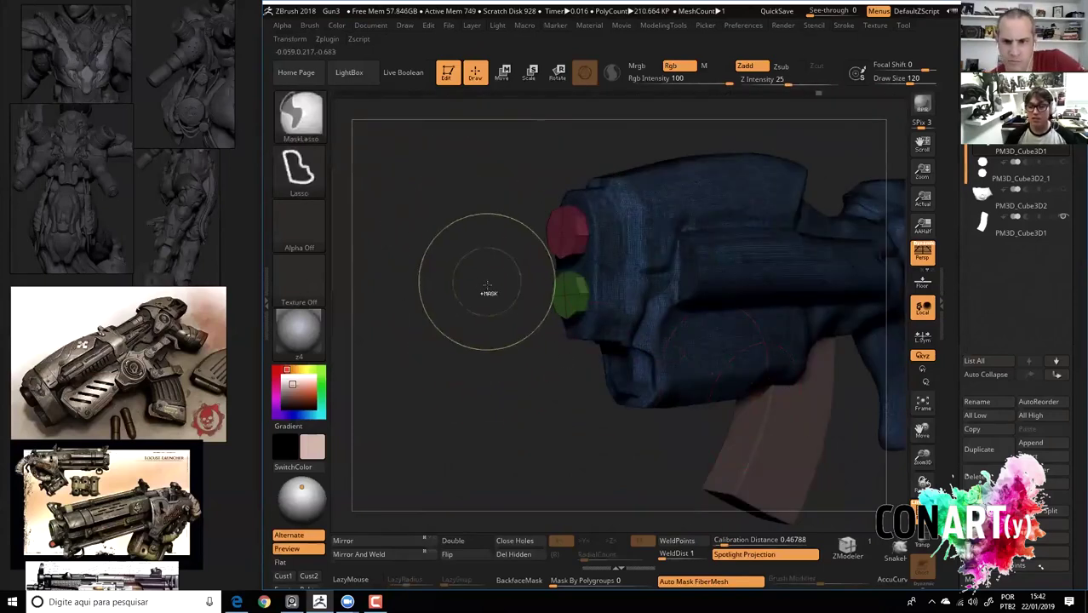
pyautogui.press('space')
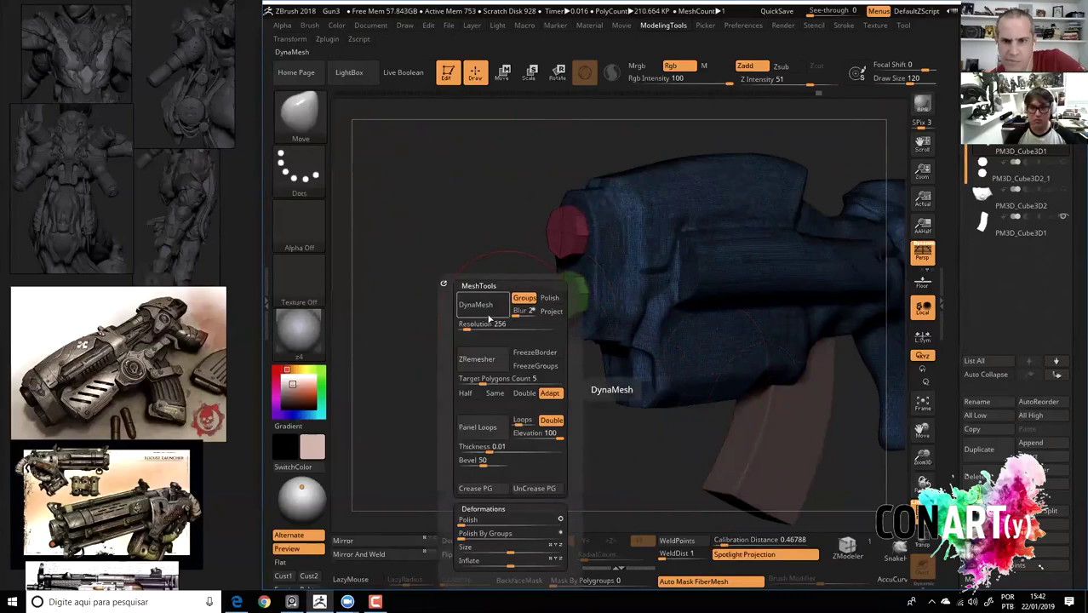
pyautogui.click(474, 306)
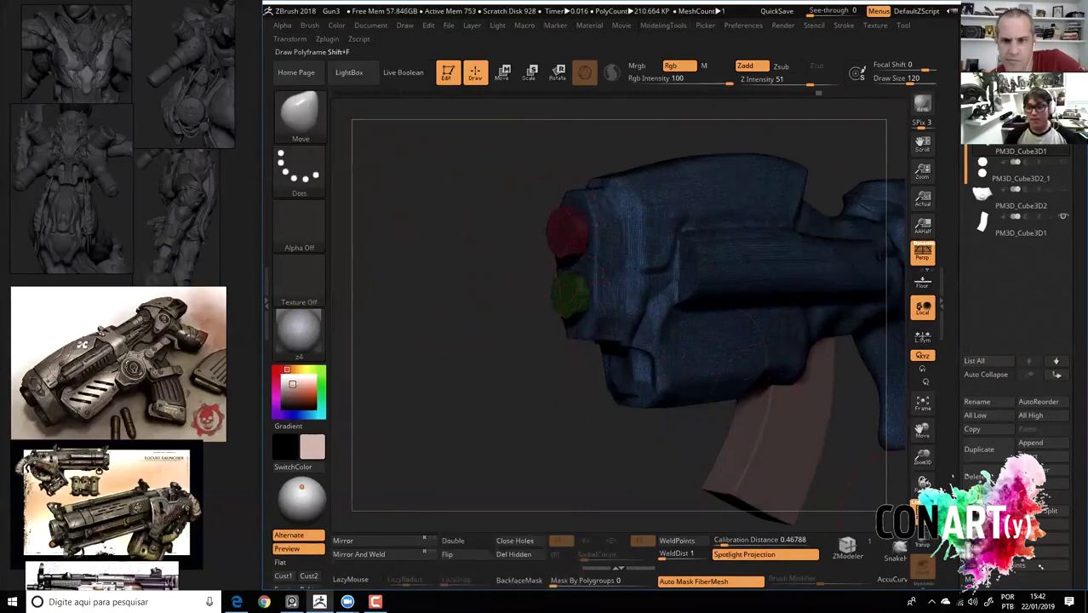
pyautogui.moveTo(469, 256)
pyautogui.keyDown('shift'); pyautogui.mouseDown()
pyautogui.moveTo(469, 214)
pyautogui.moveTo(558, 255)
pyautogui.mouseUp(); pyautogui.keyUp('shift')
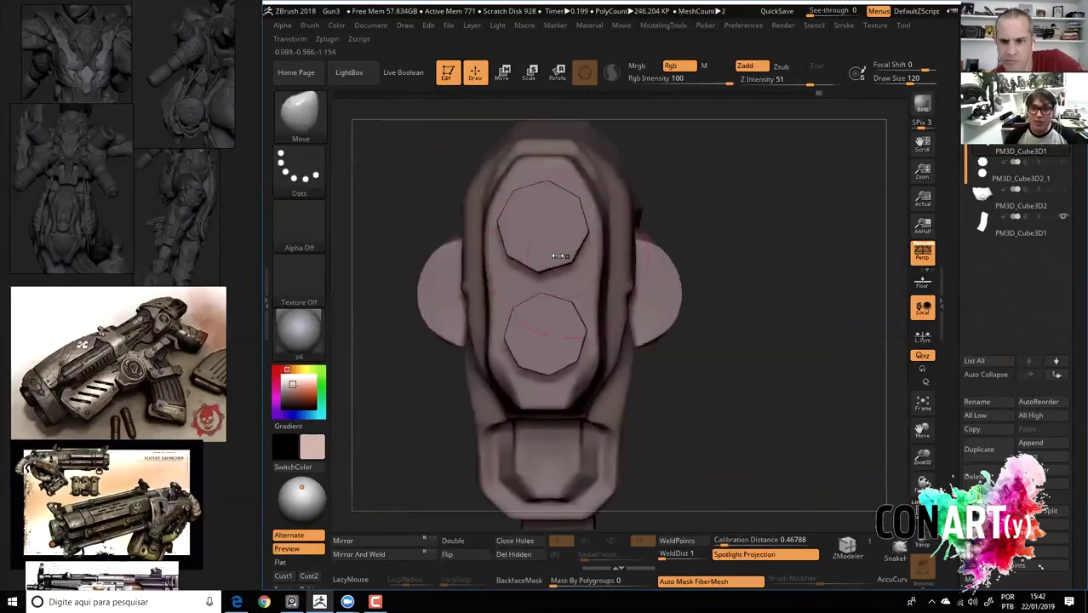
pyautogui.moveTo(558, 255); pyautogui.dragTo(579, 230, button='right')
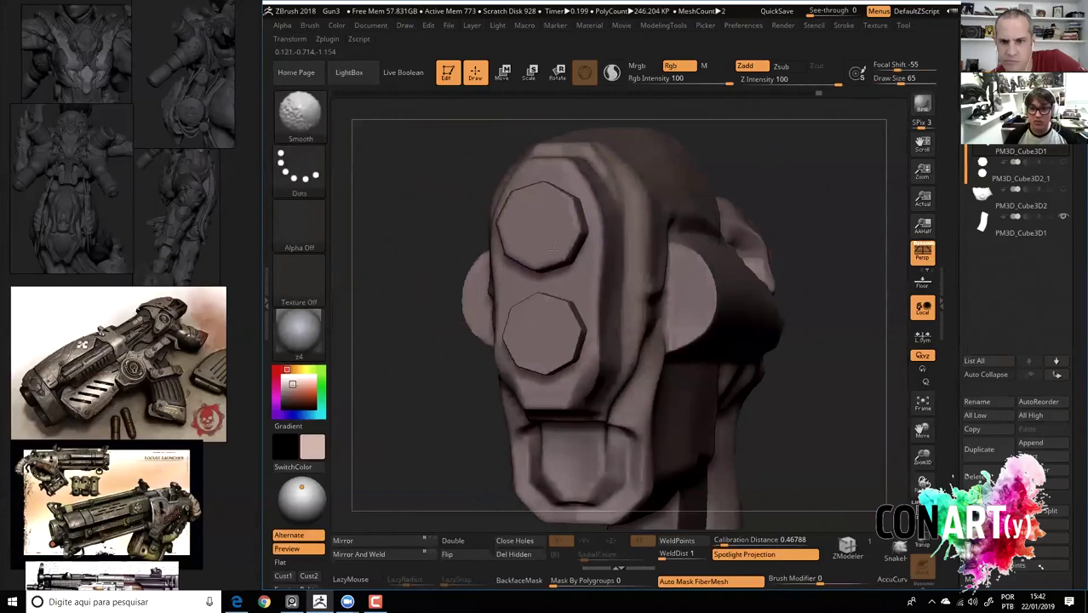
pyautogui.keyDown('shift'); pyautogui.moveTo(551, 362); pyautogui.dragTo(523, 198, button='right'); pyautogui.keyUp('shift')
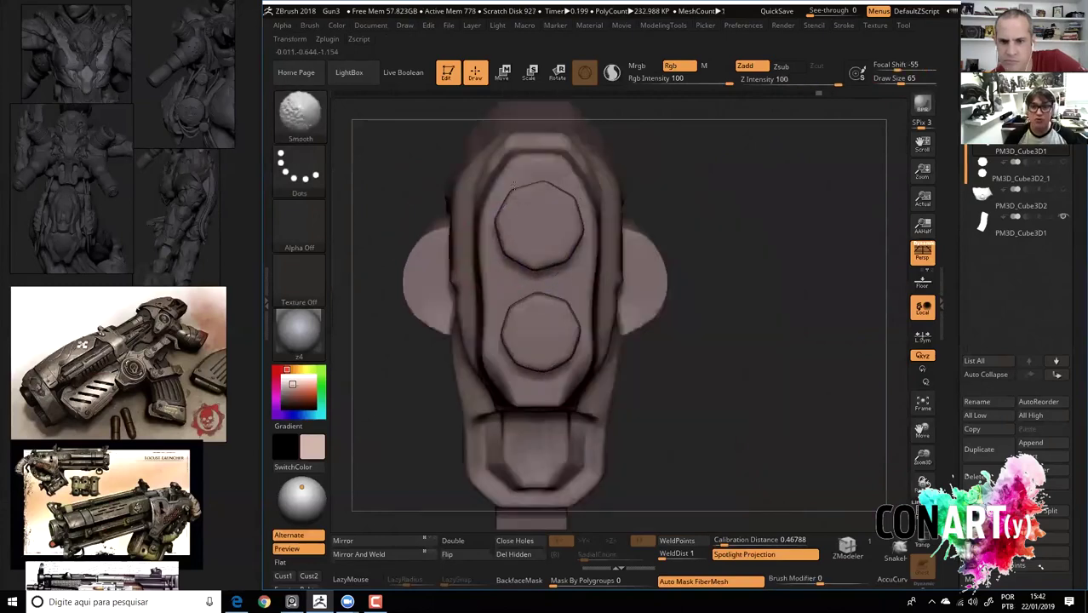
# Sculpt round hollows into the lower and upper plugs with ClayBuildup.
pyautogui.press('ctrl')
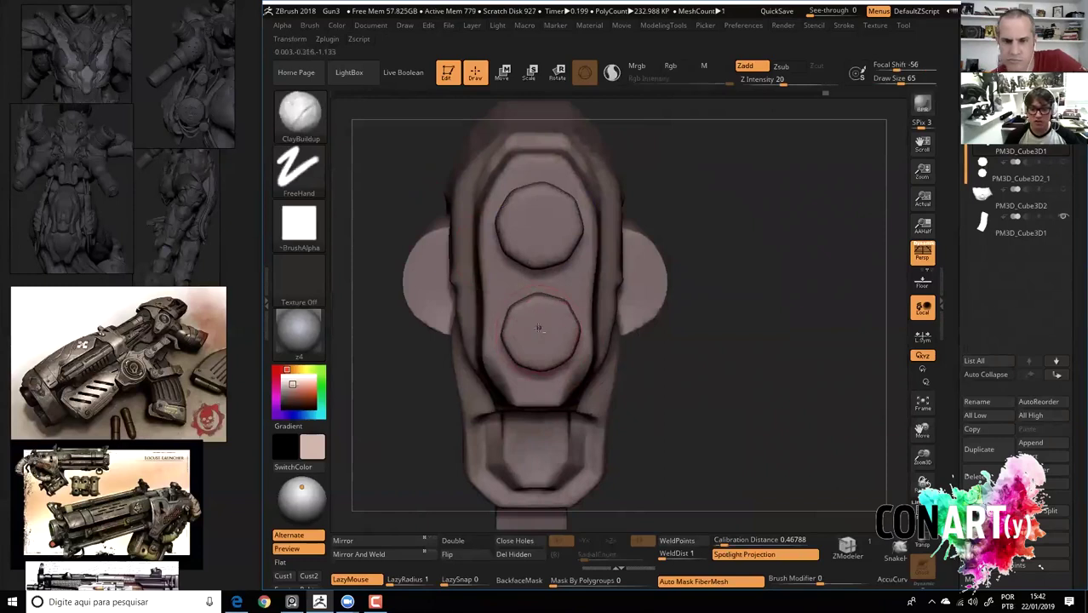
pyautogui.moveTo(532, 319)
pyautogui.mouseDown(button='right')
pyautogui.moveTo(591, 372)
pyautogui.moveTo(428, 377)
pyautogui.moveTo(539, 319)
pyautogui.mouseUp(button='right')
pyautogui.moveTo(539, 319); pyautogui.dragTo(545, 310)
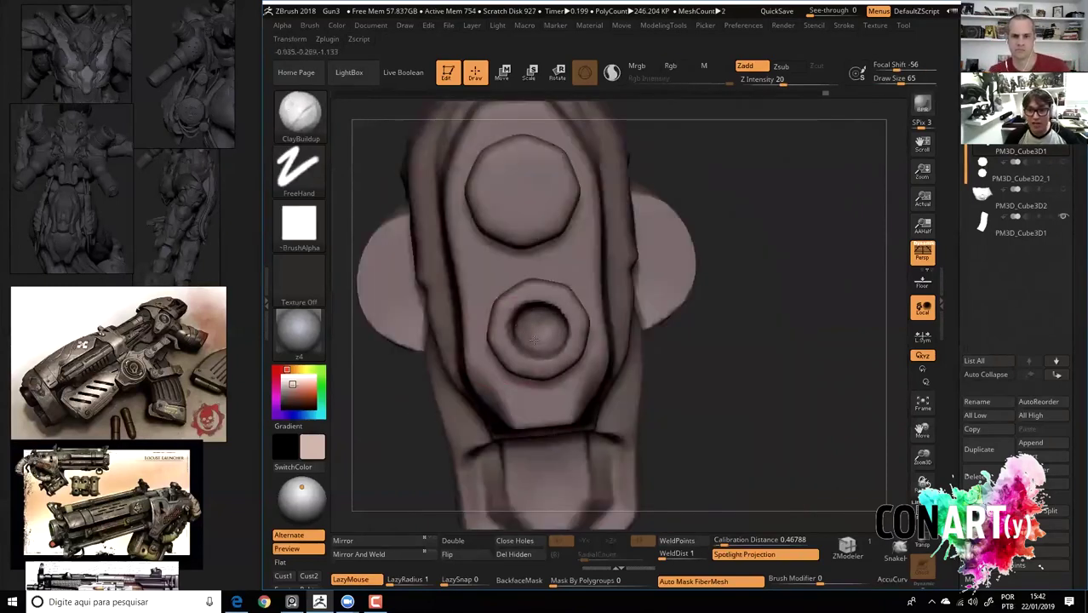
pyautogui.hotkey('ctrl', 'shift', 'z')
pyautogui.hotkey('ctrl', 'z')
pyautogui.hotkey('ctrl', 'shift', 'z')
pyautogui.keyDown('alt'); pyautogui.click(541, 317); pyautogui.keyUp('alt')
pyautogui.moveTo(524, 191)
pyautogui.keyDown('alt'); pyautogui.mouseDown()
pyautogui.moveTo(518, 167)
pyautogui.moveTo(626, 196)
pyautogui.mouseUp(); pyautogui.keyUp('alt')
pyautogui.press('f')
pyautogui.moveTo(451, 238)
pyautogui.mouseDown()
pyautogui.moveTo(407, 263)
pyautogui.moveTo(427, 291)
pyautogui.moveTo(488, 266)
pyautogui.moveTo(413, 289)
pyautogui.moveTo(376, 242)
pyautogui.moveTo(410, 241)
pyautogui.mouseUp()
# With DamStandard in Zsub and X symmetry, carve mirrored grooves across the gun's front body.
pyautogui.press('b')
pyautogui.press('d')
pyautogui.press('s')
pyautogui.press('space')
pyautogui.press('x')
pyautogui.moveTo(470, 314); pyautogui.dragTo(461, 262)
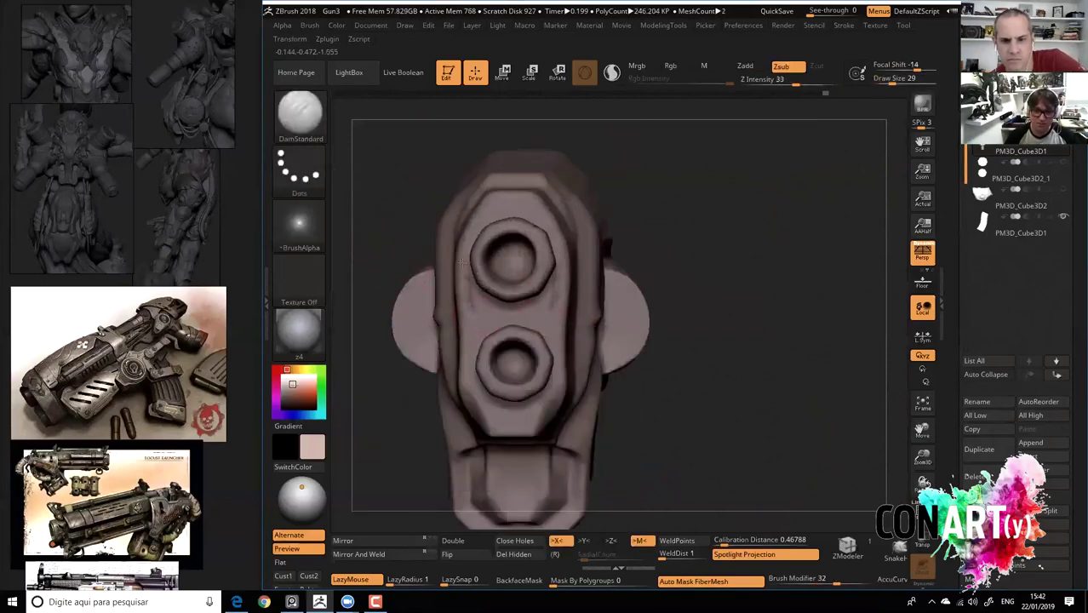
pyautogui.moveTo(481, 223); pyautogui.dragTo(501, 201)
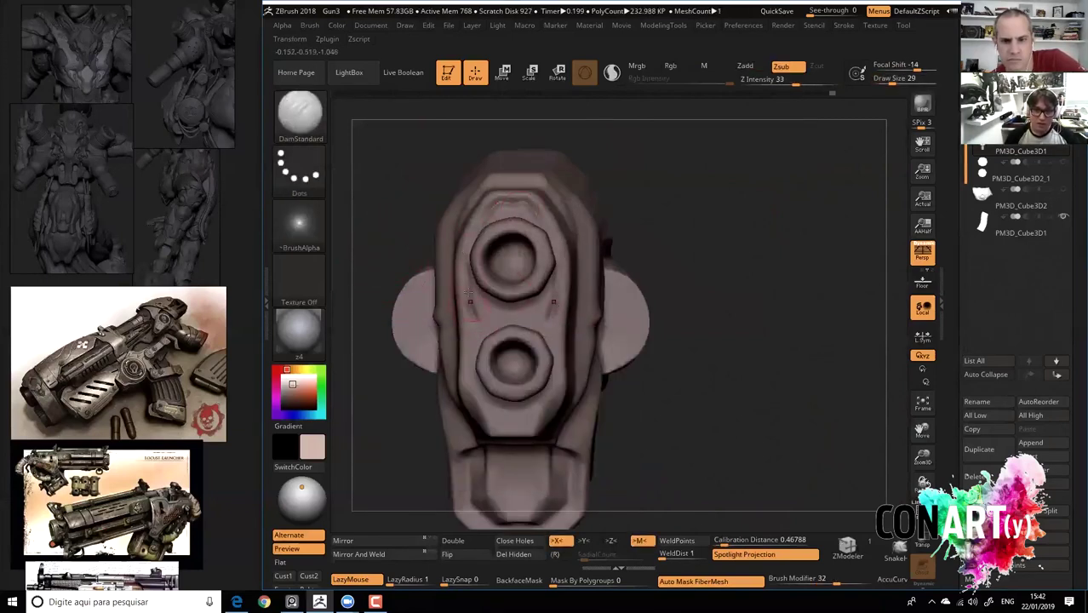
pyautogui.moveTo(471, 396); pyautogui.dragTo(578, 427)
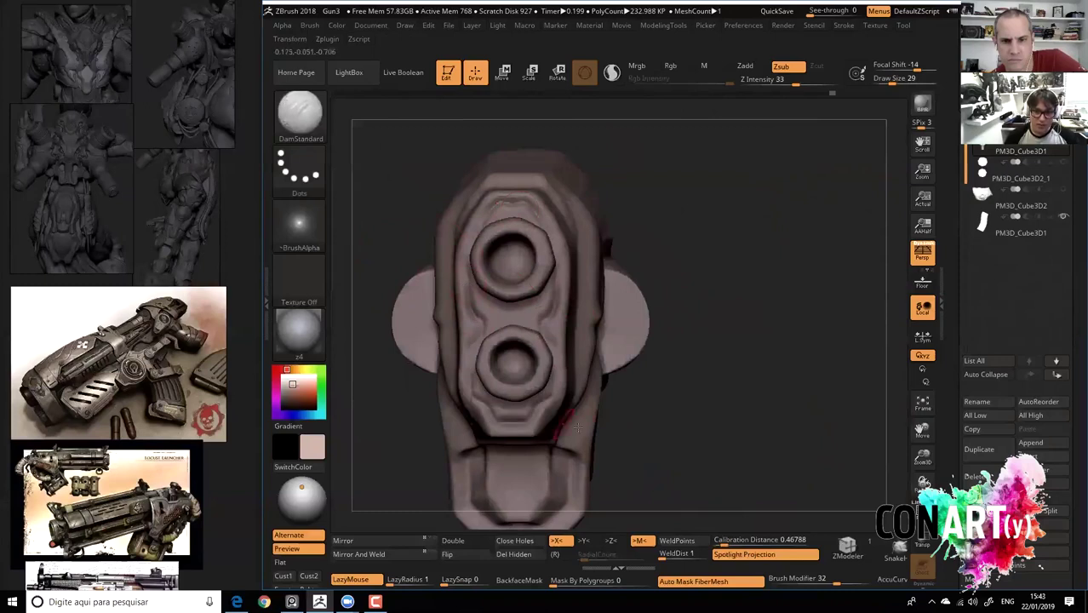
pyautogui.moveTo(706, 420)
pyautogui.mouseDown()
pyautogui.moveTo(406, 325)
pyautogui.moveTo(440, 253)
pyautogui.moveTo(415, 230)
pyautogui.moveTo(439, 321)
pyautogui.moveTo(442, 246)
pyautogui.mouseUp()
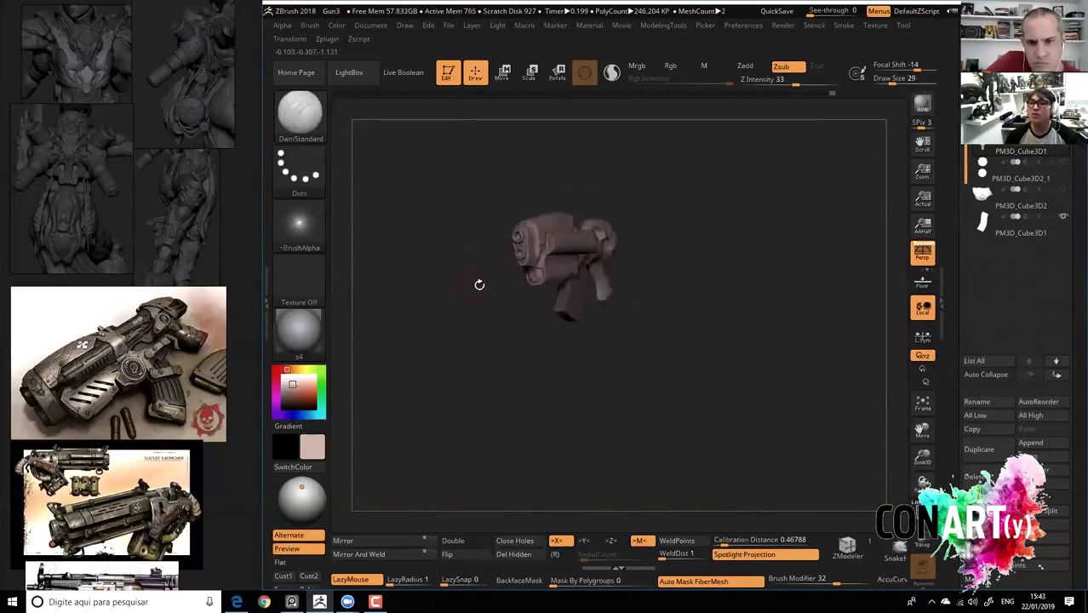
# Inspect the barrel from side and three-quarter angles, framing the whole gun with F.
pyautogui.moveTo(490, 279)
pyautogui.mouseDown()
pyautogui.moveTo(422, 253)
pyautogui.moveTo(440, 333)
pyautogui.moveTo(398, 332)
pyautogui.moveTo(524, 287)
pyautogui.mouseUp()
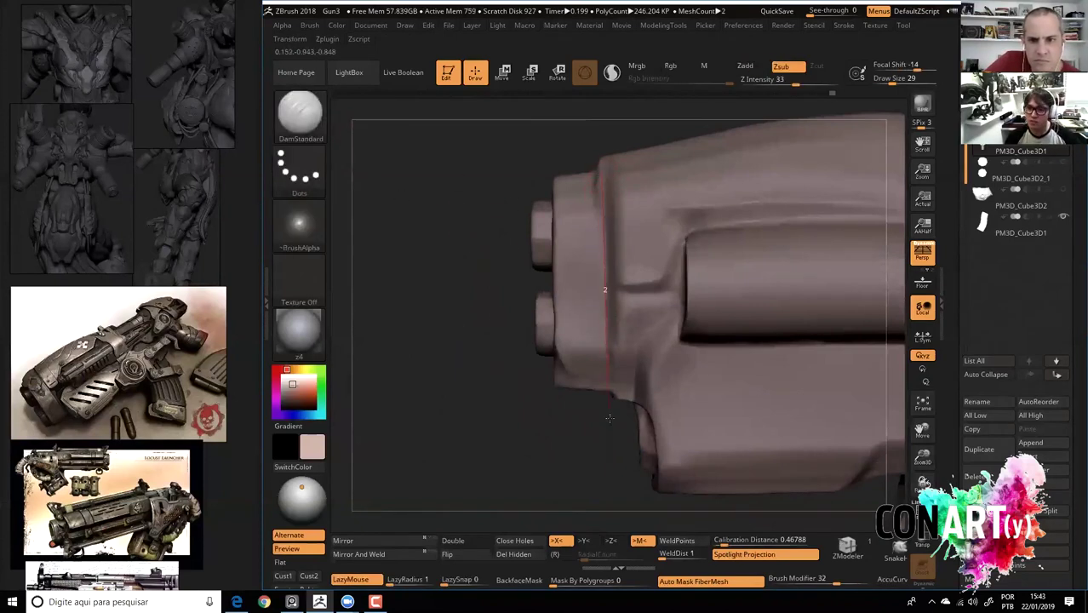
pyautogui.moveTo(482, 239); pyautogui.dragTo(587, 279)
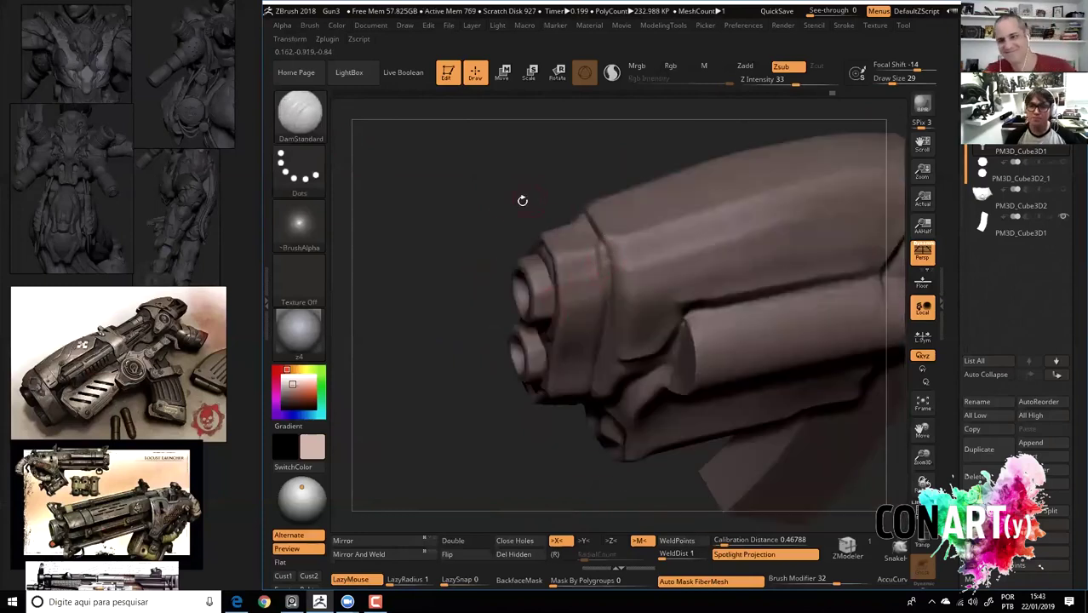
pyautogui.keyDown('shift'); pyautogui.moveTo(541, 199); pyautogui.dragTo(477, 183); pyautogui.keyUp('shift')
pyautogui.press('f')
pyautogui.keyDown('alt'); pyautogui.moveTo(409, 161); pyautogui.dragTo(456, 208); pyautogui.keyUp('alt')
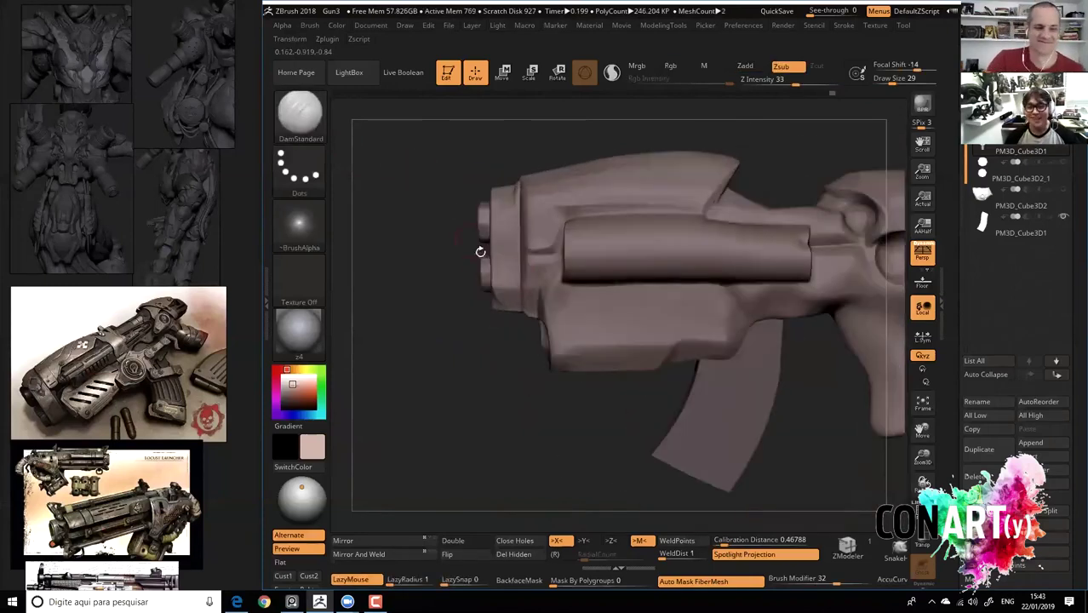
pyautogui.moveTo(508, 314)
pyautogui.mouseDown()
pyautogui.moveTo(449, 329)
pyautogui.moveTo(726, 393)
pyautogui.moveTo(699, 393)
pyautogui.moveTo(487, 169)
pyautogui.moveTo(452, 210)
pyautogui.mouseUp()
# Switch to the Move brush and reduce its Draw Size to 97.
pyautogui.press('b')
pyautogui.press('m')
pyautogui.press('v')
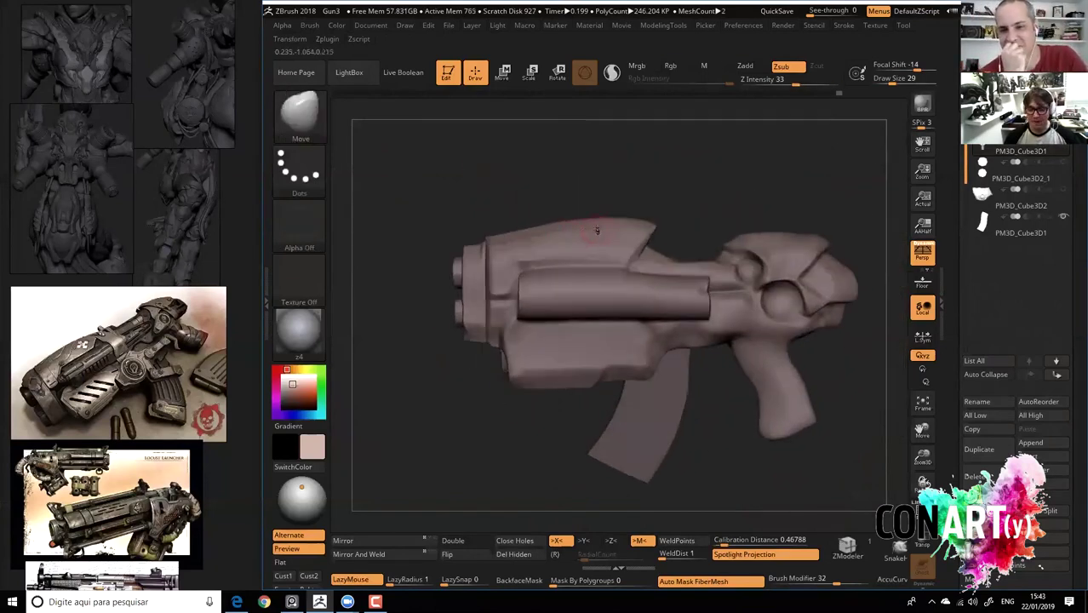
pyautogui.press('space')
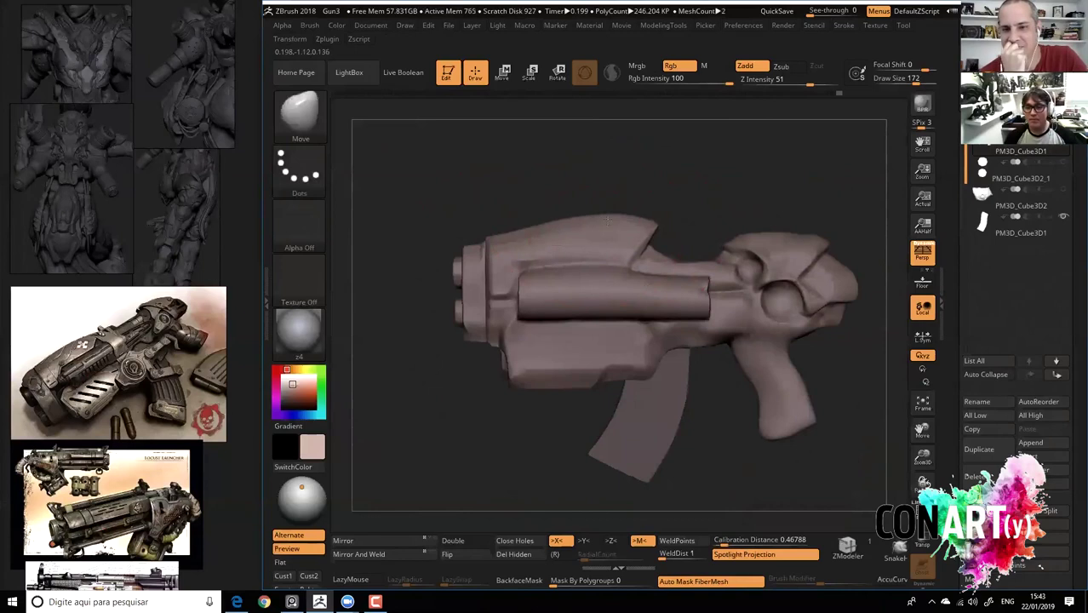
pyautogui.keyDown('alt'); pyautogui.moveTo(604, 219); pyautogui.dragTo(505, 181); pyautogui.keyUp('alt')
pyautogui.moveTo(637, 187)
pyautogui.keyDown('alt'); pyautogui.mouseDown()
pyautogui.moveTo(658, 182)
pyautogui.moveTo(602, 187)
pyautogui.mouseUp(); pyautogui.keyUp('alt')
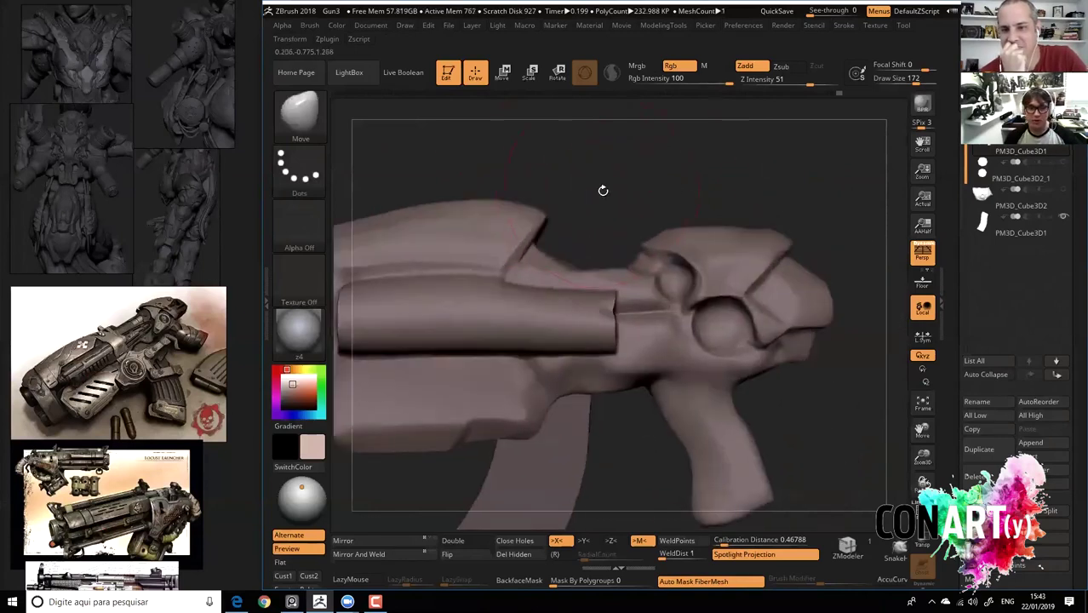
pyautogui.press('space')
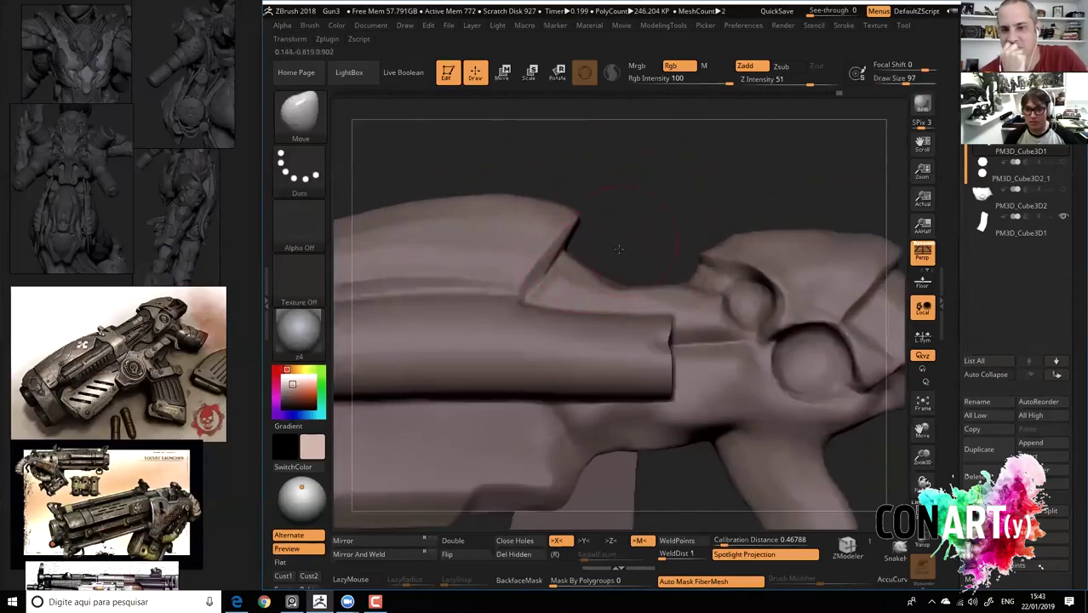
# Rotate the barrel to a diagonal angle and select the TrimDynamic brush.
pyautogui.moveTo(619, 248); pyautogui.dragTo(606, 260)
pyautogui.moveTo(654, 205)
pyautogui.mouseDown()
pyautogui.moveTo(577, 282)
pyautogui.moveTo(594, 267)
pyautogui.mouseUp()
pyautogui.moveTo(502, 357)
pyautogui.mouseDown()
pyautogui.moveTo(562, 285)
pyautogui.moveTo(584, 279)
pyautogui.mouseUp()
pyautogui.press('b')
pyautogui.press('t')
pyautogui.press('d')
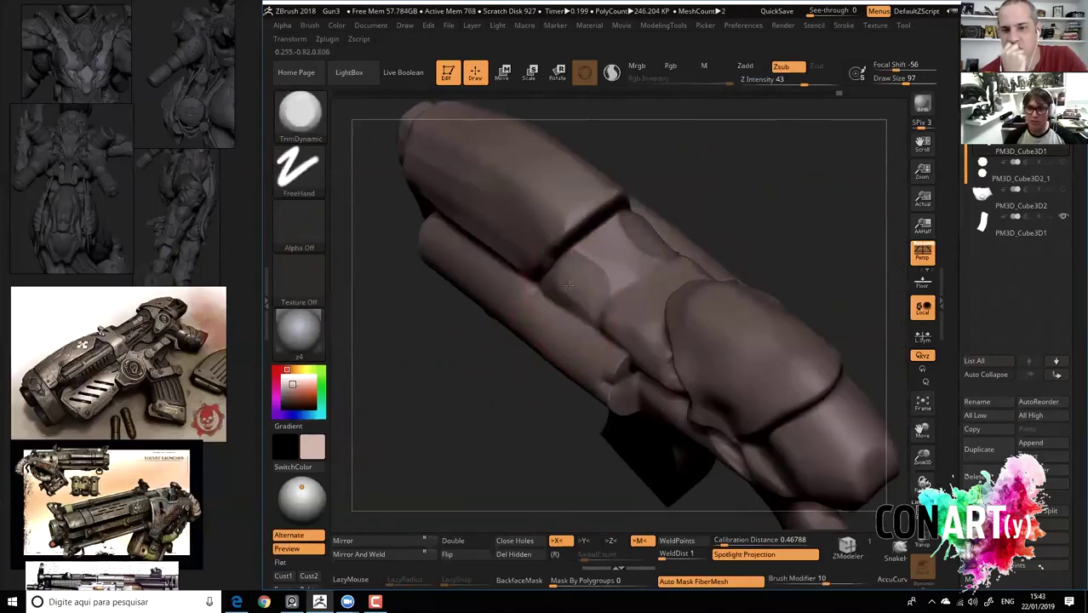
# Select DamStandard and orbit the barrel while checking the reference images.
pyautogui.press('b')
pyautogui.press('d')
pyautogui.press('s')
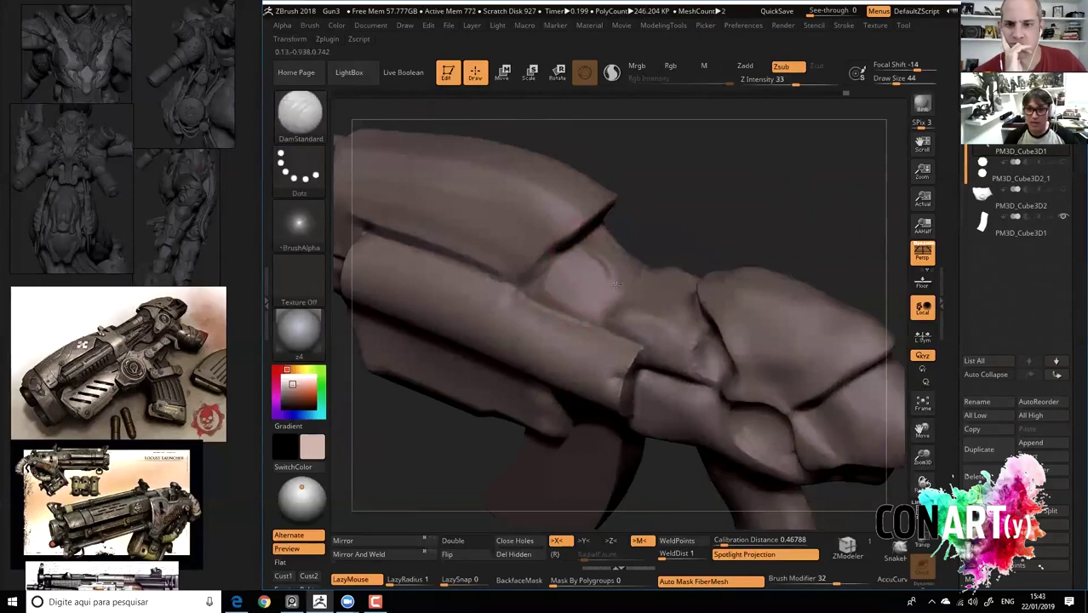
pyautogui.moveTo(461, 443); pyautogui.dragTo(585, 260)
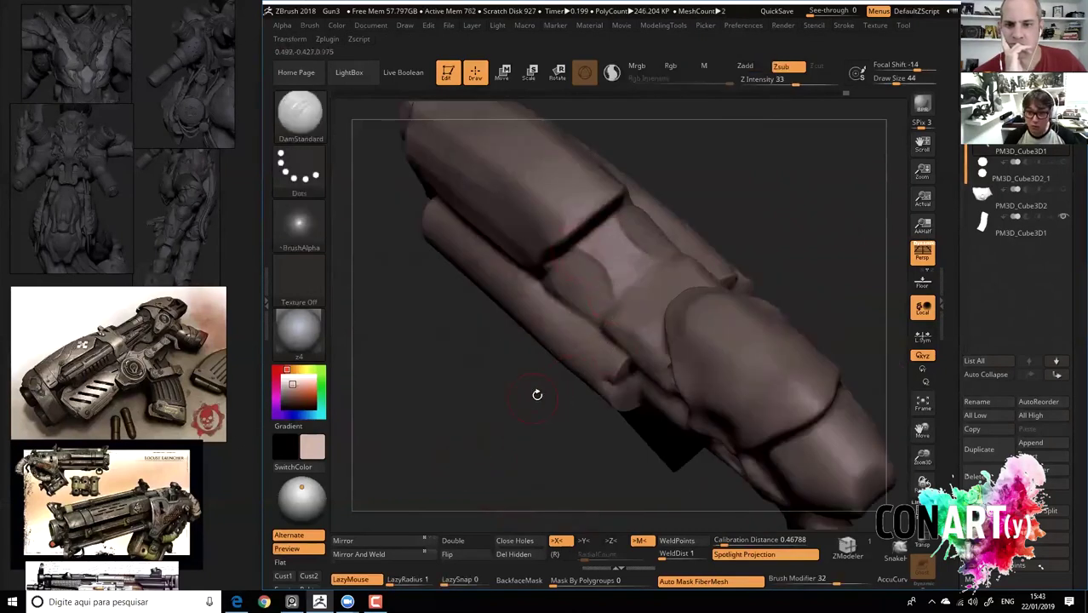
pyautogui.moveTo(537, 394); pyautogui.dragTo(604, 293)
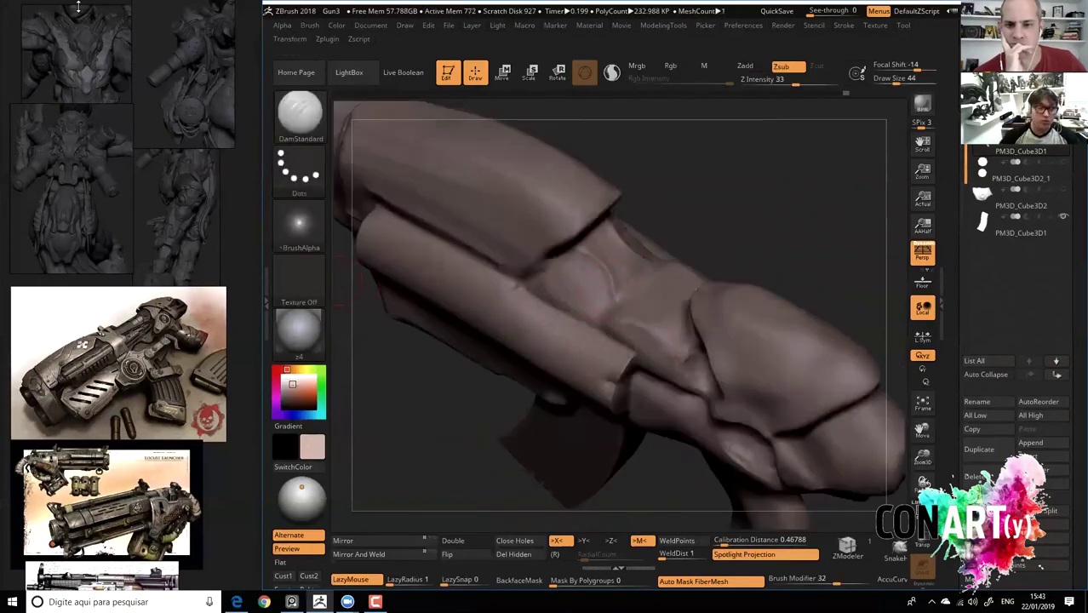
pyautogui.scroll(3, 97, 163)
pyautogui.scroll(2, 112, 146)
pyautogui.scroll(-3, 114, 140)
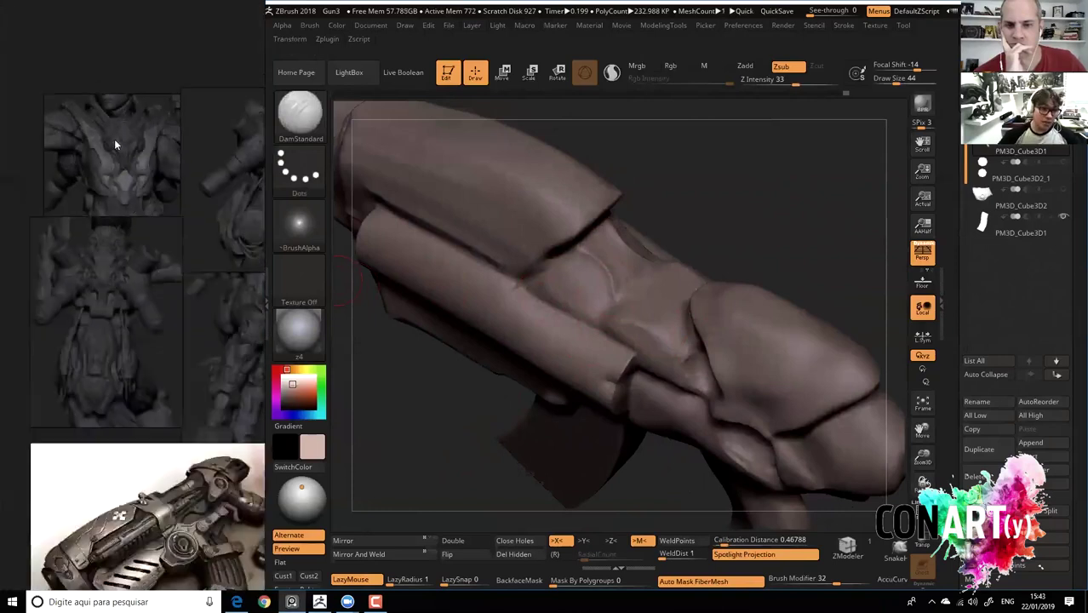
pyautogui.scroll(-1, 114, 139)
pyautogui.moveTo(675, 146); pyautogui.dragTo(759, 233)
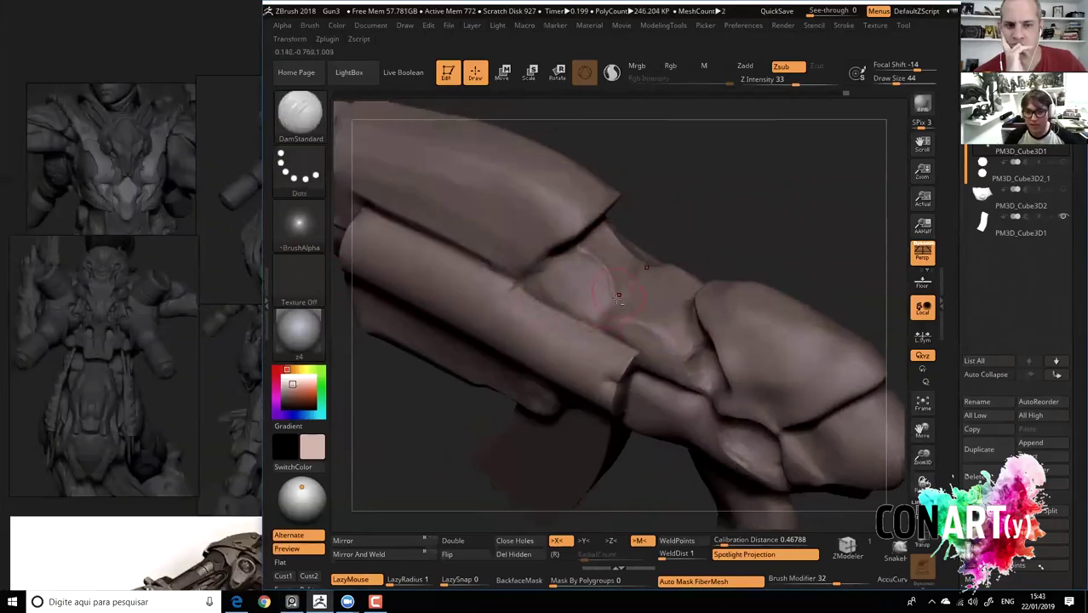
# Undo the latest barrel strokes, then redo and undo again to settle the mesh.
pyautogui.hotkey('ctrl', 'z')
pyautogui.hotkey('ctrl', 'z')
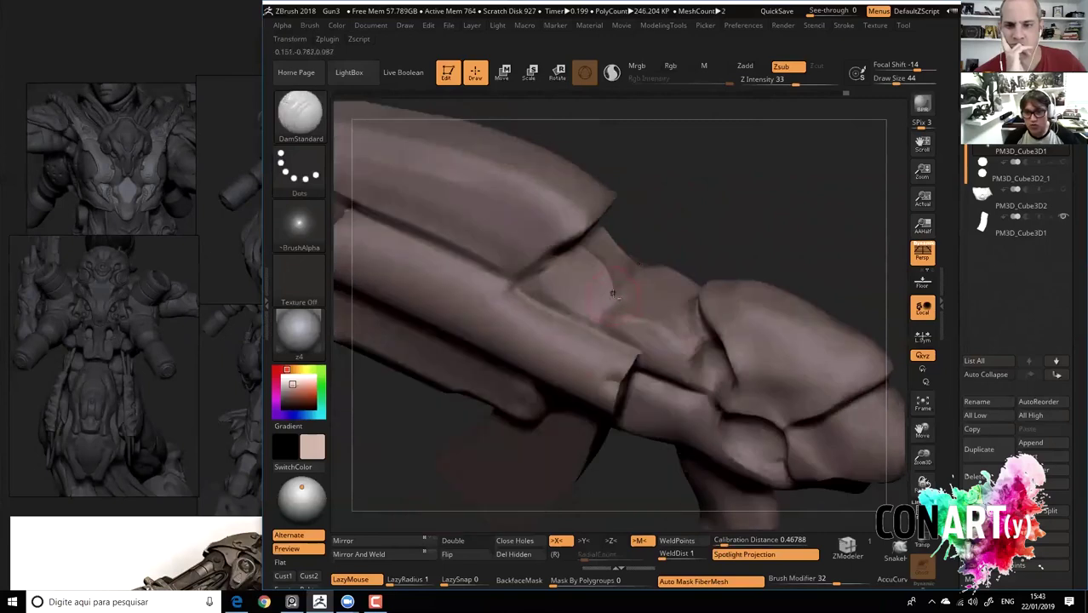
pyautogui.hotkey('ctrl', 'z')
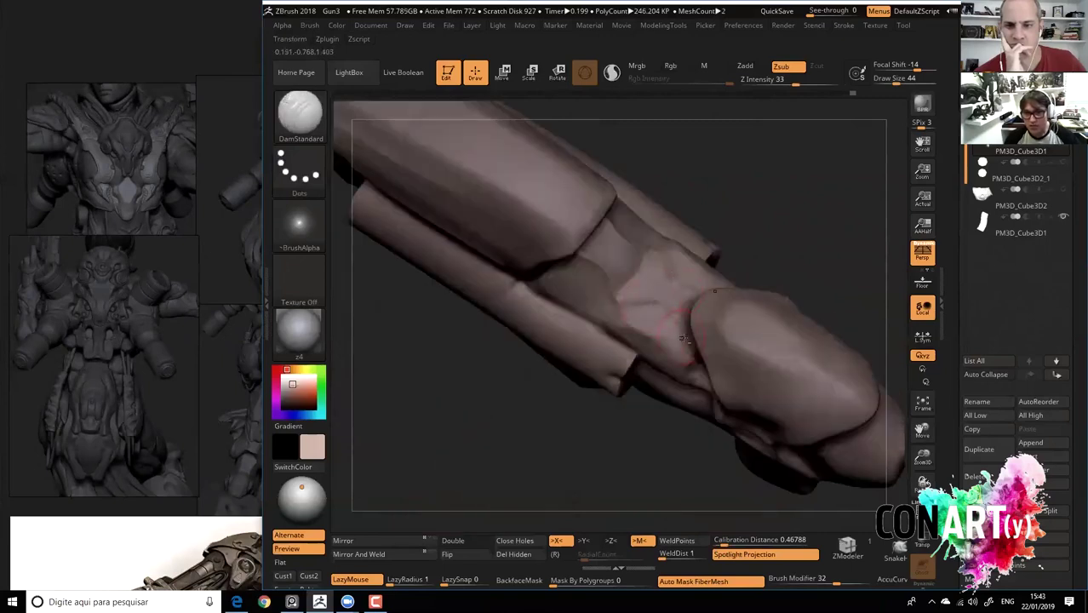
pyautogui.hotkey('ctrl', 'z')
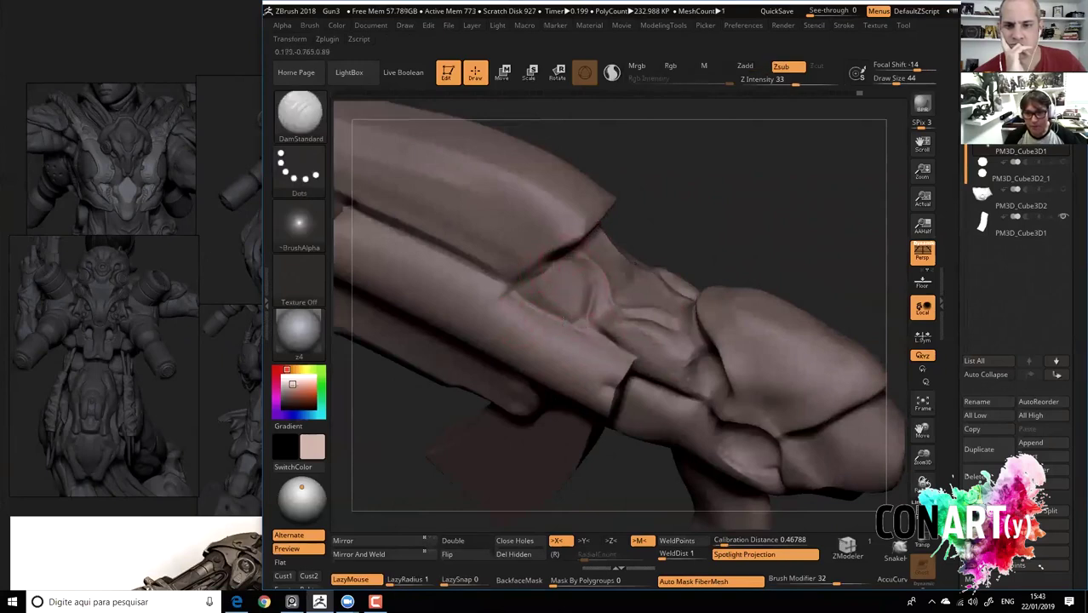
pyautogui.hotkey('ctrl', 'shift', 'z')
pyautogui.hotkey('ctrl', 'shift', 'z')
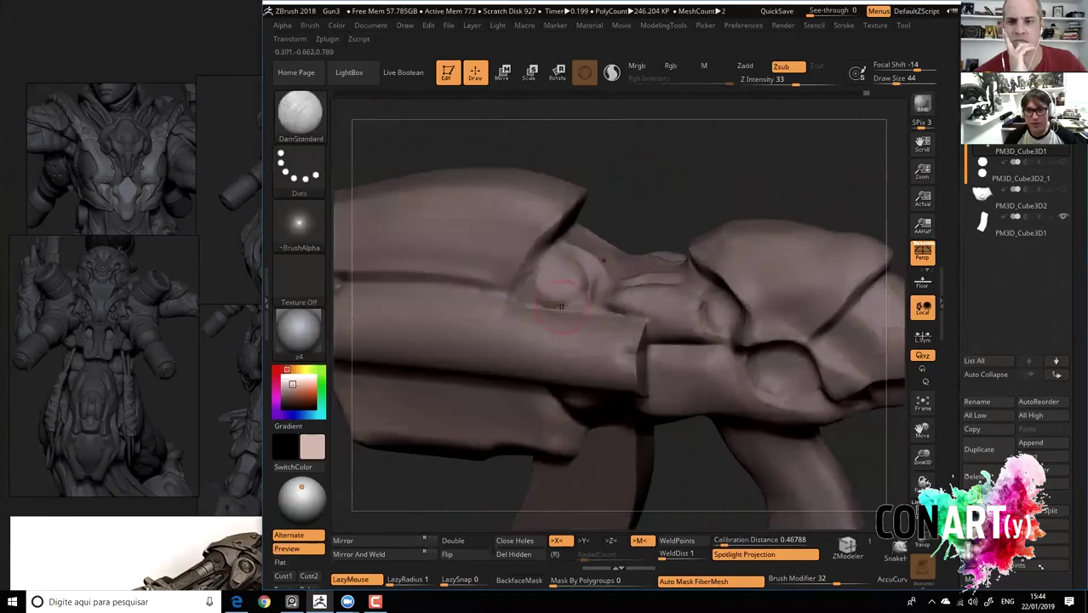
pyautogui.hotkey('ctrl', 'z')
pyautogui.hotkey('ctrl', 'z')
pyautogui.hotkey('ctrl', 'z')
pyautogui.hotkey('ctrl', 'z')
# Switch to the Move brush at Draw Size 83 and zoom in on the grip.
pyautogui.press('b')
pyautogui.press('m')
pyautogui.press('v')
pyautogui.press('space')
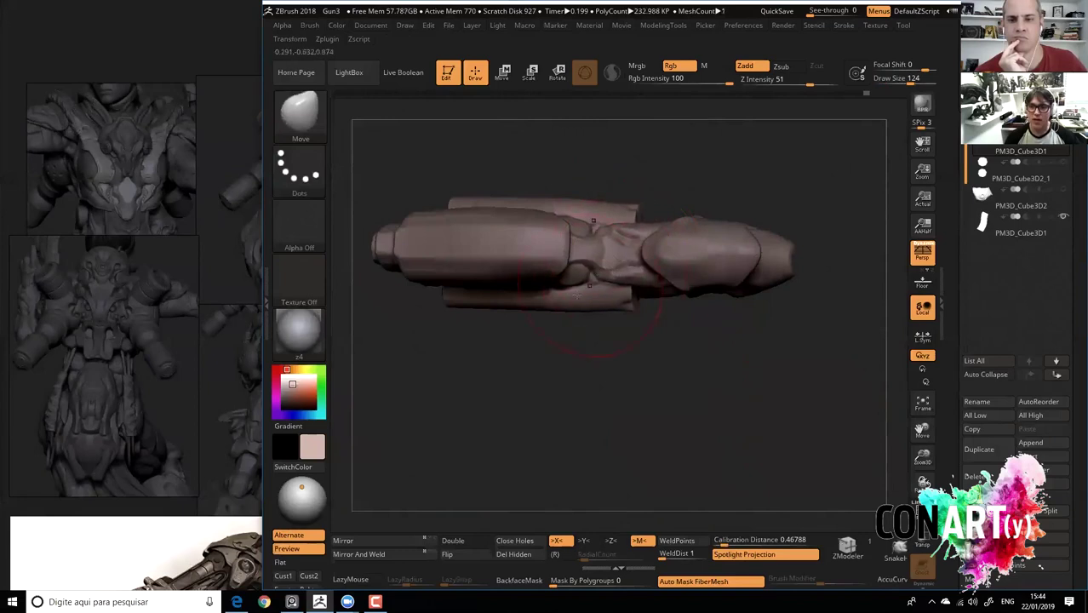
pyautogui.moveTo(582, 352)
pyautogui.mouseDown()
pyautogui.moveTo(588, 366)
pyautogui.moveTo(603, 253)
pyautogui.moveTo(592, 213)
pyautogui.moveTo(661, 187)
pyautogui.moveTo(626, 184)
pyautogui.mouseUp()
pyautogui.press('space')
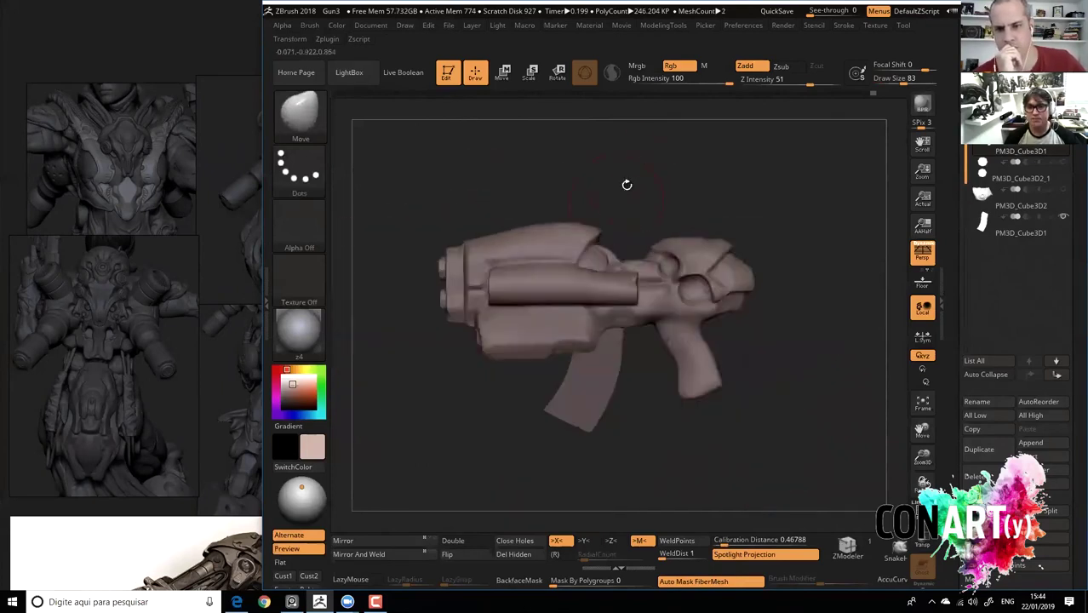
pyautogui.moveTo(680, 405)
pyautogui.mouseDown()
pyautogui.moveTo(651, 393)
pyautogui.moveTo(675, 357)
pyautogui.moveTo(657, 281)
pyautogui.mouseUp()
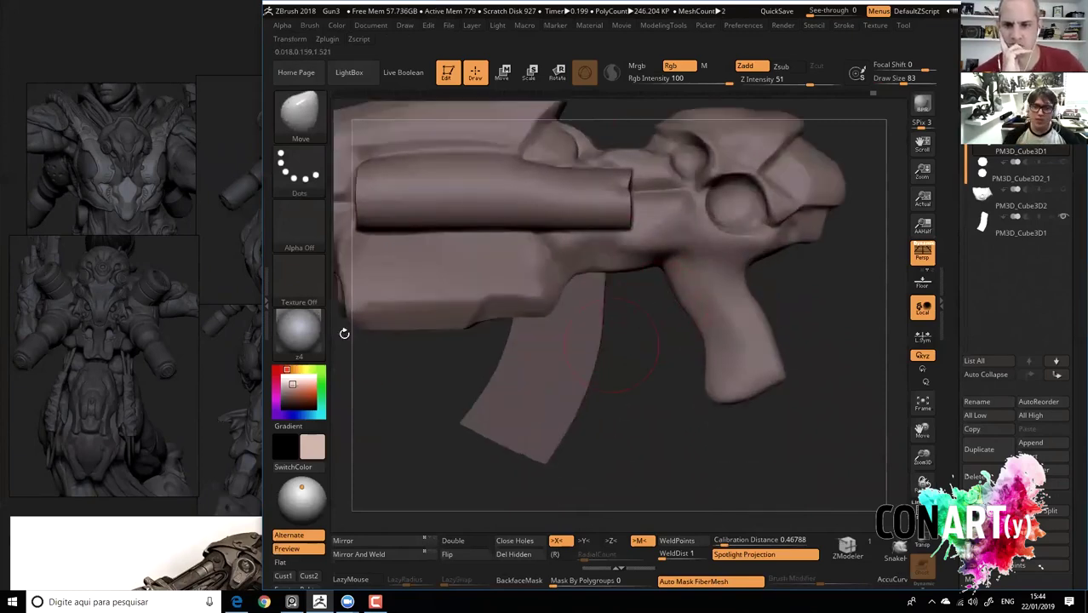
pyautogui.scroll(3, 202, 326)
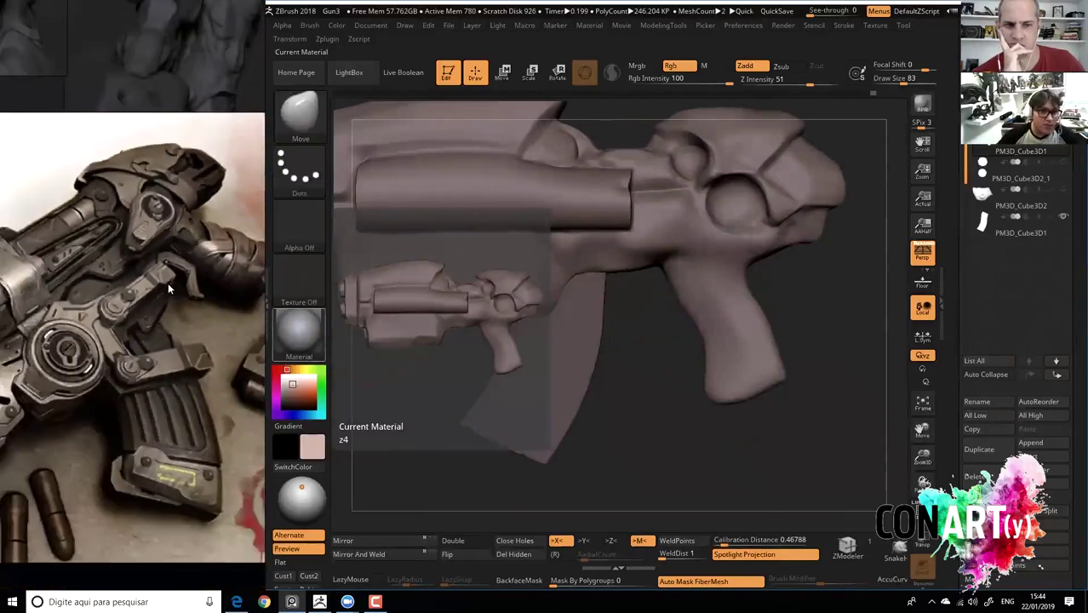
# Switch to another gun reference, then mask the pistol grip, invert the mask and clear it.
pyautogui.hotkey('ctrl', 'n')
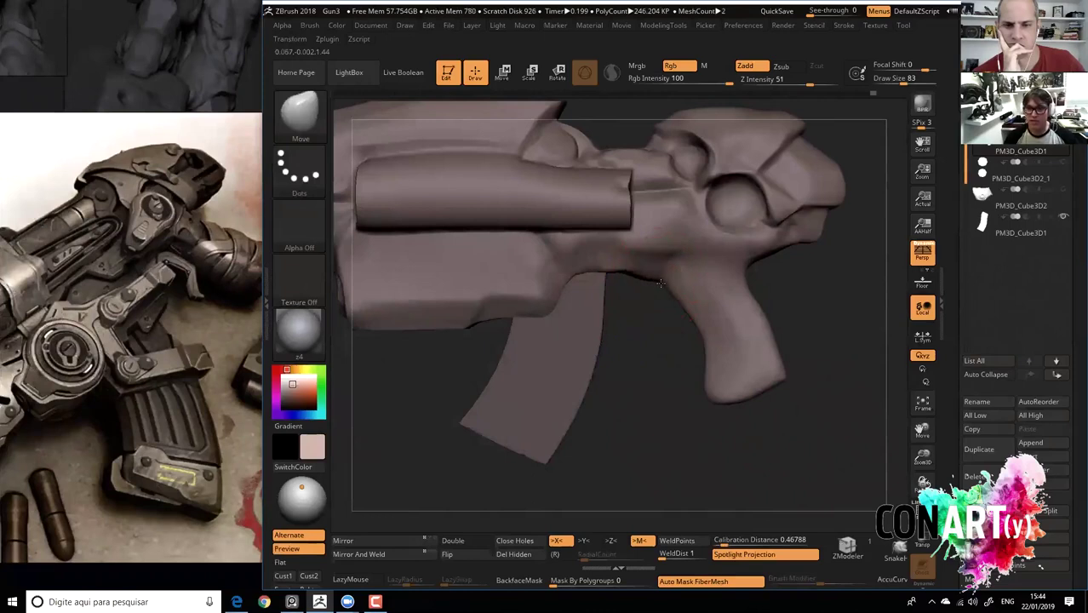
pyautogui.keyDown('ctrl'); pyautogui.moveTo(650, 308); pyautogui.dragTo(650, 331); pyautogui.keyUp('ctrl')
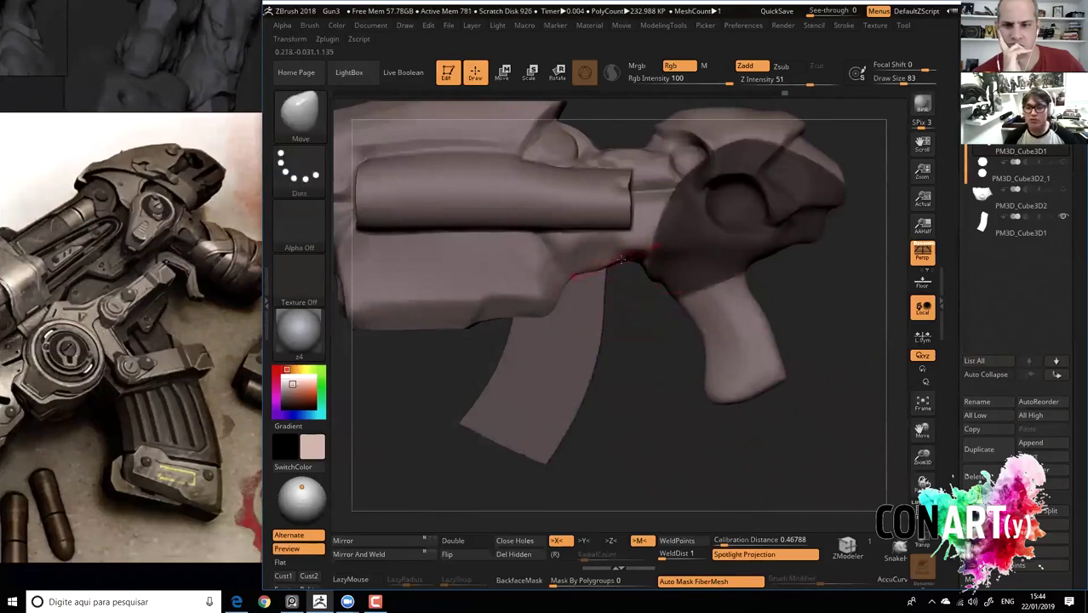
pyautogui.keyDown('ctrl'); pyautogui.click(620, 263); pyautogui.keyUp('ctrl')
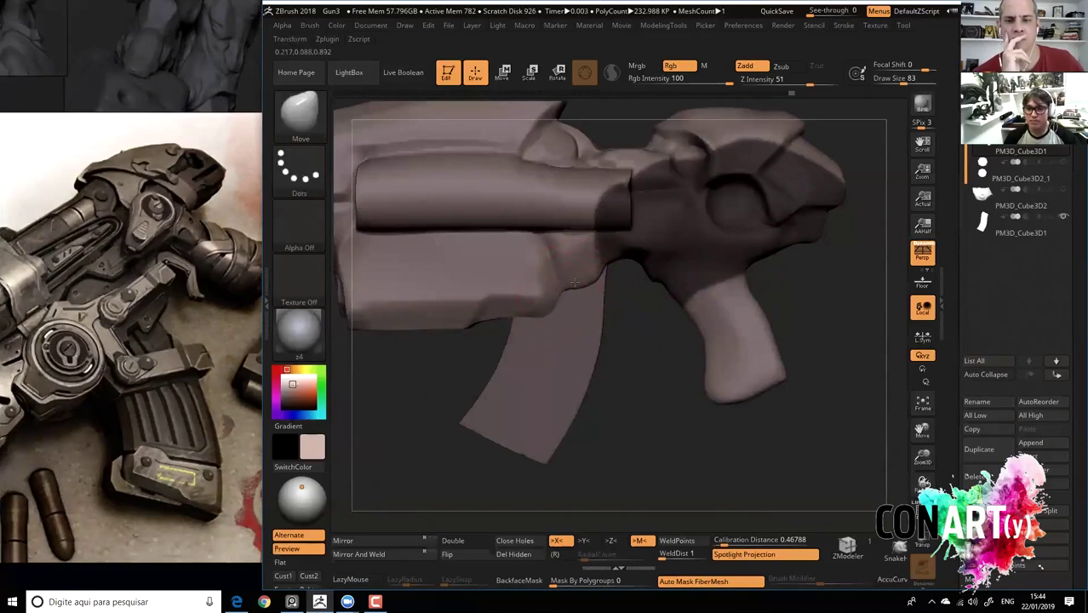
pyautogui.moveTo(627, 304)
pyautogui.keyDown('ctrl'); pyautogui.mouseDown()
pyautogui.moveTo(651, 287)
pyautogui.moveTo(692, 330)
pyautogui.mouseUp(); pyautogui.keyUp('ctrl')
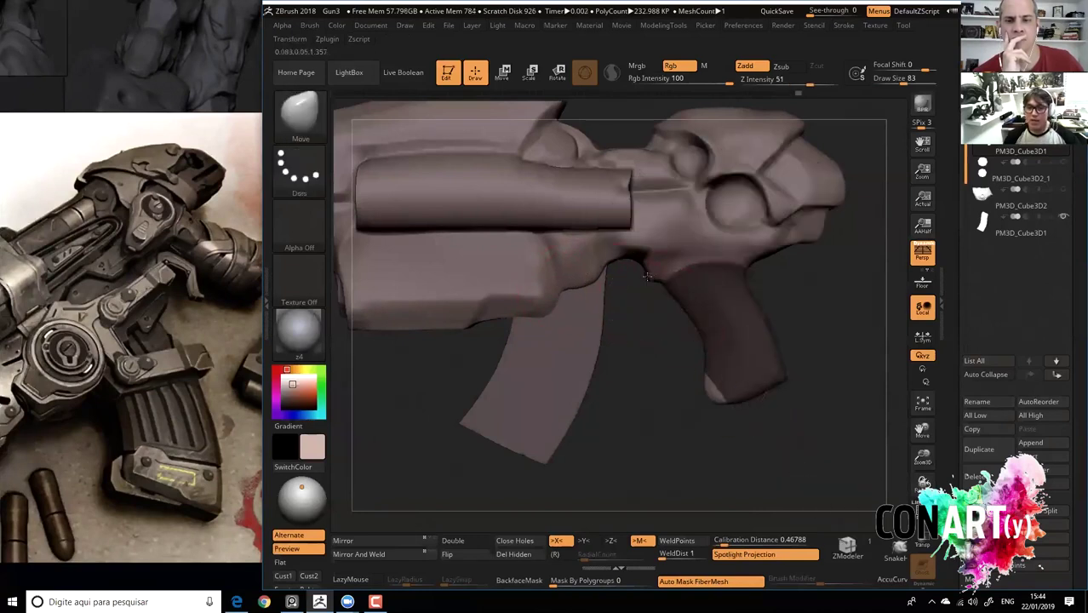
pyautogui.keyDown('ctrl'); pyautogui.moveTo(642, 273); pyautogui.dragTo(670, 323); pyautogui.keyUp('ctrl')
pyautogui.hotkey('ctrl', 'z')
pyautogui.hotkey('ctrl', 'shift', 'z')
pyautogui.hotkey('ctrl', 'z')
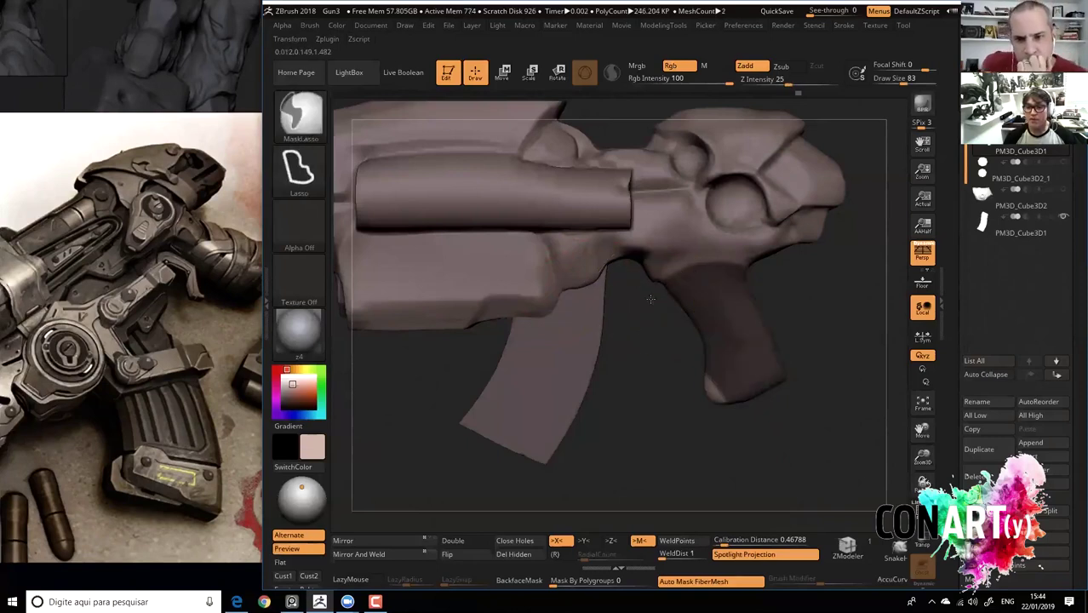
pyautogui.hotkey('ctrl', 'i')
pyautogui.keyDown('ctrl'); pyautogui.moveTo(650, 304); pyautogui.dragTo(644, 289); pyautogui.keyUp('ctrl')
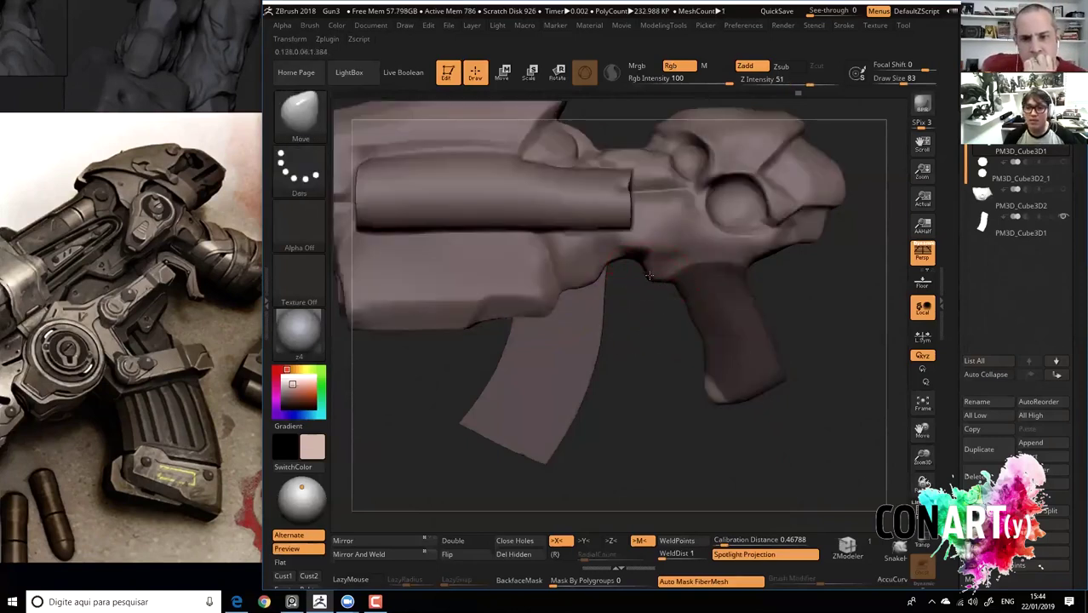
# Frame the gun side-on with a larger brush and mask the top patch.
pyautogui.press('f')
pyautogui.moveTo(759, 424); pyautogui.dragTo(697, 352)
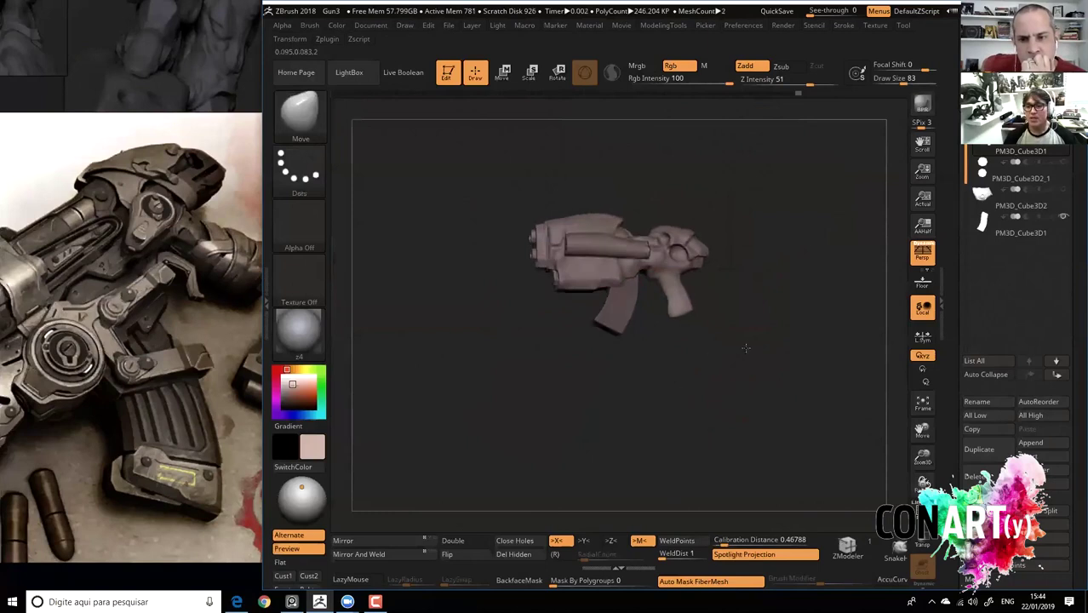
pyautogui.moveTo(646, 257); pyautogui.dragTo(650, 270)
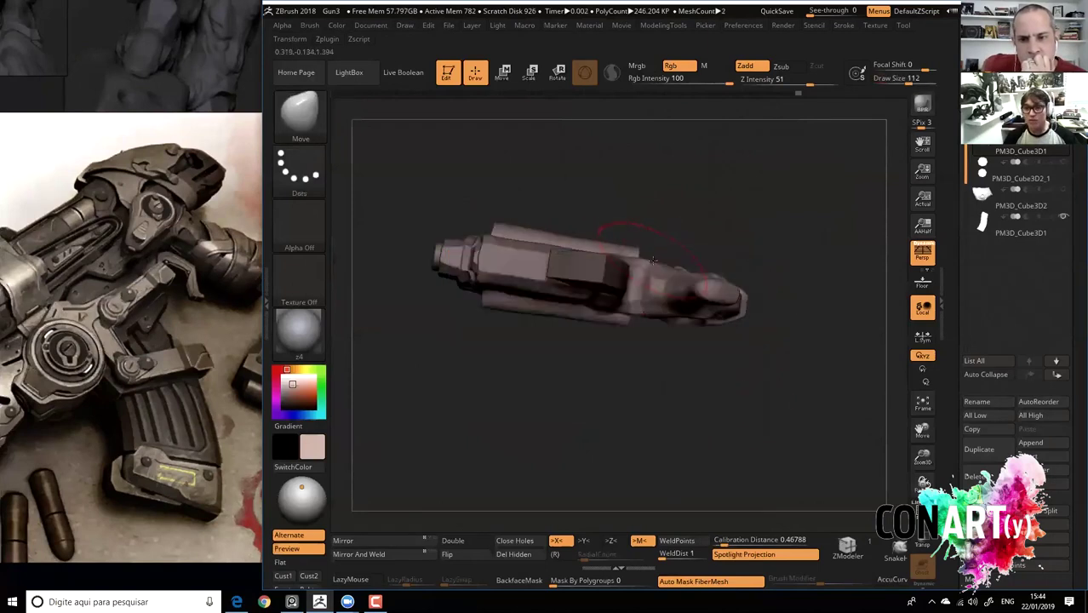
pyautogui.moveTo(640, 231); pyautogui.dragTo(650, 265)
pyautogui.moveTo(643, 326)
pyautogui.mouseDown()
pyautogui.moveTo(649, 438)
pyautogui.moveTo(653, 415)
pyautogui.moveTo(668, 433)
pyautogui.moveTo(653, 390)
pyautogui.moveTo(634, 367)
pyautogui.moveTo(613, 290)
pyautogui.moveTo(572, 230)
pyautogui.mouseUp()
pyautogui.keyDown('ctrl'); pyautogui.click(571, 208); pyautogui.keyUp('ctrl')
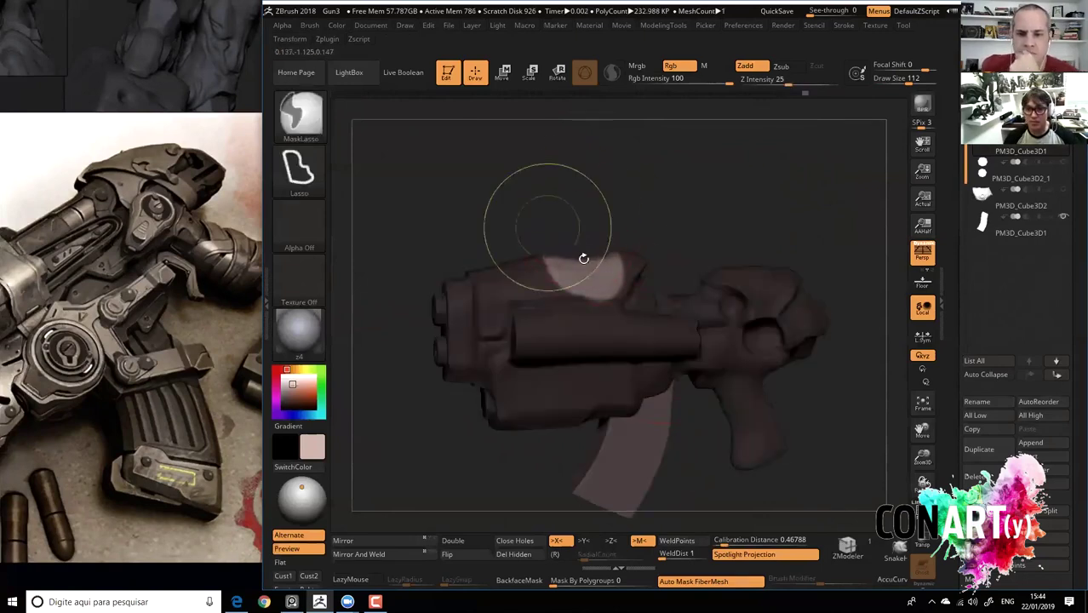
pyautogui.keyDown('ctrl'); pyautogui.moveTo(554, 238); pyautogui.dragTo(558, 234); pyautogui.keyUp('ctrl')
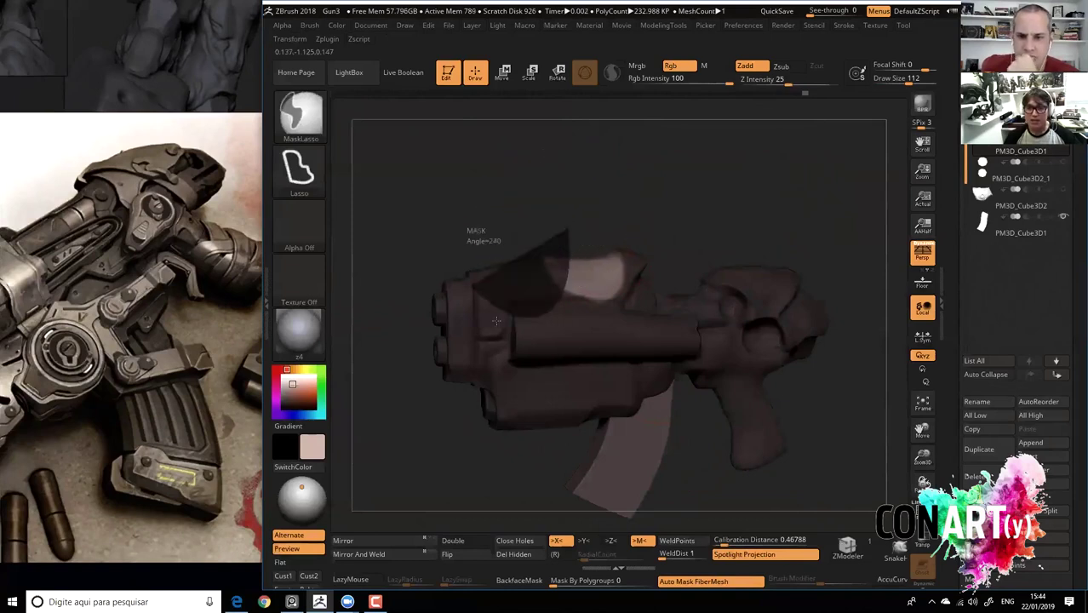
# Invert the mask to raise the top patch, then clear the mask from the gun.
pyautogui.keyDown('ctrl'); pyautogui.click(558, 235); pyautogui.keyUp('ctrl')
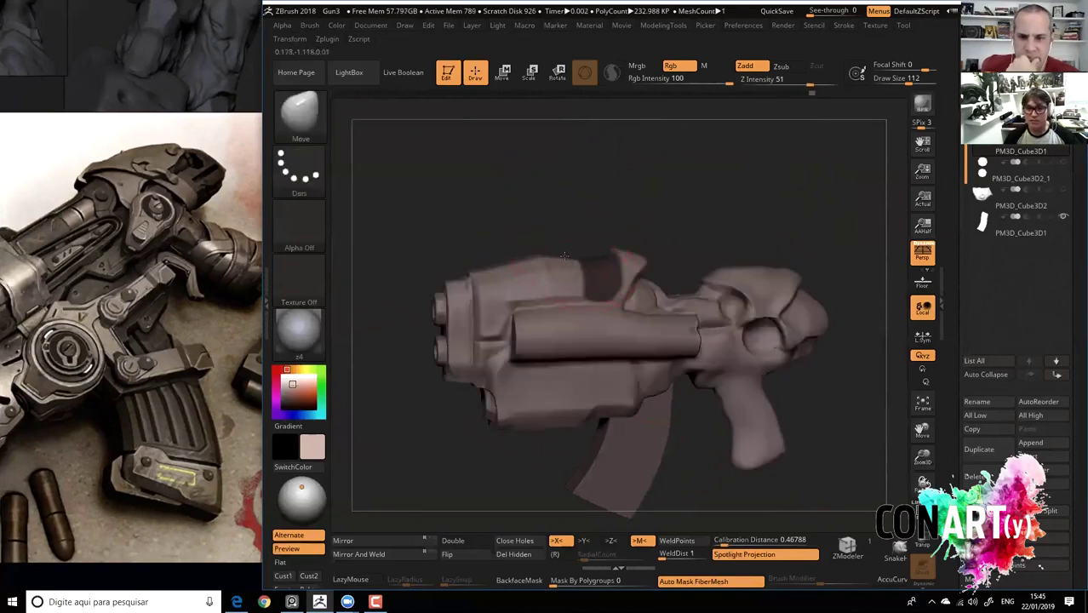
pyautogui.keyDown('ctrl'); pyautogui.click(499, 241); pyautogui.keyUp('ctrl')
pyautogui.keyDown('ctrl'); pyautogui.click(470, 179); pyautogui.keyUp('ctrl')
pyautogui.keyDown('ctrl'); pyautogui.click(493, 185); pyautogui.keyUp('ctrl')
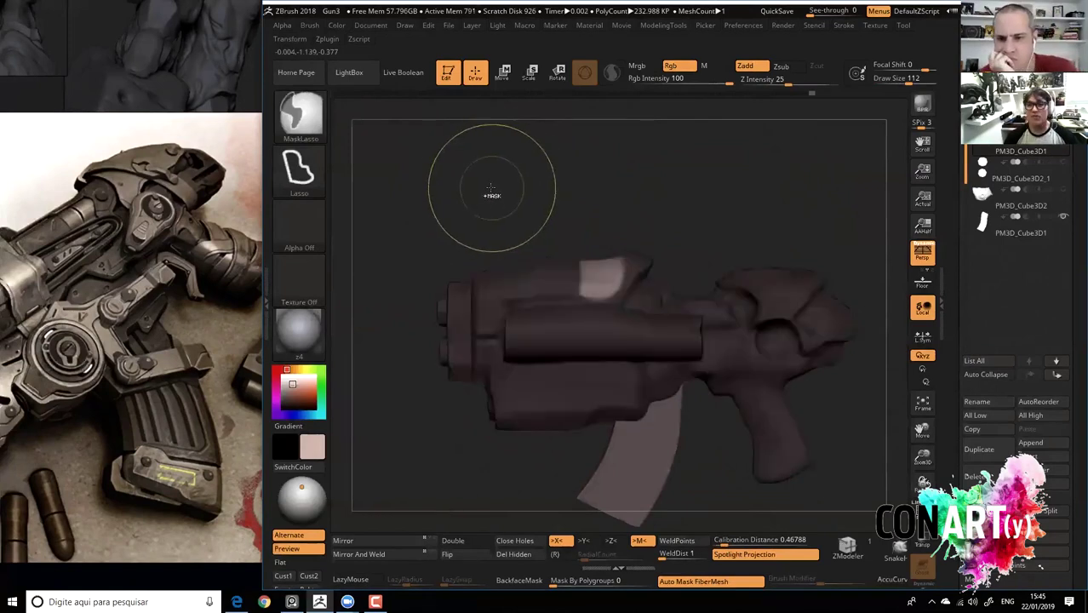
pyautogui.keyDown('ctrl'); pyautogui.click(485, 186); pyautogui.keyUp('ctrl')
pyautogui.moveTo(487, 188)
pyautogui.mouseDown()
pyautogui.moveTo(497, 191)
pyautogui.moveTo(471, 213)
pyautogui.moveTo(464, 182)
pyautogui.moveTo(485, 206)
pyautogui.mouseUp()
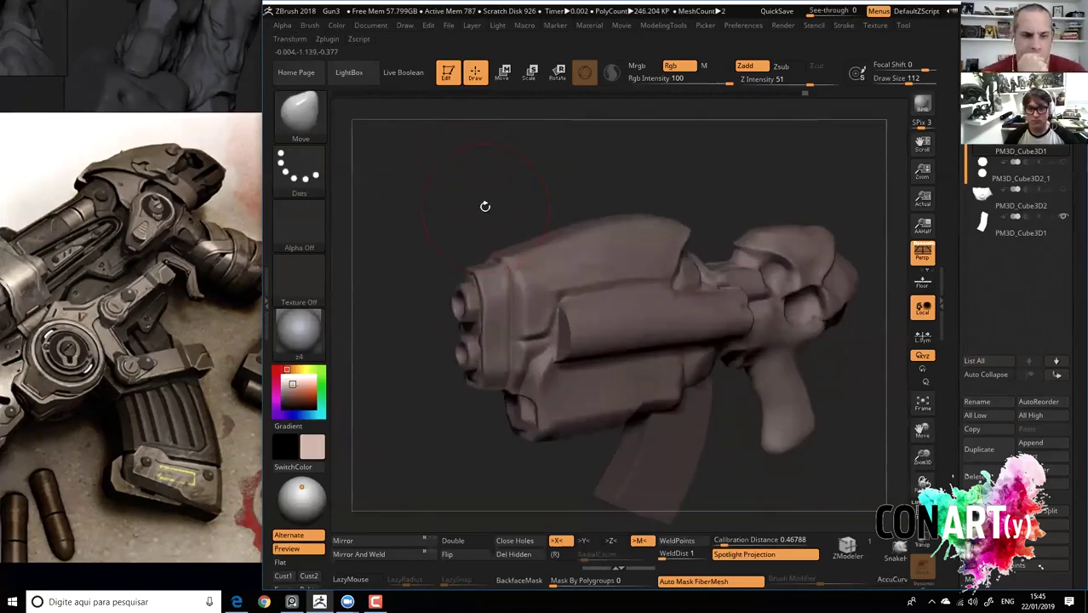
# Build up clay on the gun body with the ClayBuildup brush.
pyautogui.press('b')
pyautogui.press('c')
pyautogui.press('b')
pyautogui.moveTo(644, 281); pyautogui.dragTo(651, 280, button='right')
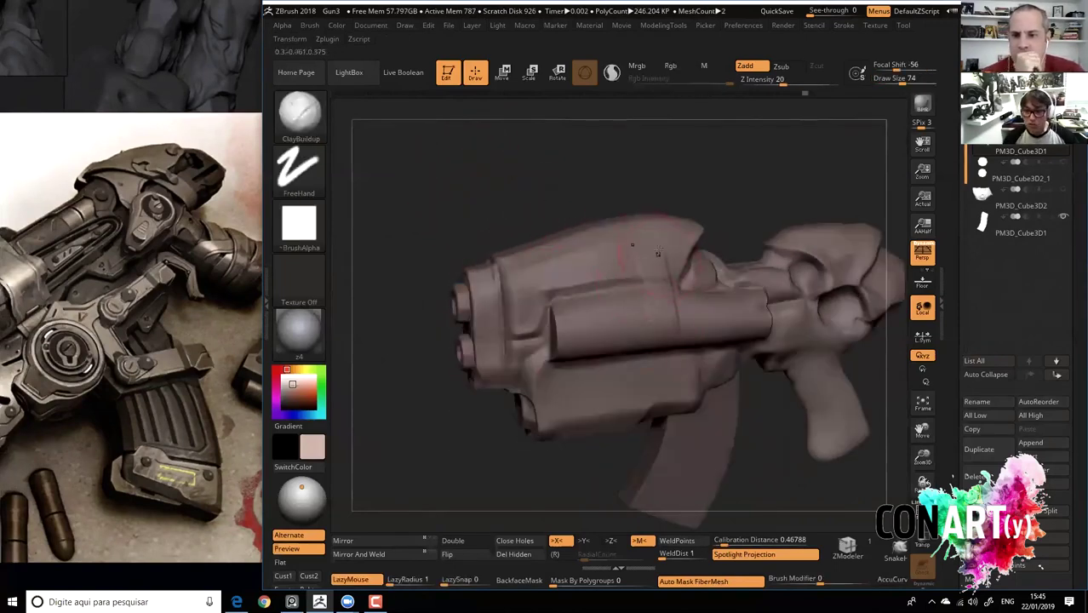
pyautogui.moveTo(593, 220); pyautogui.dragTo(806, 310)
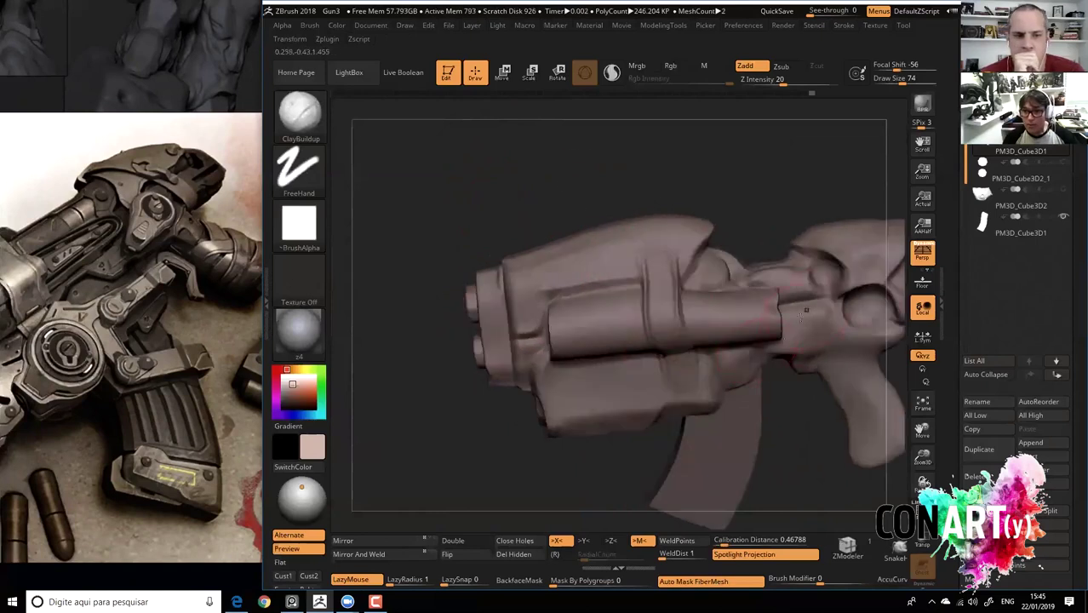
pyautogui.moveTo(807, 440); pyautogui.dragTo(771, 342)
# Flatten the barrel side surfaces with the TrimDynamic brush.
pyautogui.press('b')
pyautogui.press('t')
pyautogui.press('d')
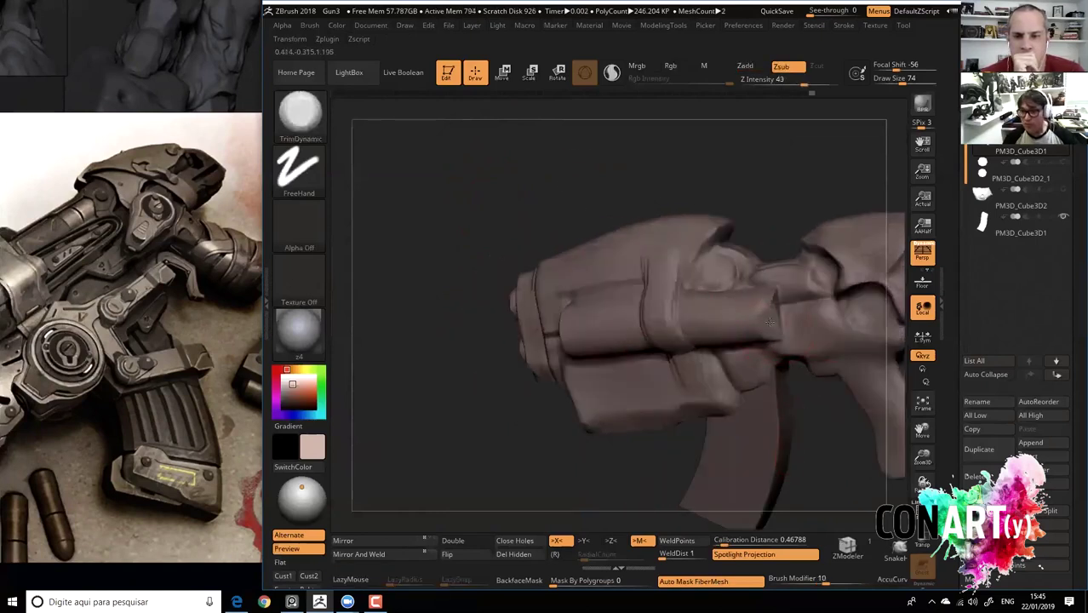
pyautogui.moveTo(813, 430); pyautogui.dragTo(746, 309)
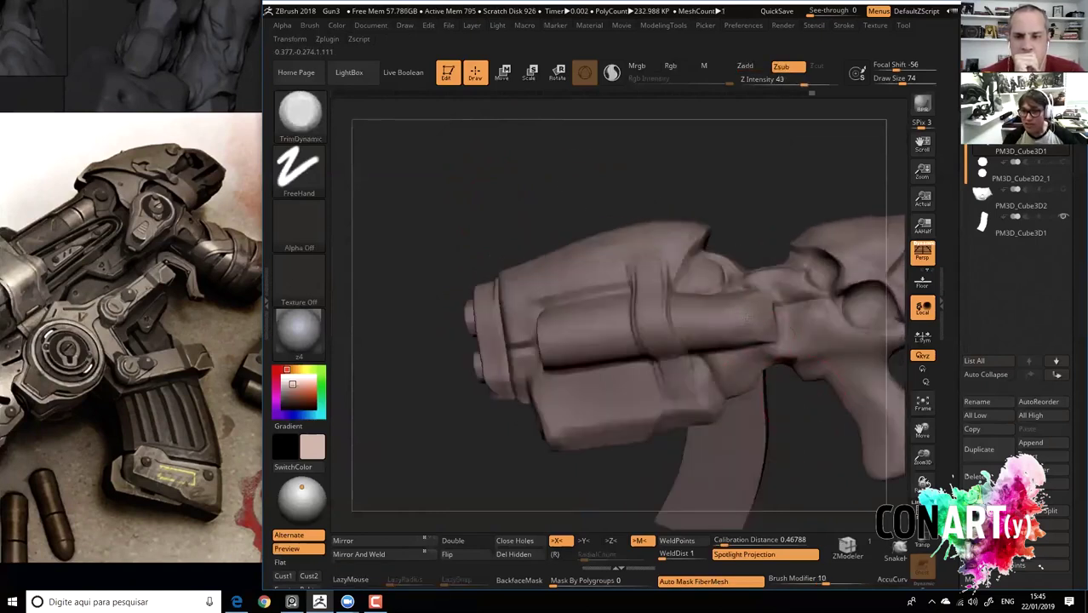
pyautogui.moveTo(689, 178); pyautogui.dragTo(694, 335)
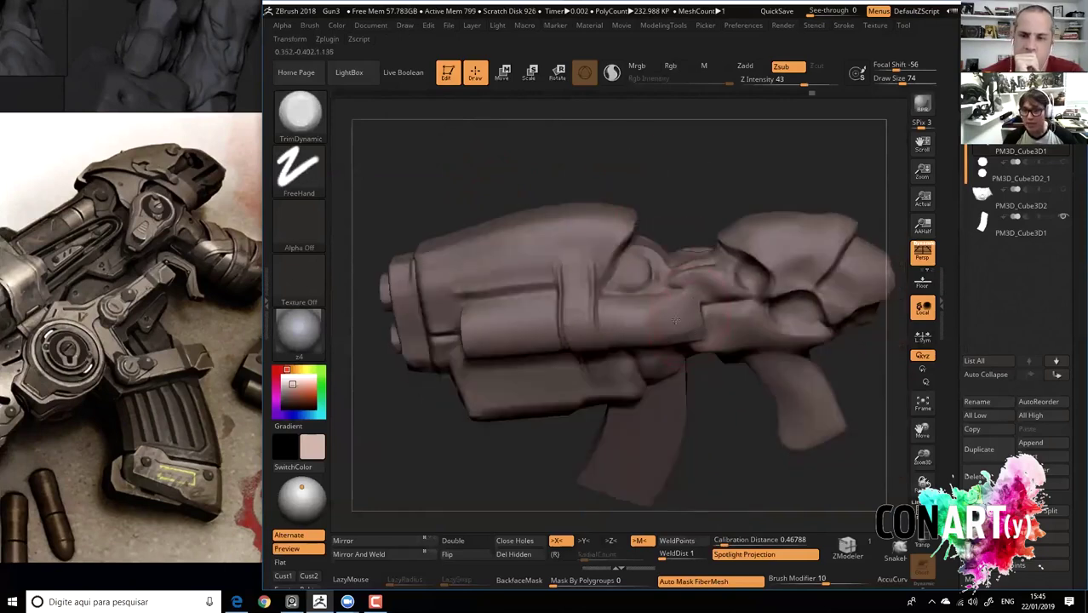
pyautogui.moveTo(729, 404); pyautogui.dragTo(703, 333)
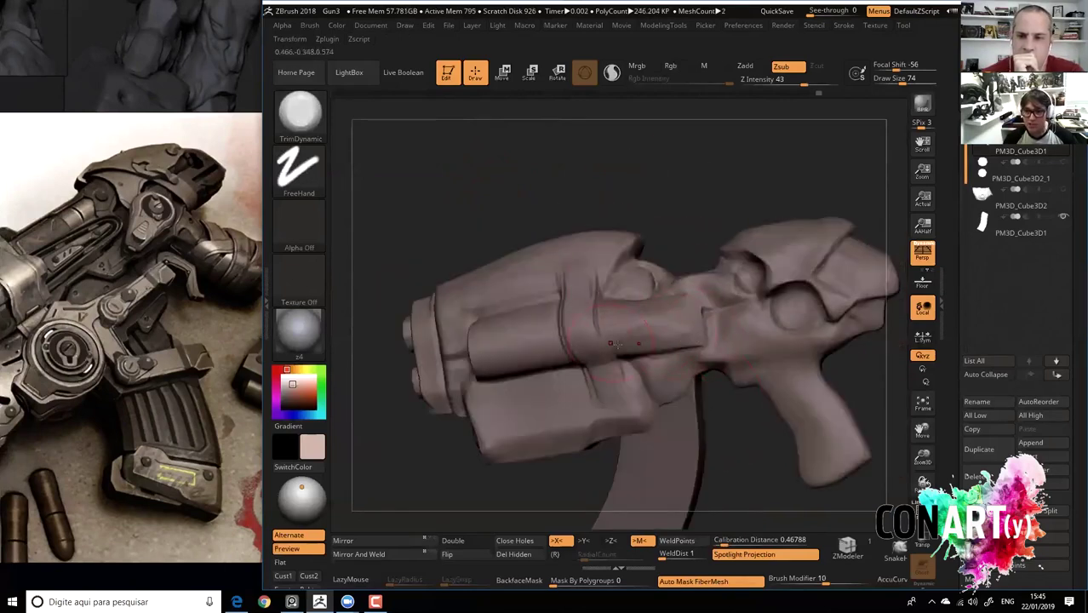
pyautogui.moveTo(618, 345); pyautogui.dragTo(588, 170)
# Carve grooves around the barrel with DamStandard in Zsub at intensity 33, size 56.
pyautogui.press('b')
pyautogui.press('d')
pyautogui.press('s')
pyautogui.keyDown('shift'); pyautogui.moveTo(662, 292); pyautogui.dragTo(631, 261); pyautogui.keyUp('shift')
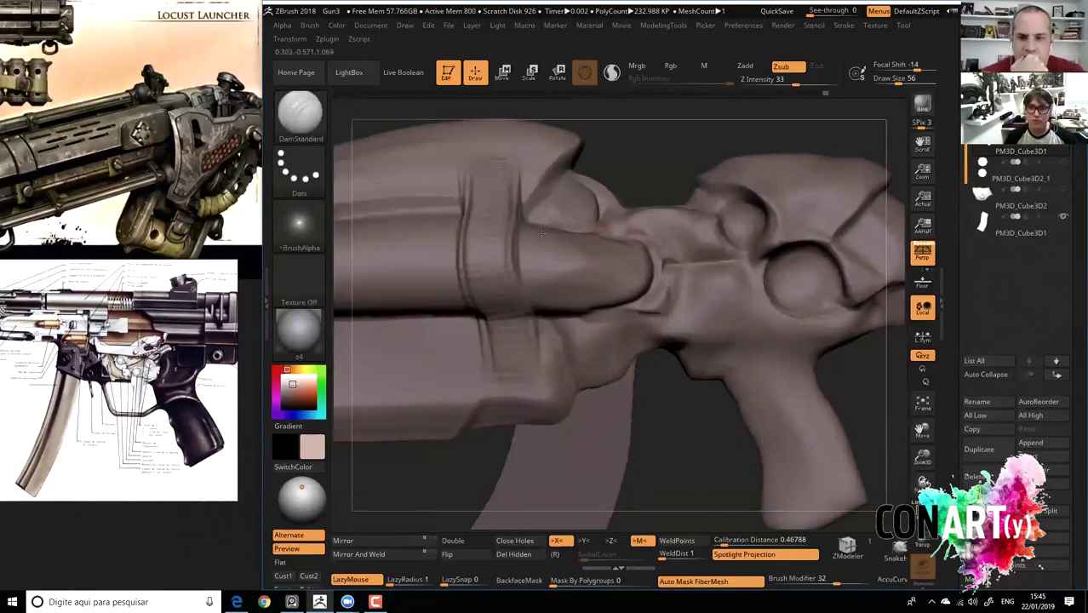
# Carve a groove into the barrel housing and build a raised band across the body with ClayBuildup.
pyautogui.moveTo(522, 242); pyautogui.dragTo(542, 232)
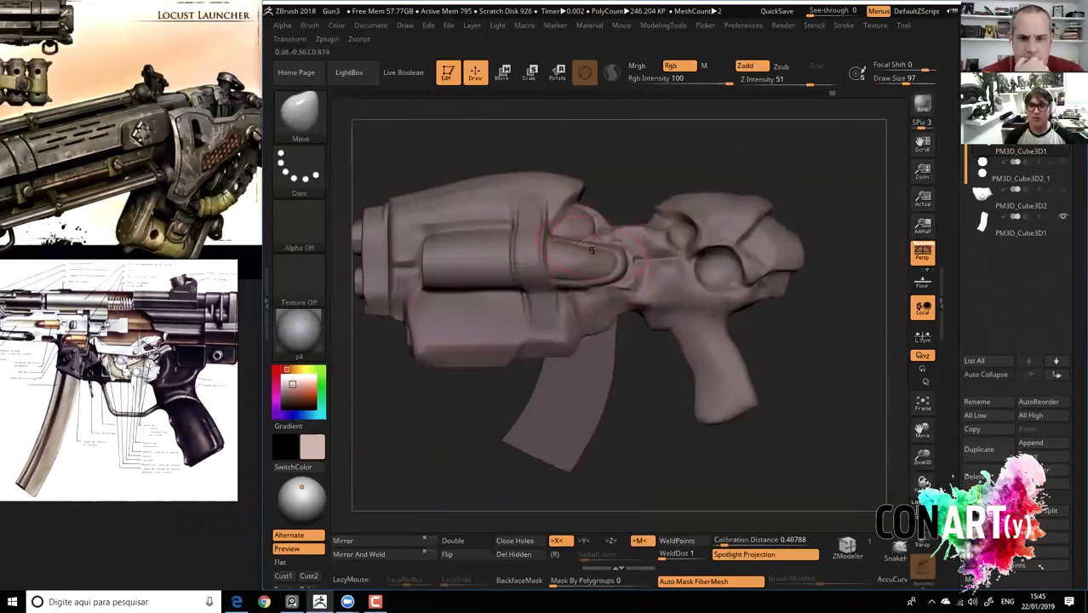
pyautogui.press('space')
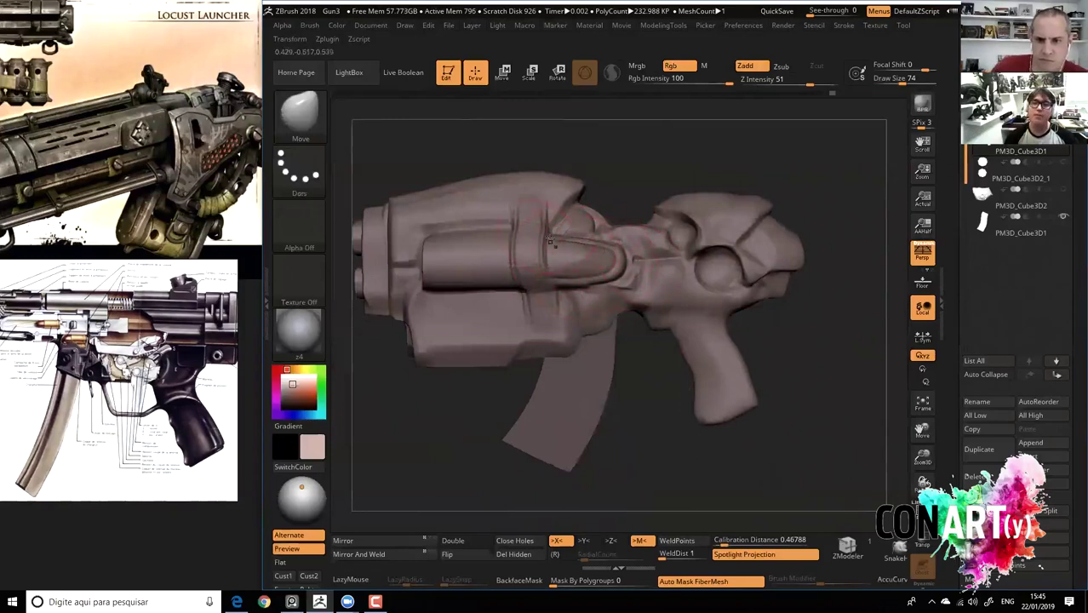
pyautogui.press('b')
pyautogui.press('c')
pyautogui.press('b')
pyautogui.moveTo(542, 361); pyautogui.dragTo(545, 371)
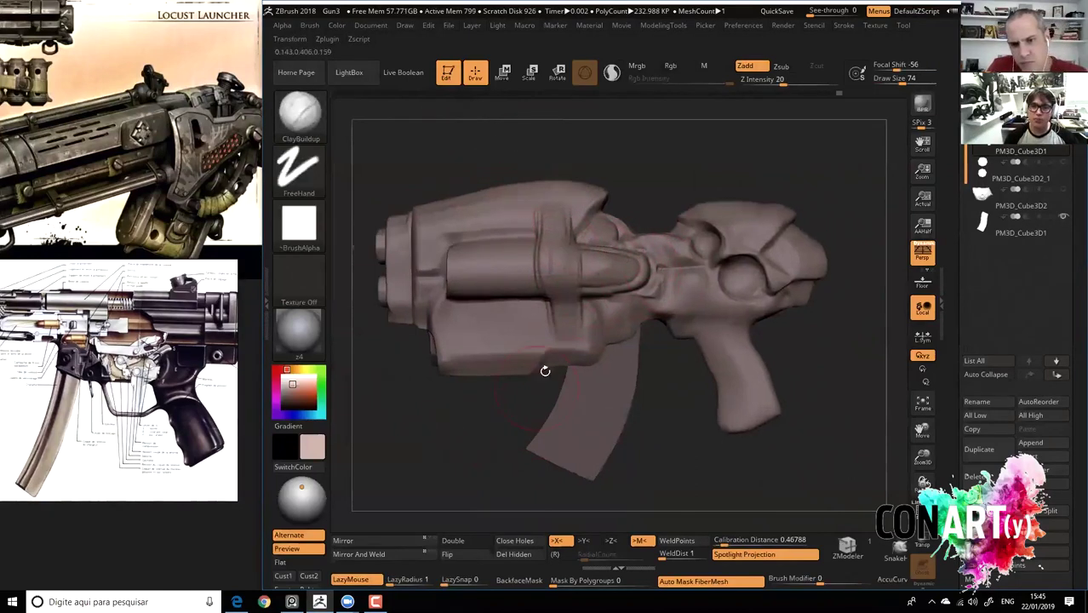
pyautogui.moveTo(552, 308); pyautogui.dragTo(561, 363)
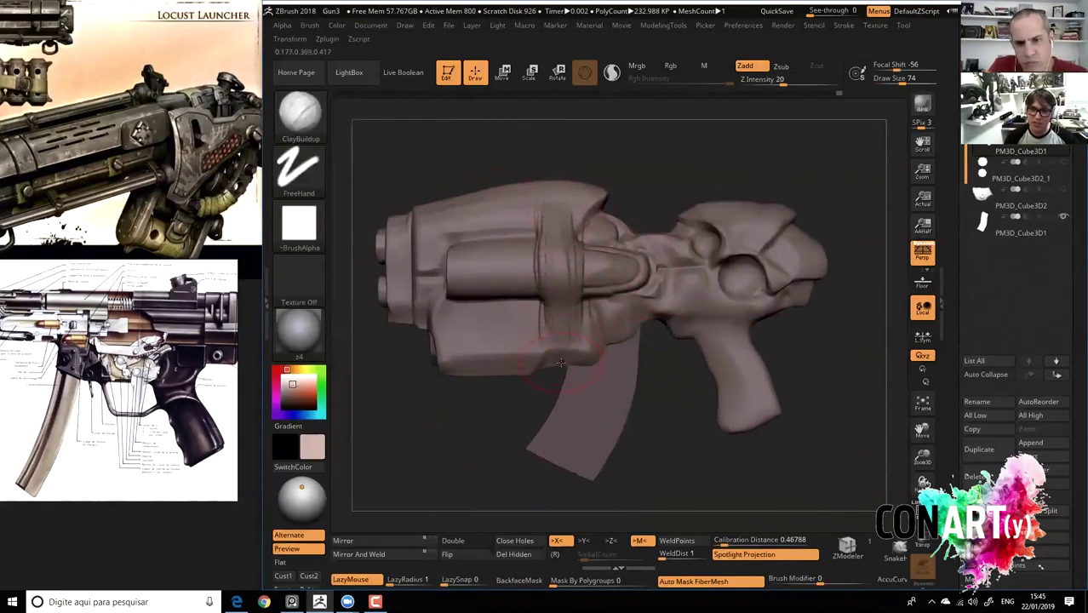
pyautogui.moveTo(504, 404); pyautogui.dragTo(502, 396)
# Cut crease lines on the side of the gun with DamStandard.
pyautogui.press('b')
pyautogui.press('d')
pyautogui.press('s')
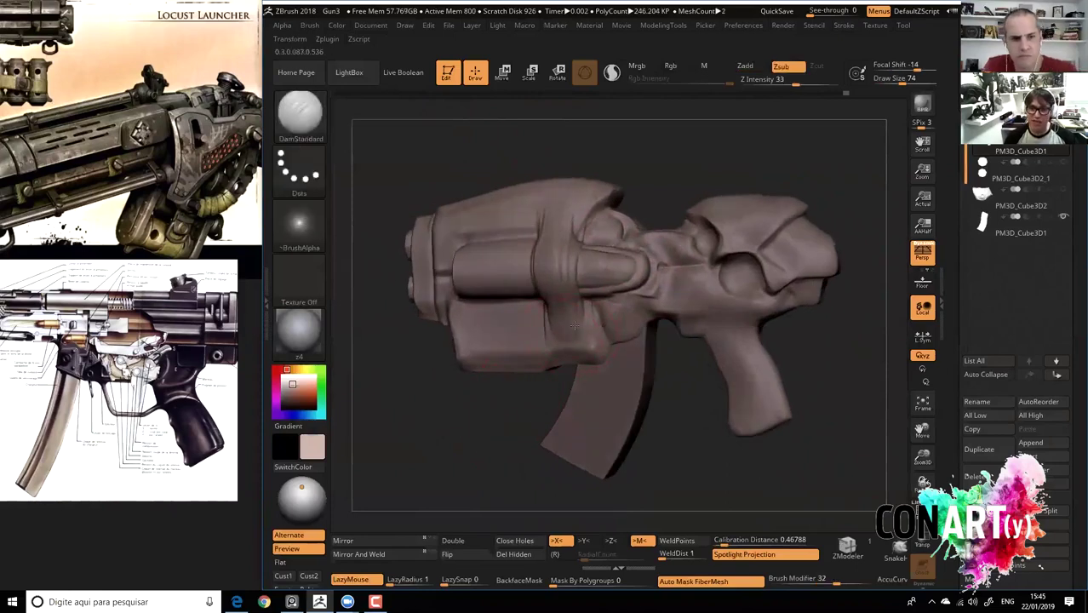
pyautogui.moveTo(518, 121); pyautogui.dragTo(553, 247)
# Smooth the side of the gun body flat with the hPolish brush.
pyautogui.press('b')
pyautogui.press('h')
pyautogui.press('p')
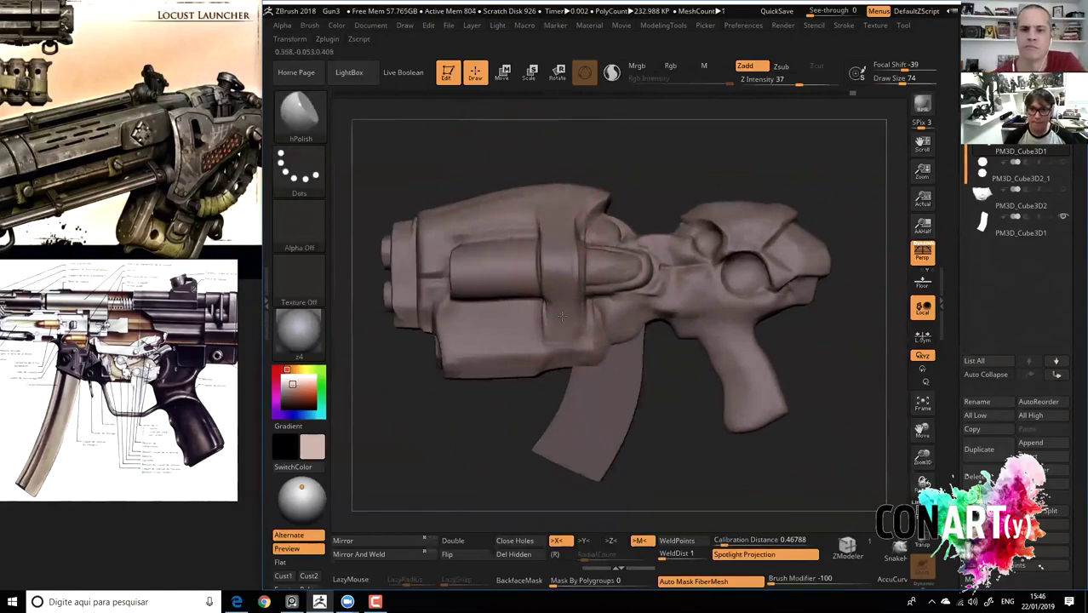
pyautogui.moveTo(534, 154); pyautogui.dragTo(537, 199)
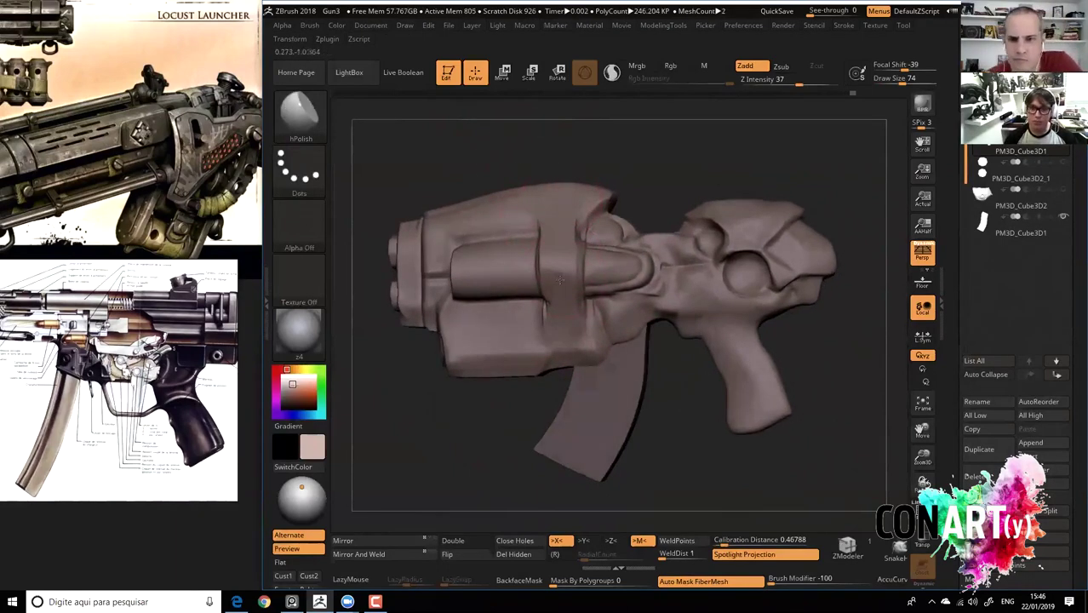
pyautogui.moveTo(560, 252); pyautogui.dragTo(561, 247)
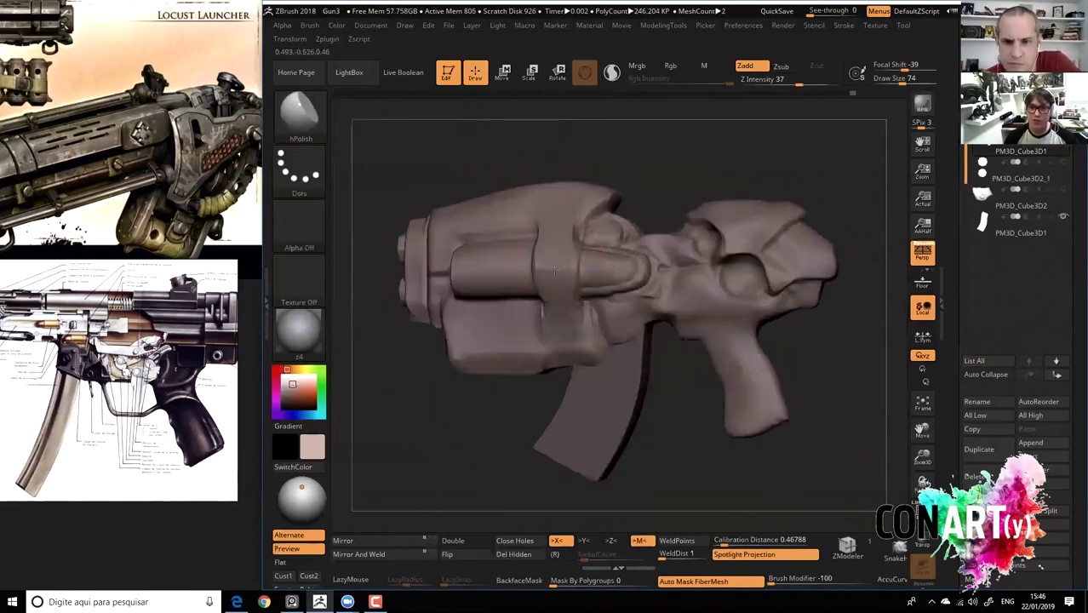
pyautogui.moveTo(474, 158)
pyautogui.mouseDown()
pyautogui.moveTo(524, 156)
pyautogui.moveTo(476, 151)
pyautogui.moveTo(504, 156)
pyautogui.moveTo(573, 223)
pyautogui.mouseUp()
# Return to DamStandard creasing with the front and grip in view.
pyautogui.press('b')
pyautogui.press('d')
pyautogui.press('s')
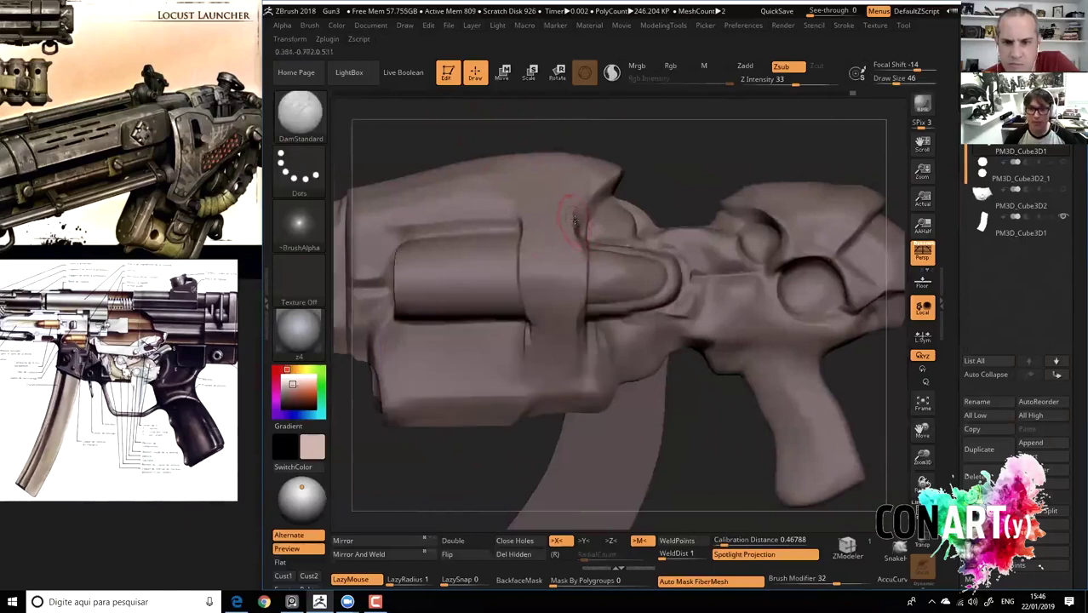
pyautogui.moveTo(692, 319)
pyautogui.keyDown('alt'); pyautogui.mouseDown()
pyautogui.moveTo(772, 401)
pyautogui.moveTo(760, 333)
pyautogui.moveTo(724, 383)
pyautogui.moveTo(693, 377)
pyautogui.mouseUp(); pyautogui.keyUp('alt')
pyautogui.hotkey('shift', 's')
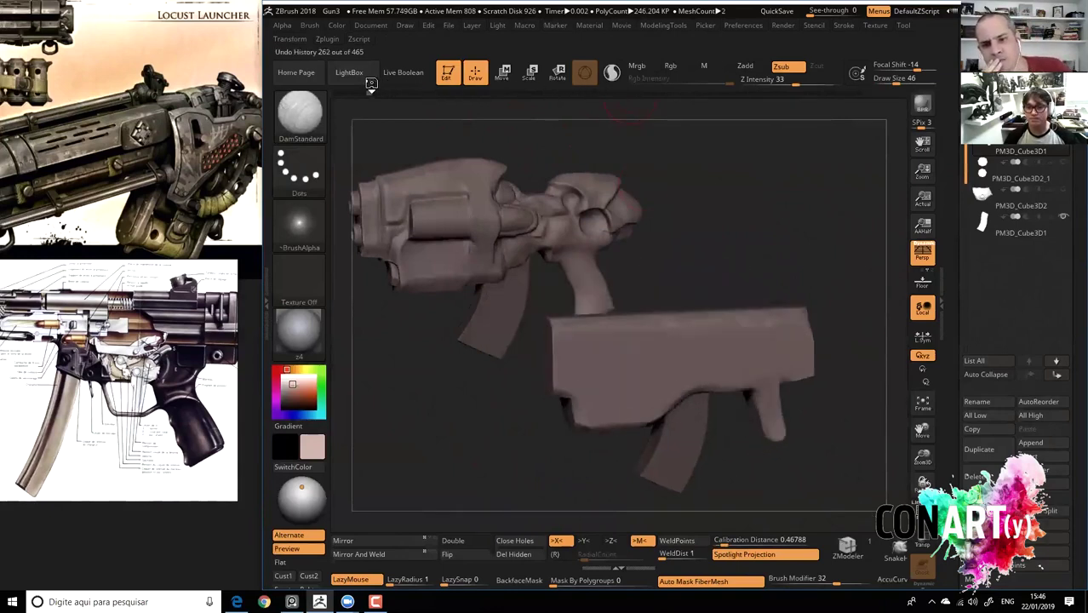
pyautogui.moveTo(371, 85); pyautogui.dragTo(467, 90)
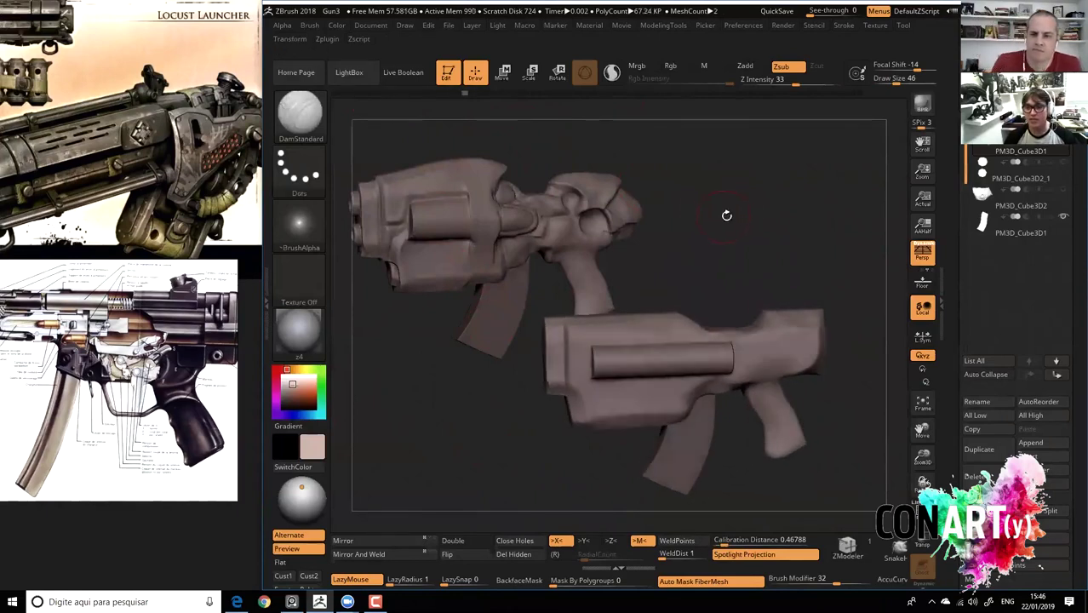
pyautogui.hotkey('ctrl', 'z')
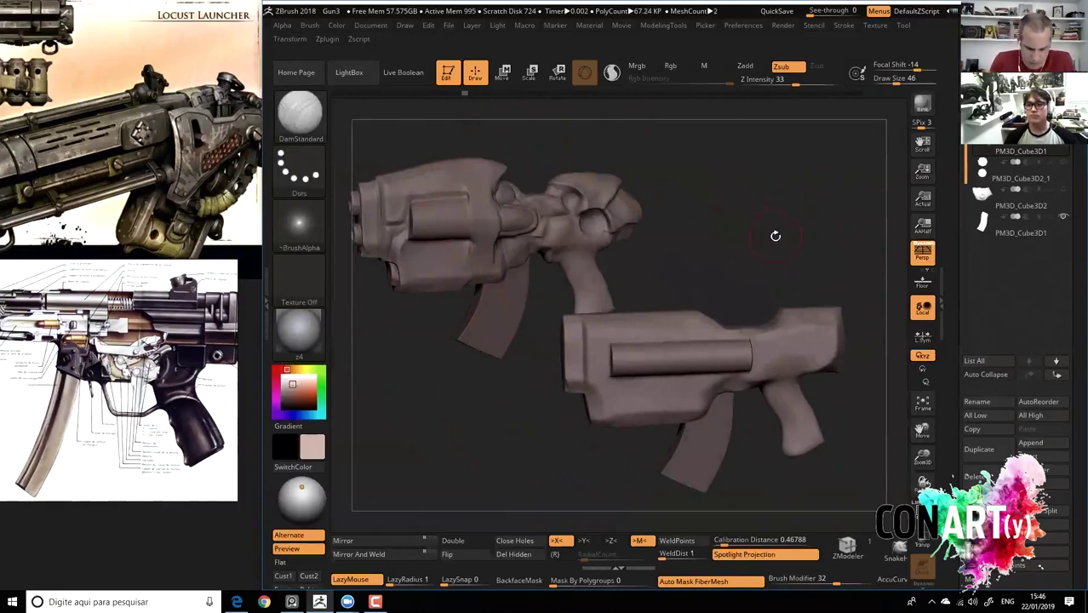
pyautogui.moveTo(463, 93)
pyautogui.mouseDown()
pyautogui.moveTo(333, 80)
pyautogui.moveTo(672, 106)
pyautogui.moveTo(841, 153)
pyautogui.mouseUp()
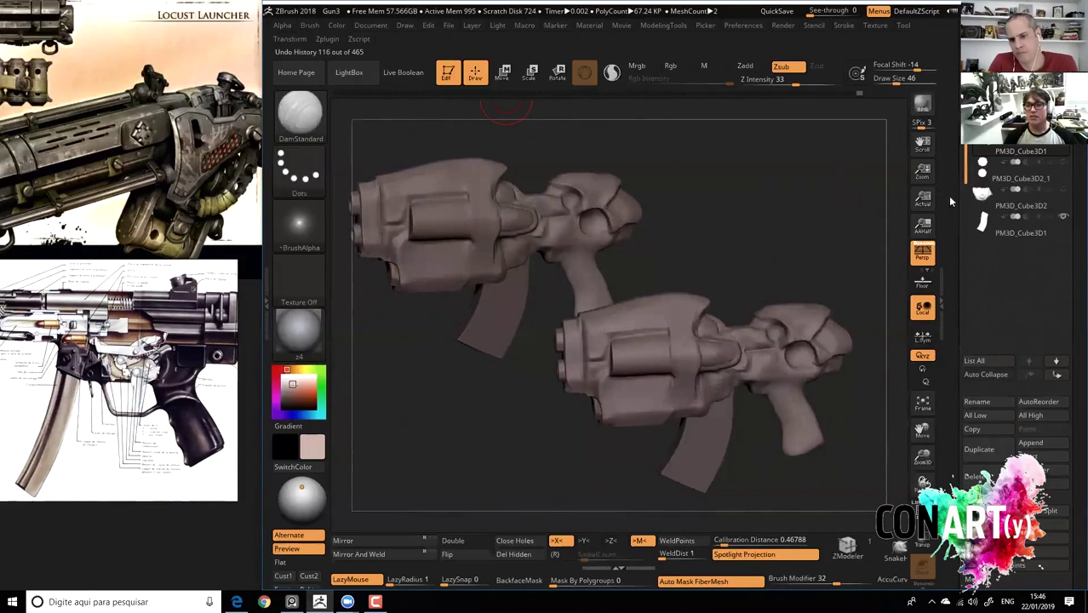
pyautogui.keyDown('ctrl'); pyautogui.keyDown('shift'); pyautogui.click(644, 222); pyautogui.keyUp('shift'); pyautogui.keyUp('ctrl')
pyautogui.moveTo(645, 222)
pyautogui.mouseDown()
pyautogui.moveTo(552, 145)
pyautogui.moveTo(504, 206)
pyautogui.moveTo(518, 163)
pyautogui.moveTo(501, 291)
pyautogui.moveTo(515, 267)
pyautogui.moveTo(490, 393)
pyautogui.moveTo(574, 379)
pyautogui.mouseUp()
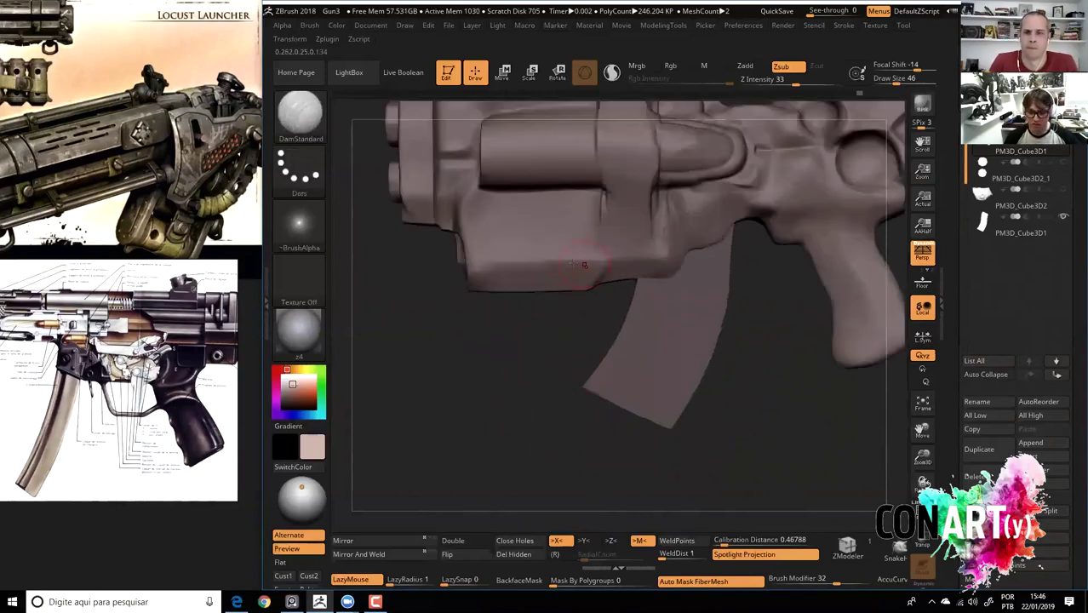
# Add ClayBuildup strokes above the magazine, then undo the last stroke.
pyautogui.press('b')
pyautogui.press('c')
pyautogui.press('b')
pyautogui.press('space')
pyautogui.moveTo(498, 245); pyautogui.dragTo(526, 221)
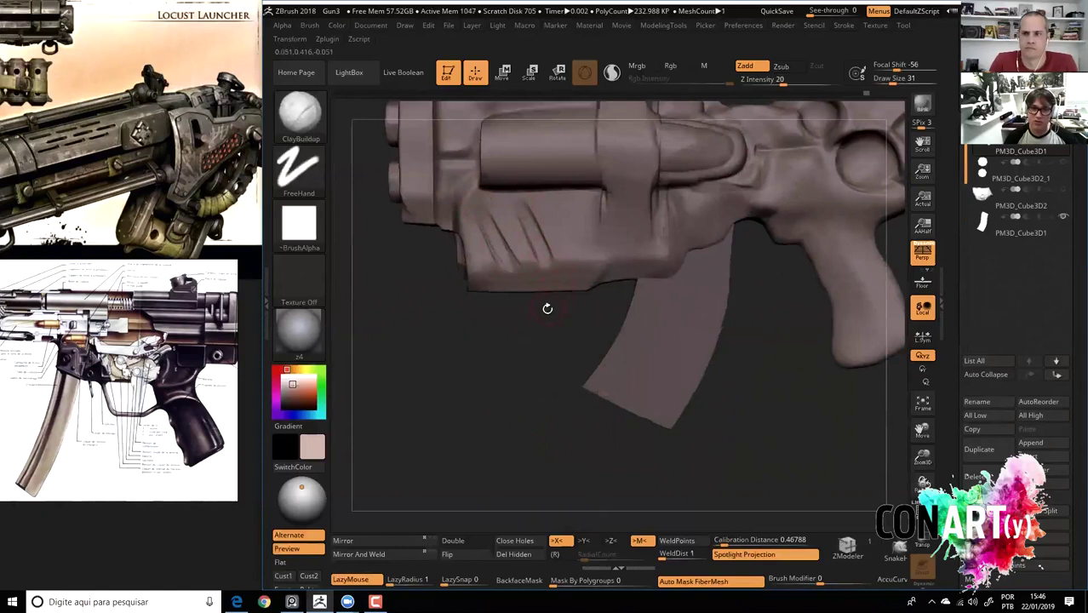
pyautogui.moveTo(549, 302)
pyautogui.keyDown('ctrl'); pyautogui.mouseDown(button='right')
pyautogui.moveTo(502, 325)
pyautogui.moveTo(483, 243)
pyautogui.mouseUp(button='right'); pyautogui.keyUp('ctrl')
pyautogui.hotkey('ctrl', 'z')
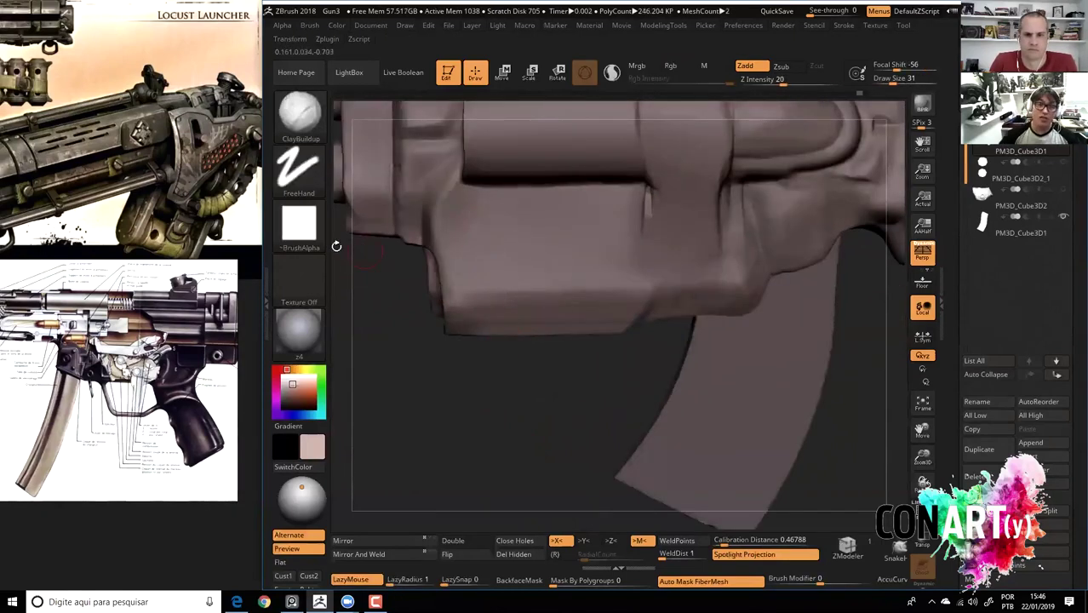
# Zoom the reference panel in on the perforated part's round-hole pattern.
pyautogui.scroll(5, 185, 195)
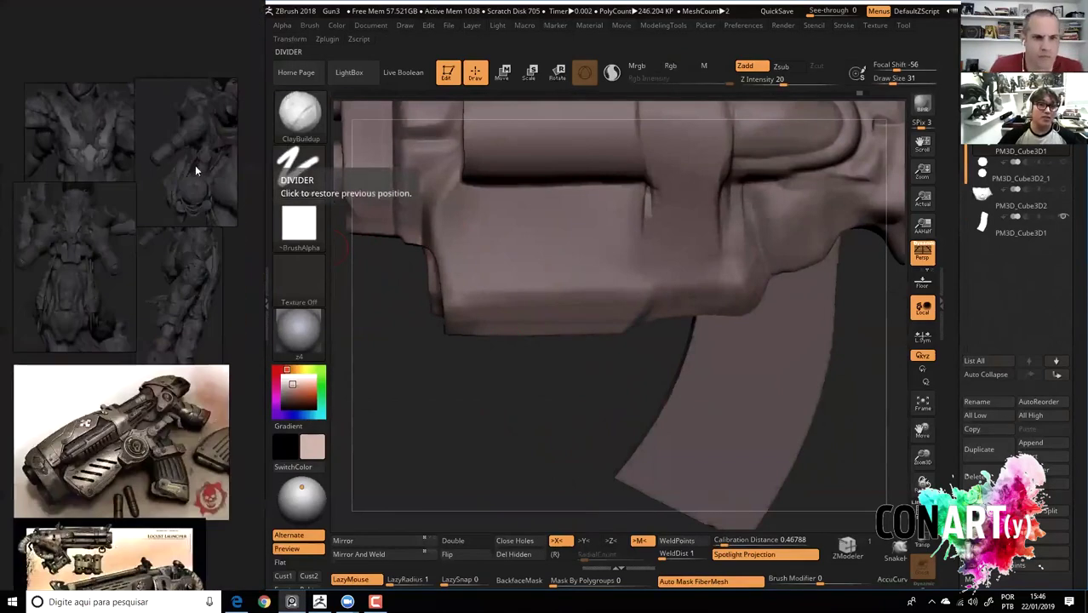
pyautogui.scroll(2, 191, 162)
pyautogui.scroll(2, 195, 133)
pyautogui.scroll(2, 175, 213)
pyautogui.scroll(2, 128, 281)
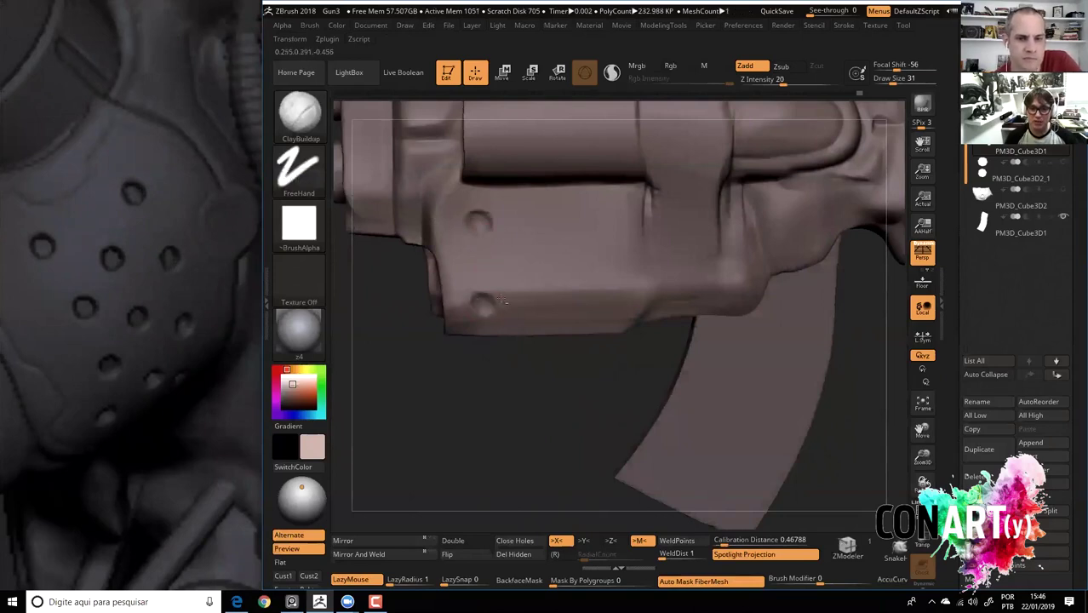
# Dot four round dents in rows across the side plate below the barrel with ClayBuildup.
pyautogui.click(553, 304)
pyautogui.click(550, 223)
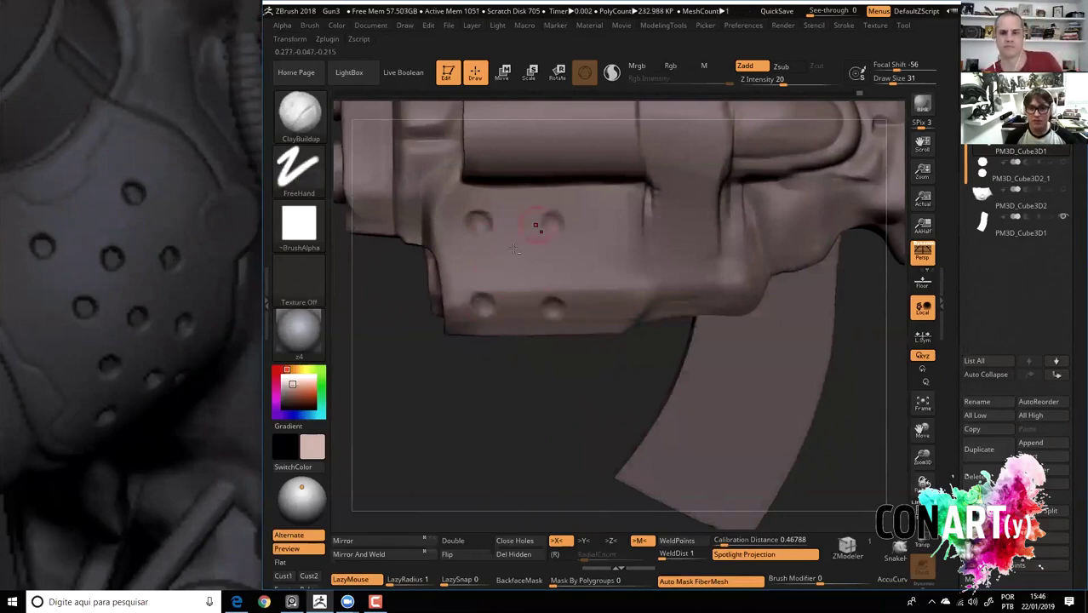
pyautogui.click(519, 262)
pyautogui.click(606, 259)
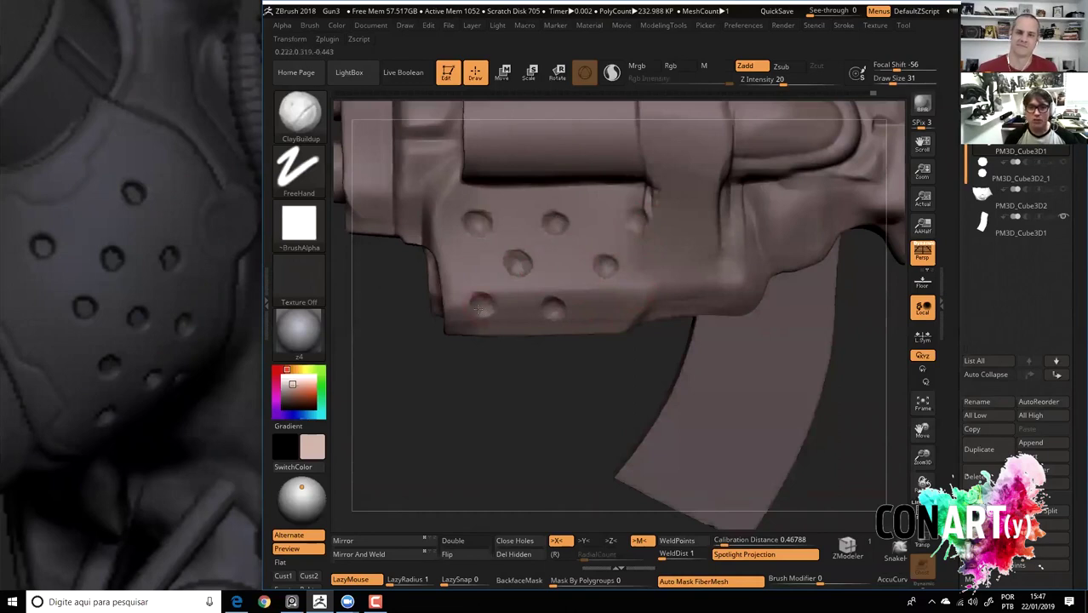
# Deepen the plate's upper-right dent with DamStandard in Zsub at intensity 33.
pyautogui.press('b')
pyautogui.press('d')
pyautogui.press('s')
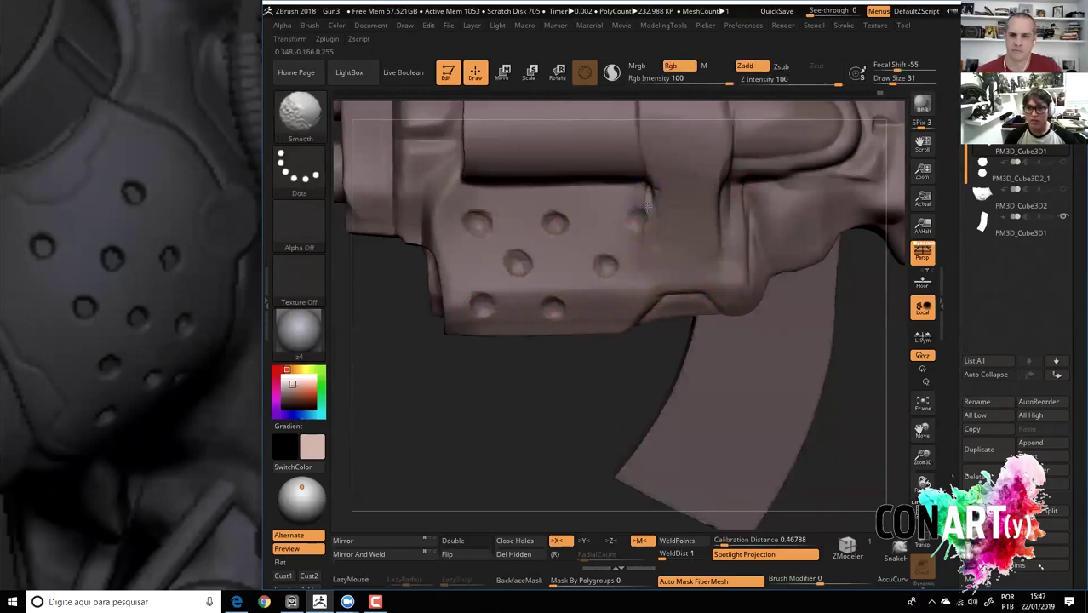
pyautogui.press('b')
pyautogui.press('c')
pyautogui.press('b')
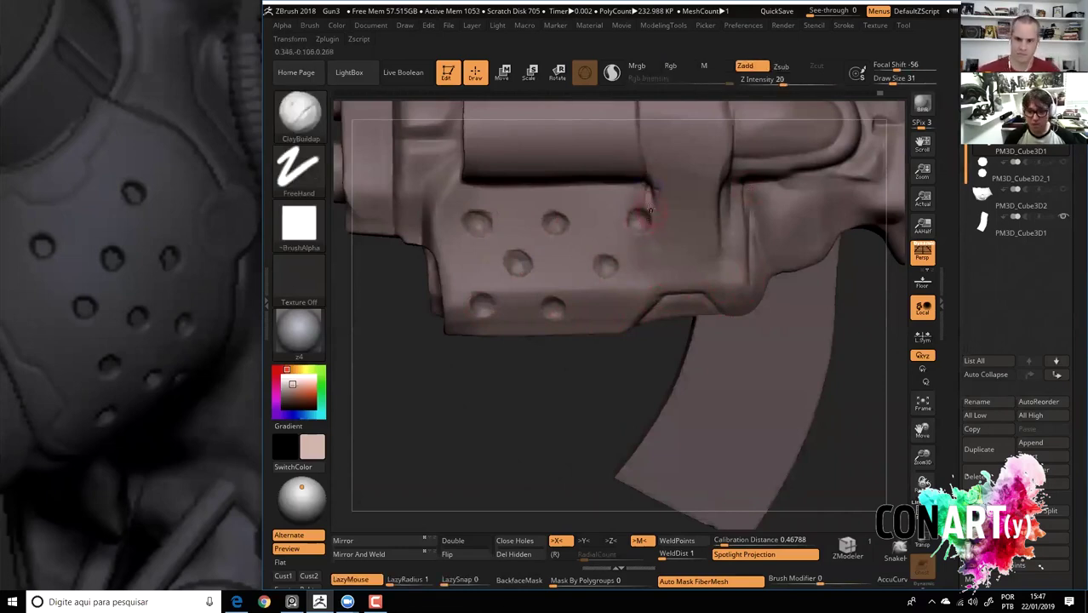
pyautogui.press('b')
pyautogui.press('d')
pyautogui.press('s')
pyautogui.moveTo(662, 211); pyautogui.dragTo(659, 195)
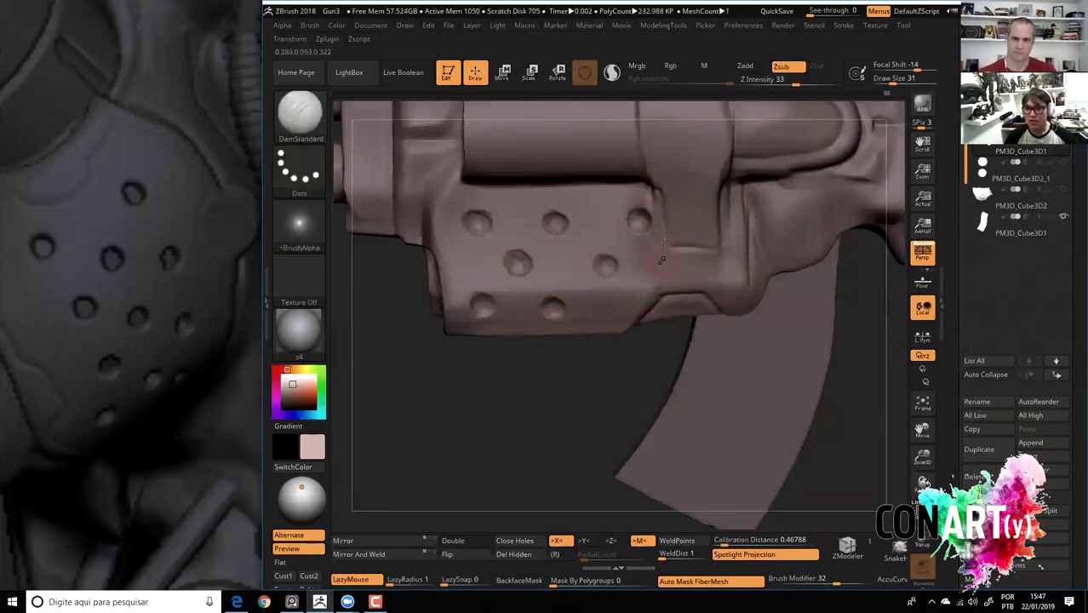
# Turn the gun to a straight side view and bring up the Insert Mesh list.
pyautogui.moveTo(615, 398)
pyautogui.mouseDown()
pyautogui.moveTo(561, 316)
pyautogui.moveTo(588, 320)
pyautogui.mouseUp()
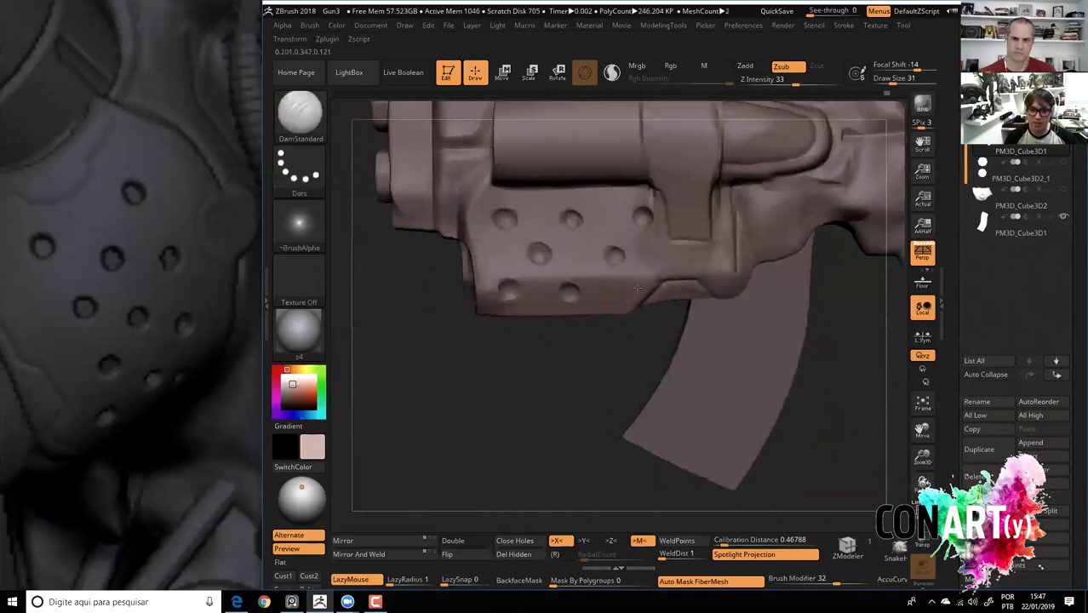
pyautogui.moveTo(568, 352)
pyautogui.mouseDown()
pyautogui.moveTo(617, 300)
pyautogui.moveTo(567, 293)
pyautogui.mouseUp()
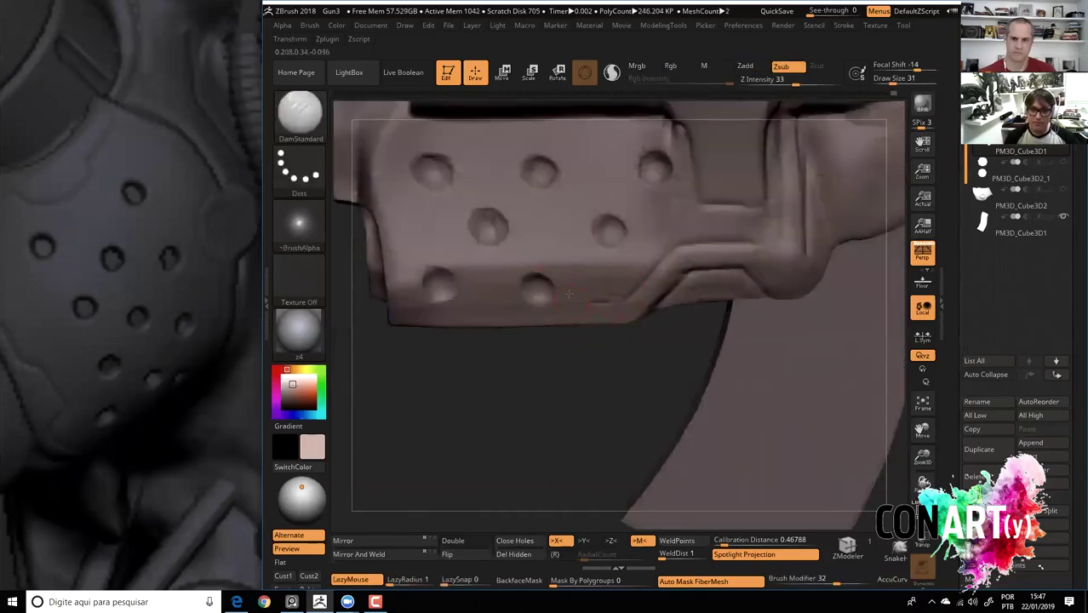
pyautogui.moveTo(504, 438)
pyautogui.mouseDown()
pyautogui.moveTo(486, 377)
pyautogui.moveTo(499, 377)
pyautogui.moveTo(473, 377)
pyautogui.moveTo(494, 406)
pyautogui.mouseUp()
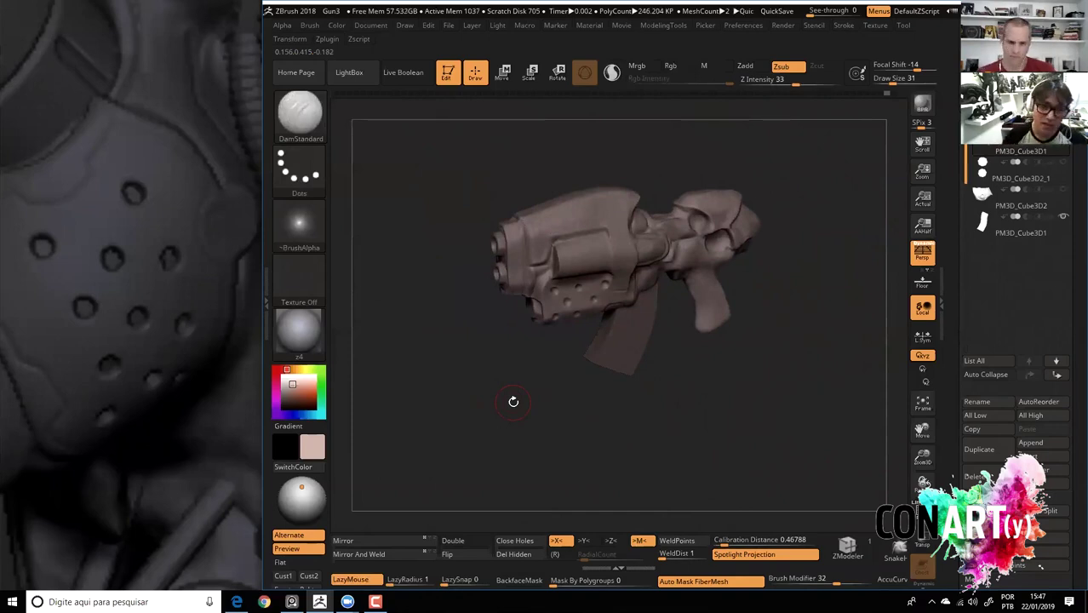
pyautogui.moveTo(408, 313)
pyautogui.keyDown('shift'); pyautogui.mouseDown()
pyautogui.moveTo(455, 307)
pyautogui.moveTo(441, 379)
pyautogui.moveTo(818, 404)
pyautogui.mouseUp(); pyautogui.keyUp('shift')
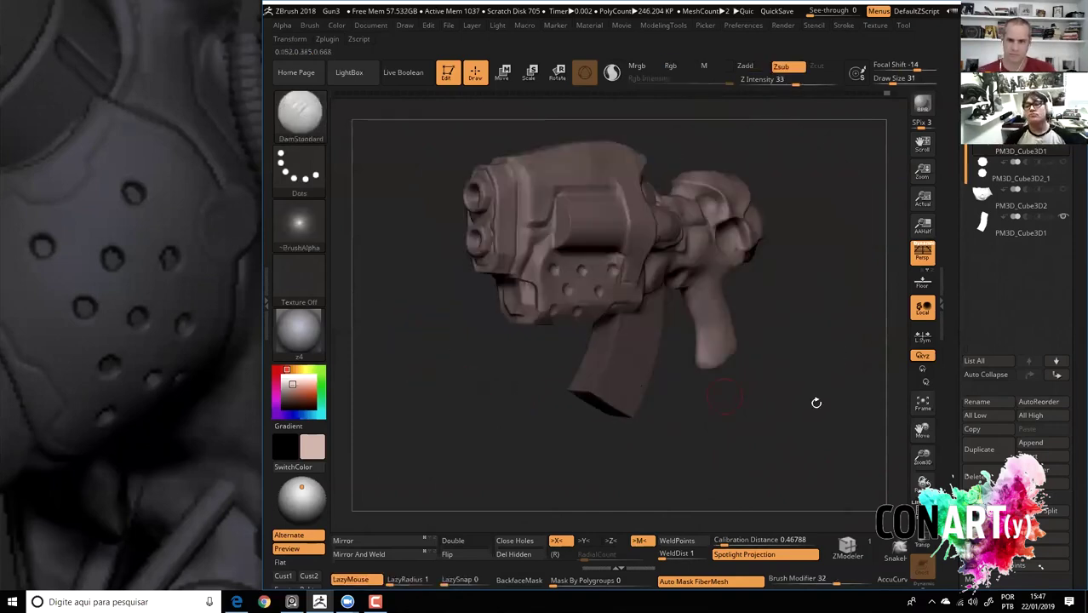
pyautogui.click(1043, 456)
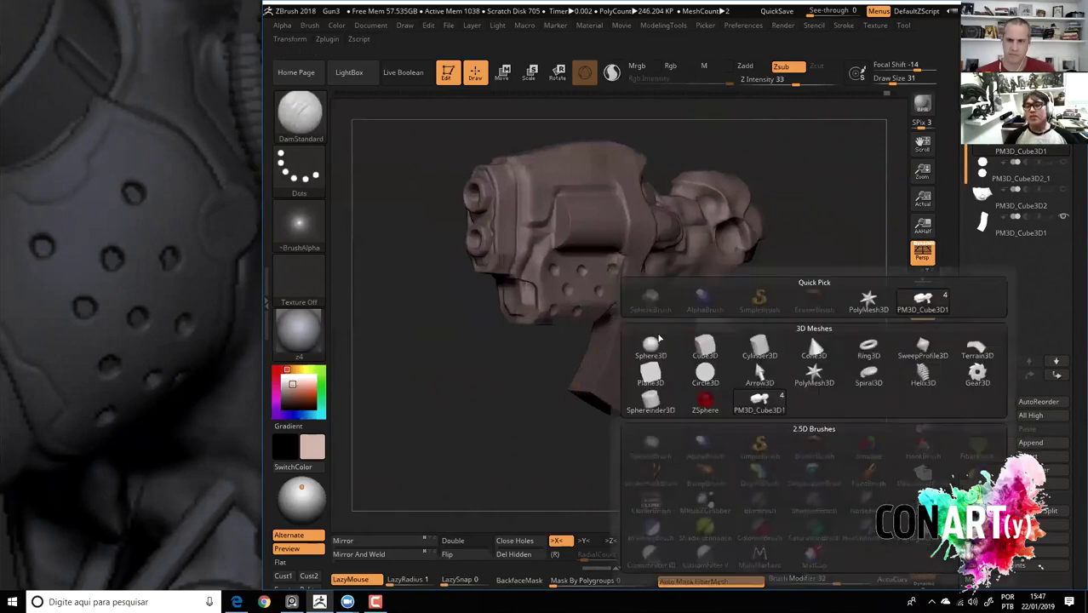
# Insert a Cylinder3D as a new subtool and ready the transpose gizmo.
pyautogui.click(756, 351)
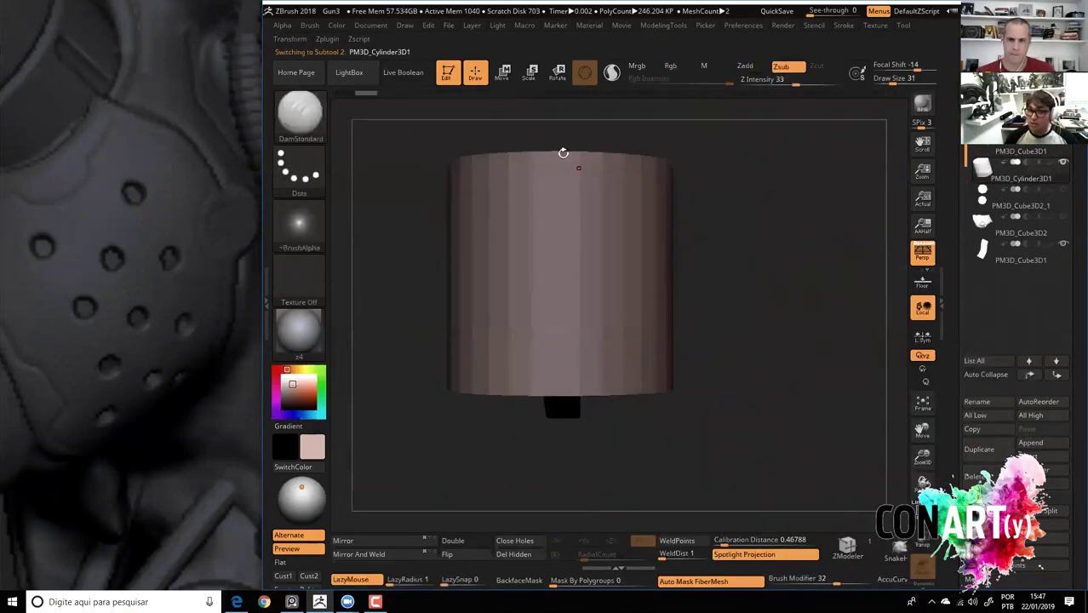
pyautogui.press('w')
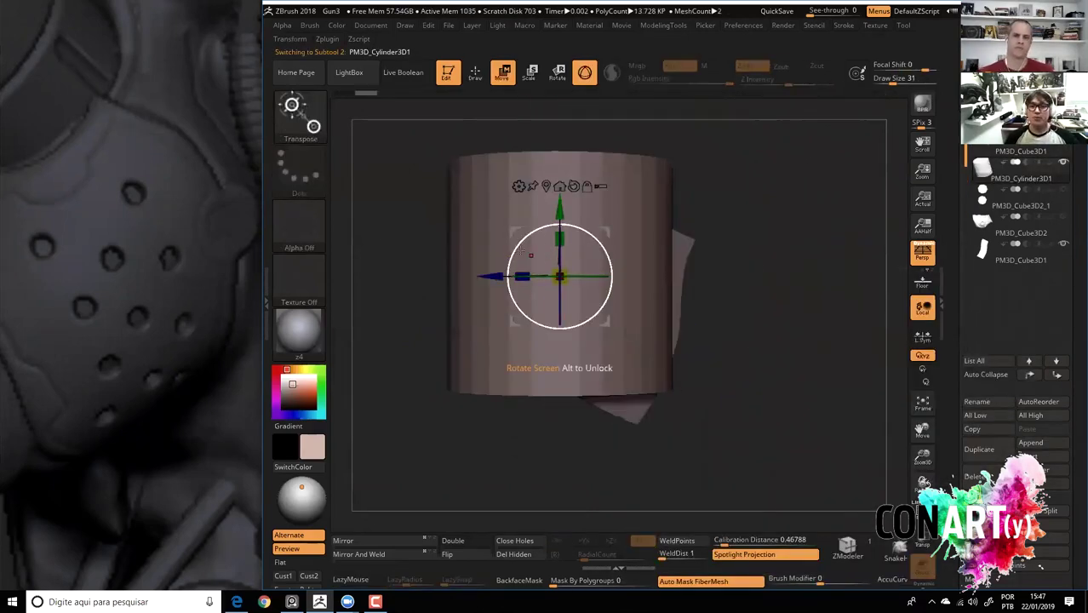
pyautogui.moveTo(545, 261); pyautogui.dragTo(571, 220)
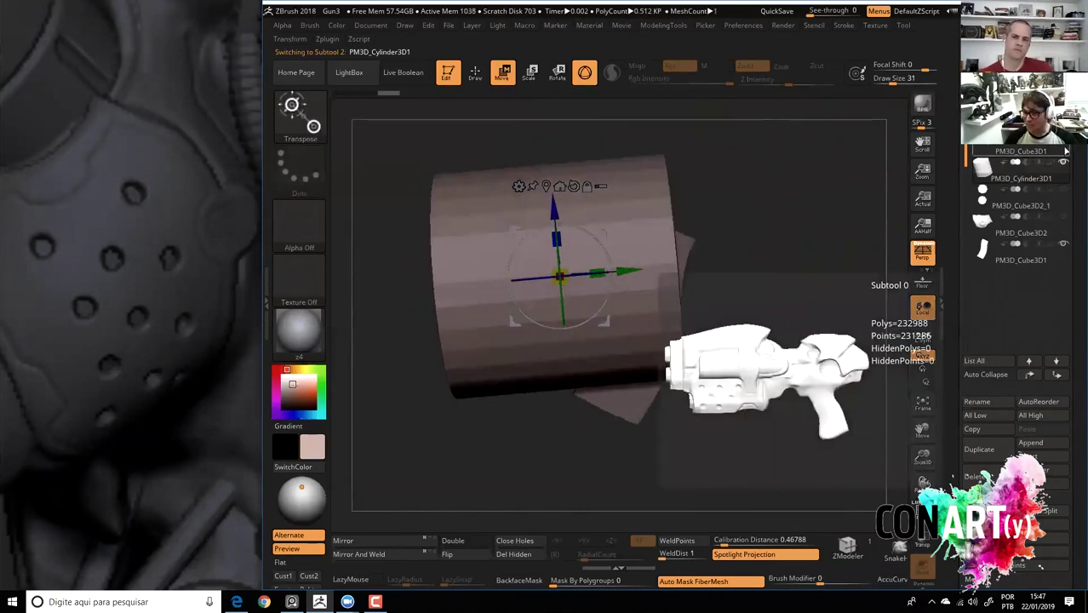
pyautogui.moveTo(1021, 198)
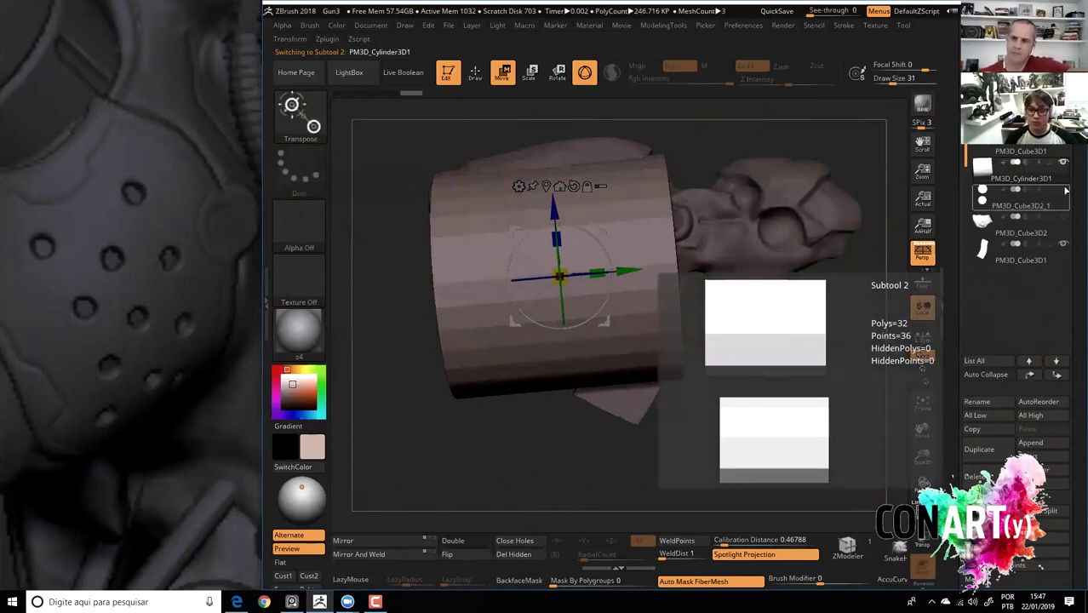
pyautogui.moveTo(562, 366); pyautogui.dragTo(464, 350)
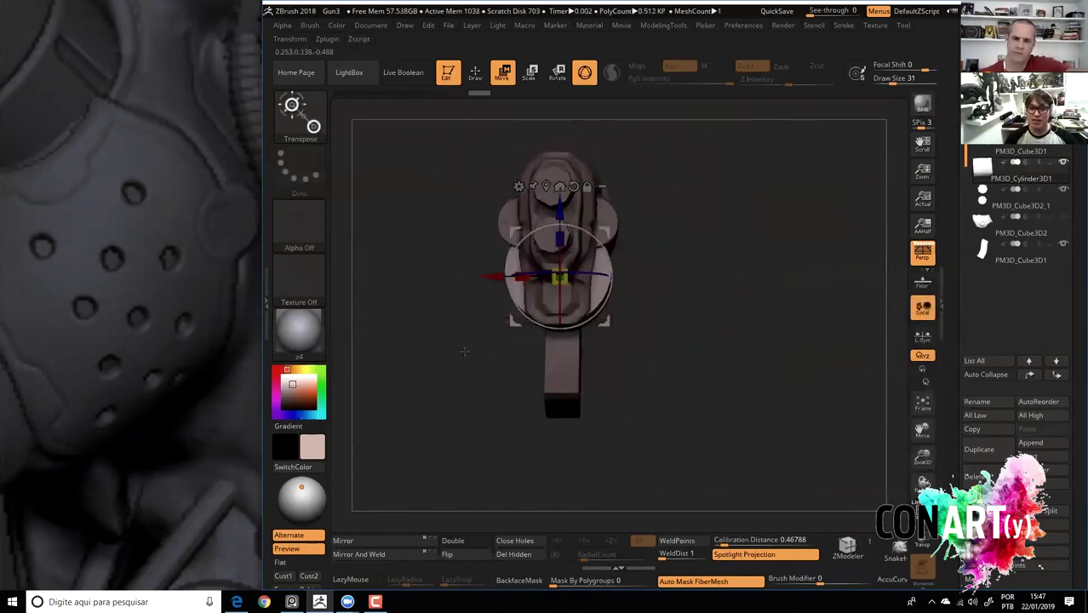
pyautogui.moveTo(464, 351)
pyautogui.mouseDown()
pyautogui.moveTo(534, 286)
pyautogui.moveTo(467, 233)
pyautogui.mouseUp()
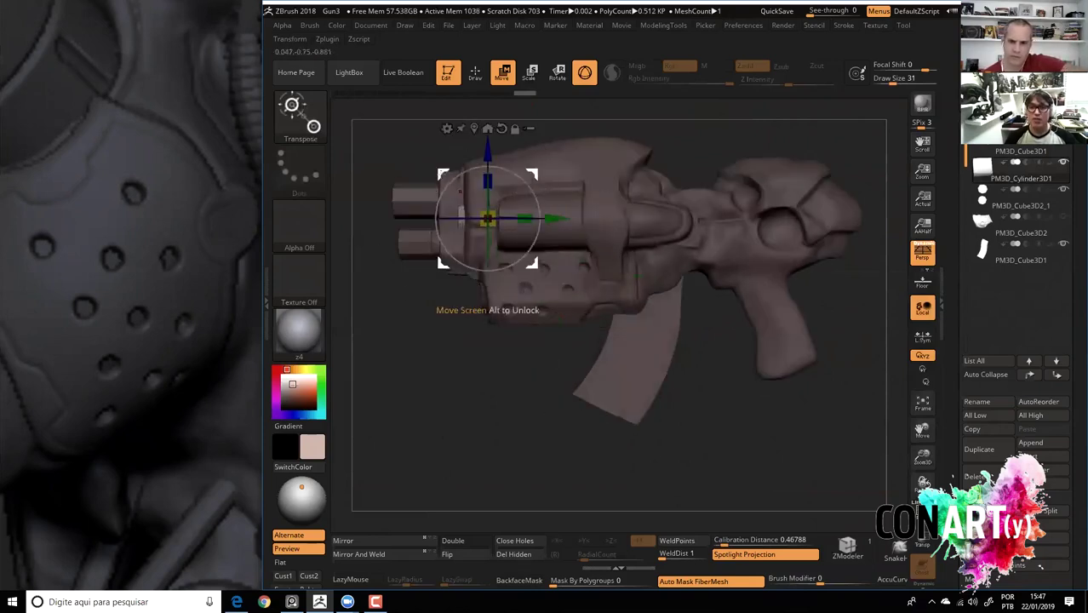
# Move the cylinder to the barrel front and scale it down to plug size.
pyautogui.keyDown('shift'); pyautogui.moveTo(596, 358); pyautogui.dragTo(511, 358); pyautogui.keyUp('shift')
pyautogui.moveTo(486, 223); pyautogui.dragTo(522, 223)
pyautogui.moveTo(600, 296)
pyautogui.mouseDown()
pyautogui.moveTo(681, 298)
pyautogui.moveTo(596, 255)
pyautogui.mouseUp()
pyautogui.moveTo(522, 224); pyautogui.dragTo(523, 225)
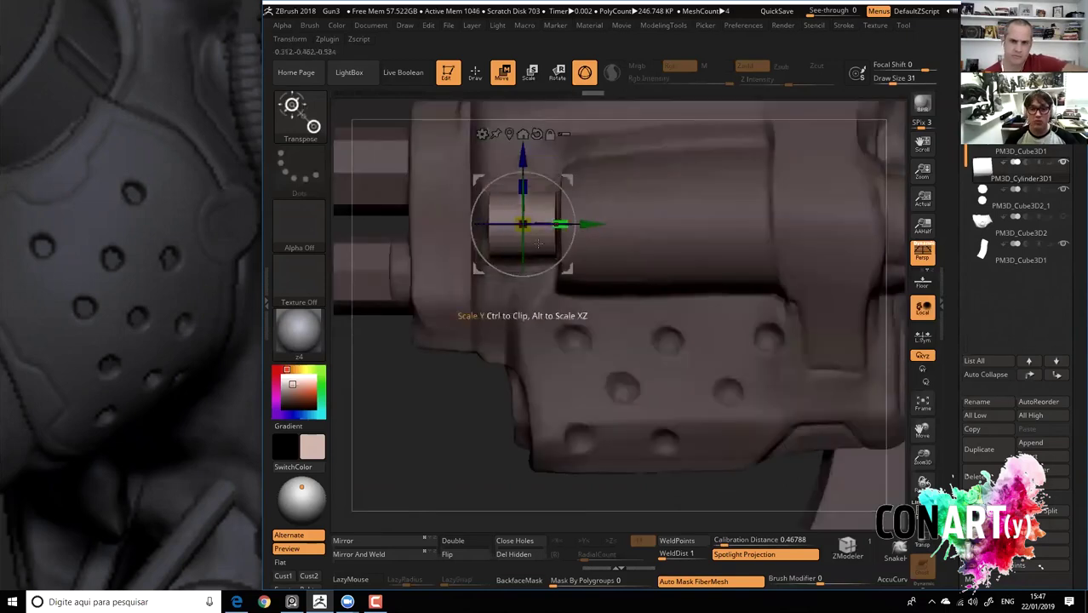
pyautogui.moveTo(522, 223); pyautogui.dragTo(557, 224)
pyautogui.moveTo(425, 373); pyautogui.dragTo(511, 349)
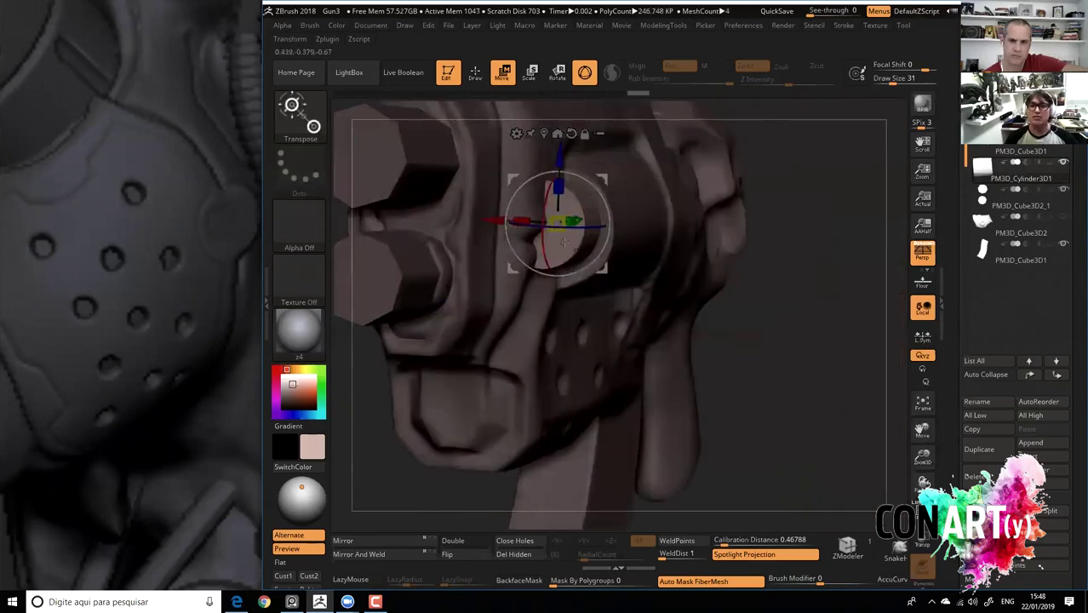
pyautogui.moveTo(559, 162); pyautogui.dragTo(509, 225)
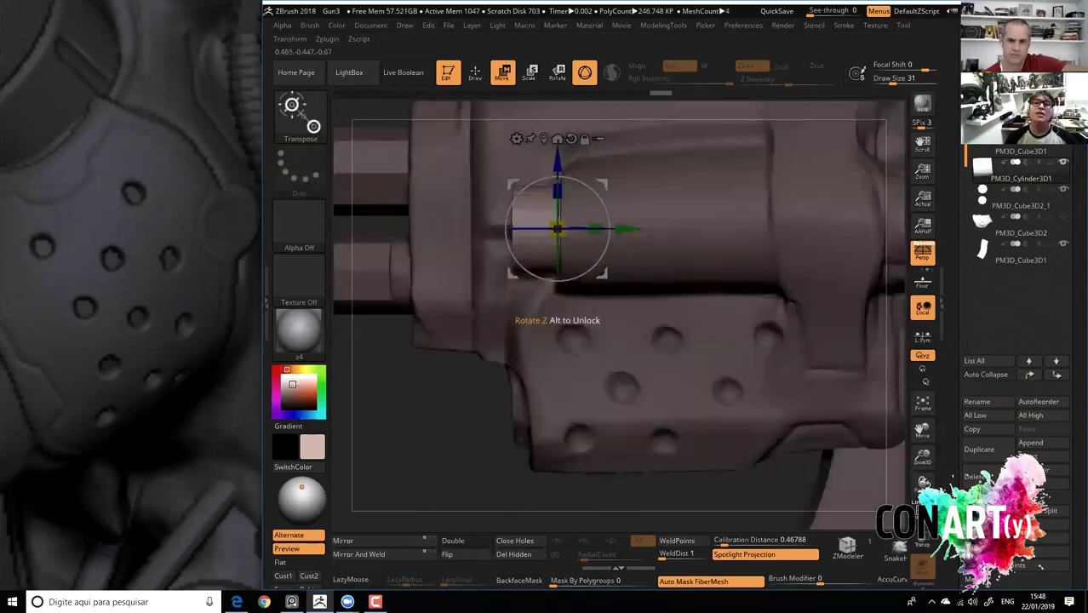
pyautogui.moveTo(566, 229); pyautogui.dragTo(567, 230)
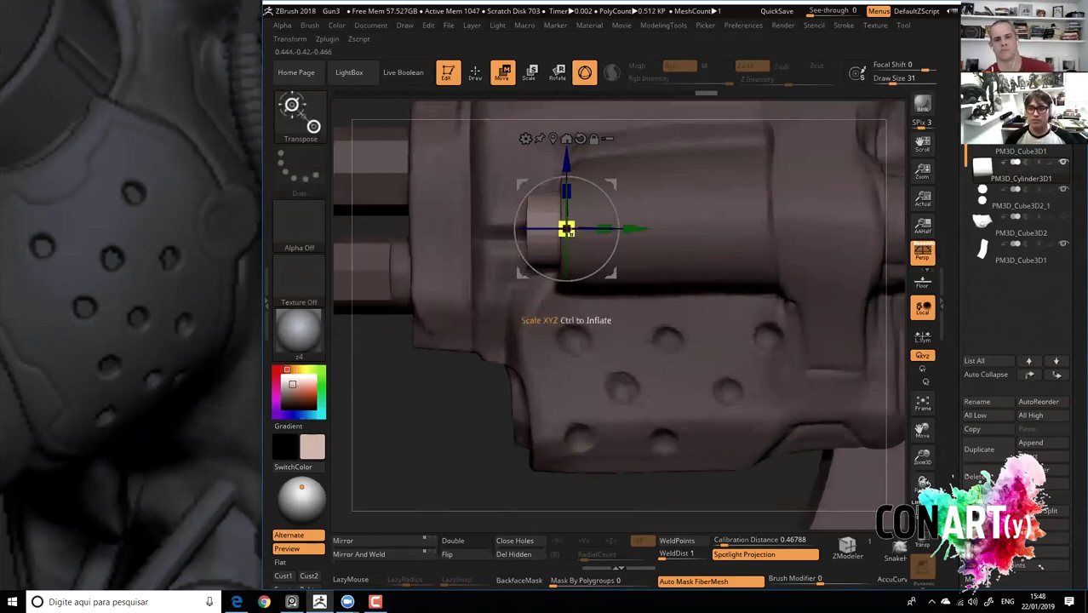
# Shrink the plug slightly after checking it from several angles, then subdivide it with Divide.
pyautogui.moveTo(432, 429); pyautogui.dragTo(505, 355)
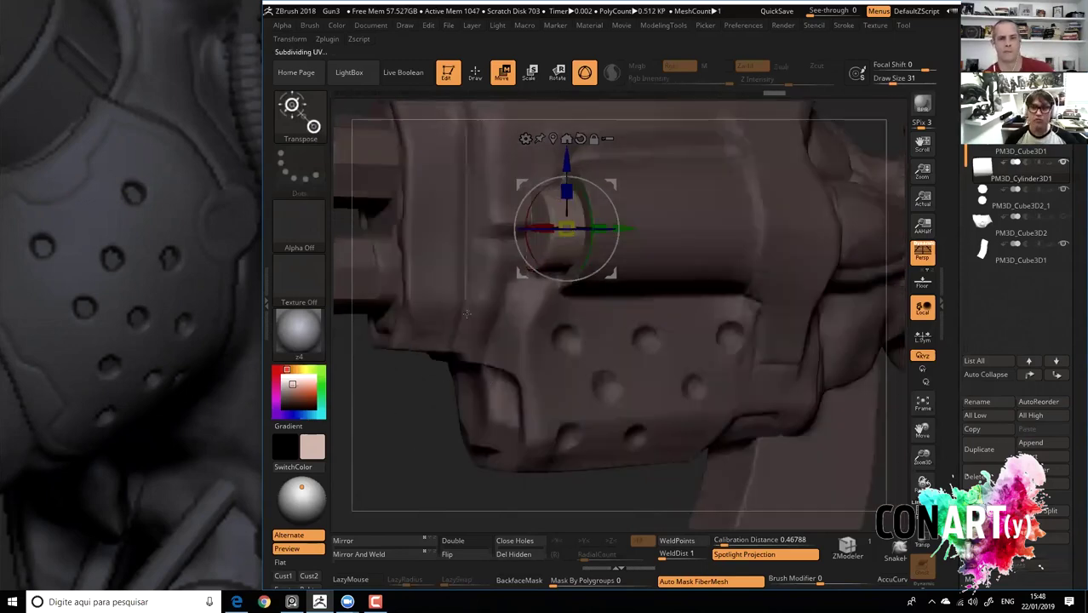
pyautogui.moveTo(416, 377); pyautogui.dragTo(602, 217)
pyautogui.keyDown('alt'); pyautogui.moveTo(415, 371); pyautogui.dragTo(628, 237); pyautogui.keyUp('alt')
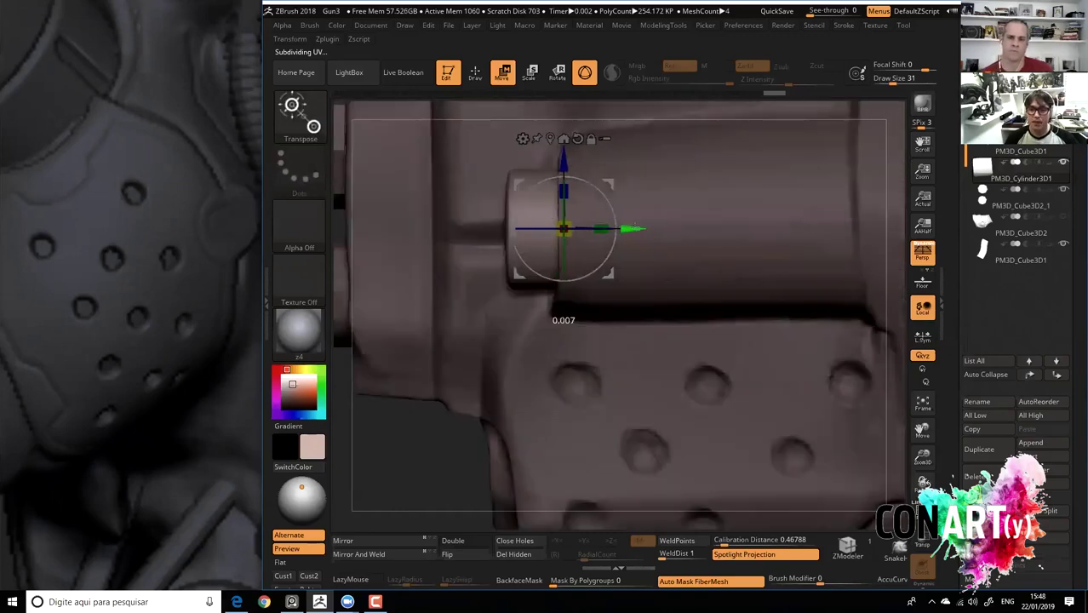
pyautogui.moveTo(554, 228)
pyautogui.mouseDown()
pyautogui.moveTo(607, 228)
pyautogui.moveTo(572, 228)
pyautogui.mouseUp()
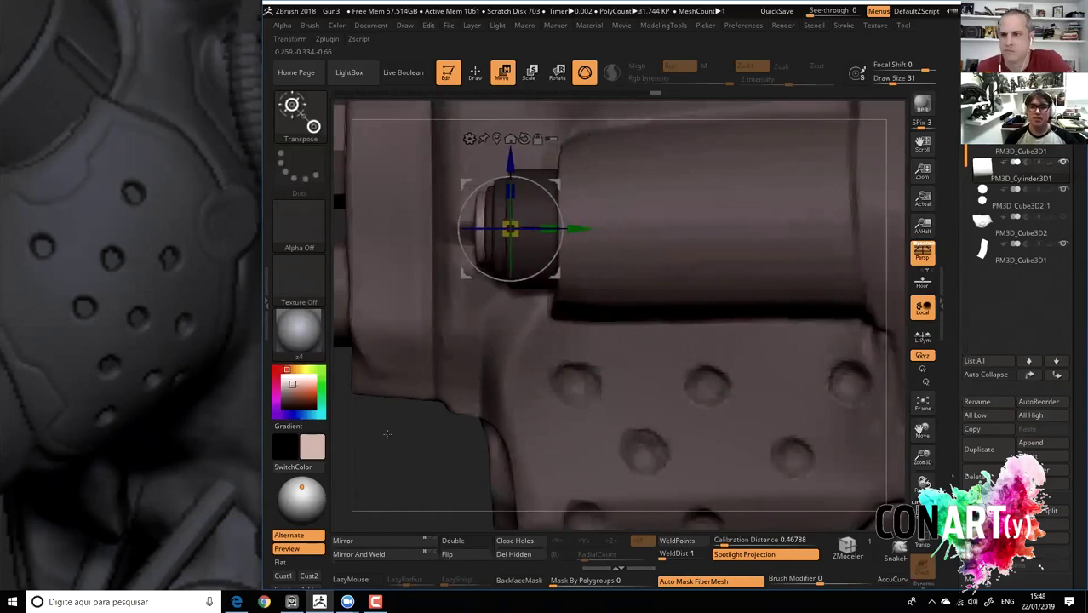
pyautogui.moveTo(477, 390); pyautogui.dragTo(375, 515)
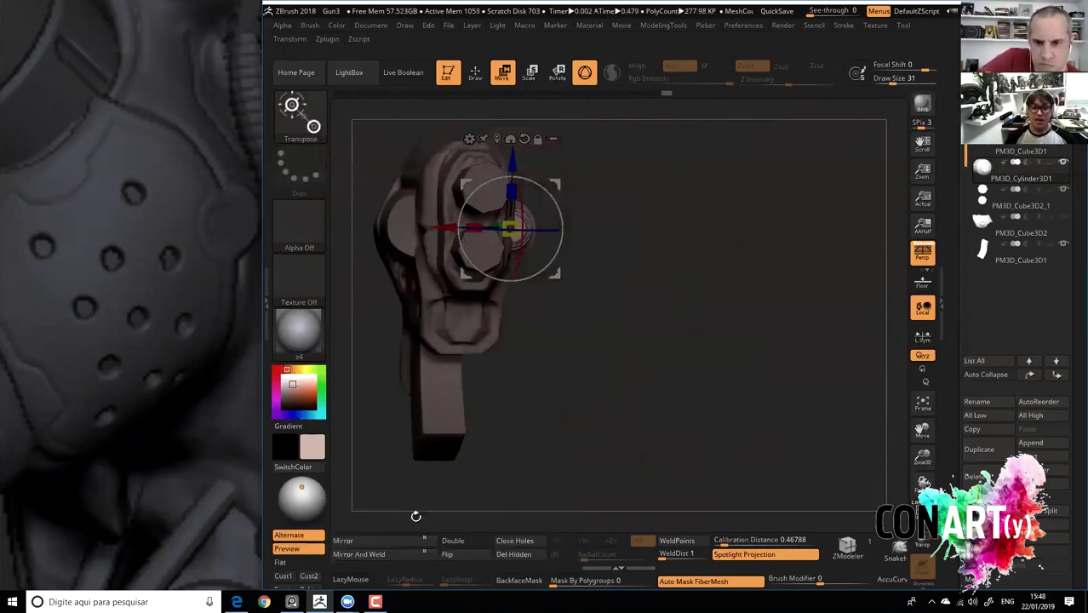
pyautogui.moveTo(778, 340); pyautogui.dragTo(755, 367)
pyautogui.scroll(-5, 1031, 172)
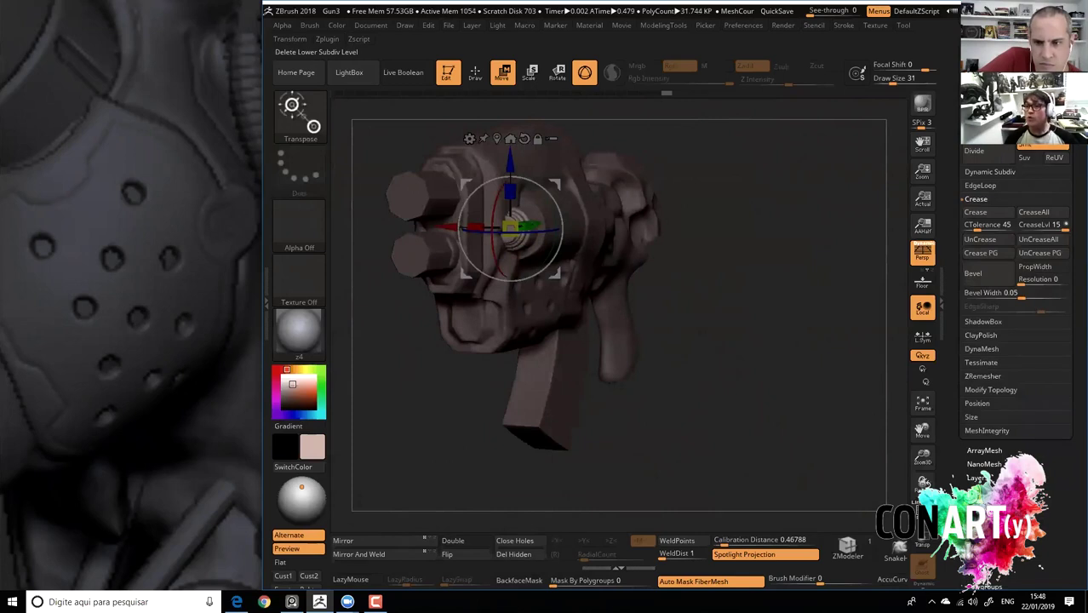
pyautogui.click(979, 96)
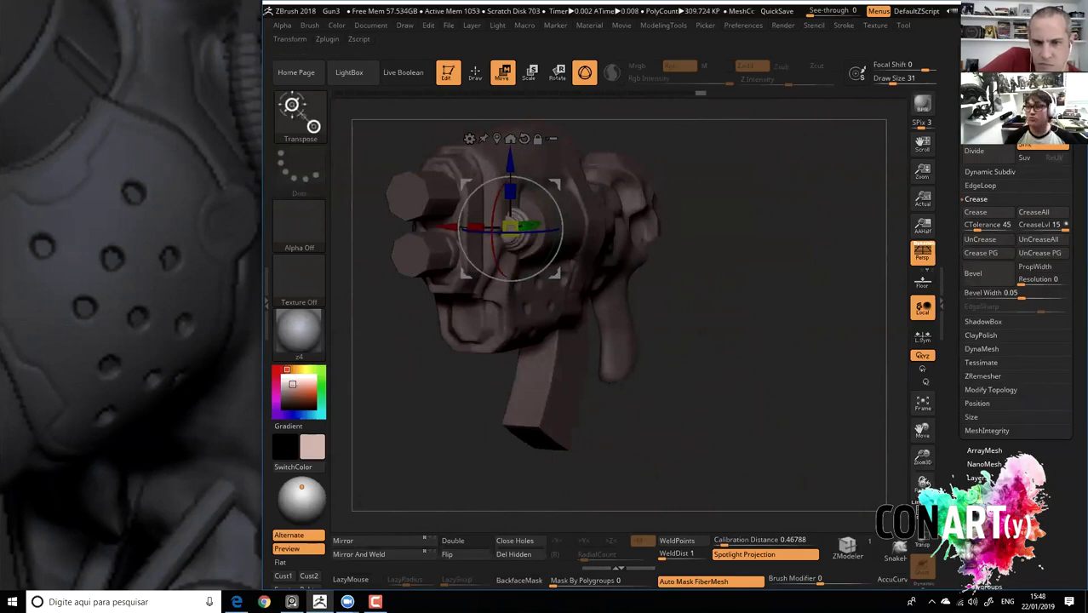
pyautogui.scroll(-5, 1013, 272)
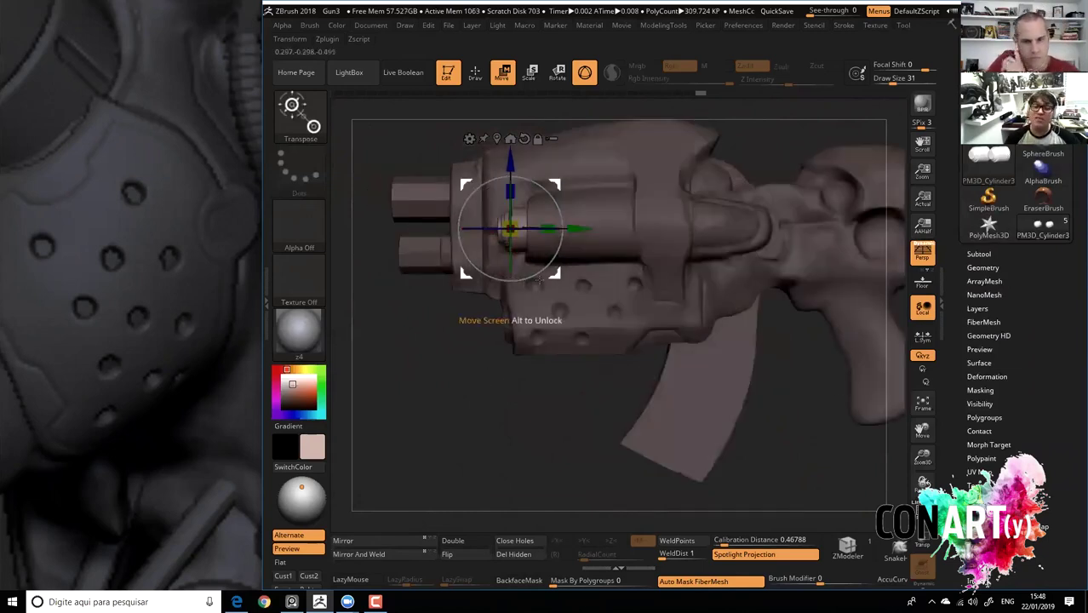
# Make the gun body the active subtool and select the ClayBuildup brush.
pyautogui.click(475, 73)
pyautogui.moveTo(409, 400); pyautogui.dragTo(511, 392)
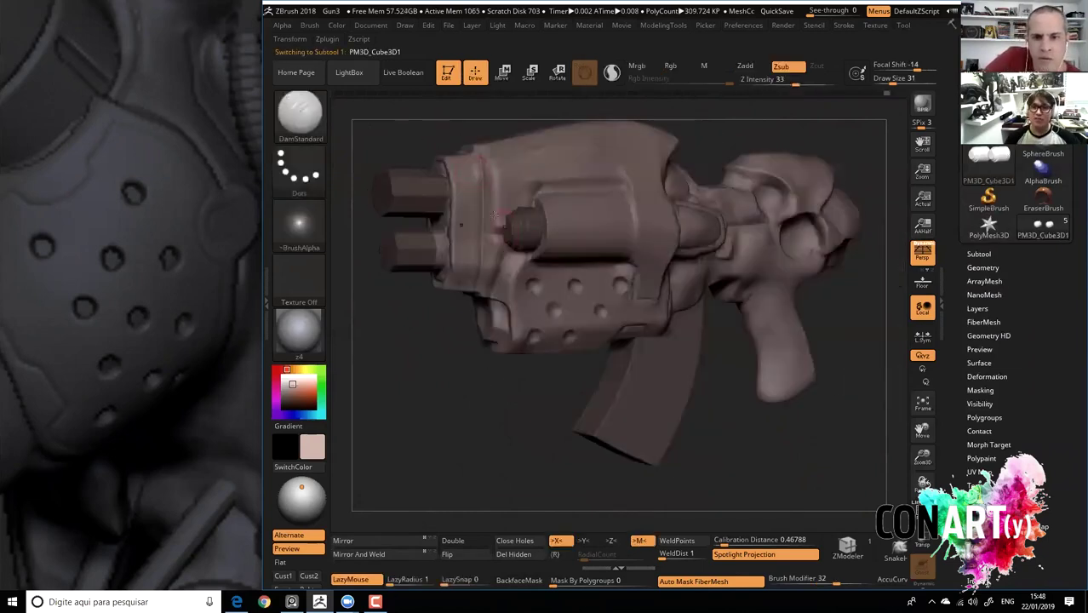
pyautogui.keyDown('alt'); pyautogui.click(513, 238); pyautogui.keyUp('alt')
pyautogui.press('b')
pyautogui.press('c')
pyautogui.press('b')
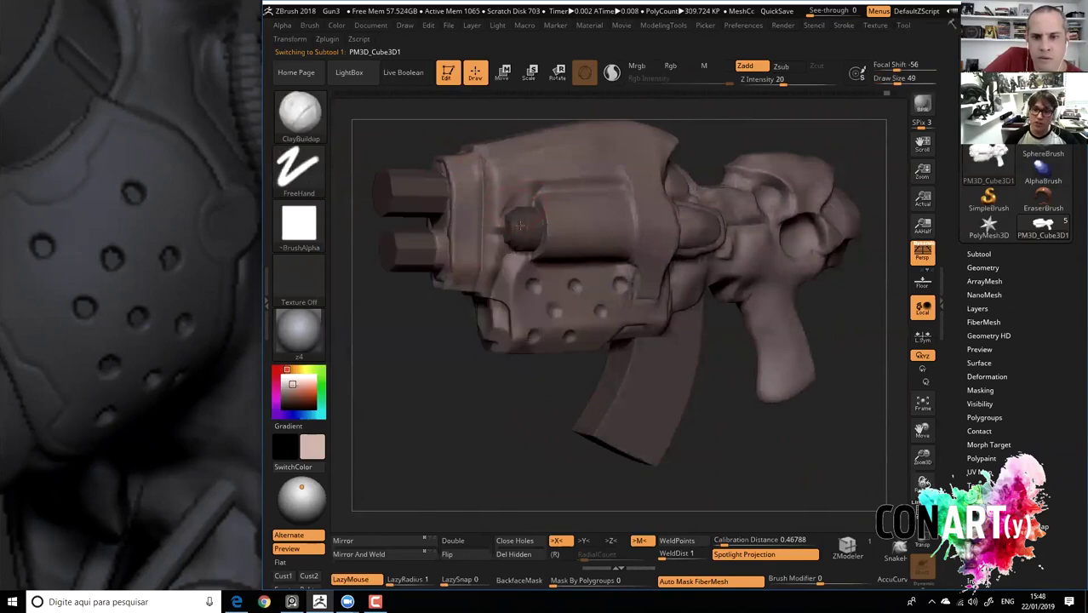
pyautogui.moveTo(435, 343); pyautogui.dragTo(517, 213)
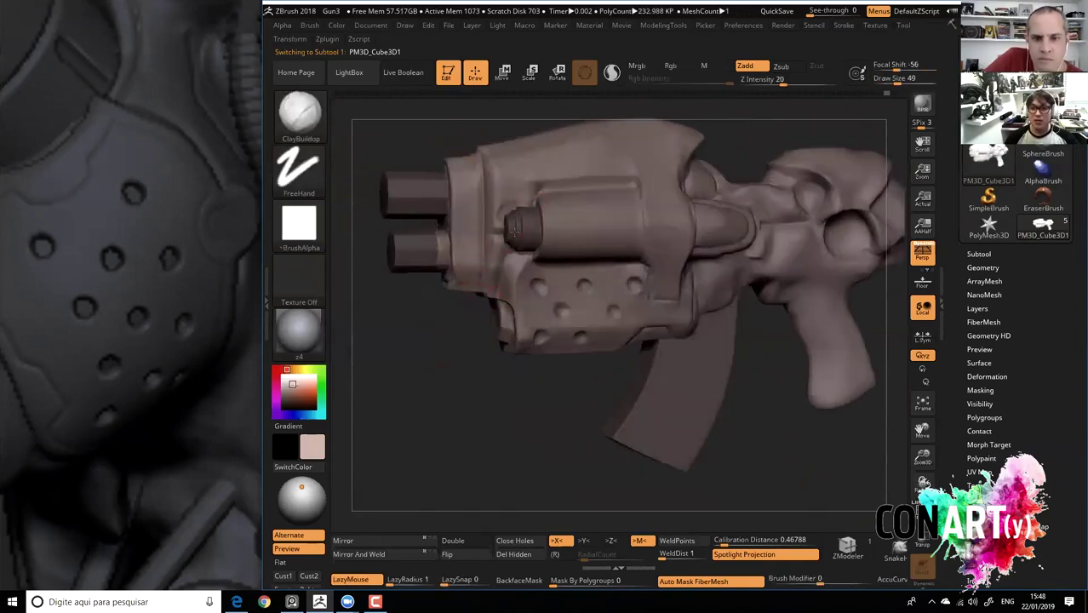
pyautogui.scroll(3, 514, 222)
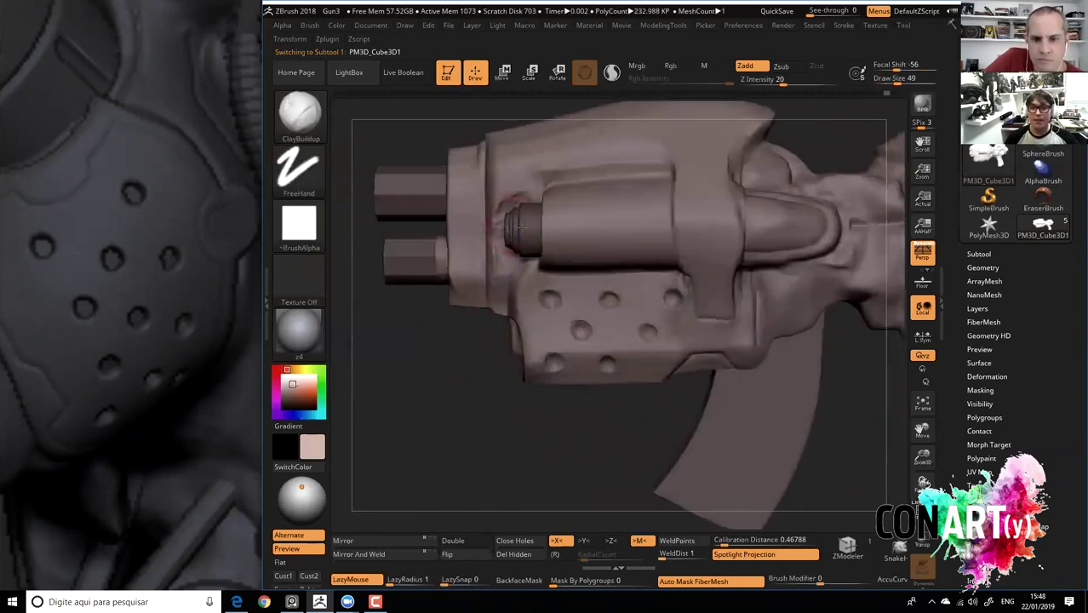
pyautogui.moveTo(508, 219); pyautogui.dragTo(469, 218)
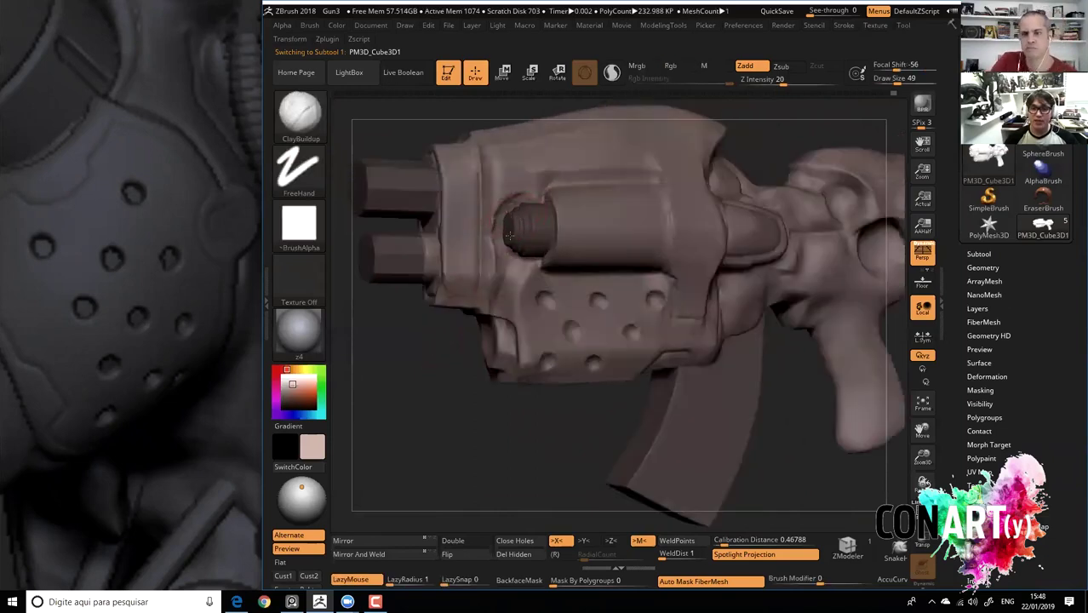
# Smooth the rear and grip, then turn off Solo Mode to show the whole gun front-on.
pyautogui.press('shift')
pyautogui.scroll(-3, 470, 294)
pyautogui.moveTo(469, 294); pyautogui.dragTo(509, 374)
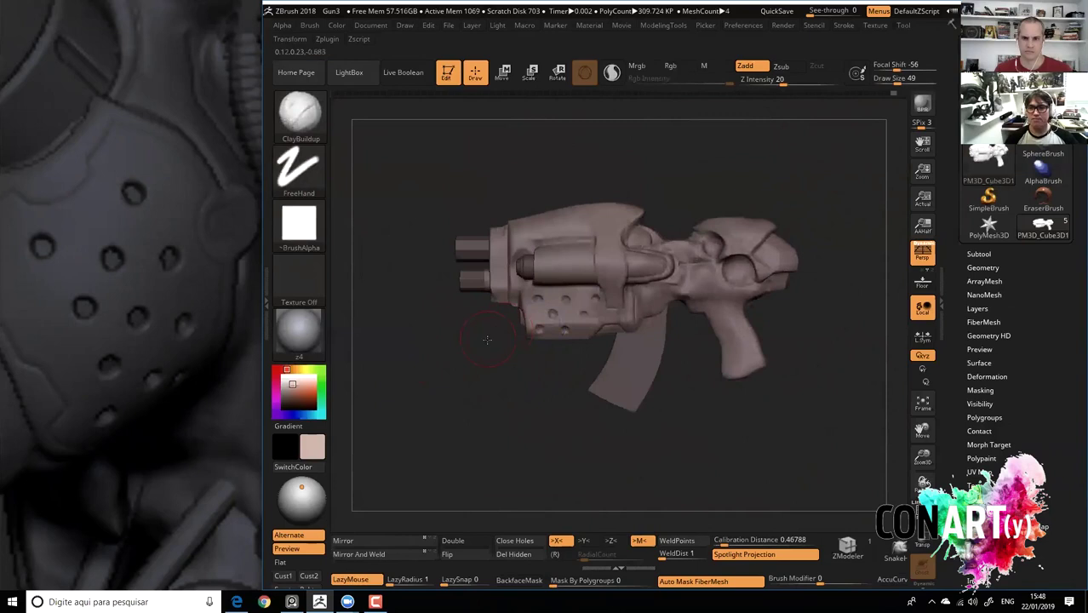
pyautogui.moveTo(487, 340); pyautogui.dragTo(515, 304)
pyautogui.moveTo(456, 174)
pyautogui.mouseDown()
pyautogui.moveTo(477, 175)
pyautogui.moveTo(437, 173)
pyautogui.moveTo(395, 151)
pyautogui.mouseUp()
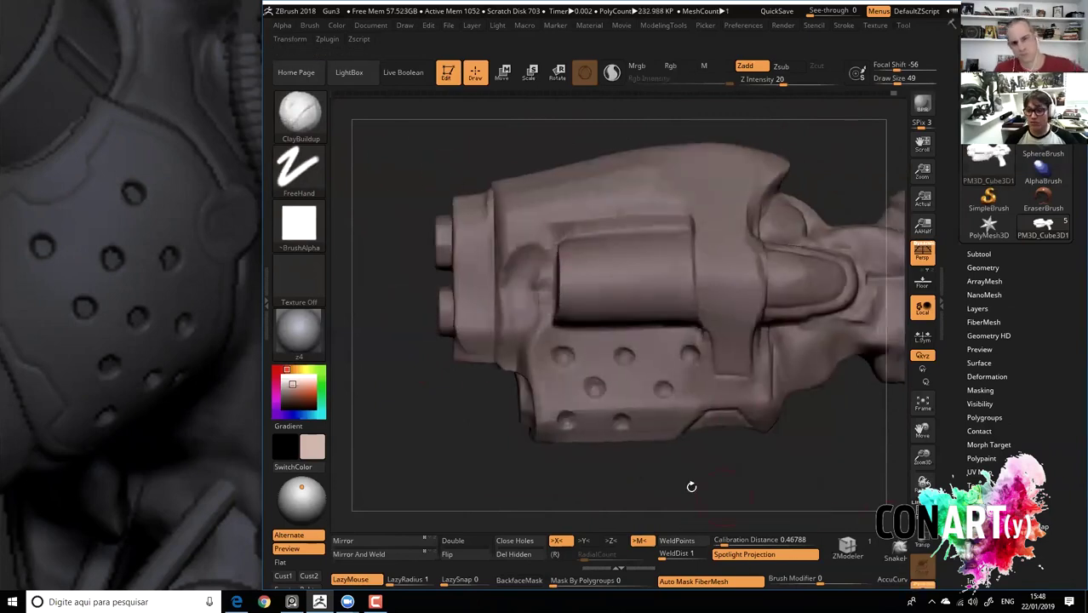
pyautogui.moveTo(692, 487); pyautogui.dragTo(539, 281)
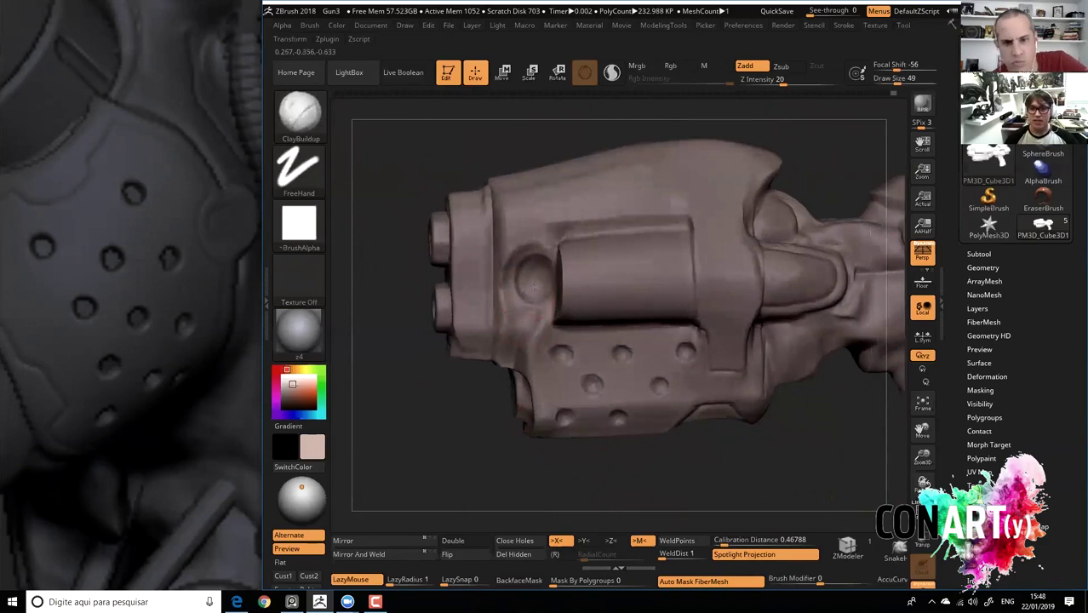
pyautogui.keyDown('shift'); pyautogui.moveTo(519, 294); pyautogui.dragTo(523, 298); pyautogui.keyUp('shift')
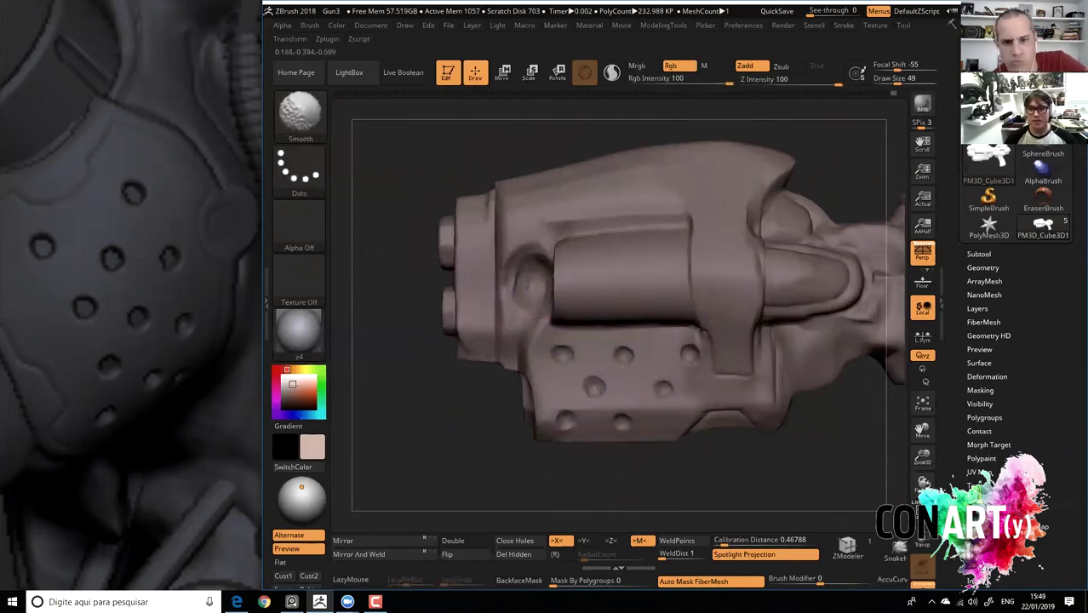
pyautogui.click(920, 585)
pyautogui.moveTo(432, 403)
pyautogui.keyDown('shift'); pyautogui.mouseDown()
pyautogui.moveTo(463, 394)
pyautogui.moveTo(420, 369)
pyautogui.moveTo(526, 243)
pyautogui.moveTo(484, 192)
pyautogui.mouseUp(); pyautogui.keyUp('shift')
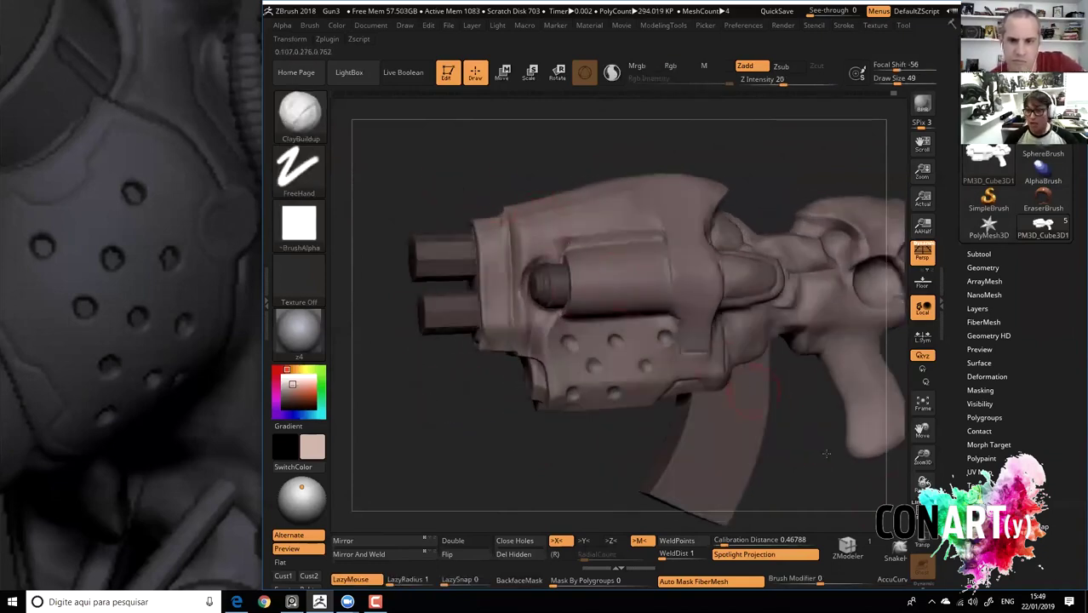
# Choose the TrimDynamic brush with the gun snapped to an exact front view.
pyautogui.press('b')
pyautogui.press('t')
pyautogui.press('d')
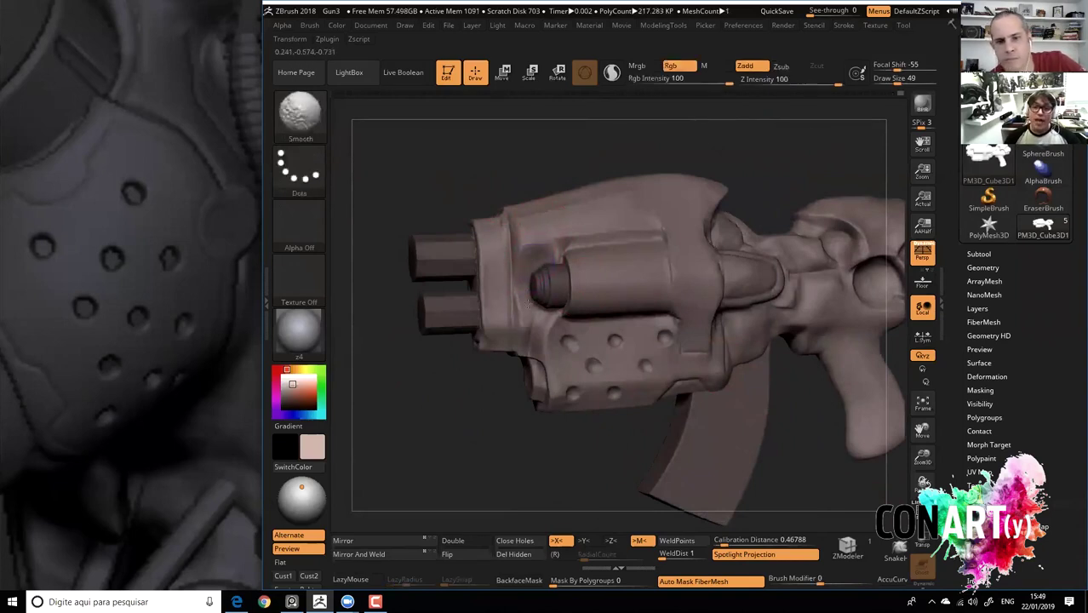
pyautogui.moveTo(471, 162); pyautogui.dragTo(525, 308)
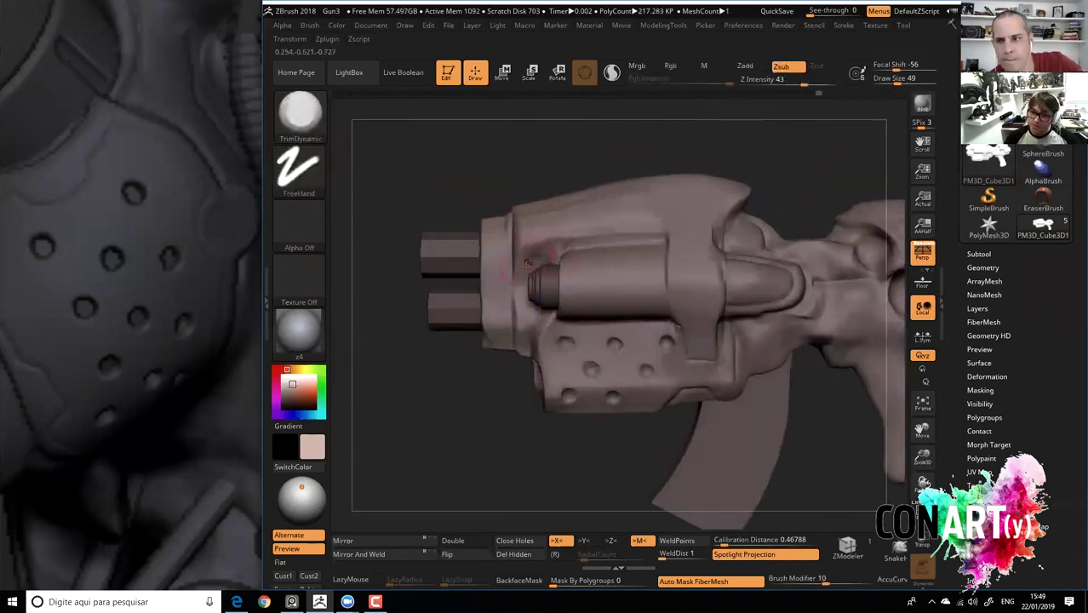
pyautogui.moveTo(445, 390)
pyautogui.mouseDown()
pyautogui.moveTo(462, 421)
pyautogui.moveTo(600, 396)
pyautogui.moveTo(638, 321)
pyautogui.moveTo(539, 265)
pyautogui.mouseUp()
# Select the cylinder plug subtool and put it in Move mode.
pyautogui.press('space')
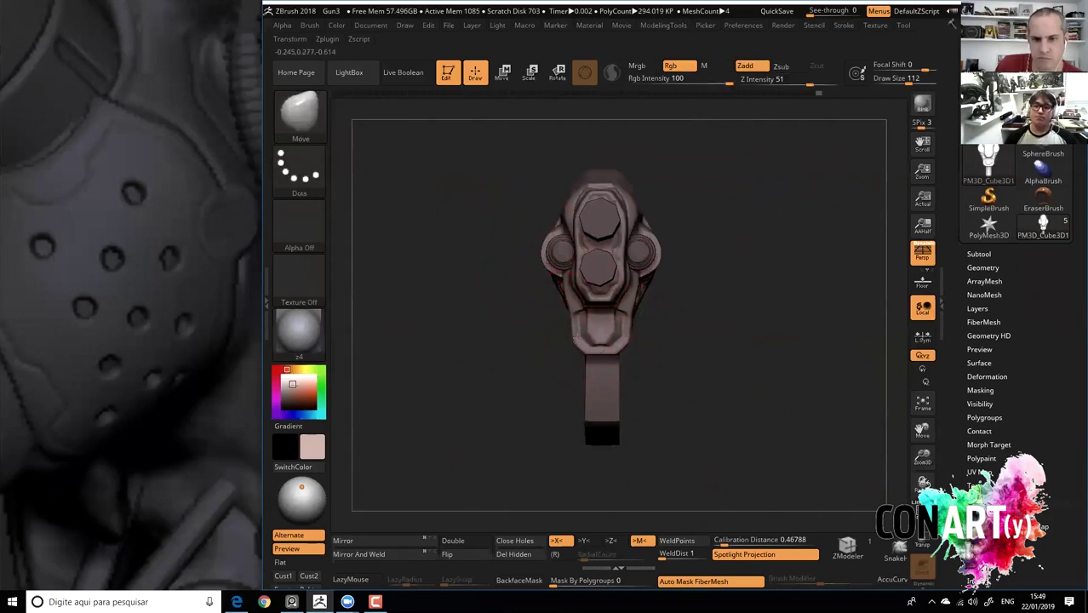
pyautogui.moveTo(535, 331); pyautogui.dragTo(772, 471)
pyautogui.moveTo(582, 401)
pyautogui.mouseDown()
pyautogui.moveTo(539, 411)
pyautogui.moveTo(547, 421)
pyautogui.moveTo(500, 362)
pyautogui.mouseUp()
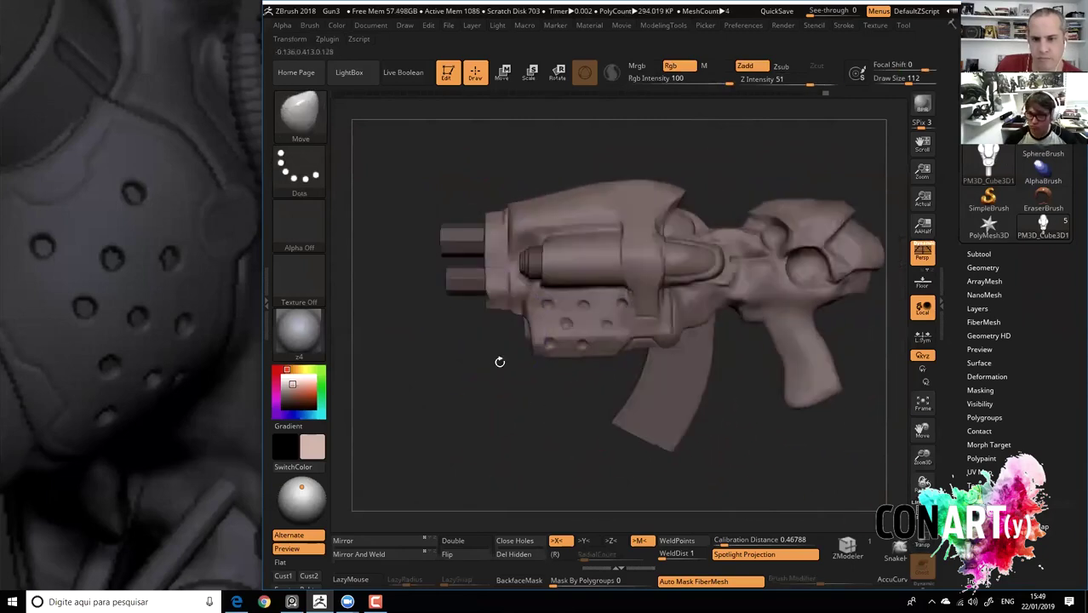
pyautogui.keyDown('alt'); pyautogui.click(460, 247); pyautogui.keyUp('alt')
pyautogui.press('w')
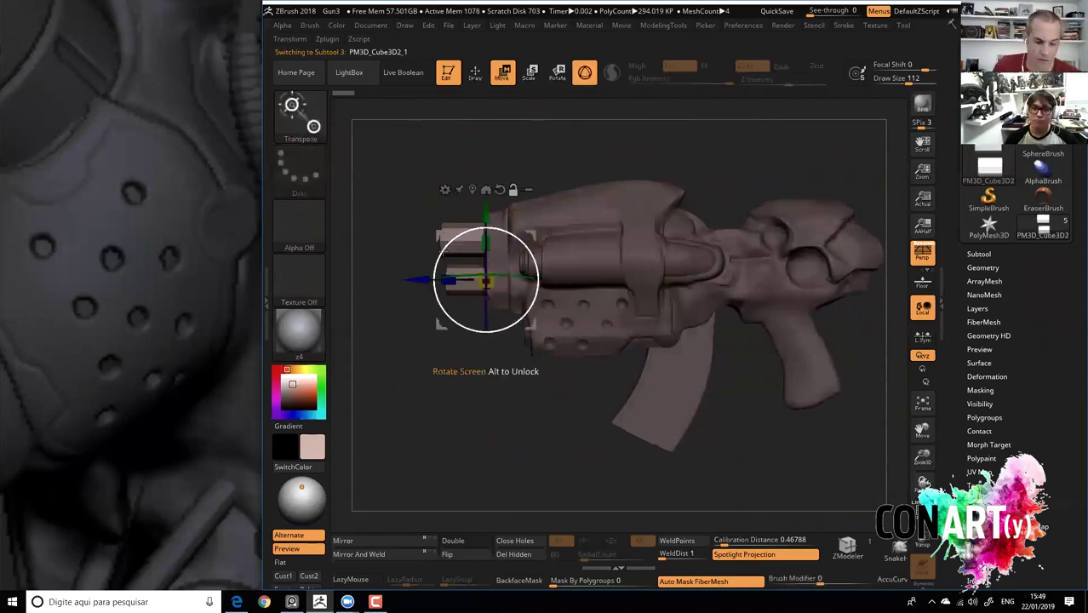
# Slide the cylinder plug further along the barrel, then reselect the main gun body in Draw mode.
pyautogui.moveTo(423, 279); pyautogui.dragTo(444, 279)
pyautogui.press('q')
pyautogui.keyDown('alt'); pyautogui.click(473, 217); pyautogui.keyUp('alt')
pyautogui.moveTo(437, 138)
pyautogui.mouseDown()
pyautogui.moveTo(477, 185)
pyautogui.moveTo(595, 264)
pyautogui.mouseUp()
# Switch to the DamStandard brush and isolate the main gun body subtool.
pyautogui.press('b')
pyautogui.press('d')
pyautogui.press('s')
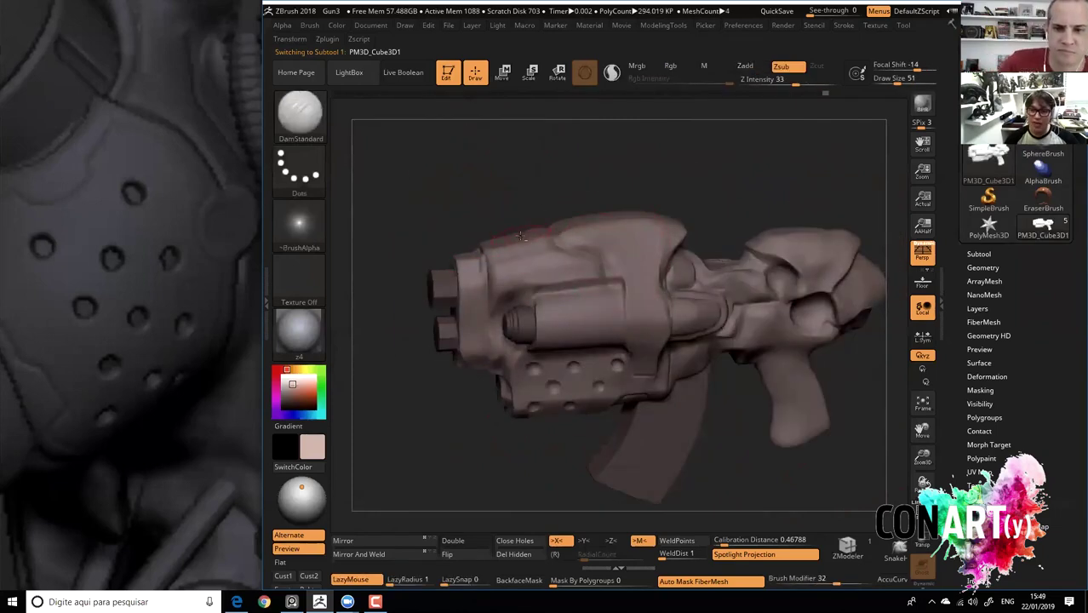
pyautogui.keyDown('alt'); pyautogui.click(538, 274); pyautogui.keyUp('alt')
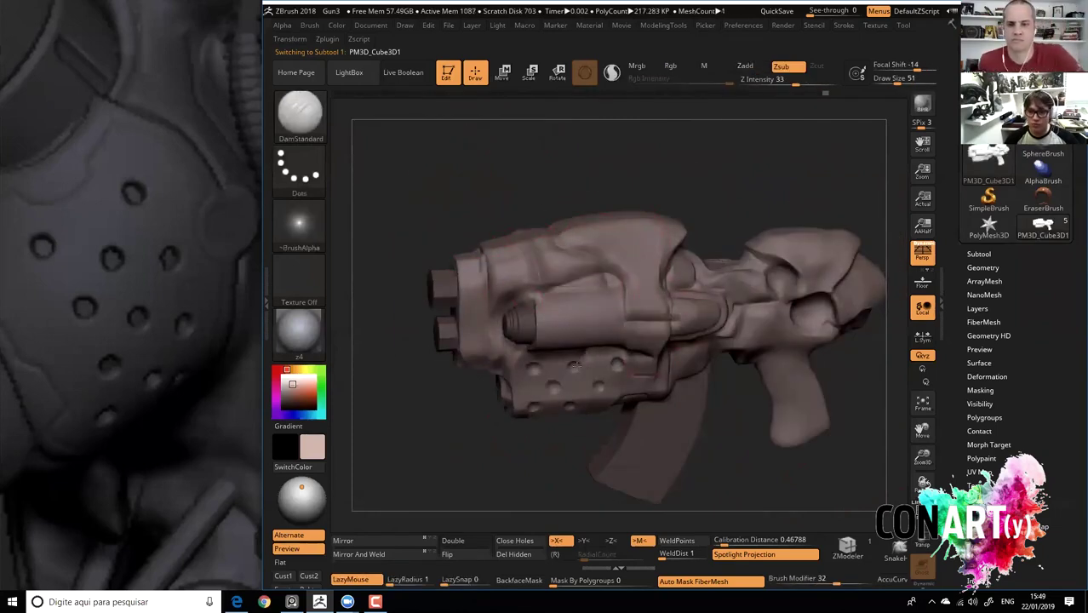
pyautogui.keyDown('alt'); pyautogui.click(530, 351); pyautogui.keyUp('alt')
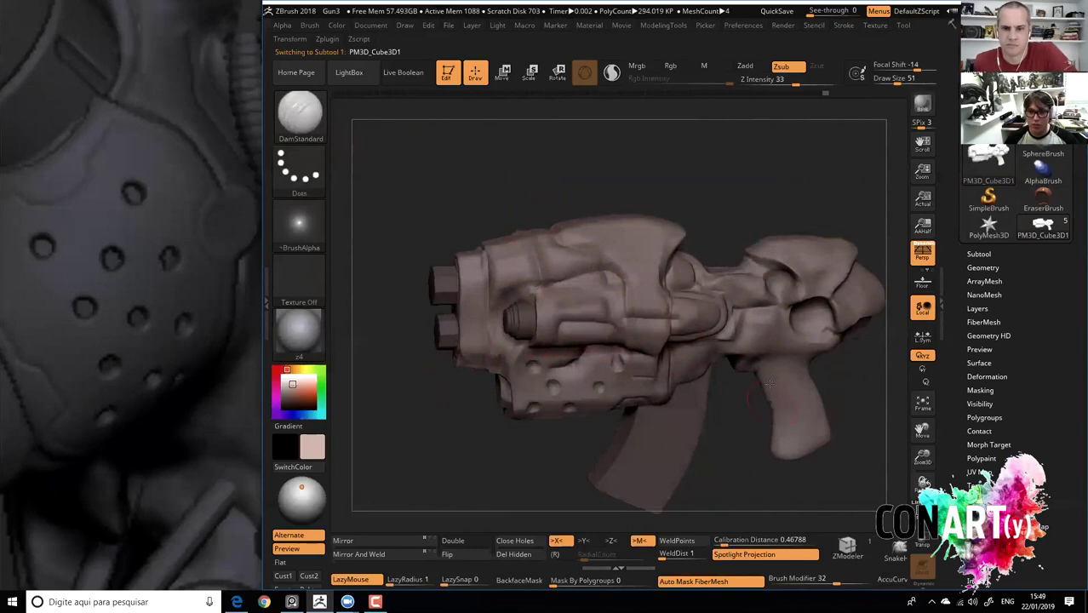
pyautogui.keyDown('alt'); pyautogui.click(743, 420); pyautogui.keyUp('alt')
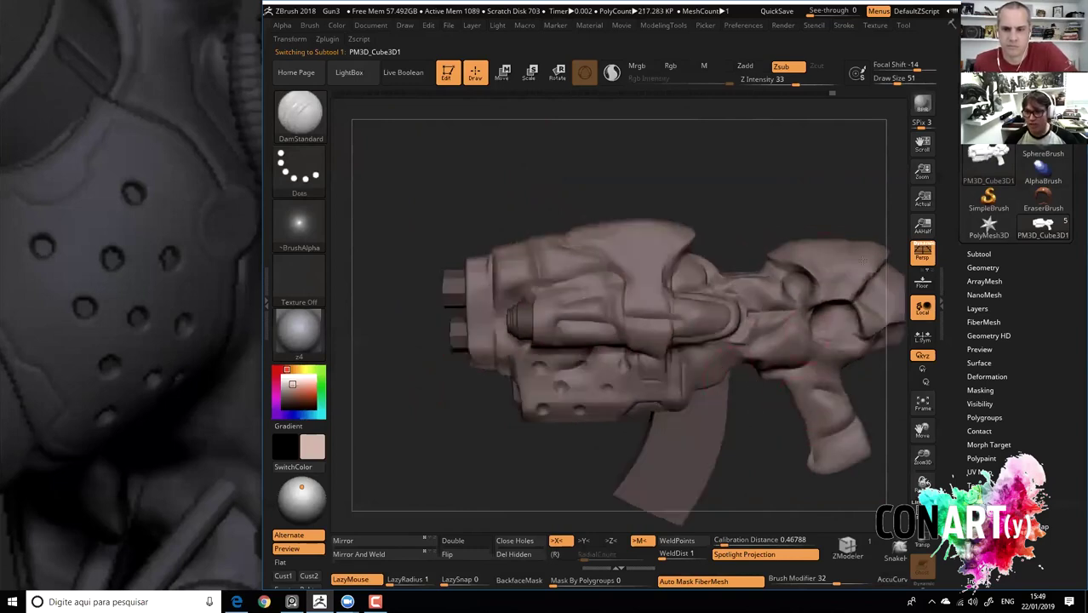
# Carve grooves into the lower receiver and up into the upper body.
pyautogui.moveTo(553, 378); pyautogui.dragTo(620, 417)
pyautogui.moveTo(550, 347)
pyautogui.mouseDown()
pyautogui.moveTo(534, 243)
pyautogui.moveTo(665, 275)
pyautogui.mouseUp()
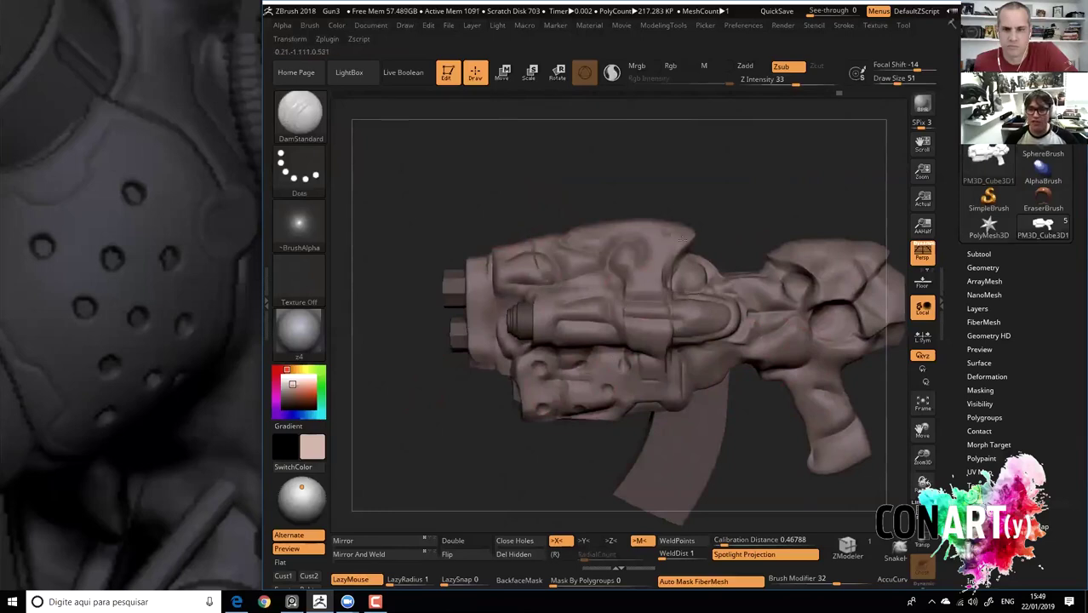
pyautogui.moveTo(573, 182)
pyautogui.keyDown('alt'); pyautogui.mouseDown()
pyautogui.moveTo(527, 165)
pyautogui.moveTo(458, 210)
pyautogui.mouseUp(); pyautogui.keyUp('alt')
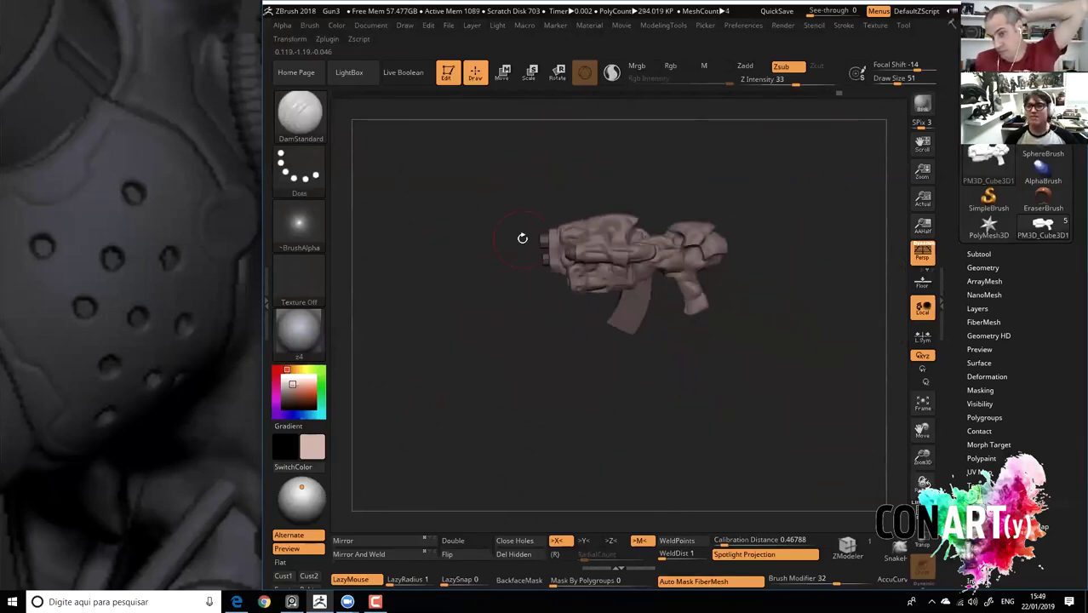
# Switch to the Move brush with Zadd, Z Intensity 51 and Draw Size 83.
pyautogui.press('ctrl')
pyautogui.press('ctrl')
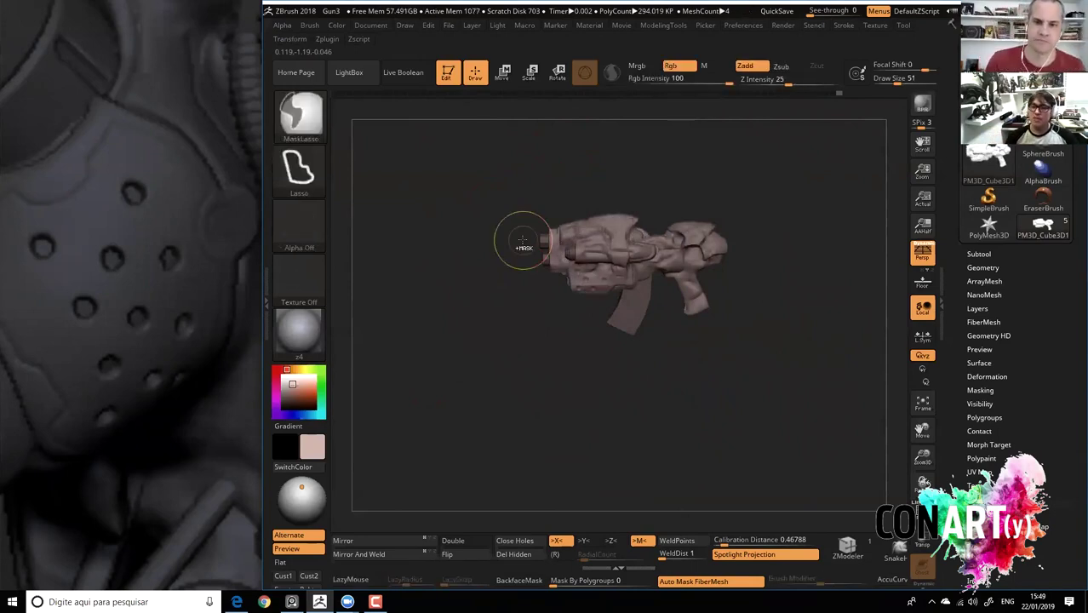
pyautogui.press('ctrl')
pyautogui.keyDown('alt'); pyautogui.moveTo(498, 174); pyautogui.dragTo(474, 215, button='right'); pyautogui.keyUp('alt')
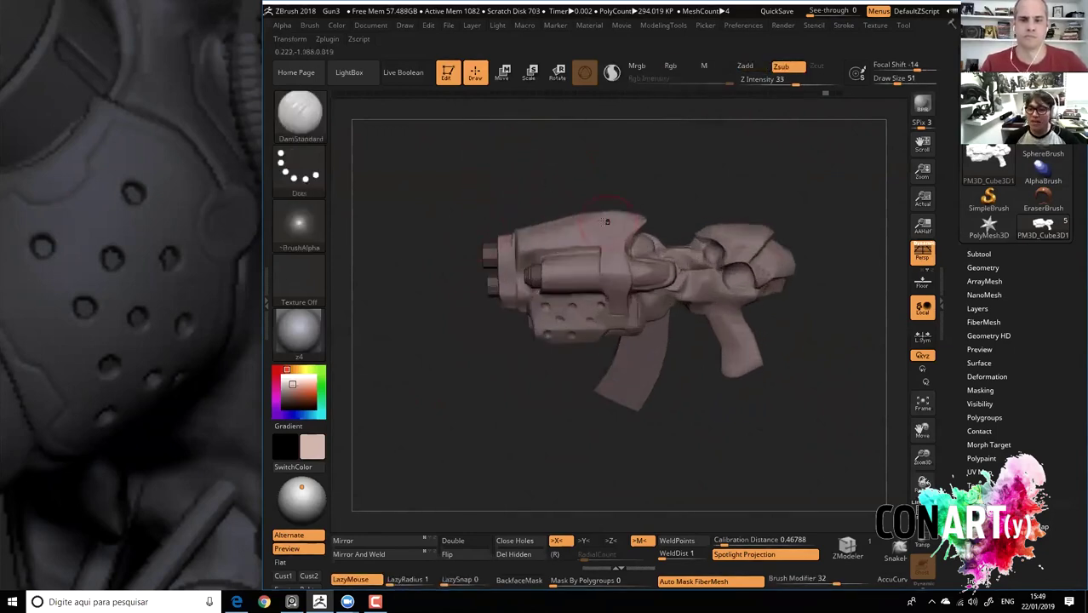
pyautogui.press('b')
pyautogui.press('m')
pyautogui.press('v')
pyautogui.press('space')
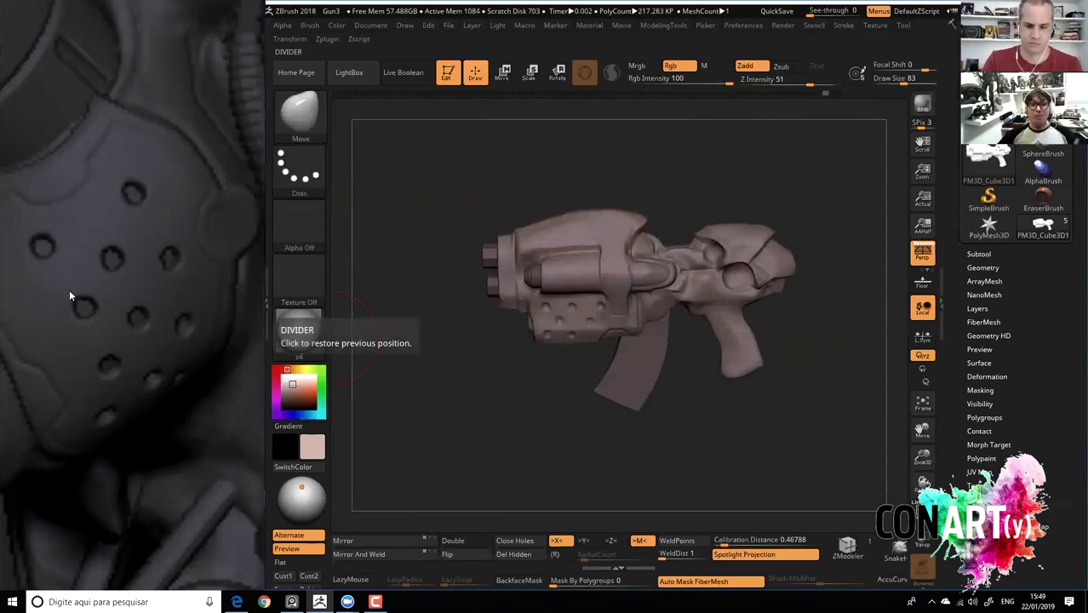
# Bring the reference gun photo into view on the reference board.
pyautogui.scroll(-5, 71, 294)
pyautogui.scroll(-3, 73, 294)
pyautogui.moveTo(124, 437); pyautogui.dragTo(219, 149, button='middle')
pyautogui.scroll(5, 192, 338)
pyautogui.scroll(-1, 191, 338)
pyautogui.scroll(-1, 170, 354)
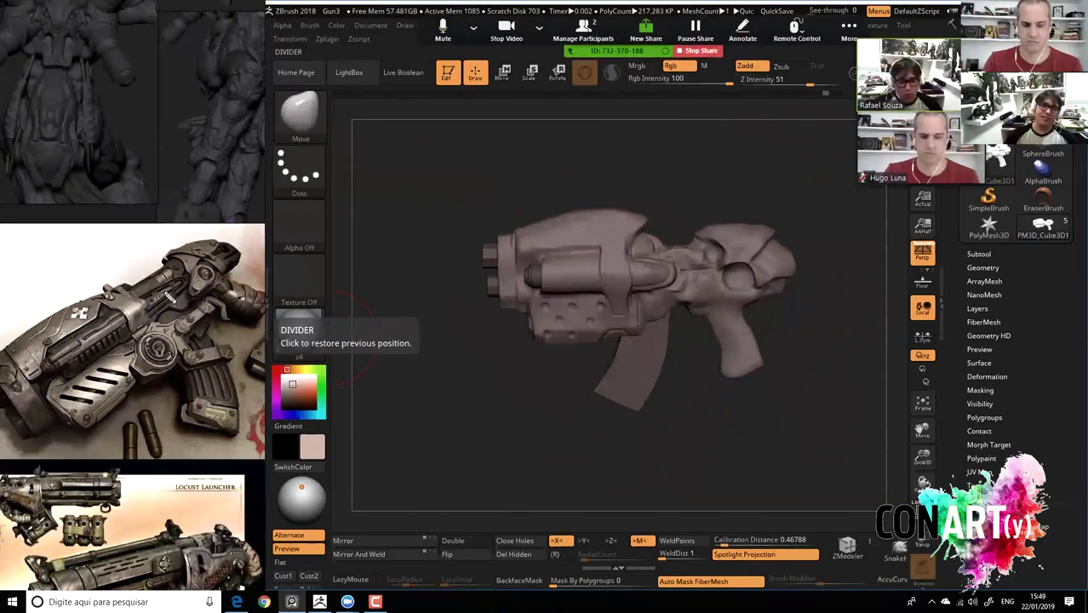
# Outline the photo's barrel, round mechanism and grip in red.
pyautogui.moveTo(113, 319)
pyautogui.mouseDown()
pyautogui.moveTo(18, 358)
pyautogui.moveTo(127, 342)
pyautogui.mouseUp()
pyautogui.moveTo(187, 366); pyautogui.dragTo(158, 356)
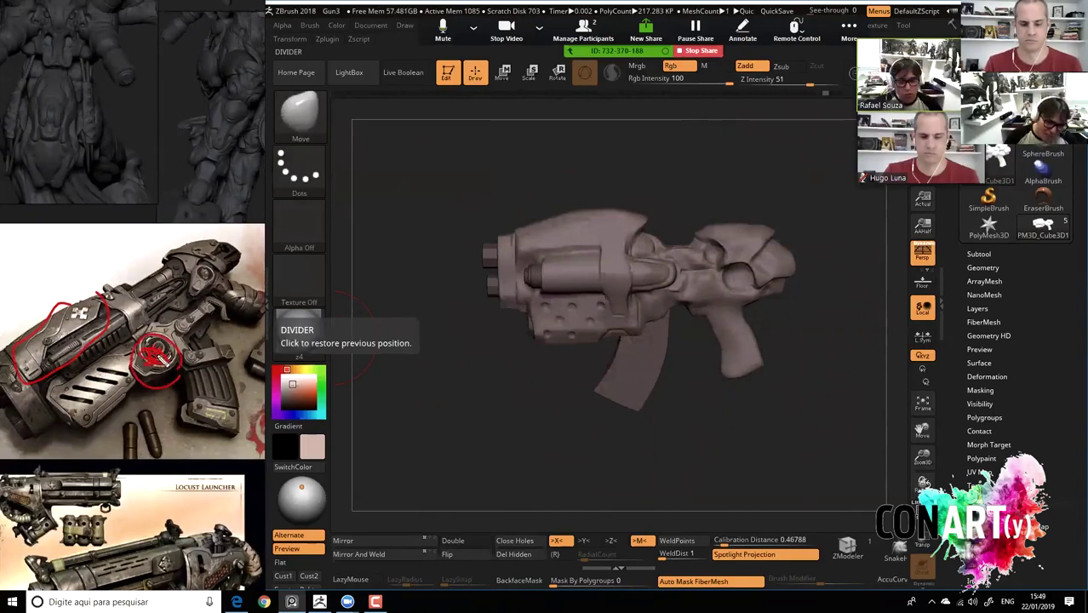
pyautogui.moveTo(187, 369); pyautogui.dragTo(220, 334)
pyautogui.moveTo(238, 420)
pyautogui.mouseDown()
pyautogui.moveTo(181, 400)
pyautogui.moveTo(230, 444)
pyautogui.mouseUp()
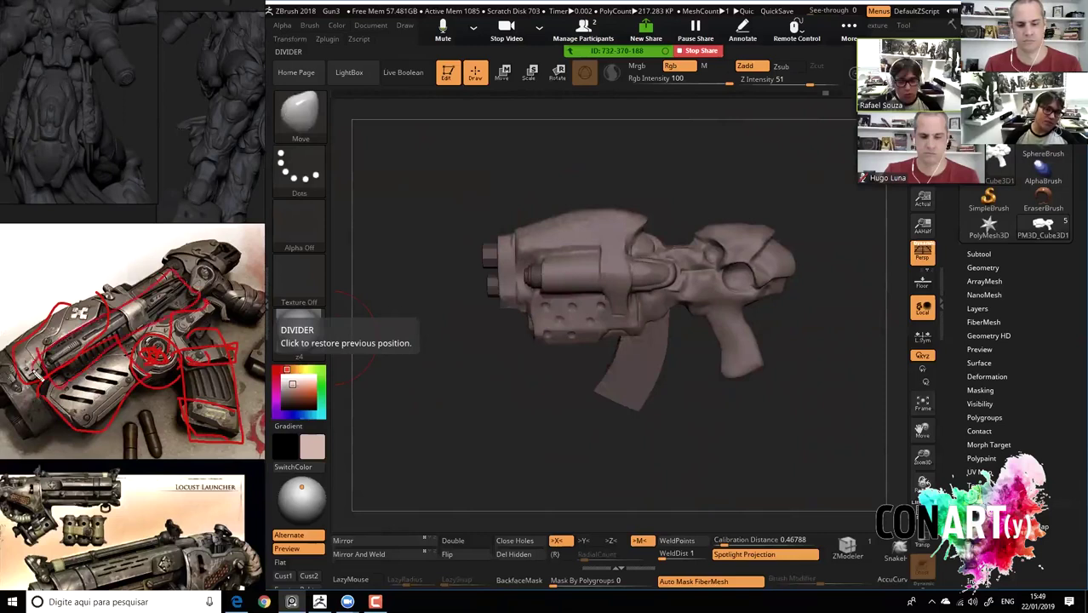
# Add red marks over the front, along the body, and around the top of the gun.
pyautogui.moveTo(54, 375); pyautogui.dragTo(40, 374)
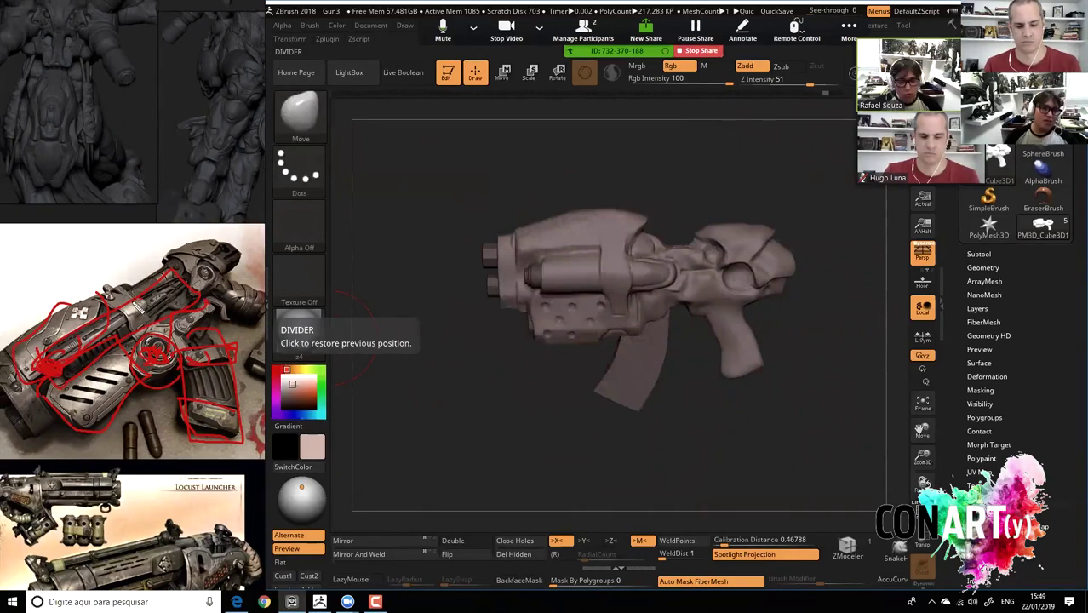
pyautogui.moveTo(192, 273); pyautogui.dragTo(134, 298)
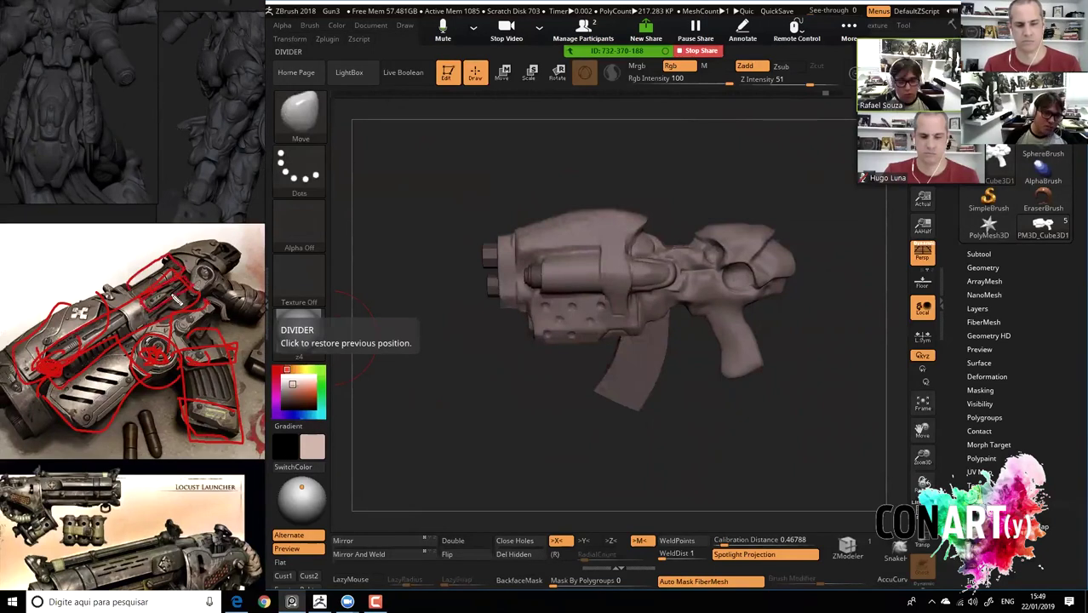
pyautogui.moveTo(173, 255); pyautogui.dragTo(205, 281)
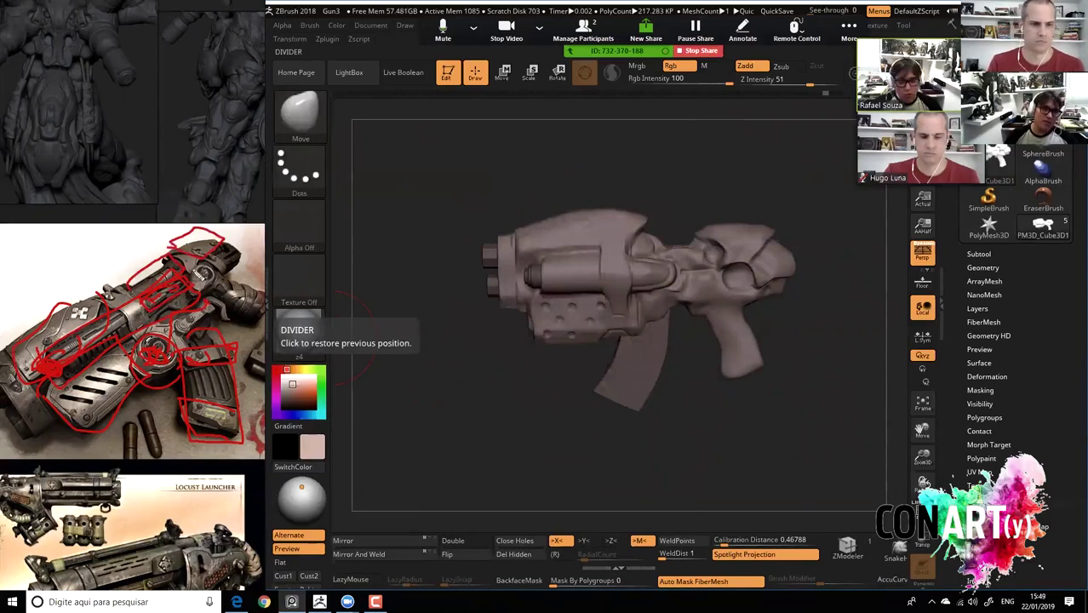
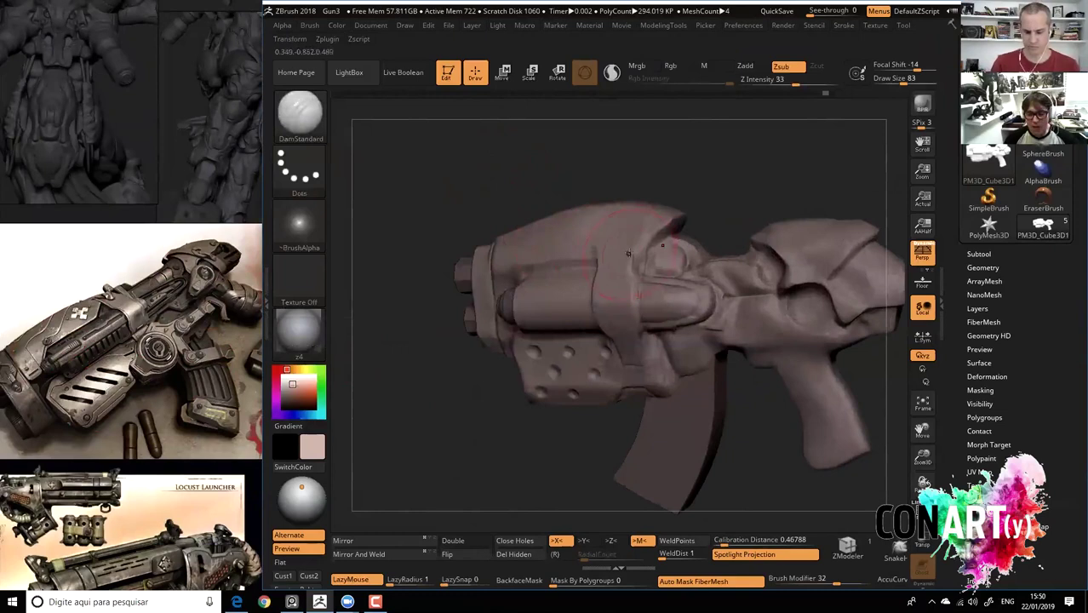
# Carve two trial grooves along the top of the body with DamStandard, then smooth them away.
pyautogui.press('space')
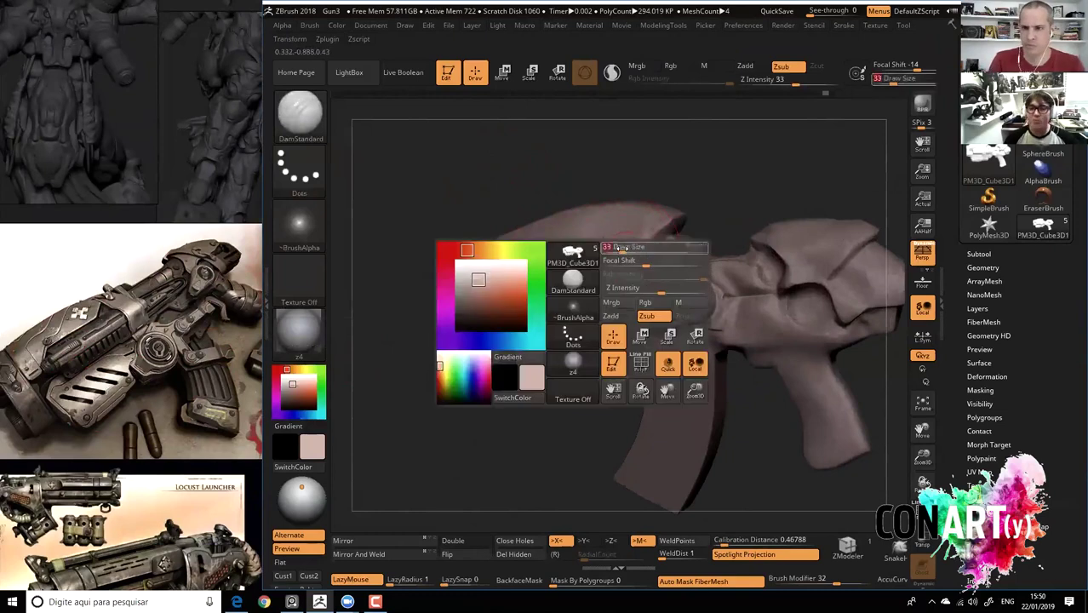
pyautogui.moveTo(692, 168); pyautogui.dragTo(691, 192)
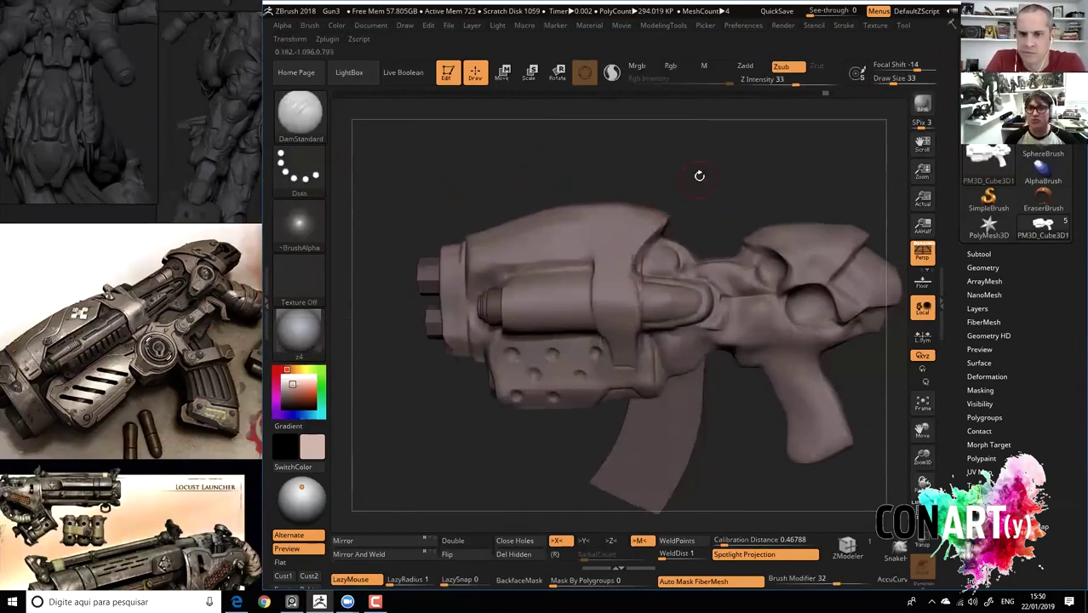
pyautogui.moveTo(600, 213); pyautogui.dragTo(566, 272)
pyautogui.moveTo(579, 235)
pyautogui.mouseDown()
pyautogui.moveTo(526, 238)
pyautogui.moveTo(570, 213)
pyautogui.mouseUp()
pyautogui.moveTo(516, 280)
pyautogui.keyDown('shift'); pyautogui.mouseDown()
pyautogui.moveTo(527, 158)
pyautogui.moveTo(566, 158)
pyautogui.moveTo(527, 160)
pyautogui.moveTo(553, 182)
pyautogui.mouseUp(); pyautogui.keyUp('shift')
# Switch to a much larger Move brush (B-M-V) and pull the barrel top slightly.
pyautogui.press('space')
pyautogui.moveTo(600, 211); pyautogui.dragTo(647, 210)
pyautogui.press('space')
pyautogui.press('b')
pyautogui.press('m')
pyautogui.press('v')
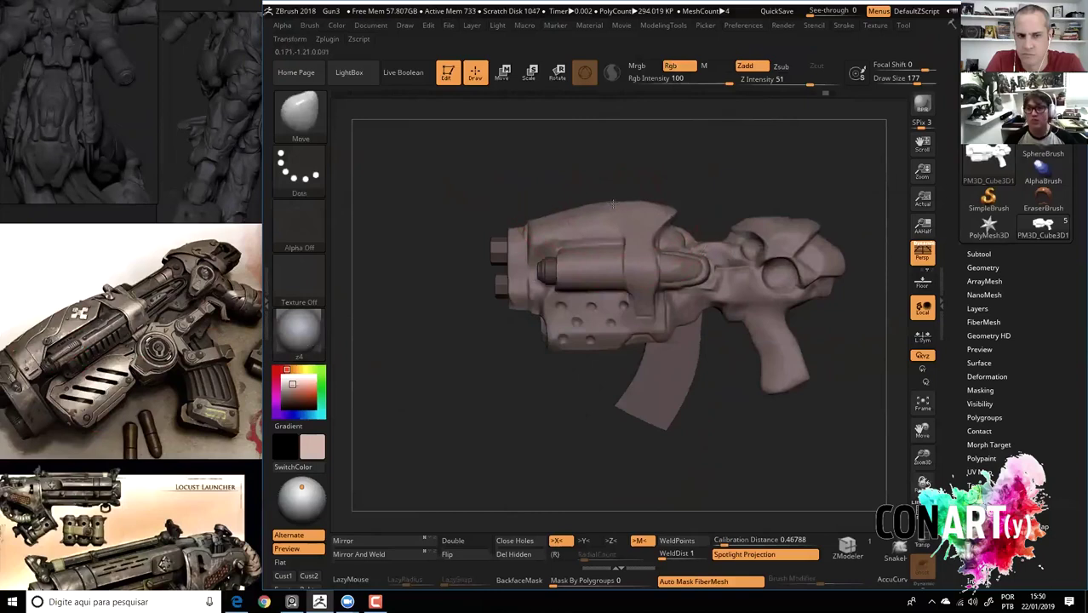
pyautogui.moveTo(585, 213)
pyautogui.mouseDown()
pyautogui.moveTo(551, 221)
pyautogui.moveTo(621, 205)
pyautogui.mouseUp()
# Resize the Move brush and reframe the view zoomed in on the gun.
pyautogui.press('space')
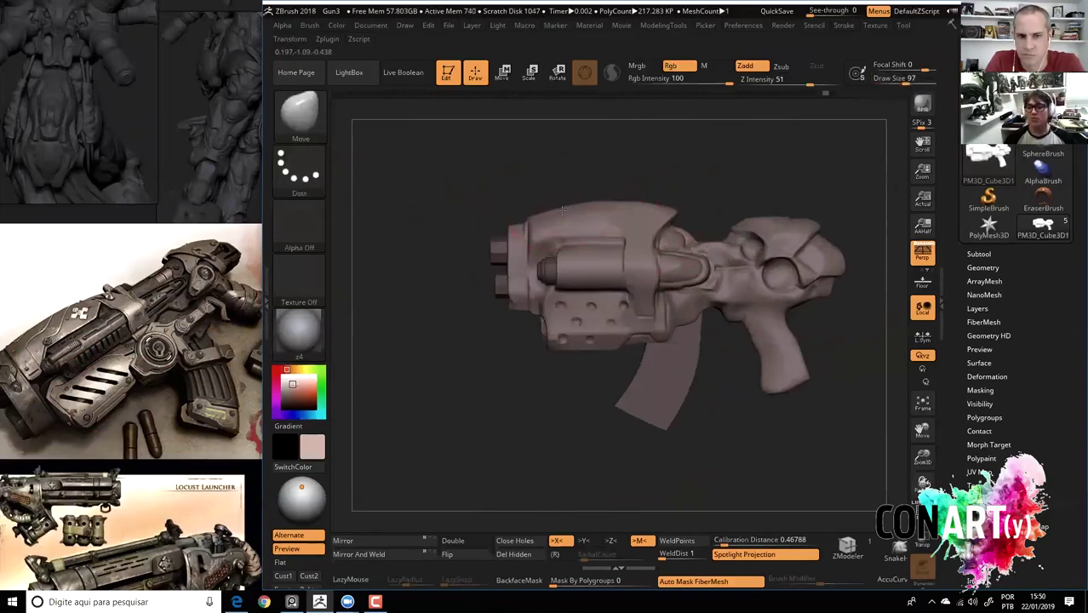
pyautogui.press('space')
pyautogui.moveTo(534, 213); pyautogui.dragTo(588, 213)
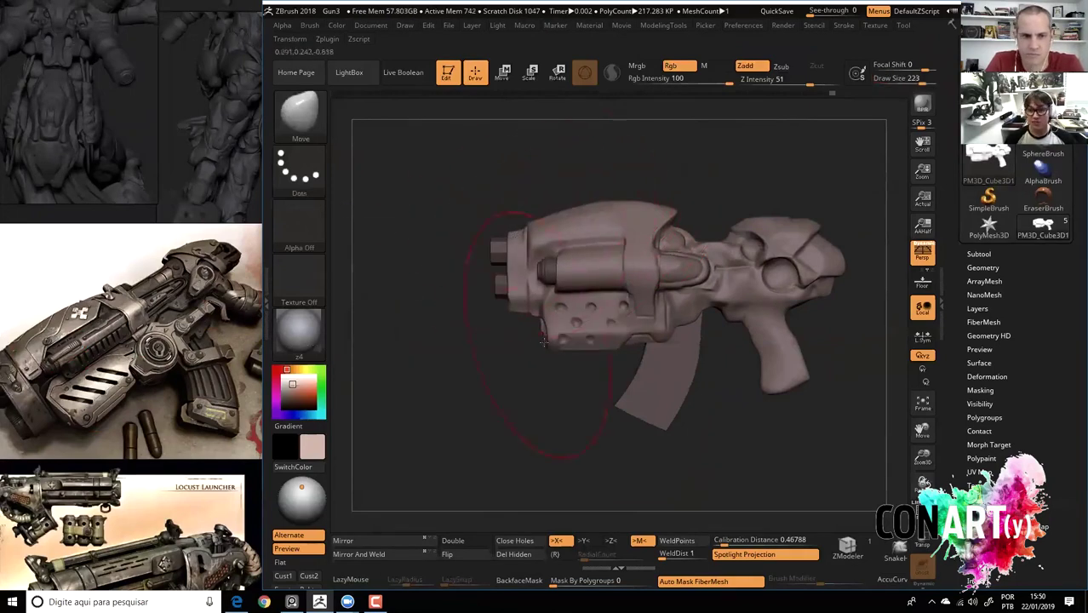
pyautogui.keyDown('alt'); pyautogui.moveTo(556, 376); pyautogui.dragTo(531, 359); pyautogui.keyUp('alt')
pyautogui.press('space')
pyautogui.moveTo(626, 319); pyautogui.dragTo(585, 318)
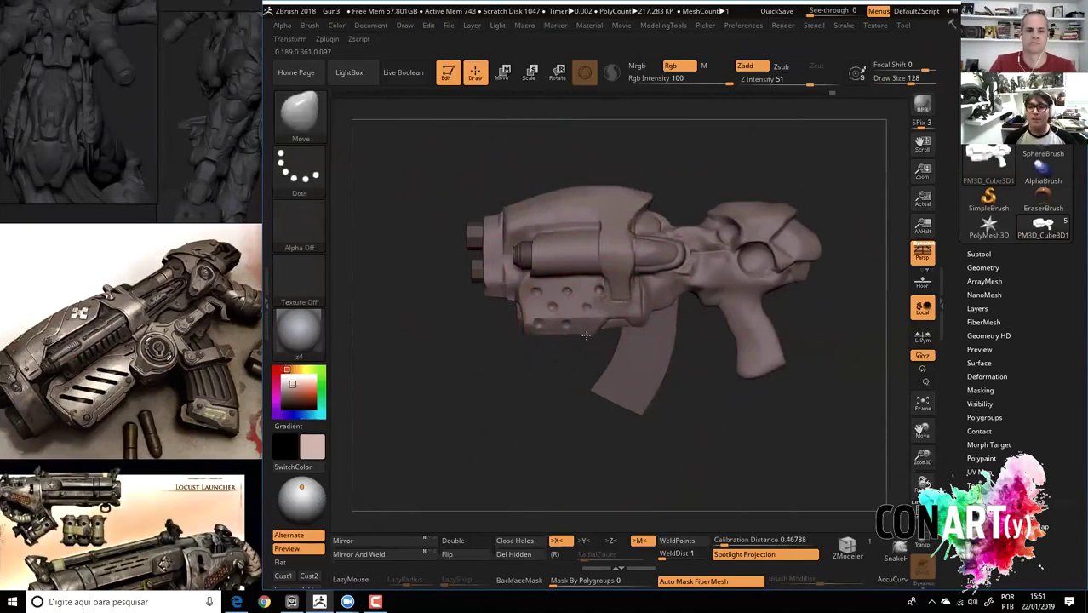
pyautogui.moveTo(554, 361)
pyautogui.keyDown('alt'); pyautogui.mouseDown()
pyautogui.moveTo(600, 338)
pyautogui.moveTo(439, 118)
pyautogui.moveTo(364, 274)
pyautogui.moveTo(556, 310)
pyautogui.mouseUp(); pyautogui.keyUp('alt')
pyautogui.hotkey('ctrl', 'i')
# Lasso-mask the rear, invert so the front housing is masked, then clear the mask.
pyautogui.keyDown('ctrl'); pyautogui.moveTo(645, 285); pyautogui.dragTo(684, 298); pyautogui.keyUp('ctrl')
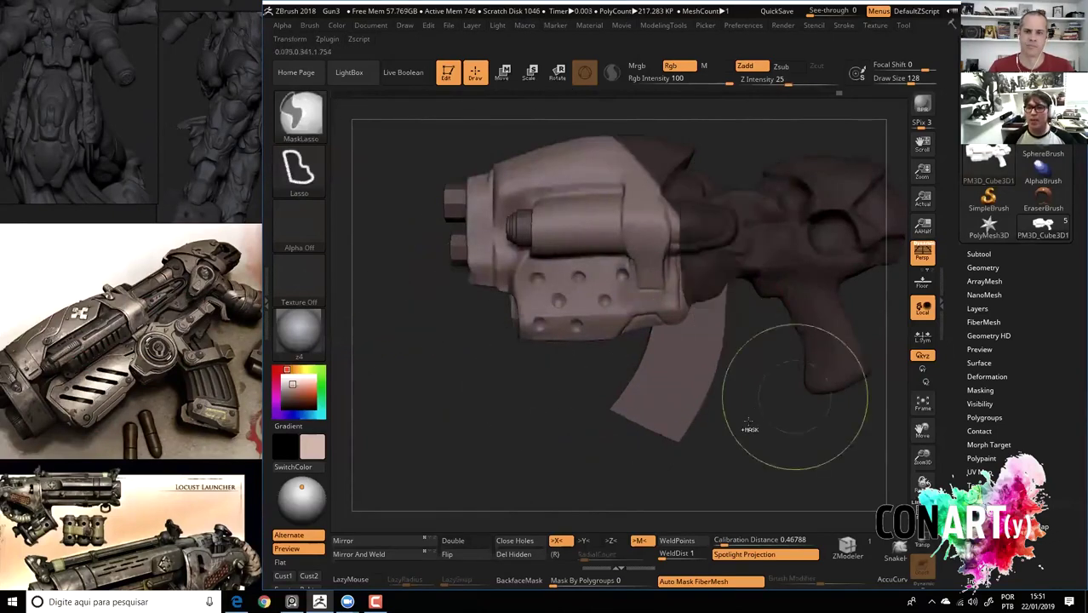
pyautogui.keyDown('ctrl'); pyautogui.click(753, 385); pyautogui.keyUp('ctrl')
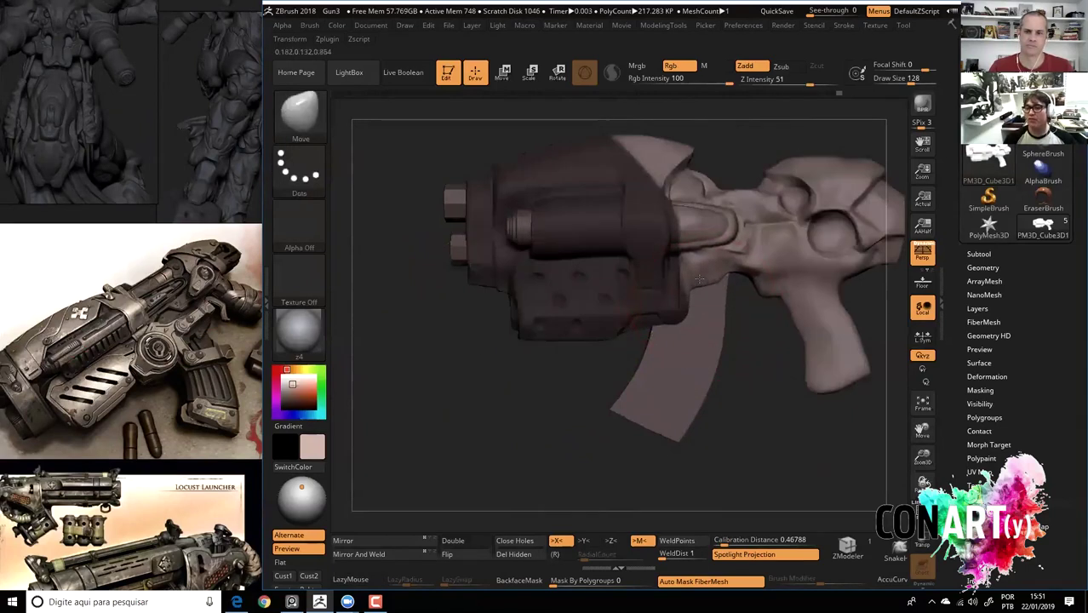
pyautogui.keyDown('ctrl'); pyautogui.moveTo(530, 384); pyautogui.dragTo(540, 382); pyautogui.keyUp('ctrl')
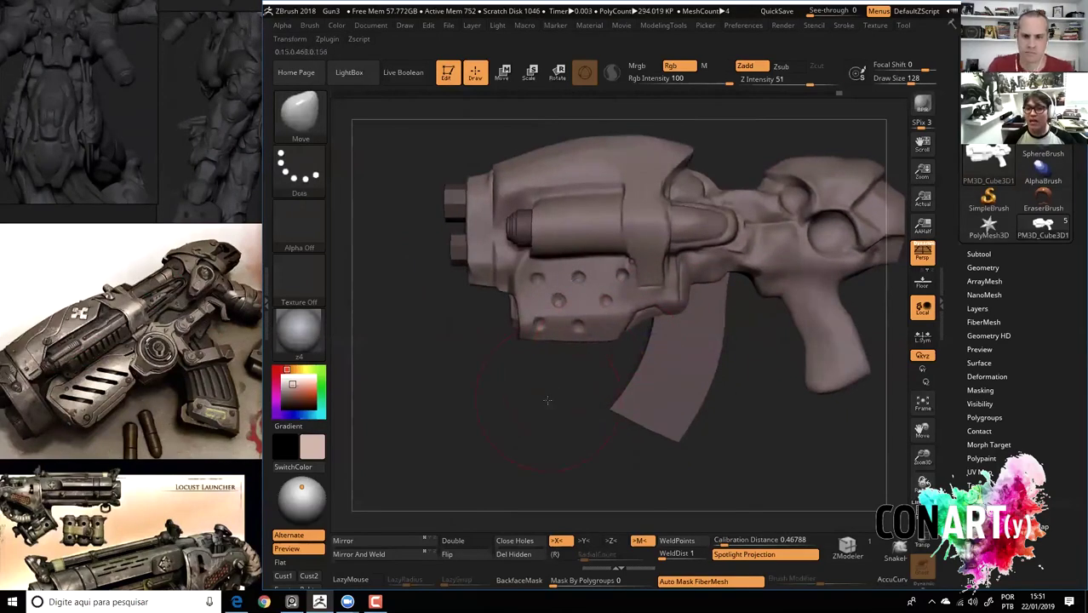
pyautogui.moveTo(608, 347); pyautogui.dragTo(497, 413)
# Shrink the brush to size 39 and select the TrimDynamic brush (B-T-D).
pyautogui.press('space')
pyautogui.click(579, 220)
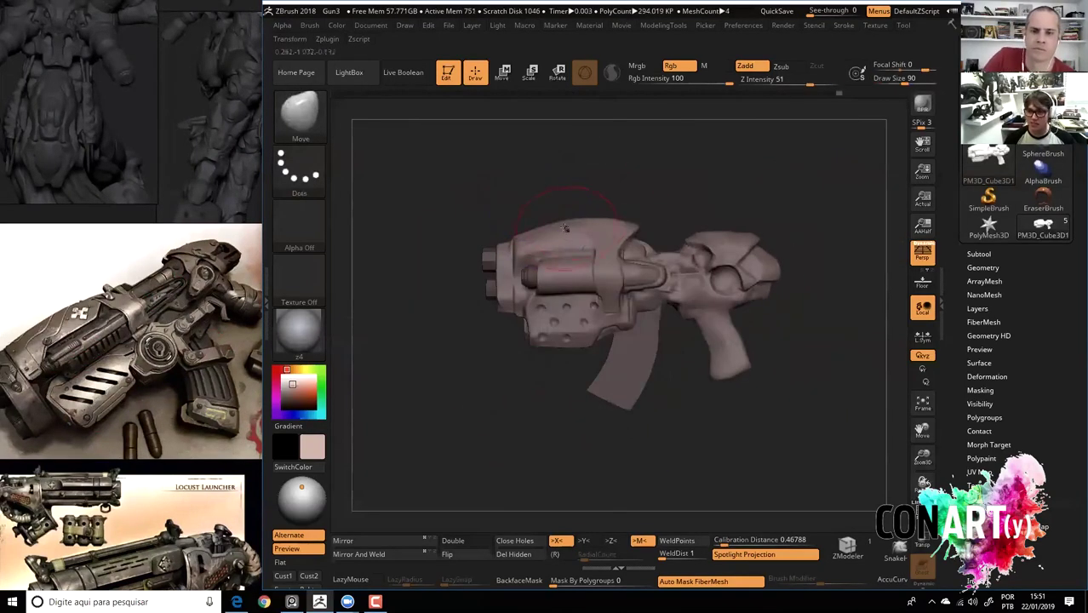
pyautogui.moveTo(590, 161)
pyautogui.keyDown('alt'); pyautogui.mouseDown()
pyautogui.moveTo(553, 228)
pyautogui.moveTo(542, 226)
pyautogui.mouseUp(); pyautogui.keyUp('alt')
pyautogui.press('space')
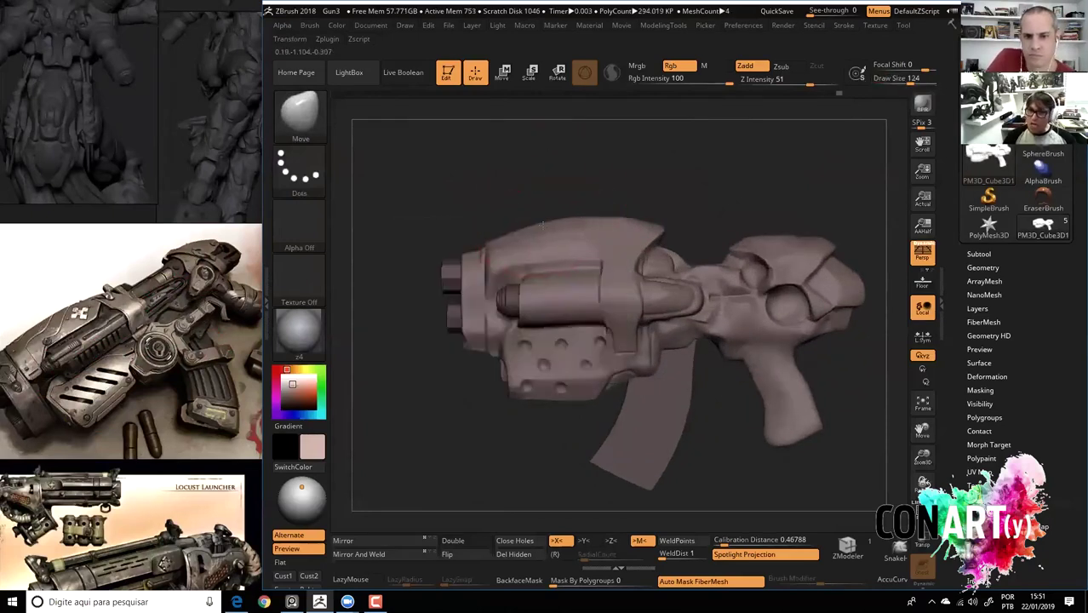
pyautogui.moveTo(555, 219); pyautogui.dragTo(513, 177, button='right')
pyautogui.press('space')
pyautogui.moveTo(613, 234); pyautogui.dragTo(585, 231)
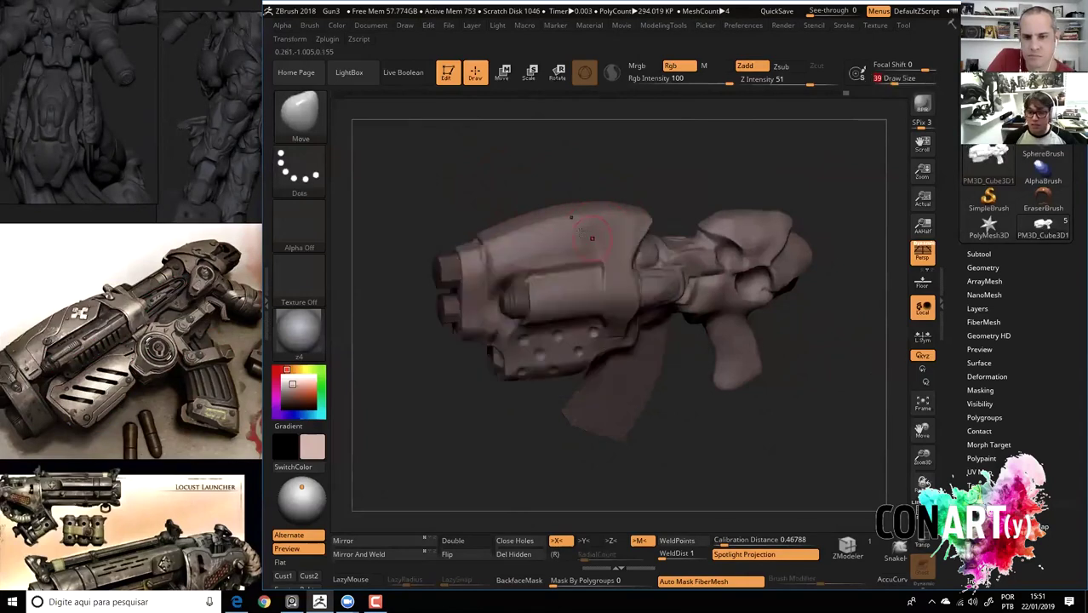
pyautogui.press('b')
pyautogui.press('t')
pyautogui.press('d')
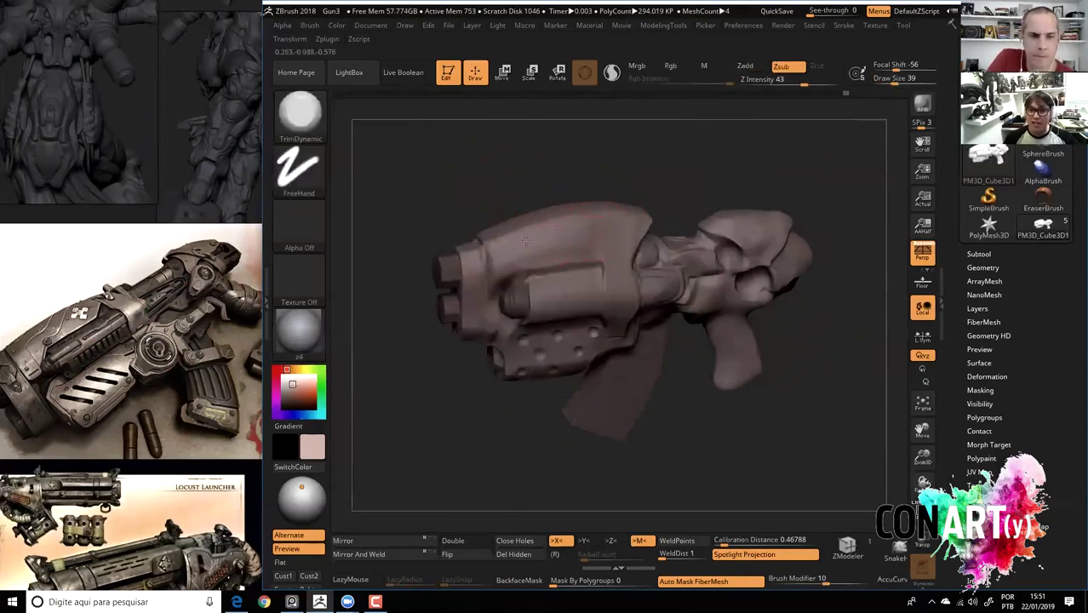
# View the housing from the side, zoom in, and hide the barrel tips in front.
pyautogui.keyDown('shift'); pyautogui.moveTo(548, 236); pyautogui.dragTo(536, 213, button='right'); pyautogui.keyUp('shift')
pyautogui.moveTo(466, 204)
pyautogui.mouseDown(button='right')
pyautogui.moveTo(464, 215)
pyautogui.moveTo(522, 262)
pyautogui.mouseUp(button='right')
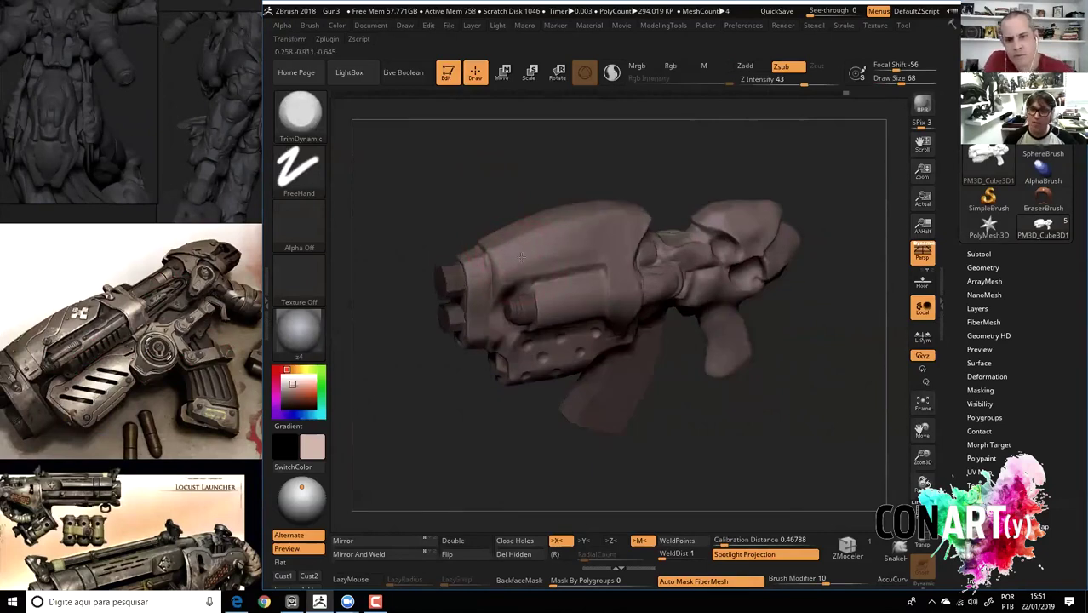
pyautogui.keyDown('shift'); pyautogui.moveTo(486, 191); pyautogui.dragTo(528, 242, button='right'); pyautogui.keyUp('shift')
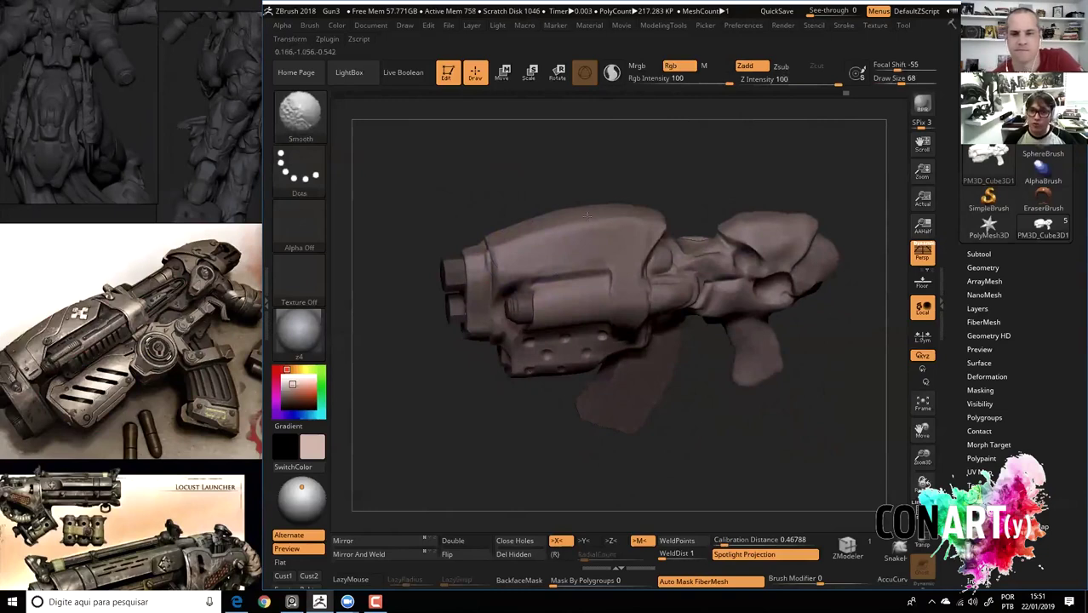
pyautogui.moveTo(610, 184)
pyautogui.keyDown('alt'); pyautogui.mouseDown(button='right')
pyautogui.moveTo(493, 145)
pyautogui.moveTo(486, 168)
pyautogui.moveTo(545, 255)
pyautogui.mouseUp(button='right'); pyautogui.keyUp('alt')
pyautogui.press('space')
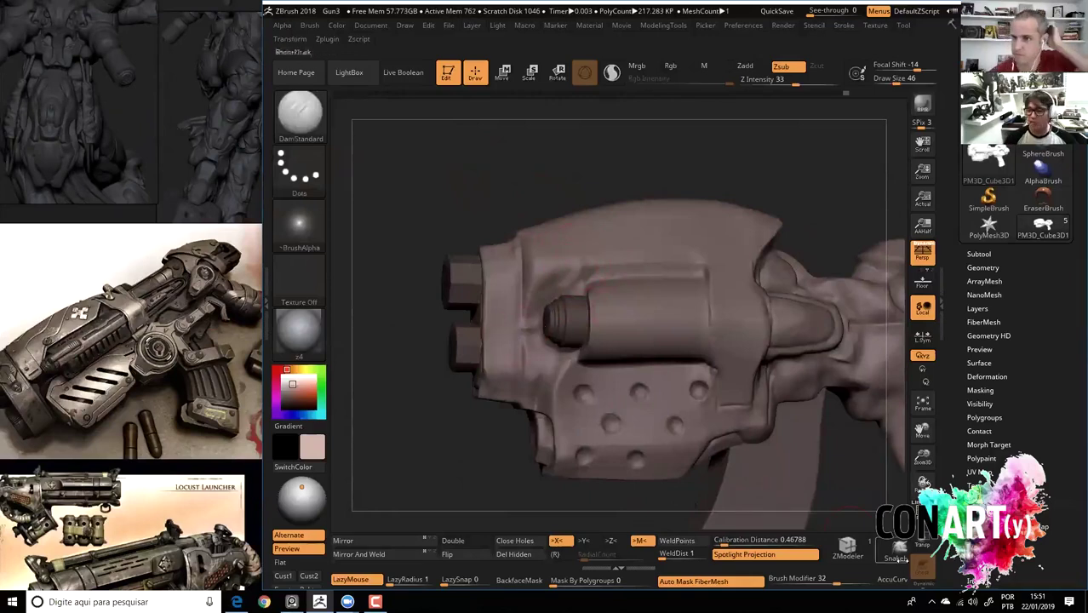
pyautogui.keyDown('ctrl'); pyautogui.keyDown('shift'); pyautogui.click(479, 332); pyautogui.keyUp('shift'); pyautogui.keyUp('ctrl')
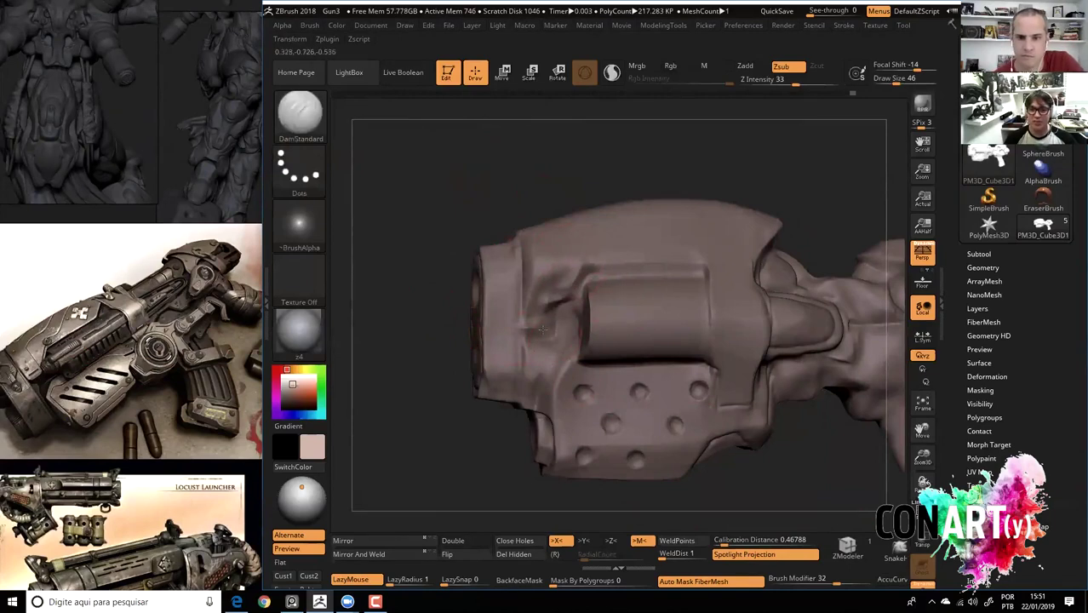
# Polish and smooth the front housing planes with hPolish, ClayBuildup and Shift-smoothing.
pyautogui.press('b')
pyautogui.press('h')
pyautogui.press('p')
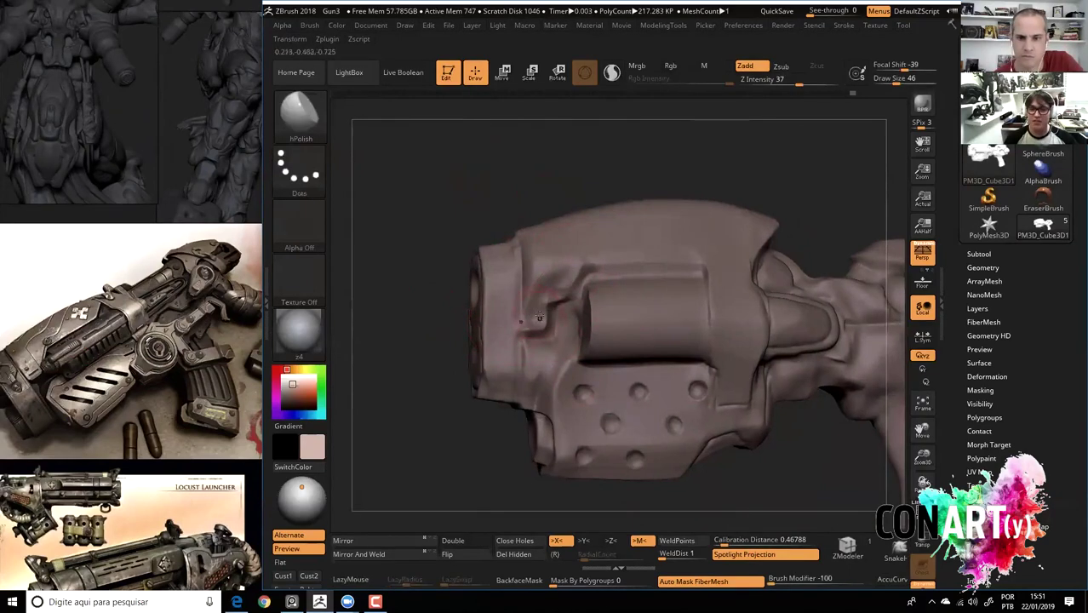
pyautogui.press('b')
pyautogui.press('c')
pyautogui.press('b')
pyautogui.press('shift')
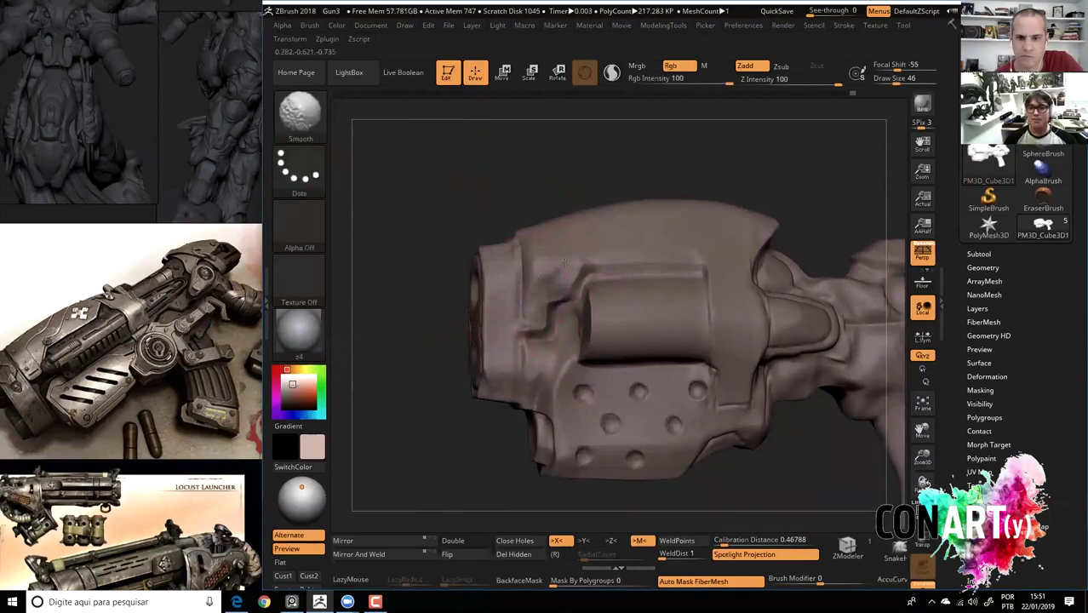
pyautogui.press('space')
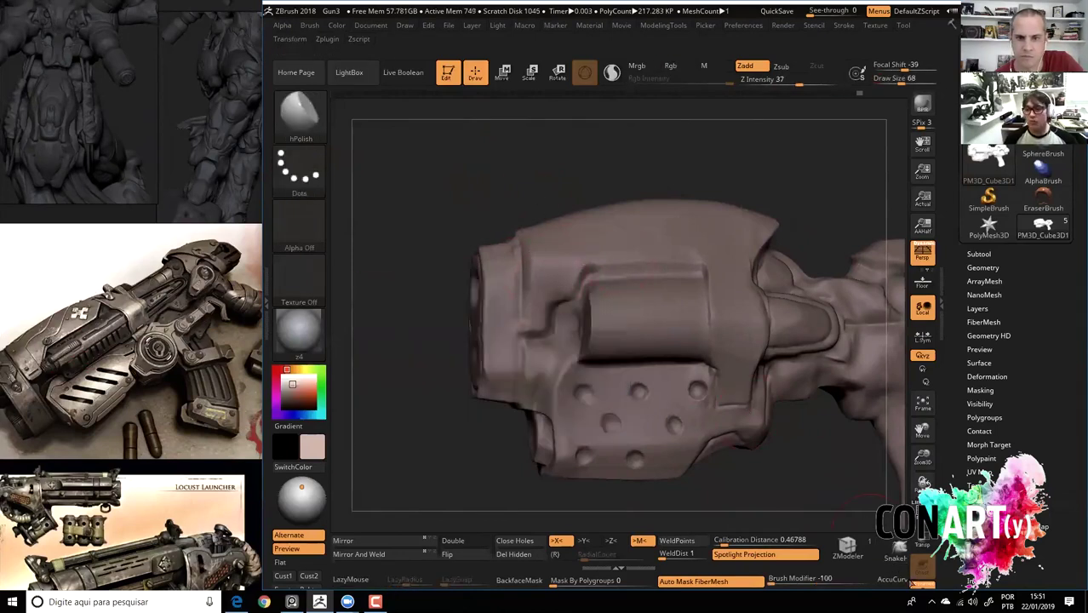
# Zoom in on the cylinder and return to DamStandard (B-D-S) at Draw Size 22.
pyautogui.moveTo(476, 204)
pyautogui.mouseDown()
pyautogui.moveTo(417, 132)
pyautogui.moveTo(456, 185)
pyautogui.moveTo(442, 185)
pyautogui.moveTo(452, 152)
pyautogui.moveTo(566, 240)
pyautogui.mouseUp()
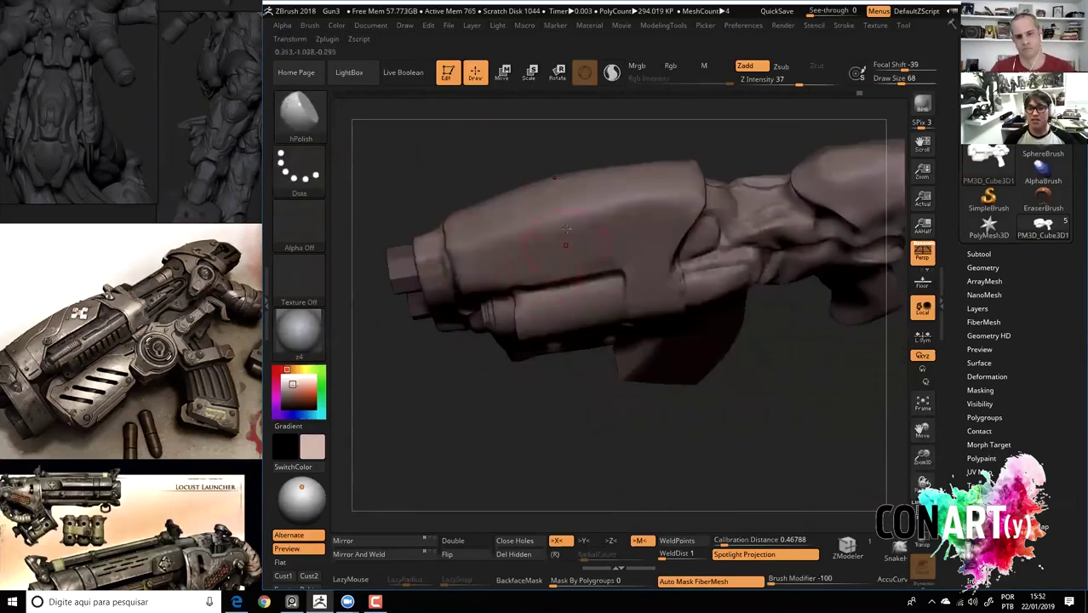
pyautogui.moveTo(481, 150); pyautogui.dragTo(493, 138)
pyautogui.moveTo(503, 394)
pyautogui.mouseDown()
pyautogui.moveTo(488, 160)
pyautogui.moveTo(556, 292)
pyautogui.mouseUp()
pyautogui.press('b')
pyautogui.press('d')
pyautogui.press('s')
pyautogui.press('space')
pyautogui.moveTo(624, 306)
pyautogui.mouseDown()
pyautogui.moveTo(617, 328)
pyautogui.moveTo(620, 274)
pyautogui.mouseUp()
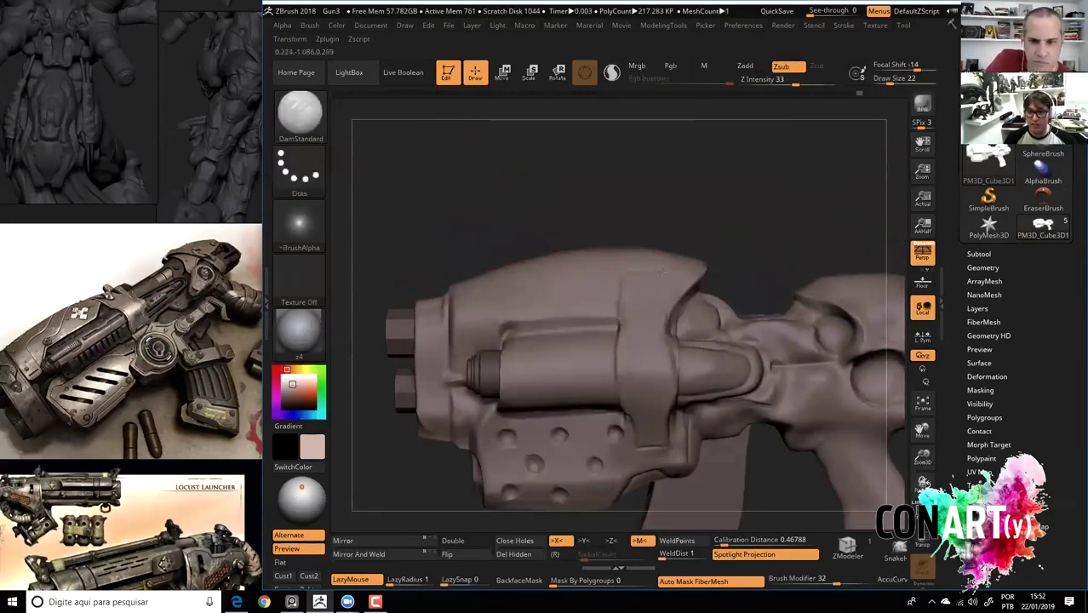
# Carve an extra panel groove along the top housing, then zoom in on the holed plate.
pyautogui.moveTo(534, 216)
pyautogui.mouseDown()
pyautogui.moveTo(553, 156)
pyautogui.moveTo(522, 141)
pyautogui.moveTo(547, 153)
pyautogui.moveTo(519, 196)
pyautogui.moveTo(572, 235)
pyautogui.mouseUp()
pyautogui.moveTo(494, 124); pyautogui.dragTo(611, 272)
pyautogui.moveTo(496, 199)
pyautogui.mouseDown()
pyautogui.moveTo(505, 175)
pyautogui.moveTo(493, 180)
pyautogui.moveTo(643, 255)
pyautogui.moveTo(647, 212)
pyautogui.moveTo(615, 275)
pyautogui.moveTo(707, 241)
pyautogui.moveTo(714, 211)
pyautogui.mouseUp()
pyautogui.moveTo(613, 236); pyautogui.dragTo(593, 287)
pyautogui.moveTo(487, 210)
pyautogui.mouseDown()
pyautogui.moveTo(473, 214)
pyautogui.moveTo(536, 226)
pyautogui.mouseUp()
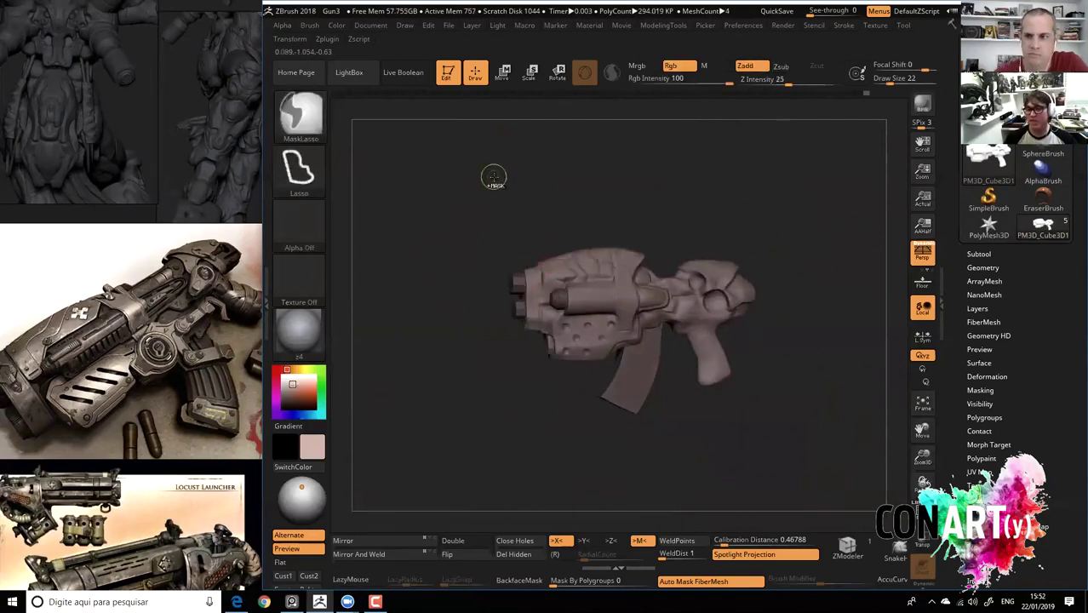
pyautogui.moveTo(476, 187)
pyautogui.mouseDown()
pyautogui.moveTo(461, 197)
pyautogui.moveTo(468, 326)
pyautogui.mouseUp()
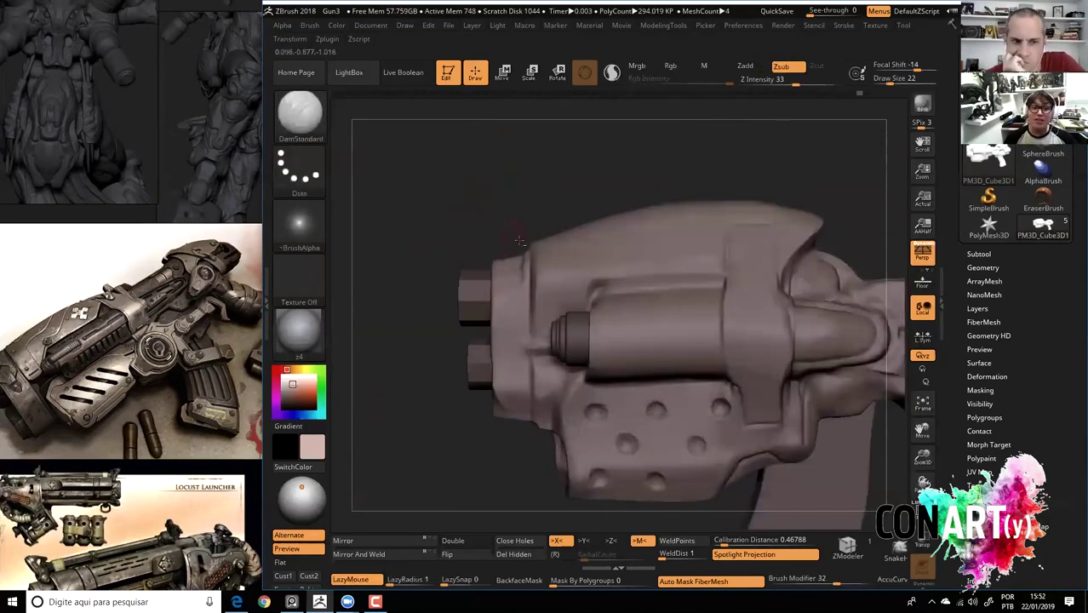
pyautogui.moveTo(580, 325)
pyautogui.keyDown('alt'); pyautogui.mouseDown()
pyautogui.moveTo(513, 360)
pyautogui.moveTo(613, 448)
pyautogui.moveTo(685, 299)
pyautogui.mouseUp(); pyautogui.keyUp('alt')
pyautogui.keyDown('ctrl'); pyautogui.keyDown('shift'); pyautogui.click(717, 246); pyautogui.keyUp('shift'); pyautogui.keyUp('ctrl')
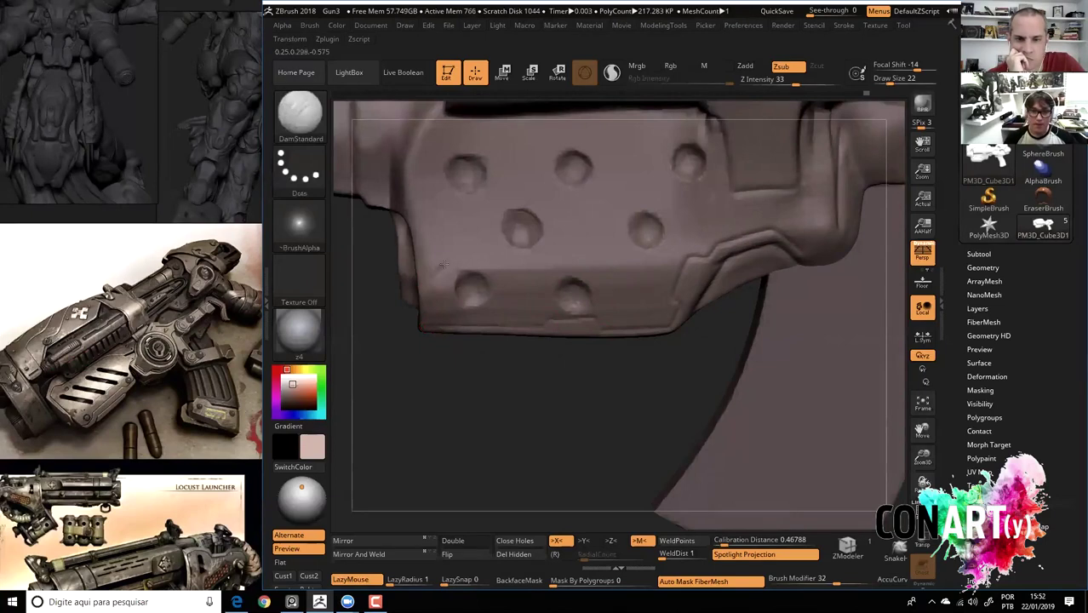
pyautogui.moveTo(400, 198); pyautogui.dragTo(417, 339)
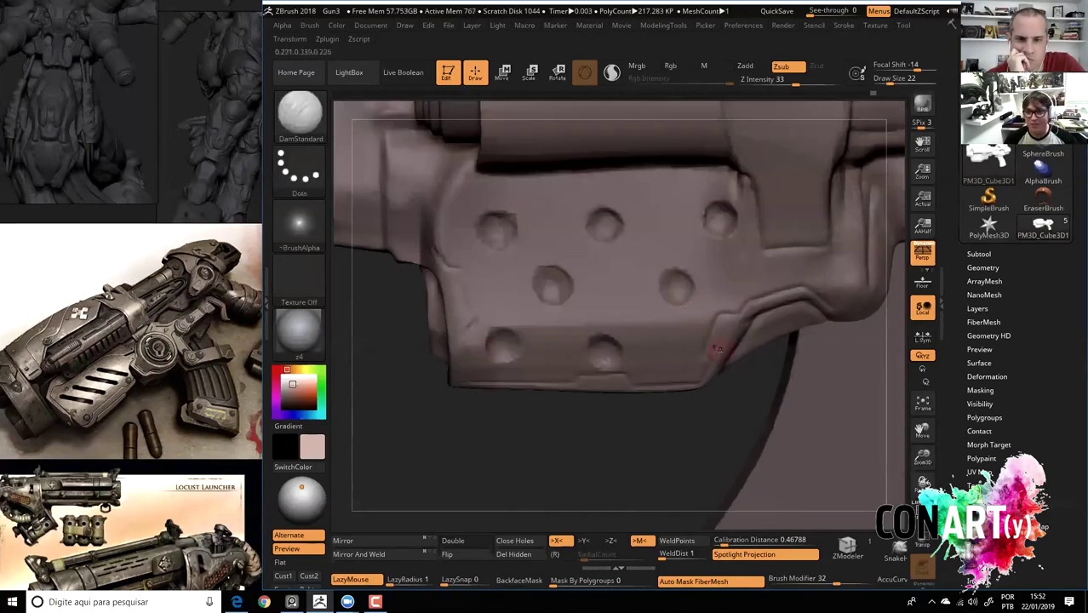
pyautogui.moveTo(457, 289); pyautogui.dragTo(462, 277, button='right')
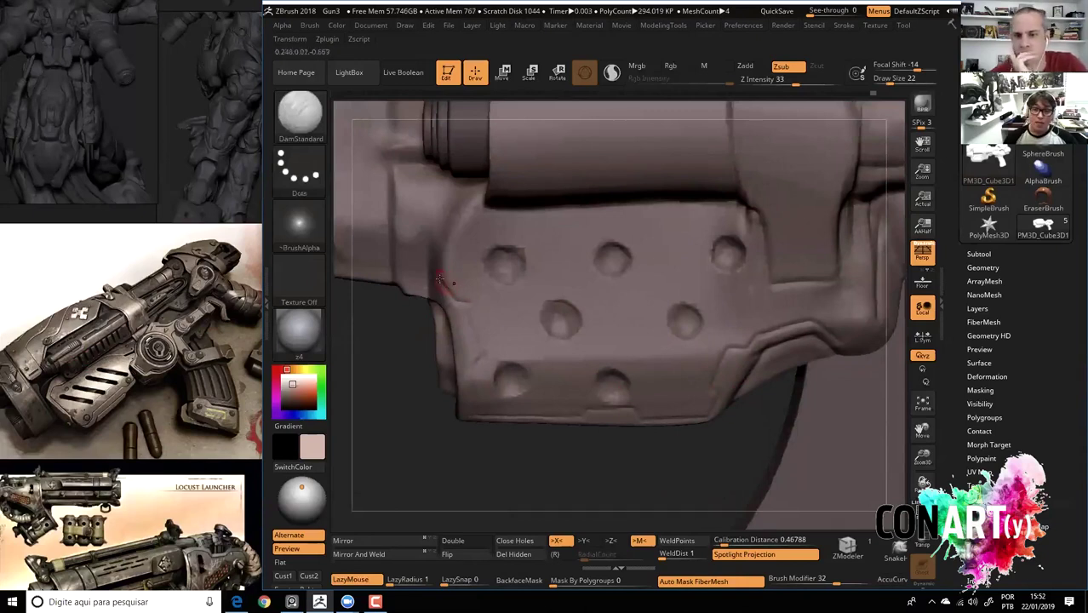
pyautogui.moveTo(484, 214); pyautogui.dragTo(673, 201)
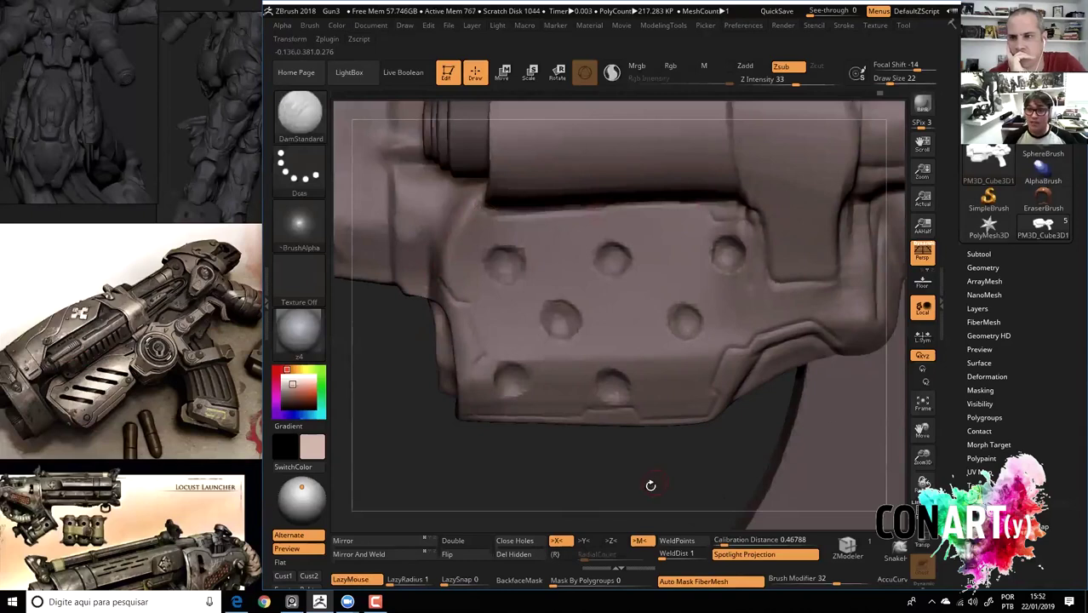
pyautogui.keyDown('ctrl'); pyautogui.moveTo(653, 482); pyautogui.dragTo(675, 366, button='right'); pyautogui.keyUp('ctrl')
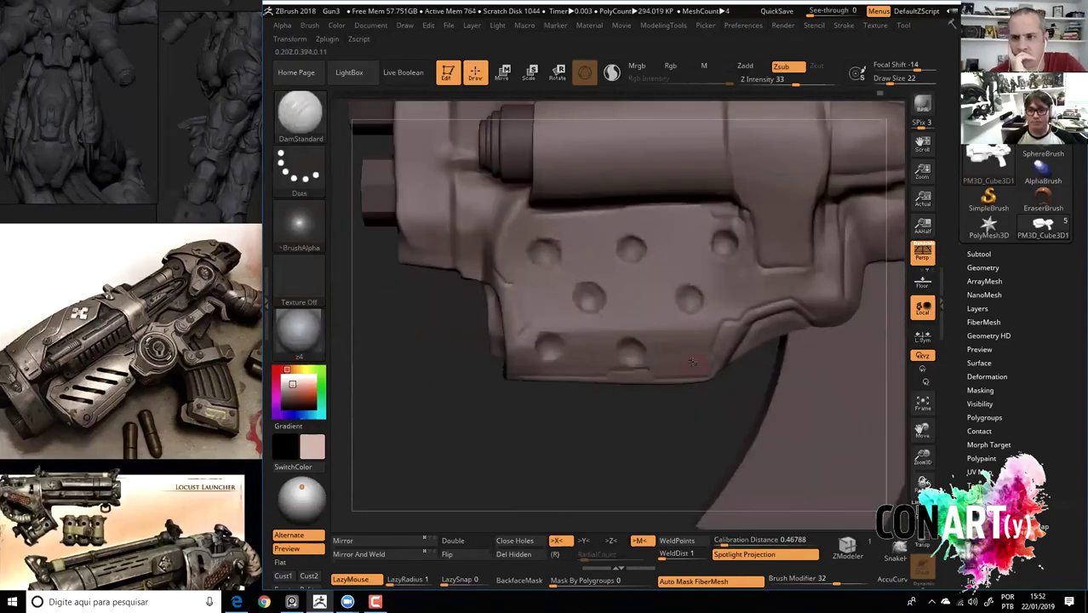
pyautogui.moveTo(516, 306); pyautogui.dragTo(528, 330)
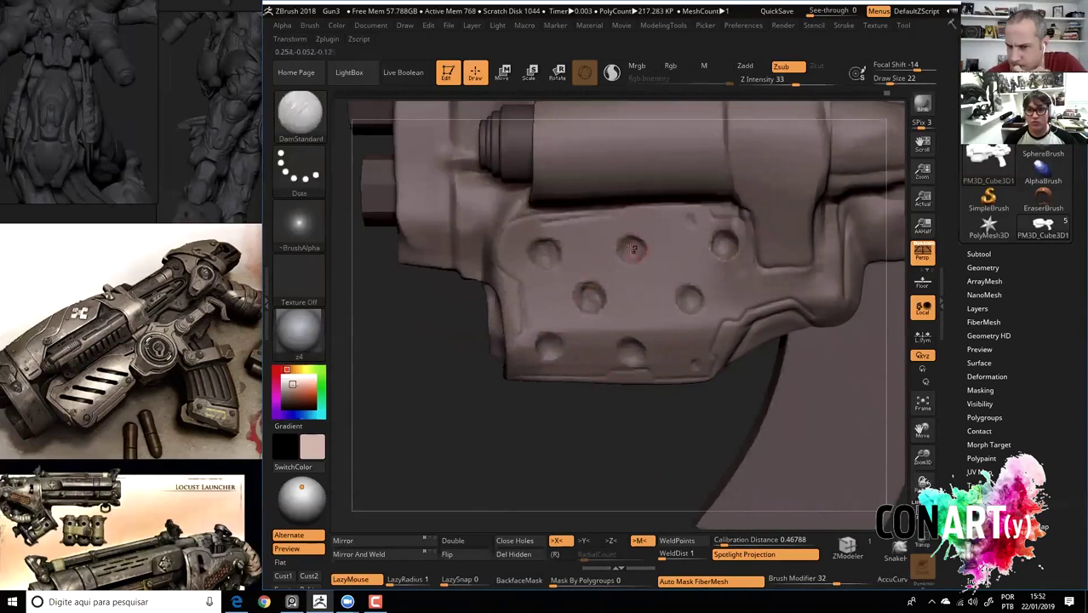
pyautogui.moveTo(622, 349); pyautogui.dragTo(549, 218)
pyautogui.moveTo(413, 291)
pyautogui.mouseDown()
pyautogui.moveTo(600, 294)
pyautogui.moveTo(541, 223)
pyautogui.mouseUp()
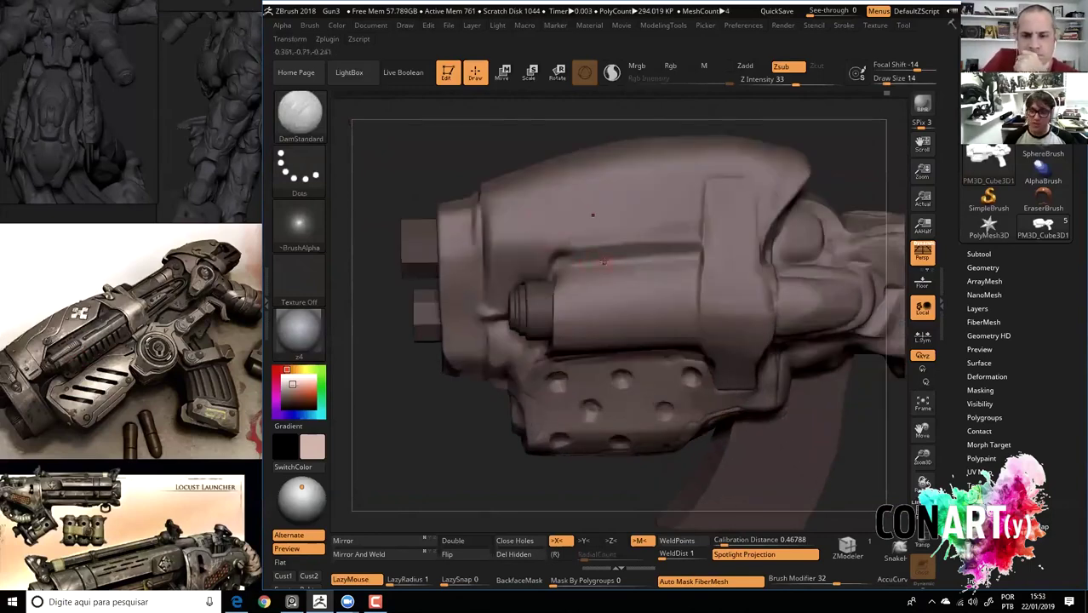
pyautogui.moveTo(500, 117); pyautogui.dragTo(536, 300)
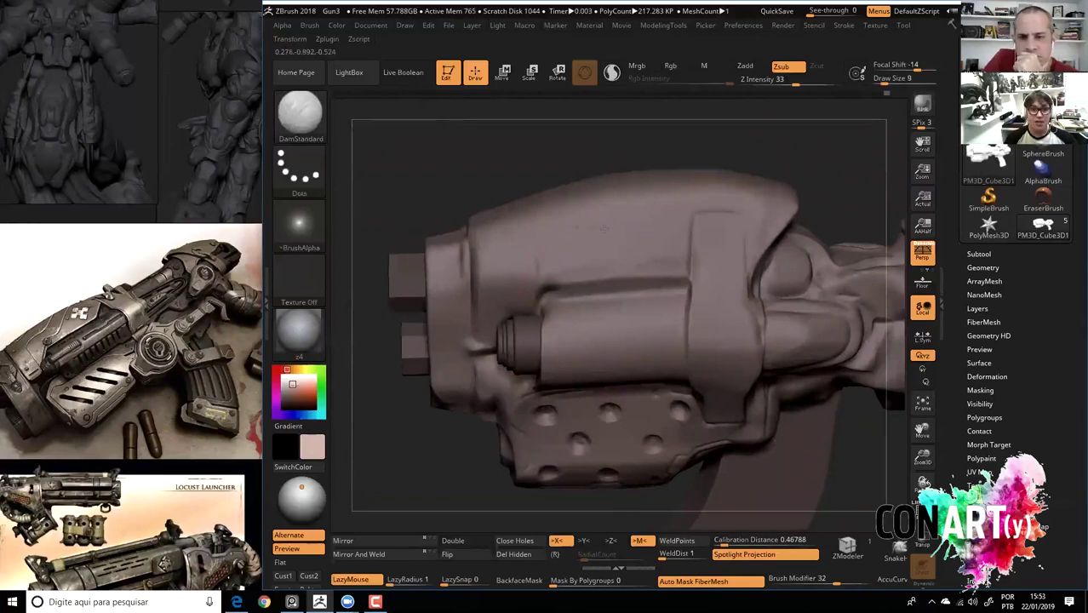
pyautogui.moveTo(667, 156); pyautogui.dragTo(593, 244)
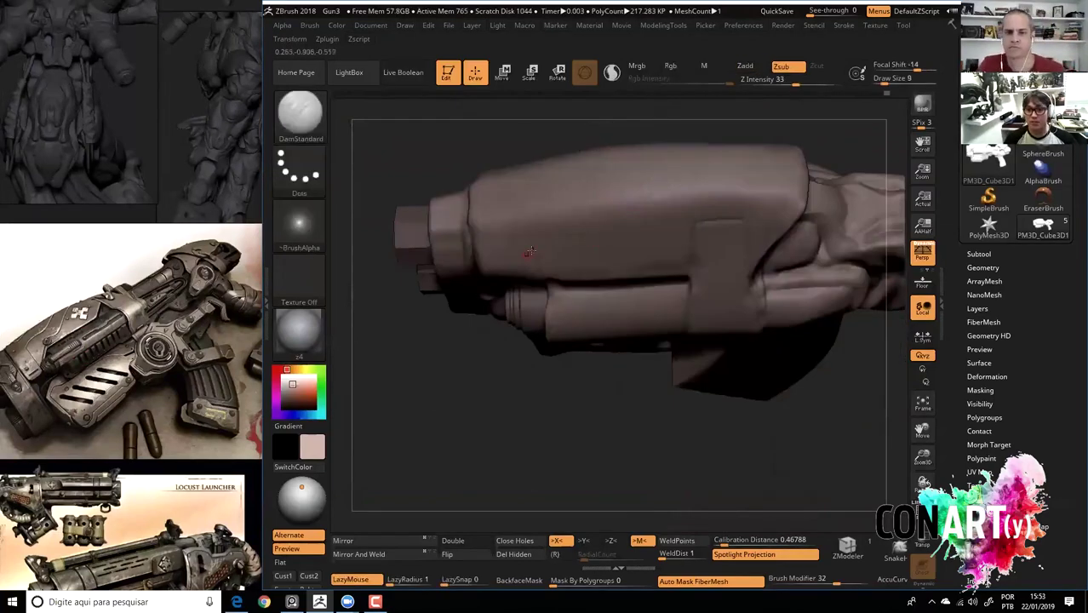
pyautogui.moveTo(568, 116); pyautogui.dragTo(618, 282)
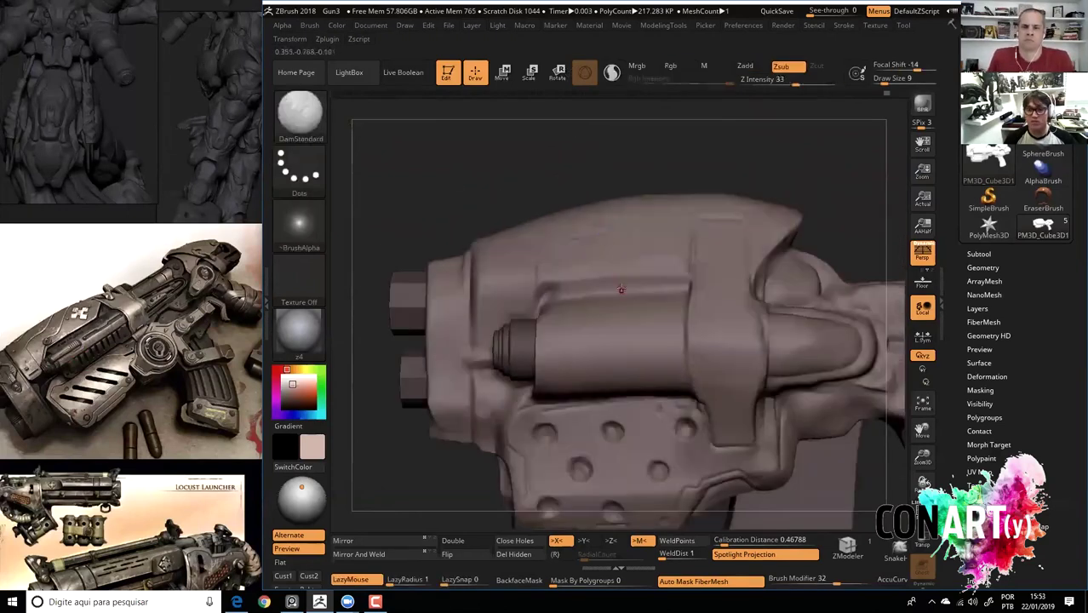
pyautogui.moveTo(681, 209); pyautogui.dragTo(679, 219)
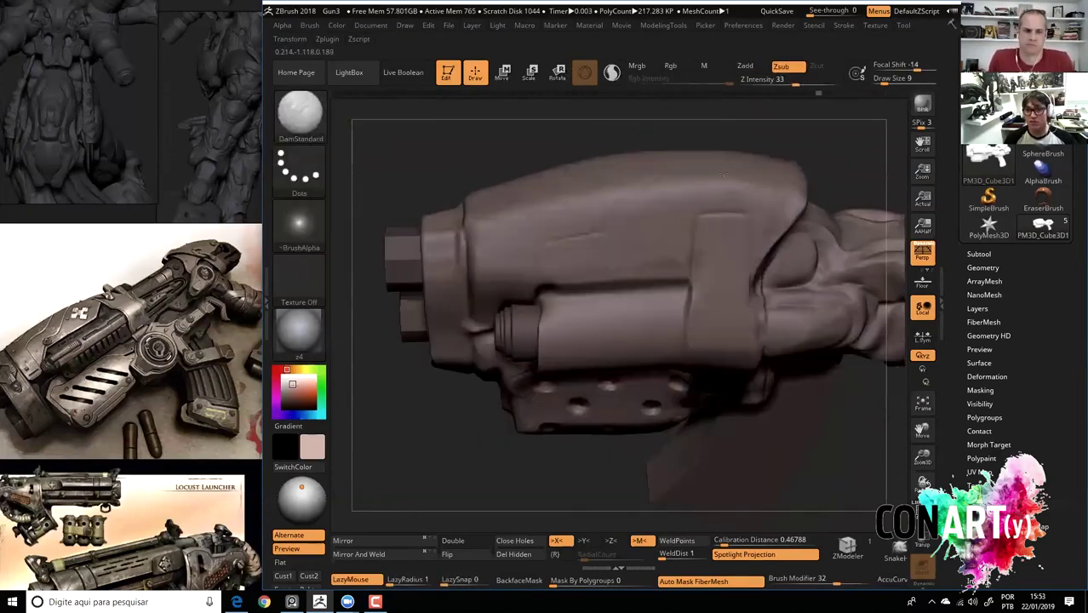
pyautogui.moveTo(566, 119)
pyautogui.mouseDown()
pyautogui.moveTo(535, 196)
pyautogui.moveTo(506, 340)
pyautogui.moveTo(461, 340)
pyautogui.moveTo(493, 385)
pyautogui.mouseUp()
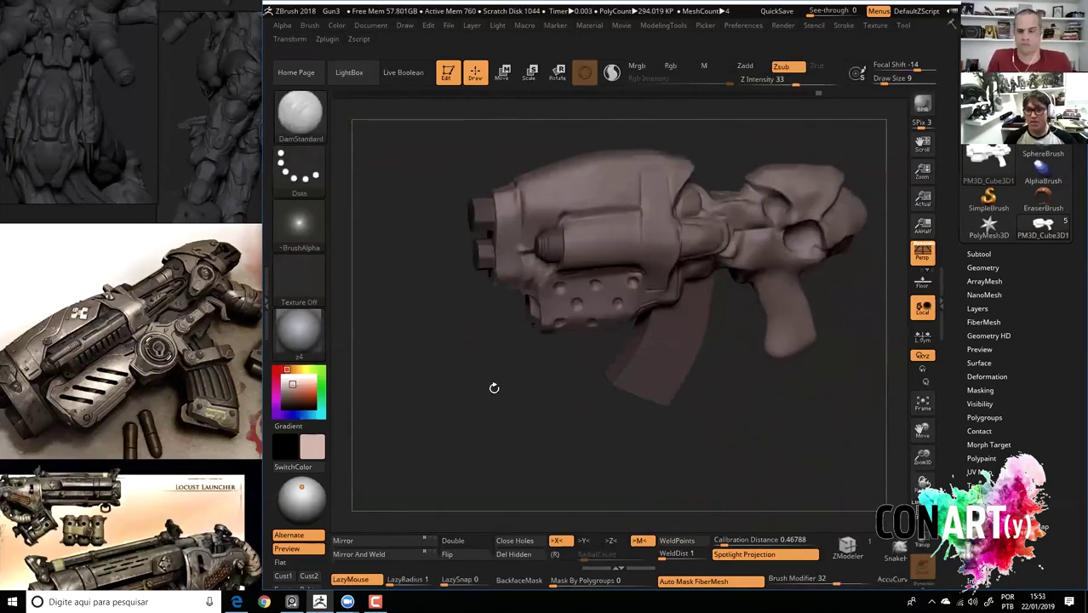
pyautogui.moveTo(499, 403)
pyautogui.mouseDown()
pyautogui.moveTo(515, 413)
pyautogui.moveTo(632, 312)
pyautogui.mouseUp()
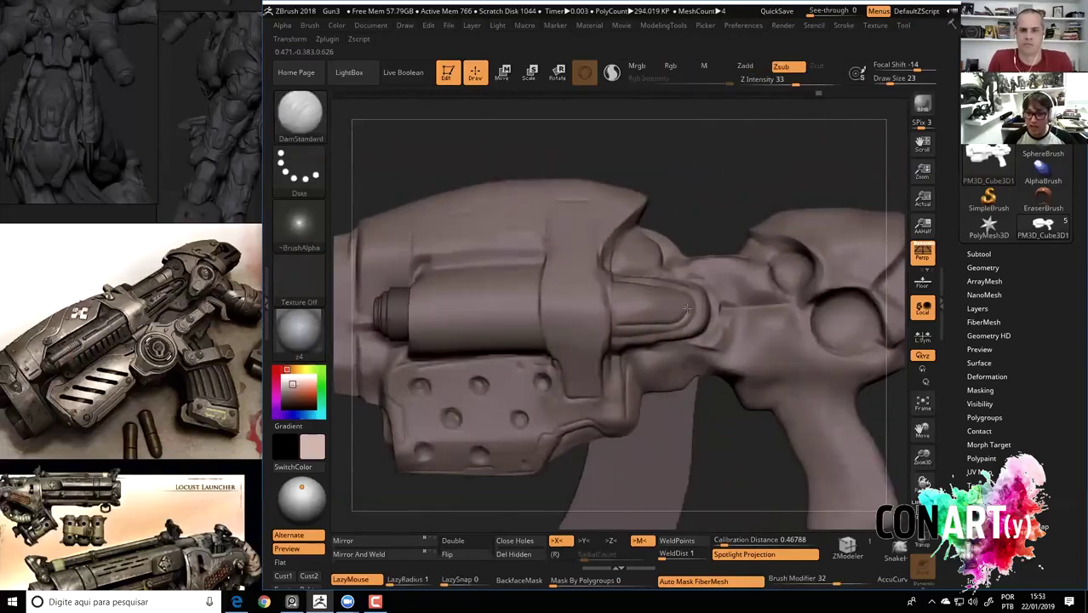
pyautogui.moveTo(620, 291); pyautogui.dragTo(647, 284, button='right')
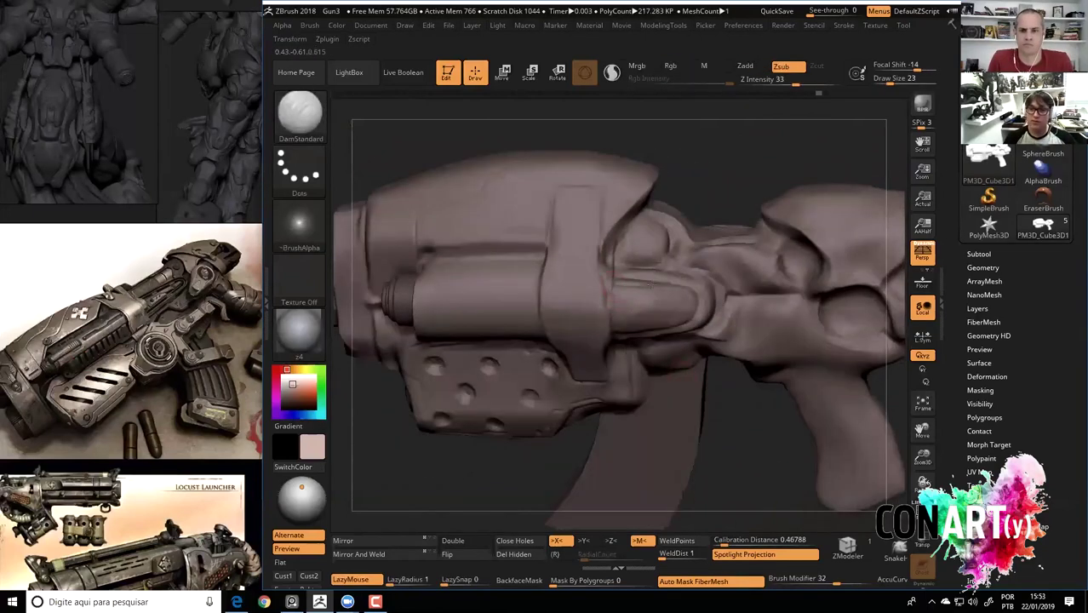
pyautogui.moveTo(657, 323); pyautogui.dragTo(621, 332, button='right')
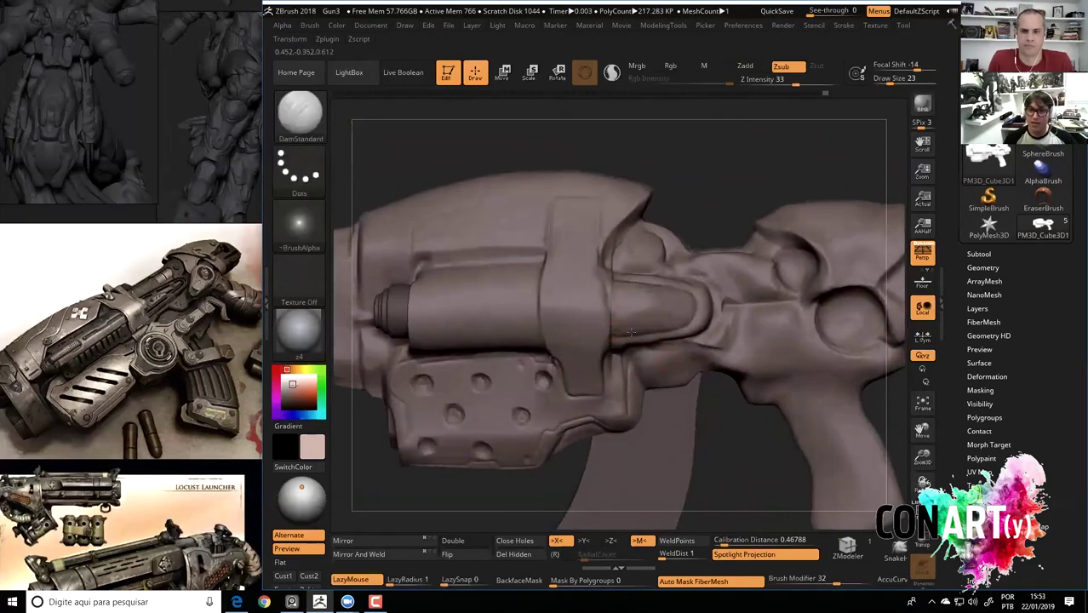
pyautogui.keyDown('ctrl'); pyautogui.keyDown('shift'); pyautogui.click(647, 326); pyautogui.keyUp('shift'); pyautogui.keyUp('ctrl')
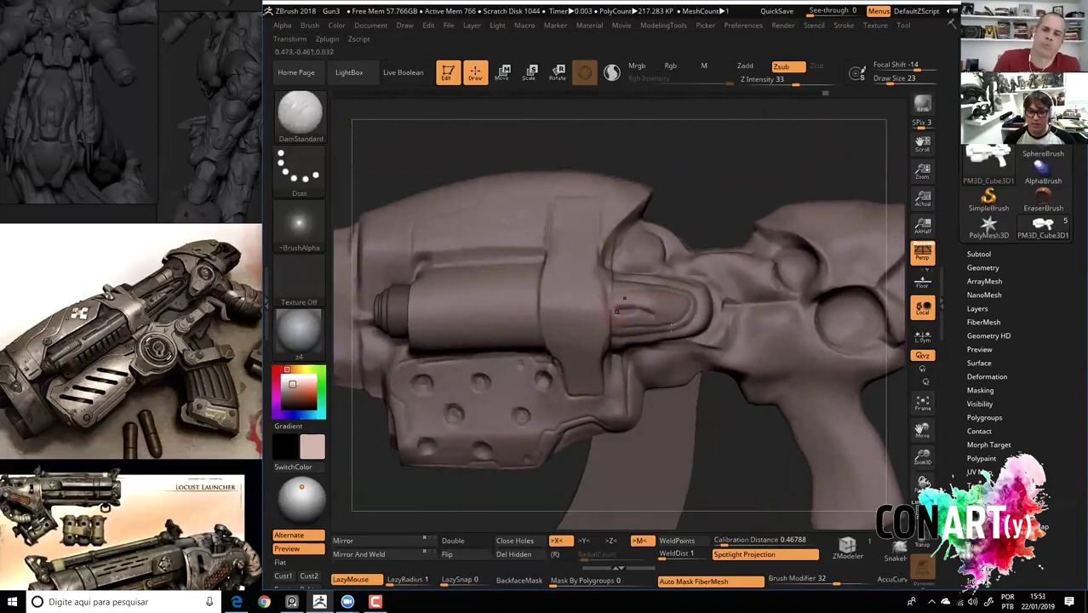
# Carve an oval recess into the barrel sleeve with ClayBuildup, adjusting brush size.
pyautogui.press('b')
pyautogui.press('c')
pyautogui.press('b')
pyautogui.keyDown('alt'); pyautogui.moveTo(732, 430); pyautogui.dragTo(663, 290); pyautogui.keyUp('alt')
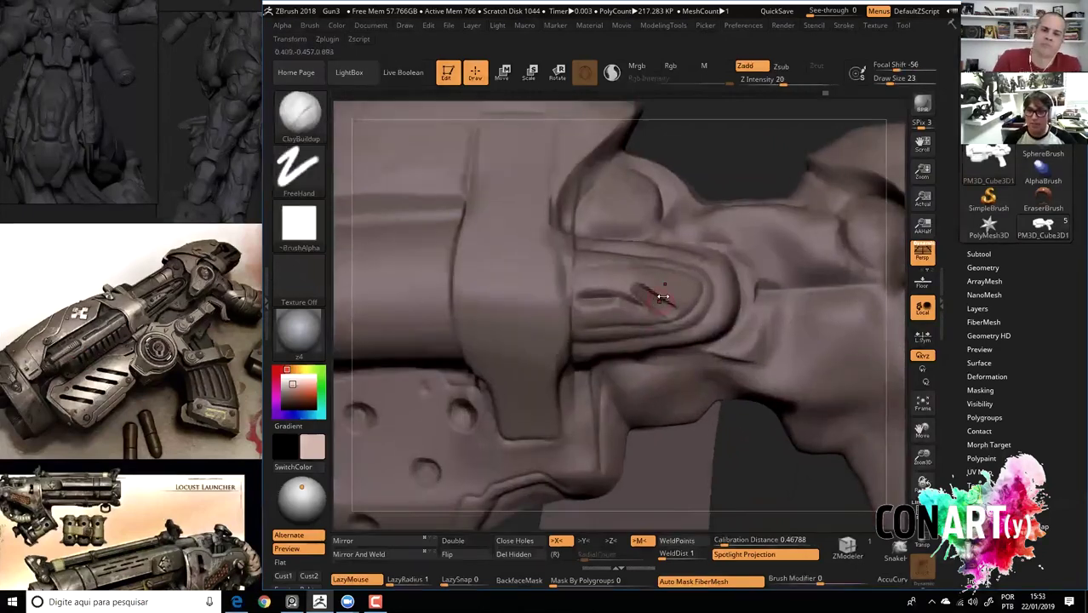
pyautogui.press(']')
pyautogui.press('[')
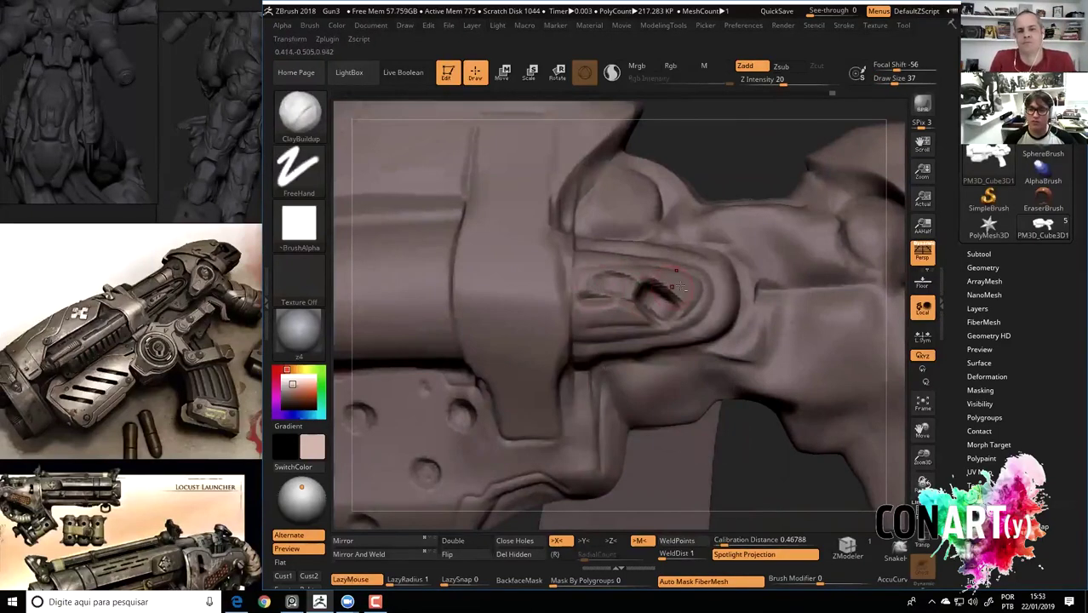
pyautogui.moveTo(750, 372)
pyautogui.mouseDown()
pyautogui.moveTo(754, 432)
pyautogui.moveTo(728, 331)
pyautogui.mouseUp()
pyautogui.press(']')
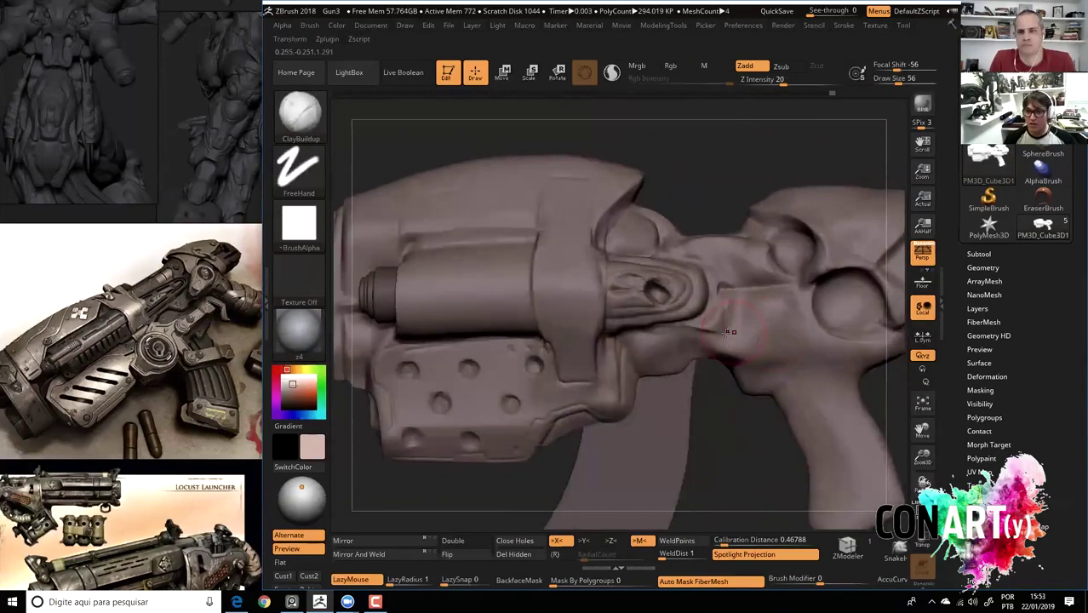
# Lasso-mask and invert around the grip, then switch to Move at brush size 104.
pyautogui.moveTo(728, 331)
pyautogui.keyDown('ctrl'); pyautogui.mouseDown()
pyautogui.moveTo(905, 341)
pyautogui.moveTo(687, 340)
pyautogui.mouseUp(); pyautogui.keyUp('ctrl')
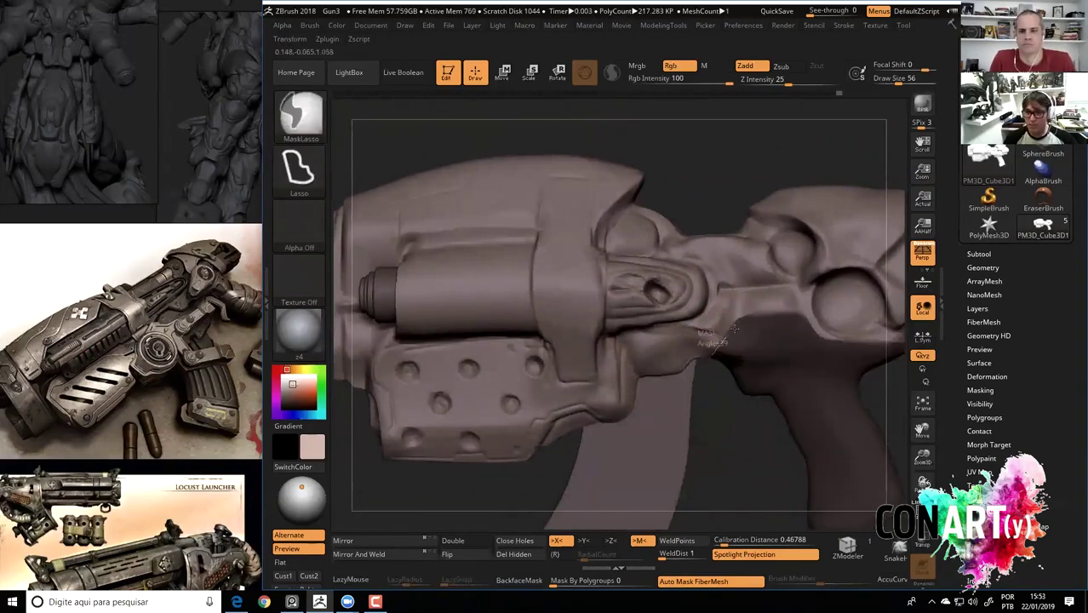
pyautogui.keyDown('ctrl'); pyautogui.click(722, 469); pyautogui.keyUp('ctrl')
pyautogui.press('f')
pyautogui.press('b')
pyautogui.press('m')
pyautogui.press('v')
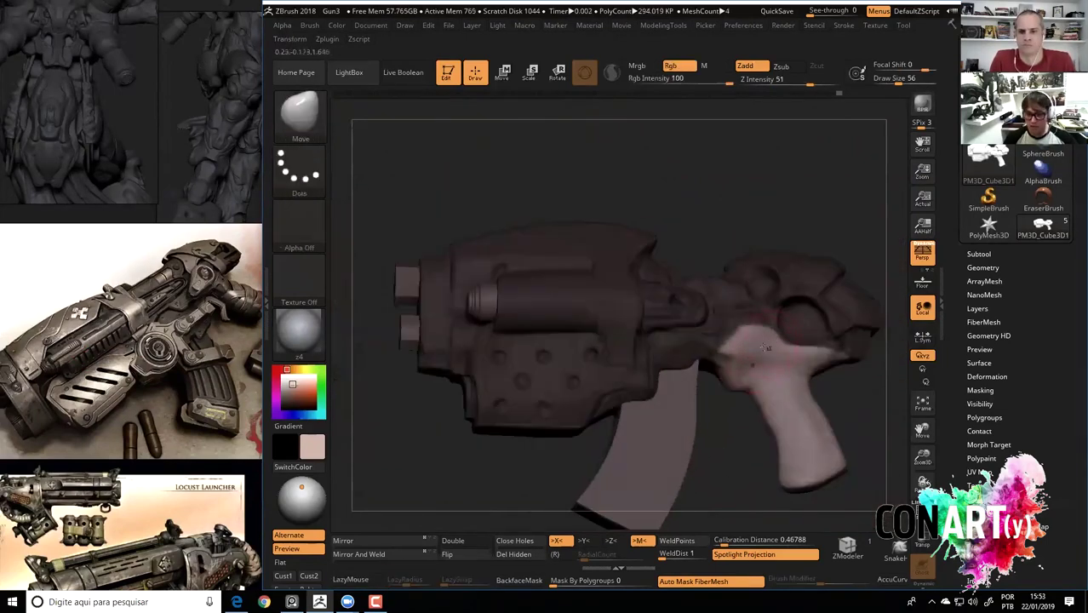
pyautogui.moveTo(739, 279); pyautogui.dragTo(747, 328, button='right')
pyautogui.rightClick(747, 329)
pyautogui.moveTo(747, 328); pyautogui.dragTo(732, 329)
pyautogui.moveTo(747, 299); pyautogui.dragTo(746, 349, button='right')
# Rework the grip by alternating hPolish and Move, ending with hPolish active.
pyautogui.press('b')
pyautogui.press('h')
pyautogui.press('p')
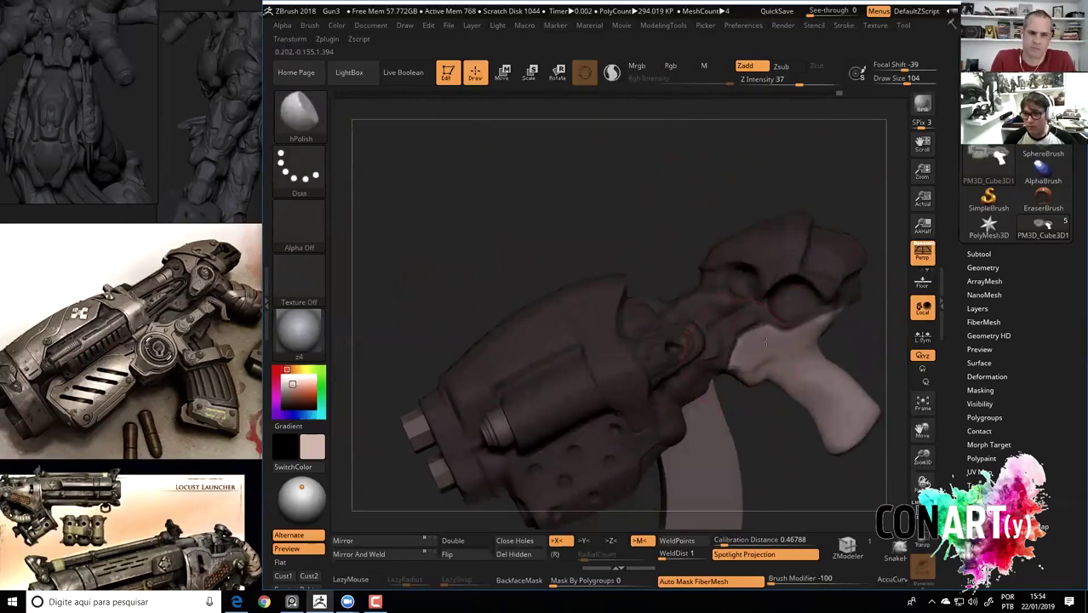
pyautogui.moveTo(657, 255)
pyautogui.mouseDown(button='right')
pyautogui.moveTo(641, 195)
pyautogui.moveTo(673, 174)
pyautogui.moveTo(670, 235)
pyautogui.moveTo(781, 325)
pyautogui.mouseUp(button='right')
pyautogui.press('b')
pyautogui.press('m')
pyautogui.press('v')
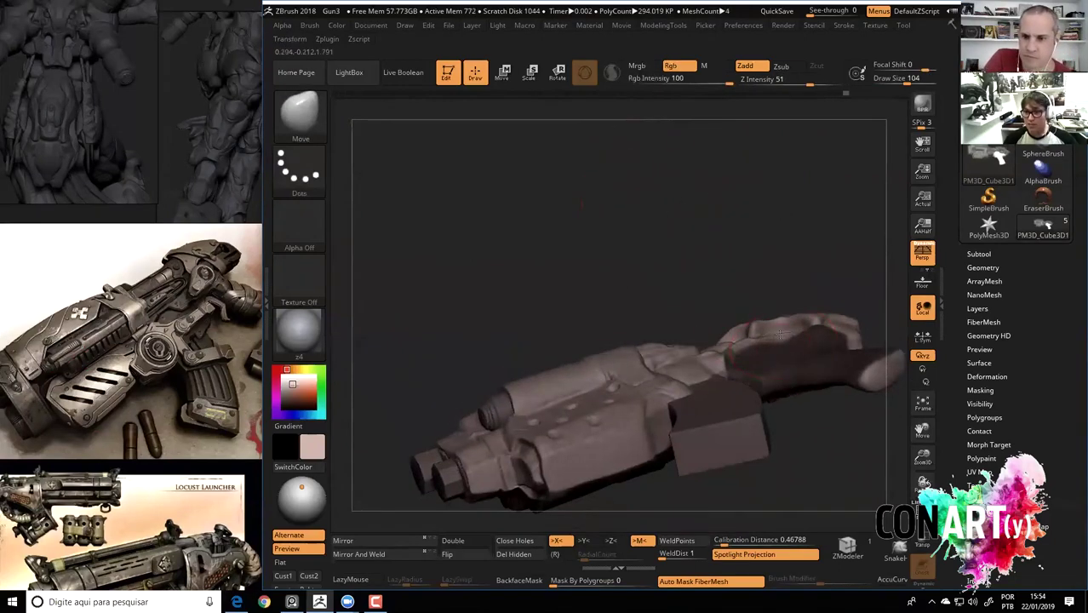
pyautogui.moveTo(668, 347); pyautogui.dragTo(694, 205, button='right')
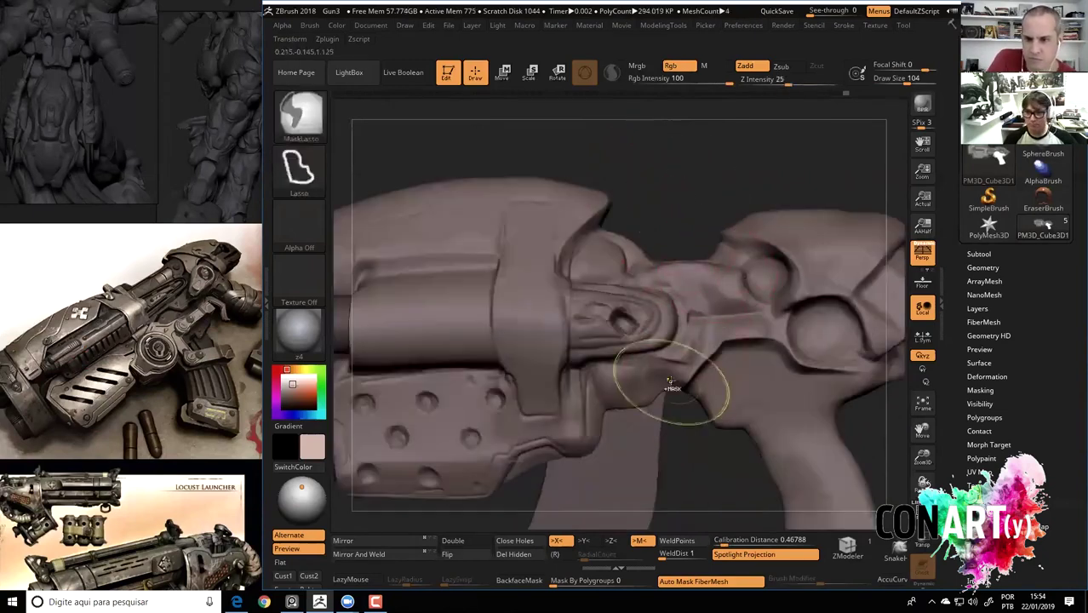
pyautogui.moveTo(688, 203); pyautogui.dragTo(715, 336, button='right')
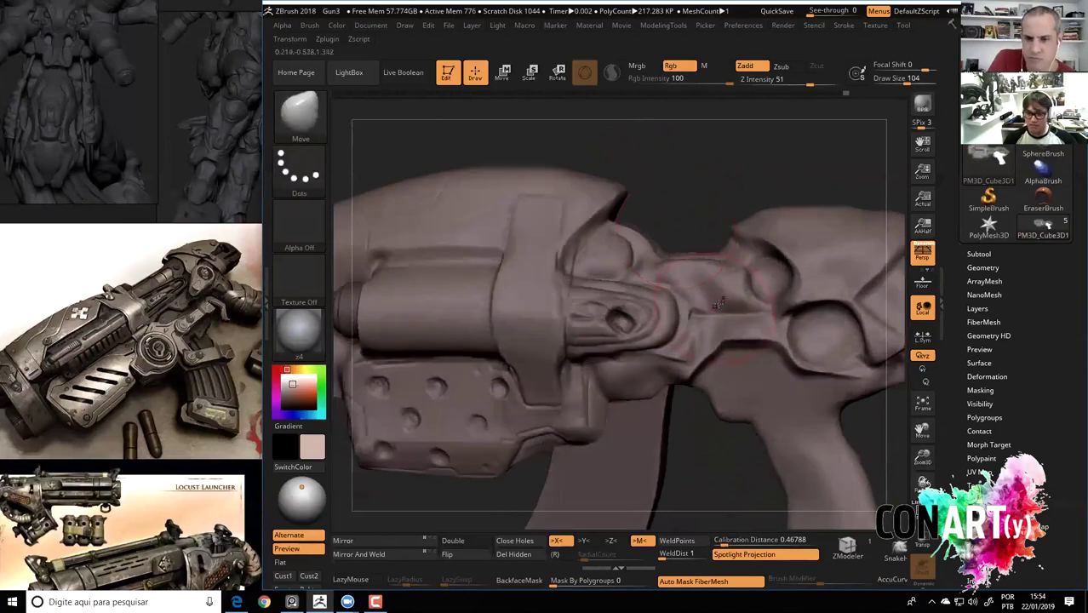
pyautogui.press('b')
pyautogui.press('h')
pyautogui.press('p')
pyautogui.press('space')
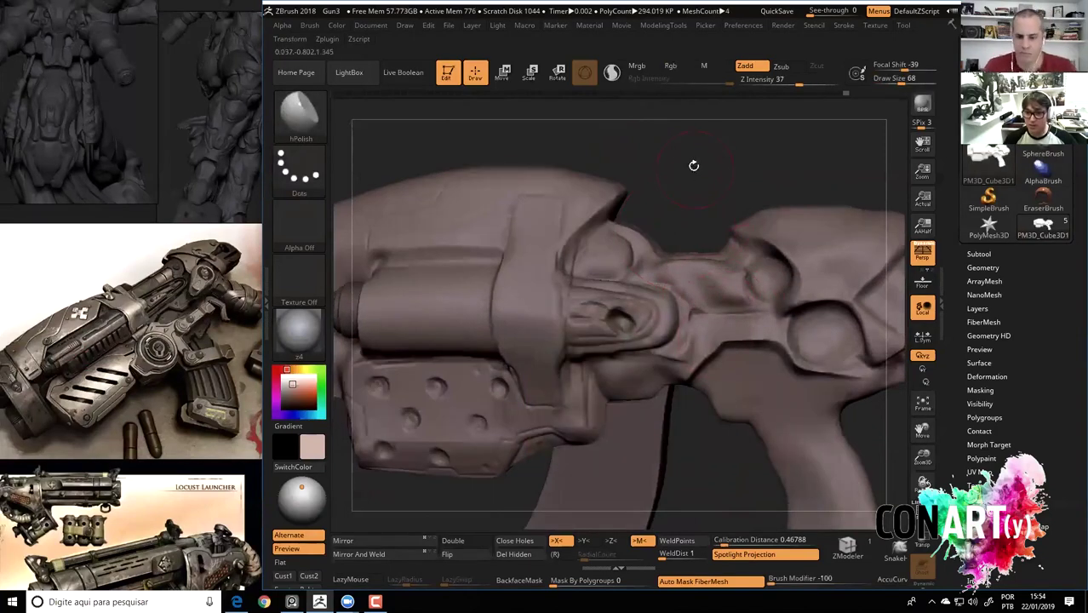
# Build up clay on the round boss in the gun's middle section with ClayBuildup.
pyautogui.keyDown('alt'); pyautogui.moveTo(702, 180); pyautogui.dragTo(724, 324, button='right'); pyautogui.keyUp('alt')
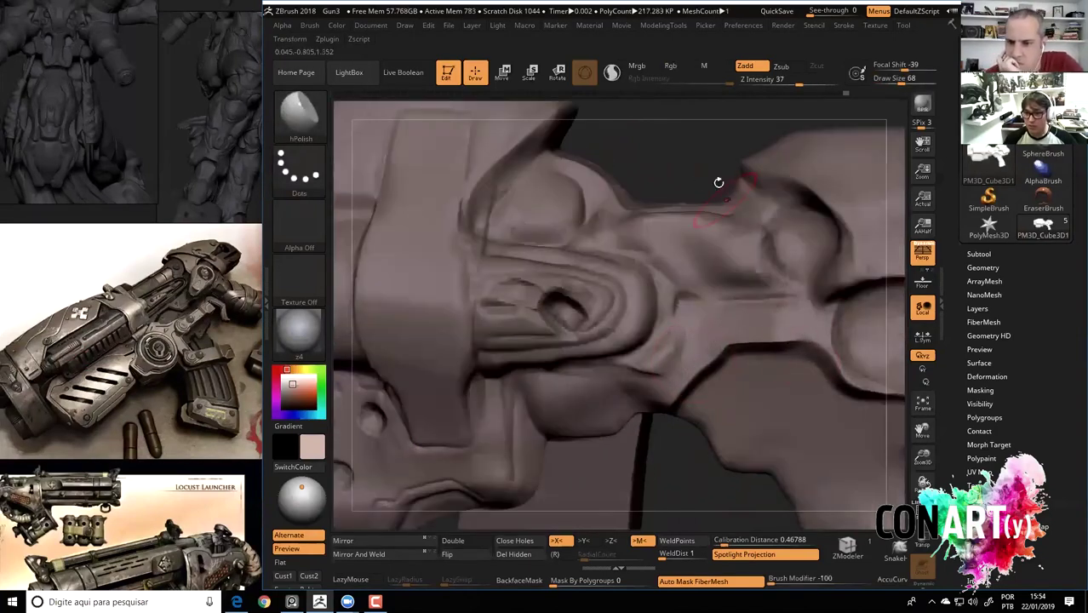
pyautogui.moveTo(719, 180); pyautogui.dragTo(664, 365, button='right')
pyautogui.press('b')
pyautogui.press('c')
pyautogui.press('b')
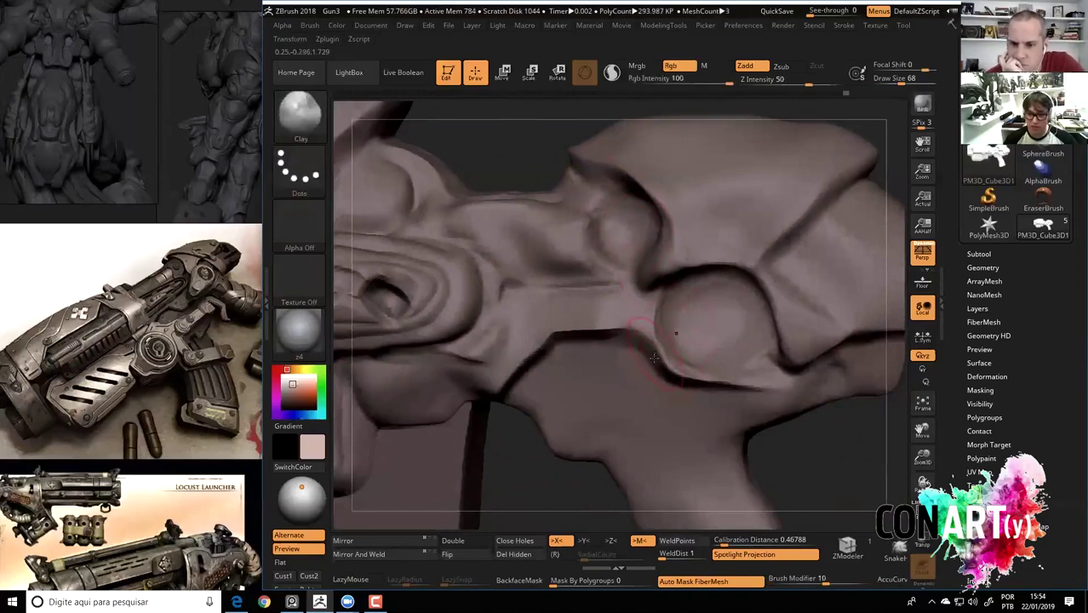
pyautogui.moveTo(668, 371)
pyautogui.mouseDown()
pyautogui.moveTo(714, 344)
pyautogui.moveTo(687, 375)
pyautogui.mouseUp()
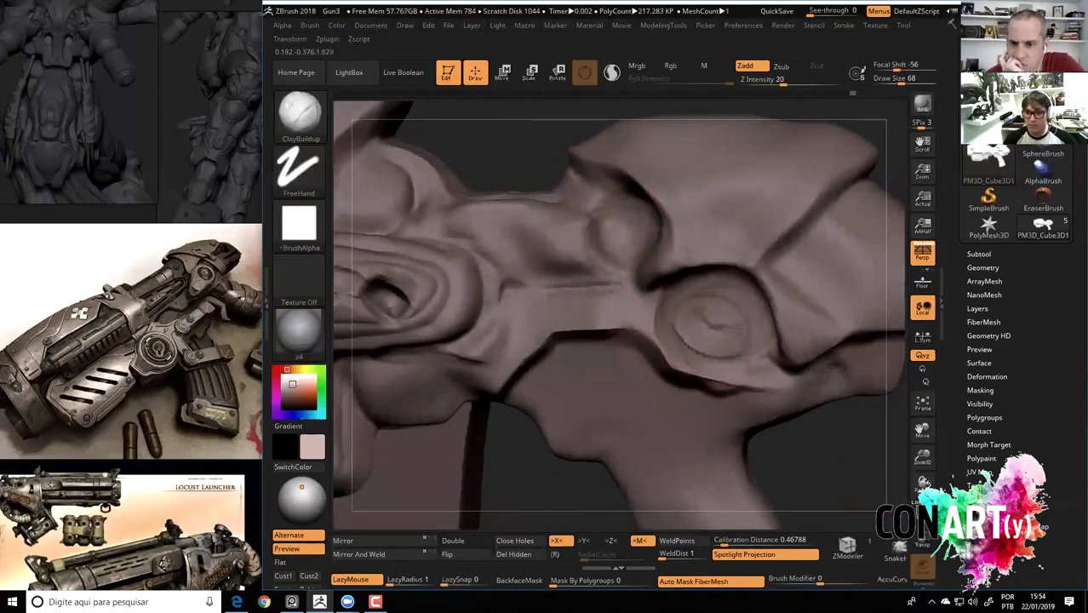
# Work the area around the round boss with TrimDynamic, hPolish and DamStandard.
pyautogui.moveTo(861, 466); pyautogui.dragTo(658, 357)
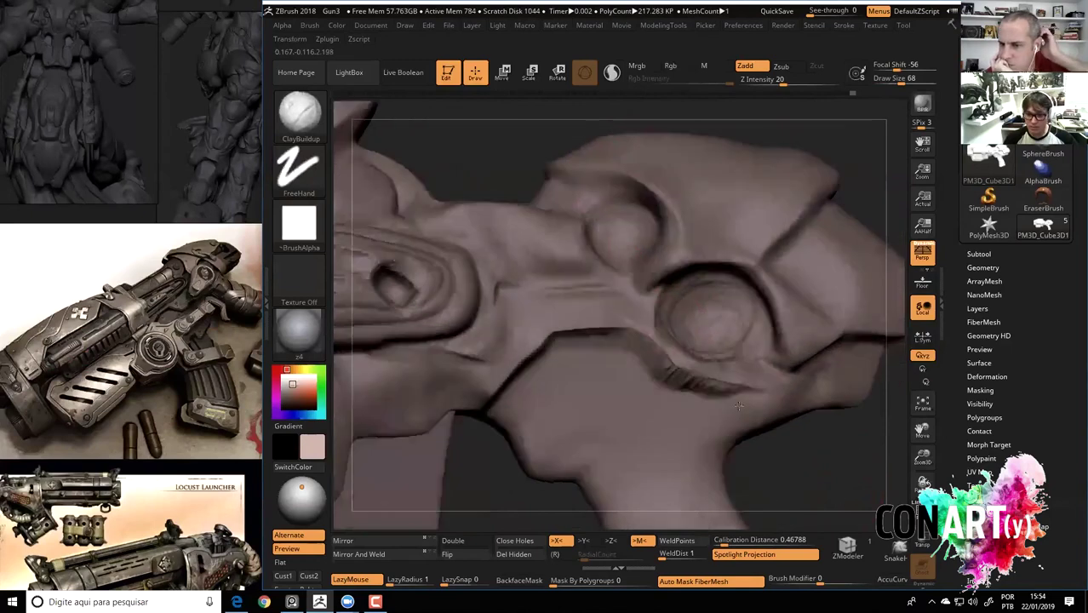
pyautogui.press('b')
pyautogui.press('t')
pyautogui.press('d')
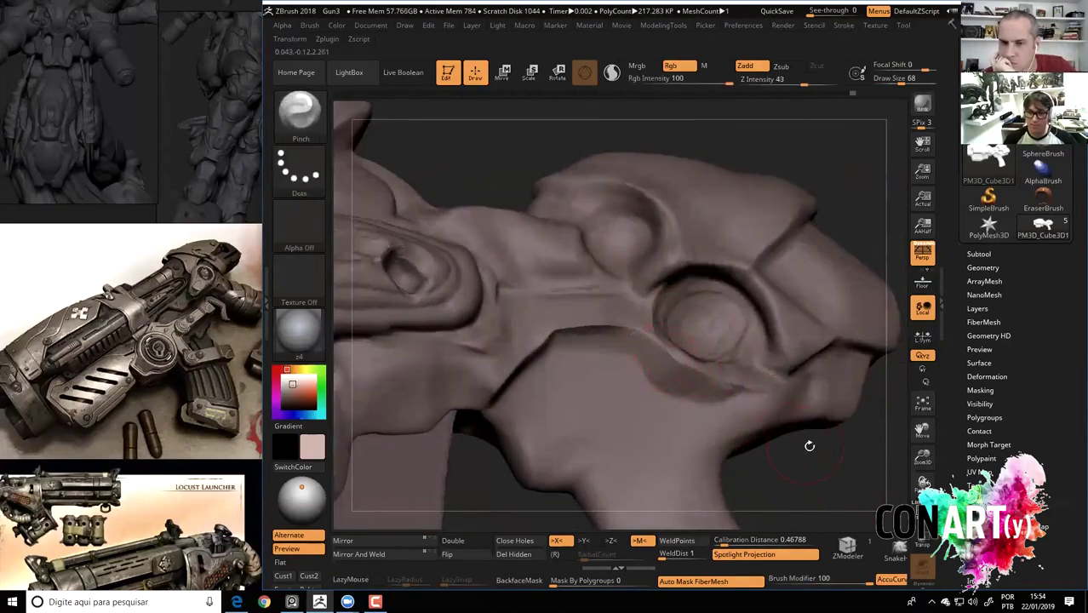
pyautogui.moveTo(809, 445); pyautogui.dragTo(749, 459)
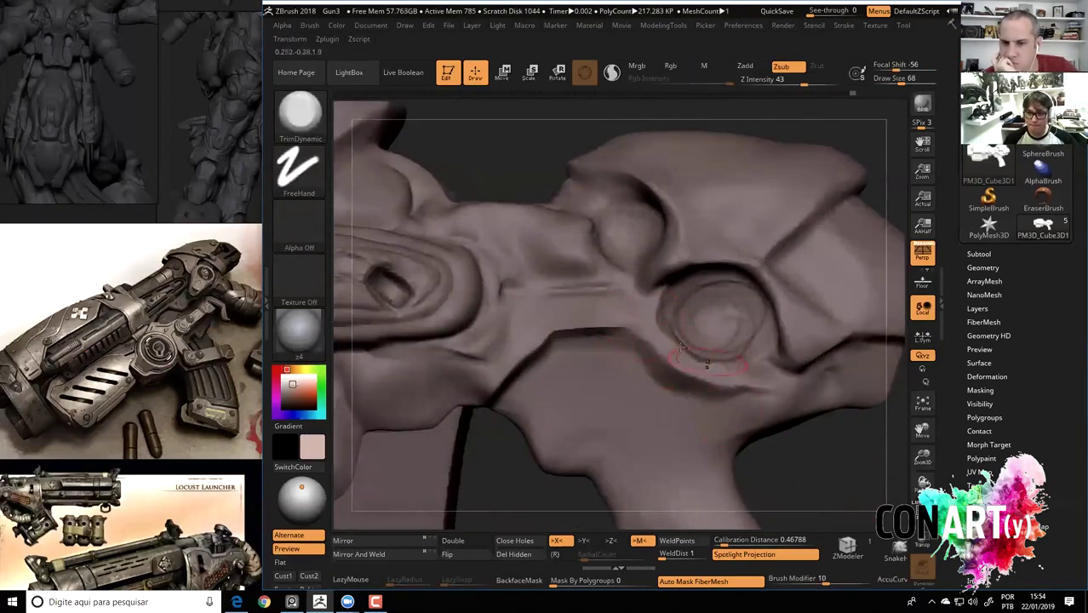
pyautogui.press('b')
pyautogui.press('h')
pyautogui.press('p')
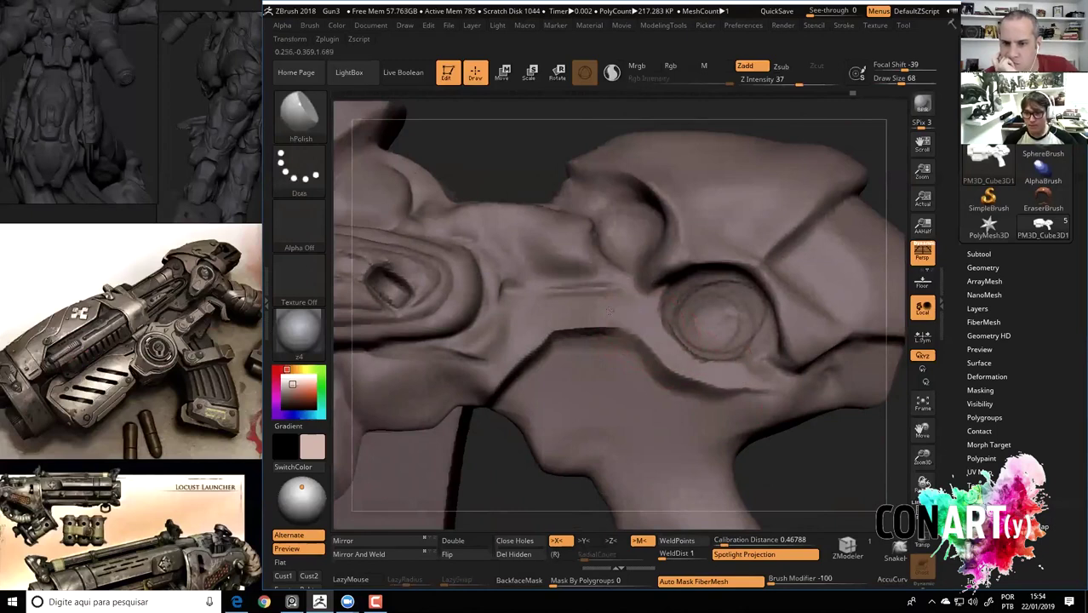
pyautogui.moveTo(814, 471); pyautogui.dragTo(669, 332)
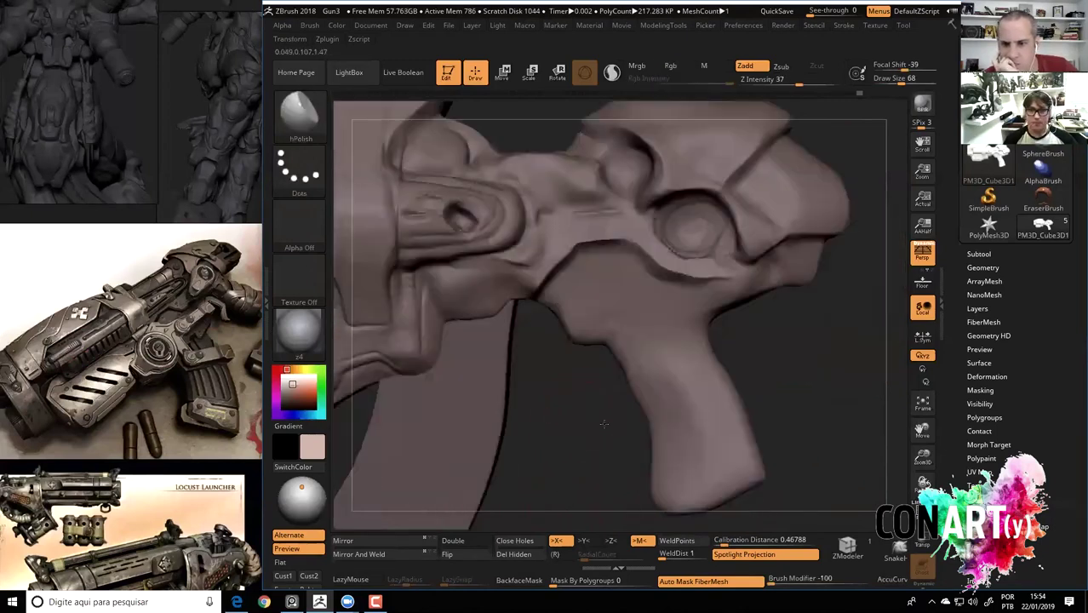
pyautogui.press('b')
pyautogui.press('d')
pyautogui.press('s')
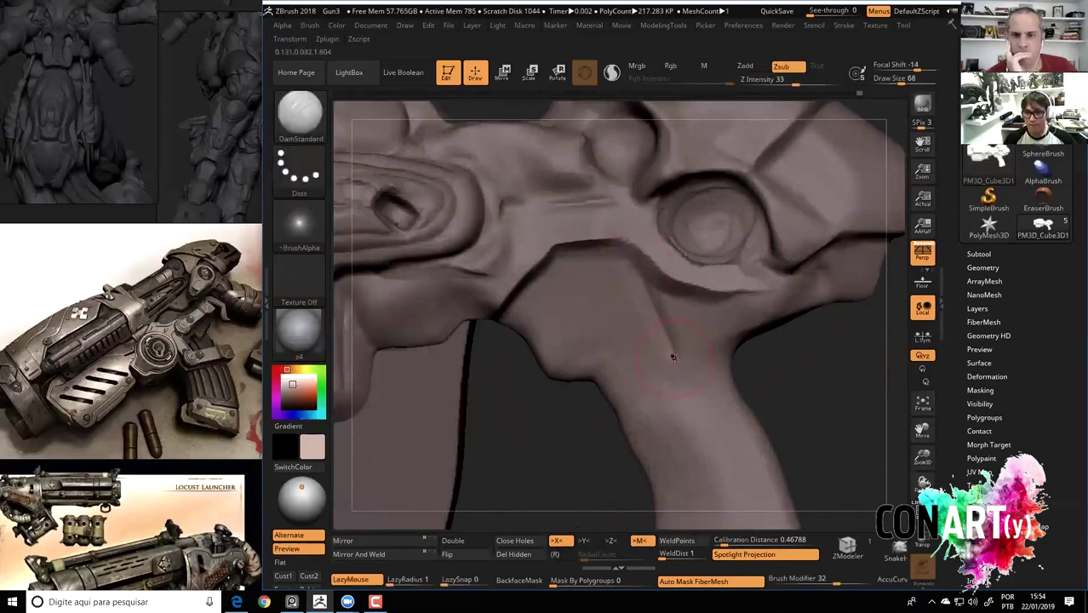
pyautogui.moveTo(737, 300)
pyautogui.mouseDown()
pyautogui.moveTo(587, 428)
pyautogui.moveTo(607, 406)
pyautogui.moveTo(636, 250)
pyautogui.moveTo(708, 278)
pyautogui.moveTo(614, 352)
pyautogui.moveTo(690, 316)
pyautogui.mouseUp()
# Invert the grip mask, then clear it and shrink the Move brush to 68.
pyautogui.hotkey('ctrl', 'i')
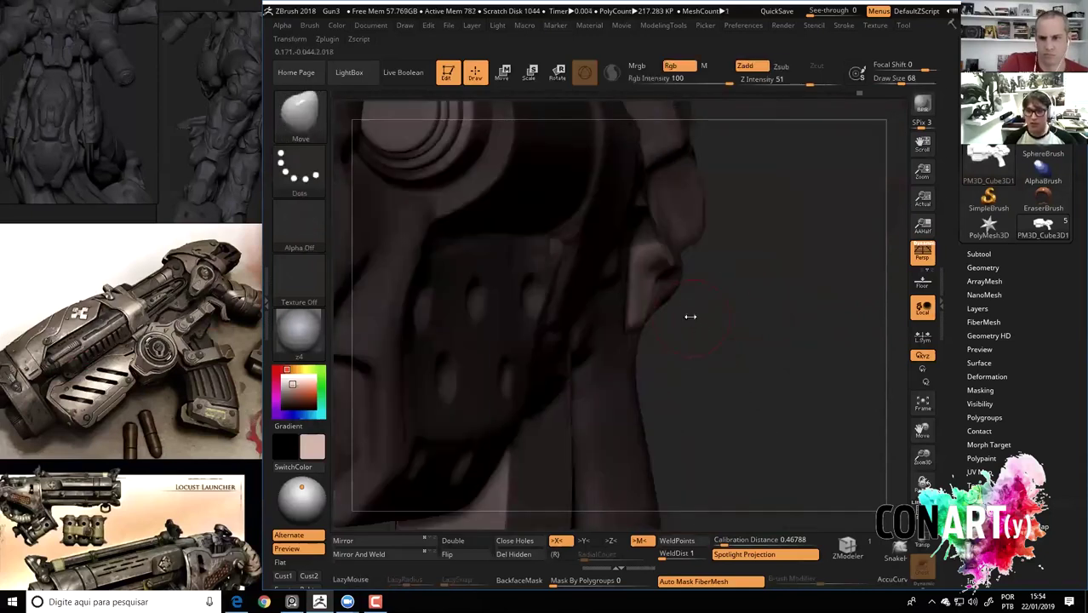
pyautogui.press('b')
pyautogui.press('m')
pyautogui.press('v')
pyautogui.moveTo(633, 303)
pyautogui.mouseDown()
pyautogui.moveTo(716, 365)
pyautogui.moveTo(637, 301)
pyautogui.mouseUp()
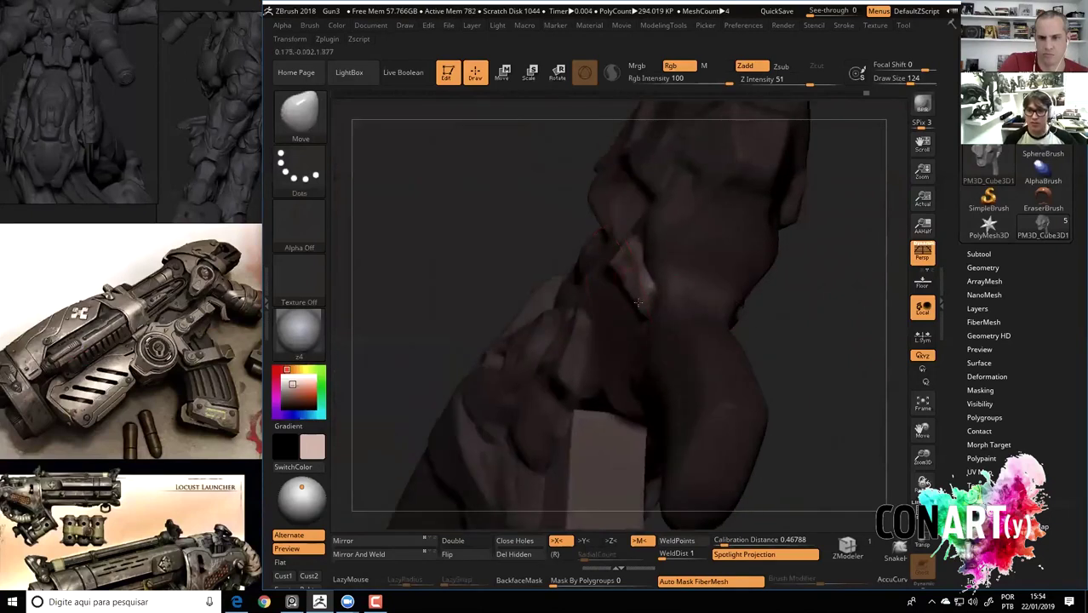
pyautogui.keyDown('ctrl'); pyautogui.click(510, 187); pyautogui.keyUp('ctrl')
pyautogui.moveTo(510, 187); pyautogui.dragTo(570, 182)
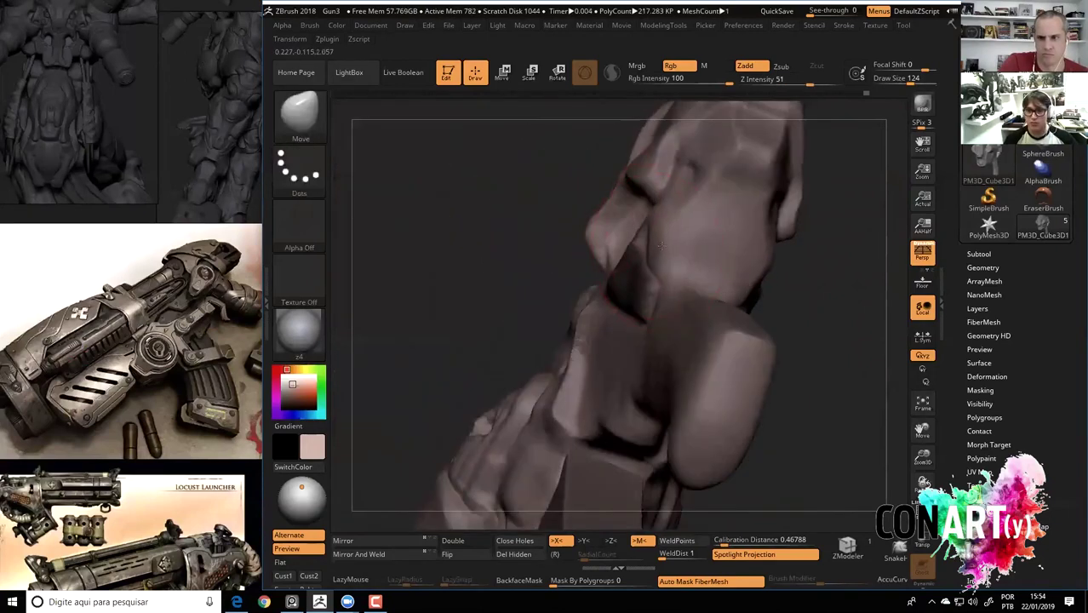
pyautogui.moveTo(660, 242)
pyautogui.mouseDown()
pyautogui.moveTo(698, 281)
pyautogui.moveTo(741, 275)
pyautogui.moveTo(705, 295)
pyautogui.mouseUp()
pyautogui.press('space')
pyautogui.moveTo(558, 353); pyautogui.dragTo(644, 396)
pyautogui.scroll(-3, 619, 409)
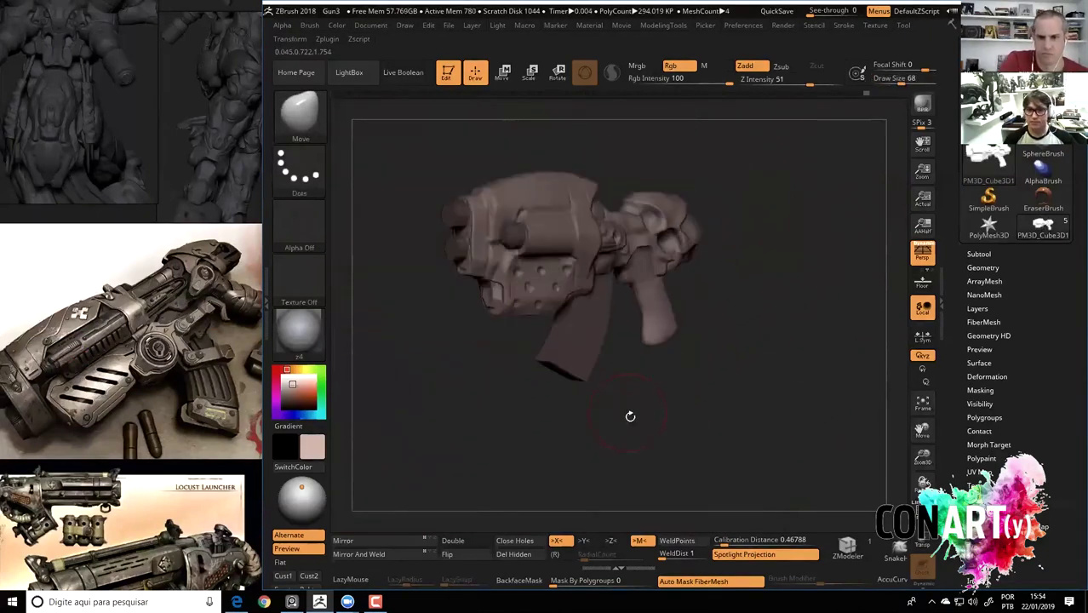
pyautogui.scroll(-1, 600, 404)
pyautogui.scroll(2, 629, 415)
pyautogui.scroll(5, 629, 416)
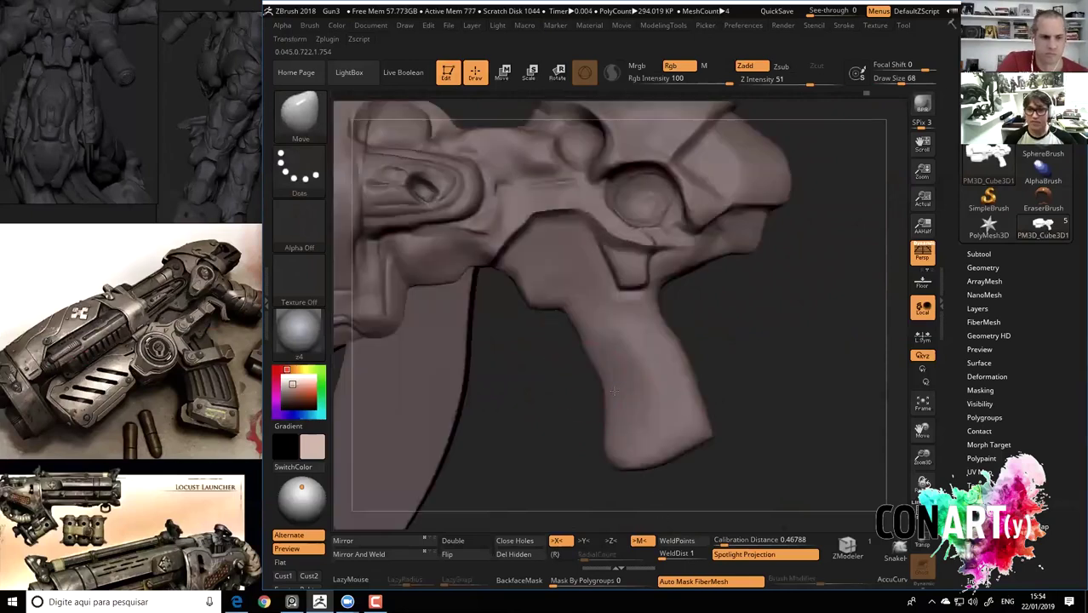
# Flatten the body-grip junction with TrimDynamic and Shift-smooth it.
pyautogui.press('b')
pyautogui.press('t')
pyautogui.press('d')
pyautogui.press('space')
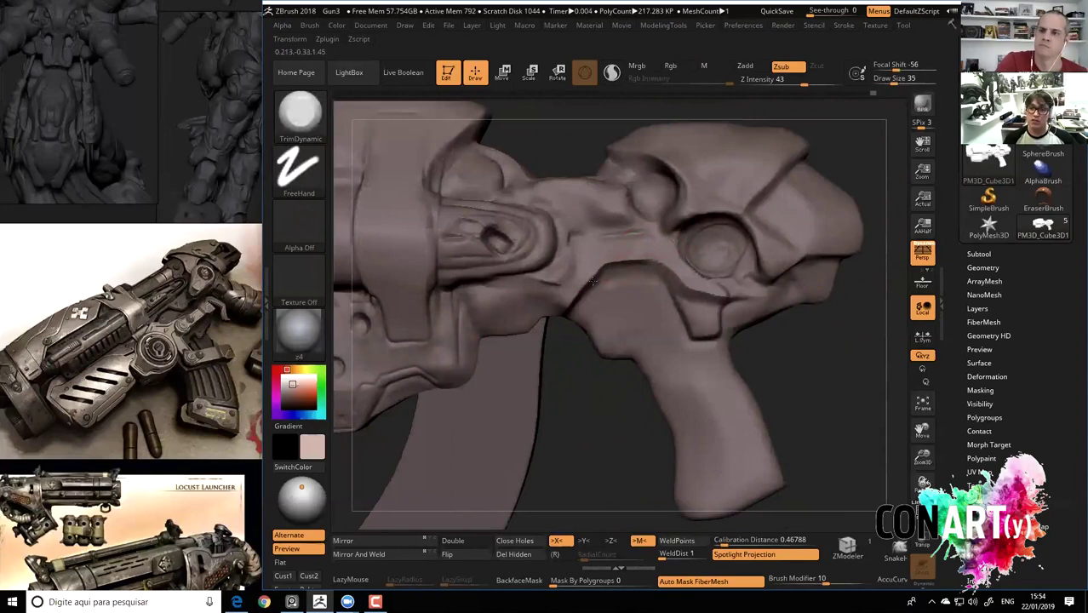
pyautogui.press('shift')
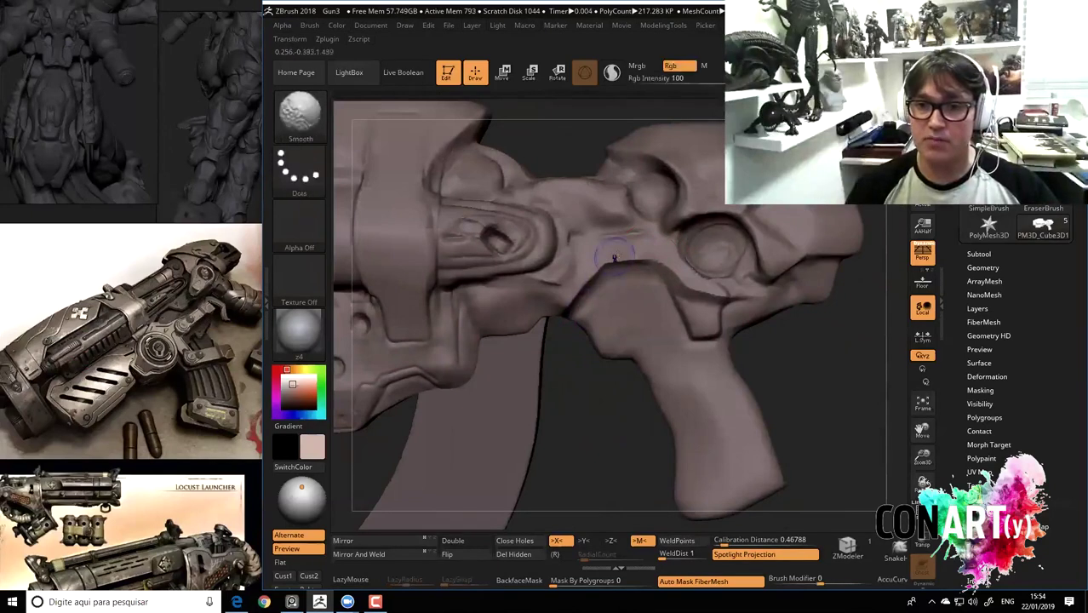
pyautogui.press('f')
pyautogui.moveTo(717, 384)
pyautogui.mouseDown()
pyautogui.moveTo(767, 359)
pyautogui.moveTo(721, 351)
pyautogui.moveTo(717, 413)
pyautogui.moveTo(765, 424)
pyautogui.moveTo(682, 347)
pyautogui.moveTo(691, 312)
pyautogui.mouseUp()
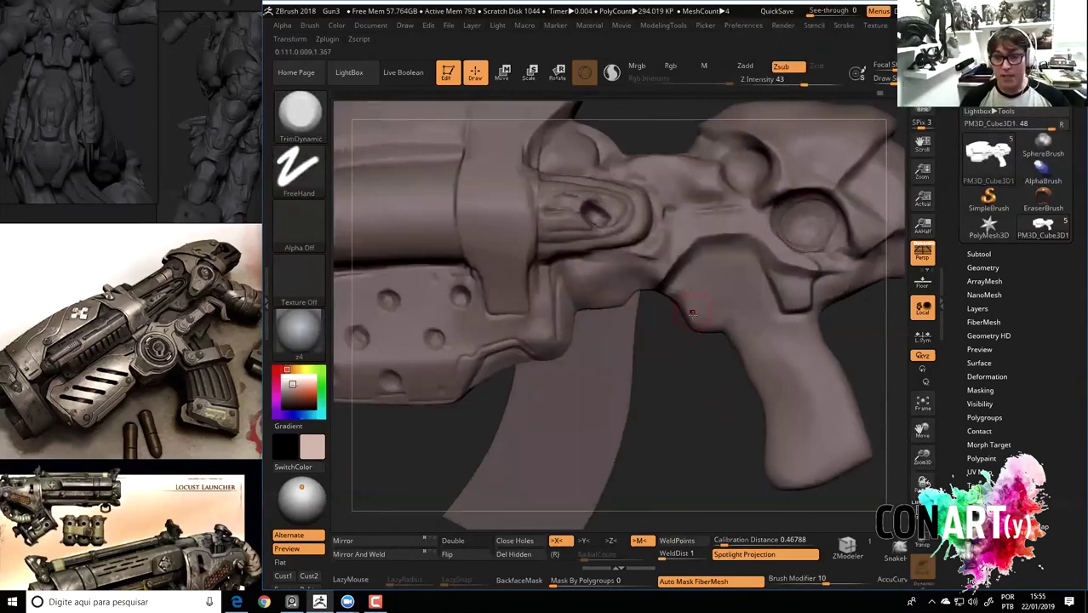
pyautogui.press('space')
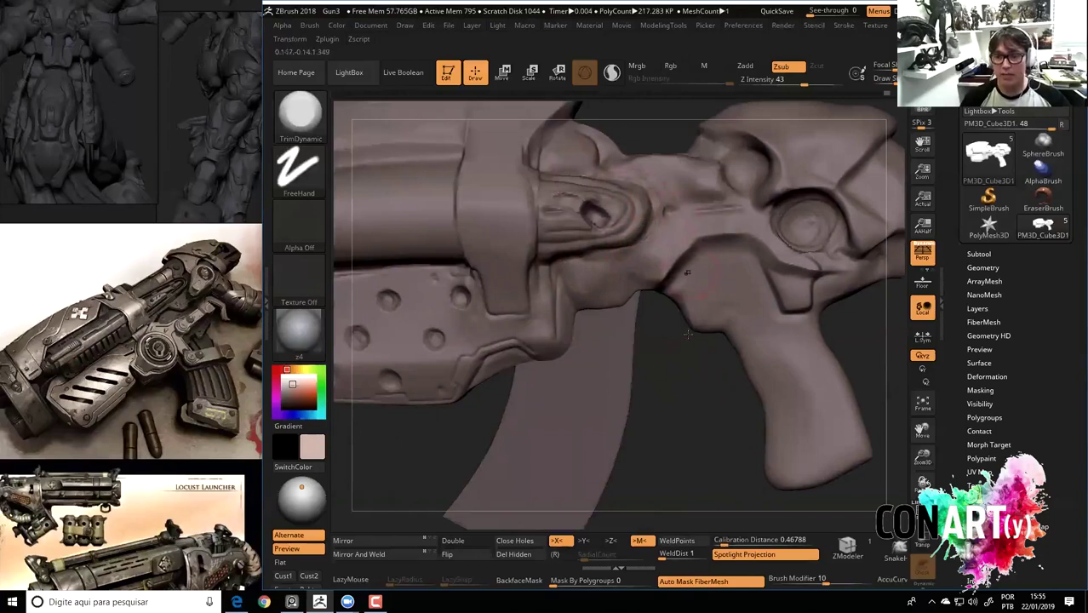
pyautogui.moveTo(688, 334); pyautogui.dragTo(682, 396)
# Select DamStandard (B-D-S), carving inward at intensity 33.
pyautogui.press('b')
pyautogui.press('d')
pyautogui.press('s')
pyautogui.press('space')
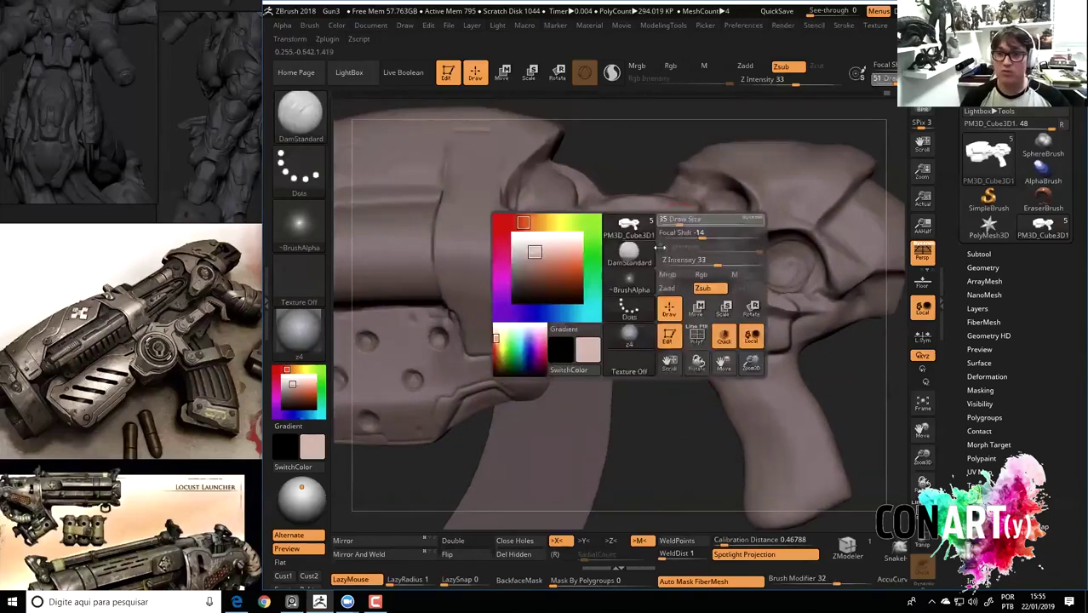
# Carve three DamStandard creases along the groove on the upper body.
pyautogui.moveTo(642, 243)
pyautogui.mouseDown()
pyautogui.moveTo(698, 245)
pyautogui.moveTo(687, 233)
pyautogui.mouseUp()
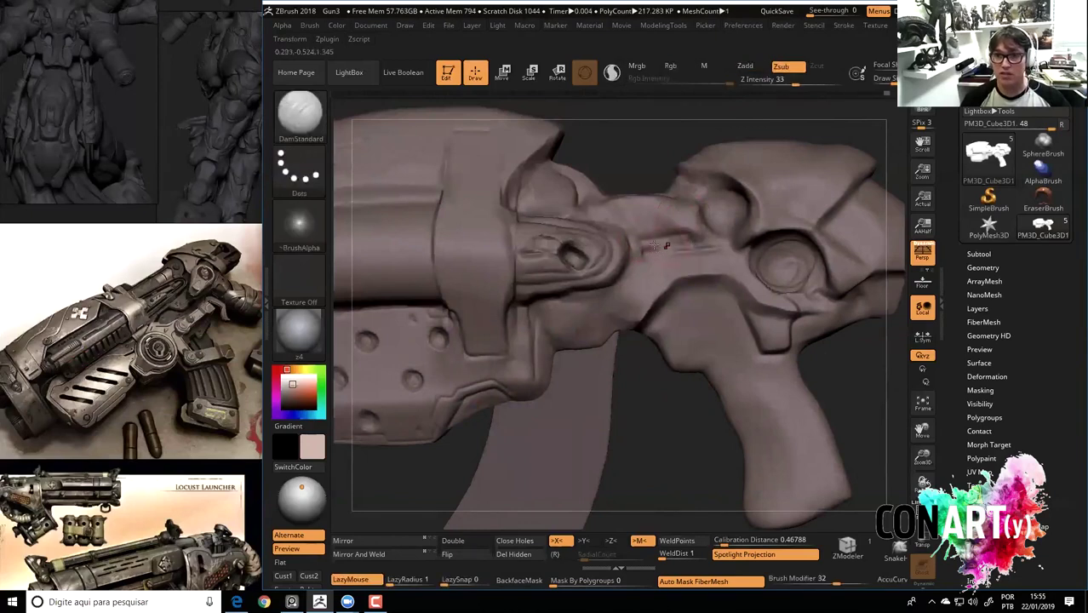
pyautogui.keyDown('ctrl'); pyautogui.moveTo(707, 249); pyautogui.dragTo(684, 237, button='right'); pyautogui.keyUp('ctrl')
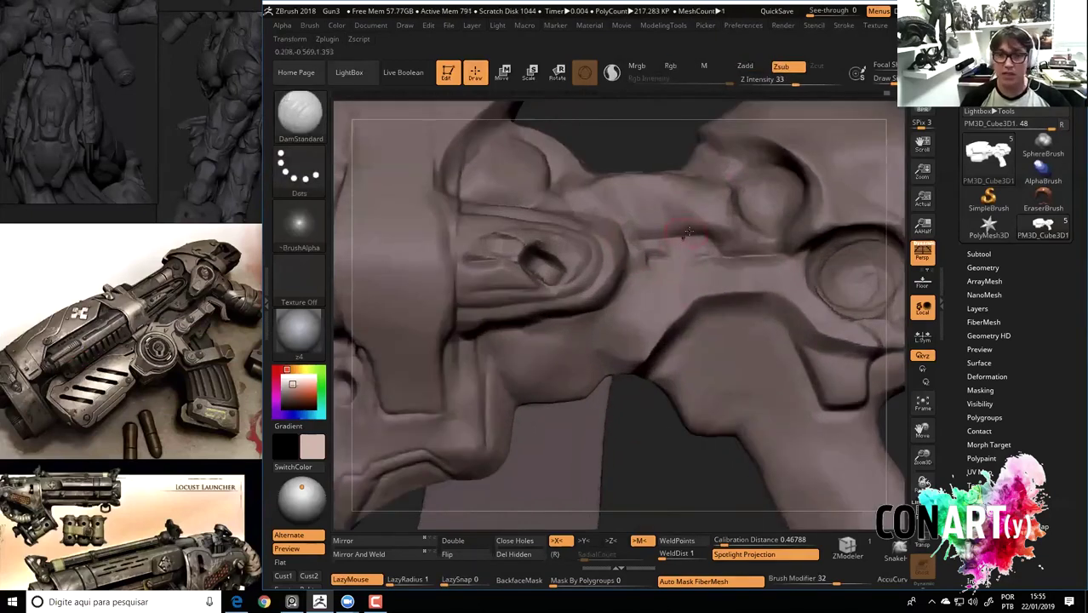
pyautogui.moveTo(701, 222); pyautogui.dragTo(704, 204)
pyautogui.moveTo(688, 223); pyautogui.dragTo(650, 218, button='right')
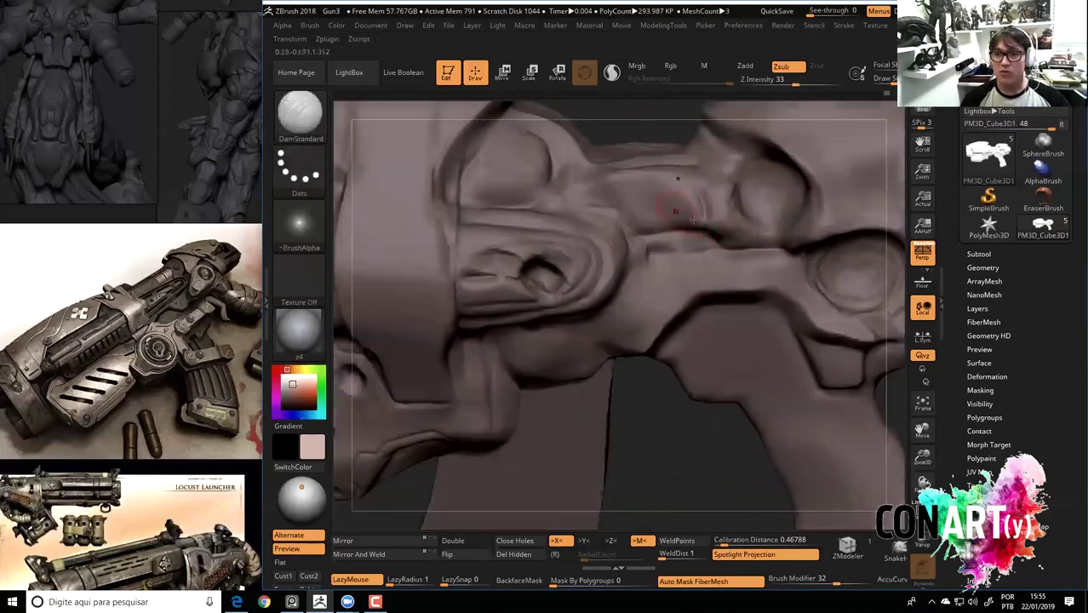
pyautogui.moveTo(648, 182); pyautogui.dragTo(626, 193)
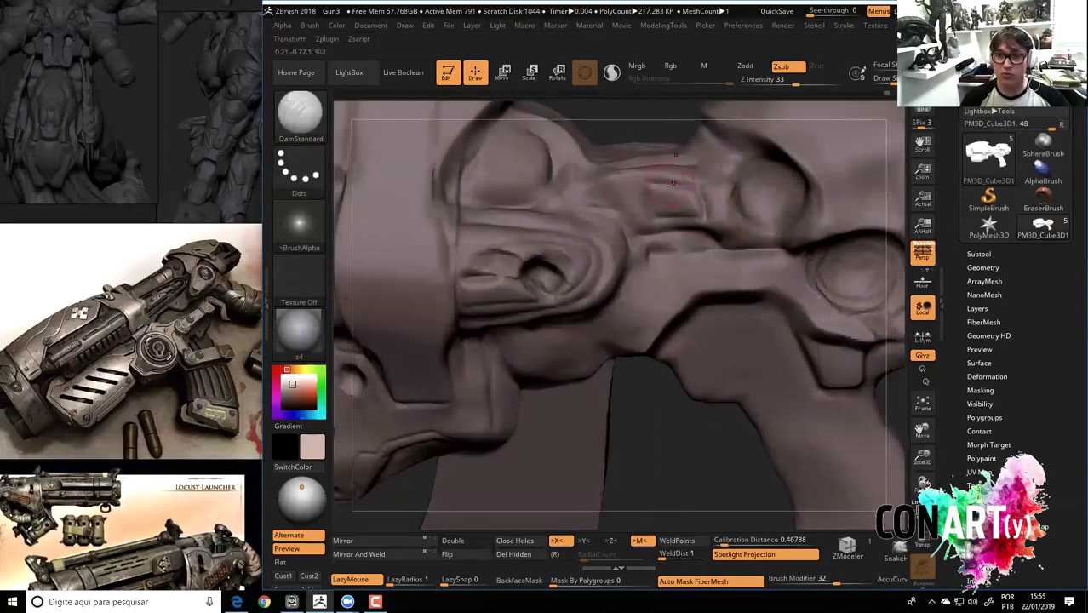
# Add a ClayBuildup stroke beside the groove, then snap the gun to a side view.
pyautogui.press('b')
pyautogui.press('c')
pyautogui.press('b')
pyautogui.moveTo(691, 182); pyautogui.dragTo(604, 204)
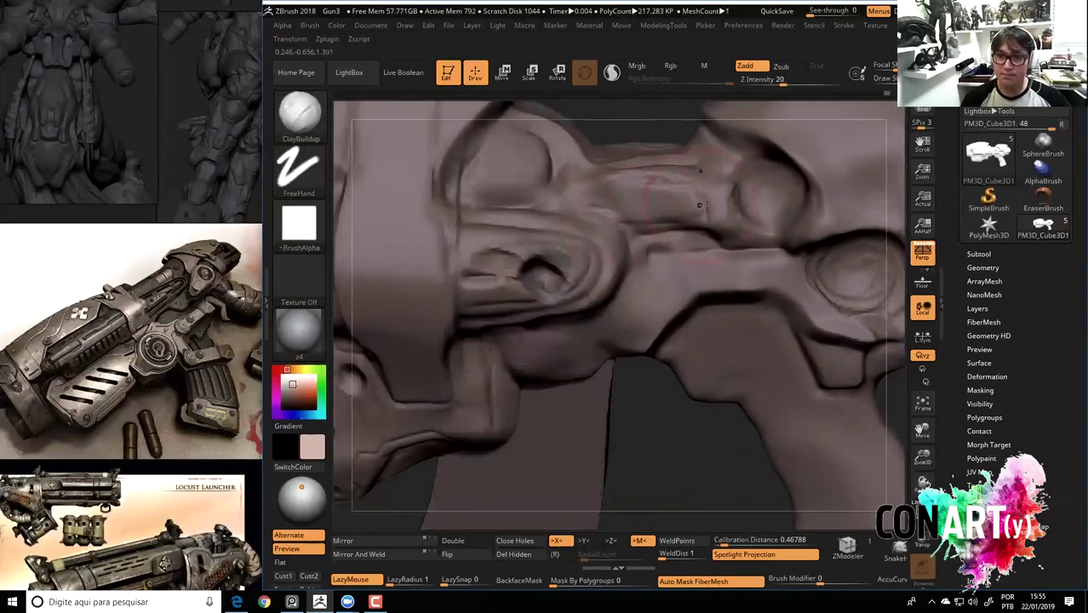
pyautogui.moveTo(686, 473)
pyautogui.keyDown('ctrl'); pyautogui.mouseDown(button='right')
pyautogui.moveTo(651, 388)
pyautogui.moveTo(681, 376)
pyautogui.moveTo(686, 360)
pyautogui.moveTo(740, 359)
pyautogui.moveTo(676, 348)
pyautogui.mouseUp(button='right'); pyautogui.keyUp('ctrl')
pyautogui.press('shift')
pyautogui.moveTo(719, 319)
pyautogui.keyDown('shift'); pyautogui.mouseDown(button='right')
pyautogui.moveTo(721, 452)
pyautogui.moveTo(687, 384)
pyautogui.moveTo(689, 294)
pyautogui.moveTo(698, 306)
pyautogui.mouseUp(button='right'); pyautogui.keyUp('shift')
# Switch to the Move brush.
pyautogui.press('b')
pyautogui.press('m')
pyautogui.press('v')
pyautogui.press('space')
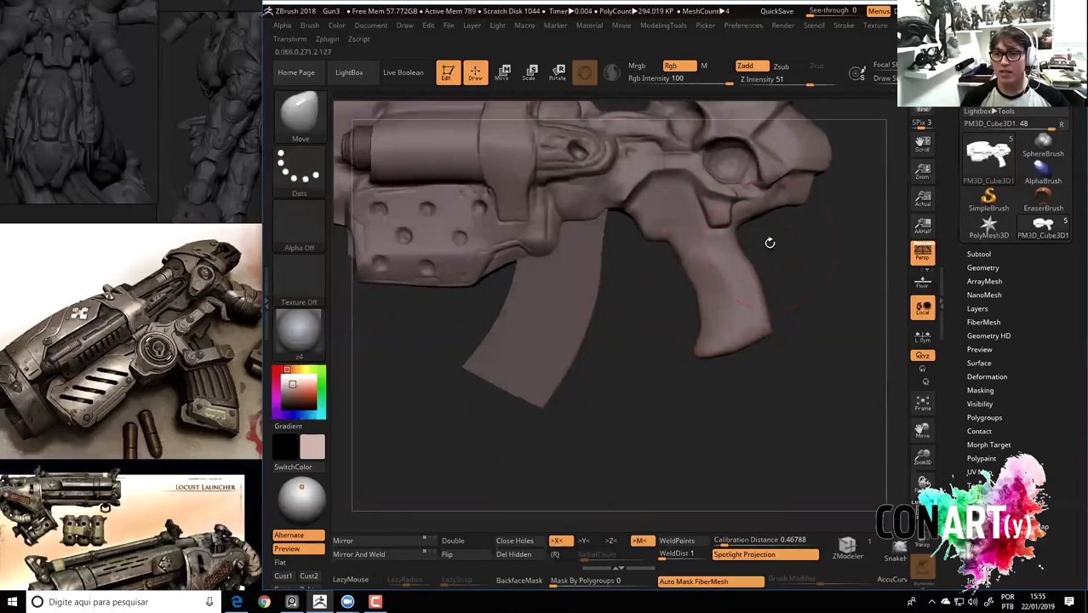
# Select DamStandard and carve a groove along the grip's upper edge.
pyautogui.keyDown('ctrl'); pyautogui.moveTo(767, 240); pyautogui.dragTo(733, 234, button='right'); pyautogui.keyUp('ctrl')
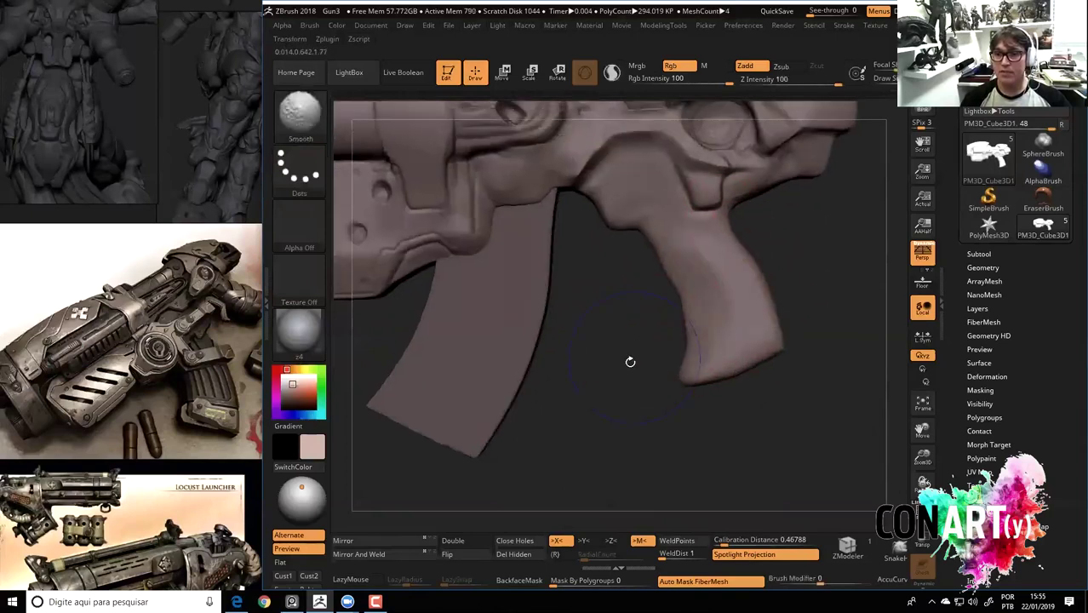
pyautogui.press('f')
pyautogui.moveTo(629, 359)
pyautogui.mouseDown(button='right')
pyautogui.moveTo(699, 435)
pyautogui.moveTo(693, 226)
pyautogui.mouseUp(button='right')
pyautogui.press('b')
pyautogui.press('d')
pyautogui.press('s')
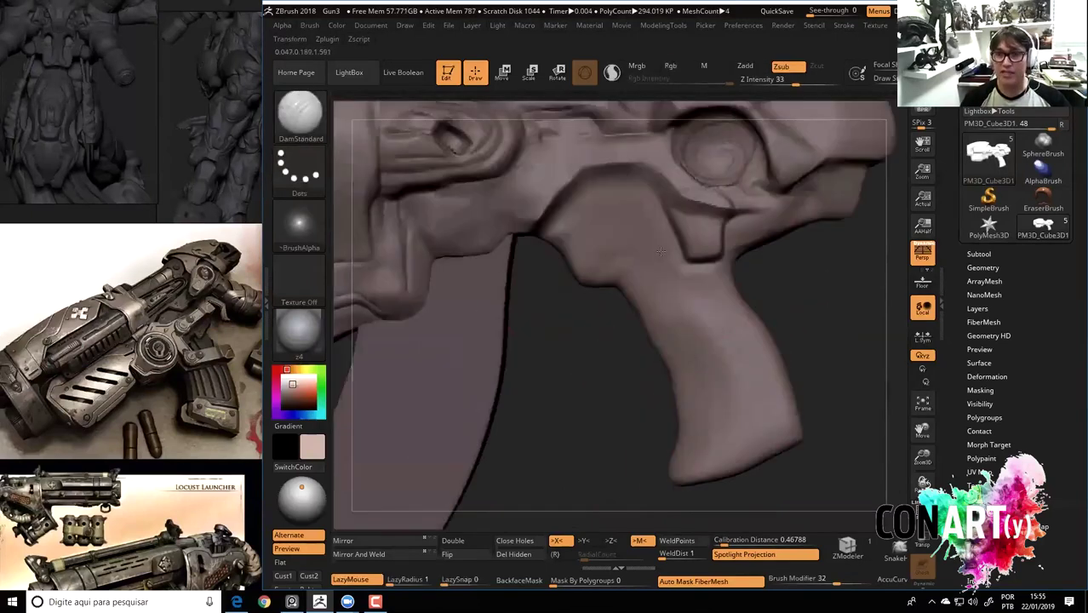
pyautogui.rightClick(596, 315)
pyautogui.moveTo(654, 199); pyautogui.dragTo(551, 257)
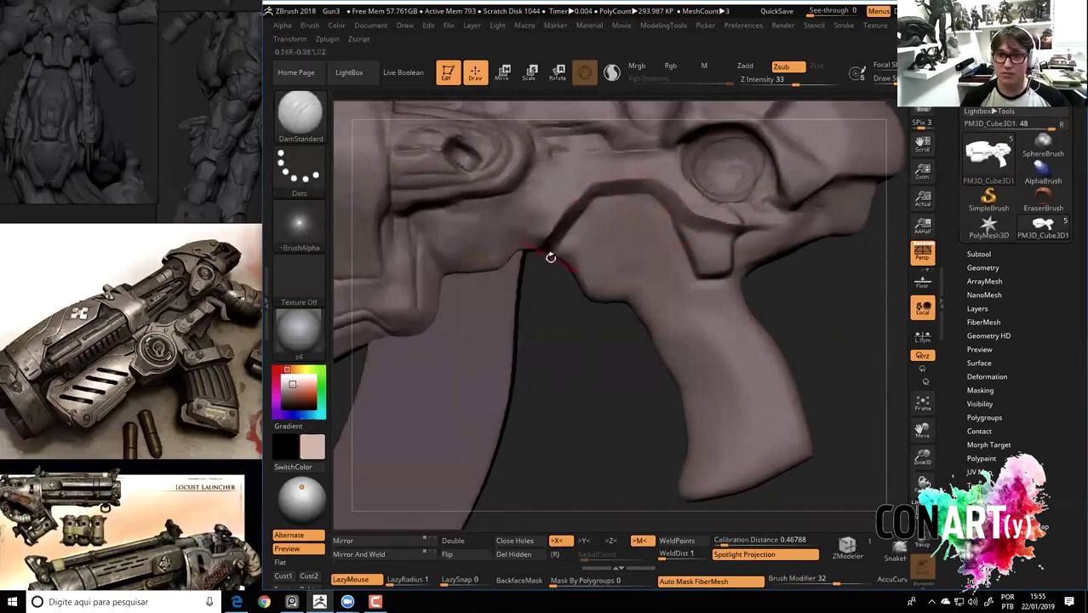
# Lower the brush Z Intensity to 25.
pyautogui.moveTo(489, 294); pyautogui.dragTo(577, 301, button='right')
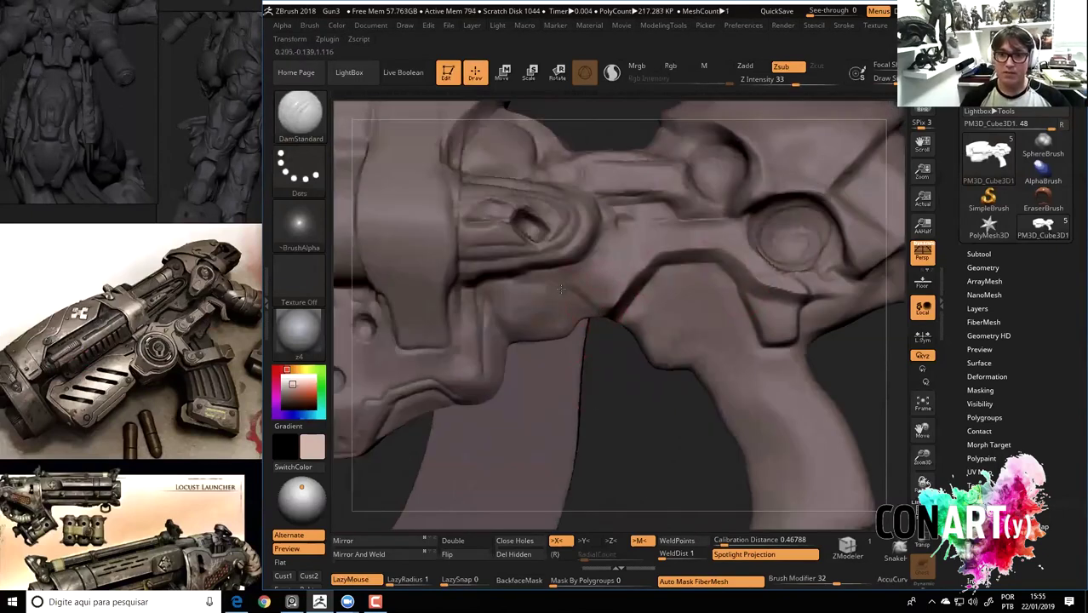
pyautogui.moveTo(614, 328); pyautogui.dragTo(646, 328, button='right')
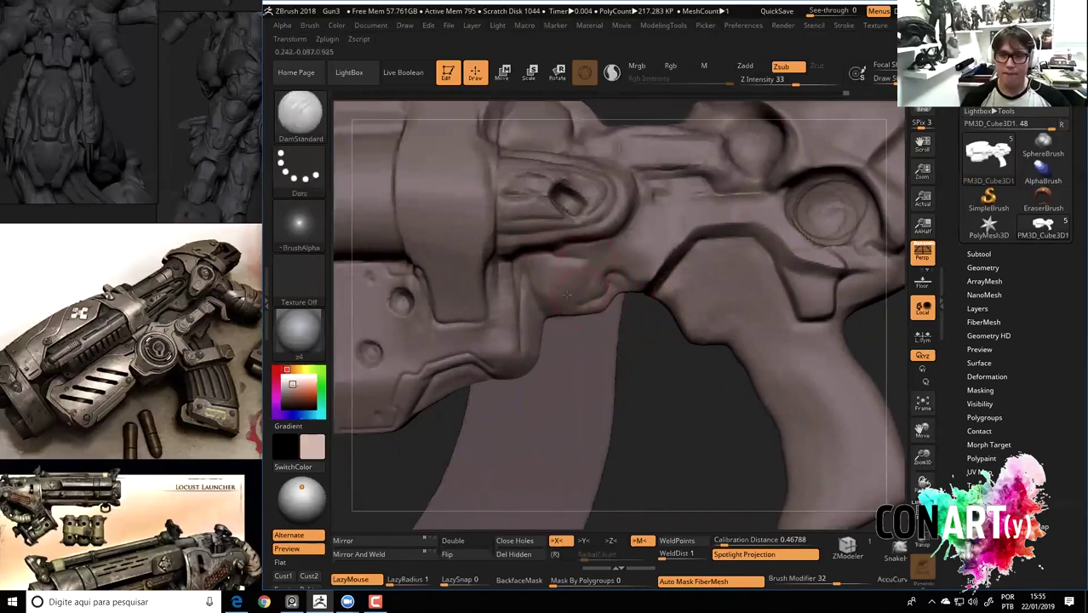
pyautogui.press('u')
pyautogui.moveTo(558, 304); pyautogui.dragTo(545, 249)
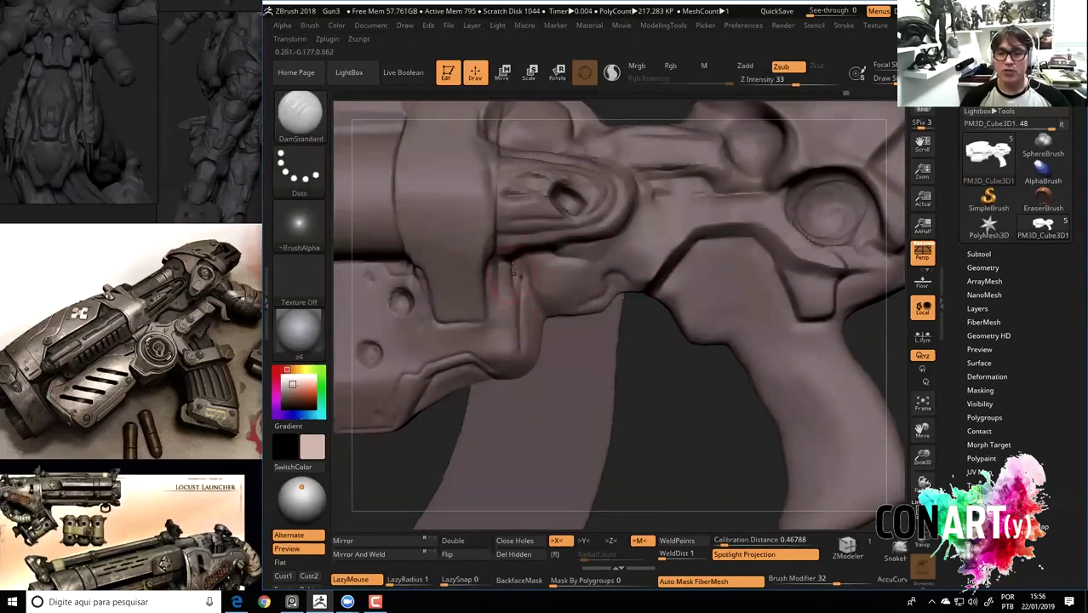
# Orbit around the trigger guard and grip to inspect the seams.
pyautogui.press('f')
pyautogui.keyDown('ctrl'); pyautogui.moveTo(452, 381); pyautogui.dragTo(553, 334, button='right'); pyautogui.keyUp('ctrl')
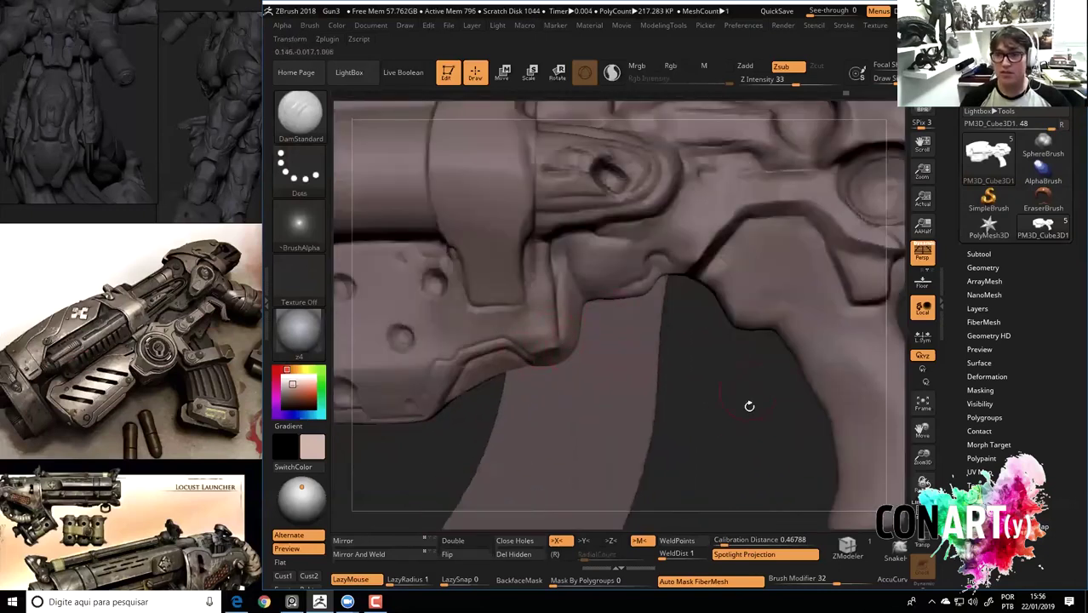
pyautogui.moveTo(750, 407); pyautogui.dragTo(669, 332)
pyautogui.moveTo(734, 395)
pyautogui.mouseDown()
pyautogui.moveTo(714, 409)
pyautogui.moveTo(687, 373)
pyautogui.mouseUp()
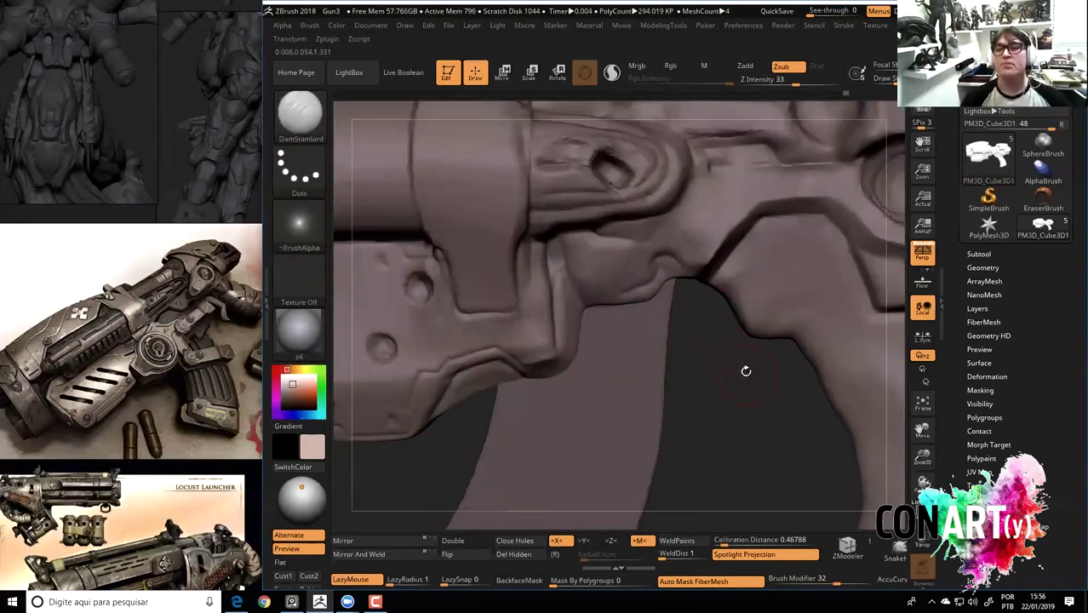
pyautogui.moveTo(750, 376); pyautogui.dragTo(584, 266)
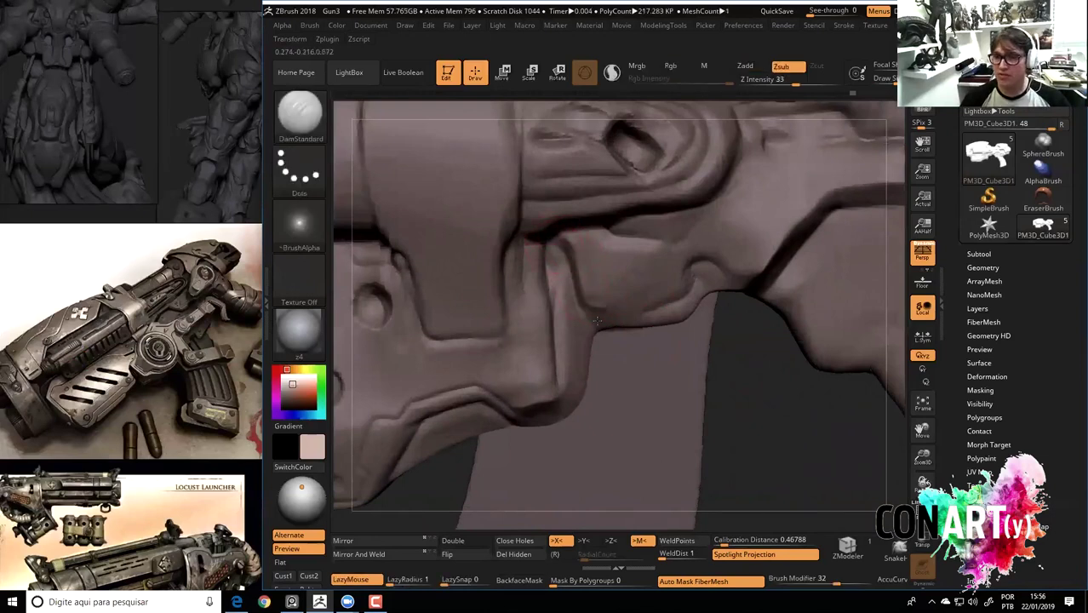
pyautogui.moveTo(757, 383); pyautogui.dragTo(774, 371)
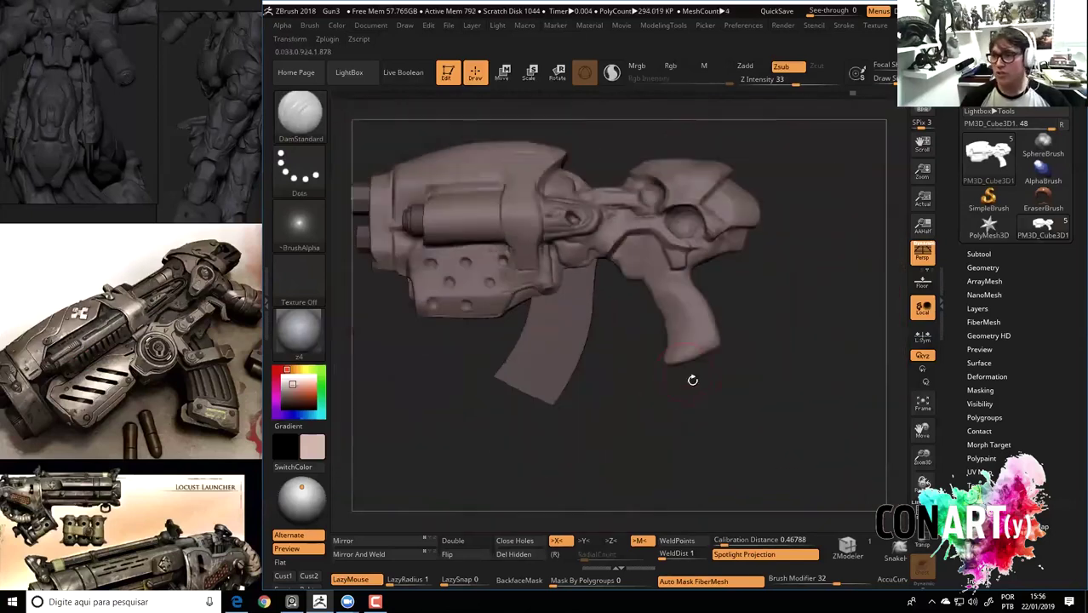
pyautogui.moveTo(699, 385)
pyautogui.mouseDown()
pyautogui.moveTo(699, 405)
pyautogui.moveTo(595, 200)
pyautogui.mouseUp()
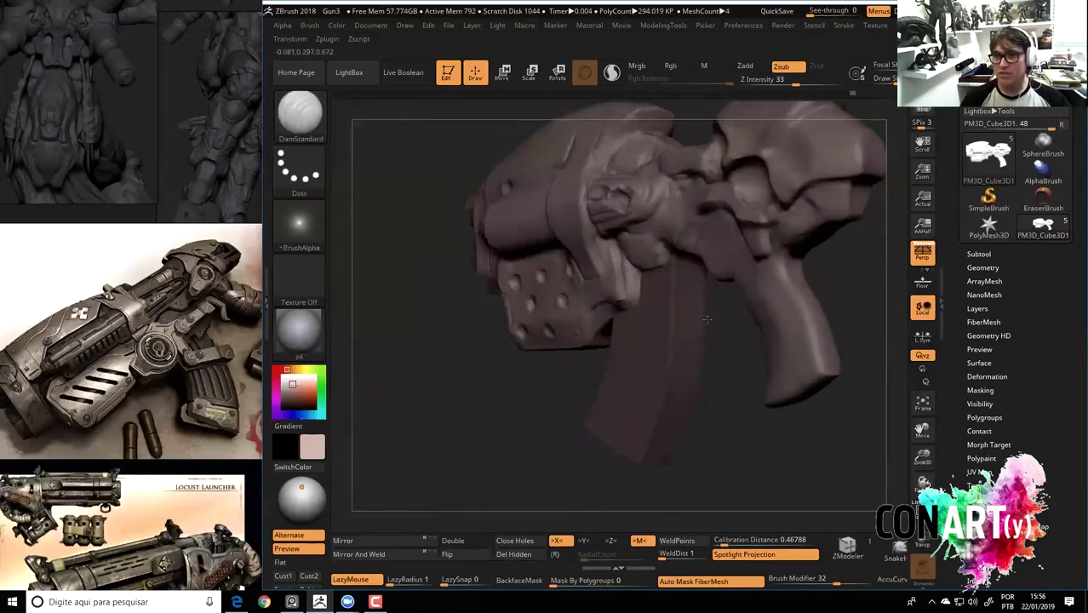
# Switch to the Move brush, pick a thin part and turn the gun side-on.
pyautogui.press('b')
pyautogui.press('m')
pyautogui.press('v')
pyautogui.press('space')
pyautogui.keyDown('alt'); pyautogui.click(608, 212); pyautogui.keyUp('alt')
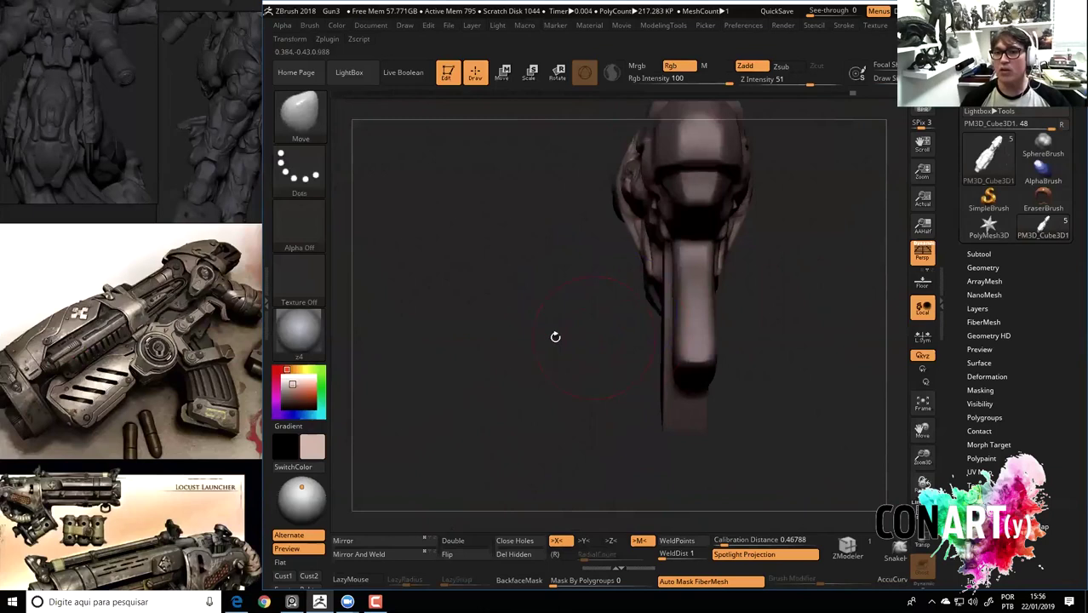
pyautogui.moveTo(520, 221)
pyautogui.mouseDown()
pyautogui.moveTo(694, 386)
pyautogui.moveTo(668, 410)
pyautogui.moveTo(724, 440)
pyautogui.moveTo(738, 423)
pyautogui.mouseUp()
pyautogui.press('space')
pyautogui.moveTo(650, 276); pyautogui.dragTo(565, 269)
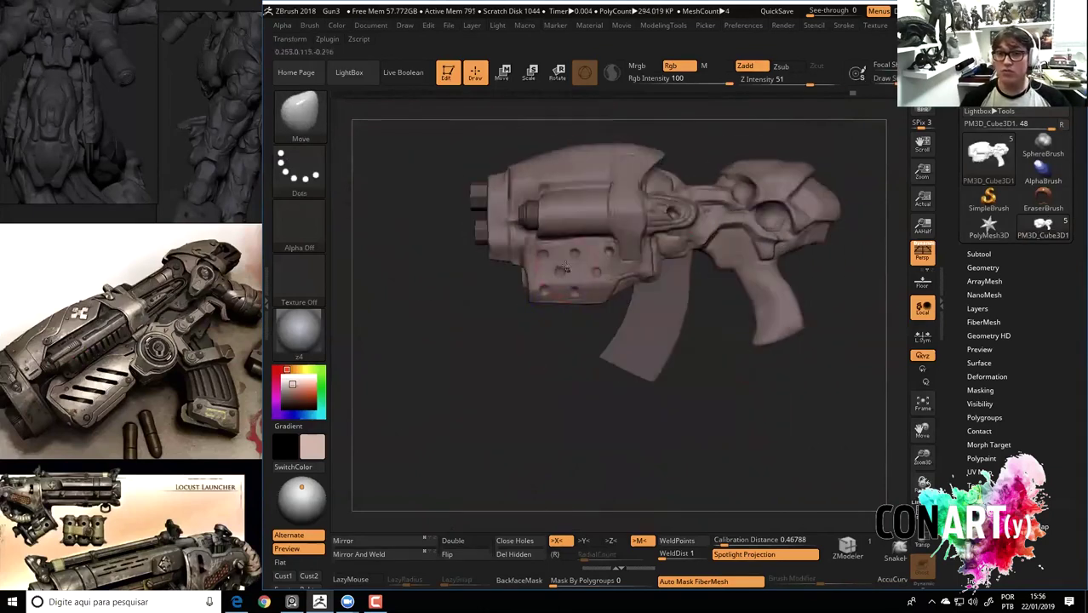
pyautogui.scroll(3, 518, 336)
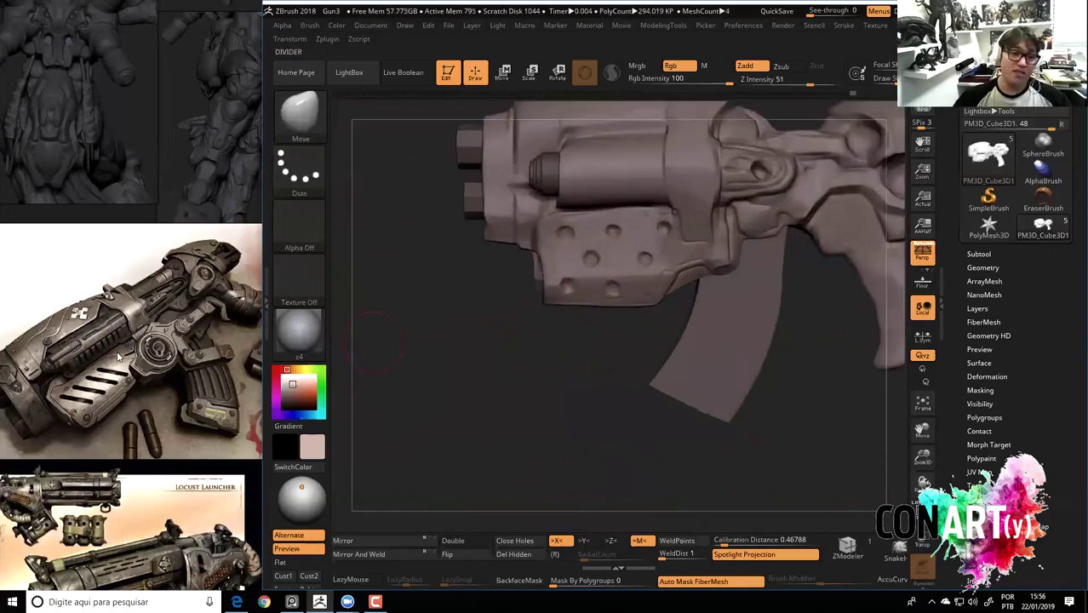
pyautogui.scroll(3, 114, 349)
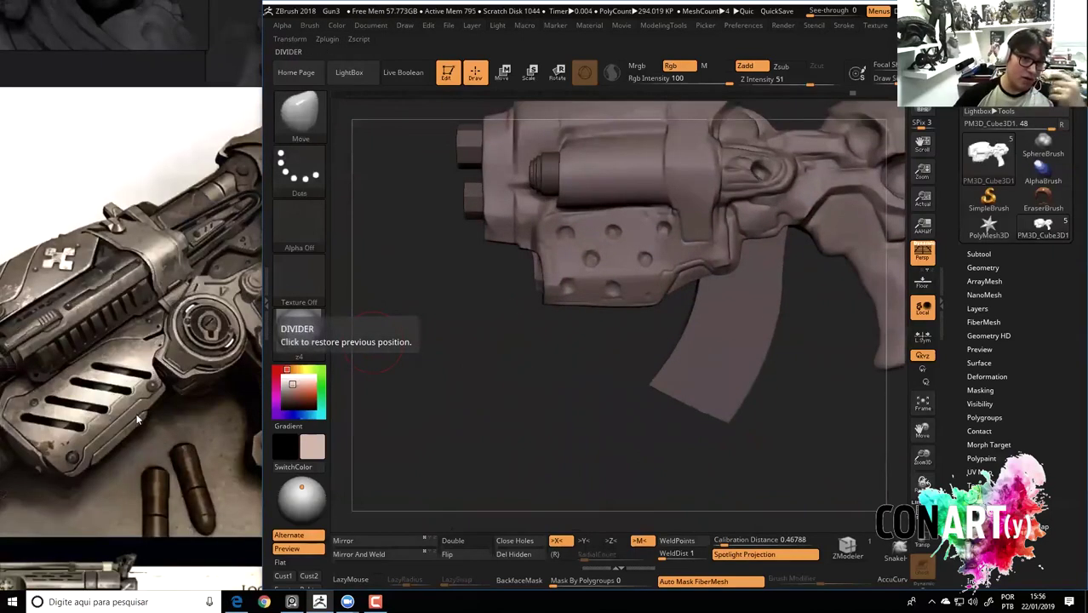
pyautogui.scroll(-3, 128, 341)
pyautogui.scroll(3, 173, 267)
pyautogui.scroll(-2, 172, 267)
pyautogui.scroll(3, 153, 290)
pyautogui.scroll(2, 147, 292)
pyautogui.scroll(2, 149, 293)
pyautogui.scroll(2, 149, 298)
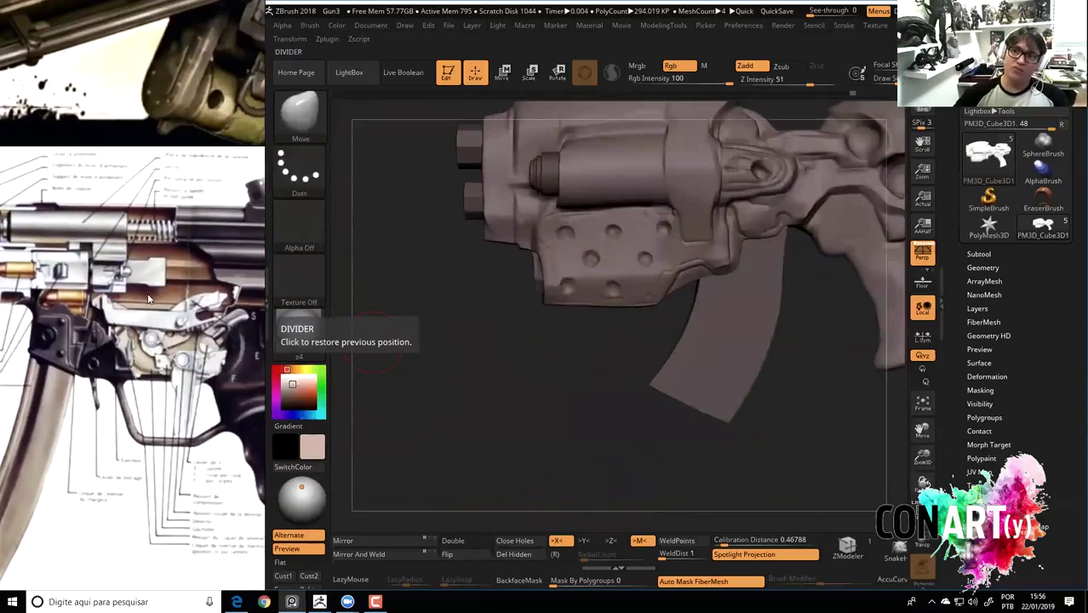
pyautogui.scroll(-3, 148, 298)
pyautogui.scroll(-2, 144, 281)
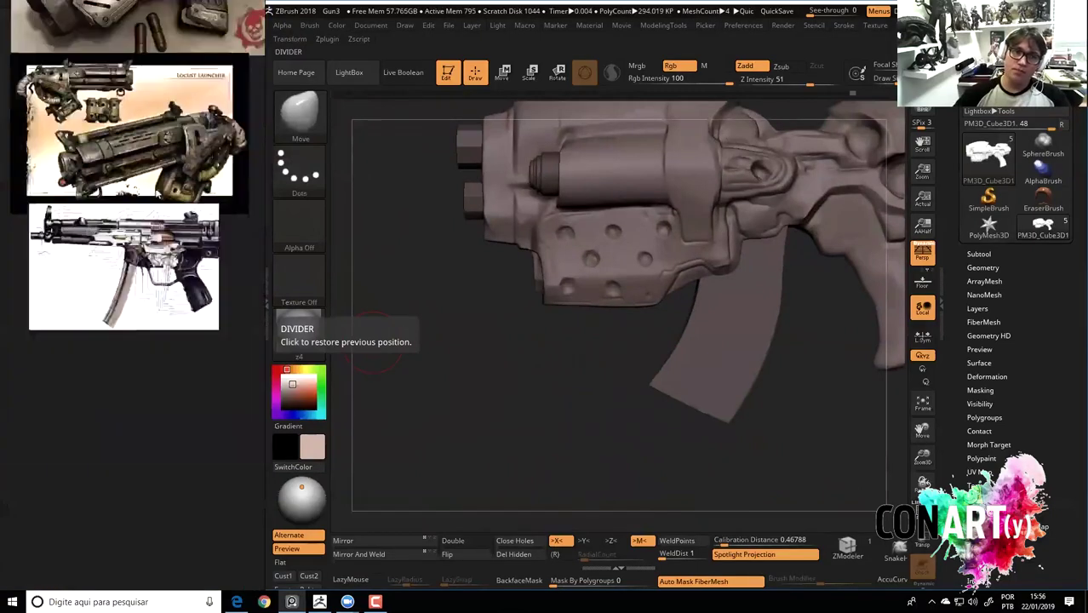
pyautogui.scroll(-2, 136, 238)
pyautogui.scroll(1, 127, 175)
pyautogui.scroll(4, 171, 281)
pyautogui.scroll(1, 181, 294)
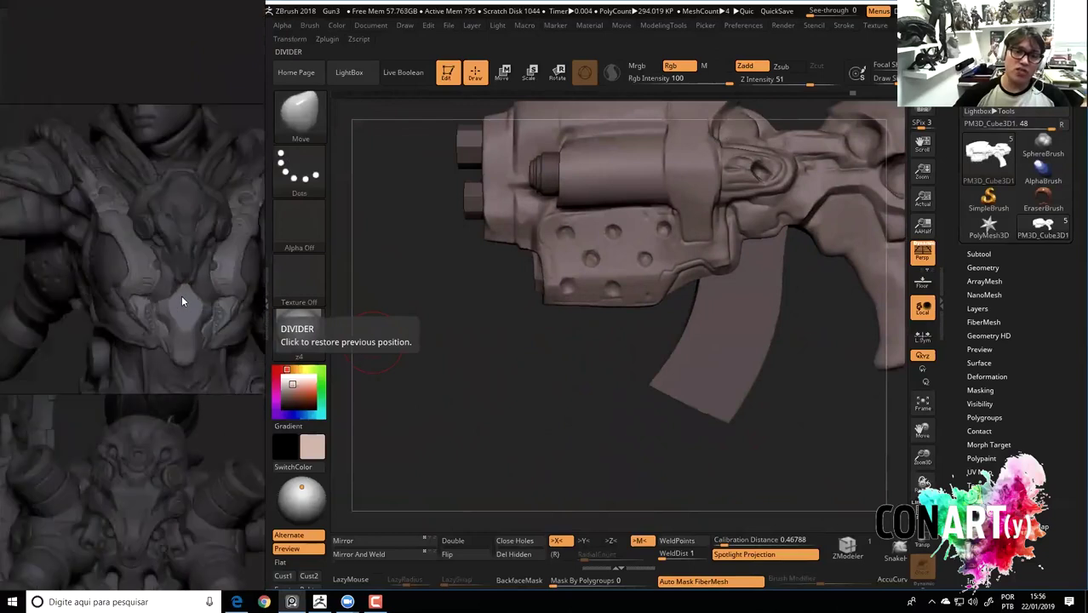
pyautogui.scroll(1, 166, 293)
pyautogui.scroll(1, 143, 289)
pyautogui.scroll(-2, 141, 288)
pyautogui.scroll(2, 149, 239)
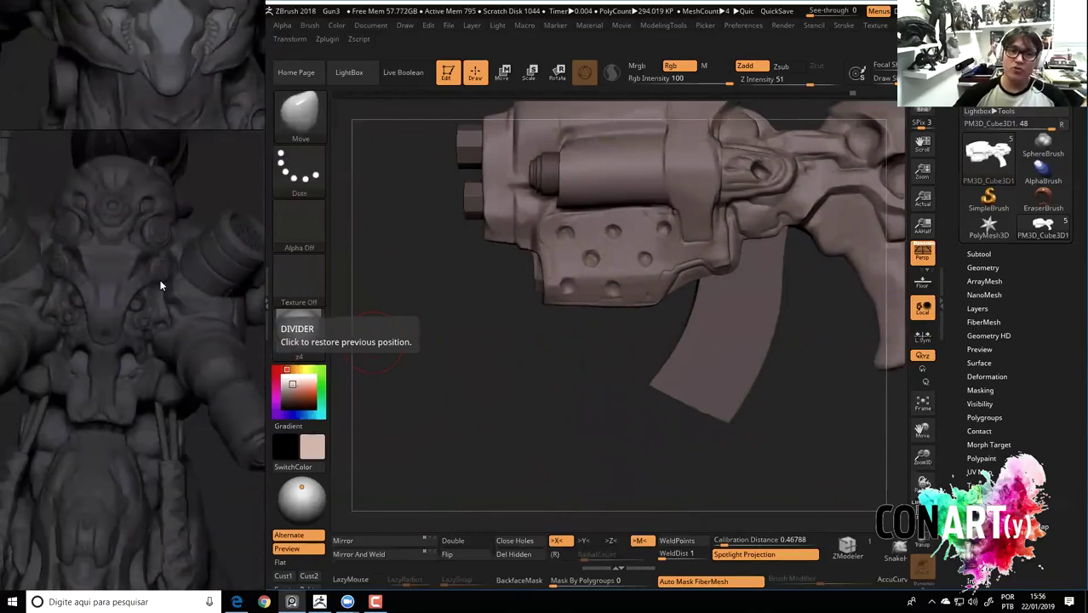
# Build up a ledge and raised ridge along the front cylinder's upper edge with ClayBuildup.
pyautogui.moveTo(555, 396); pyautogui.dragTo(558, 379)
pyautogui.rightClick(557, 378)
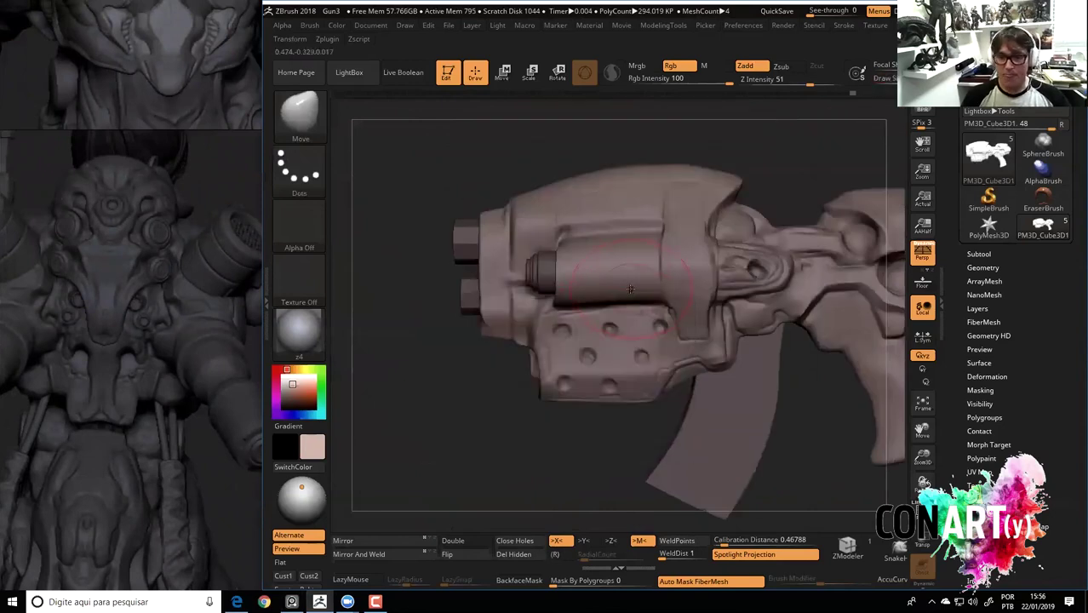
pyautogui.rightClick(629, 294)
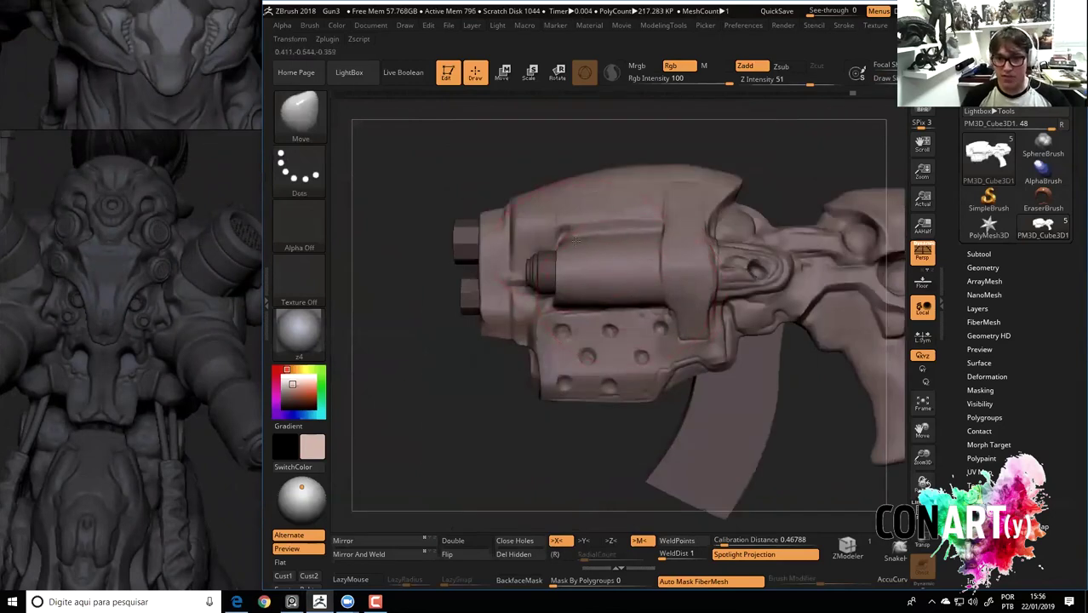
pyautogui.rightClick(600, 261)
pyautogui.moveTo(416, 178)
pyautogui.mouseDown()
pyautogui.moveTo(389, 174)
pyautogui.moveTo(620, 357)
pyautogui.mouseUp()
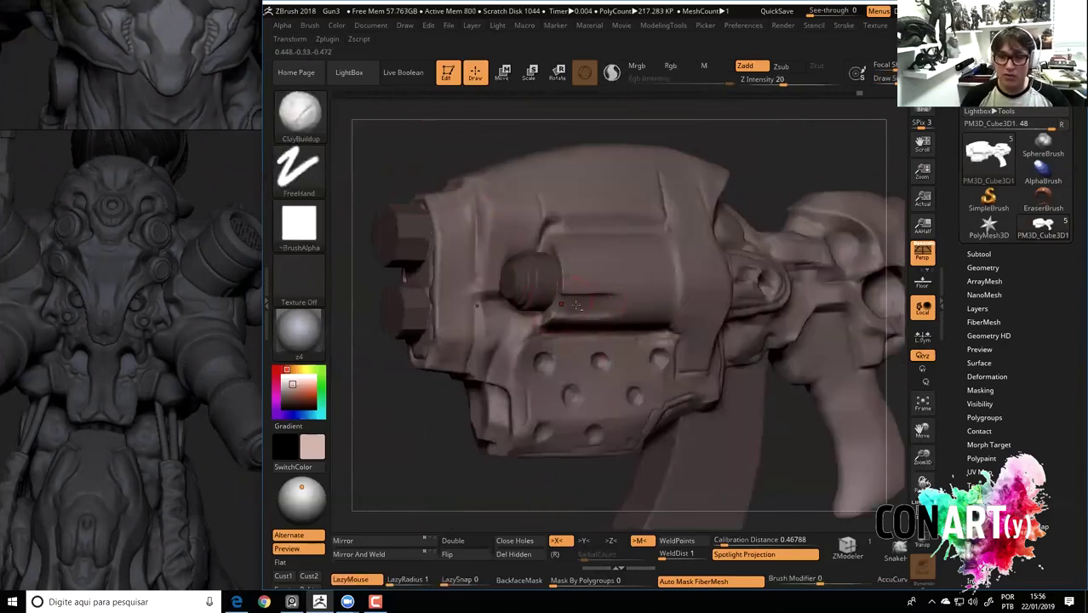
pyautogui.moveTo(576, 304)
pyautogui.mouseDown()
pyautogui.moveTo(675, 305)
pyautogui.moveTo(644, 305)
pyautogui.mouseUp()
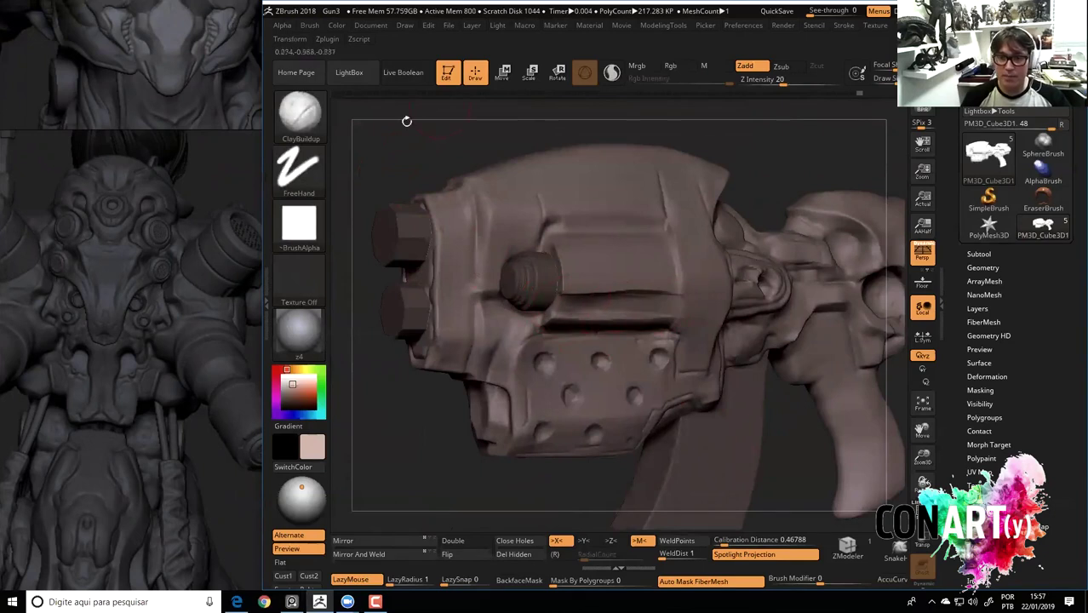
pyautogui.moveTo(407, 120); pyautogui.dragTo(618, 266)
pyautogui.moveTo(586, 223); pyautogui.dragTo(694, 218)
pyautogui.moveTo(550, 220); pyautogui.dragTo(617, 228)
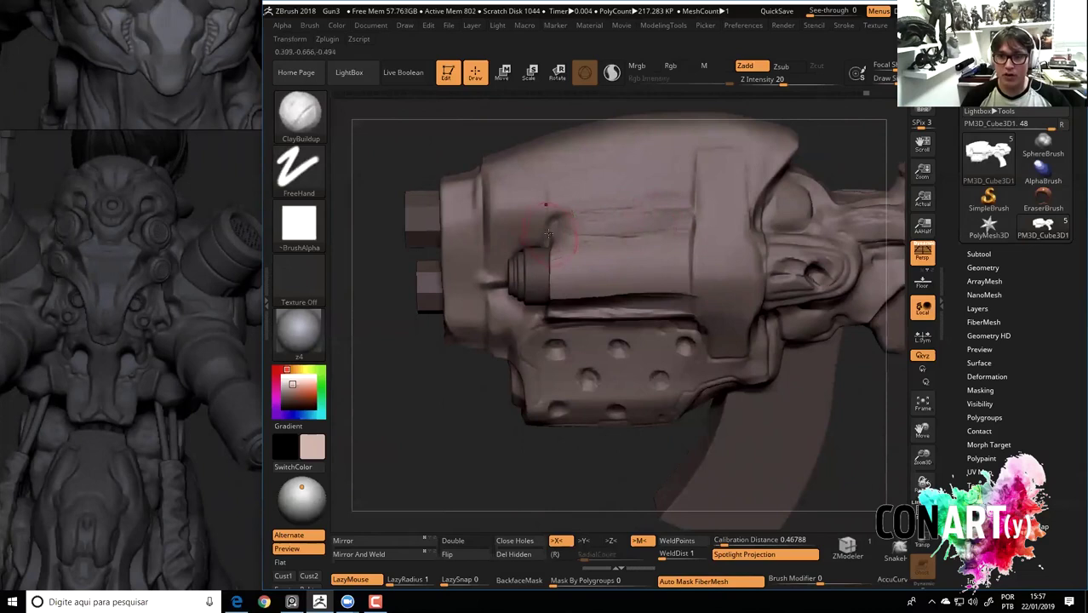
pyautogui.moveTo(673, 222); pyautogui.dragTo(555, 201)
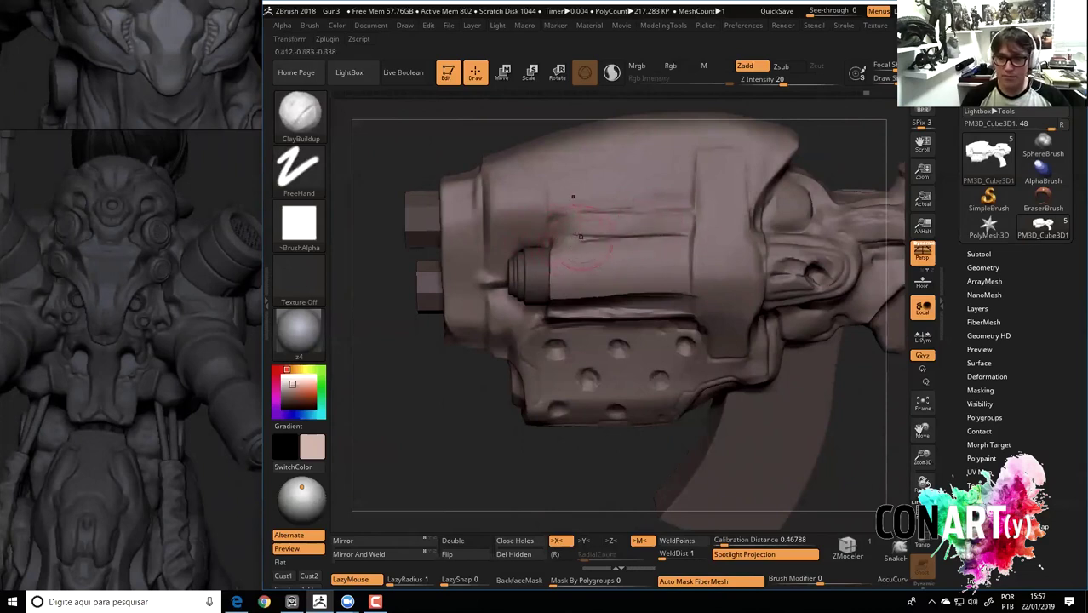
# Use the Pinch brush to sharpen the groove under the cylinder.
pyautogui.press('b')
pyautogui.press('h')
pyautogui.press('p')
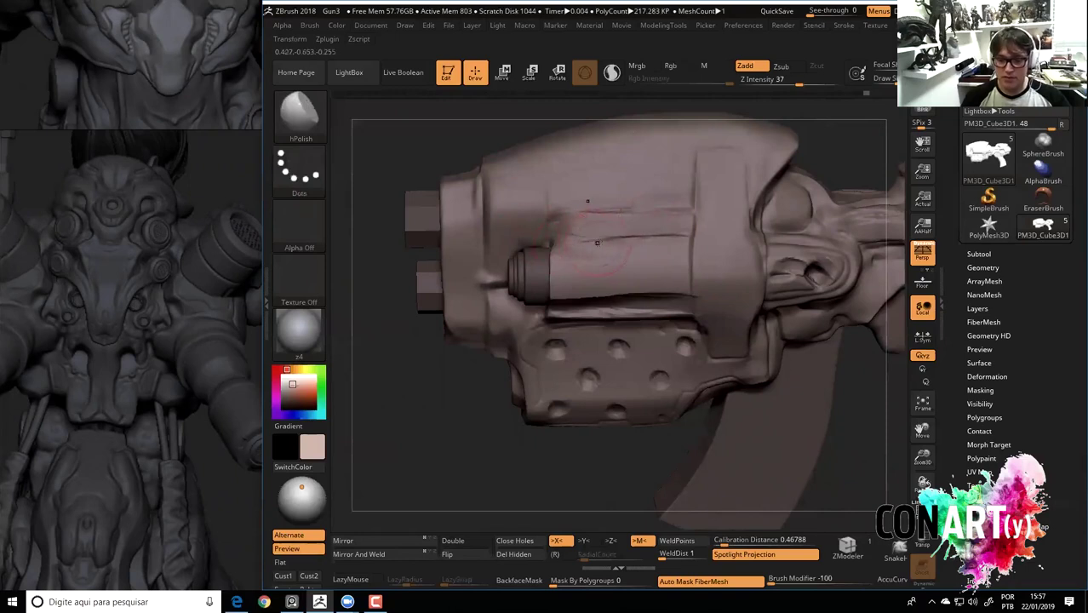
pyautogui.press('b')
pyautogui.press('p')
pyautogui.press('i')
pyautogui.press('space')
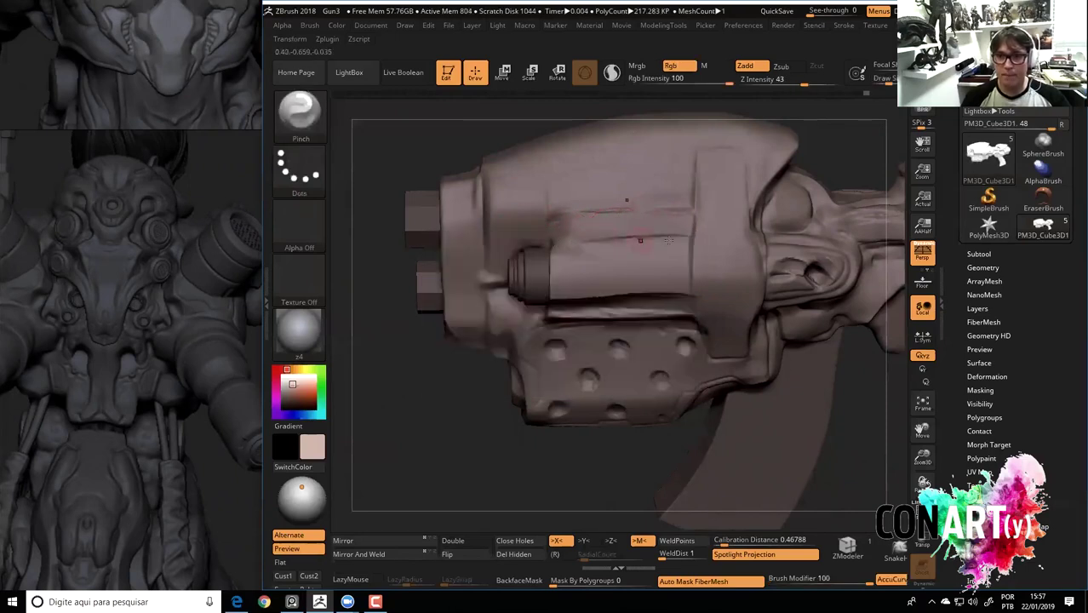
pyautogui.moveTo(404, 144); pyautogui.dragTo(410, 155)
pyautogui.moveTo(651, 297); pyautogui.dragTo(687, 317)
# Swap between DamStandard and ClayBuildup while rotating to a front three-quarter view.
pyautogui.moveTo(536, 174); pyautogui.dragTo(561, 249, button='right')
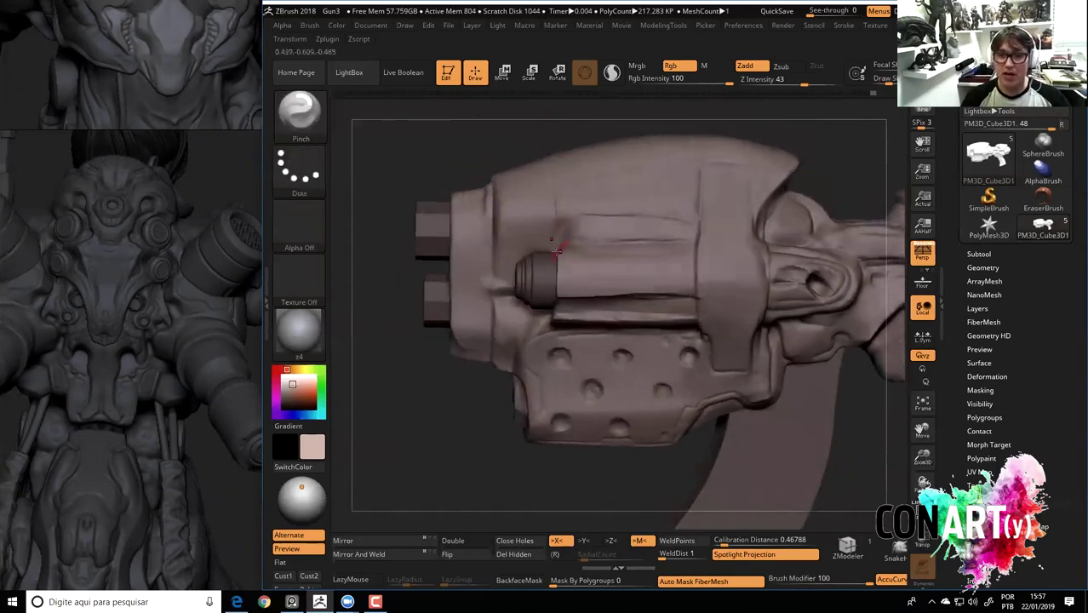
pyautogui.press('b')
pyautogui.press('d')
pyautogui.press('s')
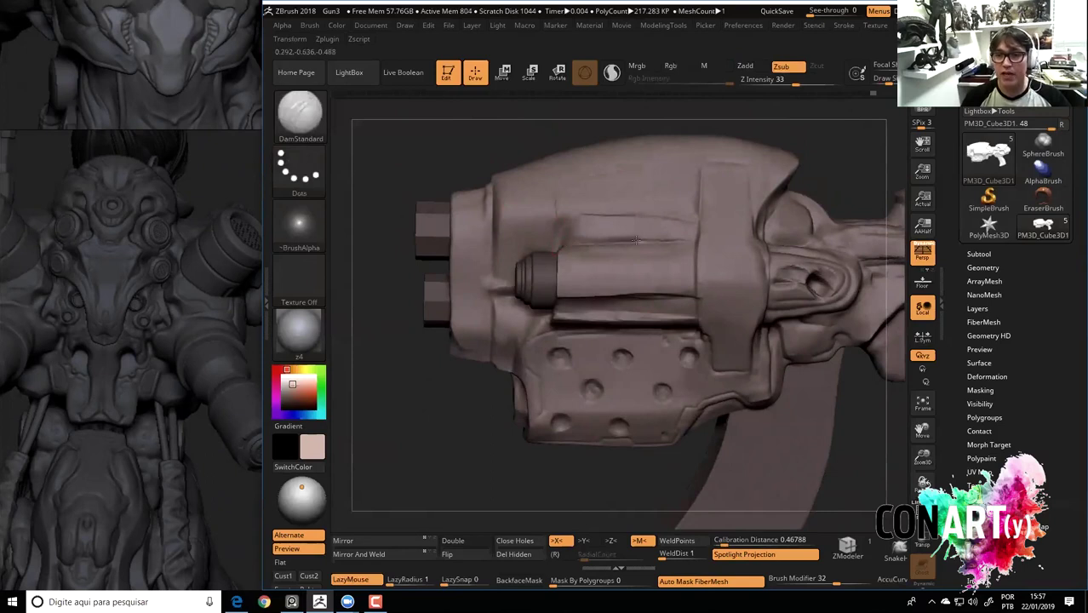
pyautogui.moveTo(477, 149)
pyautogui.mouseDown(button='right')
pyautogui.moveTo(412, 141)
pyautogui.moveTo(410, 213)
pyautogui.mouseUp(button='right')
pyautogui.press('b')
pyautogui.press('c')
pyautogui.press('b')
pyautogui.press('space')
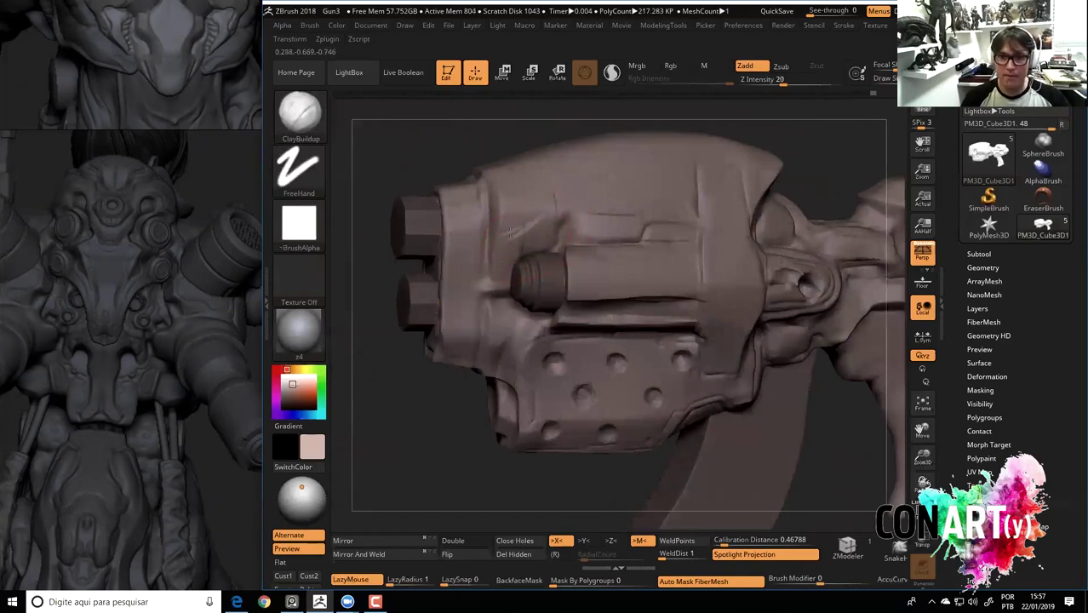
# Return to DamStandard, zoom out to the whole gun and enlarge the brush.
pyautogui.moveTo(466, 167); pyautogui.dragTo(452, 171, button='right')
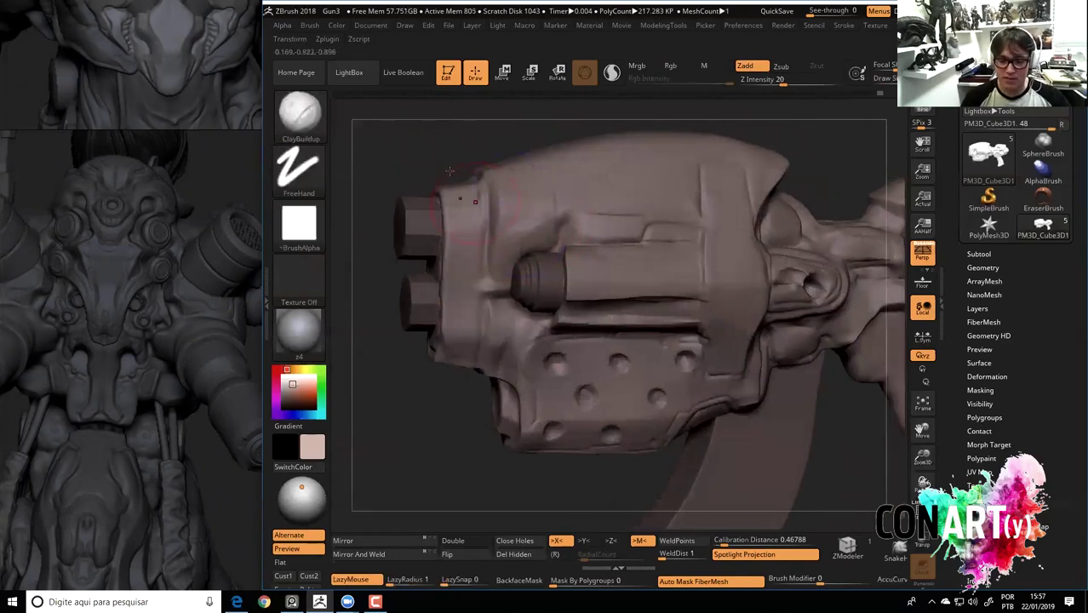
pyautogui.press('b')
pyautogui.press('d')
pyautogui.press('s')
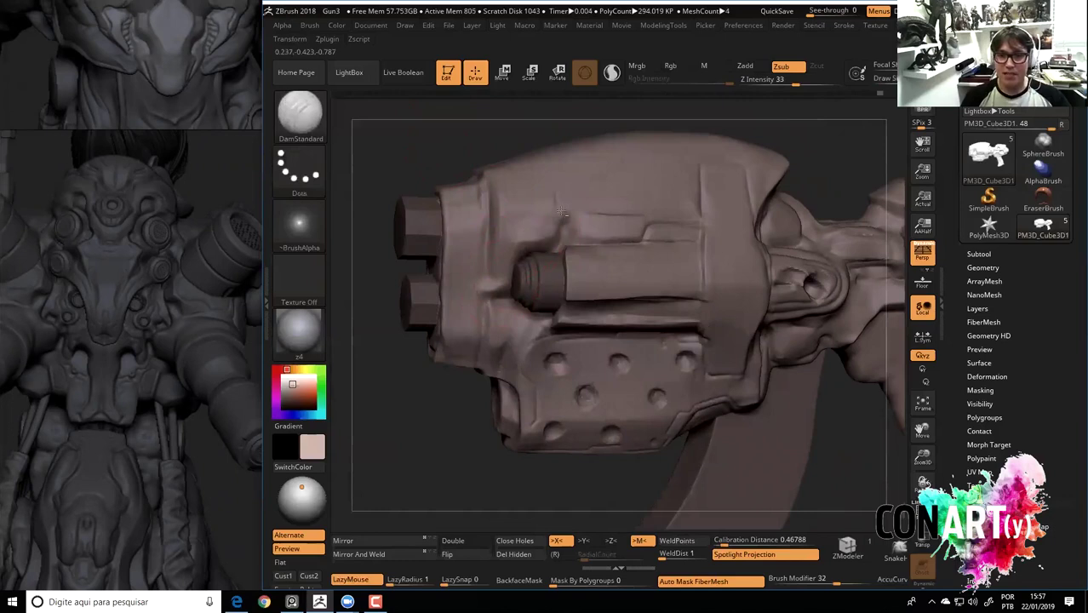
pyautogui.keyDown('ctrl'); pyautogui.moveTo(393, 201); pyautogui.dragTo(396, 183, button='right'); pyautogui.keyUp('ctrl')
pyautogui.rightClick(500, 219)
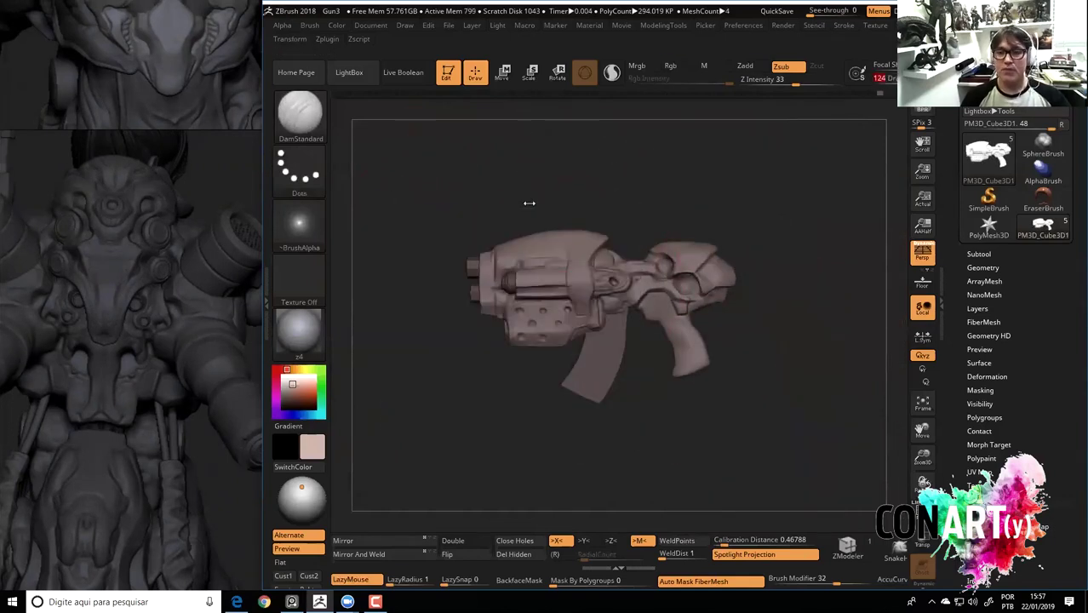
# With the Move brush, pull the top of the barrel housing into shape from the muzzle view.
pyautogui.moveTo(530, 205); pyautogui.dragTo(577, 226)
pyautogui.press('b')
pyautogui.press('m')
pyautogui.press('v')
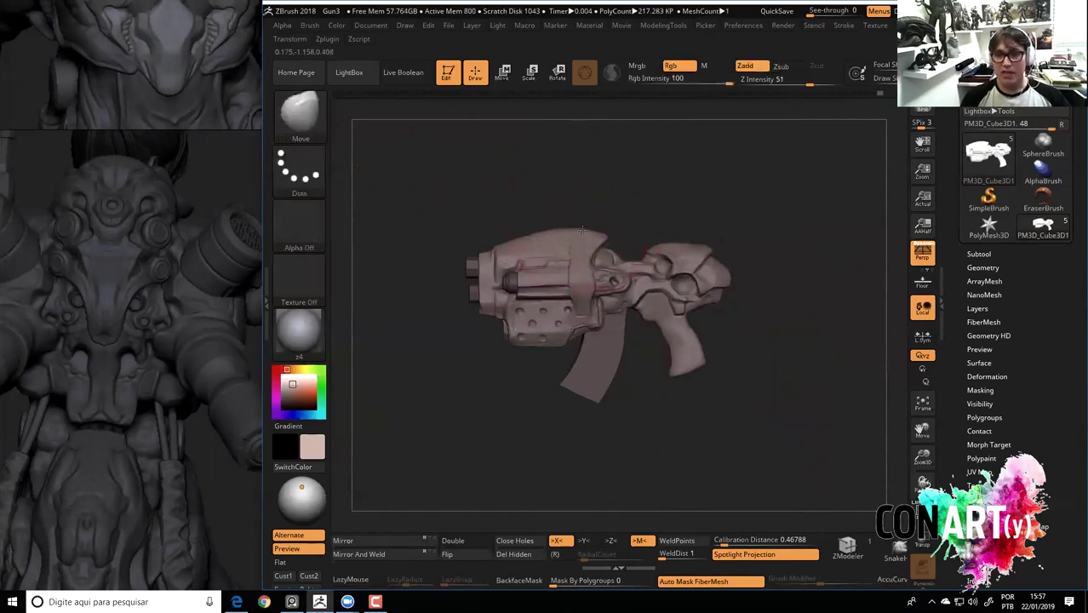
pyautogui.keyDown('ctrl'); pyautogui.moveTo(582, 223); pyautogui.dragTo(576, 239, button='right'); pyautogui.keyUp('ctrl')
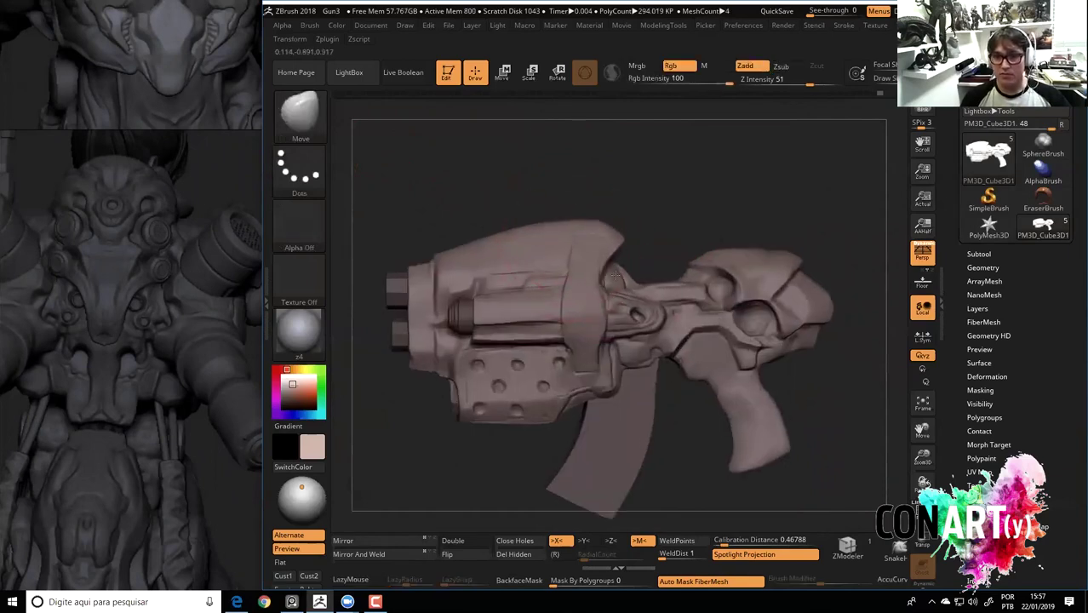
pyautogui.moveTo(602, 214)
pyautogui.mouseDown()
pyautogui.moveTo(623, 217)
pyautogui.moveTo(602, 201)
pyautogui.mouseUp()
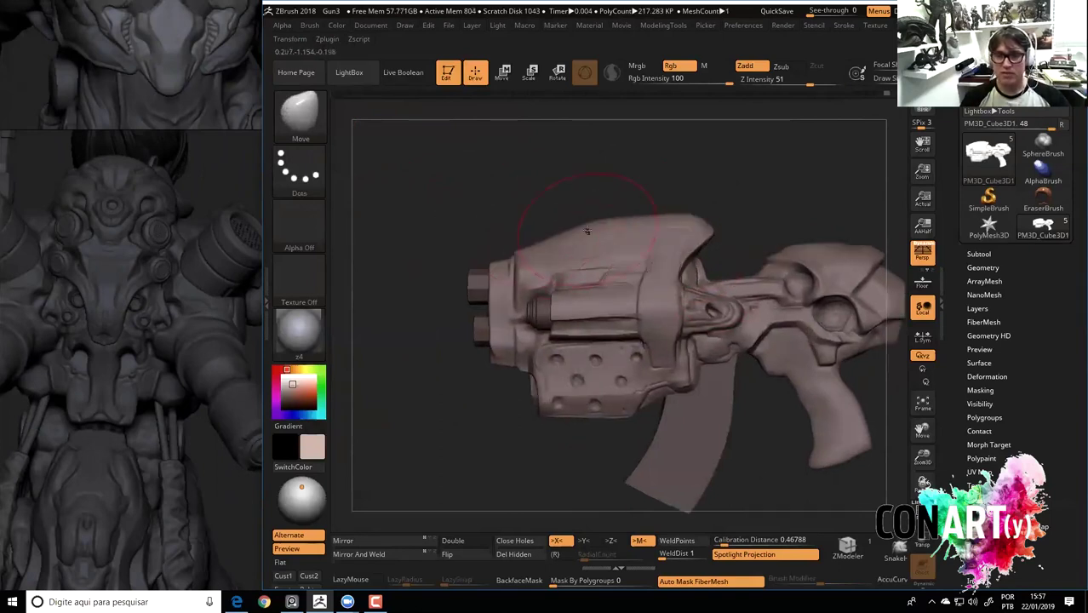
pyautogui.moveTo(579, 228); pyautogui.dragTo(589, 225)
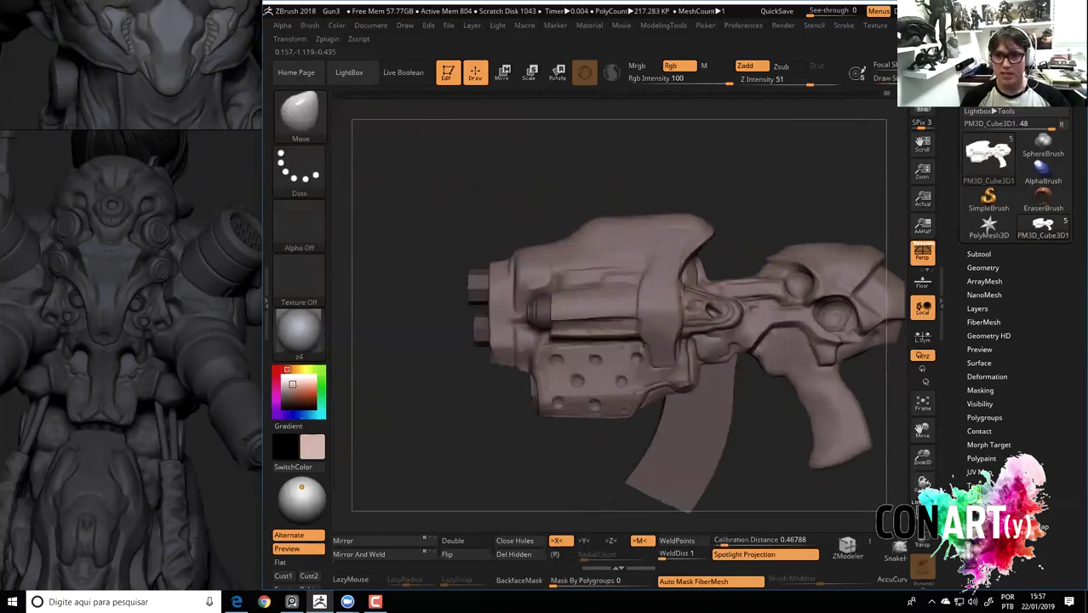
pyautogui.moveTo(533, 216)
pyautogui.mouseDown(button='right')
pyautogui.moveTo(553, 219)
pyautogui.moveTo(495, 214)
pyautogui.moveTo(561, 238)
pyautogui.moveTo(540, 221)
pyautogui.mouseUp(button='right')
pyautogui.moveTo(542, 221); pyautogui.dragTo(507, 238)
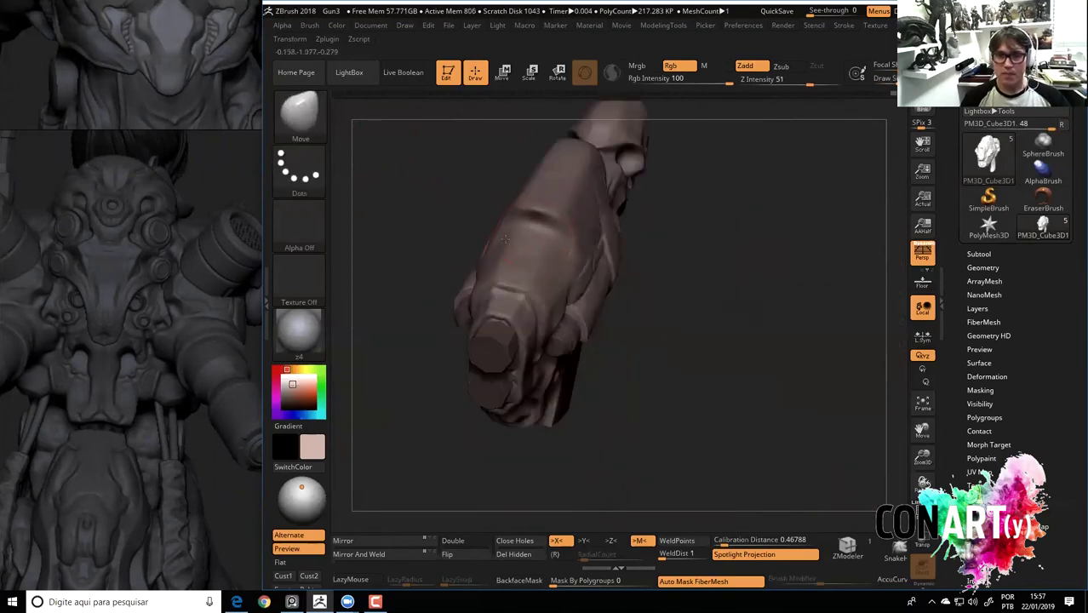
pyautogui.keyDown('shift'); pyautogui.moveTo(504, 240); pyautogui.dragTo(462, 219, button='right'); pyautogui.keyUp('shift')
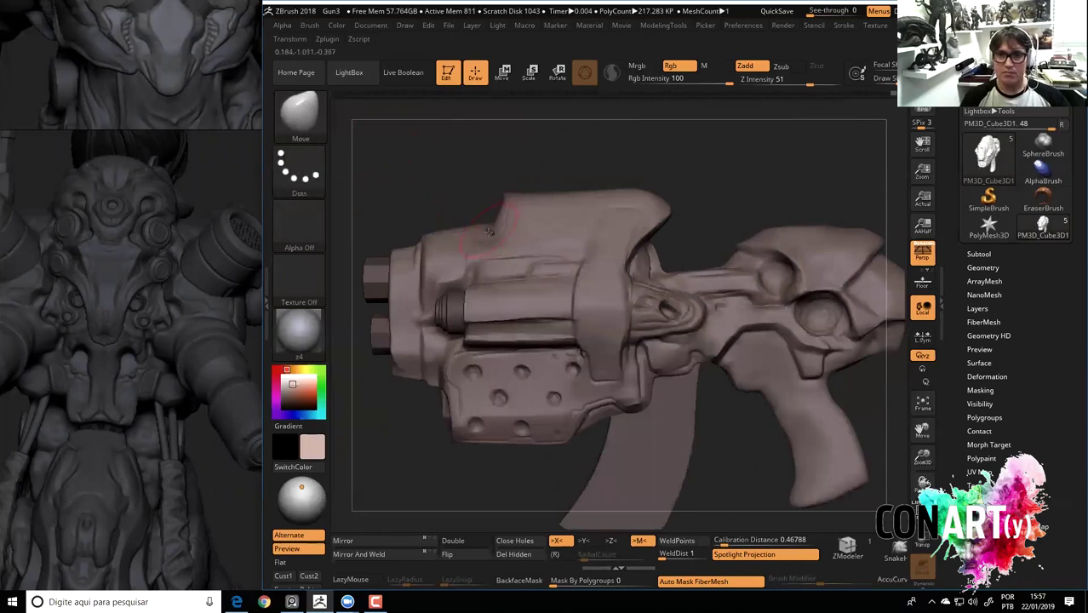
pyautogui.moveTo(507, 214)
pyautogui.keyDown('alt'); pyautogui.mouseDown(button='right')
pyautogui.moveTo(396, 151)
pyautogui.moveTo(534, 164)
pyautogui.moveTo(417, 279)
pyautogui.moveTo(564, 292)
pyautogui.moveTo(507, 358)
pyautogui.moveTo(544, 236)
pyautogui.mouseUp(button='right'); pyautogui.keyUp('alt')
# Cycle from ClayBuildup to DamStandard and rotate to the muzzle view.
pyautogui.press('b')
pyautogui.press('c')
pyautogui.press('b')
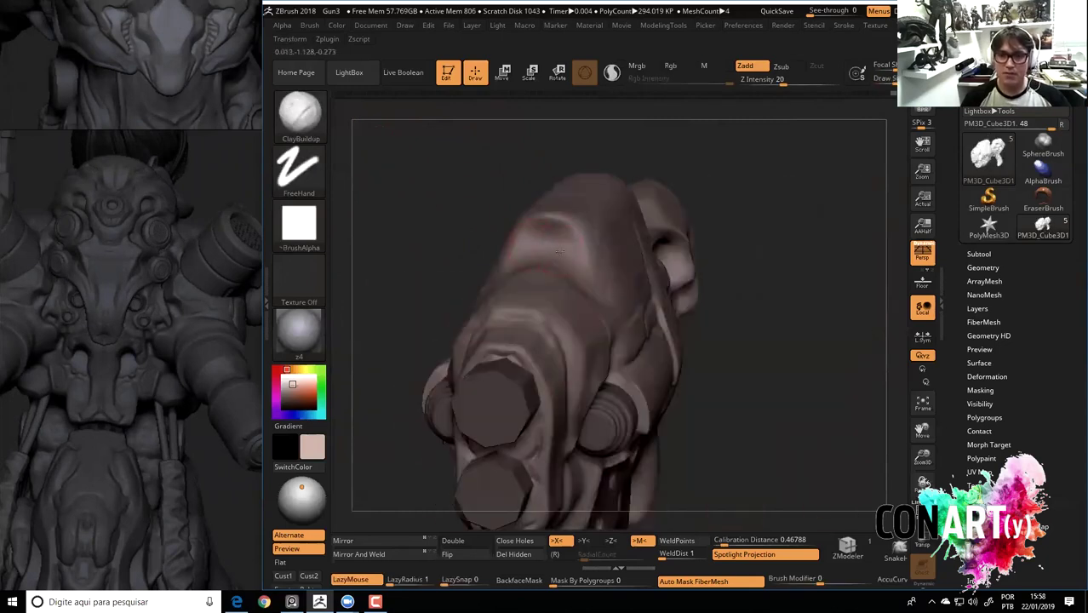
pyautogui.press('b')
pyautogui.press('d')
pyautogui.press('s')
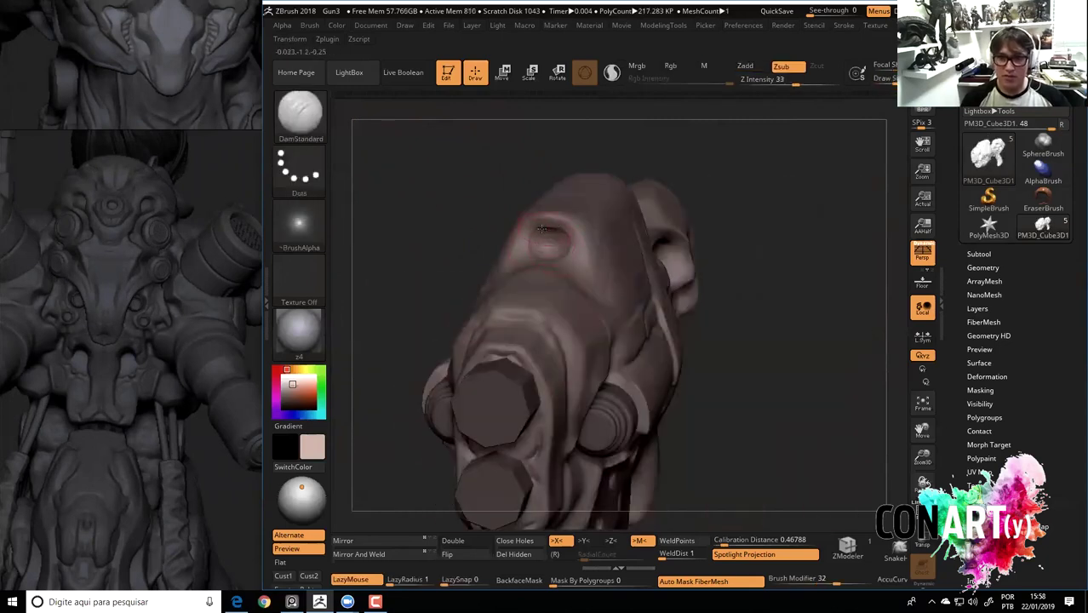
pyautogui.moveTo(566, 269); pyautogui.dragTo(558, 285, button='right')
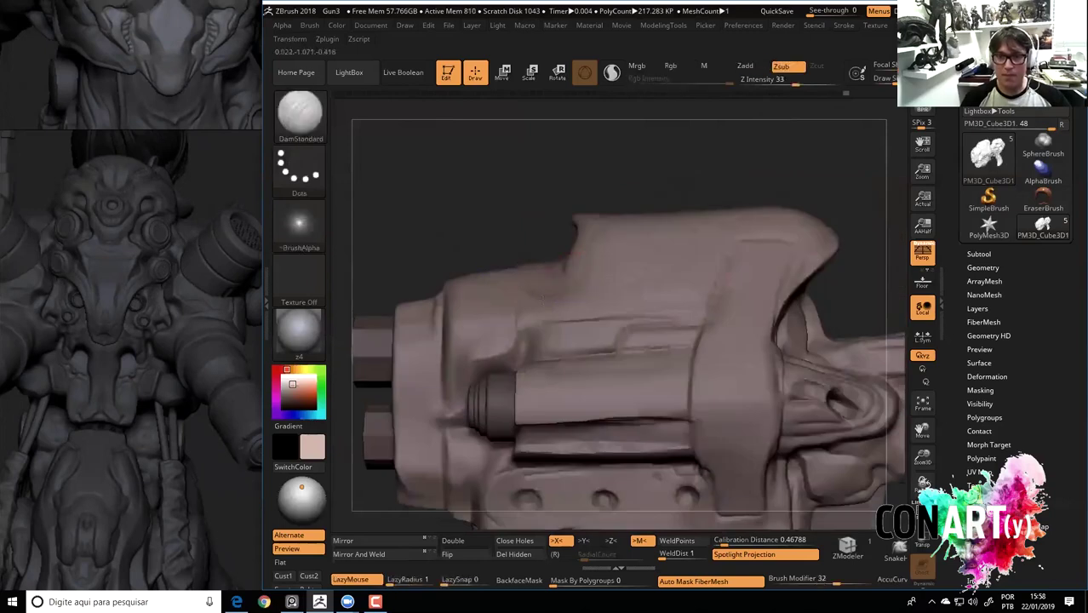
pyautogui.moveTo(439, 292)
pyautogui.mouseDown(button='right')
pyautogui.moveTo(401, 187)
pyautogui.moveTo(461, 197)
pyautogui.moveTo(443, 218)
pyautogui.moveTo(579, 214)
pyautogui.mouseUp(button='right')
# Draw the rounded panel's outline and inner line on the barrel top with ClayBuildup.
pyautogui.press('b')
pyautogui.press('c')
pyautogui.press('b')
pyautogui.moveTo(576, 254)
pyautogui.mouseDown(button='right')
pyautogui.moveTo(541, 209)
pyautogui.moveTo(511, 196)
pyautogui.moveTo(413, 214)
pyautogui.moveTo(592, 294)
pyautogui.mouseUp(button='right')
pyautogui.moveTo(593, 293)
pyautogui.mouseDown()
pyautogui.moveTo(622, 238)
pyautogui.moveTo(562, 205)
pyautogui.moveTo(595, 272)
pyautogui.mouseUp()
pyautogui.moveTo(554, 243); pyautogui.dragTo(557, 288)
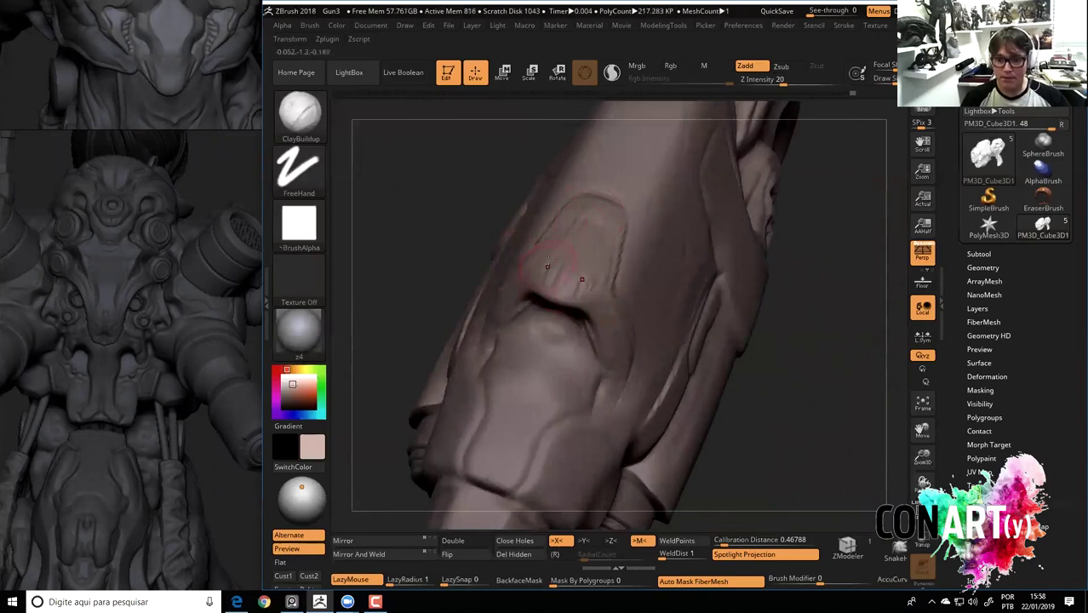
# Sharpen the barrel panel's edges with the Pinch brush.
pyautogui.press('b')
pyautogui.press('p')
pyautogui.press('i')
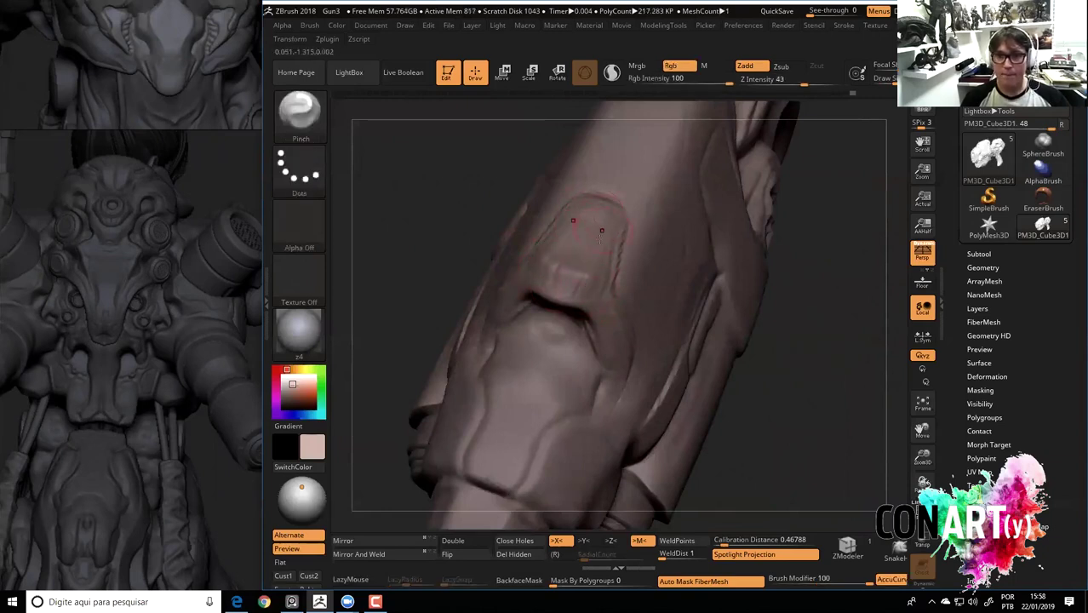
pyautogui.moveTo(487, 192); pyautogui.dragTo(554, 259)
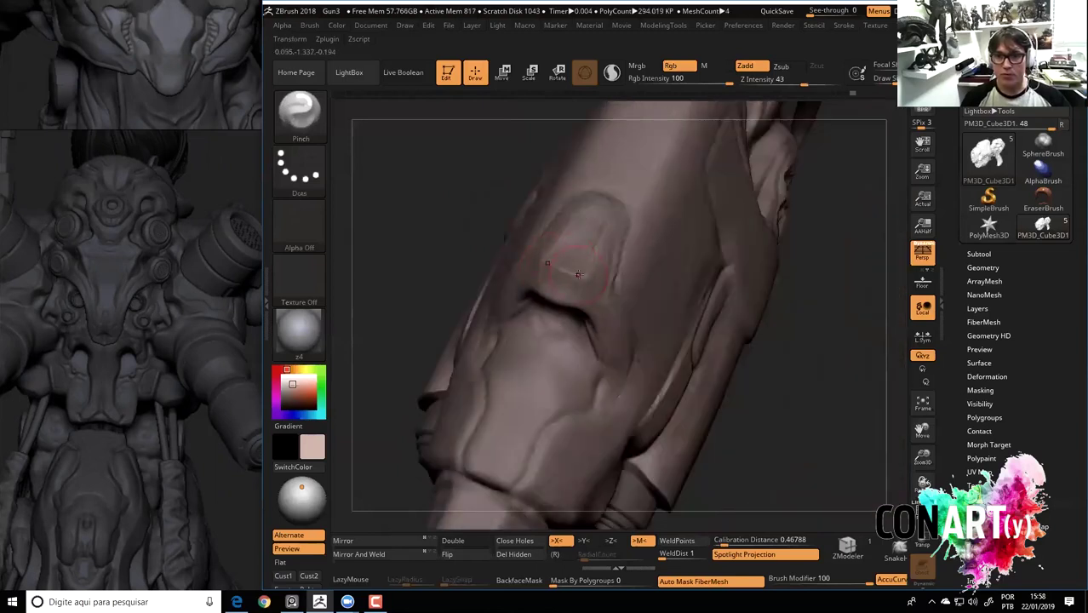
pyautogui.moveTo(461, 198); pyautogui.dragTo(512, 238)
# Switch to hPolish and inspect the barrel from the front and below.
pyautogui.press('b')
pyautogui.press('h')
pyautogui.press('p')
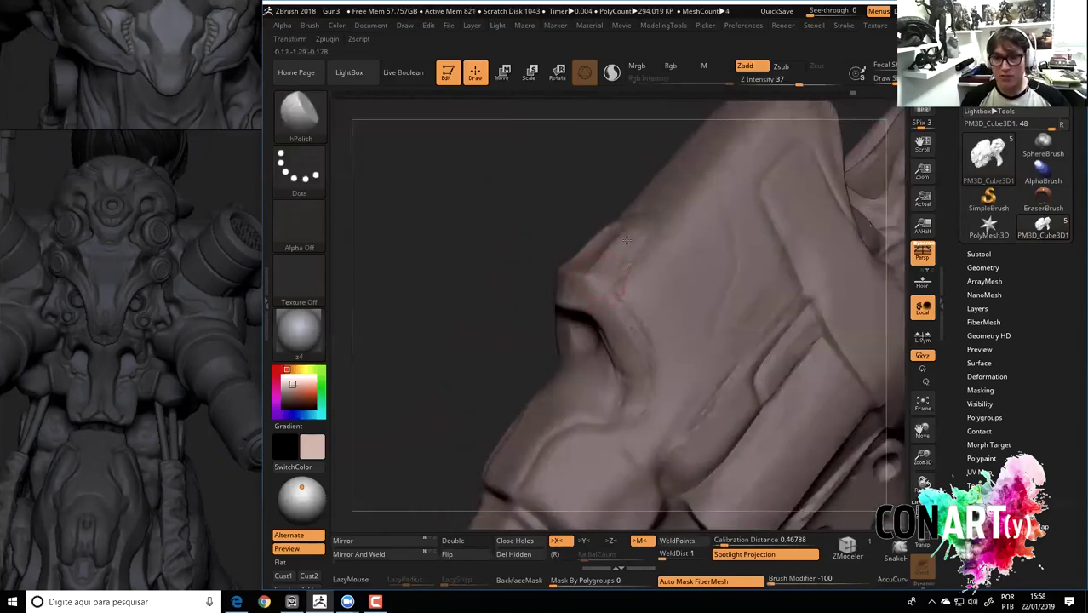
pyautogui.moveTo(481, 270); pyautogui.dragTo(564, 257)
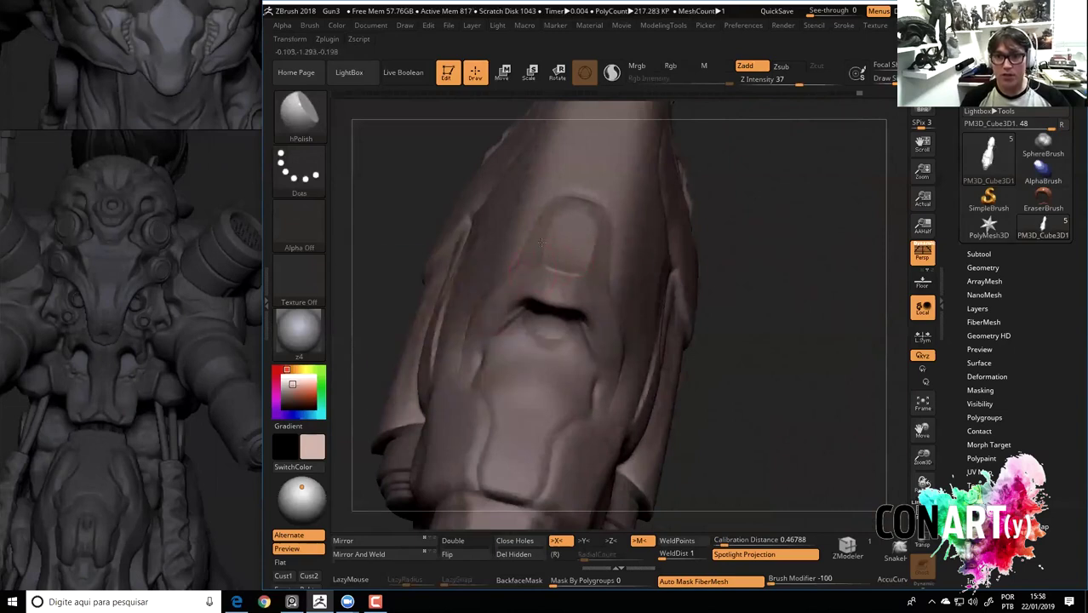
pyautogui.moveTo(734, 328)
pyautogui.mouseDown()
pyautogui.moveTo(411, 269)
pyautogui.moveTo(397, 231)
pyautogui.moveTo(440, 252)
pyautogui.moveTo(454, 160)
pyautogui.moveTo(428, 198)
pyautogui.mouseUp()
pyautogui.press('space')
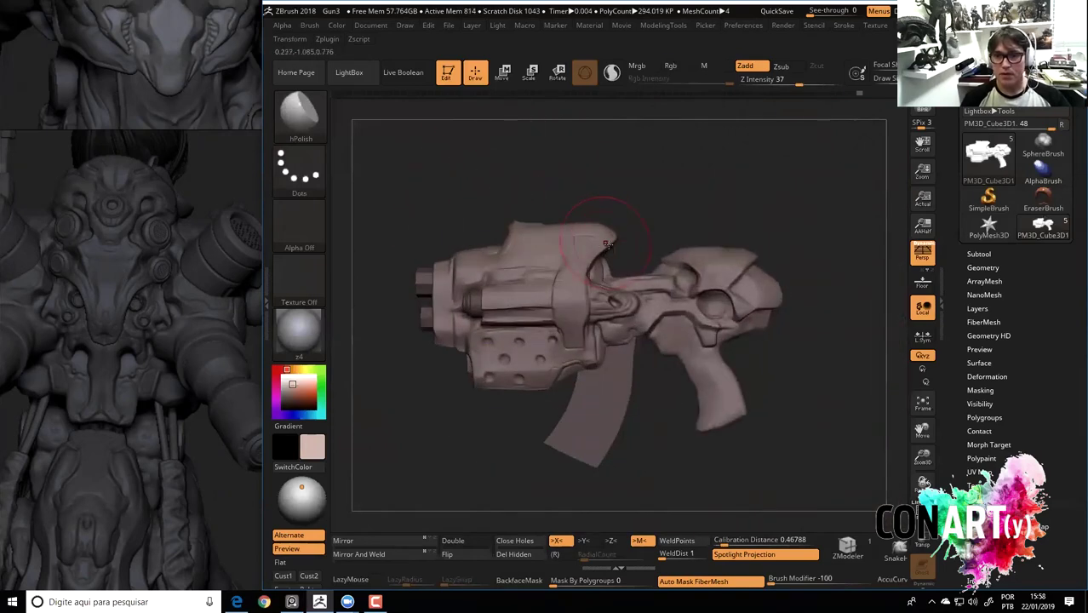
# Switch to Move, then try lasso and line masks on the gun and undo them.
pyautogui.press('b')
pyautogui.press('m')
pyautogui.press('v')
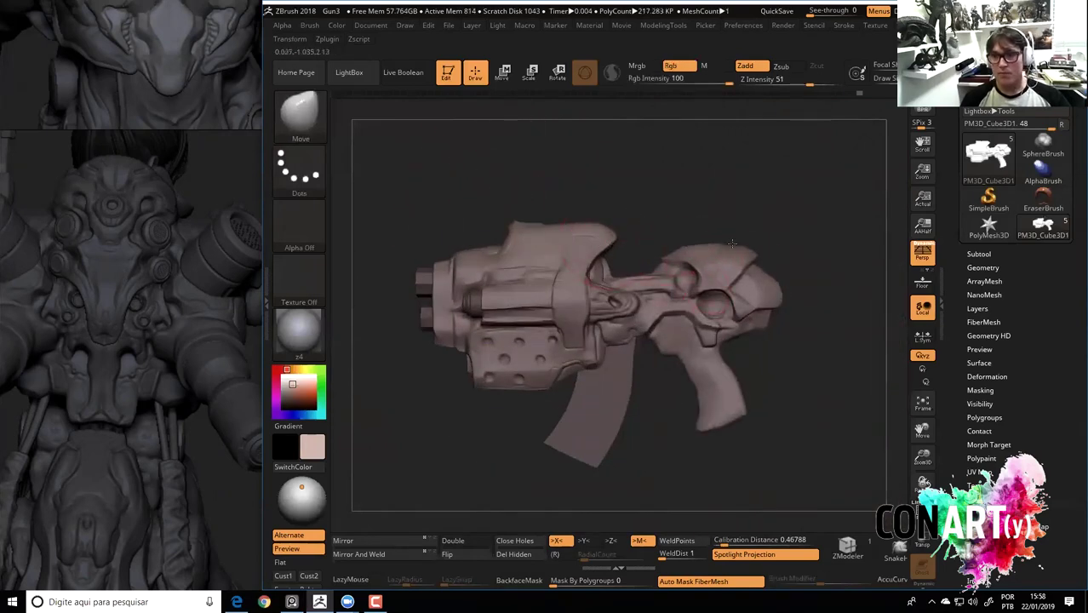
pyautogui.scroll(2, 766, 255)
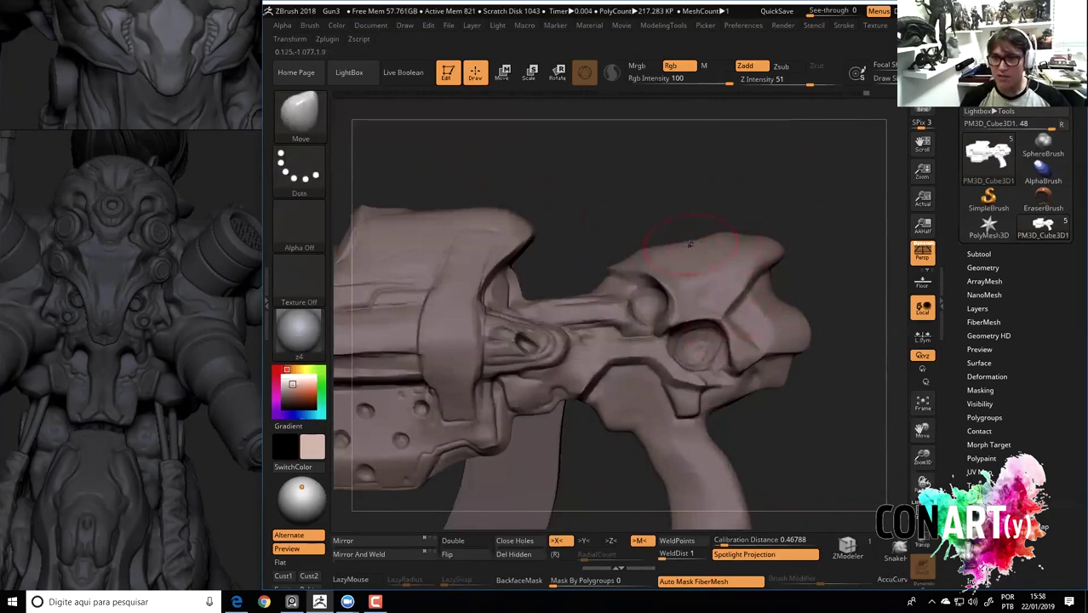
pyautogui.press('shift')
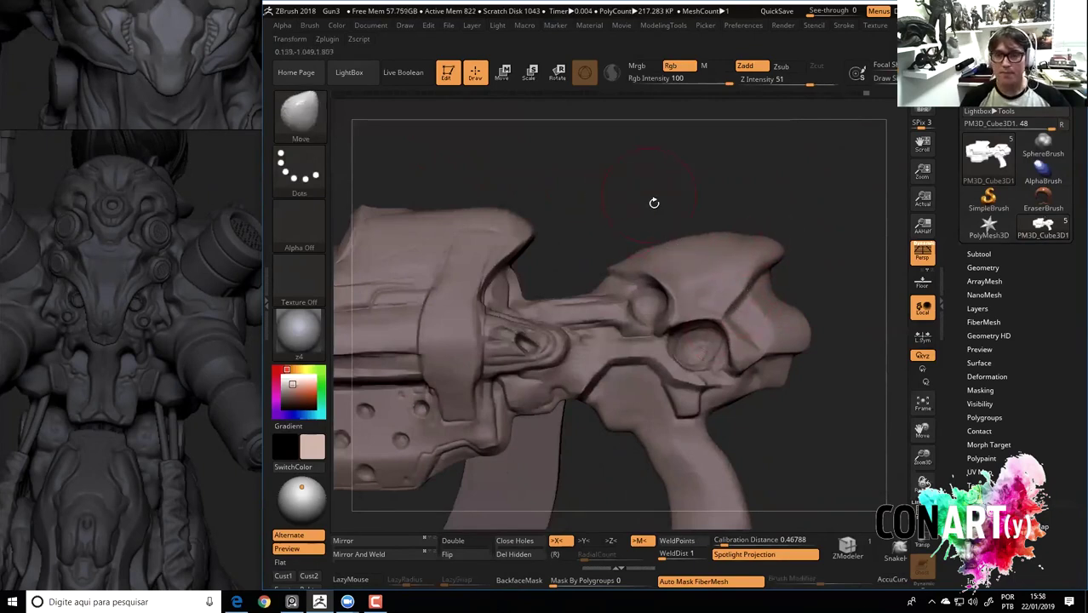
pyautogui.press('ctrl')
pyautogui.keyDown('ctrl'); pyautogui.moveTo(618, 230); pyautogui.dragTo(613, 246); pyautogui.keyUp('ctrl')
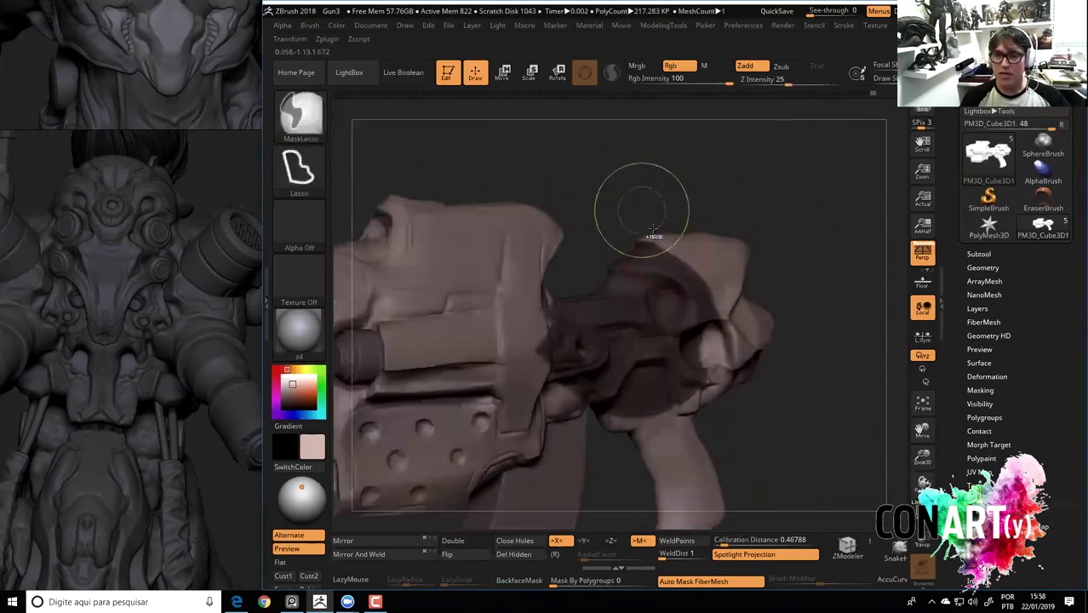
pyautogui.keyDown('ctrl'); pyautogui.moveTo(643, 190); pyautogui.dragTo(854, 364); pyautogui.keyUp('ctrl')
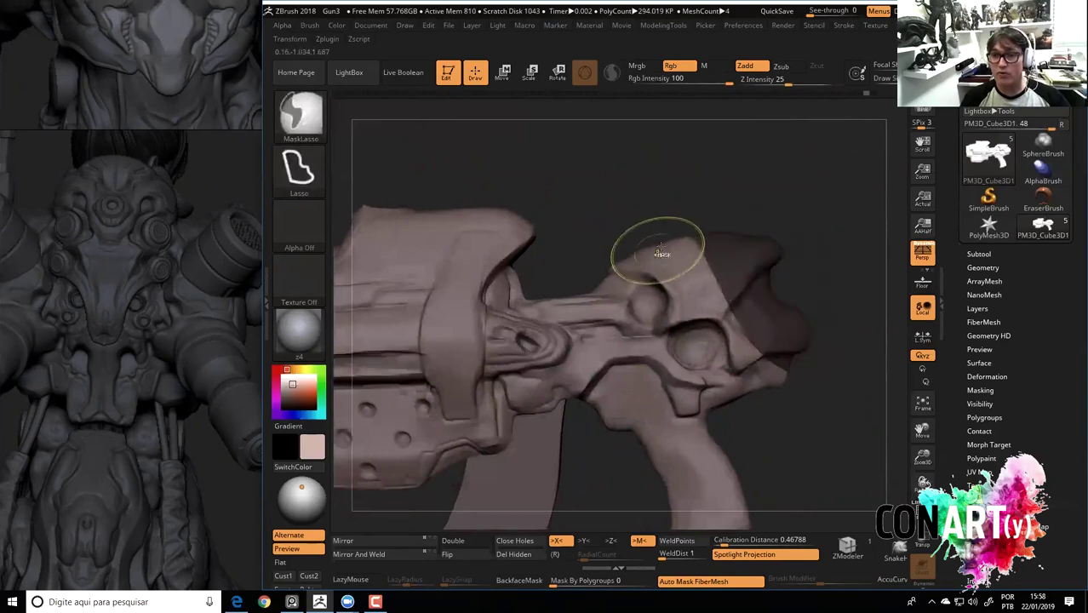
pyautogui.hotkey('ctrl', 'z')
pyautogui.hotkey('ctrl', 'z')
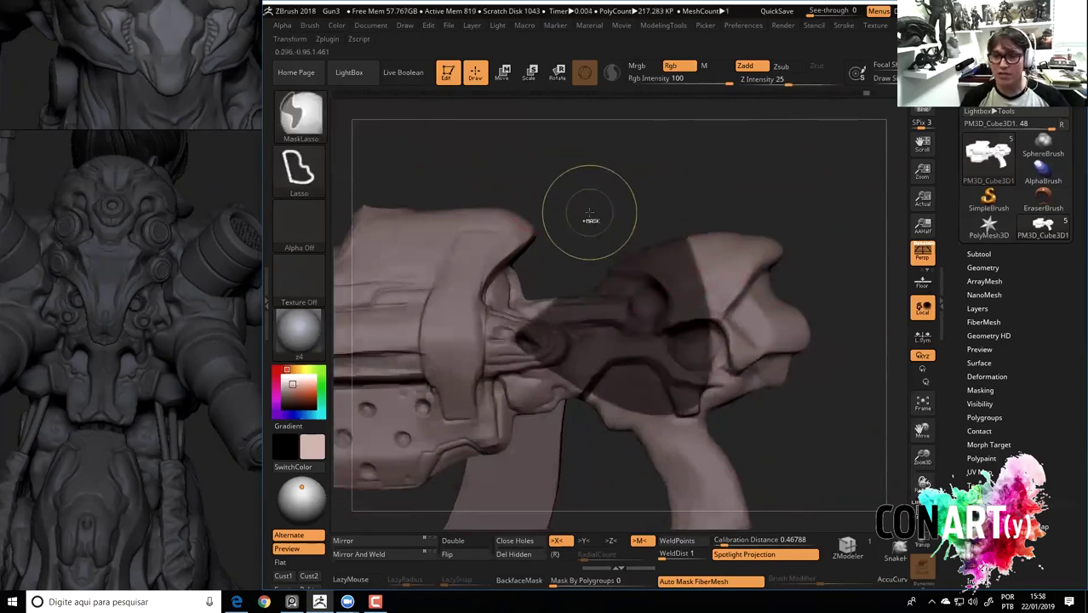
pyautogui.keyDown('ctrl'); pyautogui.moveTo(590, 218); pyautogui.dragTo(598, 230); pyautogui.keyUp('ctrl')
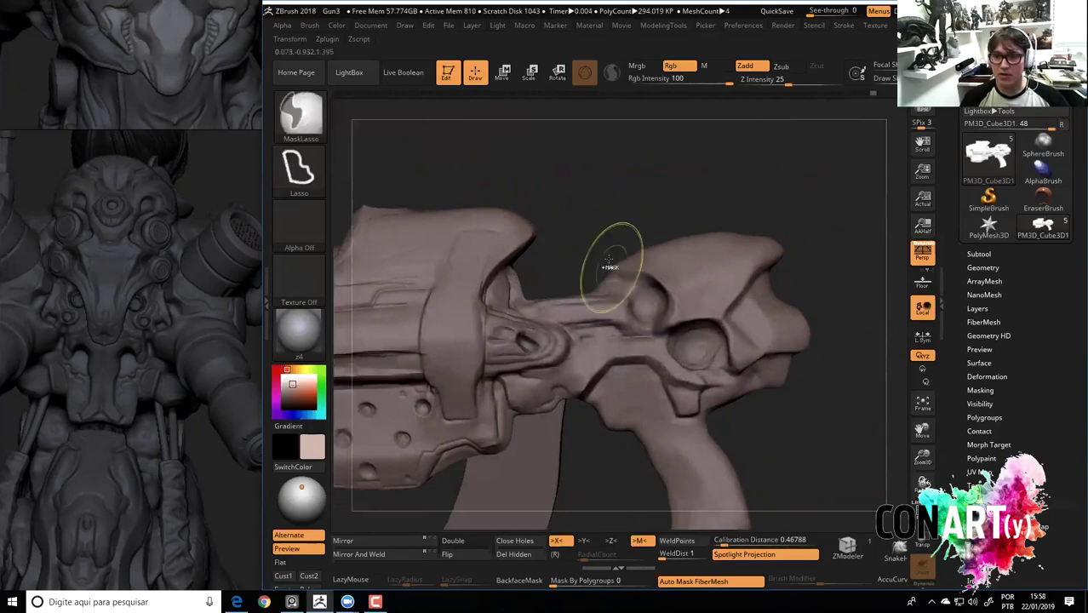
pyautogui.keyDown('ctrl'); pyautogui.moveTo(650, 255); pyautogui.dragTo(566, 287); pyautogui.keyUp('ctrl')
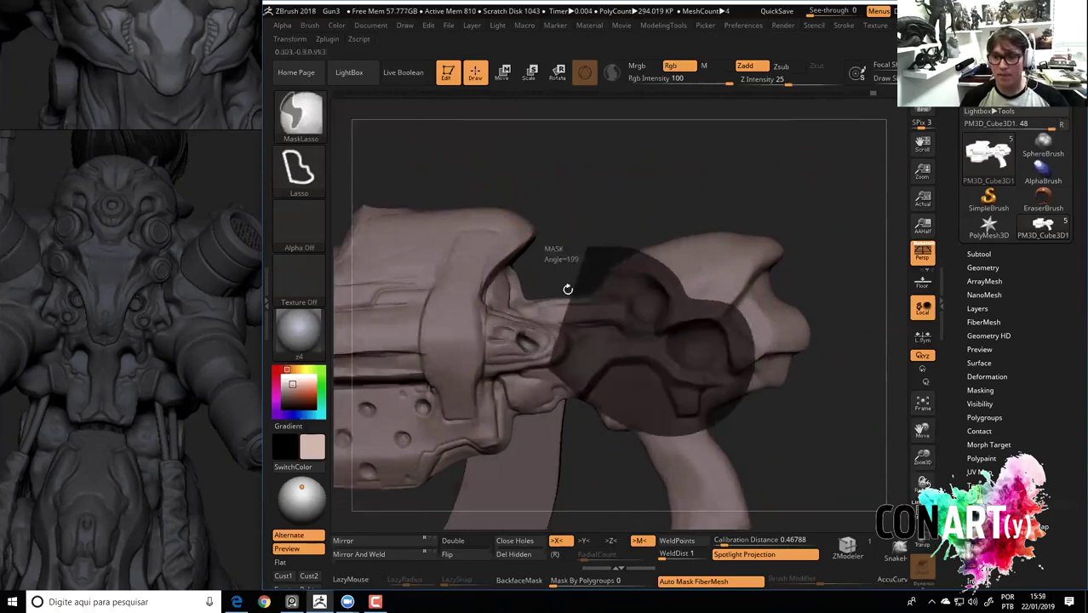
# Turn the gun side-on, smooth lightly, frame it and show the subtool list.
pyautogui.moveTo(644, 245); pyautogui.dragTo(670, 268)
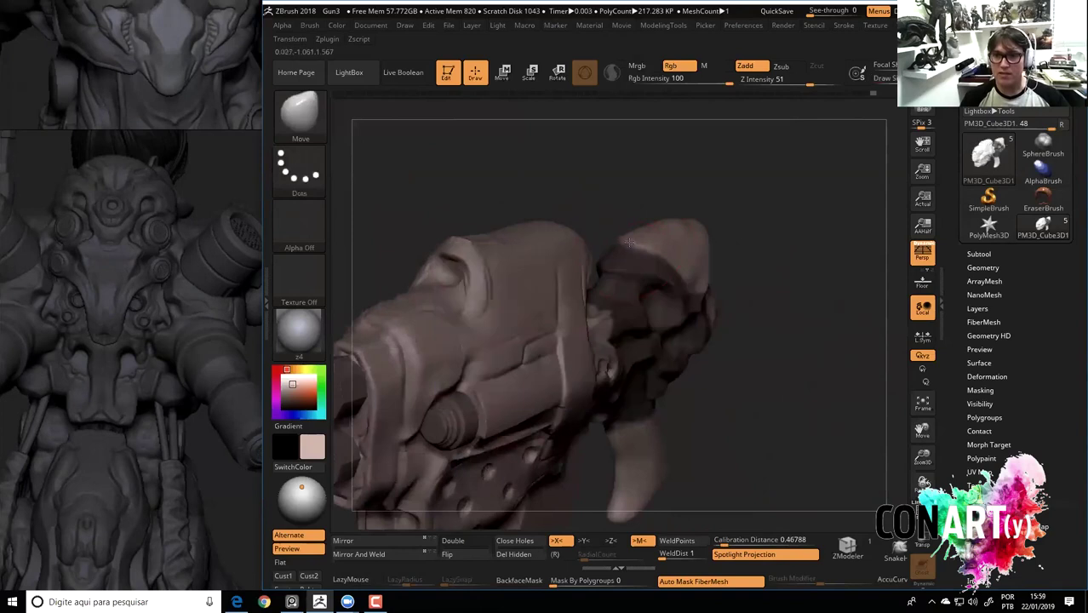
pyautogui.moveTo(753, 309); pyautogui.dragTo(671, 251)
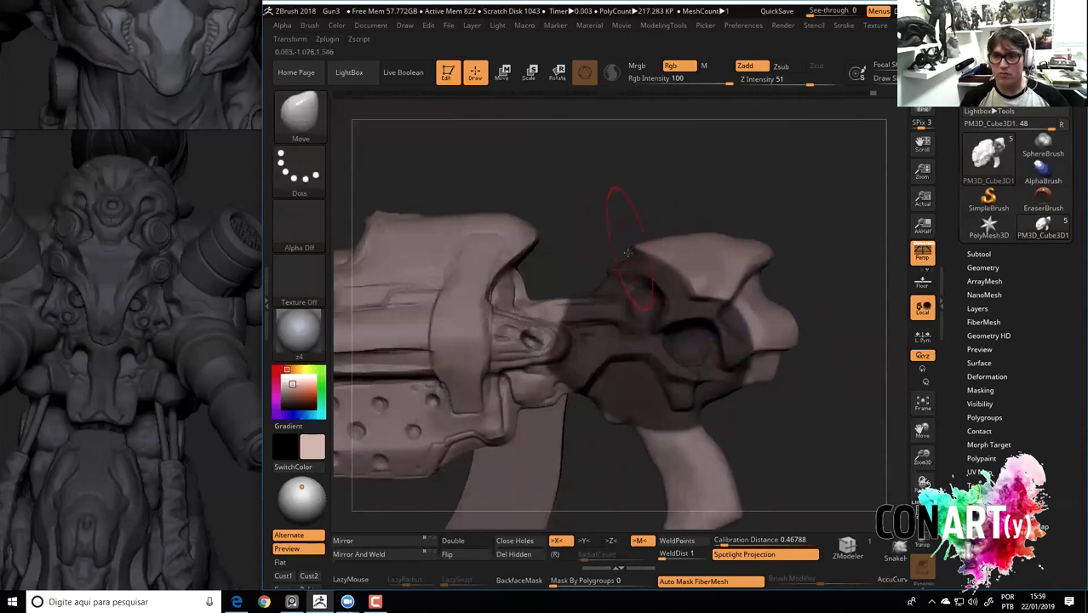
pyautogui.press('space')
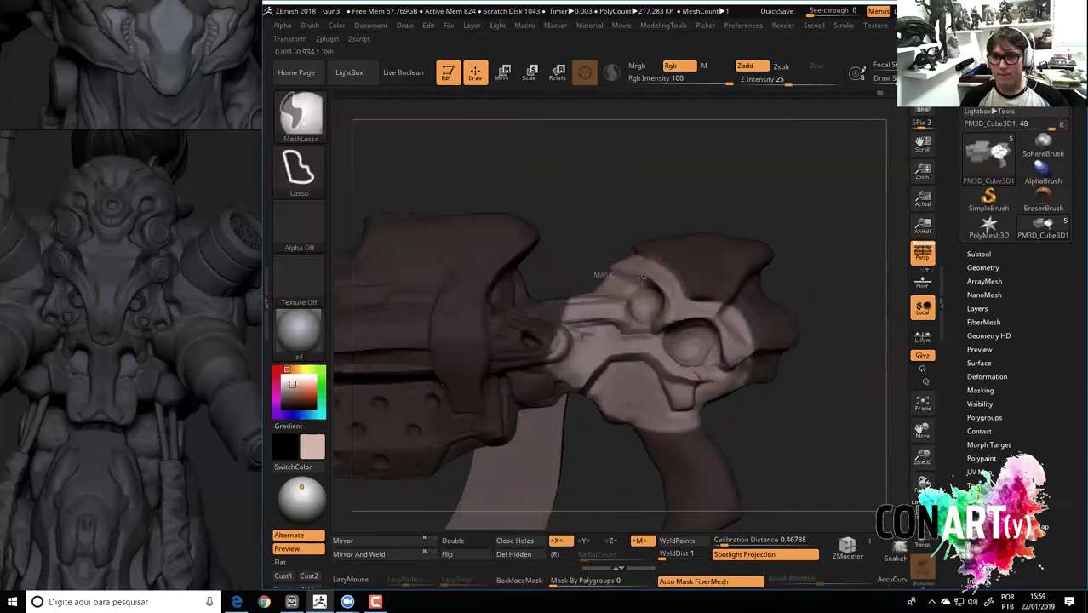
pyautogui.keyDown('shift'); pyautogui.moveTo(611, 266); pyautogui.dragTo(608, 287); pyautogui.keyUp('shift')
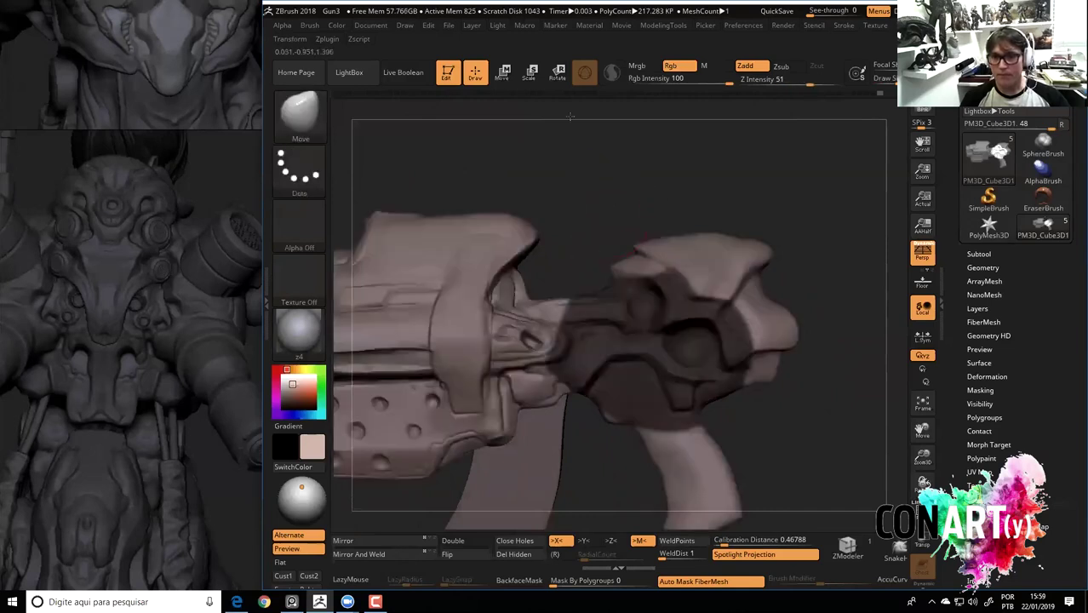
pyautogui.keyDown('ctrl'); pyautogui.moveTo(603, 230); pyautogui.dragTo(612, 153, button='right'); pyautogui.keyUp('ctrl')
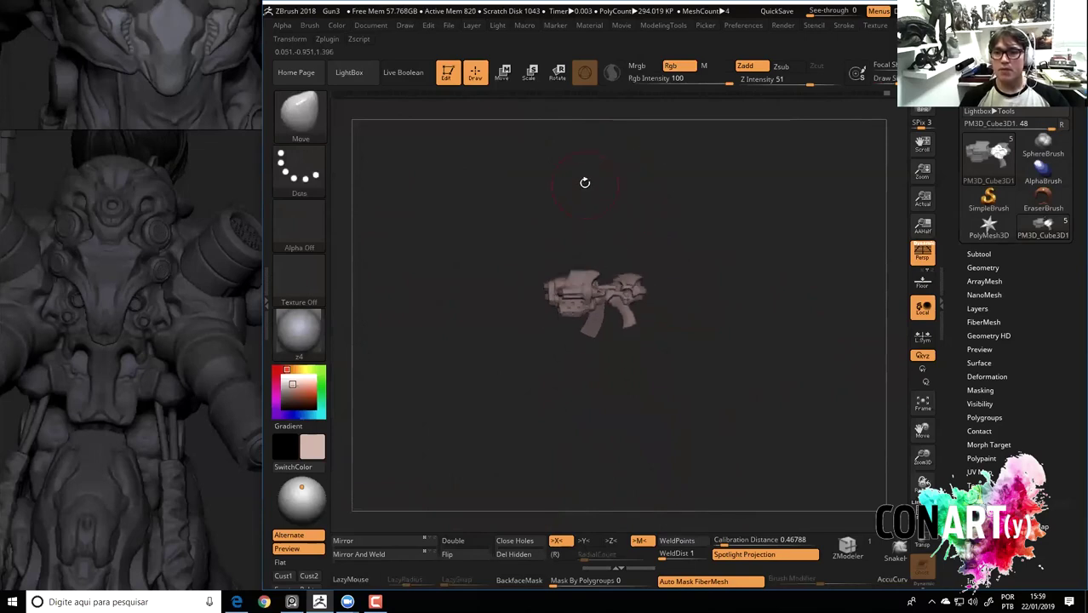
pyautogui.keyDown('ctrl'); pyautogui.moveTo(613, 213); pyautogui.dragTo(567, 253, button='right'); pyautogui.keyUp('ctrl')
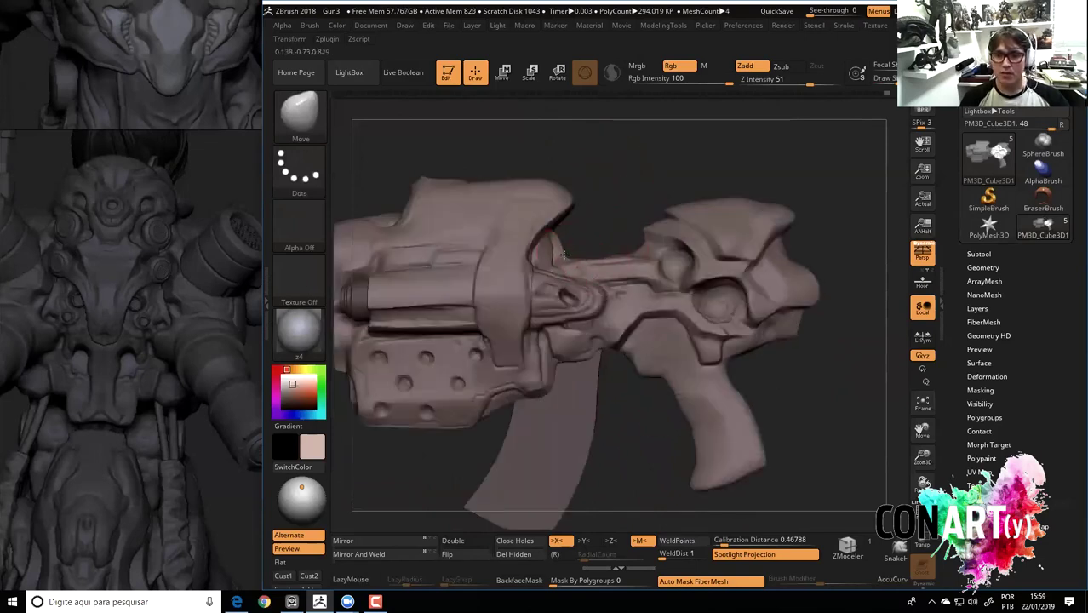
pyautogui.click(979, 254)
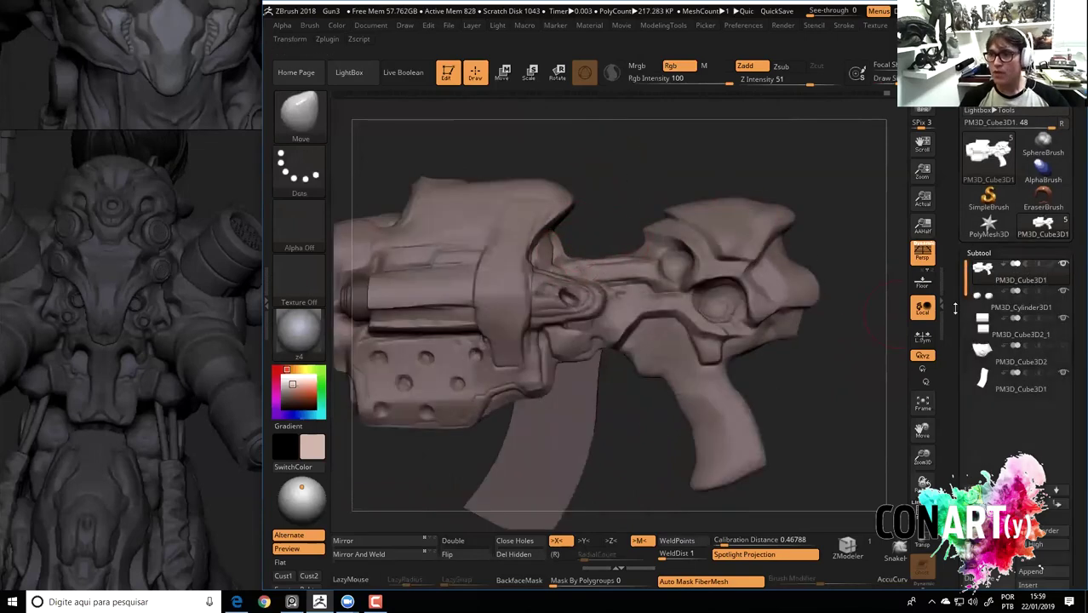
# Duplicate the barrel-block subtool and lift the copy above the gun with the Transpose gizmo.
pyautogui.click(1013, 307)
pyautogui.moveTo(596, 162)
pyautogui.mouseDown(button='right')
pyautogui.moveTo(663, 153)
pyautogui.moveTo(706, 176)
pyautogui.mouseUp(button='right')
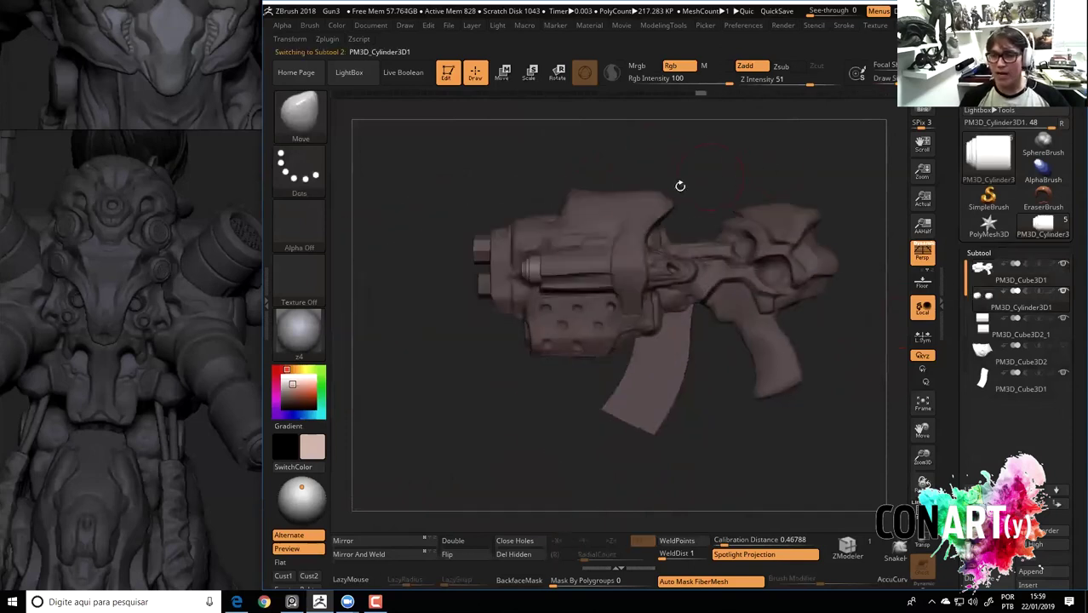
pyautogui.hotkey('ctrl', 'shift', 'd')
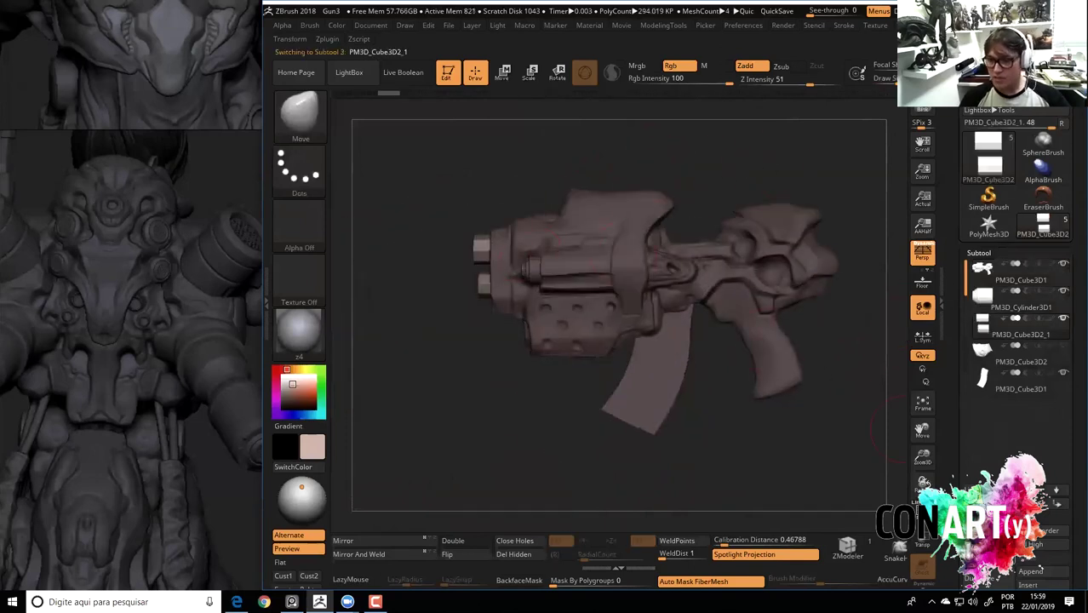
pyautogui.press('w')
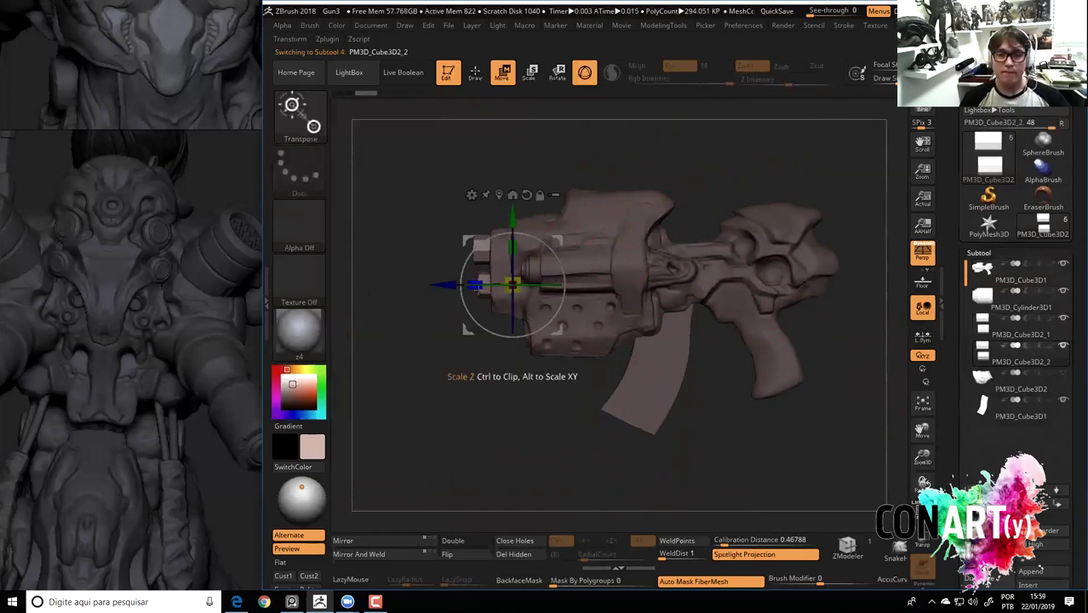
pyautogui.press('q')
pyautogui.hotkey('ctrl', 'shift')
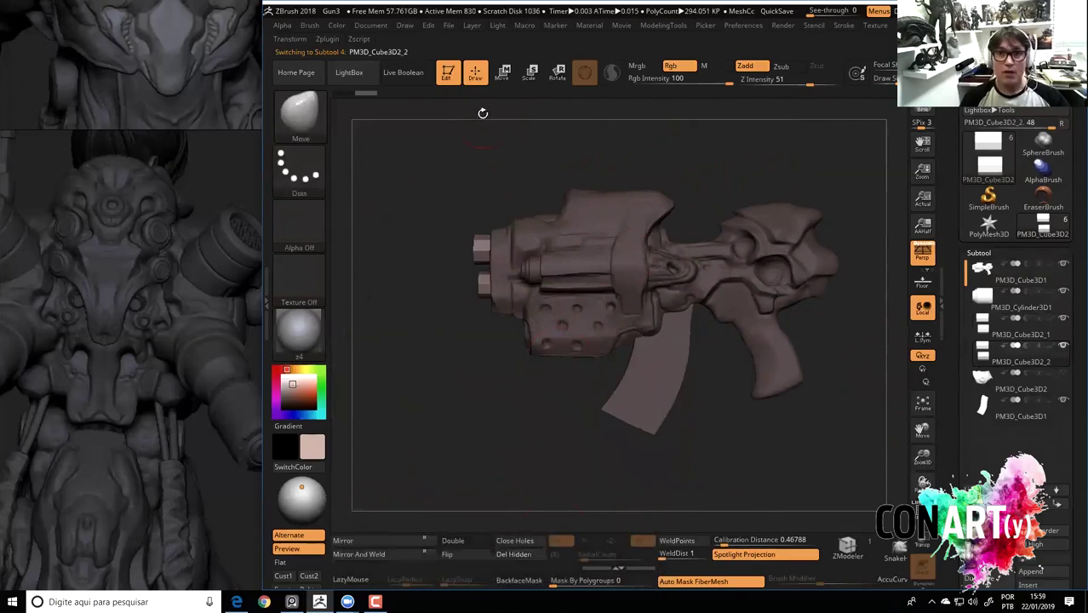
pyautogui.click(503, 72)
pyautogui.moveTo(517, 281); pyautogui.dragTo(704, 194)
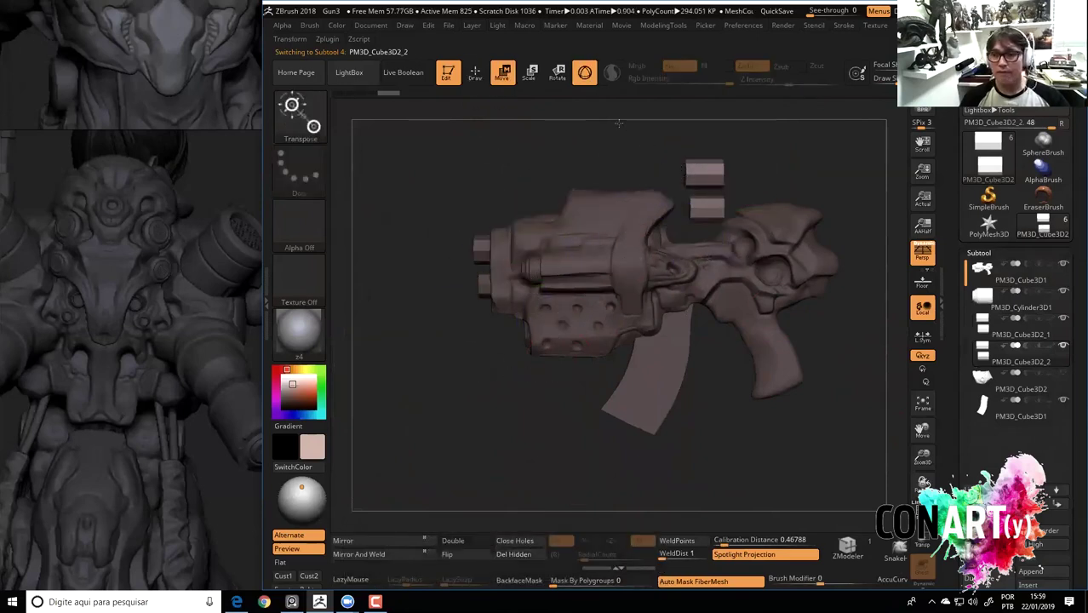
pyautogui.click(474, 73)
# Restore the shaded BasicMaterial and hide the lower block, leaving only the upper one visible.
pyautogui.hotkey('ctrl', 'shift')
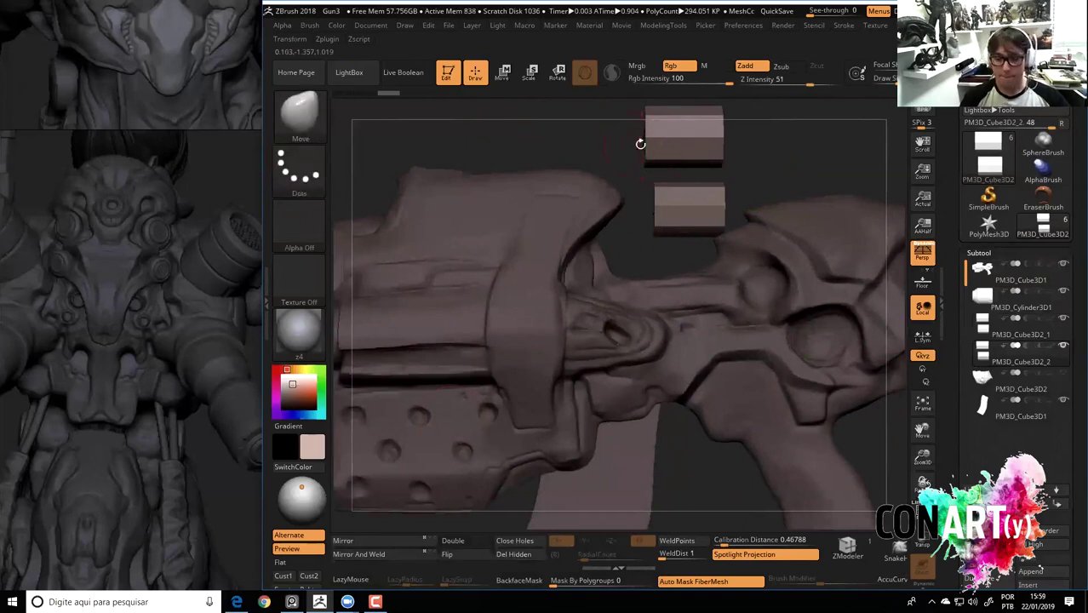
pyautogui.hotkey('ctrl', 'shift')
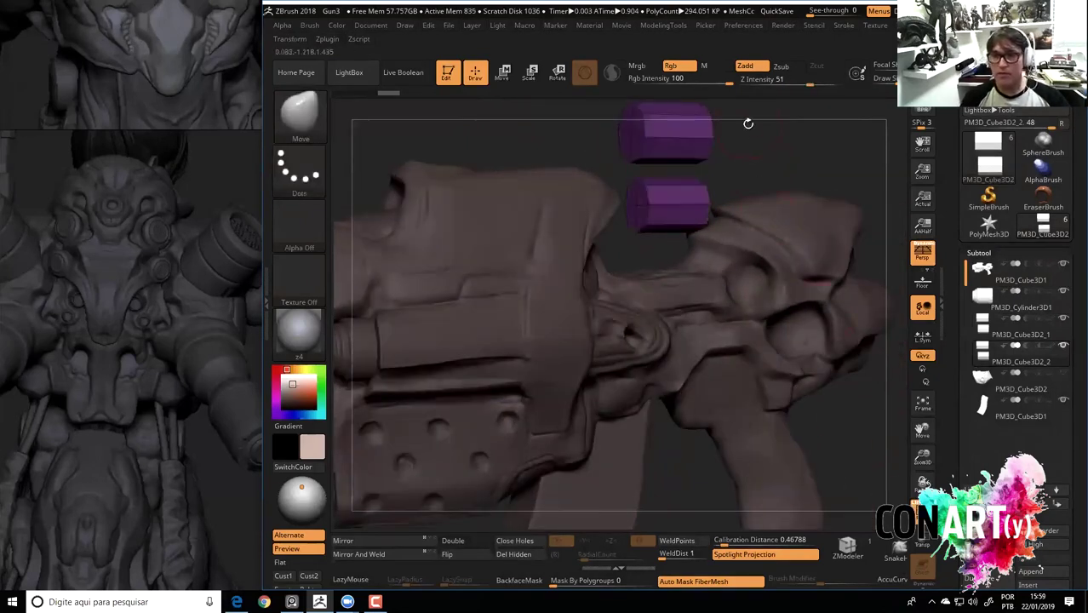
pyautogui.moveTo(748, 119); pyautogui.dragTo(742, 176)
pyautogui.hotkey('ctrl', 'f')
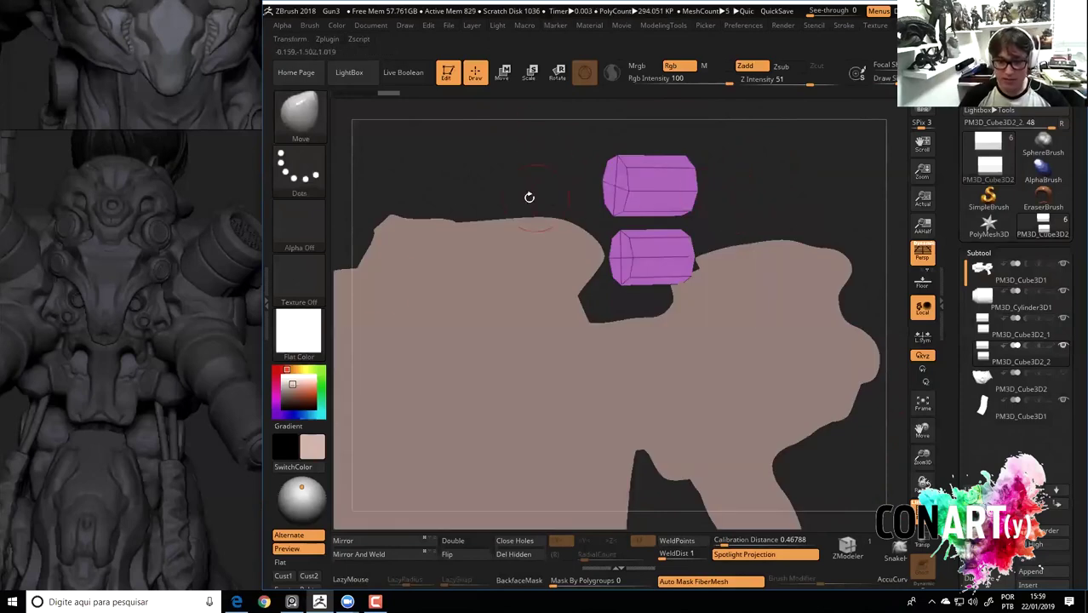
pyautogui.click(299, 331)
pyautogui.click(390, 503)
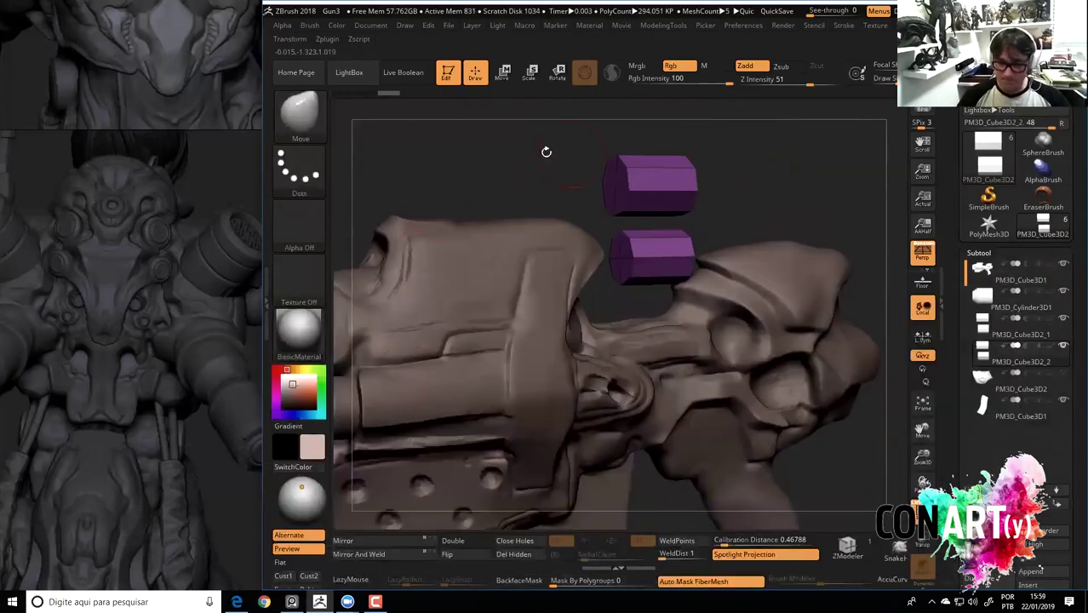
pyautogui.keyDown('ctrl'); pyautogui.keyDown('shift'); pyautogui.click(651, 183); pyautogui.keyUp('shift'); pyautogui.keyUp('ctrl')
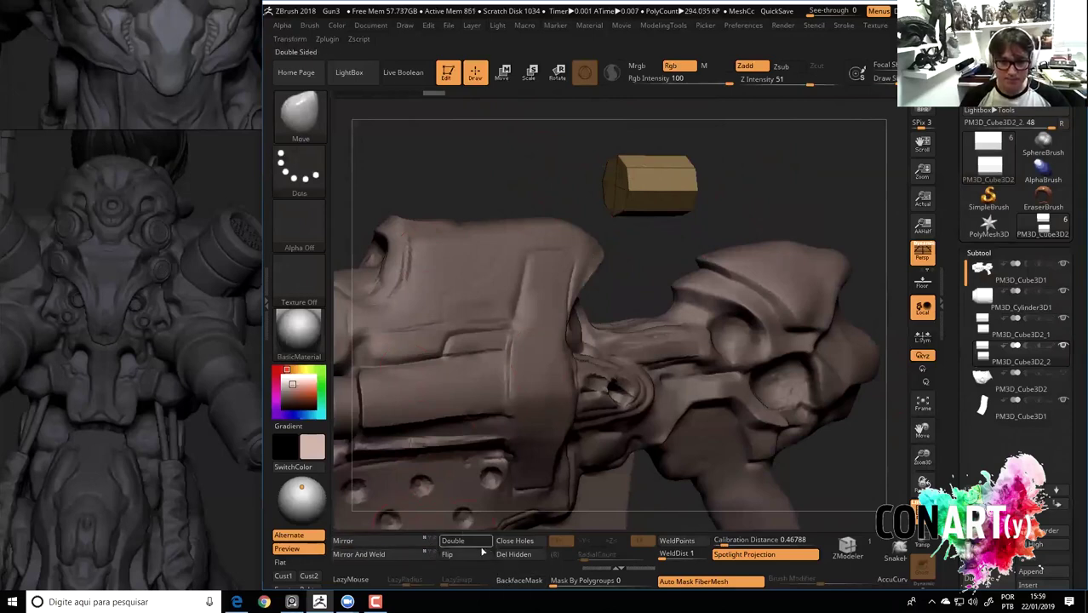
pyautogui.moveTo(505, 139); pyautogui.dragTo(515, 85)
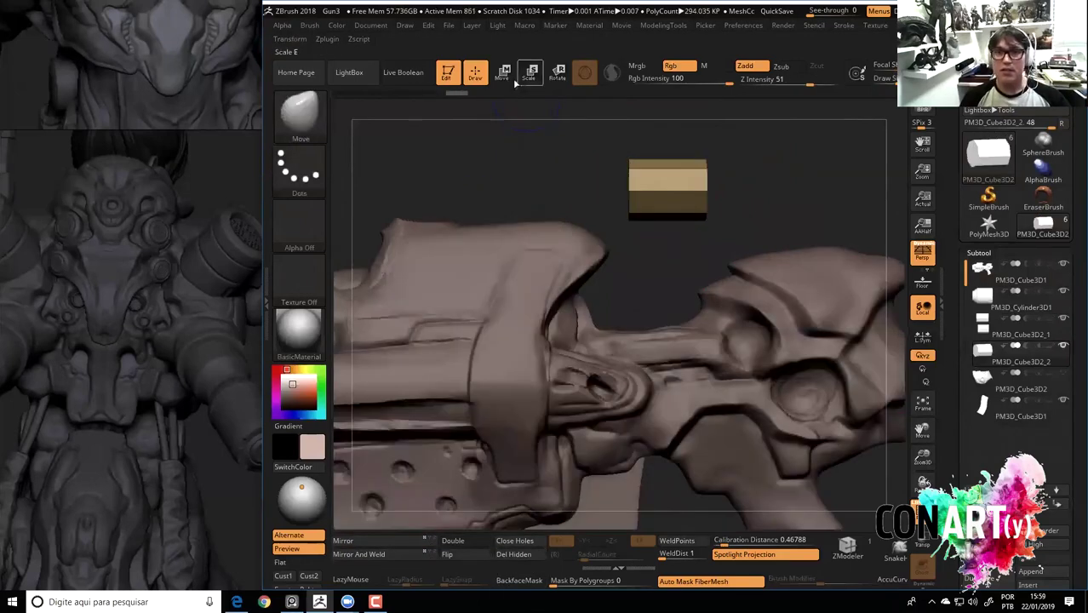
# Lower the tan box into the top gap between the rear body and front housing, nudging it right.
pyautogui.press('w')
pyautogui.moveTo(704, 253)
pyautogui.mouseDown()
pyautogui.moveTo(648, 383)
pyautogui.moveTo(590, 390)
pyautogui.moveTo(675, 405)
pyautogui.mouseUp()
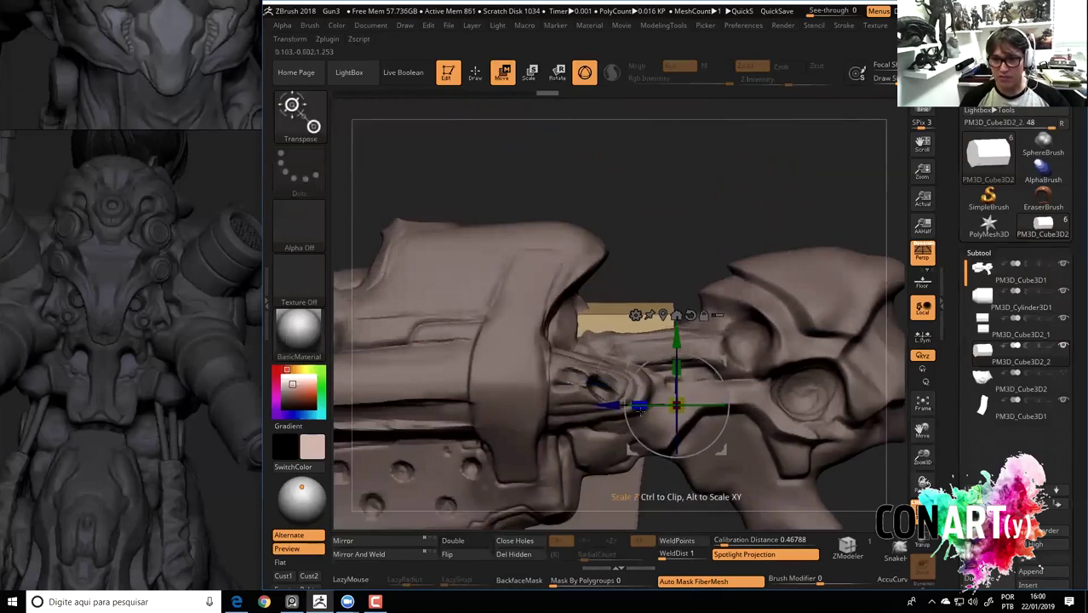
pyautogui.moveTo(675, 405); pyautogui.dragTo(701, 405)
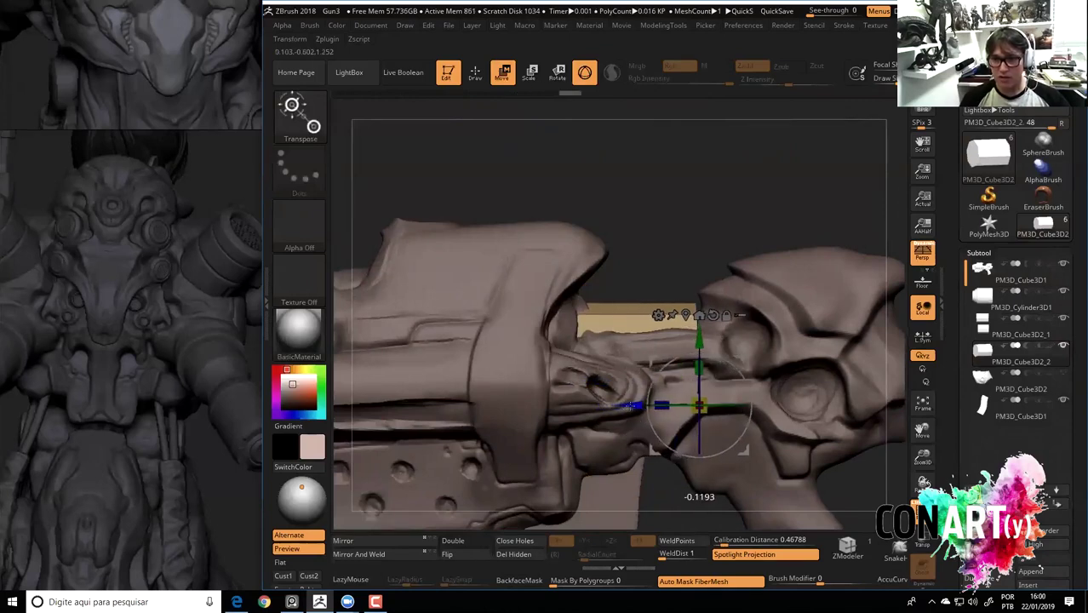
pyautogui.moveTo(701, 343); pyautogui.dragTo(723, 394, button='right')
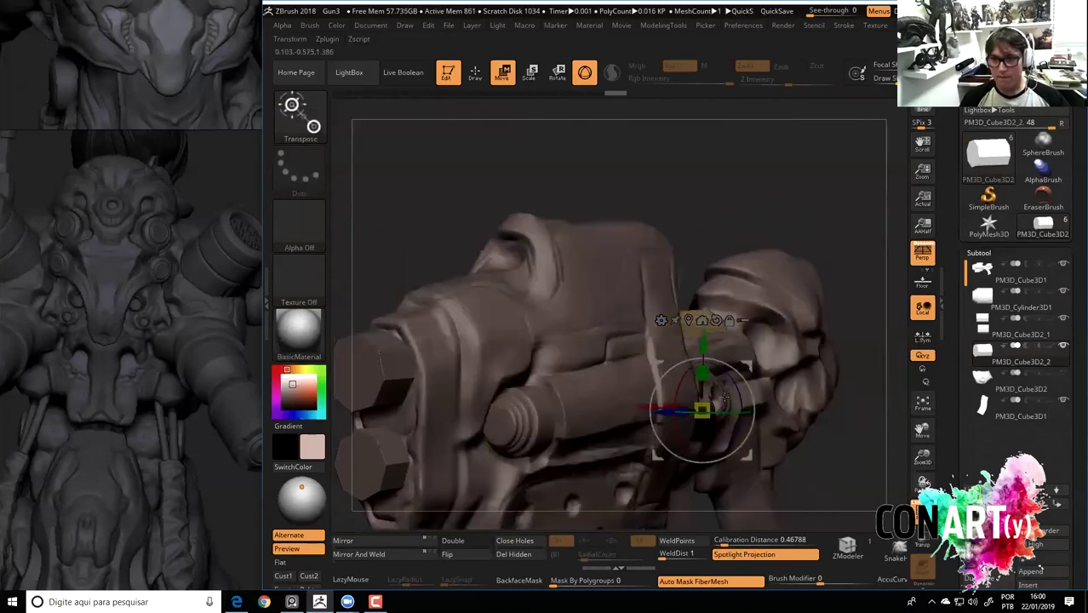
pyautogui.moveTo(655, 407); pyautogui.dragTo(723, 269, button='right')
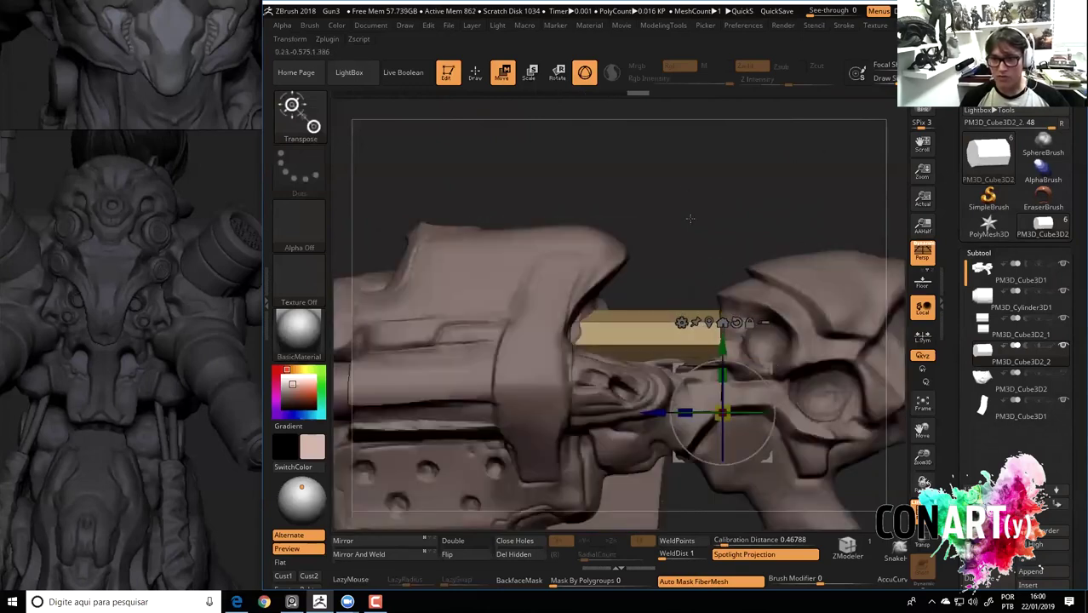
pyautogui.moveTo(652, 161); pyautogui.dragTo(622, 145, button='right')
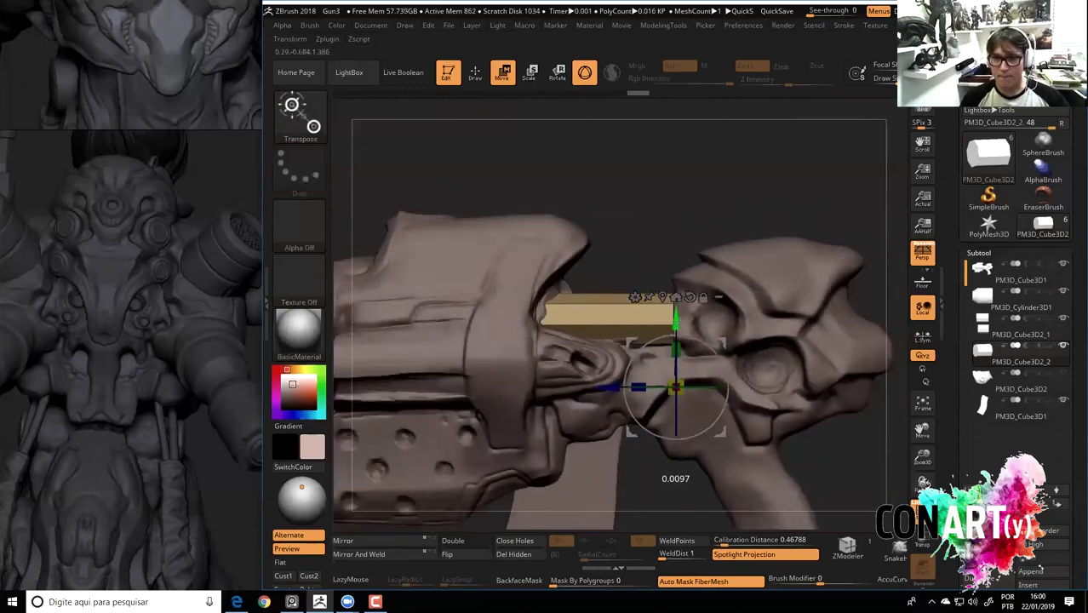
pyautogui.press('q')
pyautogui.moveTo(627, 167)
pyautogui.mouseDown(button='right')
pyautogui.moveTo(606, 176)
pyautogui.moveTo(635, 185)
pyautogui.moveTo(660, 219)
pyautogui.mouseUp(button='right')
pyautogui.click(847, 549)
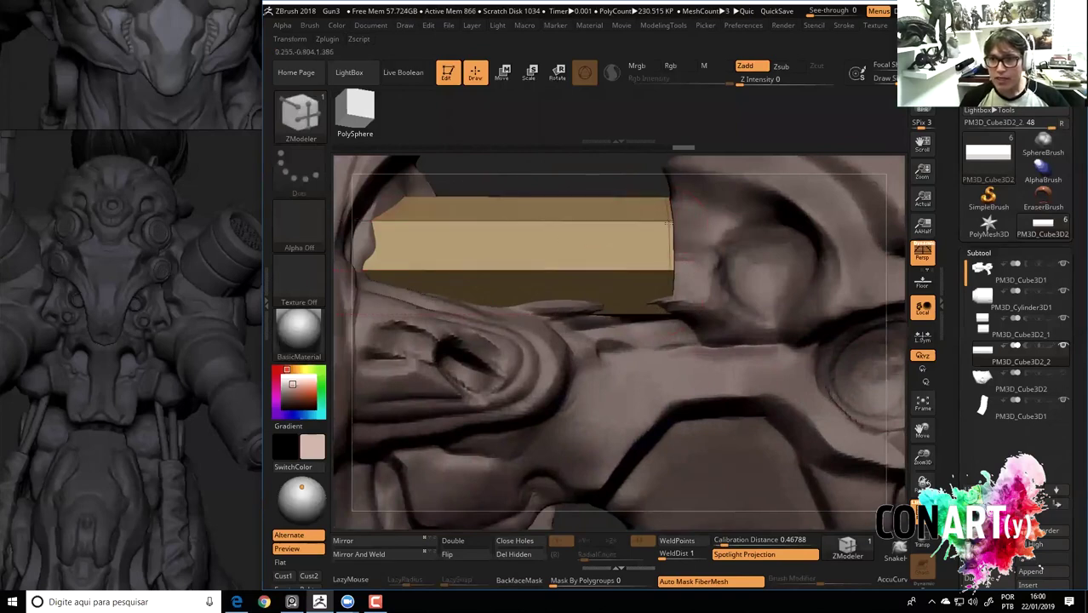
# Add two edge loops to the tan box, solo and mask it, then round it into a slim cylinder rod.
pyautogui.moveTo(492, 181); pyautogui.dragTo(568, 270, button='right')
pyautogui.click(562, 271)
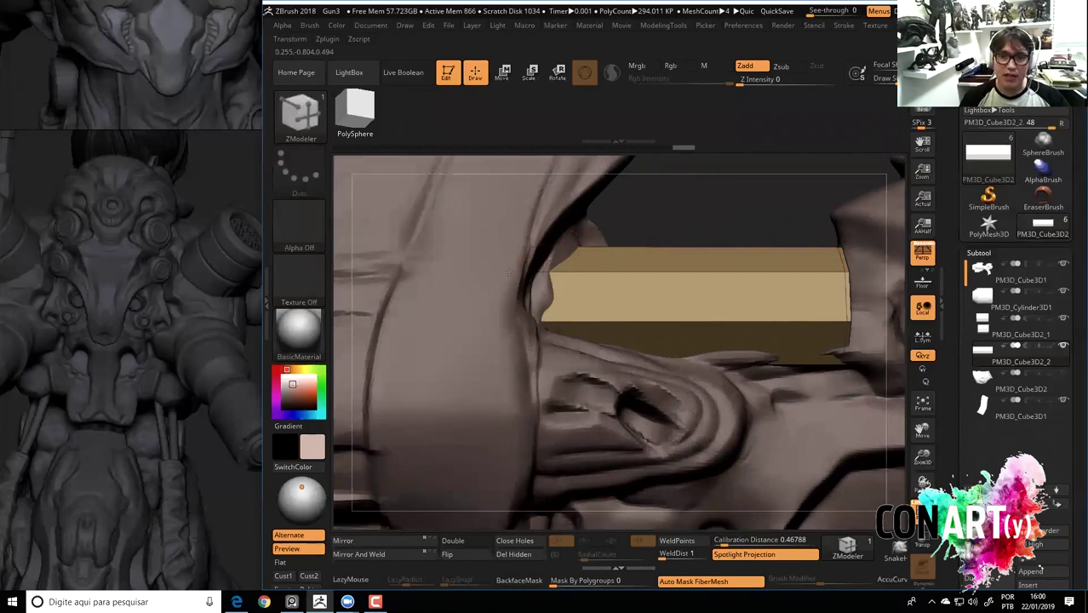
pyautogui.click(917, 574)
pyautogui.click(495, 271)
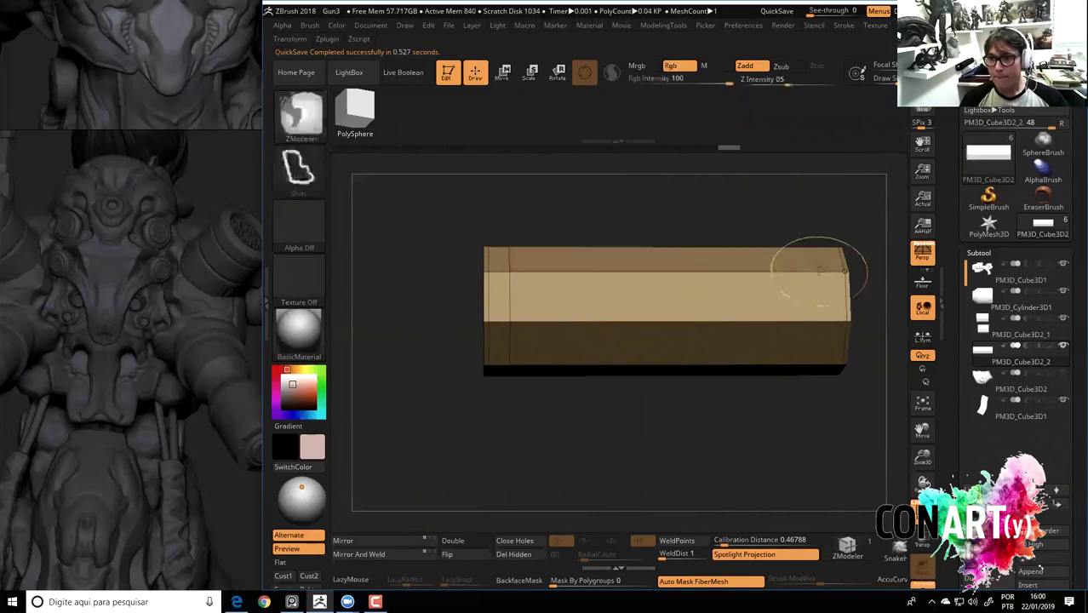
pyautogui.keyDown('ctrl'); pyautogui.click(741, 490); pyautogui.keyUp('ctrl')
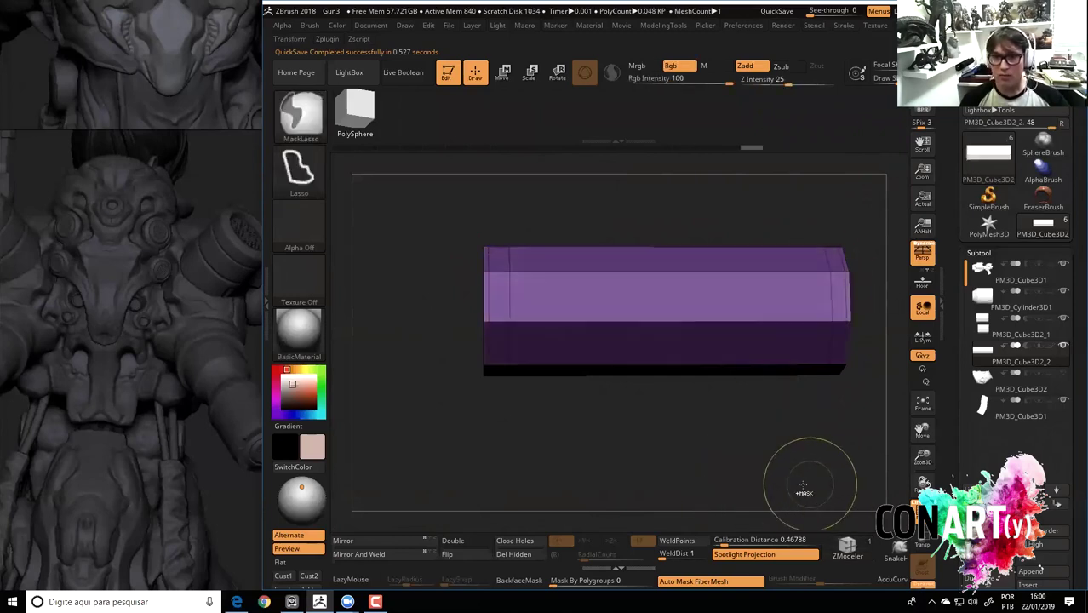
pyautogui.press('d')
pyautogui.keyDown('ctrl'); pyautogui.click(825, 440); pyautogui.keyUp('ctrl')
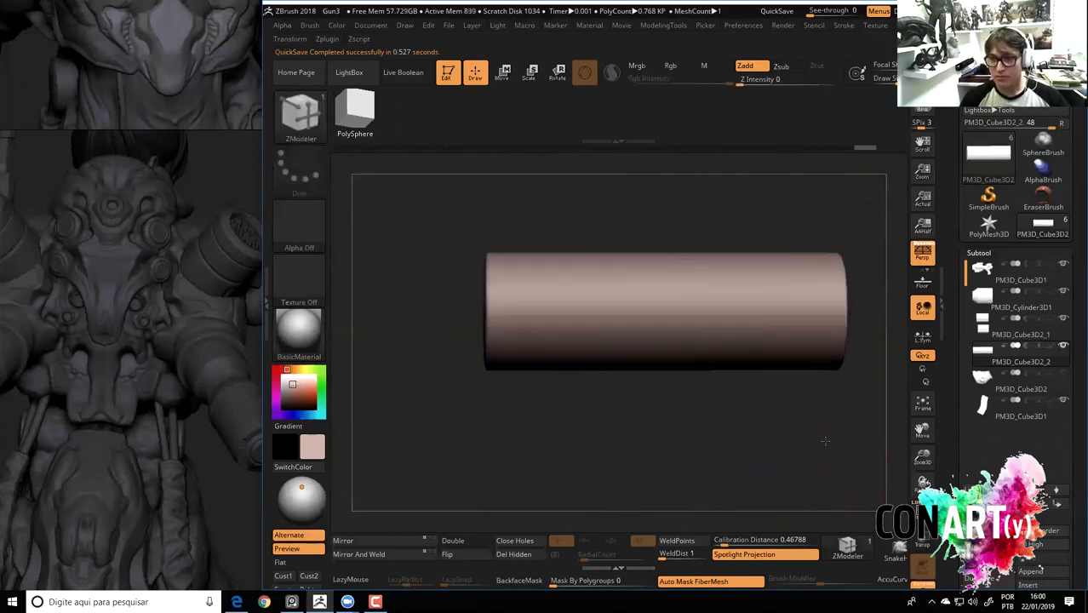
pyautogui.hotkey('ctrl', 'z')
pyautogui.moveTo(800, 406); pyautogui.dragTo(712, 362)
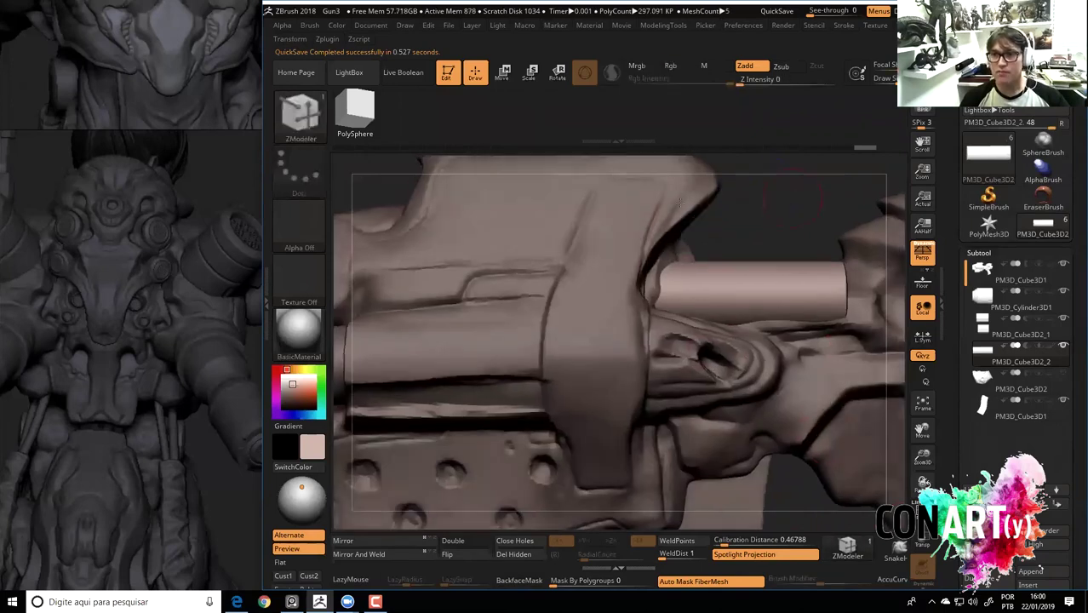
# Merge Down the top part into the gun body, confirming the not-undoable warning with OK.
pyautogui.scroll(-3, 1040, 566)
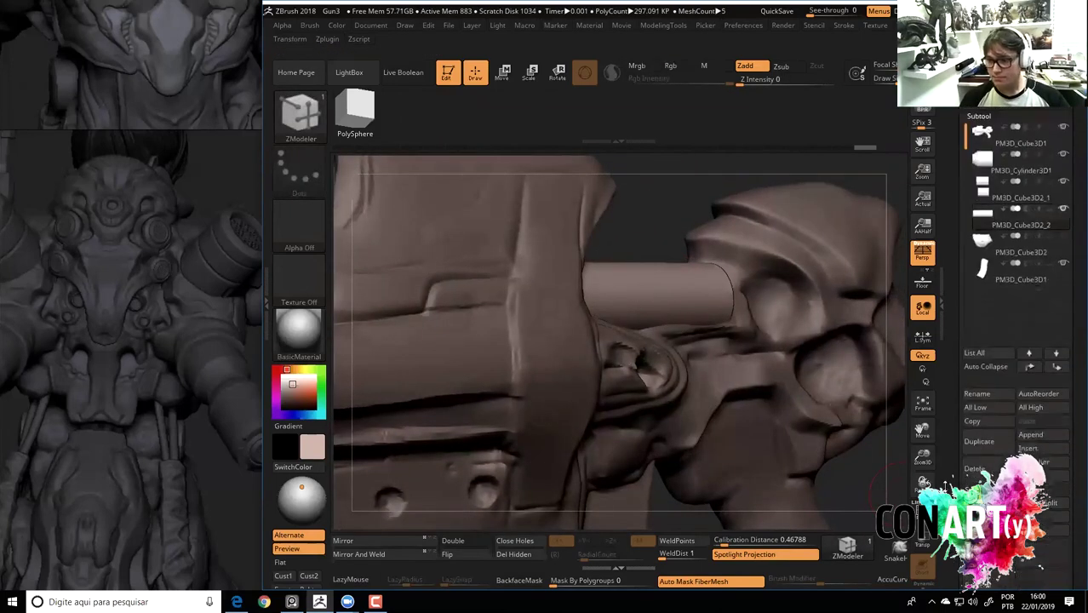
pyautogui.scroll(-3, 1041, 566)
pyautogui.scroll(5, 984, 388)
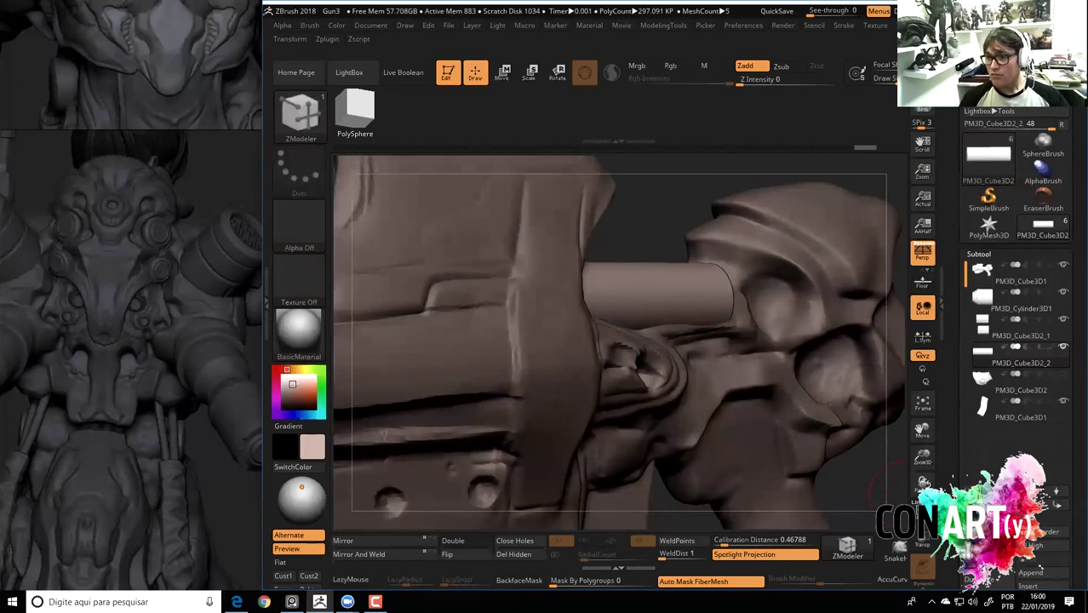
pyautogui.scroll(-4, 1040, 566)
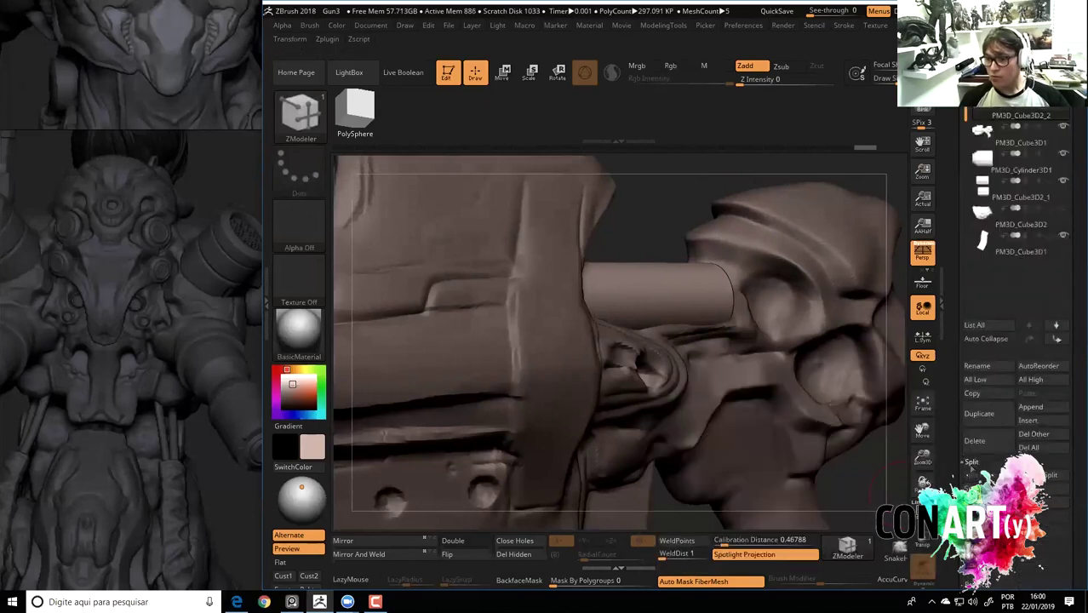
pyautogui.click(975, 530)
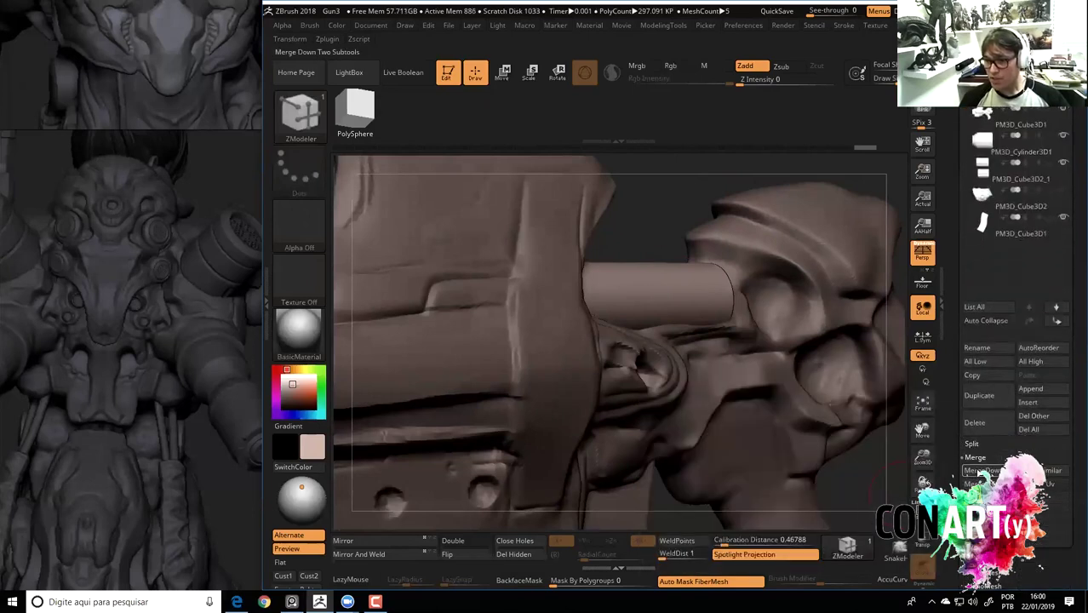
pyautogui.click(984, 471)
pyautogui.click(883, 495)
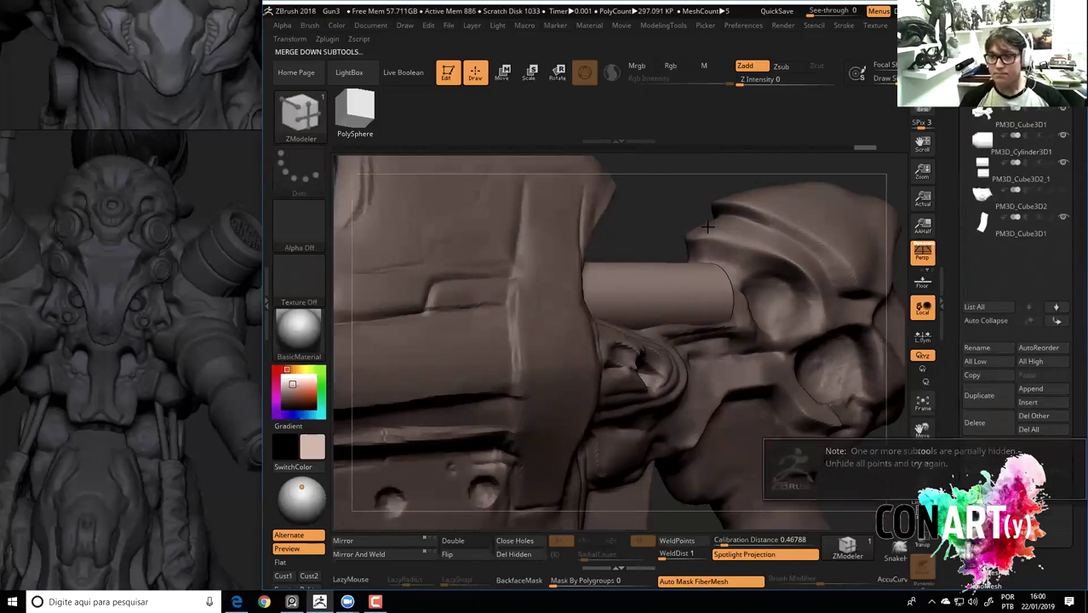
pyautogui.click(974, 470)
pyautogui.click(885, 490)
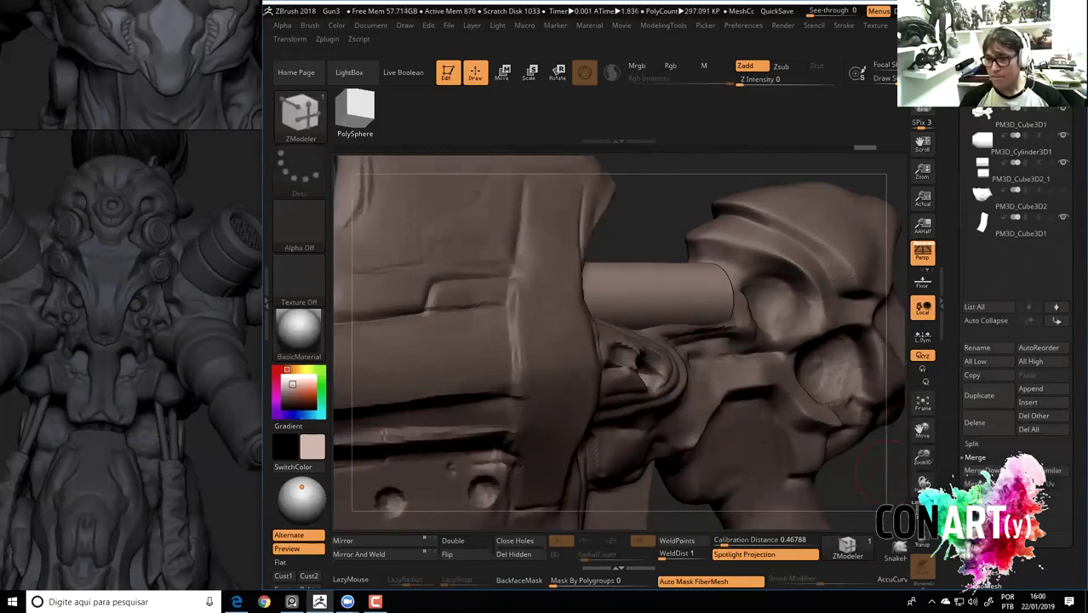
pyautogui.moveTo(870, 191); pyautogui.dragTo(970, 484)
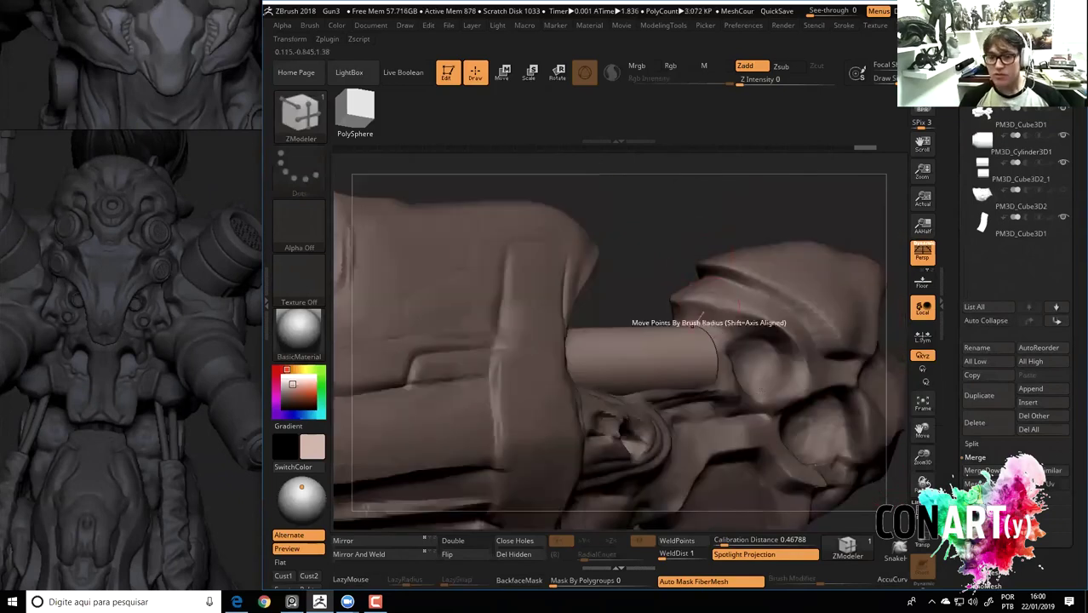
pyautogui.click(977, 475)
pyautogui.click(886, 497)
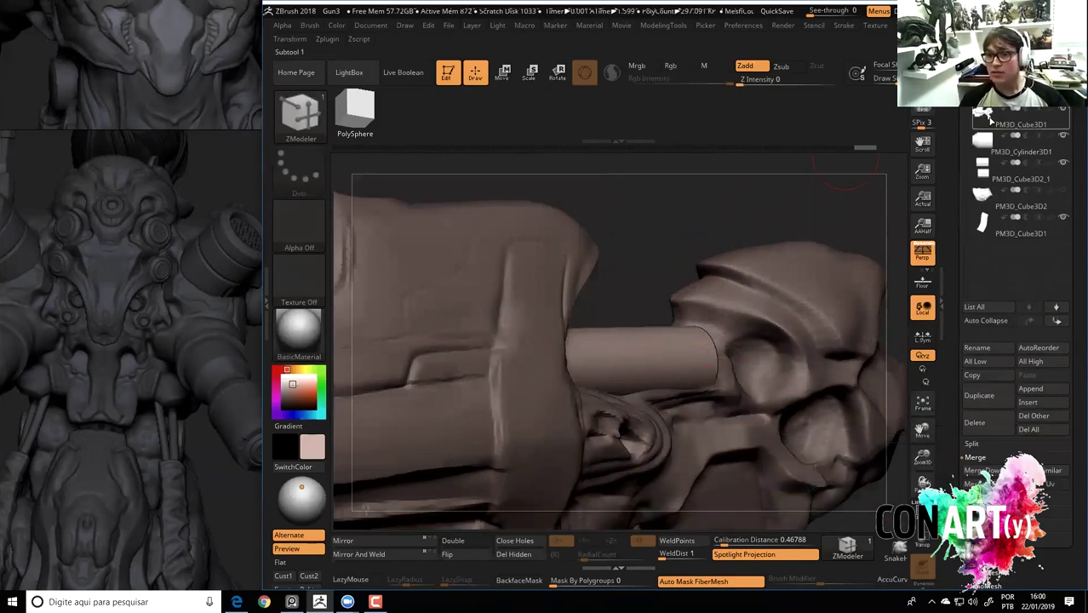
pyautogui.click(976, 474)
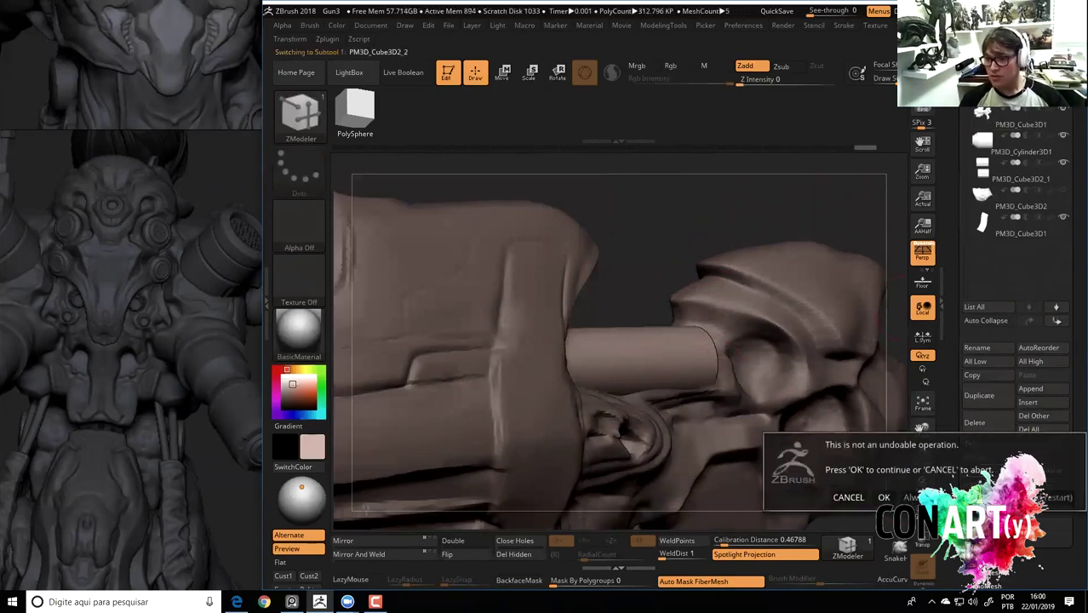
pyautogui.click(886, 497)
# Hide the PM3D_Cube3D2_1 part and show polygroup colours to inspect the merged barrel.
pyautogui.moveTo(692, 219)
pyautogui.mouseDown()
pyautogui.moveTo(655, 172)
pyautogui.moveTo(683, 213)
pyautogui.moveTo(724, 238)
pyautogui.mouseUp()
pyautogui.click(1064, 139)
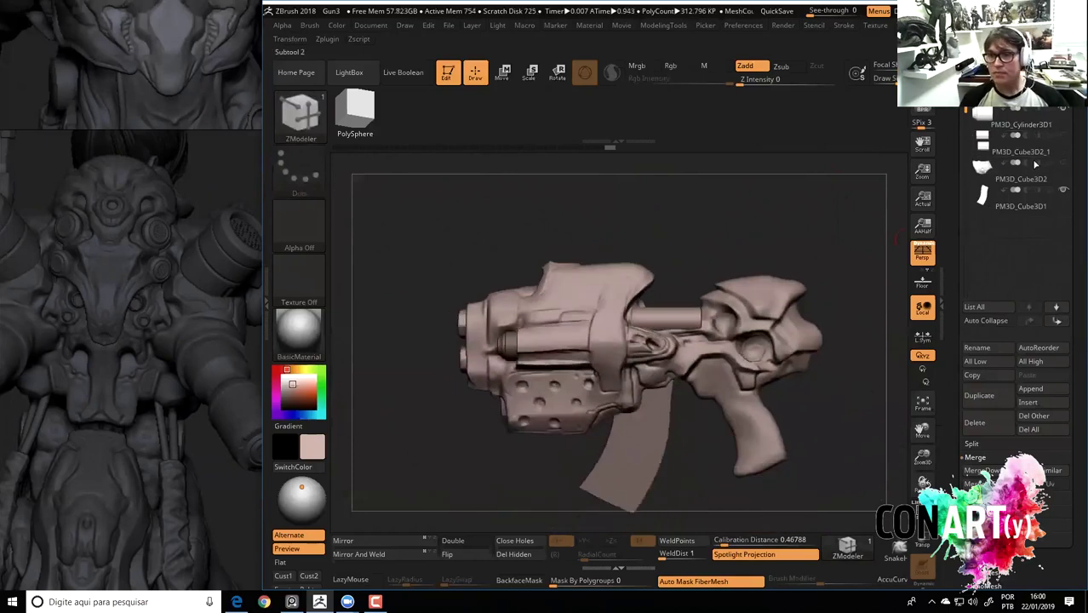
pyautogui.moveTo(585, 190)
pyautogui.mouseDown()
pyautogui.moveTo(612, 269)
pyautogui.moveTo(617, 180)
pyautogui.moveTo(641, 479)
pyautogui.moveTo(746, 407)
pyautogui.mouseUp()
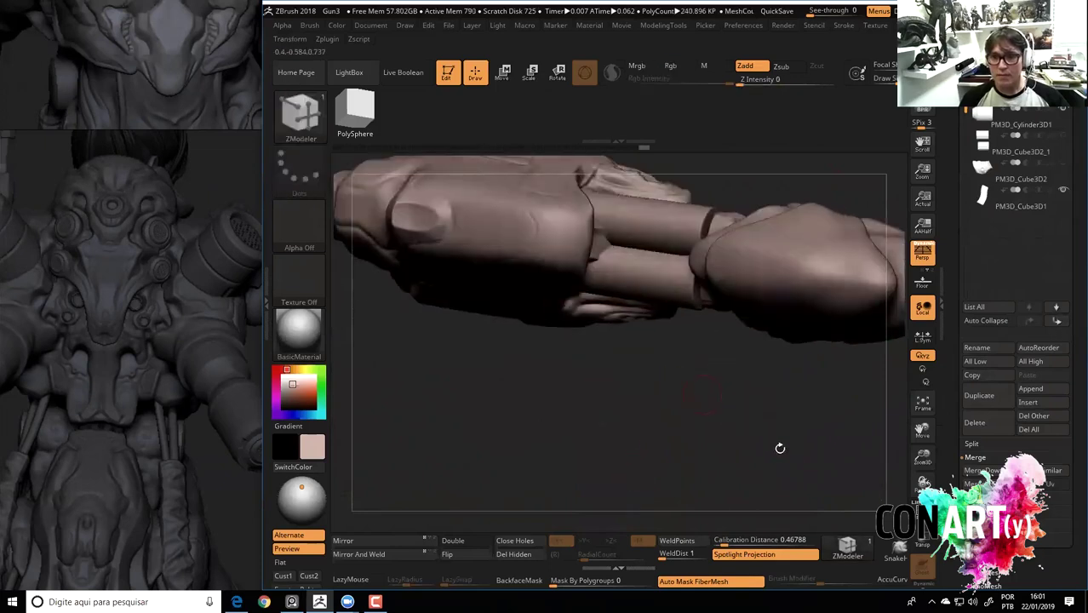
pyautogui.hotkey('shift', 'f')
# Prepare lasso masking and the ZModeler brush, and turn off the polygroup wireframe display.
pyautogui.press('space')
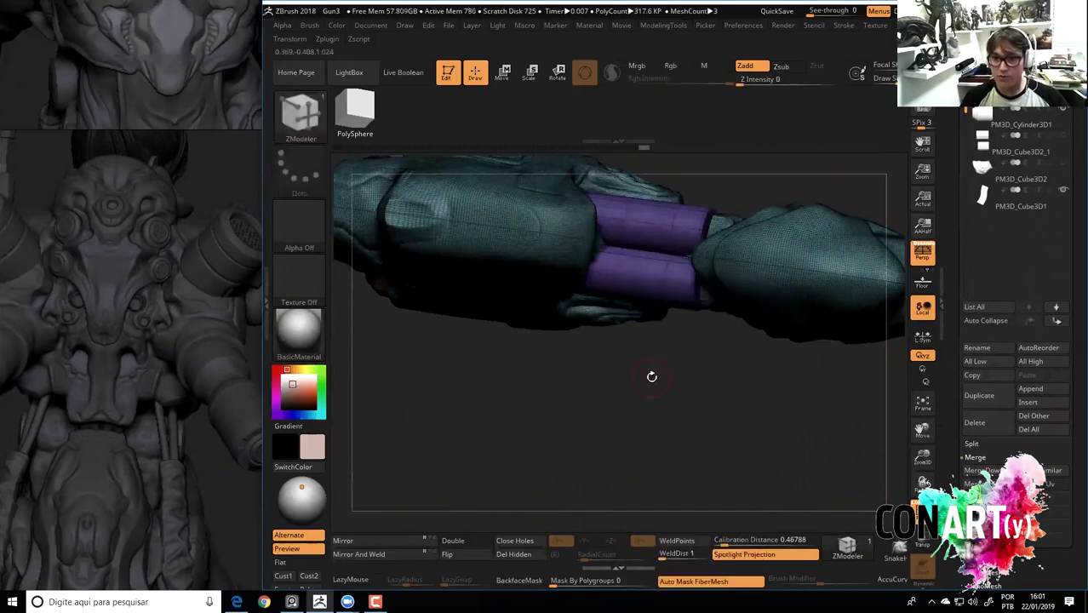
pyautogui.press('space')
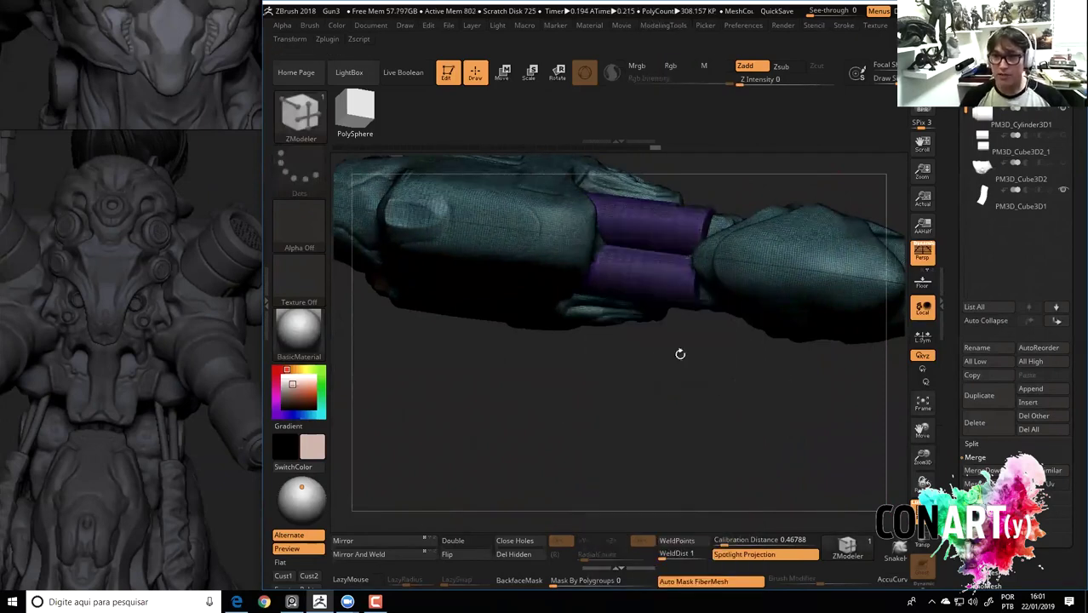
pyautogui.press('ctrl')
pyautogui.press('b')
pyautogui.press('z')
pyautogui.press('m')
pyautogui.hotkey('shift', 'f')
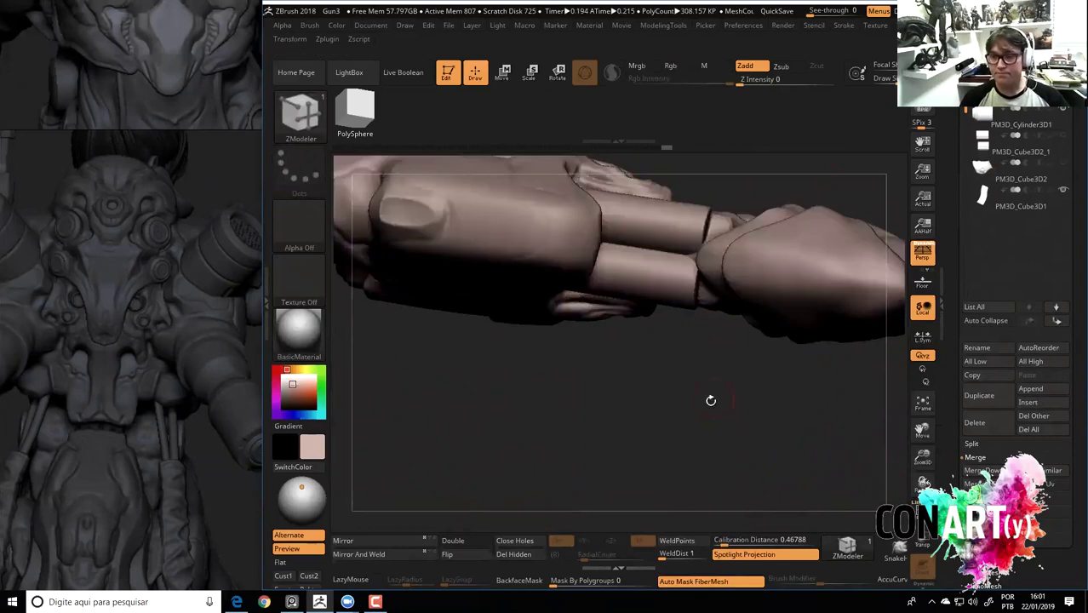
pyautogui.moveTo(709, 399); pyautogui.dragTo(675, 316)
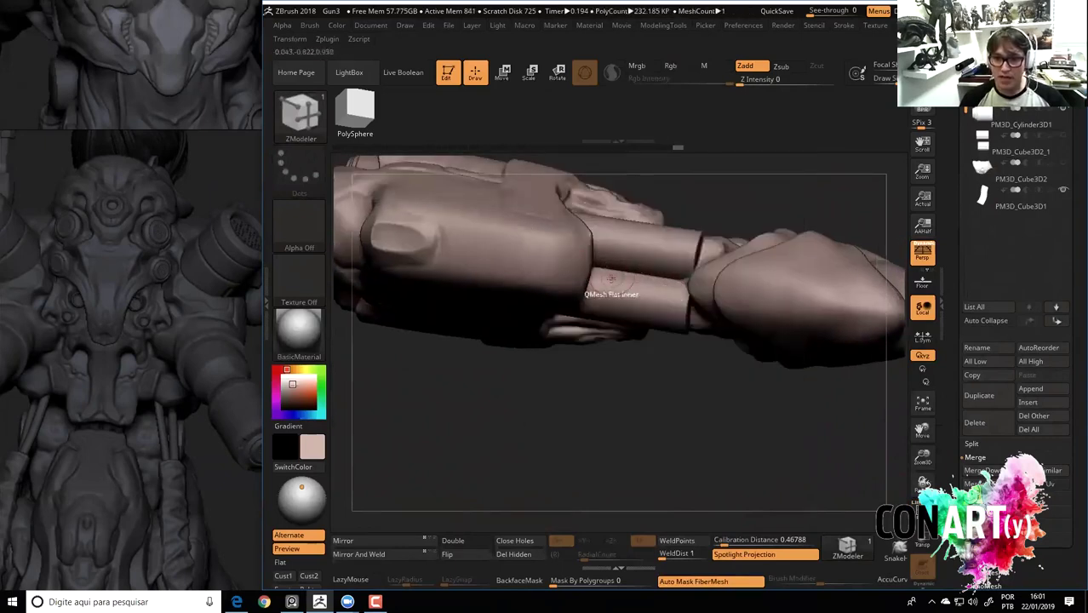
# Build up clay on the barrel with ClayBuildup, then smooth the strokes with hPolish.
pyautogui.press('b')
pyautogui.press('c')
pyautogui.press('b')
pyautogui.moveTo(626, 259)
pyautogui.mouseDown()
pyautogui.moveTo(657, 239)
pyautogui.moveTo(681, 243)
pyautogui.mouseUp()
pyautogui.press('space')
pyautogui.moveTo(603, 243); pyautogui.dragTo(690, 226)
pyautogui.moveTo(651, 357)
pyautogui.mouseDown()
pyautogui.moveTo(651, 372)
pyautogui.moveTo(666, 288)
pyautogui.moveTo(646, 168)
pyautogui.mouseUp()
pyautogui.moveTo(600, 274)
pyautogui.mouseDown()
pyautogui.moveTo(583, 255)
pyautogui.moveTo(630, 273)
pyautogui.moveTo(669, 266)
pyautogui.mouseUp()
pyautogui.press('b')
pyautogui.press('h')
pyautogui.press('p')
# Lasso-mask areas along the top of the barrel, then frame the whole gun.
pyautogui.press('space')
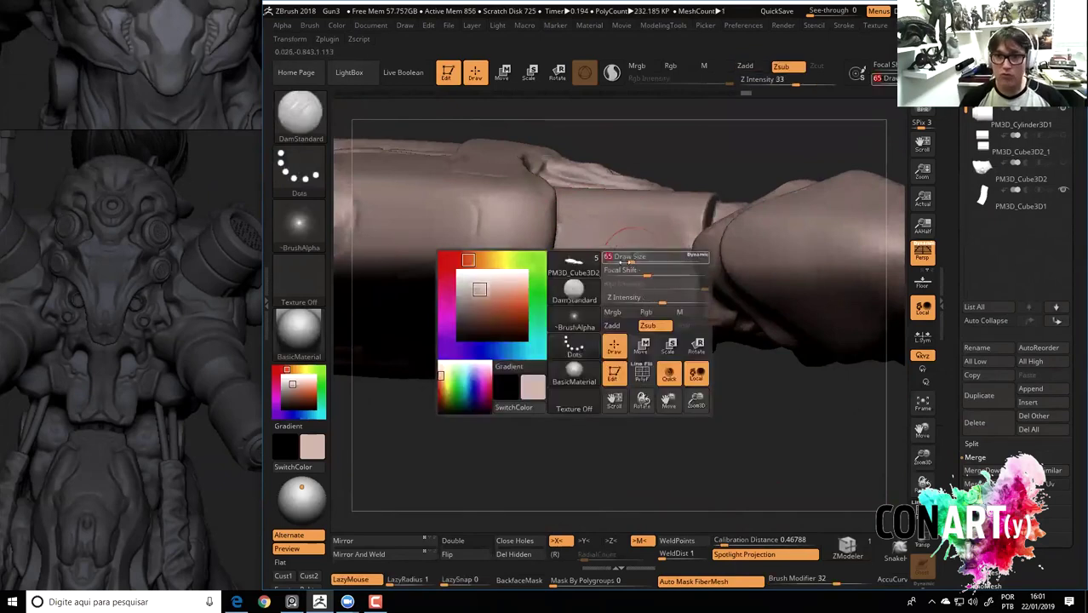
pyautogui.moveTo(570, 226); pyautogui.dragTo(626, 234)
pyautogui.moveTo(562, 272)
pyautogui.mouseDown()
pyautogui.moveTo(631, 271)
pyautogui.moveTo(571, 264)
pyautogui.moveTo(647, 256)
pyautogui.moveTo(681, 264)
pyautogui.moveTo(719, 310)
pyautogui.mouseUp()
pyautogui.moveTo(714, 436)
pyautogui.mouseDown()
pyautogui.moveTo(629, 214)
pyautogui.moveTo(624, 259)
pyautogui.moveTo(587, 256)
pyautogui.moveTo(594, 247)
pyautogui.mouseUp()
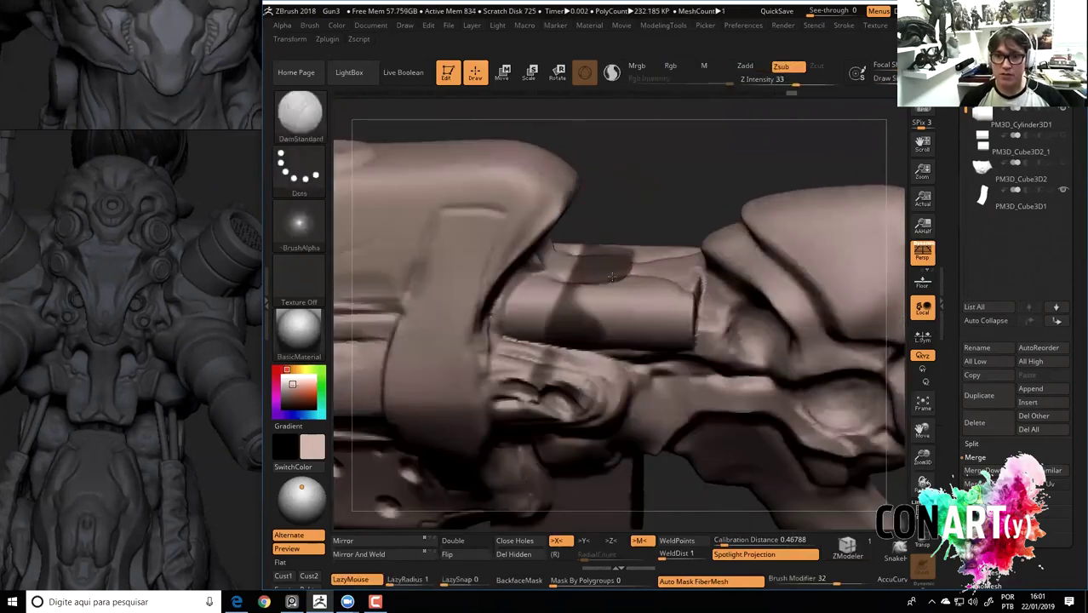
pyautogui.keyDown('ctrl'); pyautogui.moveTo(628, 292); pyautogui.dragTo(595, 247); pyautogui.keyUp('ctrl')
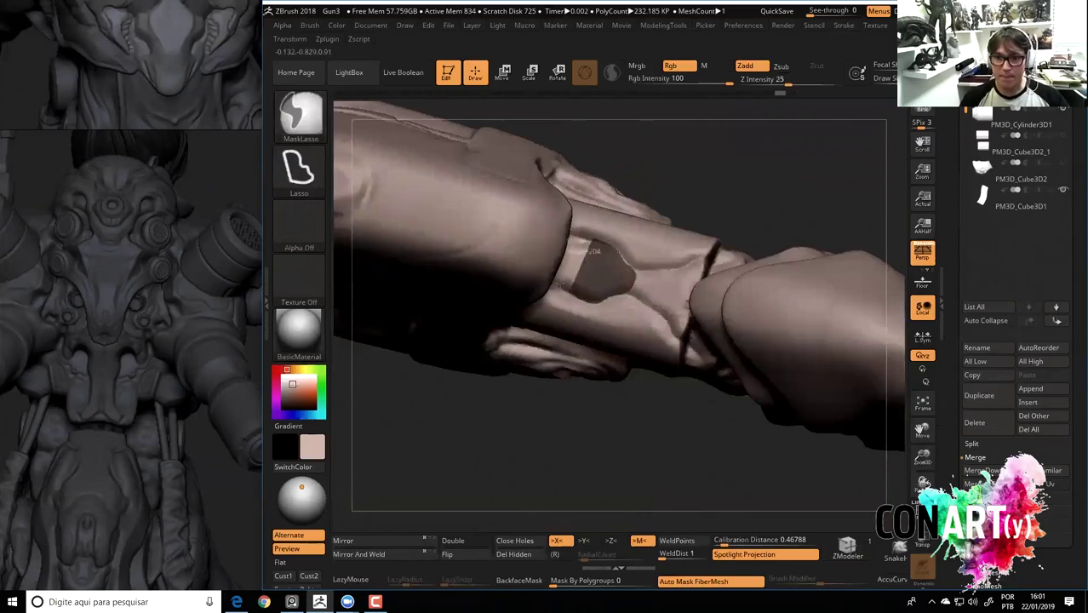
pyautogui.press('space')
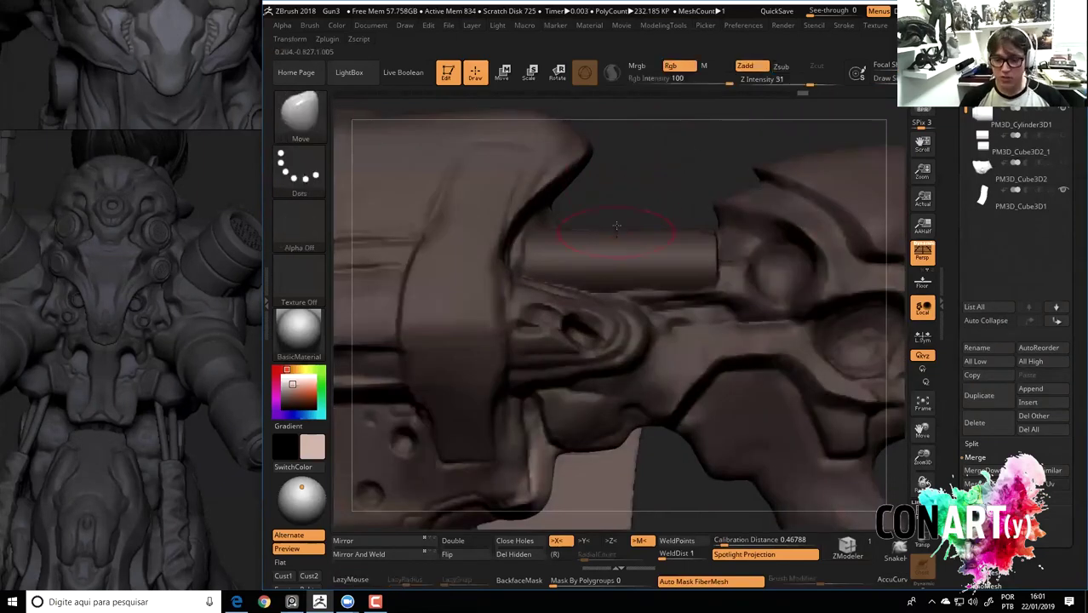
pyautogui.moveTo(622, 224)
pyautogui.mouseDown()
pyautogui.moveTo(618, 237)
pyautogui.moveTo(587, 229)
pyautogui.moveTo(598, 222)
pyautogui.mouseUp()
pyautogui.press('f')
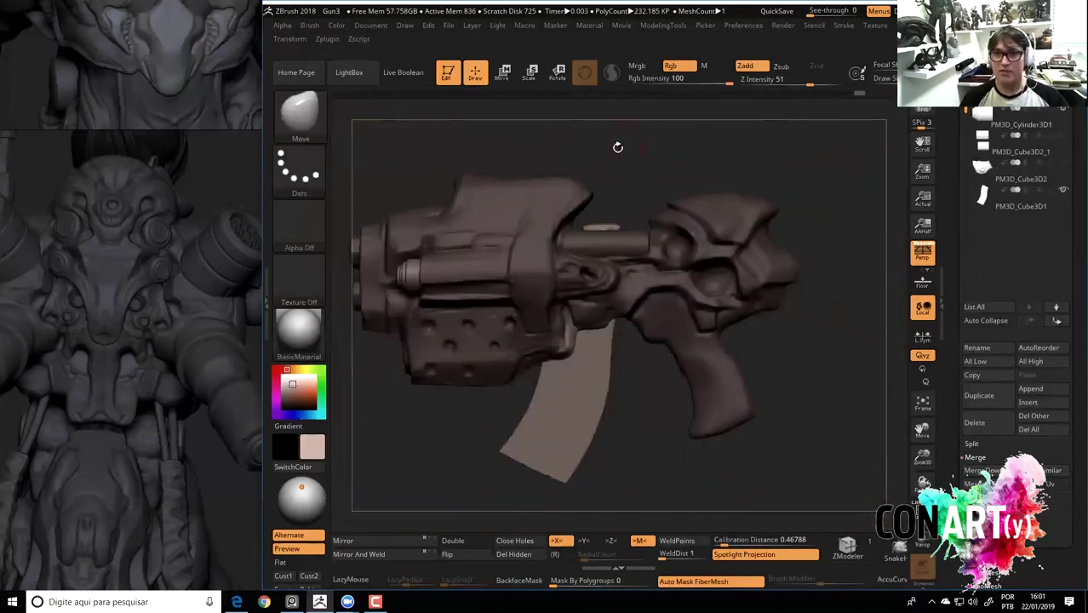
# Select the magazine subtool and sculpt it with ClayBuildup at Z intensity 20, FreeHand stroke.
pyautogui.keyDown('alt'); pyautogui.click(584, 231); pyautogui.keyUp('alt')
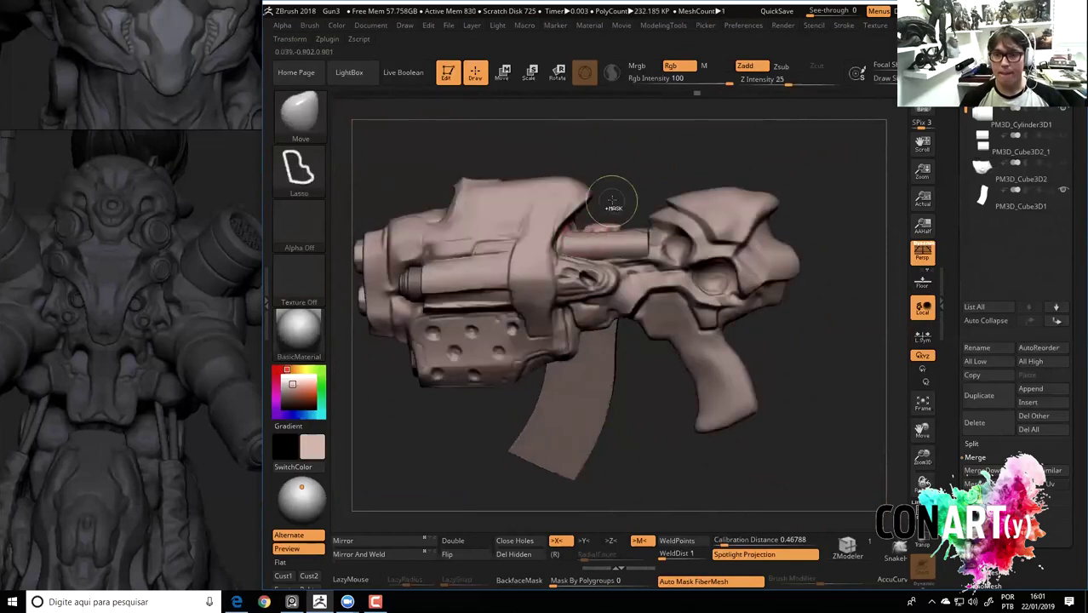
pyautogui.keyDown('alt'); pyautogui.click(611, 208); pyautogui.keyUp('alt')
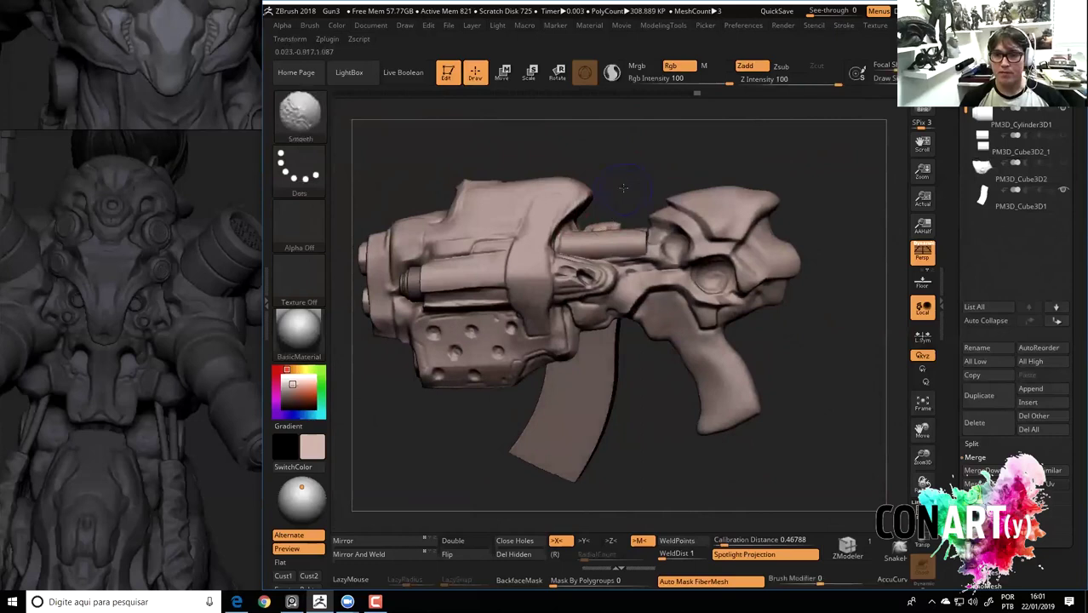
pyautogui.moveTo(611, 221); pyautogui.dragTo(639, 206)
pyautogui.press('space')
pyautogui.press('space')
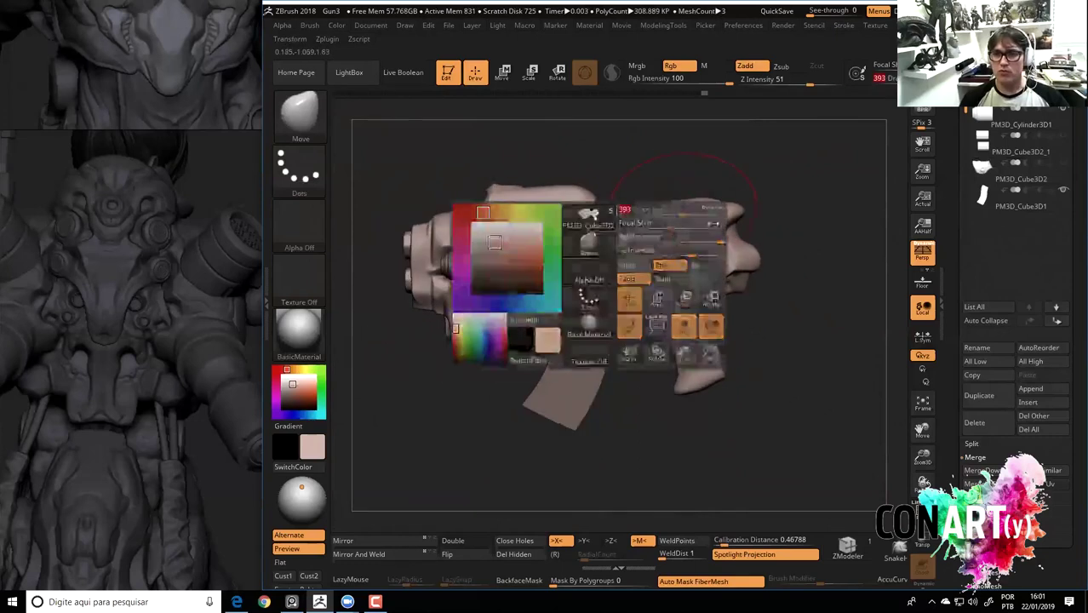
pyautogui.keyDown('alt'); pyautogui.click(566, 407); pyautogui.keyUp('alt')
pyautogui.moveTo(570, 451); pyautogui.dragTo(612, 178)
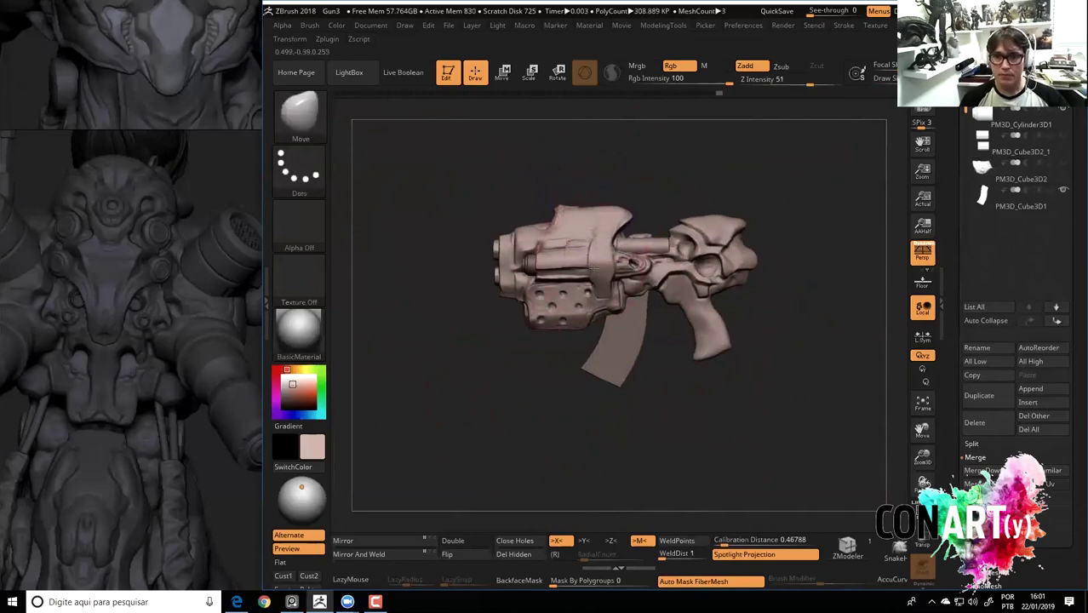
pyautogui.moveTo(480, 360)
pyautogui.mouseDown()
pyautogui.moveTo(469, 345)
pyautogui.moveTo(452, 362)
pyautogui.moveTo(515, 371)
pyautogui.mouseUp()
pyautogui.keyDown('alt'); pyautogui.click(570, 414); pyautogui.keyUp('alt')
pyautogui.moveTo(570, 414)
pyautogui.keyDown('alt'); pyautogui.mouseDown()
pyautogui.moveTo(789, 419)
pyautogui.moveTo(556, 330)
pyautogui.moveTo(391, 490)
pyautogui.mouseUp(); pyautogui.keyUp('alt')
pyautogui.press('space')
pyautogui.press('b')
pyautogui.press('c')
pyautogui.press('b')
pyautogui.press('space')
pyautogui.moveTo(469, 366)
pyautogui.mouseDown()
pyautogui.moveTo(553, 400)
pyautogui.moveTo(598, 339)
pyautogui.mouseUp()
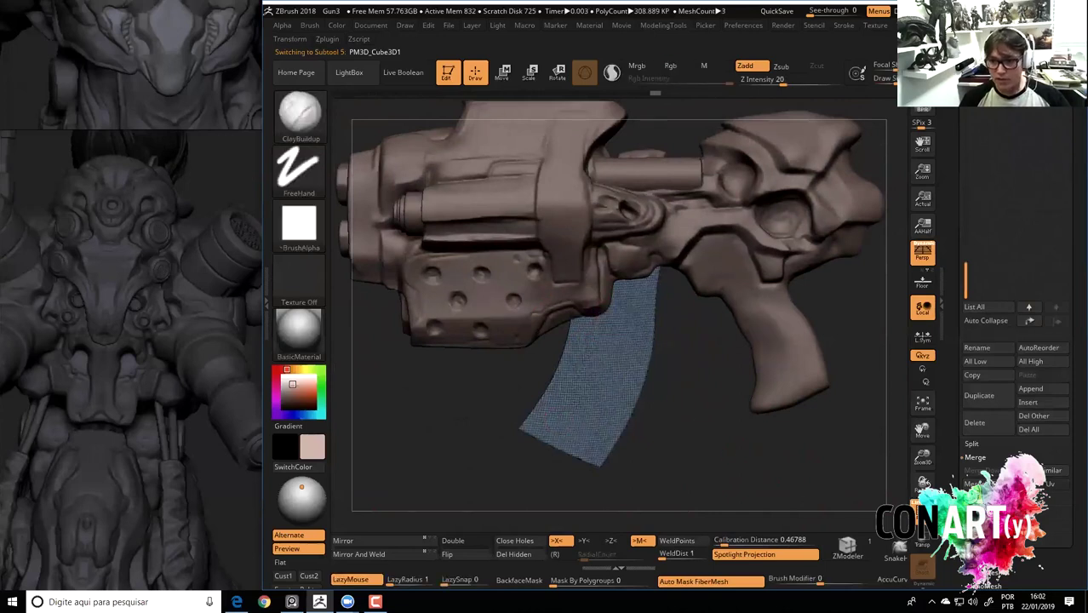
# Carve a vertical groove up from the bottom of the magazine, redoing the first stroke shorter.
pyautogui.click(375, 581)
pyautogui.click(378, 582)
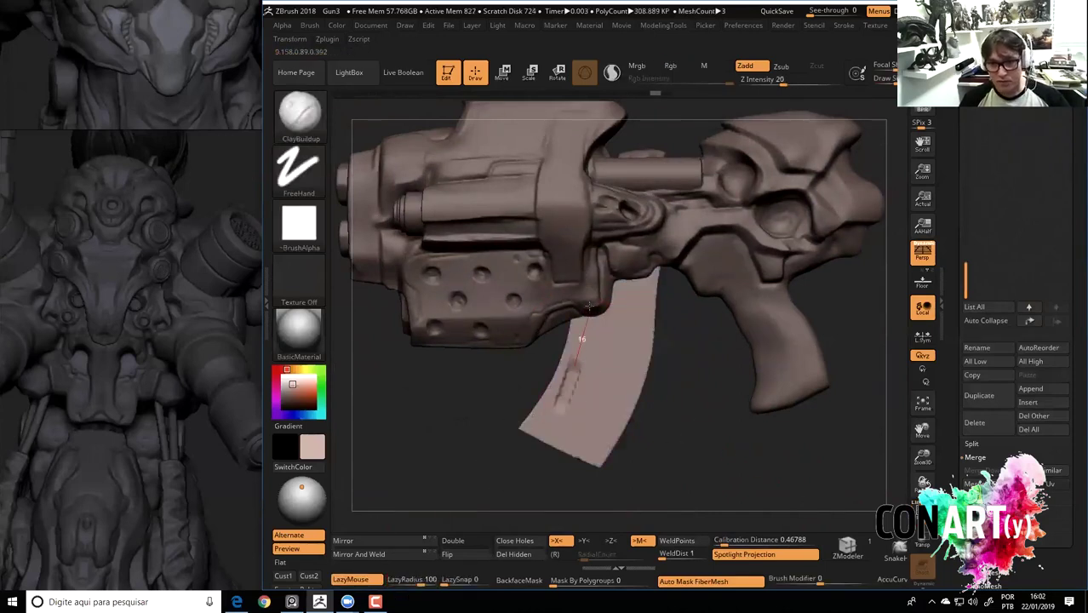
pyautogui.moveTo(559, 424); pyautogui.dragTo(607, 246)
pyautogui.hotkey('ctrl', 'z')
pyautogui.moveTo(558, 417); pyautogui.dragTo(584, 348)
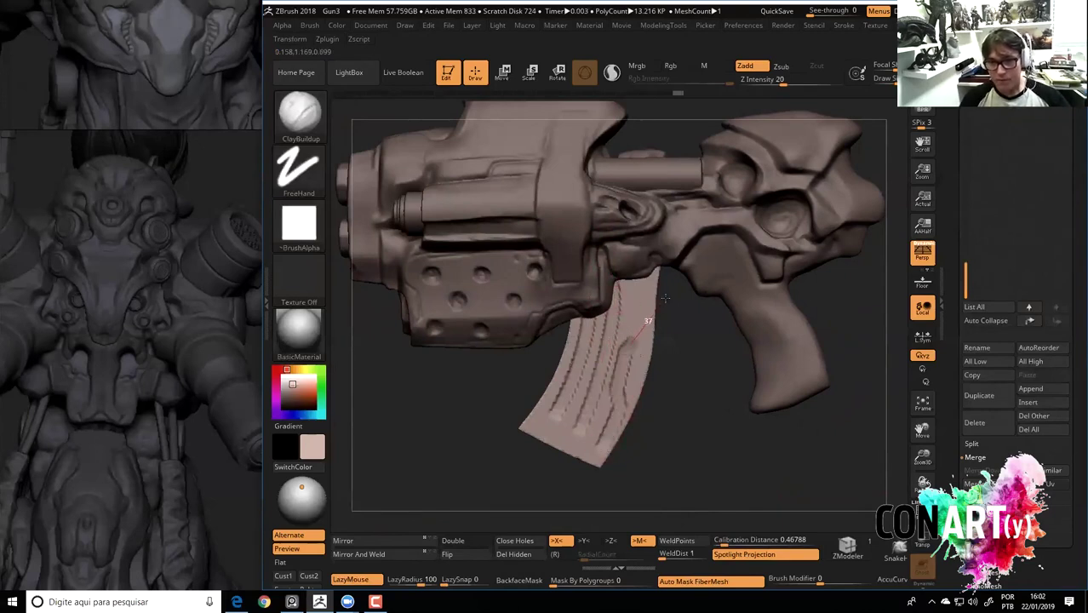
# Mask around the magazine, invert the mask and reshape its base with the Move brush.
pyautogui.moveTo(487, 416)
pyautogui.keyDown('alt'); pyautogui.mouseDown()
pyautogui.moveTo(493, 352)
pyautogui.moveTo(518, 321)
pyautogui.moveTo(645, 419)
pyautogui.moveTo(635, 413)
pyautogui.mouseUp(); pyautogui.keyUp('alt')
pyautogui.keyDown('ctrl'); pyautogui.click(518, 304); pyautogui.keyUp('ctrl')
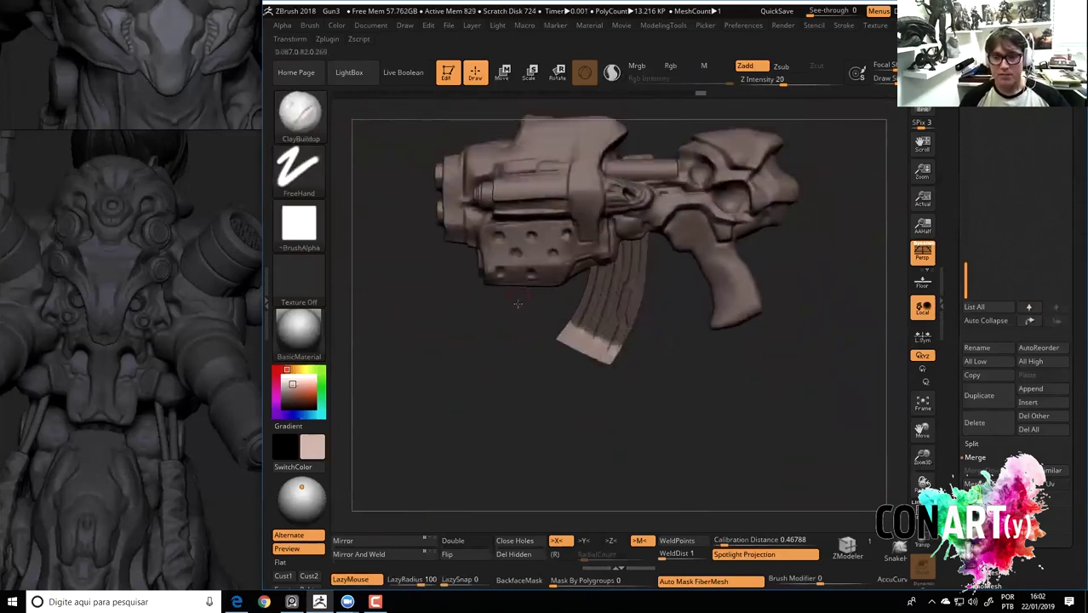
pyautogui.press('space')
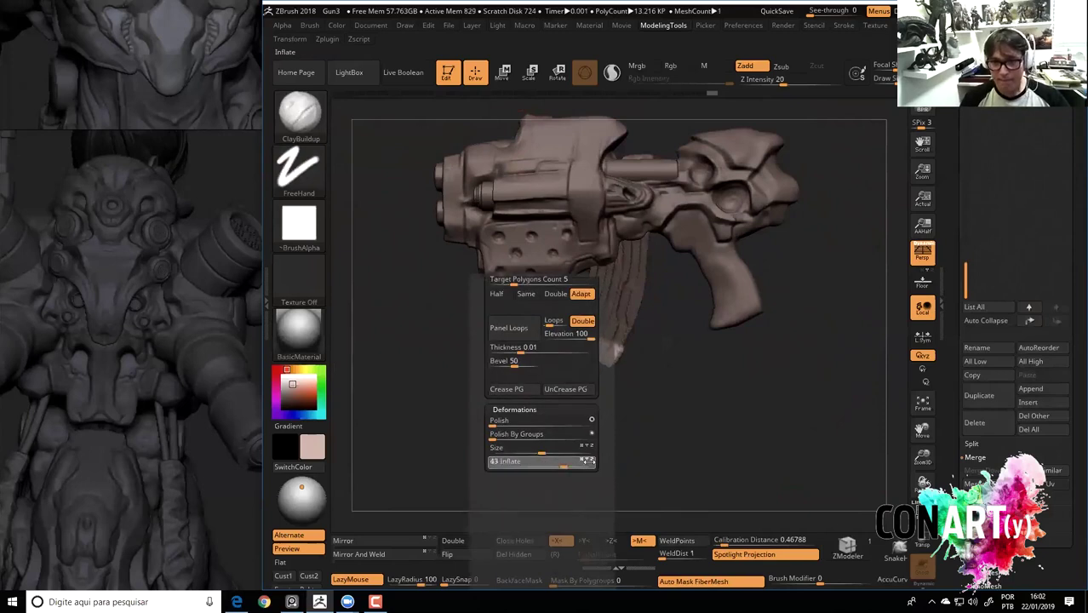
pyautogui.keyDown('alt'); pyautogui.moveTo(588, 460); pyautogui.dragTo(513, 355); pyautogui.keyUp('alt')
pyautogui.press('space')
pyautogui.click(513, 294)
pyautogui.moveTo(514, 294)
pyautogui.mouseDown(button='right')
pyautogui.moveTo(537, 286)
pyautogui.moveTo(450, 287)
pyautogui.moveTo(553, 279)
pyautogui.mouseUp(button='right')
pyautogui.press('space')
pyautogui.keyDown('alt'); pyautogui.moveTo(482, 291); pyautogui.dragTo(511, 281, button='right'); pyautogui.keyUp('alt')
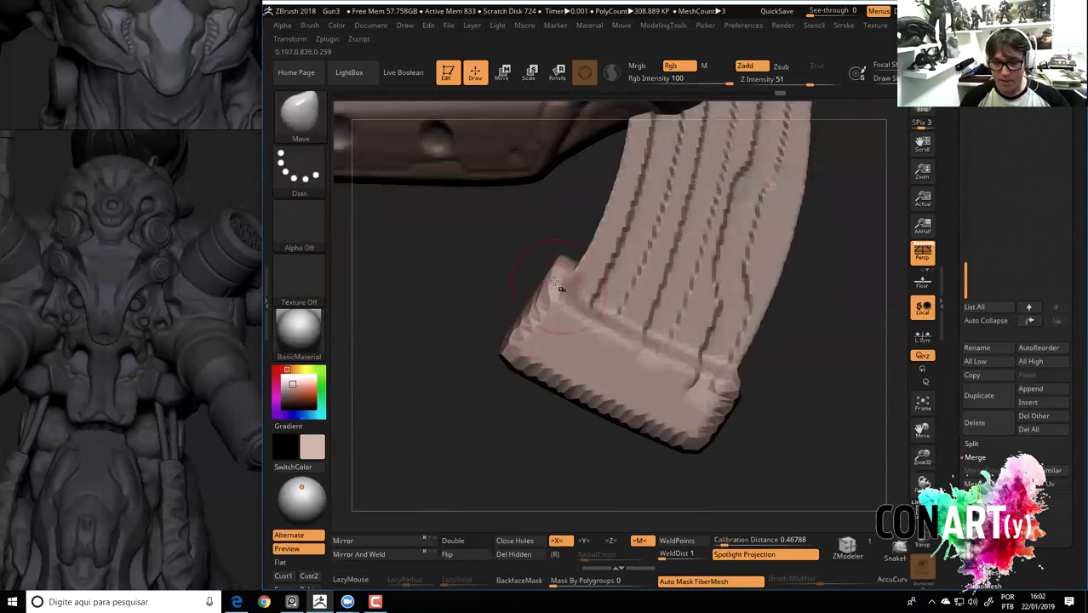
# Pinch dents near the magazine base with the Pinch brush.
pyautogui.press('b')
pyautogui.press('p')
pyautogui.press('i')
pyautogui.moveTo(553, 273)
pyautogui.mouseDown()
pyautogui.moveTo(607, 296)
pyautogui.moveTo(683, 354)
pyautogui.mouseUp()
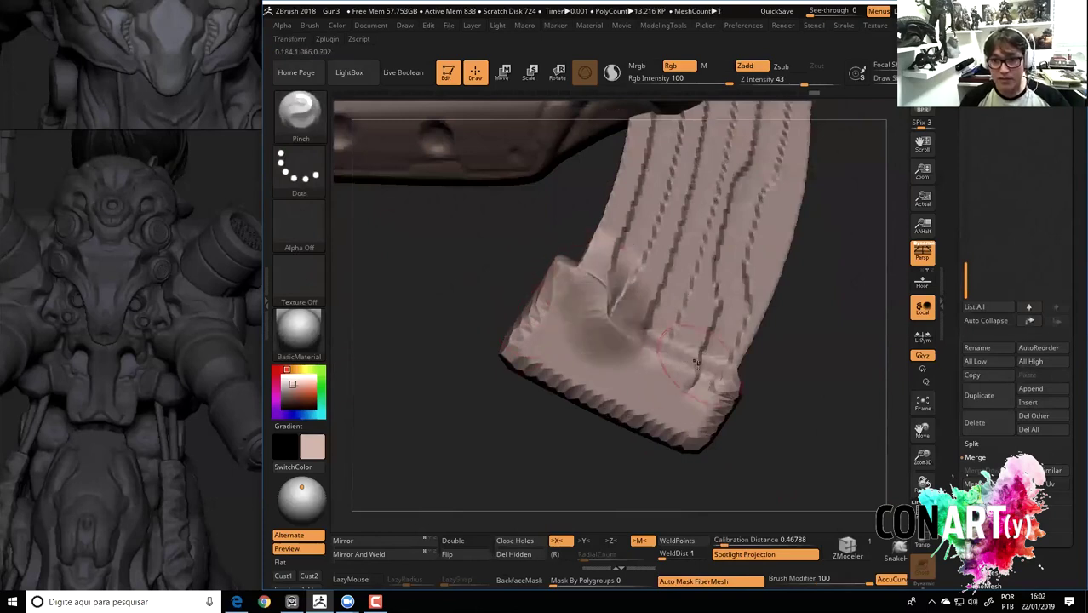
# Zoom out to the whole gun and make PM3D_Cube3D2_2 the active subtool.
pyautogui.press('b')
pyautogui.press('d')
pyautogui.press('s')
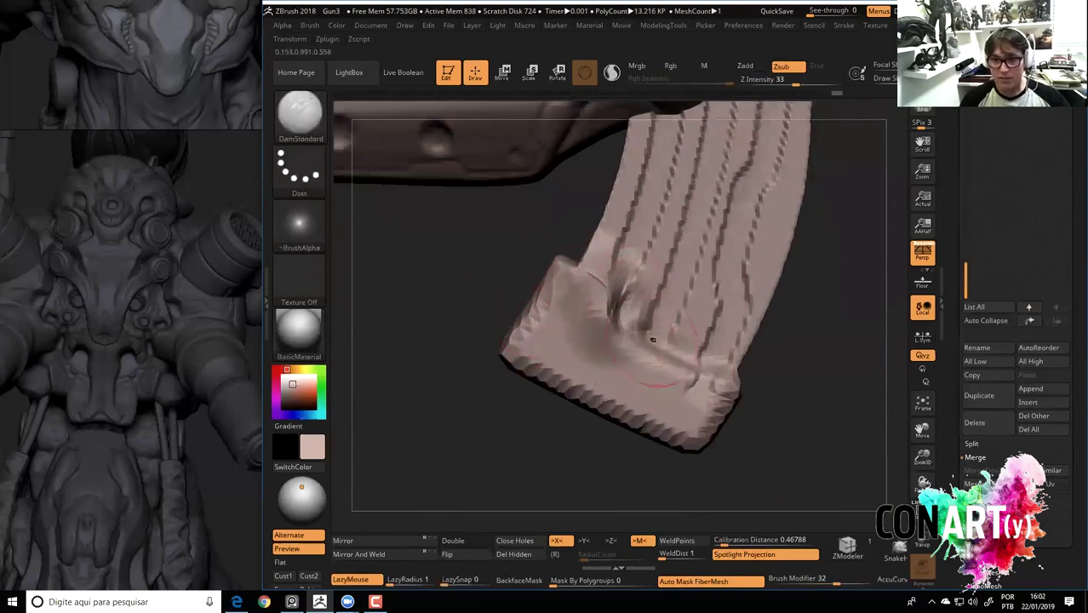
pyautogui.keyDown('ctrl'); pyautogui.moveTo(580, 261); pyautogui.dragTo(555, 310, button='right'); pyautogui.keyUp('ctrl')
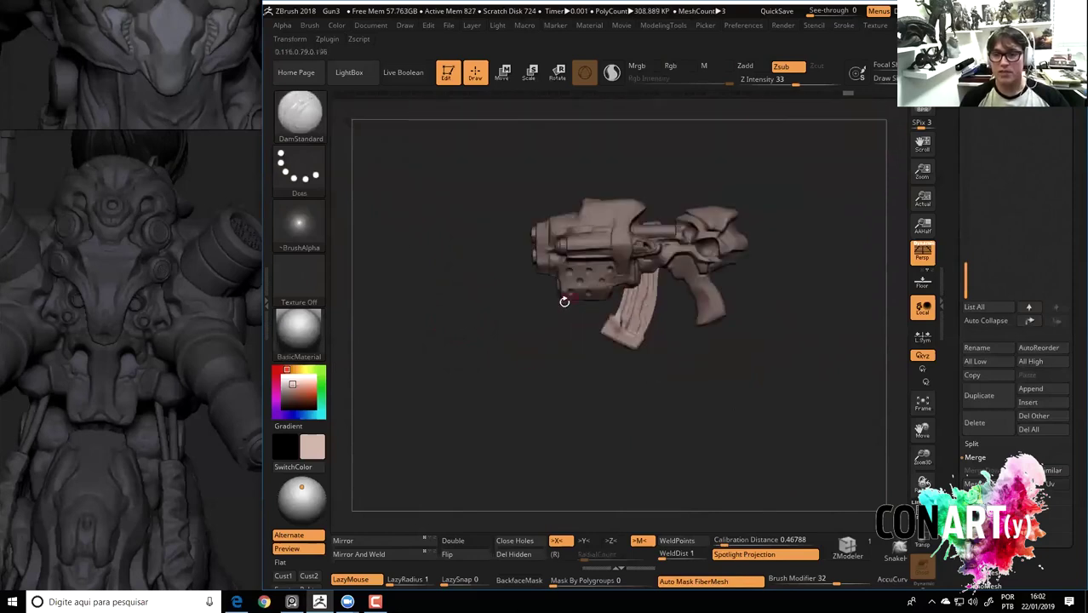
pyautogui.keyDown('alt'); pyautogui.click(554, 311); pyautogui.keyUp('alt')
pyautogui.moveTo(584, 387); pyautogui.dragTo(637, 444)
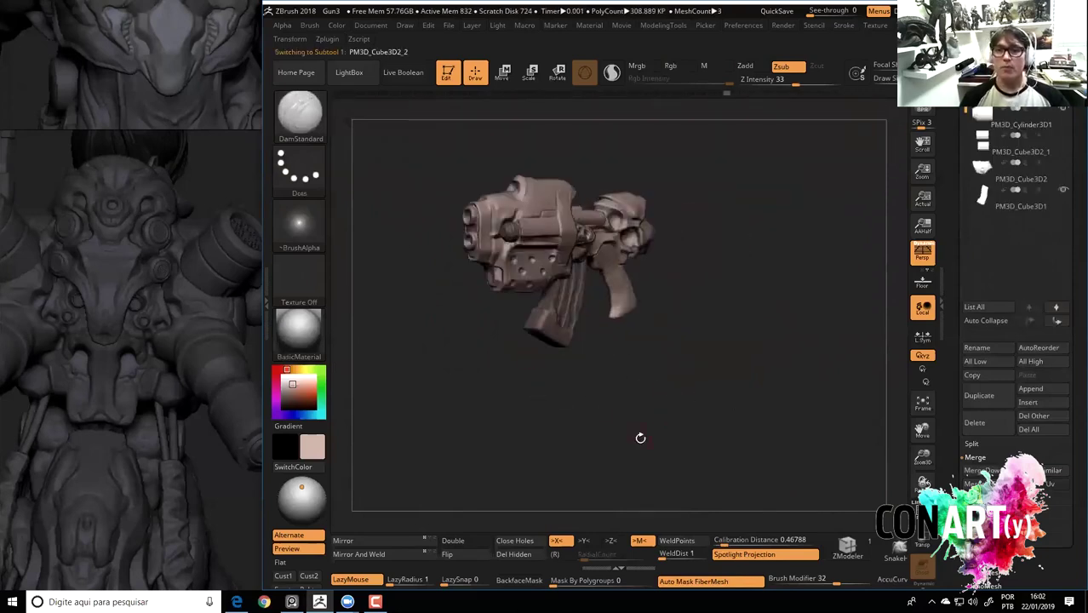
# Save the project as Gun3 in D:\Works\Modeling\Astronaut_Cyberpunk, overwriting the existing file.
pyautogui.hotkey('ctrl', 's')
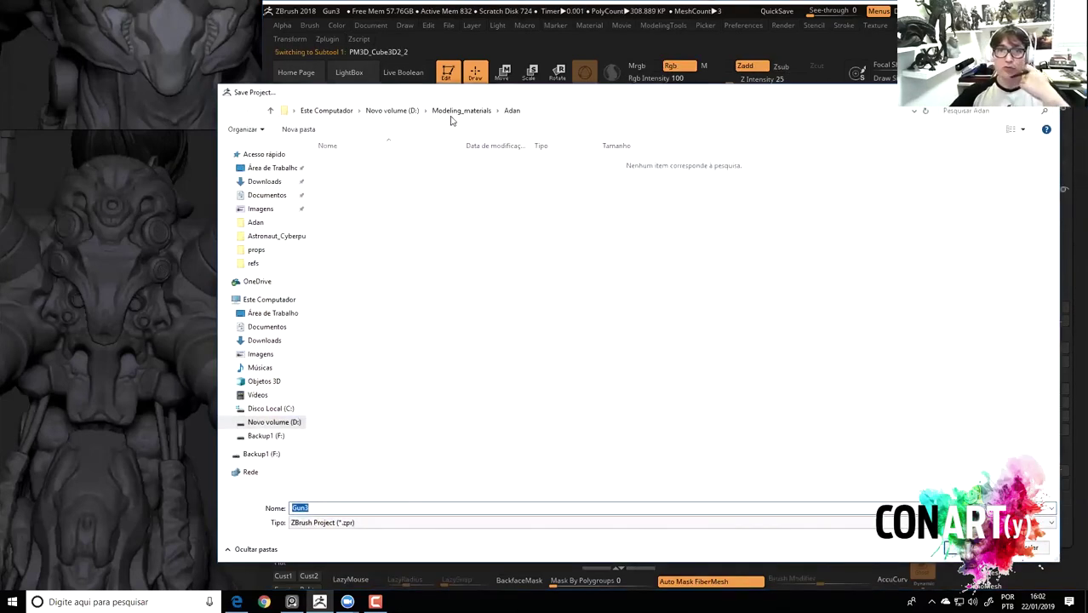
pyautogui.click(392, 110)
pyautogui.doubleClick(655, 179)
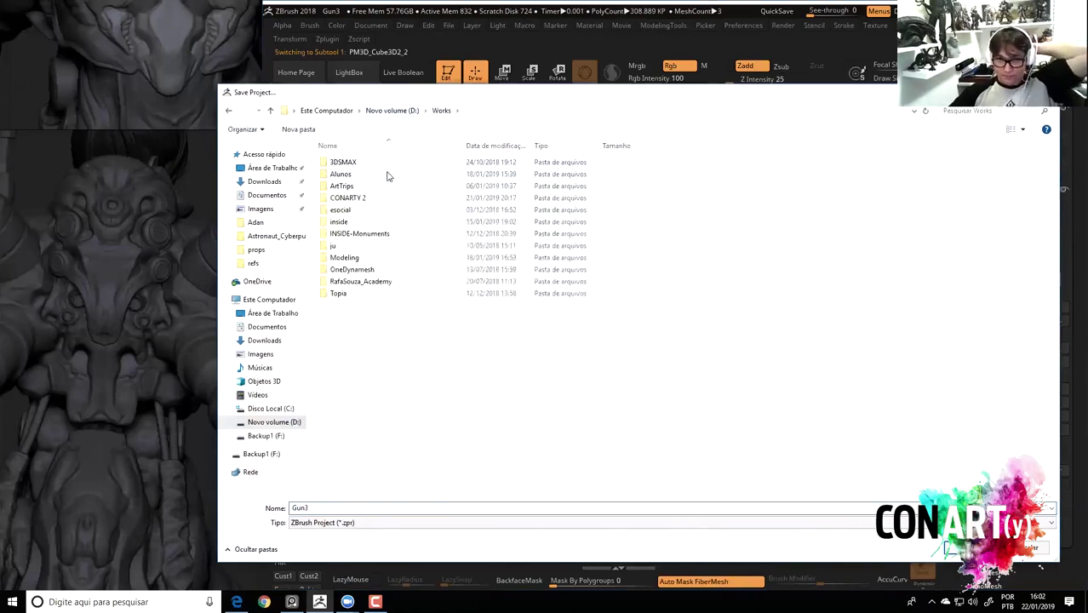
pyautogui.doubleClick(345, 257)
pyautogui.press('Return')
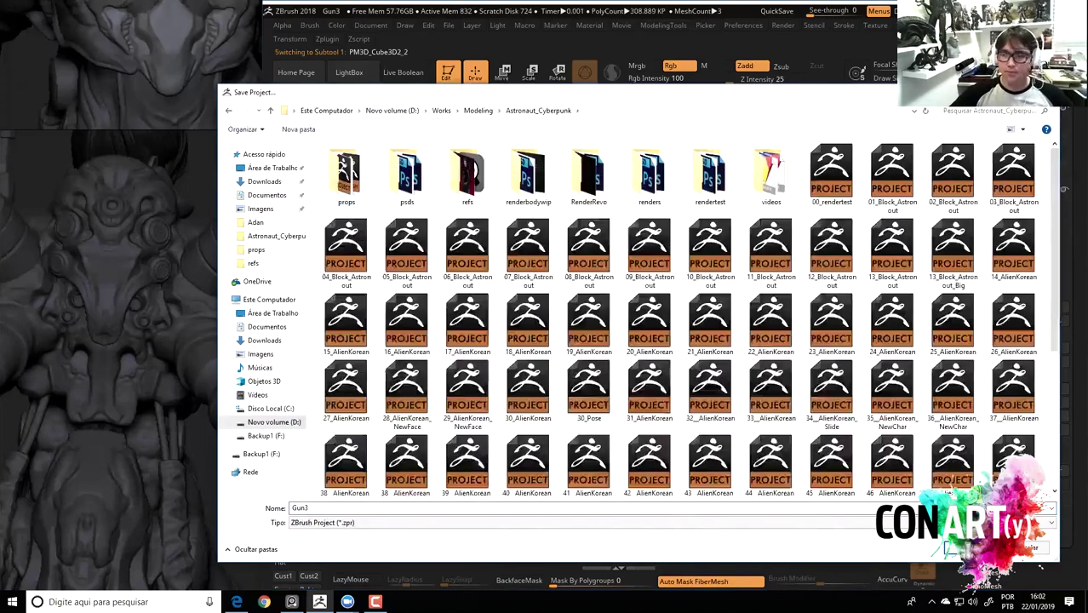
pyautogui.press('Return')
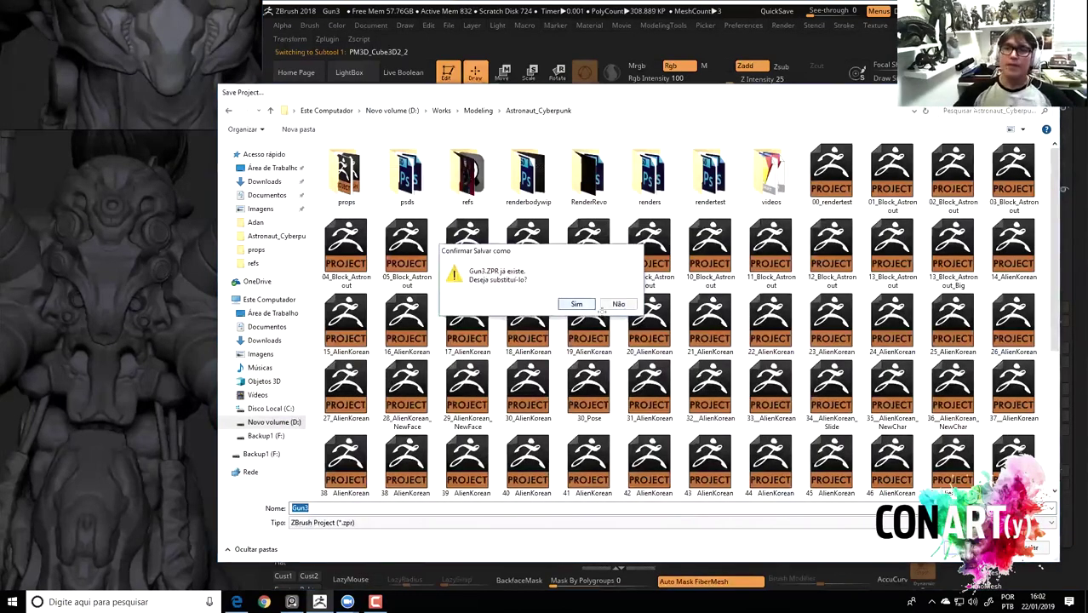
pyautogui.click(582, 305)
pyautogui.moveTo(602, 312)
pyautogui.mouseDown()
pyautogui.moveTo(752, 332)
pyautogui.moveTo(784, 371)
pyautogui.moveTo(760, 319)
pyautogui.mouseUp()
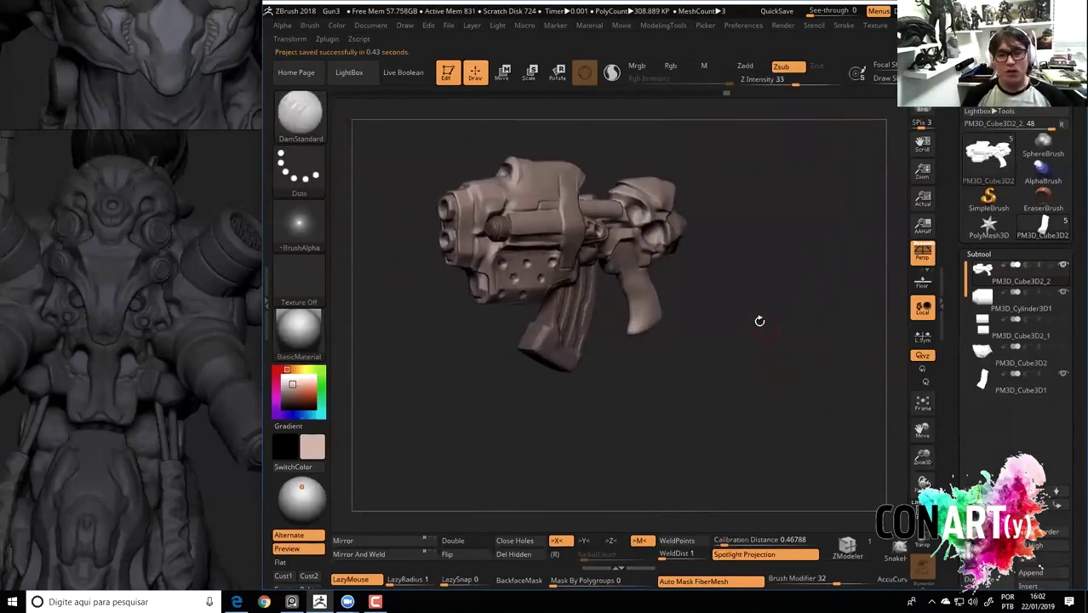
# Delete the PM3D_Cylinder3D1 subtool from the Subtool list.
pyautogui.moveTo(808, 381); pyautogui.dragTo(801, 400)
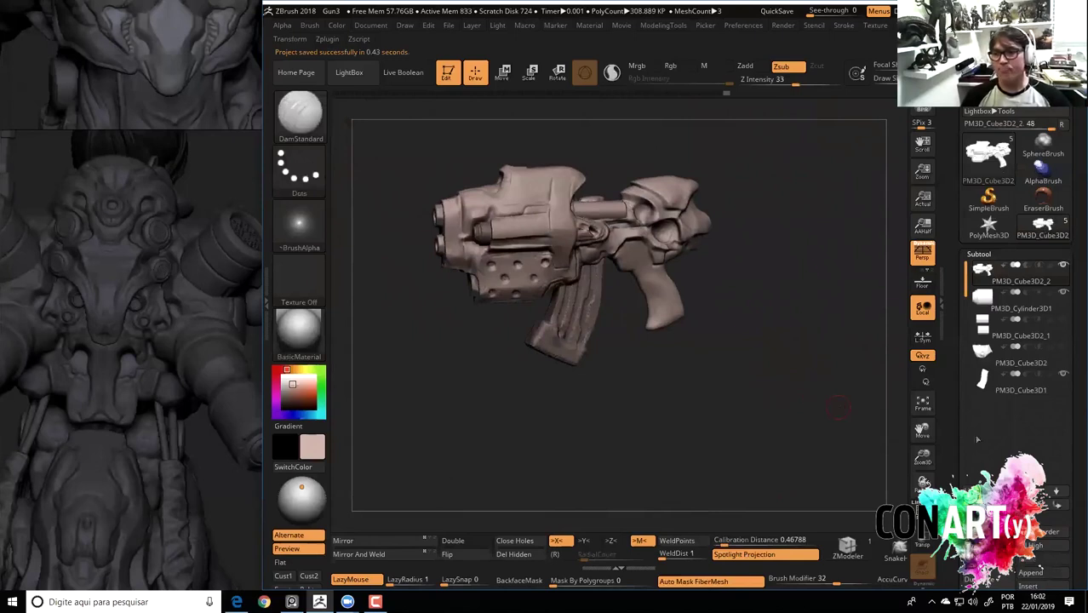
pyautogui.scroll(-3, 977, 440)
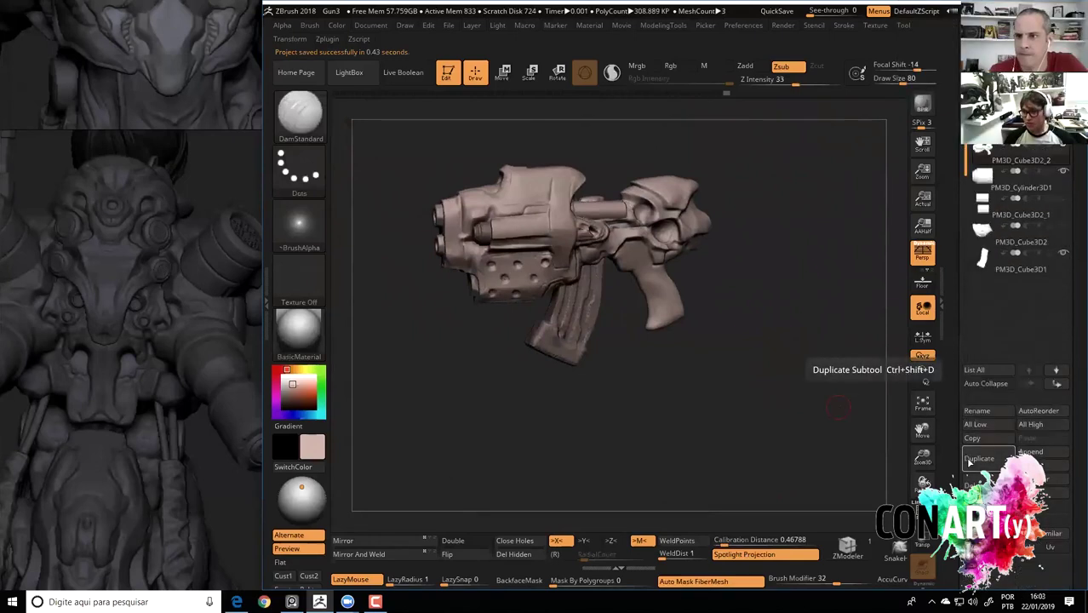
pyautogui.scroll(-1, 968, 477)
pyautogui.click(975, 466)
pyautogui.click(883, 539)
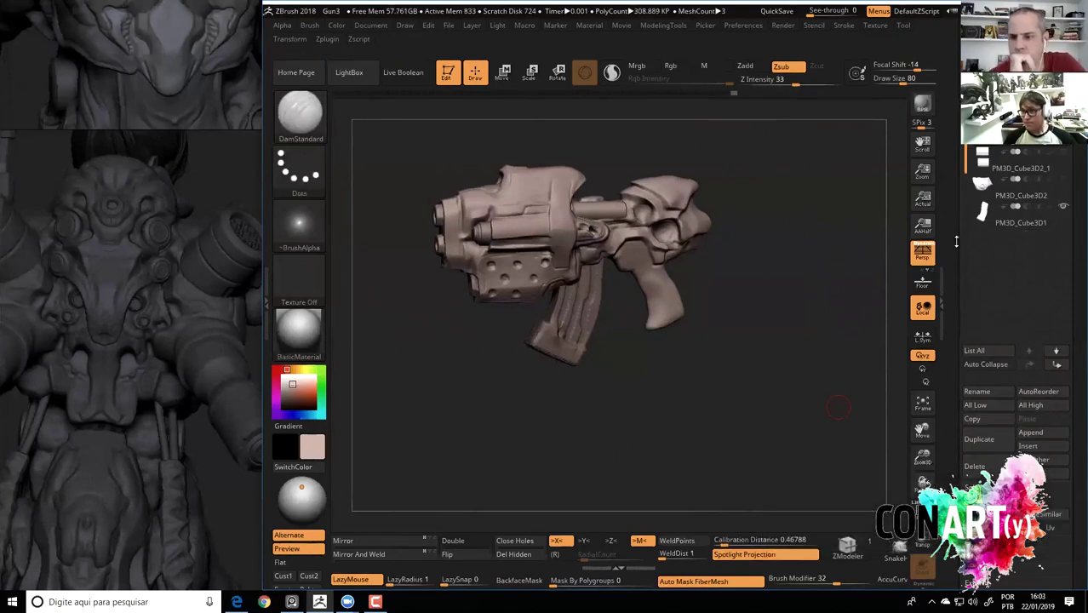
pyautogui.scroll(1, 958, 243)
pyautogui.scroll(1, 962, 247)
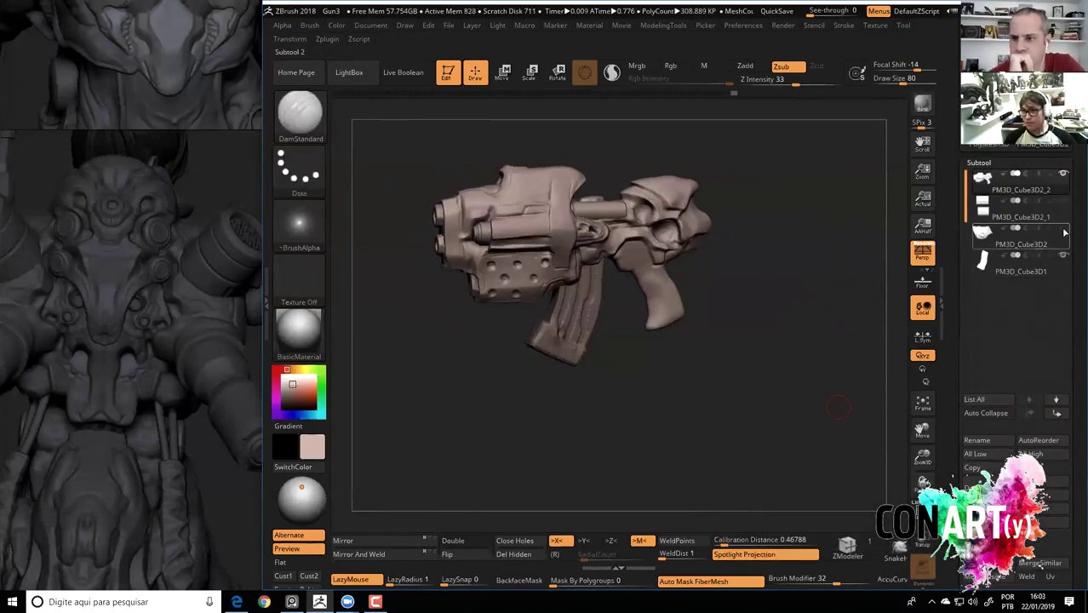
# Select PM3D_Cube3D2 and build up clay on the disc and grip with ClayBuildup.
pyautogui.press('f')
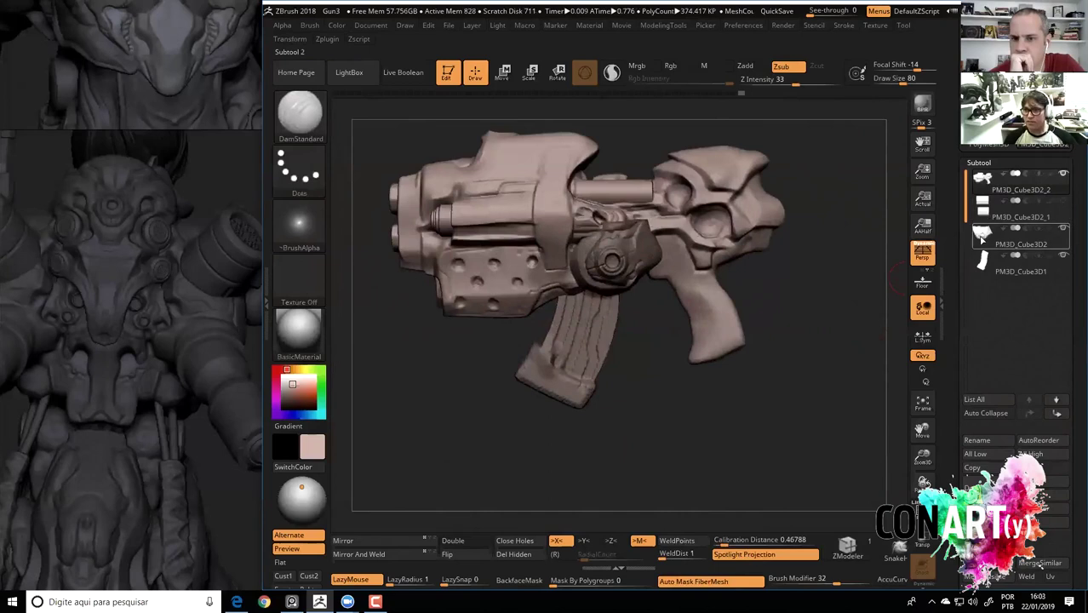
pyautogui.click(982, 238)
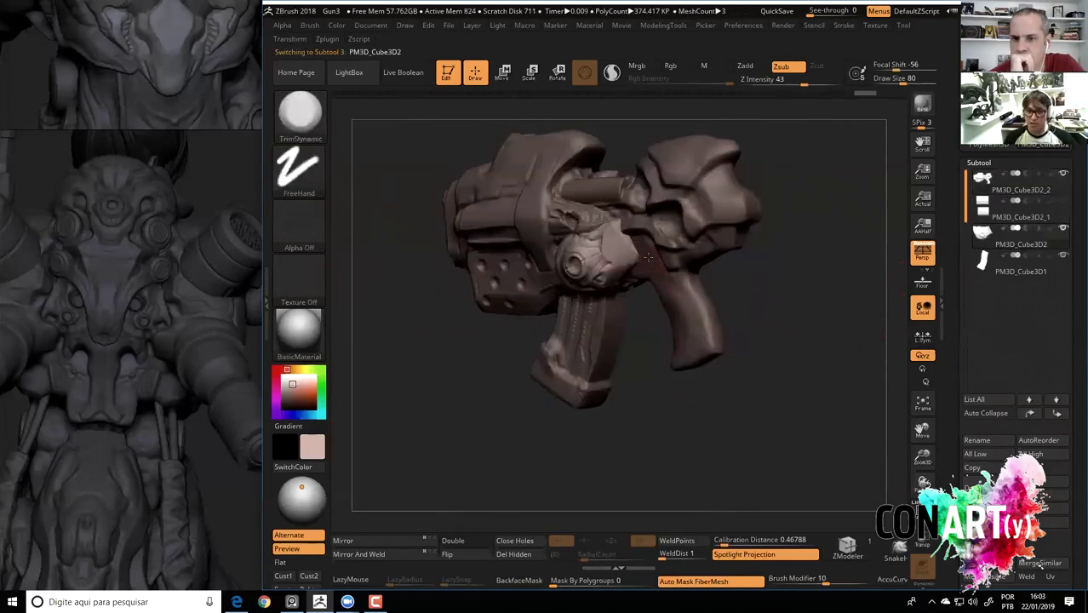
pyautogui.moveTo(630, 248); pyautogui.dragTo(633, 253)
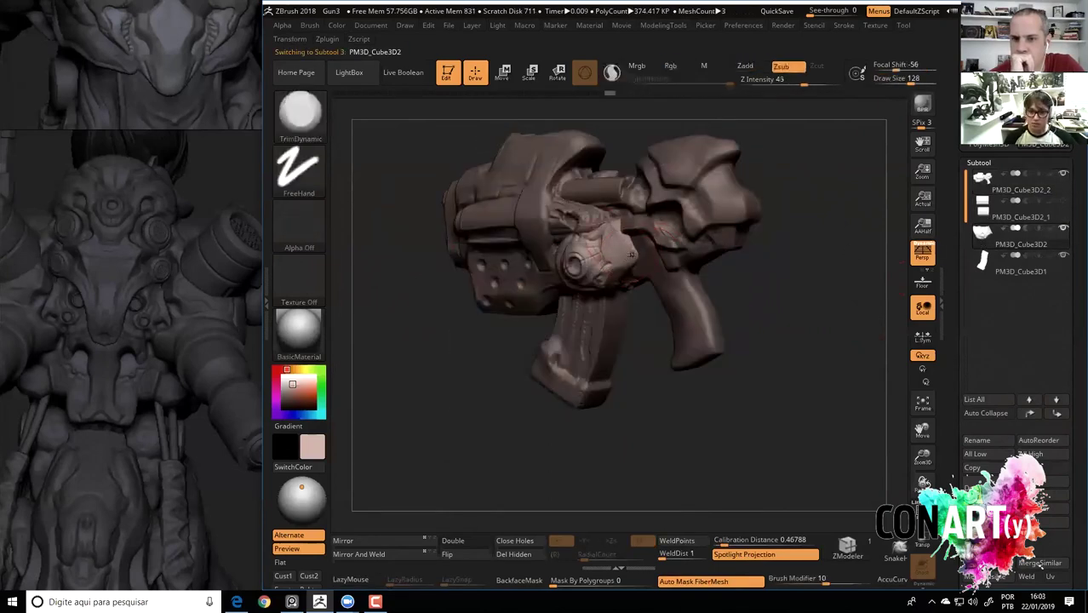
pyautogui.press('b')
pyautogui.press('c')
pyautogui.press('b')
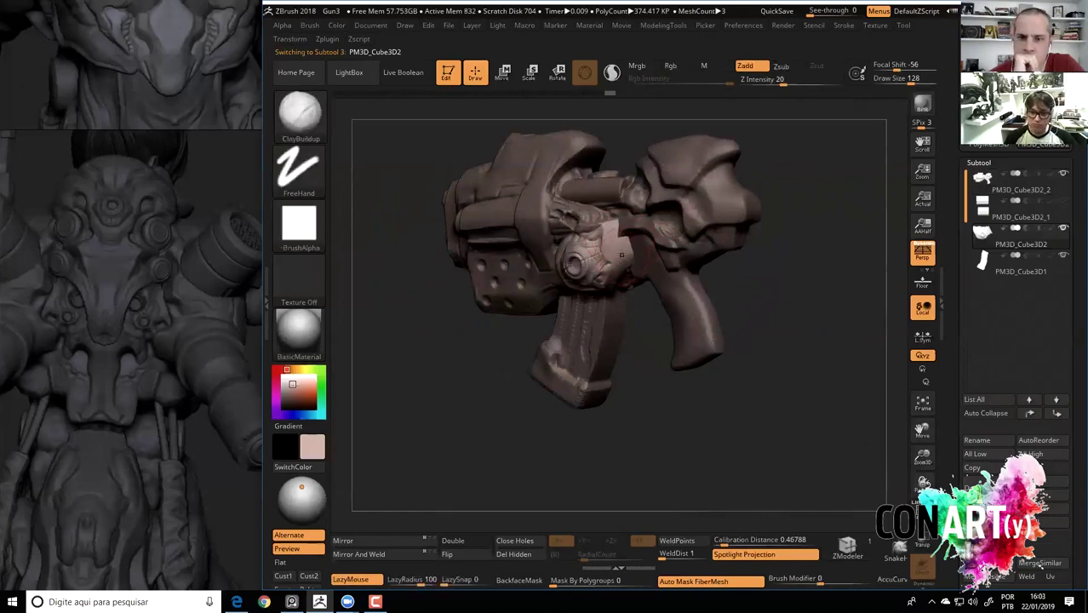
pyautogui.moveTo(526, 357); pyautogui.dragTo(565, 328)
# Try a Transpose Move of the round disc part toward the rear, then undo it.
pyautogui.keyDown('shift'); pyautogui.moveTo(622, 424); pyautogui.dragTo(545, 281); pyautogui.keyUp('shift')
pyautogui.click(503, 72)
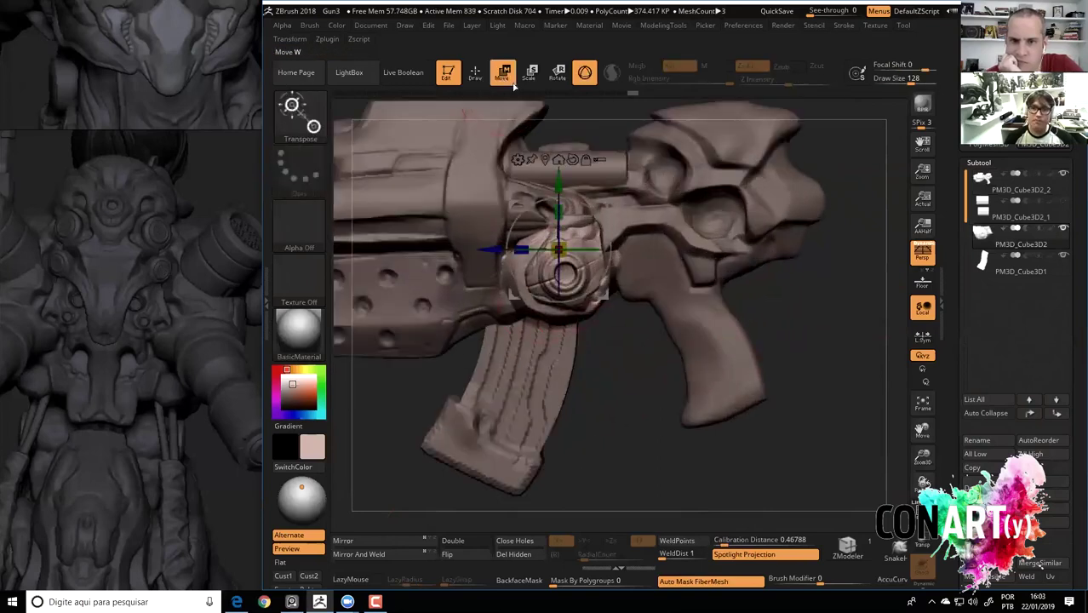
pyautogui.moveTo(559, 250); pyautogui.dragTo(688, 228)
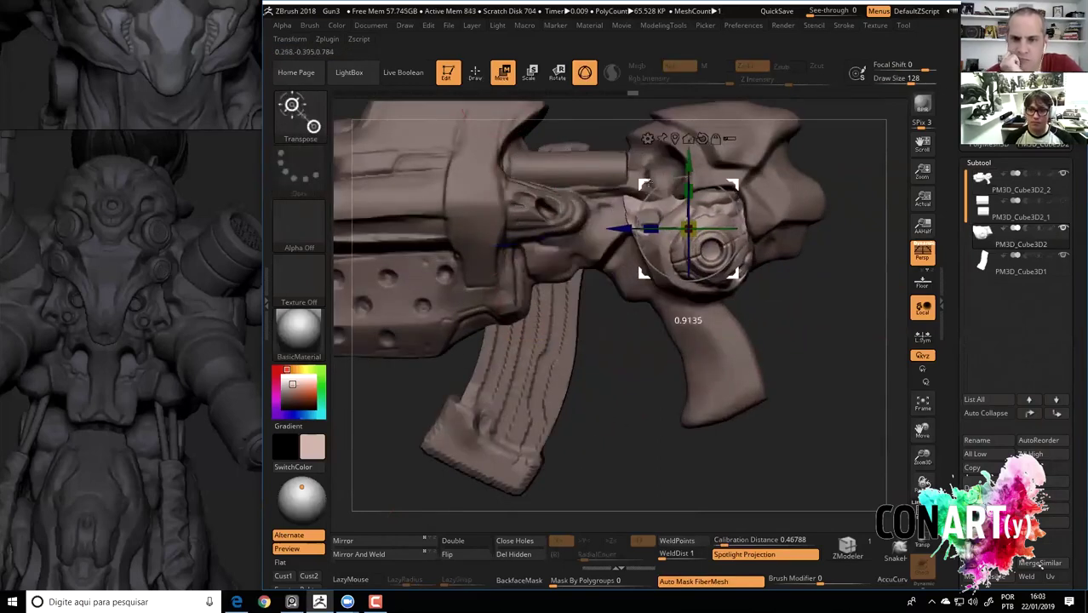
pyautogui.hotkey('ctrl', 'z')
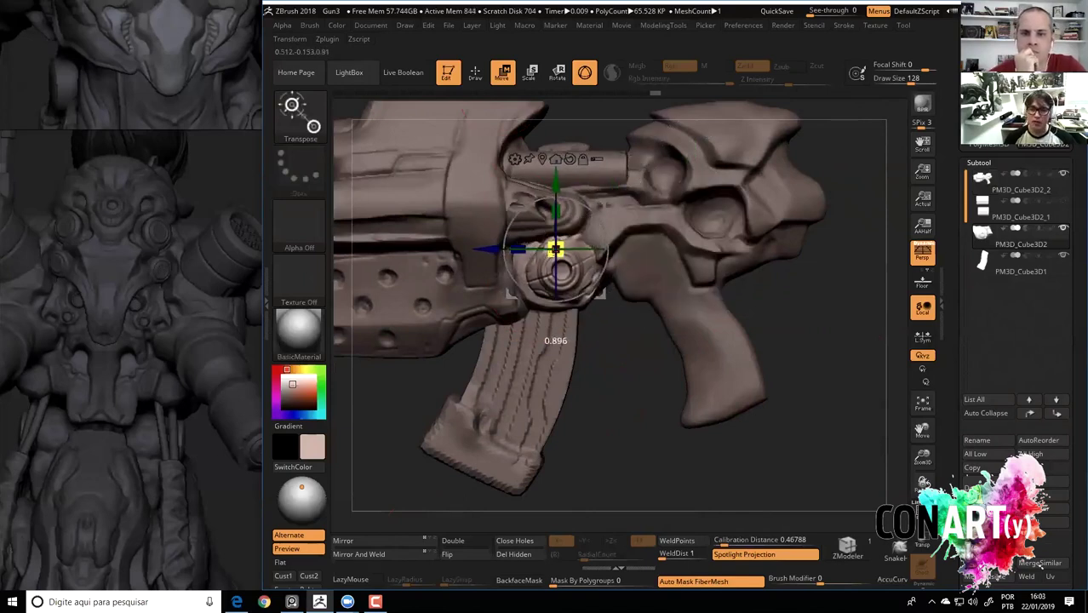
pyautogui.moveTo(555, 250)
pyautogui.mouseDown()
pyautogui.moveTo(514, 230)
pyautogui.moveTo(554, 251)
pyautogui.moveTo(620, 364)
pyautogui.moveTo(596, 341)
pyautogui.moveTo(615, 324)
pyautogui.mouseUp()
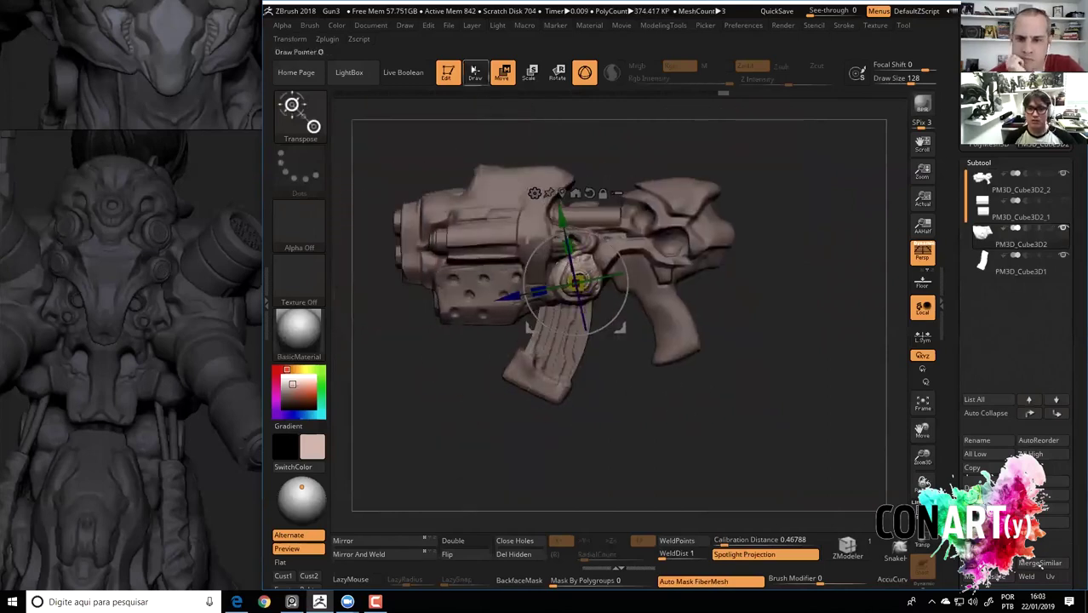
# Place the transpose gizmo on the rear round part and inspect it from several angles.
pyautogui.click(475, 73)
pyautogui.moveTo(786, 360)
pyautogui.mouseDown()
pyautogui.moveTo(886, 434)
pyautogui.moveTo(783, 400)
pyautogui.mouseUp()
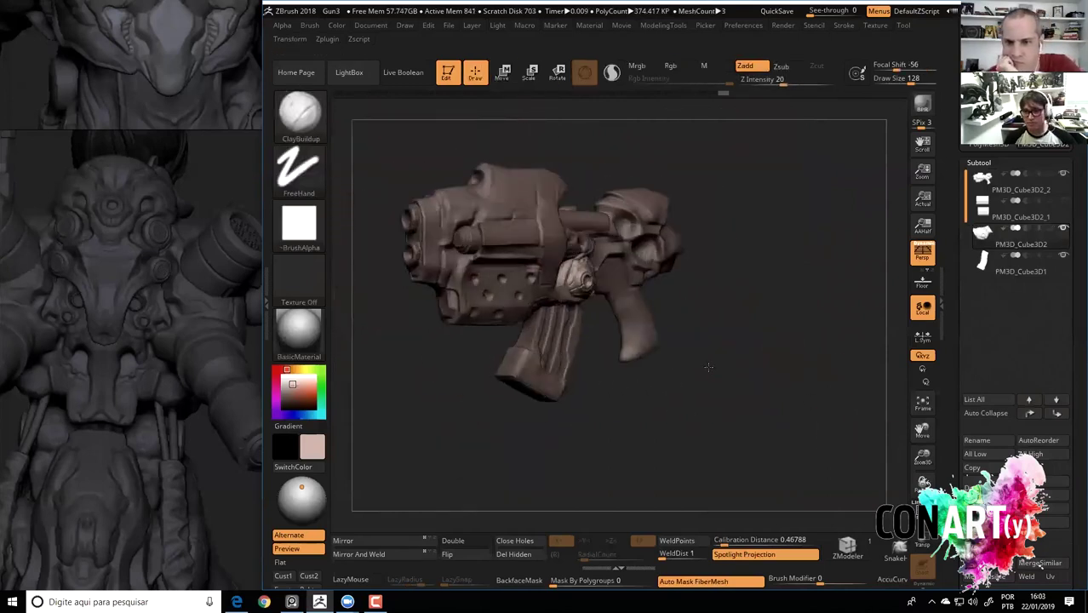
pyautogui.press('w')
pyautogui.moveTo(575, 281); pyautogui.dragTo(668, 242)
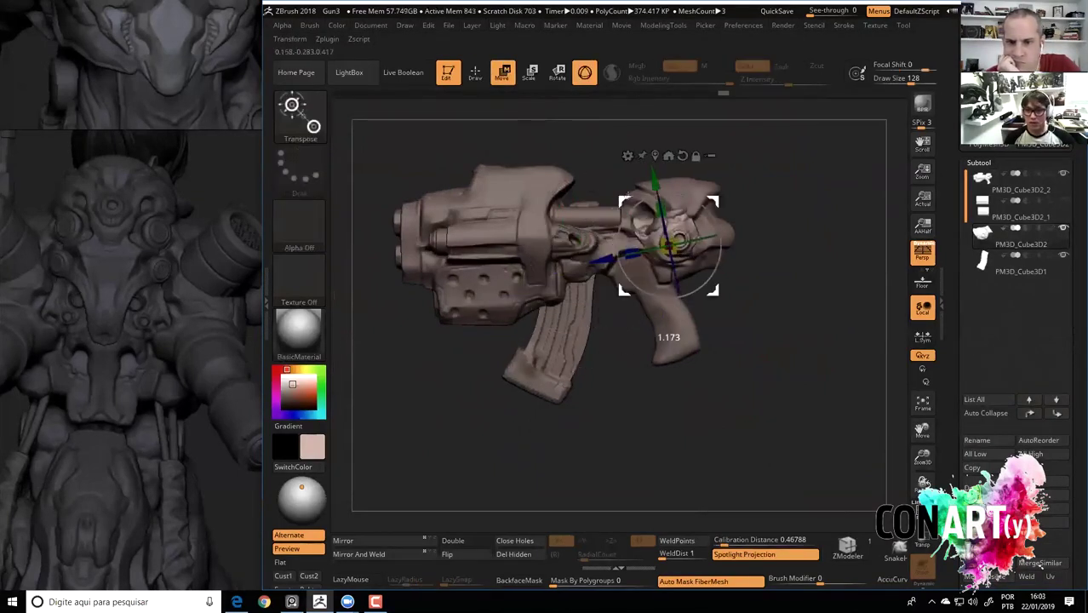
pyautogui.moveTo(738, 395)
pyautogui.mouseDown()
pyautogui.moveTo(771, 323)
pyautogui.moveTo(601, 288)
pyautogui.mouseUp()
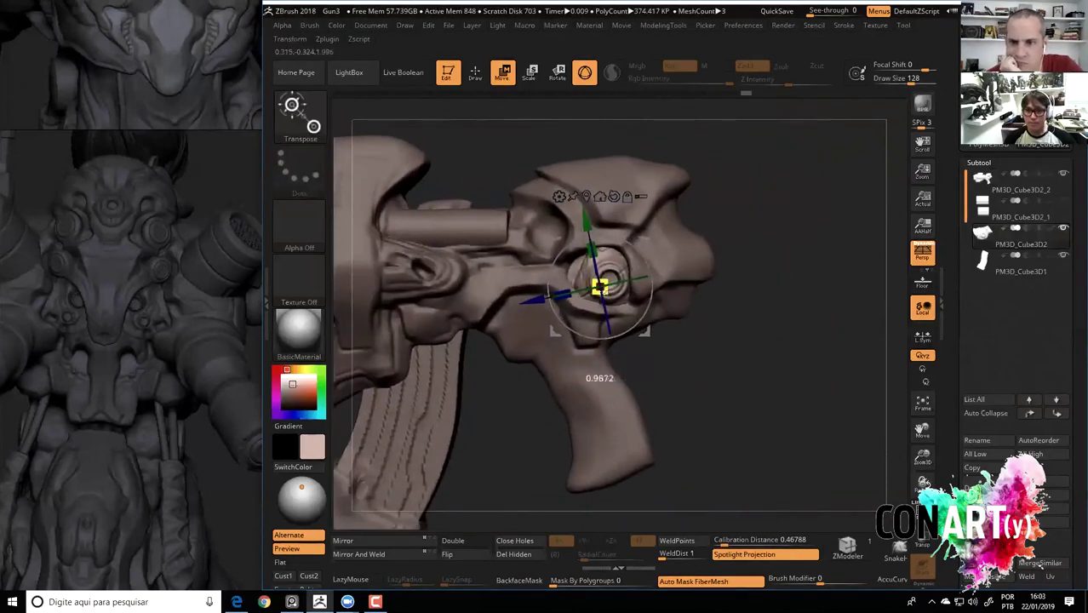
pyautogui.moveTo(600, 288)
pyautogui.mouseDown()
pyautogui.moveTo(682, 374)
pyautogui.moveTo(703, 212)
pyautogui.mouseUp()
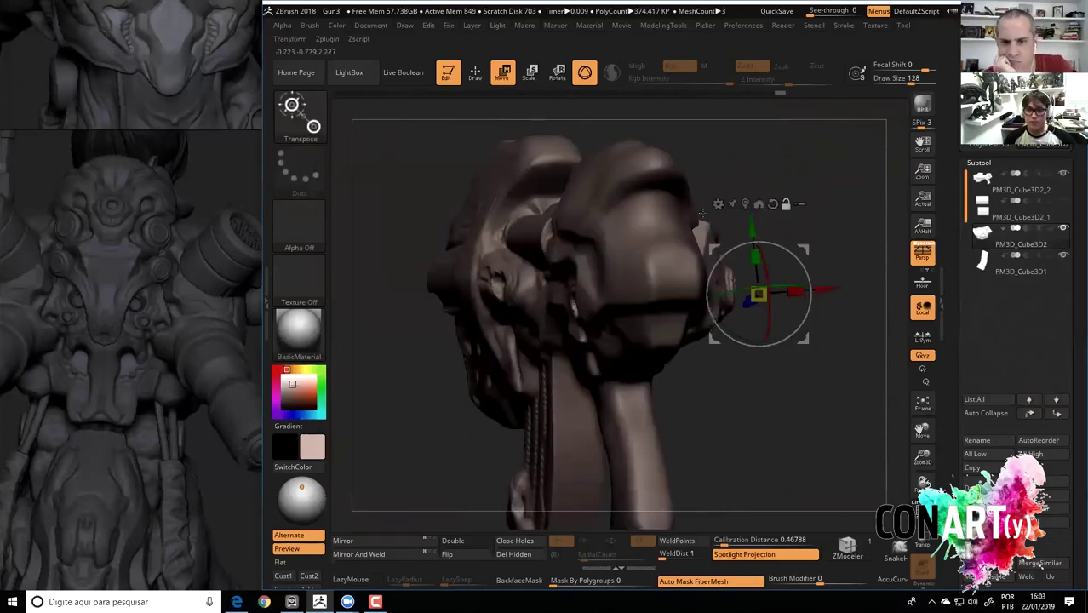
pyautogui.moveTo(818, 213)
pyautogui.mouseDown()
pyautogui.moveTo(722, 281)
pyautogui.moveTo(745, 321)
pyautogui.moveTo(705, 281)
pyautogui.mouseUp()
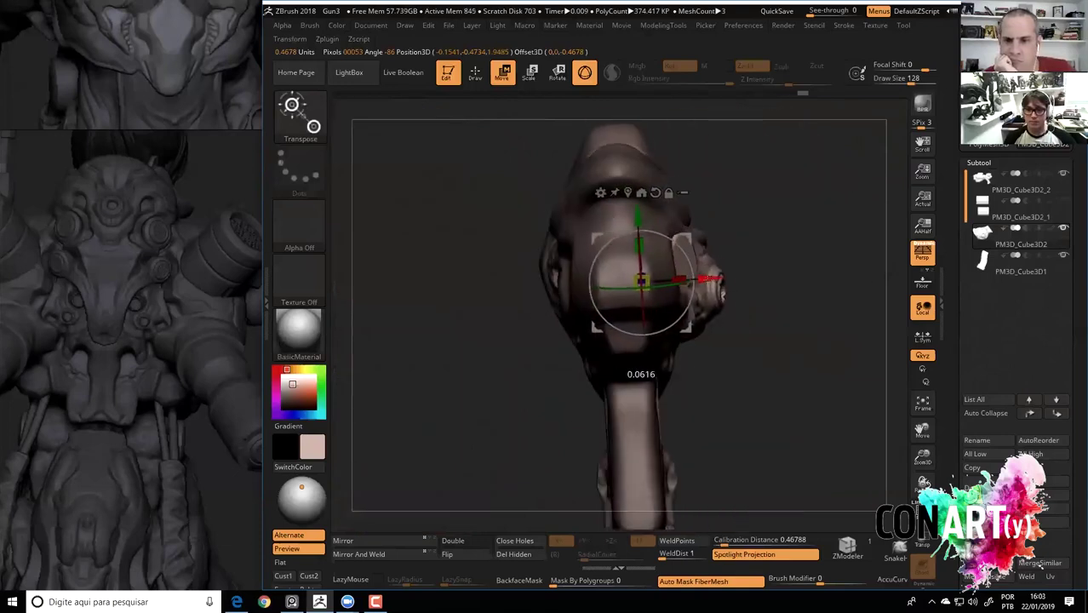
# Mirror the piece's geometry across the gun with Deformation > Mirror.
pyautogui.click(361, 544)
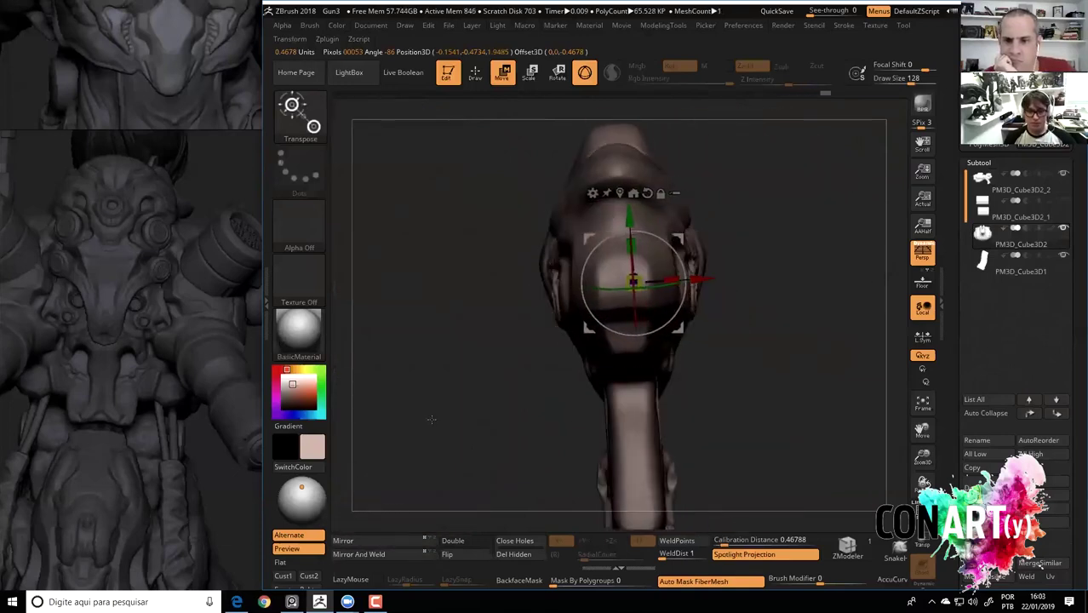
pyautogui.moveTo(480, 393); pyautogui.dragTo(769, 376)
pyautogui.moveTo(790, 425)
pyautogui.mouseDown()
pyautogui.moveTo(786, 371)
pyautogui.moveTo(800, 357)
pyautogui.mouseUp()
pyautogui.press('q')
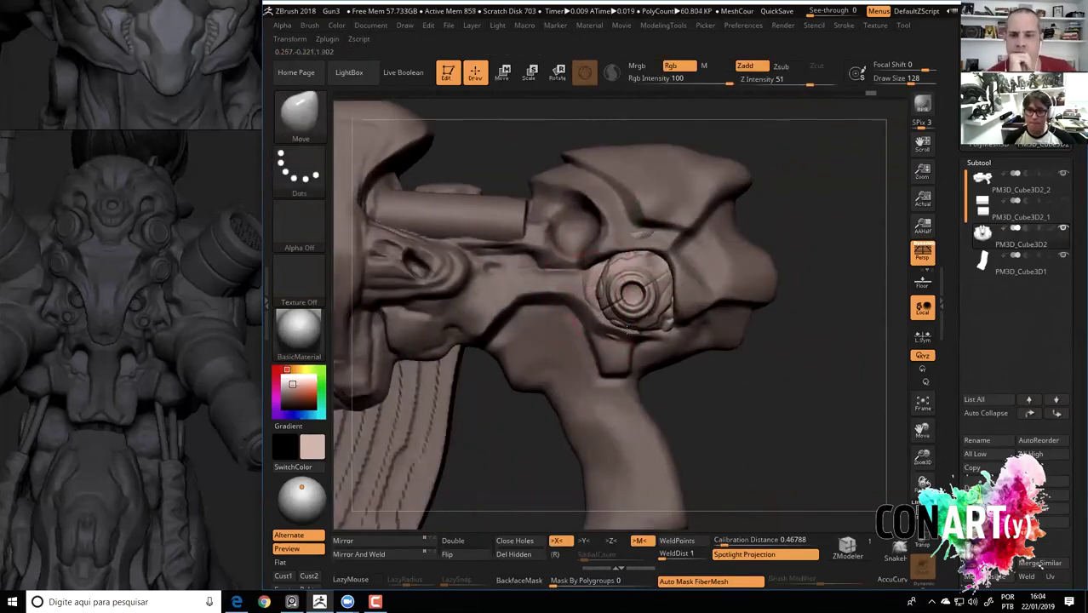
pyautogui.press('f')
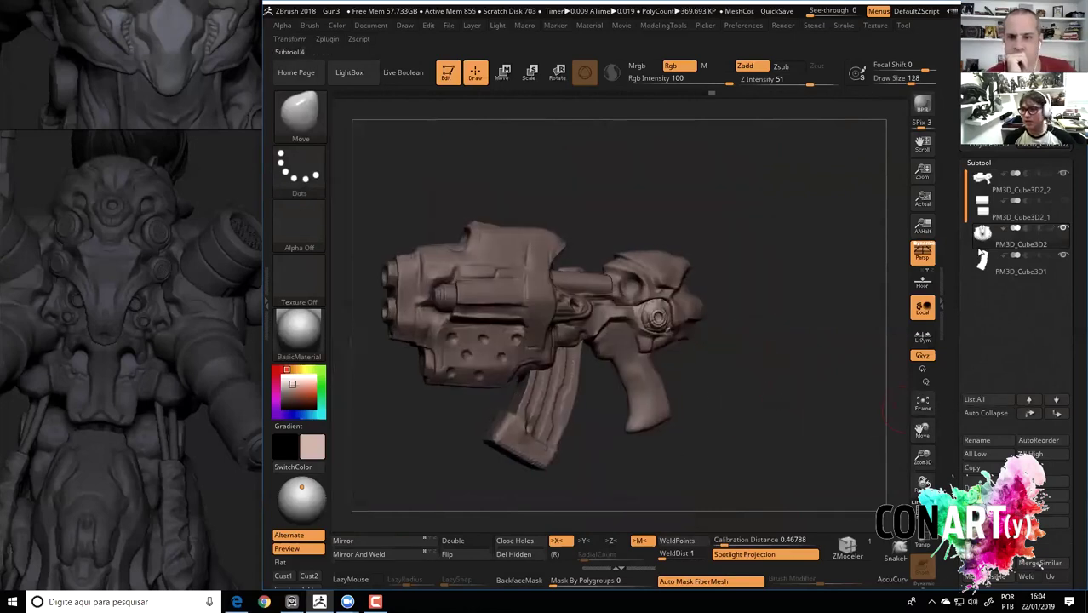
# Move PM3D_Cube3D2 up, then Merge Down twice into PM3D_Cube3D2_2, confirming both prompts.
pyautogui.click(1028, 400)
pyautogui.click(985, 179)
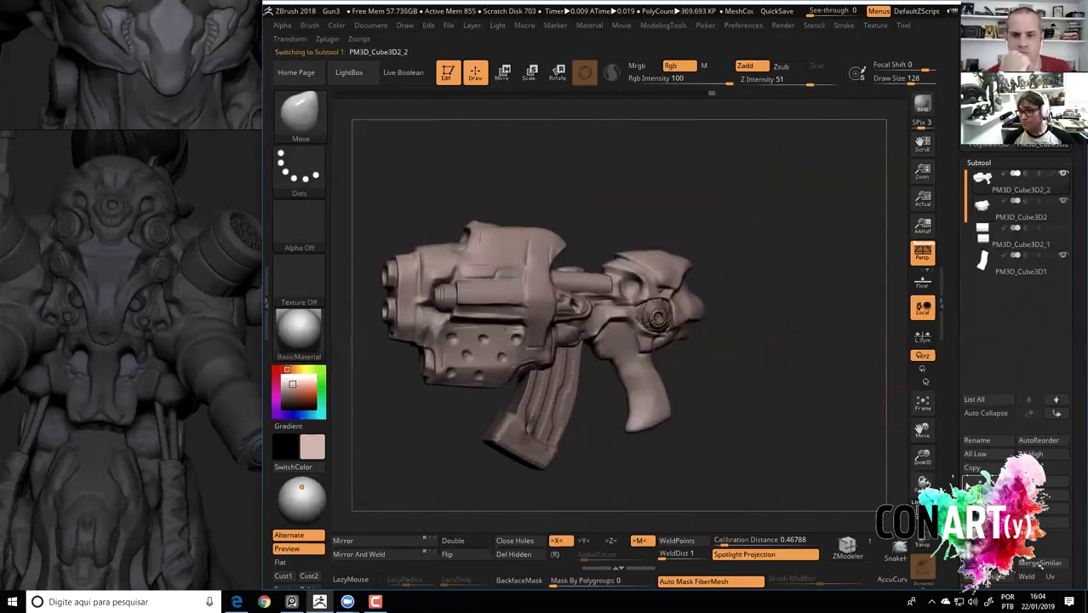
pyautogui.click(979, 541)
pyautogui.click(996, 575)
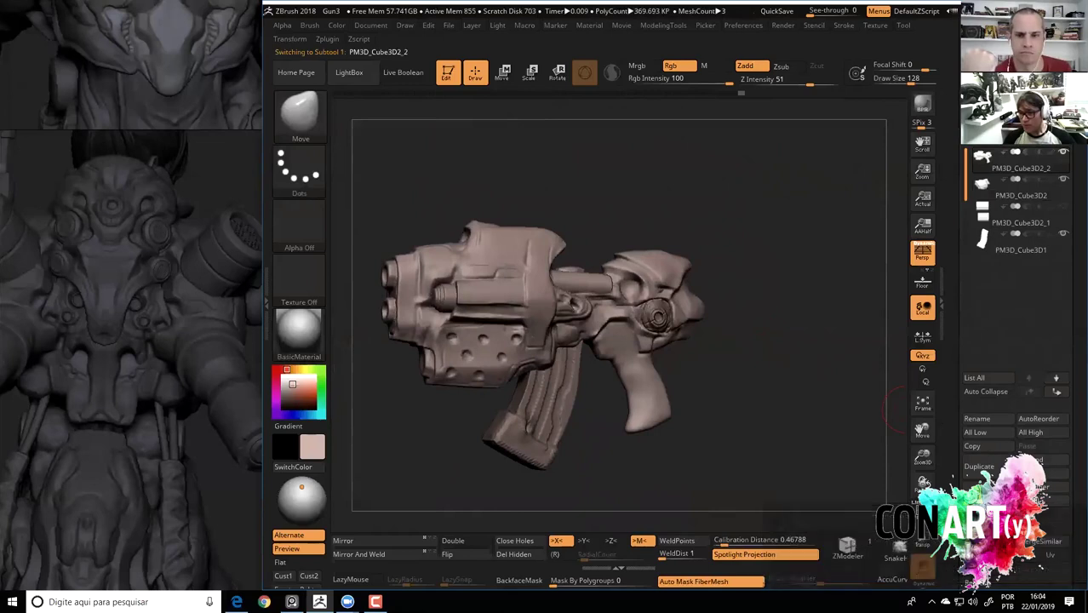
pyautogui.click(1055, 391)
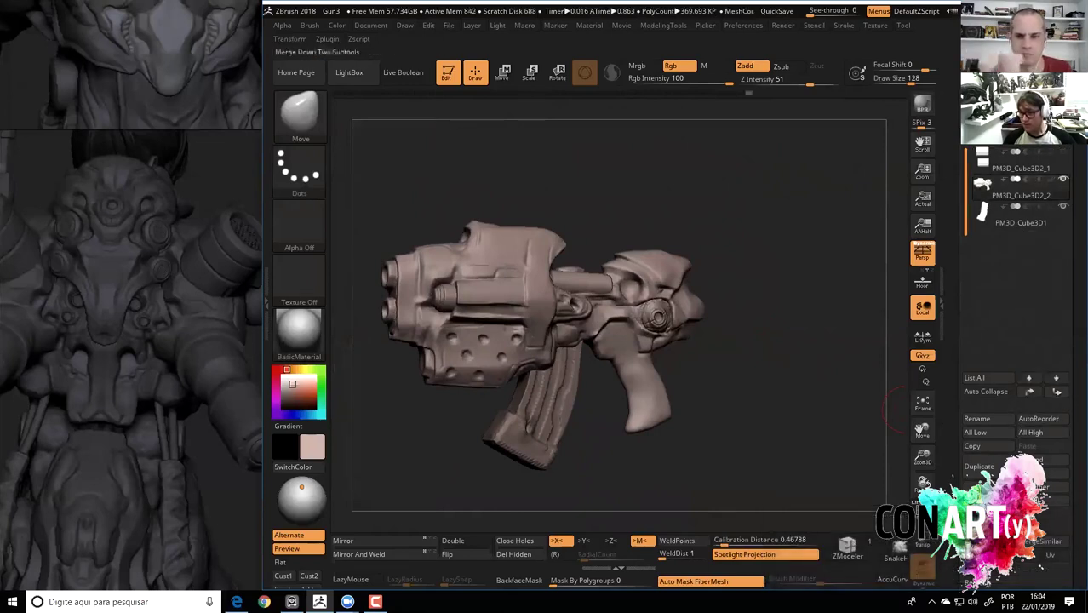
pyautogui.click(851, 563)
pyautogui.moveTo(800, 432)
pyautogui.mouseDown()
pyautogui.moveTo(834, 400)
pyautogui.moveTo(790, 420)
pyautogui.mouseUp()
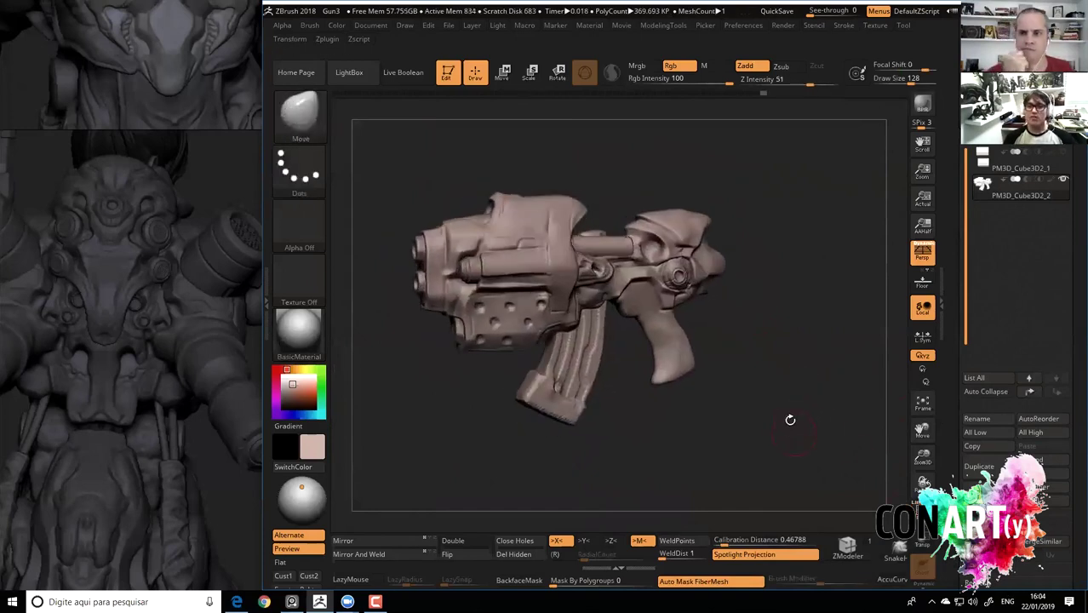
pyautogui.scroll(-2, 130, 292)
pyautogui.scroll(-2, 131, 292)
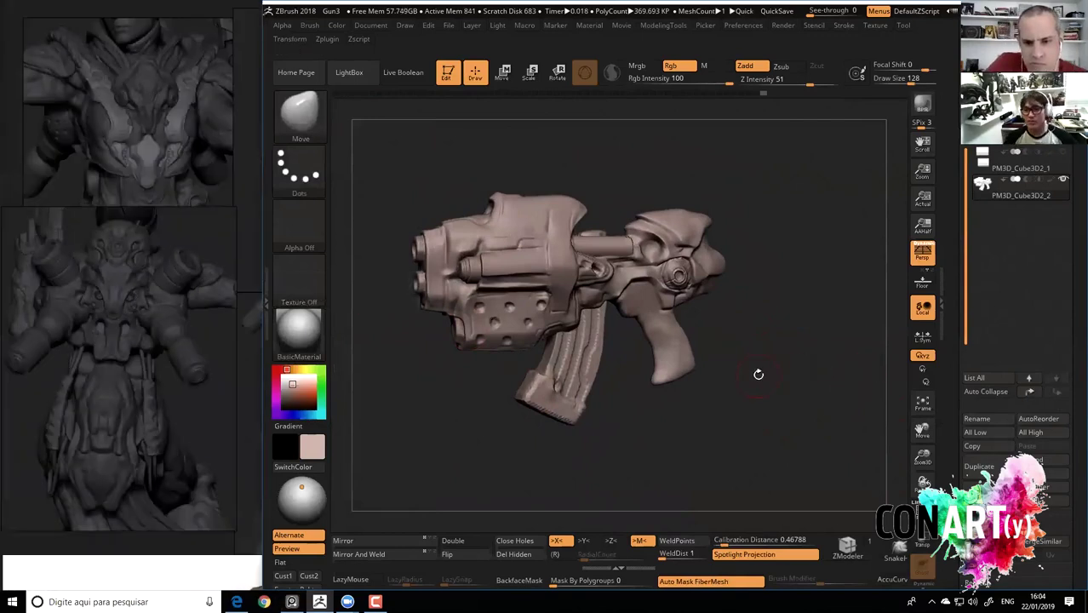
# Switch to the DamStandard brush with Zsub on and Draw Size 39.
pyautogui.moveTo(764, 372)
pyautogui.mouseDown()
pyautogui.moveTo(767, 399)
pyautogui.moveTo(751, 348)
pyautogui.moveTo(767, 347)
pyautogui.moveTo(771, 377)
pyautogui.moveTo(556, 232)
pyautogui.moveTo(587, 219)
pyautogui.mouseUp()
pyautogui.press('b')
pyautogui.press('d')
pyautogui.press('s')
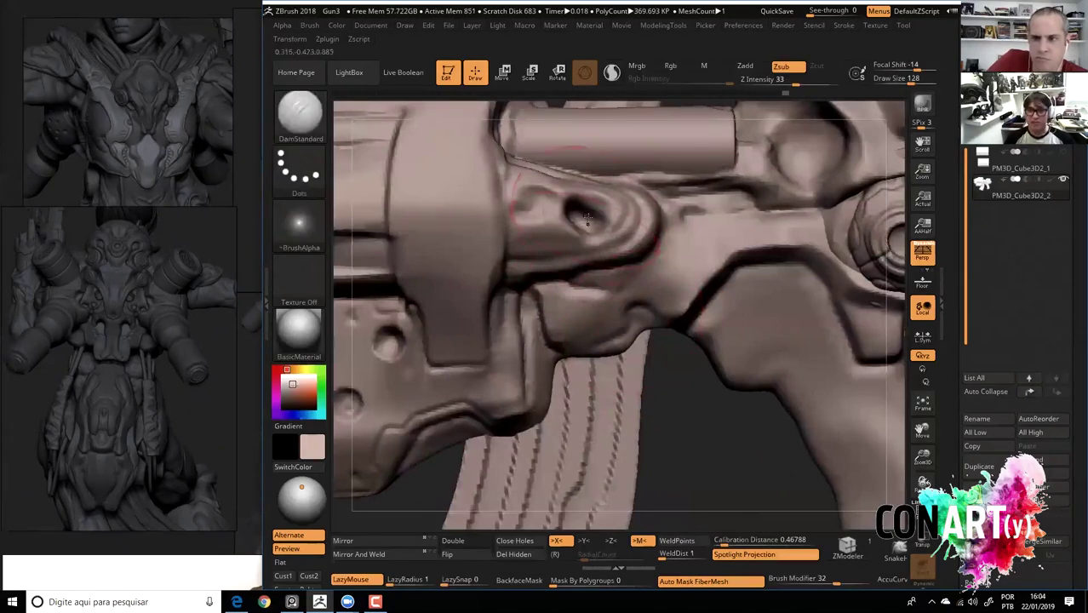
pyautogui.press('space')
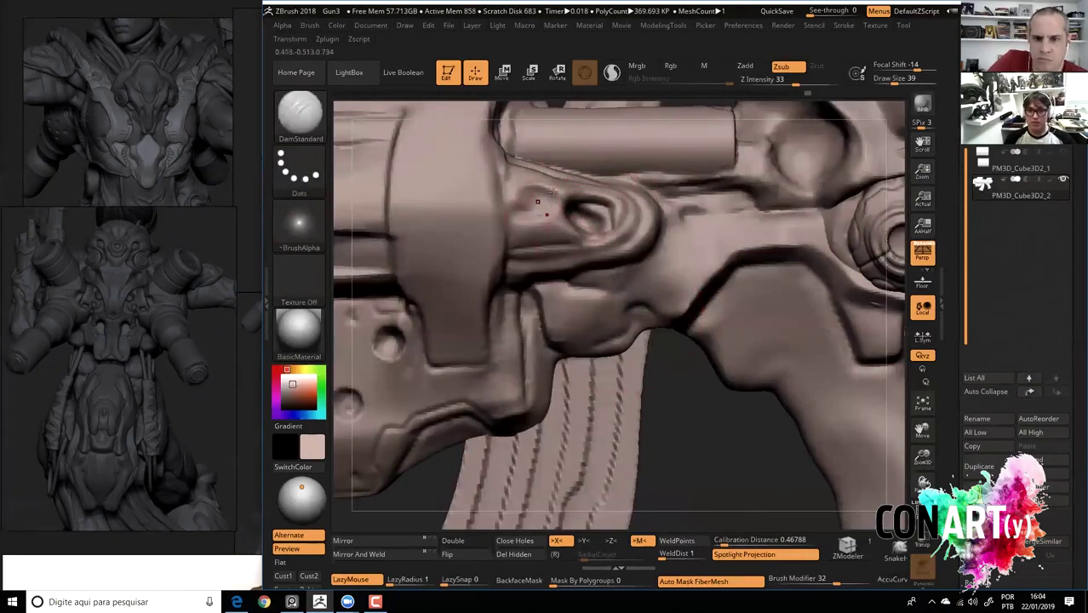
pyautogui.press('f')
pyautogui.moveTo(641, 405)
pyautogui.mouseDown()
pyautogui.moveTo(692, 390)
pyautogui.moveTo(715, 350)
pyautogui.moveTo(712, 321)
pyautogui.moveTo(804, 338)
pyautogui.mouseUp()
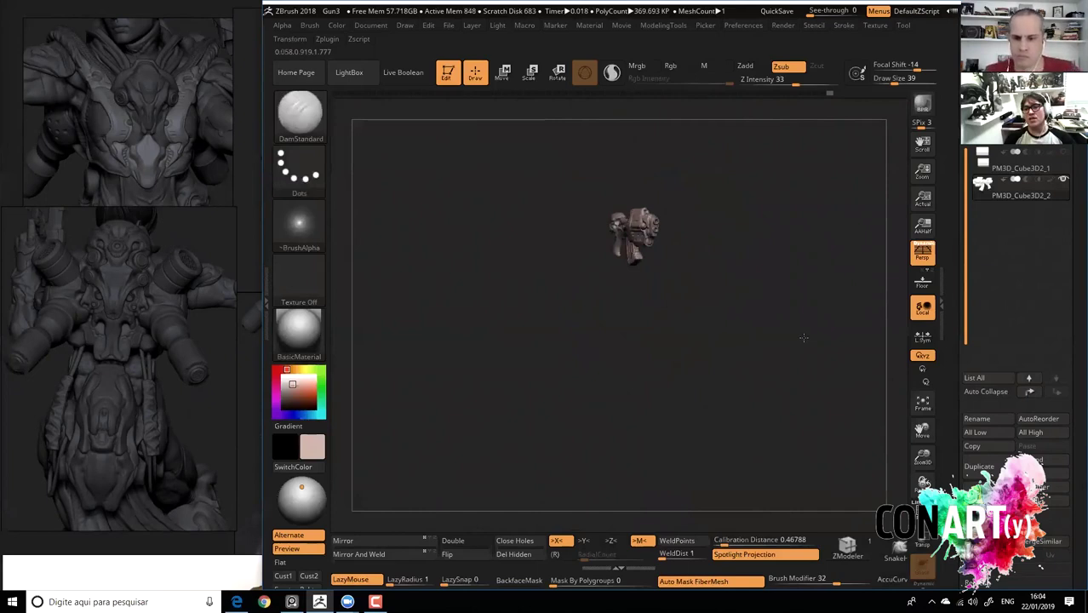
pyautogui.moveTo(803, 338)
pyautogui.mouseDown()
pyautogui.moveTo(762, 337)
pyautogui.moveTo(709, 292)
pyautogui.moveTo(797, 323)
pyautogui.moveTo(718, 335)
pyautogui.moveTo(719, 396)
pyautogui.moveTo(723, 272)
pyautogui.moveTo(705, 305)
pyautogui.moveTo(746, 321)
pyautogui.moveTo(722, 324)
pyautogui.moveTo(707, 307)
pyautogui.moveTo(698, 379)
pyautogui.mouseUp()
# Preview the gun's silhouette in Flat Color, then return it to BasicMaterial.
pyautogui.click(298, 332)
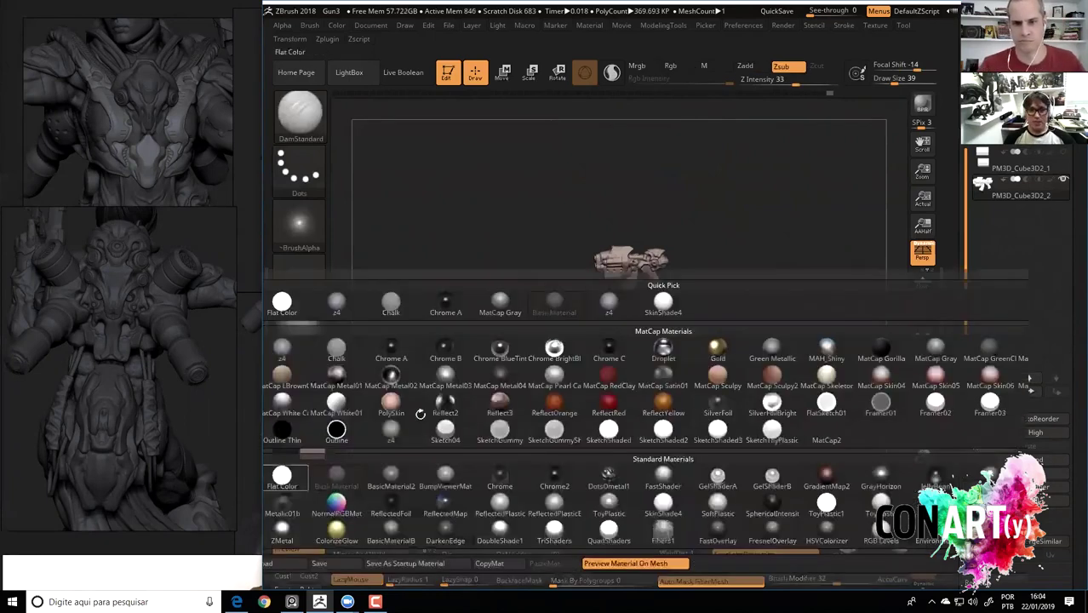
pyautogui.click(532, 447)
pyautogui.moveTo(532, 447)
pyautogui.keyDown('alt'); pyautogui.mouseDown()
pyautogui.moveTo(508, 412)
pyautogui.moveTo(616, 413)
pyautogui.moveTo(507, 416)
pyautogui.moveTo(515, 360)
pyautogui.moveTo(518, 507)
pyautogui.moveTo(503, 384)
pyautogui.moveTo(552, 374)
pyautogui.moveTo(535, 378)
pyautogui.mouseUp(); pyautogui.keyUp('alt')
pyautogui.moveTo(490, 338); pyautogui.dragTo(415, 362)
pyautogui.click(298, 330)
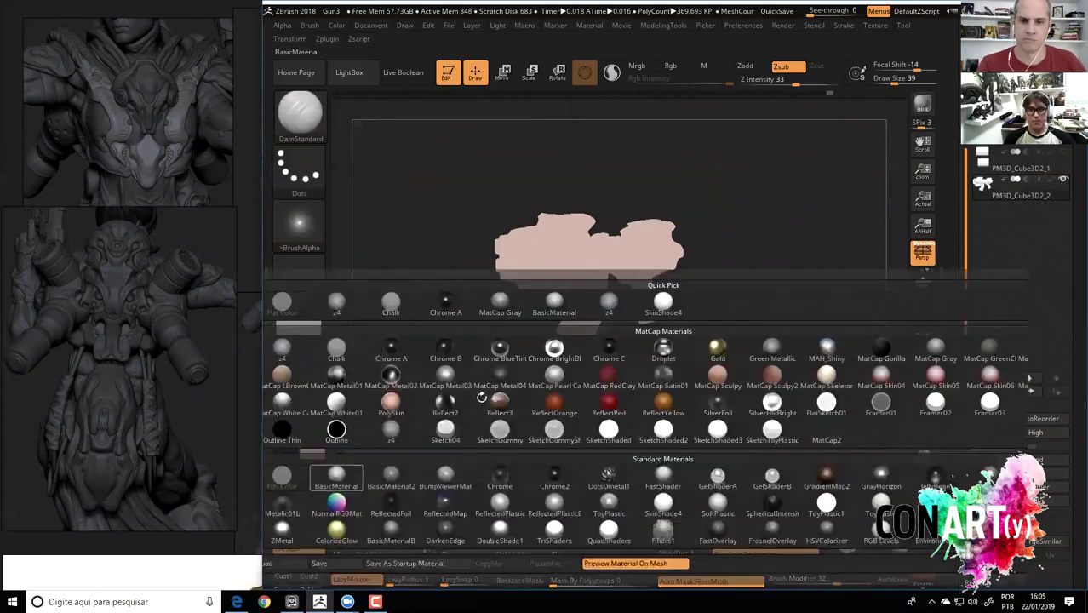
pyautogui.click(805, 336)
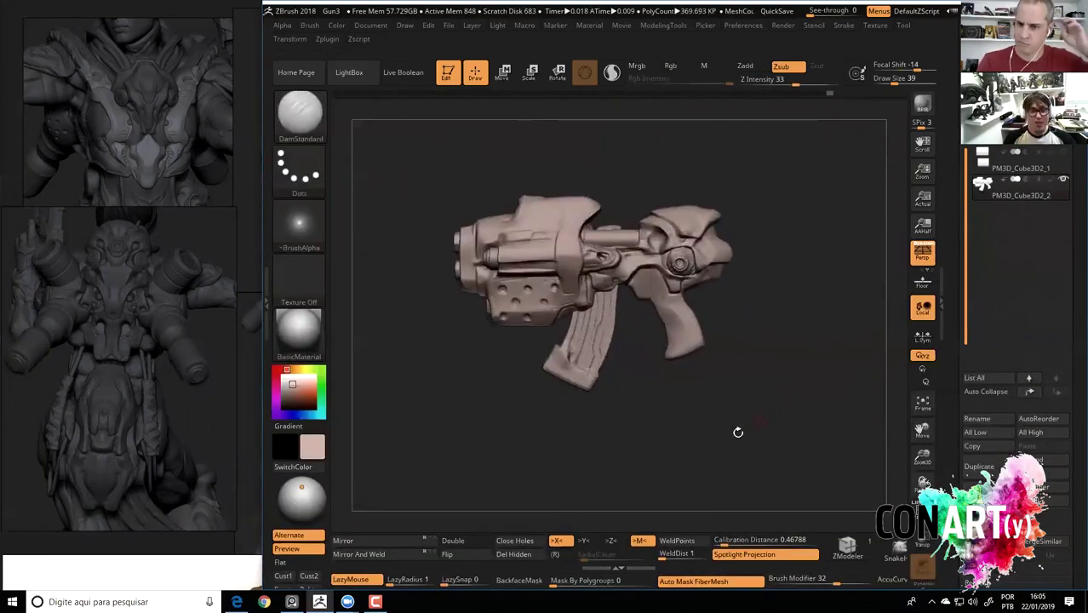
# Pan and zoom the reference board to the gun photo.
pyautogui.moveTo(695, 438); pyautogui.dragTo(746, 444)
pyautogui.moveTo(72, 406); pyautogui.dragTo(123, 135, button='middle')
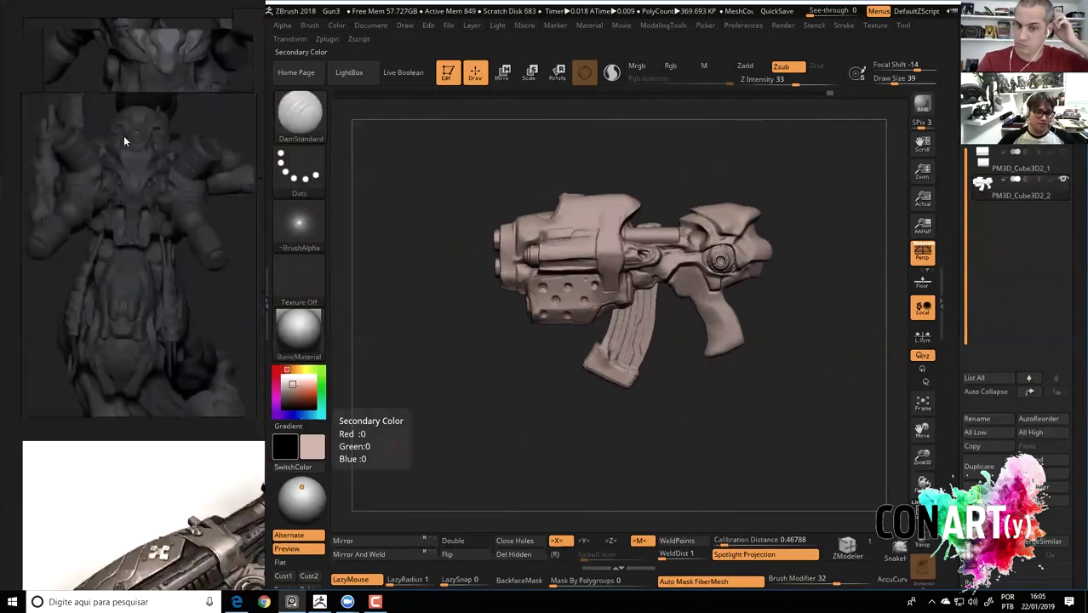
pyautogui.scroll(5, 182, 315)
pyautogui.scroll(2, 182, 315)
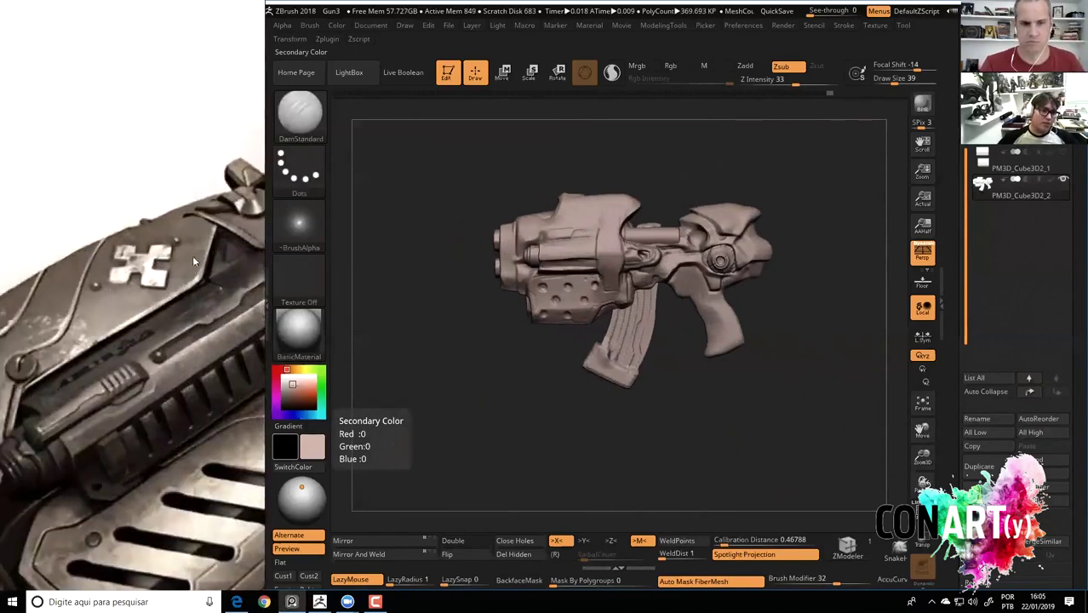
pyautogui.scroll(2, 106, 315)
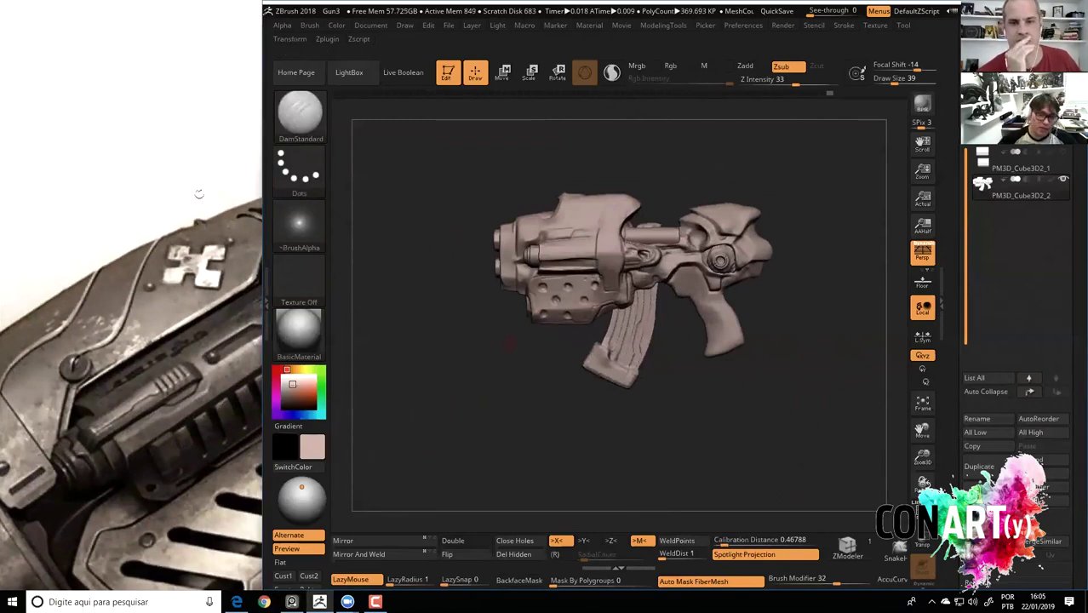
pyautogui.scroll(3, 539, 230)
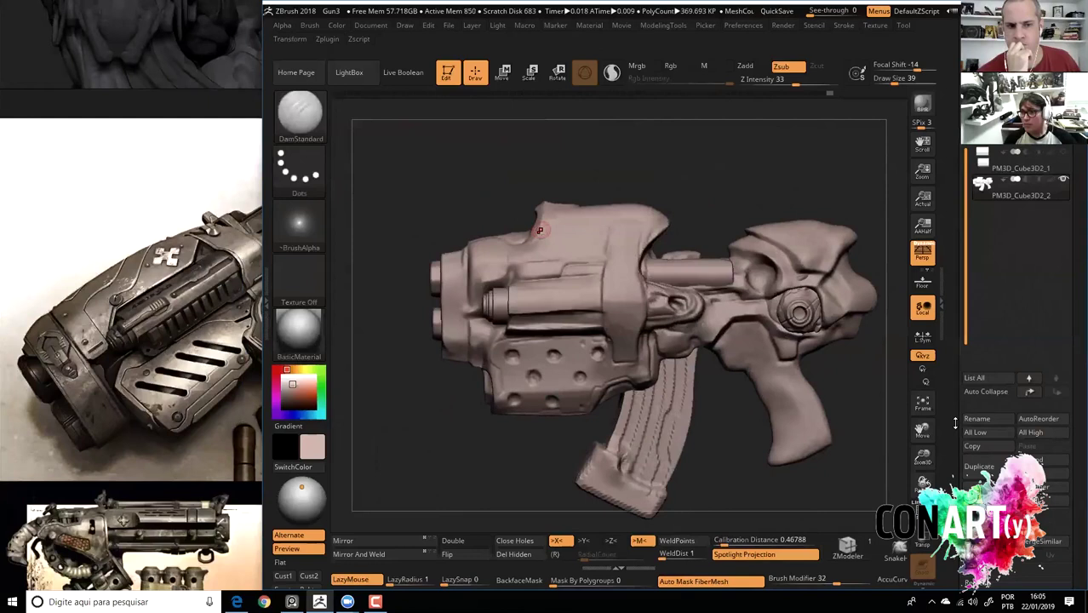
# Duplicate the gun subtool and select the SliceCurve brush.
pyautogui.click(979, 466)
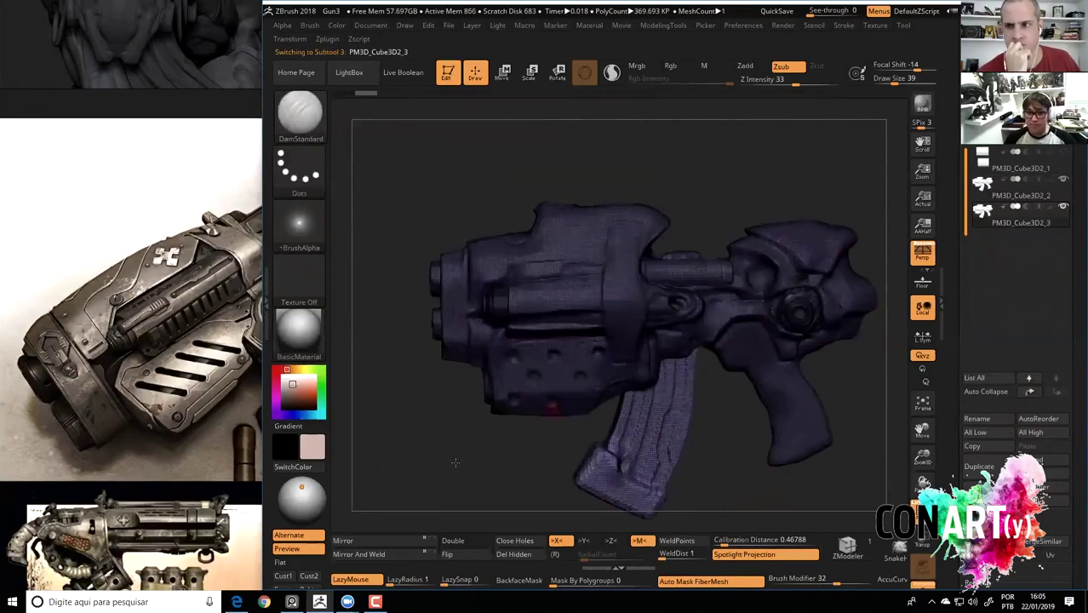
pyautogui.moveTo(455, 457); pyautogui.dragTo(416, 195)
pyautogui.hotkey('ctrl', 'shift', 'b')
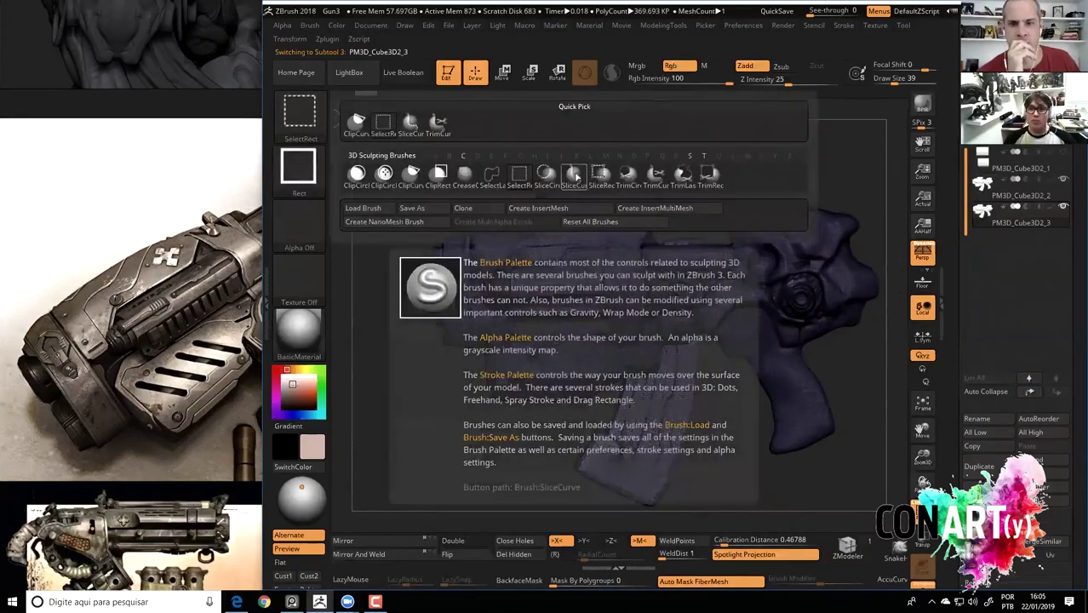
pyautogui.click(576, 181)
# Slice off the copy's rear part, delete the hidden geometry and close the holes.
pyautogui.moveTo(718, 181)
pyautogui.keyDown('ctrl'); pyautogui.keyDown('shift'); pyautogui.mouseDown()
pyautogui.moveTo(645, 249)
pyautogui.moveTo(543, 514)
pyautogui.mouseUp(); pyautogui.keyUp('shift'); pyautogui.keyUp('ctrl')
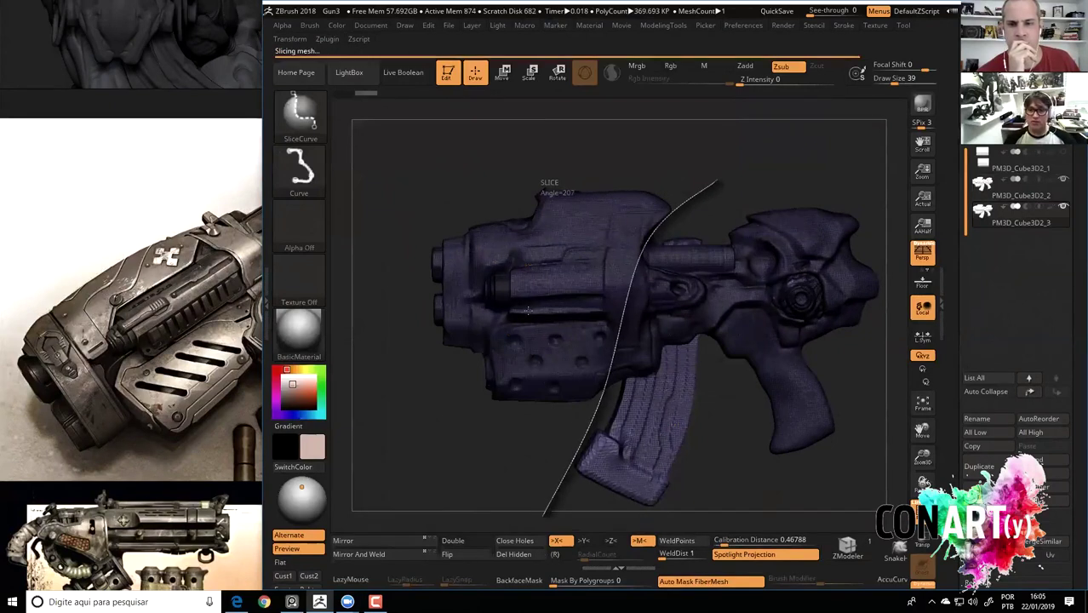
pyautogui.keyDown('ctrl'); pyautogui.keyDown('shift'); pyautogui.click(547, 341); pyautogui.keyUp('shift'); pyautogui.keyUp('ctrl')
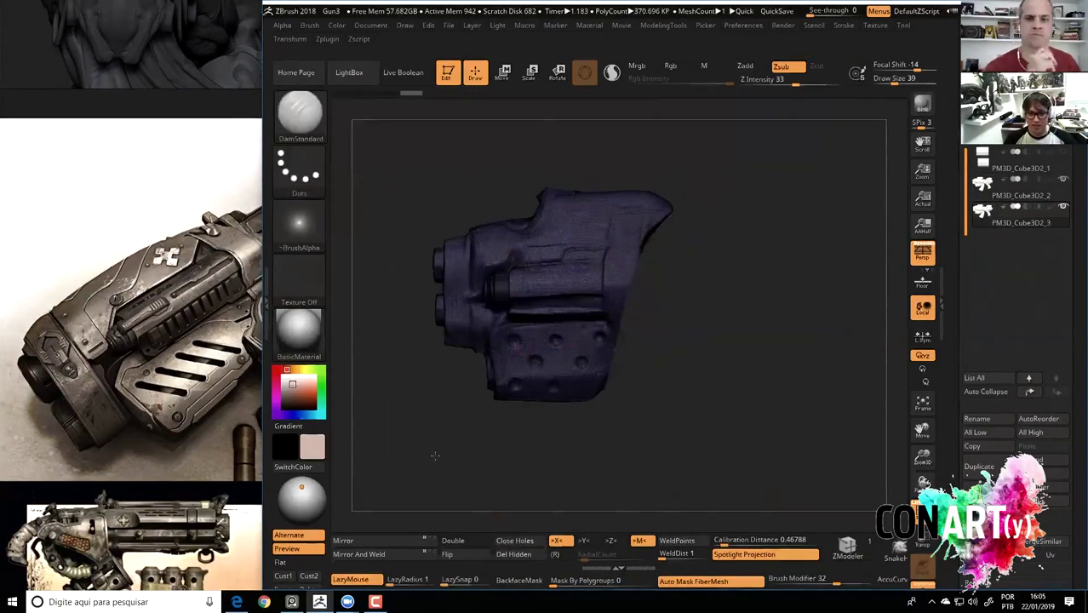
pyautogui.click(514, 555)
pyautogui.click(514, 540)
# Slice along the housing with a curve bent toward the barrels and hide the lower part.
pyautogui.moveTo(505, 513); pyautogui.dragTo(539, 462)
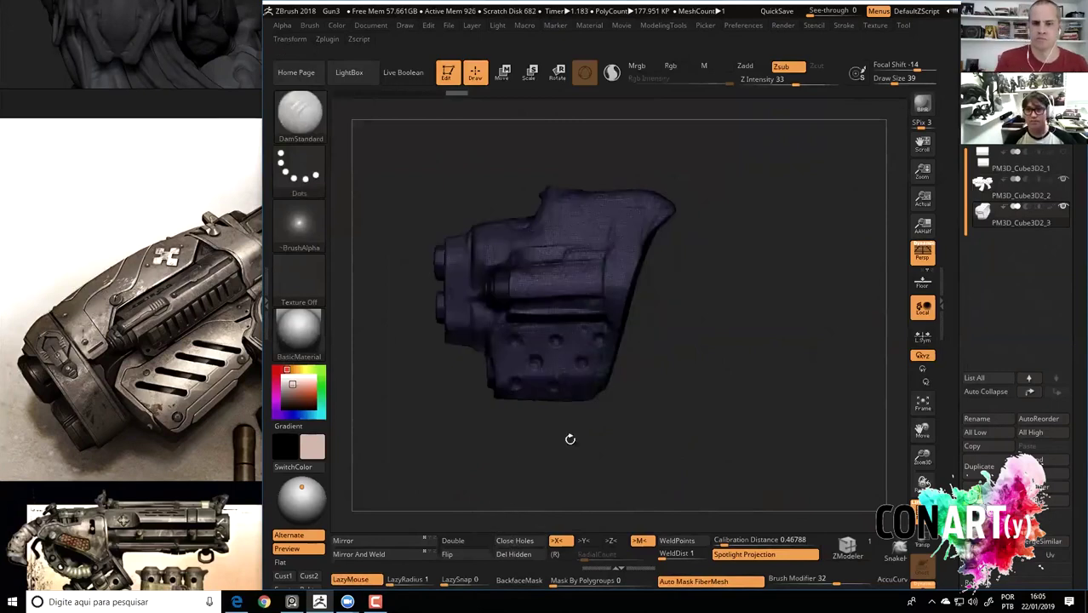
pyautogui.keyDown('ctrl'); pyautogui.keyDown('shift'); pyautogui.moveTo(679, 256); pyautogui.dragTo(485, 270); pyautogui.keyUp('shift'); pyautogui.keyUp('ctrl')
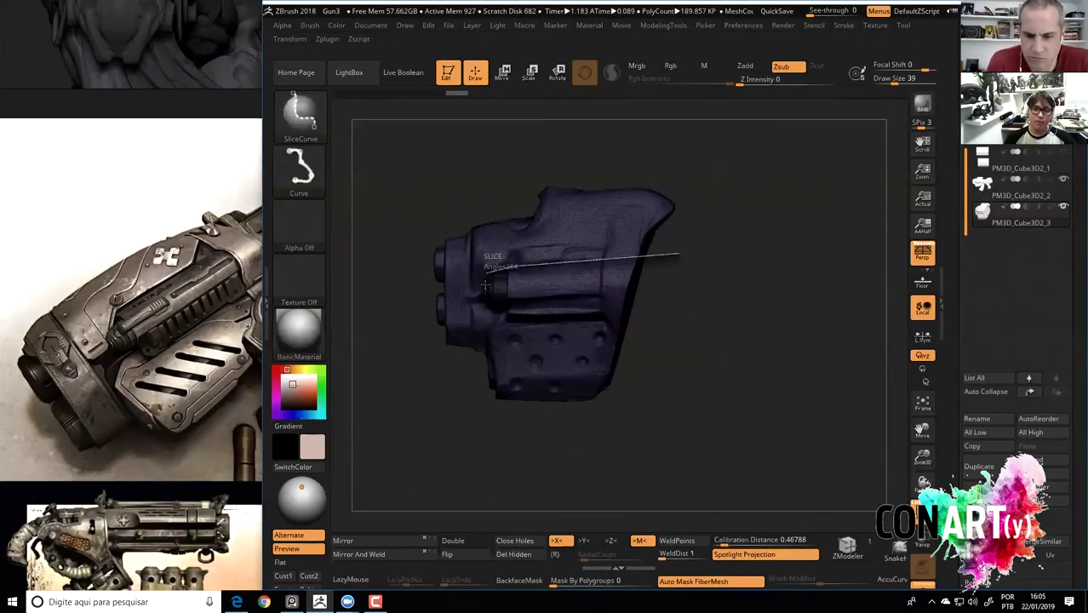
pyautogui.keyDown('ctrl'); pyautogui.keyDown('shift'); pyautogui.moveTo(483, 298); pyautogui.dragTo(367, 332); pyautogui.keyUp('shift'); pyautogui.keyUp('ctrl')
pyautogui.keyDown('ctrl'); pyautogui.keyDown('shift'); pyautogui.click(439, 338); pyautogui.keyUp('shift'); pyautogui.keyUp('ctrl')
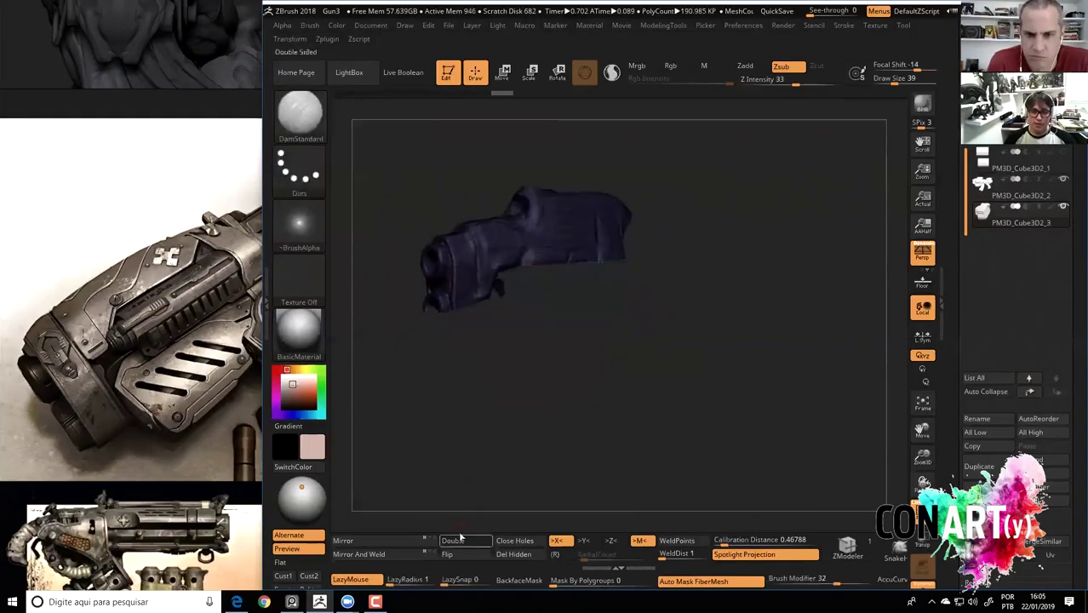
# Check the upper housing, toggle the polygroup options, and begin a slice at its front end.
pyautogui.moveTo(573, 356)
pyautogui.mouseDown()
pyautogui.moveTo(589, 386)
pyautogui.moveTo(602, 348)
pyautogui.moveTo(591, 332)
pyautogui.moveTo(615, 355)
pyautogui.moveTo(605, 344)
pyautogui.mouseUp()
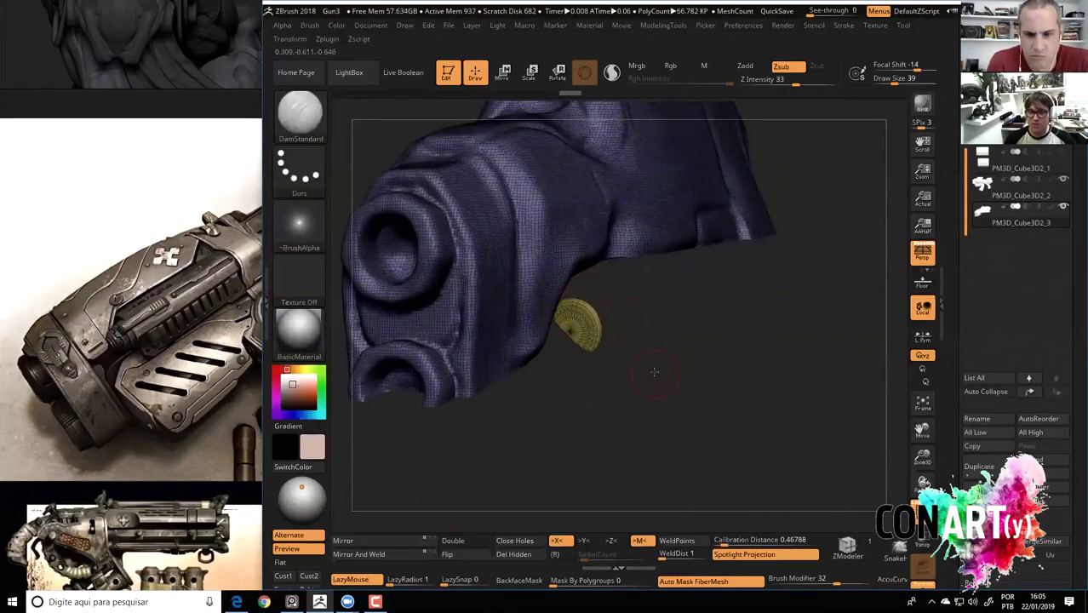
pyautogui.moveTo(654, 371); pyautogui.dragTo(634, 362)
pyautogui.scroll(-5, 984, 457)
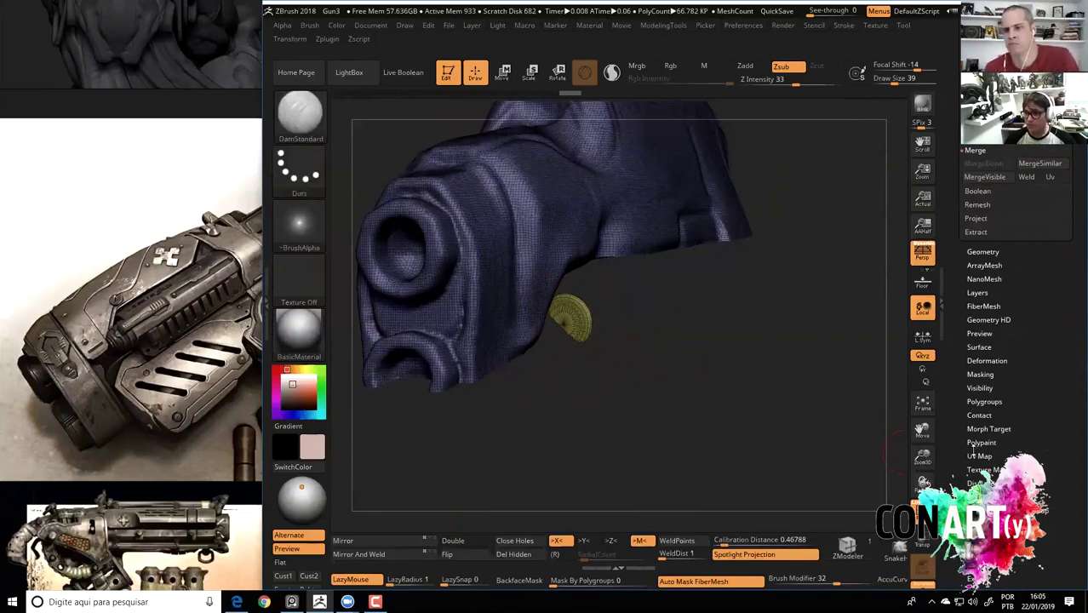
pyautogui.click(975, 402)
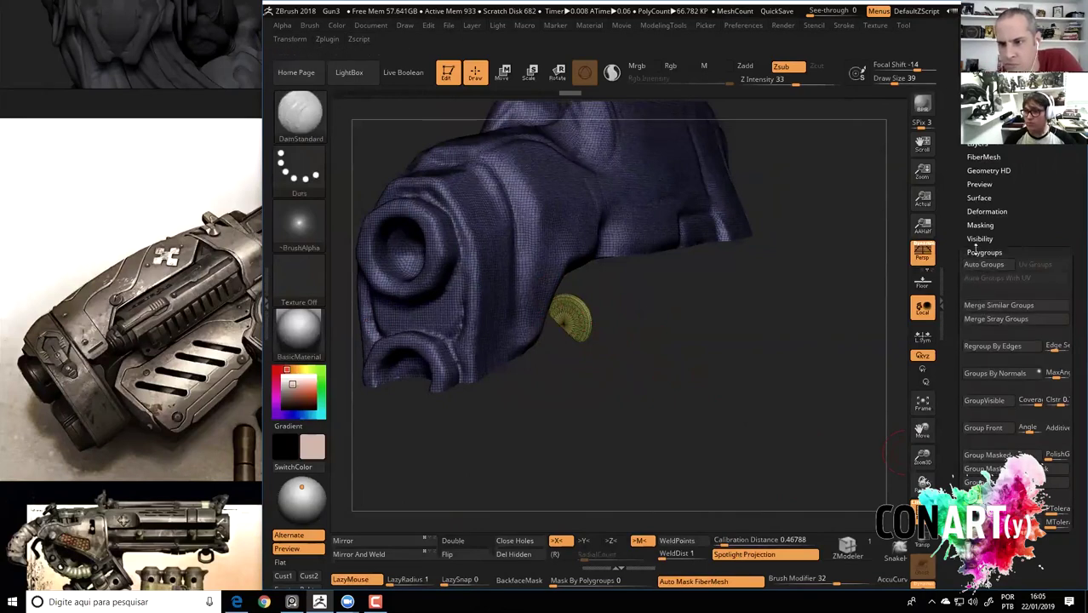
pyautogui.click(984, 253)
pyautogui.hotkey('ctrl', 'shift')
pyautogui.moveTo(605, 336)
pyautogui.mouseDown()
pyautogui.moveTo(517, 230)
pyautogui.moveTo(570, 303)
pyautogui.moveTo(607, 407)
pyautogui.moveTo(635, 397)
pyautogui.moveTo(578, 382)
pyautogui.moveTo(576, 318)
pyautogui.moveTo(520, 265)
pyautogui.mouseUp()
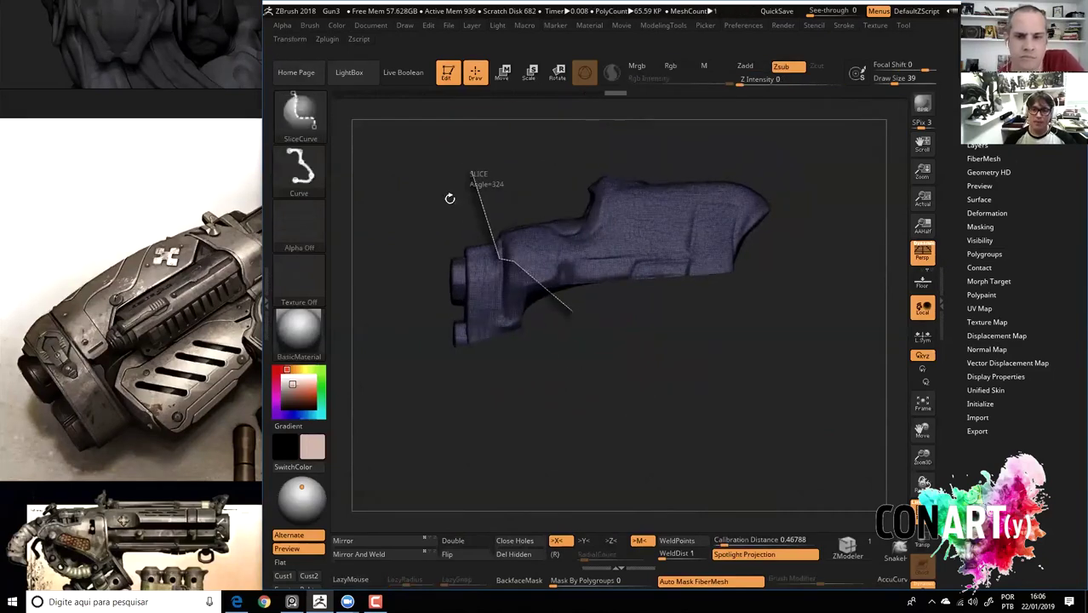
# Cut away the housing's front end and slice off its left end.
pyautogui.keyDown('ctrl'); pyautogui.keyDown('shift'); pyautogui.moveTo(499, 258); pyautogui.dragTo(473, 171); pyautogui.keyUp('shift'); pyautogui.keyUp('ctrl')
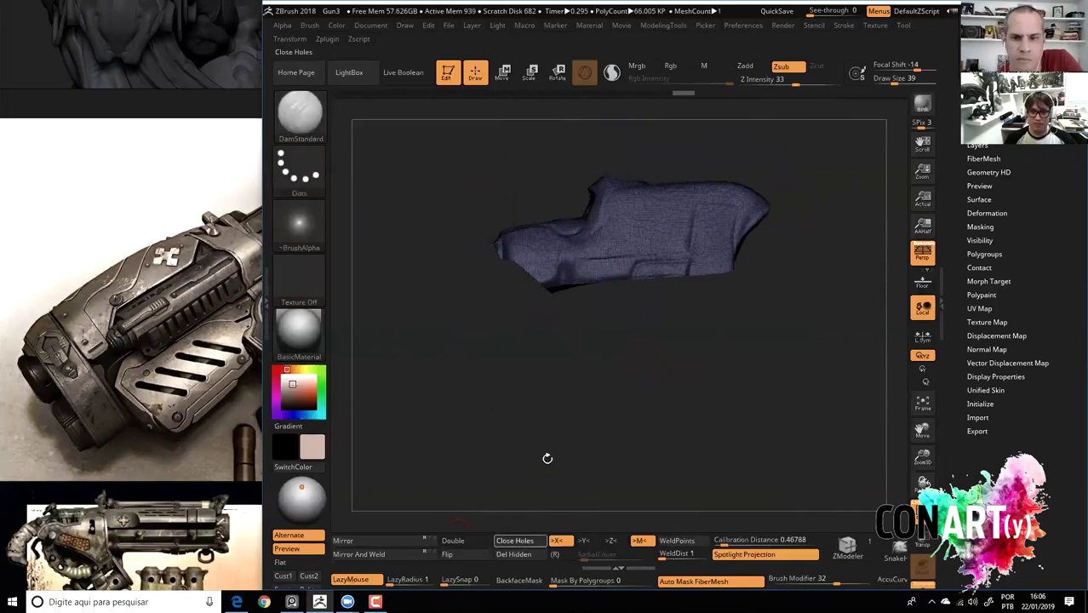
pyautogui.moveTo(614, 396)
pyautogui.mouseDown()
pyautogui.moveTo(634, 380)
pyautogui.moveTo(672, 406)
pyautogui.moveTo(705, 404)
pyautogui.moveTo(693, 409)
pyautogui.moveTo(702, 440)
pyautogui.moveTo(696, 420)
pyautogui.moveTo(687, 435)
pyautogui.moveTo(721, 450)
pyautogui.moveTo(758, 439)
pyautogui.moveTo(706, 456)
pyautogui.moveTo(701, 423)
pyautogui.mouseUp()
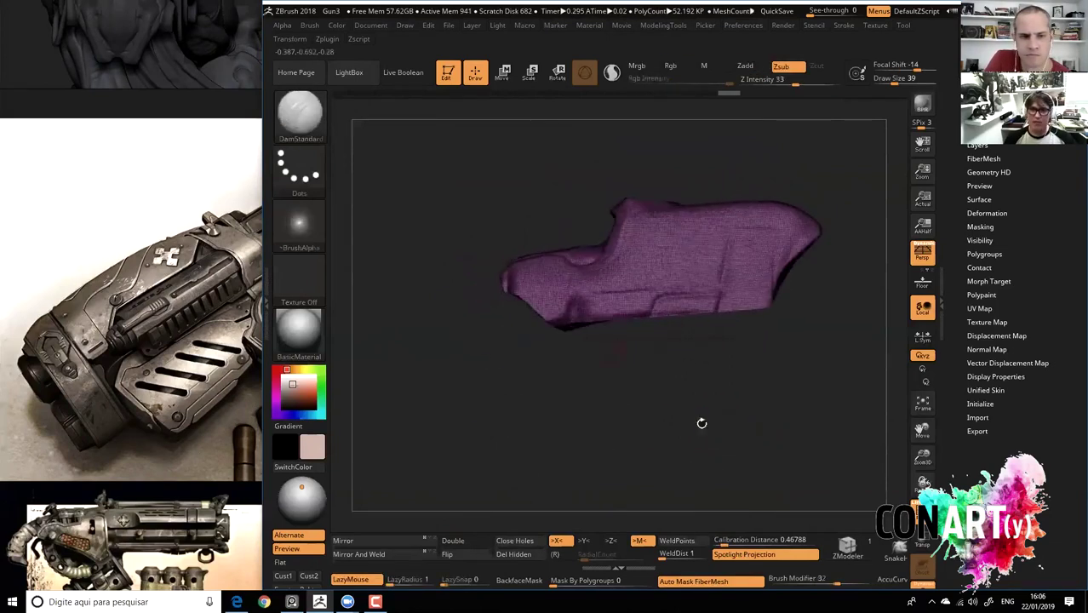
pyautogui.keyDown('ctrl'); pyautogui.keyDown('shift'); pyautogui.click(292, 123); pyautogui.keyUp('shift'); pyautogui.keyUp('ctrl')
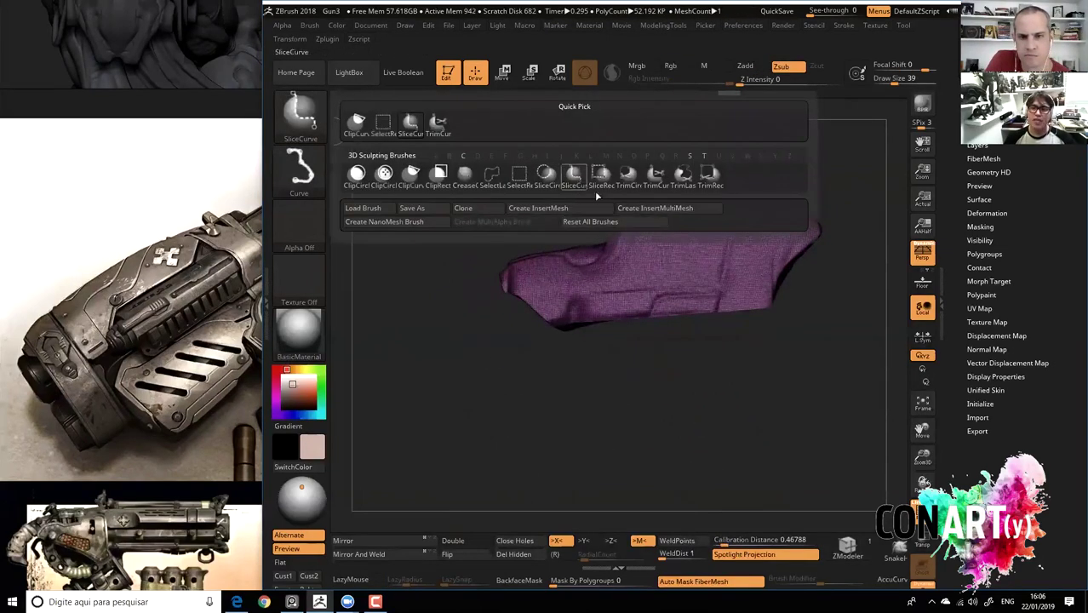
pyautogui.moveTo(551, 354)
pyautogui.mouseDown()
pyautogui.moveTo(566, 348)
pyautogui.moveTo(539, 342)
pyautogui.moveTo(549, 342)
pyautogui.mouseUp()
pyautogui.moveTo(508, 314)
pyautogui.keyDown('ctrl'); pyautogui.keyDown('shift'); pyautogui.mouseDown()
pyautogui.moveTo(545, 341)
pyautogui.moveTo(464, 284)
pyautogui.moveTo(441, 216)
pyautogui.mouseUp(); pyautogui.keyUp('shift'); pyautogui.keyUp('ctrl')
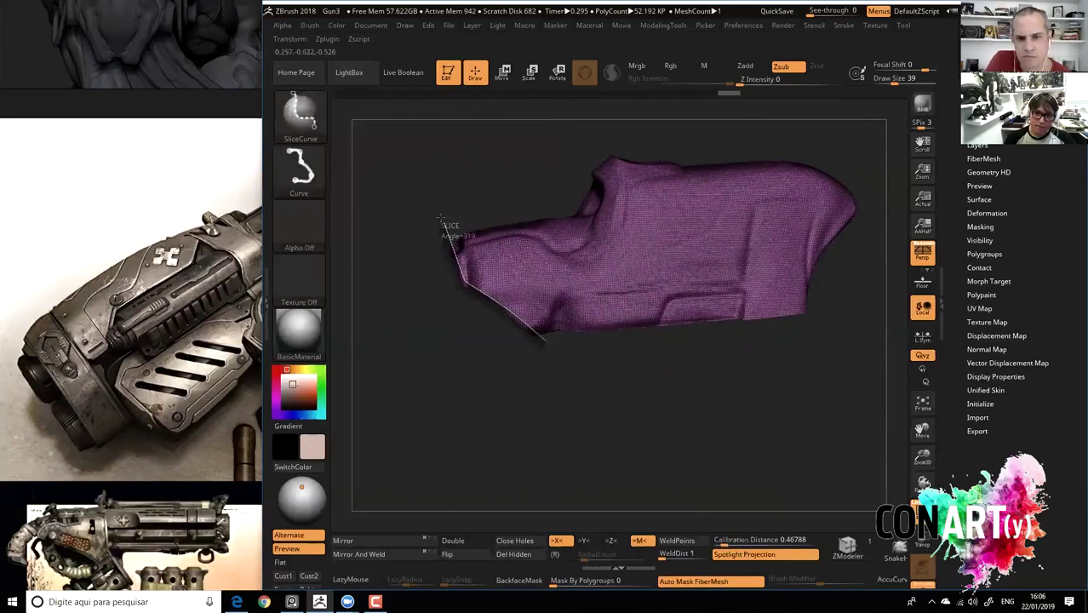
pyautogui.keyDown('ctrl'); pyautogui.keyDown('shift'); pyautogui.moveTo(442, 217); pyautogui.dragTo(439, 216); pyautogui.keyUp('shift'); pyautogui.keyUp('ctrl')
# Slice off the housing's right end.
pyautogui.moveTo(417, 264); pyautogui.dragTo(596, 400)
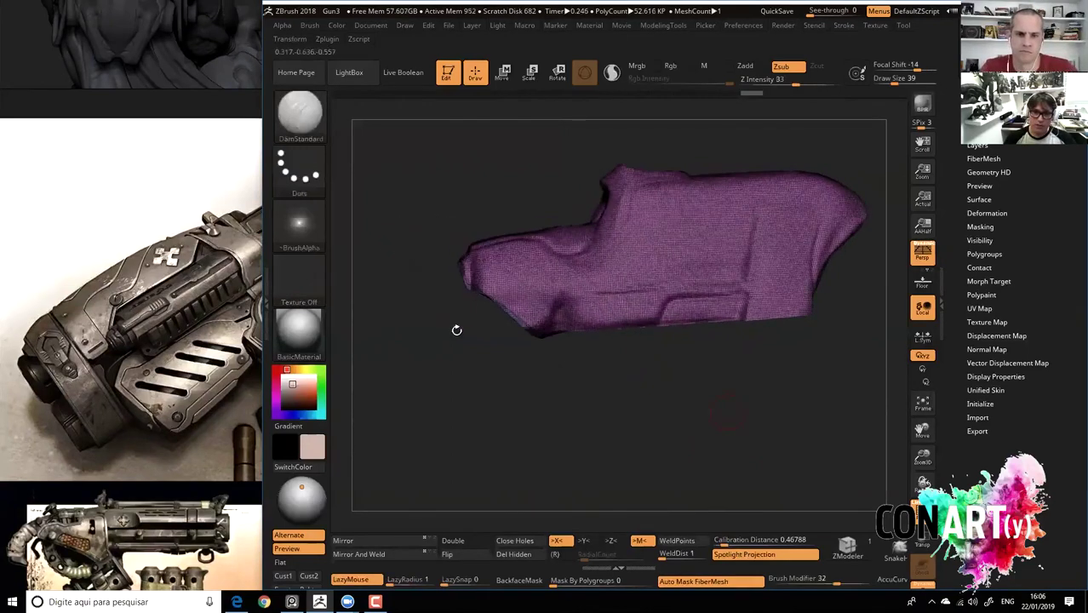
pyautogui.moveTo(702, 468)
pyautogui.mouseDown()
pyautogui.moveTo(769, 246)
pyautogui.moveTo(760, 239)
pyautogui.moveTo(739, 283)
pyautogui.mouseUp()
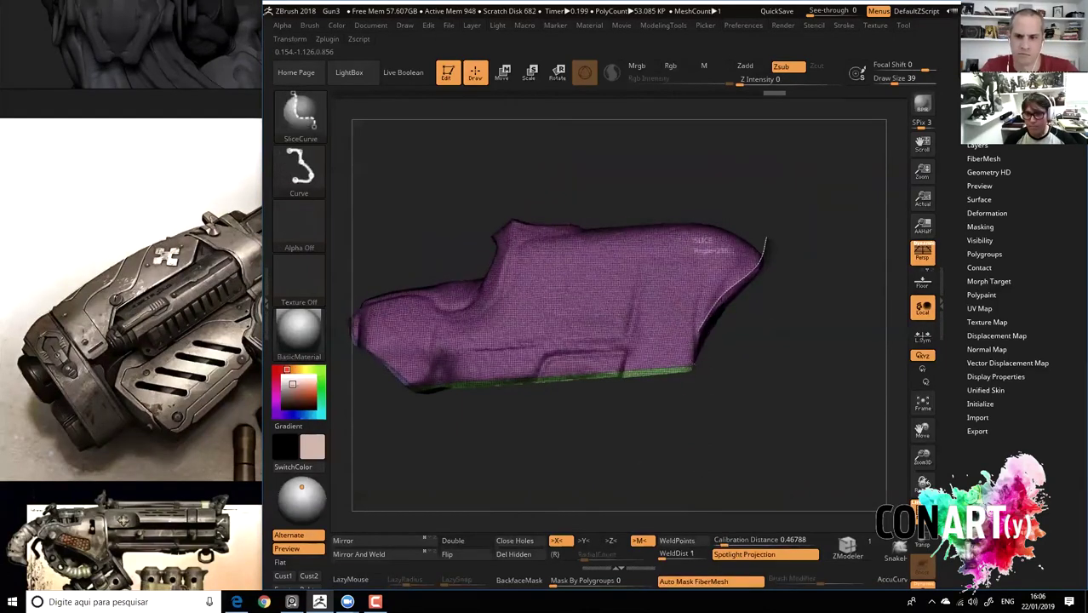
pyautogui.keyDown('ctrl'); pyautogui.keyDown('shift'); pyautogui.moveTo(697, 332); pyautogui.dragTo(688, 388); pyautogui.keyUp('shift'); pyautogui.keyUp('ctrl')
pyautogui.moveTo(696, 449)
pyautogui.mouseDown()
pyautogui.moveTo(612, 439)
pyautogui.moveTo(618, 420)
pyautogui.moveTo(551, 472)
pyautogui.moveTo(466, 471)
pyautogui.moveTo(515, 446)
pyautogui.mouseUp()
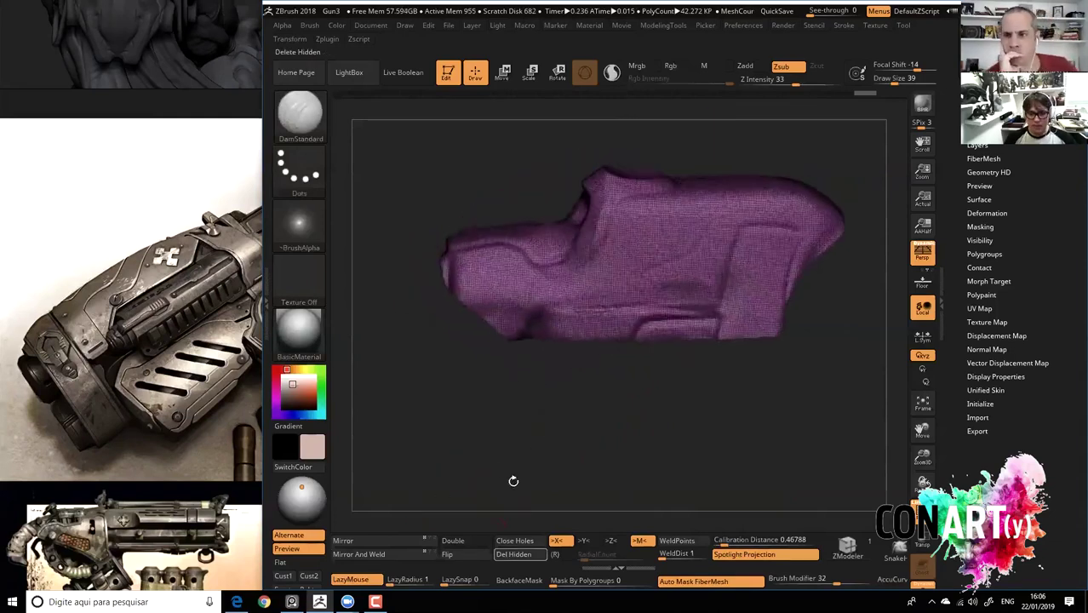
# In Geometry > ZRemesher, set the target polygon count to Half.
pyautogui.moveTo(515, 418)
pyautogui.mouseDown()
pyautogui.moveTo(506, 427)
pyautogui.moveTo(641, 428)
pyautogui.moveTo(709, 396)
pyautogui.mouseUp()
pyautogui.moveTo(803, 384)
pyautogui.mouseDown()
pyautogui.moveTo(957, 244)
pyautogui.moveTo(958, 286)
pyautogui.mouseUp()
pyautogui.click(981, 172)
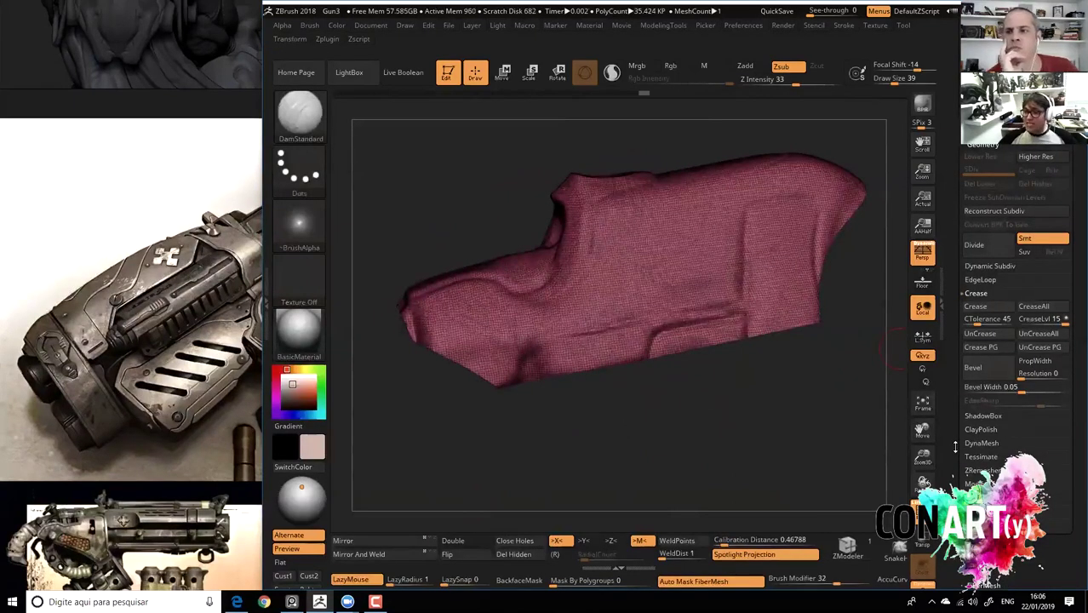
pyautogui.click(983, 470)
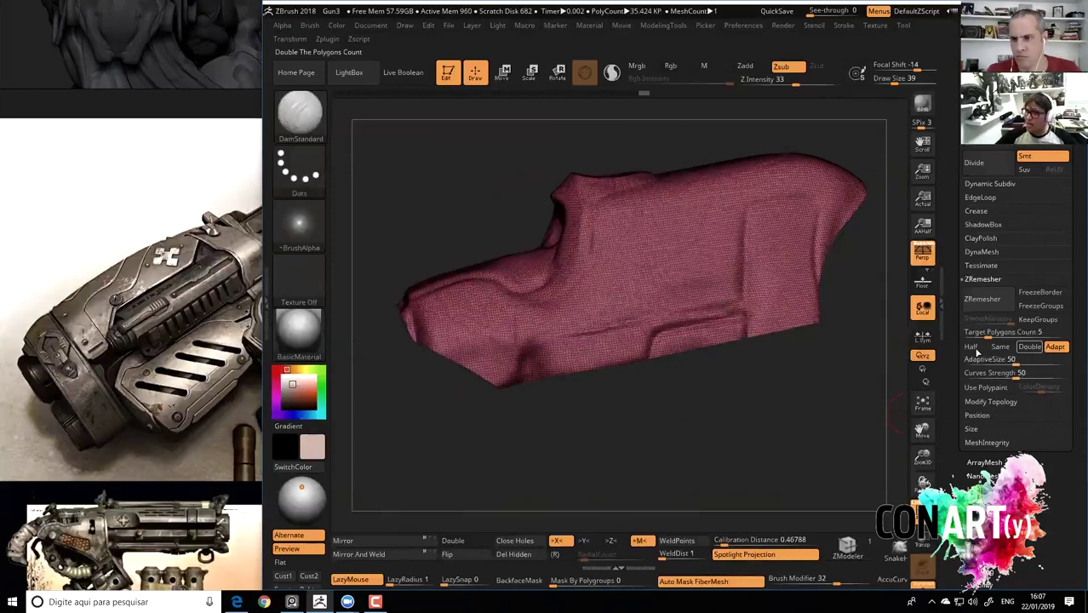
pyautogui.click(975, 349)
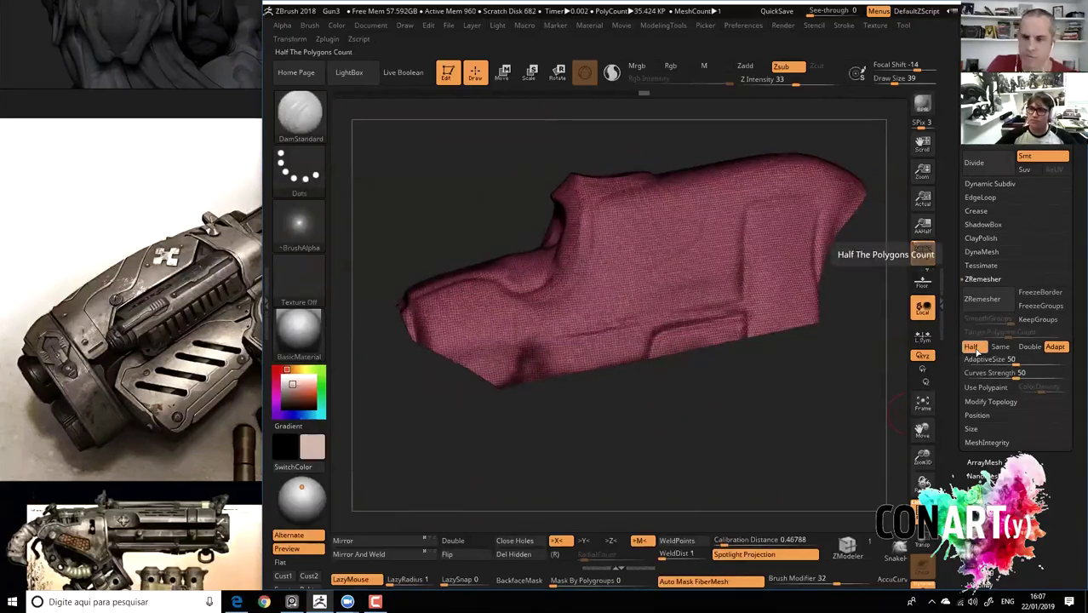
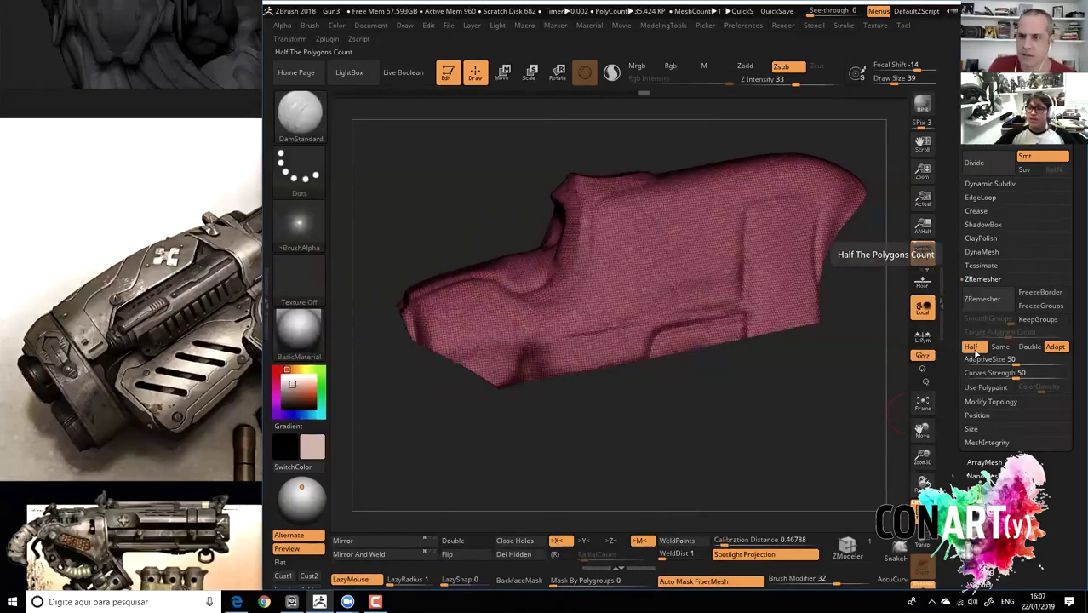
# ZRemesh the side block at Half, dropping it from about 35.4K to 16.3K polygons.
pyautogui.click(981, 279)
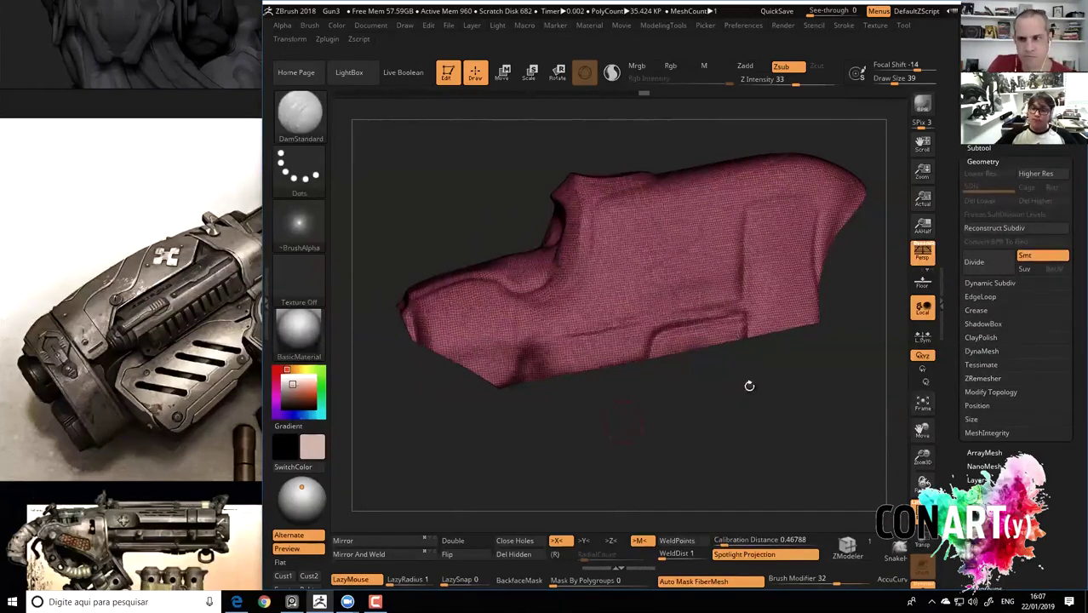
pyautogui.click(970, 378)
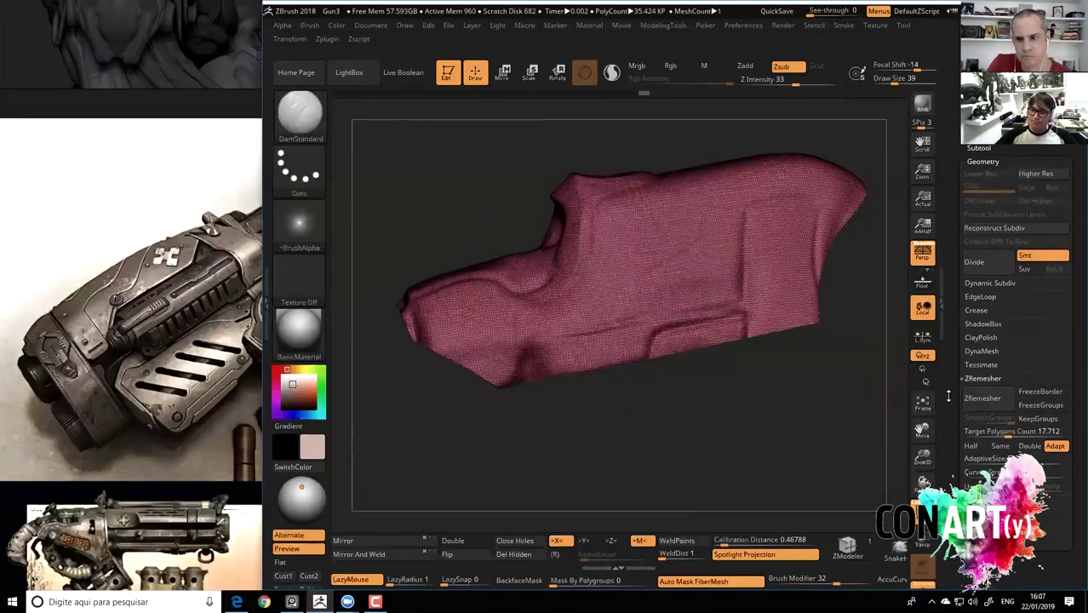
pyautogui.moveTo(948, 396); pyautogui.dragTo(943, 338)
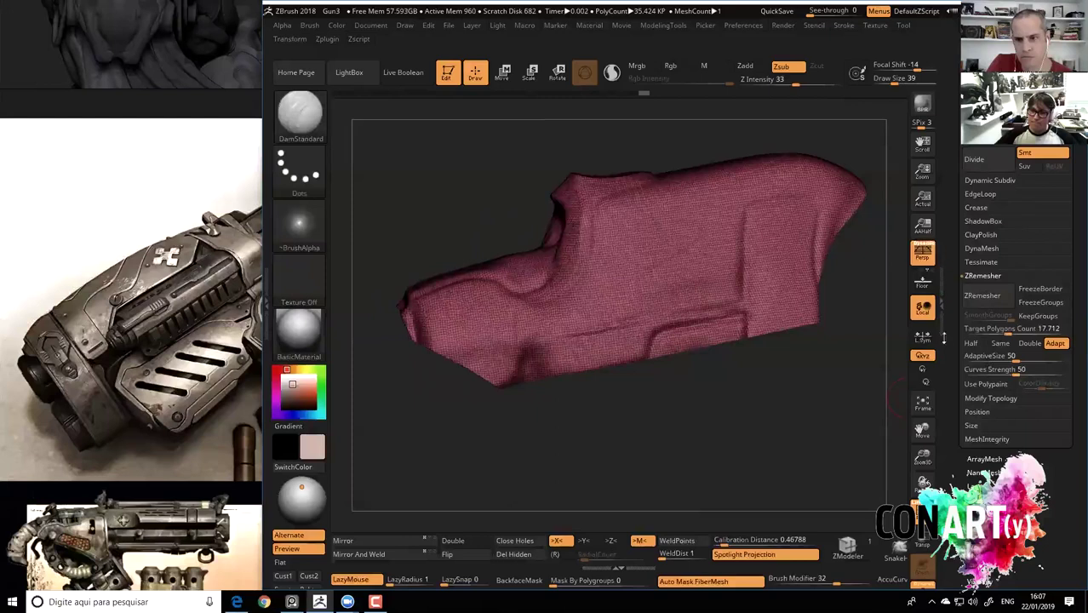
pyautogui.click(971, 343)
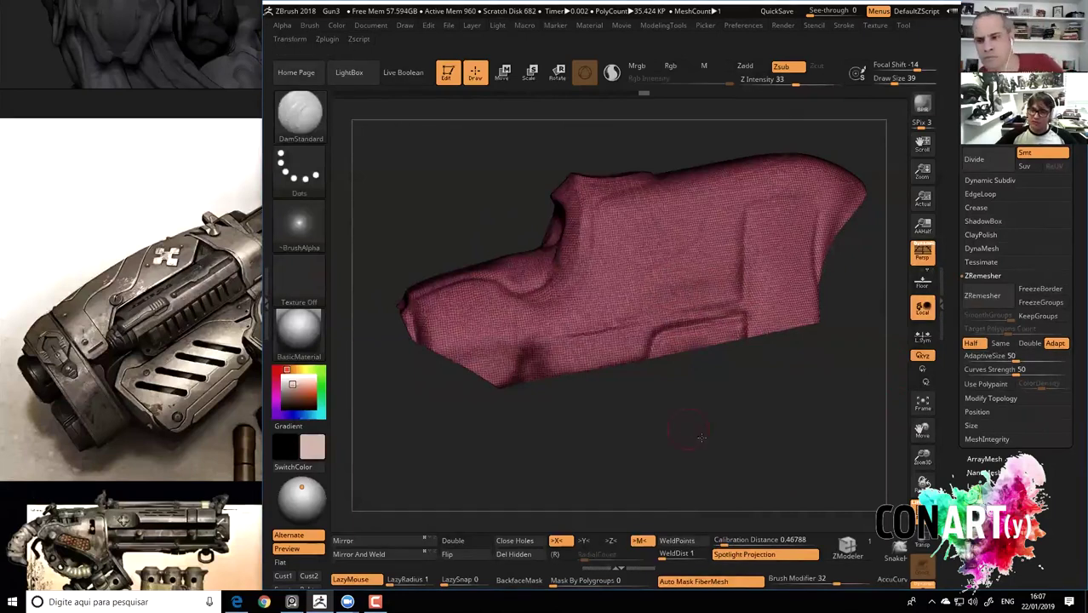
pyautogui.moveTo(698, 425)
pyautogui.mouseDown()
pyautogui.moveTo(663, 397)
pyautogui.moveTo(673, 401)
pyautogui.mouseUp()
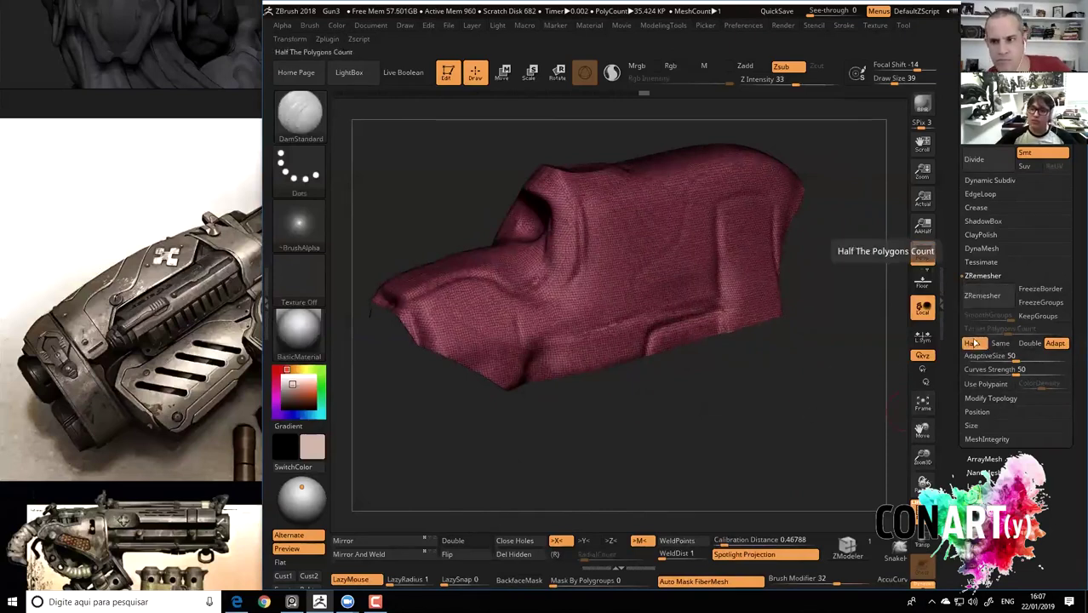
pyautogui.click(981, 298)
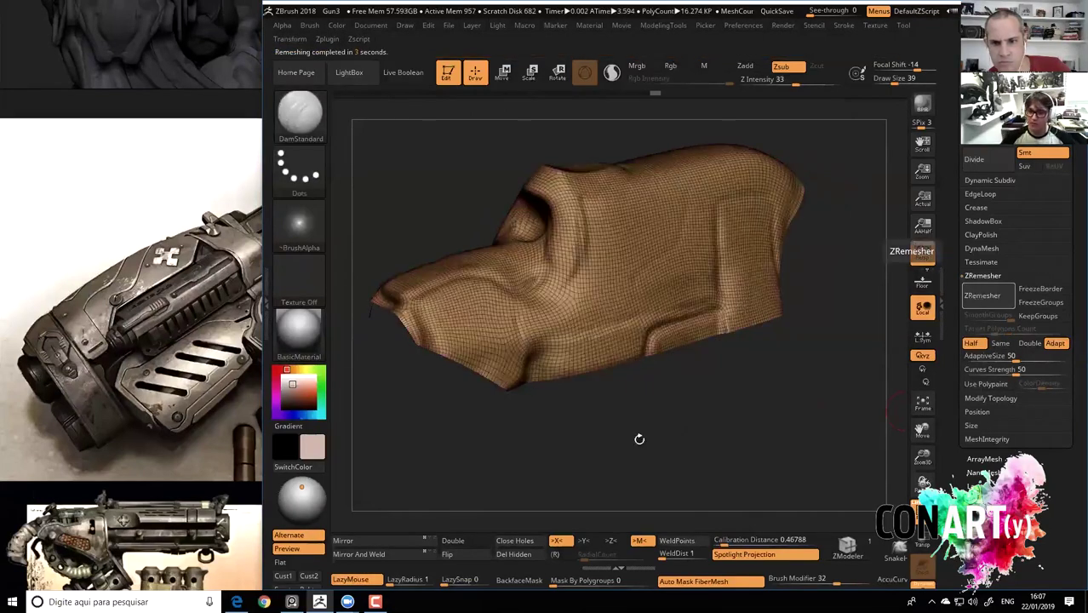
pyautogui.moveTo(622, 451); pyautogui.dragTo(475, 218)
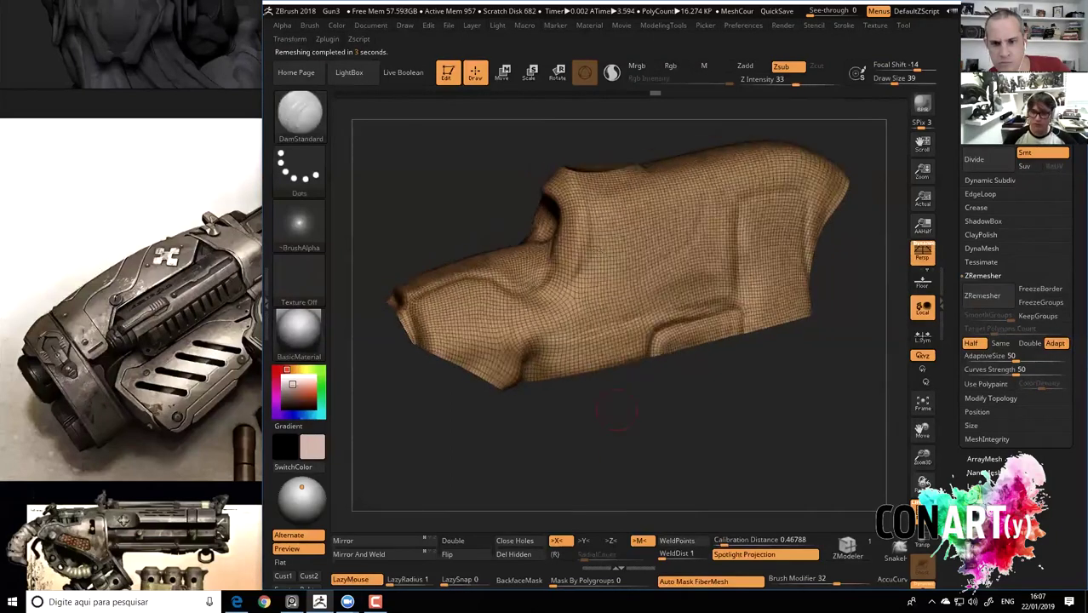
# Switch to the hPolish brush and inspect the block's shape with Polyframe off, then on.
pyautogui.press('b')
pyautogui.press('h')
pyautogui.press('p')
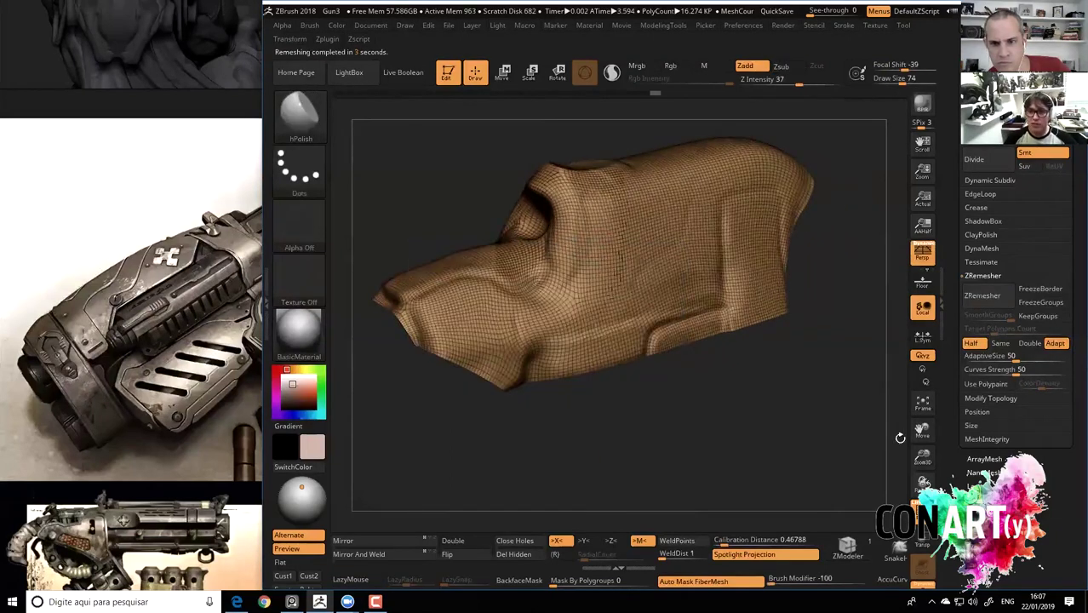
pyautogui.hotkey('shift', 'f')
pyautogui.moveTo(760, 391); pyautogui.dragTo(628, 307)
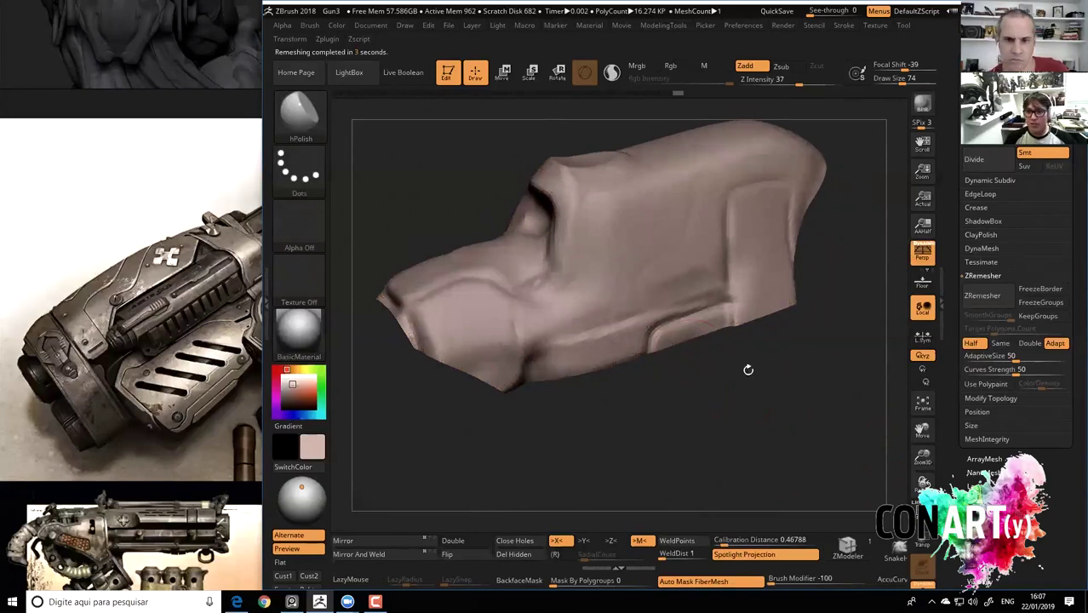
pyautogui.moveTo(748, 370); pyautogui.dragTo(601, 360)
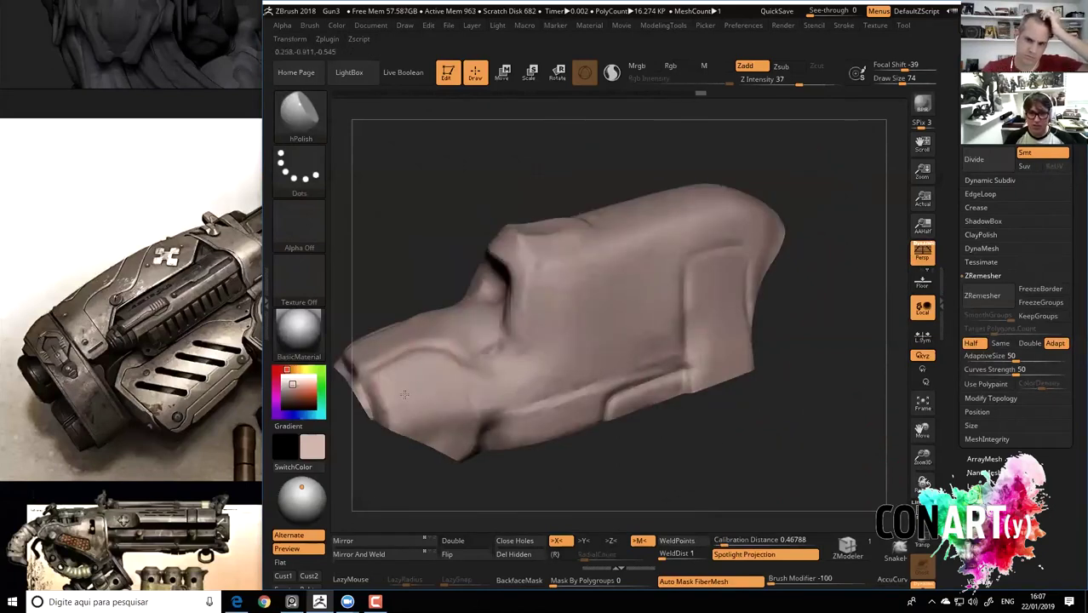
pyautogui.moveTo(776, 401); pyautogui.dragTo(692, 359)
pyautogui.moveTo(644, 213); pyautogui.dragTo(887, 491)
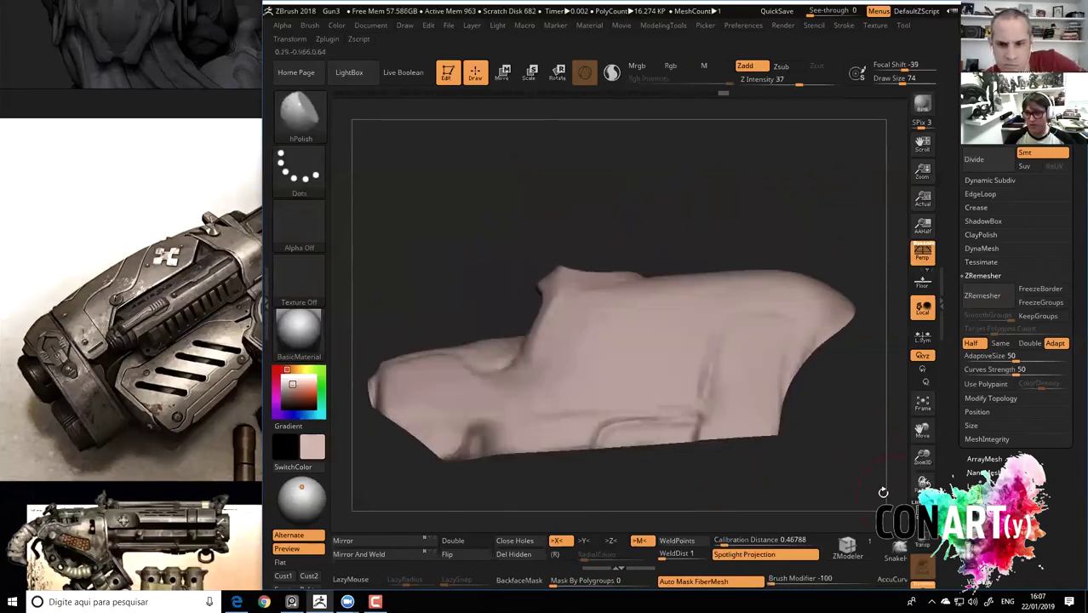
pyautogui.hotkey('shift', 'f')
# Slice off and delete the lower strip near the notch, then ZRemesh at Half to about 7.2K polygons.
pyautogui.moveTo(720, 417)
pyautogui.mouseDown()
pyautogui.moveTo(748, 341)
pyautogui.moveTo(655, 275)
pyautogui.moveTo(640, 281)
pyautogui.mouseUp()
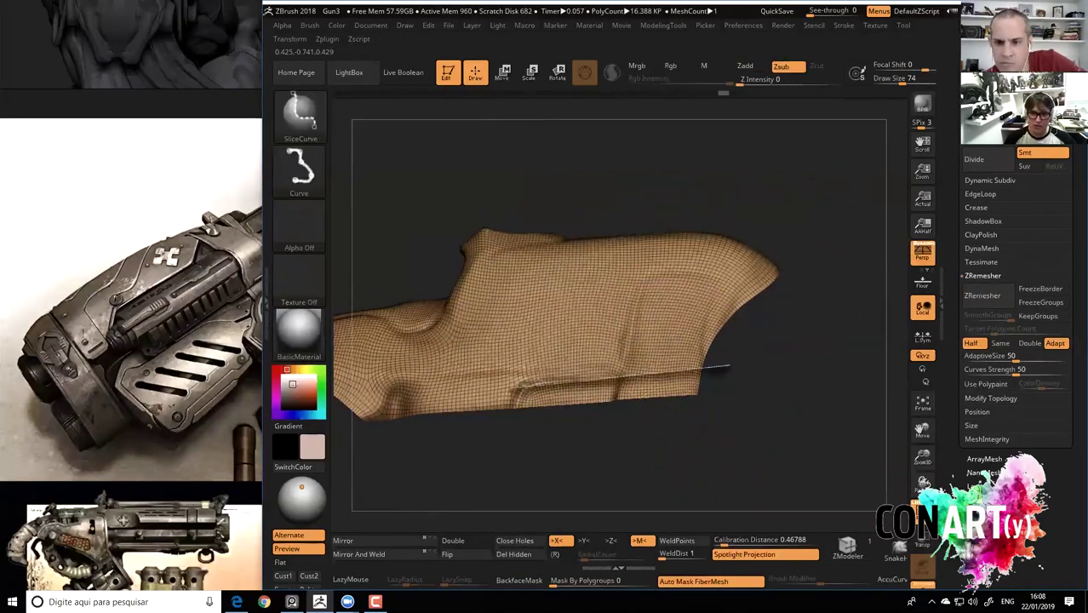
pyautogui.keyDown('ctrl'); pyautogui.keyDown('shift'); pyautogui.click(515, 292); pyautogui.keyUp('shift'); pyautogui.keyUp('ctrl')
pyautogui.click(527, 555)
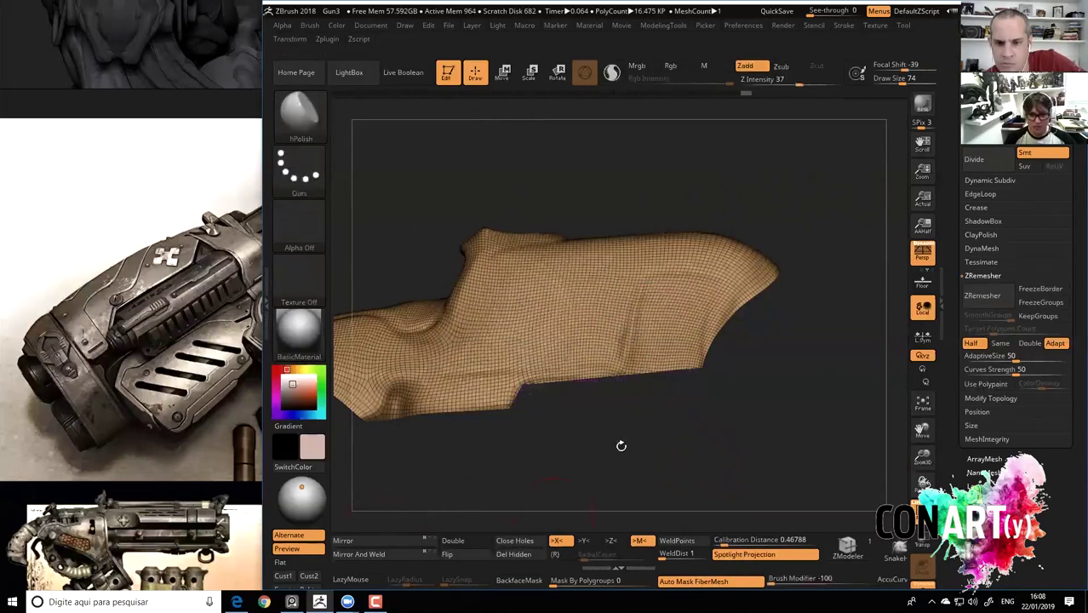
pyautogui.moveTo(767, 409); pyautogui.dragTo(975, 311)
pyautogui.click(982, 296)
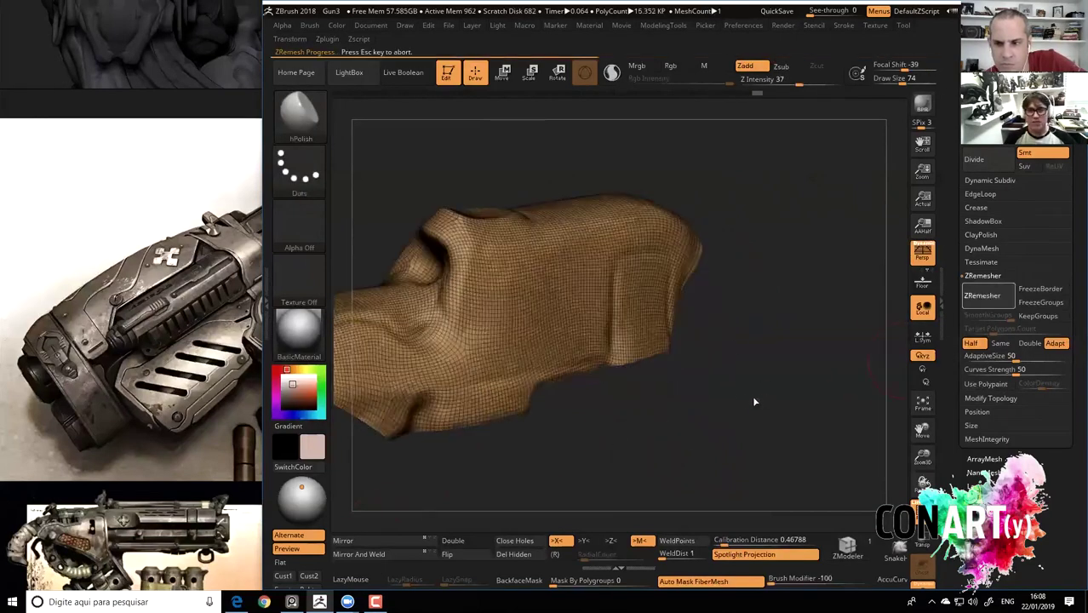
pyautogui.moveTo(762, 410)
pyautogui.mouseDown()
pyautogui.moveTo(736, 469)
pyautogui.moveTo(772, 426)
pyautogui.moveTo(668, 381)
pyautogui.moveTo(592, 368)
pyautogui.moveTo(559, 316)
pyautogui.mouseUp()
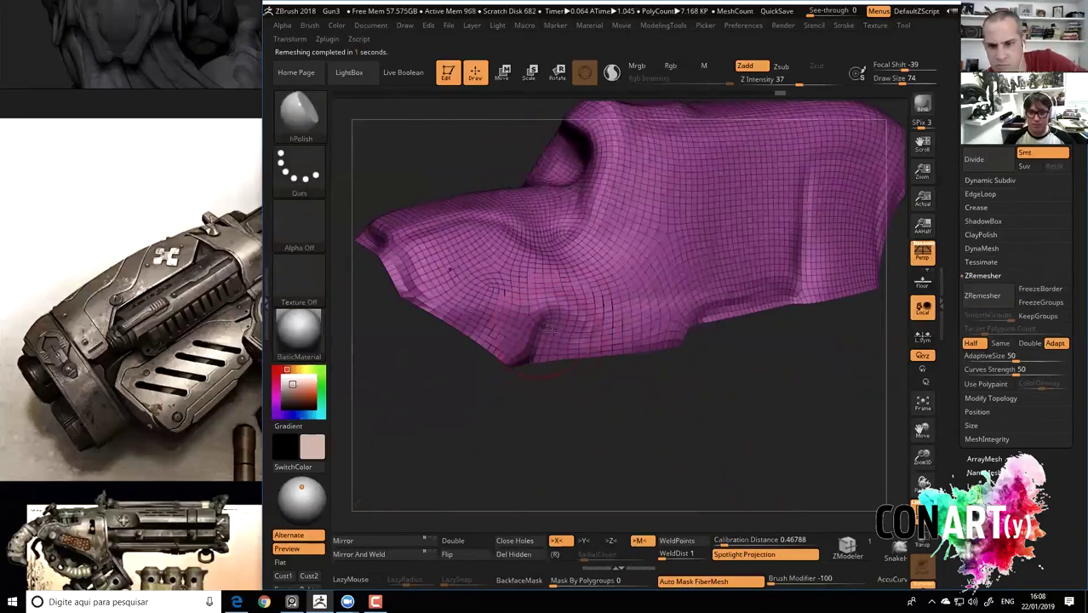
pyautogui.press('ctrl')
pyautogui.hotkey('shift', 'f')
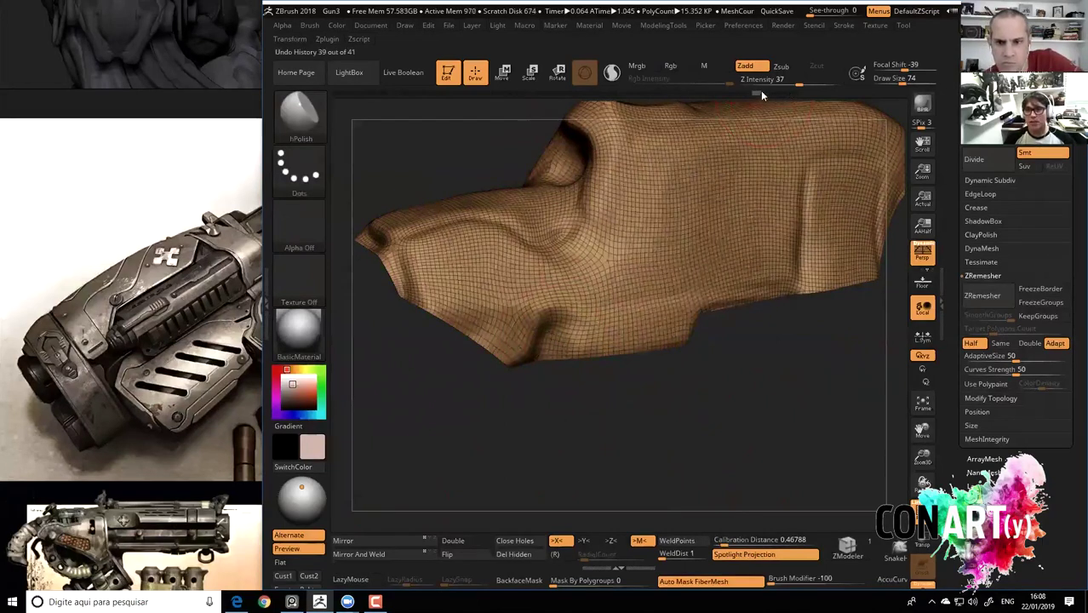
pyautogui.hotkey('shift', 'f')
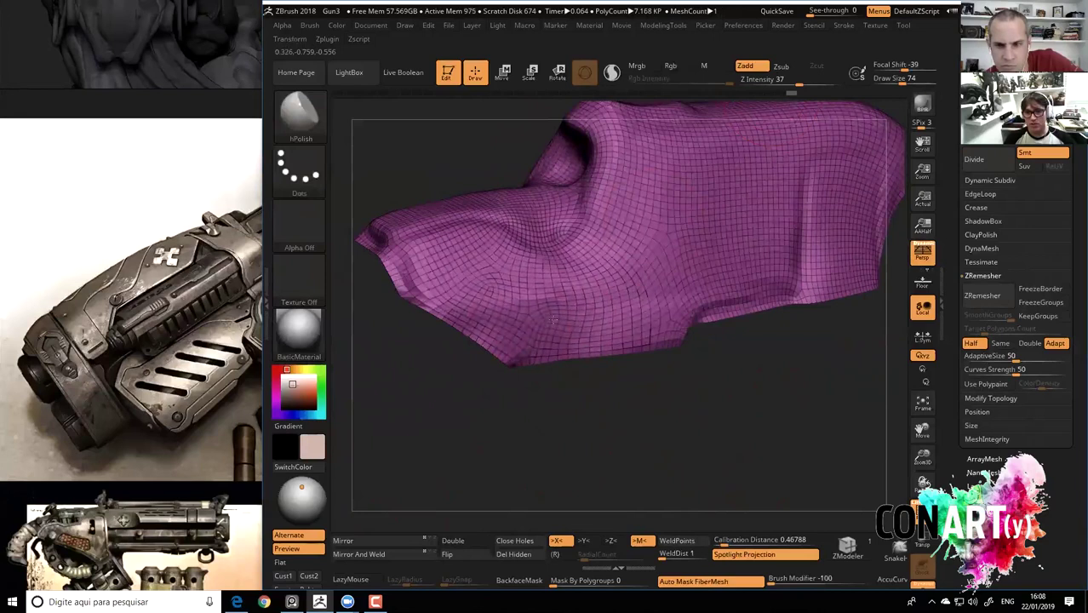
pyautogui.hotkey('shift', 'f')
pyautogui.moveTo(855, 473)
pyautogui.mouseDown()
pyautogui.moveTo(687, 440)
pyautogui.moveTo(566, 367)
pyautogui.mouseUp()
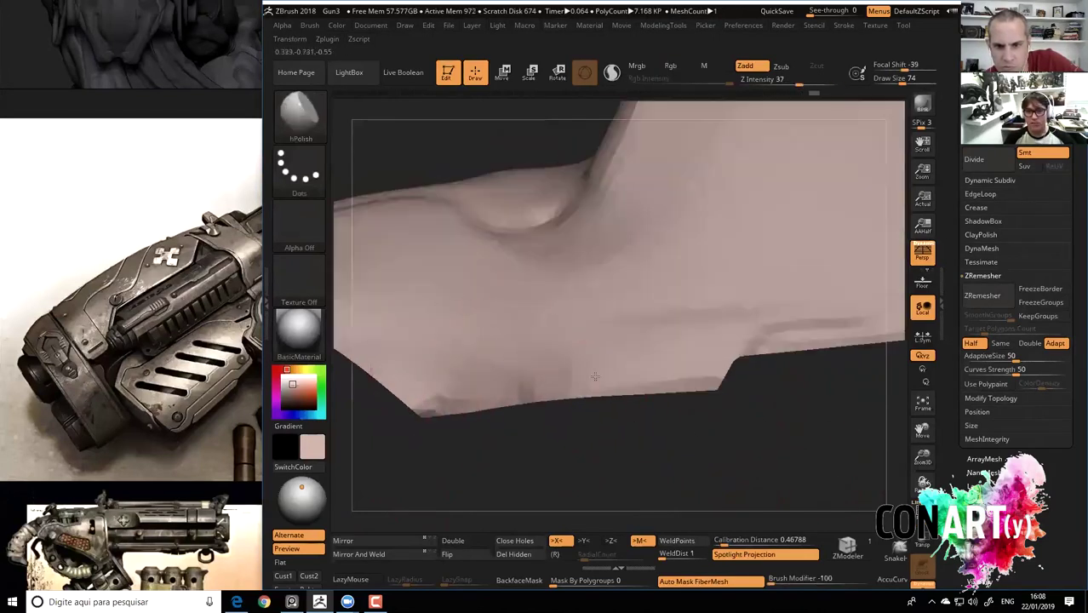
pyautogui.moveTo(673, 444); pyautogui.dragTo(461, 356)
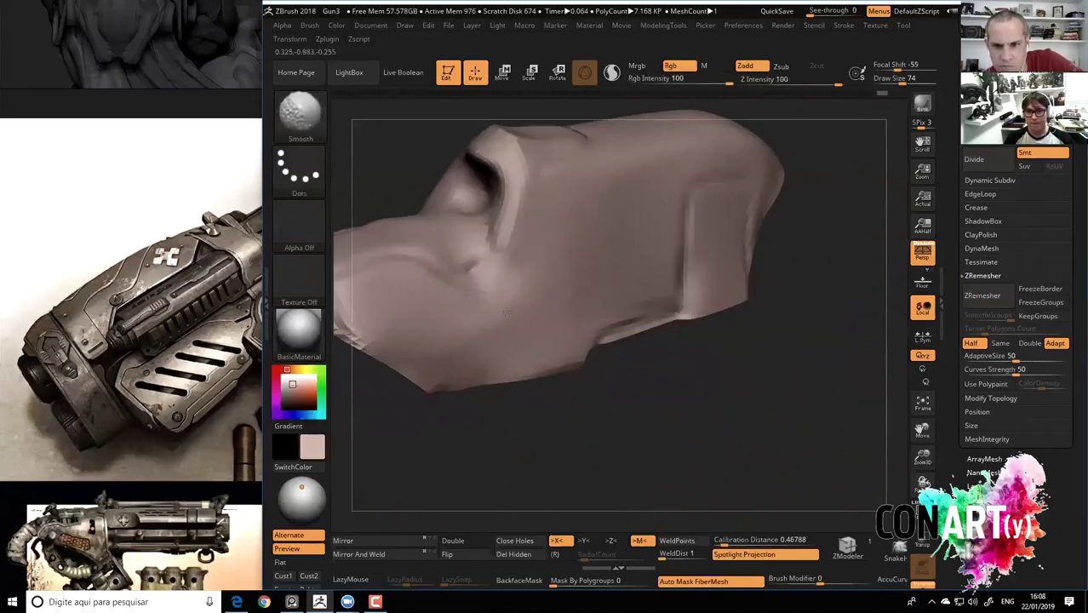
pyautogui.keyDown('shift'); pyautogui.moveTo(524, 366); pyautogui.dragTo(584, 250); pyautogui.keyUp('shift')
pyautogui.moveTo(476, 149)
pyautogui.mouseDown()
pyautogui.moveTo(409, 215)
pyautogui.moveTo(561, 316)
pyautogui.mouseUp()
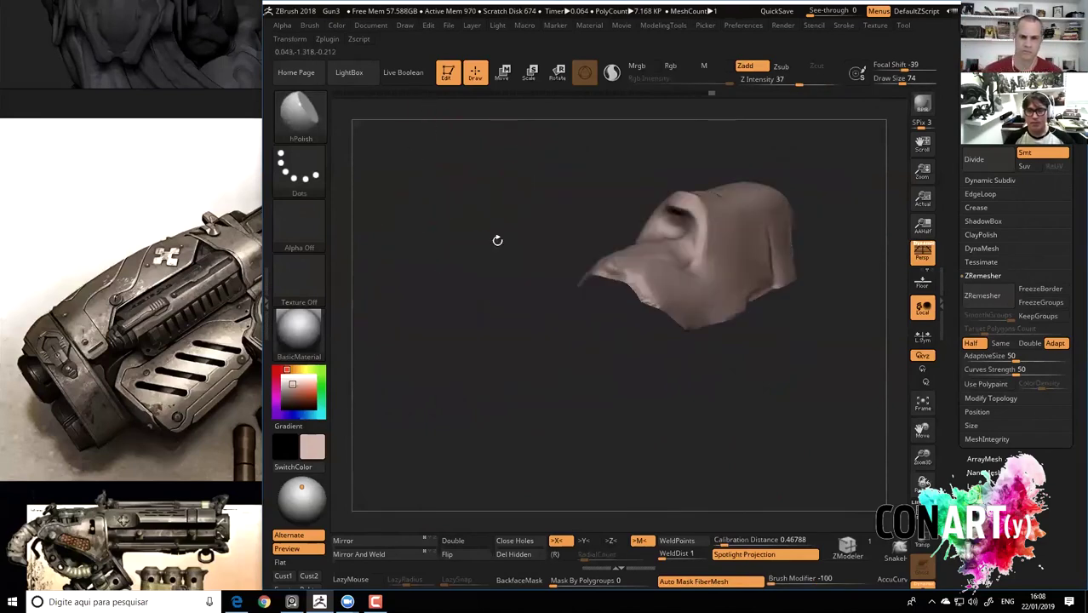
pyautogui.press('f')
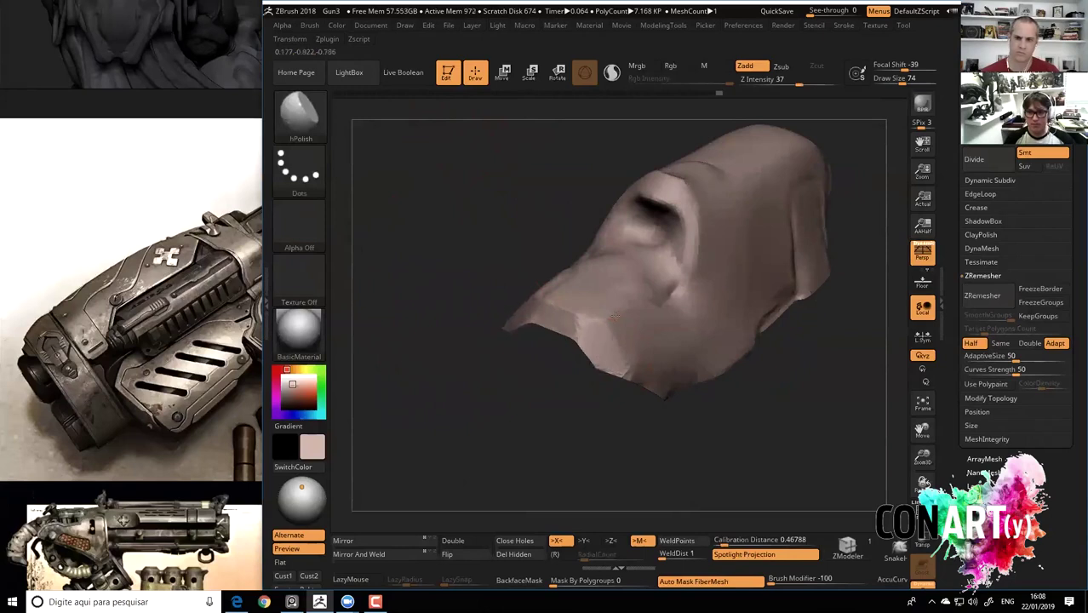
pyautogui.moveTo(738, 462)
pyautogui.mouseDown()
pyautogui.moveTo(644, 359)
pyautogui.moveTo(544, 367)
pyautogui.moveTo(552, 329)
pyautogui.mouseUp()
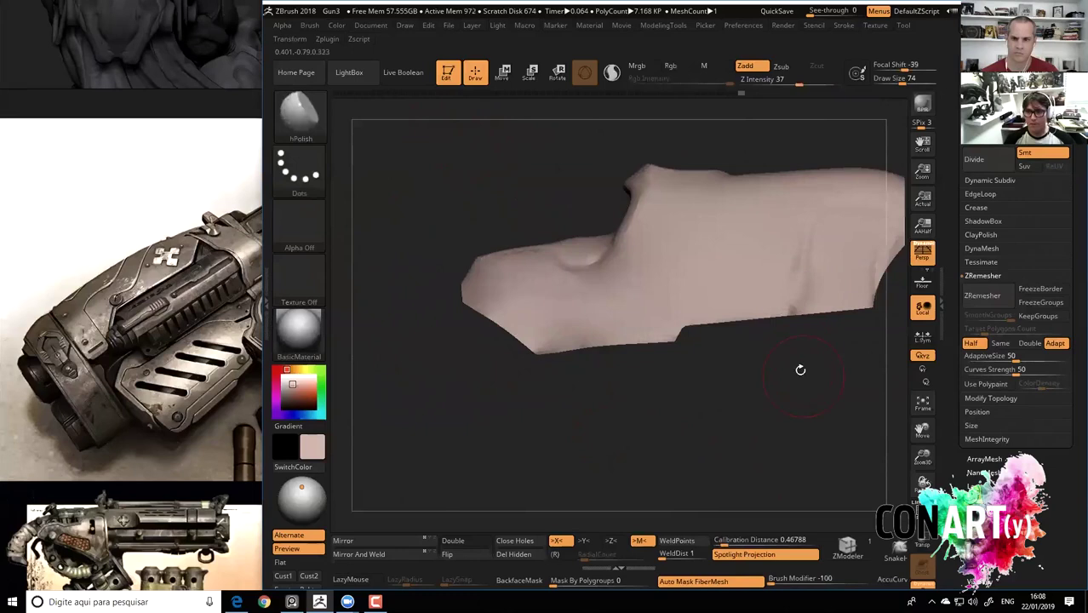
pyautogui.moveTo(795, 359); pyautogui.dragTo(647, 355)
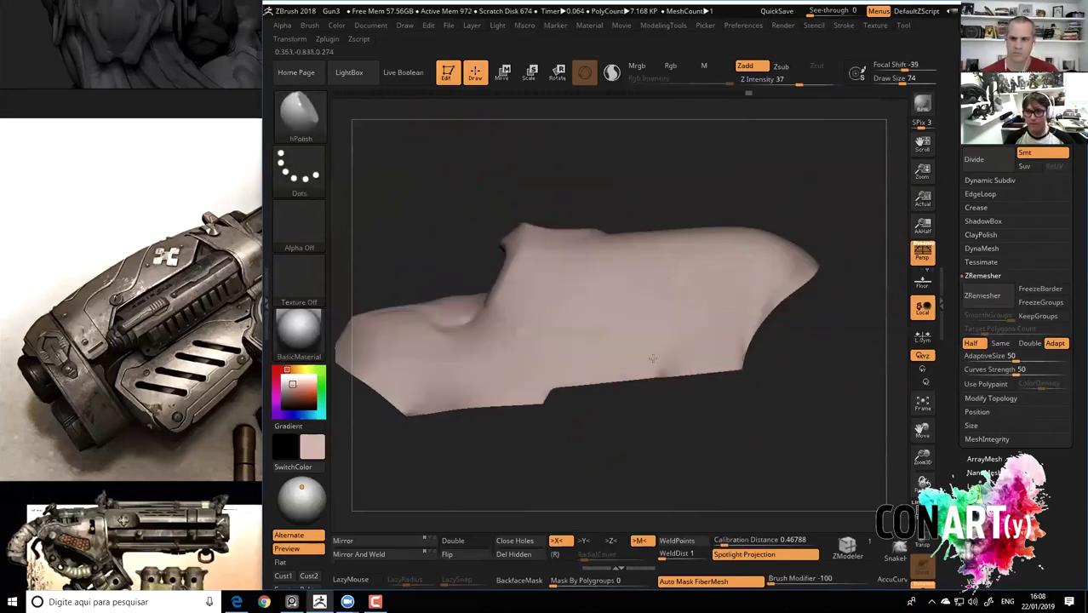
pyautogui.moveTo(494, 183)
pyautogui.mouseDown()
pyautogui.moveTo(464, 177)
pyautogui.moveTo(554, 244)
pyautogui.moveTo(433, 165)
pyautogui.moveTo(410, 175)
pyautogui.mouseUp()
pyautogui.moveTo(767, 394); pyautogui.dragTo(738, 376)
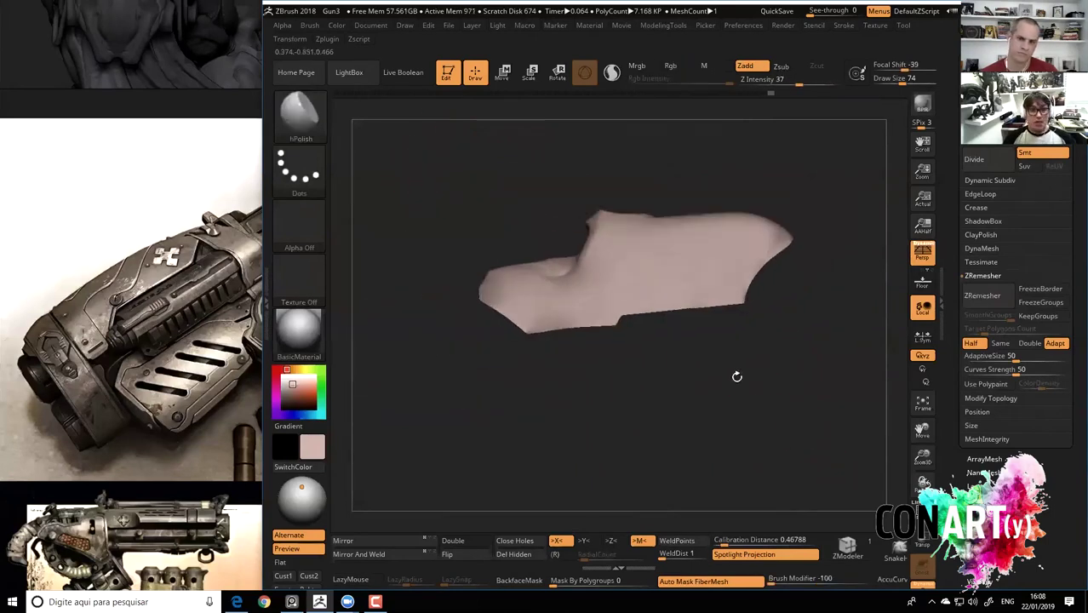
pyautogui.press('f')
pyautogui.click(298, 110)
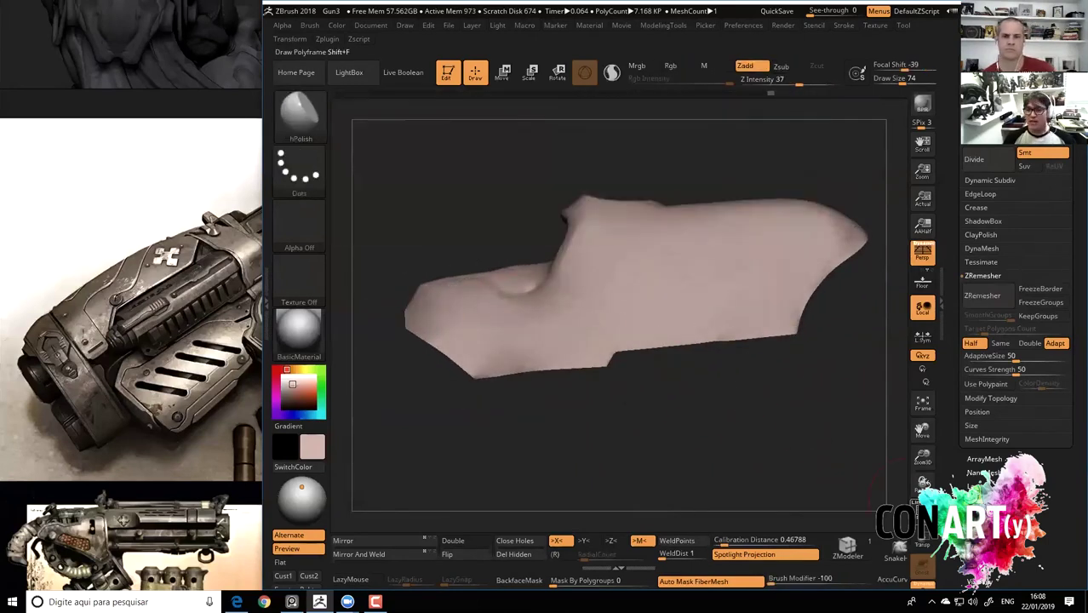
pyautogui.hotkey('shift', 'f')
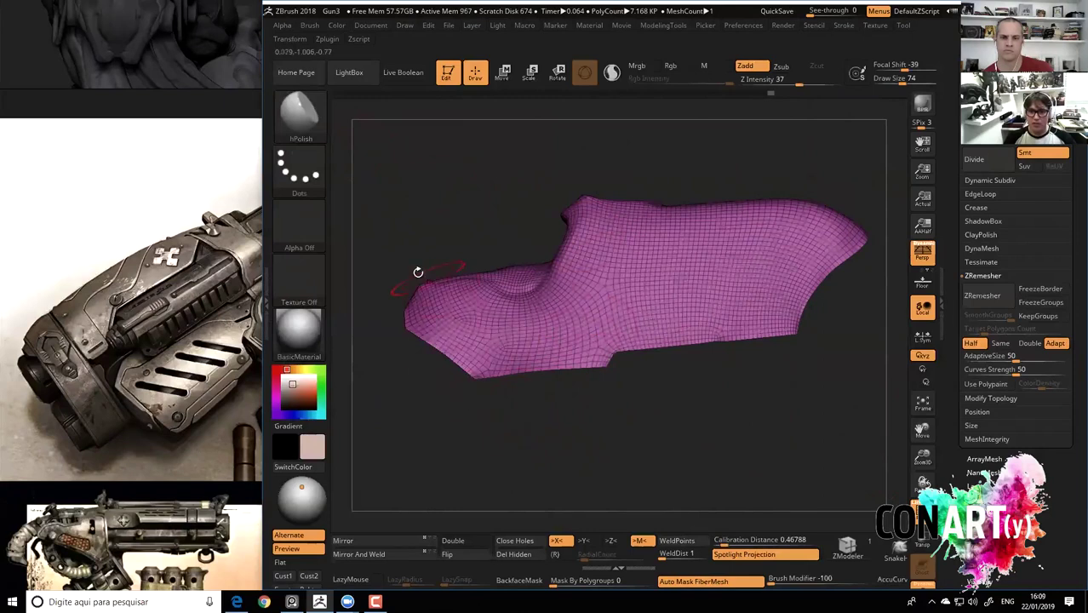
pyautogui.keyDown('ctrl'); pyautogui.keyDown('shift'); pyautogui.moveTo(411, 266); pyautogui.dragTo(506, 317); pyautogui.keyUp('shift'); pyautogui.keyUp('ctrl')
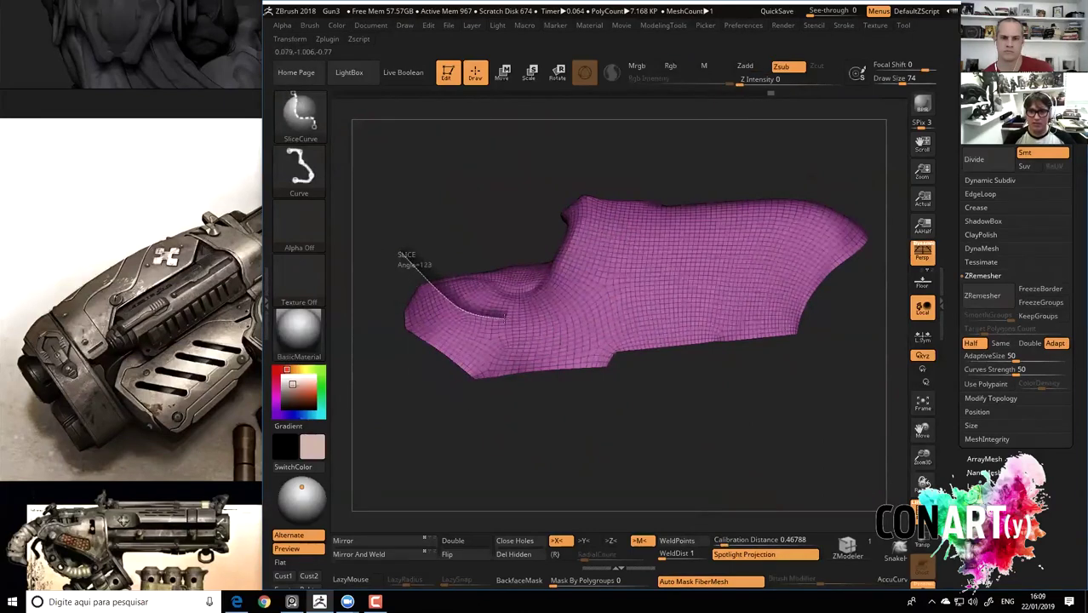
pyautogui.moveTo(509, 334)
pyautogui.keyDown('ctrl'); pyautogui.keyDown('shift'); pyautogui.mouseDown()
pyautogui.moveTo(550, 323)
pyautogui.moveTo(580, 297)
pyautogui.mouseUp(); pyautogui.keyUp('shift'); pyautogui.keyUp('ctrl')
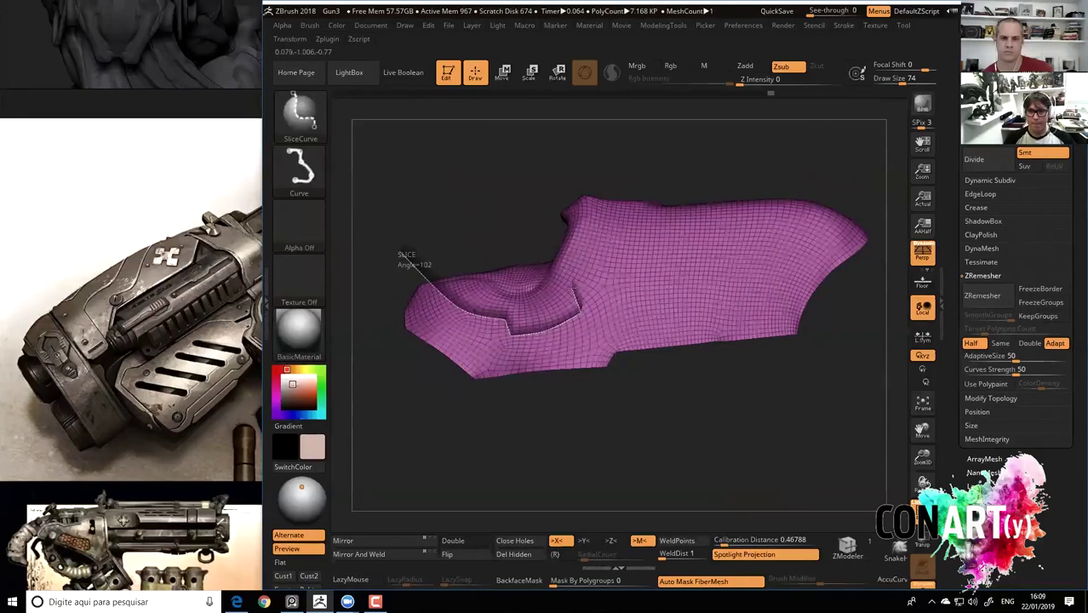
pyautogui.keyDown('ctrl'); pyautogui.keyDown('shift'); pyautogui.moveTo(603, 260); pyautogui.dragTo(678, 188); pyautogui.keyUp('shift'); pyautogui.keyUp('ctrl')
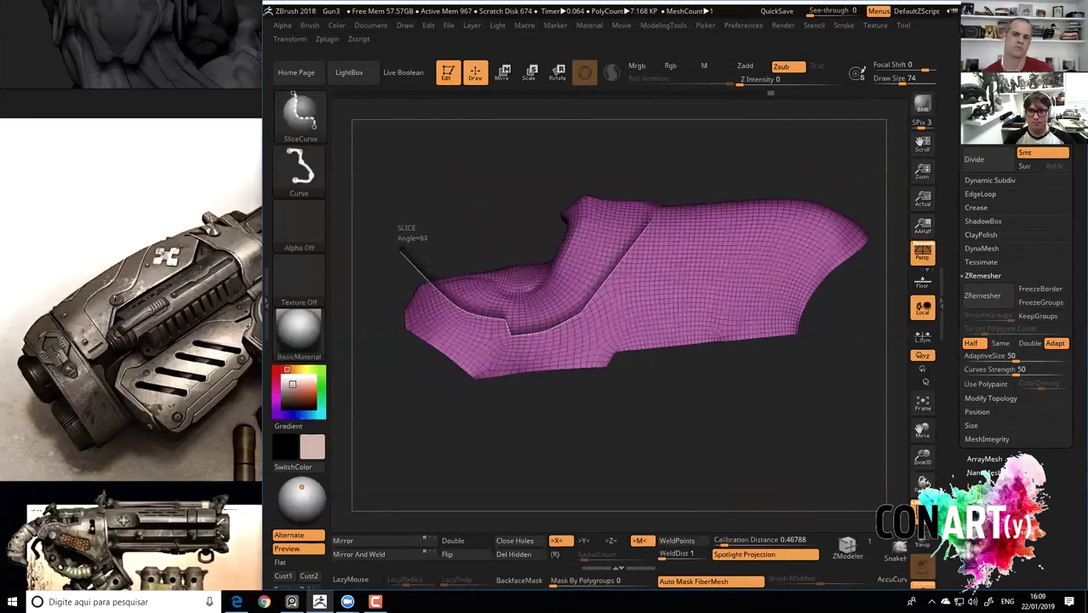
pyautogui.keyDown('ctrl'); pyautogui.keyDown('shift'); pyautogui.moveTo(678, 187); pyautogui.dragTo(675, 182); pyautogui.keyUp('shift'); pyautogui.keyUp('ctrl')
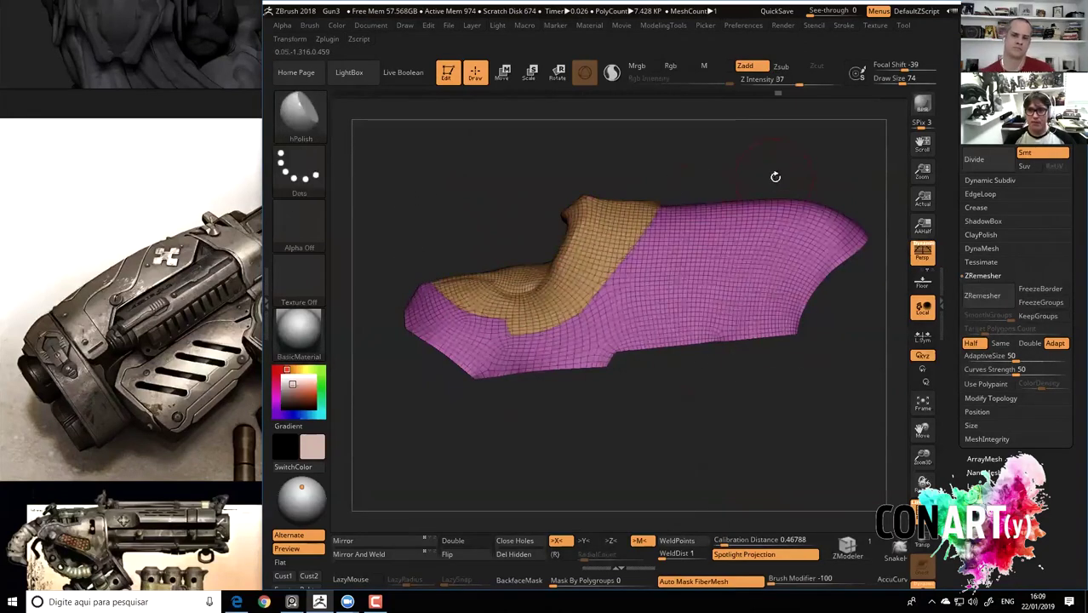
pyautogui.moveTo(773, 158); pyautogui.dragTo(640, 320)
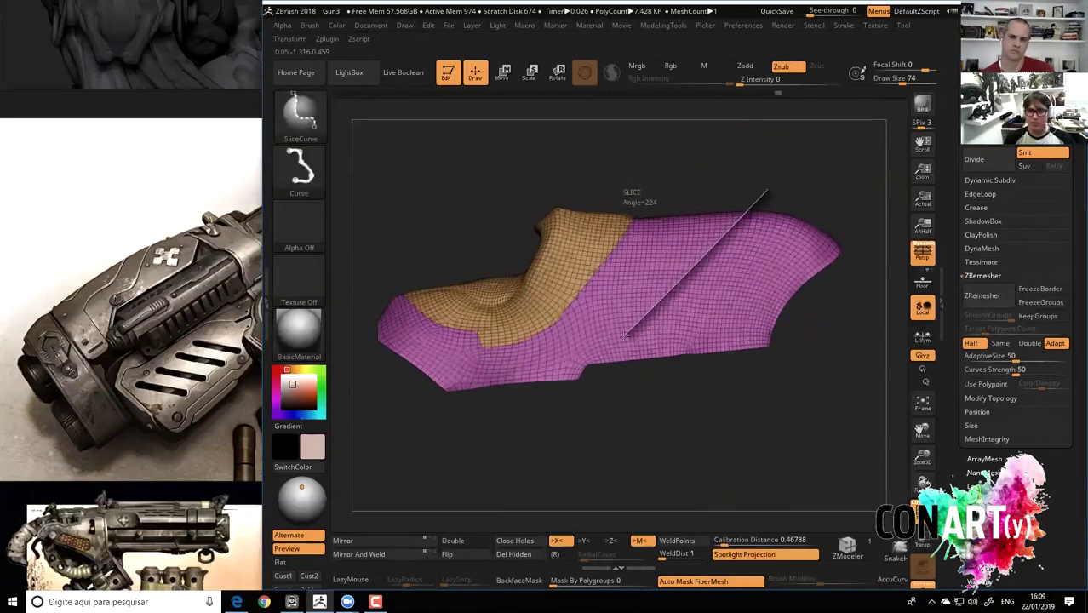
pyautogui.moveTo(641, 319)
pyautogui.keyDown('ctrl'); pyautogui.keyDown('shift'); pyautogui.mouseDown()
pyautogui.moveTo(531, 361)
pyautogui.moveTo(504, 410)
pyautogui.mouseUp(); pyautogui.keyUp('shift'); pyautogui.keyUp('ctrl')
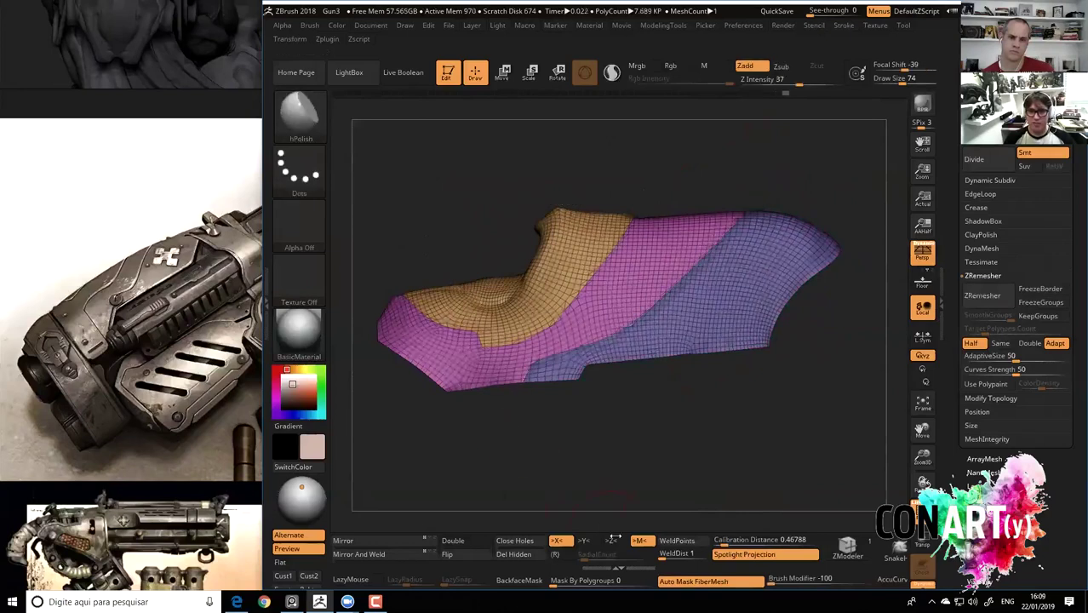
pyautogui.moveTo(680, 455)
pyautogui.mouseDown()
pyautogui.moveTo(726, 438)
pyautogui.moveTo(774, 462)
pyautogui.mouseUp()
pyautogui.moveTo(735, 428); pyautogui.dragTo(746, 457)
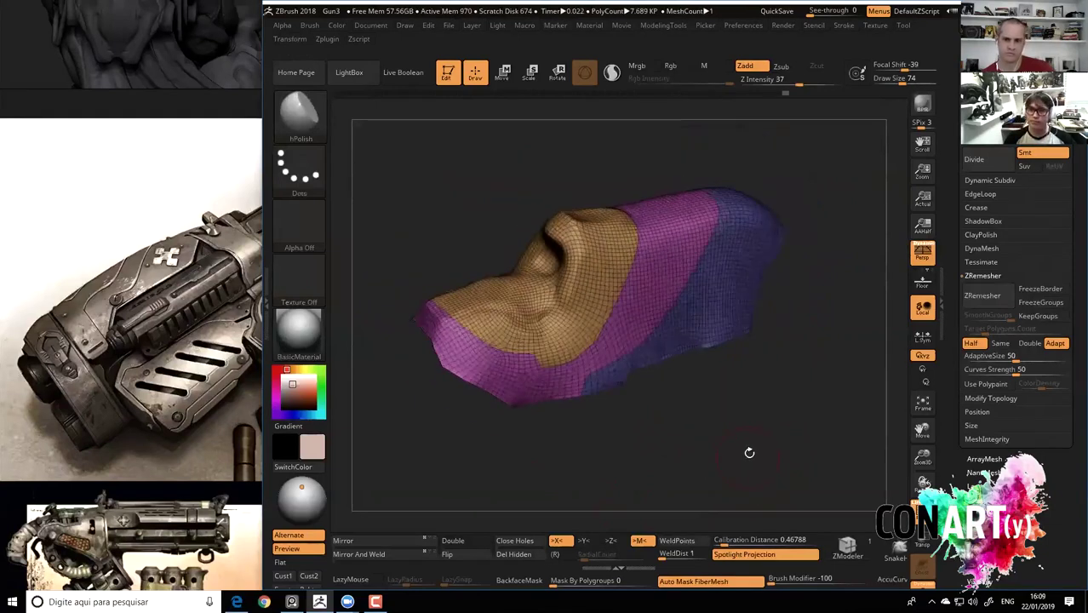
pyautogui.moveTo(748, 415)
pyautogui.mouseDown()
pyautogui.moveTo(775, 394)
pyautogui.moveTo(784, 421)
pyautogui.mouseUp()
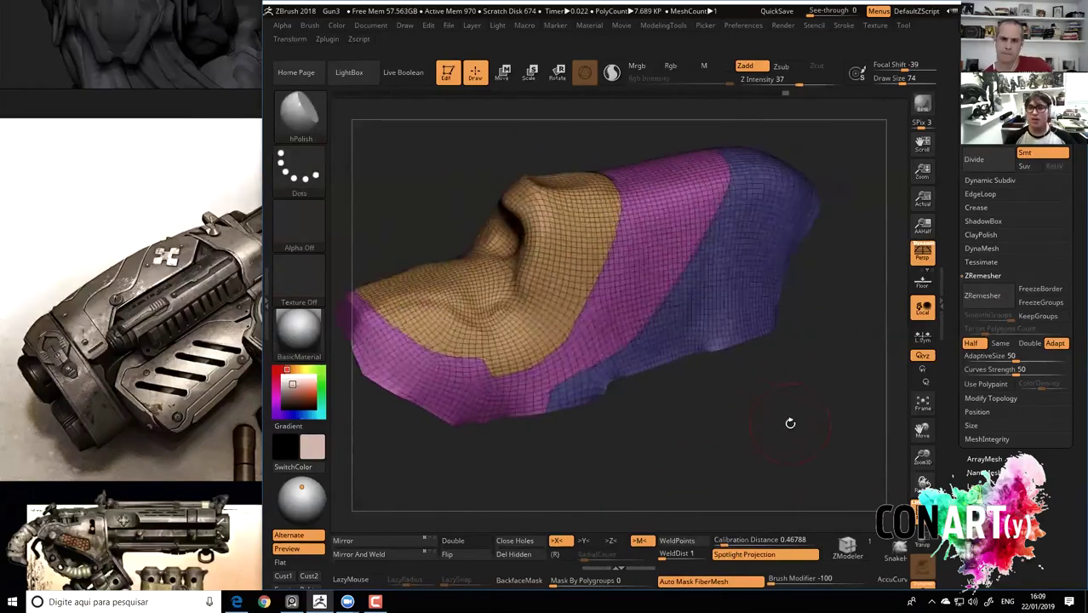
pyautogui.moveTo(956, 127); pyautogui.dragTo(954, 142)
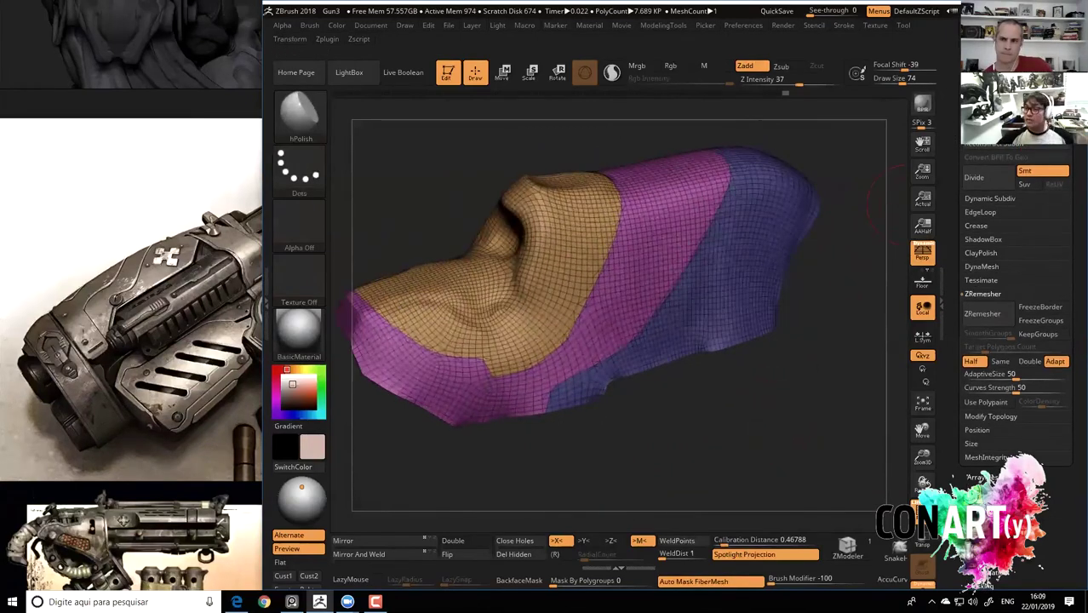
# Insert panel loops around the three polygroups, then reapply them with Panel Loops Elevation -100.
pyautogui.click(973, 215)
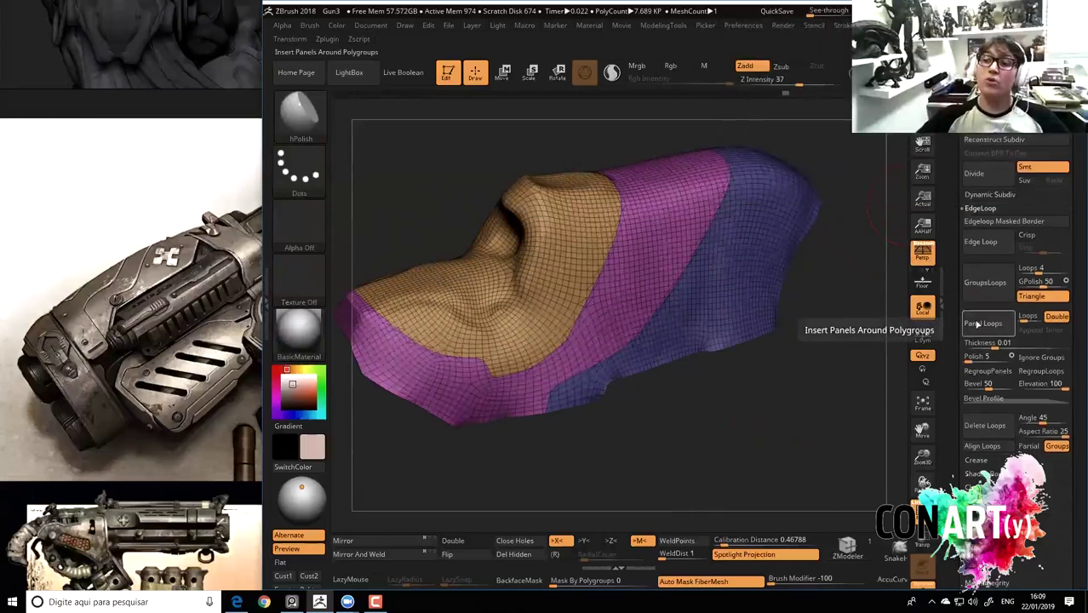
pyautogui.click(977, 323)
pyautogui.hotkey('shift', 'f')
pyautogui.moveTo(839, 476)
pyautogui.mouseDown()
pyautogui.moveTo(797, 455)
pyautogui.moveTo(800, 361)
pyautogui.moveTo(555, 255)
pyautogui.mouseUp()
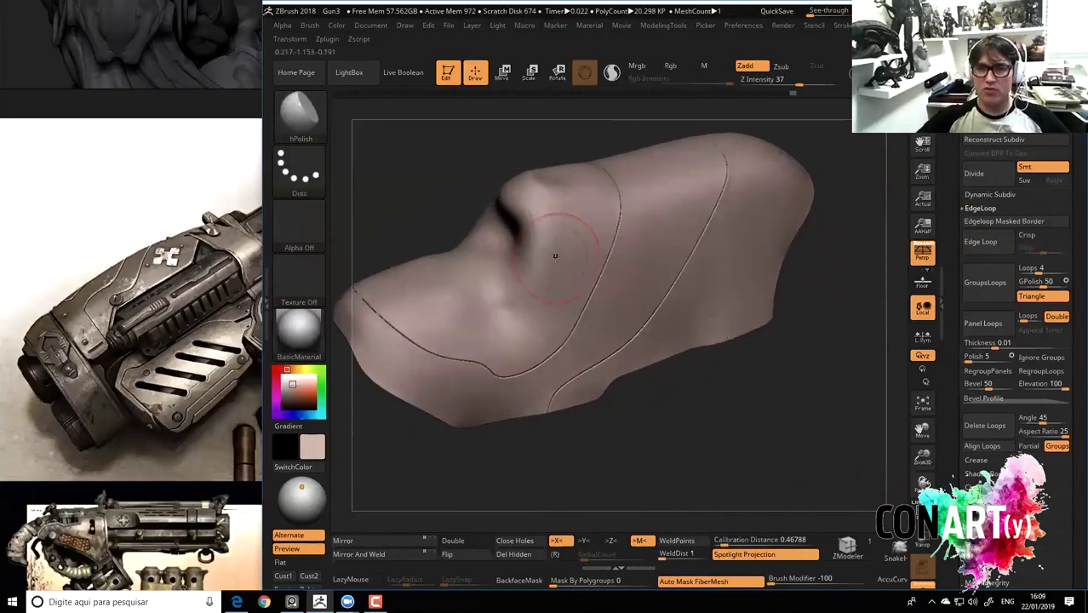
pyautogui.moveTo(828, 471)
pyautogui.mouseDown()
pyautogui.moveTo(769, 429)
pyautogui.moveTo(770, 442)
pyautogui.mouseUp()
pyautogui.hotkey('shift', 'f')
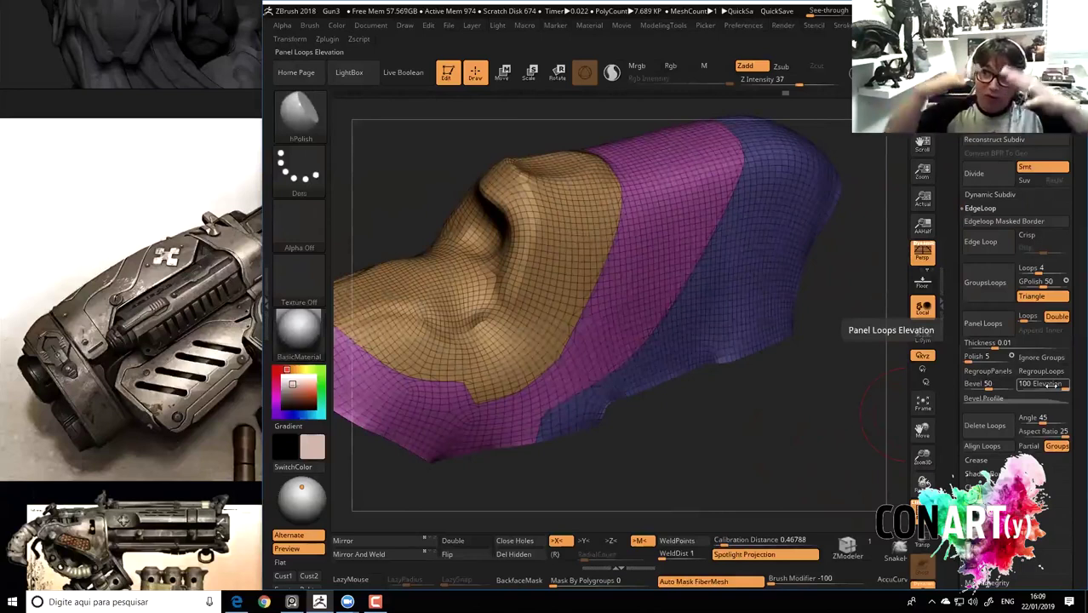
pyautogui.moveTo(1054, 385); pyautogui.dragTo(1013, 384)
pyautogui.click(979, 324)
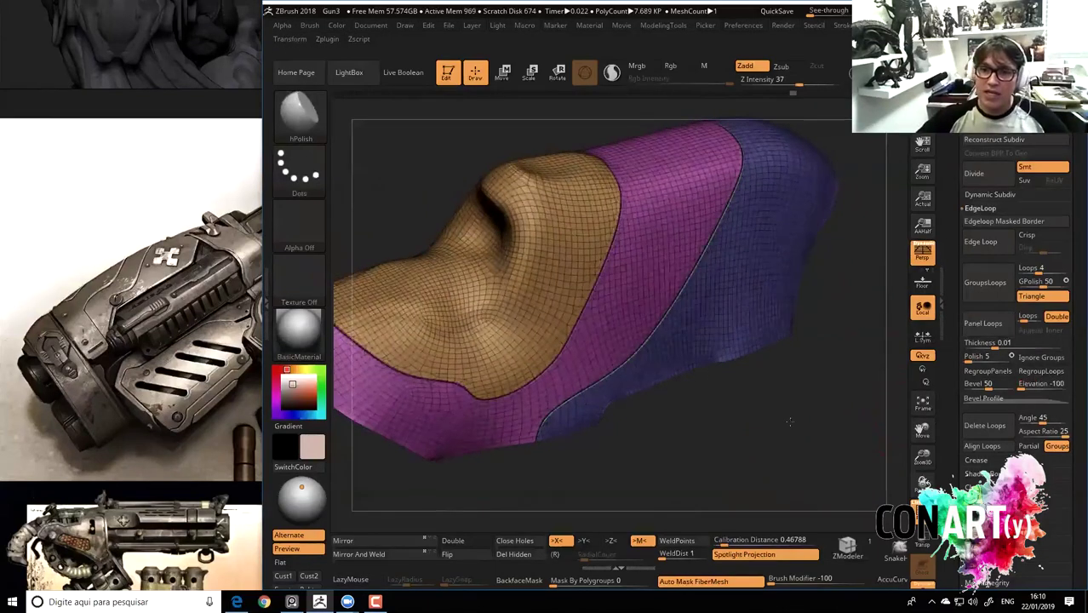
pyautogui.moveTo(860, 330); pyautogui.dragTo(763, 291)
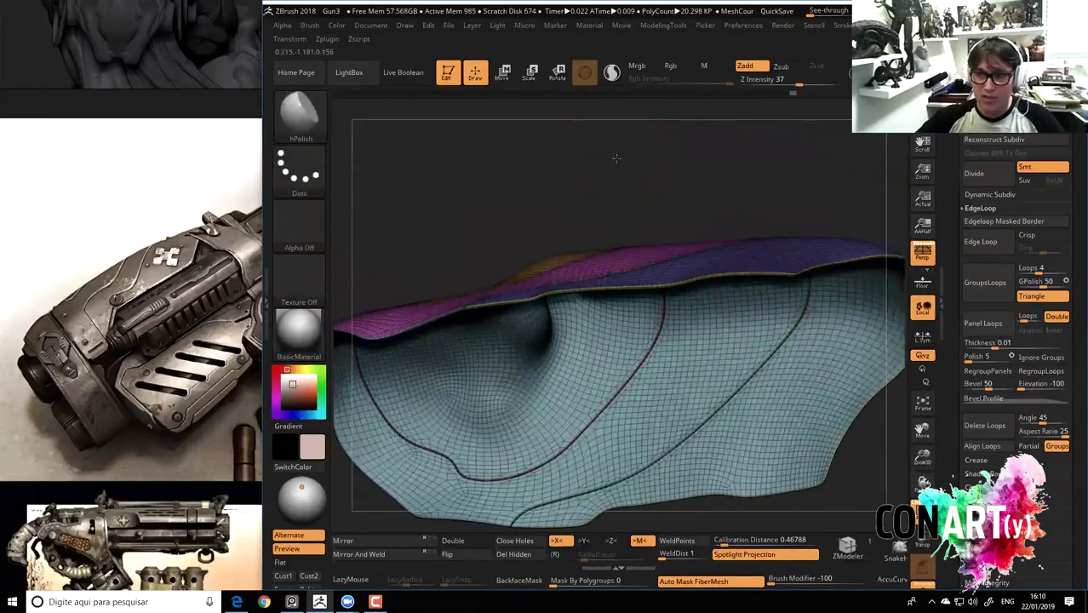
# Undo the panel loops, try a new panel thickness, and undo the overly thick result.
pyautogui.moveTo(617, 157); pyautogui.dragTo(647, 145)
pyautogui.moveTo(797, 92)
pyautogui.mouseDown()
pyautogui.moveTo(784, 92)
pyautogui.moveTo(788, 107)
pyautogui.mouseUp()
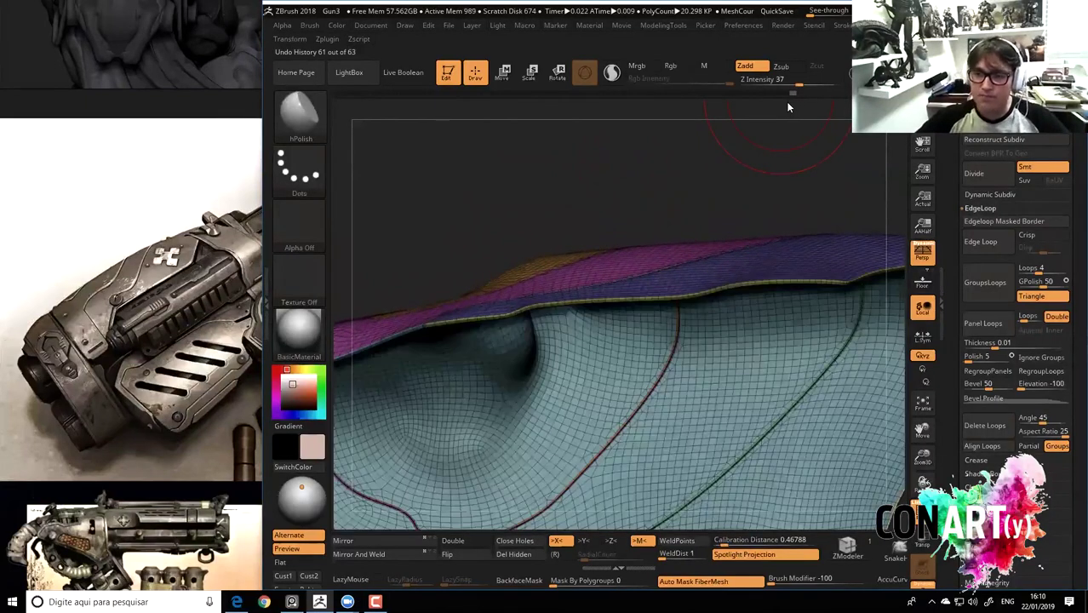
pyautogui.moveTo(1037, 384); pyautogui.dragTo(907, 439)
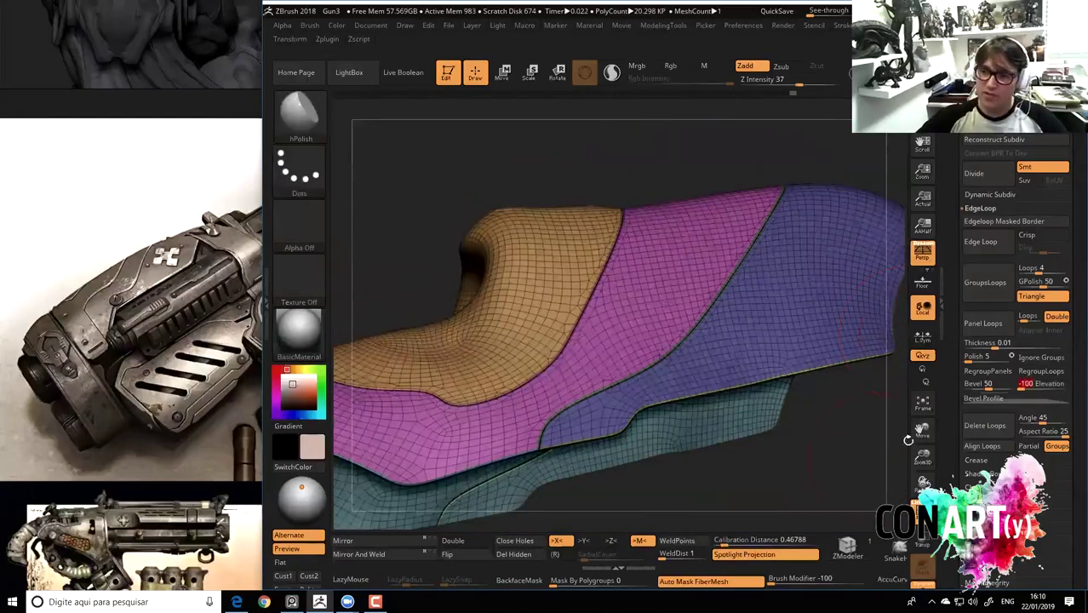
pyautogui.hotkey('ctrl', 'z')
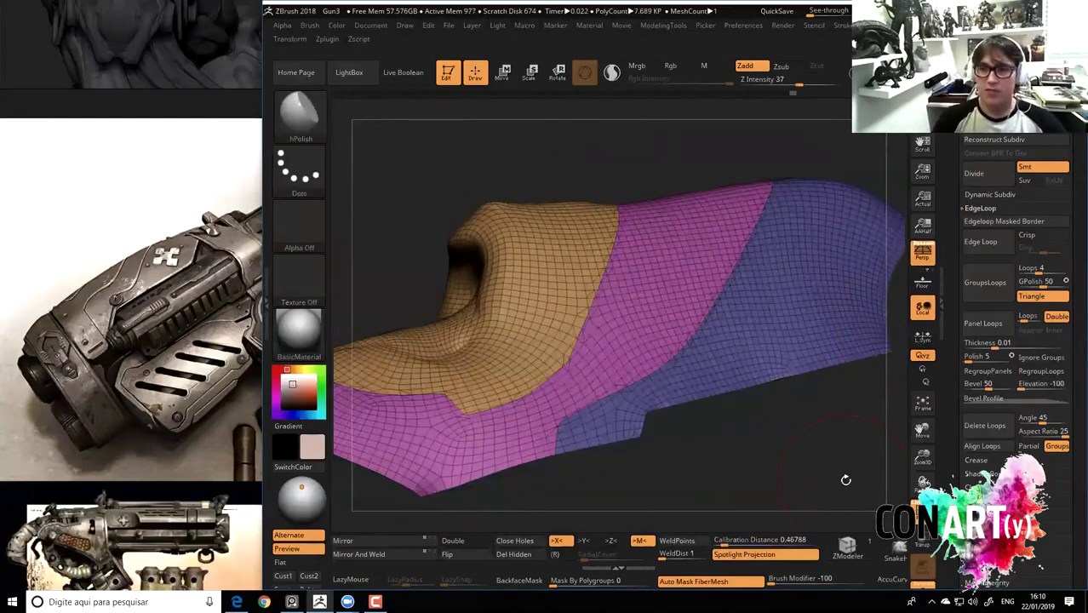
pyautogui.moveTo(763, 424); pyautogui.dragTo(765, 418)
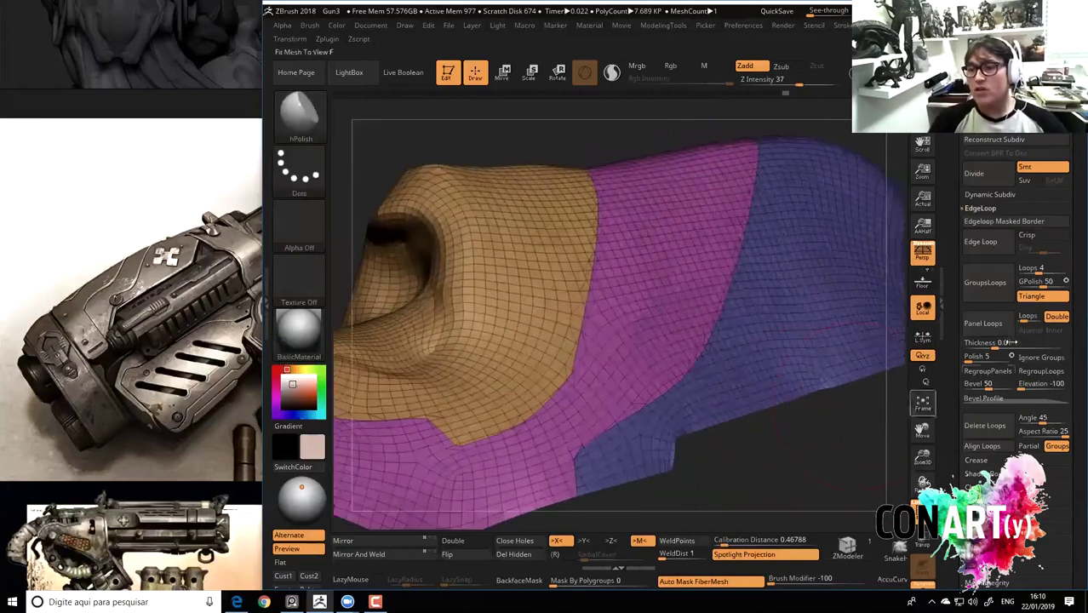
pyautogui.click(994, 342)
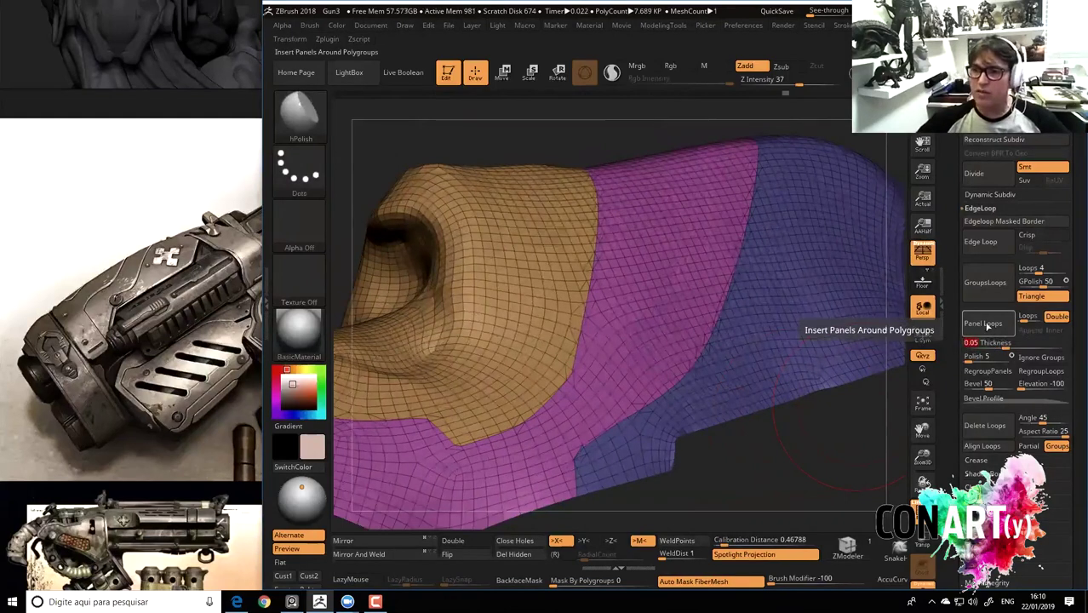
pyautogui.click(984, 323)
pyautogui.moveTo(838, 468); pyautogui.dragTo(819, 434)
pyautogui.moveTo(791, 359); pyautogui.dragTo(840, 409)
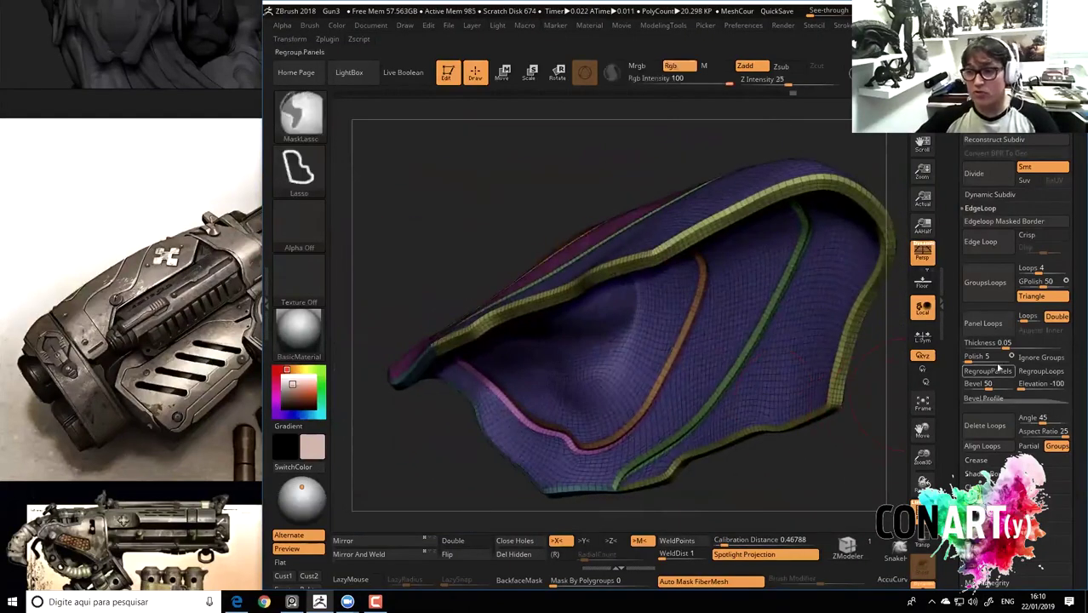
pyautogui.hotkey('ctrl', 'z')
pyautogui.write('0.025')
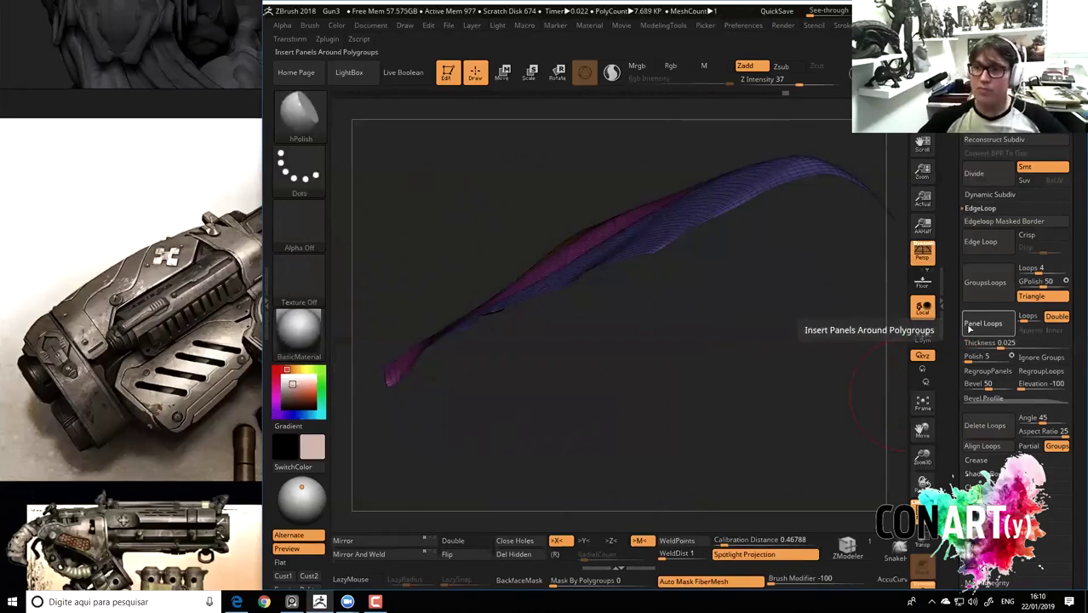
# Reapply panel loops with 0.025 thickness and check them without the wireframe.
pyautogui.click(983, 324)
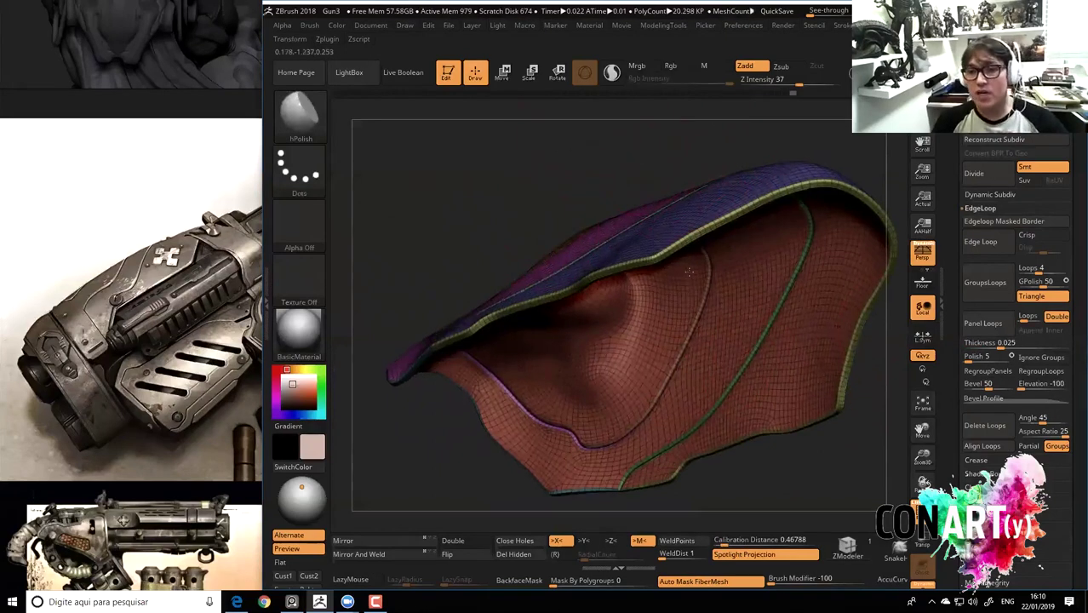
pyautogui.moveTo(607, 139); pyautogui.dragTo(832, 441)
pyautogui.hotkey('shift', 'f')
pyautogui.scroll(1, 668, 279)
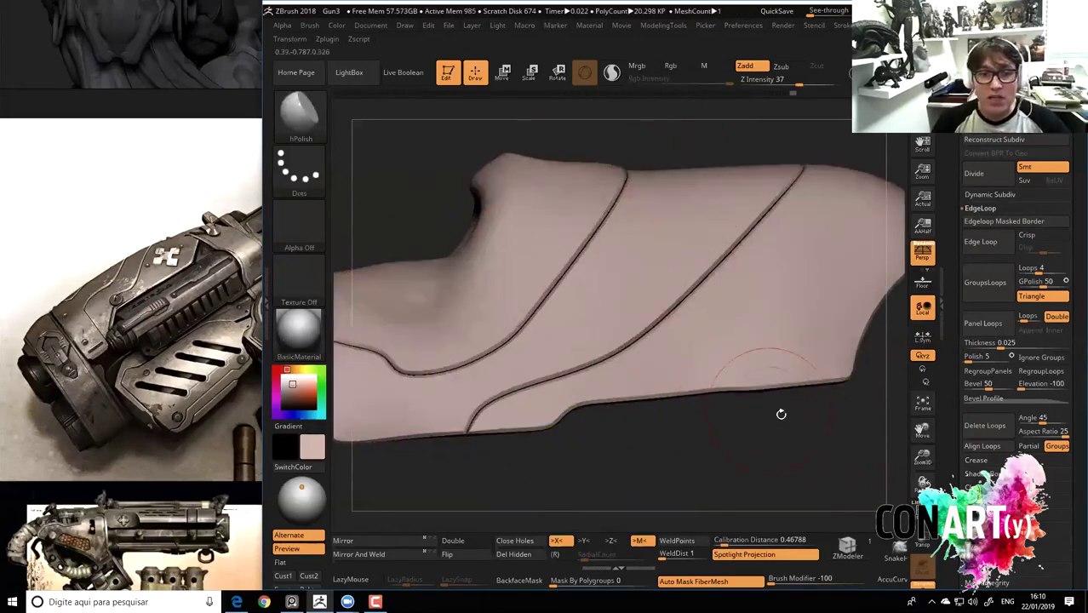
pyautogui.scroll(-3, 758, 407)
pyautogui.scroll(-2, 667, 327)
pyautogui.scroll(3, 715, 313)
pyautogui.scroll(2, 782, 481)
# Set the panel bevel to 35, reapply panel loops, and turn Polyframe back on.
pyautogui.click(972, 384)
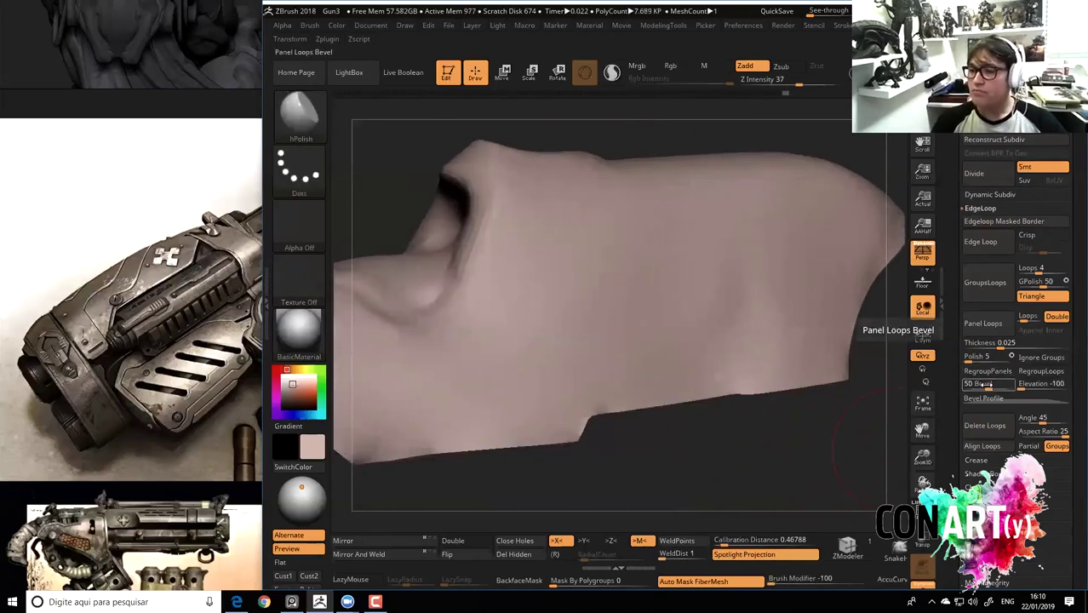
pyautogui.click(988, 384)
pyautogui.write('35')
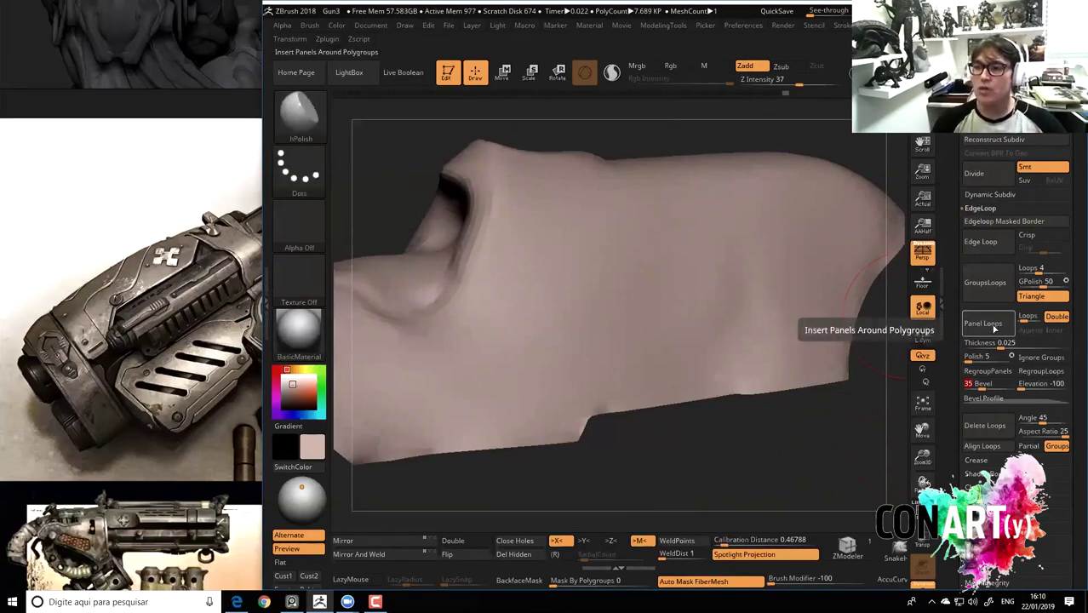
pyautogui.click(994, 330)
pyautogui.moveTo(801, 438); pyautogui.dragTo(782, 404)
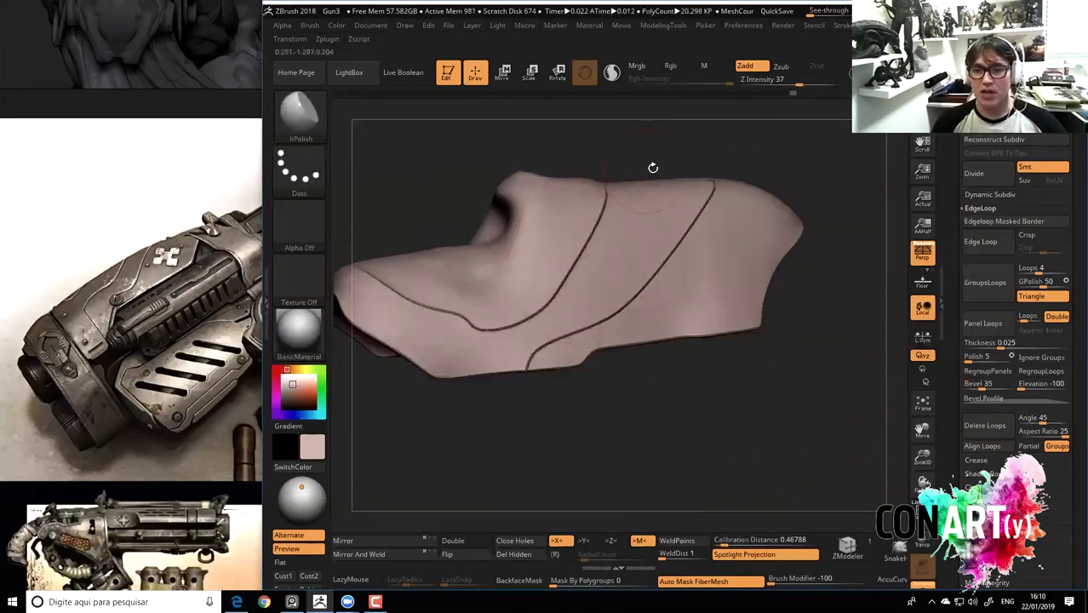
pyautogui.moveTo(551, 387)
pyautogui.mouseDown()
pyautogui.moveTo(604, 418)
pyautogui.moveTo(656, 274)
pyautogui.mouseUp()
pyautogui.moveTo(733, 405); pyautogui.dragTo(569, 288)
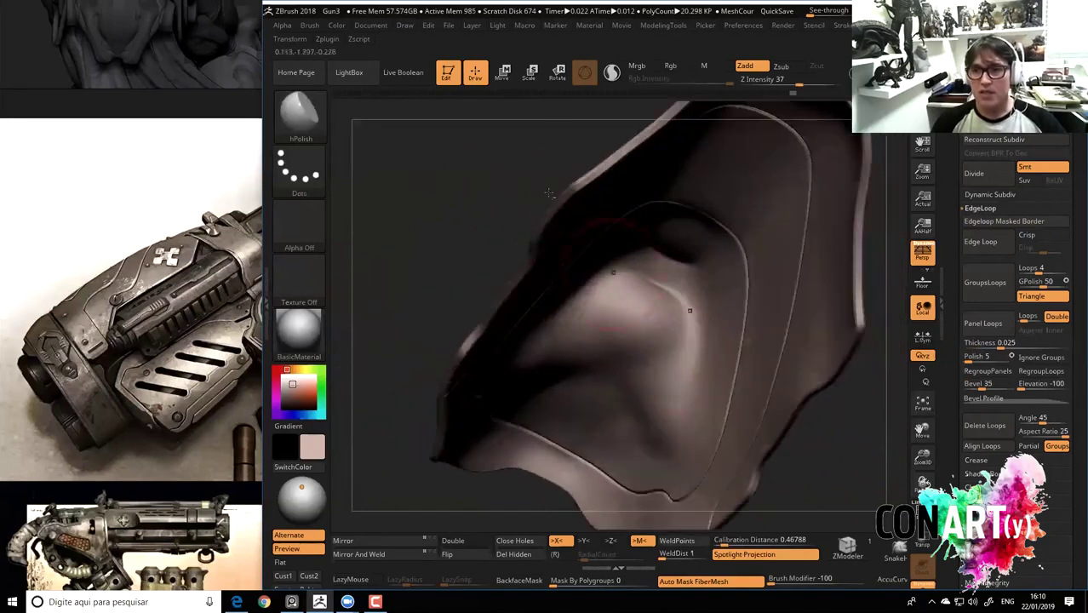
pyautogui.moveTo(548, 220)
pyautogui.mouseDown()
pyautogui.moveTo(563, 219)
pyautogui.moveTo(552, 180)
pyautogui.moveTo(803, 361)
pyautogui.mouseUp()
pyautogui.click(923, 511)
pyautogui.moveTo(863, 455); pyautogui.dragTo(792, 429)
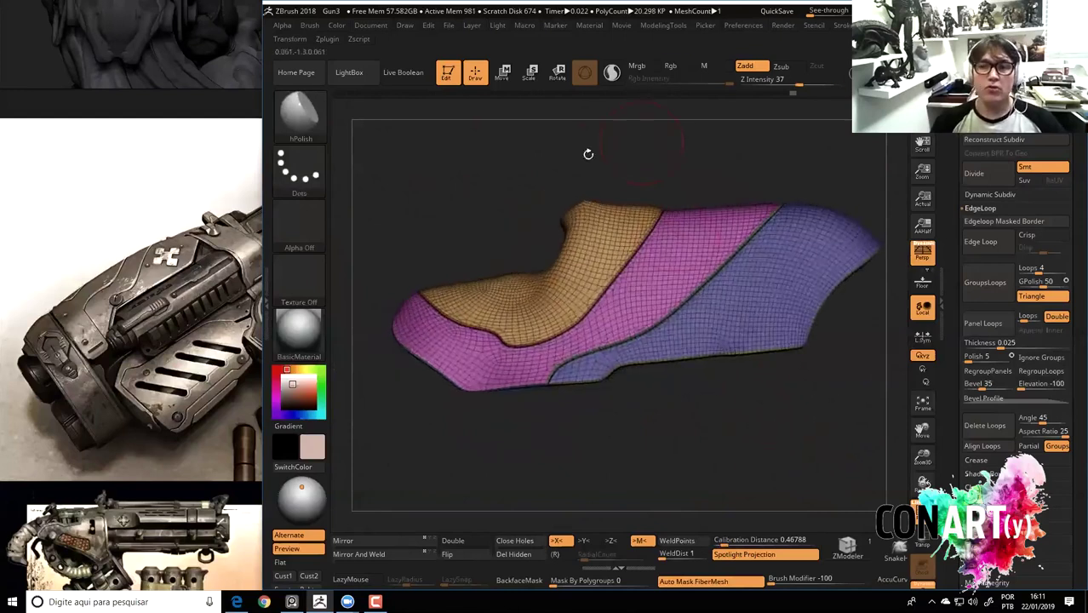
# Set the brush's auto masking by polygroups to 100.
pyautogui.moveTo(587, 153); pyautogui.dragTo(673, 214)
pyautogui.press('space')
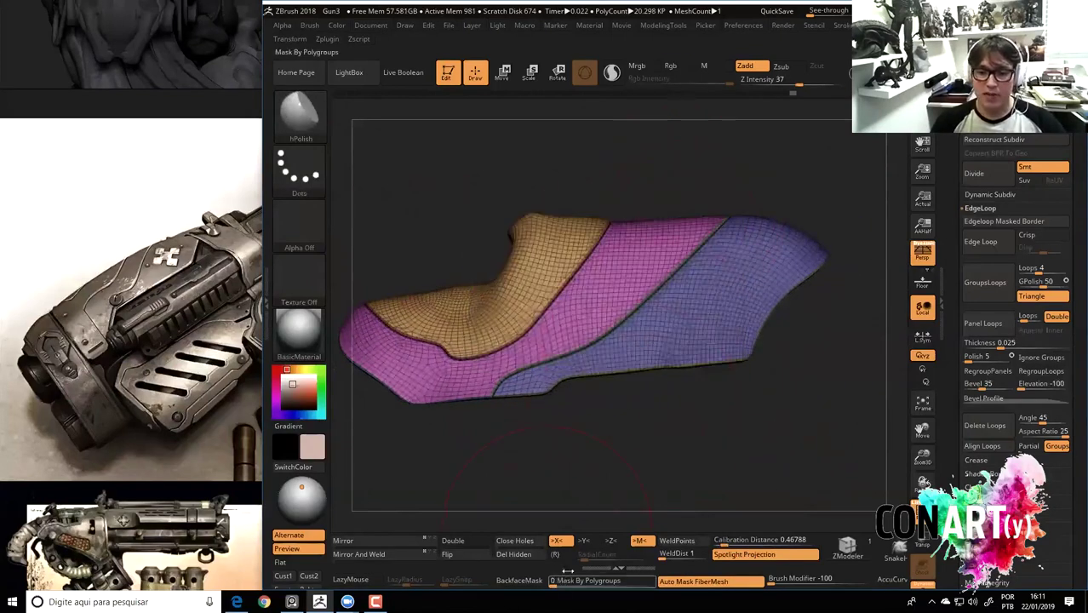
pyautogui.click(282, 25)
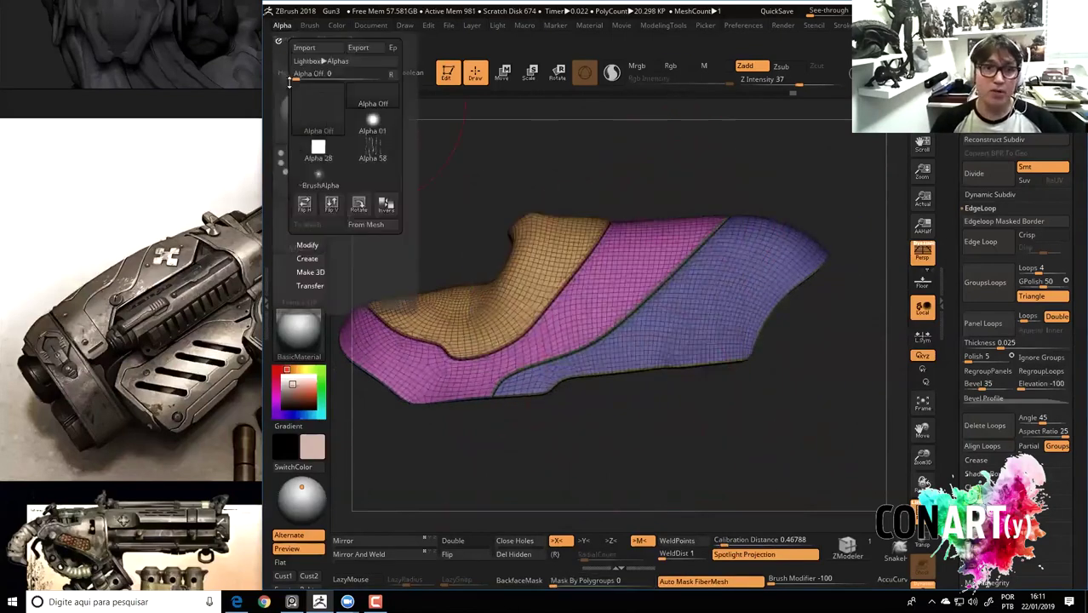
pyautogui.click(309, 25)
pyautogui.scroll(-5, 324, 286)
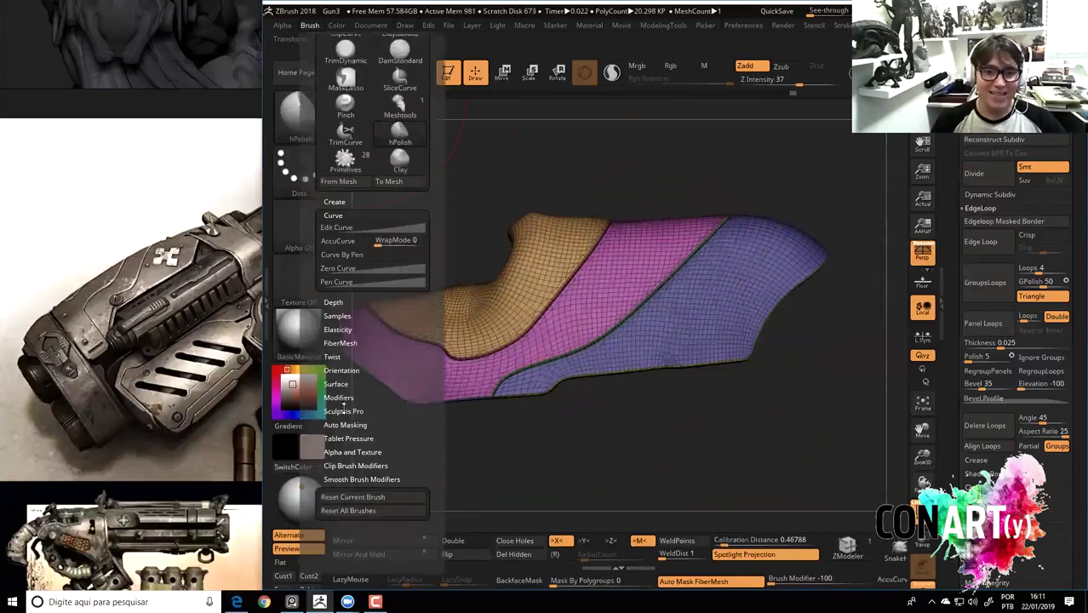
pyautogui.click(345, 424)
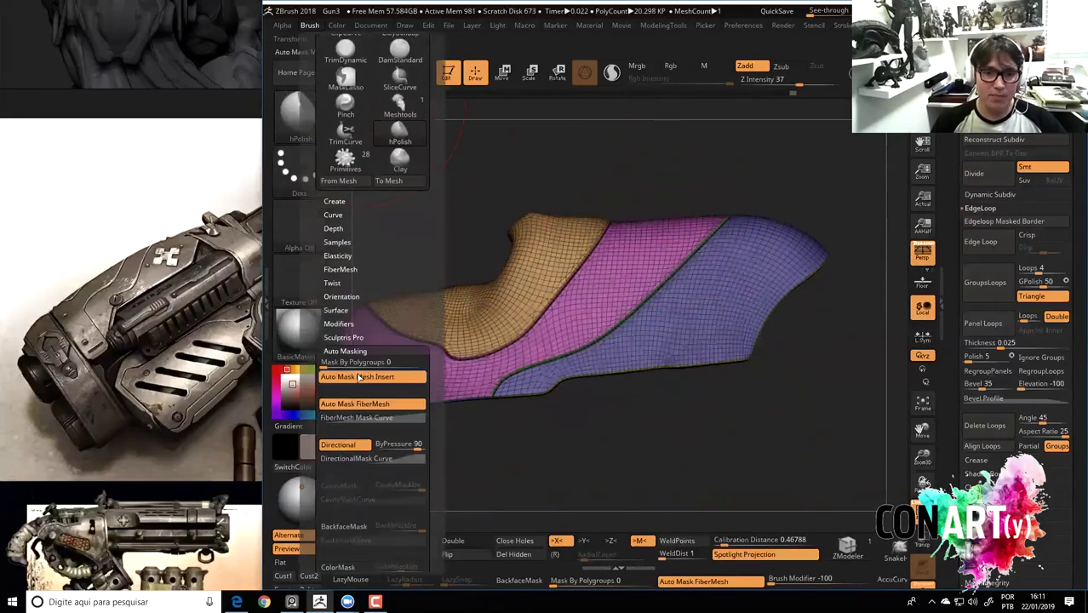
pyautogui.moveTo(552, 580); pyautogui.dragTo(657, 580)
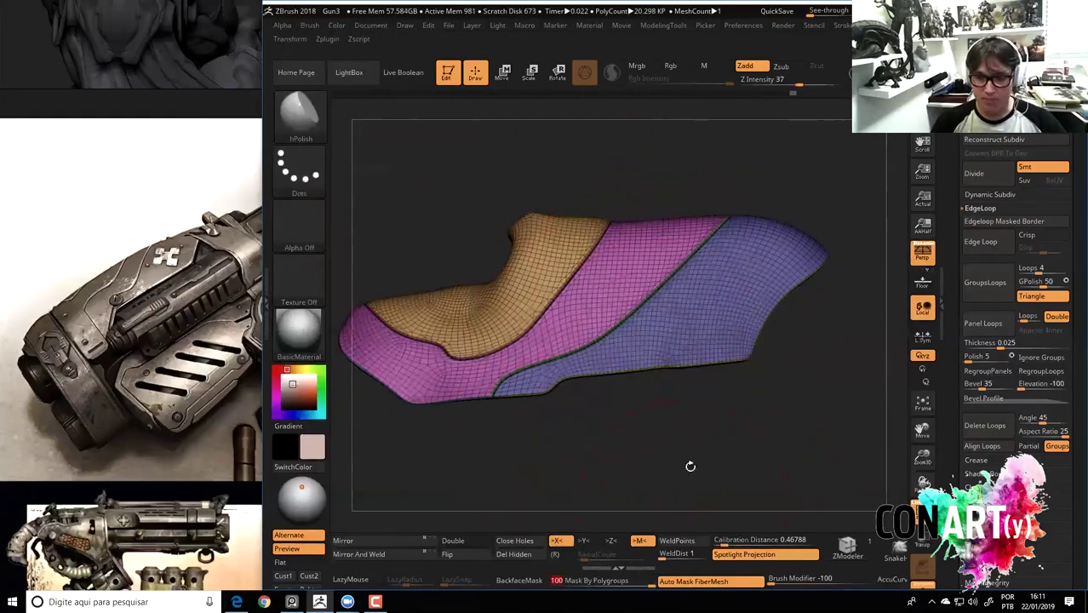
# With the Move brush, pull the side piece's top edge upward, checking it against the whole gun.
pyautogui.press('b')
pyautogui.press('m')
pyautogui.press('v')
pyautogui.moveTo(622, 204)
pyautogui.mouseDown()
pyautogui.moveTo(618, 227)
pyautogui.moveTo(579, 196)
pyautogui.moveTo(780, 320)
pyautogui.mouseUp()
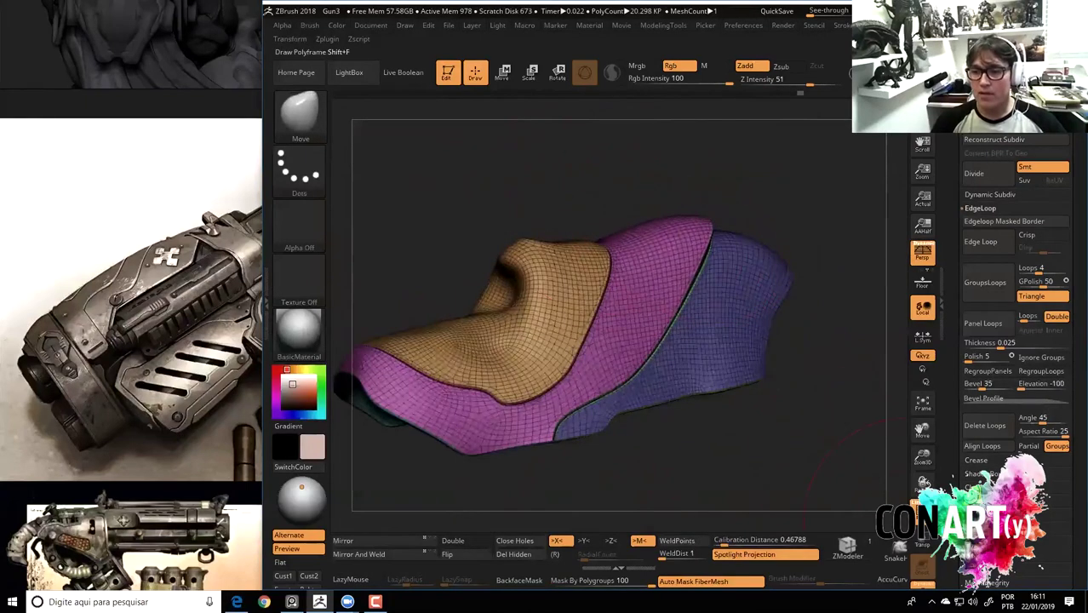
pyautogui.click(922, 252)
pyautogui.moveTo(602, 187)
pyautogui.mouseDown()
pyautogui.moveTo(695, 230)
pyautogui.moveTo(631, 242)
pyautogui.mouseUp()
pyautogui.click(918, 581)
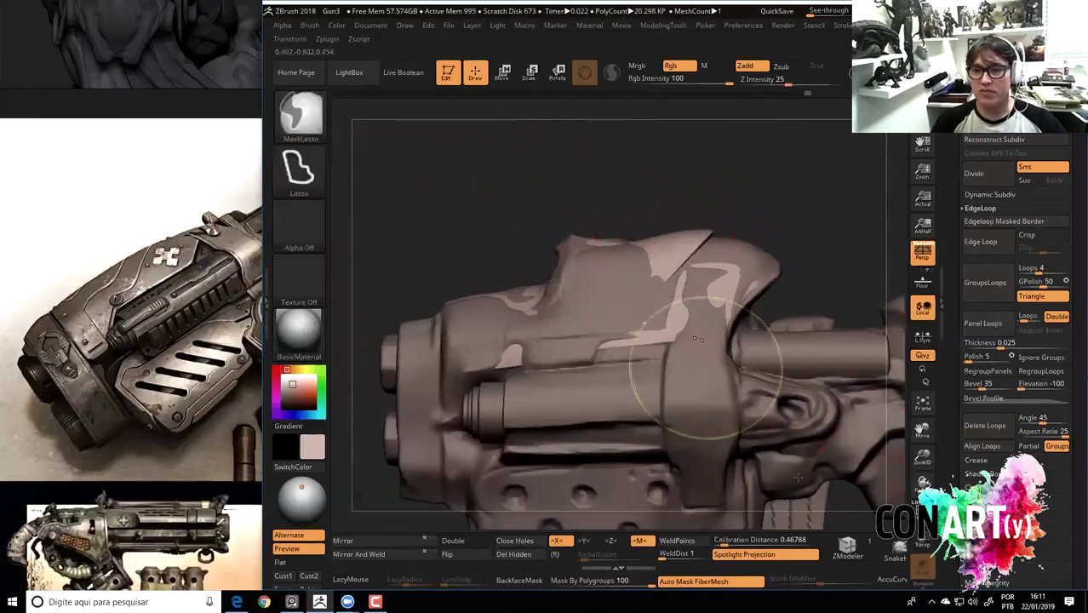
pyautogui.click(918, 583)
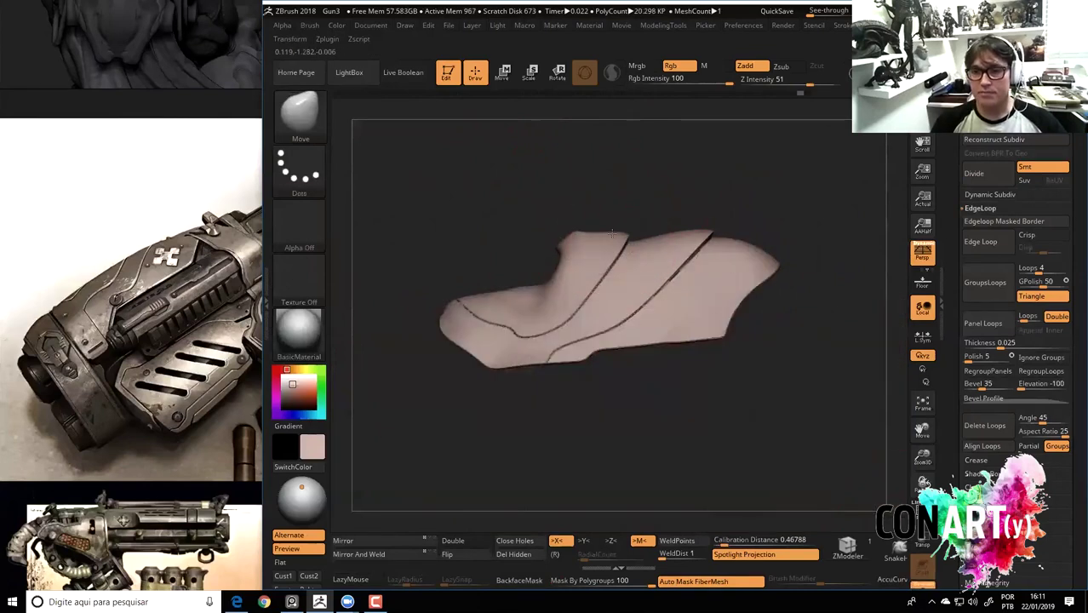
pyautogui.moveTo(597, 242); pyautogui.dragTo(597, 233)
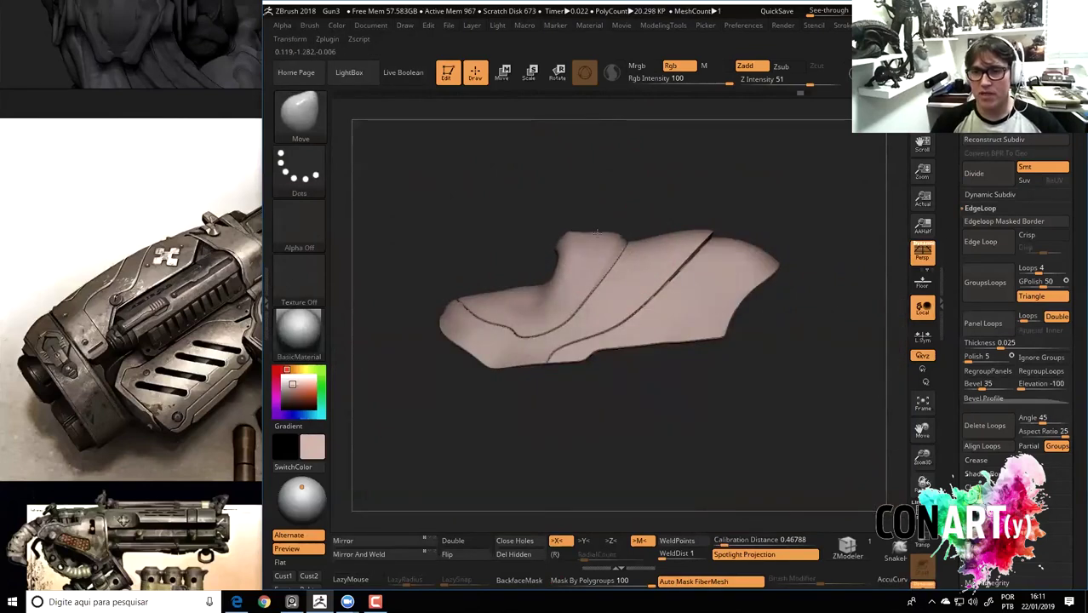
# Orbit around the block, then show its polygroups with wireframe and zoom in to fill the view.
pyautogui.moveTo(676, 327); pyautogui.dragTo(699, 386)
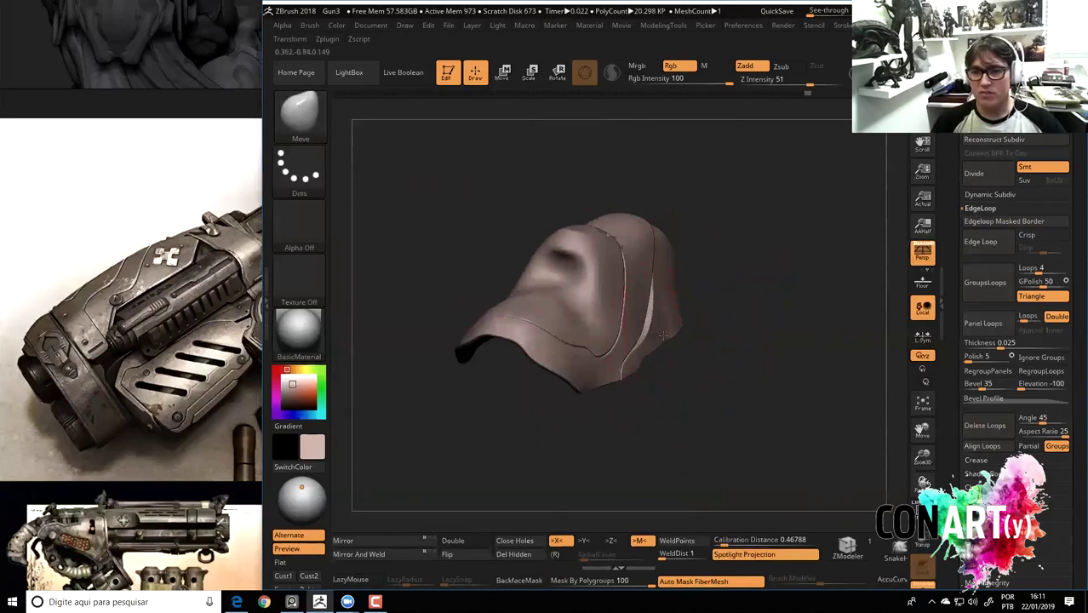
pyautogui.moveTo(662, 336); pyautogui.dragTo(661, 424)
pyautogui.moveTo(679, 344)
pyautogui.mouseDown()
pyautogui.moveTo(659, 314)
pyautogui.moveTo(733, 370)
pyautogui.moveTo(724, 384)
pyautogui.moveTo(484, 270)
pyautogui.mouseUp()
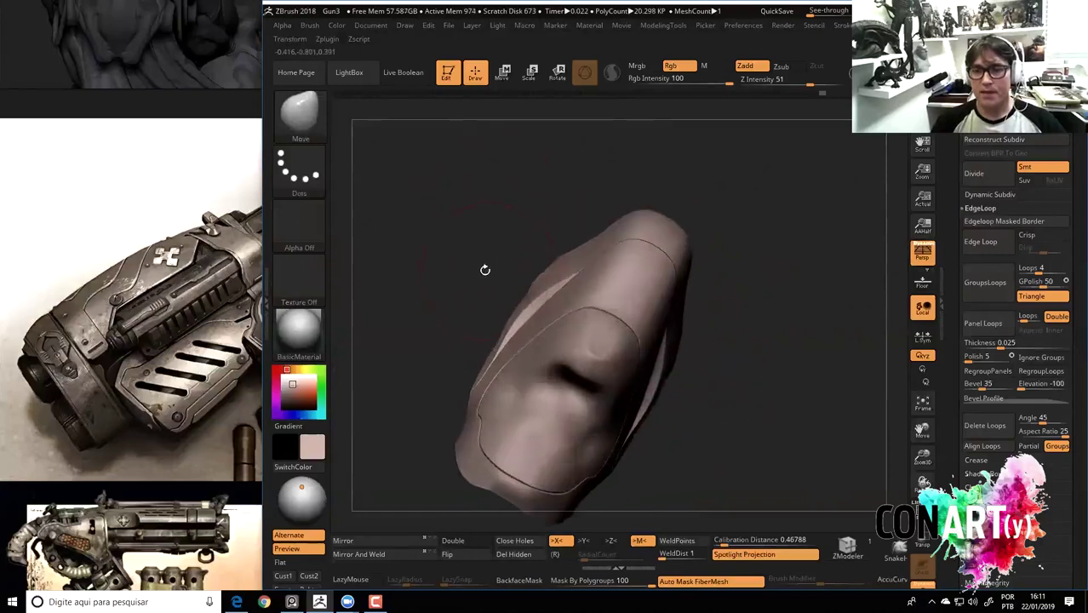
pyautogui.moveTo(484, 269); pyautogui.dragTo(645, 281)
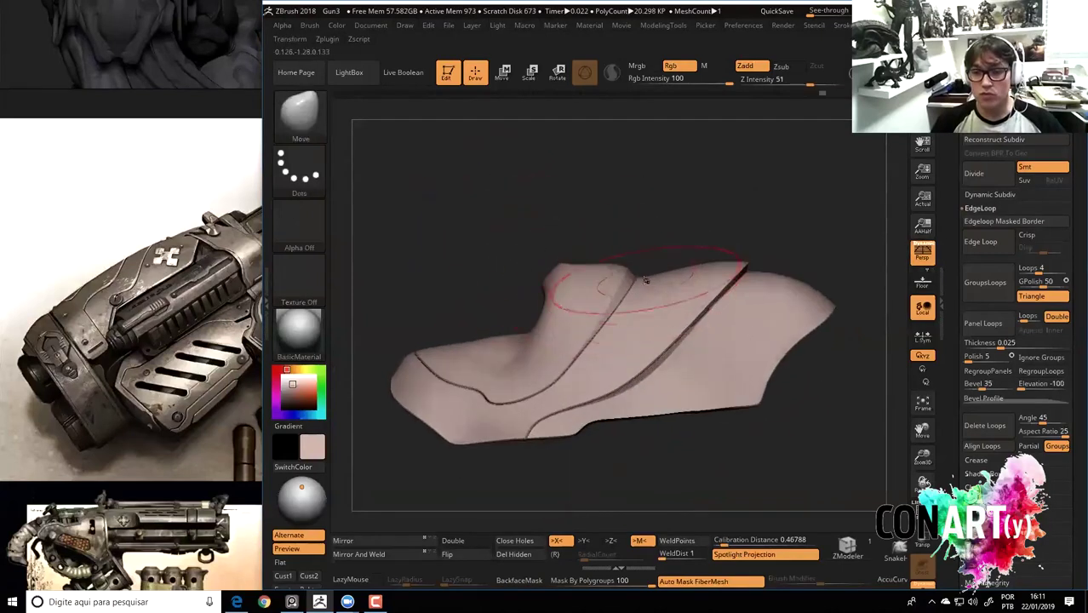
pyautogui.moveTo(483, 235)
pyautogui.mouseDown()
pyautogui.moveTo(484, 259)
pyautogui.moveTo(486, 212)
pyautogui.moveTo(538, 274)
pyautogui.mouseUp()
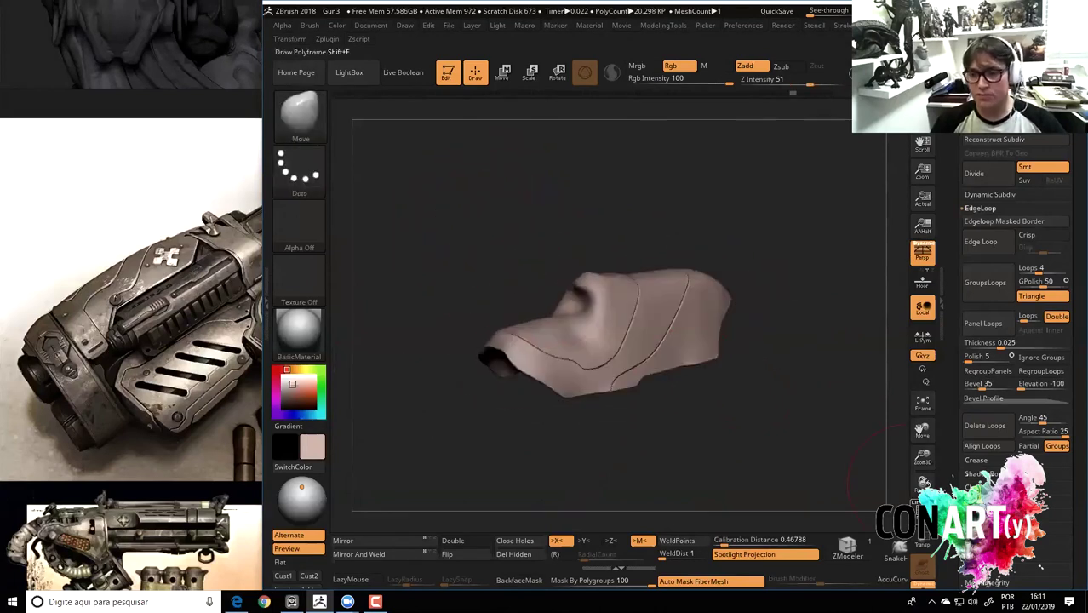
pyautogui.click(922, 520)
pyautogui.moveTo(803, 382)
pyautogui.mouseDown()
pyautogui.moveTo(838, 384)
pyautogui.moveTo(808, 421)
pyautogui.mouseUp()
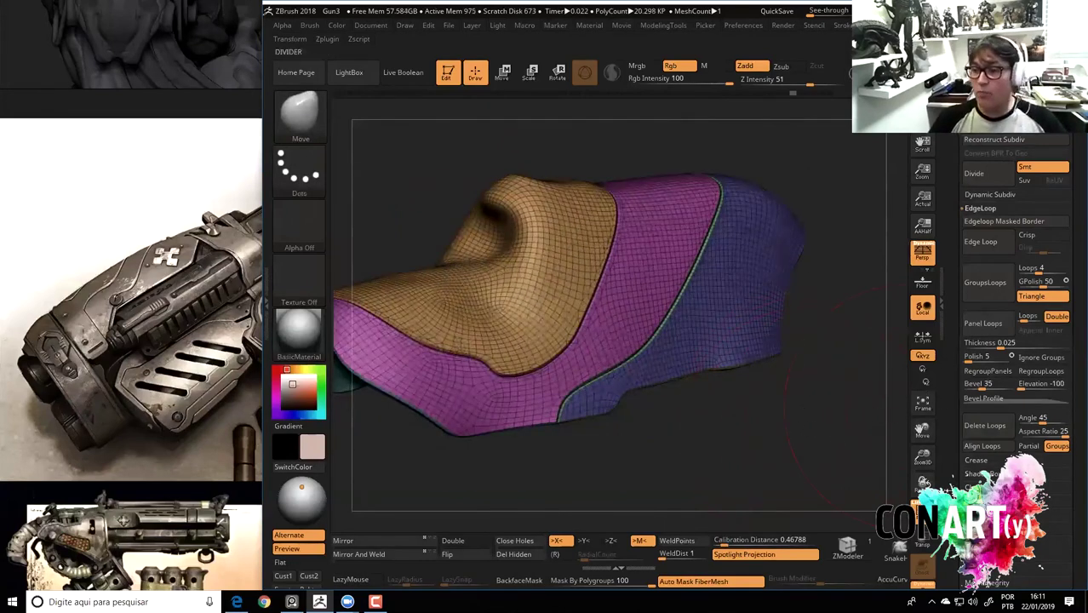
# Recolour the polygroups, isolate the yellow polygroup, then reveal the whole block.
pyautogui.hotkey('ctrl', 'z')
pyautogui.moveTo(789, 450)
pyautogui.mouseDown()
pyautogui.moveTo(749, 400)
pyautogui.moveTo(813, 400)
pyautogui.moveTo(807, 413)
pyautogui.mouseUp()
pyautogui.keyDown('ctrl'); pyautogui.keyDown('shift'); pyautogui.click(681, 332); pyautogui.keyUp('shift'); pyautogui.keyUp('ctrl')
pyautogui.hotkey('shift', 'f')
pyautogui.keyDown('ctrl'); pyautogui.keyDown('shift'); pyautogui.click(809, 383); pyautogui.keyUp('shift'); pyautogui.keyUp('ctrl')
pyautogui.hotkey('shift', 'f')
pyautogui.moveTo(813, 374)
pyautogui.mouseDown()
pyautogui.moveTo(812, 471)
pyautogui.moveTo(821, 444)
pyautogui.moveTo(740, 362)
pyautogui.mouseUp()
# Isolate the blue polygroup to inspect it, then reveal all polygroups.
pyautogui.hotkey('ctrl', 'shift', 'z')
pyautogui.keyDown('ctrl'); pyautogui.keyDown('shift'); pyautogui.click(741, 362); pyautogui.keyUp('shift'); pyautogui.keyUp('ctrl')
pyautogui.moveTo(840, 479); pyautogui.dragTo(510, 224)
pyautogui.press('b')
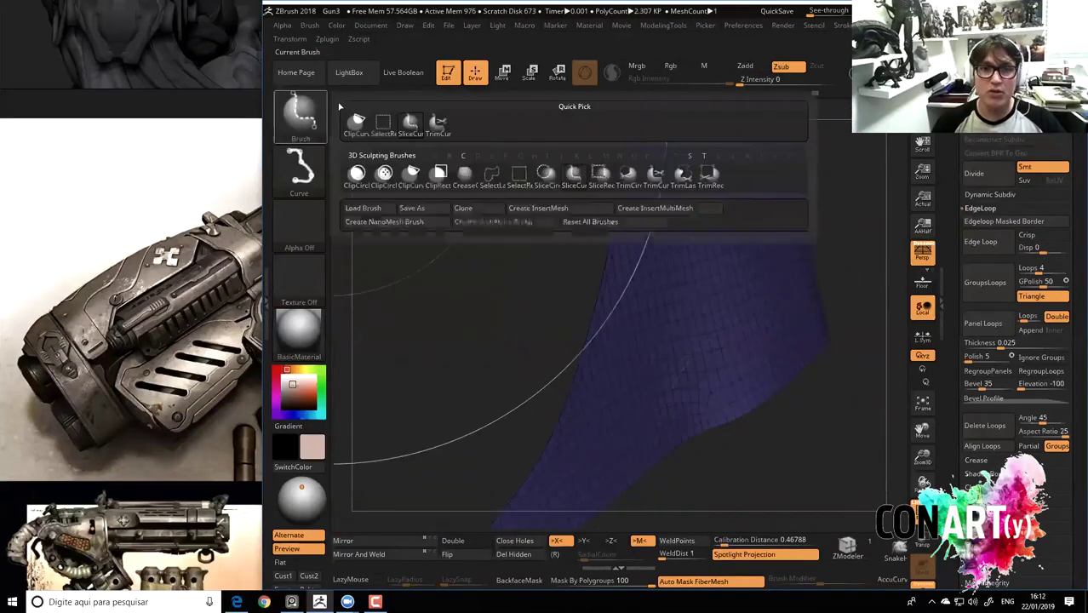
pyautogui.keyDown('ctrl'); pyautogui.keyDown('shift'); pyautogui.click(834, 451); pyautogui.keyUp('shift'); pyautogui.keyUp('ctrl')
# Isolate the teal polygroup, reveal all again, and bring up the Save Project dialog.
pyautogui.moveTo(810, 425)
pyautogui.mouseDown()
pyautogui.moveTo(522, 231)
pyautogui.moveTo(498, 227)
pyautogui.moveTo(700, 304)
pyautogui.mouseUp()
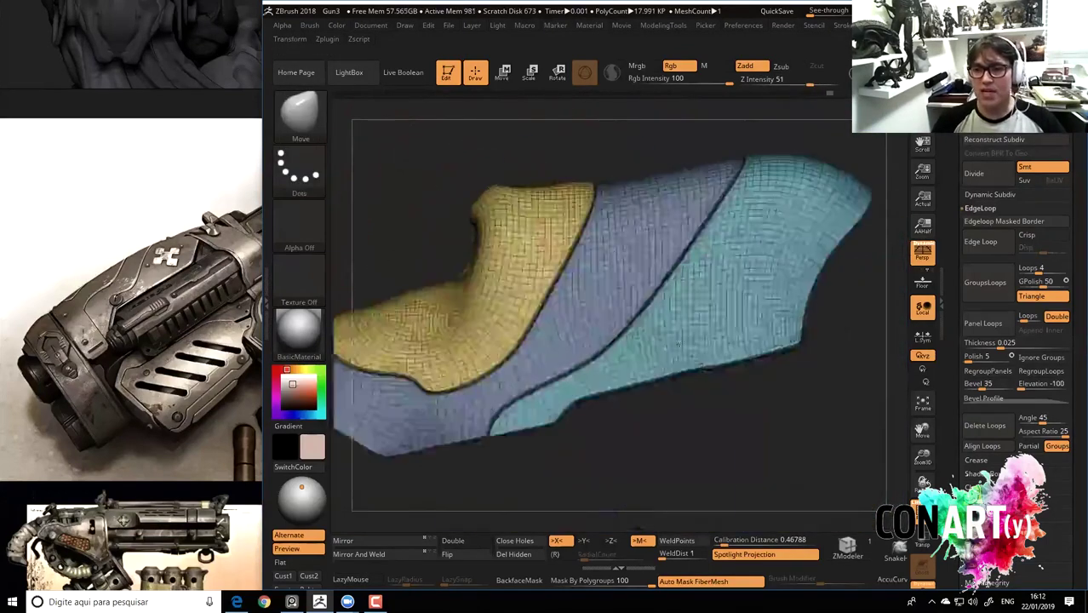
pyautogui.keyDown('ctrl'); pyautogui.keyDown('shift'); pyautogui.click(677, 268); pyautogui.keyUp('shift'); pyautogui.keyUp('ctrl')
pyautogui.moveTo(676, 268)
pyautogui.mouseDown()
pyautogui.moveTo(809, 290)
pyautogui.moveTo(799, 391)
pyautogui.moveTo(767, 369)
pyautogui.moveTo(804, 374)
pyautogui.moveTo(800, 421)
pyautogui.moveTo(809, 425)
pyautogui.mouseUp()
pyautogui.keyDown('ctrl'); pyautogui.keyDown('shift'); pyautogui.click(814, 292); pyautogui.keyUp('shift'); pyautogui.keyUp('ctrl')
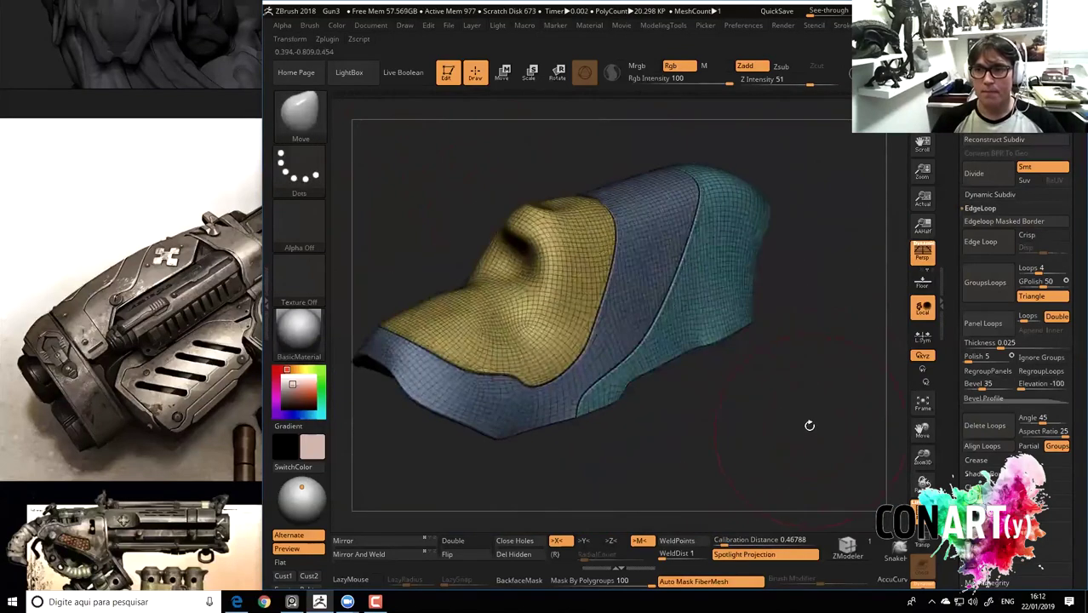
pyautogui.press('space')
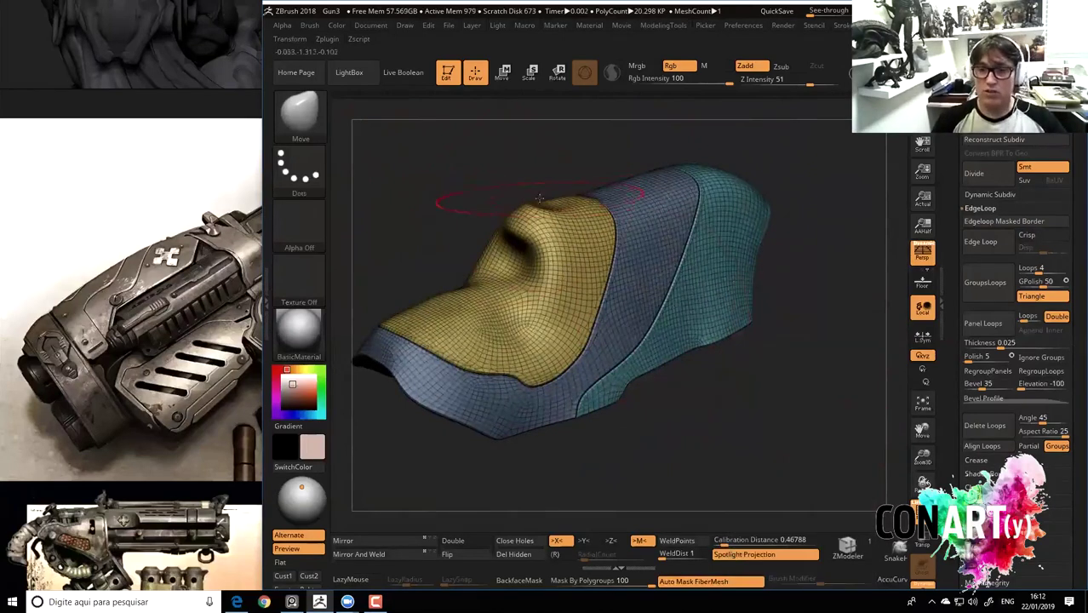
pyautogui.hotkey('ctrl', 'o')
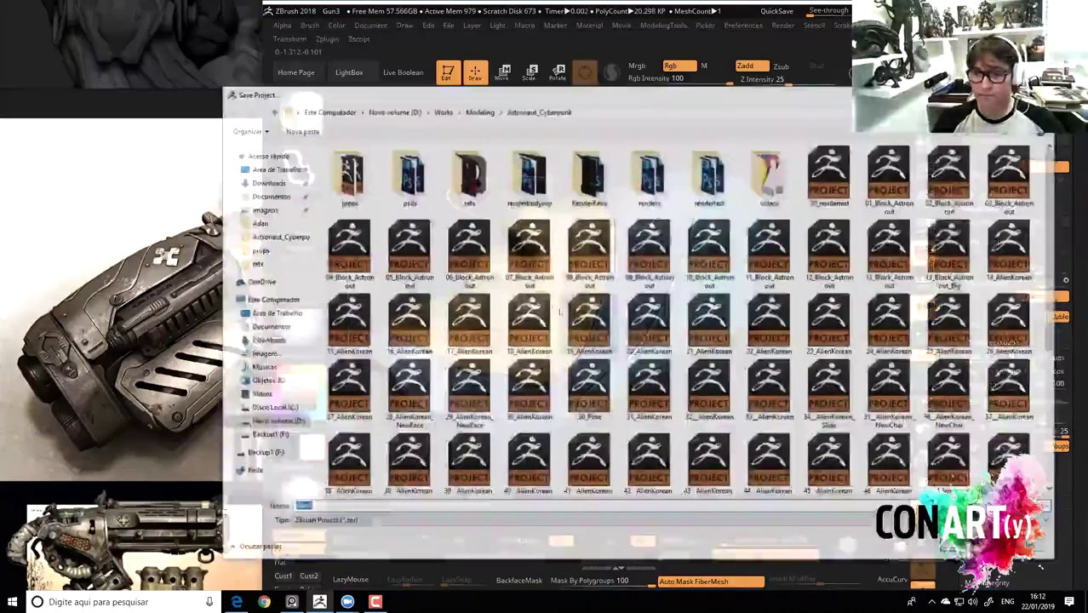
# Save the project, overwriting the existing project file.
pyautogui.press('Return')
pyautogui.press('Left')
pyautogui.press('Return')
# DynaMesh the side block at resolution 512, giving about 255.9K polygons.
pyautogui.press('space')
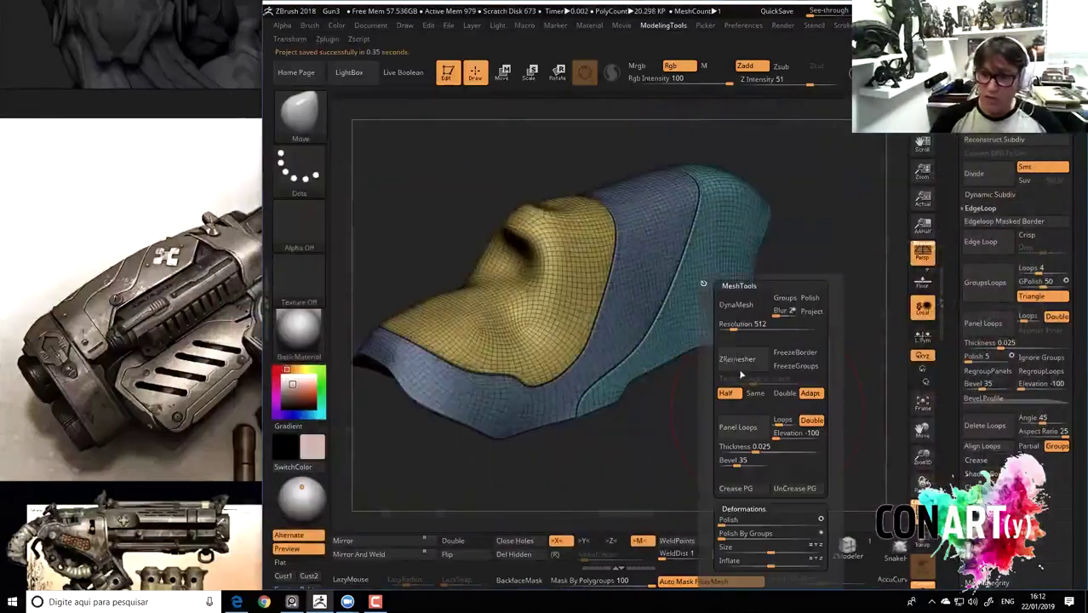
pyautogui.click(743, 309)
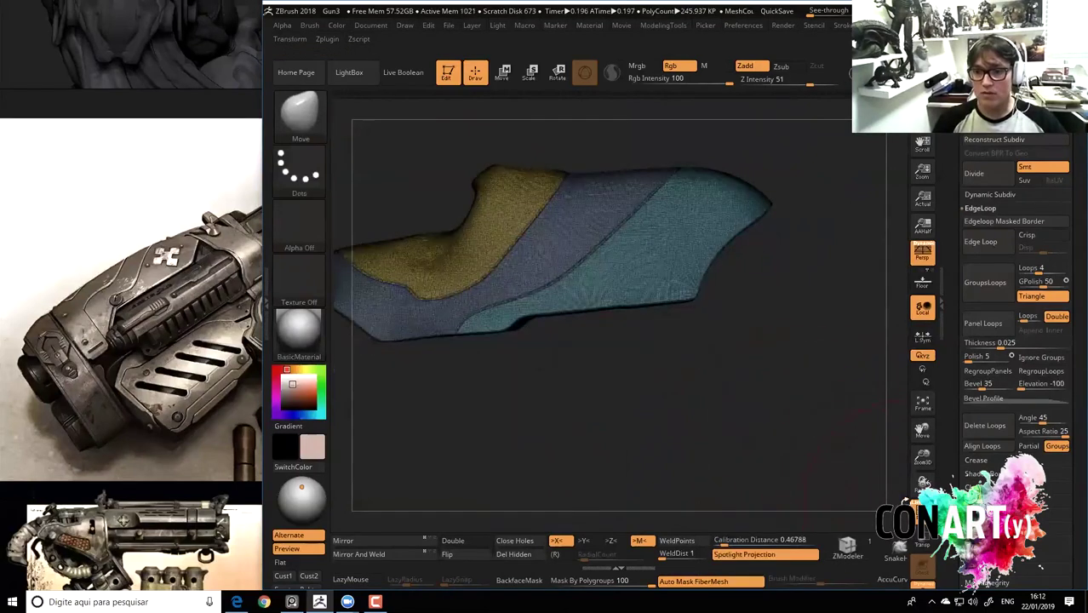
pyautogui.hotkey('shift', 'f')
pyautogui.moveTo(809, 452)
pyautogui.mouseDown()
pyautogui.moveTo(792, 452)
pyautogui.moveTo(790, 505)
pyautogui.mouseUp()
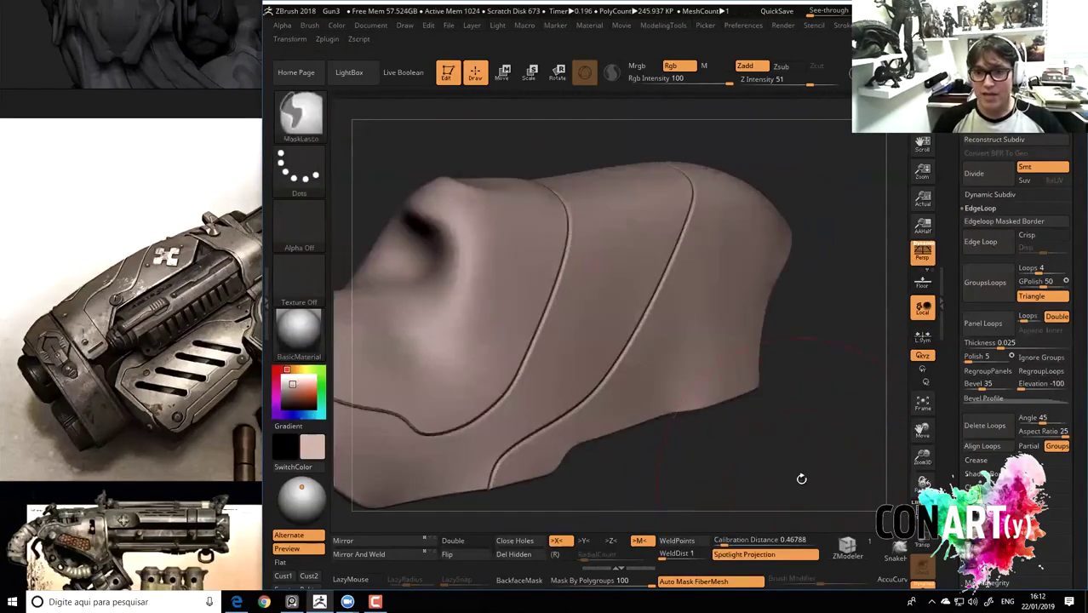
pyautogui.press('m')
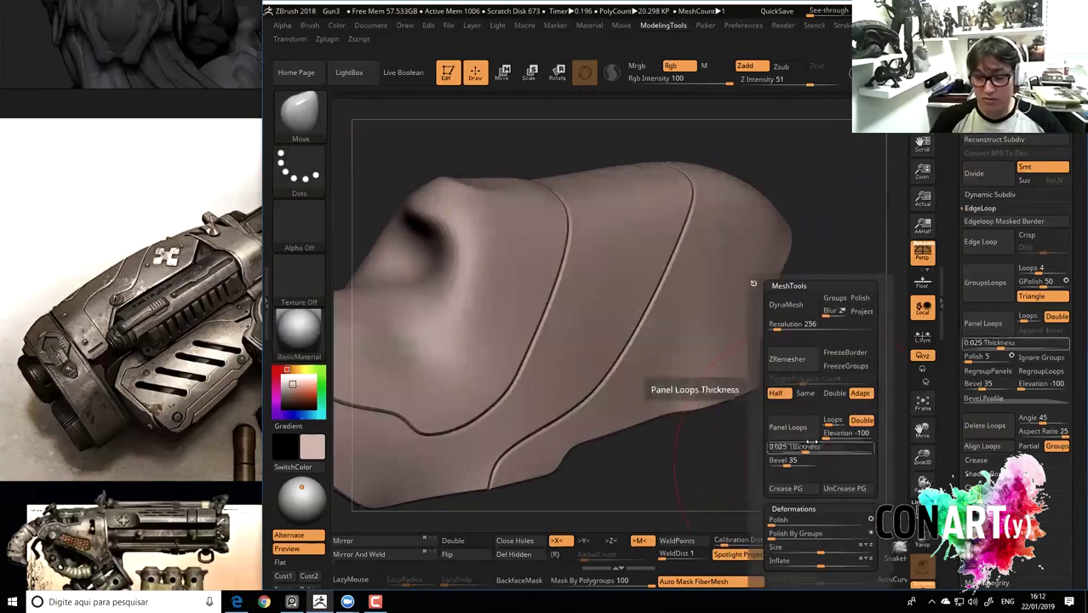
pyautogui.write('512')
pyautogui.press('Return')
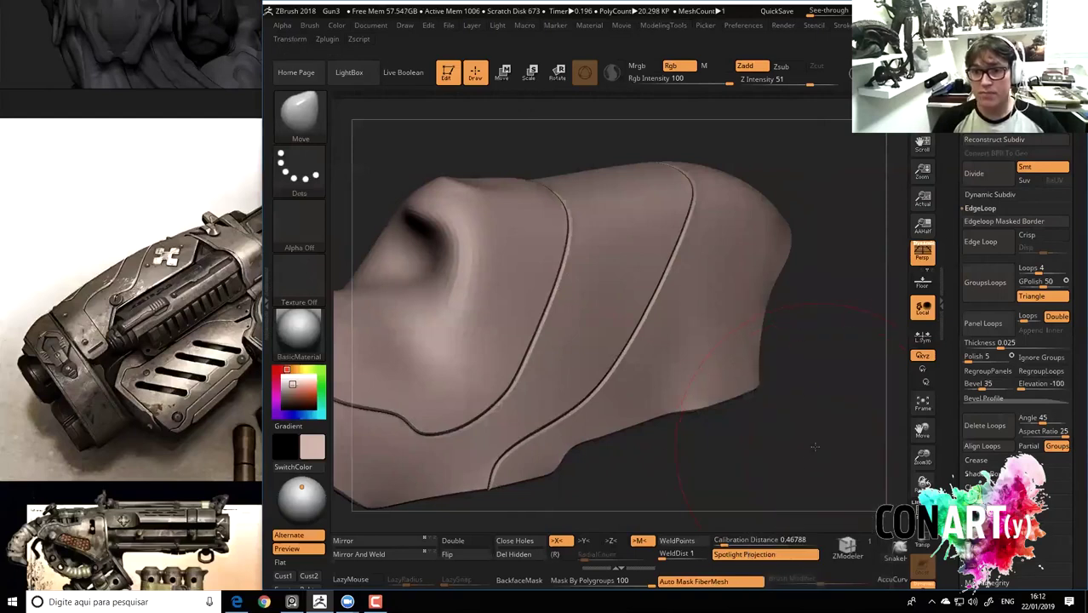
pyautogui.keyDown('ctrl'); pyautogui.moveTo(816, 445); pyautogui.dragTo(812, 452); pyautogui.keyUp('ctrl')
pyautogui.hotkey('shift', 'f')
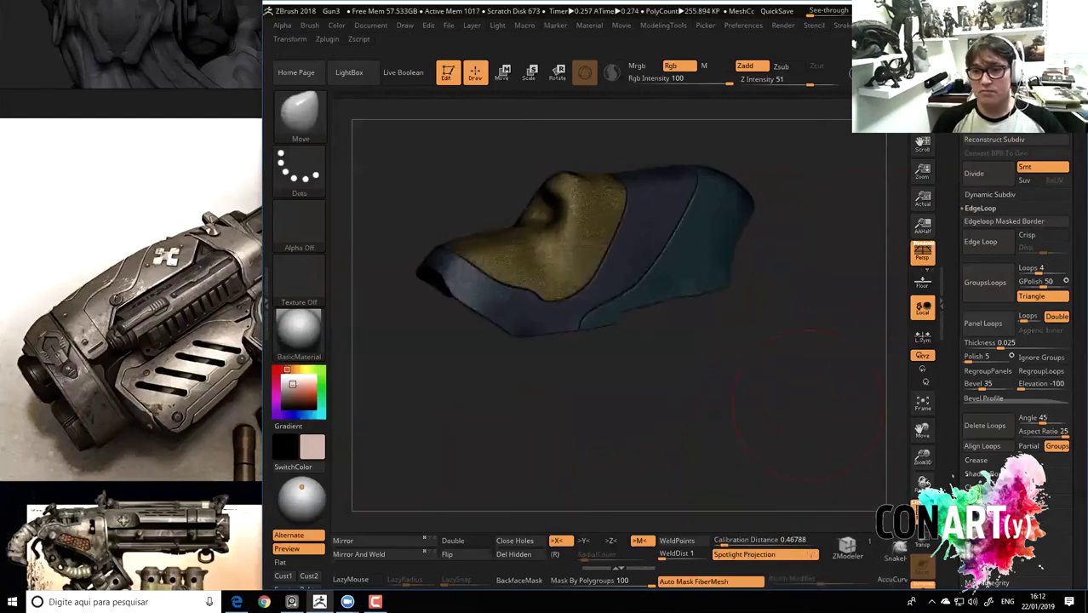
pyautogui.keyDown('alt'); pyautogui.moveTo(832, 494); pyautogui.dragTo(831, 466); pyautogui.keyUp('alt')
pyautogui.press('f')
pyautogui.moveTo(777, 418)
pyautogui.mouseDown()
pyautogui.moveTo(784, 390)
pyautogui.moveTo(660, 377)
pyautogui.moveTo(732, 404)
pyautogui.moveTo(892, 563)
pyautogui.mouseUp()
# Turn off Polyframe and Solo mode to show the whole gun.
pyautogui.press('space')
pyautogui.hotkey('shift', 'f')
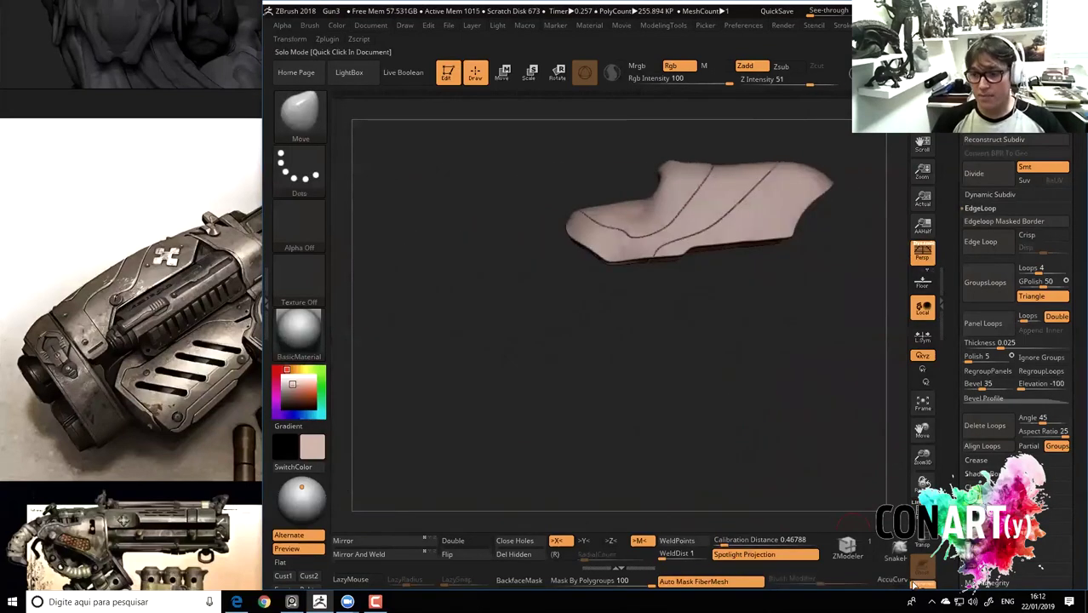
pyautogui.click(919, 571)
pyautogui.moveTo(485, 355)
pyautogui.mouseDown()
pyautogui.moveTo(629, 423)
pyautogui.moveTo(573, 273)
pyautogui.moveTo(679, 322)
pyautogui.mouseUp()
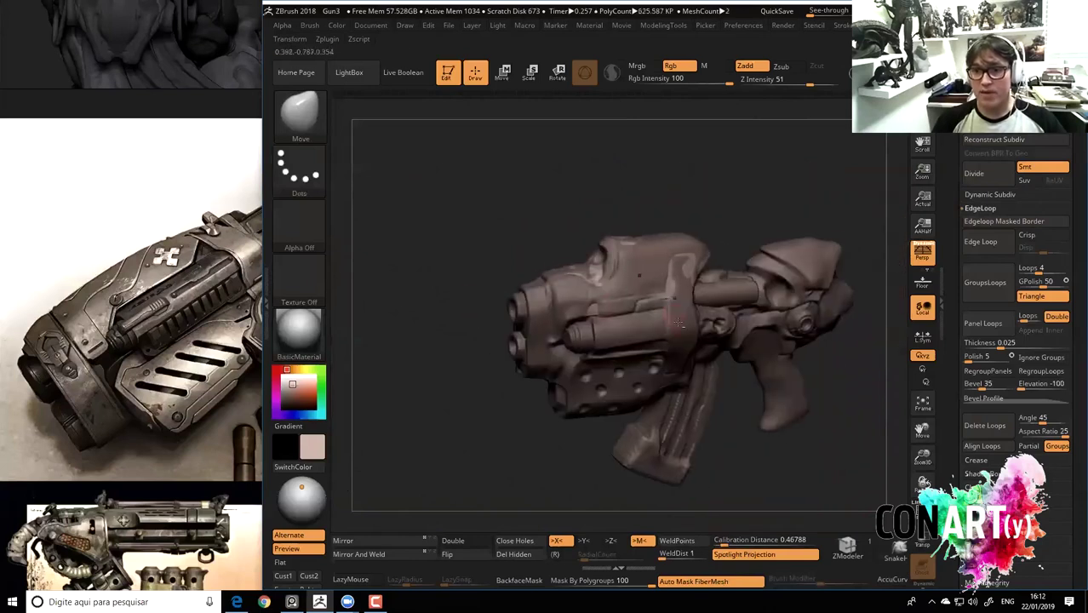
# Select the PM3D_Cube3D2_2 subtool and duplicate it twice.
pyautogui.keyDown('alt'); pyautogui.click(678, 322); pyautogui.keyUp('alt')
pyautogui.scroll(5, 987, 385)
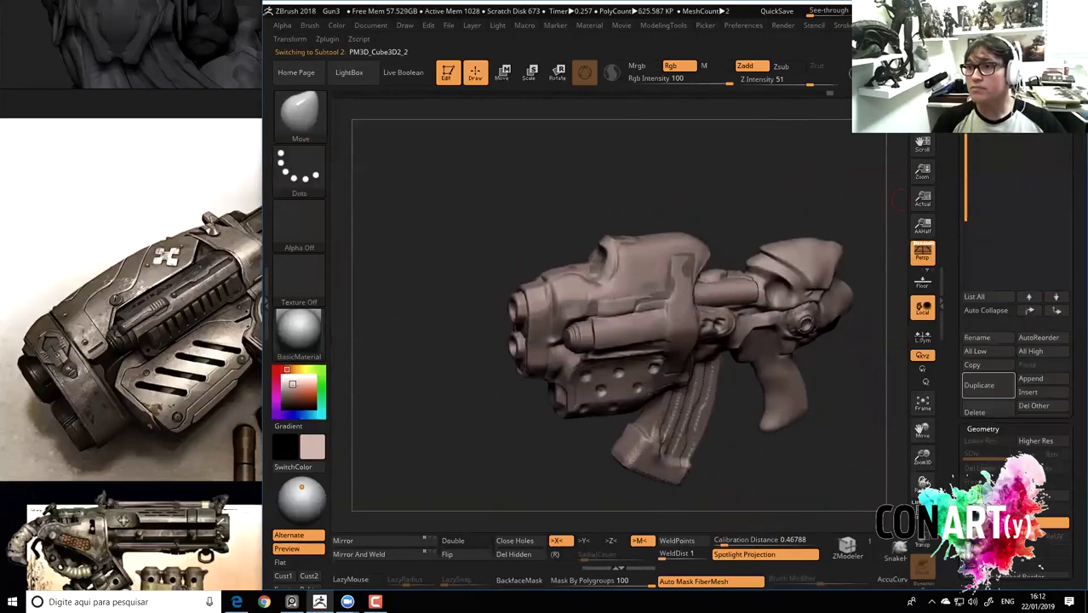
pyautogui.click(979, 385)
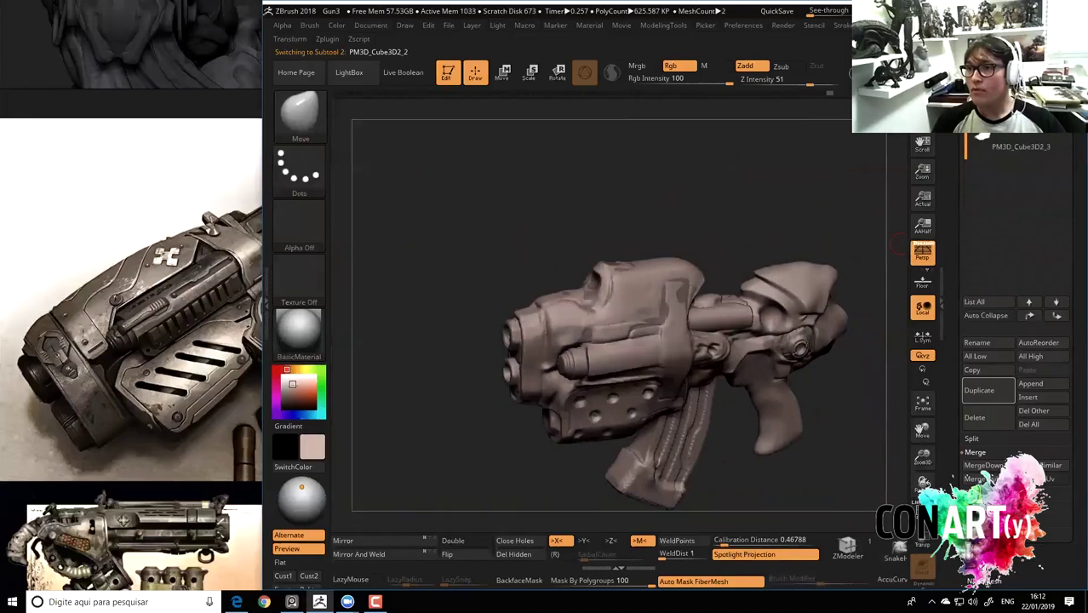
pyautogui.click(979, 390)
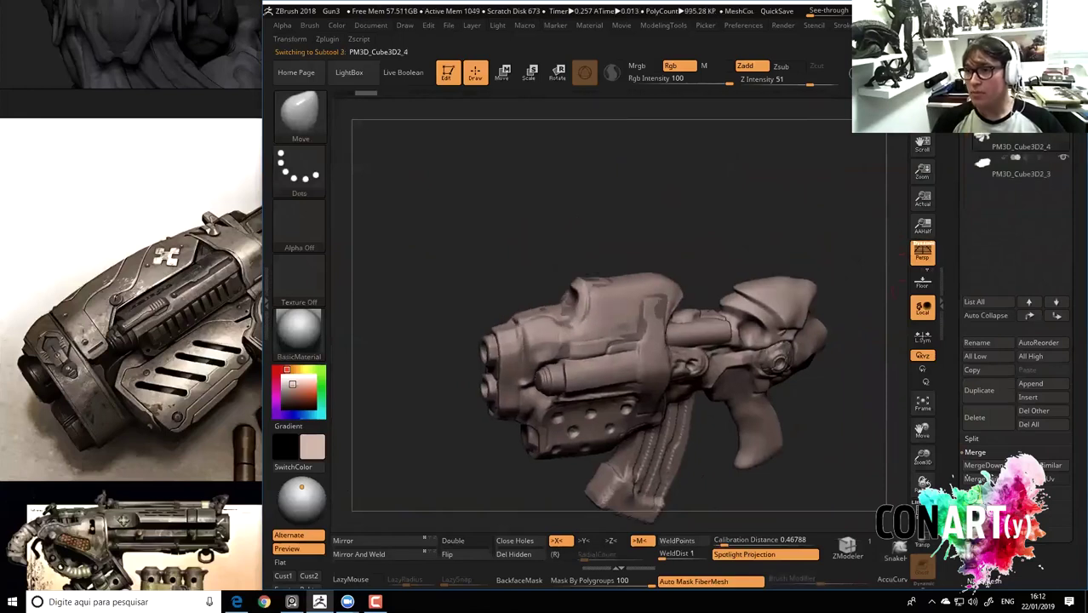
# Flatten the upper housing surface with TrimDynamic strokes, undoing the last one.
pyautogui.press('space')
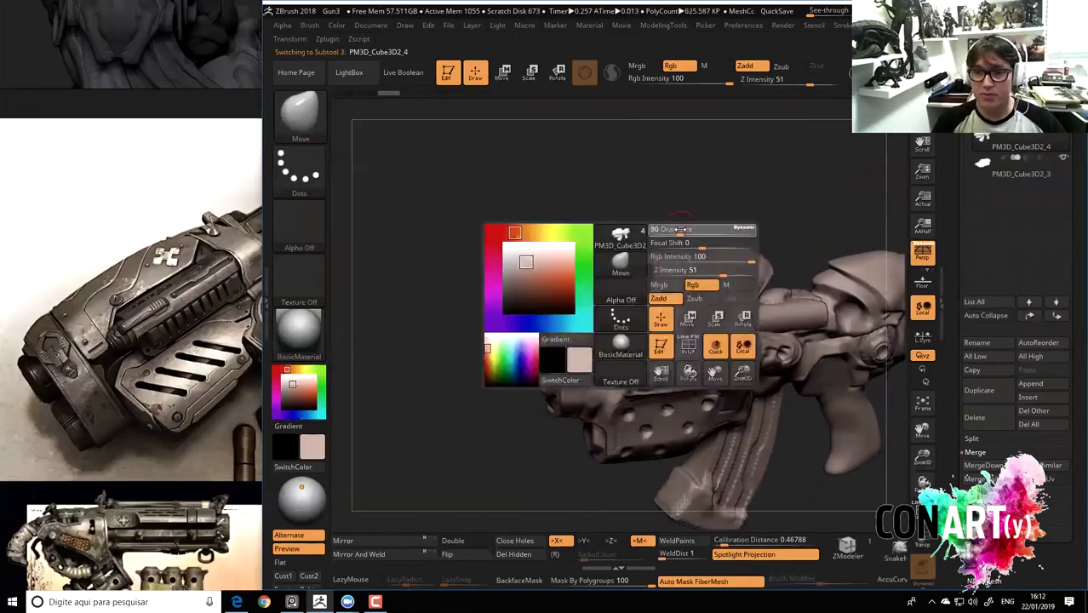
pyautogui.moveTo(630, 272)
pyautogui.keyDown('alt'); pyautogui.mouseDown()
pyautogui.moveTo(640, 241)
pyautogui.moveTo(634, 281)
pyautogui.mouseUp(); pyautogui.keyUp('alt')
pyautogui.press('space')
pyautogui.press('b')
pyautogui.press('t')
pyautogui.press('d')
pyautogui.moveTo(626, 213); pyautogui.dragTo(645, 293)
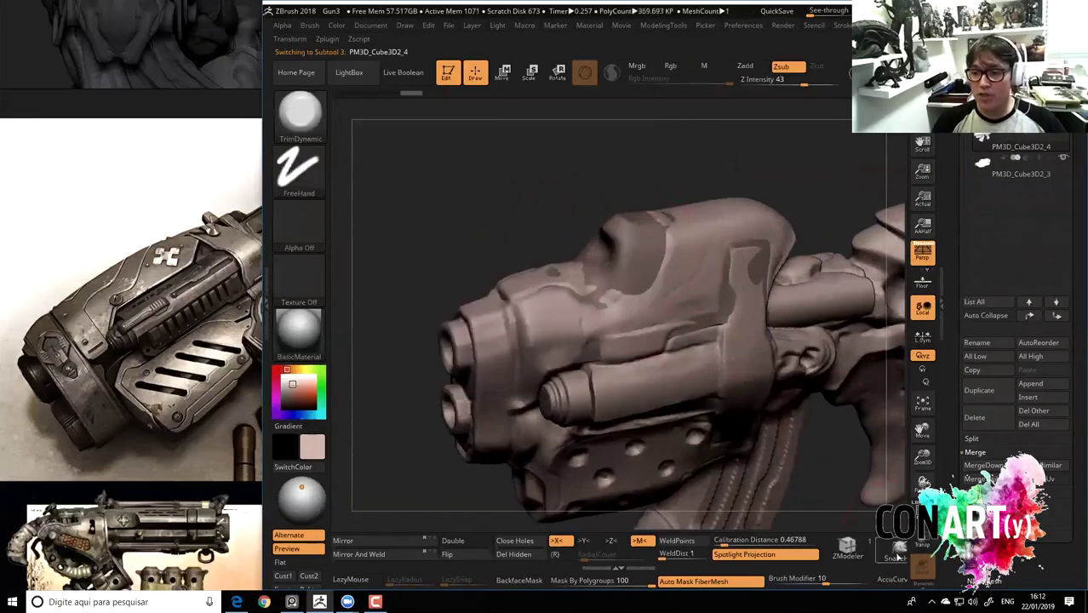
pyautogui.moveTo(611, 240); pyautogui.dragTo(658, 282)
pyautogui.moveTo(656, 238)
pyautogui.mouseDown()
pyautogui.moveTo(626, 259)
pyautogui.moveTo(635, 281)
pyautogui.moveTo(706, 256)
pyautogui.mouseUp()
pyautogui.hotkey('ctrl', 'z')
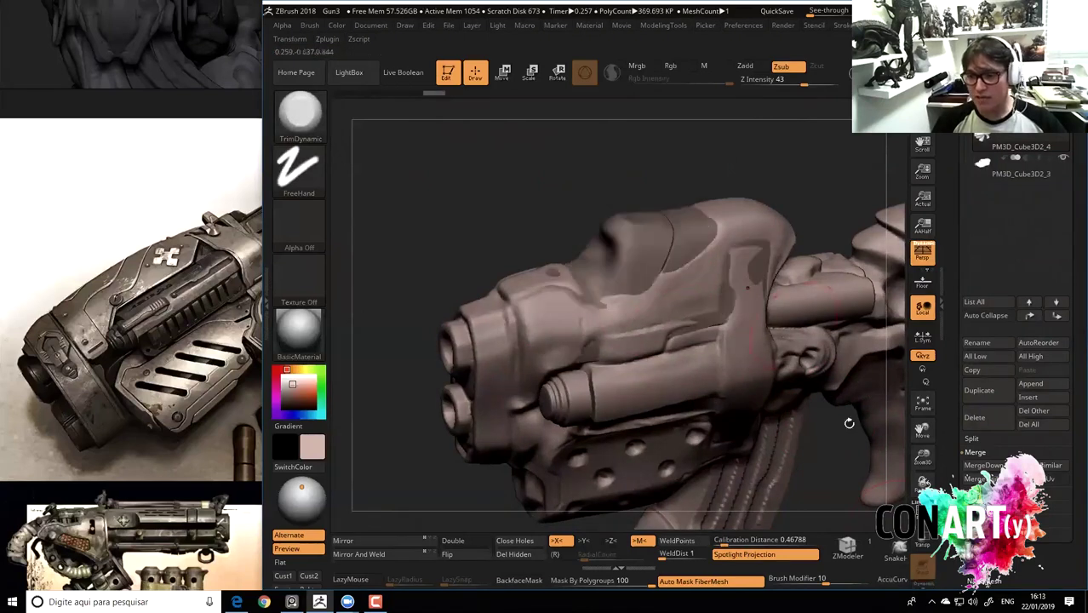
# Flatten the dented housing patches and build up clay on the upper right surface.
pyautogui.moveTo(565, 210)
pyautogui.mouseDown()
pyautogui.moveTo(534, 236)
pyautogui.moveTo(479, 246)
pyautogui.moveTo(549, 321)
pyautogui.moveTo(507, 341)
pyautogui.mouseUp()
pyautogui.moveTo(444, 204)
pyautogui.mouseDown()
pyautogui.moveTo(510, 272)
pyautogui.moveTo(636, 303)
pyautogui.moveTo(591, 318)
pyautogui.mouseUp()
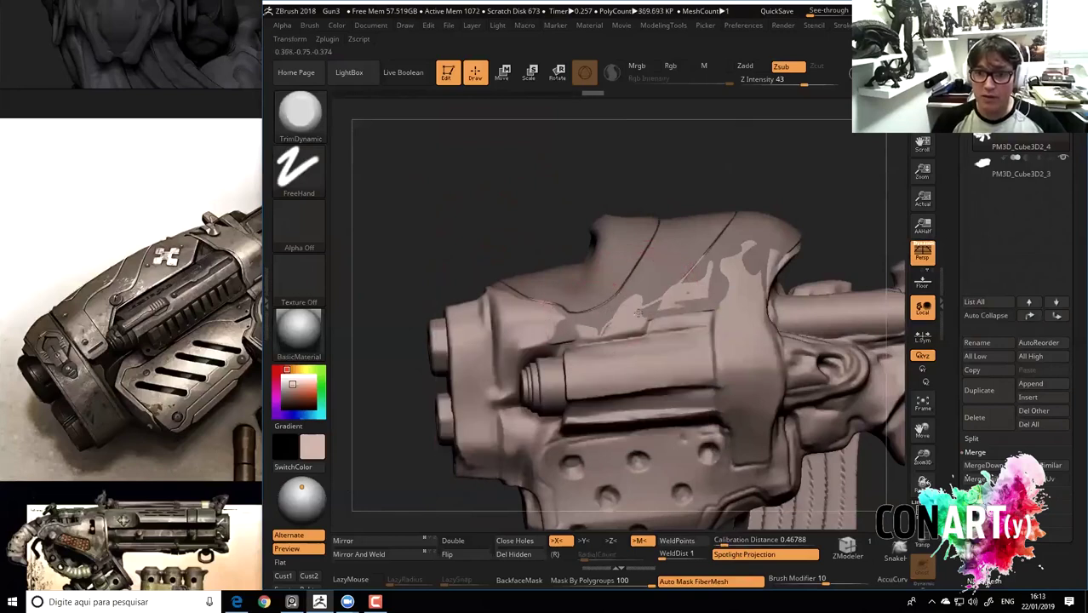
pyautogui.moveTo(591, 319)
pyautogui.mouseDown()
pyautogui.moveTo(694, 302)
pyautogui.moveTo(595, 321)
pyautogui.mouseUp()
pyautogui.press('b')
pyautogui.press('c')
pyautogui.press('b')
pyautogui.moveTo(724, 327)
pyautogui.mouseDown()
pyautogui.moveTo(746, 275)
pyautogui.moveTo(734, 281)
pyautogui.moveTo(719, 355)
pyautogui.mouseUp()
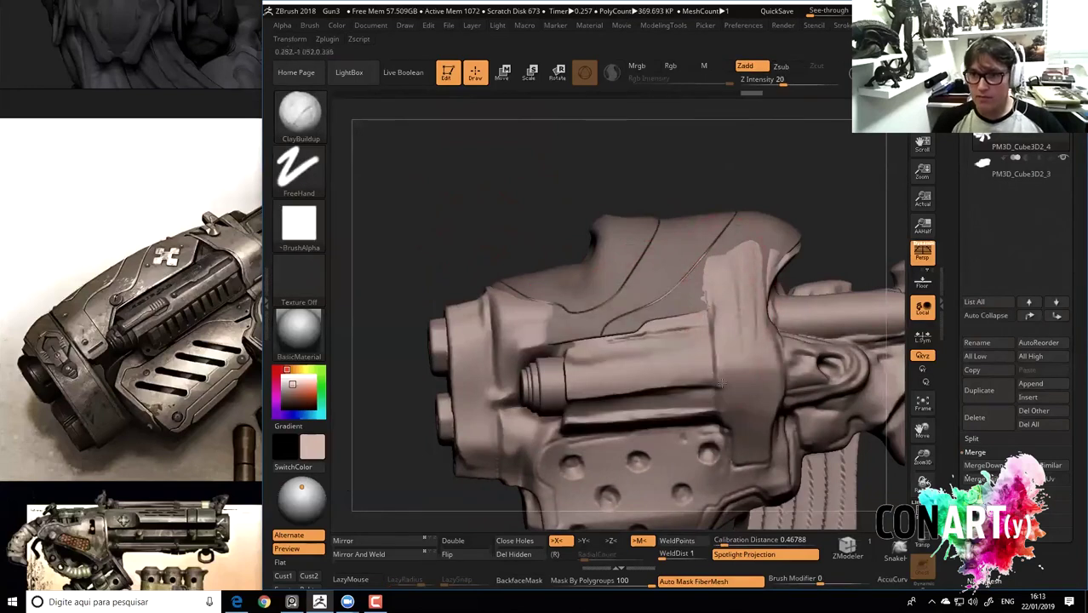
# Polish a small patch on the housing side with hPolish.
pyautogui.moveTo(436, 236); pyautogui.dragTo(464, 249)
pyautogui.press('b')
pyautogui.press('h')
pyautogui.press('p')
pyautogui.moveTo(532, 337)
pyautogui.mouseDown()
pyautogui.moveTo(511, 293)
pyautogui.moveTo(498, 298)
pyautogui.moveTo(502, 281)
pyautogui.moveTo(684, 326)
pyautogui.mouseUp()
# Carve a DamStandard groove along the raised block's right edge.
pyautogui.press('b')
pyautogui.press('c')
pyautogui.press('b')
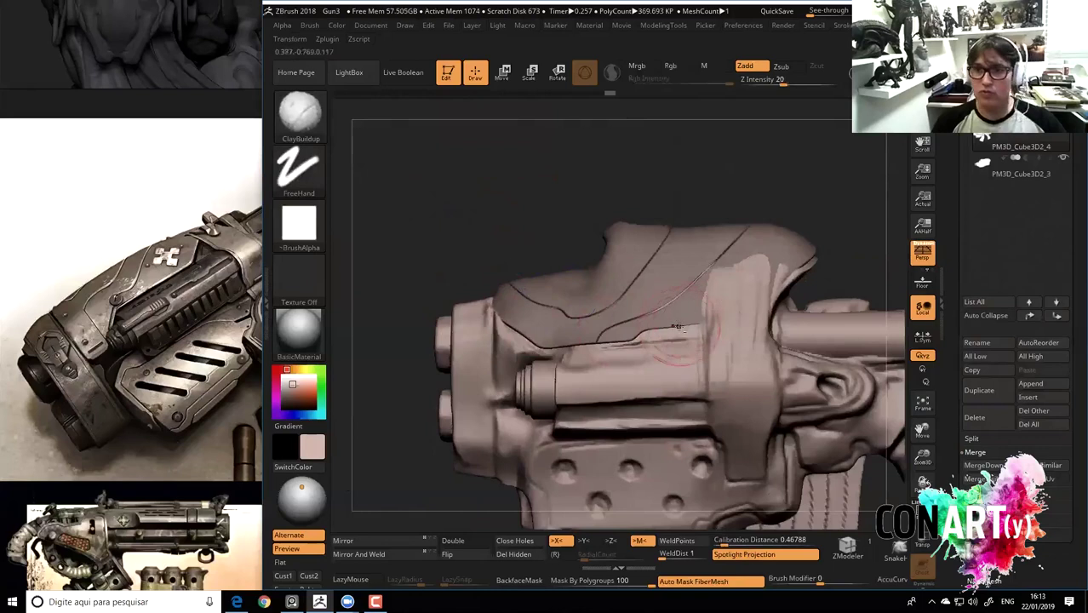
pyautogui.press('b')
pyautogui.press('d')
pyautogui.press('s')
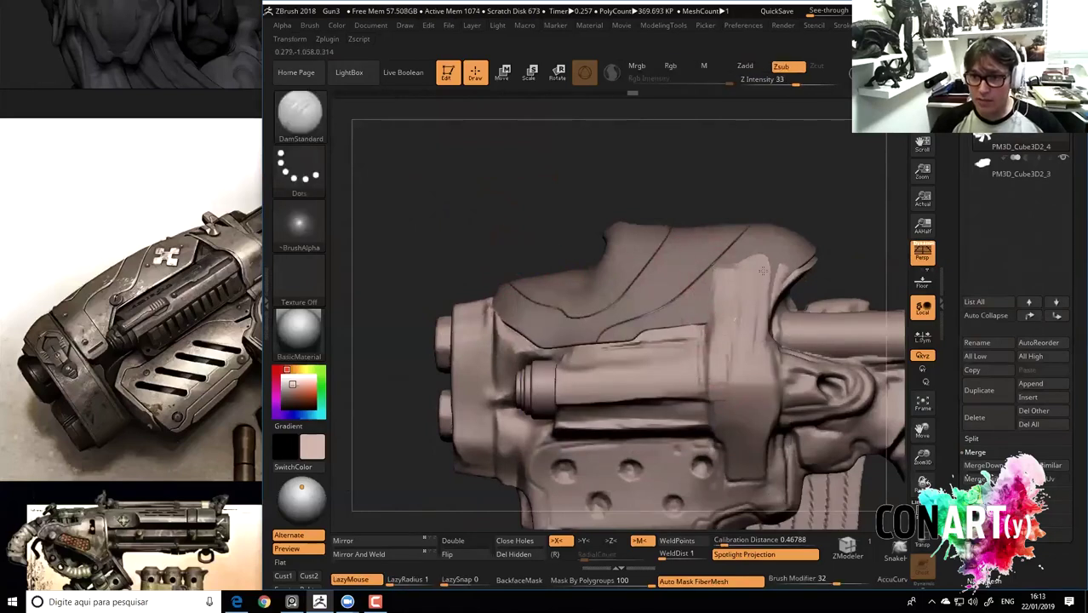
pyautogui.moveTo(766, 326); pyautogui.dragTo(759, 254)
pyautogui.moveTo(490, 188); pyautogui.dragTo(552, 245)
pyautogui.moveTo(615, 333)
pyautogui.keyDown('alt'); pyautogui.mouseDown()
pyautogui.moveTo(528, 187)
pyautogui.moveTo(572, 218)
pyautogui.mouseUp(); pyautogui.keyUp('alt')
# Turn the gun so the barrel opening faces forward, trying the TrimDynamic and Clay brushes.
pyautogui.press('b')
pyautogui.press('t')
pyautogui.press('d')
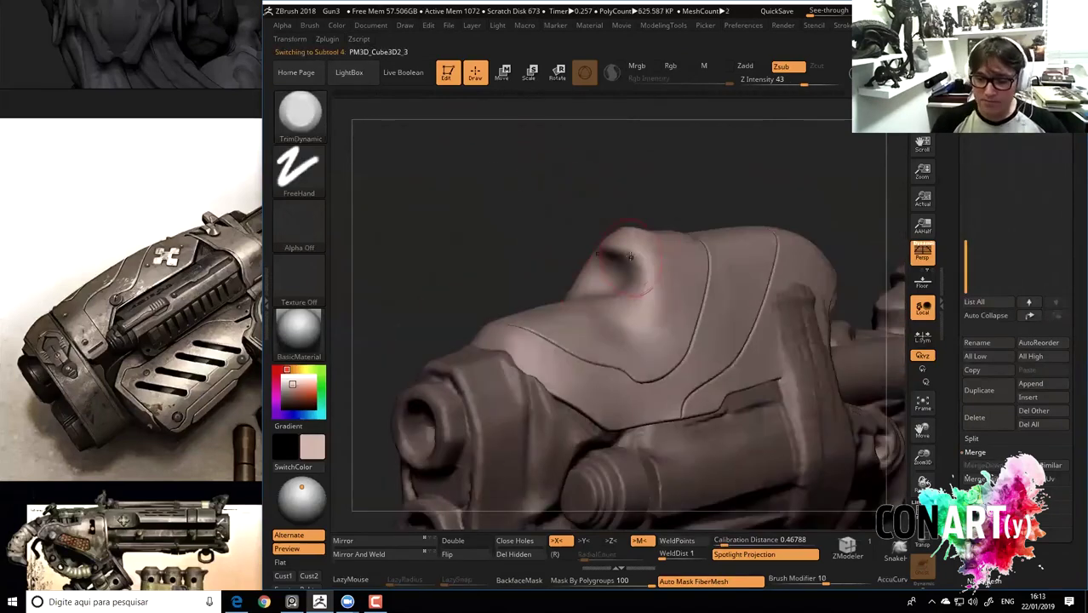
pyautogui.moveTo(544, 253)
pyautogui.mouseDown()
pyautogui.moveTo(626, 252)
pyautogui.moveTo(632, 308)
pyautogui.moveTo(638, 270)
pyautogui.moveTo(544, 238)
pyautogui.moveTo(484, 236)
pyautogui.moveTo(571, 292)
pyautogui.mouseUp()
pyautogui.press('b')
pyautogui.press('c')
pyautogui.press('l')
pyautogui.press('space')
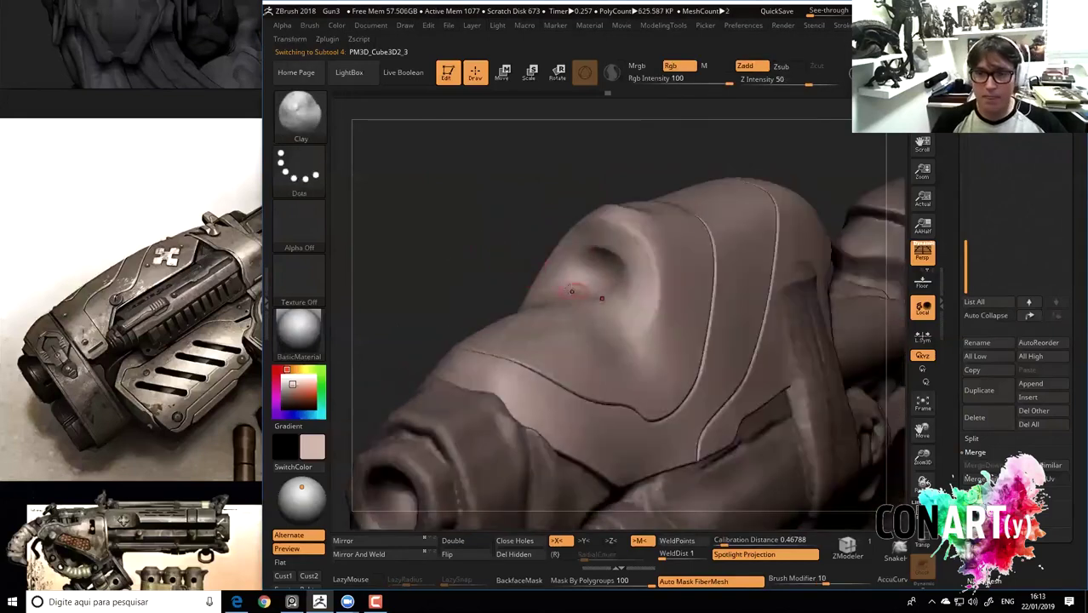
# Carve a DamStandard groove along the top edge of the housing opening.
pyautogui.press('b')
pyautogui.press('d')
pyautogui.press('s')
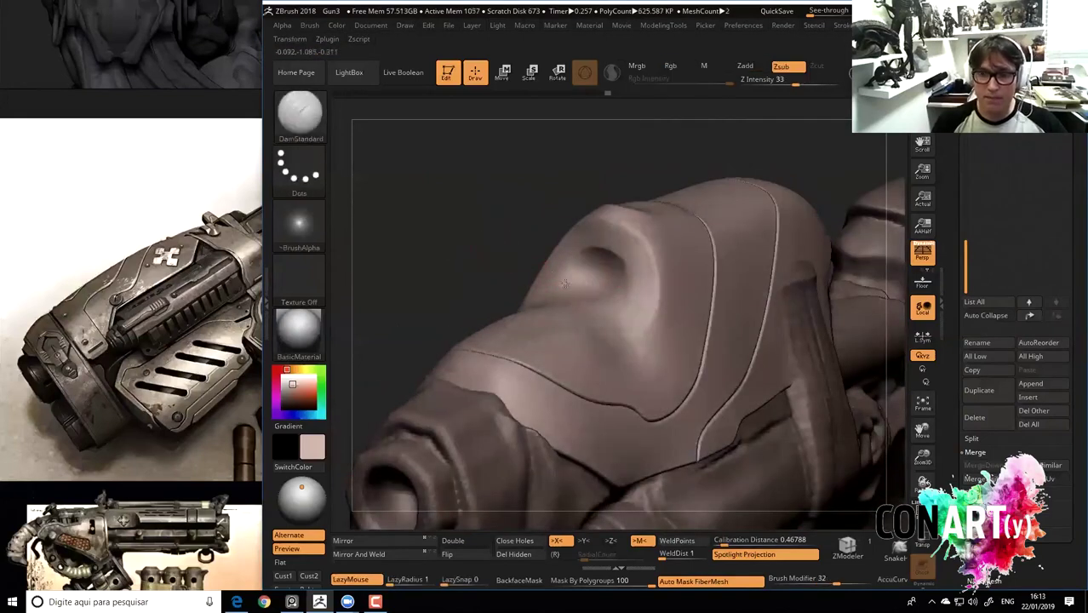
pyautogui.moveTo(626, 258); pyautogui.dragTo(504, 305)
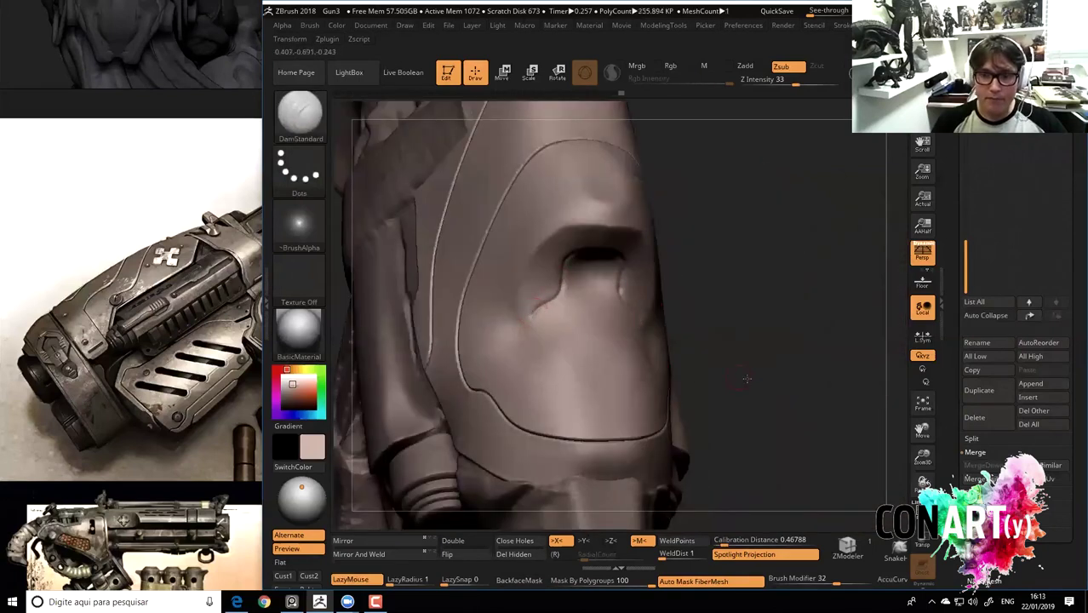
pyautogui.moveTo(746, 378); pyautogui.dragTo(551, 304)
pyautogui.moveTo(565, 256)
pyautogui.mouseDown()
pyautogui.moveTo(724, 284)
pyautogui.moveTo(741, 265)
pyautogui.mouseUp()
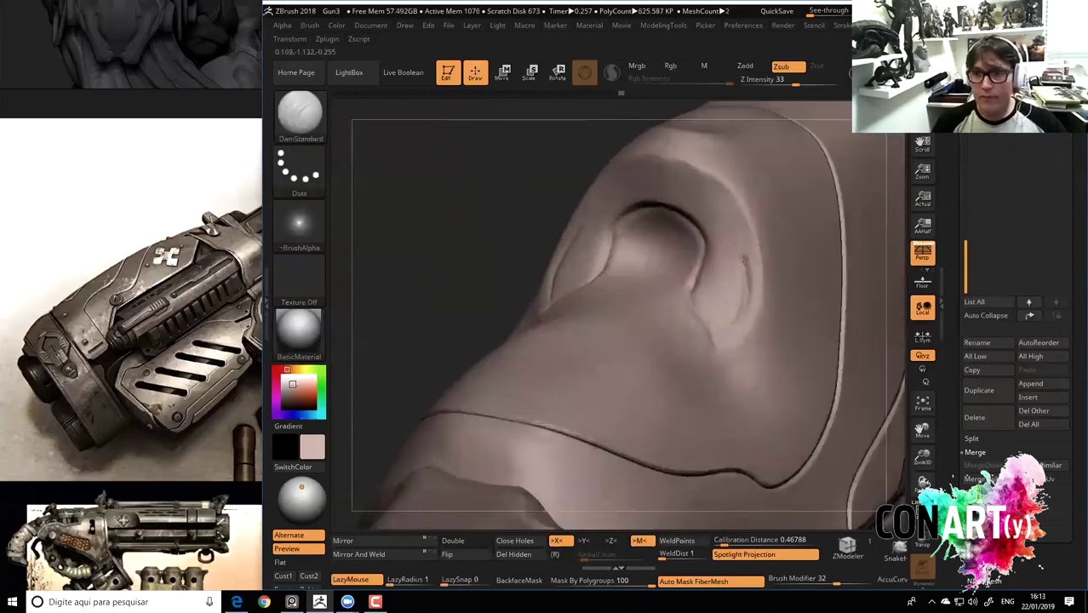
pyautogui.moveTo(507, 162)
pyautogui.mouseDown()
pyautogui.moveTo(389, 319)
pyautogui.moveTo(724, 241)
pyautogui.mouseUp()
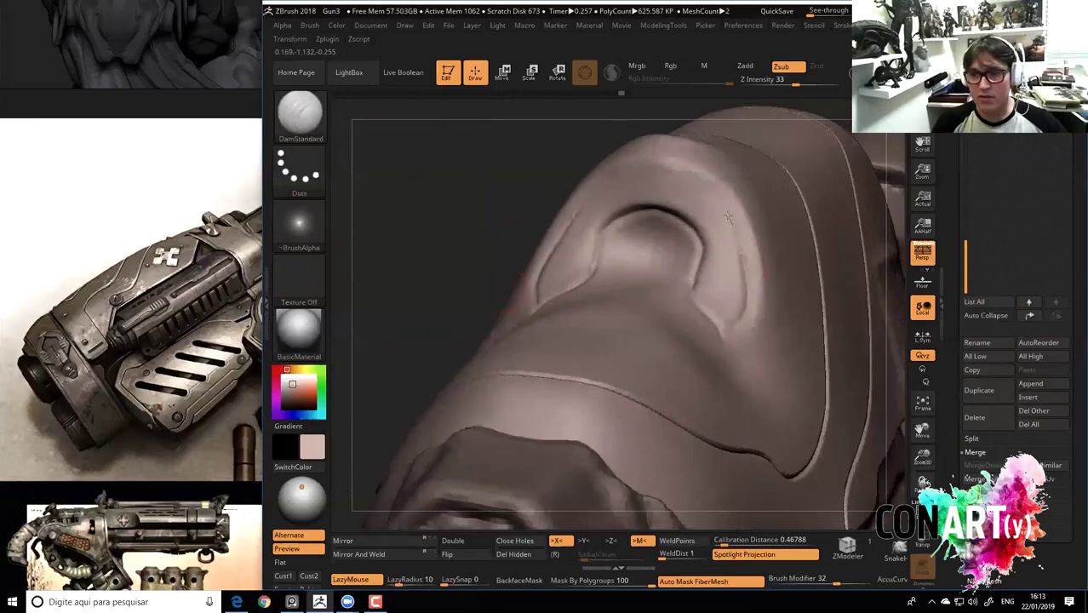
pyautogui.moveTo(694, 181); pyautogui.dragTo(625, 171)
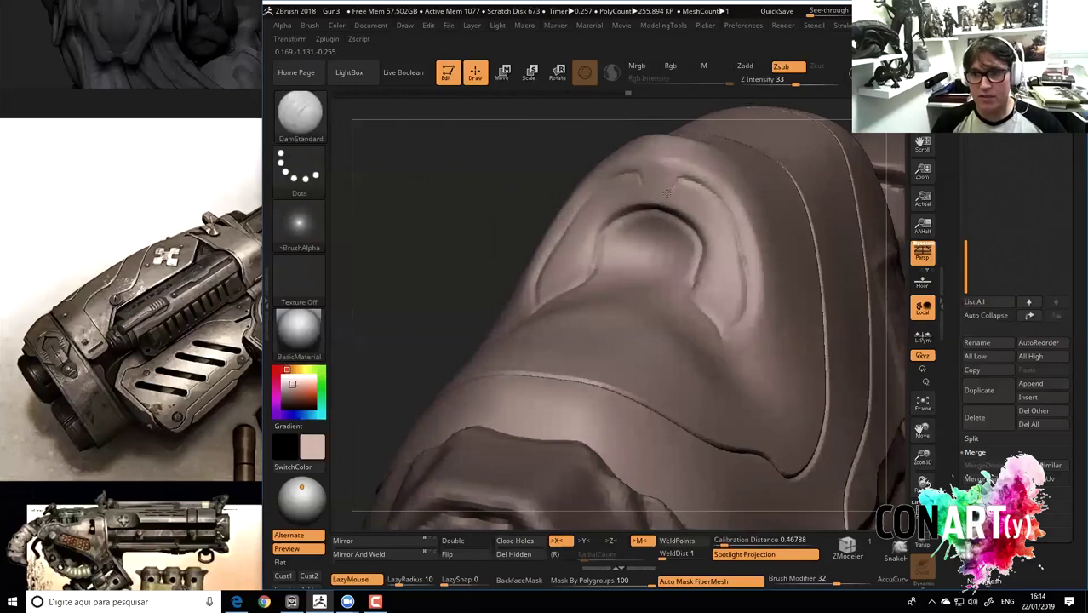
# Trace a stroke along the body crease, then undo it.
pyautogui.press('f')
pyautogui.moveTo(464, 192)
pyautogui.mouseDown()
pyautogui.moveTo(566, 246)
pyautogui.moveTo(518, 208)
pyautogui.moveTo(523, 230)
pyautogui.moveTo(661, 243)
pyautogui.moveTo(566, 305)
pyautogui.mouseUp()
pyautogui.press('space')
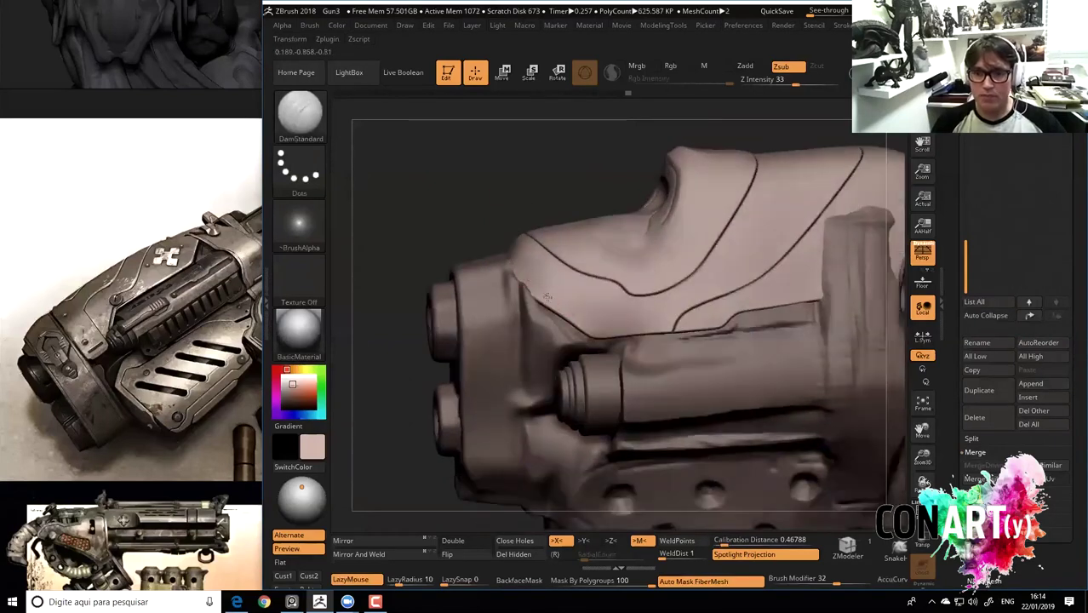
pyautogui.moveTo(418, 191); pyautogui.dragTo(552, 313)
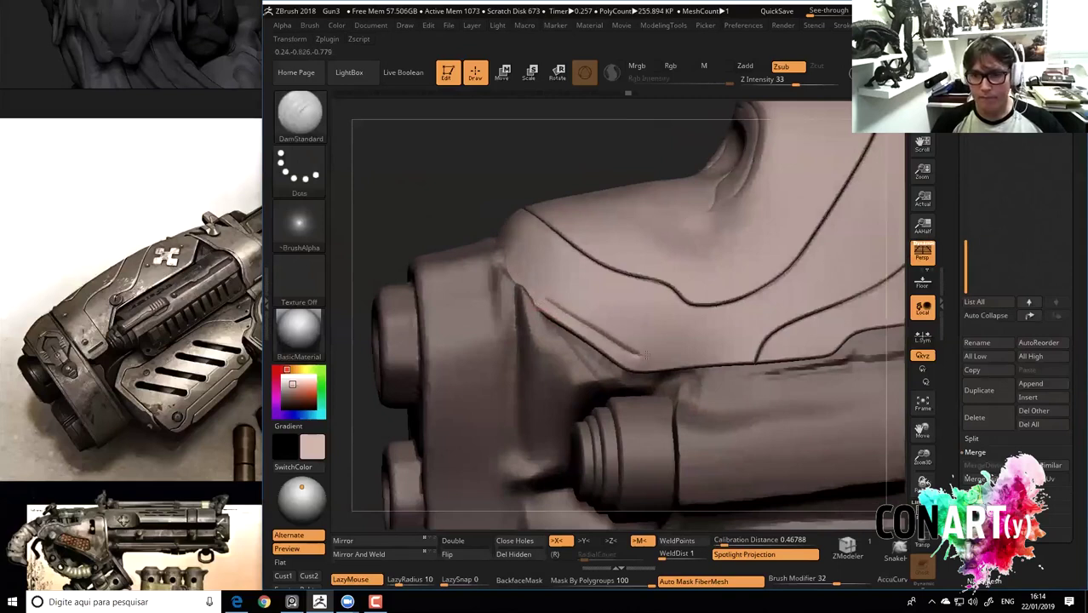
pyautogui.moveTo(546, 308); pyautogui.dragTo(613, 345)
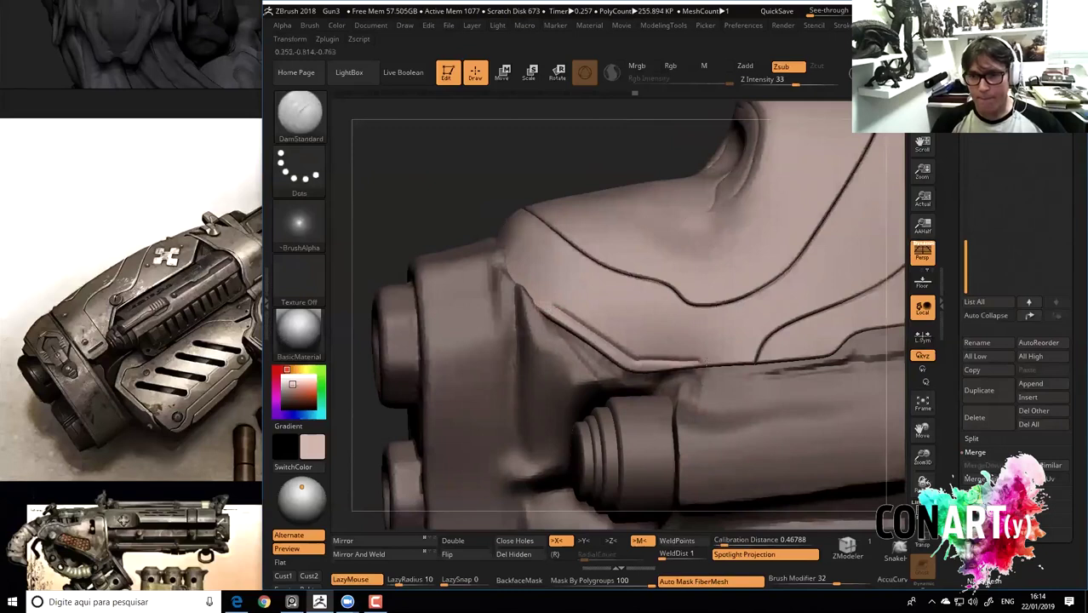
pyautogui.hotkey('ctrl', 'z')
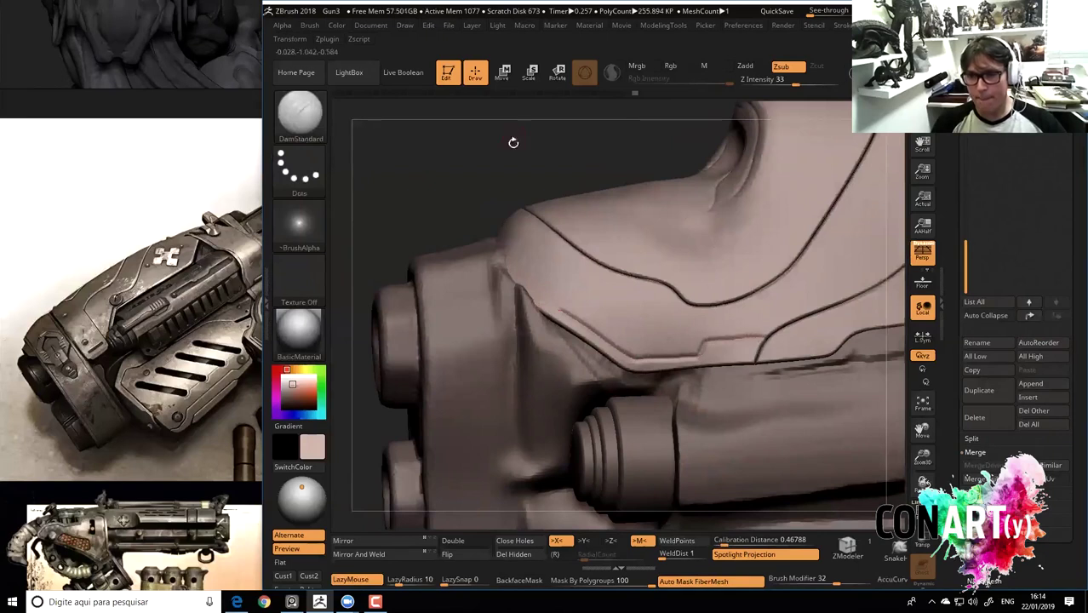
# Orbit and zoom around the gun to check the carved grooves.
pyautogui.moveTo(514, 151)
pyautogui.mouseDown()
pyautogui.moveTo(481, 214)
pyautogui.moveTo(550, 307)
pyautogui.mouseUp()
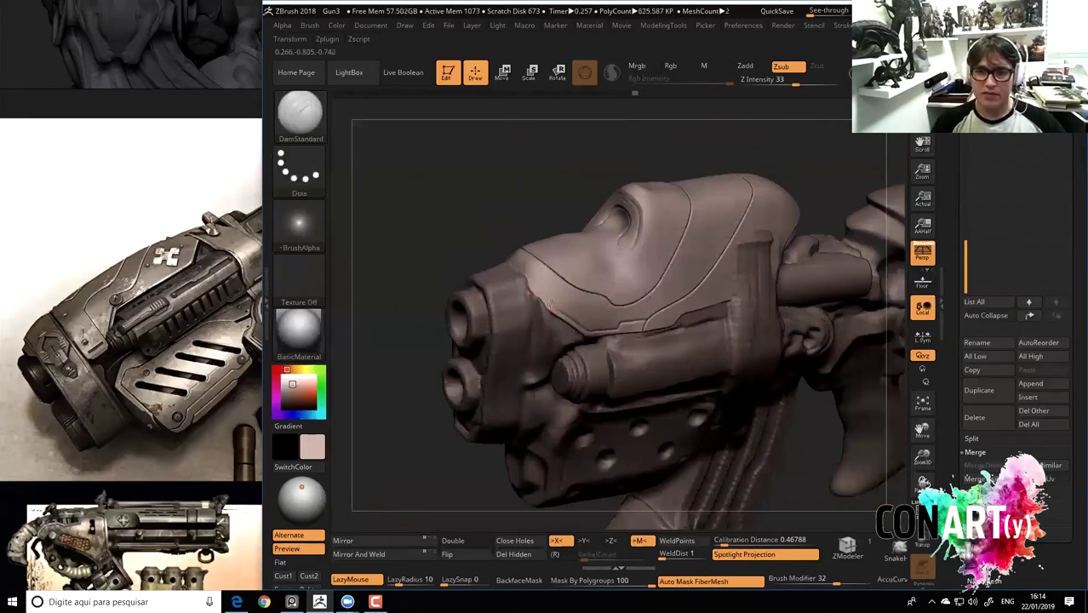
pyautogui.keyDown('alt'); pyautogui.moveTo(441, 229); pyautogui.dragTo(561, 322); pyautogui.keyUp('alt')
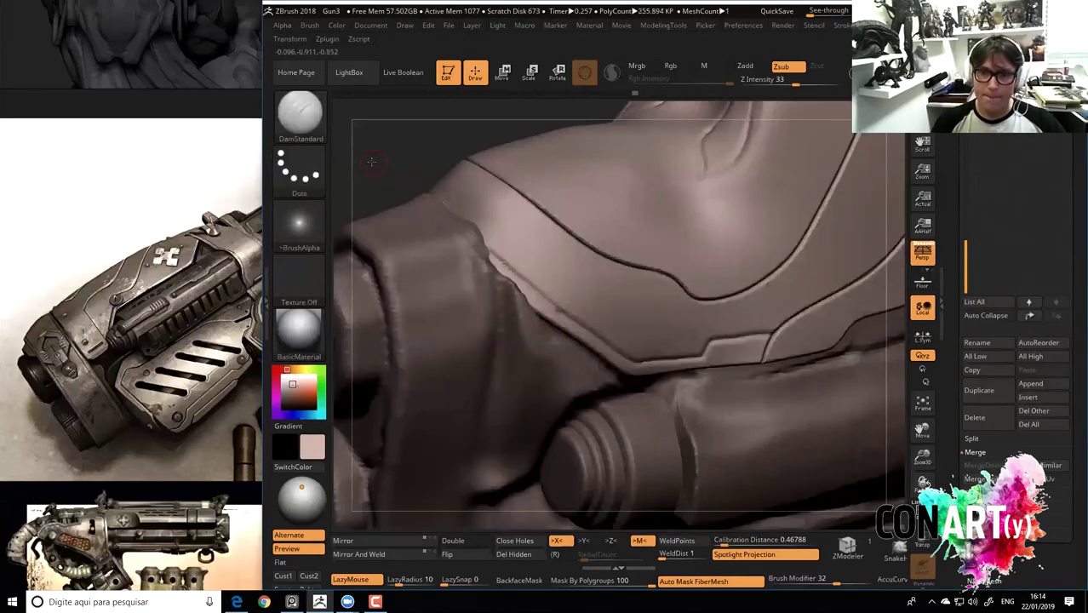
pyautogui.moveTo(371, 162)
pyautogui.keyDown('alt'); pyautogui.mouseDown()
pyautogui.moveTo(413, 206)
pyautogui.moveTo(440, 194)
pyautogui.moveTo(487, 217)
pyautogui.moveTo(455, 226)
pyautogui.moveTo(589, 237)
pyautogui.moveTo(814, 346)
pyautogui.moveTo(726, 281)
pyautogui.mouseUp(); pyautogui.keyUp('alt')
pyautogui.press('space')
pyautogui.moveTo(494, 226)
pyautogui.mouseDown()
pyautogui.moveTo(787, 389)
pyautogui.moveTo(588, 329)
pyautogui.mouseUp()
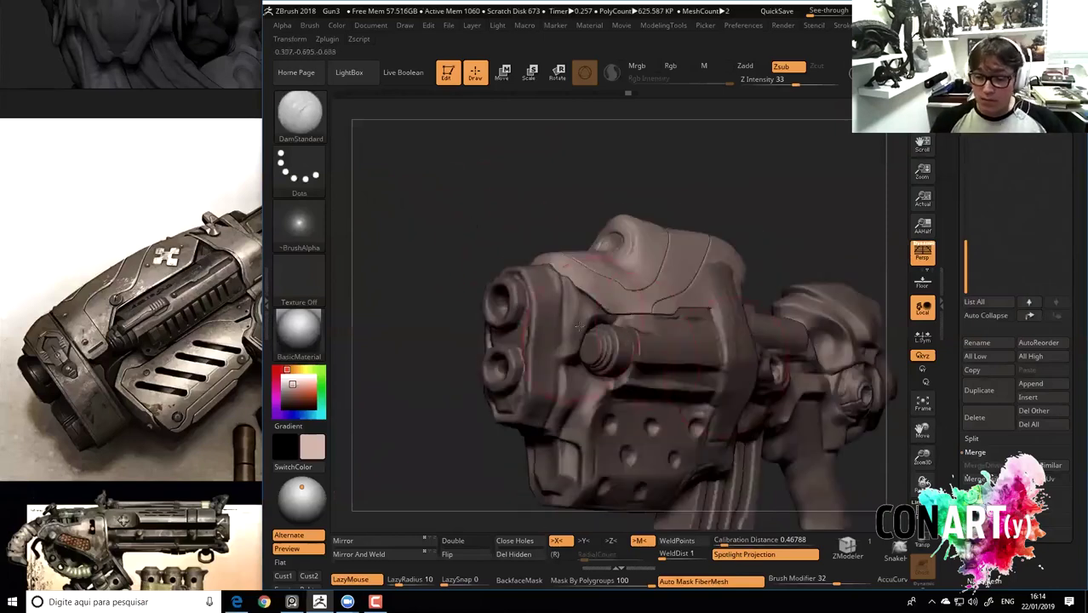
pyautogui.moveTo(462, 216); pyautogui.dragTo(552, 277)
pyautogui.press('b')
pyautogui.press('m')
pyautogui.press('v')
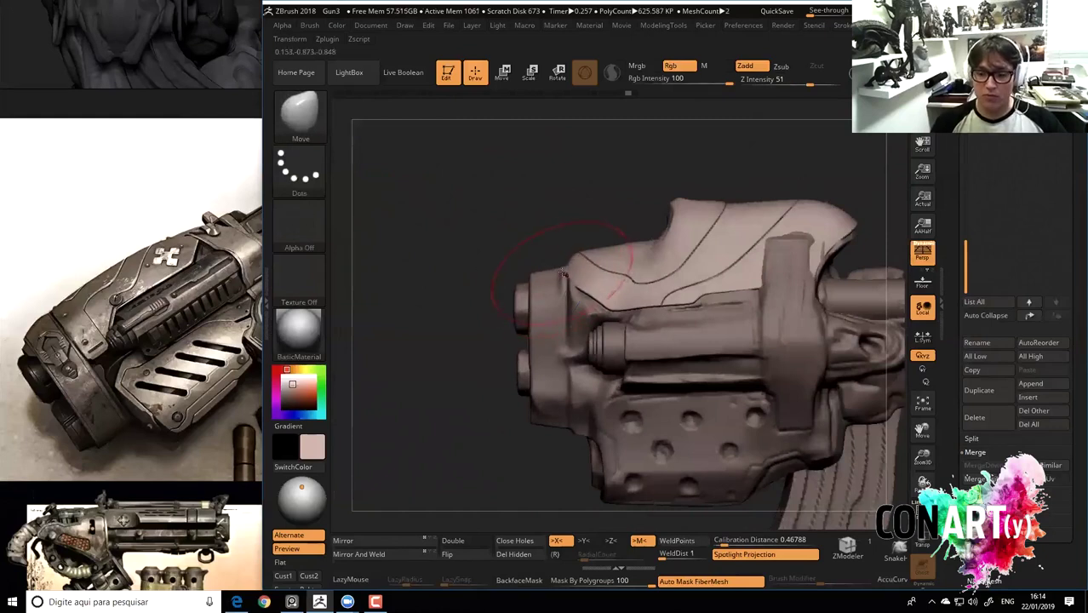
# Turn off polygroup masking, orbit to a close side view of the barrel, and pick hPolish.
pyautogui.click(558, 581)
pyautogui.press('space')
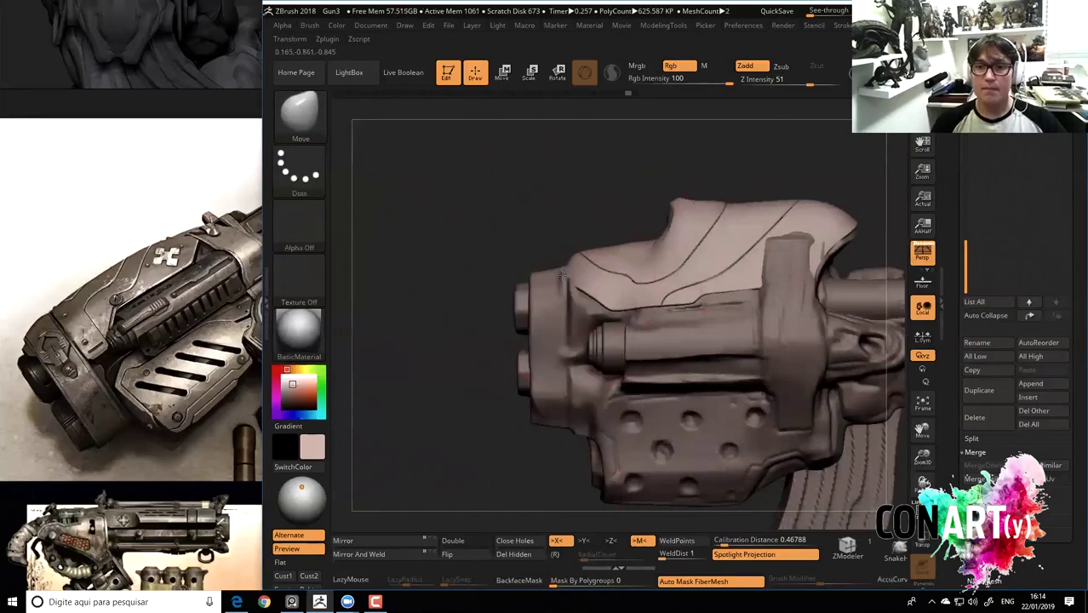
pyautogui.moveTo(497, 249); pyautogui.dragTo(586, 286)
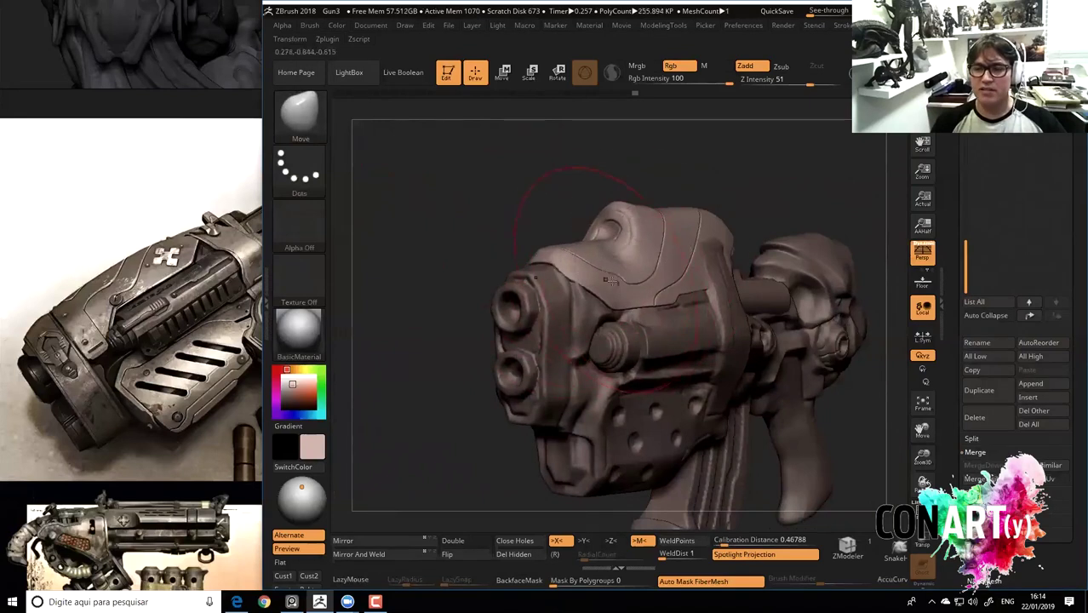
pyautogui.moveTo(511, 188); pyautogui.dragTo(613, 285)
pyautogui.press('space')
pyautogui.moveTo(798, 371)
pyautogui.mouseDown()
pyautogui.moveTo(529, 194)
pyautogui.moveTo(670, 290)
pyautogui.mouseUp()
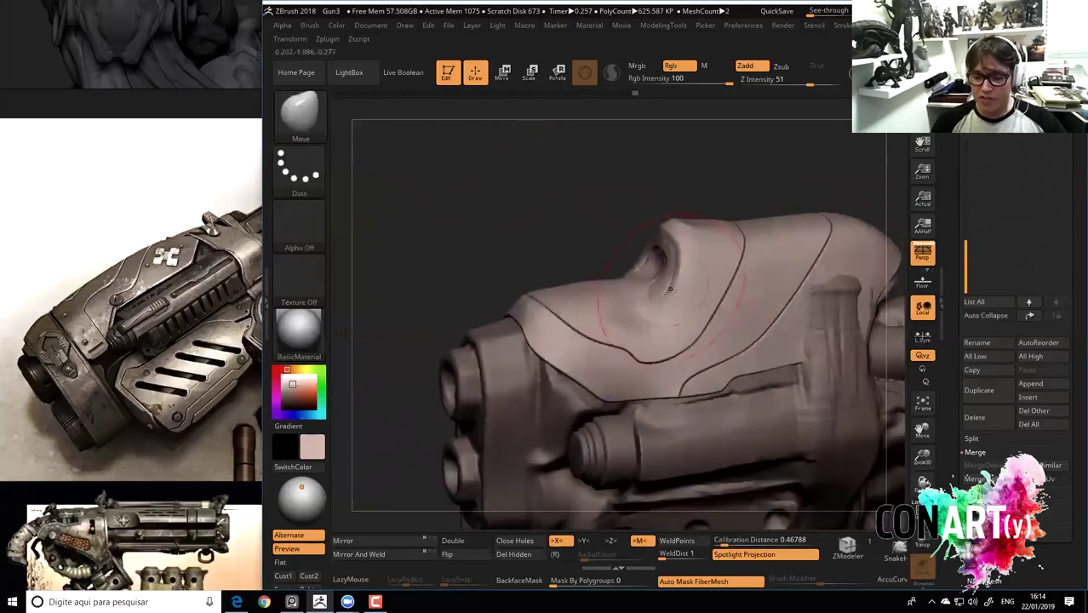
pyautogui.press('b')
pyautogui.press('h')
pyautogui.press('p')
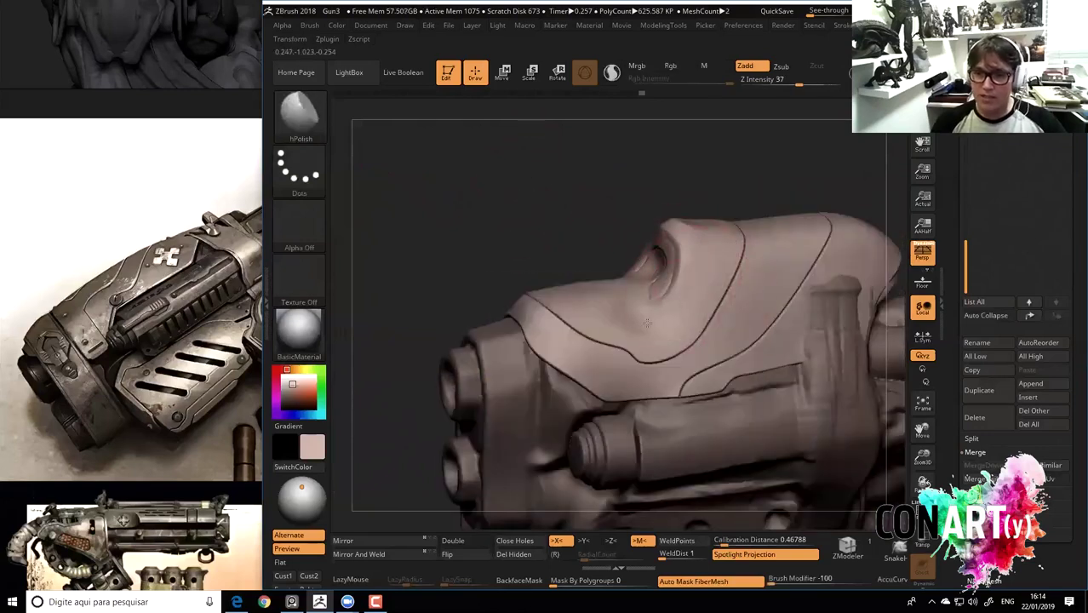
# Orbit and zoom around the gun to view the front barrels, top and magazine.
pyautogui.moveTo(562, 271); pyautogui.dragTo(613, 298)
pyautogui.moveTo(526, 253); pyautogui.dragTo(775, 240)
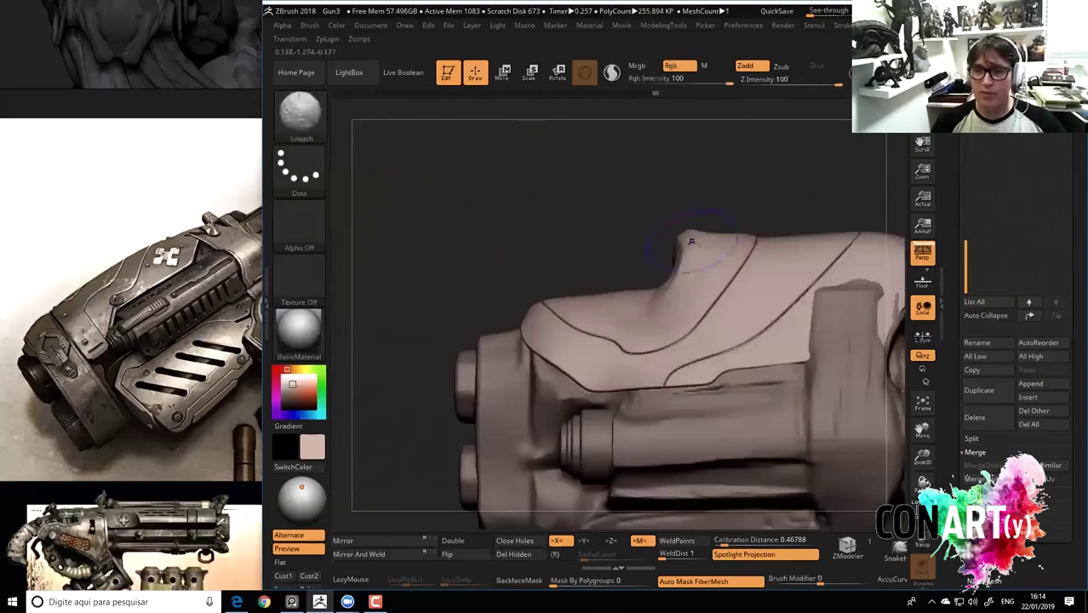
pyautogui.moveTo(586, 212); pyautogui.dragTo(656, 195)
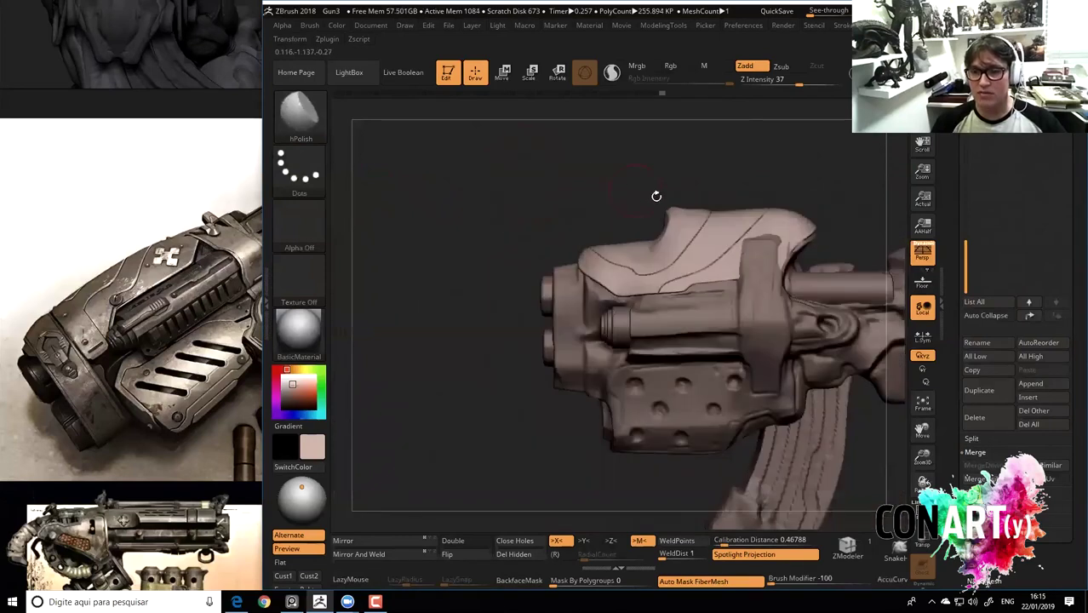
pyautogui.moveTo(536, 189); pyautogui.dragTo(583, 257)
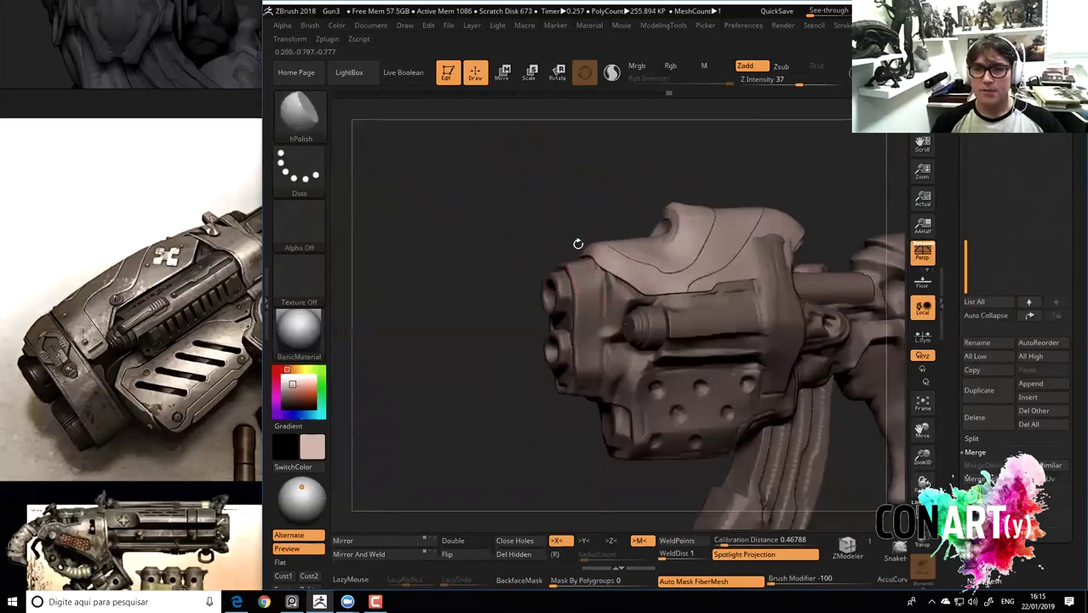
pyautogui.moveTo(504, 232)
pyautogui.keyDown('alt'); pyautogui.mouseDown()
pyautogui.moveTo(611, 265)
pyautogui.moveTo(485, 232)
pyautogui.mouseUp(); pyautogui.keyUp('alt')
pyautogui.moveTo(531, 161)
pyautogui.mouseDown()
pyautogui.moveTo(476, 189)
pyautogui.moveTo(443, 126)
pyautogui.moveTo(529, 245)
pyautogui.moveTo(475, 271)
pyautogui.moveTo(768, 408)
pyautogui.mouseUp()
pyautogui.moveTo(598, 385)
pyautogui.keyDown('alt'); pyautogui.mouseDown()
pyautogui.moveTo(479, 342)
pyautogui.moveTo(427, 439)
pyautogui.moveTo(429, 364)
pyautogui.moveTo(521, 355)
pyautogui.moveTo(447, 333)
pyautogui.moveTo(525, 284)
pyautogui.mouseUp(); pyautogui.keyUp('alt')
pyautogui.moveTo(462, 422)
pyautogui.keyDown('alt'); pyautogui.mouseDown()
pyautogui.moveTo(467, 376)
pyautogui.moveTo(607, 312)
pyautogui.mouseUp(); pyautogui.keyUp('alt')
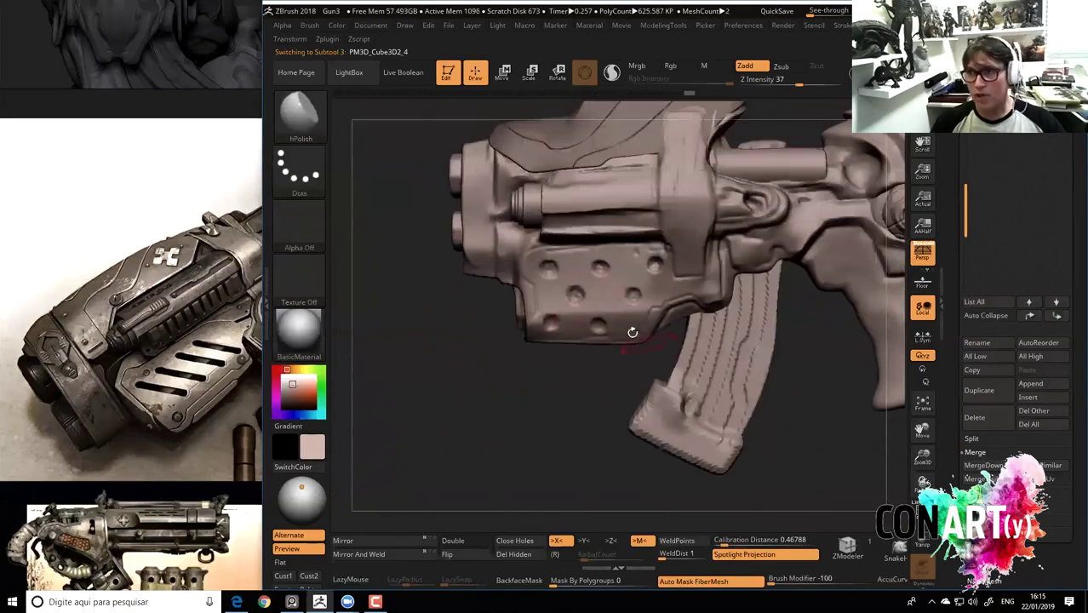
# Duplicate the side block subtool, isolate the copy, and show its polygroup wireframe.
pyautogui.click(989, 397)
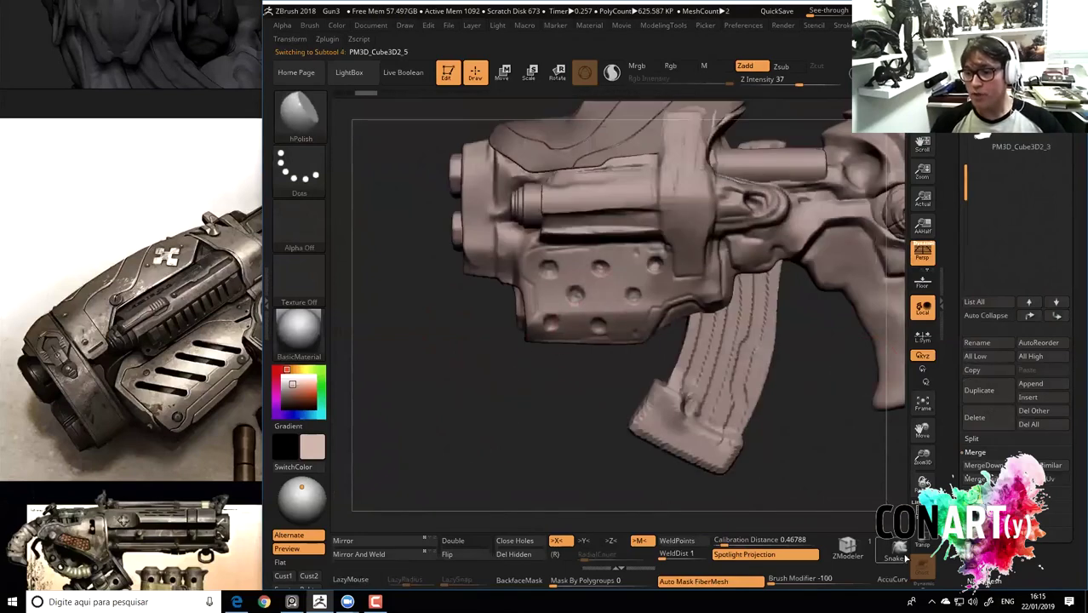
pyautogui.click(918, 587)
pyautogui.moveTo(563, 392); pyautogui.dragTo(617, 371)
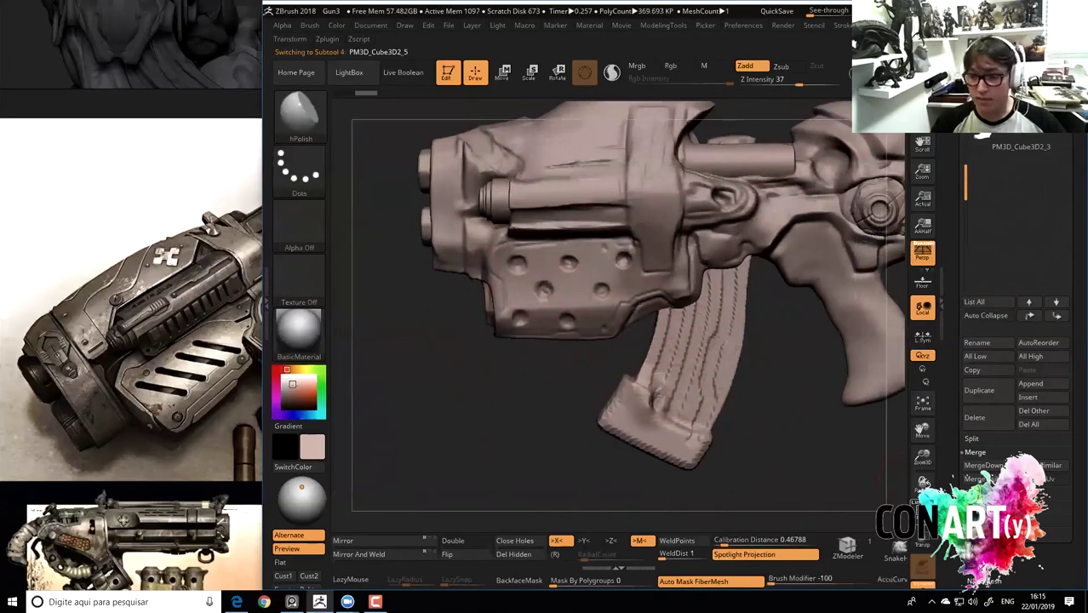
pyautogui.hotkey('shift', 'f')
pyautogui.moveTo(525, 384); pyautogui.dragTo(575, 375)
# Slice off and delete the rear part behind the side block with SliceCurve.
pyautogui.keyDown('ctrl'); pyautogui.keyDown('shift'); pyautogui.click(299, 111); pyautogui.keyUp('shift'); pyautogui.keyUp('ctrl')
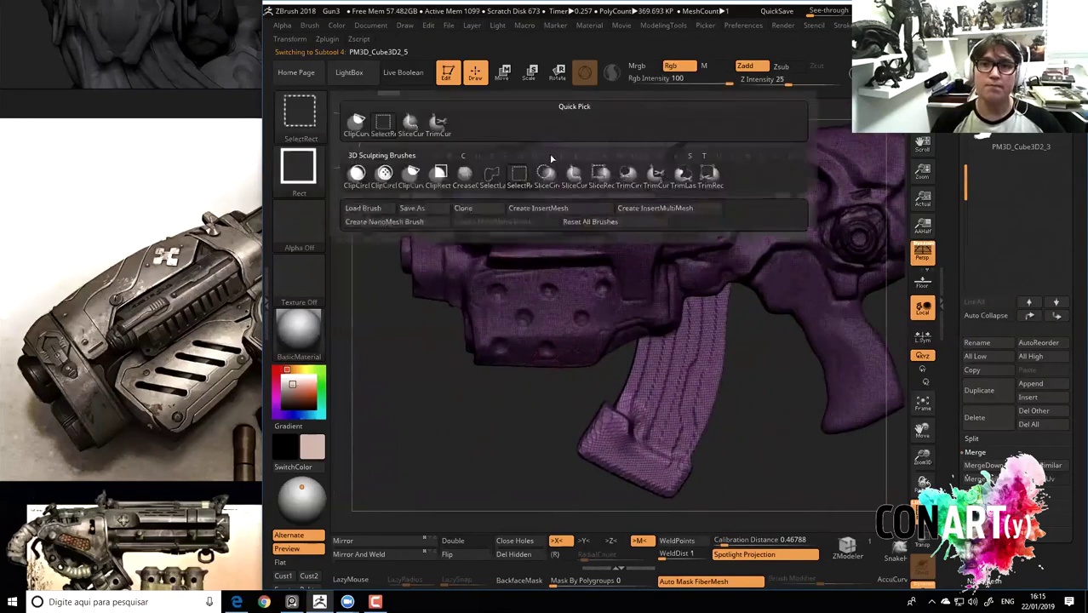
pyautogui.click(572, 174)
pyautogui.moveTo(703, 135)
pyautogui.mouseDown()
pyautogui.moveTo(654, 184)
pyautogui.moveTo(690, 528)
pyautogui.mouseUp()
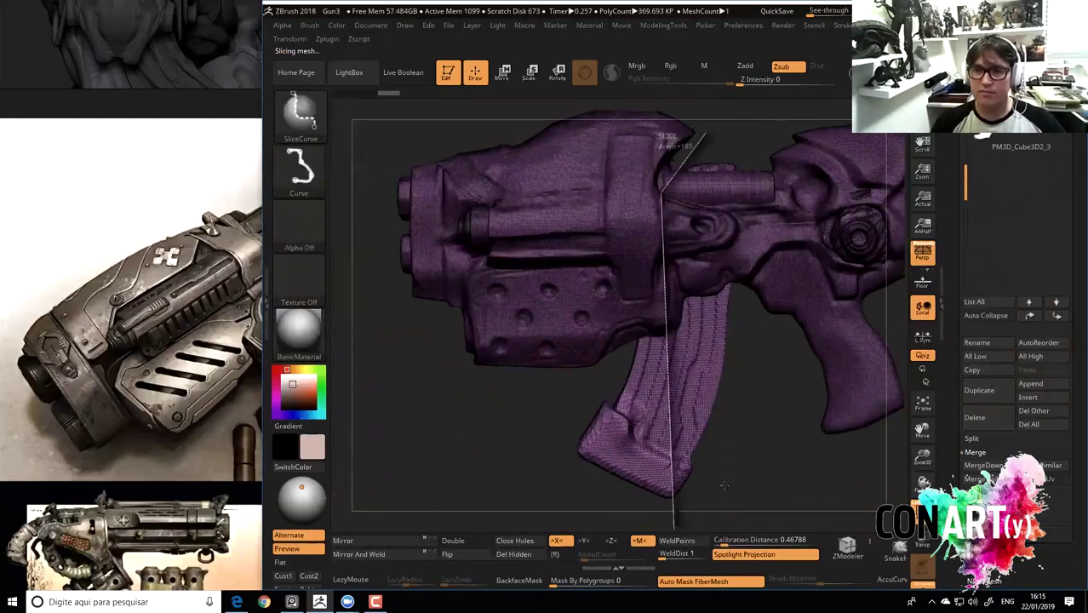
pyautogui.keyDown('ctrl'); pyautogui.keyDown('shift'); pyautogui.click(525, 324); pyautogui.keyUp('shift'); pyautogui.keyUp('ctrl')
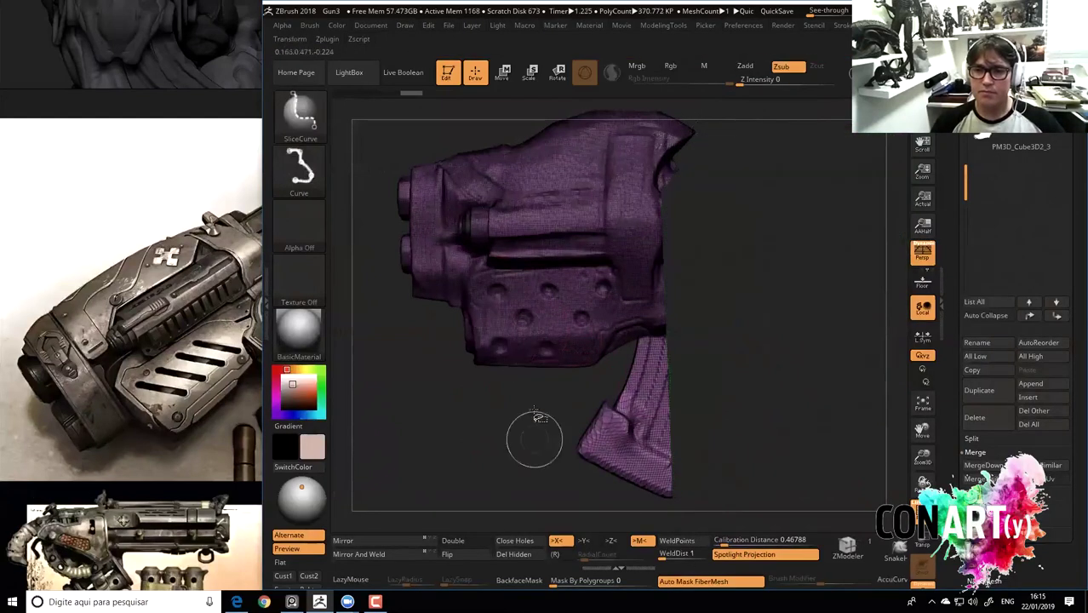
pyautogui.click(524, 556)
# Slice away and delete the part below the block, then close the holes.
pyautogui.moveTo(699, 314)
pyautogui.keyDown('ctrl'); pyautogui.keyDown('shift'); pyautogui.mouseDown()
pyautogui.moveTo(584, 359)
pyautogui.moveTo(464, 359)
pyautogui.moveTo(351, 377)
pyautogui.mouseUp(); pyautogui.keyUp('shift'); pyautogui.keyUp('ctrl')
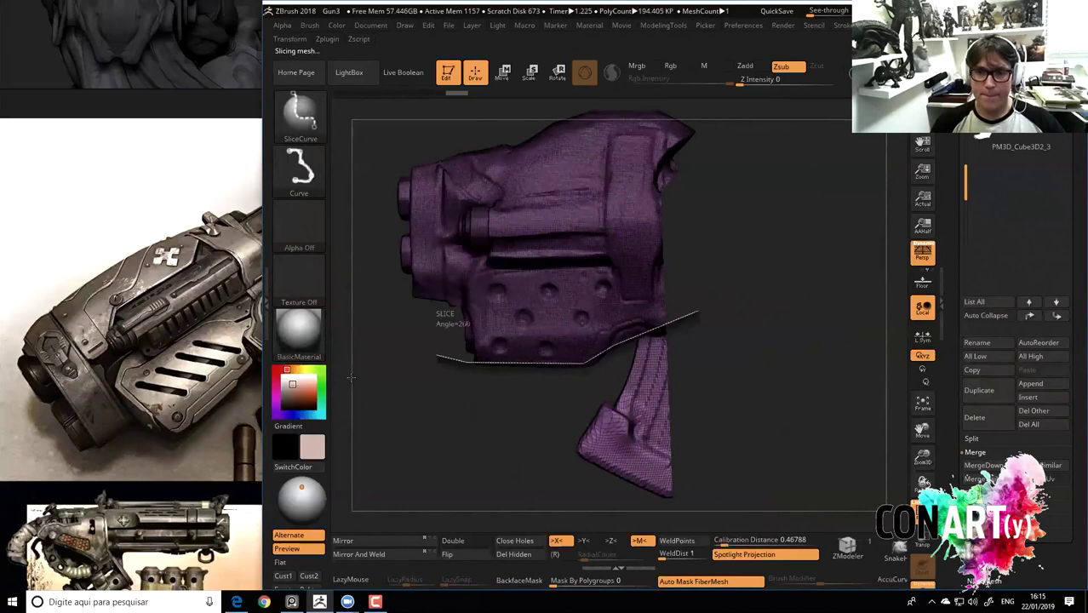
pyautogui.moveTo(529, 451); pyautogui.dragTo(503, 466)
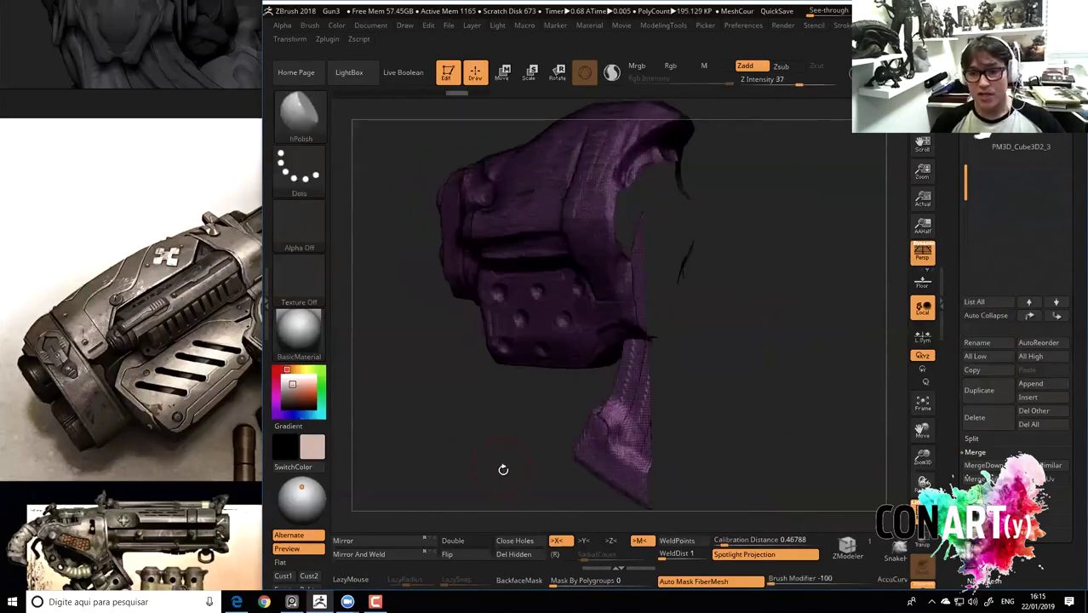
pyautogui.click(522, 553)
pyautogui.click(515, 540)
pyautogui.moveTo(481, 417)
pyautogui.mouseDown()
pyautogui.moveTo(680, 346)
pyautogui.moveTo(640, 331)
pyautogui.moveTo(587, 362)
pyautogui.moveTo(458, 362)
pyautogui.mouseUp()
pyautogui.keyDown('ctrl'); pyautogui.keyDown('shift'); pyautogui.click(511, 290); pyautogui.keyUp('shift'); pyautogui.keyUp('ctrl')
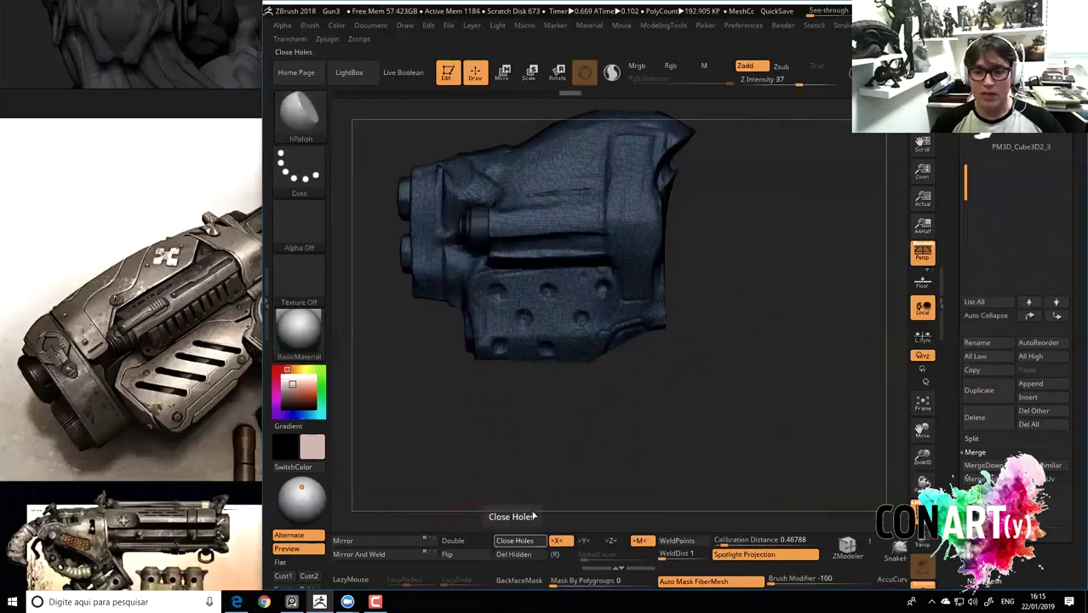
pyautogui.click(515, 543)
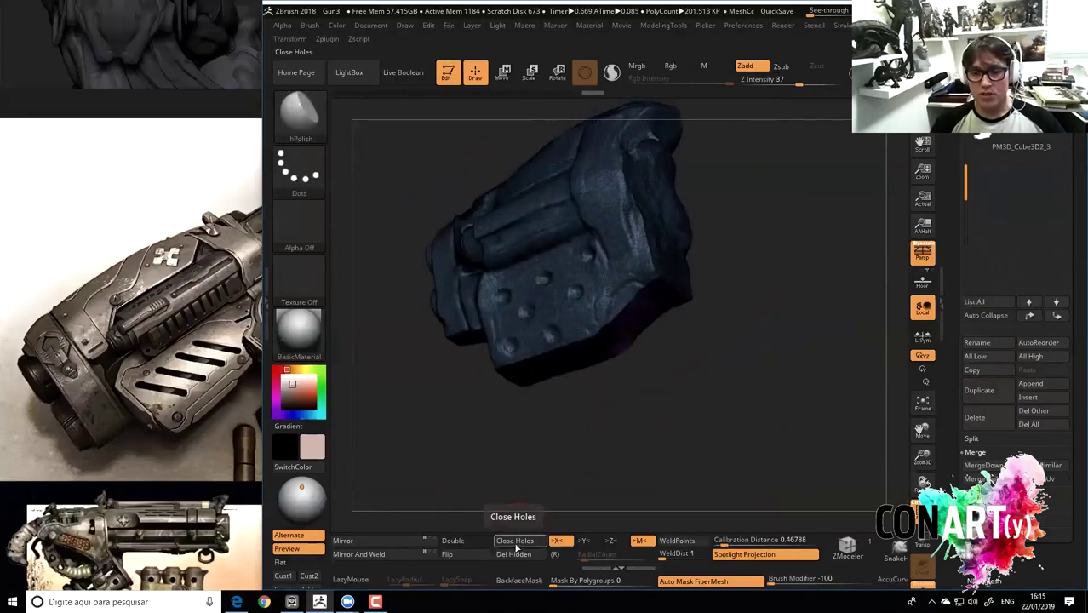
# Cut off and delete a front section of the block.
pyautogui.moveTo(562, 477)
pyautogui.mouseDown()
pyautogui.moveTo(623, 435)
pyautogui.moveTo(645, 451)
pyautogui.moveTo(624, 428)
pyautogui.mouseUp()
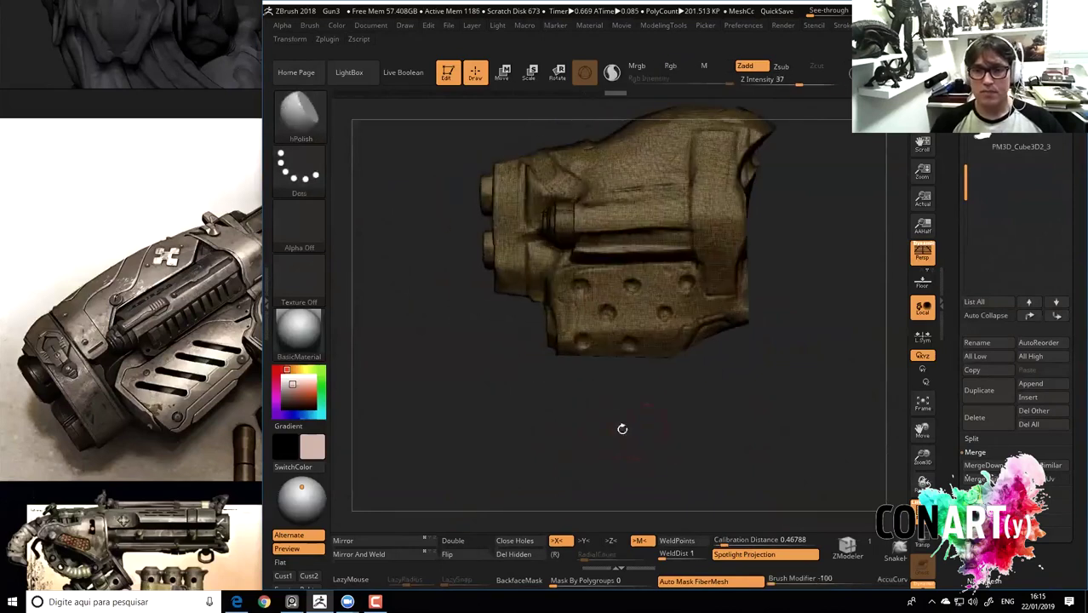
pyautogui.keyDown('ctrl'); pyautogui.keyDown('shift'); pyautogui.moveTo(566, 383); pyautogui.dragTo(549, 273); pyautogui.keyUp('shift'); pyautogui.keyUp('ctrl')
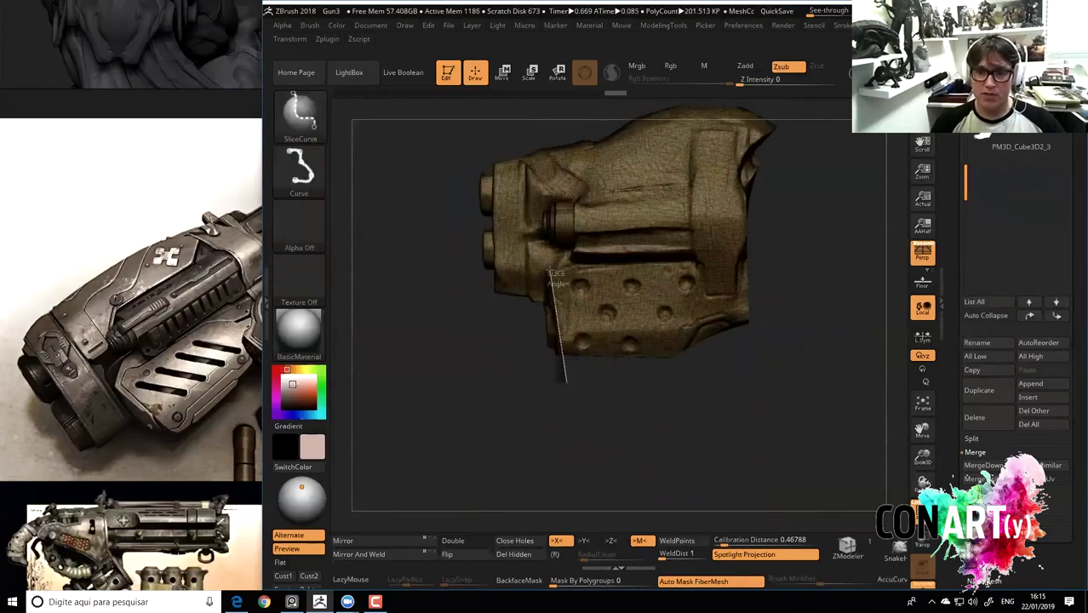
pyautogui.keyDown('ctrl'); pyautogui.keyDown('shift'); pyautogui.moveTo(549, 273); pyautogui.dragTo(522, 96); pyautogui.keyUp('shift'); pyautogui.keyUp('ctrl')
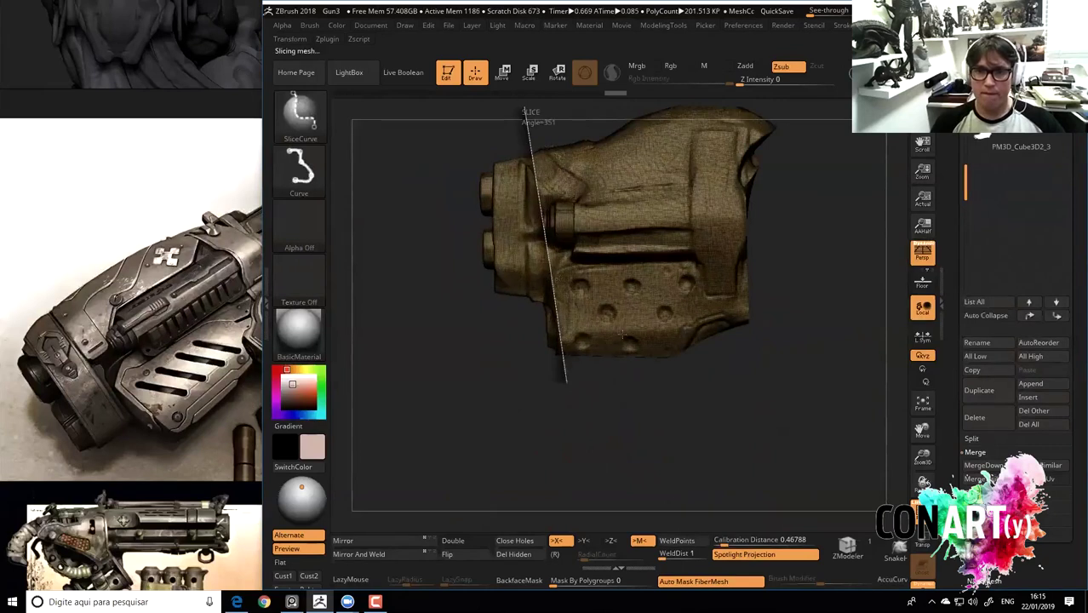
pyautogui.keyDown('ctrl'); pyautogui.keyDown('shift'); pyautogui.click(631, 328); pyautogui.keyUp('shift'); pyautogui.keyUp('ctrl')
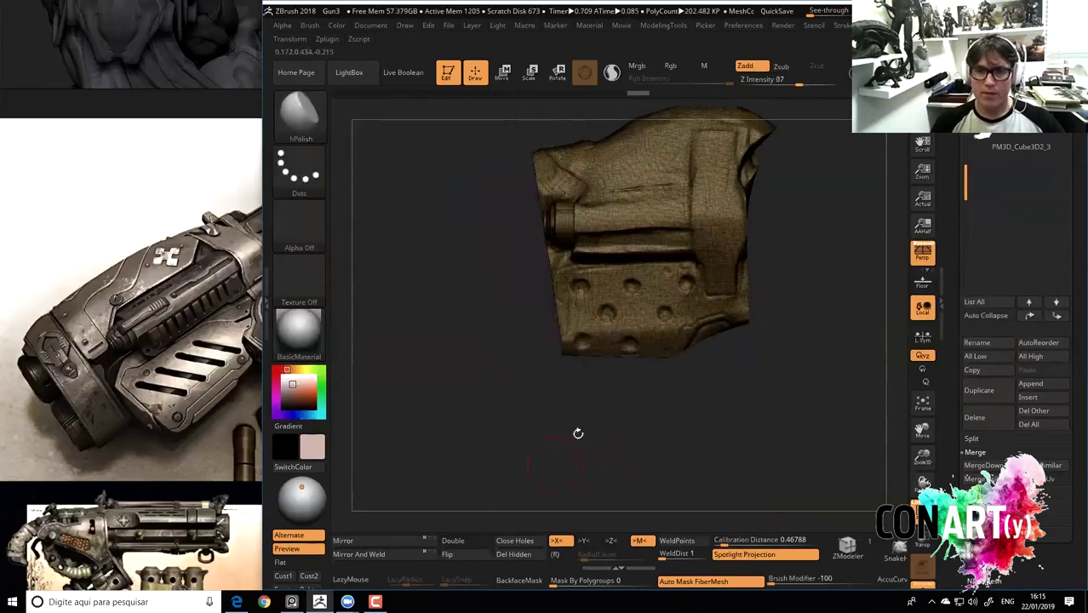
pyautogui.click(516, 552)
# Slice off and delete the remaining front part with a vertical cut.
pyautogui.keyDown('ctrl'); pyautogui.keyDown('shift'); pyautogui.click(545, 425); pyautogui.keyUp('shift'); pyautogui.keyUp('ctrl')
pyautogui.keyDown('ctrl'); pyautogui.keyDown('shift'); pyautogui.moveTo(559, 401); pyautogui.dragTo(558, 279); pyautogui.keyUp('shift'); pyautogui.keyUp('ctrl')
pyautogui.keyDown('ctrl'); pyautogui.keyDown('shift'); pyautogui.moveTo(553, 418); pyautogui.dragTo(555, 119); pyautogui.keyUp('shift'); pyautogui.keyUp('ctrl')
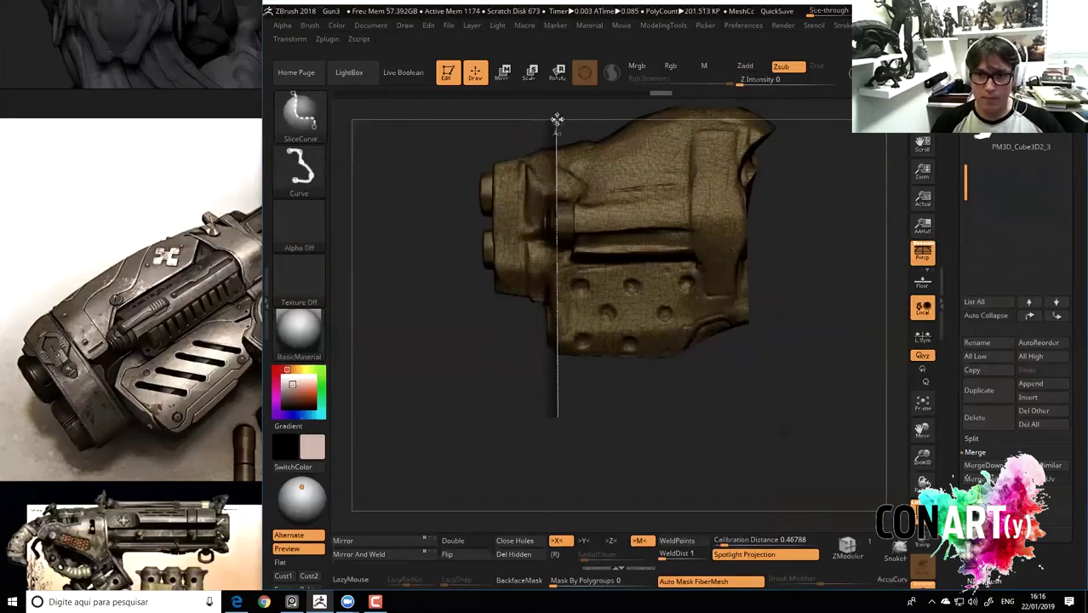
pyautogui.keyDown('ctrl'); pyautogui.keyDown('shift'); pyautogui.moveTo(555, 119); pyautogui.dragTo(555, 119); pyautogui.keyUp('shift'); pyautogui.keyUp('ctrl')
pyautogui.keyDown('ctrl'); pyautogui.keyDown('shift'); pyautogui.click(605, 334); pyautogui.keyUp('shift'); pyautogui.keyUp('ctrl')
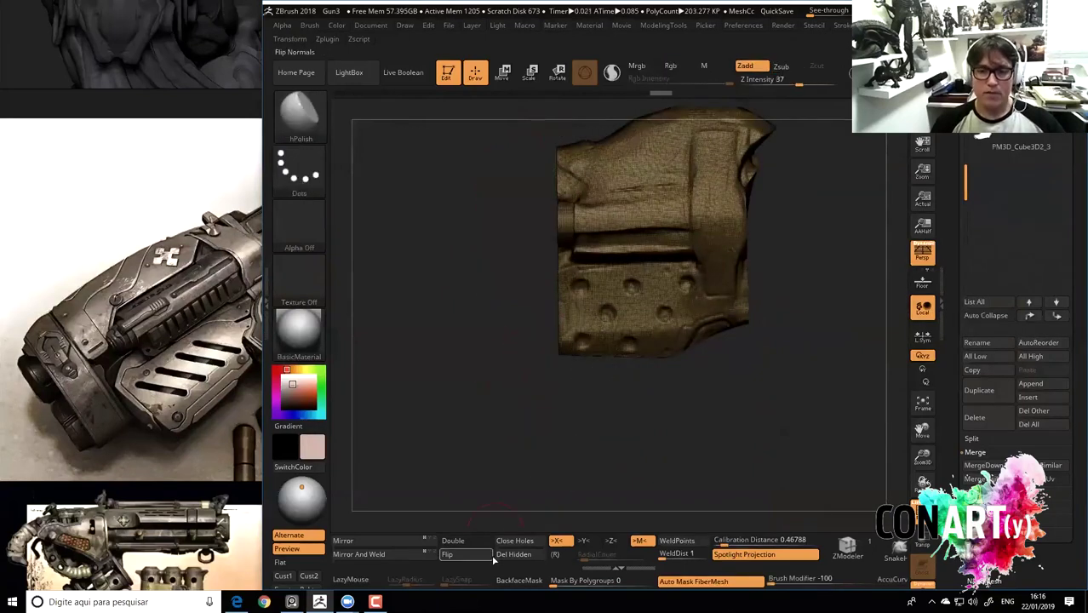
pyautogui.click(513, 555)
# Cut the block horizontally and delete its upper part.
pyautogui.keyDown('ctrl'); pyautogui.keyDown('shift'); pyautogui.moveTo(505, 256); pyautogui.dragTo(689, 246); pyautogui.keyUp('shift'); pyautogui.keyUp('ctrl')
pyautogui.moveTo(713, 232); pyautogui.dragTo(792, 231)
pyautogui.moveTo(516, 218); pyautogui.dragTo(766, 211)
pyautogui.keyDown('ctrl'); pyautogui.keyDown('shift'); pyautogui.moveTo(517, 241); pyautogui.dragTo(827, 243); pyautogui.keyUp('shift'); pyautogui.keyUp('ctrl')
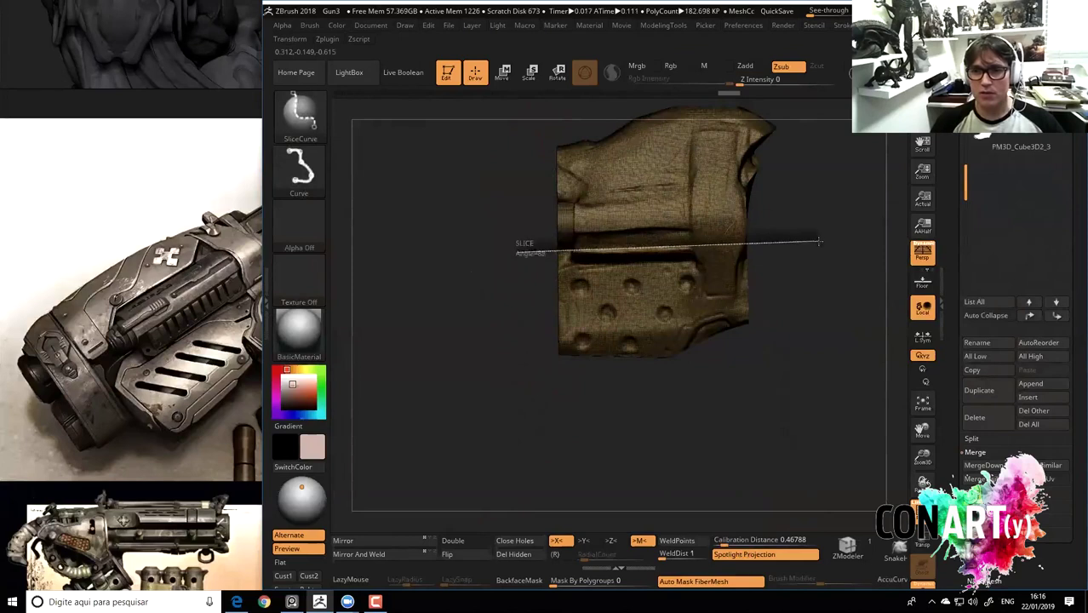
pyautogui.keyDown('ctrl'); pyautogui.keyDown('shift'); pyautogui.click(647, 307); pyautogui.keyUp('shift'); pyautogui.keyUp('ctrl')
pyautogui.click(514, 554)
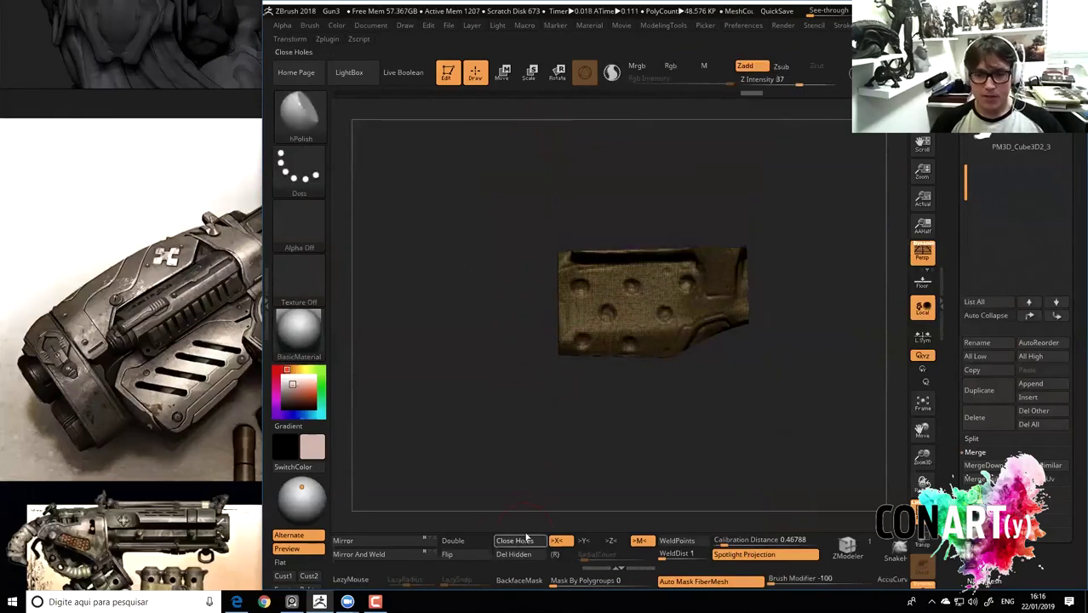
# Close the holes on the panel's cut top and hide the polygroup colours.
pyautogui.click(516, 541)
pyautogui.moveTo(516, 445)
pyautogui.mouseDown()
pyautogui.moveTo(527, 425)
pyautogui.moveTo(500, 396)
pyautogui.moveTo(511, 389)
pyautogui.moveTo(513, 306)
pyautogui.mouseUp()
pyautogui.keyDown('ctrl'); pyautogui.keyDown('shift'); pyautogui.click(524, 432); pyautogui.keyUp('shift'); pyautogui.keyUp('ctrl')
pyautogui.hotkey('shift', 'f')
# Slice off the remaining upper part, delete it, and close the open edge.
pyautogui.hotkey('ctrl', 'shift')
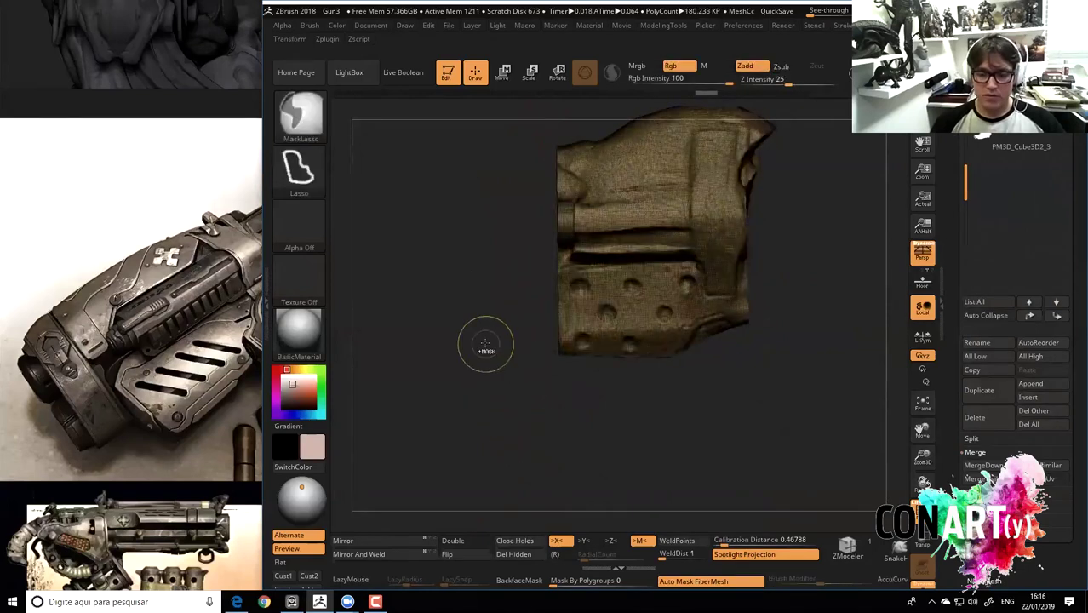
pyautogui.hotkey('shift', 'f')
pyautogui.keyDown('ctrl'); pyautogui.keyDown('shift'); pyautogui.moveTo(498, 258); pyautogui.dragTo(805, 256); pyautogui.keyUp('shift'); pyautogui.keyUp('ctrl')
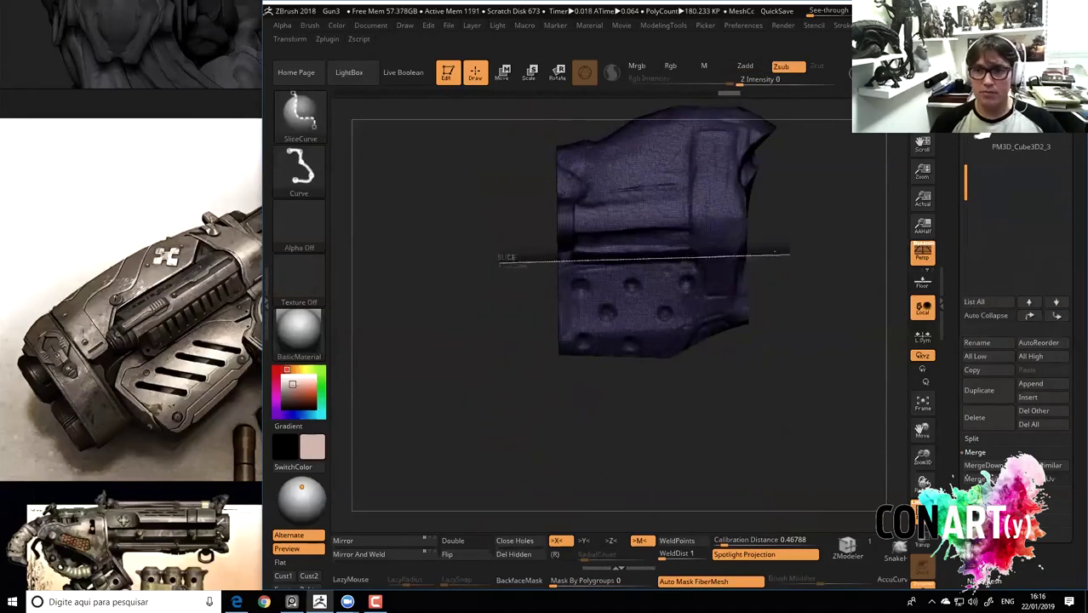
pyautogui.keyDown('ctrl'); pyautogui.keyDown('shift'); pyautogui.click(605, 345); pyautogui.keyUp('shift'); pyautogui.keyUp('ctrl')
pyautogui.click(517, 554)
pyautogui.click(517, 540)
# Mirror And Weld the panel and orbit to check both sides.
pyautogui.moveTo(511, 451)
pyautogui.mouseDown()
pyautogui.moveTo(525, 433)
pyautogui.moveTo(469, 381)
pyautogui.moveTo(479, 415)
pyautogui.moveTo(661, 423)
pyautogui.mouseUp()
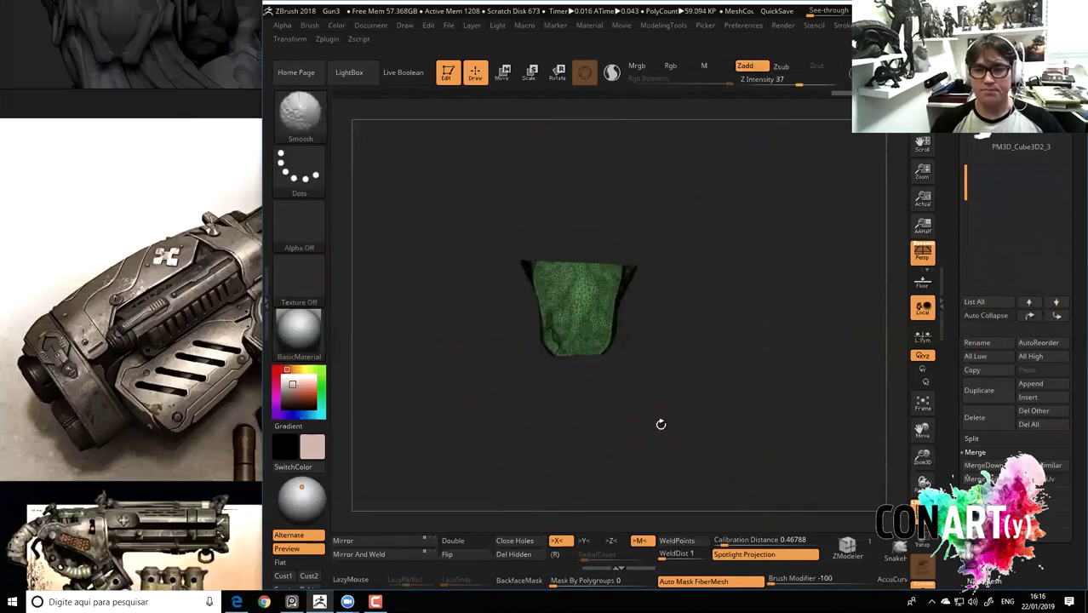
pyautogui.click(358, 554)
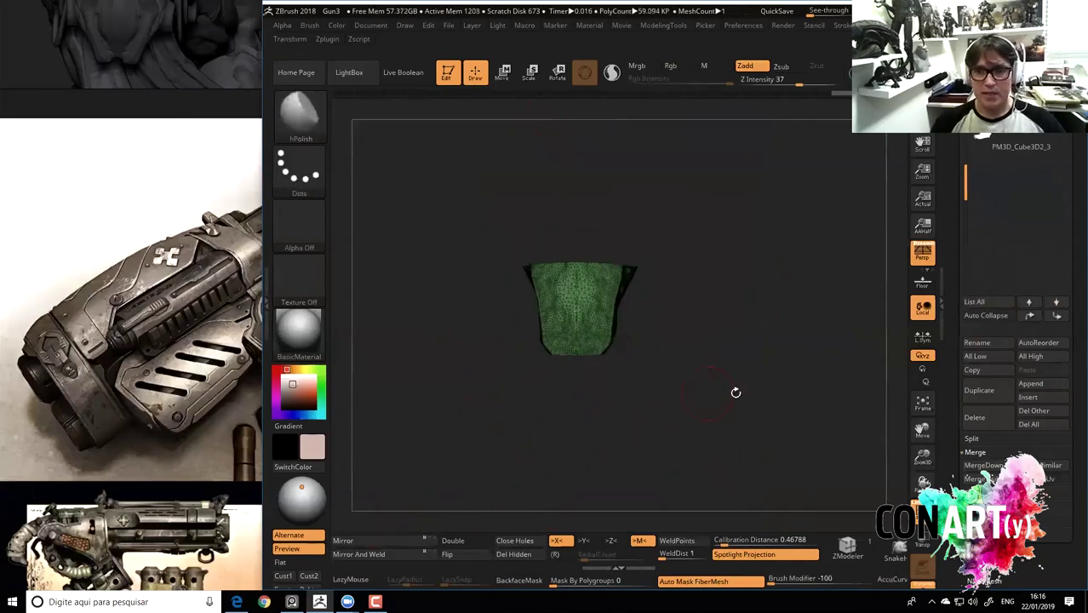
pyautogui.moveTo(735, 393); pyautogui.dragTo(566, 315)
pyautogui.moveTo(778, 412)
pyautogui.mouseDown()
pyautogui.moveTo(772, 437)
pyautogui.moveTo(714, 417)
pyautogui.moveTo(681, 423)
pyautogui.moveTo(703, 405)
pyautogui.moveTo(704, 421)
pyautogui.moveTo(744, 301)
pyautogui.moveTo(692, 400)
pyautogui.mouseUp()
# Zoom in on the panel's holed side and smooth the central hole flat.
pyautogui.moveTo(784, 435)
pyautogui.mouseDown()
pyautogui.moveTo(655, 340)
pyautogui.moveTo(681, 437)
pyautogui.mouseUp()
pyautogui.press('space')
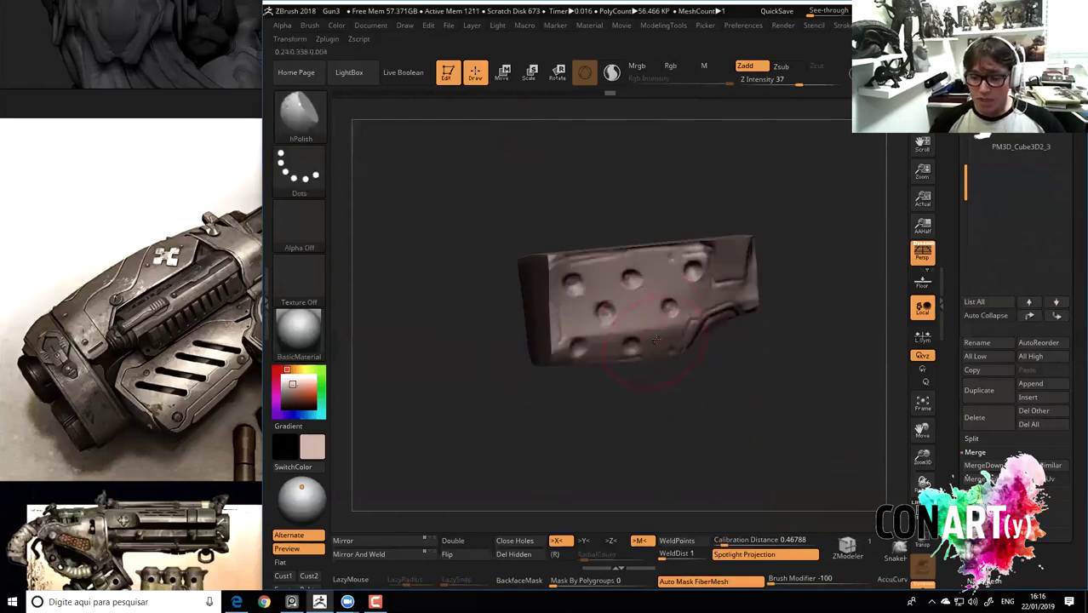
pyautogui.keyDown('alt'); pyautogui.moveTo(466, 267); pyautogui.dragTo(534, 375); pyautogui.keyUp('alt')
pyautogui.press('space')
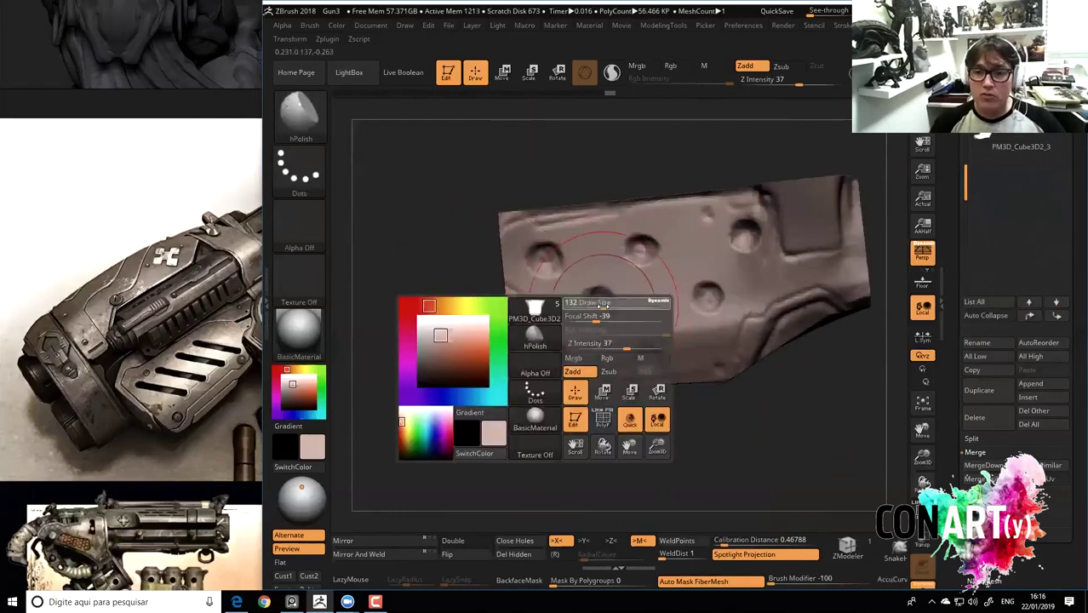
pyautogui.keyDown('alt'); pyautogui.moveTo(469, 287); pyautogui.dragTo(612, 335); pyautogui.keyUp('alt')
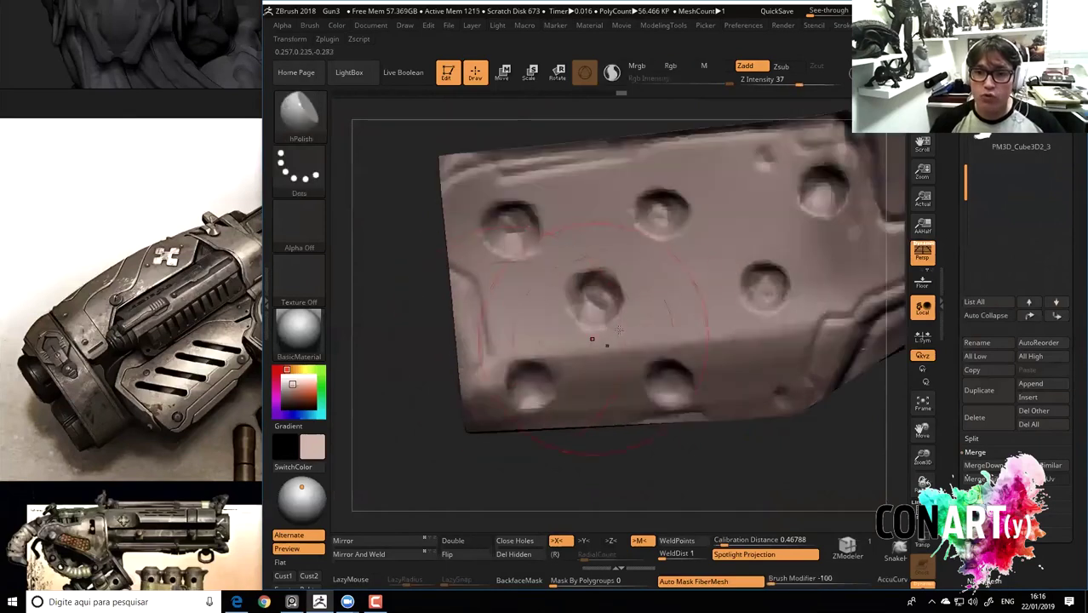
pyautogui.keyDown('shift'); pyautogui.moveTo(619, 290); pyautogui.dragTo(596, 298); pyautogui.keyUp('shift')
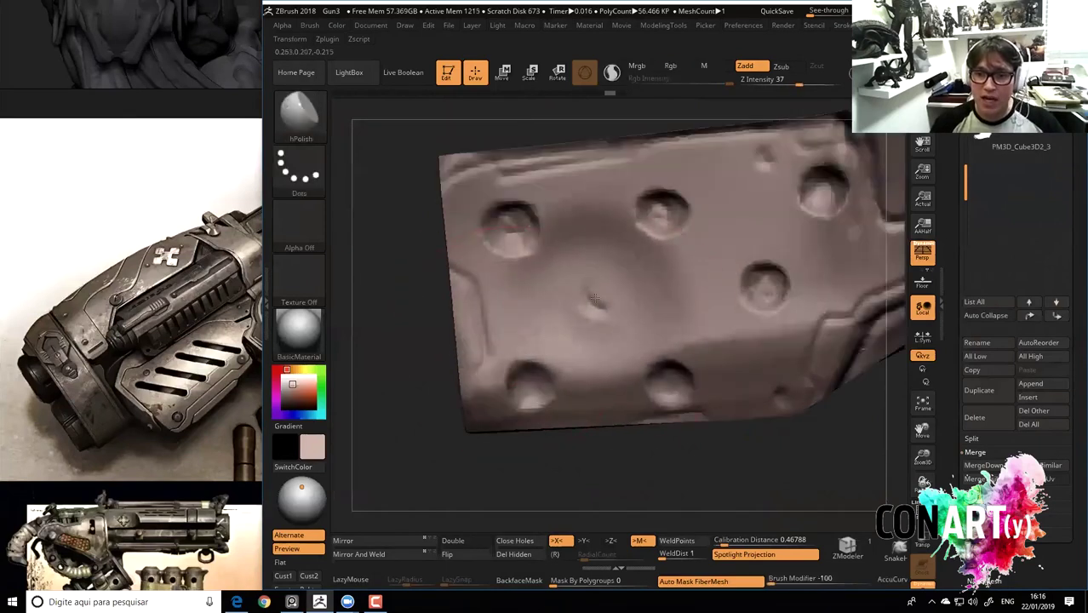
pyautogui.hotkey('ctrl', 'z')
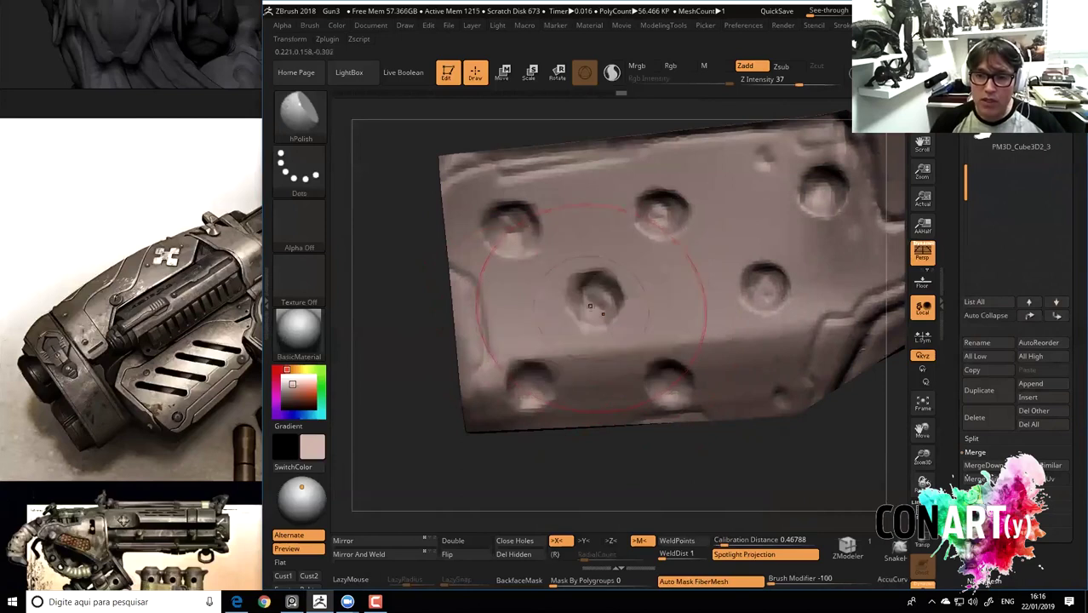
pyautogui.keyDown('shift'); pyautogui.moveTo(594, 300); pyautogui.dragTo(582, 312); pyautogui.keyUp('shift')
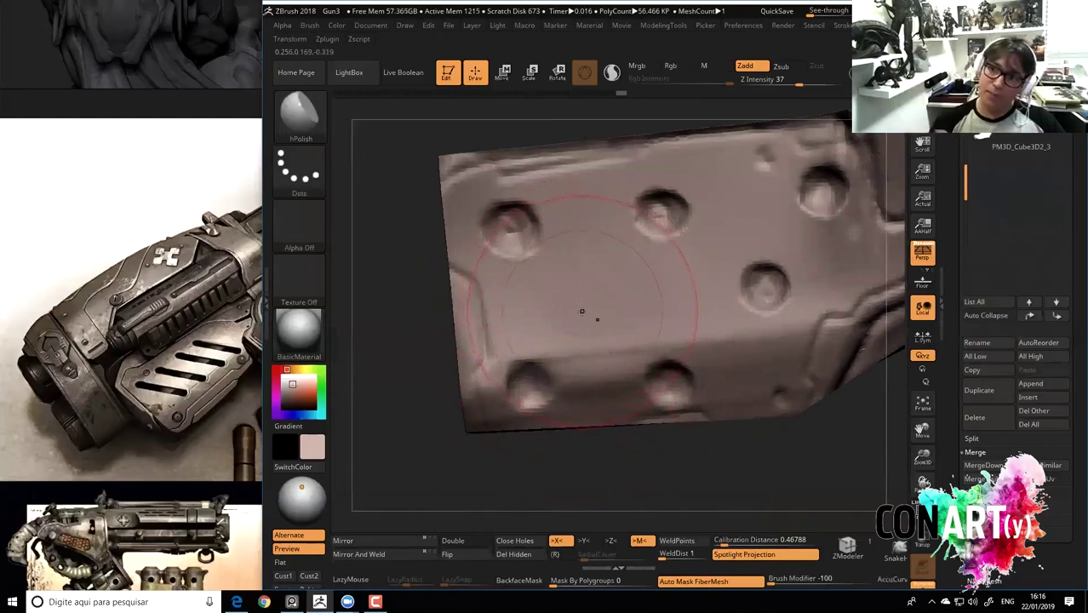
# With a smaller brush, polish away the upper and lower holes around the centre.
pyautogui.rightClick(661, 241)
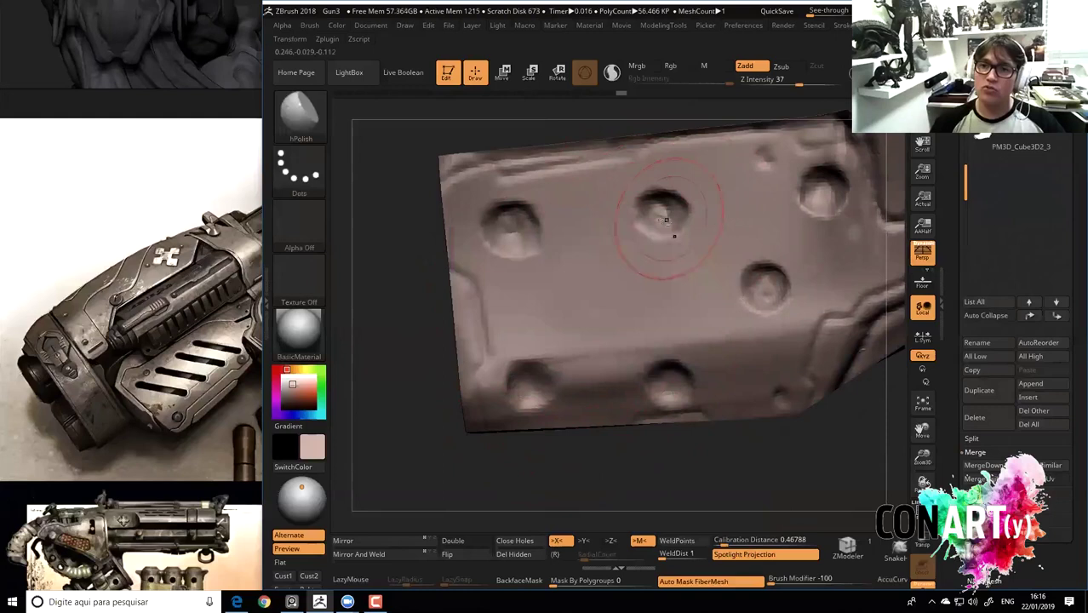
pyautogui.moveTo(655, 216); pyautogui.dragTo(655, 216)
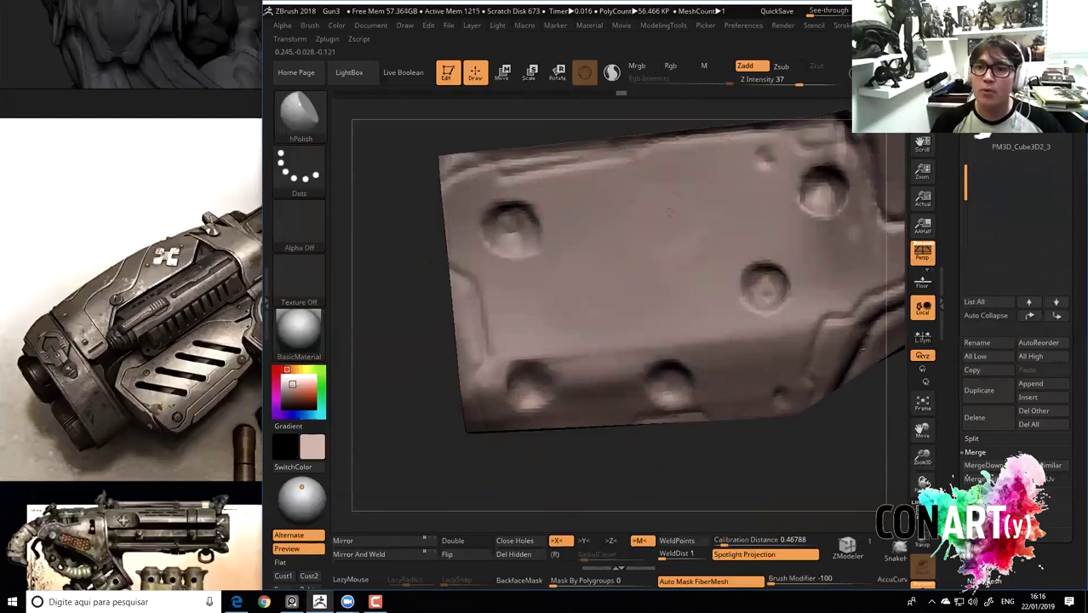
pyautogui.moveTo(493, 227); pyautogui.dragTo(490, 225)
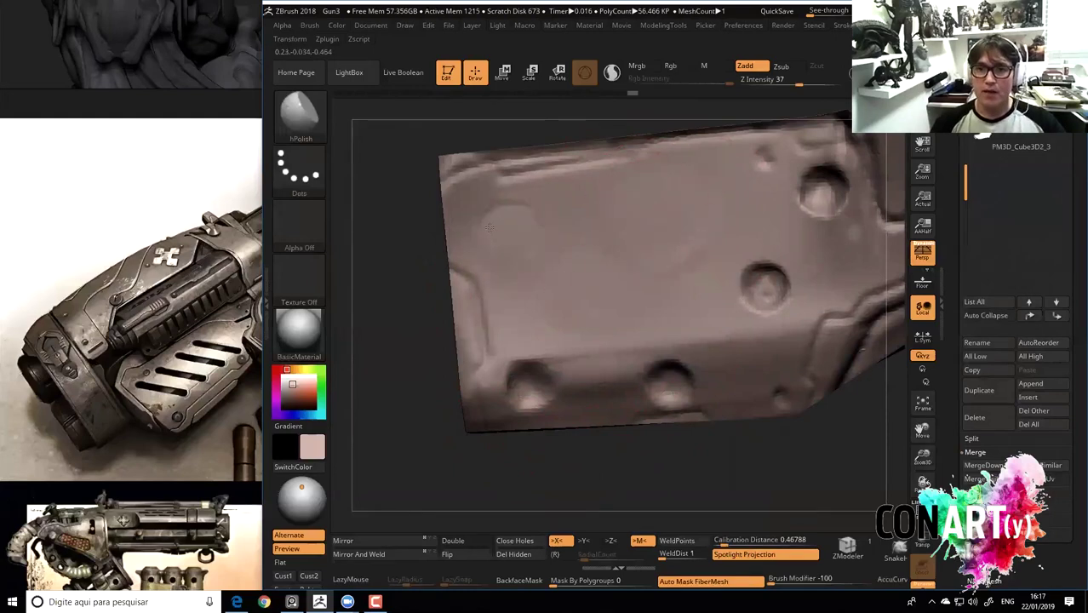
pyautogui.moveTo(539, 373); pyautogui.dragTo(521, 394)
pyautogui.moveTo(671, 375); pyautogui.dragTo(678, 402)
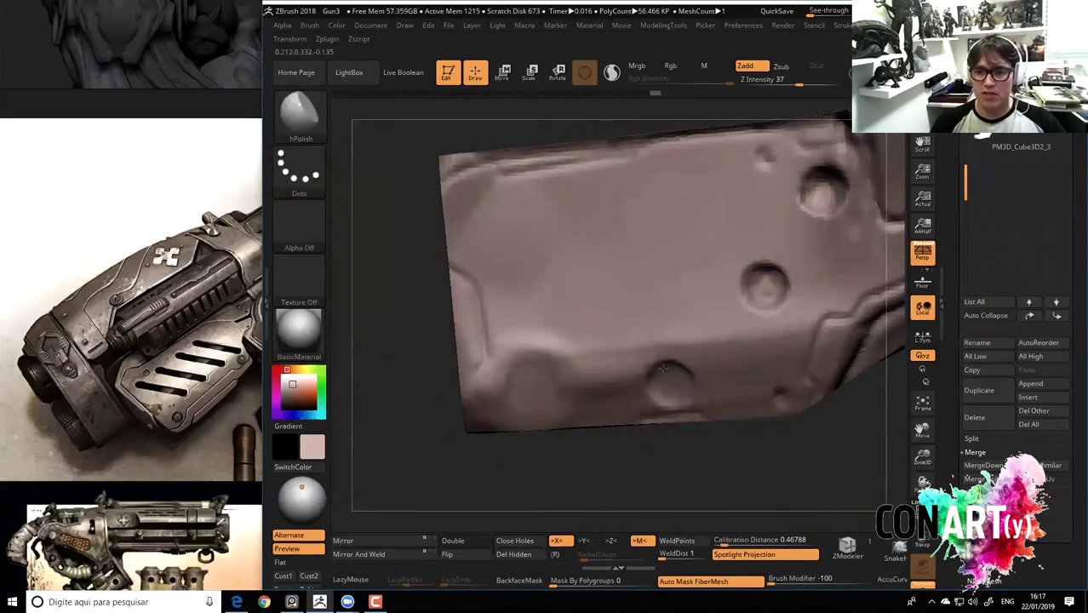
pyautogui.moveTo(765, 286); pyautogui.dragTo(770, 289)
pyautogui.moveTo(873, 448)
pyautogui.mouseDown()
pyautogui.moveTo(673, 265)
pyautogui.moveTo(686, 248)
pyautogui.mouseUp()
pyautogui.keyDown('ctrl'); pyautogui.moveTo(686, 249); pyautogui.dragTo(746, 356, button='right'); pyautogui.keyUp('ctrl')
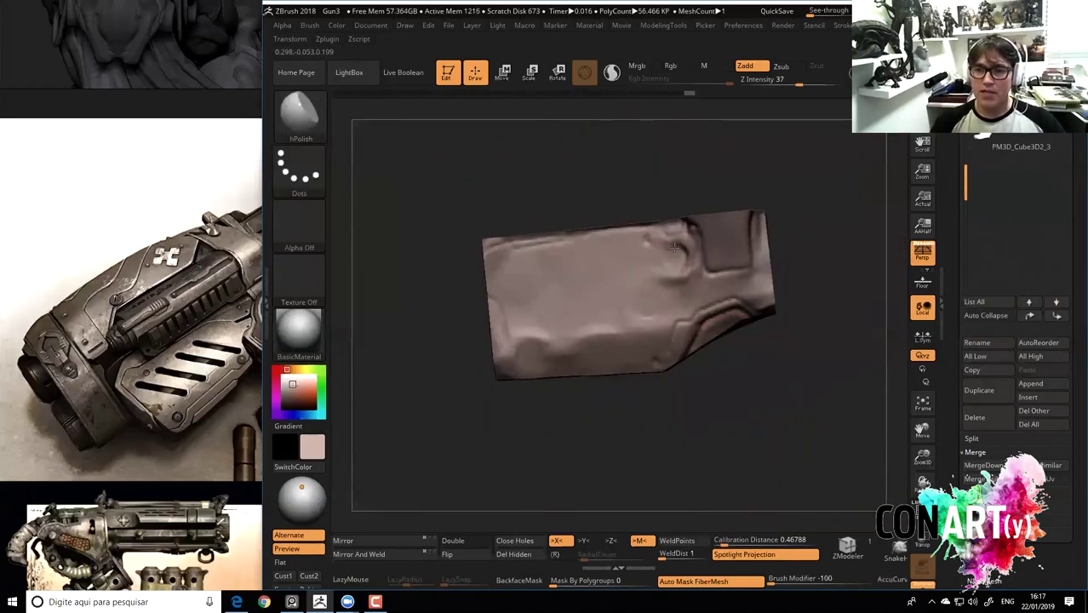
# Smooth the bump by the upper-right hole and the panel's upper and lower edges.
pyautogui.moveTo(678, 242); pyautogui.dragTo(681, 238)
pyautogui.moveTo(647, 339)
pyautogui.mouseDown()
pyautogui.moveTo(625, 349)
pyautogui.moveTo(527, 329)
pyautogui.mouseUp()
pyautogui.moveTo(649, 261); pyautogui.dragTo(510, 261)
pyautogui.moveTo(514, 356)
pyautogui.mouseDown()
pyautogui.moveTo(664, 336)
pyautogui.moveTo(625, 343)
pyautogui.mouseUp()
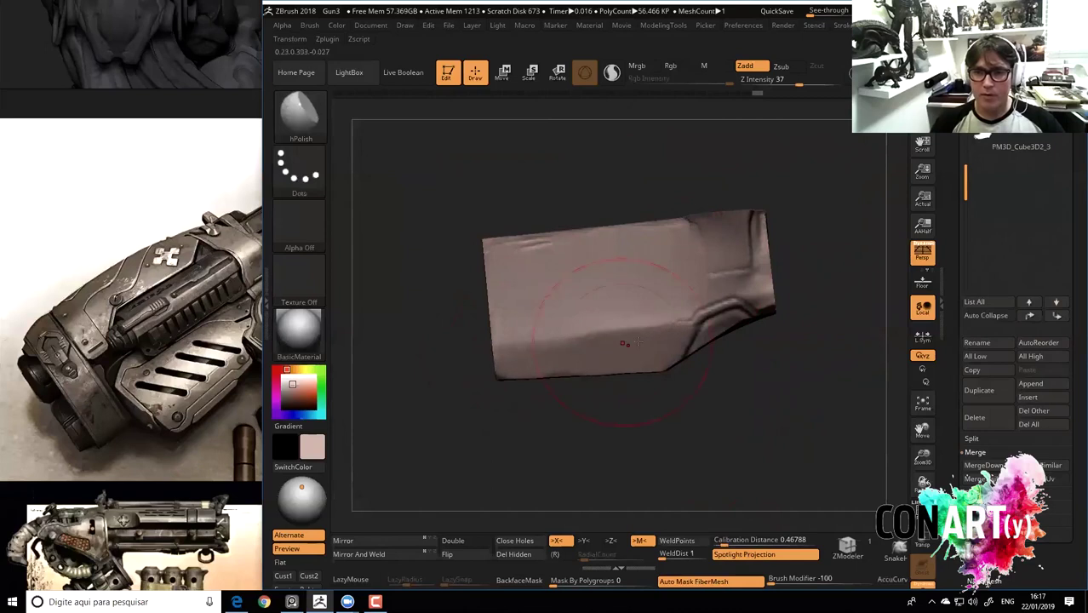
pyautogui.press('space')
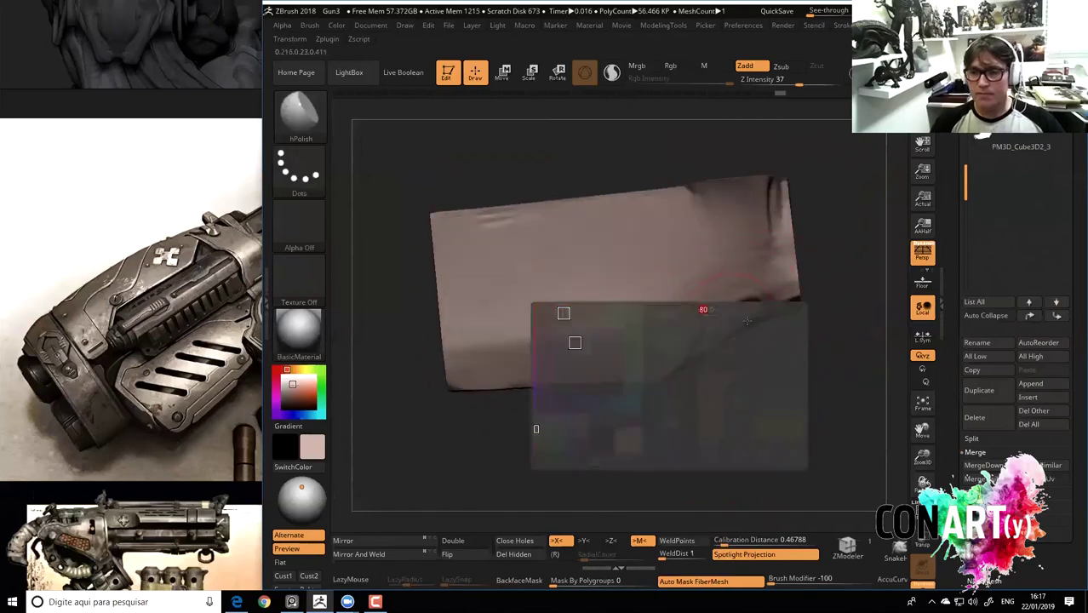
pyautogui.moveTo(813, 375); pyautogui.dragTo(755, 382)
pyautogui.press('shift')
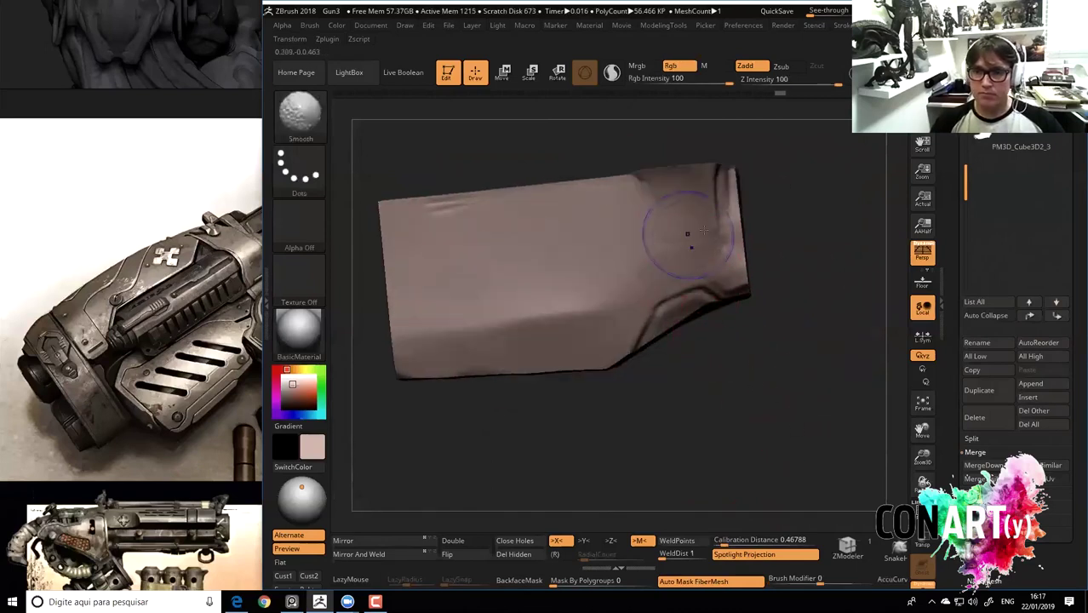
pyautogui.moveTo(669, 241)
pyautogui.mouseDown()
pyautogui.moveTo(617, 131)
pyautogui.moveTo(753, 425)
pyautogui.mouseUp()
# Flatten the top-right corner with TrimDynamic, then polish it and the upper surface with hPolish.
pyautogui.press('b')
pyautogui.press('t')
pyautogui.press('d')
pyautogui.moveTo(685, 245); pyautogui.dragTo(613, 254)
pyautogui.moveTo(787, 290)
pyautogui.mouseDown()
pyautogui.moveTo(677, 259)
pyautogui.moveTo(613, 256)
pyautogui.mouseUp()
pyautogui.press('b')
pyautogui.press('h')
pyautogui.press('p')
pyautogui.moveTo(673, 272)
pyautogui.mouseDown()
pyautogui.moveTo(564, 276)
pyautogui.moveTo(630, 285)
pyautogui.moveTo(622, 315)
pyautogui.moveTo(664, 290)
pyautogui.mouseUp()
pyautogui.moveTo(630, 183)
pyautogui.mouseDown()
pyautogui.moveTo(620, 186)
pyautogui.moveTo(634, 317)
pyautogui.mouseUp()
# Inspect the panel from side and end-on views with the wireframe shown.
pyautogui.moveTo(382, 307)
pyautogui.keyDown('shift'); pyautogui.mouseDown()
pyautogui.moveTo(560, 310)
pyautogui.moveTo(485, 287)
pyautogui.mouseUp(); pyautogui.keyUp('shift')
pyautogui.moveTo(659, 292)
pyautogui.mouseDown()
pyautogui.moveTo(673, 329)
pyautogui.moveTo(586, 314)
pyautogui.mouseUp()
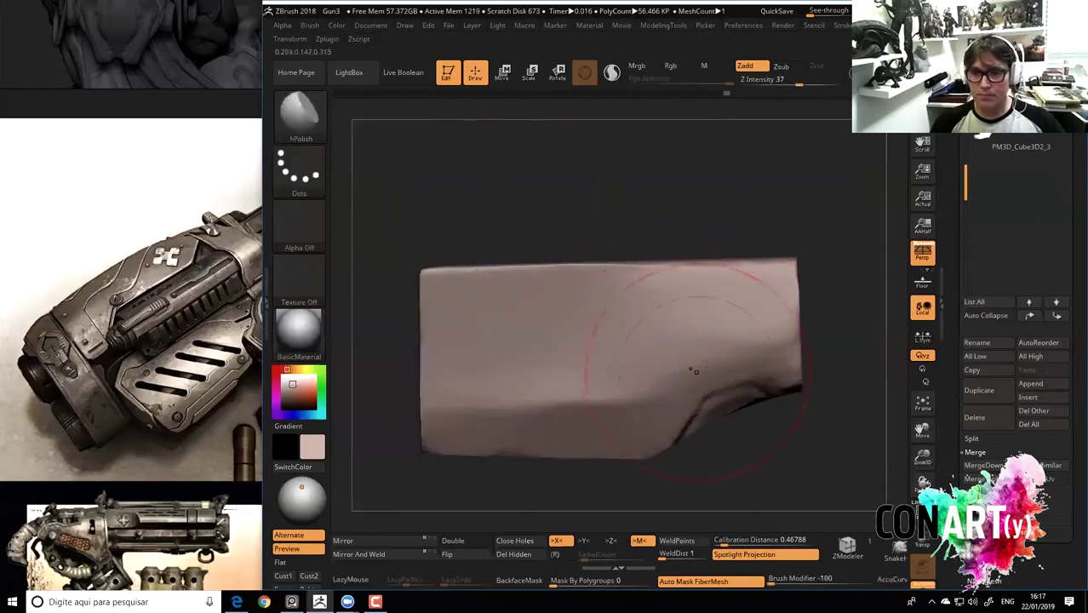
pyautogui.hotkey('shift', 'f')
pyautogui.moveTo(855, 472); pyautogui.dragTo(801, 439)
pyautogui.press('space')
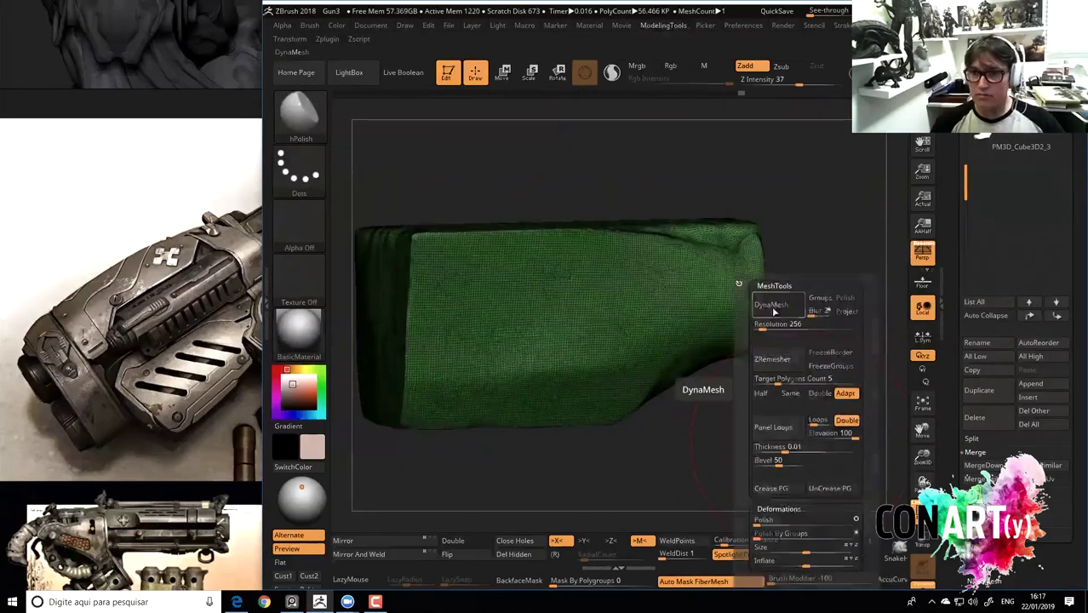
# DynaMesh the panel into even topology and hide the wireframe.
pyautogui.click(774, 312)
pyautogui.hotkey('shift', 'f')
pyautogui.moveTo(850, 476)
pyautogui.mouseDown()
pyautogui.moveTo(781, 450)
pyautogui.moveTo(515, 206)
pyautogui.moveTo(652, 287)
pyautogui.mouseUp()
pyautogui.press('b')
pyautogui.press('t')
pyautogui.press('d')
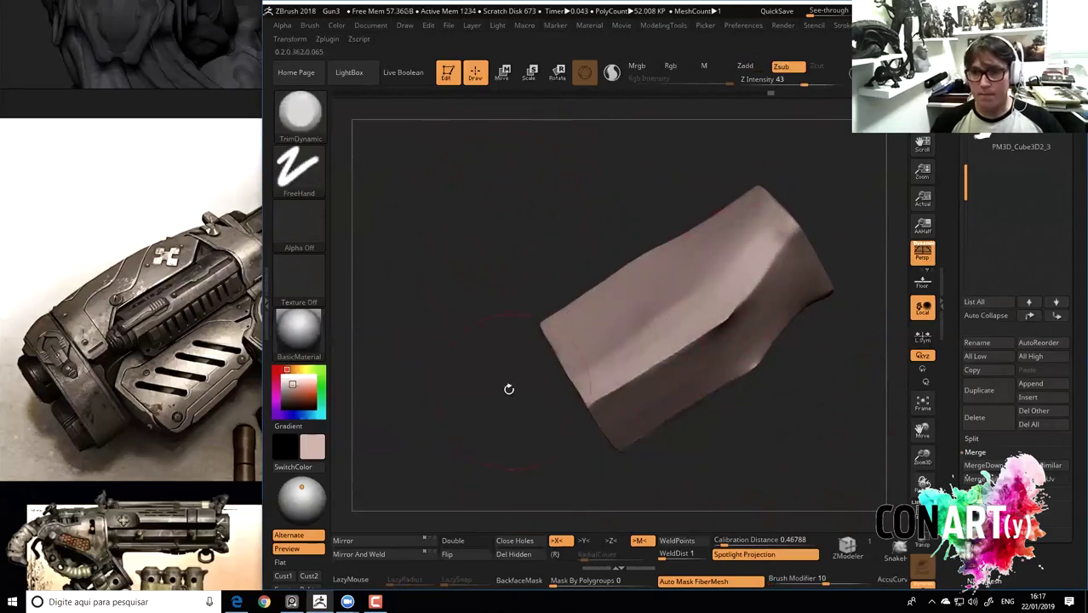
pyautogui.moveTo(507, 386); pyautogui.dragTo(663, 400)
# Check the remeshed panel from top, side and three-quarter views, then turn Solo off.
pyautogui.press('b')
pyautogui.press('h')
pyautogui.press('p')
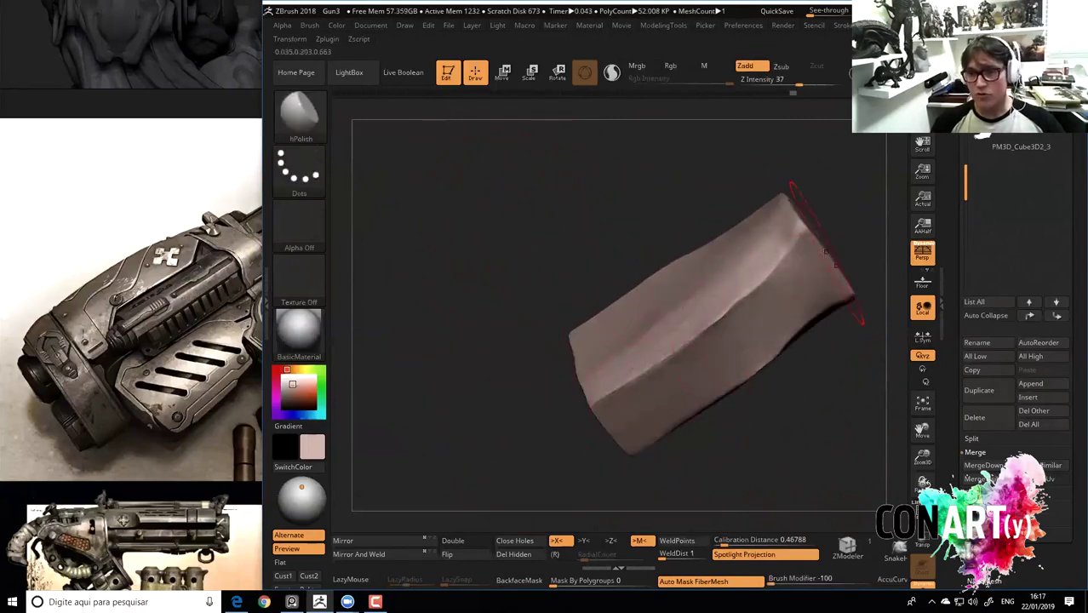
pyautogui.moveTo(696, 401); pyautogui.dragTo(701, 304)
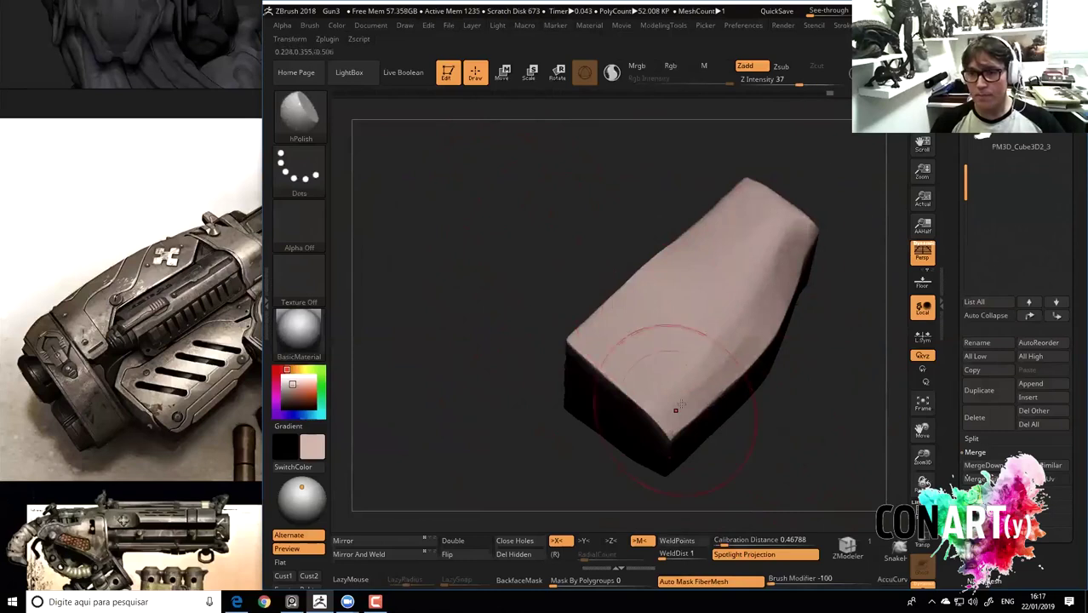
pyautogui.moveTo(511, 368)
pyautogui.mouseDown()
pyautogui.moveTo(473, 371)
pyautogui.moveTo(704, 316)
pyautogui.mouseUp()
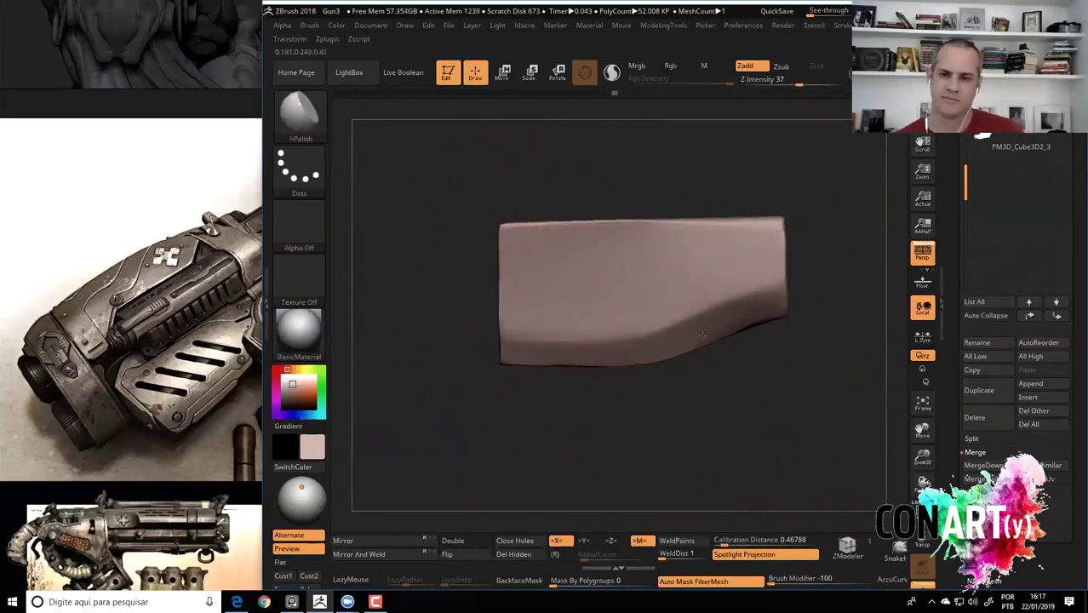
pyautogui.moveTo(438, 380)
pyautogui.mouseDown()
pyautogui.moveTo(432, 304)
pyautogui.moveTo(432, 336)
pyautogui.moveTo(460, 332)
pyautogui.mouseUp()
pyautogui.keyDown('shift'); pyautogui.moveTo(469, 222); pyautogui.dragTo(661, 405); pyautogui.keyUp('shift')
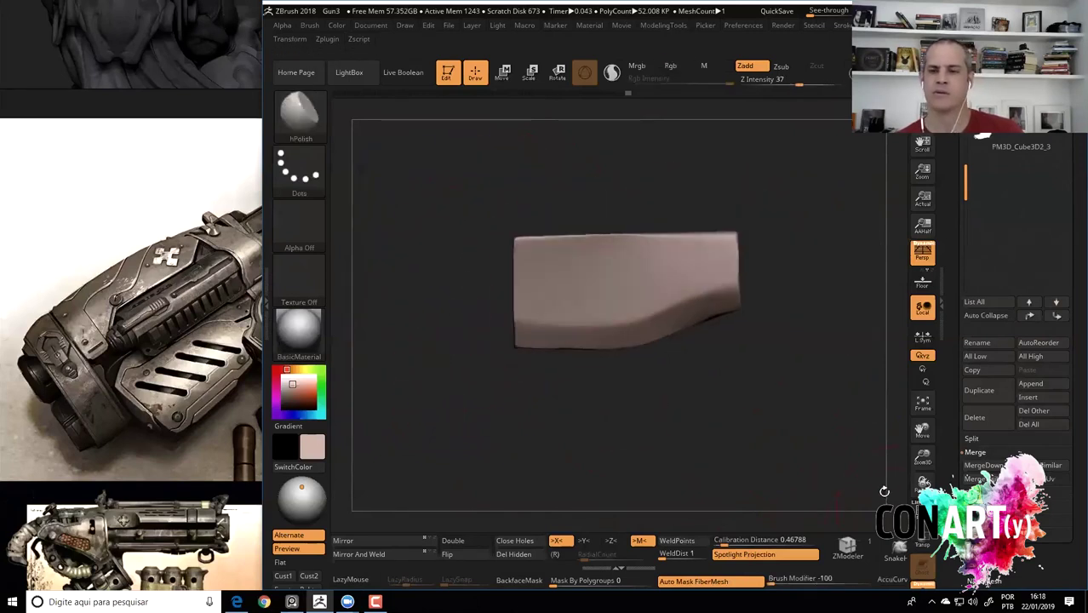
pyautogui.click(922, 585)
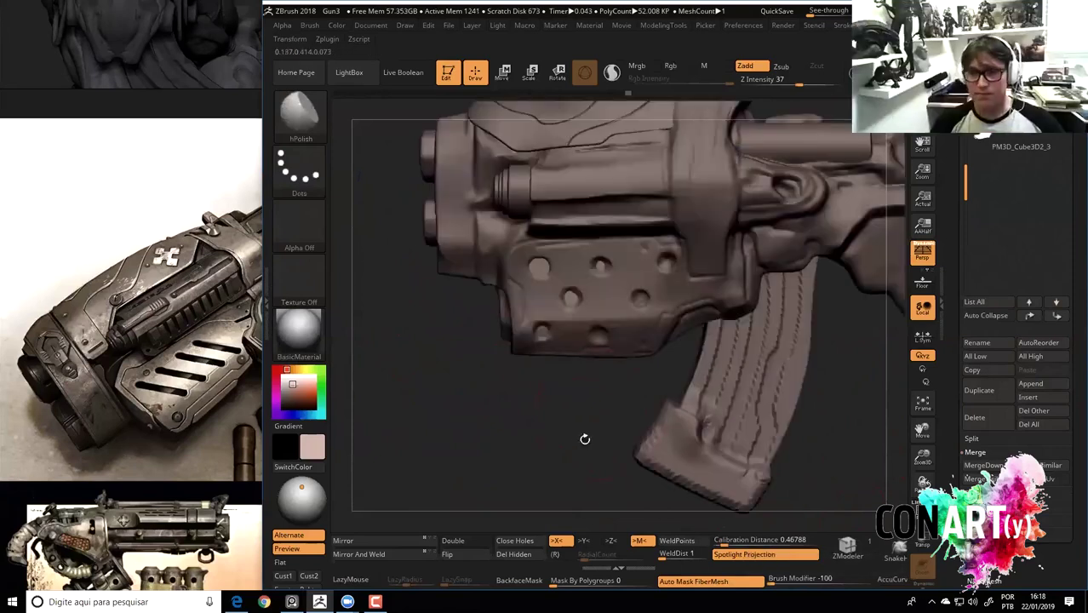
# Flatten the side plate's holes with TrimDynamic, undoing the stray trim on the magazine.
pyautogui.moveTo(593, 424); pyautogui.dragTo(579, 417)
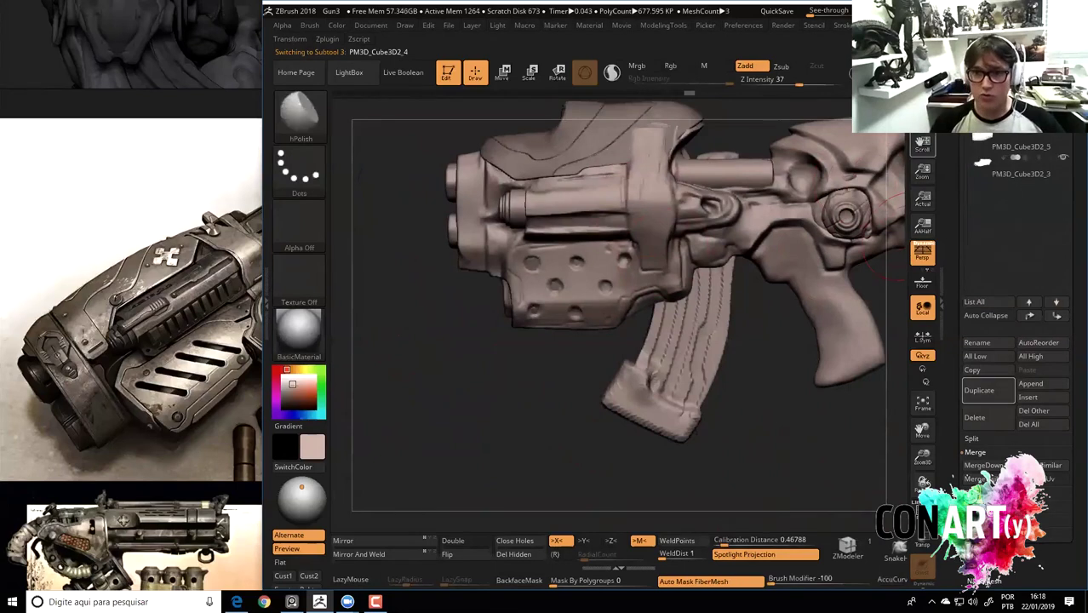
pyautogui.press('b')
pyautogui.press('t')
pyautogui.press('d')
pyautogui.moveTo(634, 317); pyautogui.dragTo(540, 282)
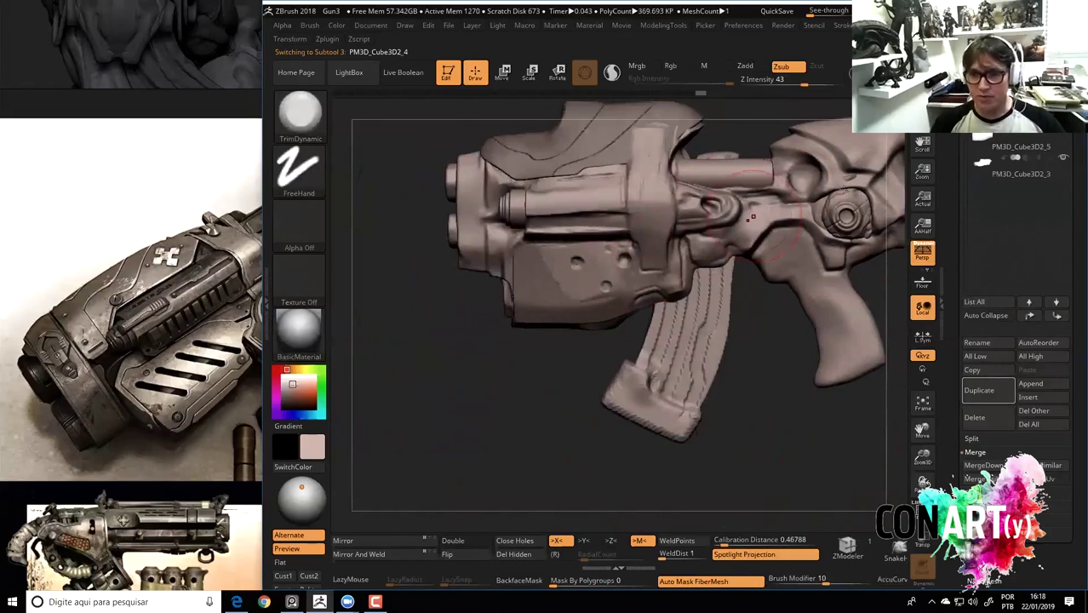
pyautogui.moveTo(752, 217); pyautogui.dragTo(715, 256, button='right')
pyautogui.moveTo(686, 271); pyautogui.dragTo(660, 395)
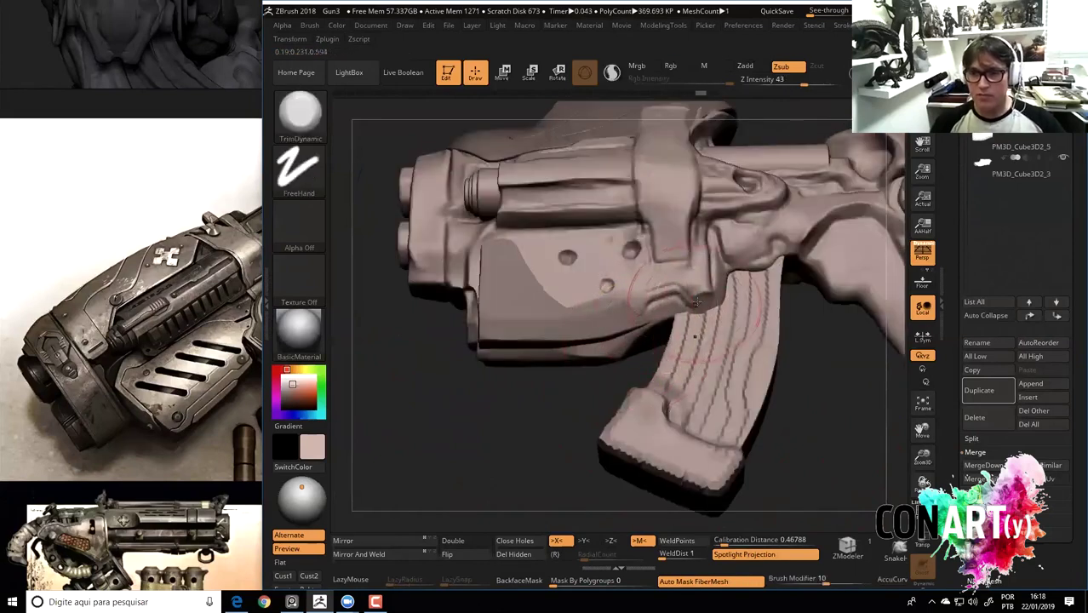
pyautogui.hotkey('ctrl', 'z')
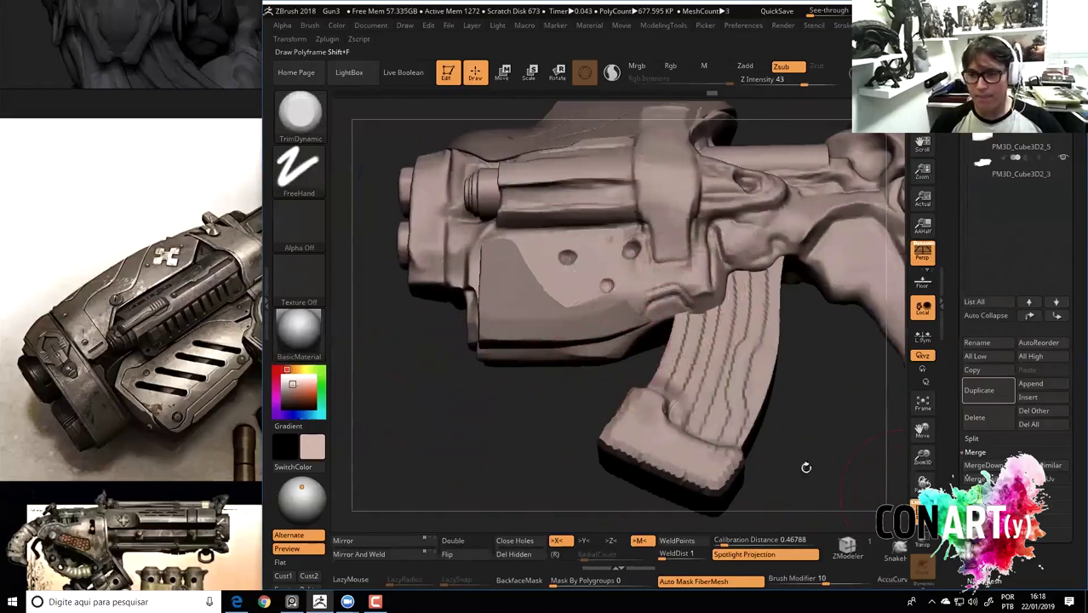
# Inspect polygroups with Polyframe, briefly hiding the magazine and masking the body's lower edge.
pyautogui.hotkey('shift', 'f')
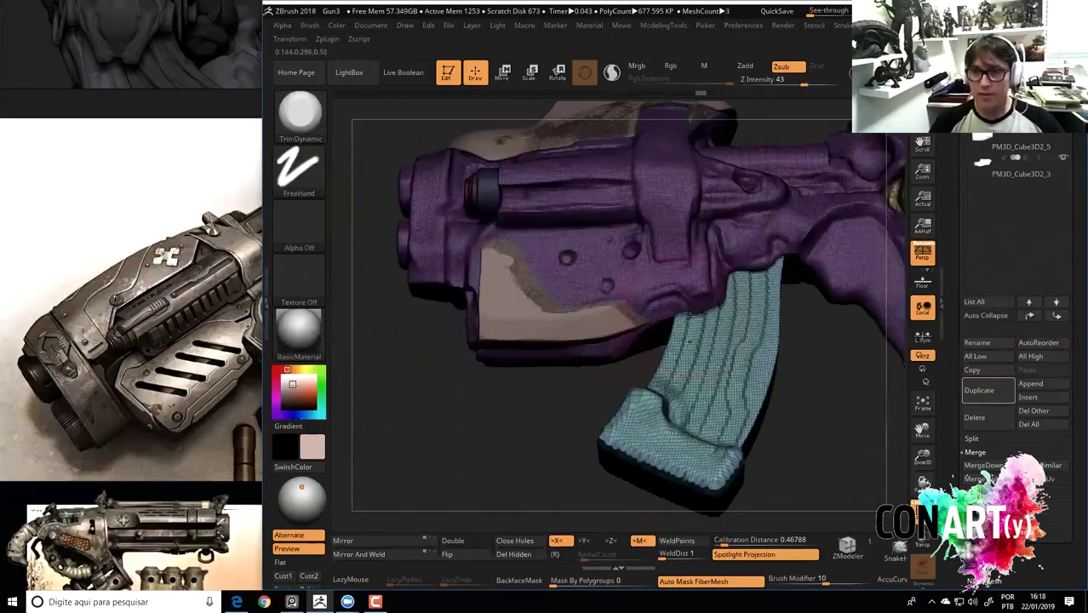
pyautogui.keyDown('ctrl'); pyautogui.keyDown('shift'); pyautogui.click(673, 367); pyautogui.keyUp('shift'); pyautogui.keyUp('ctrl')
pyautogui.moveTo(688, 308)
pyautogui.mouseDown()
pyautogui.moveTo(603, 340)
pyautogui.moveTo(511, 281)
pyautogui.moveTo(689, 272)
pyautogui.moveTo(510, 273)
pyautogui.moveTo(647, 249)
pyautogui.moveTo(596, 230)
pyautogui.moveTo(702, 284)
pyautogui.mouseUp()
pyautogui.press('b')
pyautogui.press('c')
pyautogui.press('b')
pyautogui.keyDown('ctrl'); pyautogui.moveTo(574, 430); pyautogui.dragTo(535, 380); pyautogui.keyUp('ctrl')
pyautogui.hotkey('shift', 'f')
# Frame the gun and select the side block subtool PM3D_Cube3D2_5.
pyautogui.press('f')
pyautogui.moveTo(515, 313)
pyautogui.mouseDown()
pyautogui.moveTo(525, 330)
pyautogui.moveTo(476, 387)
pyautogui.mouseUp()
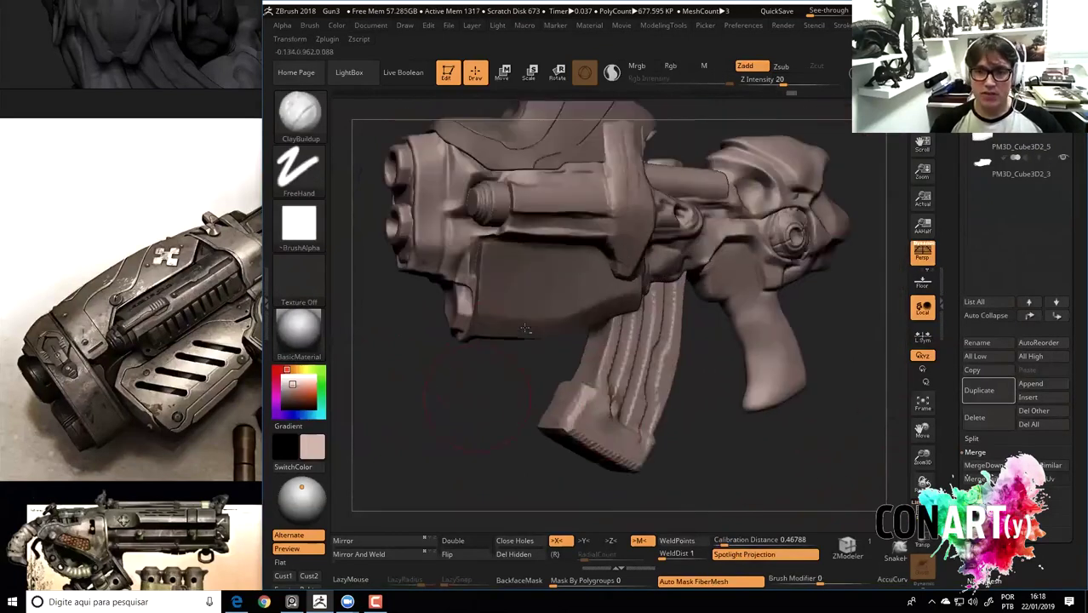
pyautogui.keyDown('alt'); pyautogui.click(528, 329); pyautogui.keyUp('alt')
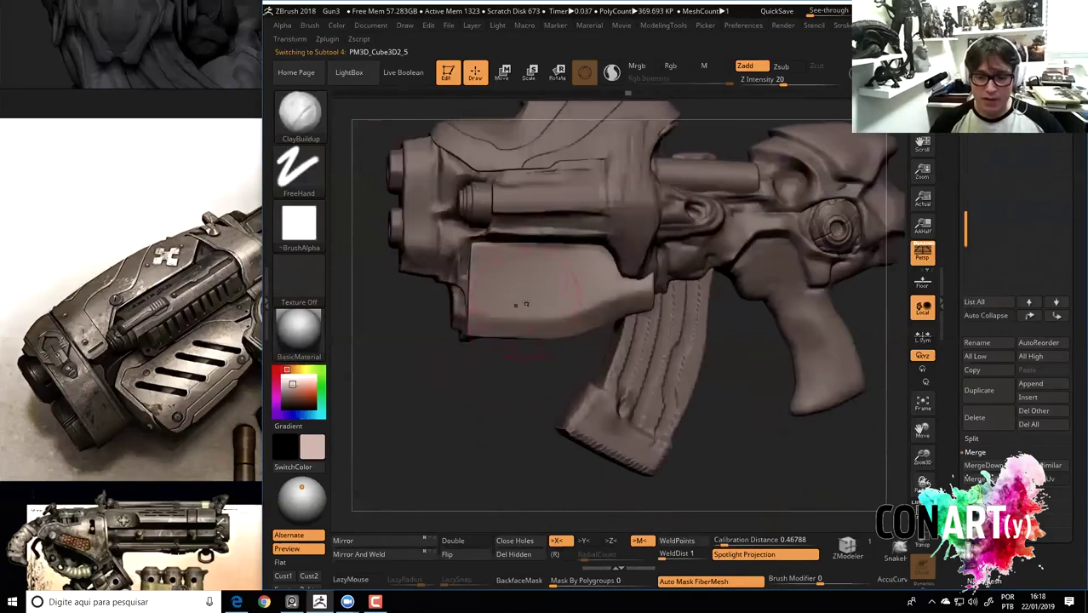
pyautogui.moveTo(535, 301)
pyautogui.mouseDown()
pyautogui.moveTo(506, 365)
pyautogui.moveTo(481, 371)
pyautogui.mouseUp()
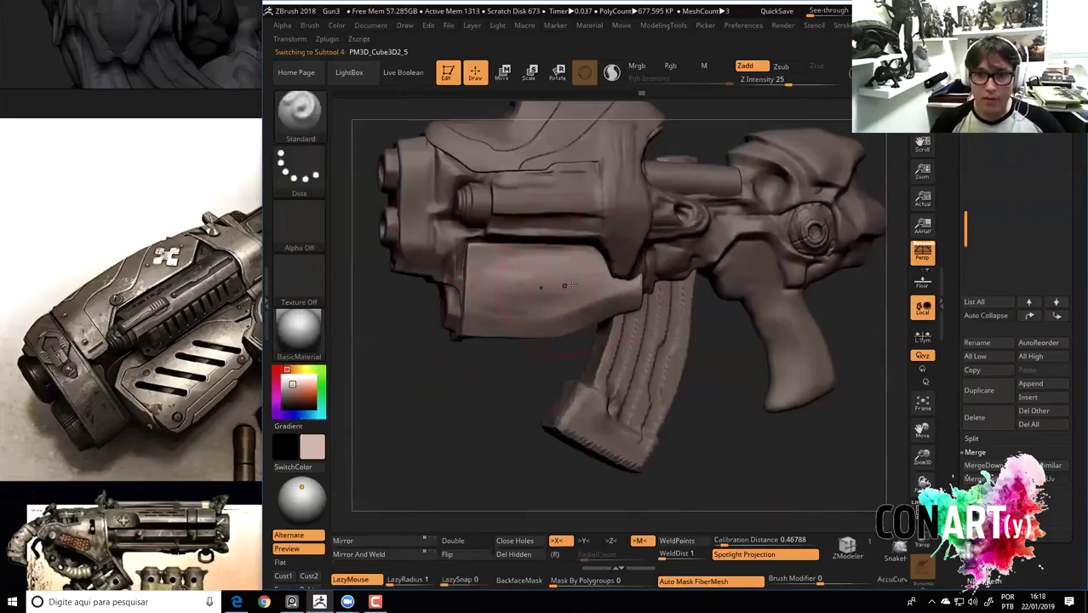
# Solo the side block, smooth its dark shading and hPolish its bevelled left edge flat.
pyautogui.keyDown('shift'); pyautogui.moveTo(536, 291); pyautogui.dragTo(521, 296); pyautogui.keyUp('shift')
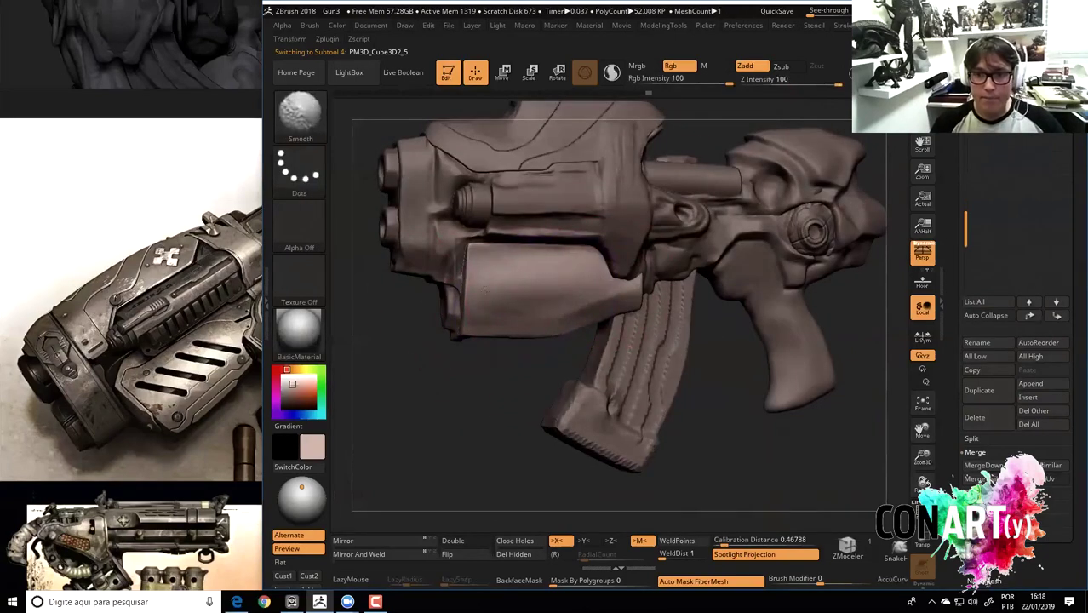
pyautogui.hotkey('ctrl', 'shift', 's')
pyautogui.keyDown('shift'); pyautogui.moveTo(596, 290); pyautogui.dragTo(642, 272); pyautogui.keyUp('shift')
pyautogui.moveTo(471, 245); pyautogui.dragTo(498, 257)
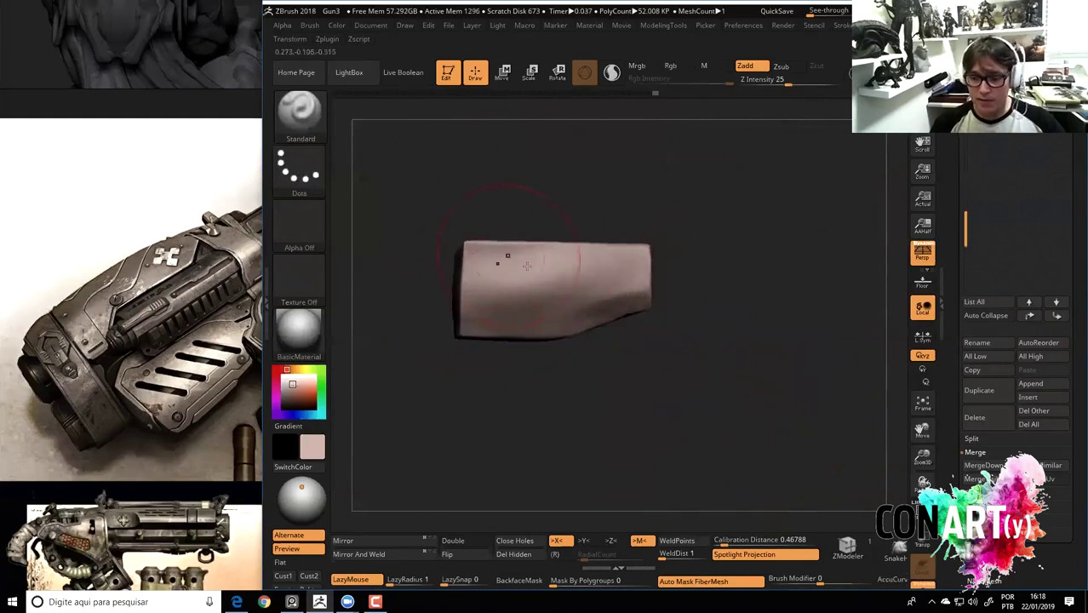
pyautogui.press('b')
pyautogui.press('h')
pyautogui.press('p')
pyautogui.moveTo(453, 318); pyautogui.dragTo(528, 308)
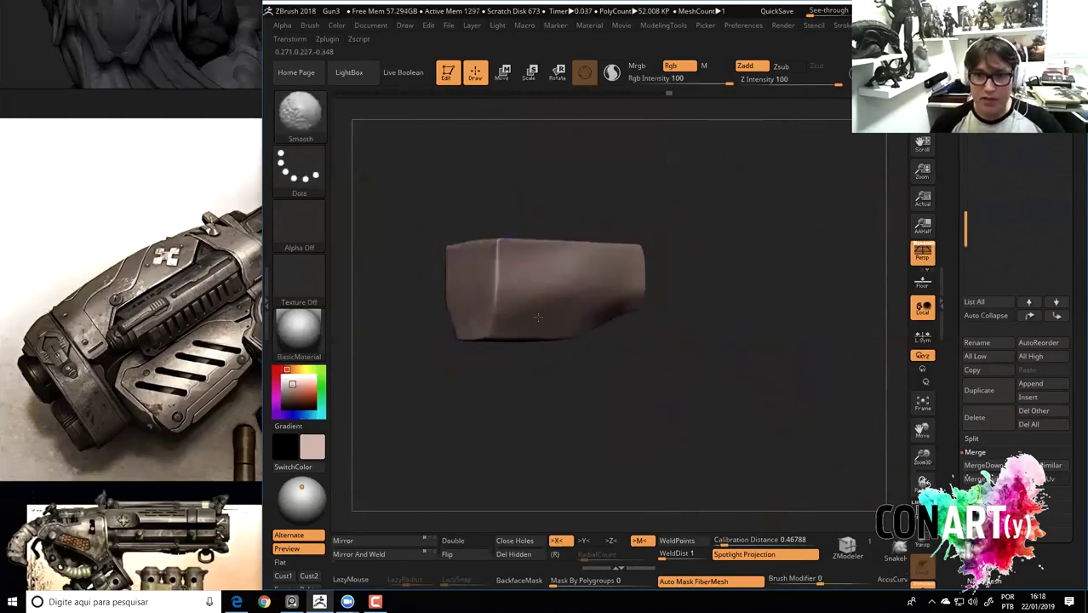
pyautogui.moveTo(466, 324); pyautogui.dragTo(464, 248)
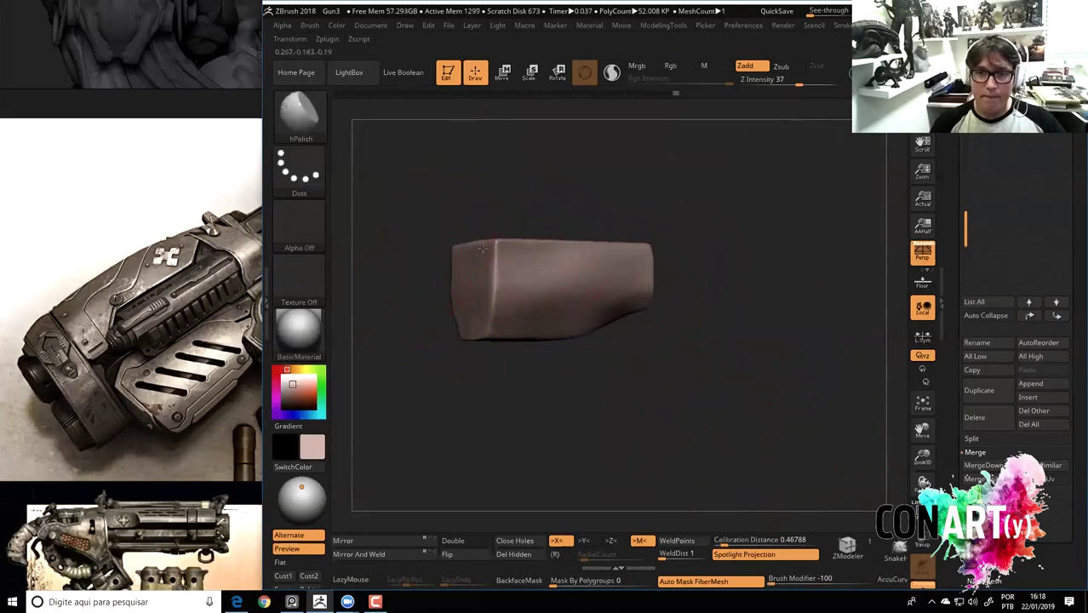
# Check the block from front, side and end views, then show all gun parts again.
pyautogui.keyDown('shift'); pyautogui.moveTo(584, 311); pyautogui.dragTo(539, 316); pyautogui.keyUp('shift')
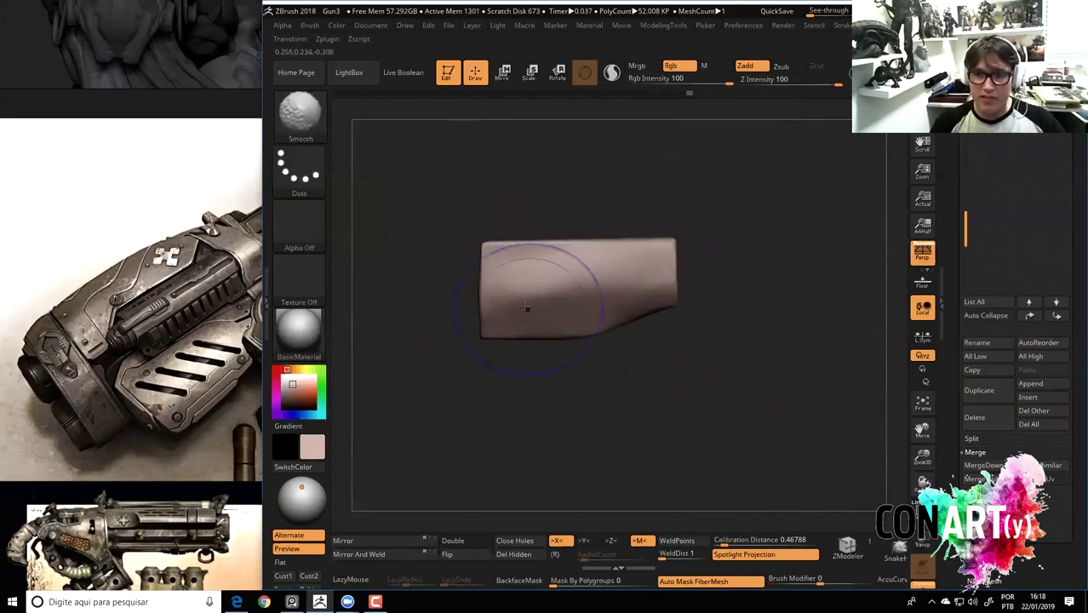
pyautogui.moveTo(665, 271); pyautogui.dragTo(489, 332)
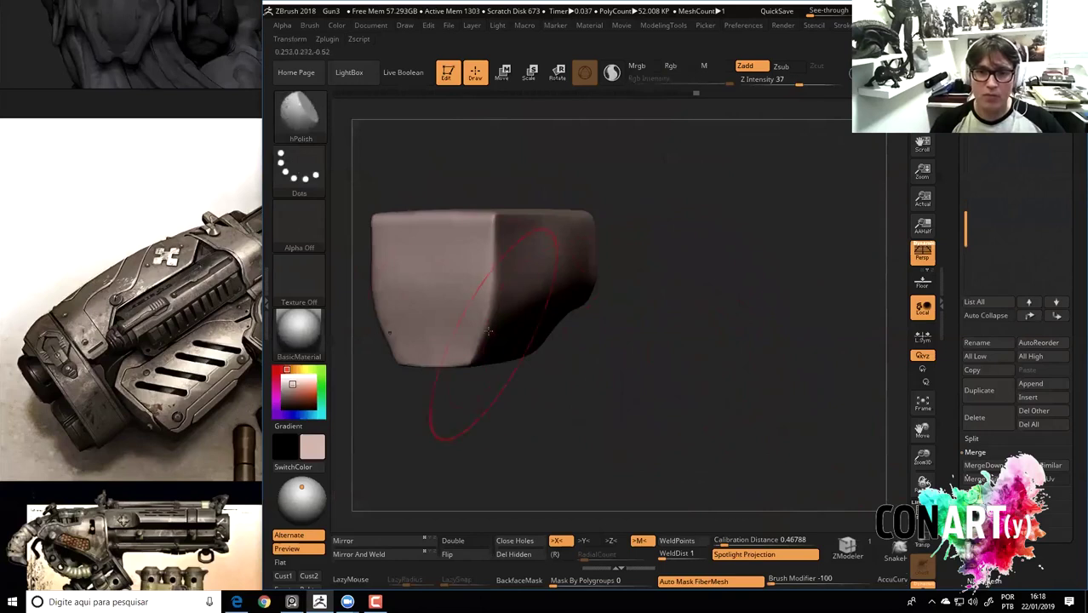
pyautogui.moveTo(442, 205)
pyautogui.mouseDown()
pyautogui.moveTo(699, 364)
pyautogui.moveTo(558, 311)
pyautogui.moveTo(460, 329)
pyautogui.moveTo(430, 320)
pyautogui.mouseUp()
pyautogui.keyDown('shift'); pyautogui.moveTo(408, 208); pyautogui.dragTo(385, 213); pyautogui.keyUp('shift')
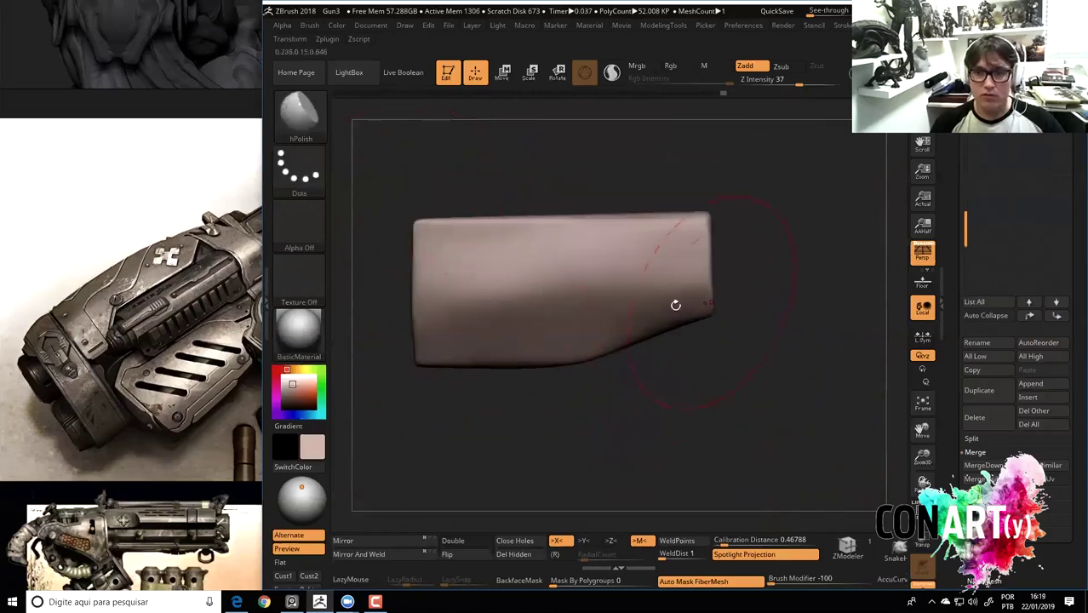
pyautogui.moveTo(767, 344); pyautogui.dragTo(732, 340)
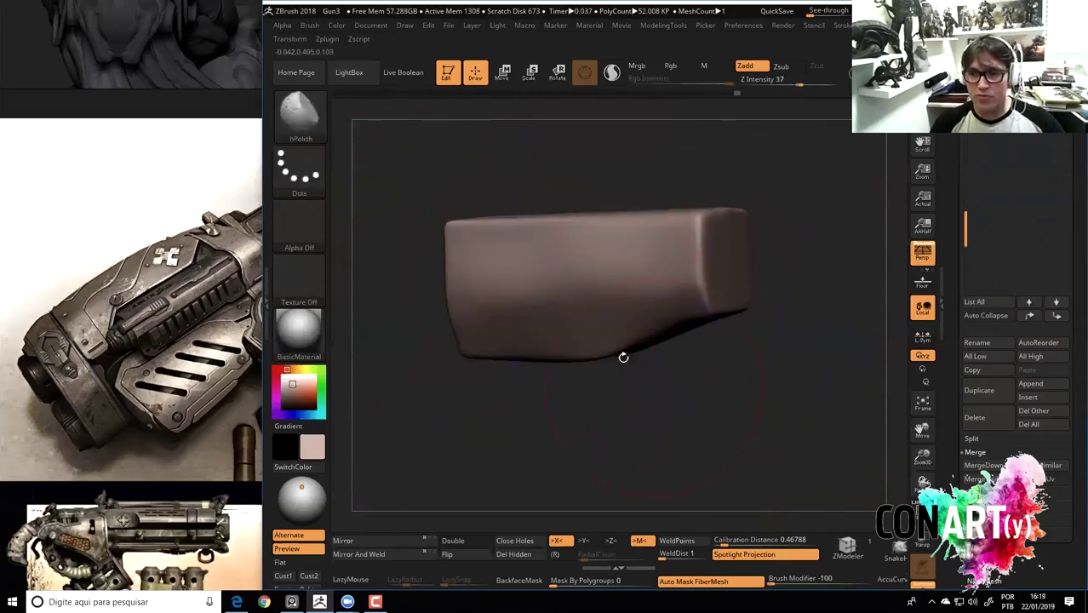
pyautogui.keyDown('shift'); pyautogui.moveTo(622, 358); pyautogui.dragTo(631, 324); pyautogui.keyUp('shift')
pyautogui.keyDown('alt'); pyautogui.moveTo(489, 420); pyautogui.dragTo(587, 378); pyautogui.keyUp('alt')
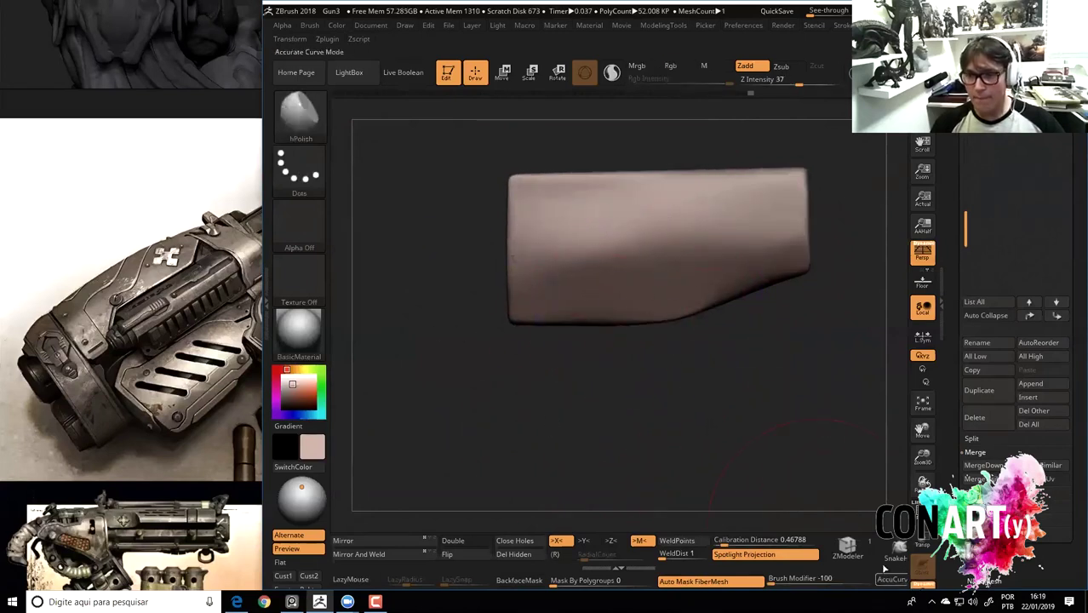
pyautogui.click(924, 588)
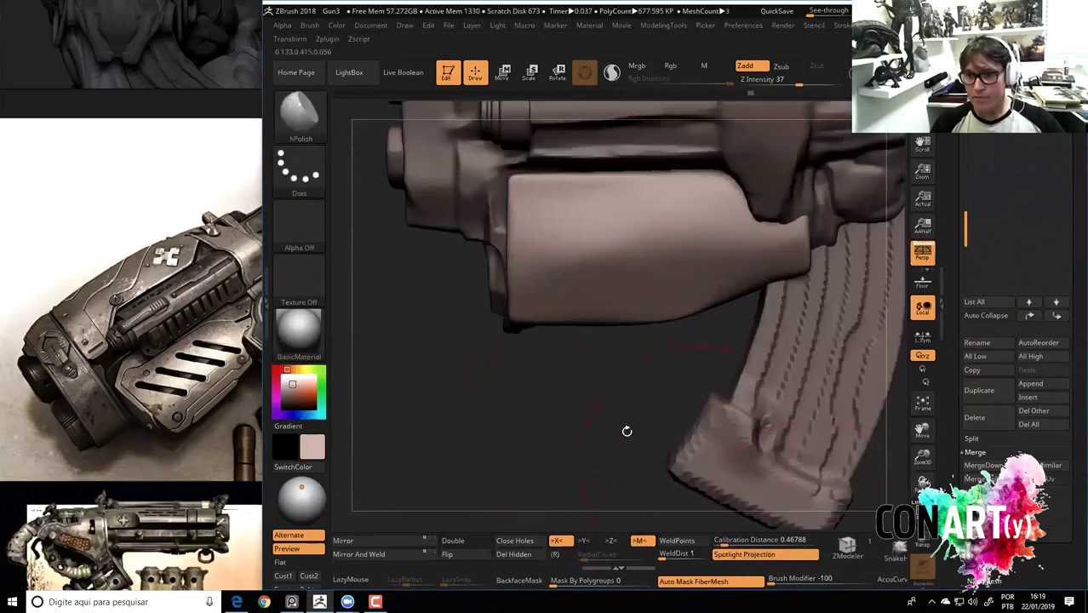
# Remesh the side block with DynaMesh at resolution 512.
pyautogui.moveTo(627, 430); pyautogui.dragTo(529, 354)
pyautogui.moveTo(524, 394); pyautogui.dragTo(632, 373)
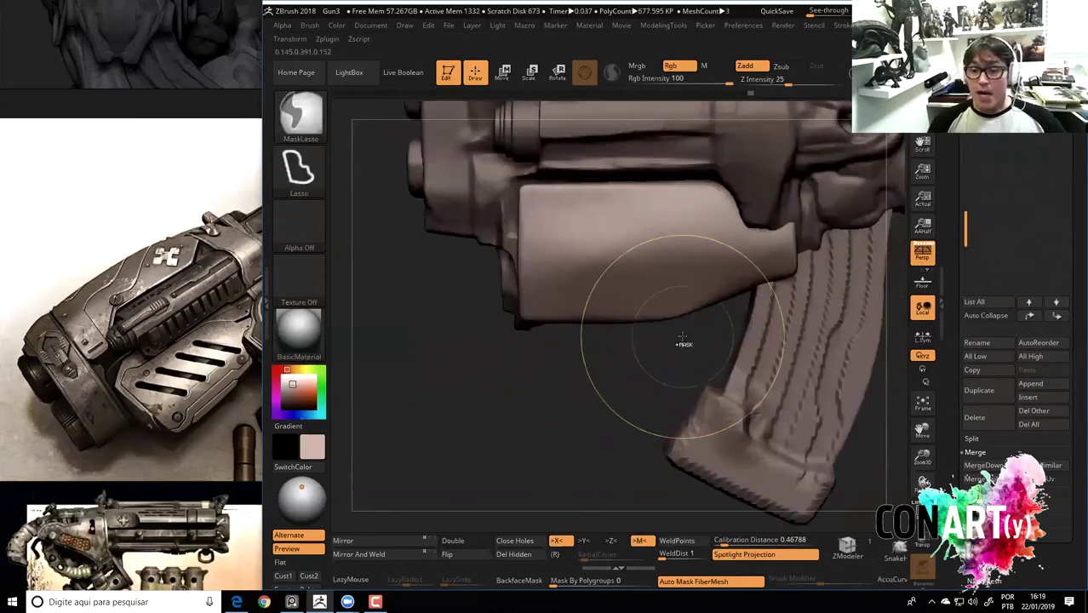
pyautogui.keyDown('ctrl'); pyautogui.moveTo(681, 328); pyautogui.dragTo(473, 336); pyautogui.keyUp('ctrl')
pyautogui.moveTo(533, 368)
pyautogui.mouseDown()
pyautogui.moveTo(619, 340)
pyautogui.moveTo(602, 349)
pyautogui.mouseUp()
pyautogui.press('space')
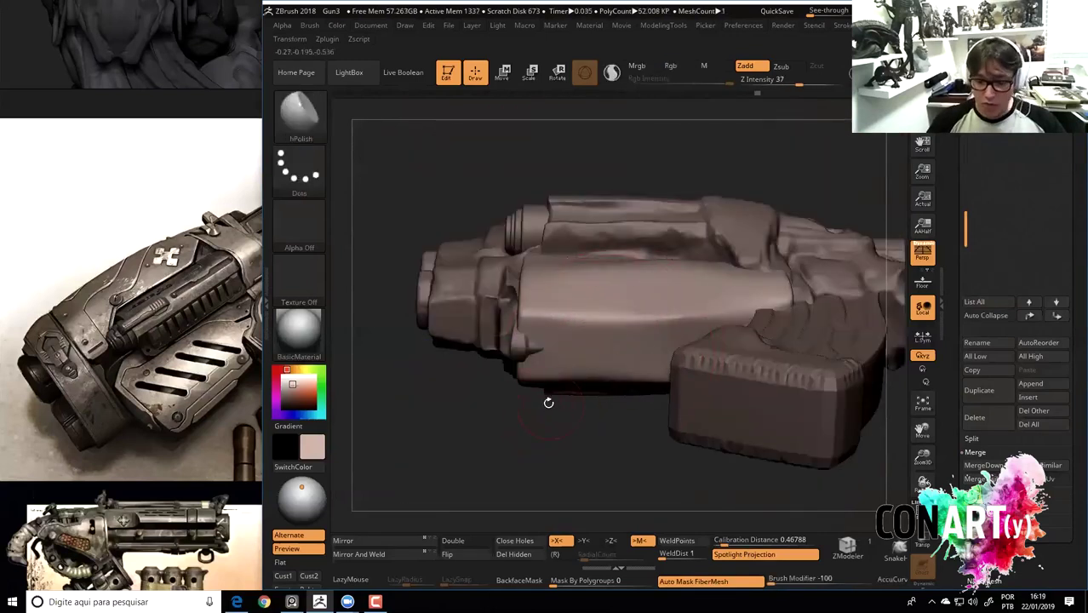
pyautogui.press('m')
pyautogui.moveTo(515, 329); pyautogui.dragTo(524, 339)
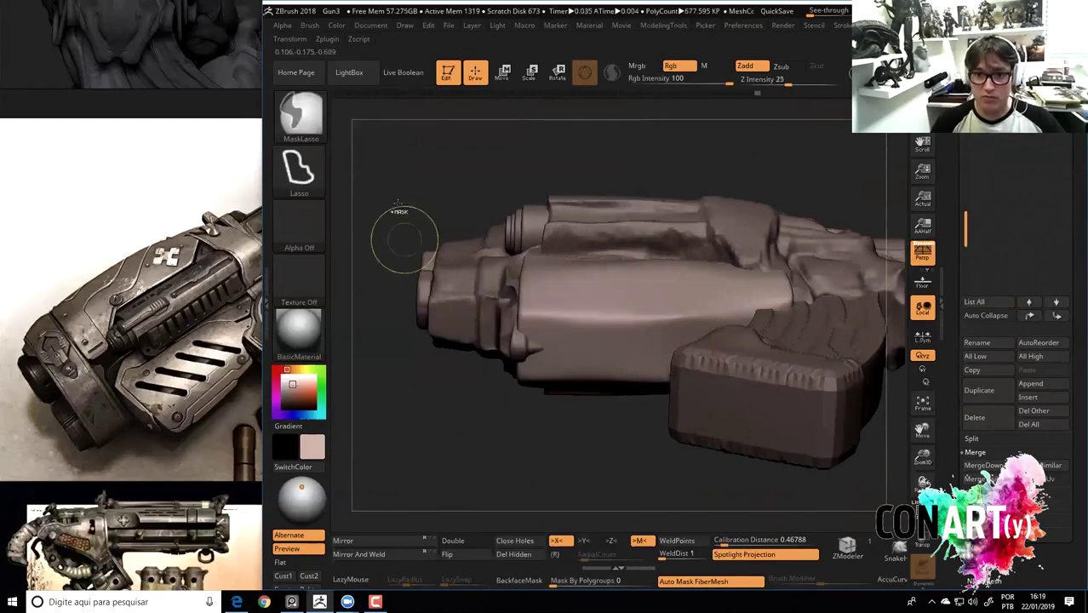
# Mask a rectangular strip on the block with MaskRect and invert the mask.
pyautogui.hotkey('shift', 'f')
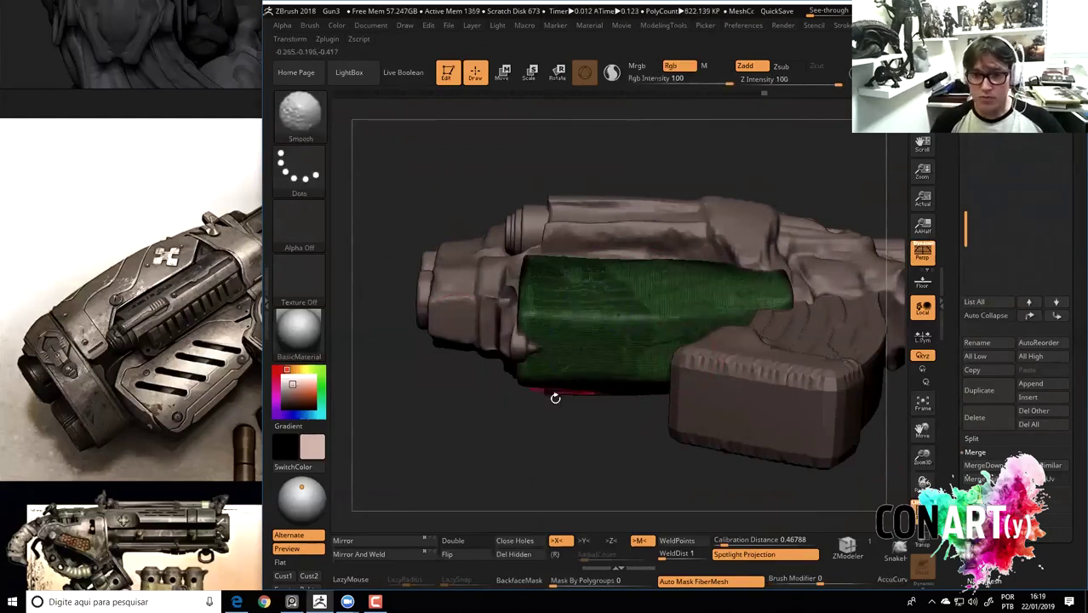
pyautogui.hotkey('shift', 'f')
pyautogui.moveTo(566, 449); pyautogui.dragTo(770, 509)
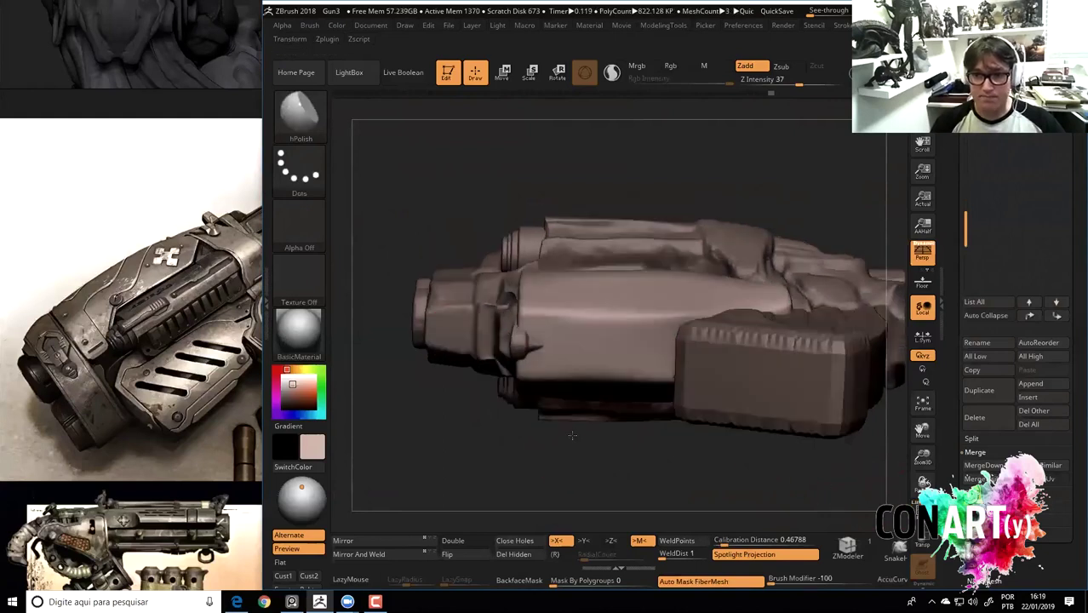
pyautogui.click(299, 111)
pyautogui.moveTo(511, 323); pyautogui.dragTo(437, 324)
pyautogui.moveTo(652, 327)
pyautogui.keyDown('ctrl'); pyautogui.mouseDown()
pyautogui.moveTo(591, 359)
pyautogui.moveTo(594, 455)
pyautogui.moveTo(505, 280)
pyautogui.mouseUp(); pyautogui.keyUp('ctrl')
pyautogui.keyDown('ctrl'); pyautogui.click(530, 461); pyautogui.keyUp('ctrl')
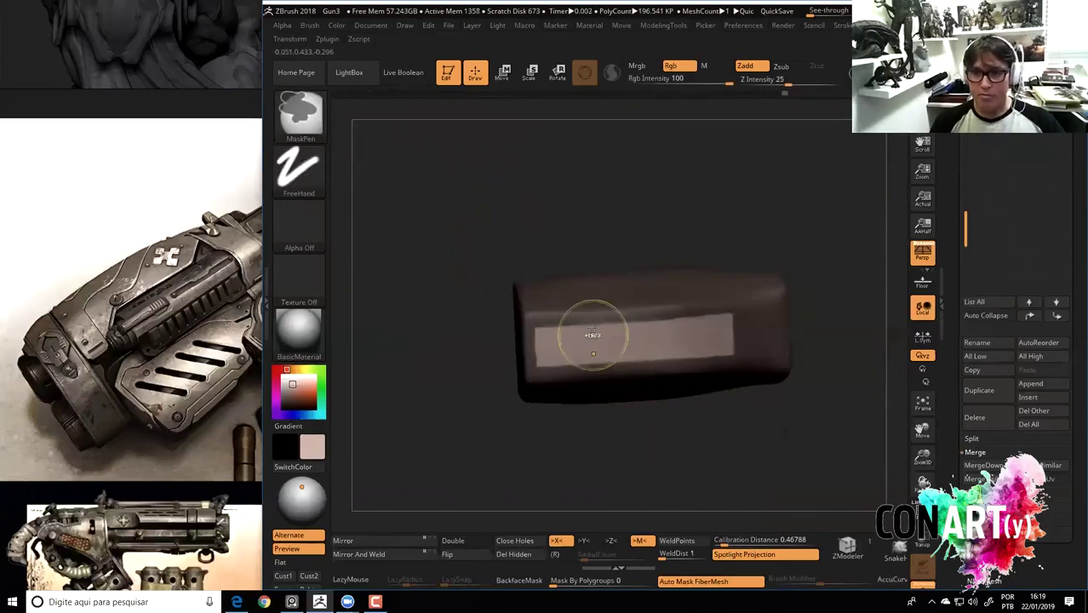
# Push the block's lower edge down using a vertical Move transpose line.
pyautogui.moveTo(437, 258); pyautogui.dragTo(514, 310)
pyautogui.moveTo(497, 443); pyautogui.dragTo(553, 426)
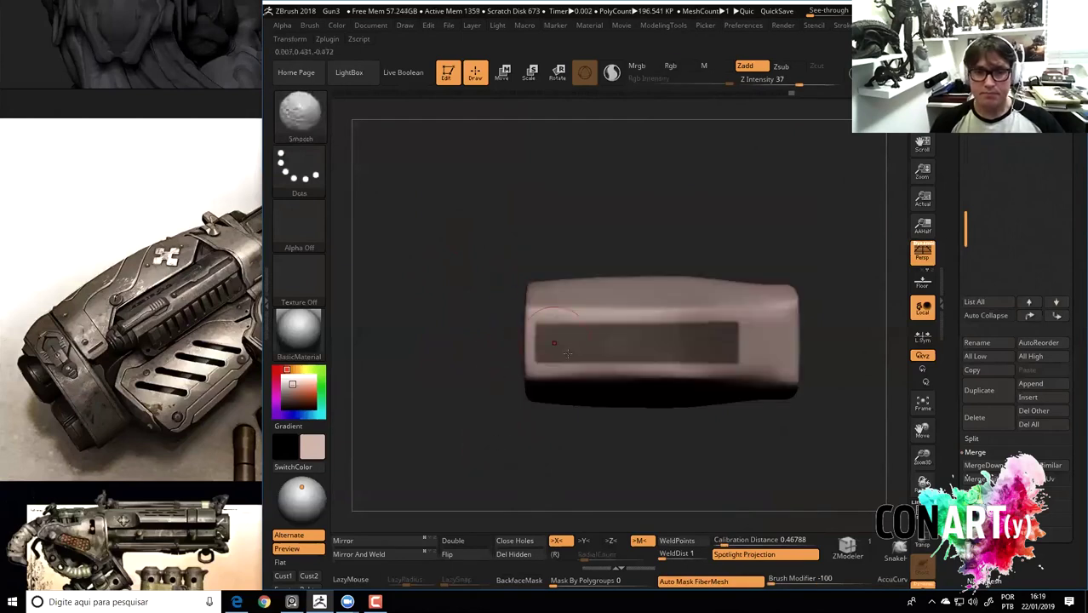
pyautogui.moveTo(437, 315); pyautogui.dragTo(432, 309)
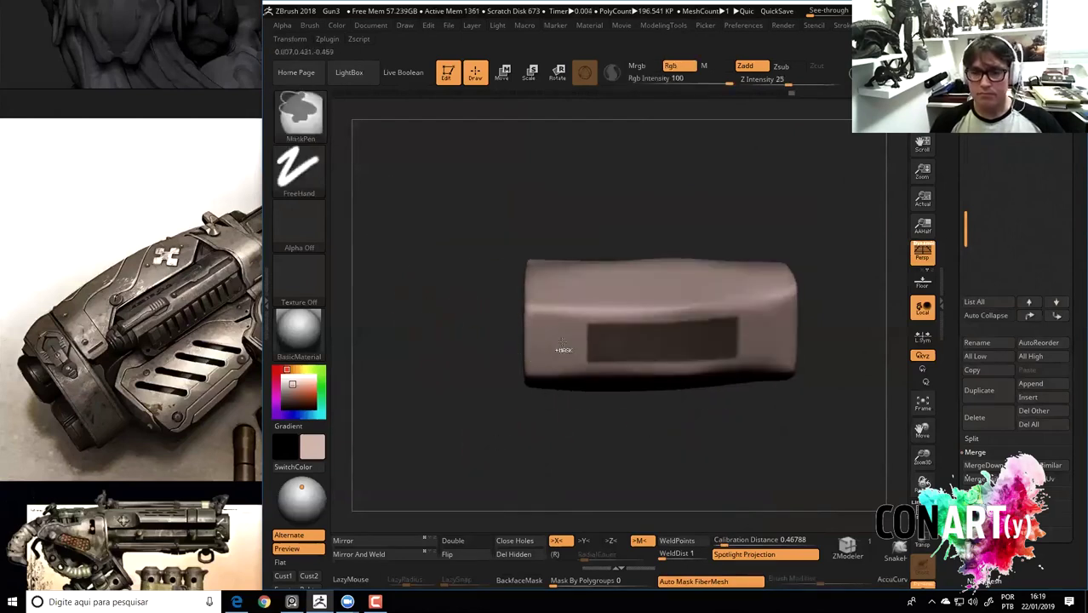
pyautogui.moveTo(447, 255)
pyautogui.mouseDown()
pyautogui.moveTo(466, 288)
pyautogui.moveTo(477, 286)
pyautogui.mouseUp()
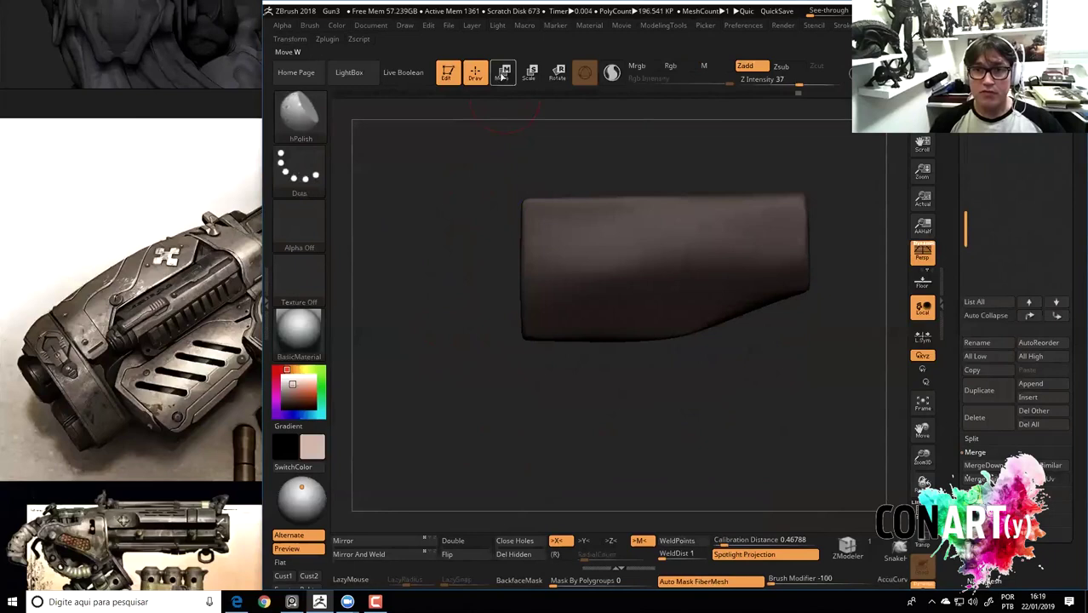
pyautogui.press('w')
pyautogui.keyDown('alt'); pyautogui.moveTo(499, 154); pyautogui.dragTo(446, 201); pyautogui.keyUp('alt')
pyautogui.press('y')
pyautogui.keyDown('shift'); pyautogui.moveTo(593, 379); pyautogui.dragTo(583, 200); pyautogui.keyUp('shift')
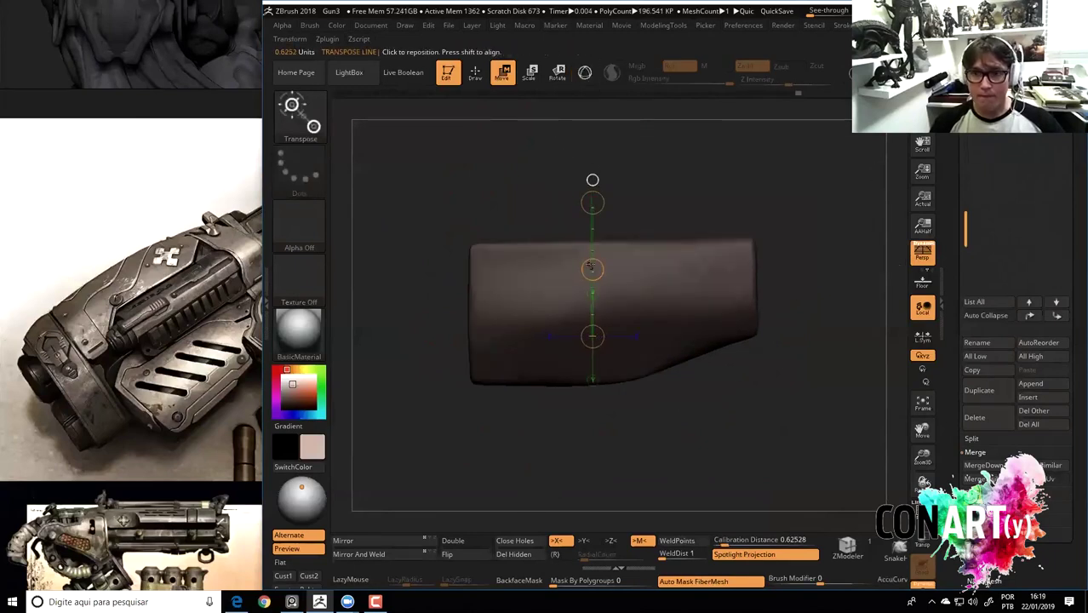
pyautogui.moveTo(592, 269); pyautogui.dragTo(593, 274)
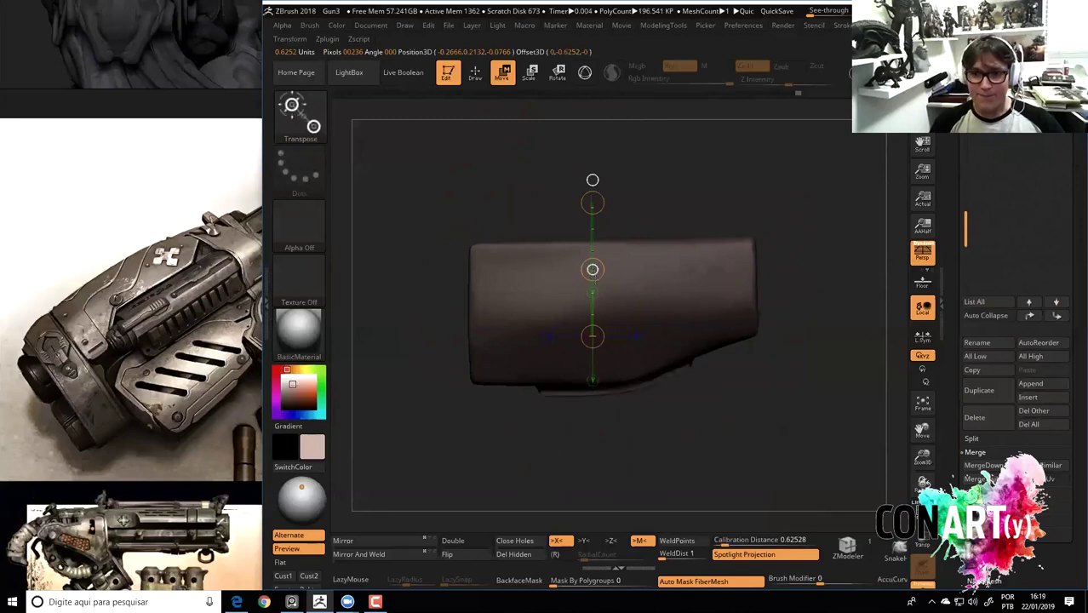
# Clear the mask, return to Draw mode and frame the whole gun.
pyautogui.keyDown('ctrl'); pyautogui.click(778, 474); pyautogui.keyUp('ctrl')
pyautogui.keyDown('shift'); pyautogui.moveTo(777, 475); pyautogui.dragTo(610, 321); pyautogui.keyUp('shift')
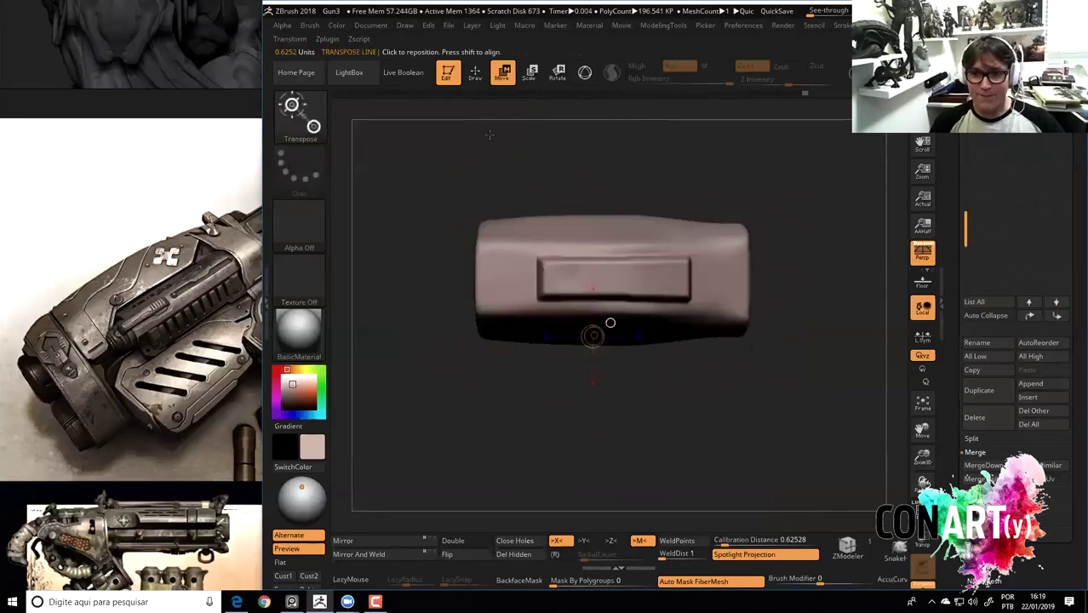
pyautogui.click(475, 75)
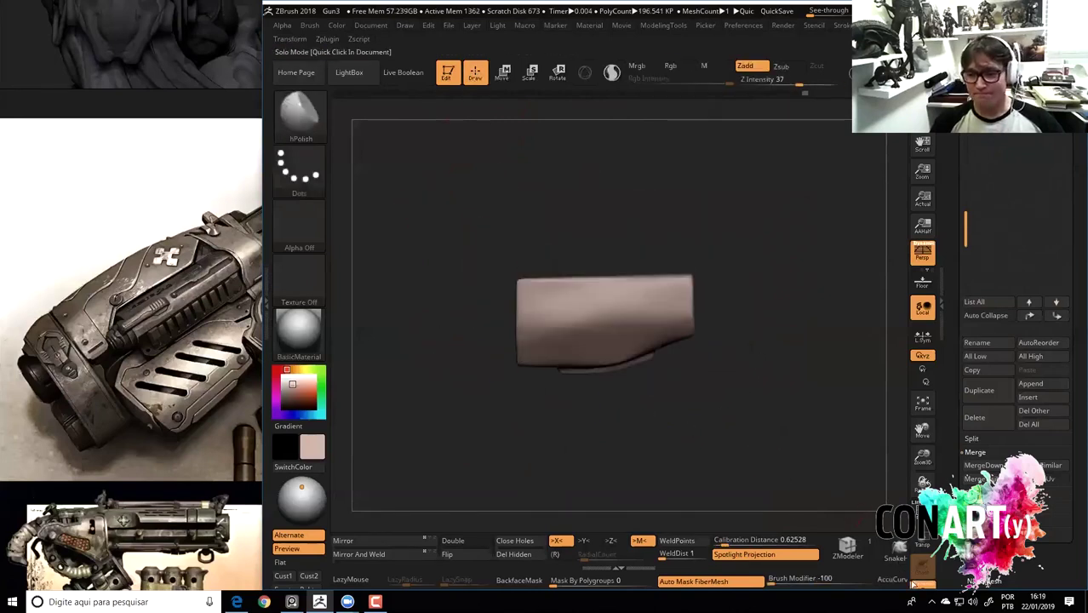
pyautogui.moveTo(757, 401); pyautogui.dragTo(798, 424)
pyautogui.press('f')
pyautogui.keyDown('alt'); pyautogui.moveTo(530, 427); pyautogui.dragTo(643, 340); pyautogui.keyUp('alt')
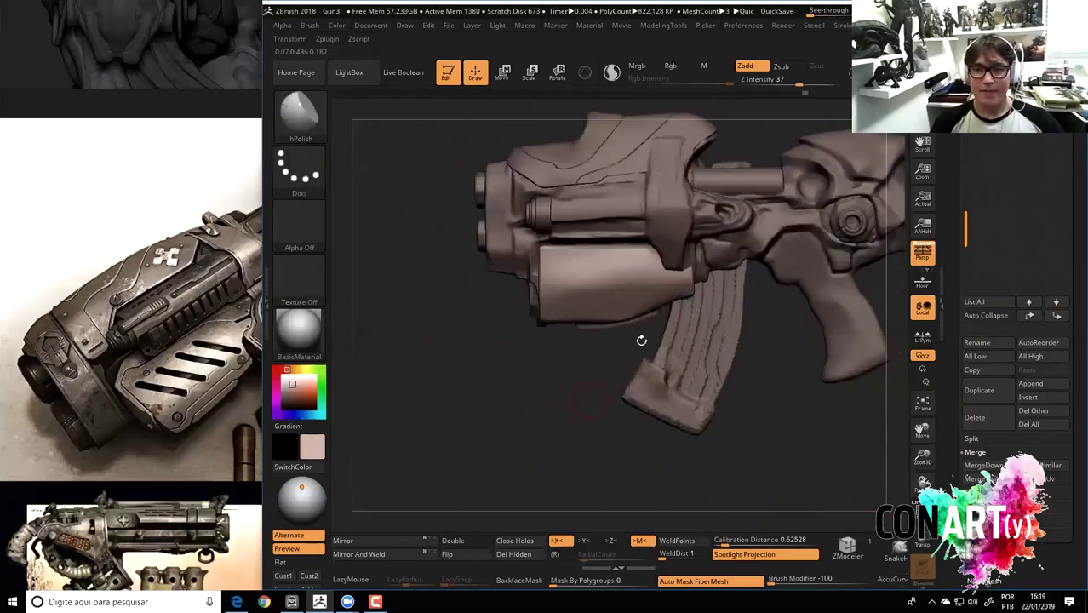
# Slice an angled cut off the block's lower corner with ClipCurve and check it.
pyautogui.press('space')
pyautogui.hotkey('ctrl', 'shift', 'b')
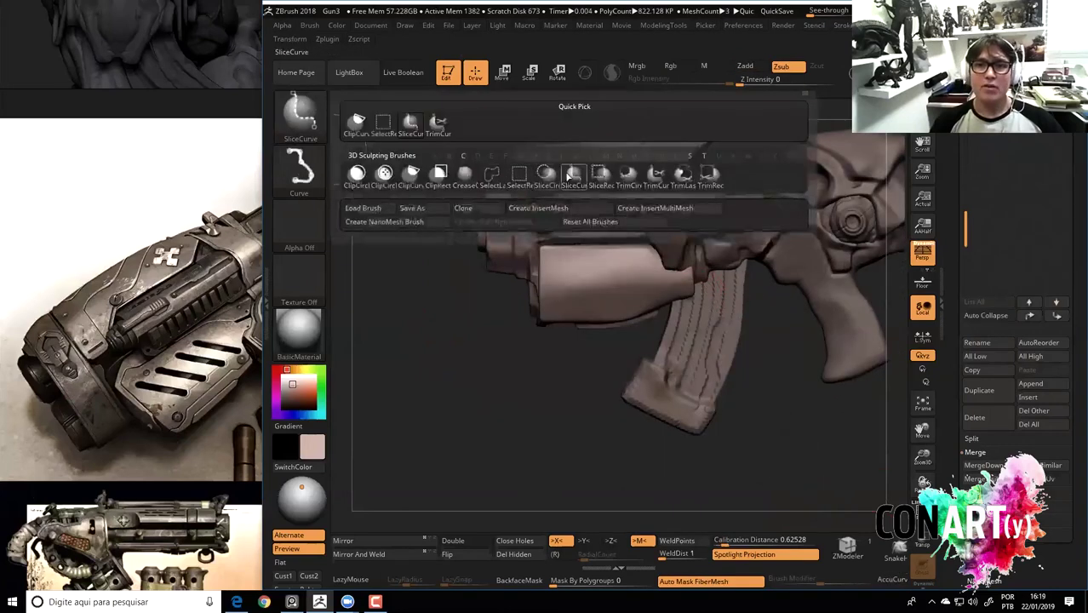
pyautogui.click(412, 174)
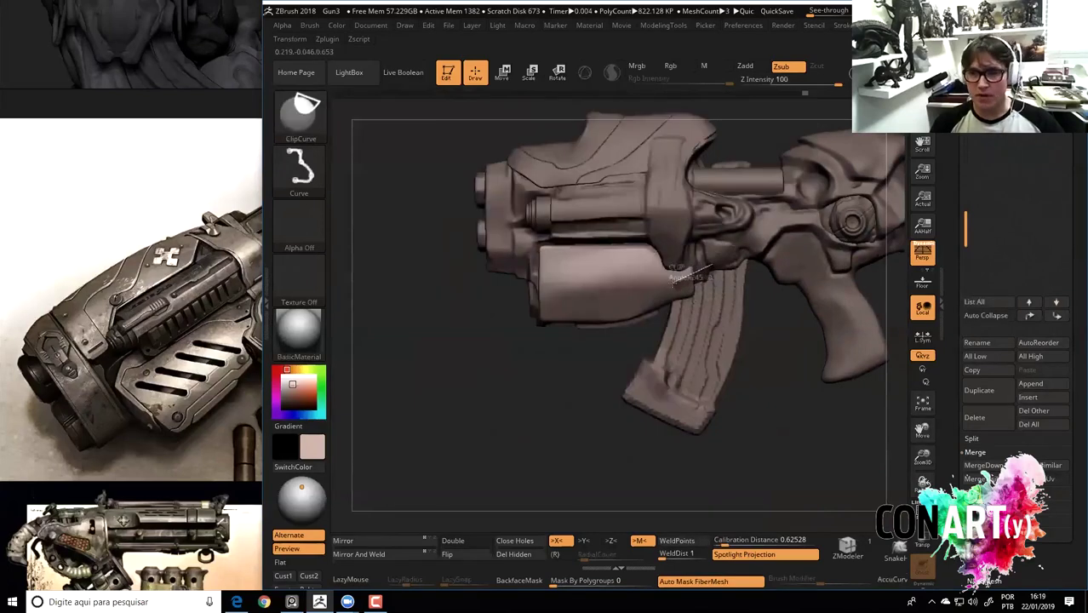
pyautogui.moveTo(578, 414)
pyautogui.keyDown('alt'); pyautogui.mouseDown()
pyautogui.moveTo(714, 287)
pyautogui.moveTo(651, 299)
pyautogui.mouseUp(); pyautogui.keyUp('alt')
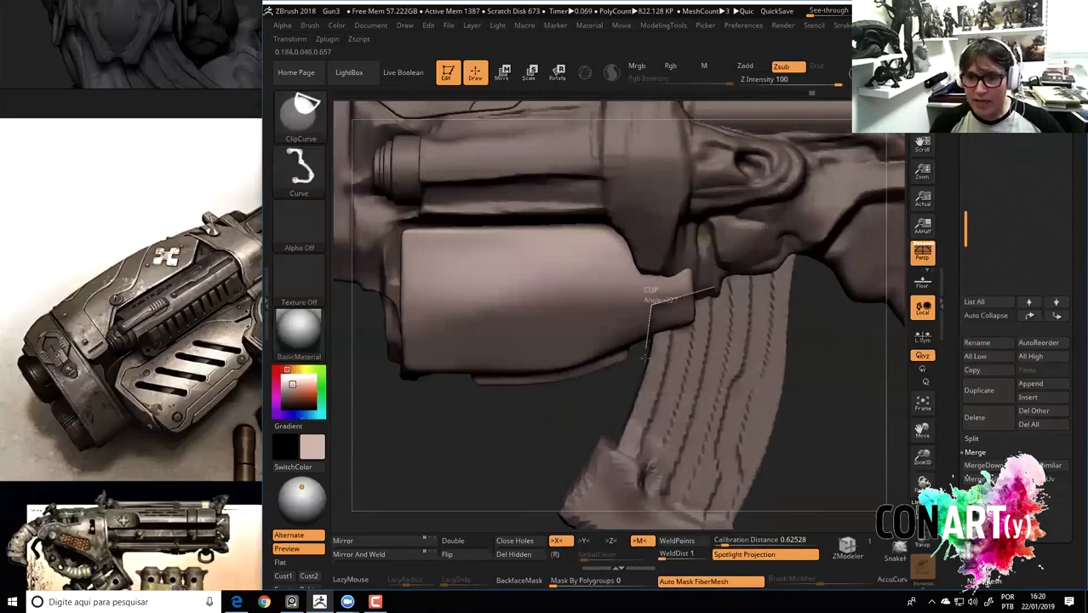
pyautogui.keyDown('ctrl'); pyautogui.keyDown('shift'); pyautogui.moveTo(681, 304); pyautogui.dragTo(711, 296); pyautogui.keyUp('shift'); pyautogui.keyUp('ctrl')
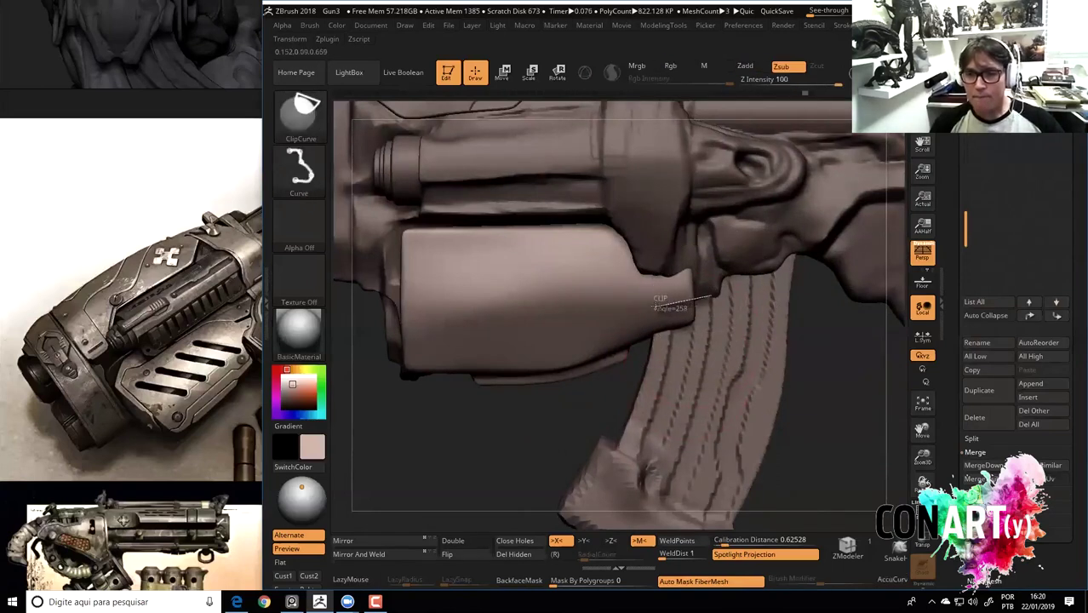
pyautogui.moveTo(491, 496)
pyautogui.mouseDown()
pyautogui.moveTo(547, 395)
pyautogui.moveTo(545, 442)
pyautogui.moveTo(704, 255)
pyautogui.mouseUp()
pyautogui.moveTo(525, 466); pyautogui.dragTo(698, 249)
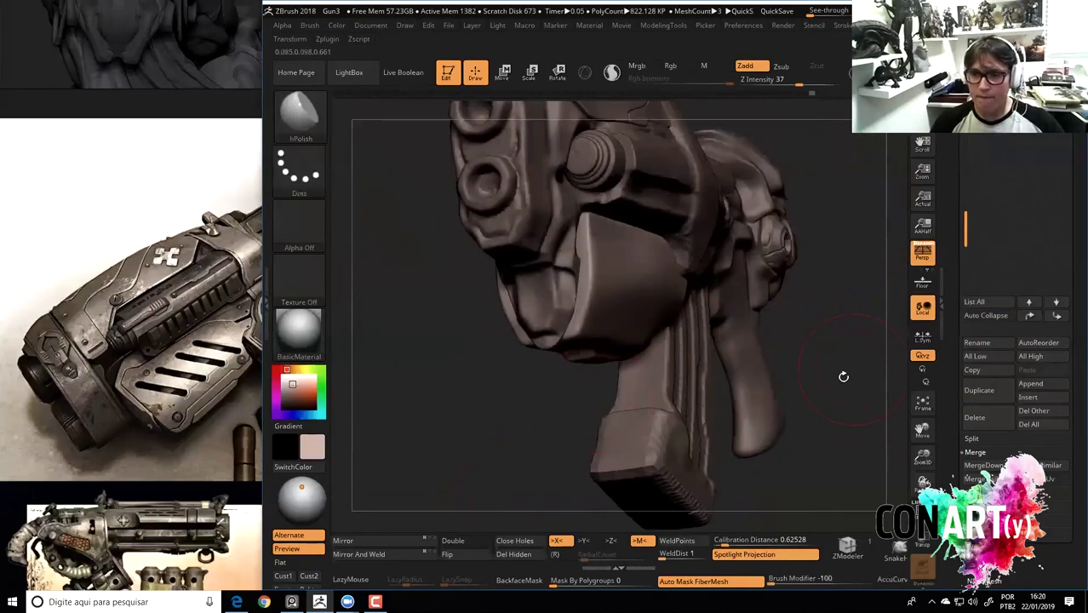
pyautogui.moveTo(843, 376); pyautogui.dragTo(611, 395)
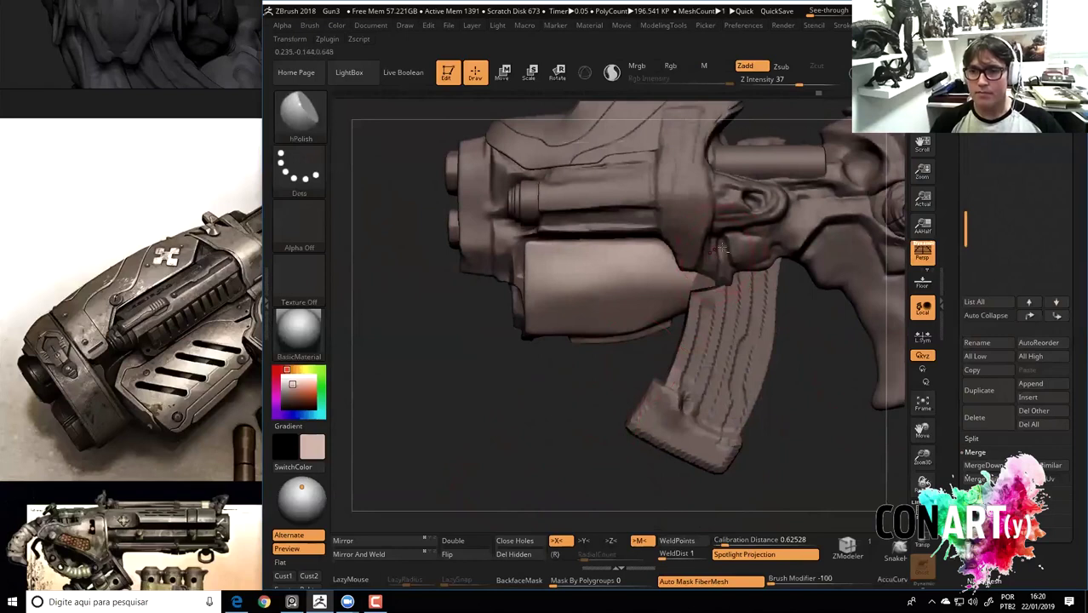
# Make PM3D_Cube3D2_5 the active subtool and switch to the Pinch brush.
pyautogui.keyDown('alt'); pyautogui.click(801, 247); pyautogui.keyUp('alt')
pyautogui.press('b')
pyautogui.press('c')
pyautogui.press('b')
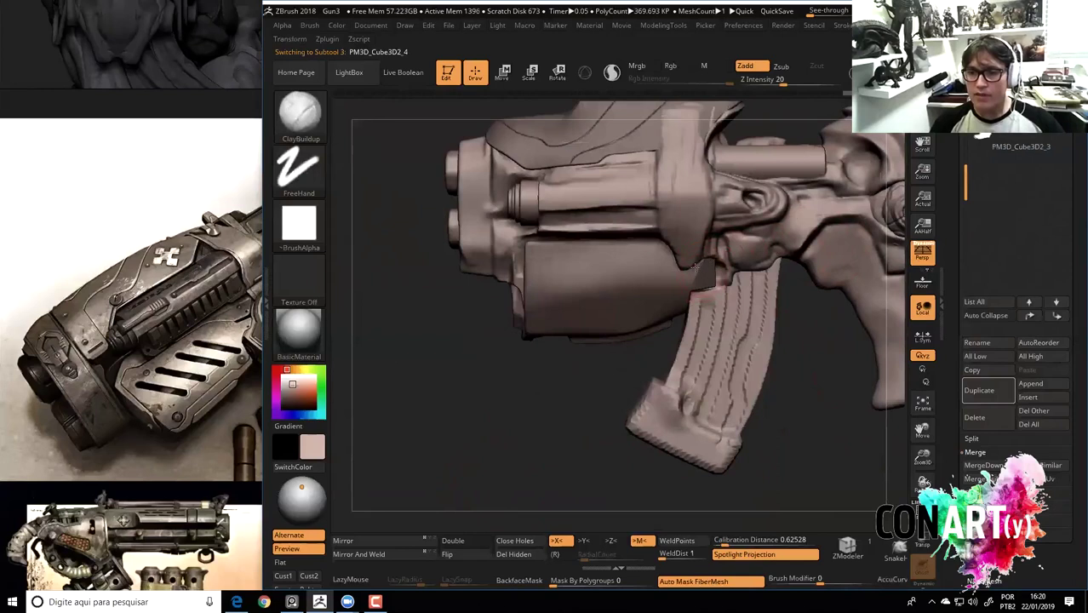
pyautogui.keyDown('alt'); pyautogui.click(630, 290); pyautogui.keyUp('alt')
pyautogui.keyDown('ctrl'); pyautogui.moveTo(590, 398); pyautogui.dragTo(726, 316, button='right'); pyautogui.keyUp('ctrl')
pyautogui.press('b')
pyautogui.press('p')
pyautogui.press('i')
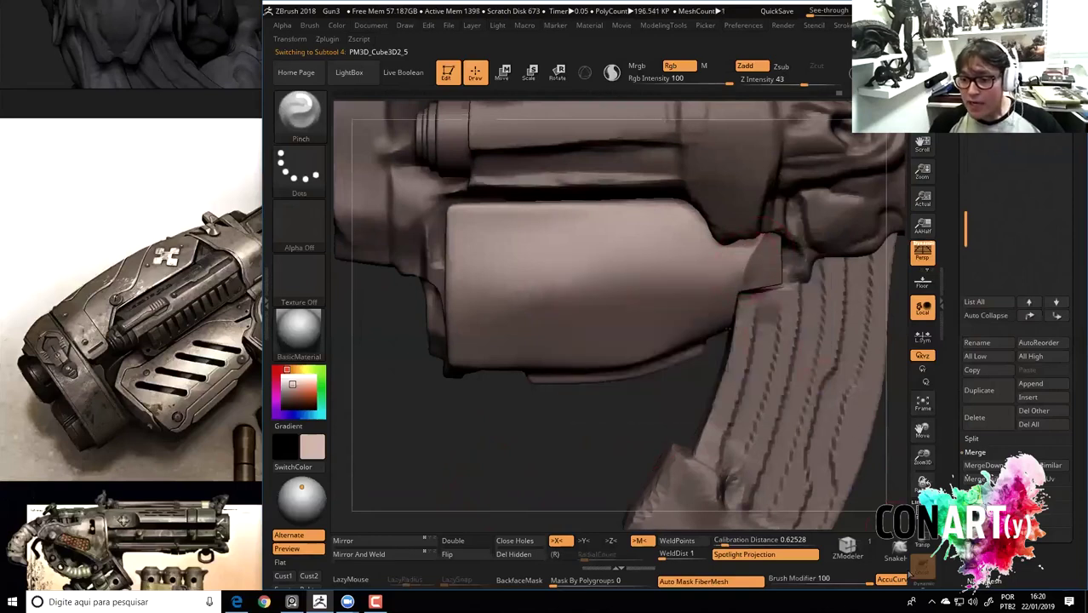
# Solo the side block and pull its top-right corner into shape with the Move brush.
pyautogui.click(915, 586)
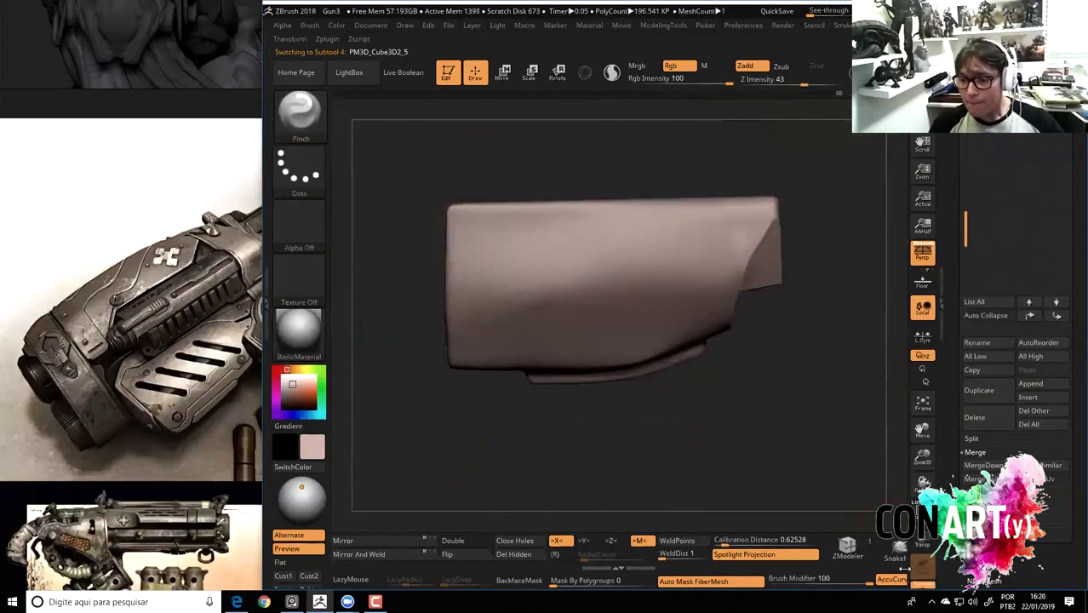
pyautogui.press('b')
pyautogui.press('m')
pyautogui.press('v')
pyautogui.moveTo(734, 249); pyautogui.dragTo(753, 242)
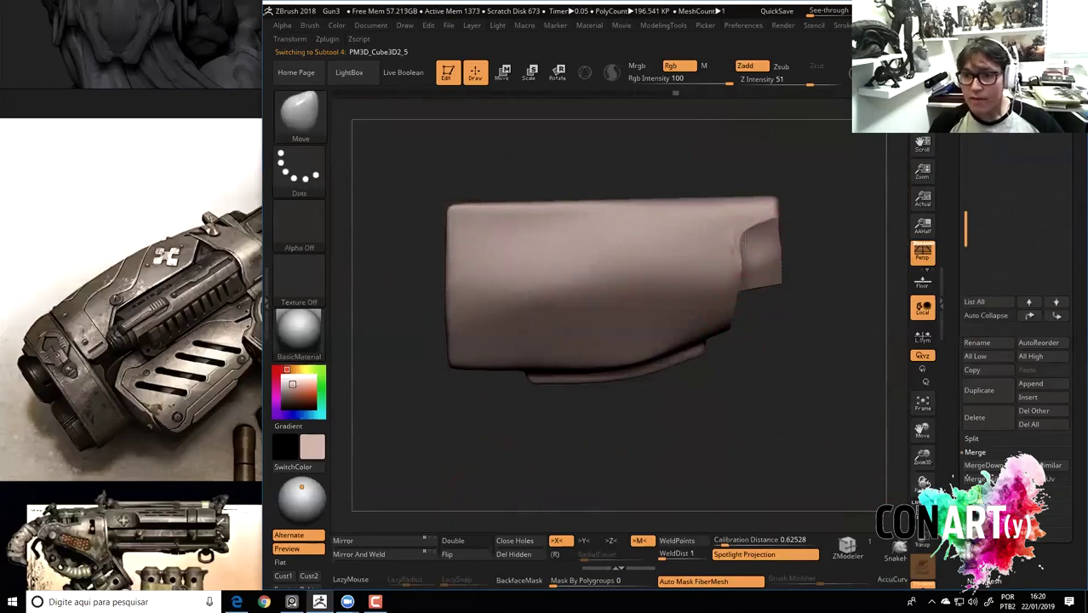
# Polish and Shift-smooth the reshaped corner, then turn Solo off to show the whole gun.
pyautogui.press('b')
pyautogui.press('h')
pyautogui.press('p')
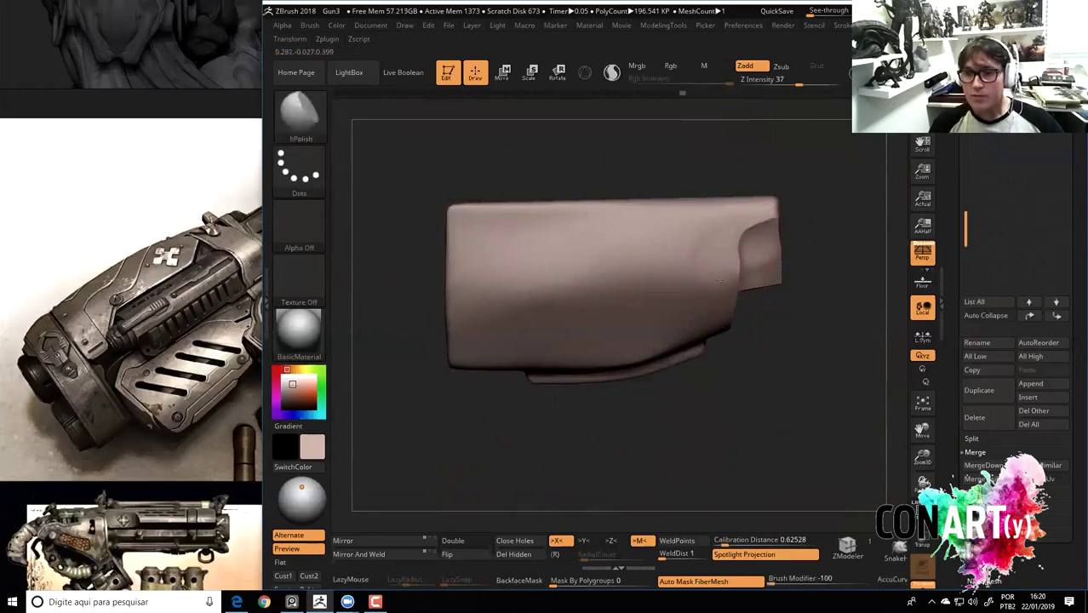
pyautogui.keyDown('shift'); pyautogui.moveTo(704, 264); pyautogui.dragTo(700, 271); pyautogui.keyUp('shift')
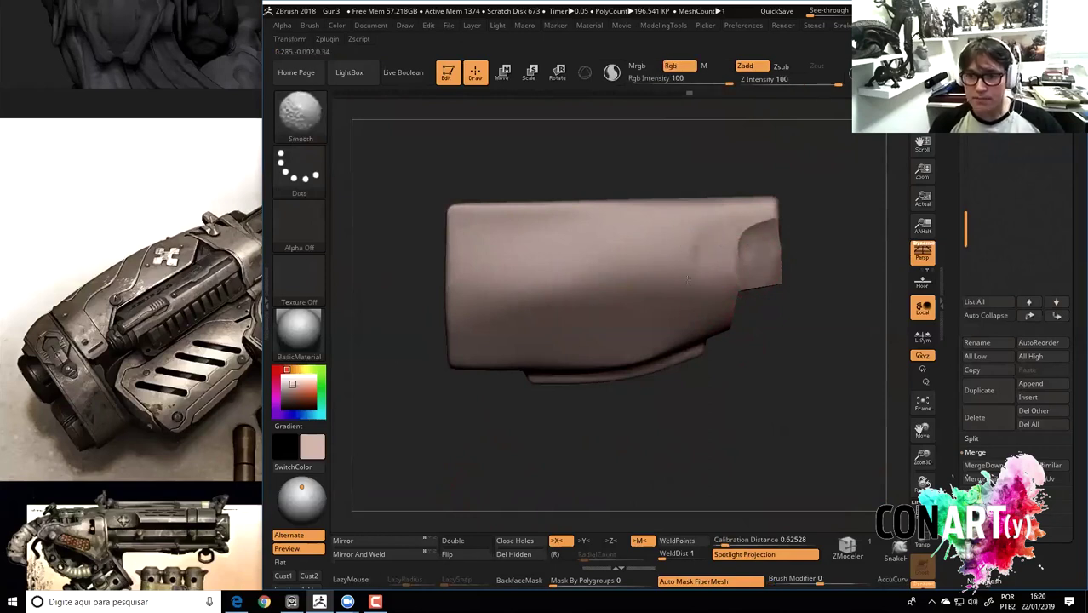
pyautogui.press('shift')
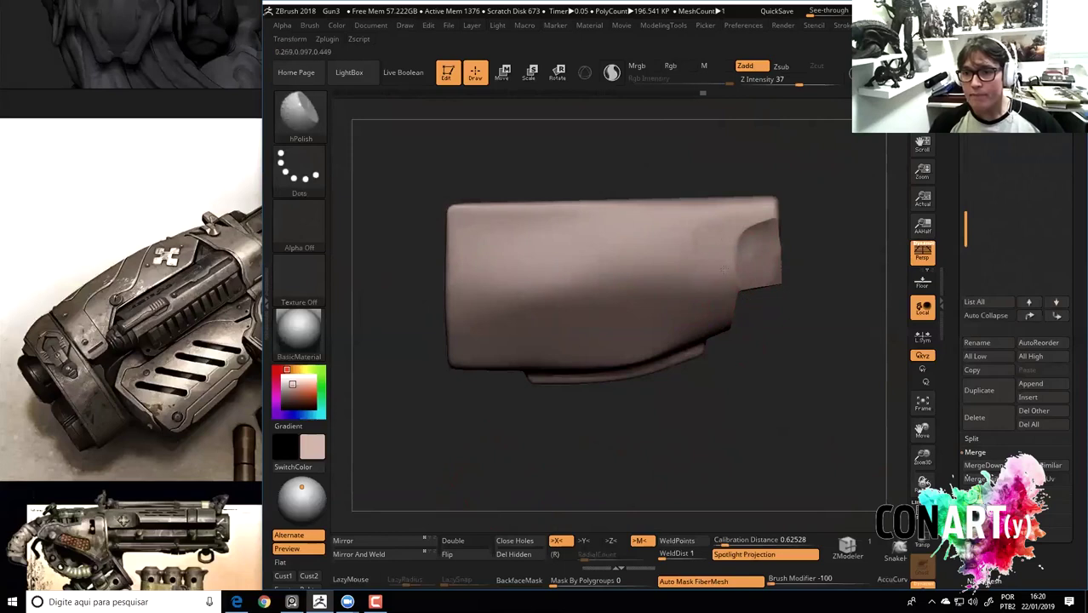
pyautogui.click(913, 587)
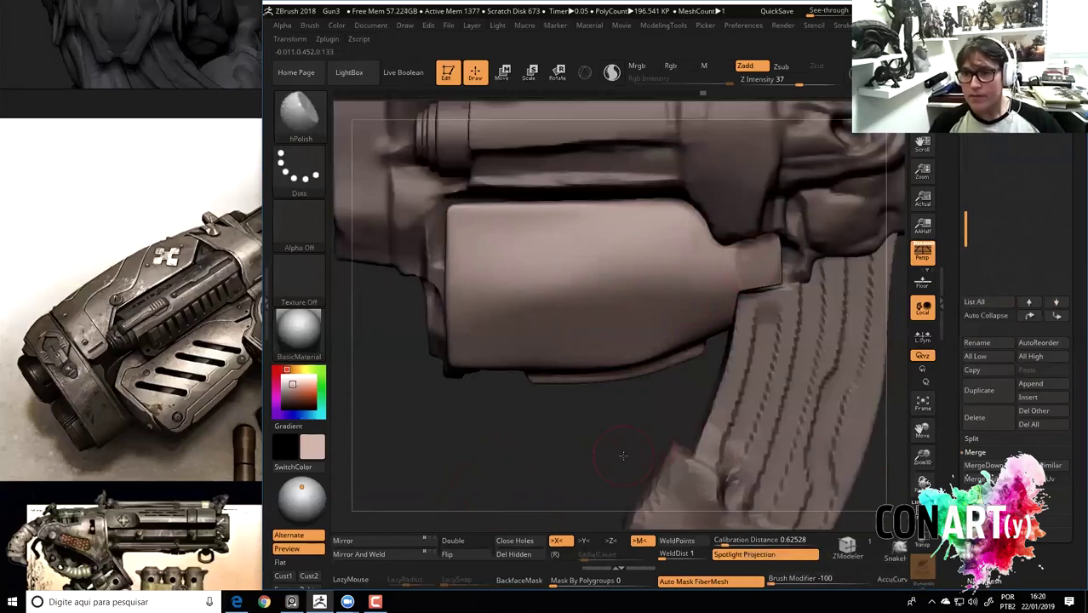
# Mask a rectangular patch on the side block's front edge, ready for Move reshaping.
pyautogui.moveTo(615, 340)
pyautogui.mouseDown()
pyautogui.moveTo(589, 389)
pyautogui.moveTo(556, 341)
pyautogui.moveTo(661, 369)
pyautogui.mouseUp()
pyautogui.keyDown('ctrl'); pyautogui.moveTo(540, 335); pyautogui.dragTo(491, 285); pyautogui.keyUp('ctrl')
pyautogui.press('b')
pyautogui.press('h')
pyautogui.press('p')
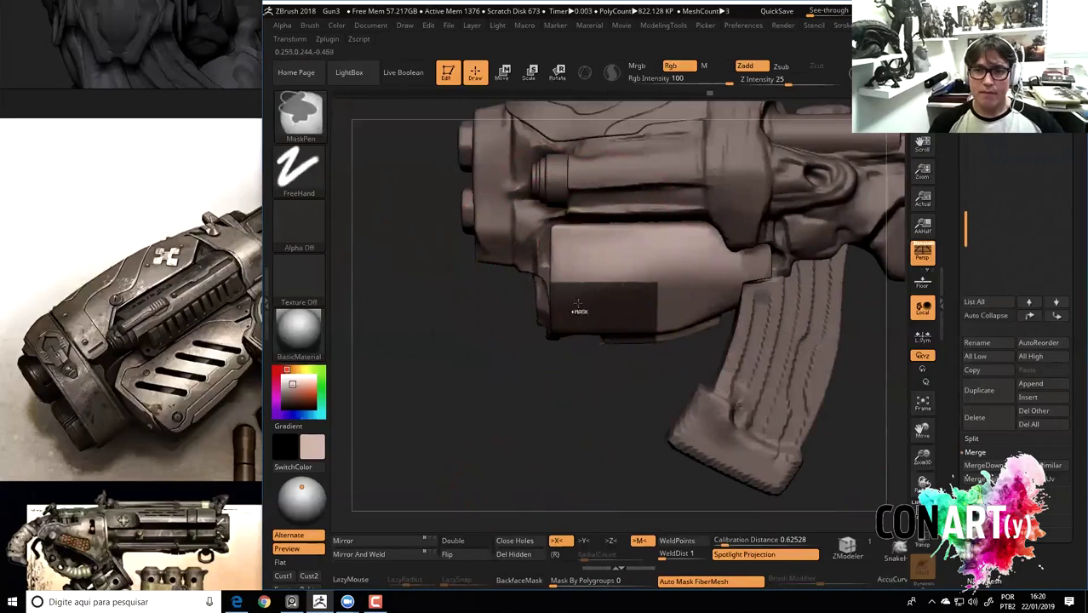
pyautogui.press('b')
pyautogui.press('m')
pyautogui.press('v')
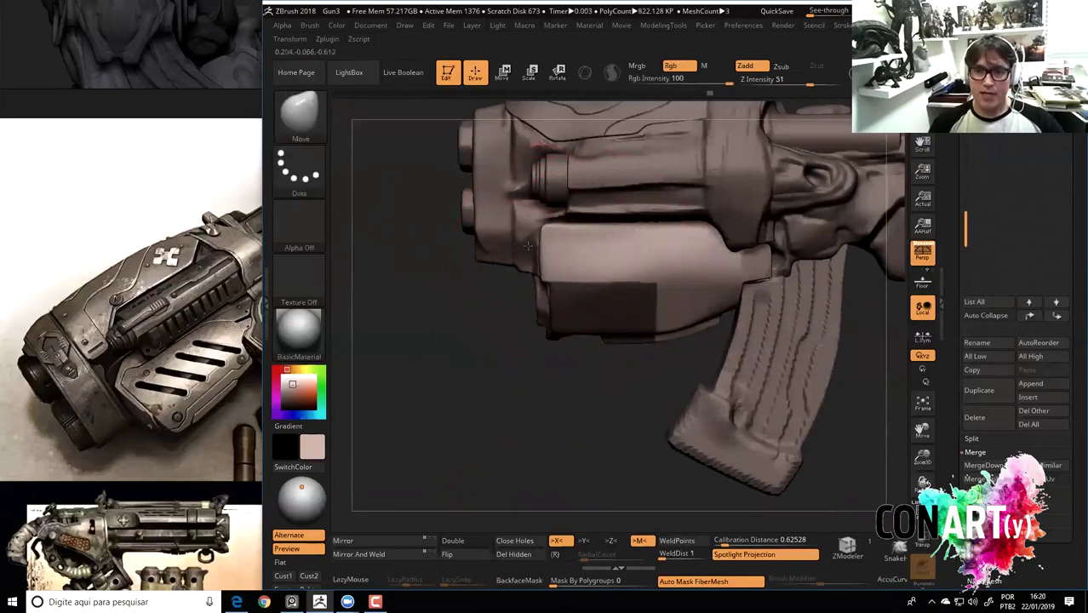
# Zoom and orbit around the side block while toggling clip-curve and mask-painting modes.
pyautogui.keyDown('alt'); pyautogui.moveTo(494, 314); pyautogui.dragTo(530, 288); pyautogui.keyUp('alt')
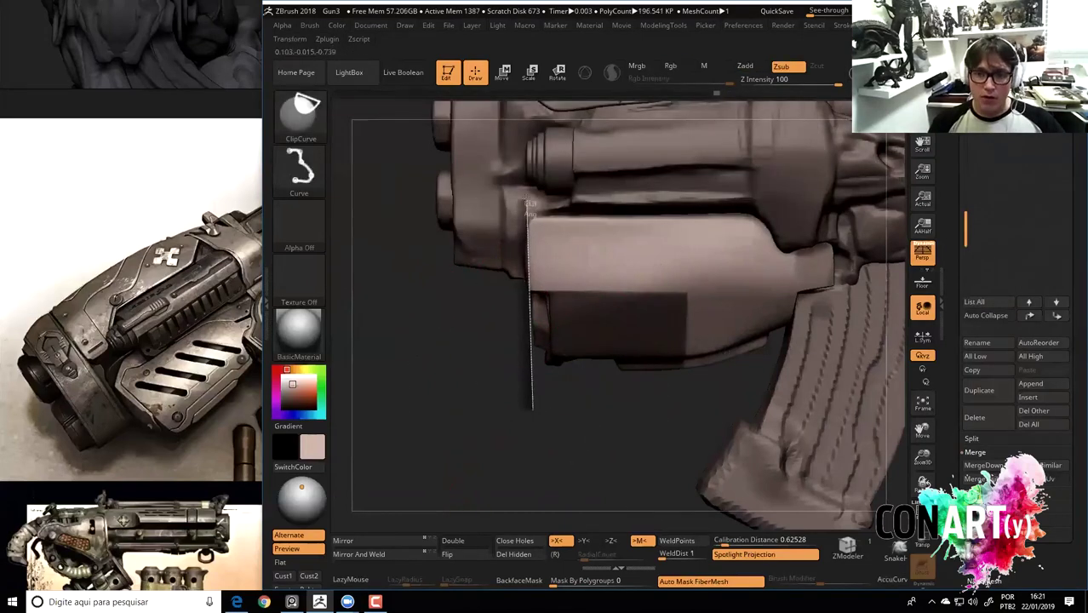
pyautogui.hotkey('ctrl', 'shift')
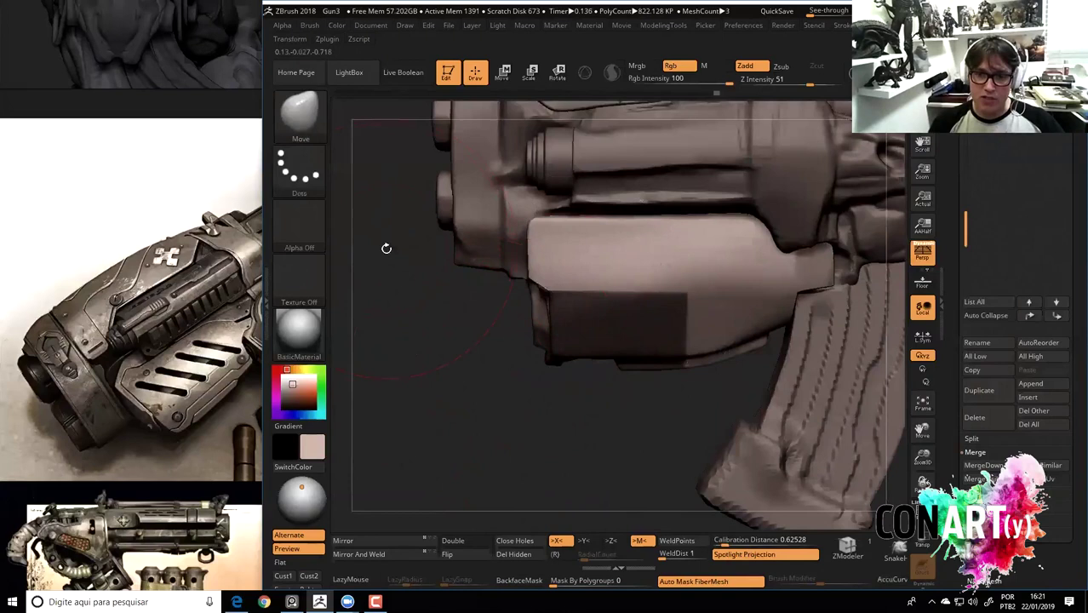
pyautogui.moveTo(432, 345); pyautogui.dragTo(518, 316)
pyautogui.press('ctrl')
pyautogui.moveTo(485, 428)
pyautogui.mouseDown()
pyautogui.moveTo(435, 385)
pyautogui.moveTo(511, 322)
pyautogui.mouseUp()
pyautogui.press('space')
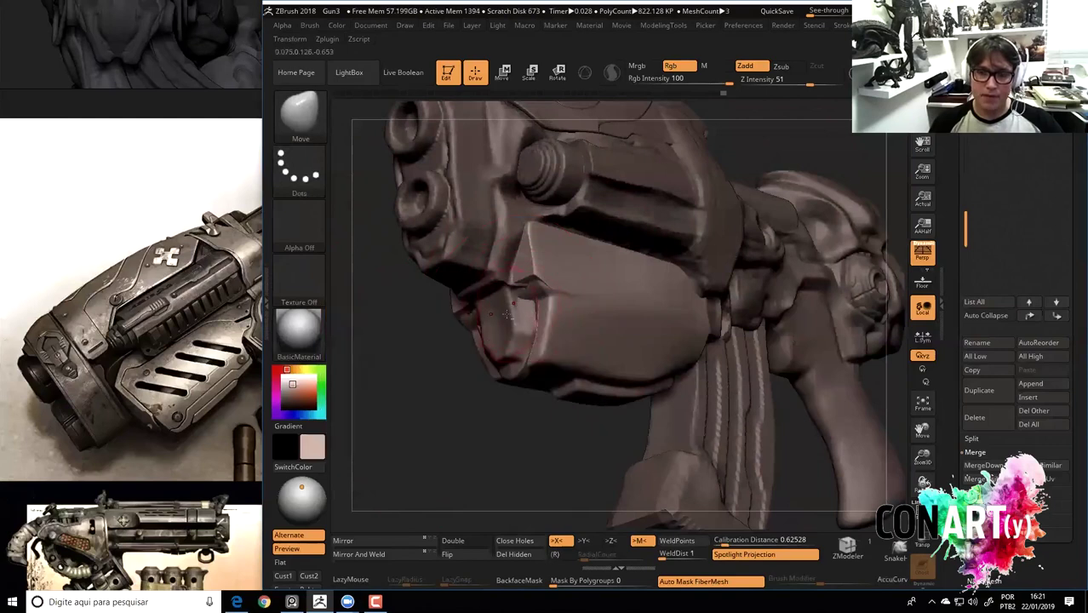
# On the lower block, add a small ClayBuildup crease and shift its left edge right with Move.
pyautogui.keyDown('alt'); pyautogui.click(473, 260); pyautogui.keyUp('alt')
pyautogui.press('b')
pyautogui.press('c')
pyautogui.press('b')
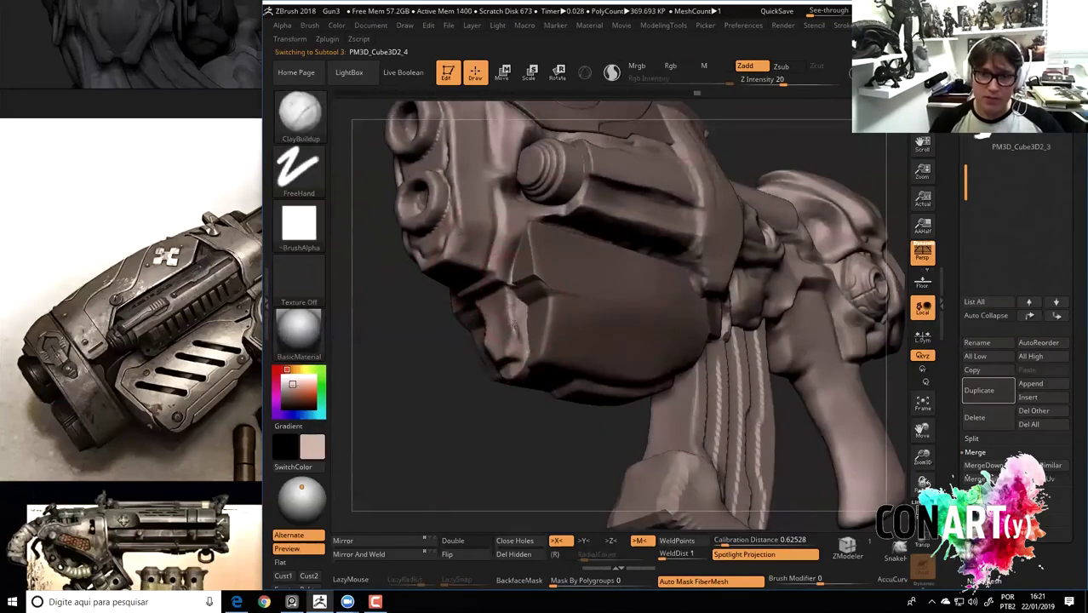
pyautogui.moveTo(525, 292); pyautogui.dragTo(540, 292)
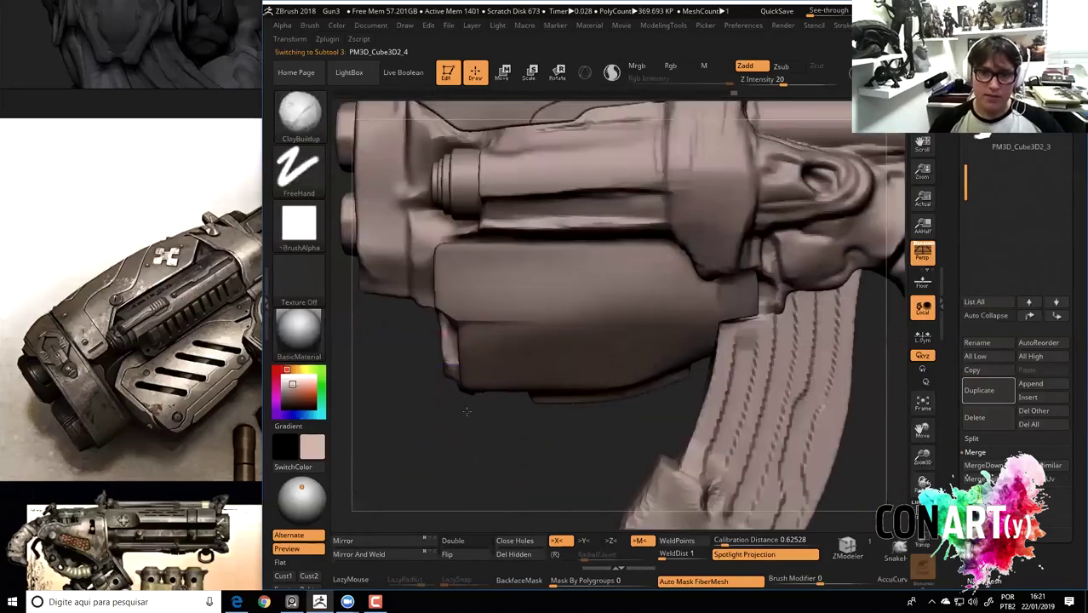
pyautogui.press('b')
pyautogui.press('m')
pyautogui.press('v')
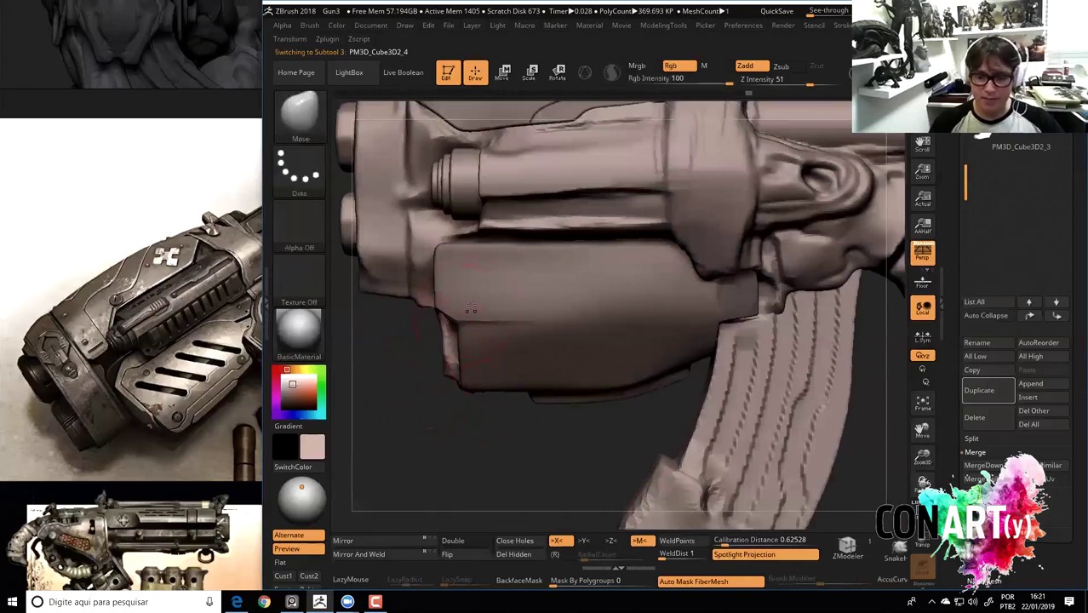
pyautogui.moveTo(452, 332); pyautogui.dragTo(457, 332)
# Reselect the side block and carve a groove along its corner with DamStandard, Shift-smoothing it.
pyautogui.keyDown('alt'); pyautogui.click(442, 353); pyautogui.keyUp('alt')
pyautogui.press('b')
pyautogui.press('d')
pyautogui.press('s')
pyautogui.moveTo(430, 368)
pyautogui.mouseDown()
pyautogui.moveTo(427, 357)
pyautogui.moveTo(586, 319)
pyautogui.mouseUp()
pyautogui.press('shift')
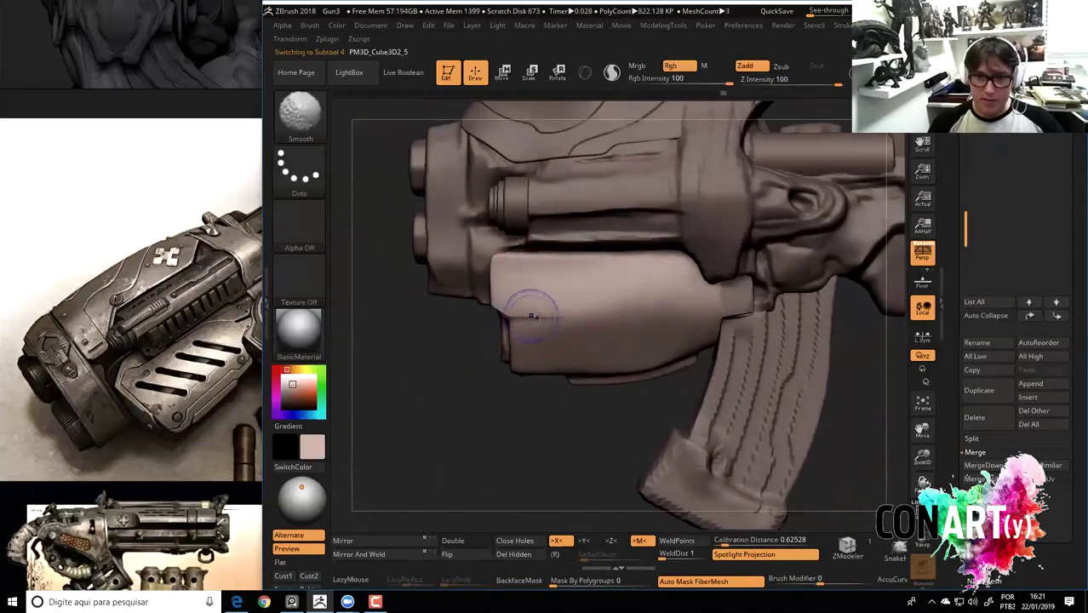
pyautogui.press('shift')
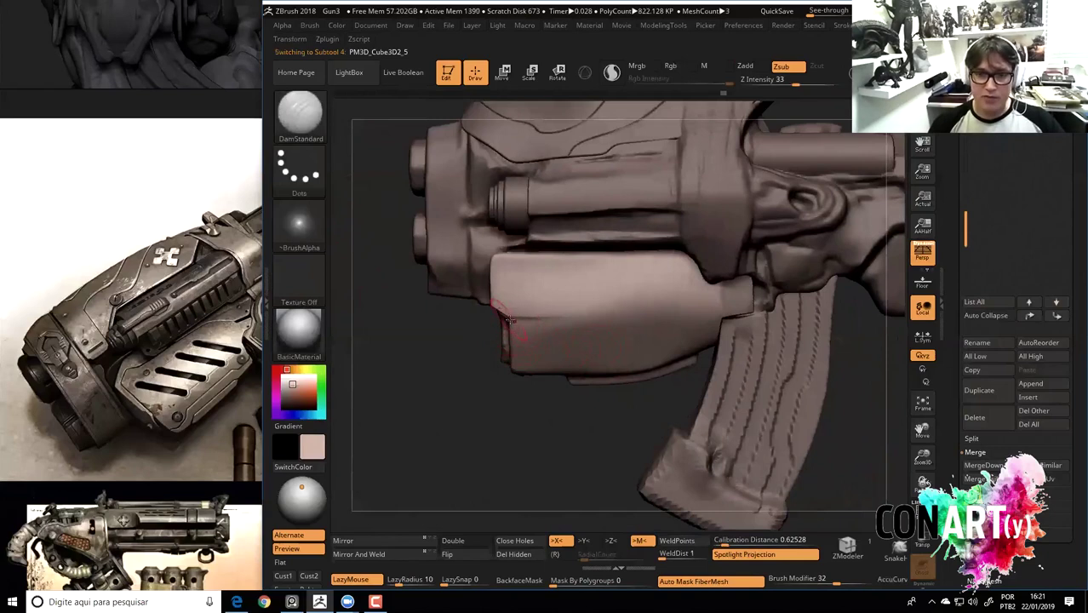
pyautogui.moveTo(509, 322)
pyautogui.mouseDown()
pyautogui.moveTo(450, 398)
pyautogui.moveTo(440, 394)
pyautogui.mouseUp()
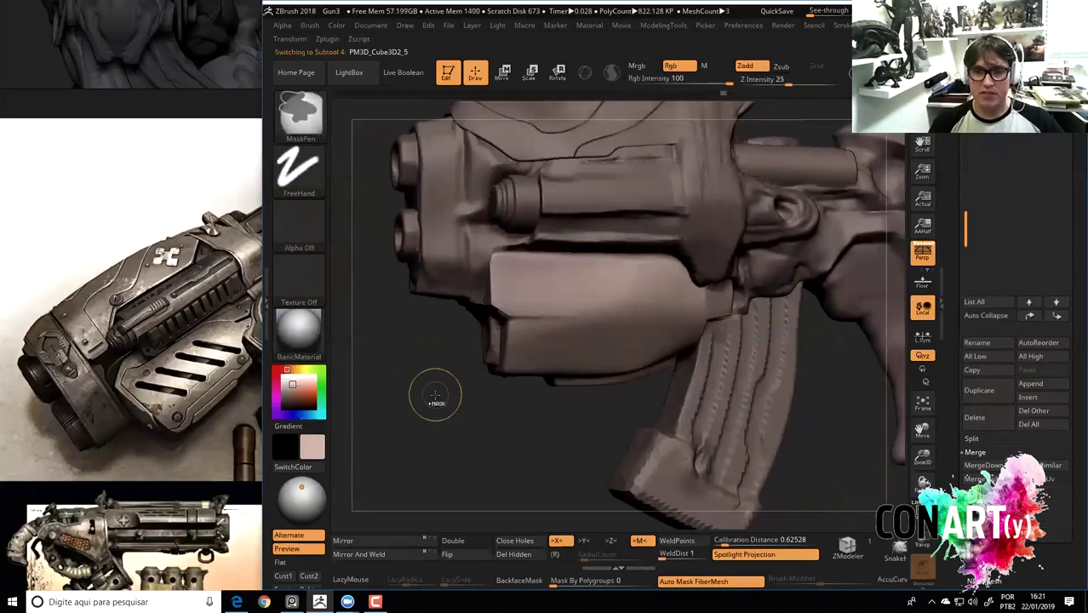
pyautogui.moveTo(485, 315); pyautogui.dragTo(506, 256)
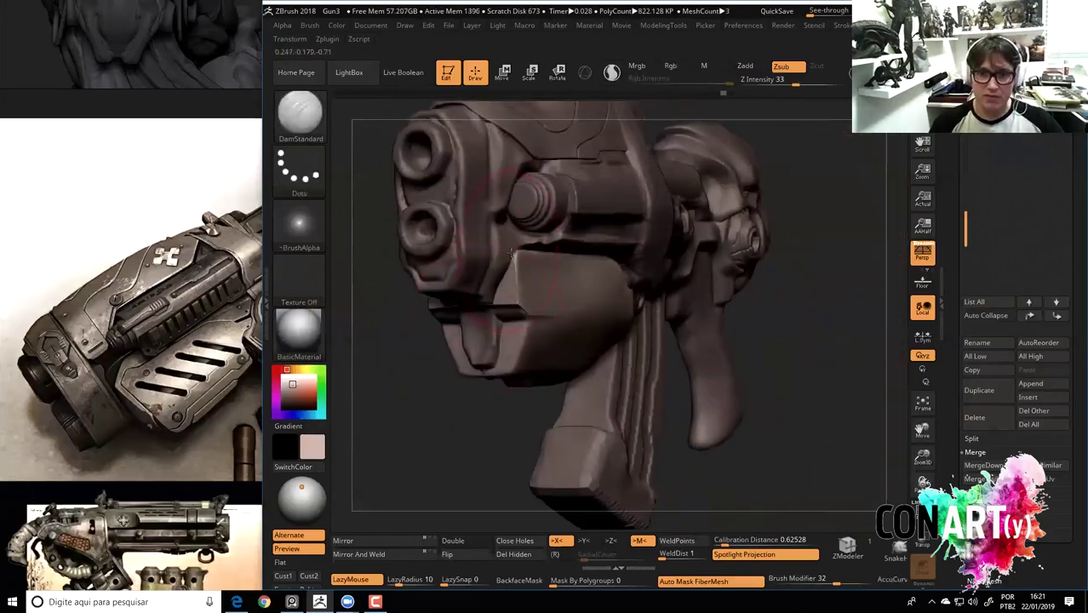
# Make the side block active and orbit to a three-quarter front view of it.
pyautogui.keyDown('alt'); pyautogui.click(506, 255); pyautogui.keyUp('alt')
pyautogui.press('b')
pyautogui.press('m')
pyautogui.press('v')
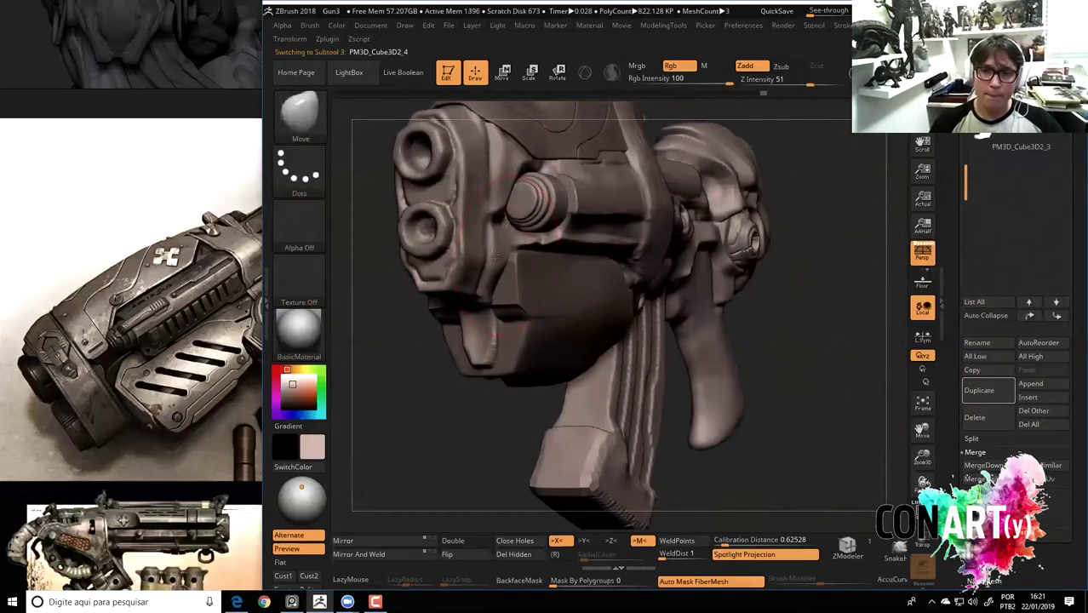
pyautogui.keyDown('alt'); pyautogui.click(477, 337); pyautogui.keyUp('alt')
pyautogui.moveTo(477, 337); pyautogui.dragTo(535, 318)
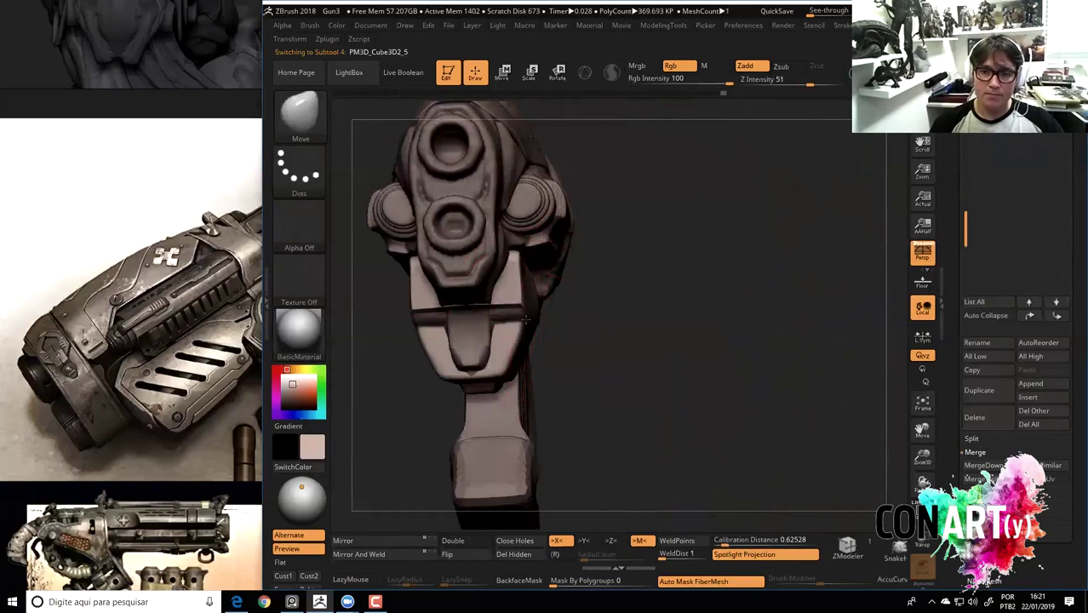
pyautogui.moveTo(567, 348)
pyautogui.mouseDown()
pyautogui.moveTo(443, 231)
pyautogui.moveTo(430, 414)
pyautogui.moveTo(519, 335)
pyautogui.mouseUp()
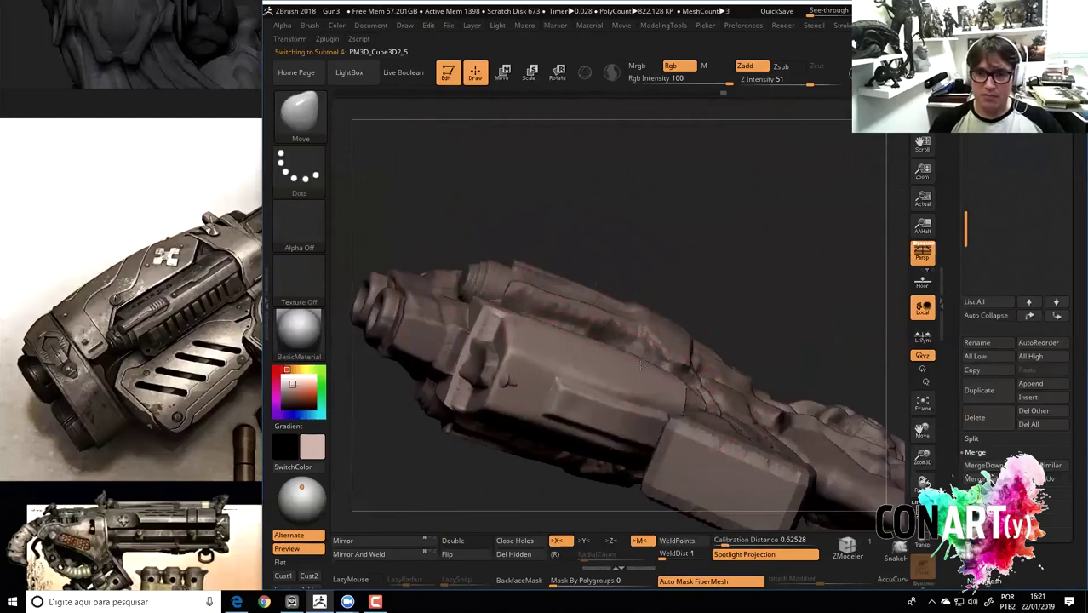
pyautogui.moveTo(500, 342)
pyautogui.mouseDown()
pyautogui.moveTo(440, 393)
pyautogui.moveTo(449, 442)
pyautogui.moveTo(498, 418)
pyautogui.mouseUp()
# Flatten the side block's front edge with the TrimDynamic brush.
pyautogui.press('b')
pyautogui.press('t')
pyautogui.press('d')
pyautogui.press('space')
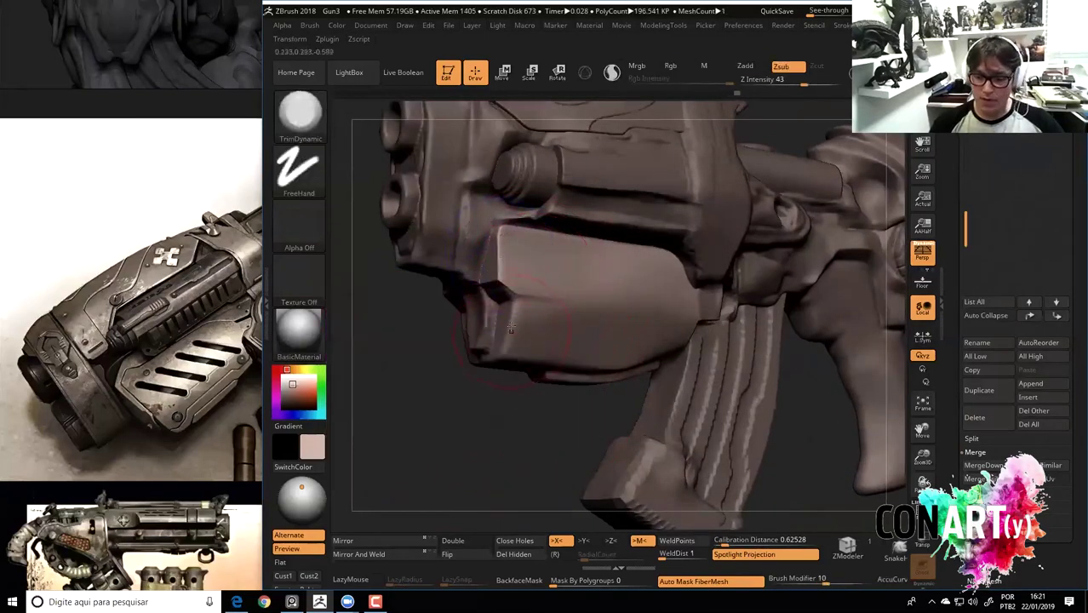
pyautogui.keyDown('alt'); pyautogui.moveTo(425, 368); pyautogui.dragTo(503, 359); pyautogui.keyUp('alt')
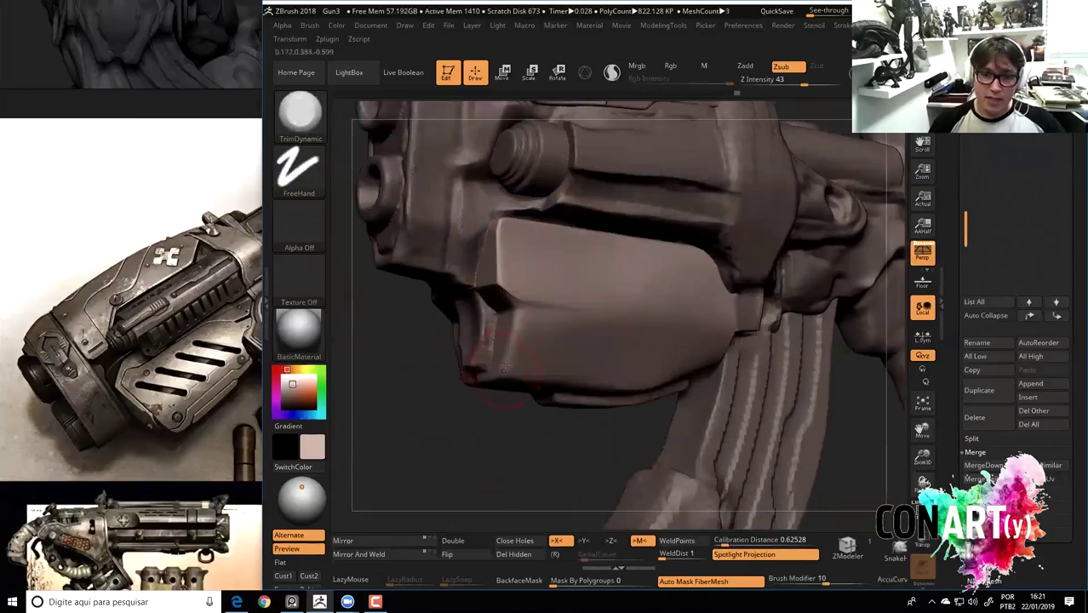
pyautogui.moveTo(499, 283); pyautogui.dragTo(502, 241)
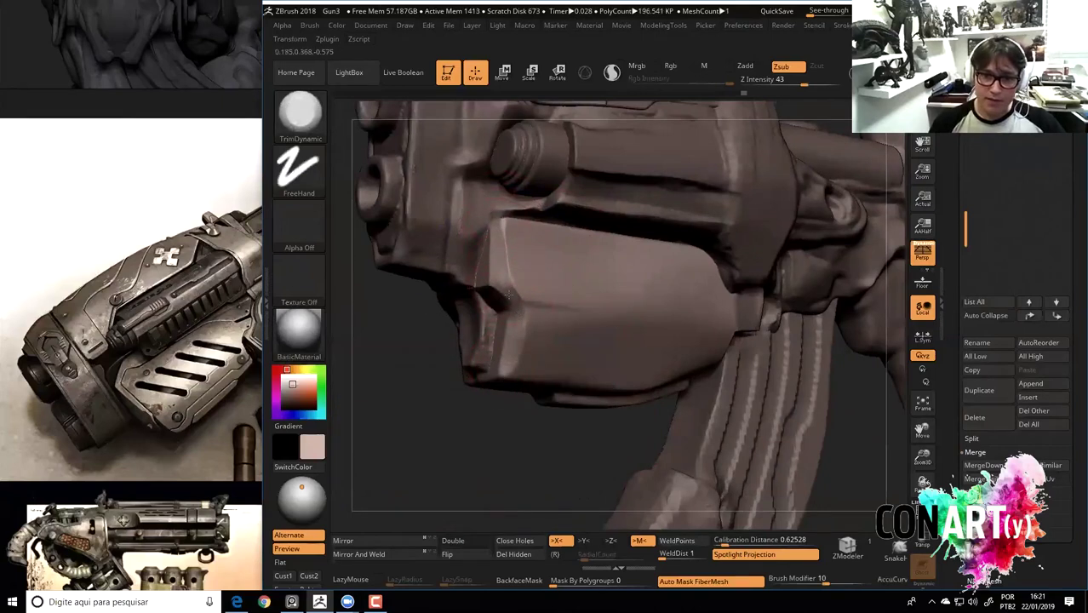
# Polish and Shift-smooth the side block's surface from several angles with hPolish.
pyautogui.press('2')
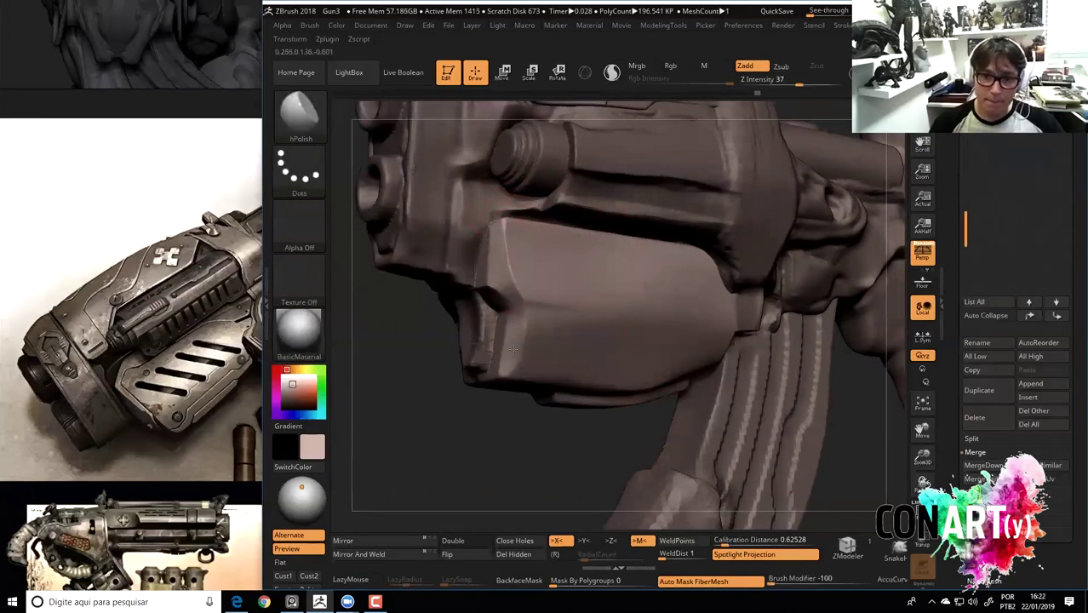
pyautogui.moveTo(474, 313); pyautogui.dragTo(489, 281, button='right')
pyautogui.press('1')
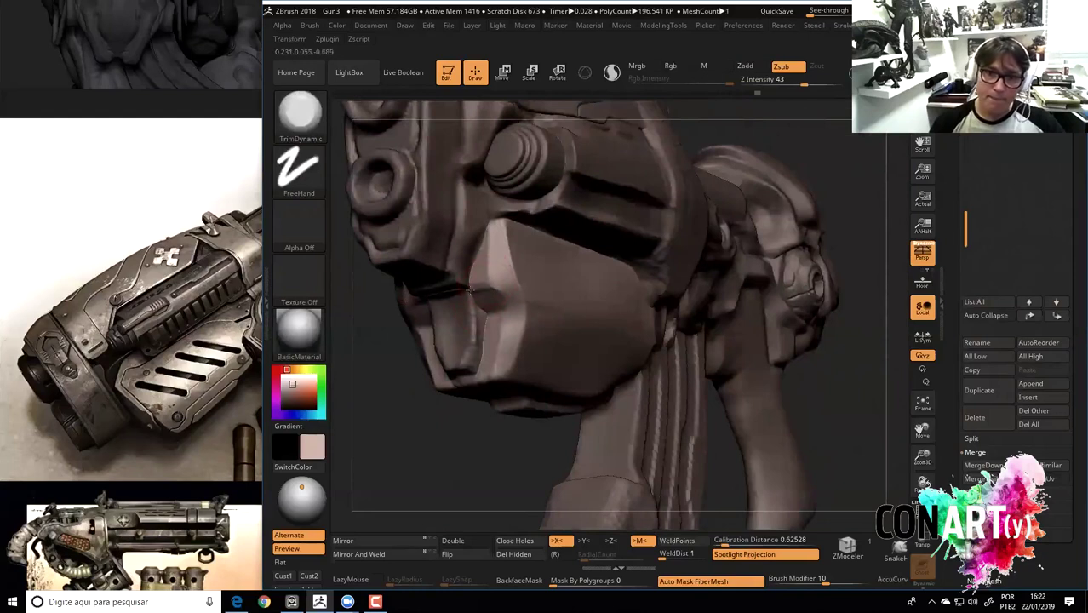
pyautogui.press('2')
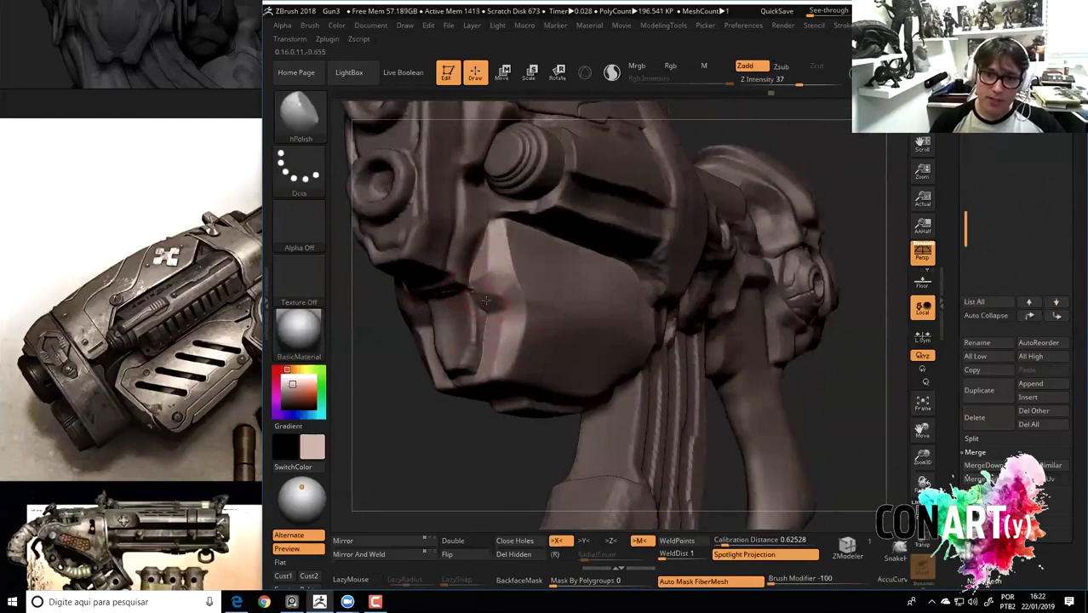
pyautogui.moveTo(389, 414); pyautogui.dragTo(477, 223, button='right')
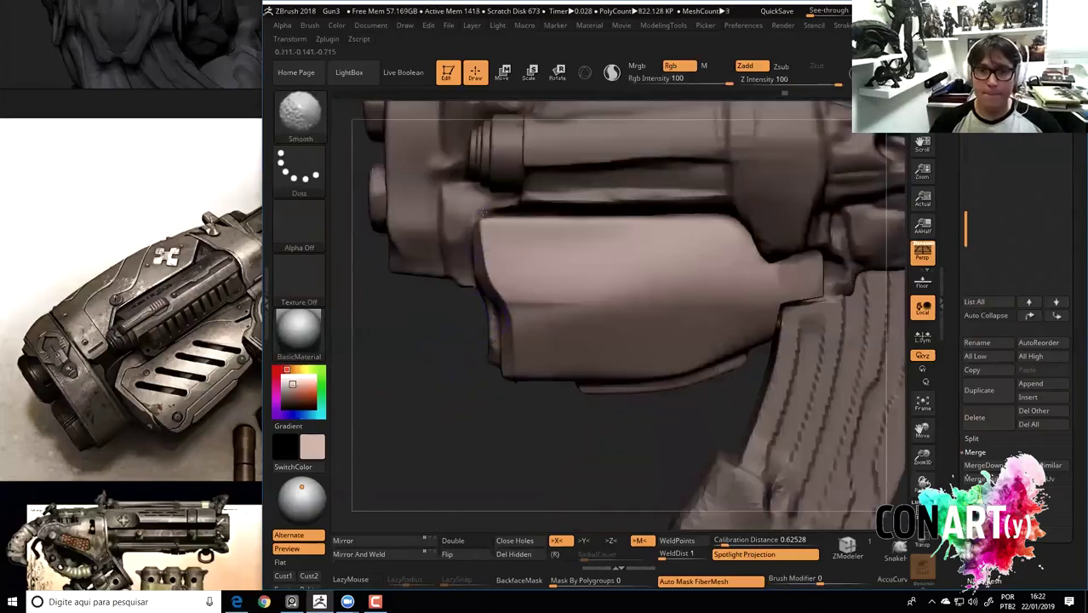
pyautogui.press('shift')
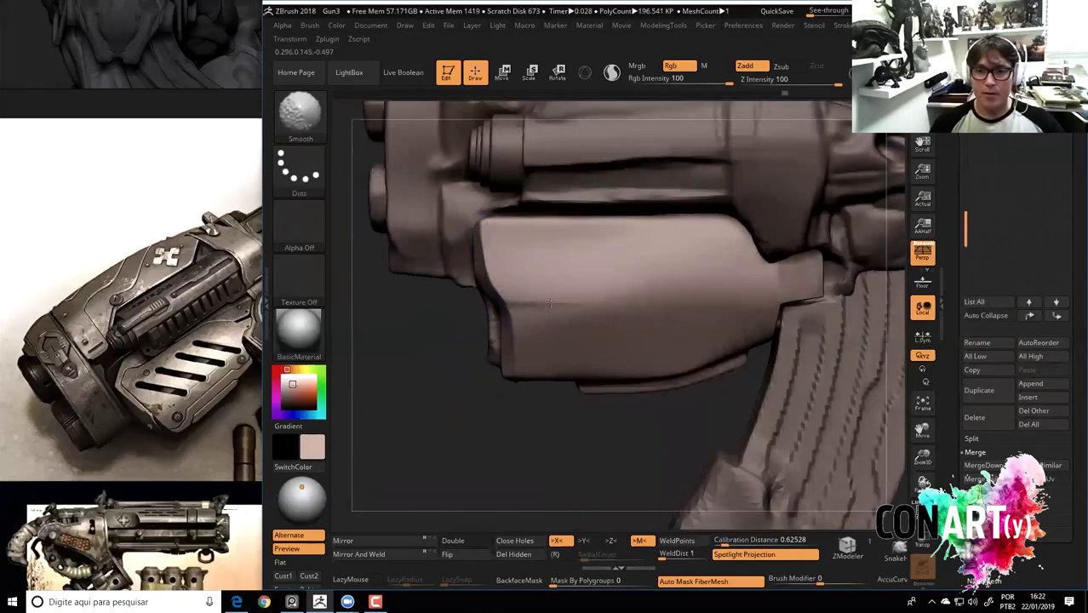
pyautogui.press('f')
pyautogui.moveTo(388, 255); pyautogui.dragTo(577, 413)
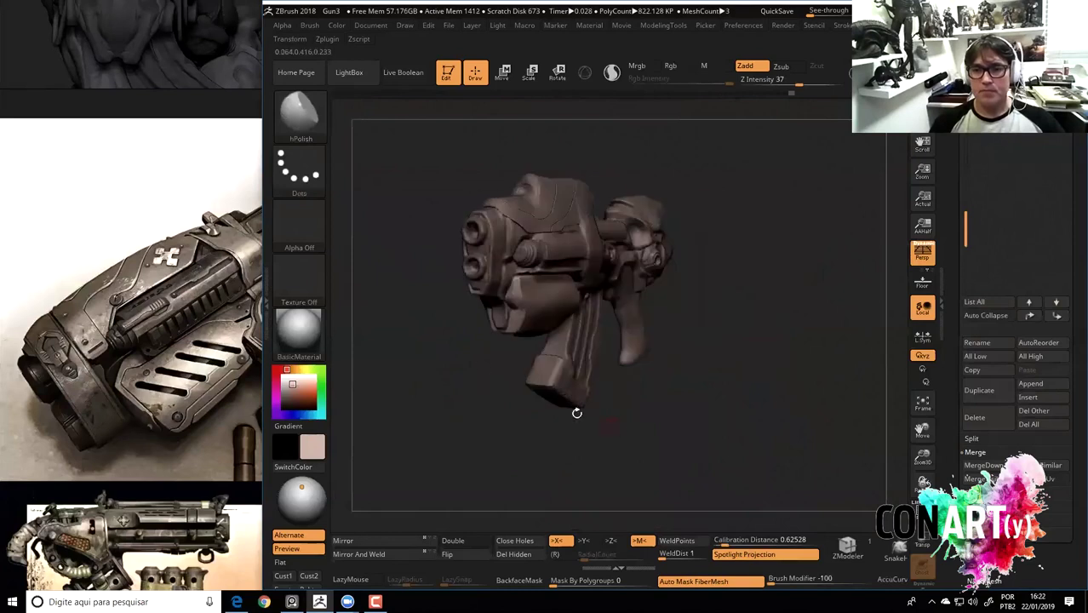
pyautogui.moveTo(536, 397); pyautogui.dragTo(486, 377, button='right')
pyautogui.keyDown('ctrl'); pyautogui.moveTo(544, 358); pyautogui.dragTo(527, 306, button='right'); pyautogui.keyUp('ctrl')
pyautogui.press('shift')
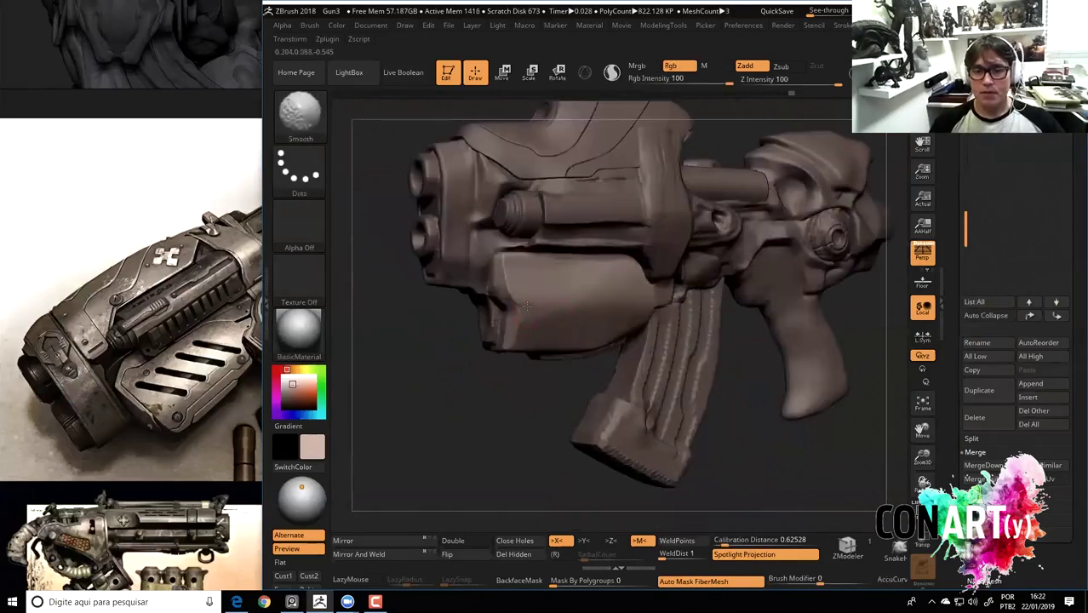
pyautogui.moveTo(492, 401)
pyautogui.keyDown('ctrl'); pyautogui.mouseDown(button='right')
pyautogui.moveTo(450, 401)
pyautogui.moveTo(435, 436)
pyautogui.mouseUp(button='right'); pyautogui.keyUp('ctrl')
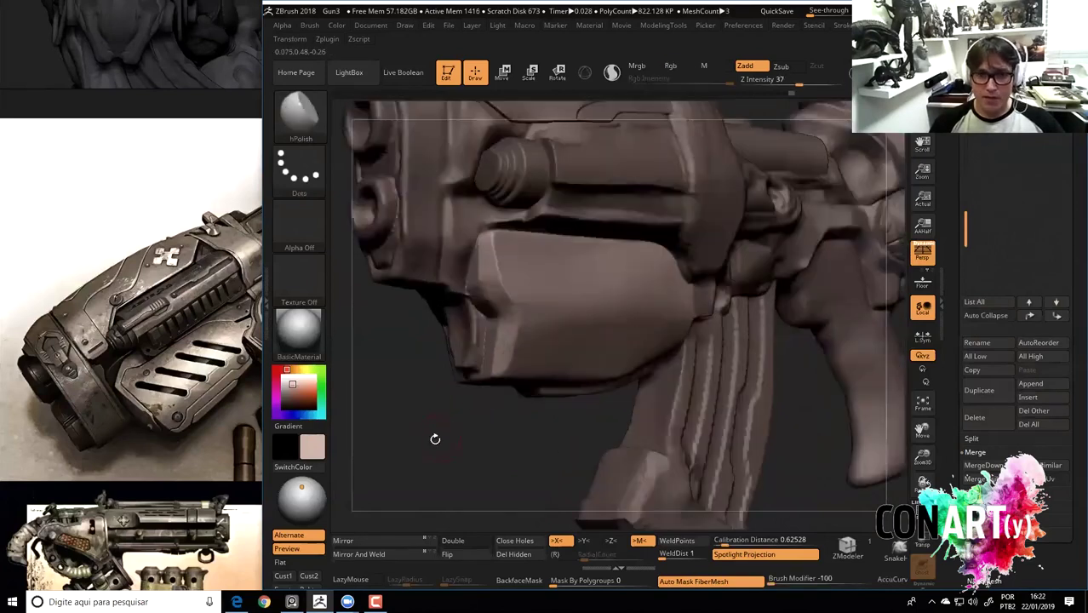
pyautogui.moveTo(460, 412); pyautogui.dragTo(460, 383)
# Carve creases along the side block's front corner with DamStandard set to Zsub.
pyautogui.press('b')
pyautogui.press('d')
pyautogui.press('s')
pyautogui.press('space')
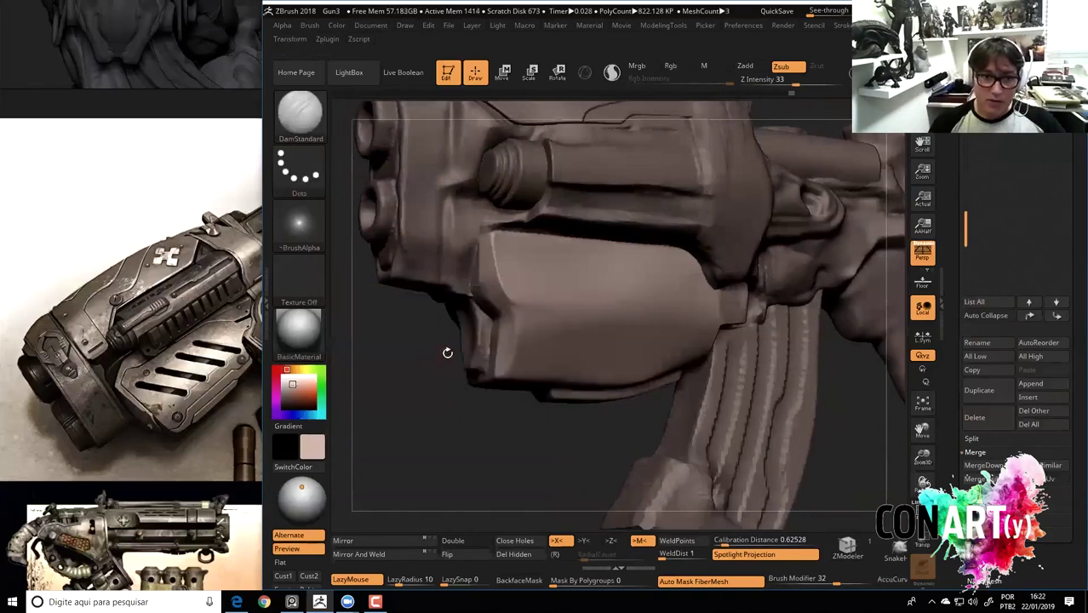
pyautogui.moveTo(430, 382); pyautogui.dragTo(504, 300)
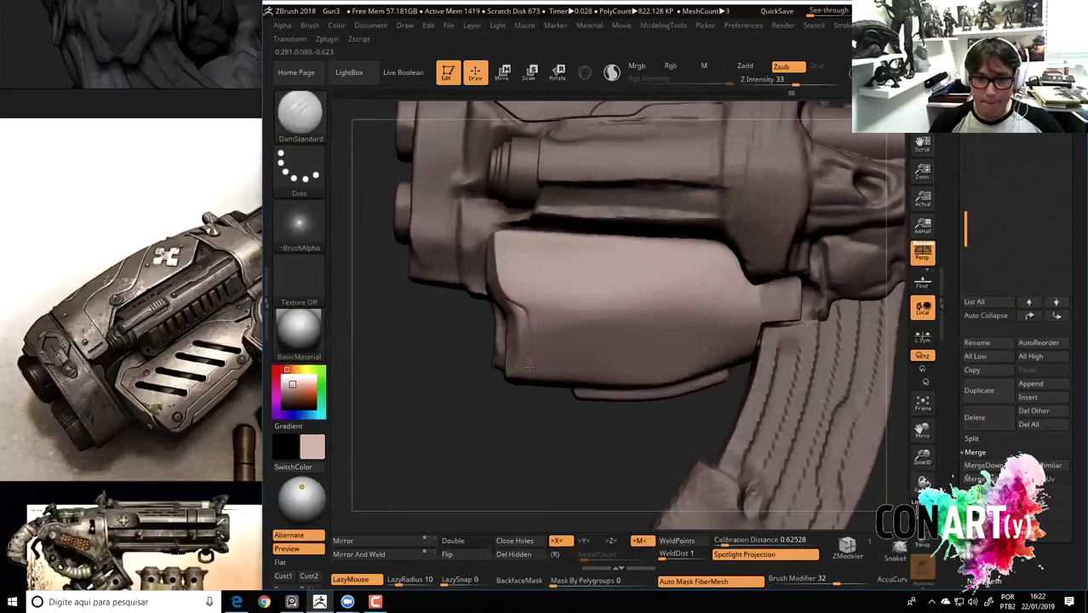
pyautogui.moveTo(504, 440)
pyautogui.mouseDown()
pyautogui.moveTo(456, 381)
pyautogui.moveTo(502, 340)
pyautogui.mouseUp()
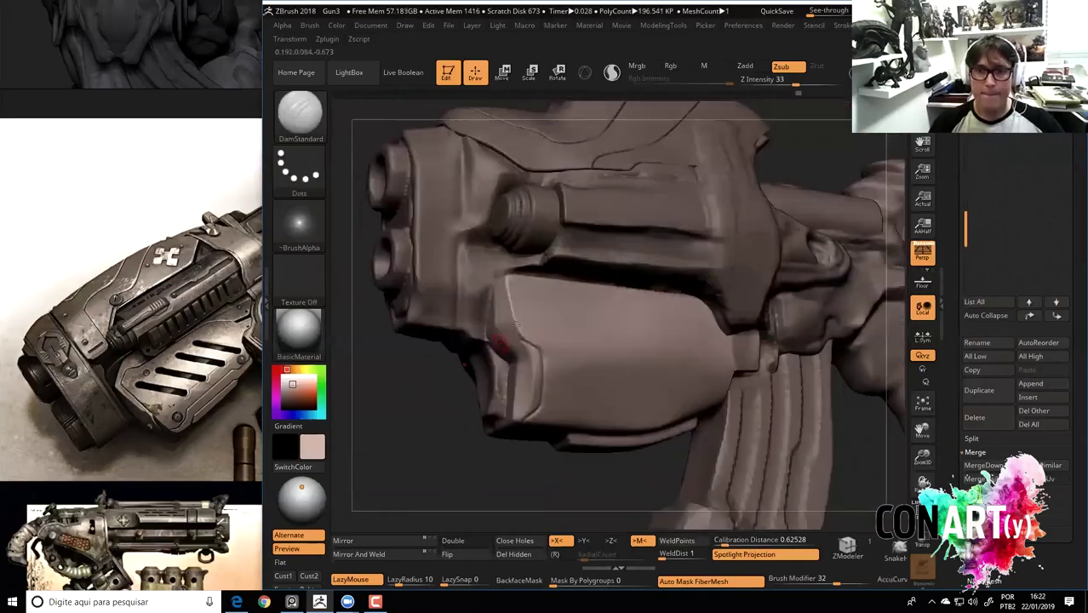
pyautogui.moveTo(435, 400); pyautogui.dragTo(520, 340)
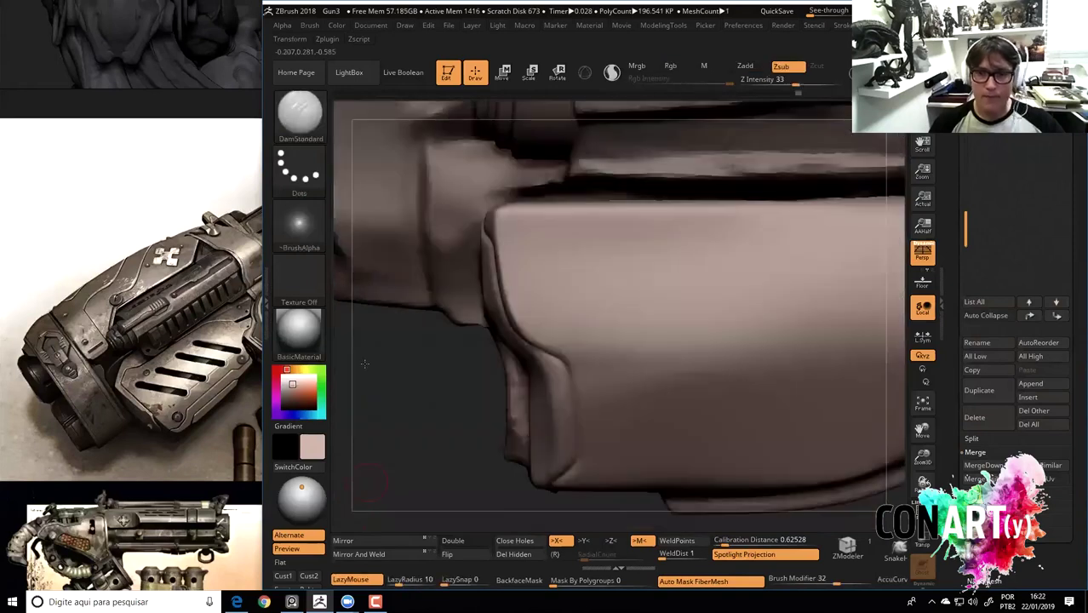
pyautogui.moveTo(340, 512)
pyautogui.keyDown('alt'); pyautogui.mouseDown()
pyautogui.moveTo(456, 420)
pyautogui.moveTo(388, 304)
pyautogui.moveTo(493, 384)
pyautogui.moveTo(670, 297)
pyautogui.mouseUp(); pyautogui.keyUp('alt')
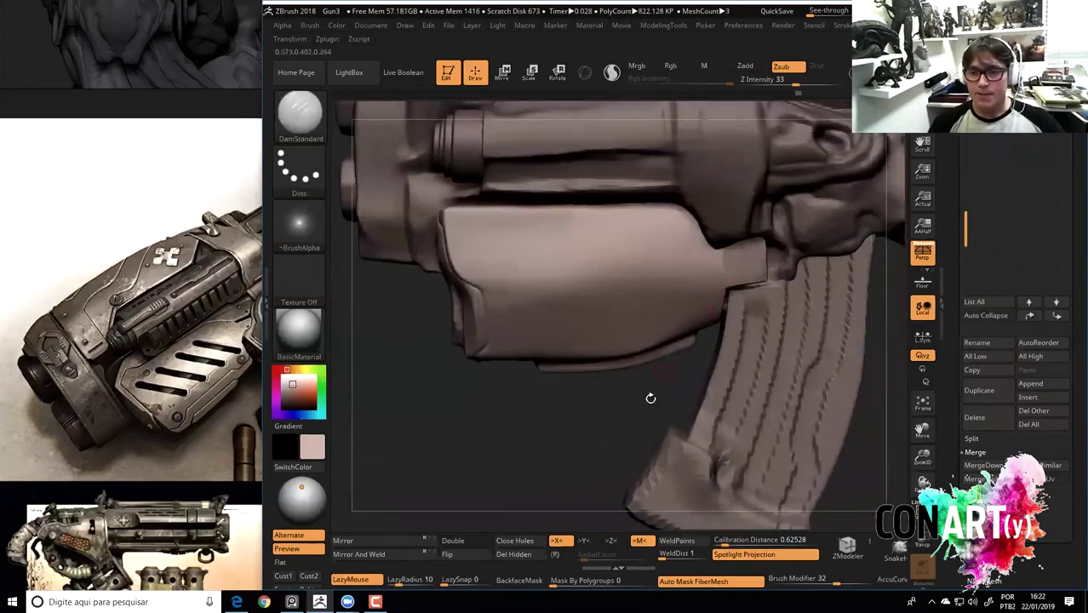
pyautogui.keyDown('alt'); pyautogui.moveTo(678, 349); pyautogui.dragTo(692, 311); pyautogui.keyUp('alt')
pyautogui.press('space')
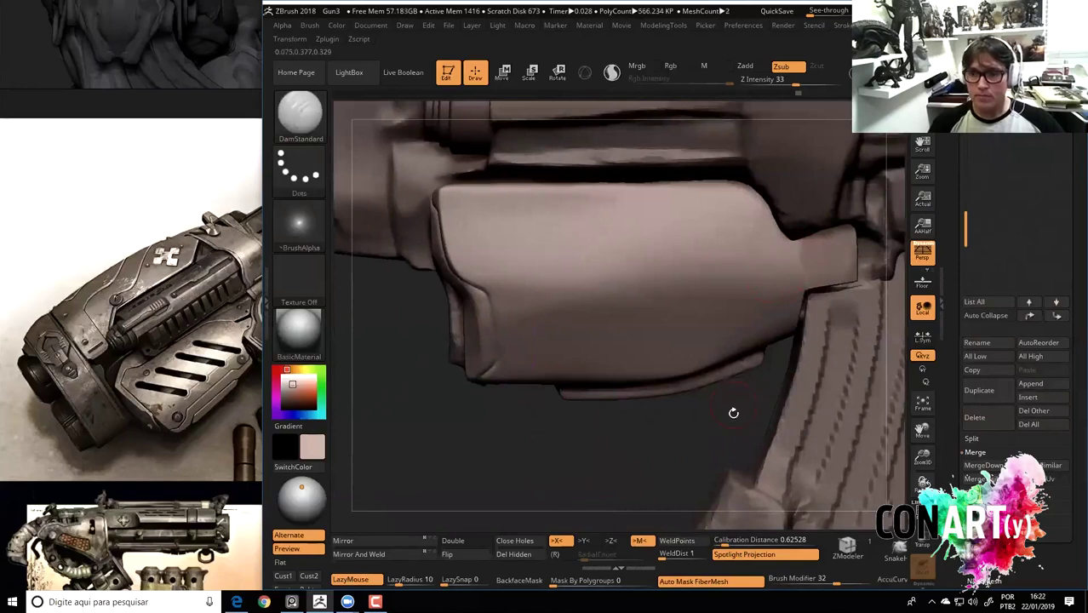
pyautogui.moveTo(735, 410); pyautogui.dragTo(780, 329)
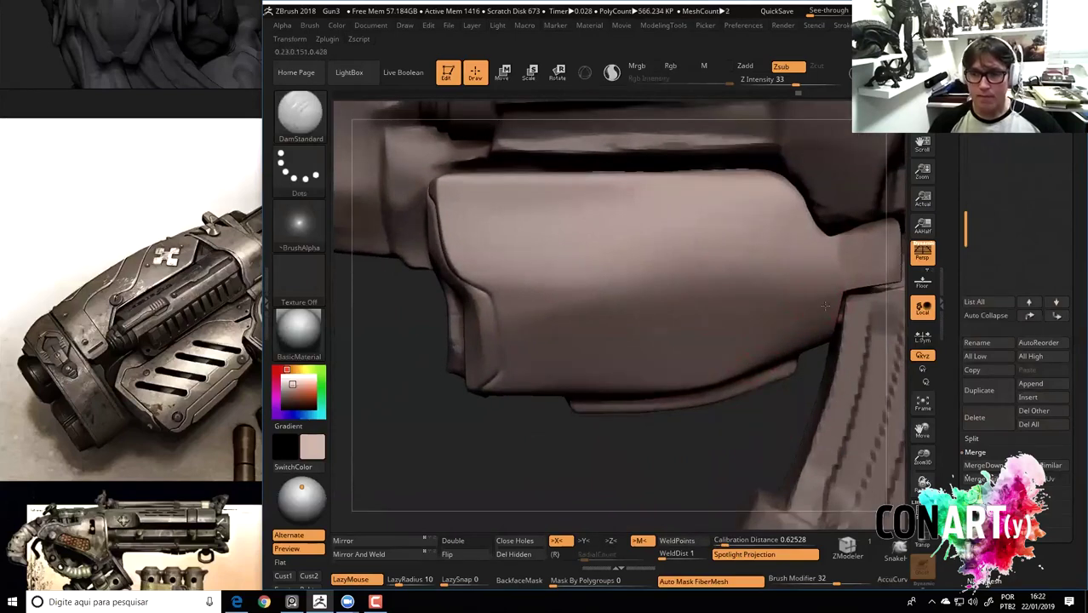
pyautogui.keyDown('alt'); pyautogui.moveTo(486, 486); pyautogui.dragTo(337, 183); pyautogui.keyUp('alt')
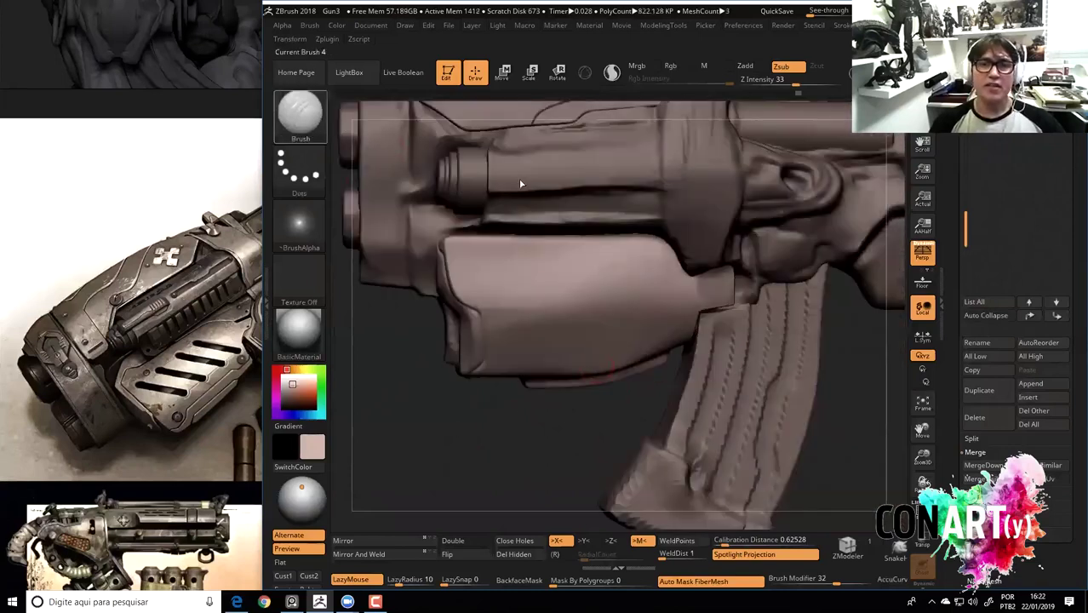
# Insert a hexagonal cylinder from IMM Primitives onto the side block.
pyautogui.press('b')
pyautogui.click(521, 176)
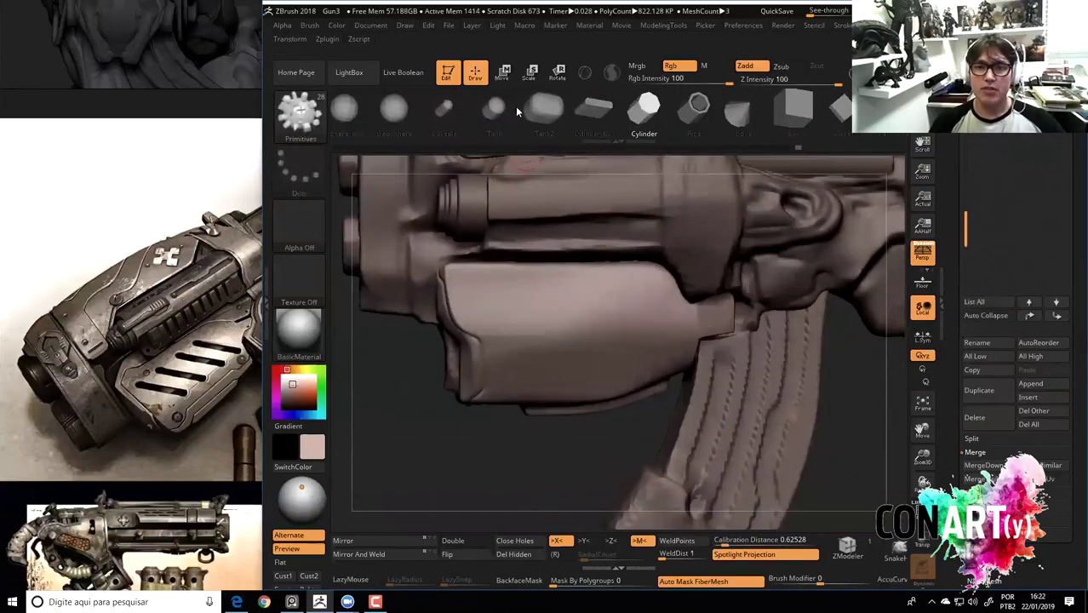
pyautogui.scroll(2, 536, 105)
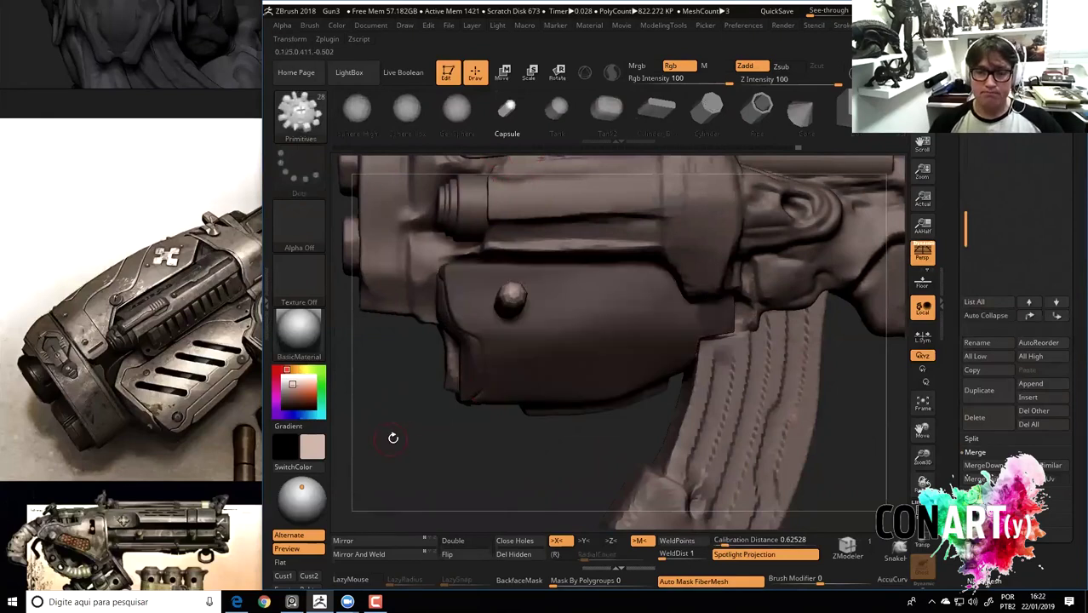
pyautogui.moveTo(393, 438); pyautogui.dragTo(443, 256)
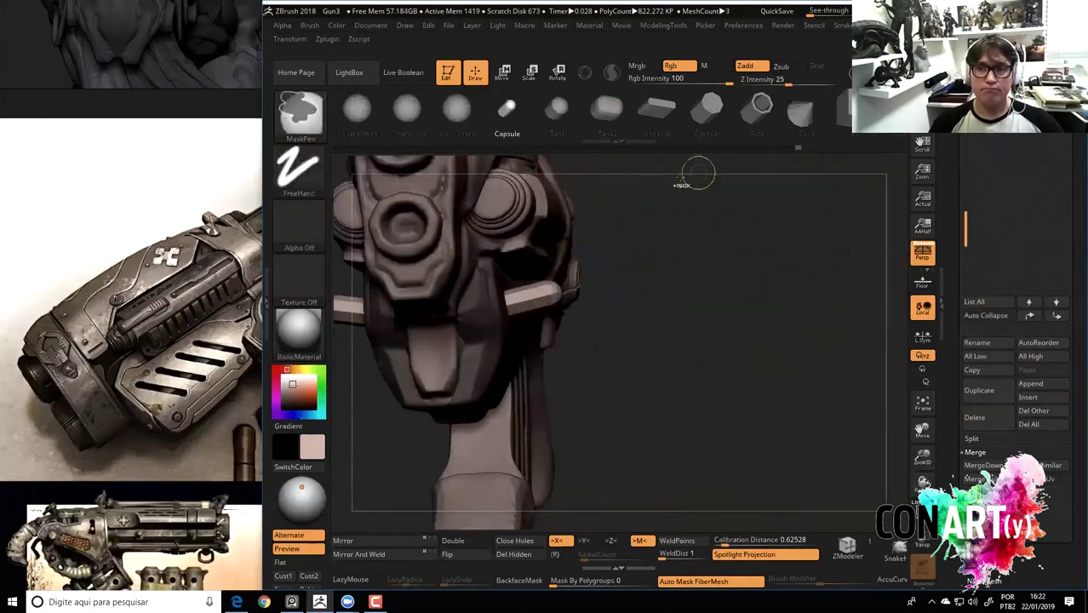
pyautogui.moveTo(698, 213)
pyautogui.keyDown('shift'); pyautogui.mouseDown()
pyautogui.moveTo(522, 301)
pyautogui.moveTo(511, 320)
pyautogui.mouseUp(); pyautogui.keyUp('shift')
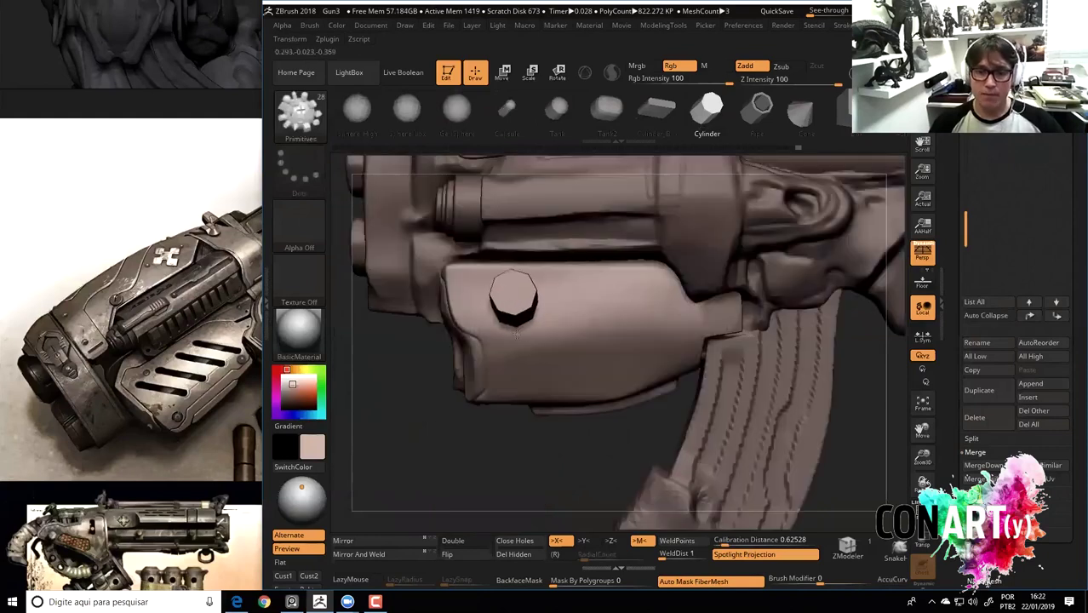
pyautogui.moveTo(408, 409); pyautogui.dragTo(546, 315)
# Trim the cylinder to a short stub with ClipCurve and Split To Similar Parts.
pyautogui.moveTo(885, 549)
pyautogui.mouseDown()
pyautogui.moveTo(770, 410)
pyautogui.moveTo(814, 405)
pyautogui.moveTo(846, 447)
pyautogui.mouseUp()
pyautogui.moveTo(630, 312); pyautogui.dragTo(741, 294)
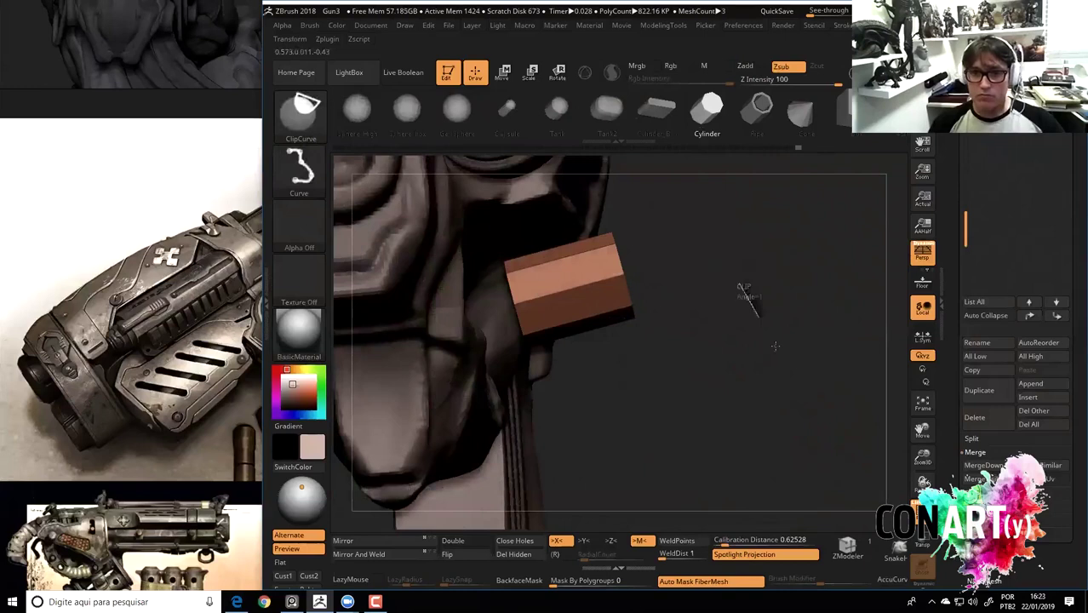
pyautogui.press('b')
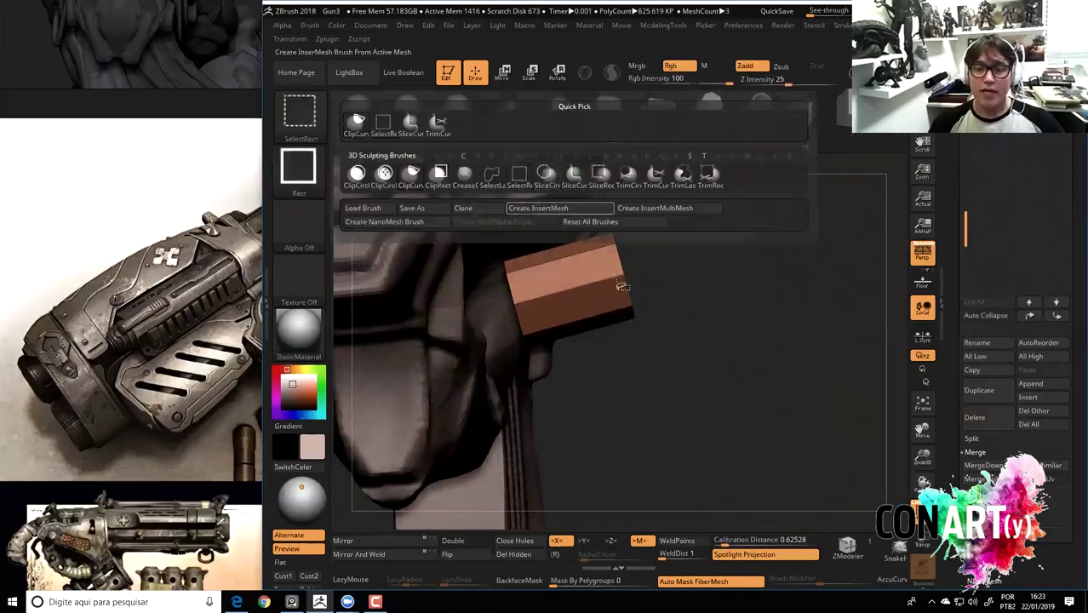
pyautogui.hotkey('ctrl', 'z')
pyautogui.click(971, 439)
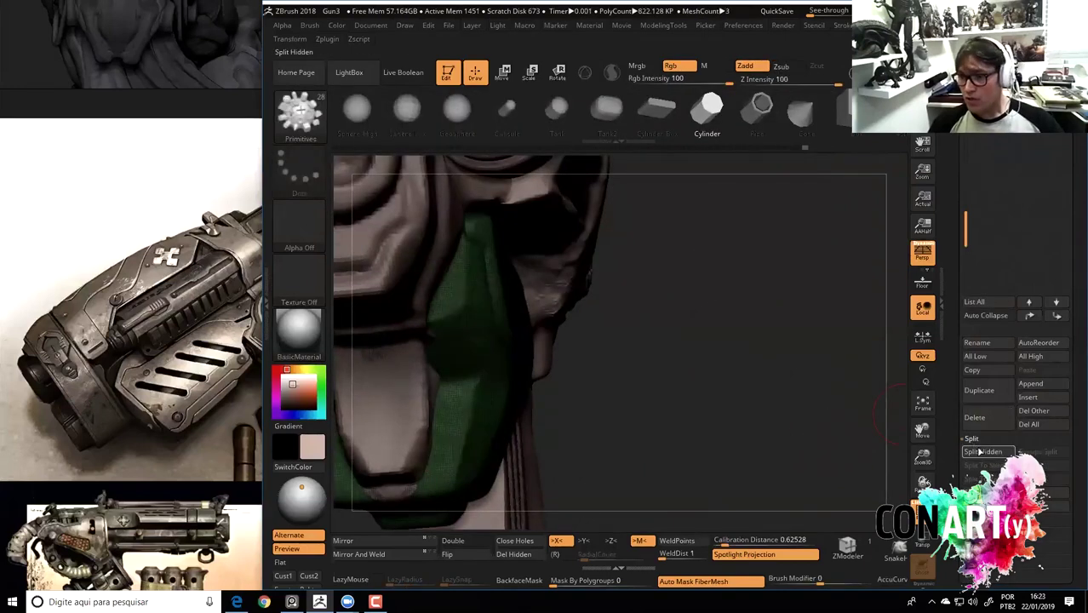
pyautogui.click(984, 465)
pyautogui.moveTo(785, 380)
pyautogui.mouseDown()
pyautogui.moveTo(416, 458)
pyautogui.moveTo(726, 355)
pyautogui.mouseUp()
# Round the hexagonal piece into a cylinder with ZModeler and subdivide it in Geometry.
pyautogui.press('b')
pyautogui.press('z')
pyautogui.press('m')
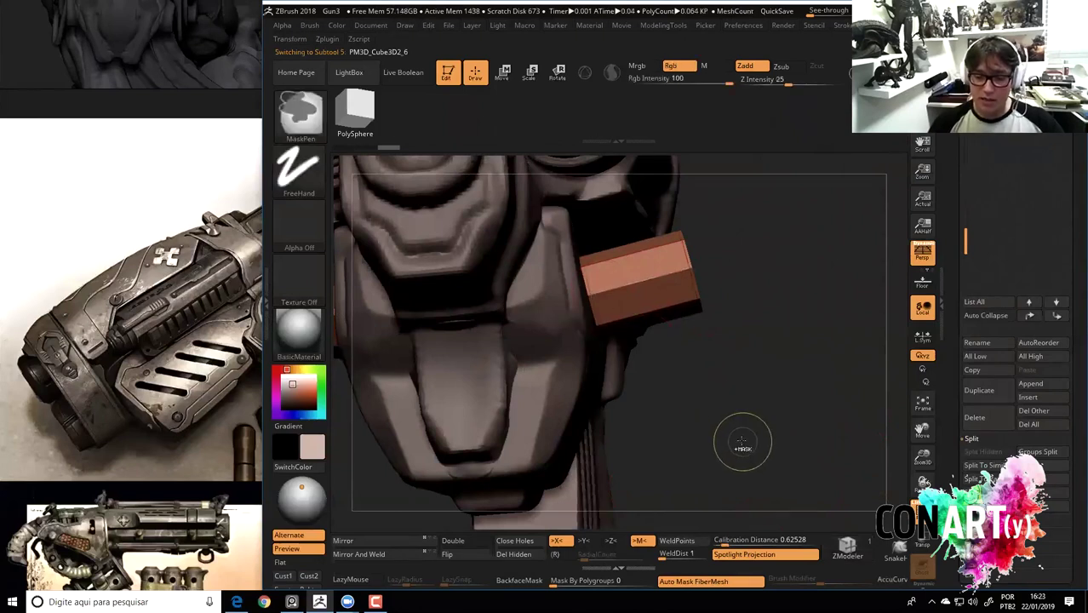
pyautogui.hotkey('ctrl', 'z')
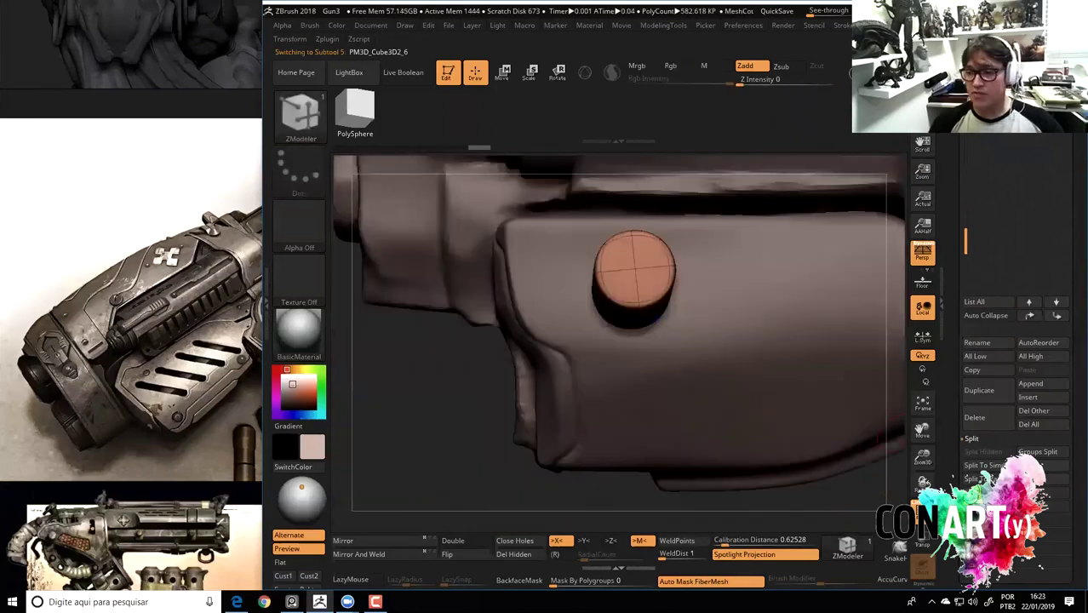
pyautogui.click(975, 393)
pyautogui.click(973, 417)
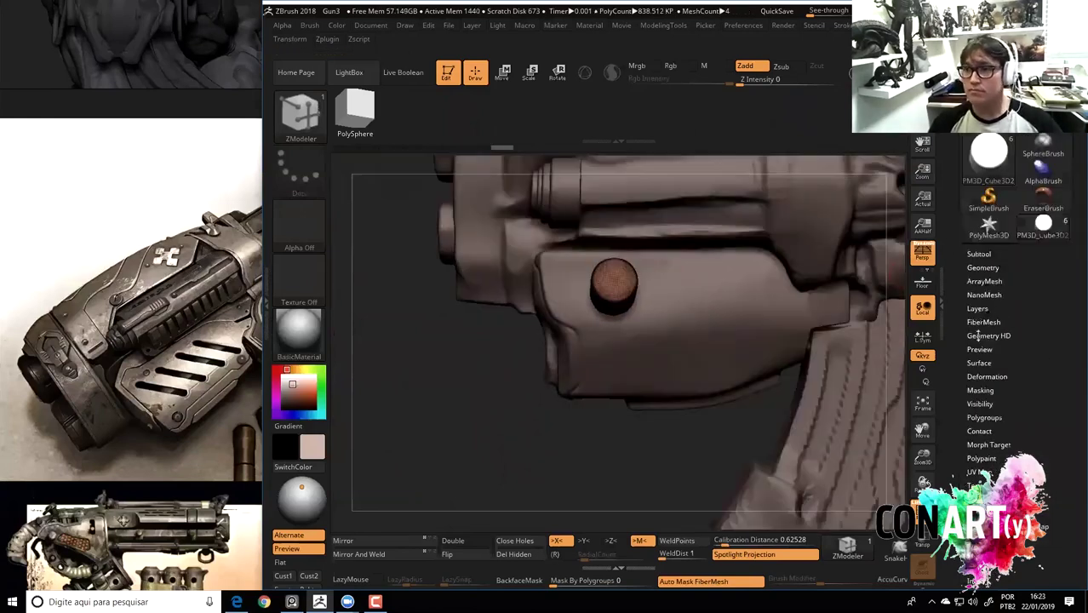
# Ctrl-drag the Transpose gizmo to place a second knob below the first, kept straight.
pyautogui.press('w')
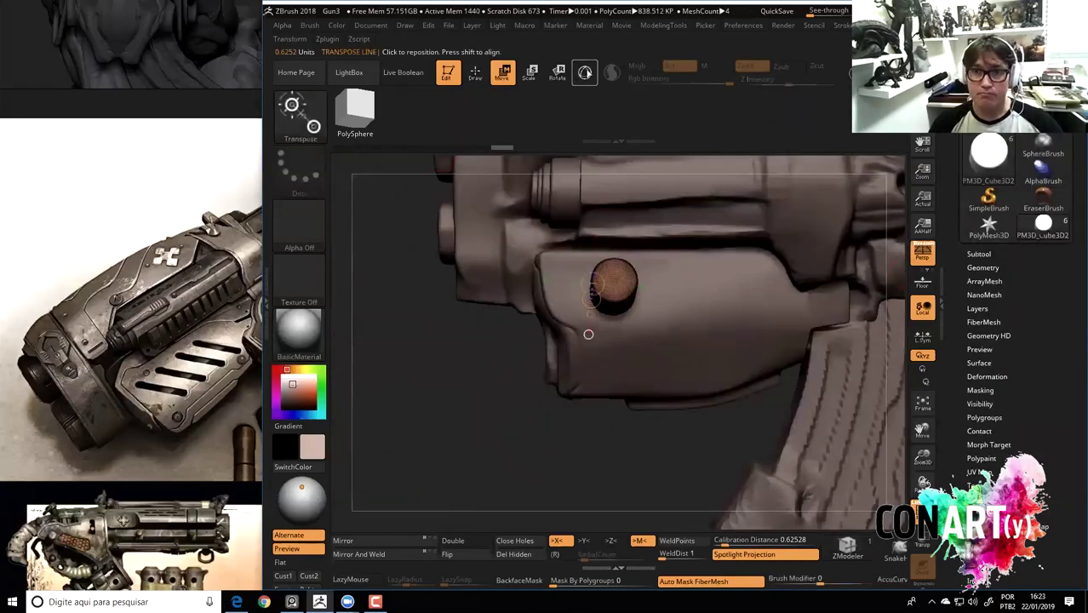
pyautogui.click(585, 71)
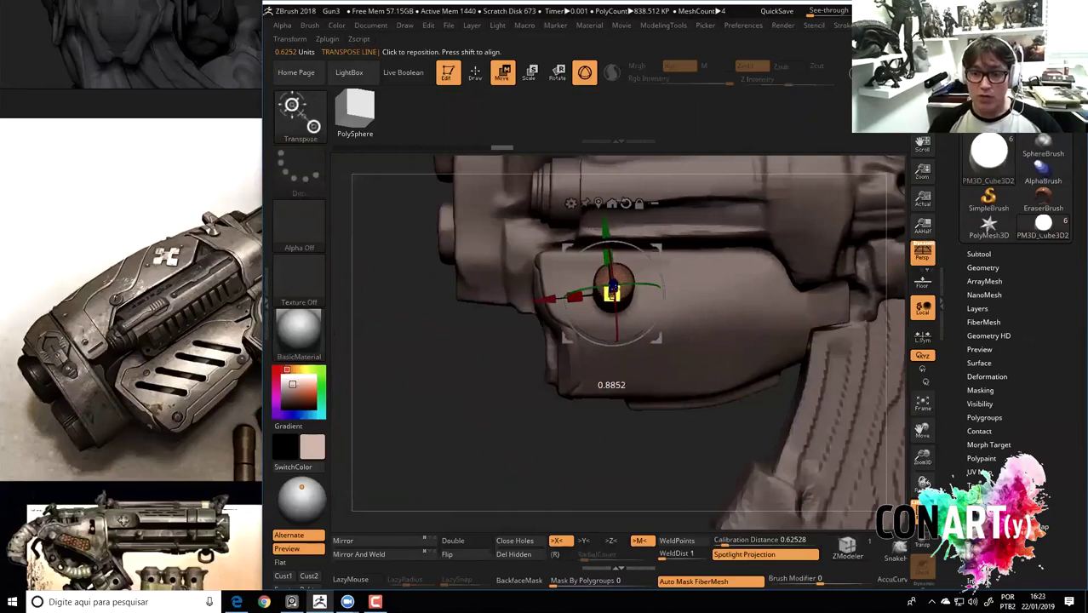
pyautogui.click(599, 205)
pyautogui.moveTo(540, 356)
pyautogui.mouseDown()
pyautogui.moveTo(566, 253)
pyautogui.moveTo(545, 281)
pyautogui.moveTo(564, 255)
pyautogui.mouseUp()
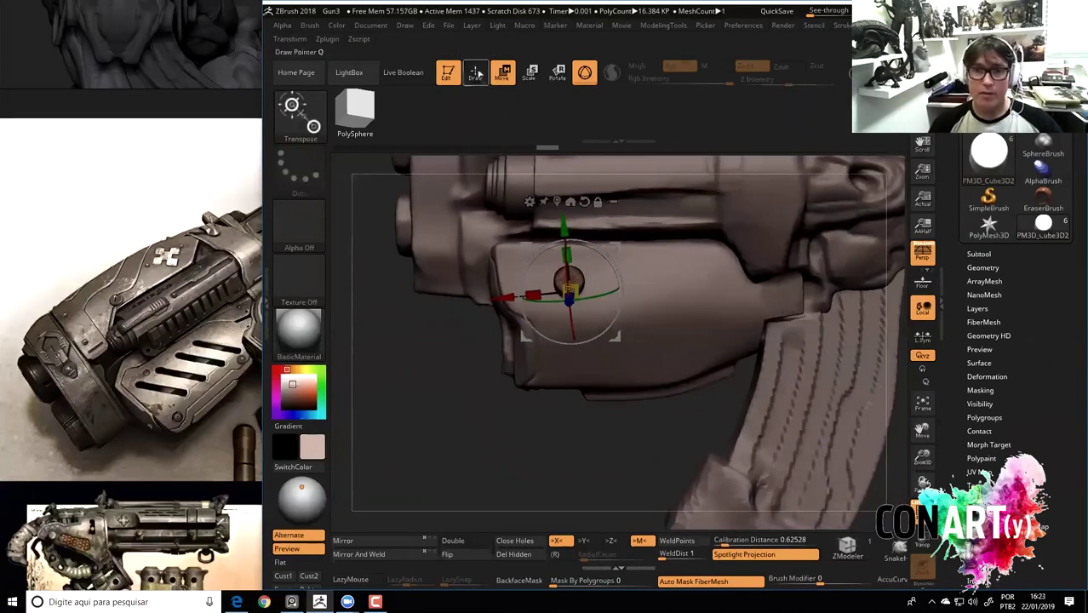
pyautogui.press('q')
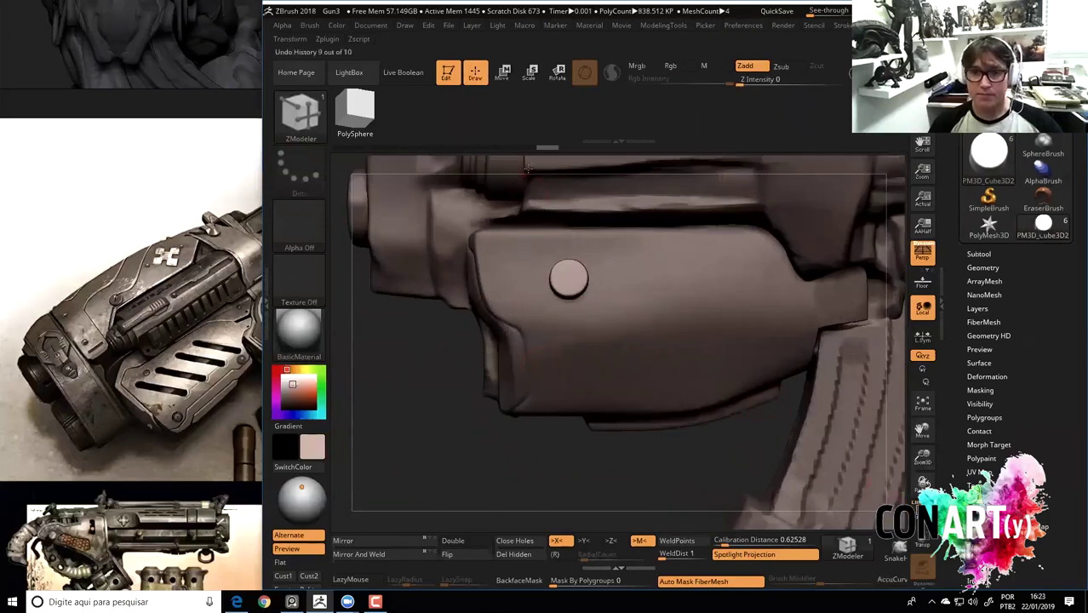
pyautogui.click(504, 75)
pyautogui.moveTo(568, 241); pyautogui.dragTo(563, 328)
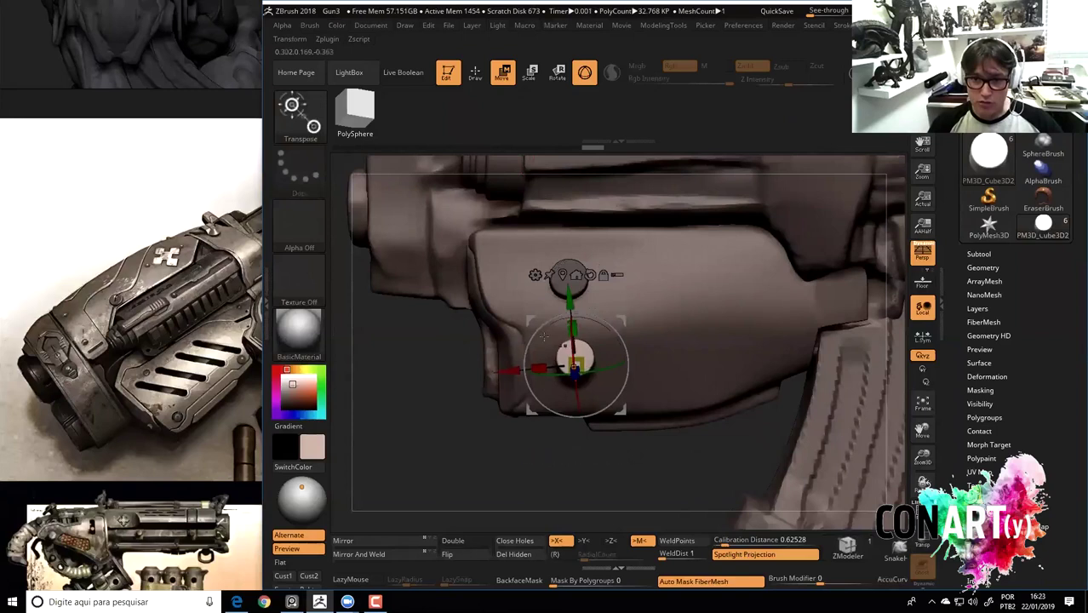
pyautogui.moveTo(545, 408); pyautogui.dragTo(563, 308)
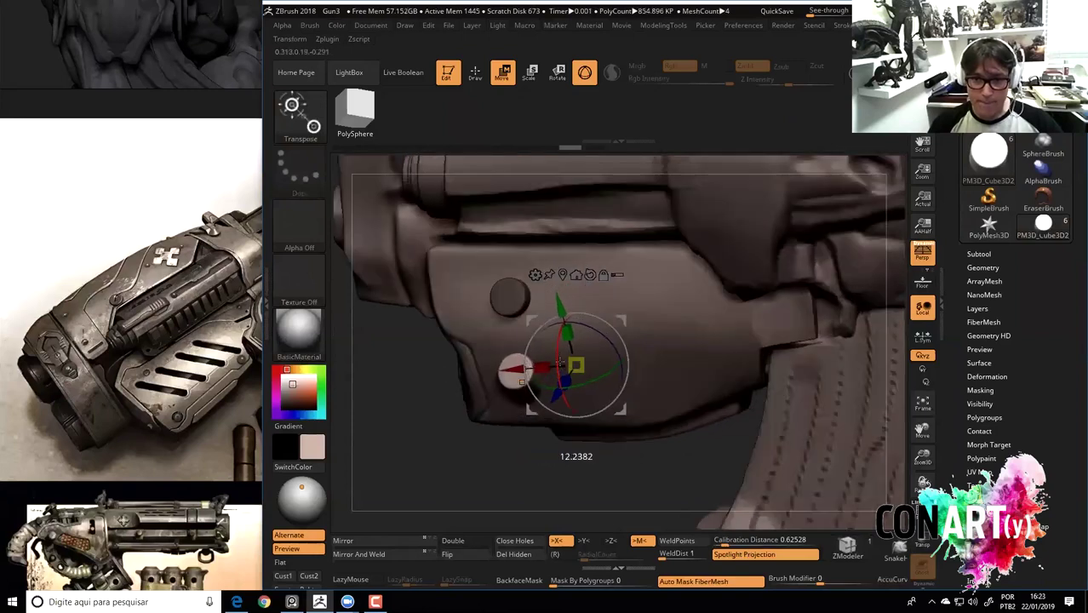
pyautogui.moveTo(563, 310)
pyautogui.mouseDown()
pyautogui.moveTo(647, 255)
pyautogui.moveTo(565, 315)
pyautogui.mouseUp()
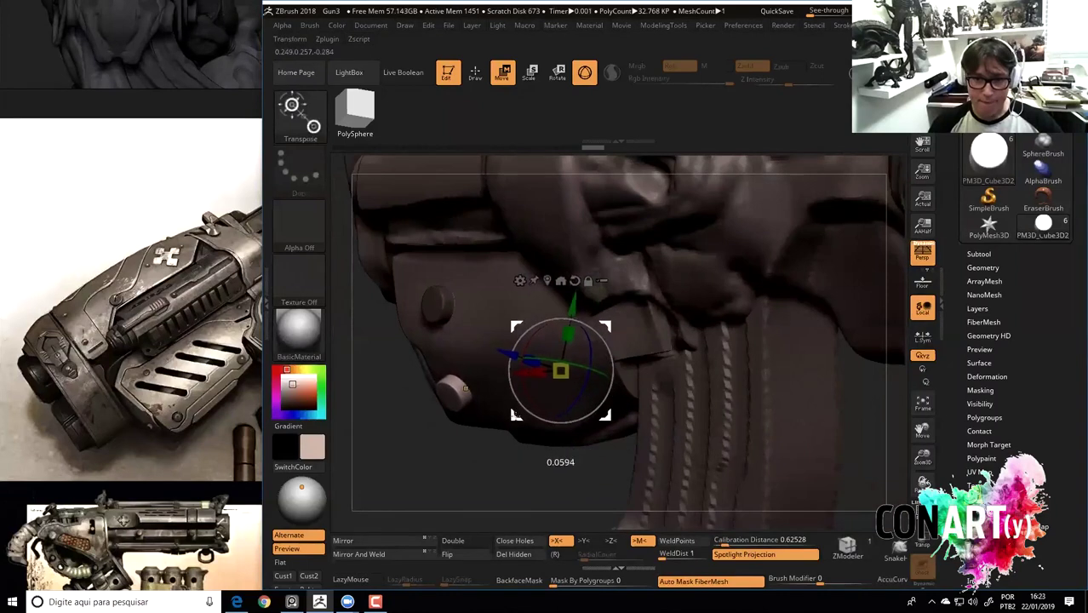
pyautogui.moveTo(481, 434)
pyautogui.mouseDown()
pyautogui.moveTo(501, 396)
pyautogui.moveTo(481, 391)
pyautogui.mouseUp()
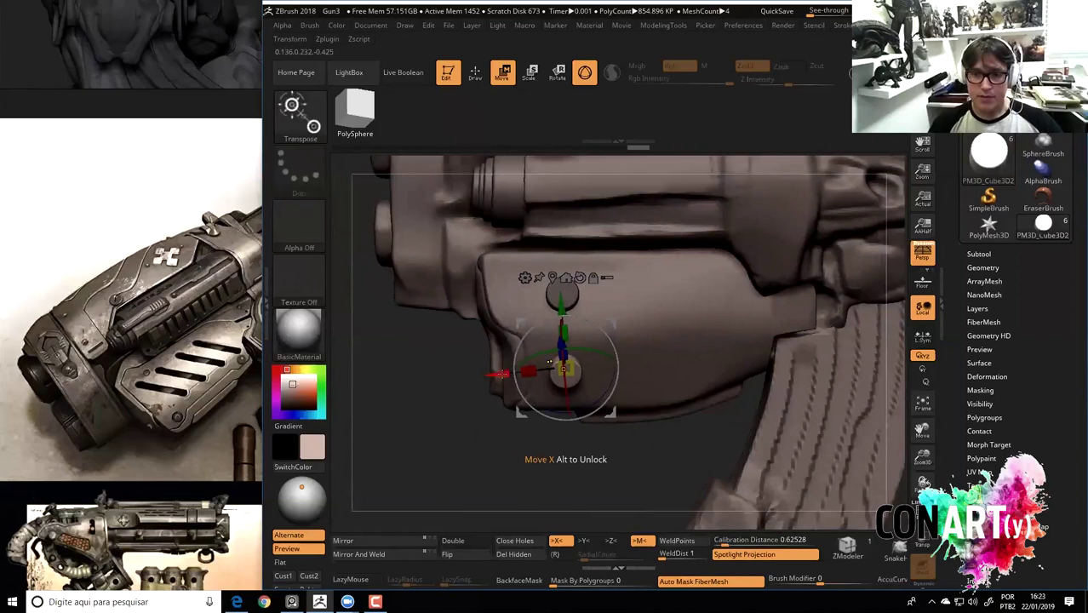
# Duplicate the knob pair rightward twice to make two rows of three knobs.
pyautogui.keyDown('ctrl'); pyautogui.moveTo(549, 363); pyautogui.dragTo(657, 365); pyautogui.keyUp('ctrl')
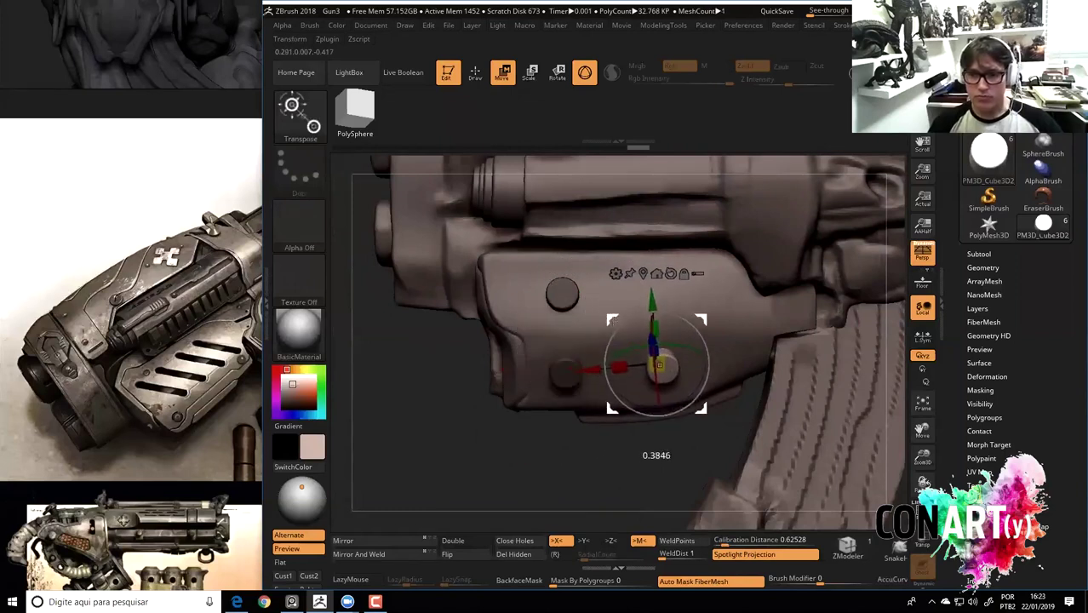
pyautogui.hotkey('ctrl', 'z')
pyautogui.moveTo(559, 366); pyautogui.dragTo(649, 369)
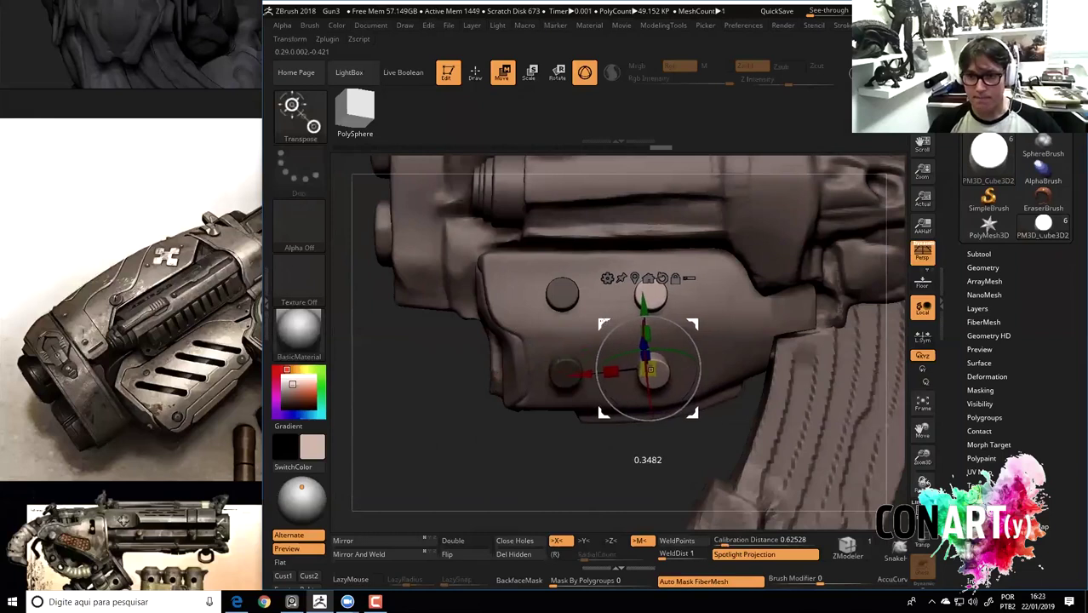
pyautogui.keyDown('ctrl'); pyautogui.moveTo(611, 372); pyautogui.dragTo(686, 370); pyautogui.keyUp('ctrl')
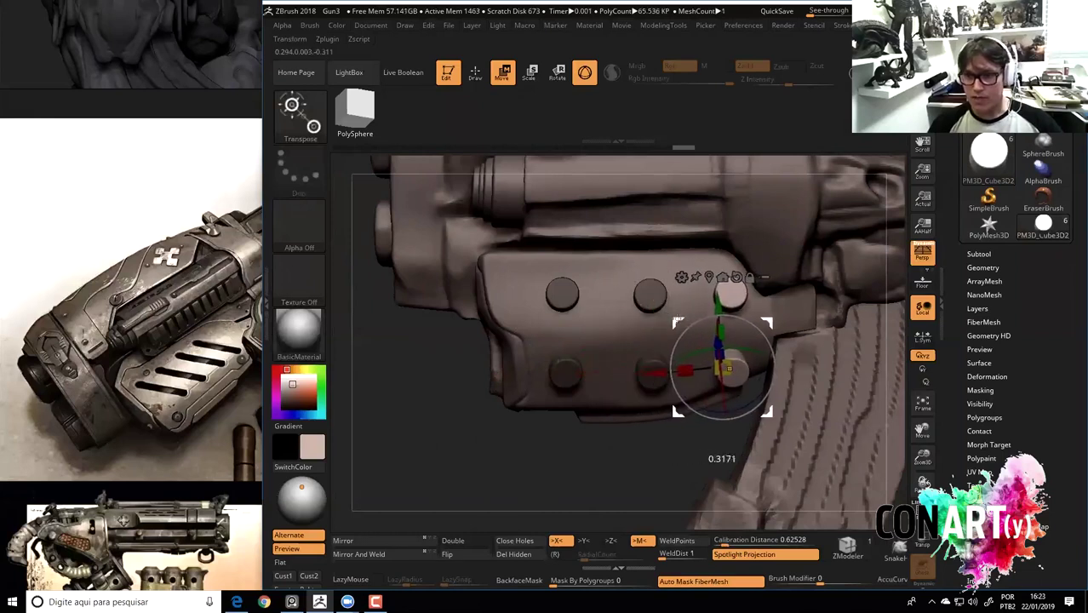
pyautogui.moveTo(685, 370); pyautogui.dragTo(681, 370)
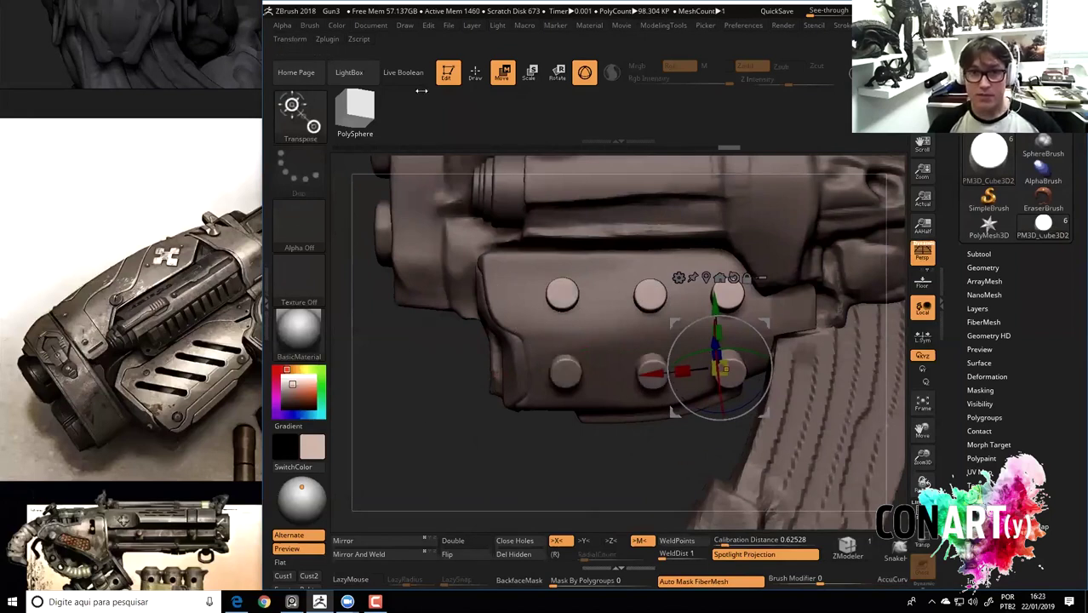
pyautogui.press('q')
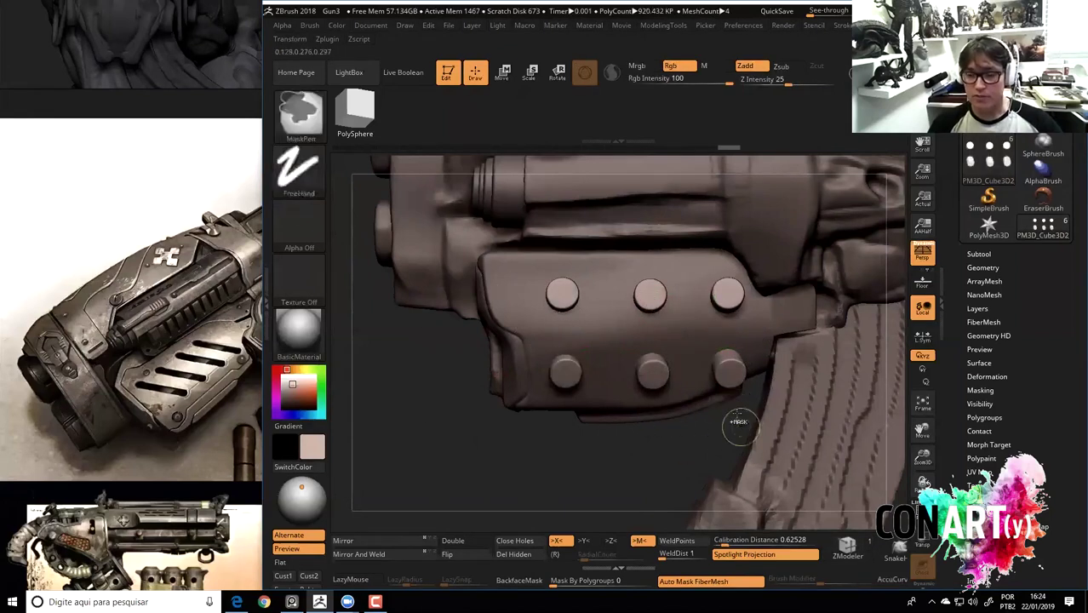
# Hide the lower-right knob with SelectRect, delete it with Del Hidden, and show all geometry.
pyautogui.keyDown('ctrl'); pyautogui.keyDown('alt'); pyautogui.keyDown('shift'); pyautogui.moveTo(764, 433); pyautogui.dragTo(692, 344); pyautogui.keyUp('shift'); pyautogui.keyUp('alt'); pyautogui.keyUp('ctrl')
pyautogui.keyDown('ctrl'); pyautogui.keyDown('alt'); pyautogui.keyDown('shift'); pyautogui.moveTo(693, 455); pyautogui.dragTo(686, 454); pyautogui.keyUp('shift'); pyautogui.keyUp('alt'); pyautogui.keyUp('ctrl')
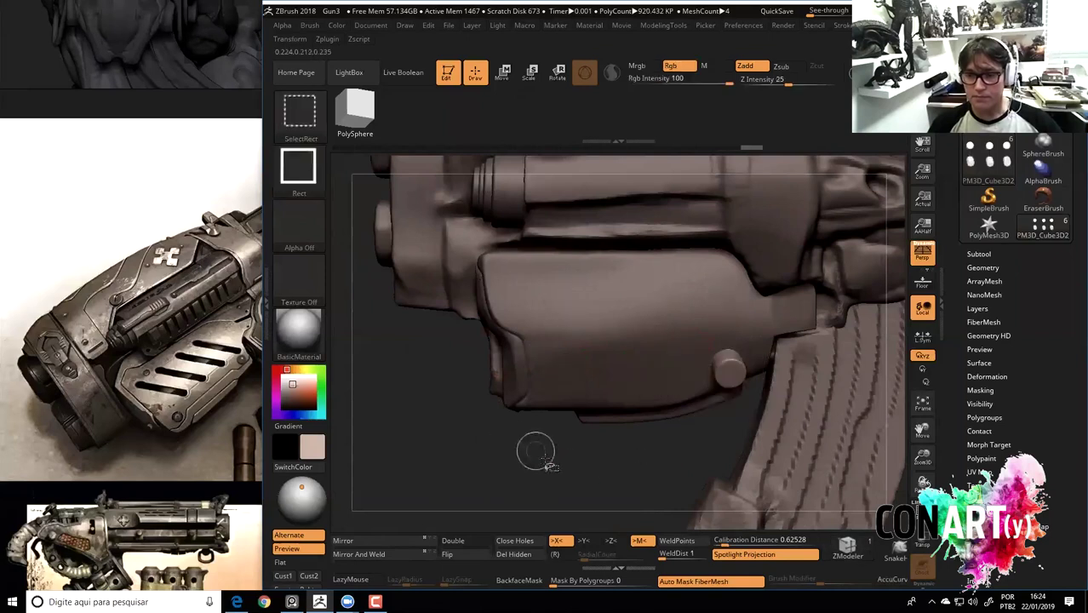
pyautogui.click(511, 554)
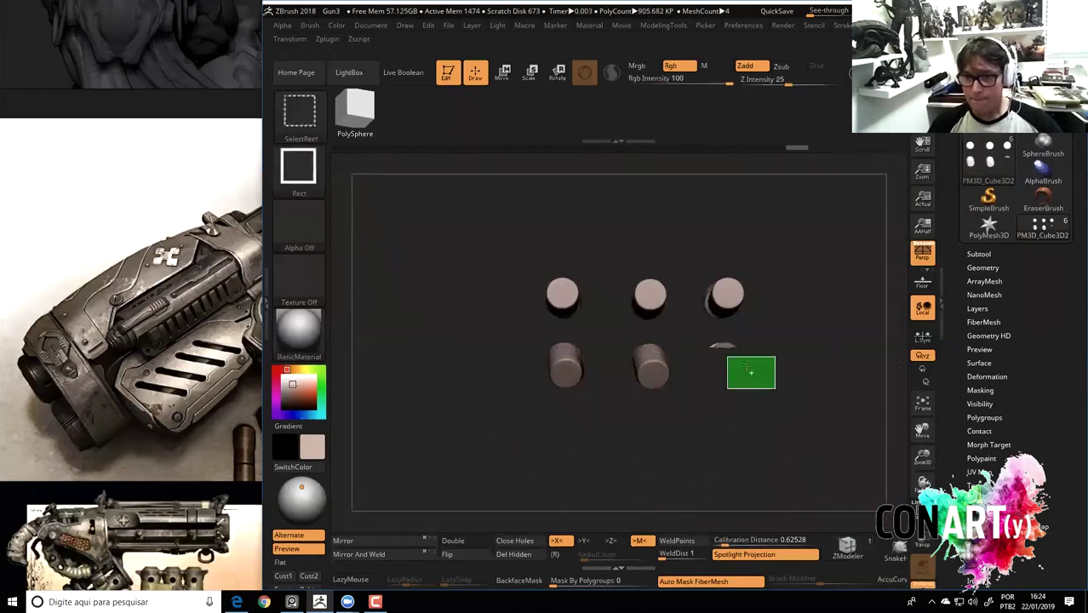
pyautogui.keyDown('alt'); pyautogui.moveTo(770, 380); pyautogui.dragTo(694, 354); pyautogui.keyUp('alt')
pyautogui.press('f')
pyautogui.keyDown('ctrl'); pyautogui.keyDown('shift'); pyautogui.moveTo(764, 381); pyautogui.dragTo(697, 342); pyautogui.keyUp('shift'); pyautogui.keyUp('ctrl')
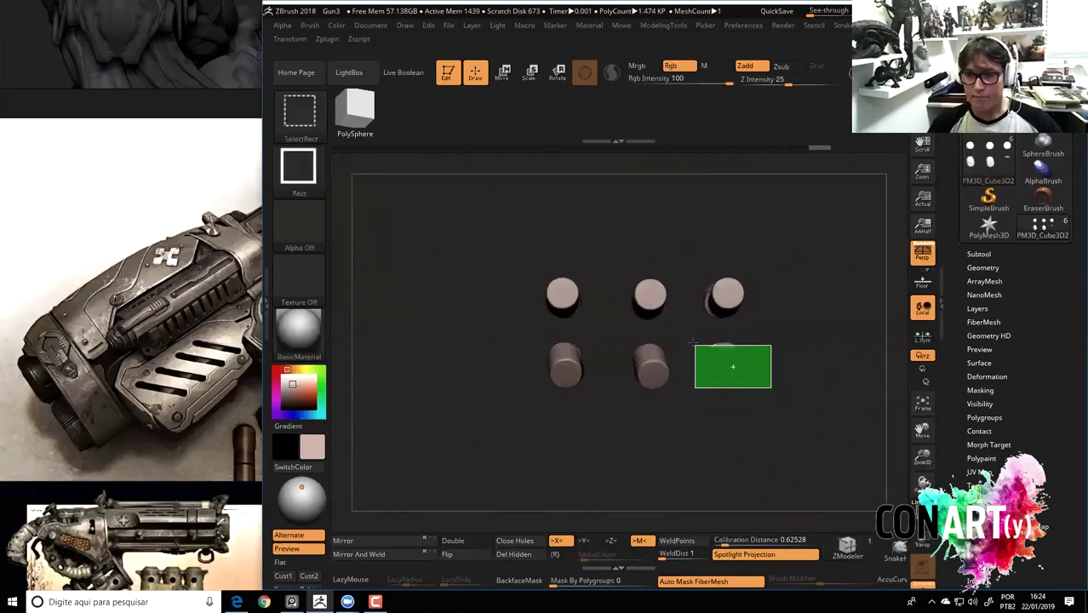
pyautogui.keyDown('ctrl'); pyautogui.keyDown('shift'); pyautogui.click(436, 393); pyautogui.keyUp('shift'); pyautogui.keyUp('ctrl')
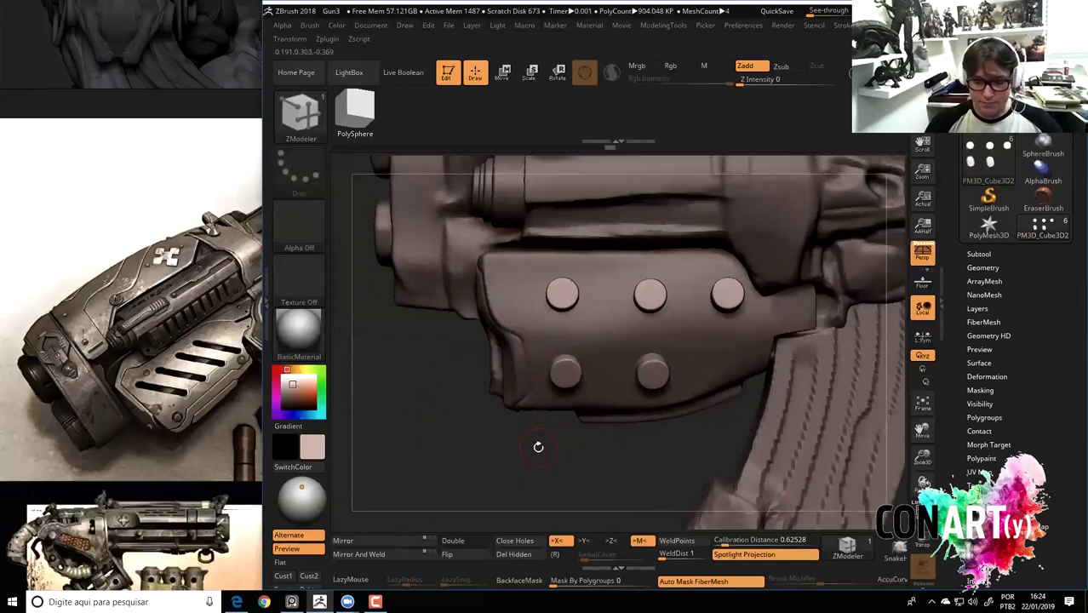
# Ctrl-drag the Transpose gizmo to add two knobs in the middle row.
pyautogui.press('w')
pyautogui.click(549, 296)
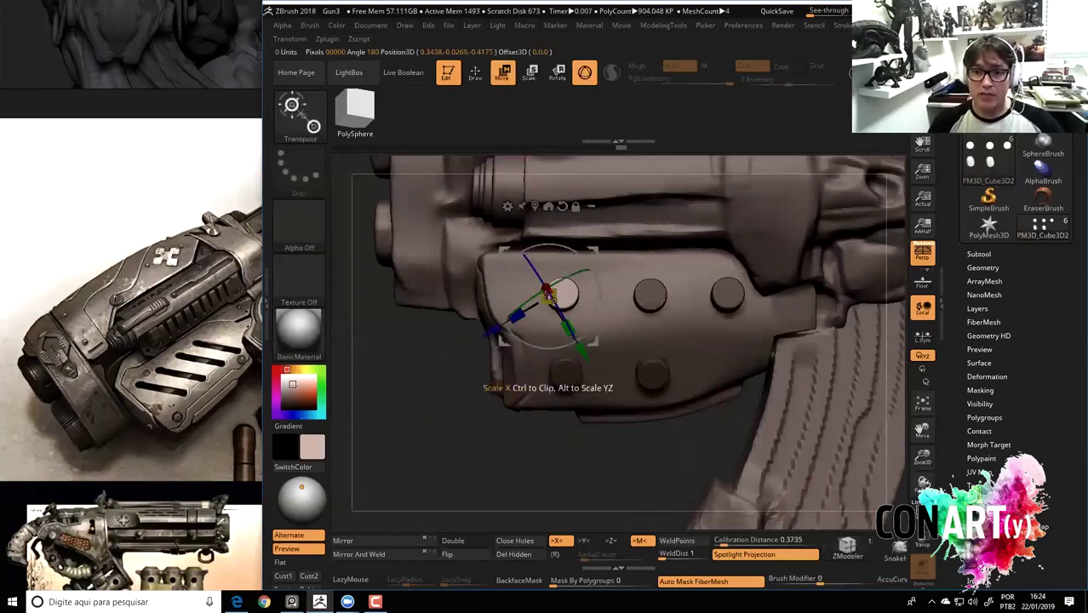
pyautogui.moveTo(549, 298); pyautogui.dragTo(589, 336)
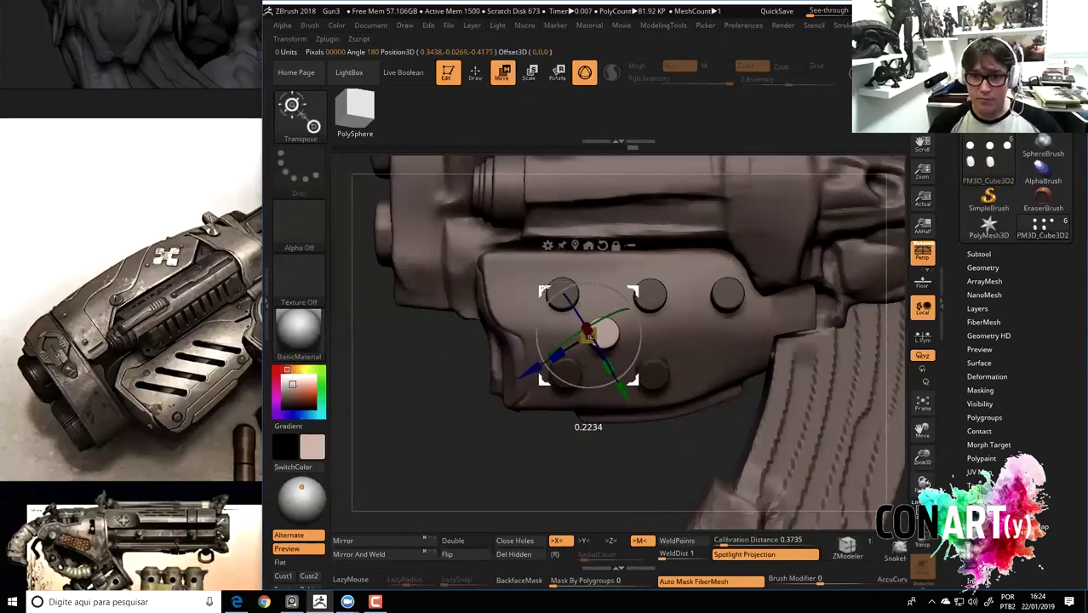
pyautogui.moveTo(477, 460)
pyautogui.mouseDown()
pyautogui.moveTo(464, 449)
pyautogui.moveTo(477, 443)
pyautogui.mouseUp()
pyautogui.keyDown('ctrl'); pyautogui.click(589, 335); pyautogui.keyUp('ctrl')
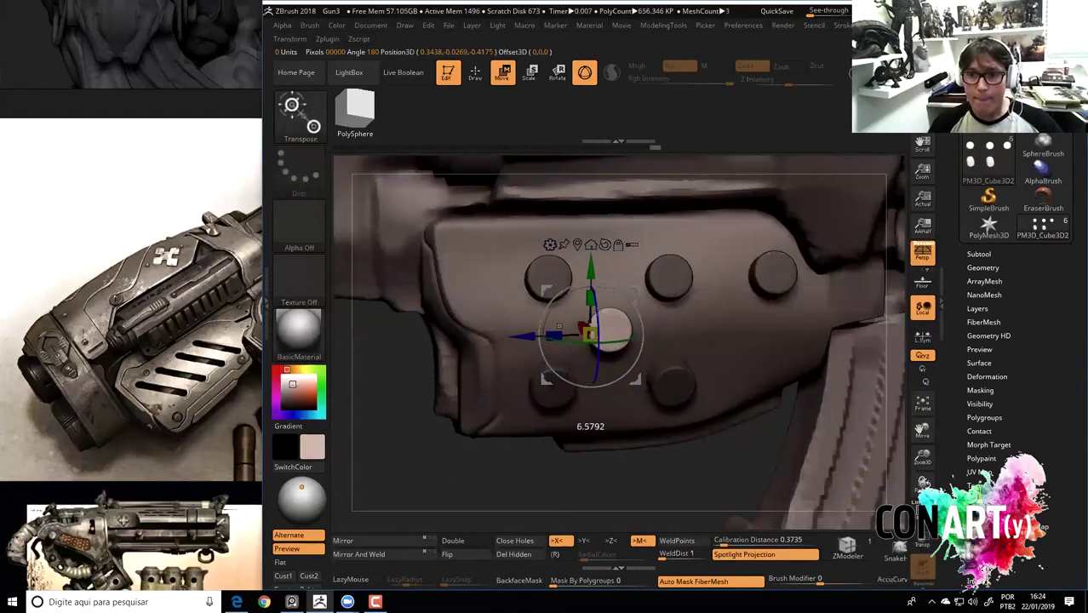
pyautogui.hotkey('ctrl', 'z')
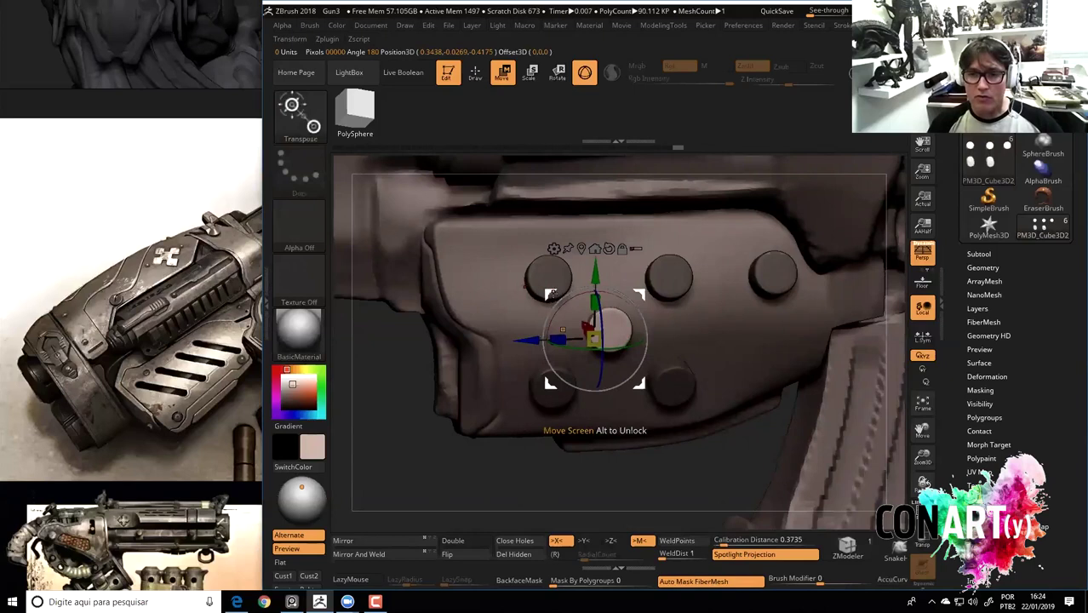
pyautogui.keyDown('ctrl'); pyautogui.moveTo(534, 340); pyautogui.dragTo(664, 338); pyautogui.keyUp('ctrl')
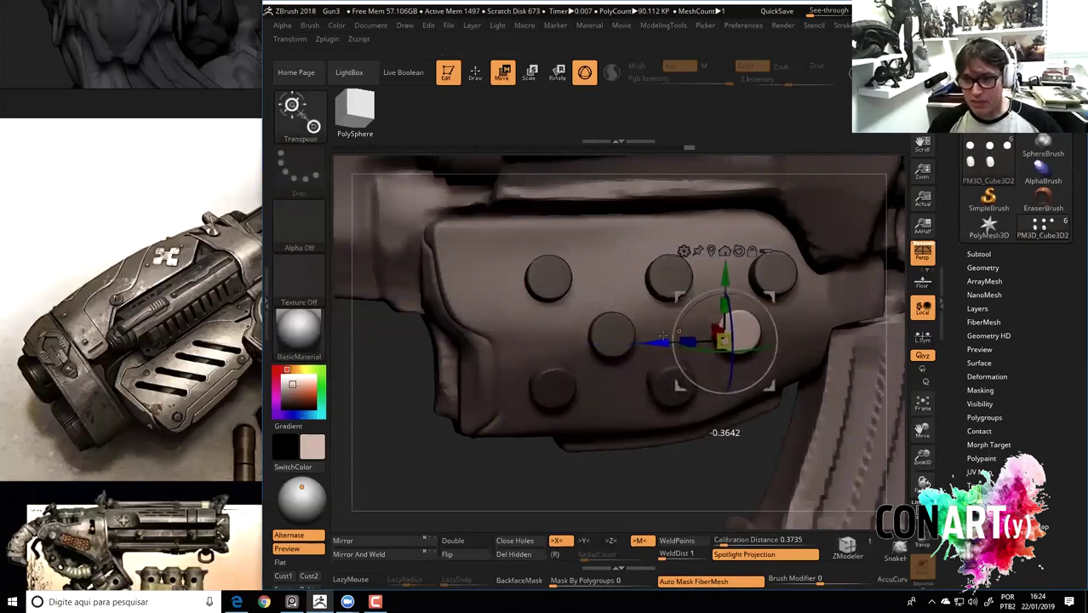
pyautogui.moveTo(669, 481); pyautogui.dragTo(708, 329)
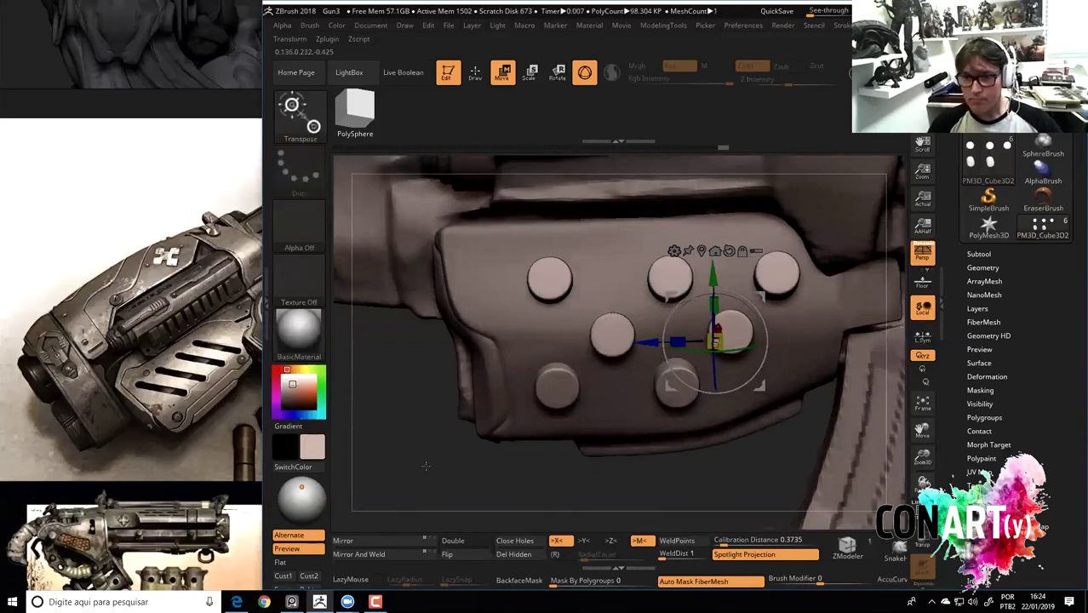
pyautogui.hotkey('ctrl', 'z')
pyautogui.hotkey('ctrl', 'shift', 'z')
# Rotate around to inspect the knobs, undo an accidental move, and frame the whole gun.
pyautogui.press('q')
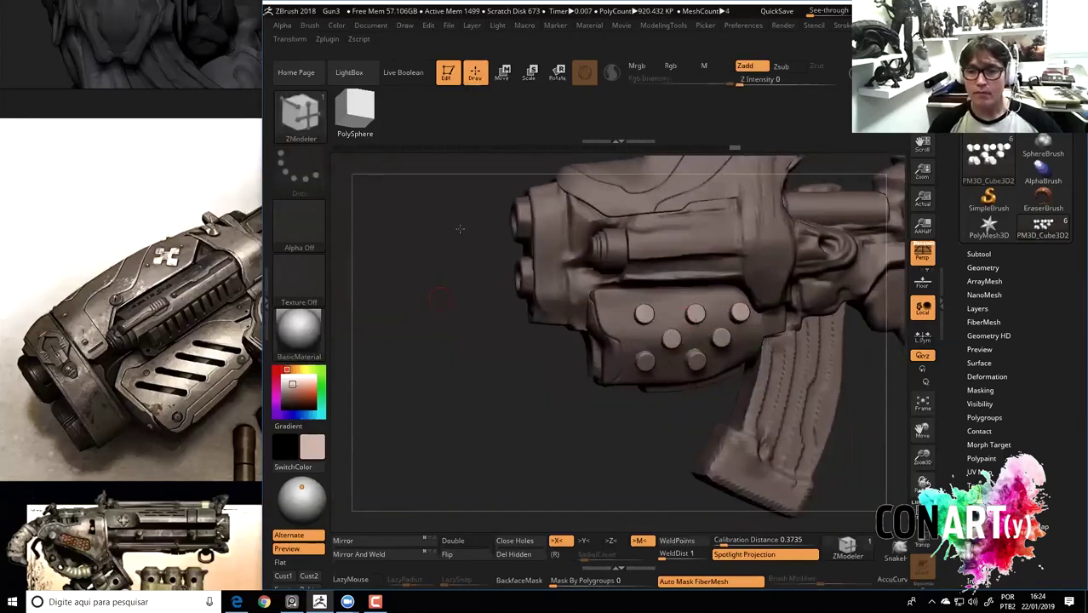
pyautogui.moveTo(460, 229); pyautogui.dragTo(500, 105)
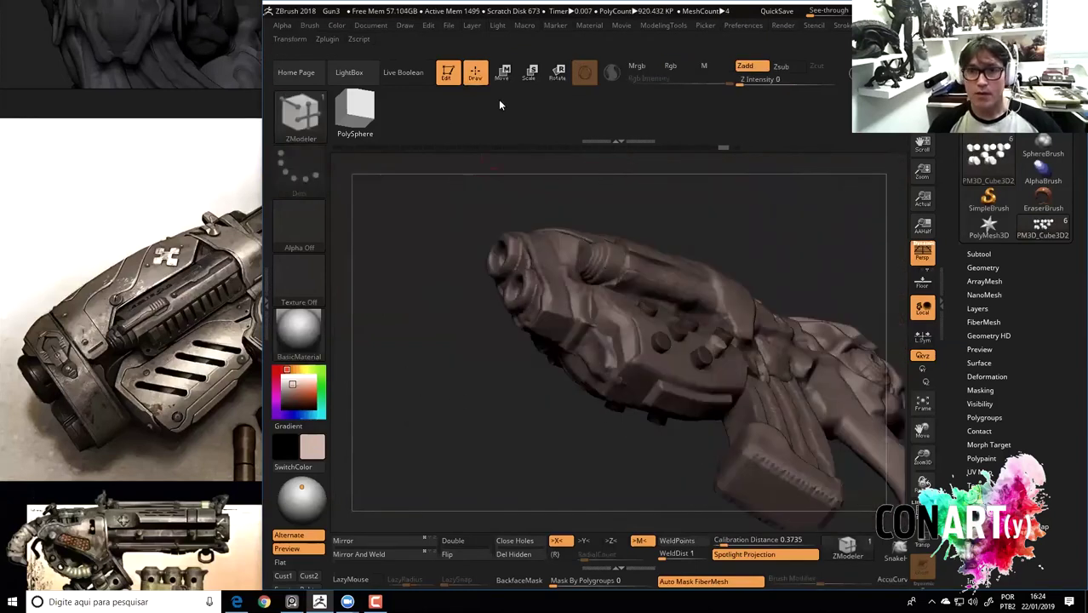
pyautogui.press('w')
pyautogui.moveTo(713, 340); pyautogui.dragTo(660, 416)
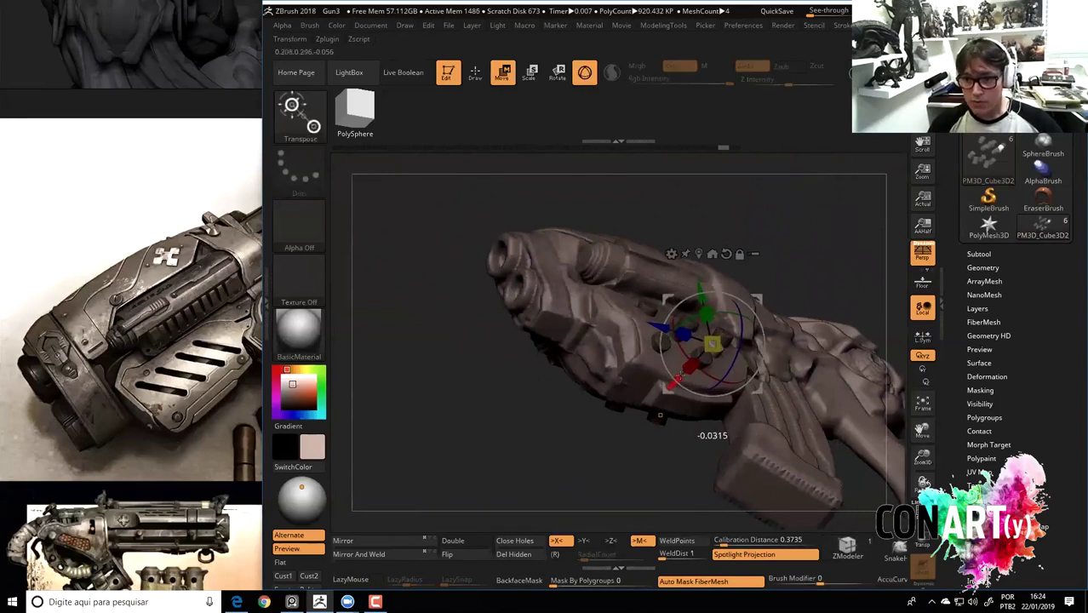
pyautogui.hotkey('ctrl', 'z')
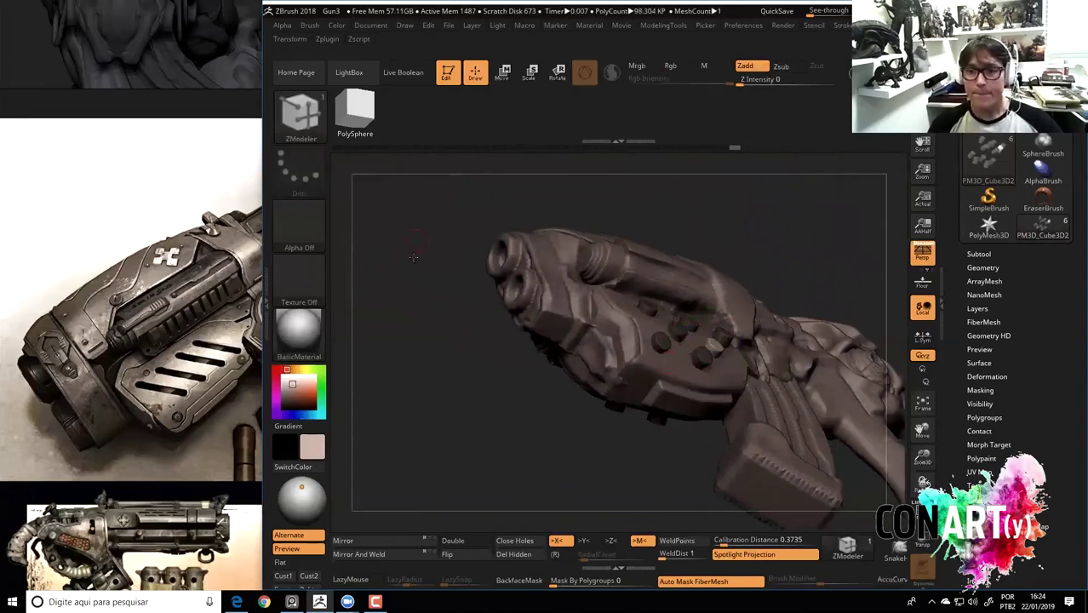
pyautogui.keyDown('shift'); pyautogui.moveTo(413, 256); pyautogui.dragTo(437, 291); pyautogui.keyUp('shift')
pyautogui.hotkey('ctrl', 'shift', 'z')
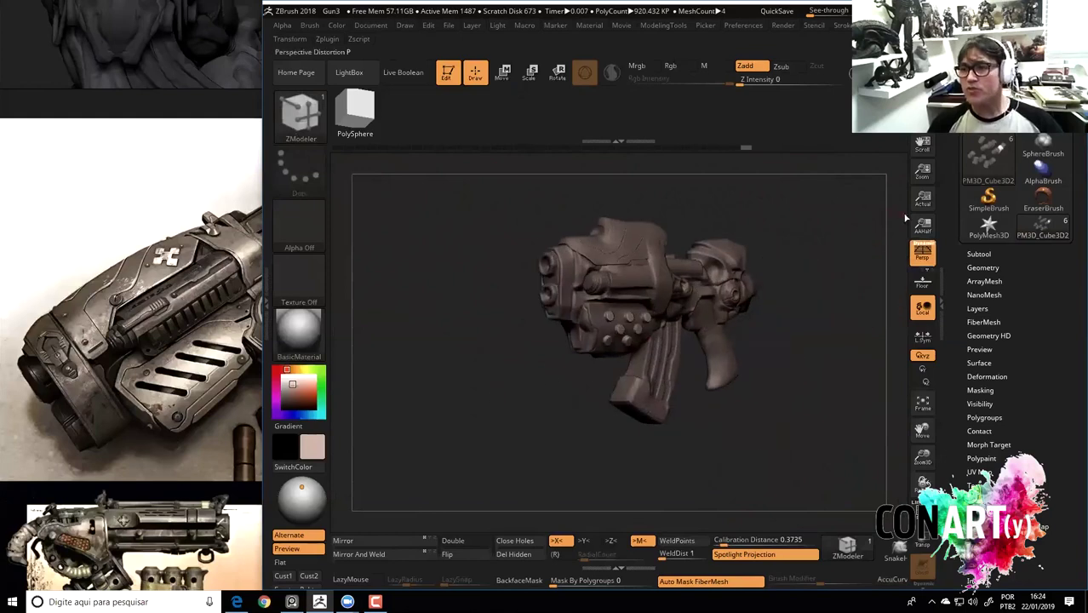
# Solo the knob subtool, then display knobs PM3D_Cube3D2_6 alongside side block PM3D_Cube3D2_5.
pyautogui.click(977, 254)
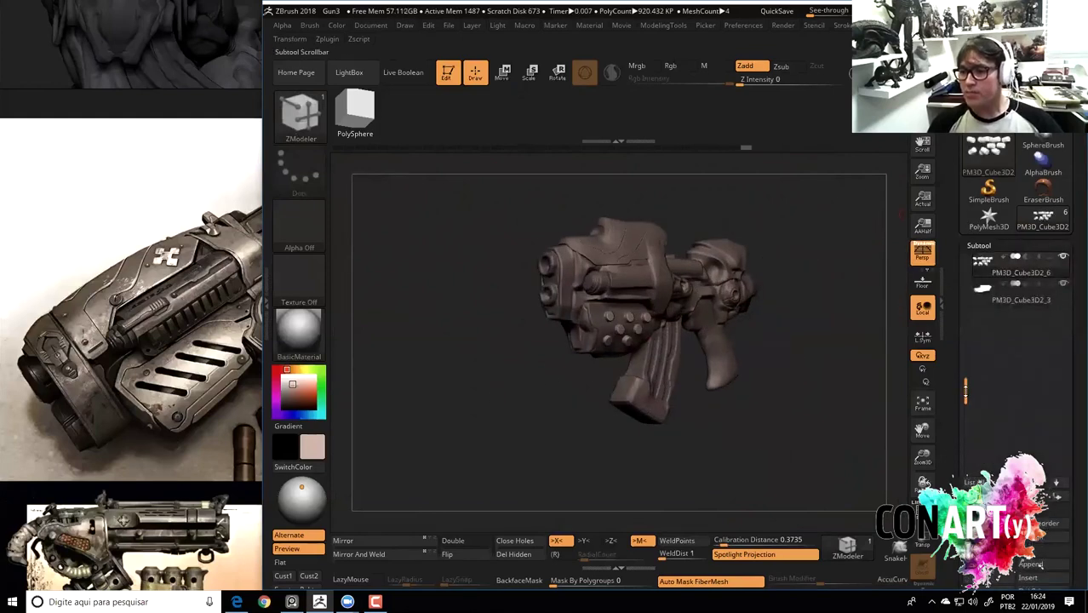
pyautogui.moveTo(964, 391); pyautogui.dragTo(962, 338)
pyautogui.click(1062, 312)
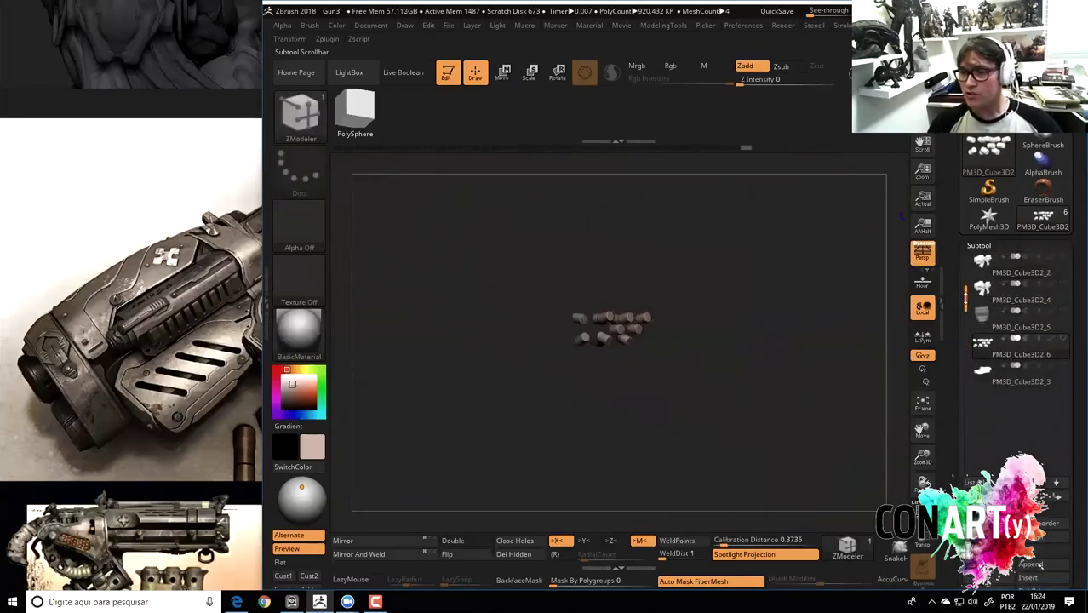
pyautogui.click(995, 319)
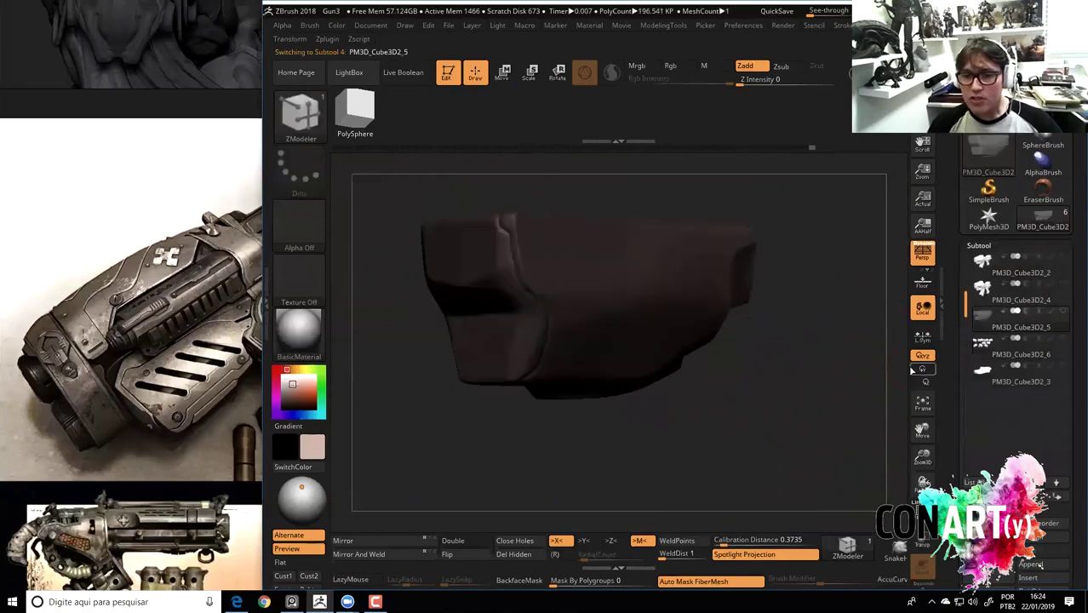
pyautogui.moveTo(858, 353); pyautogui.dragTo(997, 311)
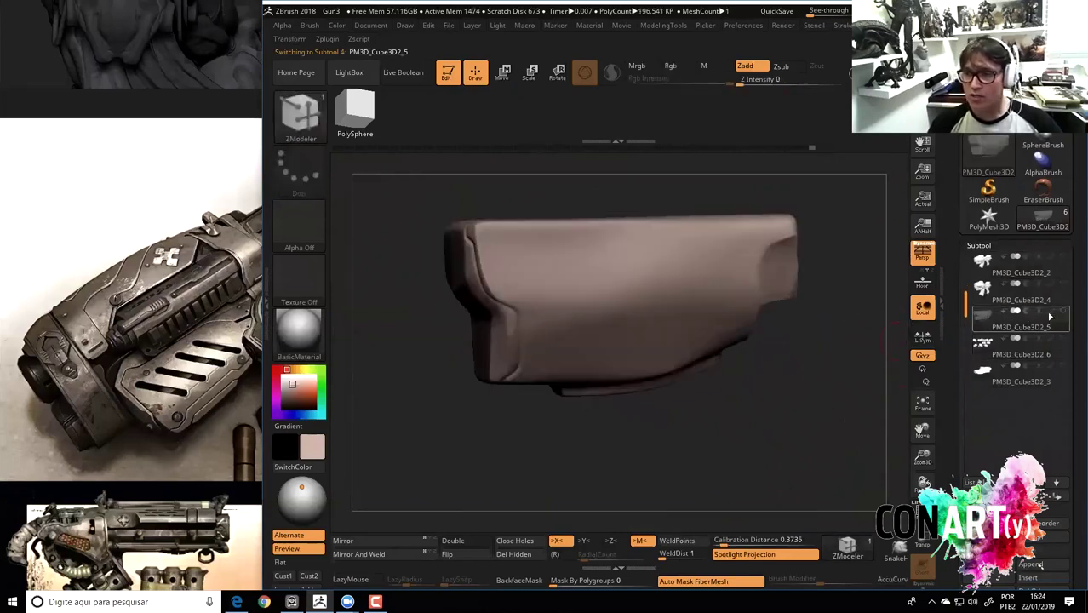
pyautogui.click(996, 344)
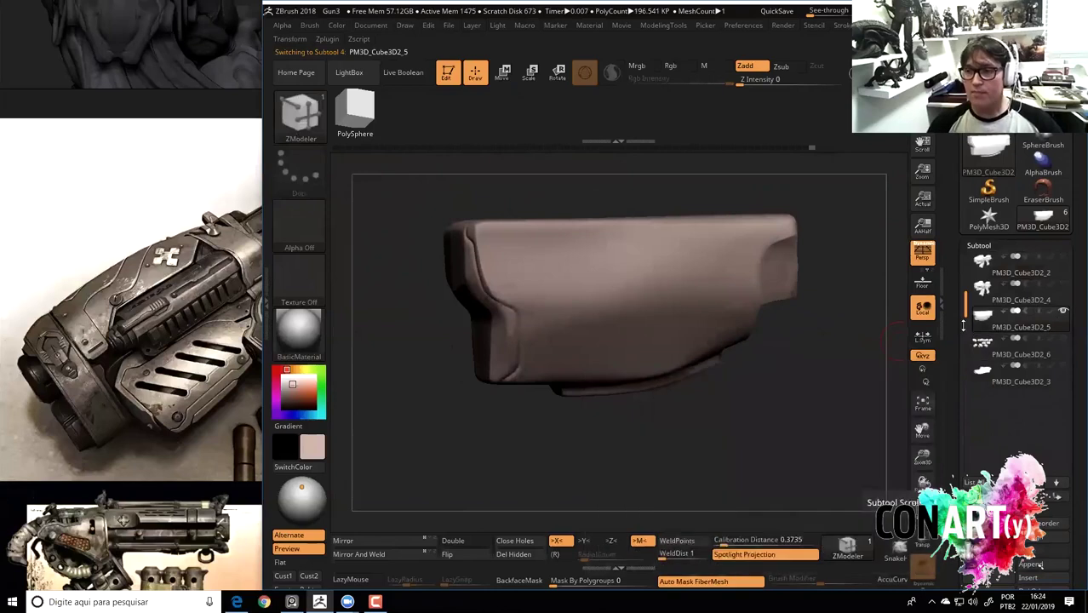
pyautogui.moveTo(984, 371)
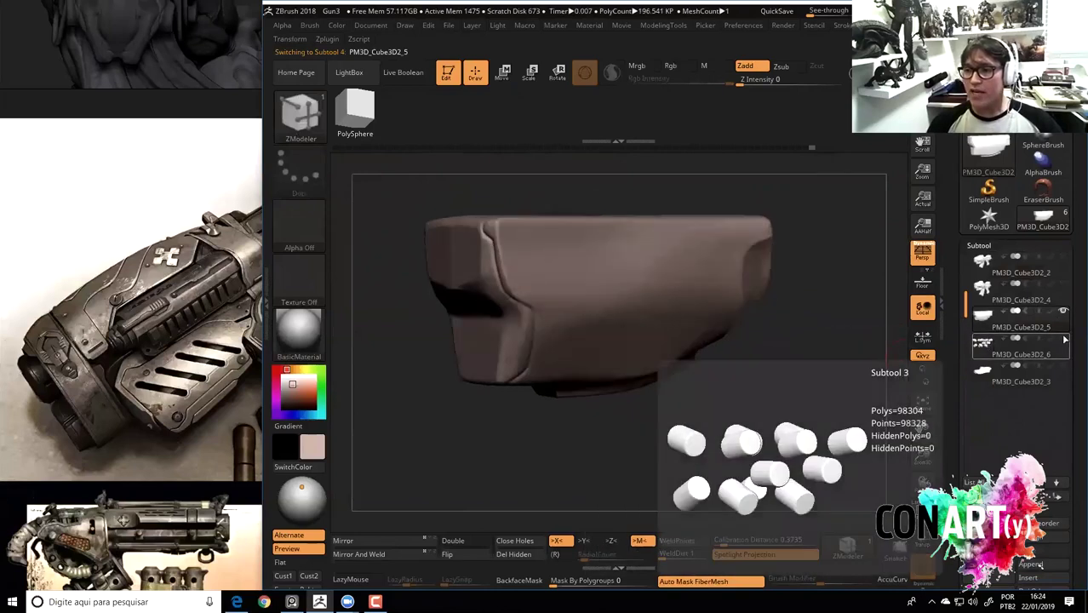
pyautogui.click(1062, 313)
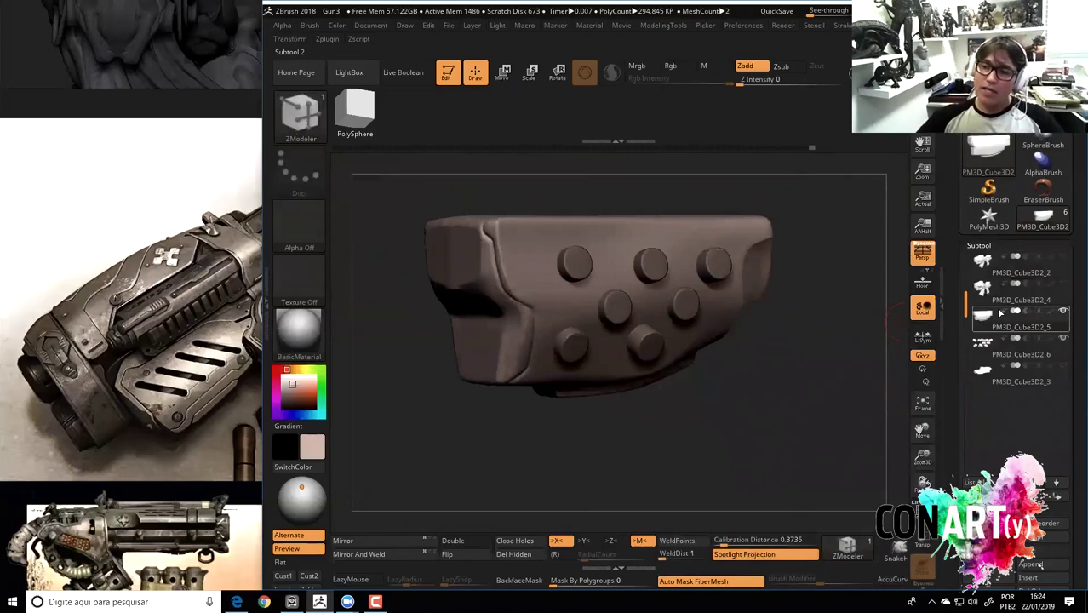
pyautogui.moveTo(1003, 315)
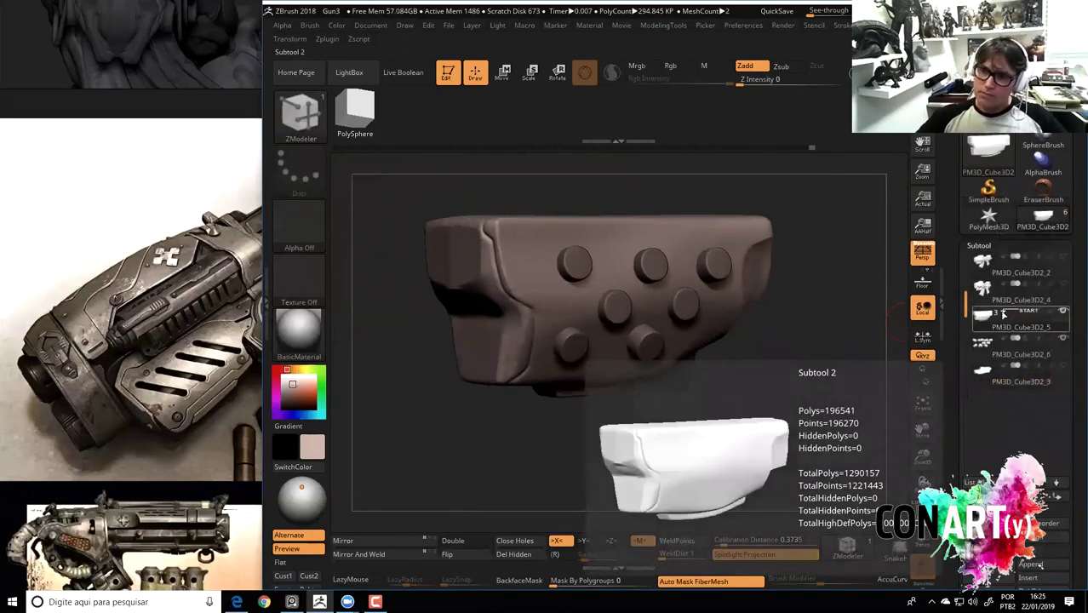
pyautogui.click(1003, 314)
pyautogui.moveTo(1020, 373)
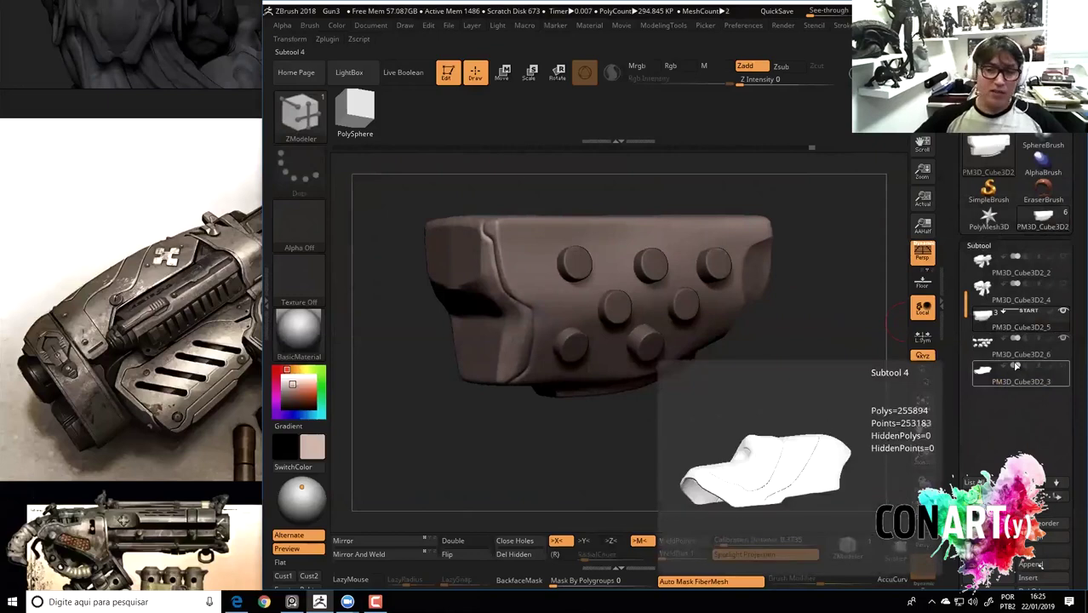
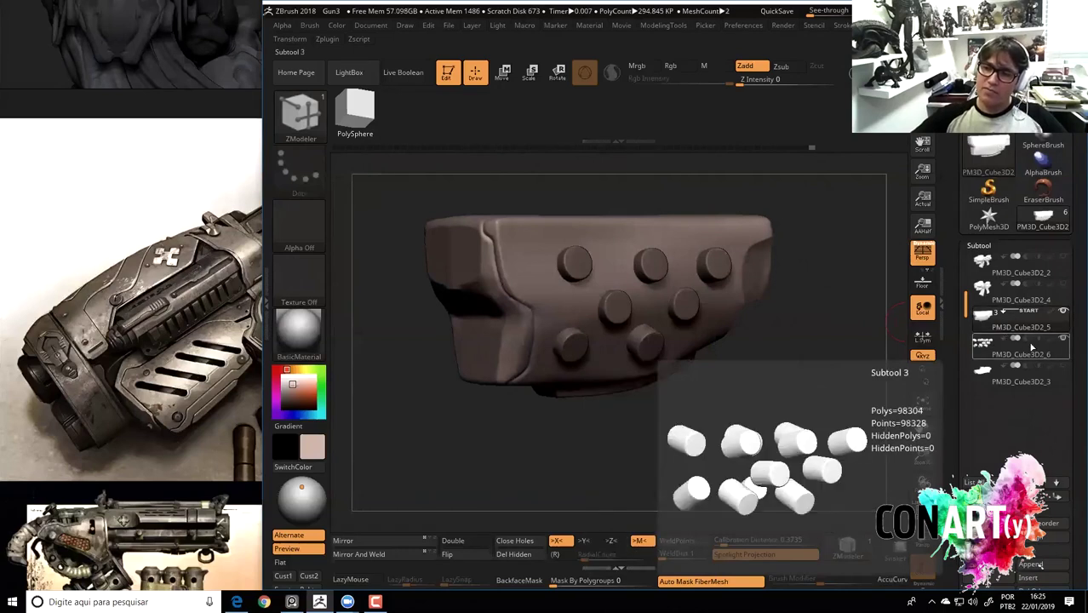
# Turn on Live Boolean and set the cylinders to subtract, cutting round holes in the plate.
pyautogui.click(397, 73)
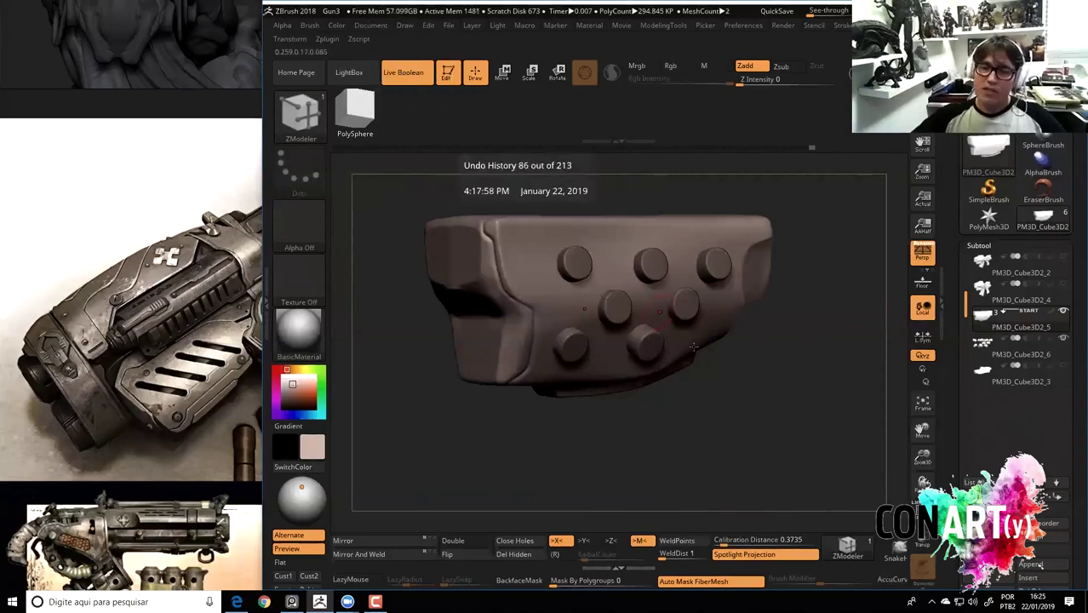
pyautogui.moveTo(746, 399); pyautogui.dragTo(774, 427)
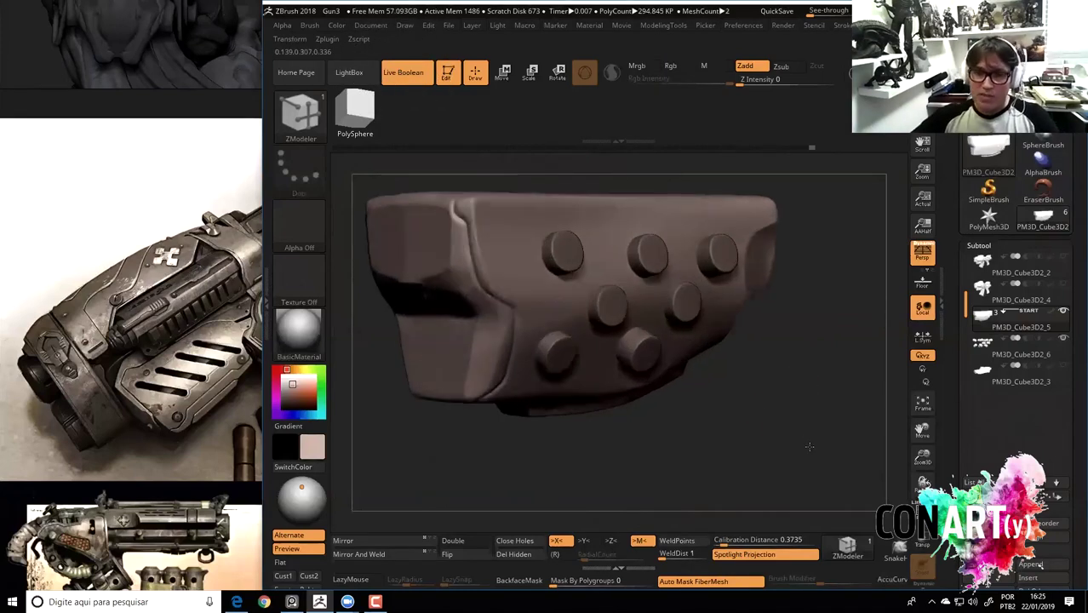
pyautogui.moveTo(843, 437); pyautogui.dragTo(840, 441)
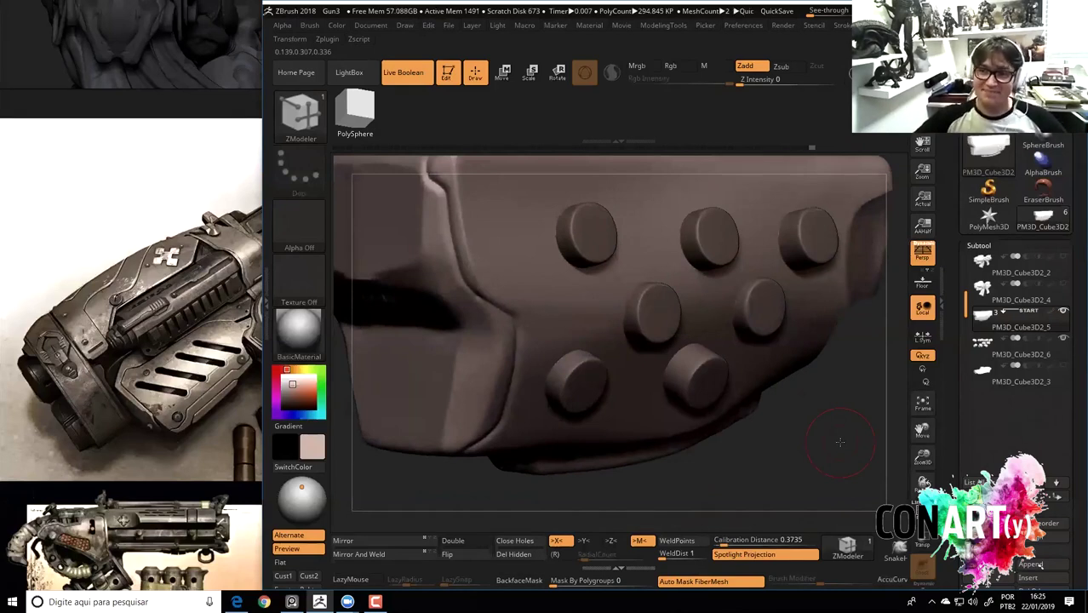
pyautogui.moveTo(1018, 316)
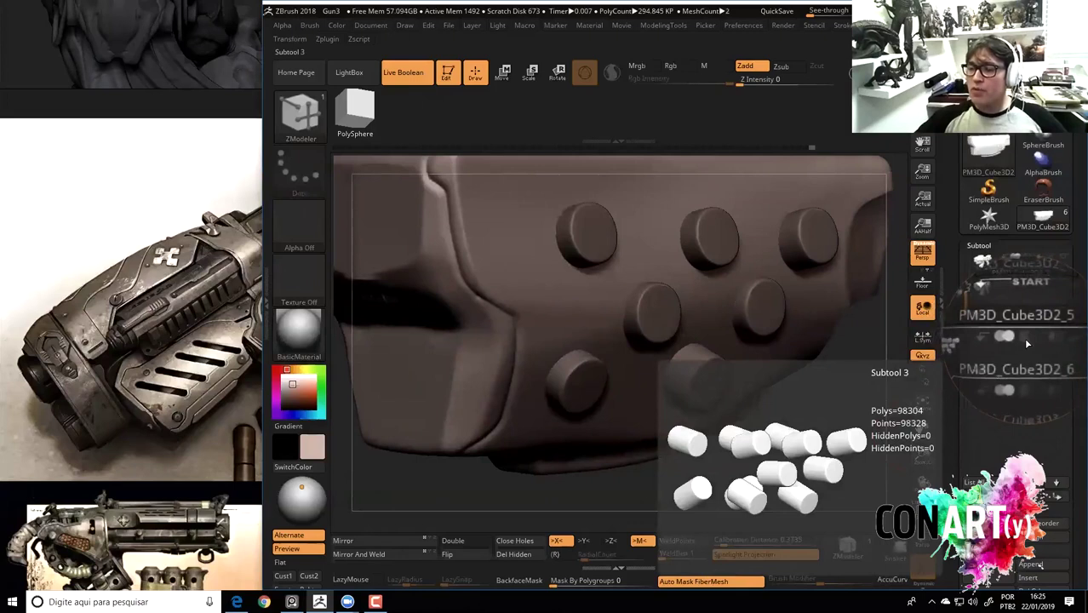
pyautogui.click(1026, 340)
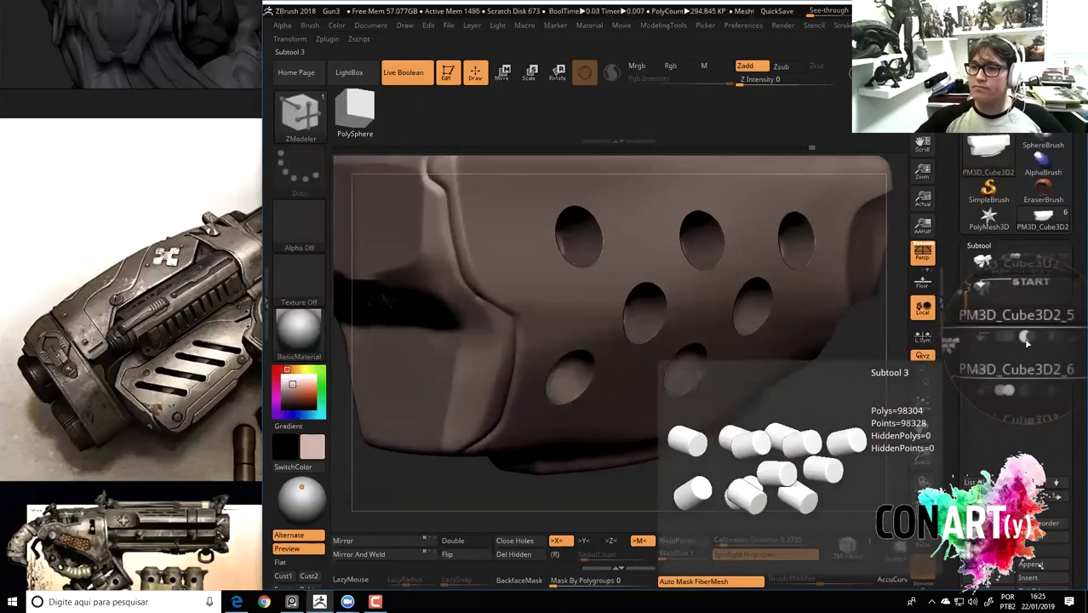
pyautogui.click(1026, 339)
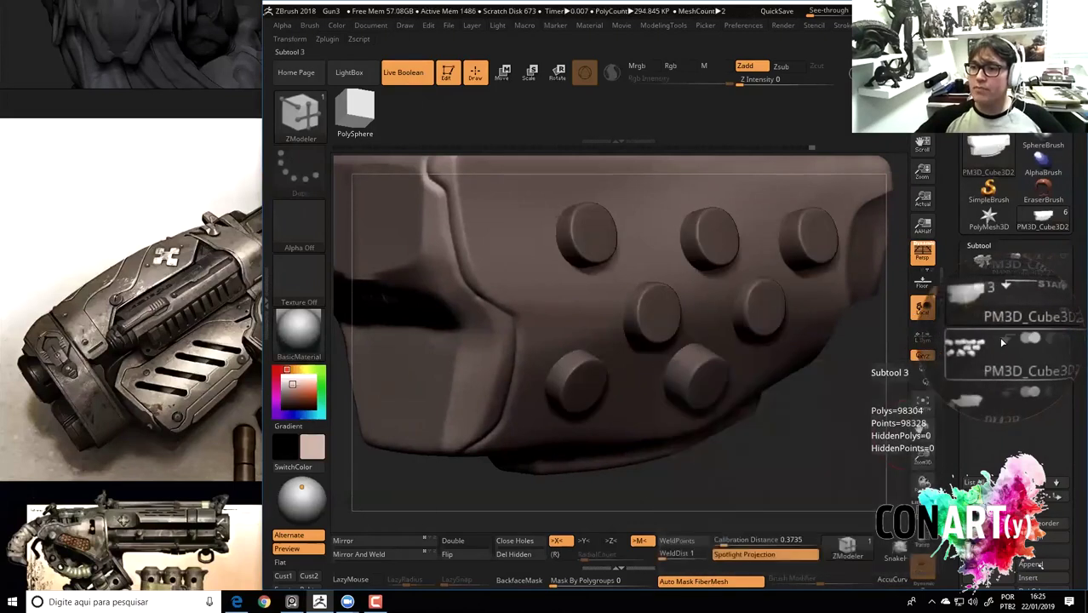
pyautogui.click(1025, 339)
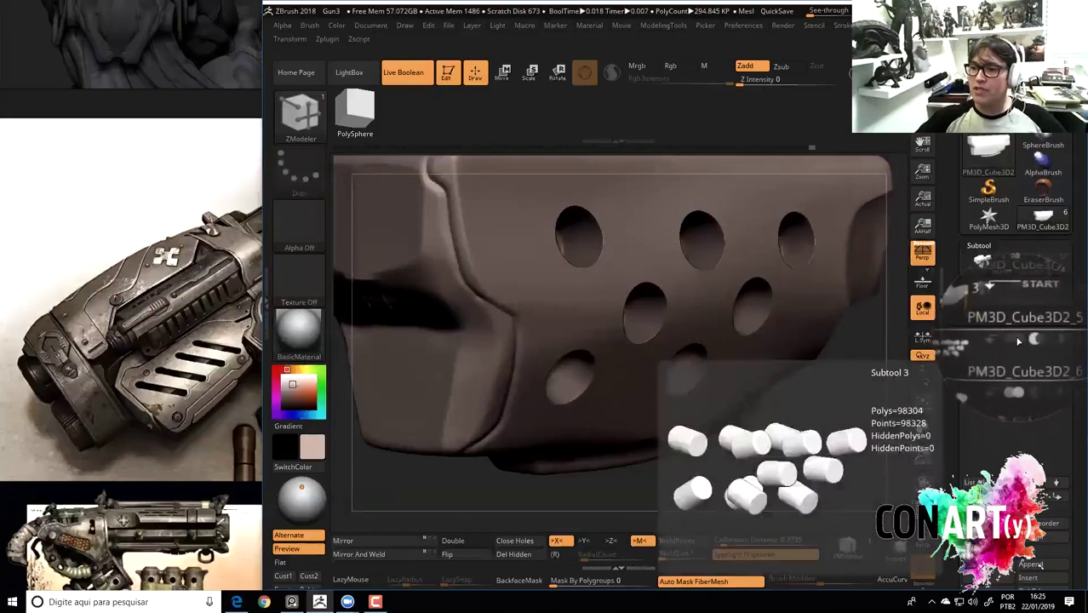
pyautogui.click(1025, 339)
pyautogui.click(1025, 340)
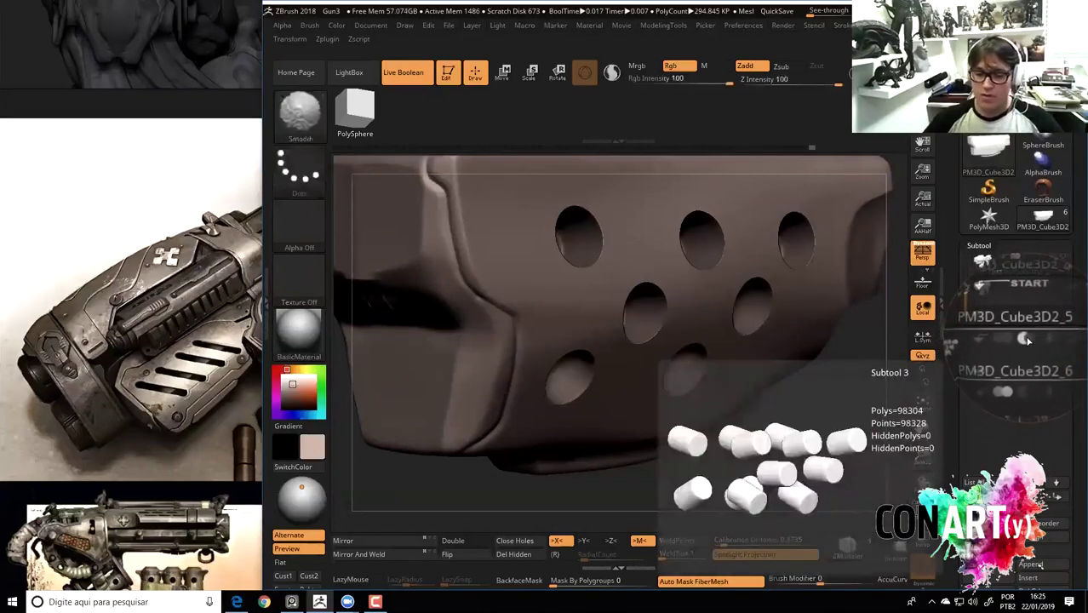
# Fit the plate in view and rotate to inspect the holes from the left side.
pyautogui.press('f')
pyautogui.moveTo(799, 396)
pyautogui.mouseDown()
pyautogui.moveTo(816, 431)
pyautogui.moveTo(771, 405)
pyautogui.moveTo(759, 416)
pyautogui.moveTo(931, 411)
pyautogui.mouseUp()
pyautogui.scroll(-5, 952, 411)
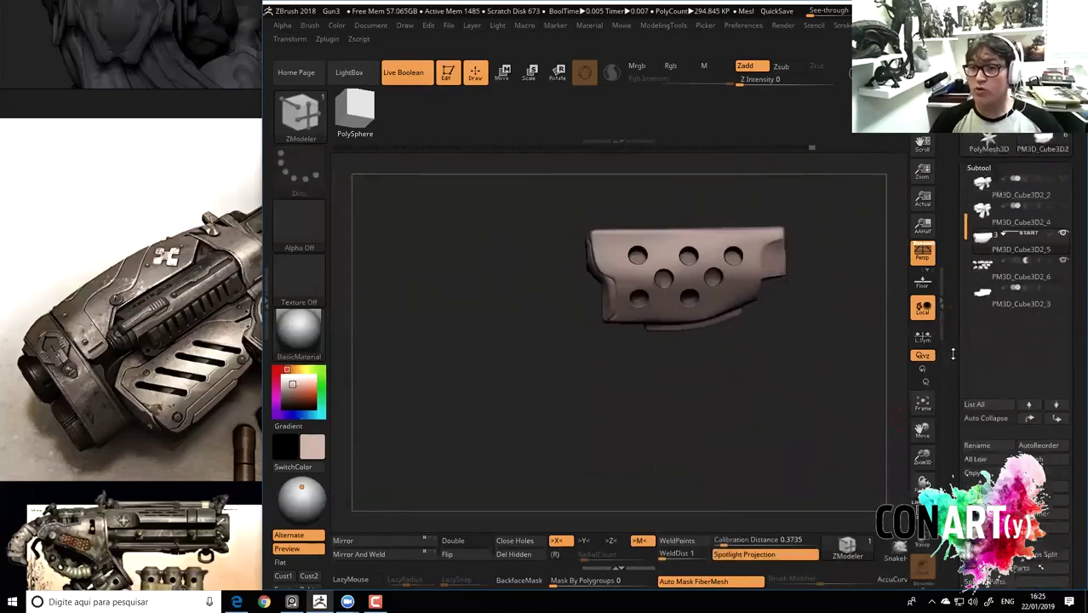
pyautogui.moveTo(781, 380)
pyautogui.mouseDown()
pyautogui.moveTo(876, 431)
pyautogui.moveTo(815, 409)
pyautogui.mouseUp()
pyautogui.scroll(-2, 1013, 358)
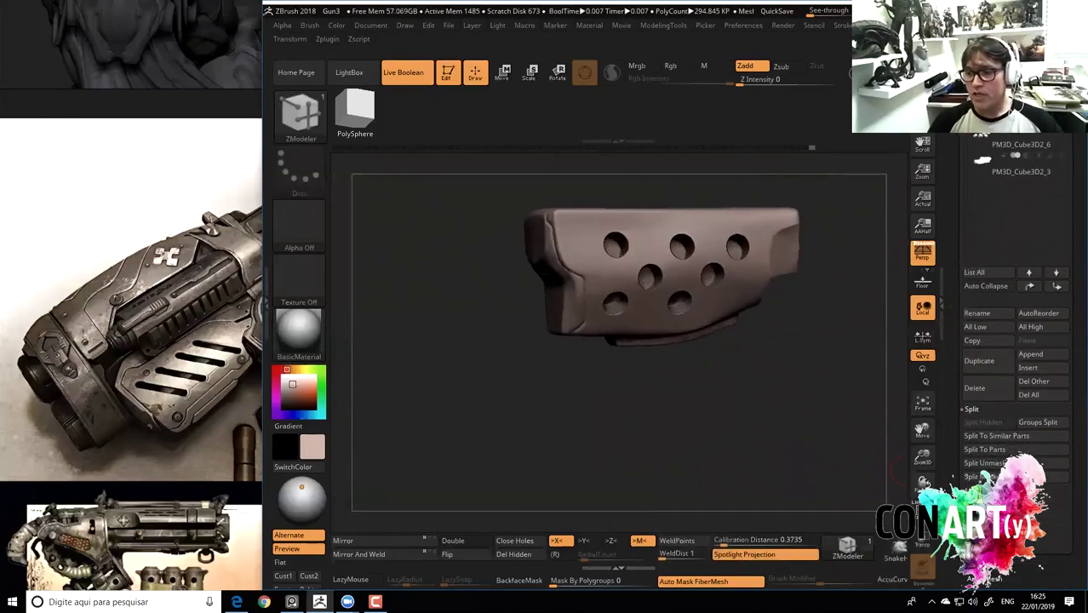
pyautogui.click(971, 409)
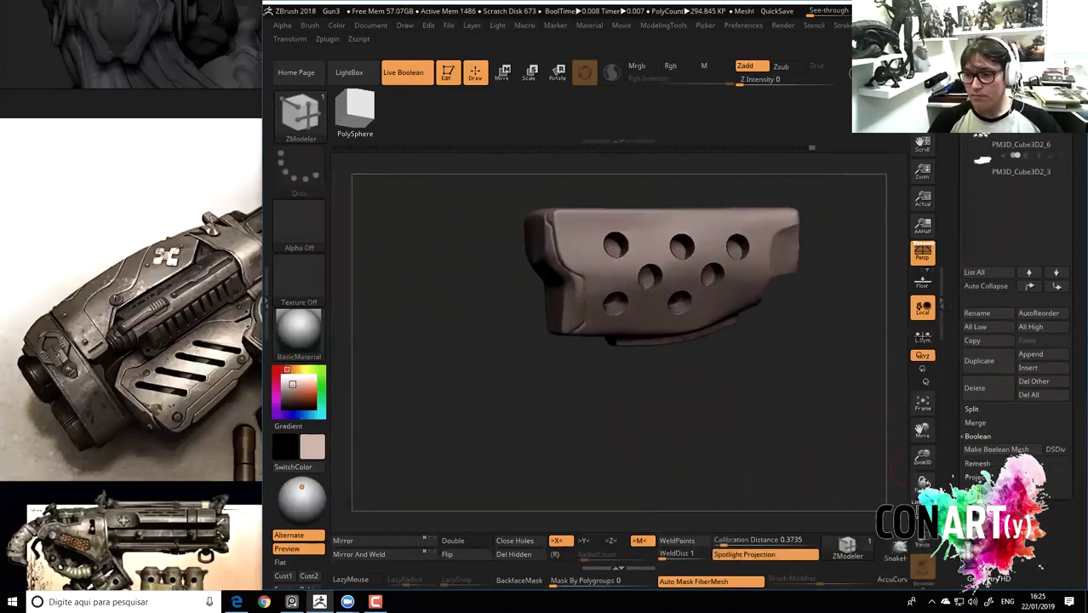
# Make a Boolean mesh, then delete the old plate and cylinder subtools.
pyautogui.click(989, 456)
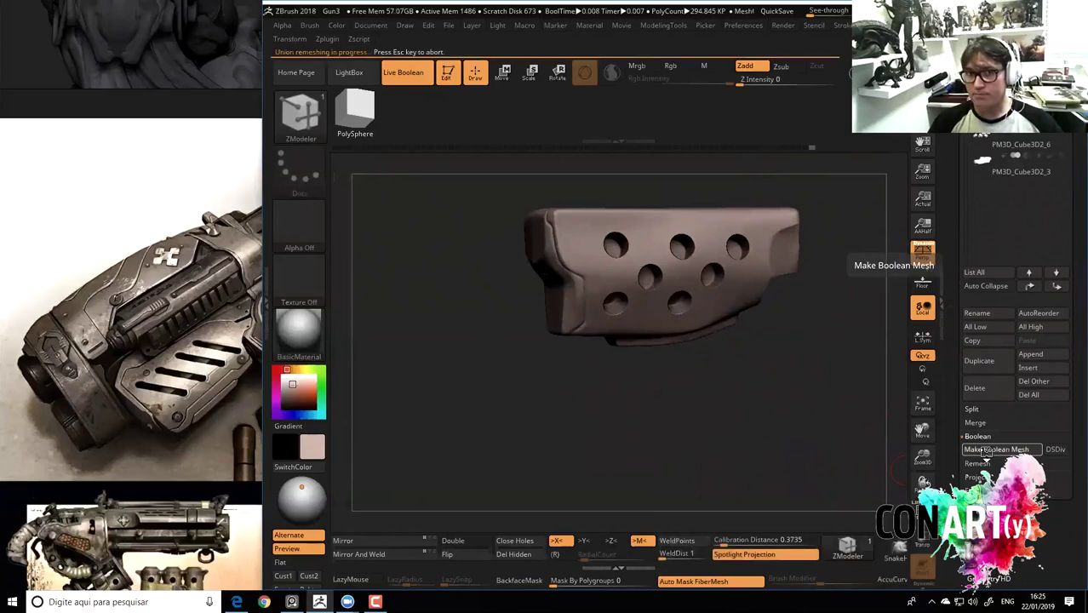
pyautogui.scroll(3, 979, 400)
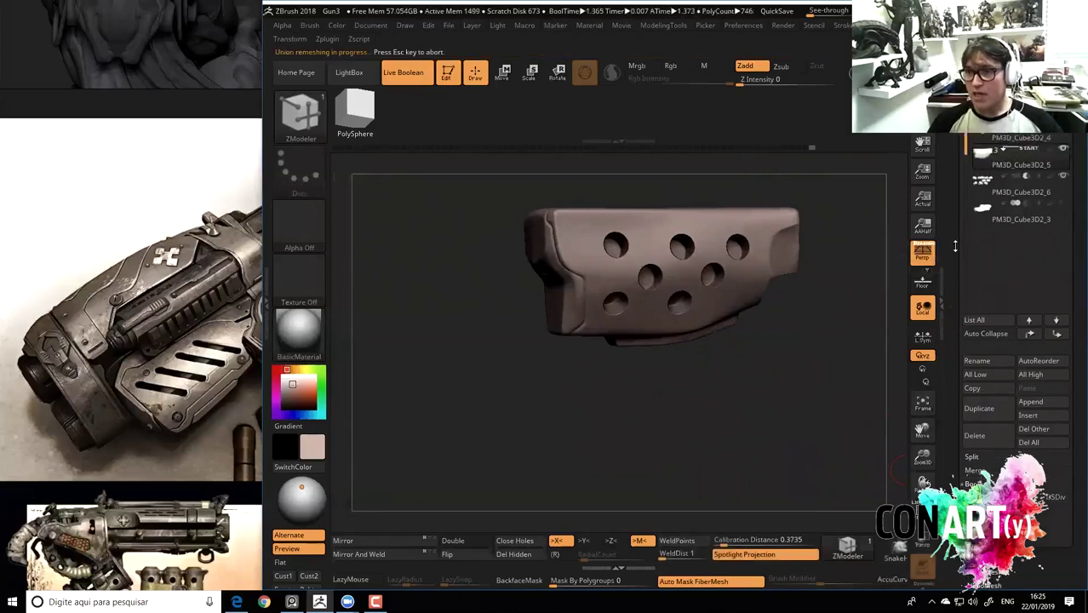
pyautogui.click(898, 467)
pyautogui.click(886, 525)
pyautogui.click(899, 467)
pyautogui.click(886, 525)
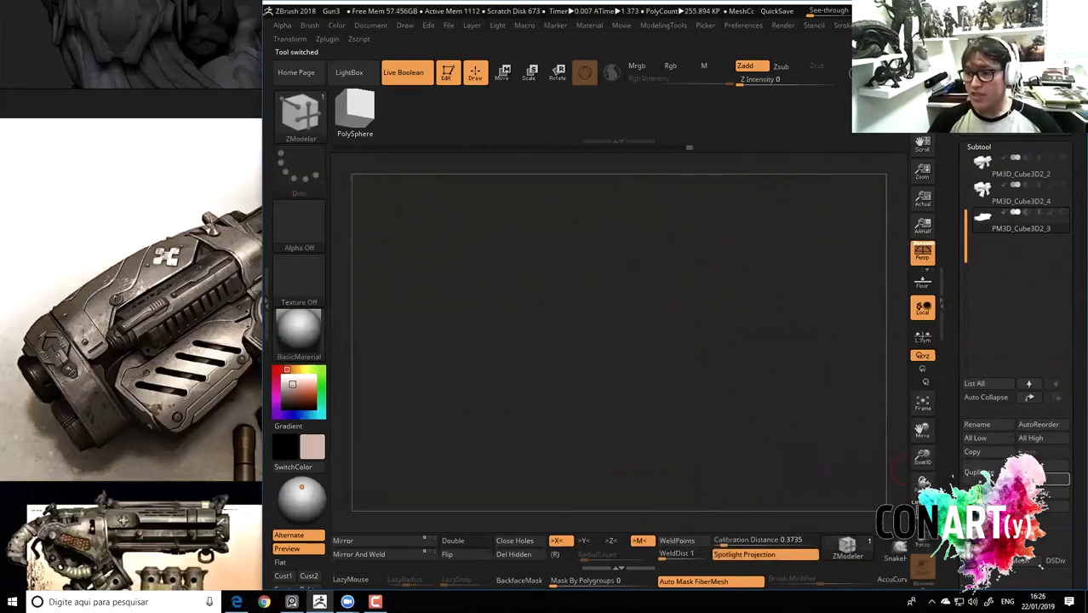
# Append the holed UMesh_PM3D_Cube3D2_6 plate mesh to the gun as a subtool.
pyautogui.click(977, 485)
pyautogui.moveTo(868, 356)
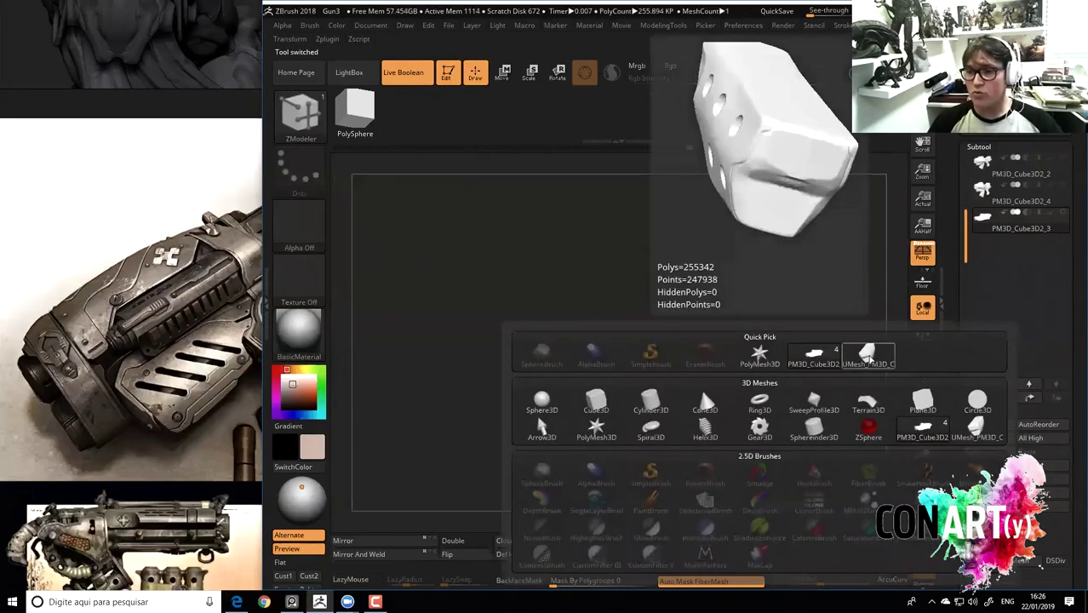
pyautogui.click(867, 354)
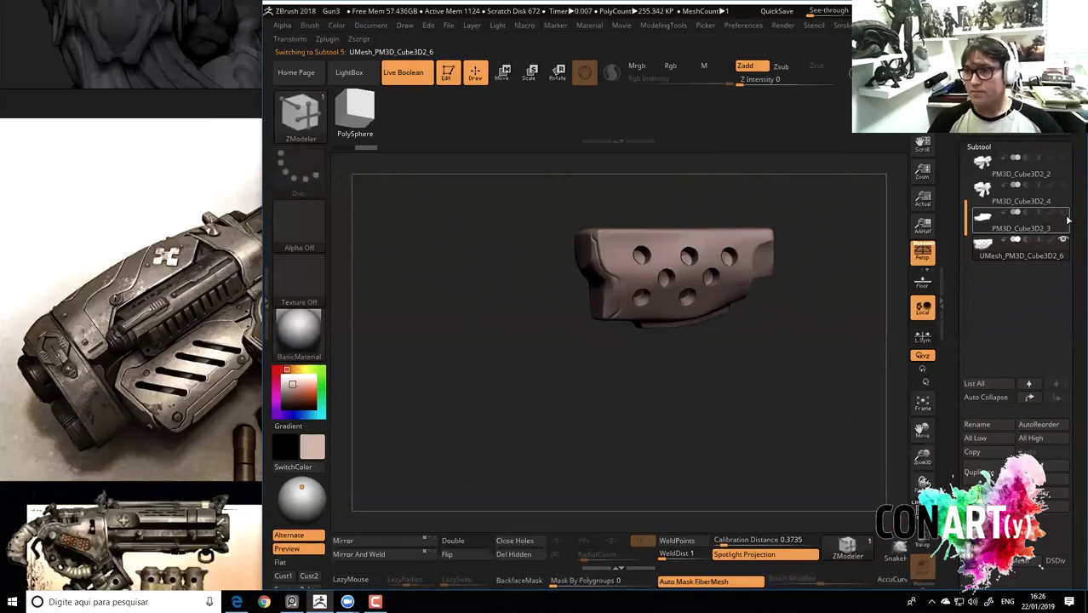
pyautogui.click(1014, 166)
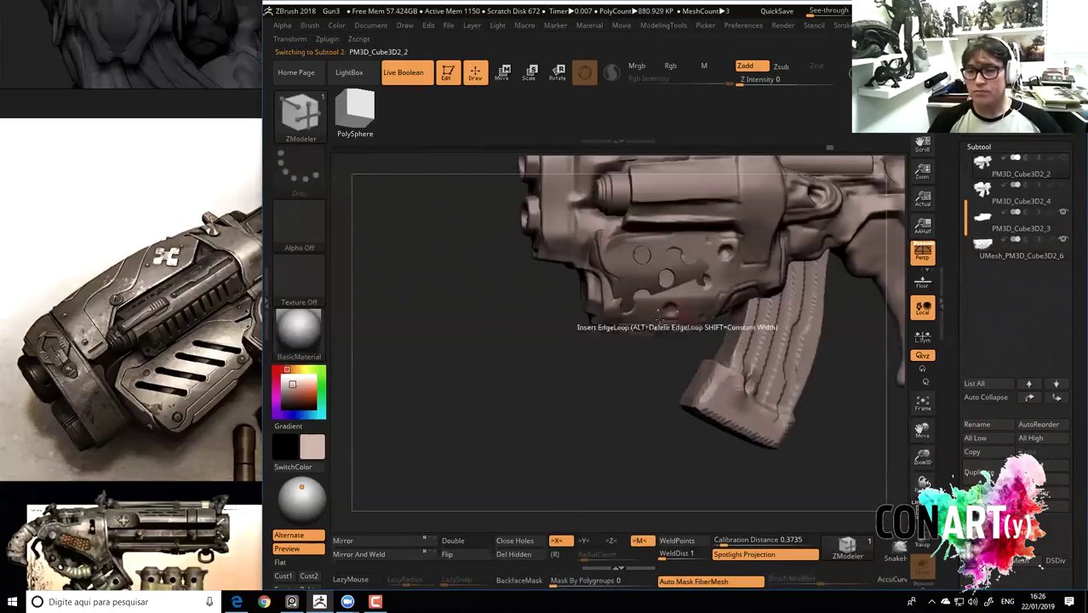
# Select the holed UMesh plate and Shift-smooth the edges of its round holes.
pyautogui.click(1013, 195)
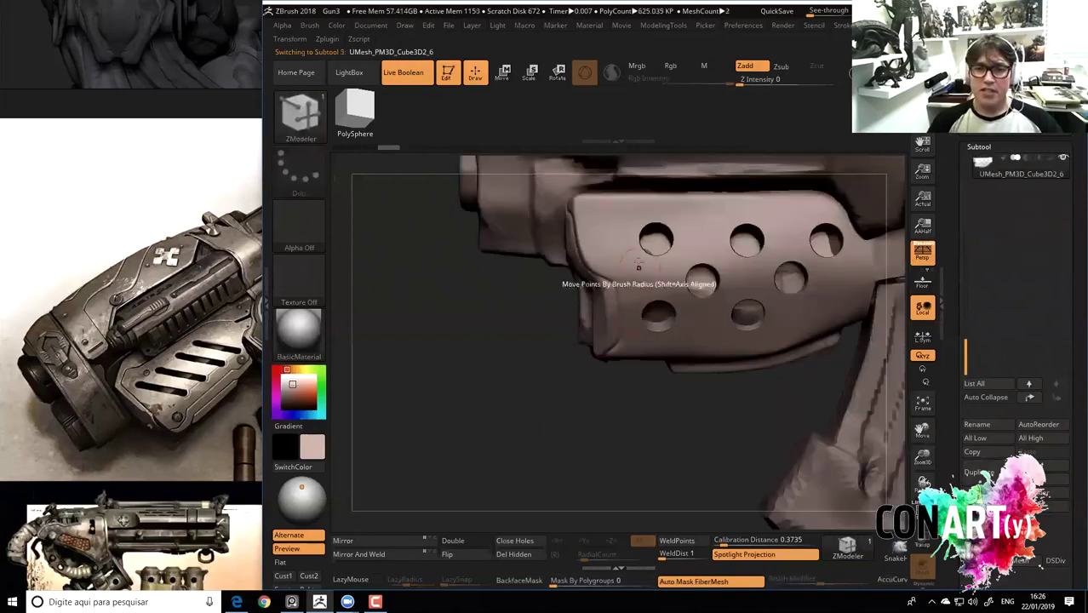
pyautogui.moveTo(523, 348); pyautogui.dragTo(562, 256)
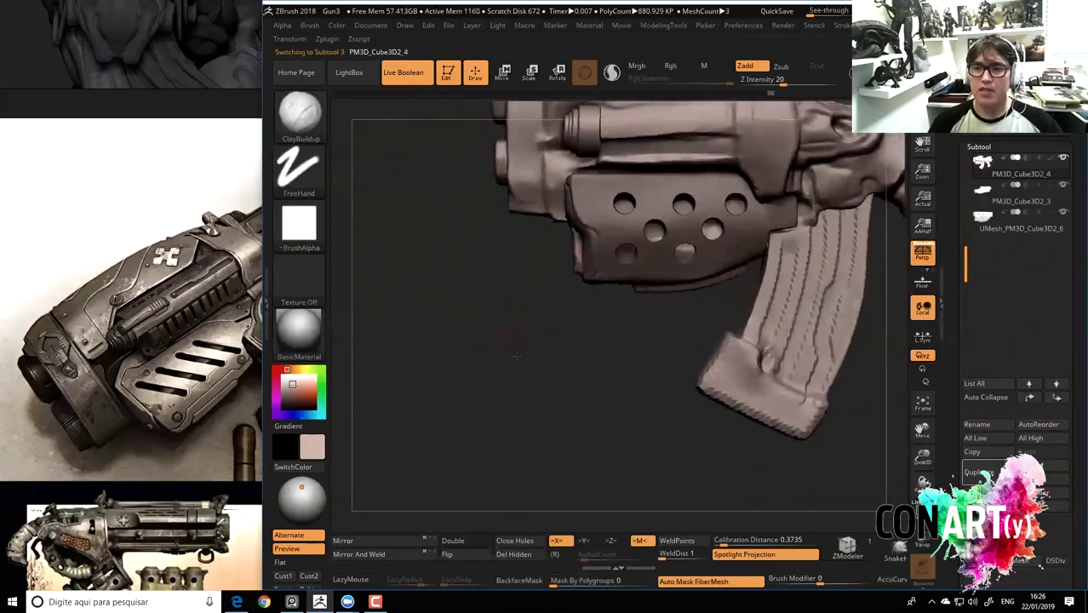
pyautogui.moveTo(516, 355)
pyautogui.mouseDown()
pyautogui.moveTo(587, 349)
pyautogui.moveTo(540, 394)
pyautogui.mouseUp()
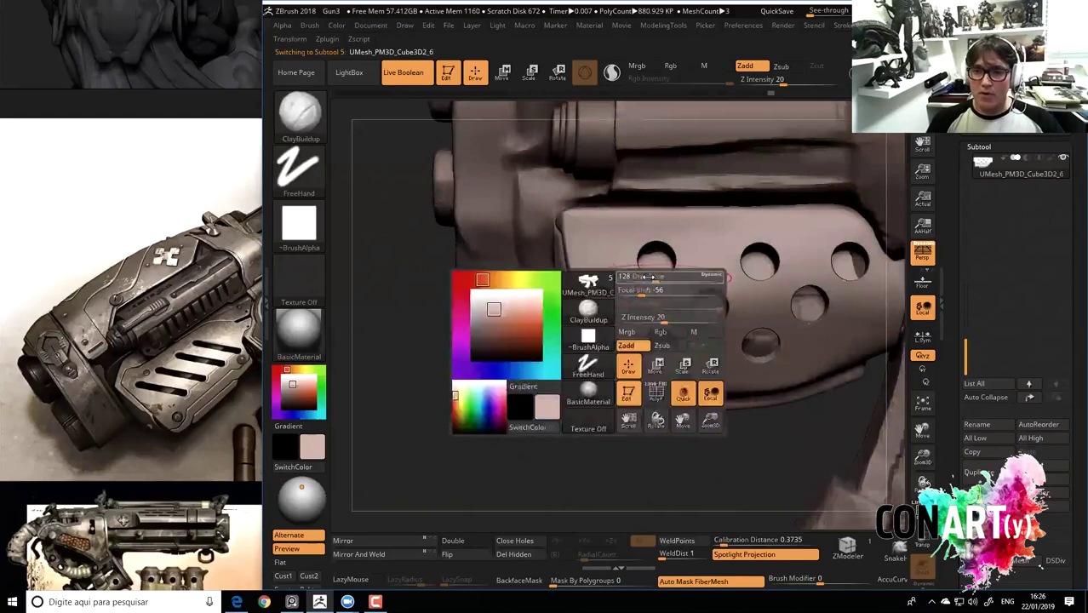
pyautogui.press('shift')
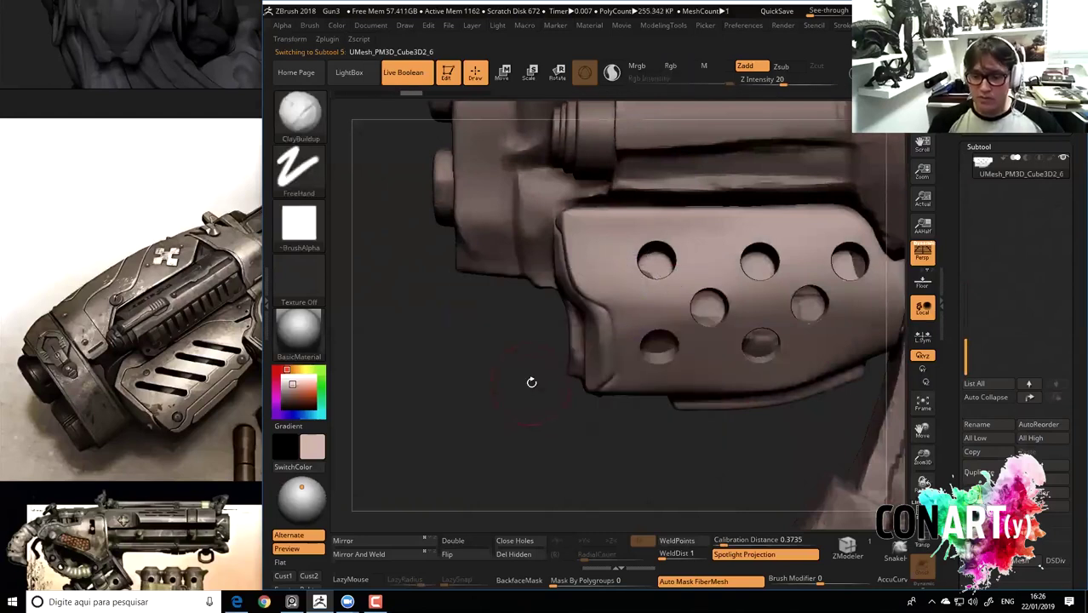
pyautogui.press('space')
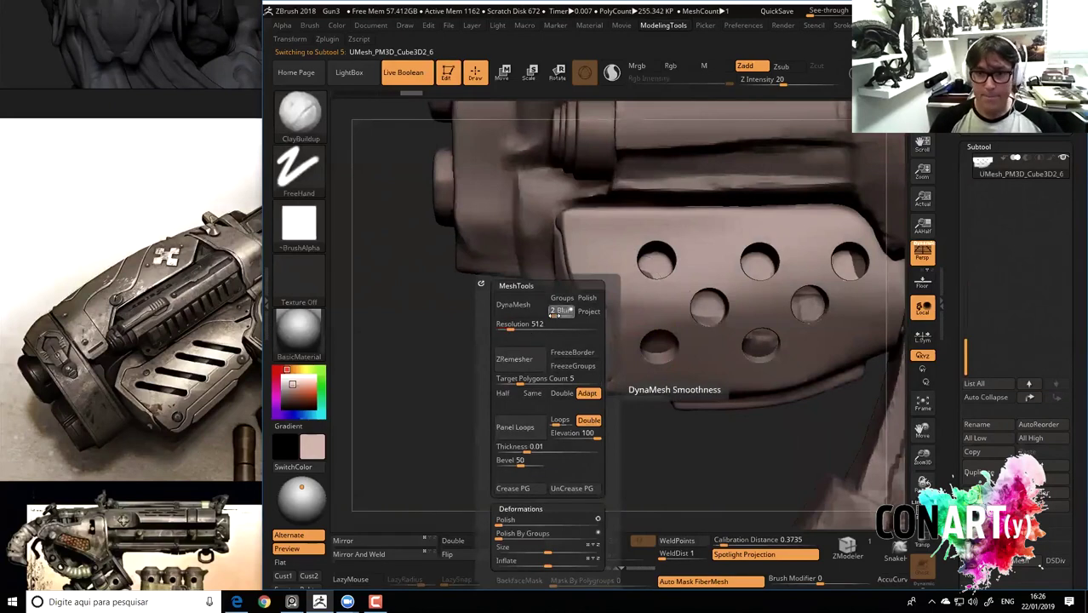
pyautogui.press('shift')
pyautogui.keyDown('shift'); pyautogui.moveTo(664, 252); pyautogui.dragTo(720, 326); pyautogui.keyUp('shift')
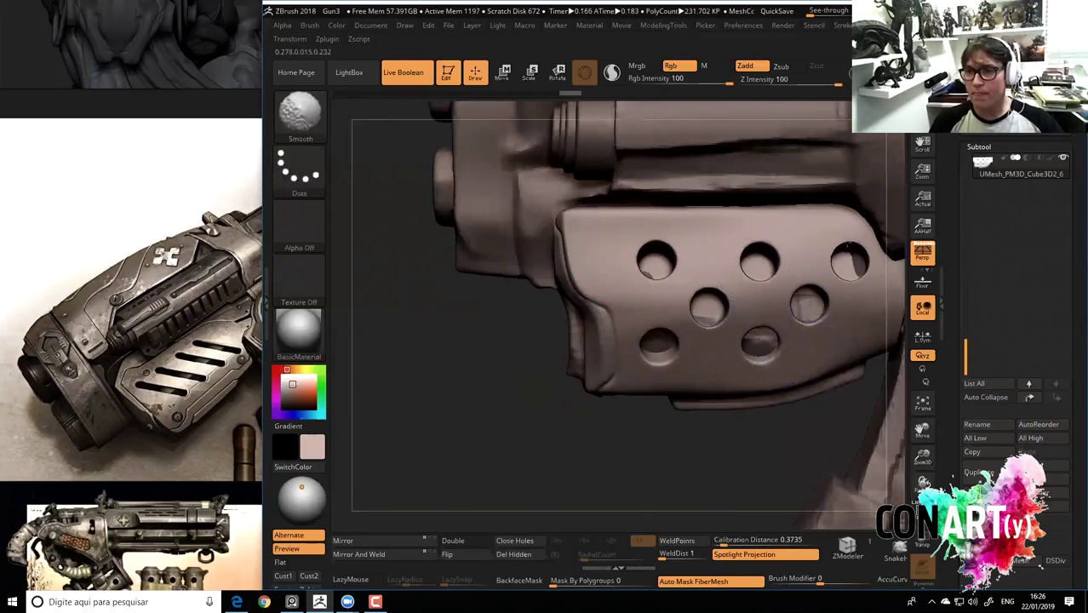
pyautogui.moveTo(462, 274)
pyautogui.keyDown('alt'); pyautogui.mouseDown()
pyautogui.moveTo(564, 309)
pyautogui.moveTo(494, 341)
pyautogui.moveTo(563, 327)
pyautogui.moveTo(510, 328)
pyautogui.moveTo(587, 381)
pyautogui.moveTo(556, 287)
pyautogui.moveTo(527, 350)
pyautogui.moveTo(564, 412)
pyautogui.moveTo(592, 391)
pyautogui.moveTo(521, 359)
pyautogui.moveTo(547, 355)
pyautogui.moveTo(644, 265)
pyautogui.mouseUp(); pyautogui.keyUp('alt')
pyautogui.press('b')
pyautogui.press('m')
pyautogui.press('v')
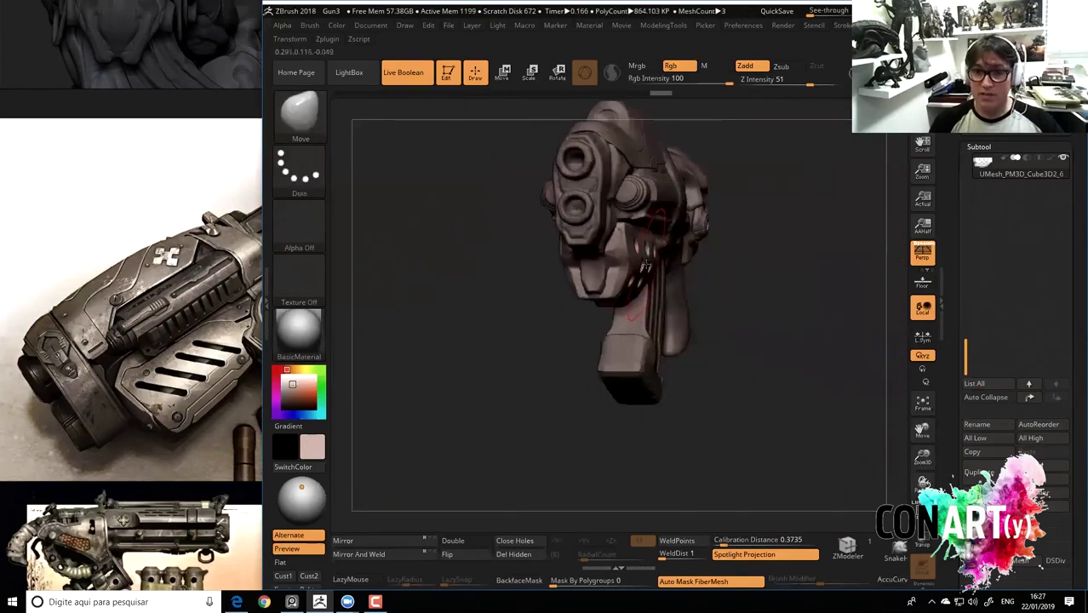
# Zoom in on the side plate and switch to the TrimDynamic brush.
pyautogui.moveTo(795, 328)
pyautogui.mouseDown()
pyautogui.moveTo(556, 347)
pyautogui.moveTo(599, 330)
pyautogui.mouseUp()
pyautogui.moveTo(598, 299); pyautogui.dragTo(447, 413, button='right')
pyautogui.keyDown('alt'); pyautogui.moveTo(447, 413); pyautogui.dragTo(661, 252); pyautogui.keyUp('alt')
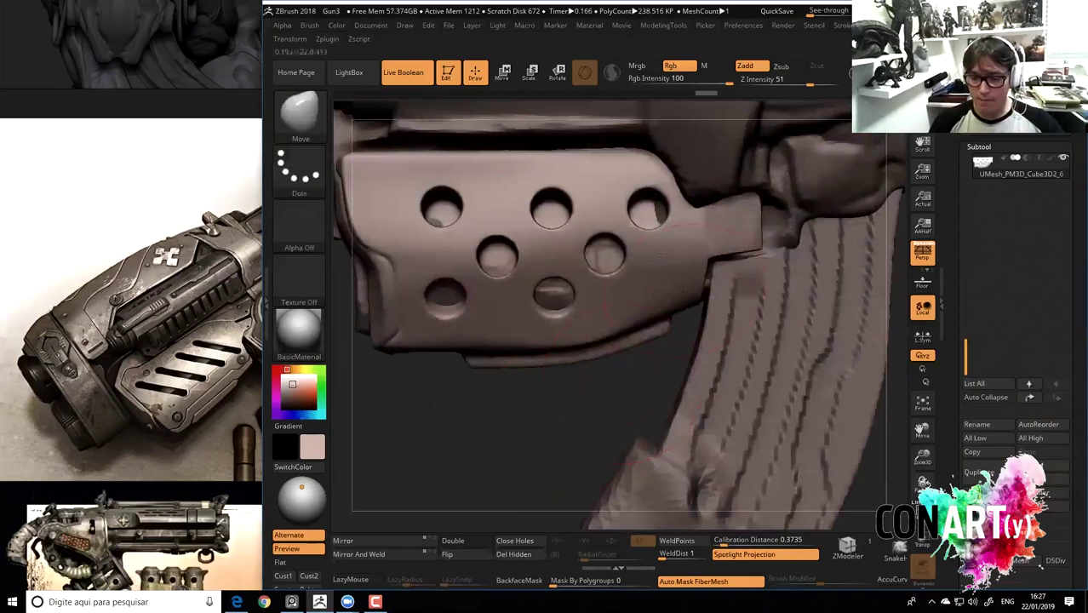
pyautogui.press('b')
pyautogui.press('t')
pyautogui.press('d')
pyautogui.rightClick(732, 249)
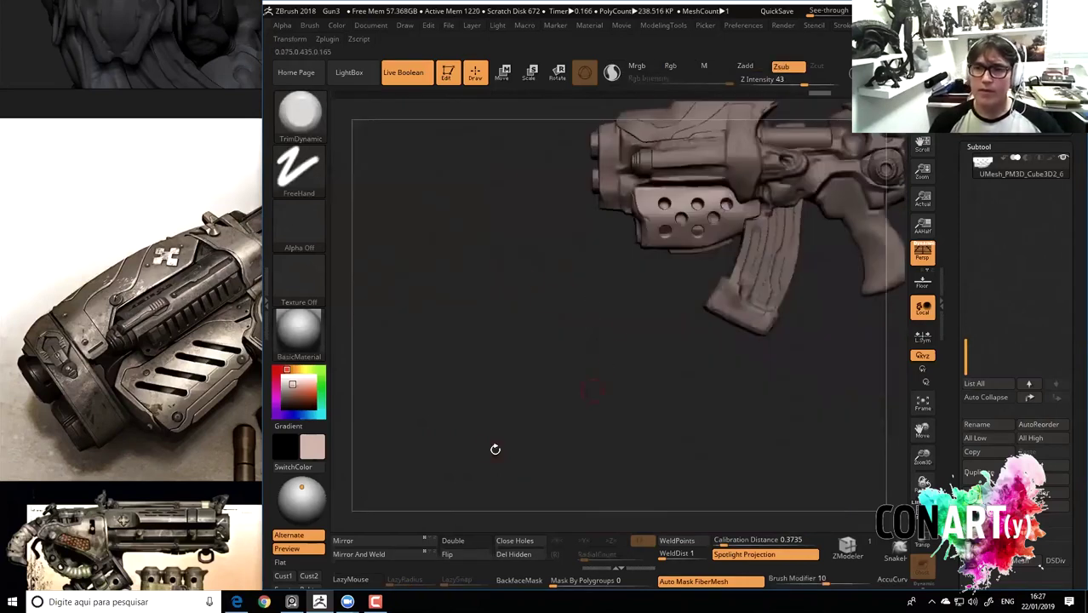
# Turn the gun to the front and enable PolyFrame to show tinted parts over wireframe.
pyautogui.moveTo(495, 447)
pyautogui.mouseDown()
pyautogui.moveTo(771, 369)
pyautogui.moveTo(685, 312)
pyautogui.mouseUp()
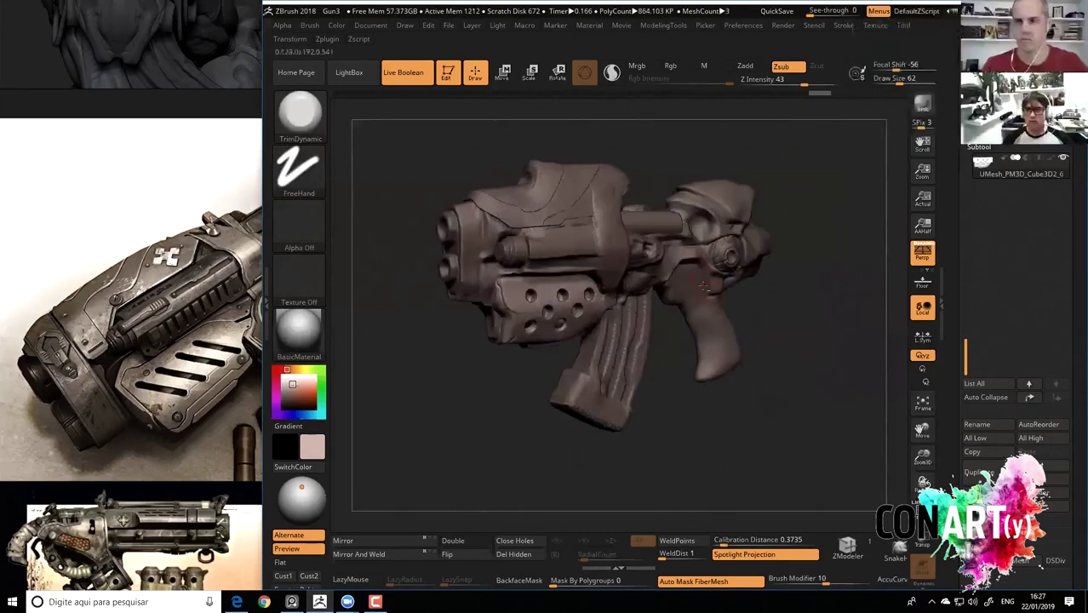
pyautogui.moveTo(780, 384); pyautogui.dragTo(780, 333)
pyautogui.moveTo(818, 417); pyautogui.dragTo(799, 367)
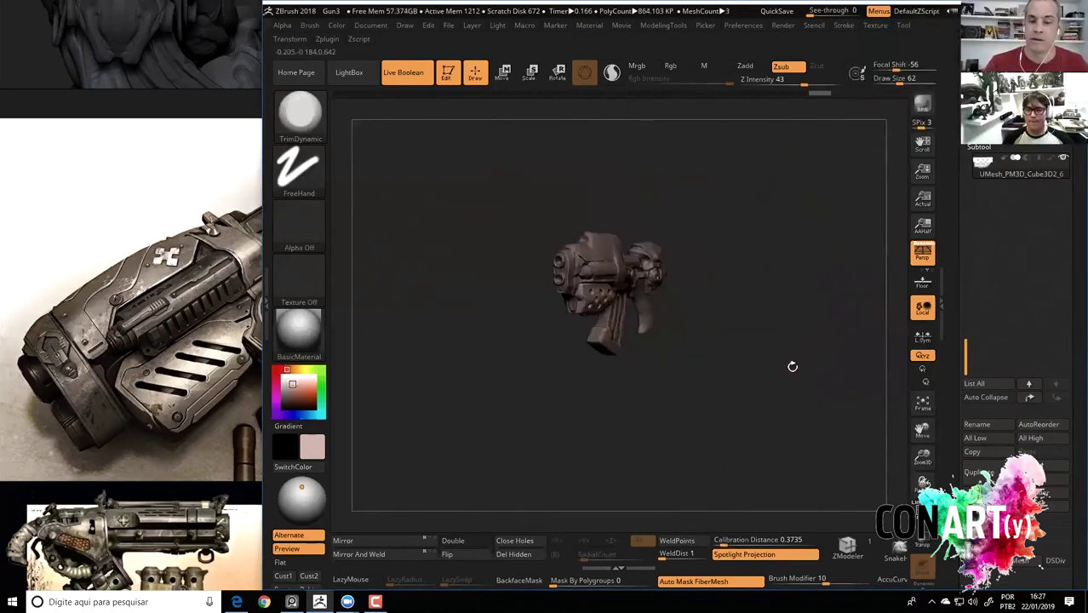
pyautogui.moveTo(737, 338)
pyautogui.mouseDown()
pyautogui.moveTo(741, 378)
pyautogui.moveTo(702, 376)
pyautogui.moveTo(730, 293)
pyautogui.moveTo(794, 313)
pyautogui.moveTo(852, 383)
pyautogui.moveTo(869, 315)
pyautogui.moveTo(709, 258)
pyautogui.mouseUp()
pyautogui.hotkey('shift', 'f')
pyautogui.moveTo(864, 404)
pyautogui.mouseDown()
pyautogui.moveTo(635, 246)
pyautogui.moveTo(620, 217)
pyautogui.mouseUp()
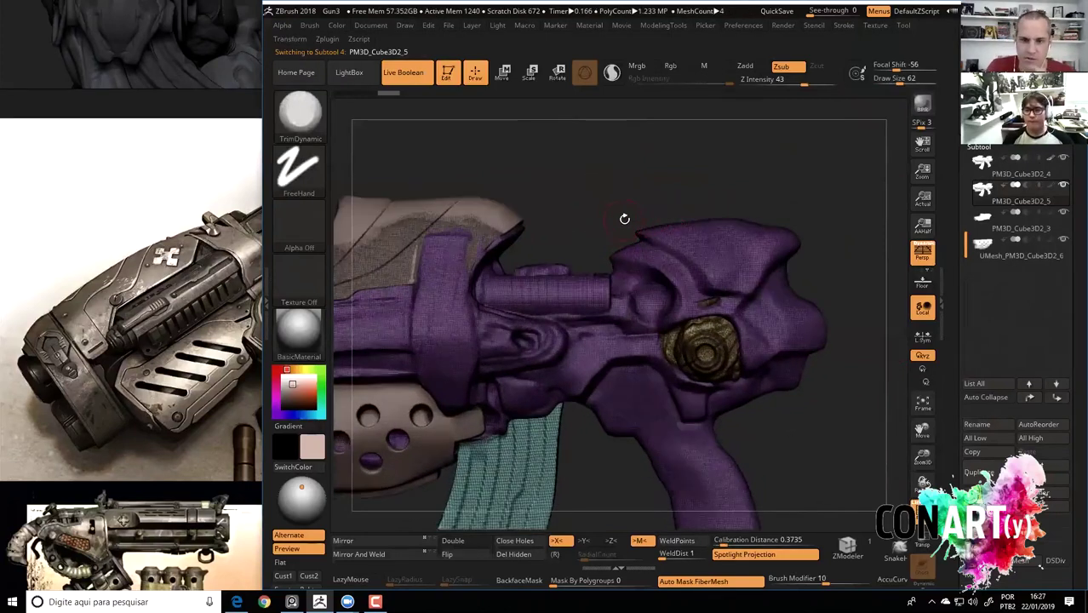
pyautogui.press('ctrl')
# Pick the SliceCurve brush and slice a curved cut across the rear plate.
pyautogui.hotkey('shift', 'f')
pyautogui.hotkey('shift', 'f')
pyautogui.keyDown('ctrl'); pyautogui.keyDown('shift'); pyautogui.click(299, 111); pyautogui.keyUp('shift'); pyautogui.keyUp('ctrl')
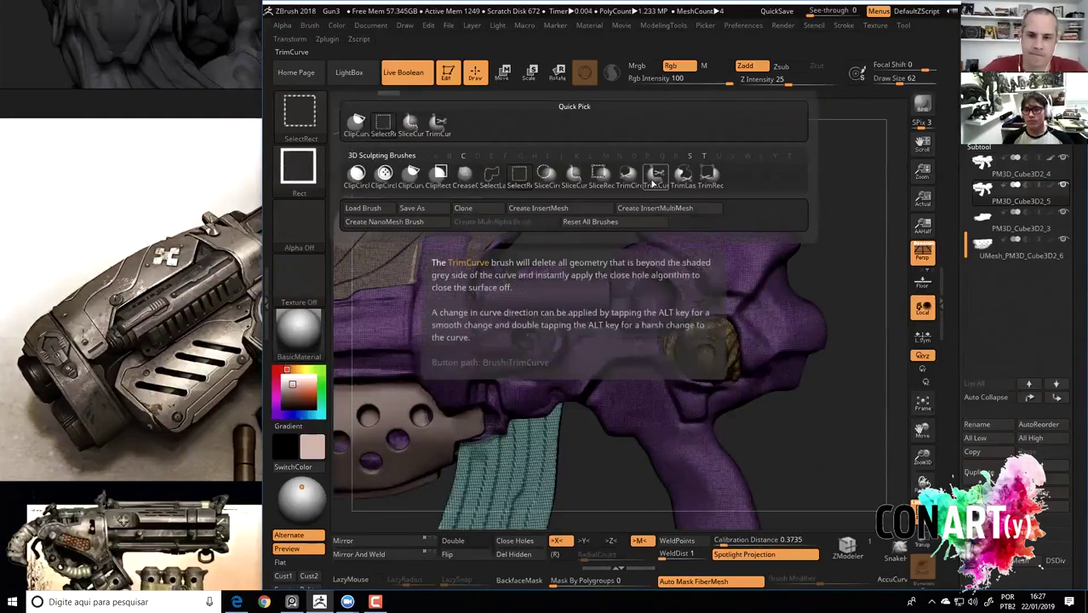
pyautogui.click(574, 176)
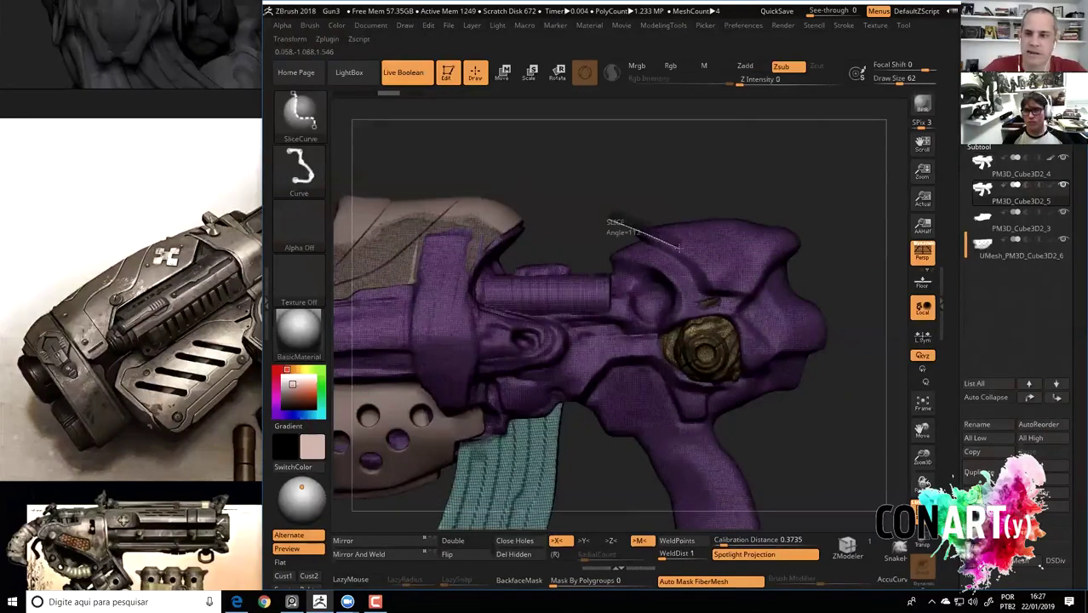
pyautogui.moveTo(711, 287); pyautogui.dragTo(766, 268)
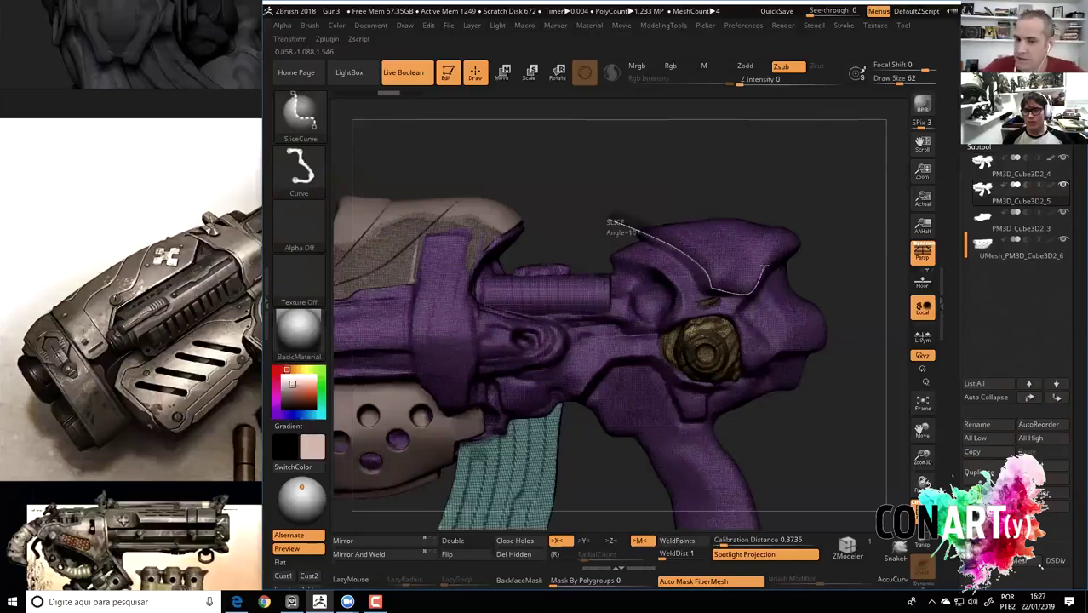
pyautogui.moveTo(765, 268); pyautogui.dragTo(838, 220)
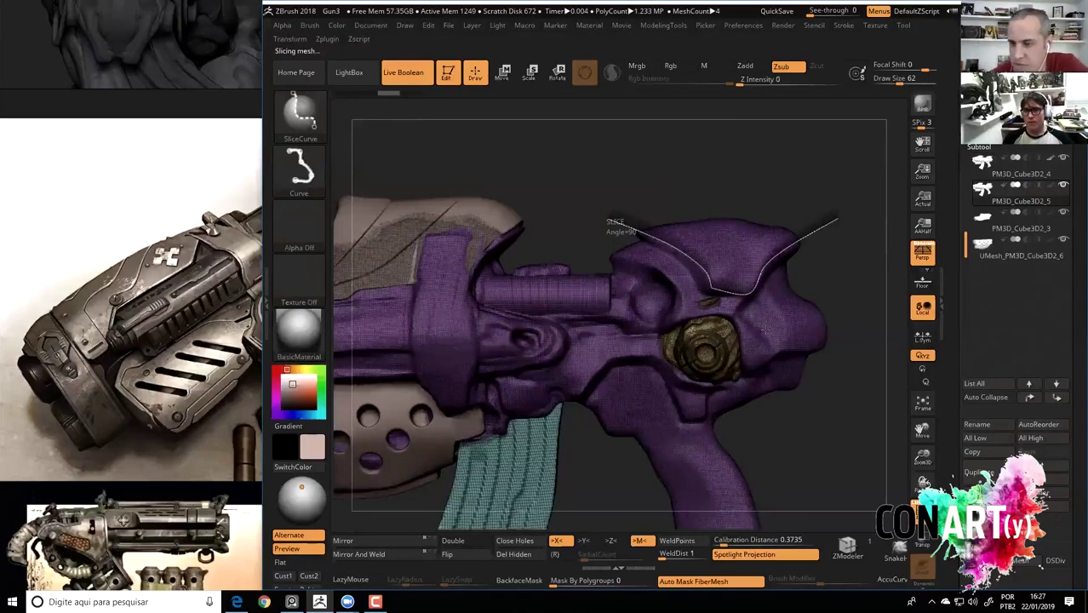
# Draw a second curved slice along the rear plate's edge and review the whole gun.
pyautogui.keyDown('alt'); pyautogui.moveTo(594, 182); pyautogui.dragTo(577, 349); pyautogui.keyUp('alt')
pyautogui.moveTo(600, 235)
pyautogui.mouseDown()
pyautogui.moveTo(646, 160)
pyautogui.moveTo(742, 112)
pyautogui.mouseUp()
pyautogui.moveTo(624, 245)
pyautogui.mouseDown()
pyautogui.moveTo(639, 275)
pyautogui.moveTo(729, 321)
pyautogui.mouseUp()
pyautogui.moveTo(762, 366)
pyautogui.keyDown('ctrl'); pyautogui.keyDown('shift'); pyautogui.mouseDown()
pyautogui.moveTo(813, 373)
pyautogui.moveTo(904, 289)
pyautogui.mouseUp(); pyautogui.keyUp('shift'); pyautogui.keyUp('ctrl')
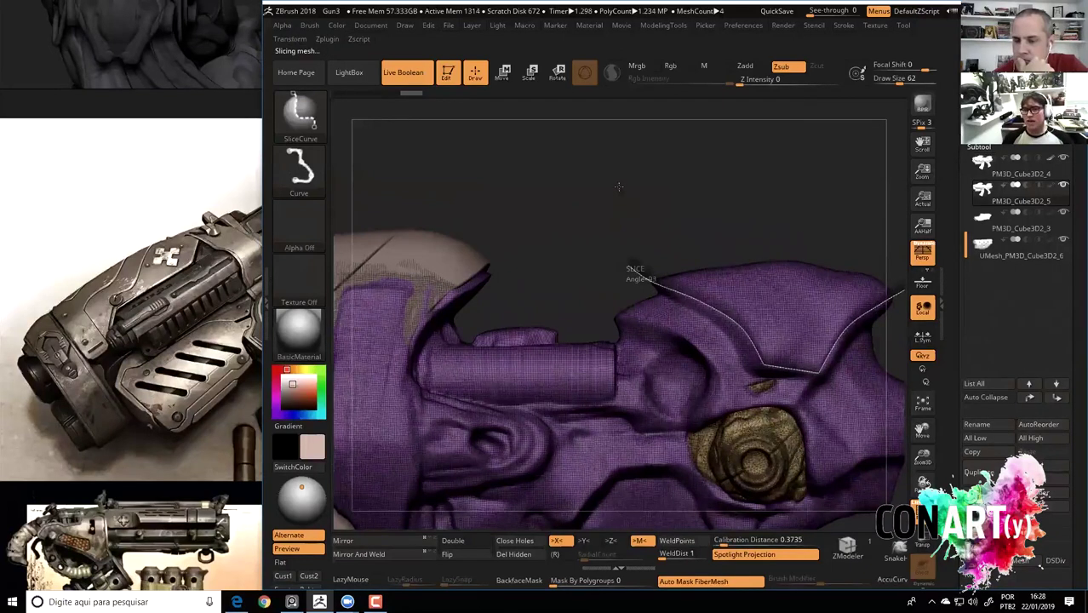
pyautogui.moveTo(634, 211); pyautogui.dragTo(498, 97)
pyautogui.click(503, 72)
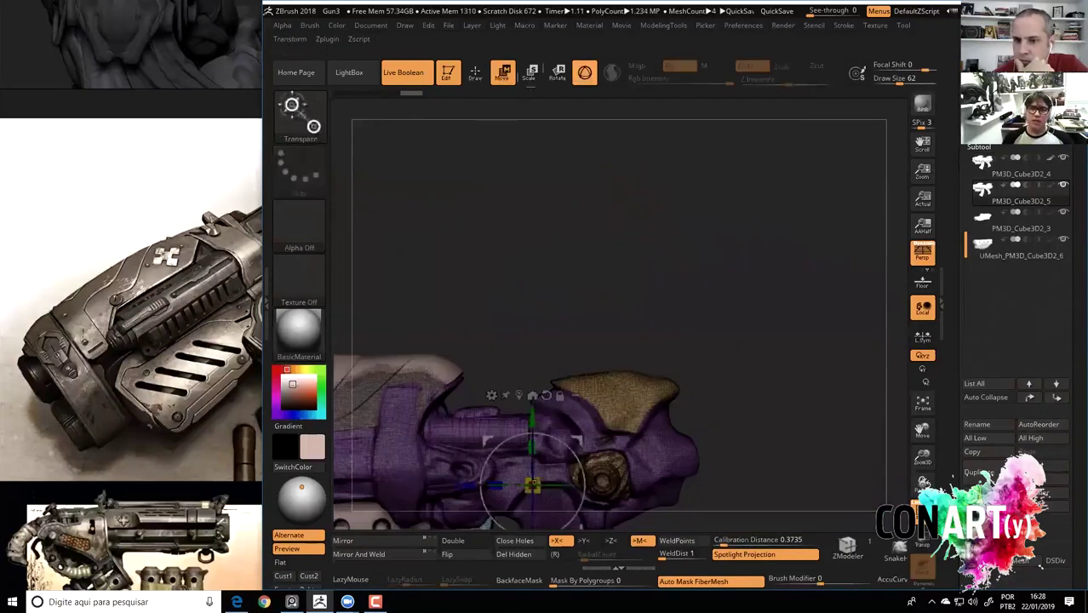
pyautogui.moveTo(545, 170)
pyautogui.mouseDown()
pyautogui.moveTo(568, 204)
pyautogui.moveTo(637, 247)
pyautogui.mouseUp()
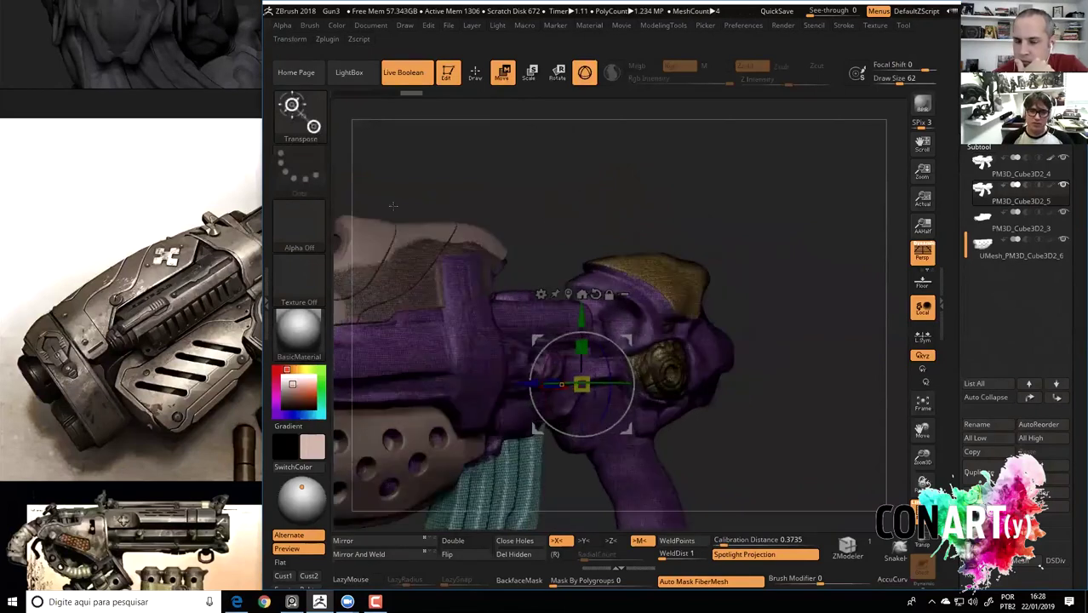
pyautogui.click(475, 72)
pyautogui.moveTo(650, 250)
pyautogui.keyDown('ctrl'); pyautogui.mouseDown()
pyautogui.moveTo(687, 202)
pyautogui.moveTo(654, 209)
pyautogui.moveTo(597, 187)
pyautogui.moveTo(629, 191)
pyautogui.moveTo(670, 165)
pyautogui.moveTo(639, 171)
pyautogui.moveTo(650, 196)
pyautogui.mouseUp(); pyautogui.keyUp('ctrl')
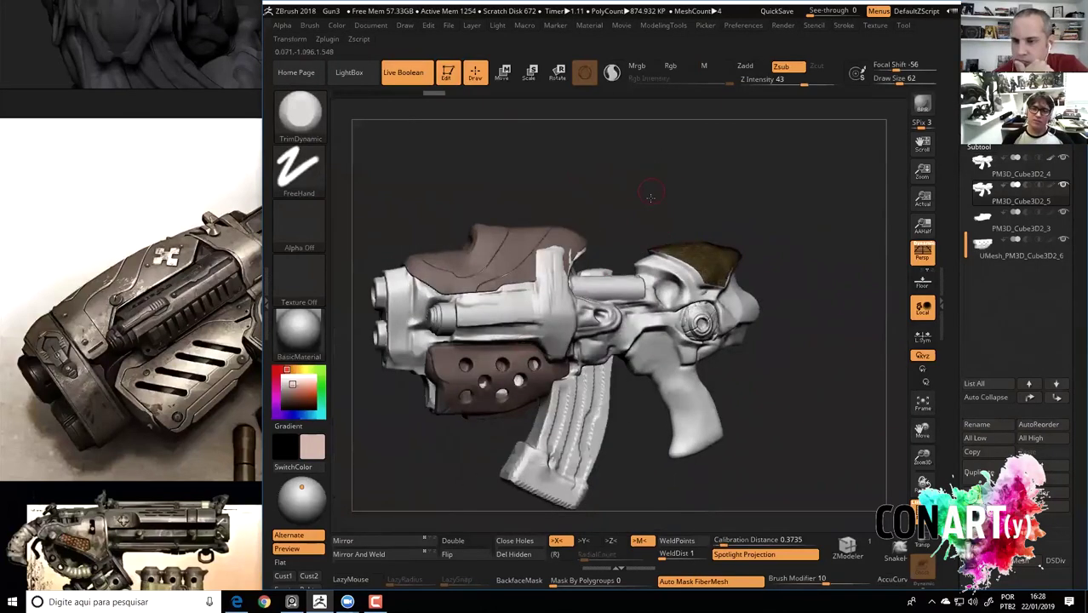
# Select the UMesh_PM3D_Cube3D2_6 plate, face it, and set Draw Size to 11.
pyautogui.keyDown('alt'); pyautogui.click(532, 460); pyautogui.keyUp('alt')
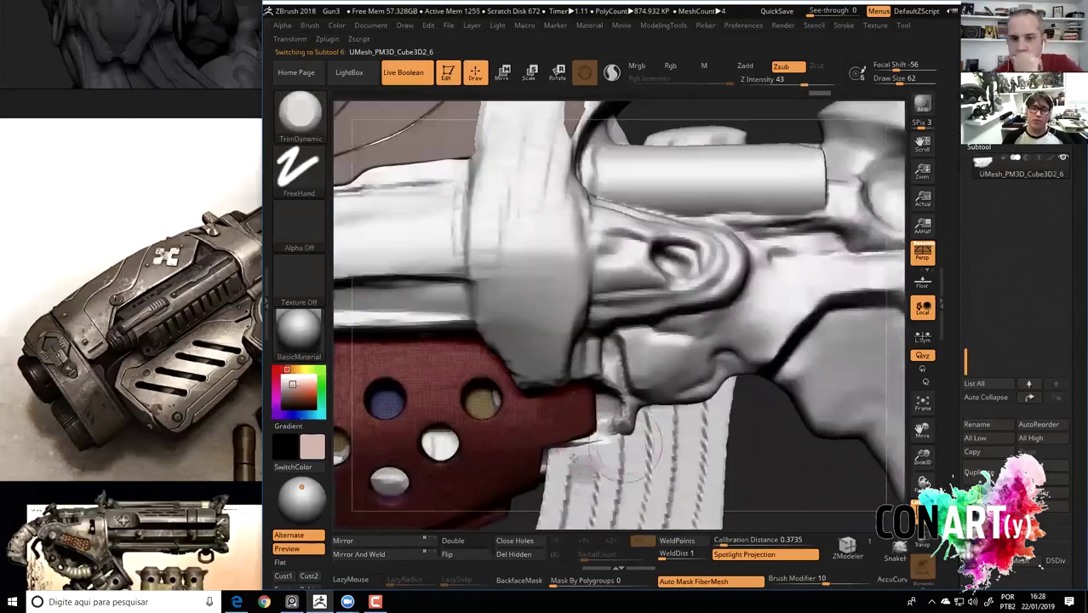
pyautogui.moveTo(778, 461)
pyautogui.mouseDown()
pyautogui.moveTo(501, 467)
pyautogui.moveTo(553, 460)
pyautogui.mouseUp()
pyautogui.press('space')
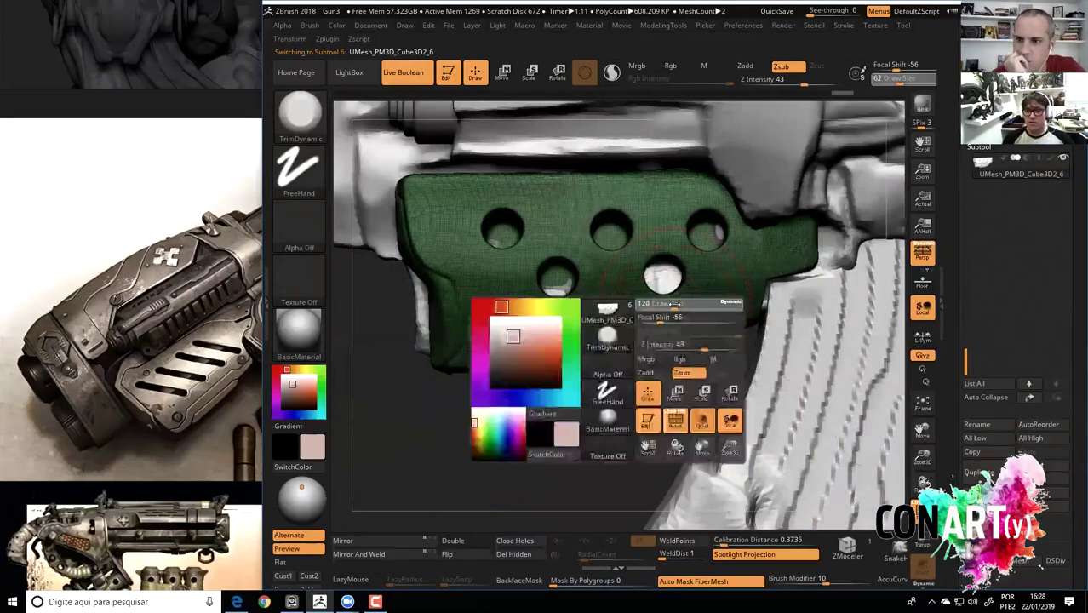
pyautogui.moveTo(559, 438); pyautogui.dragTo(571, 263)
pyautogui.press('space')
pyautogui.press('b')
pyautogui.press('m')
pyautogui.press('v')
pyautogui.press('space')
pyautogui.moveTo(525, 196); pyautogui.dragTo(524, 204)
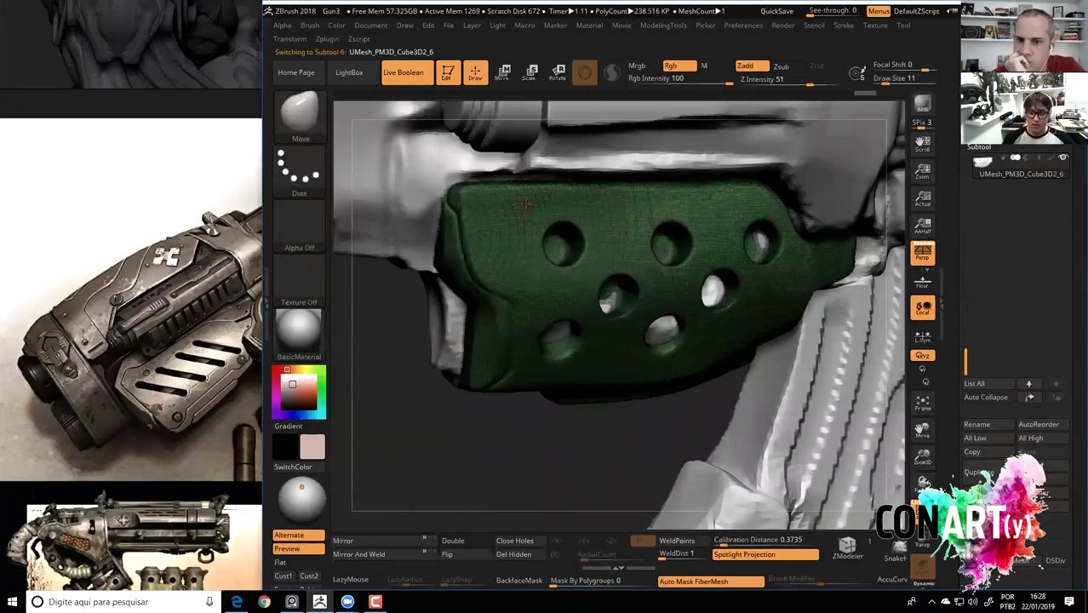
# Switch to ClayBuildup and add a small raised dot at the plate's upper left.
pyautogui.press('b')
pyautogui.press('d')
pyautogui.press('s')
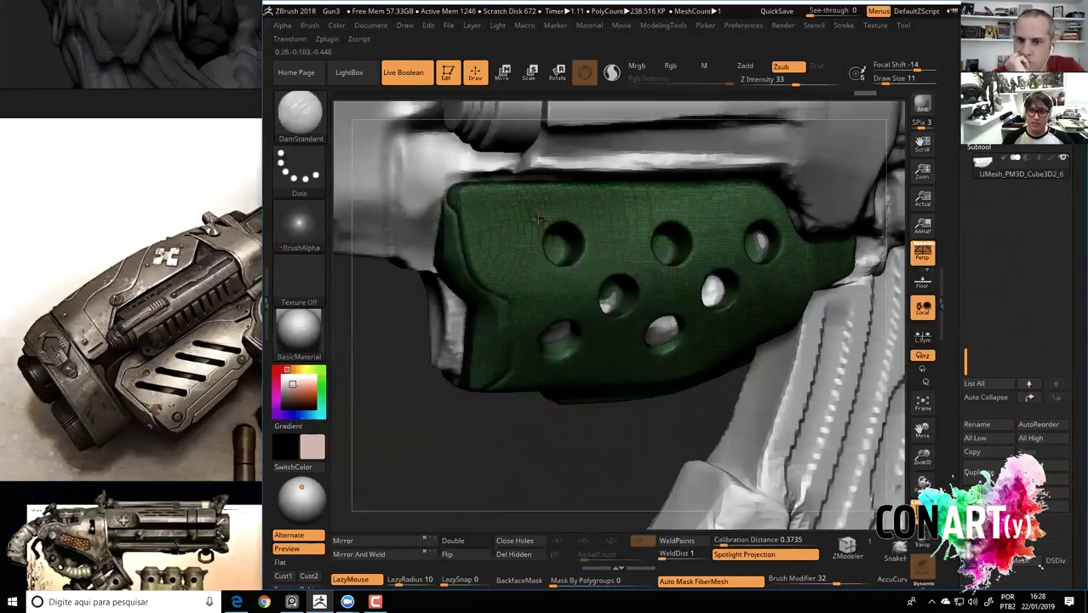
pyautogui.moveTo(554, 455); pyautogui.dragTo(781, 455)
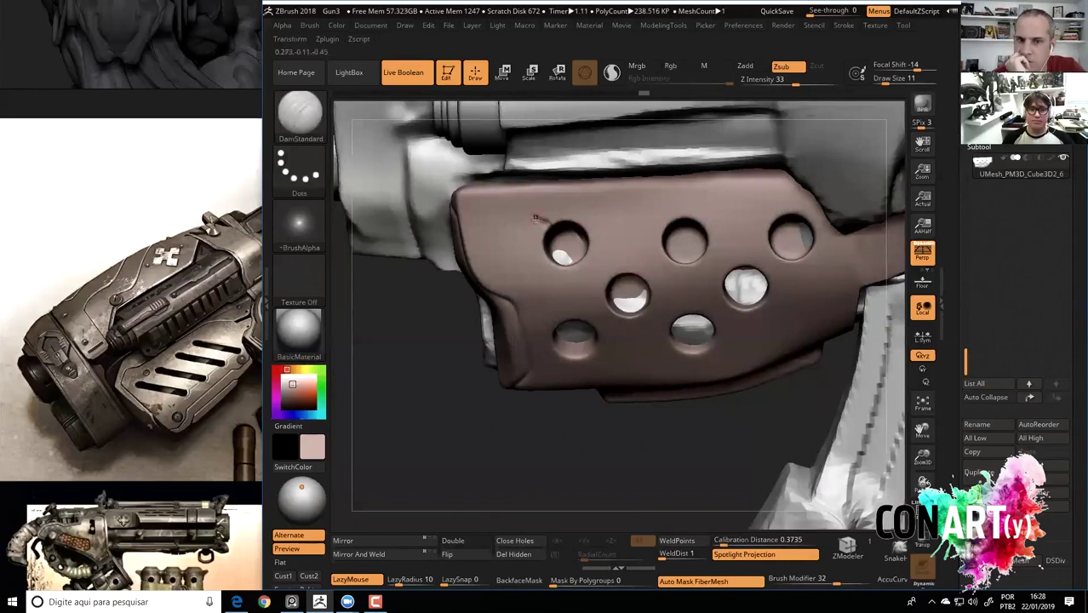
pyautogui.moveTo(481, 430); pyautogui.dragTo(495, 243)
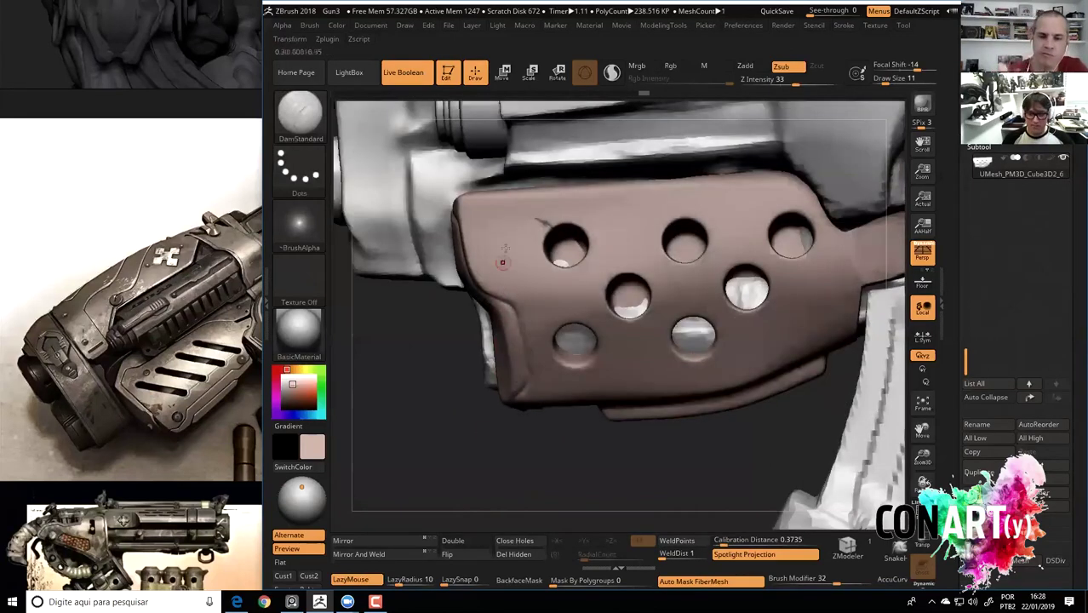
pyautogui.press('b')
pyautogui.press('c')
pyautogui.press('b')
pyautogui.click(491, 220)
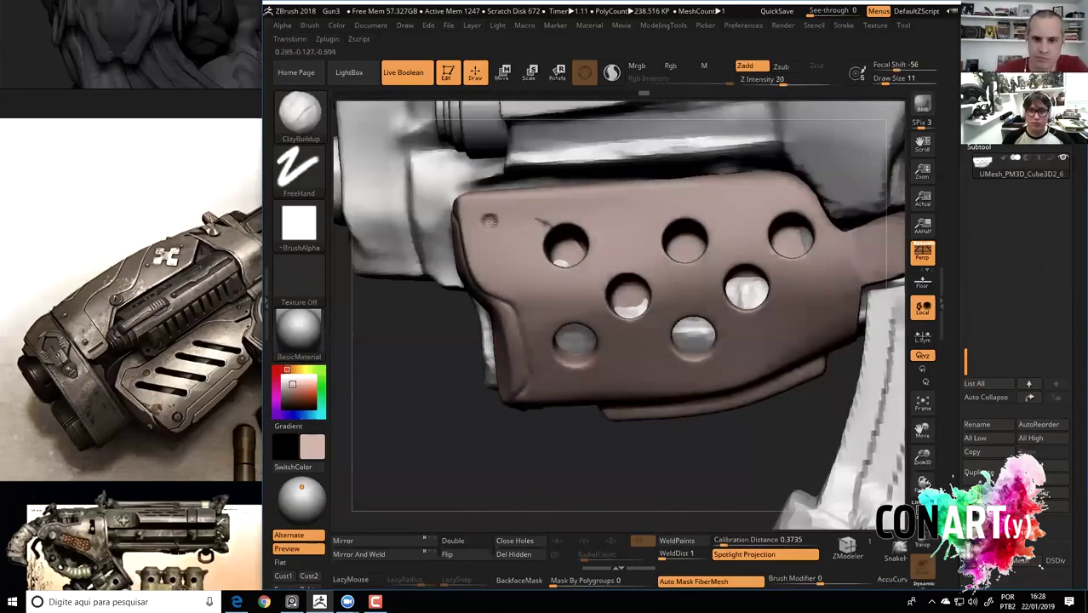
# Set up the Standard brush with DragRect stroke and round Alpha 14.
pyautogui.moveTo(517, 385); pyautogui.dragTo(545, 378)
pyautogui.press('b')
pyautogui.press('s')
pyautogui.press('t')
pyautogui.click(298, 171)
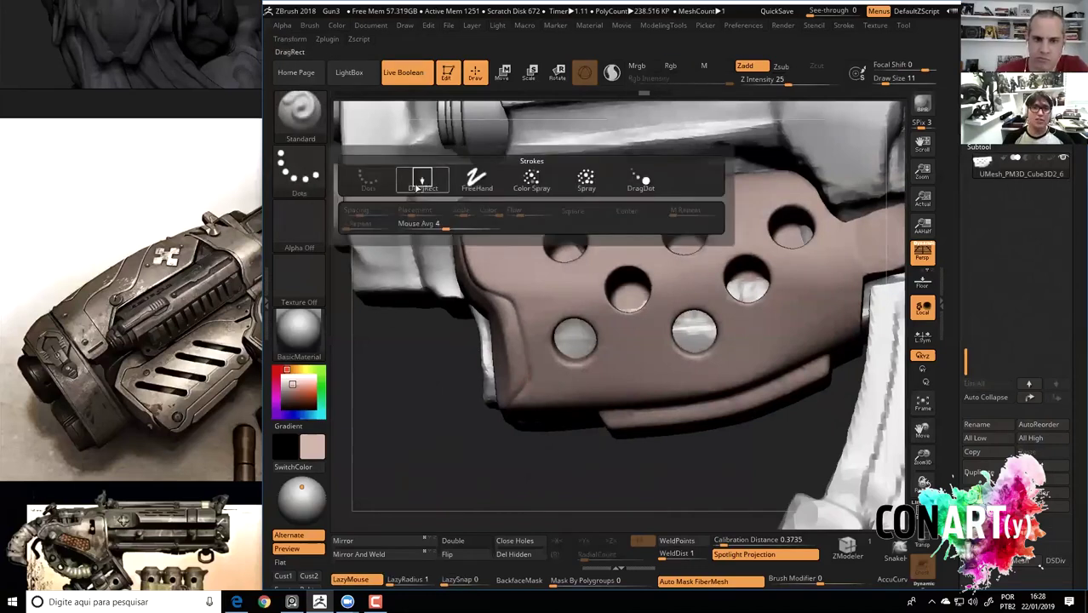
pyautogui.click(417, 181)
pyautogui.click(300, 223)
pyautogui.click(453, 417)
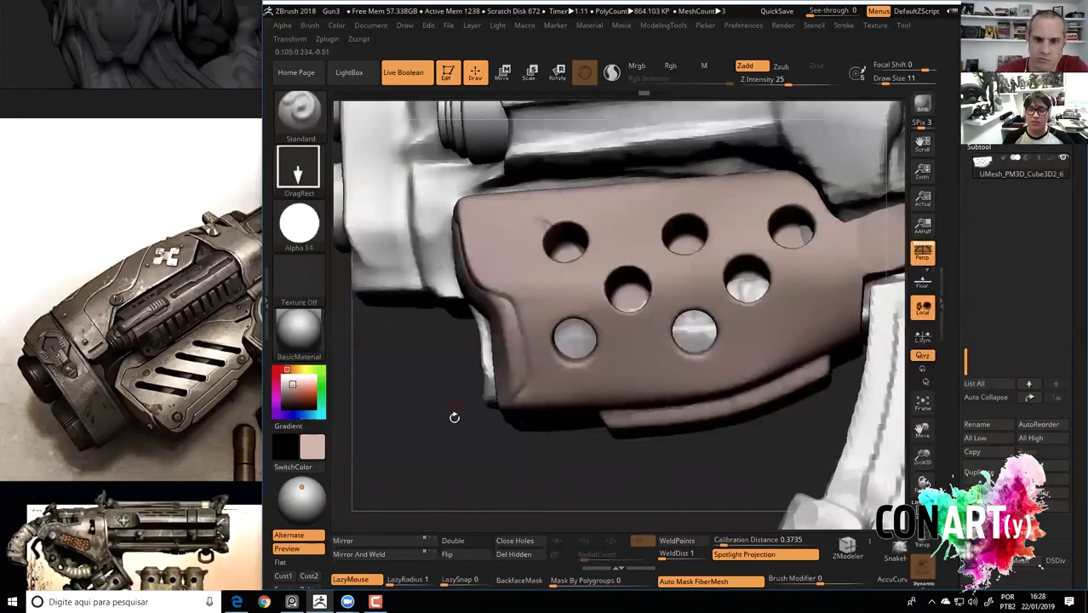
pyautogui.moveTo(454, 417); pyautogui.dragTo(461, 407)
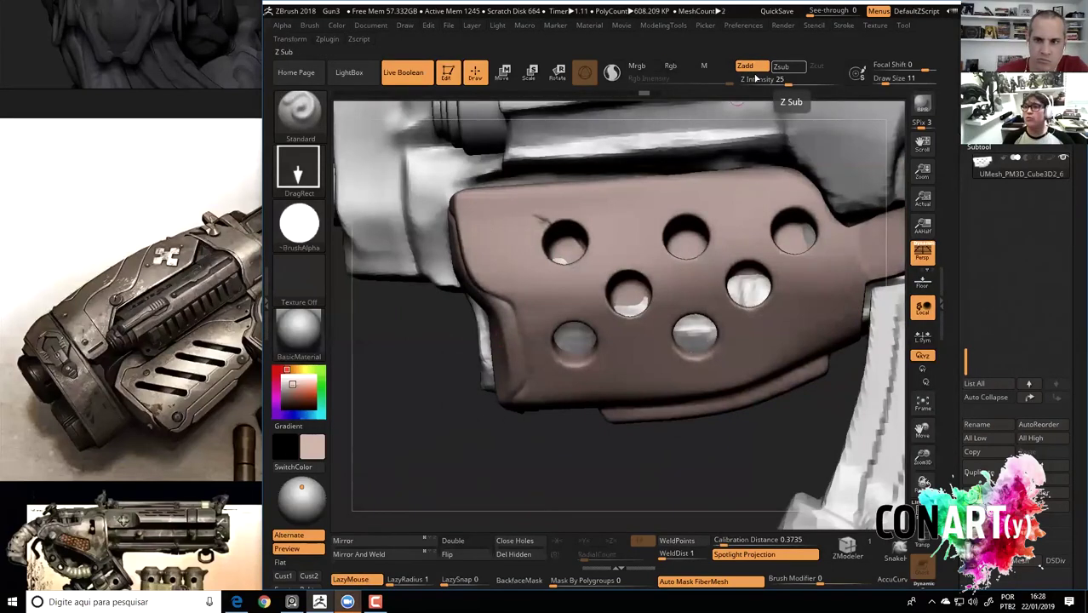
# Set Draw Size 20, Focal Shift -79, Z Intensity 41 and stamp round rivets on the plate.
pyautogui.press('space')
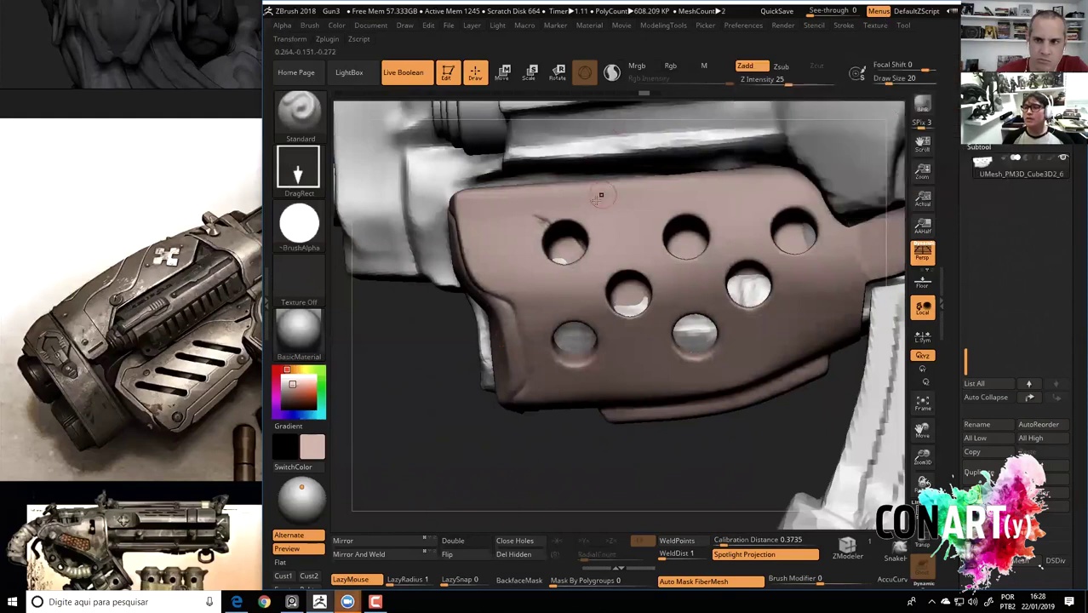
pyautogui.moveTo(890, 69); pyautogui.dragTo(940, 72)
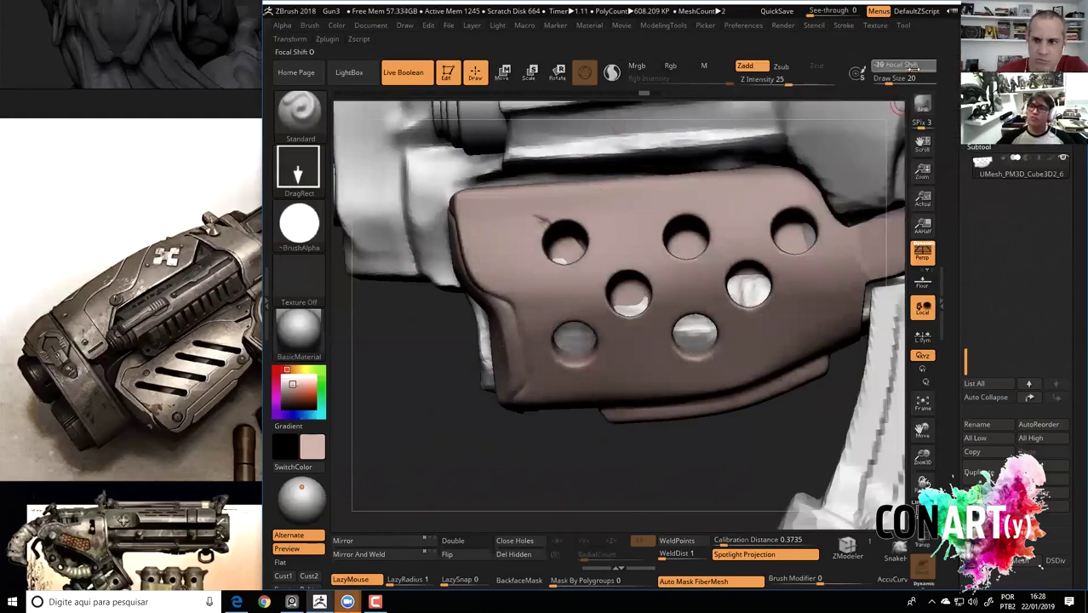
pyautogui.moveTo(941, 72); pyautogui.dragTo(877, 68)
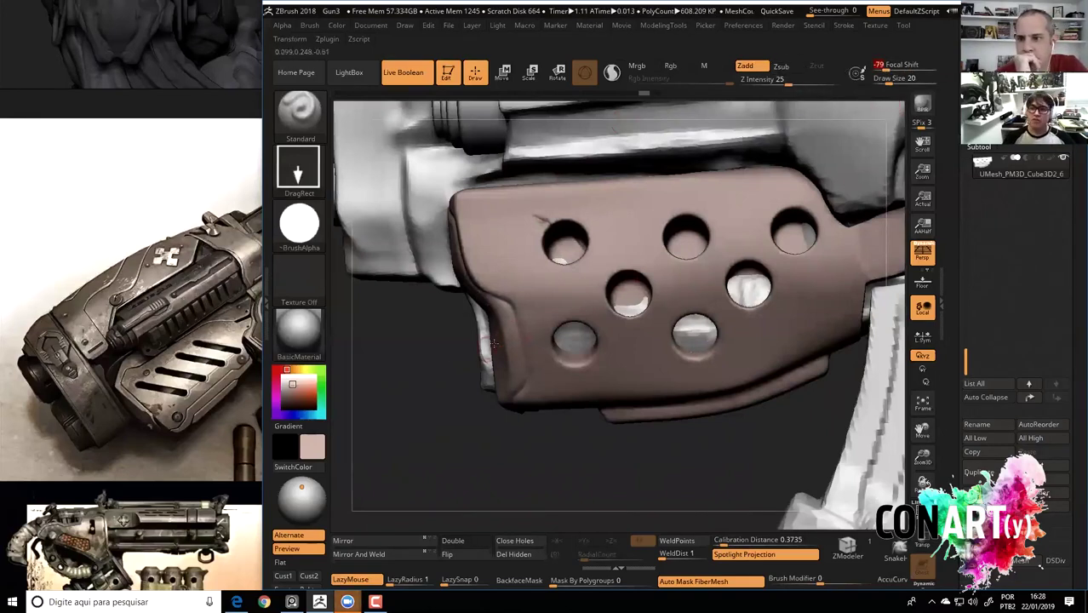
pyautogui.moveTo(790, 82); pyautogui.dragTo(802, 83)
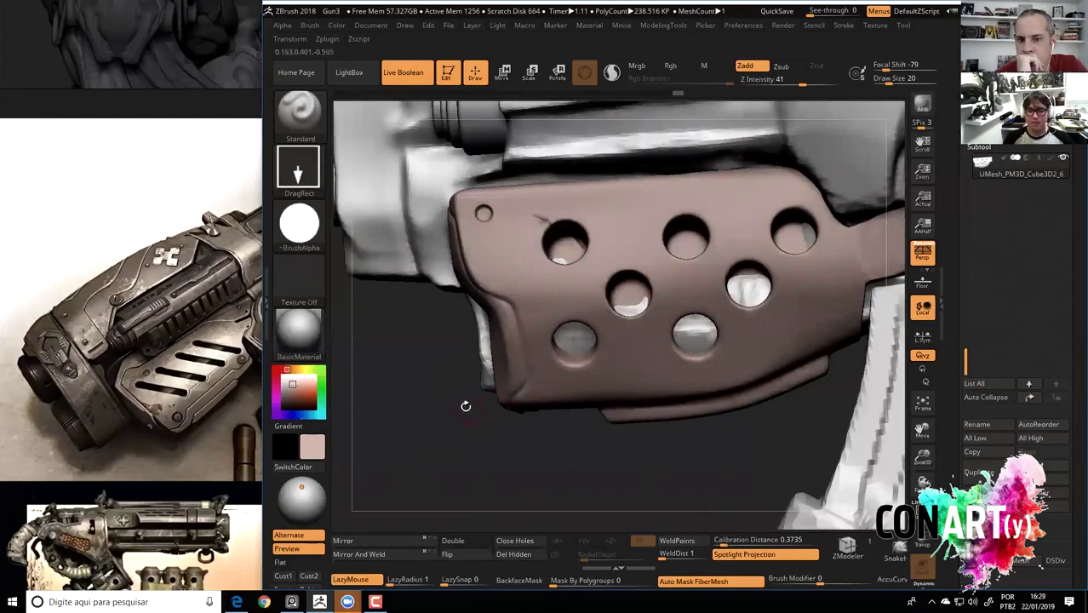
pyautogui.moveTo(466, 406); pyautogui.dragTo(547, 381)
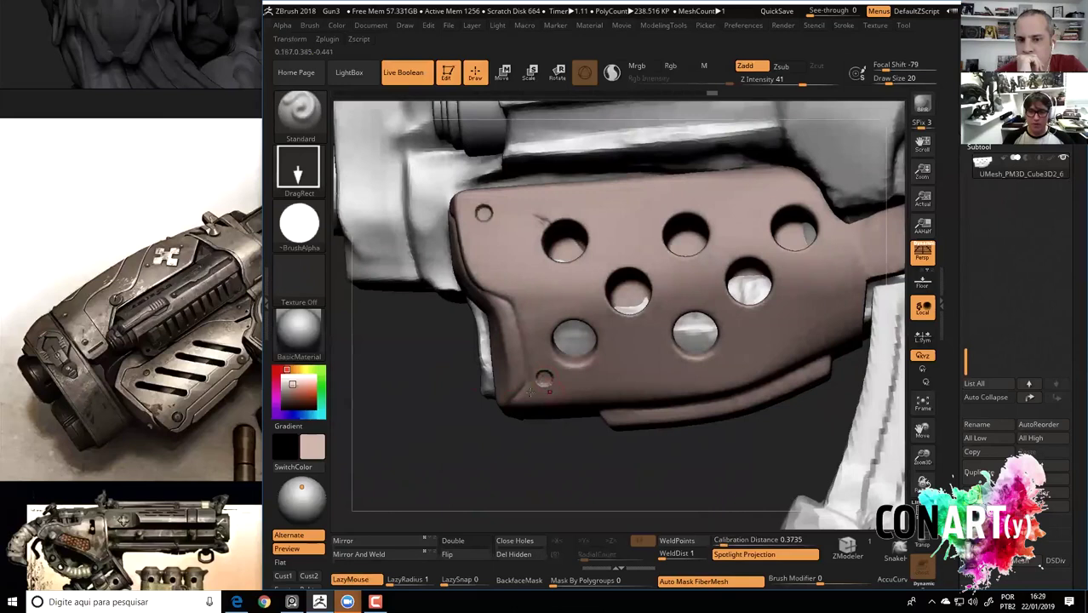
pyautogui.moveTo(530, 391); pyautogui.dragTo(432, 397)
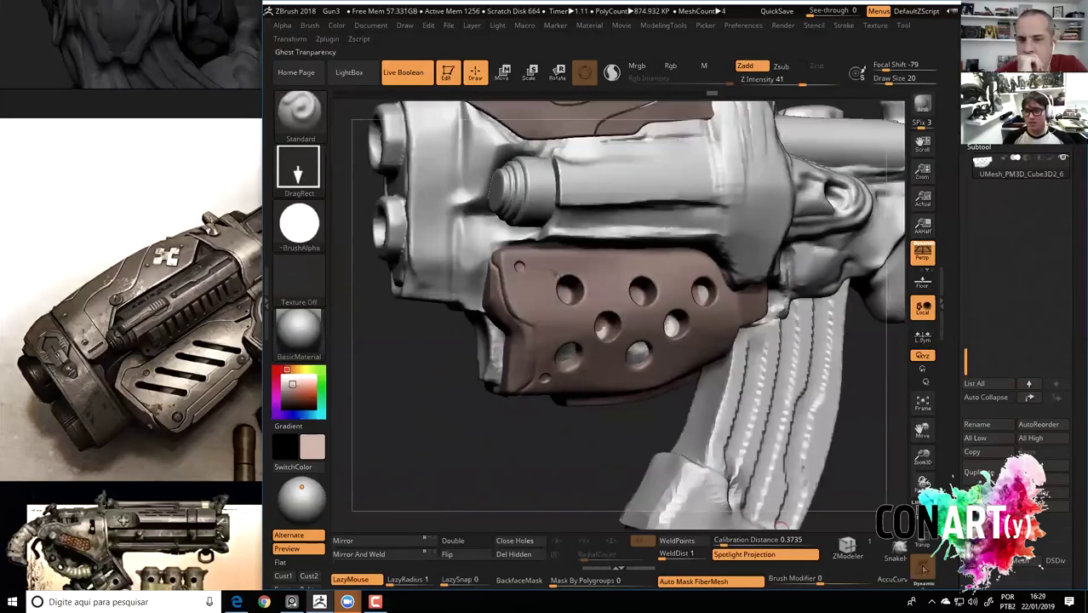
pyautogui.press('f')
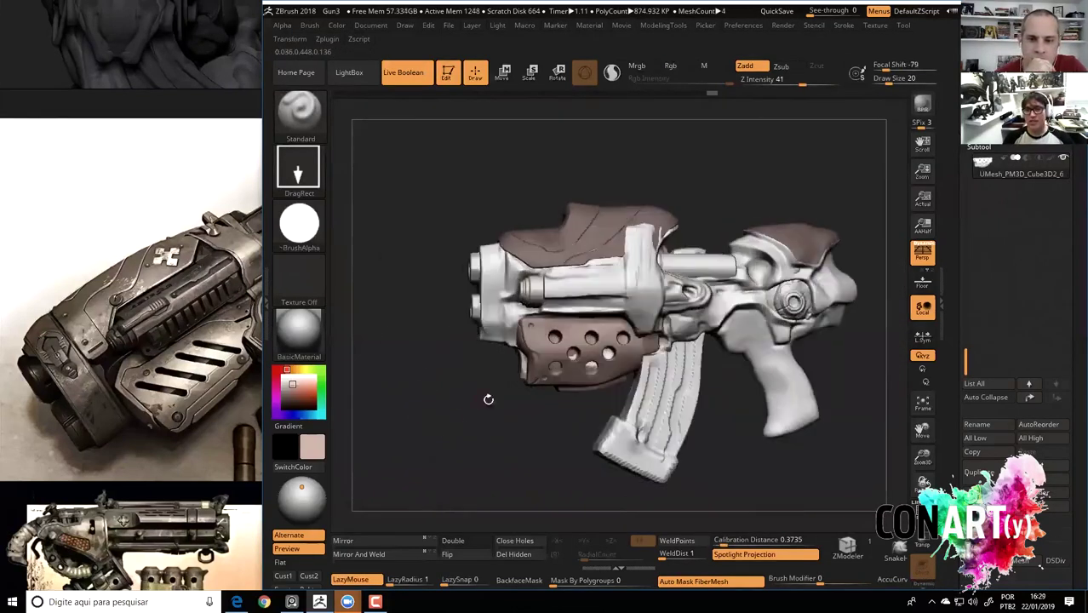
pyautogui.moveTo(488, 399)
pyautogui.mouseDown()
pyautogui.moveTo(611, 417)
pyautogui.moveTo(511, 400)
pyautogui.moveTo(482, 408)
pyautogui.moveTo(476, 389)
pyautogui.moveTo(487, 460)
pyautogui.moveTo(391, 430)
pyautogui.moveTo(408, 381)
pyautogui.moveTo(357, 281)
pyautogui.mouseUp()
pyautogui.press('f')
pyautogui.press('b')
pyautogui.press('d')
pyautogui.press('s')
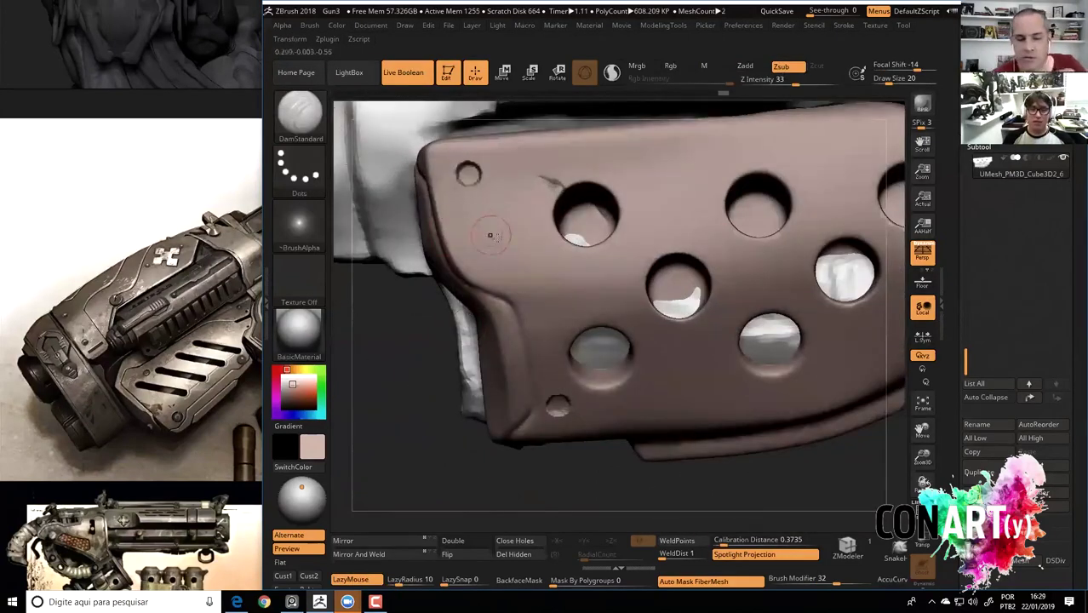
pyautogui.press('[')
pyautogui.press('[')
pyautogui.press('[')
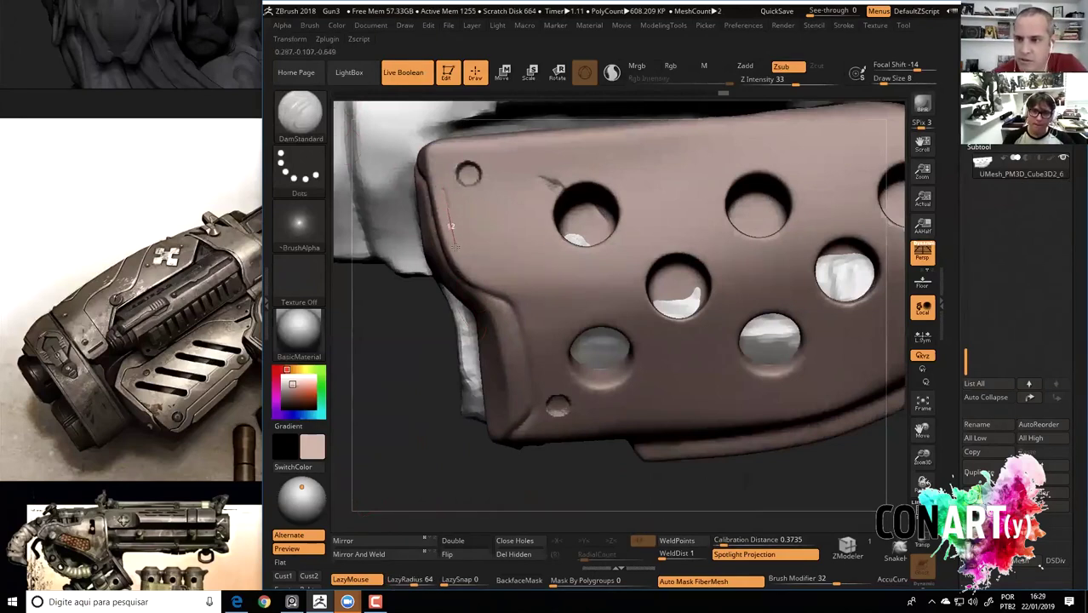
pyautogui.moveTo(472, 285); pyautogui.dragTo(452, 199)
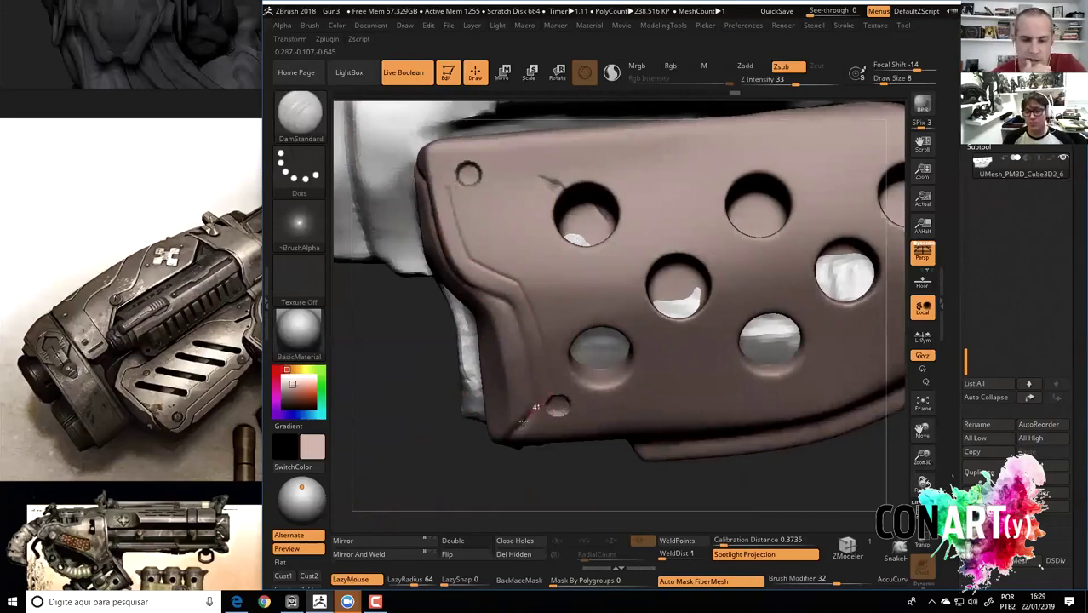
pyautogui.moveTo(420, 353); pyautogui.dragTo(550, 407)
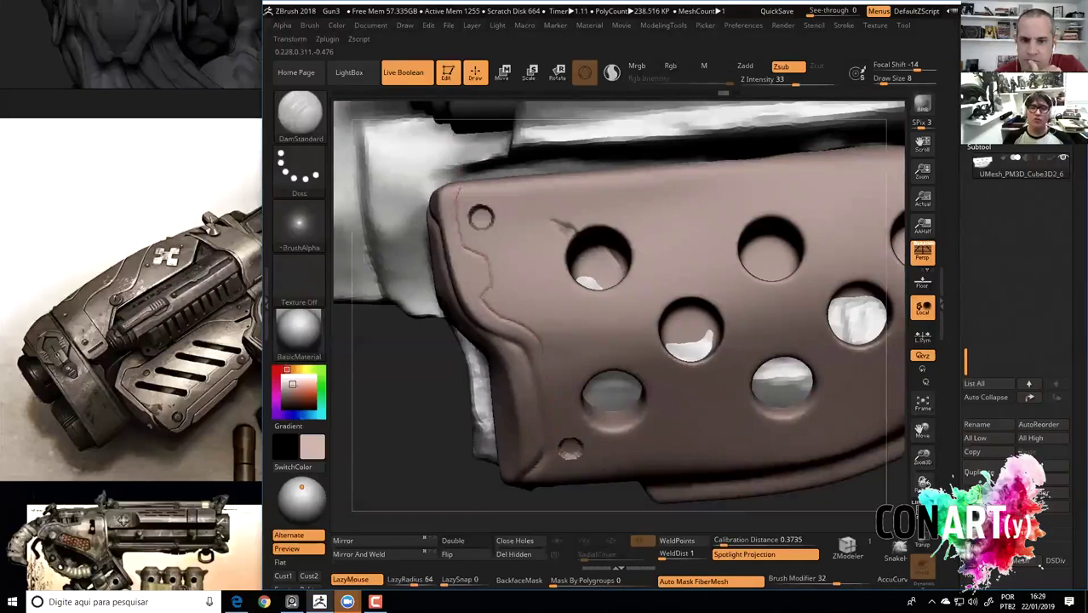
pyautogui.moveTo(396, 432)
pyautogui.mouseDown()
pyautogui.moveTo(401, 389)
pyautogui.moveTo(411, 465)
pyautogui.moveTo(417, 366)
pyautogui.moveTo(481, 332)
pyautogui.mouseUp()
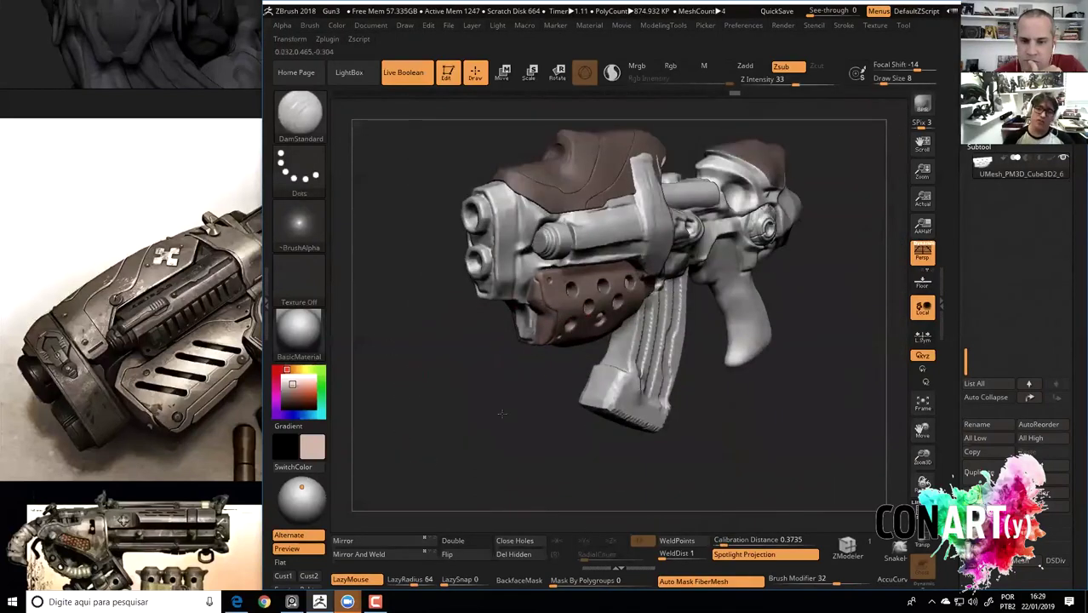
pyautogui.moveTo(560, 340); pyautogui.dragTo(519, 248)
pyautogui.press('ctrl')
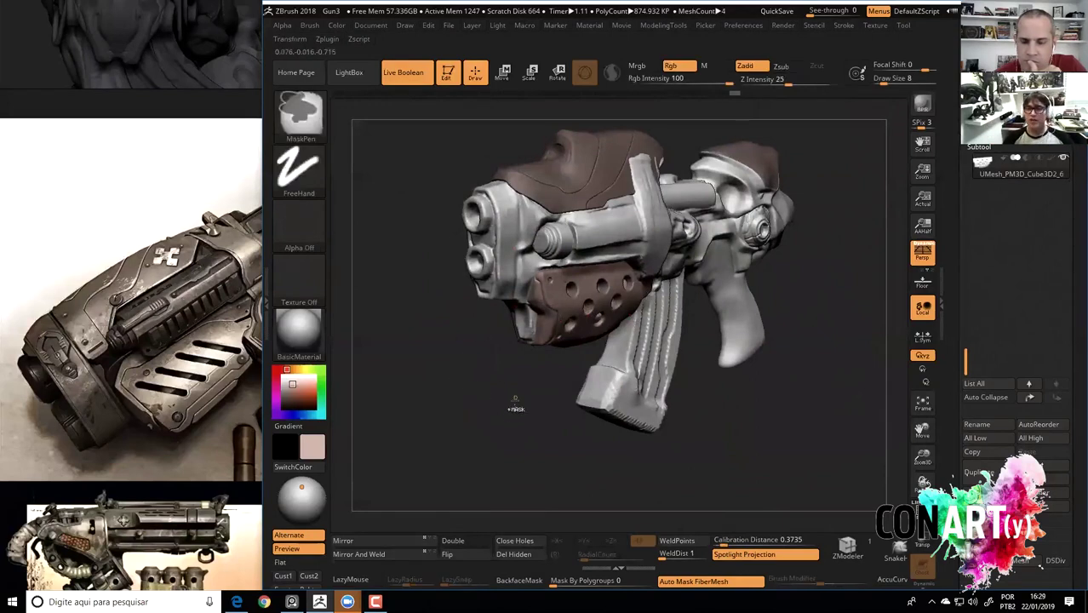
pyautogui.moveTo(504, 400)
pyautogui.mouseDown()
pyautogui.moveTo(483, 411)
pyautogui.moveTo(514, 412)
pyautogui.moveTo(540, 395)
pyautogui.mouseUp()
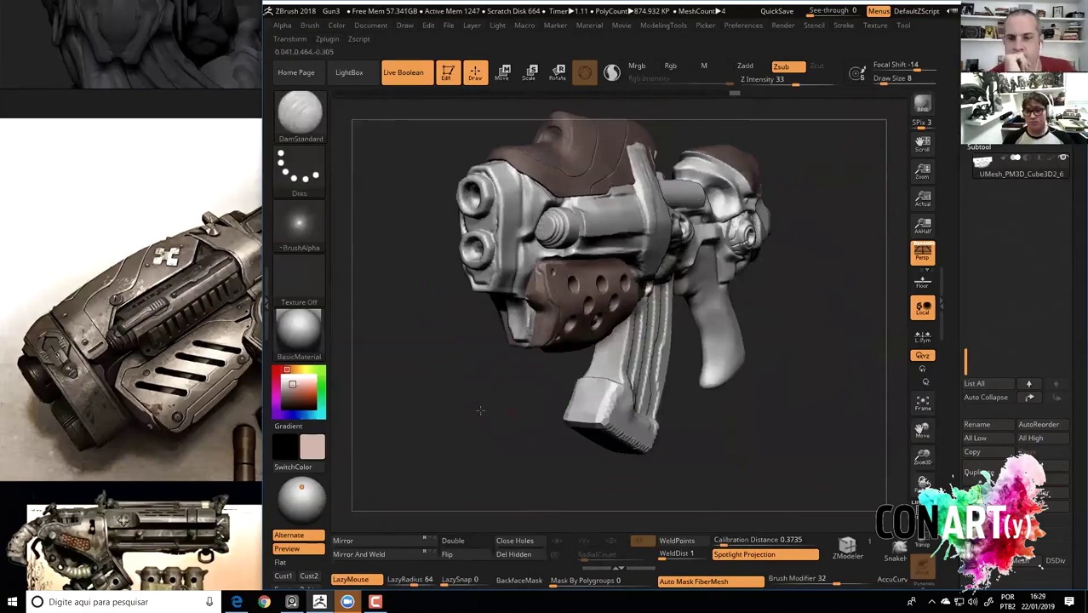
pyautogui.moveTo(480, 411); pyautogui.dragTo(496, 420)
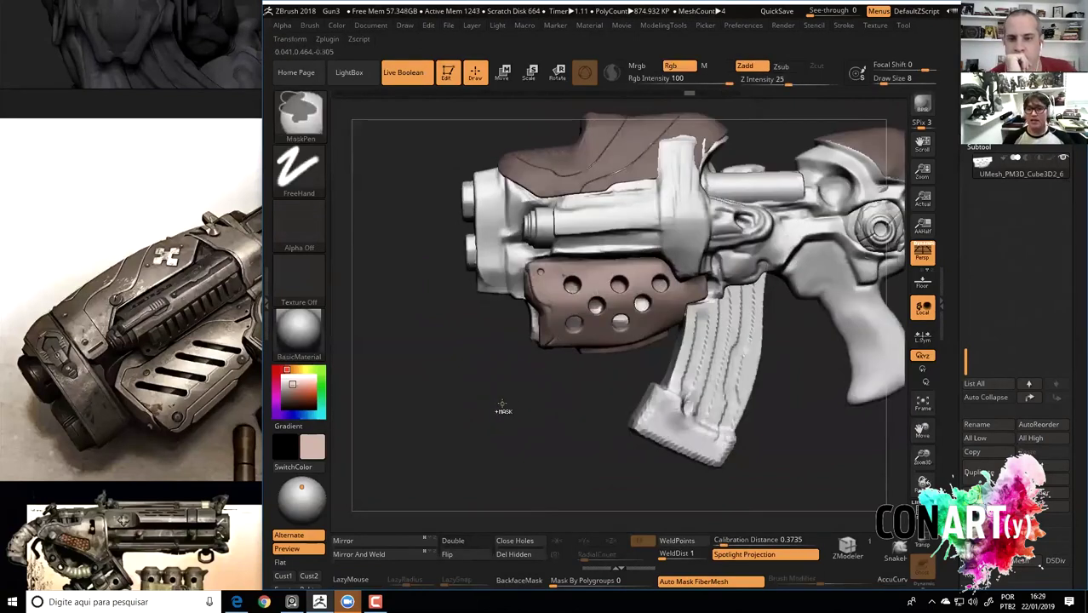
pyautogui.moveTo(498, 398)
pyautogui.mouseDown()
pyautogui.moveTo(537, 409)
pyautogui.moveTo(953, 194)
pyautogui.mouseUp()
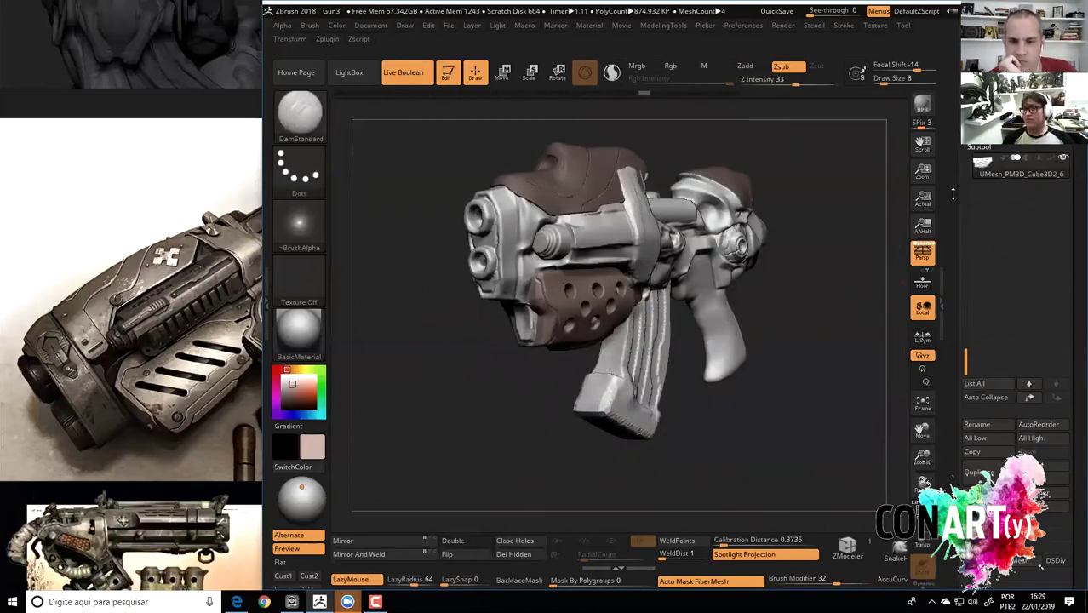
pyautogui.scroll(5, 967, 314)
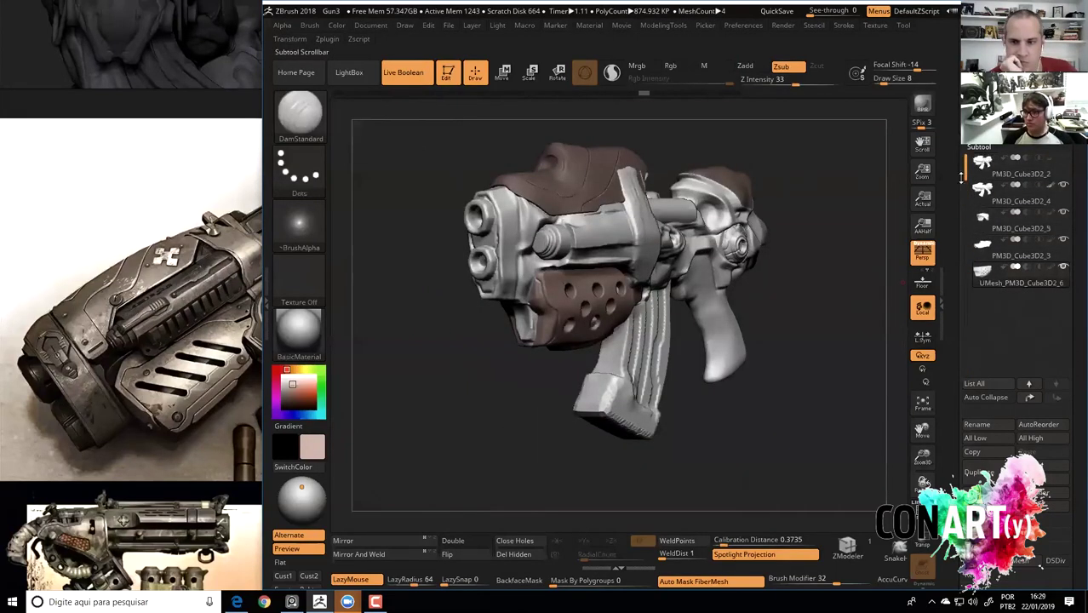
# Enlarge the brush to 154 and Solo the perforated brown plate.
pyautogui.moveTo(811, 372); pyautogui.dragTo(766, 349)
pyautogui.moveTo(529, 390)
pyautogui.mouseDown()
pyautogui.moveTo(475, 359)
pyautogui.moveTo(594, 333)
pyautogui.mouseUp()
pyautogui.rightClick(459, 367)
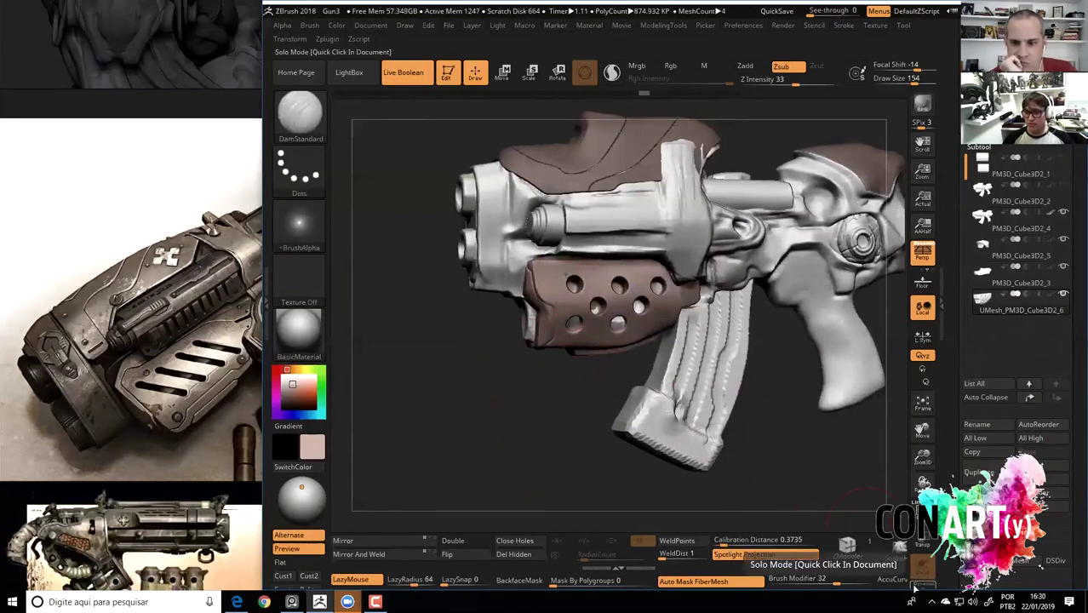
pyautogui.click(920, 586)
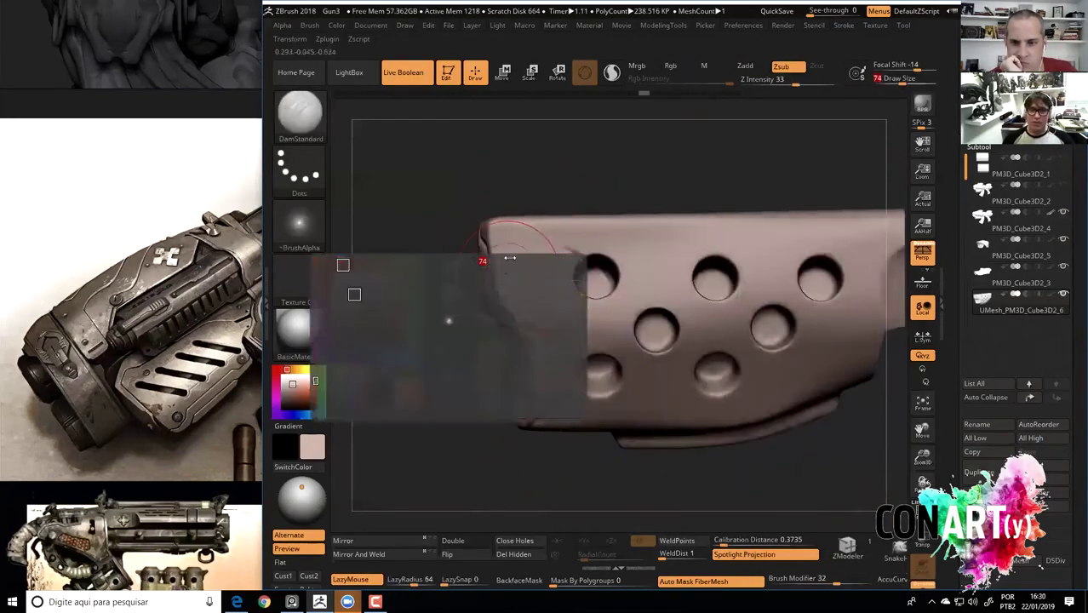
# Mask the plate's left end up to its top edge, softening the mask.
pyautogui.press('ctrl')
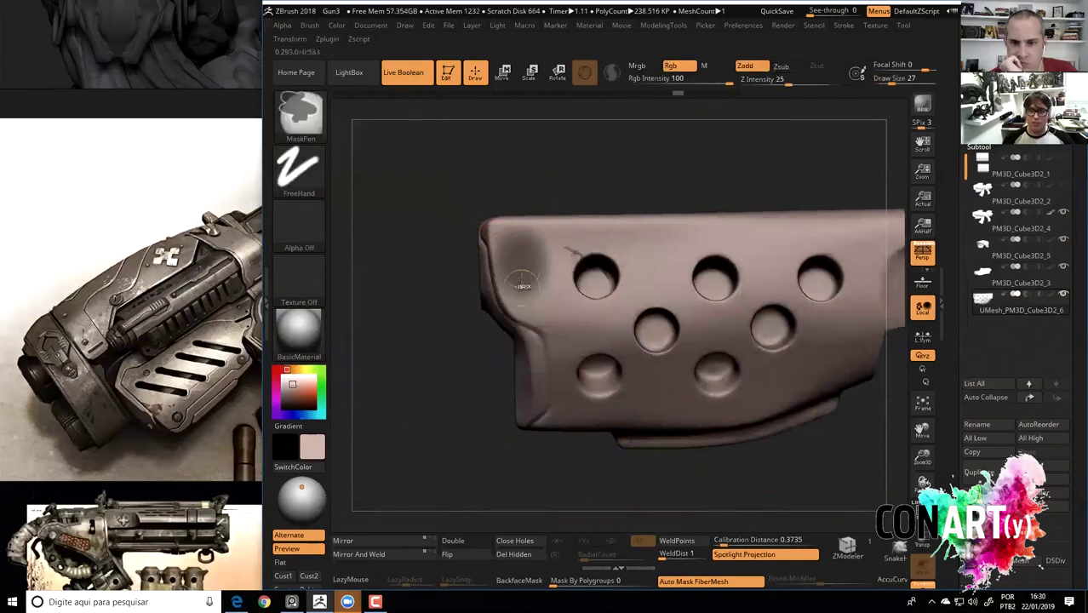
pyautogui.keyDown('ctrl'); pyautogui.moveTo(526, 258); pyautogui.dragTo(519, 291); pyautogui.keyUp('ctrl')
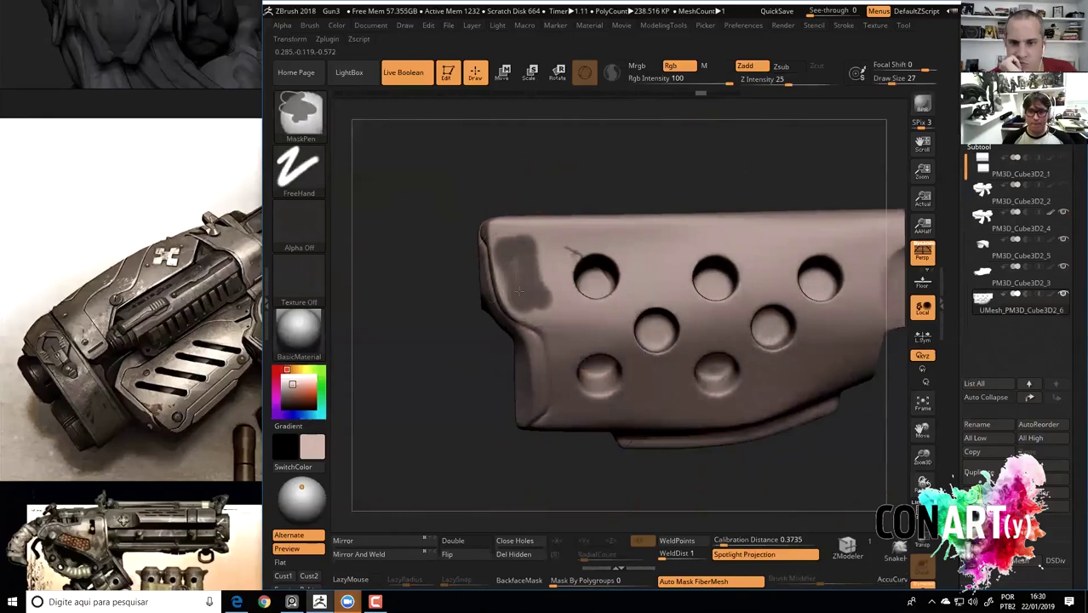
pyautogui.keyDown('ctrl'); pyautogui.click(425, 335); pyautogui.keyUp('ctrl')
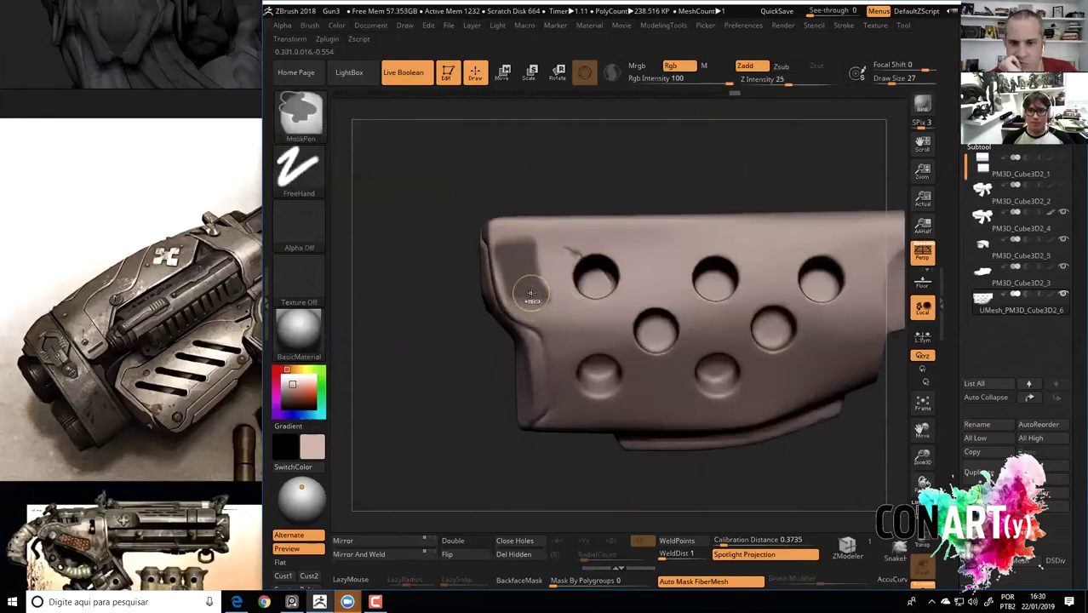
pyautogui.keyDown('ctrl'); pyautogui.moveTo(514, 298); pyautogui.dragTo(505, 264); pyautogui.keyUp('ctrl')
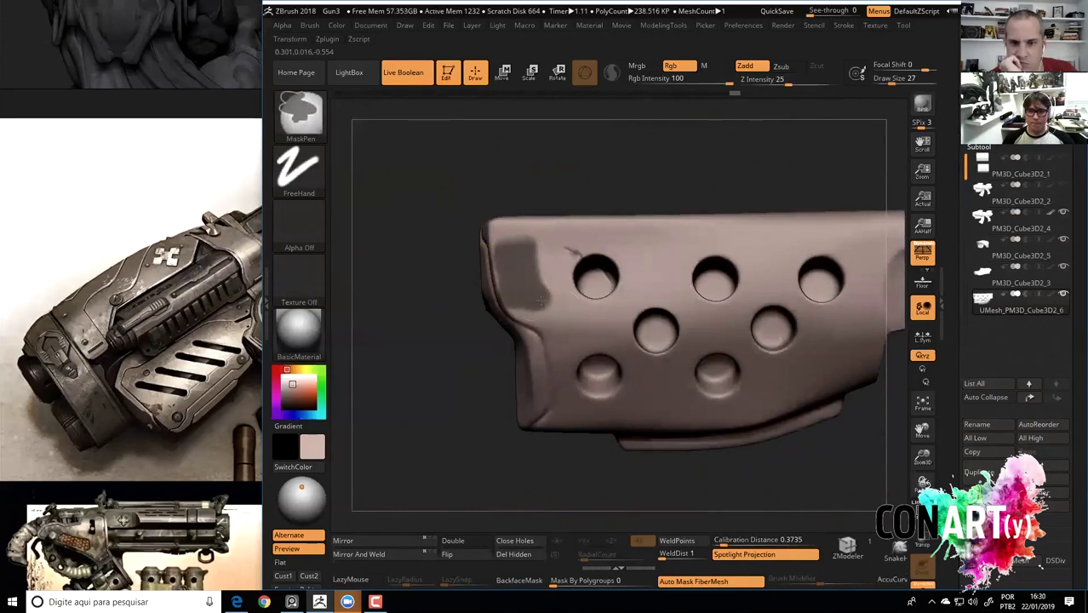
pyautogui.moveTo(542, 298)
pyautogui.keyDown('ctrl'); pyautogui.mouseDown()
pyautogui.moveTo(527, 247)
pyautogui.moveTo(542, 245)
pyautogui.mouseUp(); pyautogui.keyUp('ctrl')
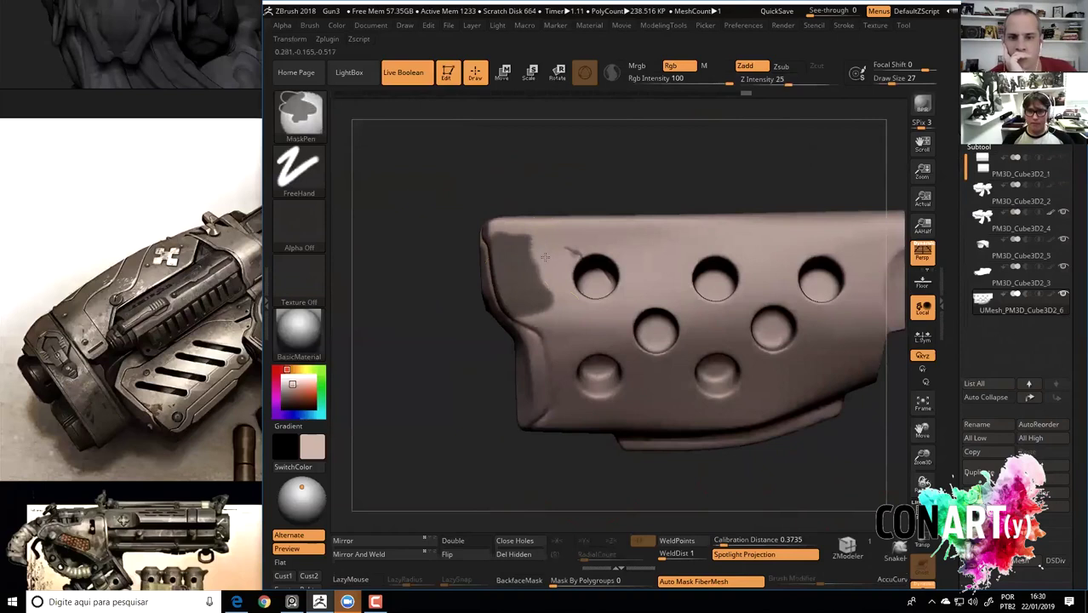
pyautogui.moveTo(546, 271); pyautogui.dragTo(553, 267, button='right')
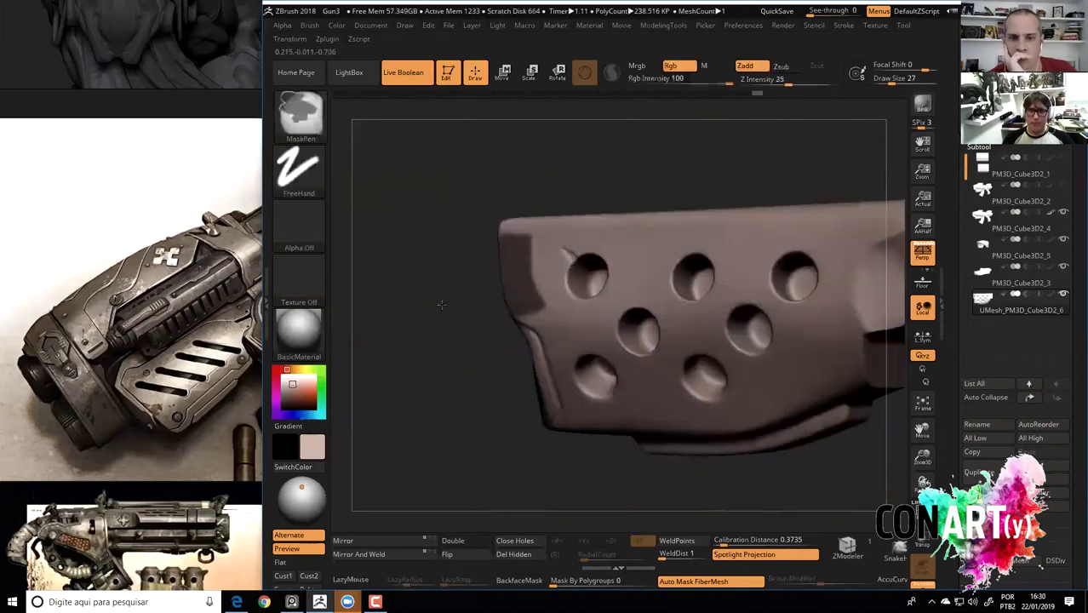
# Reshape the plate's left end into a curved groove with the Move brush at size 62.
pyautogui.press('space')
pyautogui.moveTo(474, 173)
pyautogui.mouseDown()
pyautogui.moveTo(524, 244)
pyautogui.moveTo(499, 264)
pyautogui.moveTo(535, 259)
pyautogui.moveTo(527, 248)
pyautogui.mouseUp()
pyautogui.press('space')
pyautogui.moveTo(596, 255)
pyautogui.mouseDown()
pyautogui.moveTo(484, 257)
pyautogui.moveTo(525, 251)
pyautogui.mouseUp()
pyautogui.moveTo(804, 355)
pyautogui.mouseDown()
pyautogui.moveTo(478, 284)
pyautogui.moveTo(508, 245)
pyautogui.moveTo(498, 280)
pyautogui.mouseUp()
pyautogui.moveTo(424, 332)
pyautogui.keyDown('alt'); pyautogui.mouseDown()
pyautogui.moveTo(404, 297)
pyautogui.moveTo(411, 367)
pyautogui.moveTo(476, 372)
pyautogui.moveTo(470, 412)
pyautogui.moveTo(504, 408)
pyautogui.moveTo(519, 311)
pyautogui.moveTo(505, 372)
pyautogui.moveTo(585, 286)
pyautogui.mouseUp(); pyautogui.keyUp('alt')
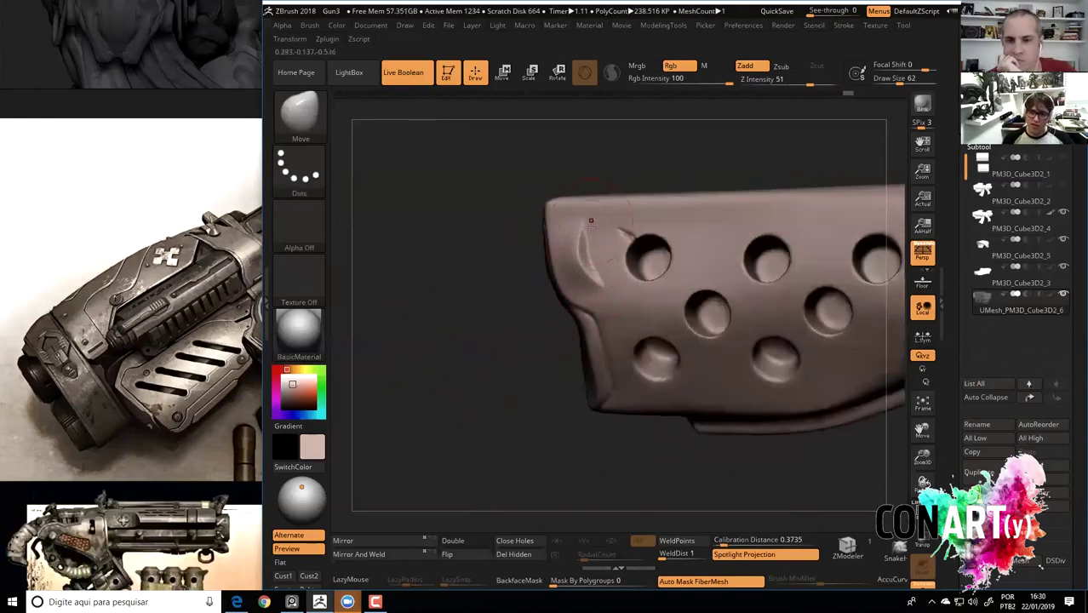
# Clear the mask from the plate and zoom in on its left end.
pyautogui.moveTo(521, 373); pyautogui.dragTo(590, 189)
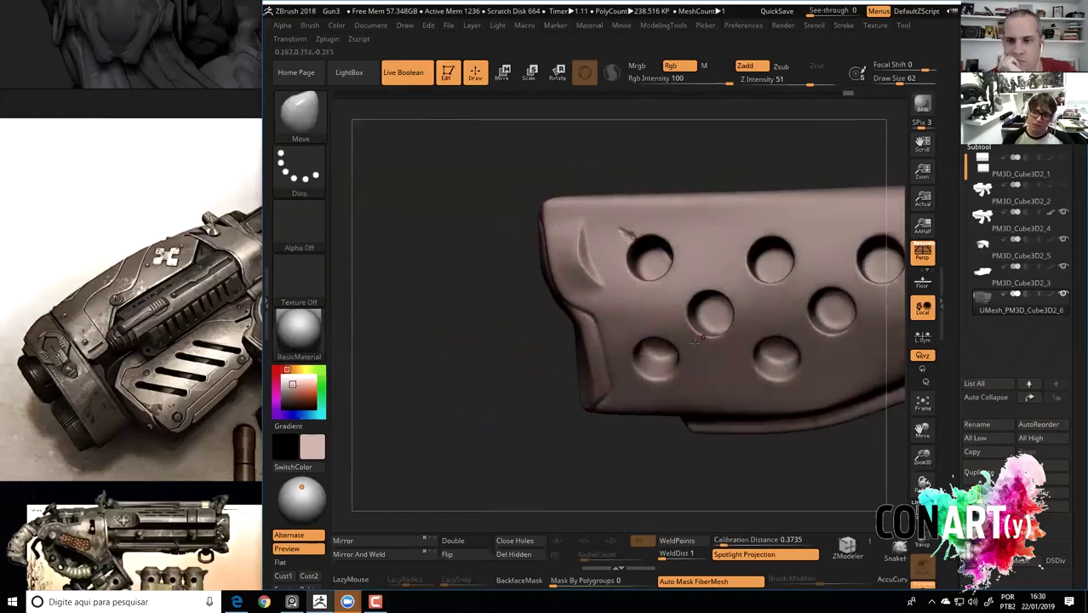
pyautogui.keyDown('ctrl'); pyautogui.click(417, 233); pyautogui.keyUp('ctrl')
pyautogui.keyDown('ctrl'); pyautogui.click(449, 222); pyautogui.keyUp('ctrl')
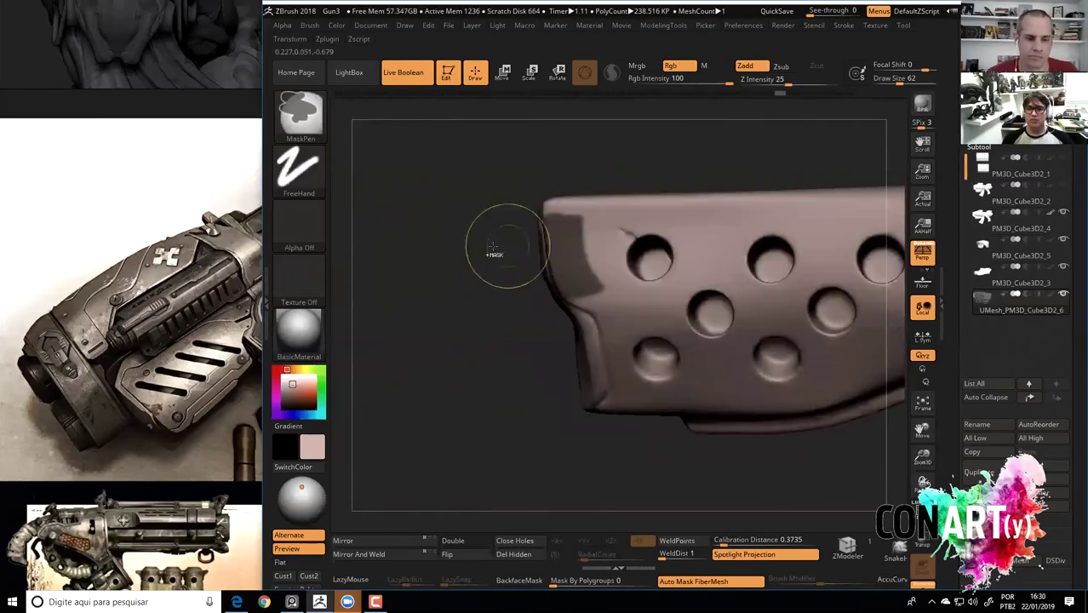
pyautogui.keyDown('alt'); pyautogui.moveTo(456, 274); pyautogui.dragTo(486, 341); pyautogui.keyUp('alt')
# Resize the brush from 14 up to 31 for working the left-end groove.
pyautogui.rightClick(635, 253)
pyautogui.moveTo(647, 251); pyautogui.dragTo(566, 213)
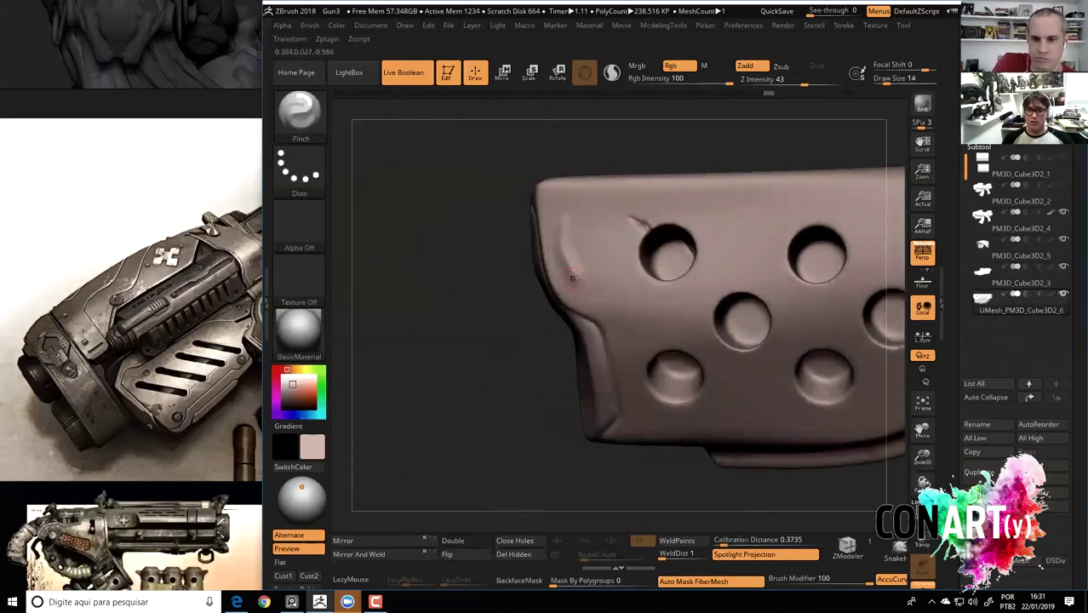
pyautogui.rightClick(566, 242)
pyautogui.moveTo(564, 247); pyautogui.dragTo(571, 264)
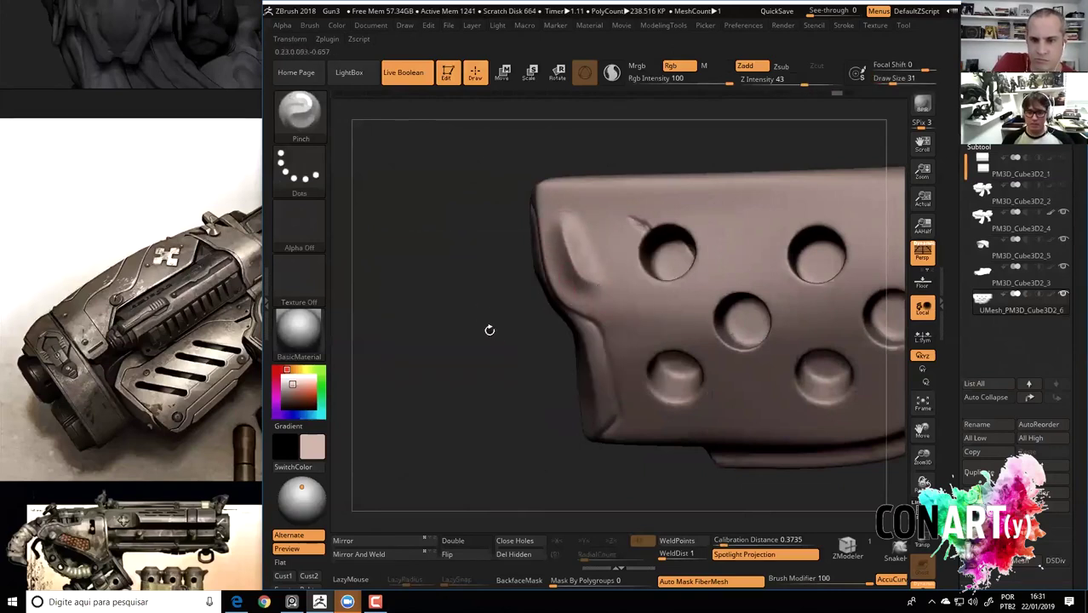
pyautogui.moveTo(490, 330); pyautogui.dragTo(519, 290)
# Polish the crease and left corner of the plate with hPolish.
pyautogui.press('b')
pyautogui.press('h')
pyautogui.press('p')
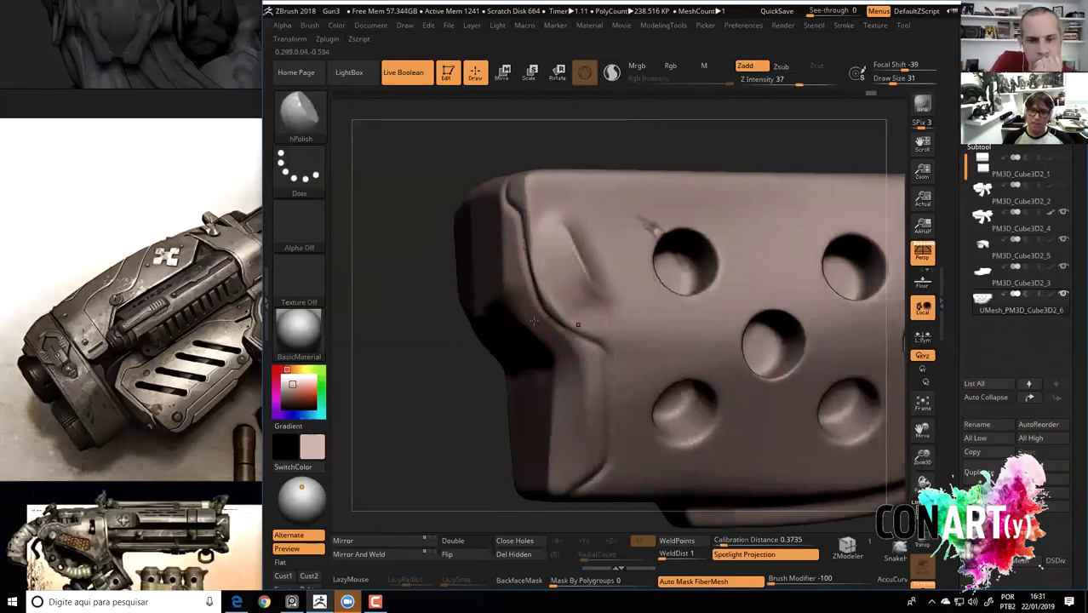
pyautogui.moveTo(426, 324); pyautogui.dragTo(477, 307)
pyautogui.moveTo(580, 240); pyautogui.dragTo(603, 265)
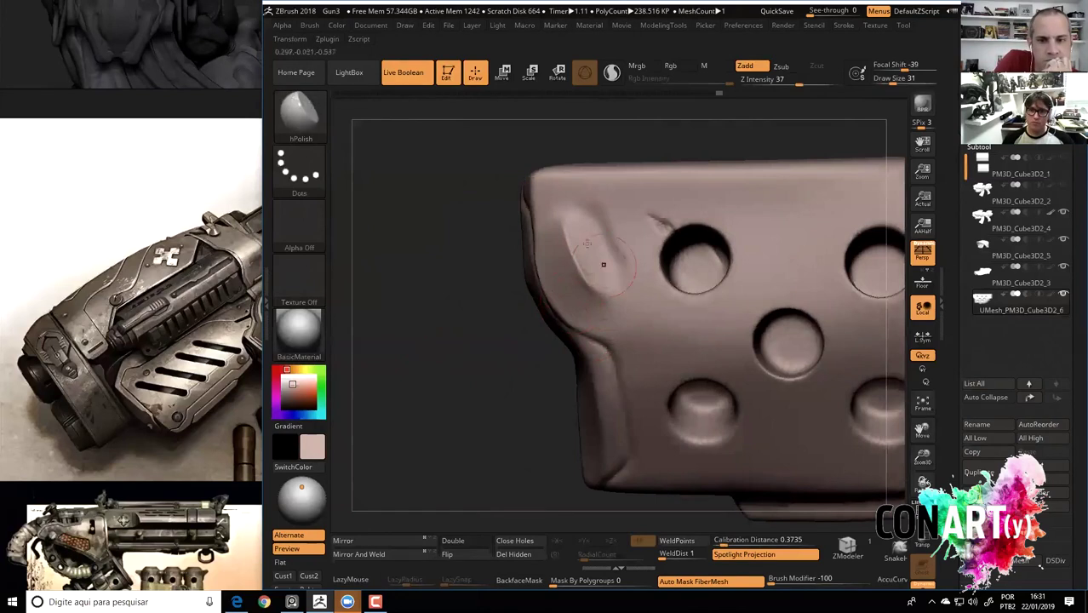
pyautogui.moveTo(550, 207); pyautogui.dragTo(624, 267)
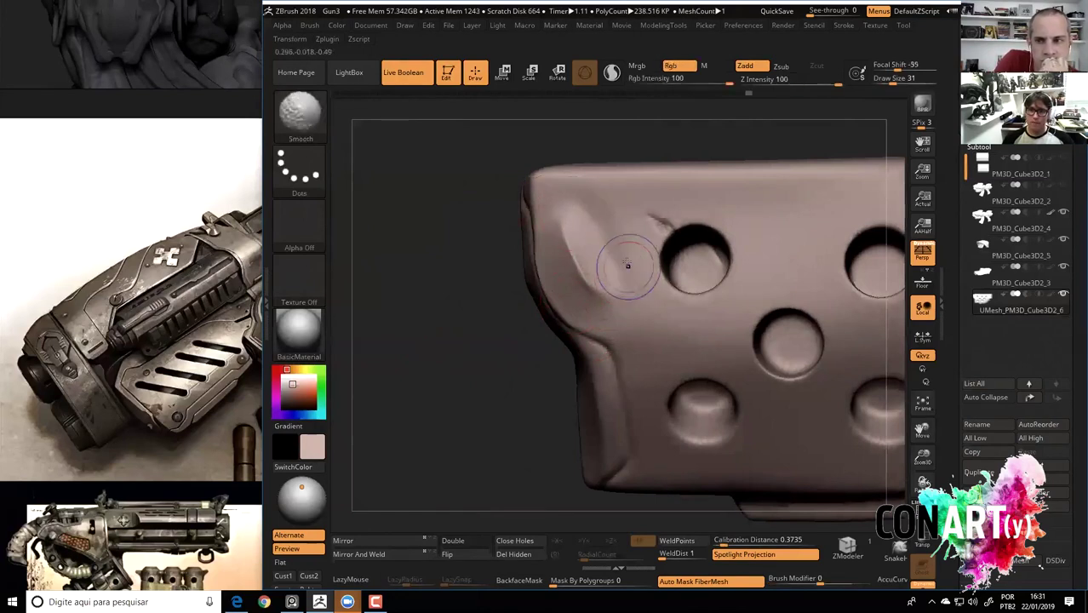
# Switch to the Move brush and check the plate's shape from the side.
pyautogui.moveTo(436, 262)
pyautogui.mouseDown()
pyautogui.moveTo(473, 245)
pyautogui.moveTo(474, 288)
pyautogui.mouseUp()
pyautogui.press('b')
pyautogui.press('m')
pyautogui.press('v')
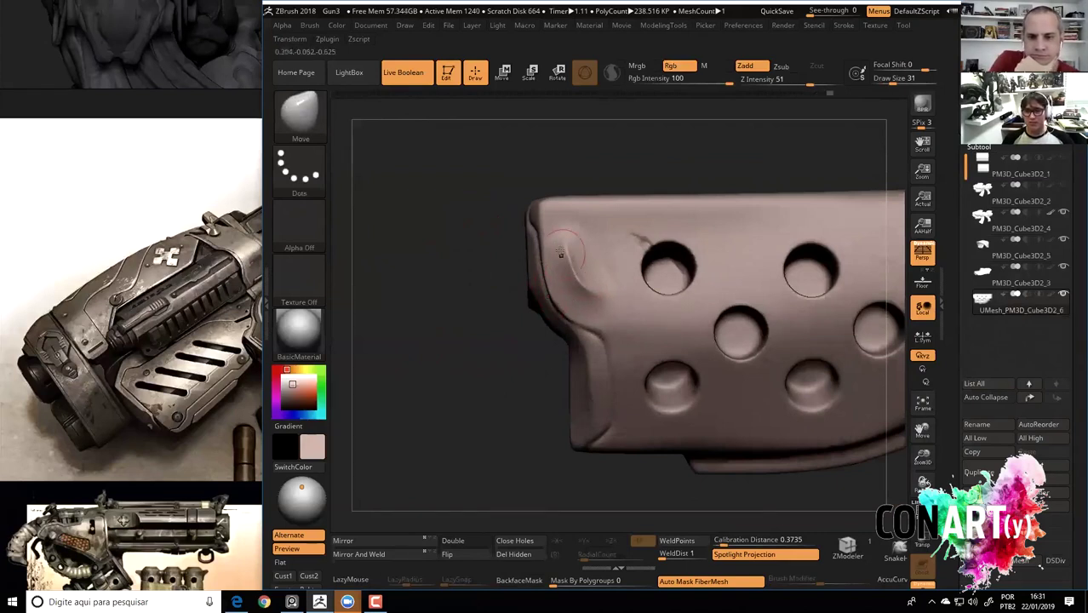
pyautogui.moveTo(494, 276); pyautogui.dragTo(539, 259)
pyautogui.moveTo(558, 210)
pyautogui.mouseDown()
pyautogui.moveTo(463, 279)
pyautogui.moveTo(481, 277)
pyautogui.moveTo(475, 327)
pyautogui.moveTo(429, 295)
pyautogui.moveTo(511, 285)
pyautogui.mouseUp()
# Set the DamStandard brush to size 13 and view the whole plate from the side.
pyautogui.press('b')
pyautogui.press('d')
pyautogui.press('s')
pyautogui.press('space')
pyautogui.moveTo(630, 281); pyautogui.dragTo(601, 279)
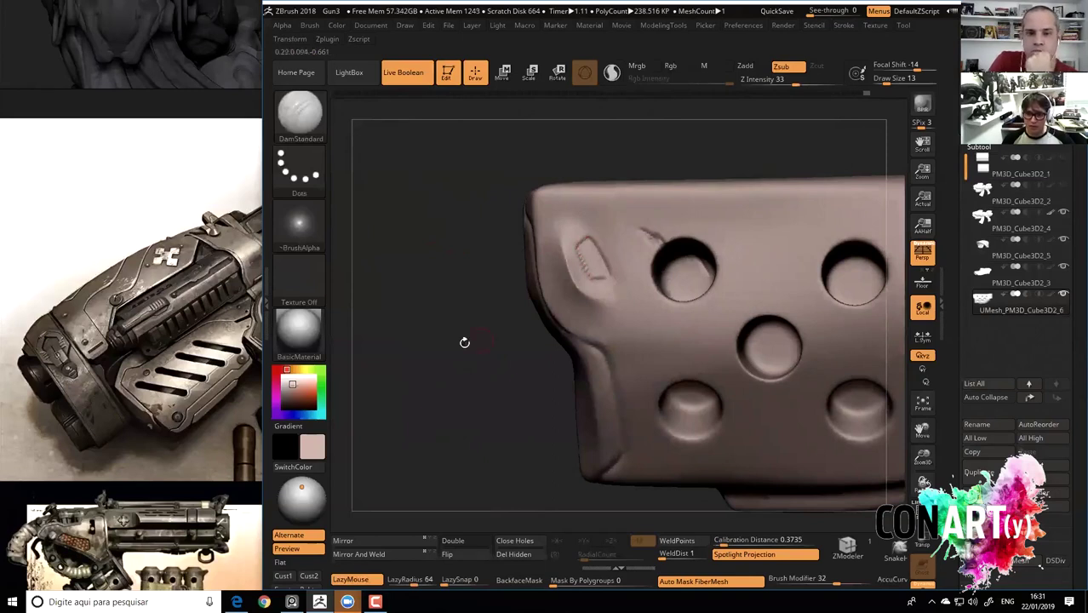
pyautogui.moveTo(439, 347); pyautogui.dragTo(539, 294)
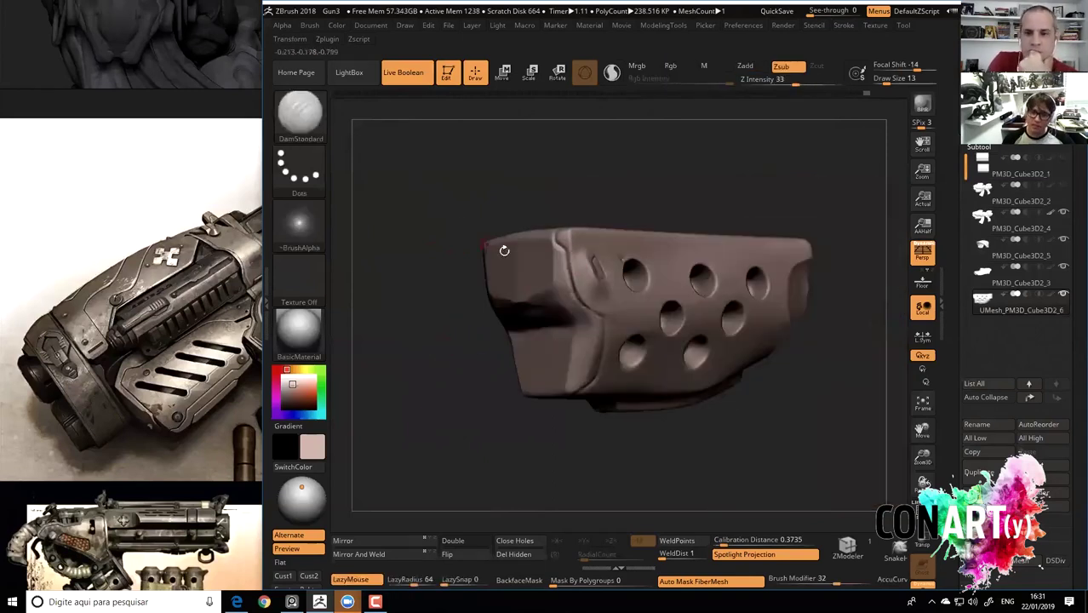
pyautogui.moveTo(572, 238); pyautogui.dragTo(561, 247, button='right')
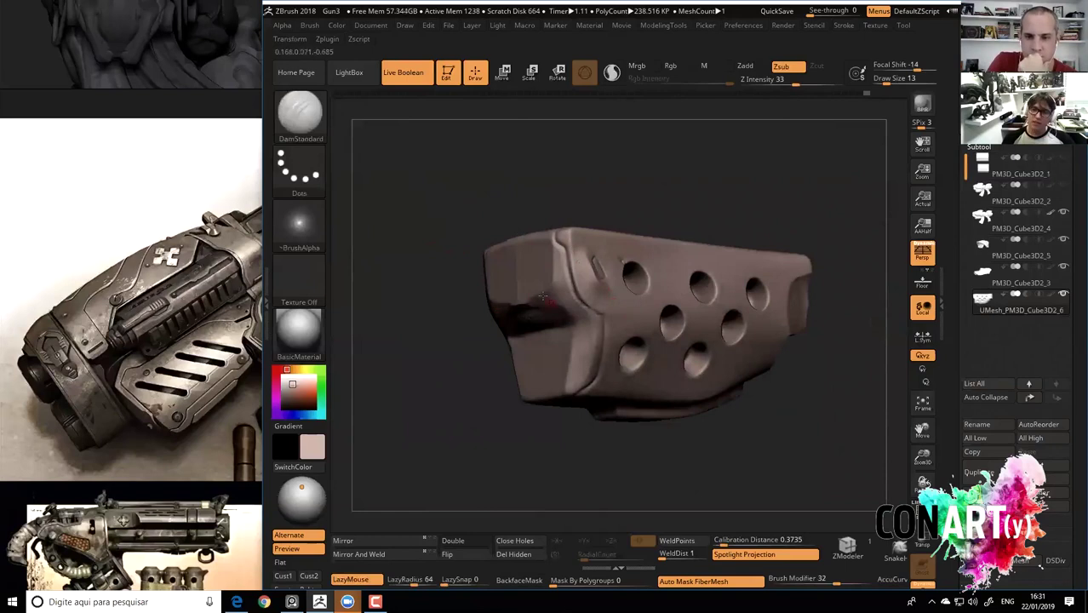
pyautogui.press('ctrl')
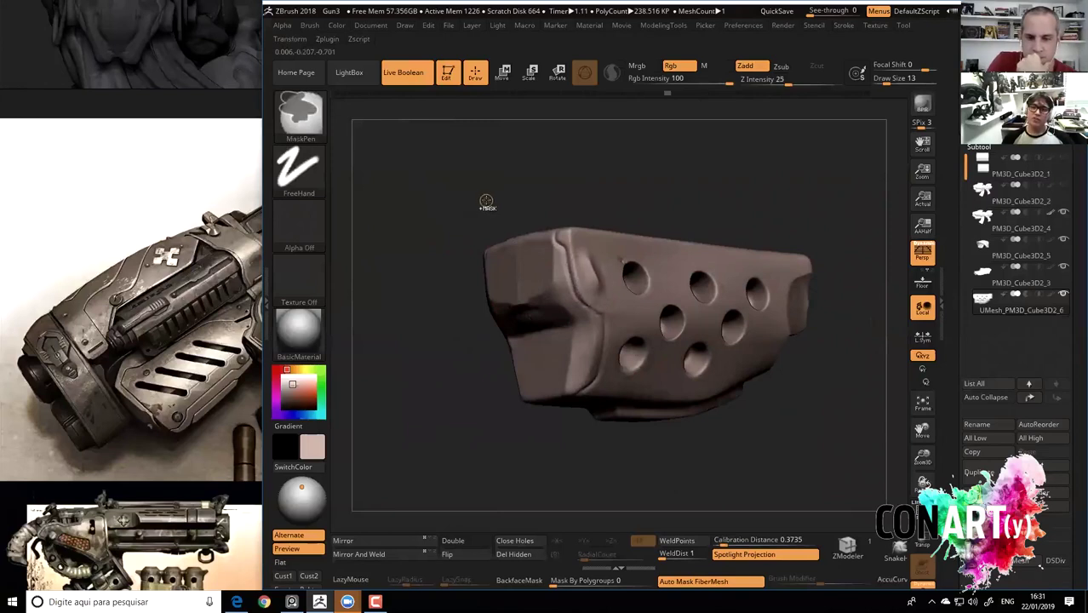
pyautogui.moveTo(498, 195); pyautogui.dragTo(795, 494)
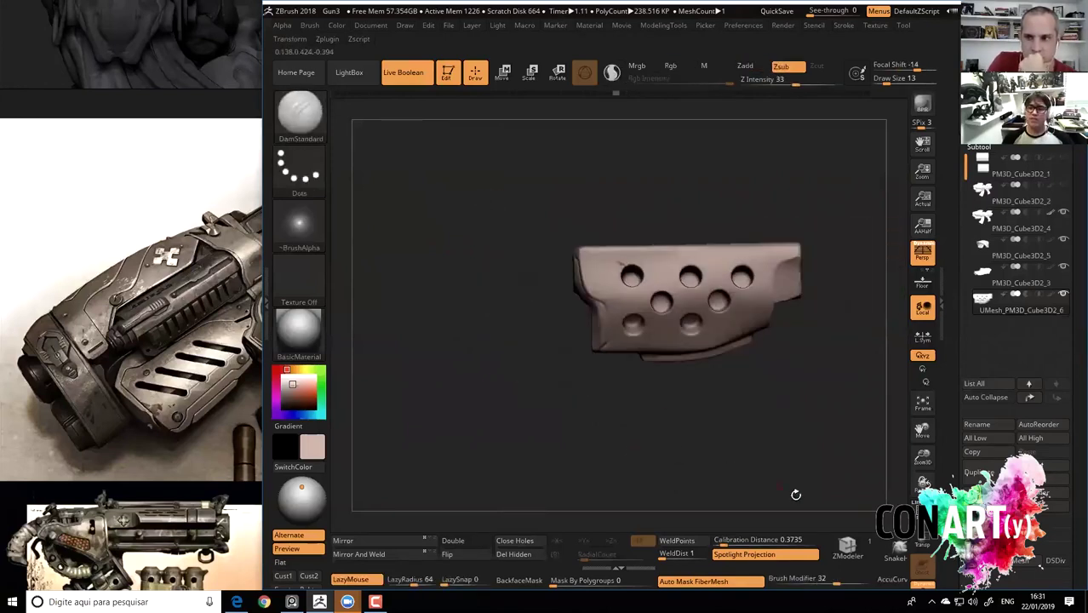
# Turn off Solo to show the whole gun with every part in uniform brown.
pyautogui.click(916, 585)
pyautogui.moveTo(692, 445); pyautogui.dragTo(967, 218)
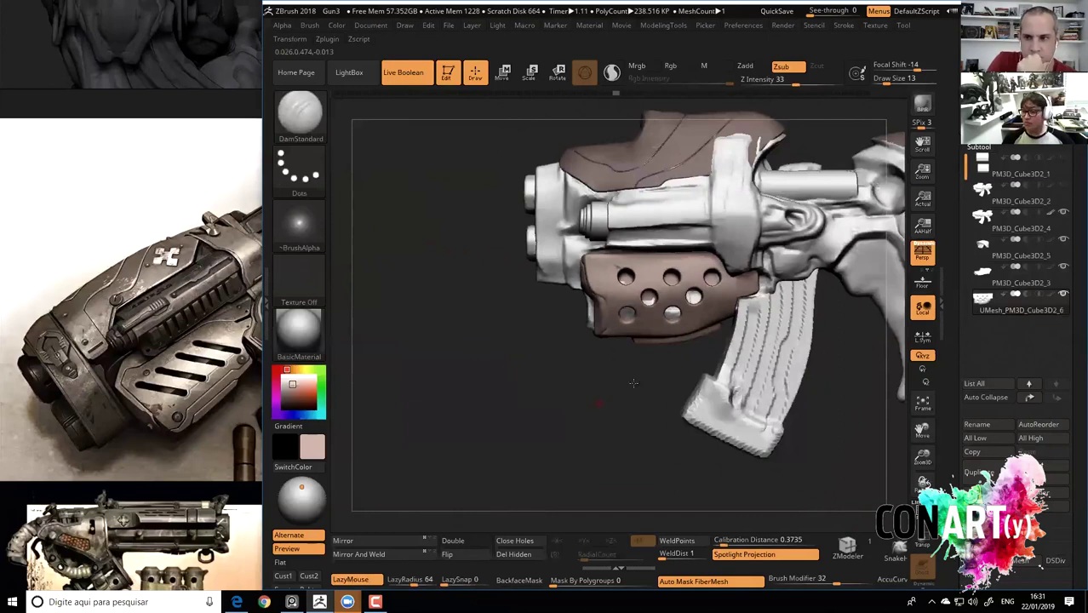
pyautogui.click(1049, 218)
pyautogui.moveTo(576, 389); pyautogui.dragTo(600, 291)
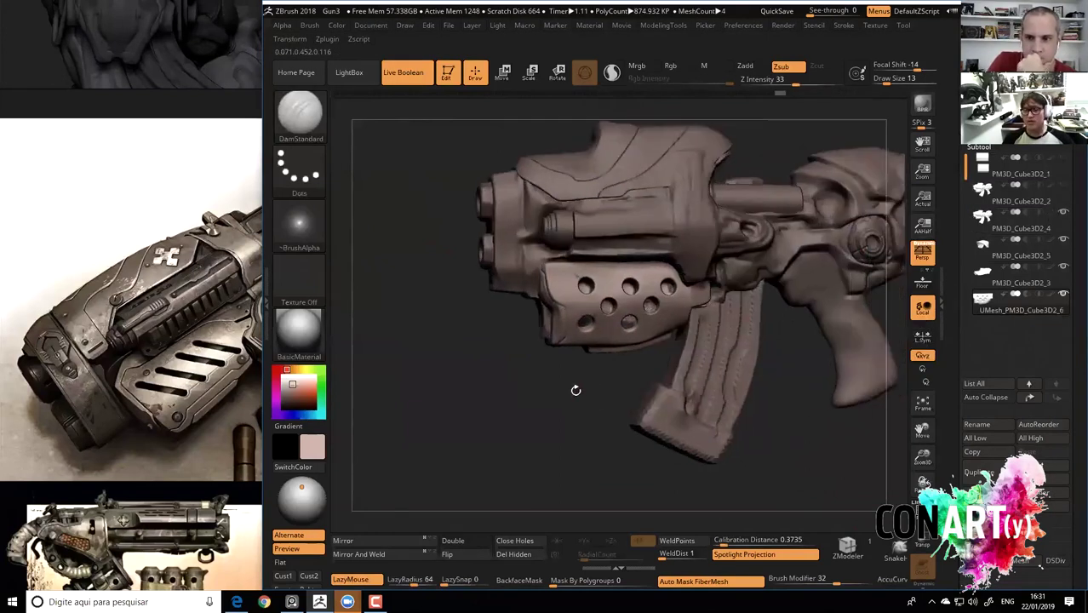
pyautogui.press('space')
pyautogui.moveTo(544, 382)
pyautogui.mouseDown()
pyautogui.moveTo(566, 408)
pyautogui.moveTo(548, 400)
pyautogui.moveTo(539, 369)
pyautogui.moveTo(596, 298)
pyautogui.moveTo(459, 268)
pyautogui.mouseUp()
pyautogui.press('b')
pyautogui.press('m')
pyautogui.press('v')
pyautogui.press('space')
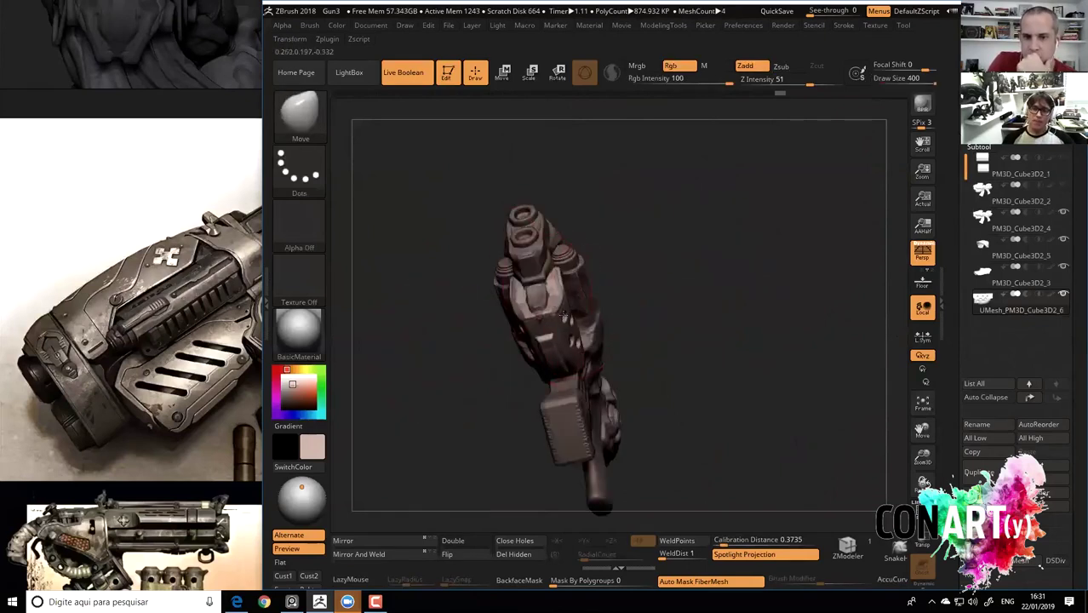
pyautogui.press('x')
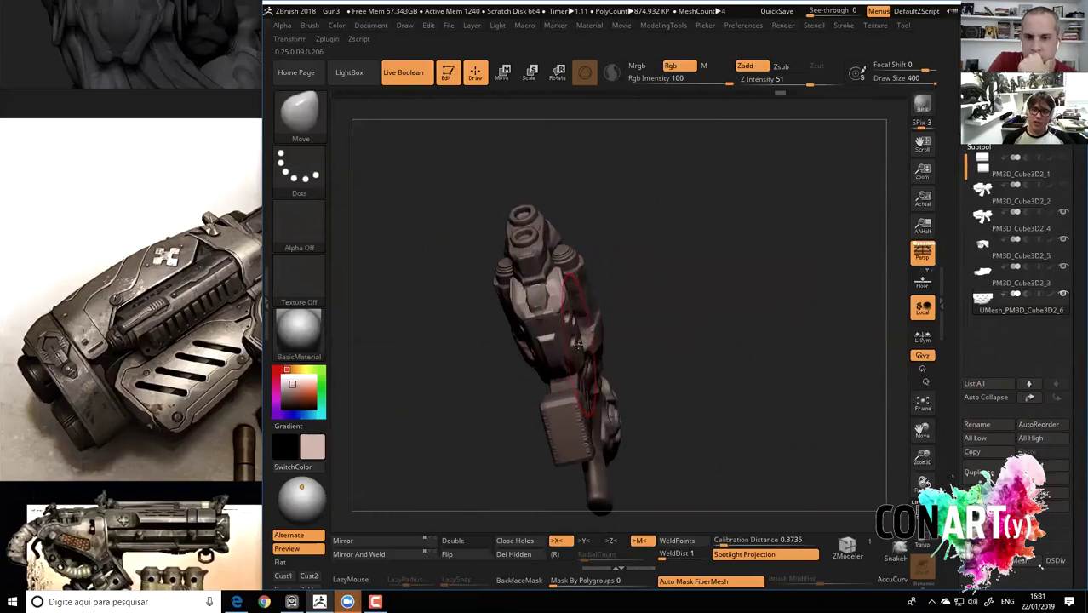
pyautogui.moveTo(531, 294)
pyautogui.mouseDown()
pyautogui.moveTo(544, 357)
pyautogui.moveTo(508, 377)
pyautogui.moveTo(508, 399)
pyautogui.moveTo(565, 356)
pyautogui.mouseUp()
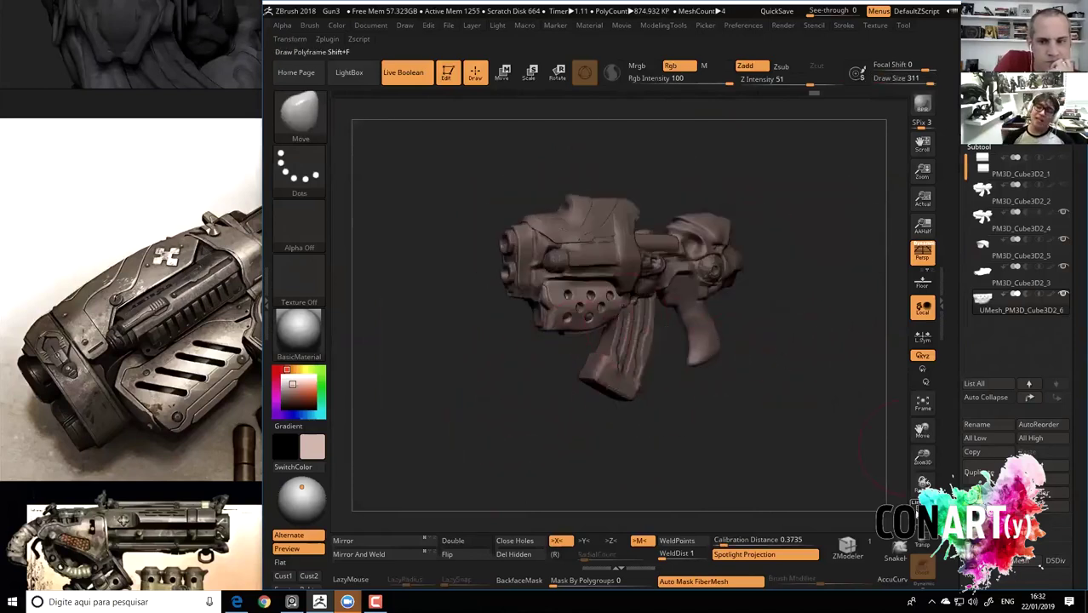
pyautogui.keyDown('alt'); pyautogui.moveTo(785, 404); pyautogui.dragTo(781, 468); pyautogui.keyUp('alt')
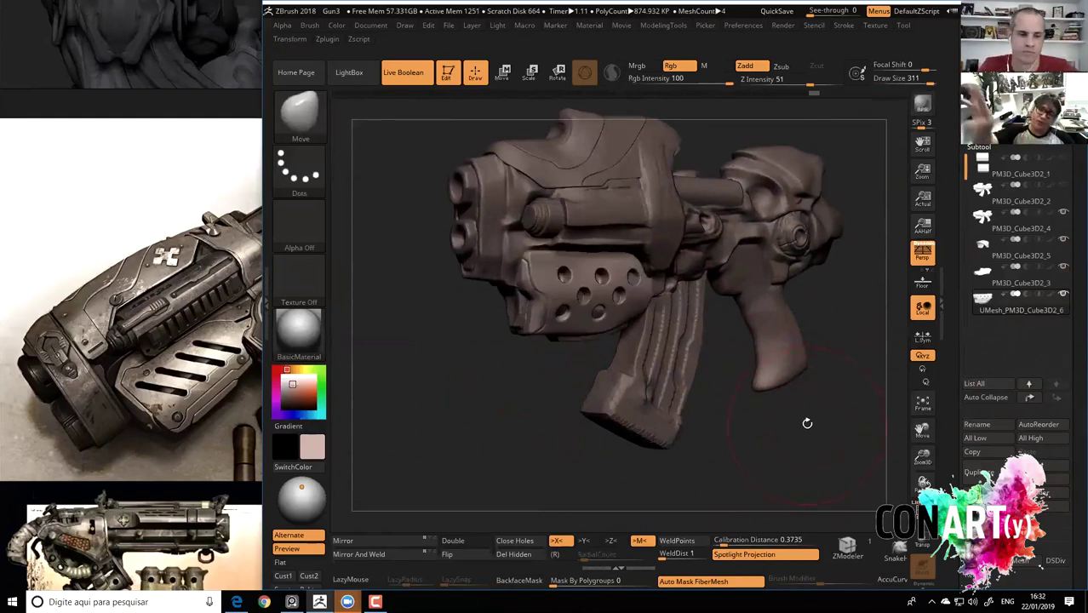
pyautogui.moveTo(826, 447)
pyautogui.keyDown('shift'); pyautogui.mouseDown()
pyautogui.moveTo(843, 442)
pyautogui.moveTo(579, 333)
pyautogui.mouseUp(); pyautogui.keyUp('shift')
pyautogui.press('space')
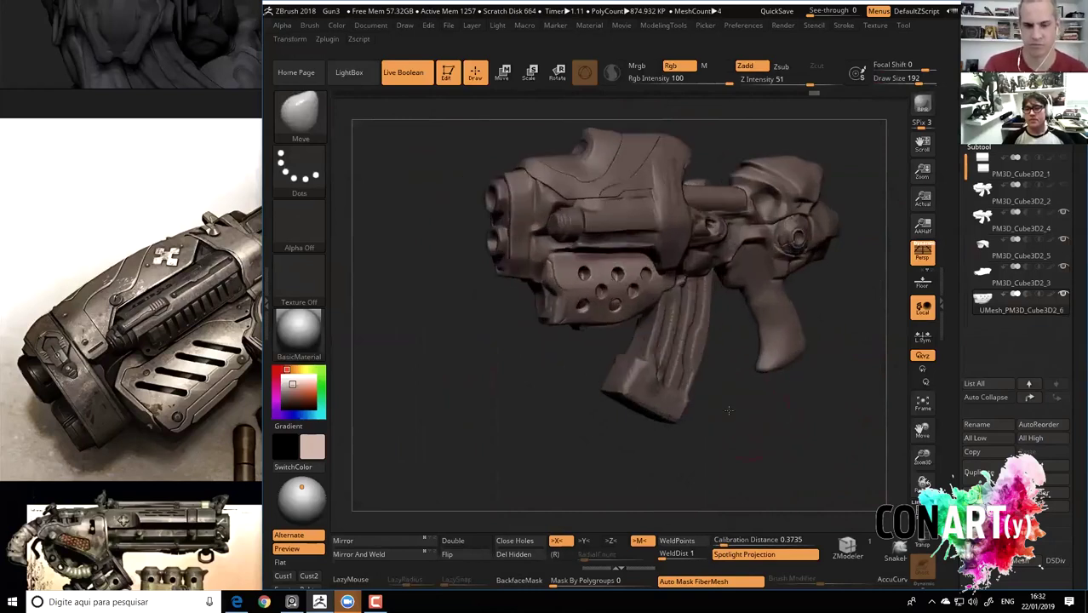
pyautogui.moveTo(513, 338)
pyautogui.mouseDown()
pyautogui.moveTo(534, 364)
pyautogui.moveTo(510, 379)
pyautogui.moveTo(635, 305)
pyautogui.mouseUp()
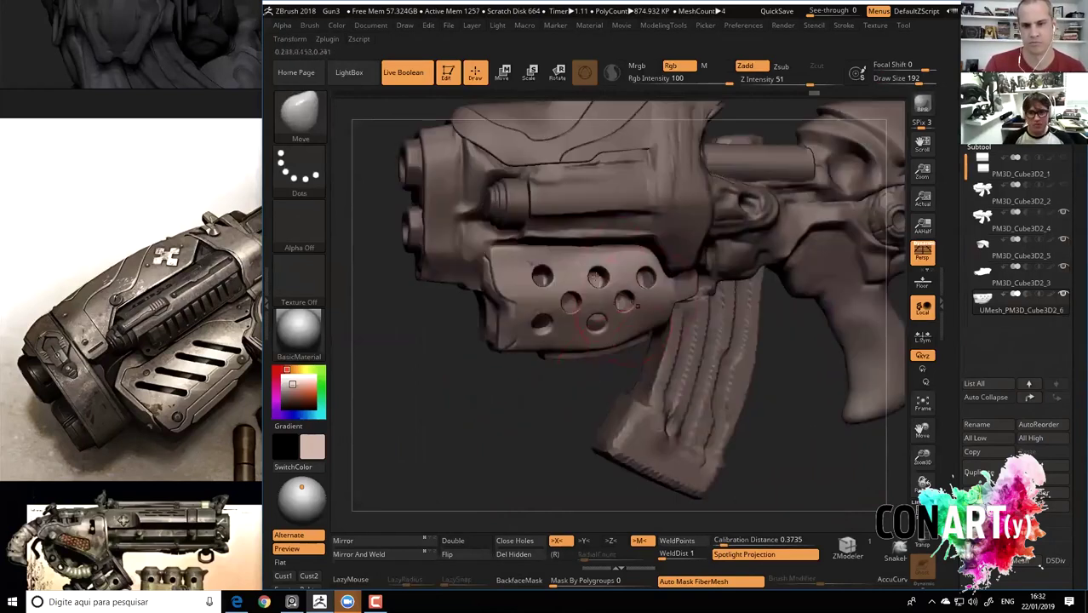
pyautogui.scroll(3, 132, 272)
pyautogui.scroll(3, 132, 273)
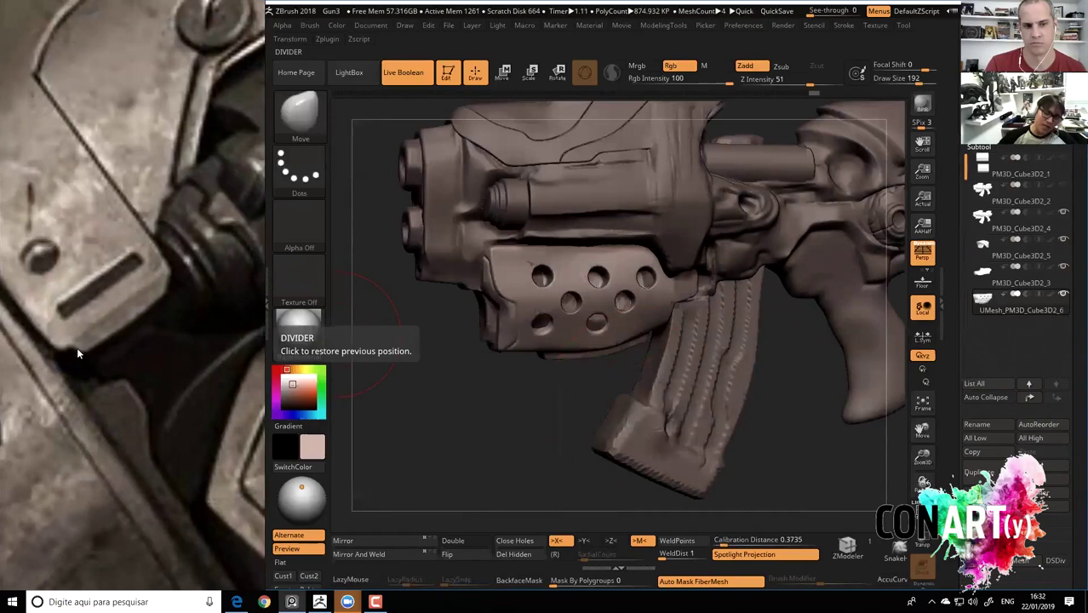
pyautogui.press('f')
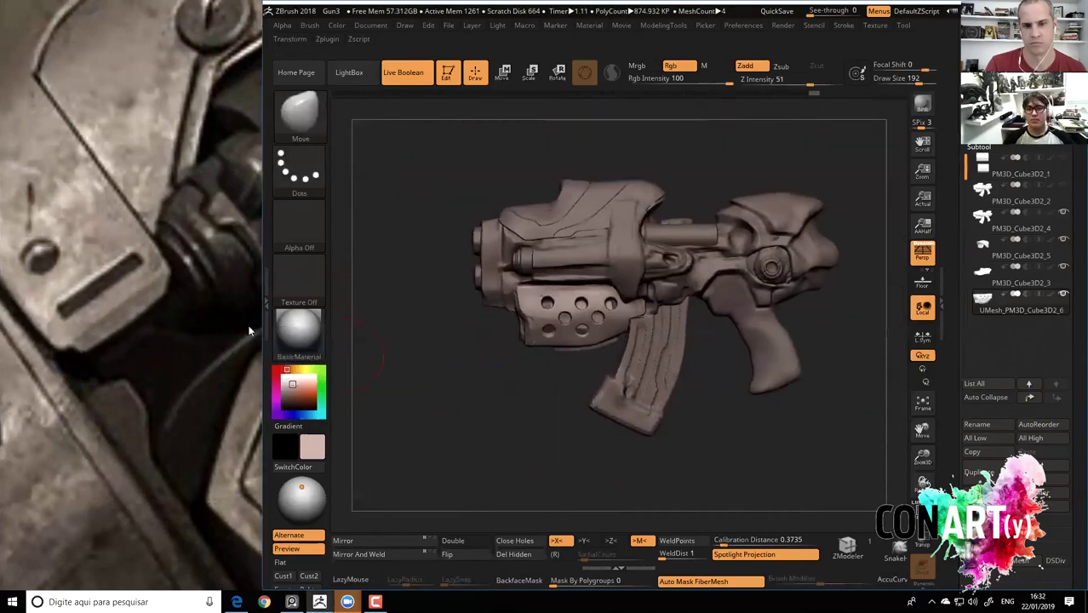
pyautogui.scroll(-3, 253, 319)
pyautogui.scroll(3, 139, 311)
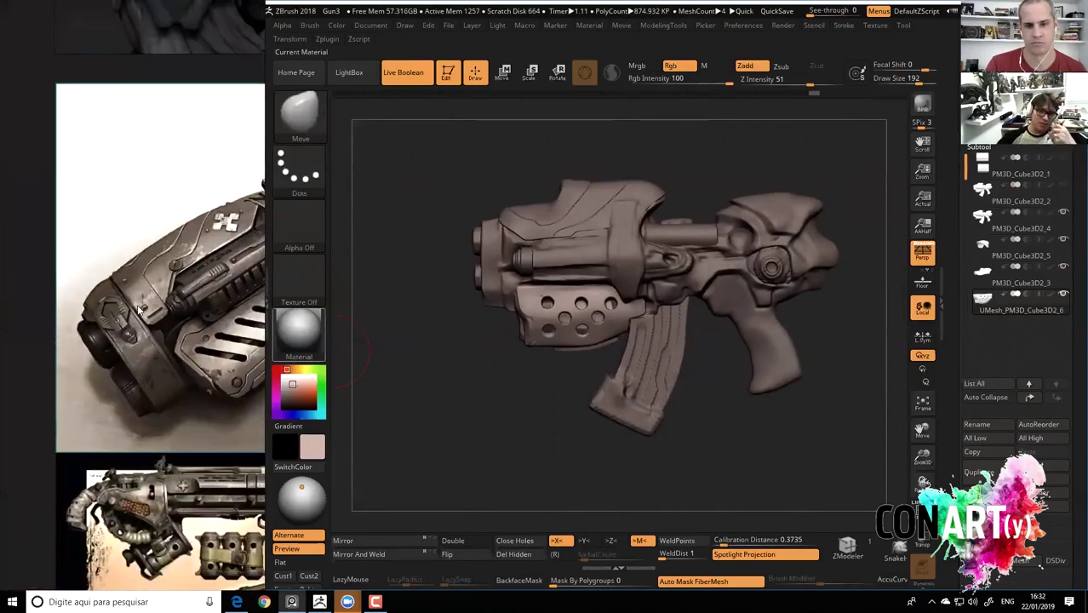
pyautogui.moveTo(471, 405); pyautogui.dragTo(563, 356)
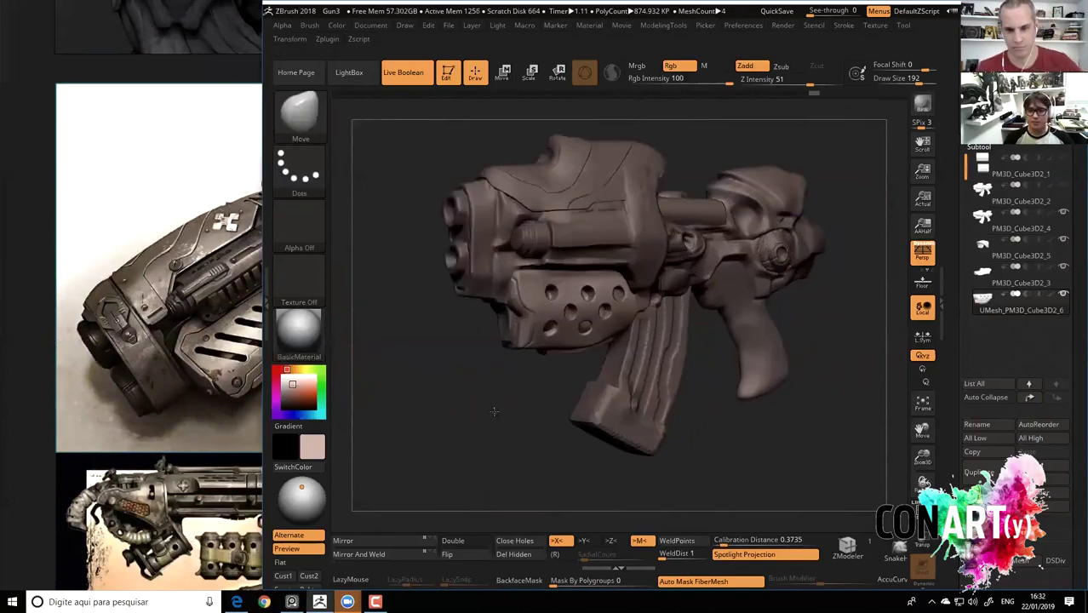
pyautogui.moveTo(508, 382)
pyautogui.mouseDown()
pyautogui.moveTo(552, 369)
pyautogui.moveTo(518, 415)
pyautogui.moveTo(561, 387)
pyautogui.moveTo(501, 377)
pyautogui.moveTo(511, 341)
pyautogui.mouseUp()
pyautogui.press('space')
pyautogui.moveTo(724, 284); pyautogui.dragTo(665, 288)
# Smooth the plate edge beside the magazine with hPolish.
pyautogui.press('b')
pyautogui.press('h')
pyautogui.press('p')
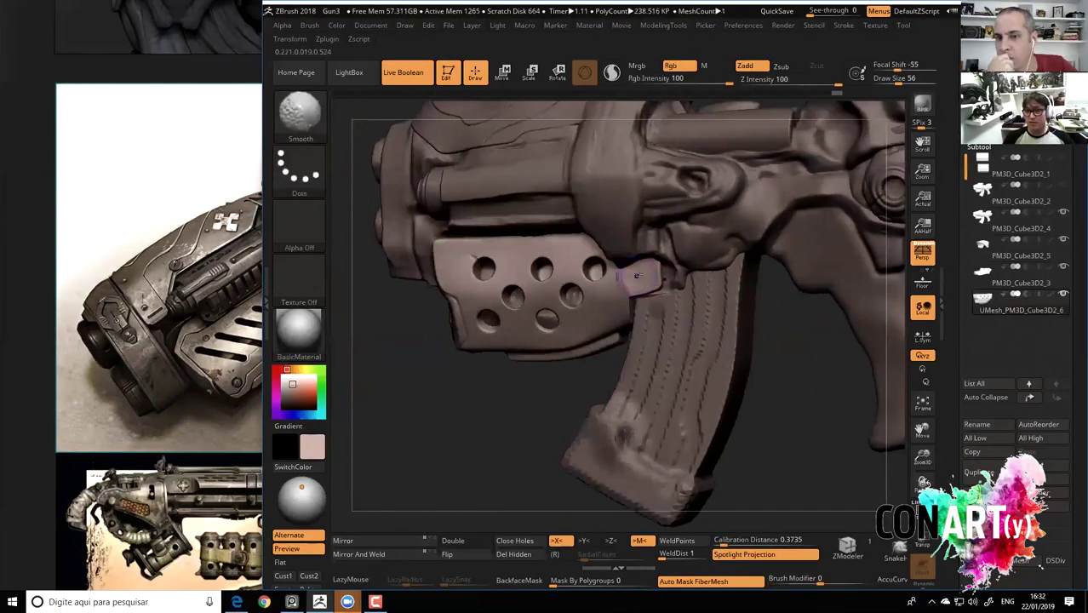
pyautogui.keyDown('shift'); pyautogui.moveTo(649, 261); pyautogui.dragTo(602, 326); pyautogui.keyUp('shift')
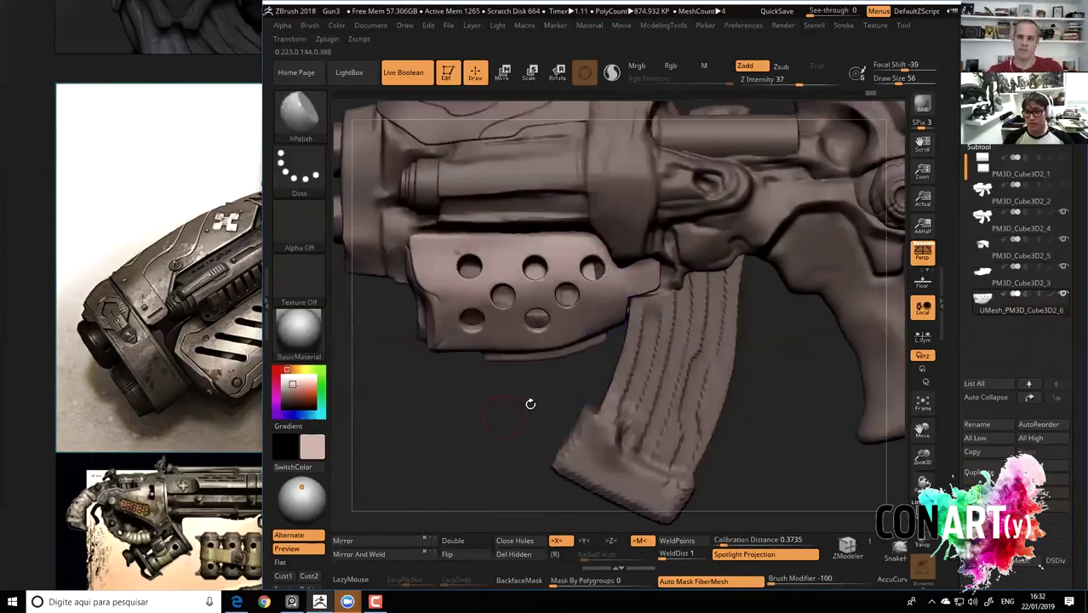
# Frame and orbit the whole gun, and enlarge the brush size to 365.
pyautogui.press('f')
pyautogui.scroll(-2, 127, 115)
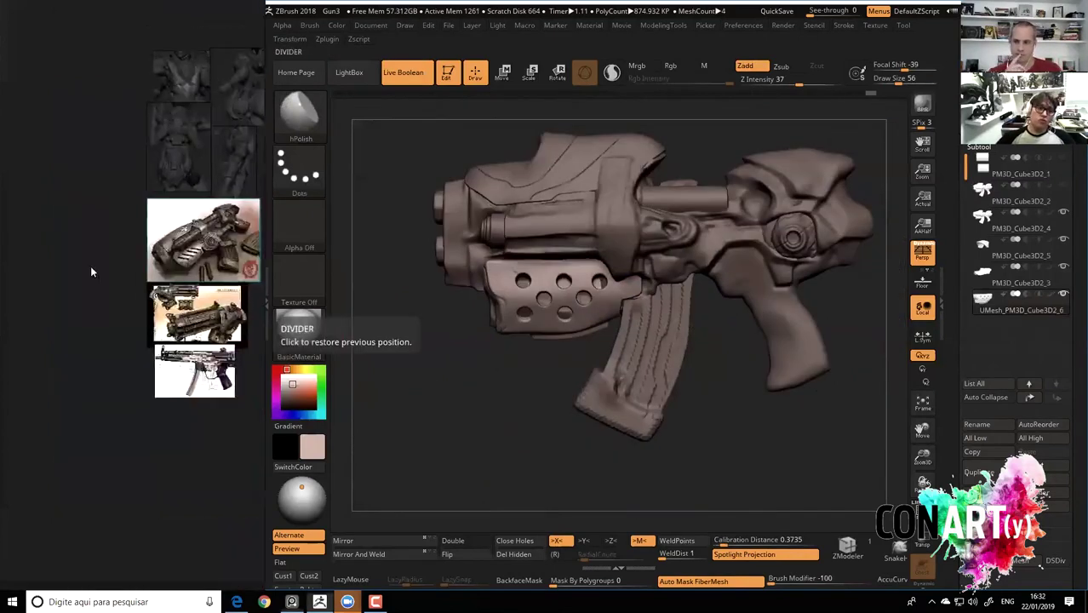
pyautogui.scroll(2, 116, 208)
pyautogui.scroll(3, 127, 250)
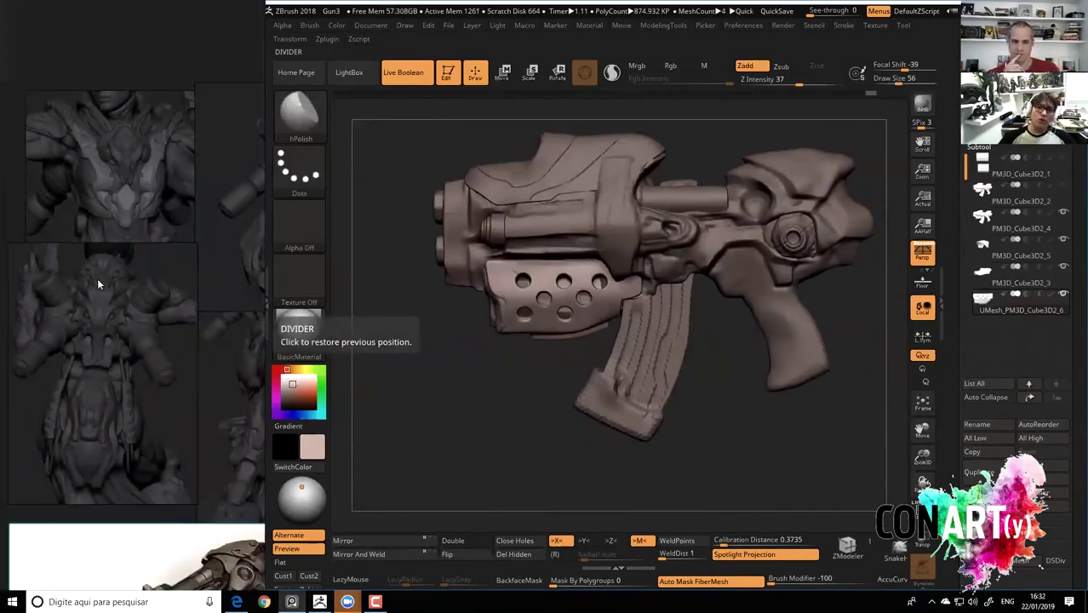
pyautogui.moveTo(463, 380)
pyautogui.mouseDown()
pyautogui.moveTo(520, 357)
pyautogui.moveTo(554, 414)
pyautogui.mouseUp()
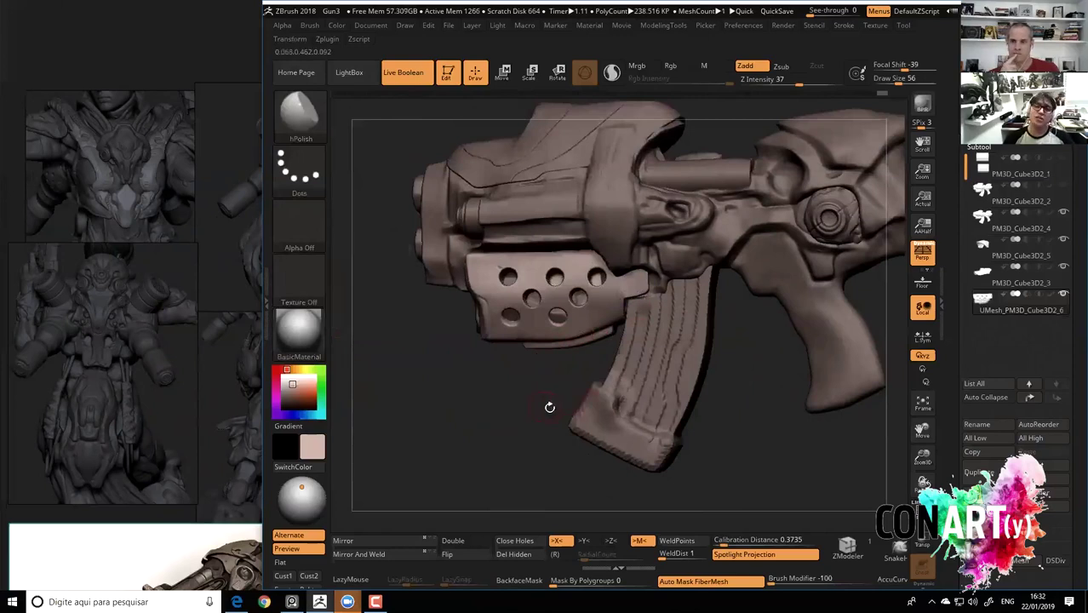
pyautogui.moveTo(548, 405); pyautogui.dragTo(566, 377)
pyautogui.moveTo(562, 423)
pyautogui.keyDown('alt'); pyautogui.mouseDown()
pyautogui.moveTo(522, 401)
pyautogui.moveTo(562, 396)
pyautogui.moveTo(595, 358)
pyautogui.mouseUp(); pyautogui.keyUp('alt')
pyautogui.press('space')
pyautogui.press('space')
pyautogui.moveTo(644, 287); pyautogui.dragTo(654, 281)
pyautogui.keyDown('shift'); pyautogui.moveTo(670, 323); pyautogui.dragTo(759, 352); pyautogui.keyUp('shift')
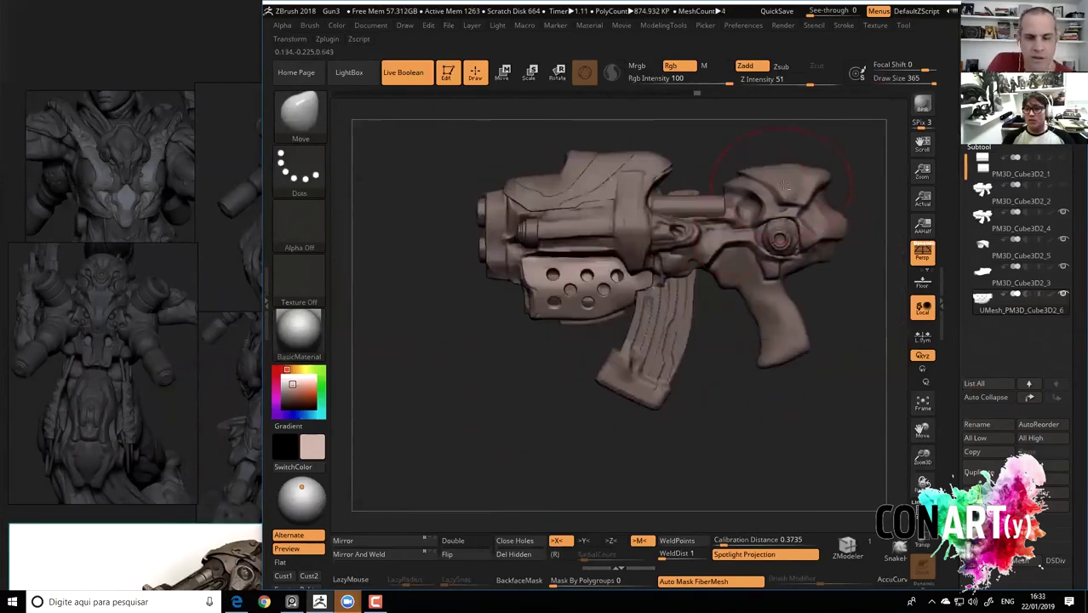
# Select the rear plate subtool PM3D_Cube3D2_5 and isolate it with Solo.
pyautogui.keyDown('alt'); pyautogui.click(886, 244); pyautogui.keyUp('alt')
pyautogui.moveTo(960, 253); pyautogui.dragTo(961, 320)
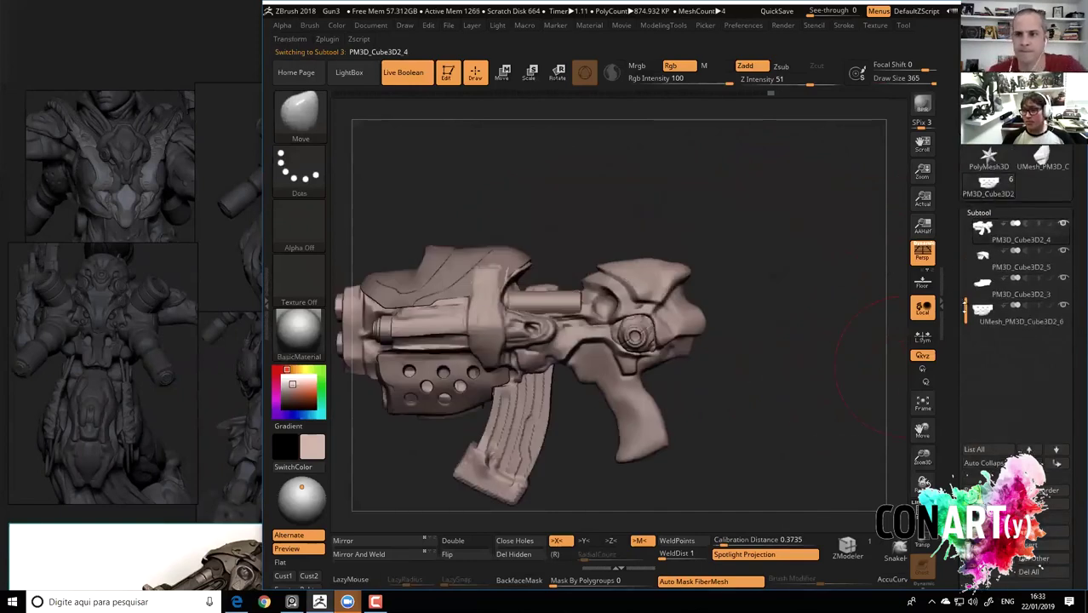
pyautogui.moveTo(965, 276); pyautogui.dragTo(962, 213)
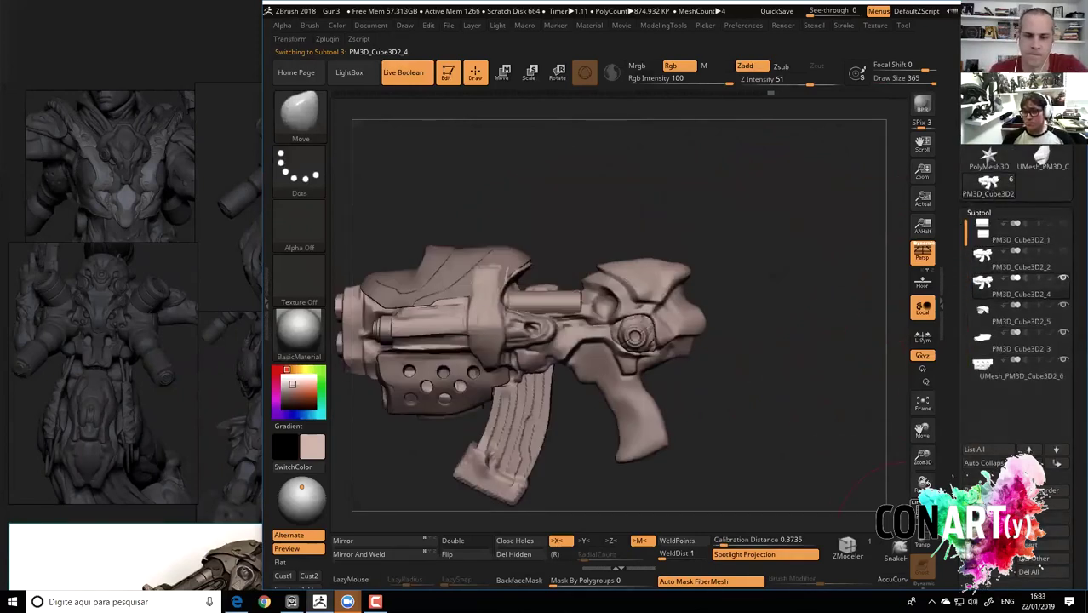
pyautogui.click(983, 311)
pyautogui.moveTo(850, 324)
pyautogui.mouseDown()
pyautogui.moveTo(839, 410)
pyautogui.moveTo(805, 366)
pyautogui.mouseUp()
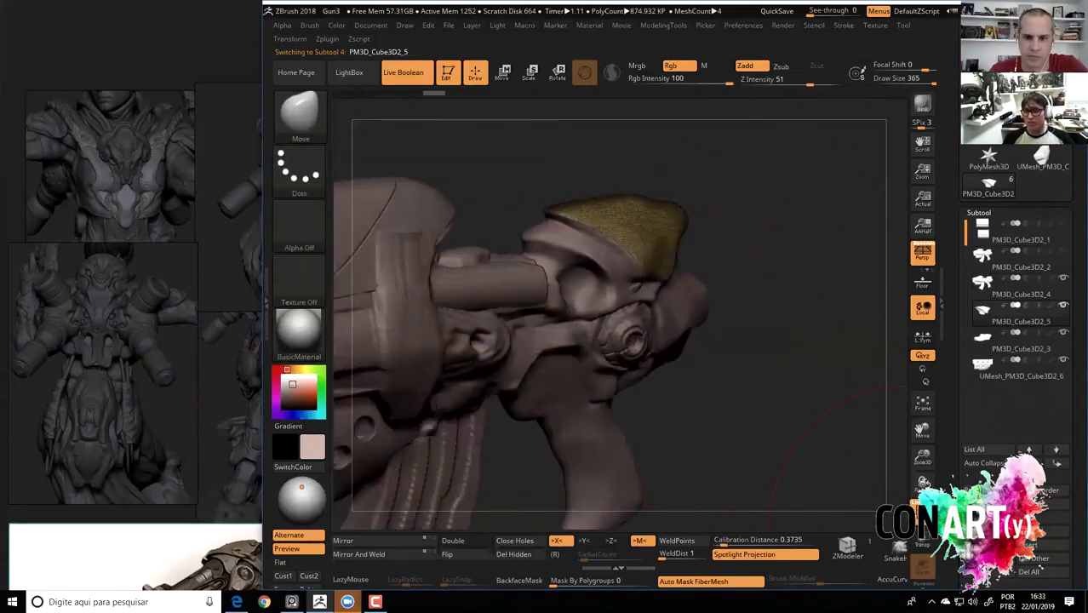
pyautogui.click(921, 586)
pyautogui.moveTo(678, 395)
pyautogui.mouseDown()
pyautogui.moveTo(798, 399)
pyautogui.moveTo(741, 319)
pyautogui.mouseUp()
# Set ZRemesher to Half and remesh the rear plate to about 2.5K polygons.
pyautogui.press('space')
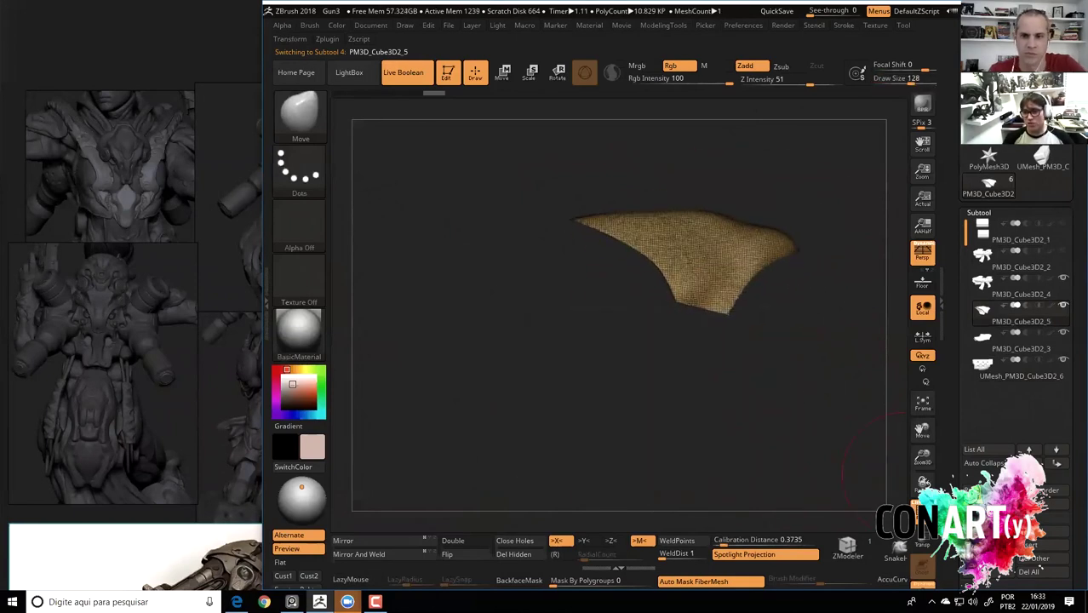
pyautogui.scroll(-5, 987, 315)
pyautogui.scroll(-3, 988, 315)
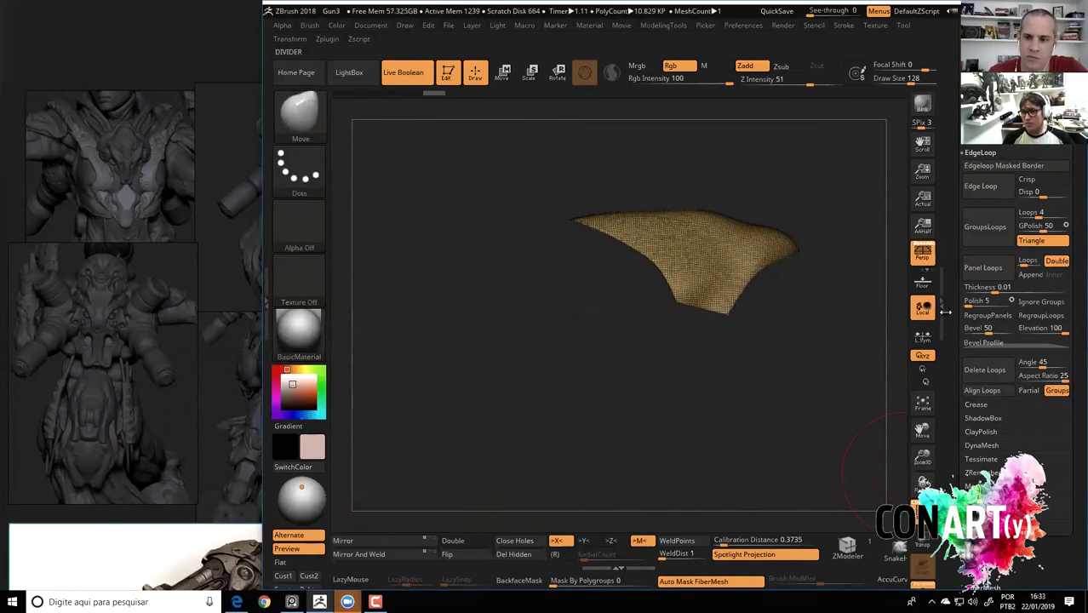
pyautogui.scroll(1, 950, 340)
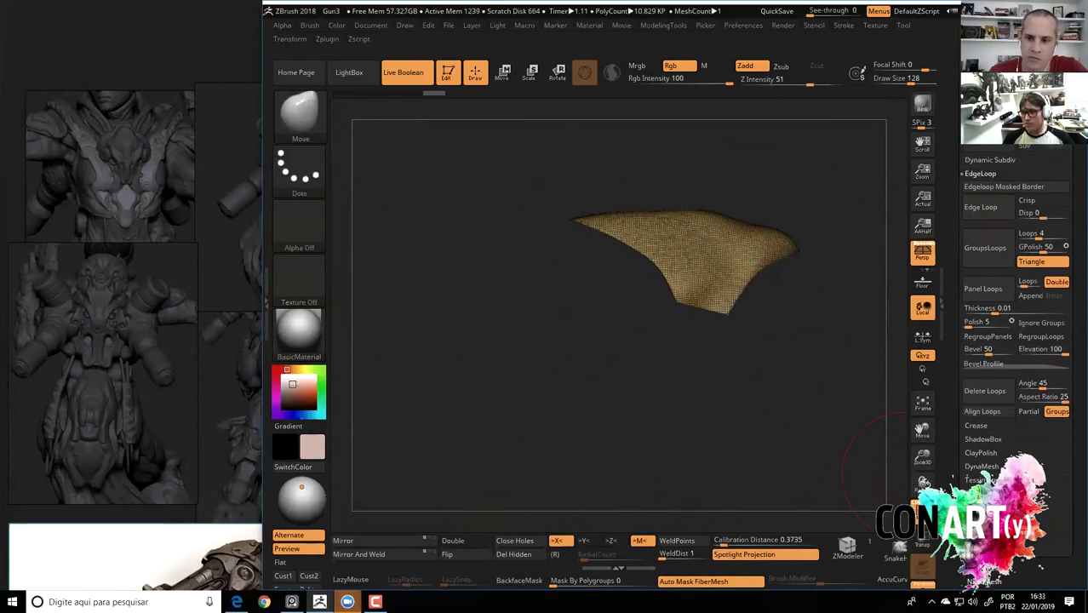
pyautogui.scroll(-3, 952, 468)
pyautogui.click(983, 276)
pyautogui.moveTo(903, 366); pyautogui.dragTo(872, 389)
pyautogui.click(973, 345)
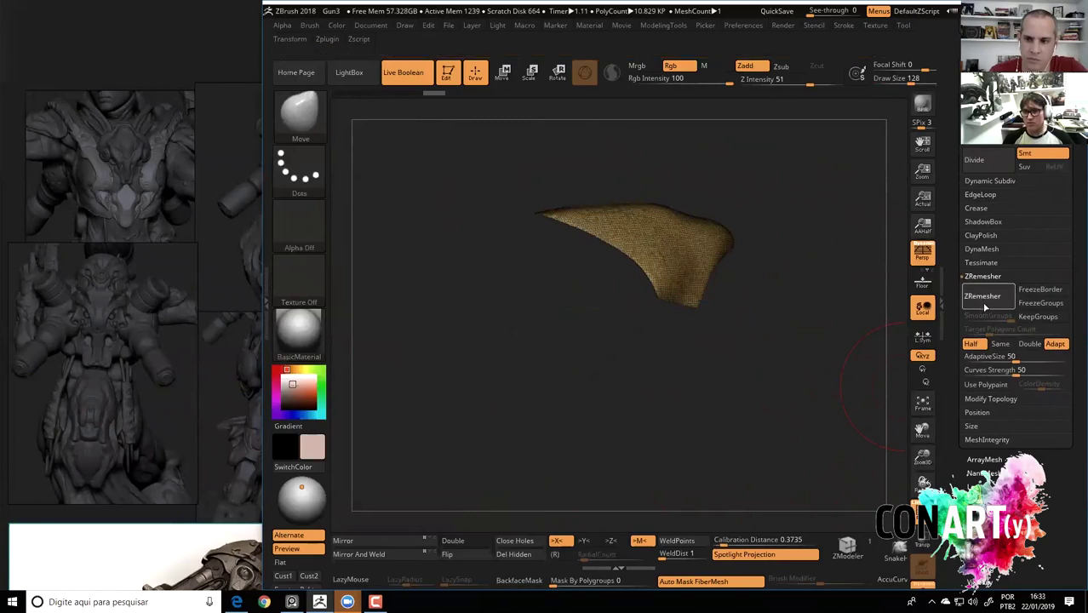
pyautogui.click(985, 305)
pyautogui.click(984, 302)
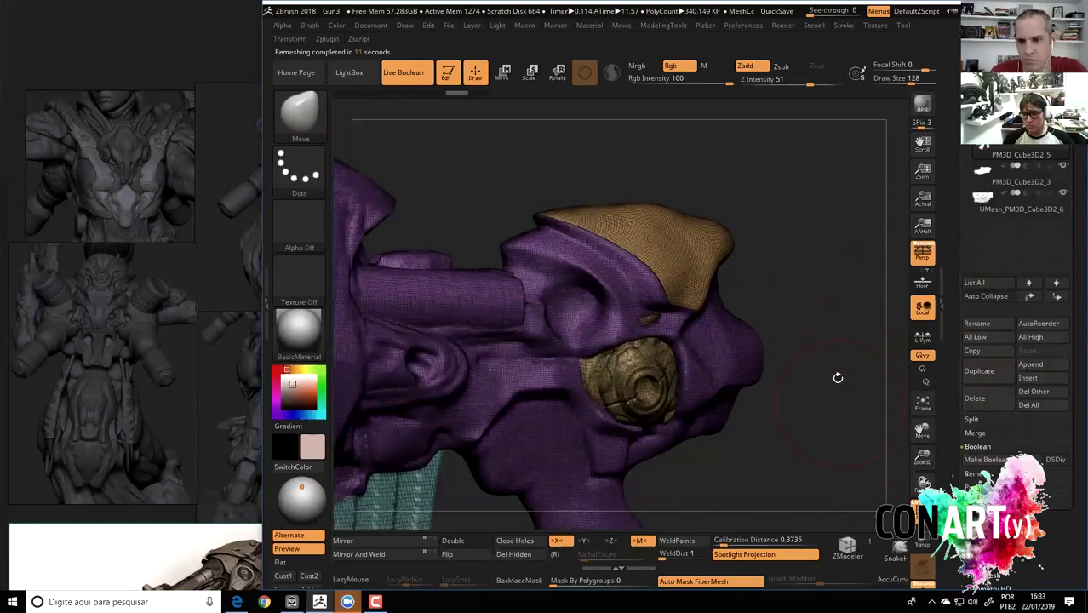
# Inspect the remeshed plate in isolation, then turn Solo off to show the whole gun.
pyautogui.keyDown('ctrl'); pyautogui.keyDown('alt'); pyautogui.keyDown('shift'); pyautogui.click(610, 416); pyautogui.keyUp('shift'); pyautogui.keyUp('alt'); pyautogui.keyUp('ctrl')
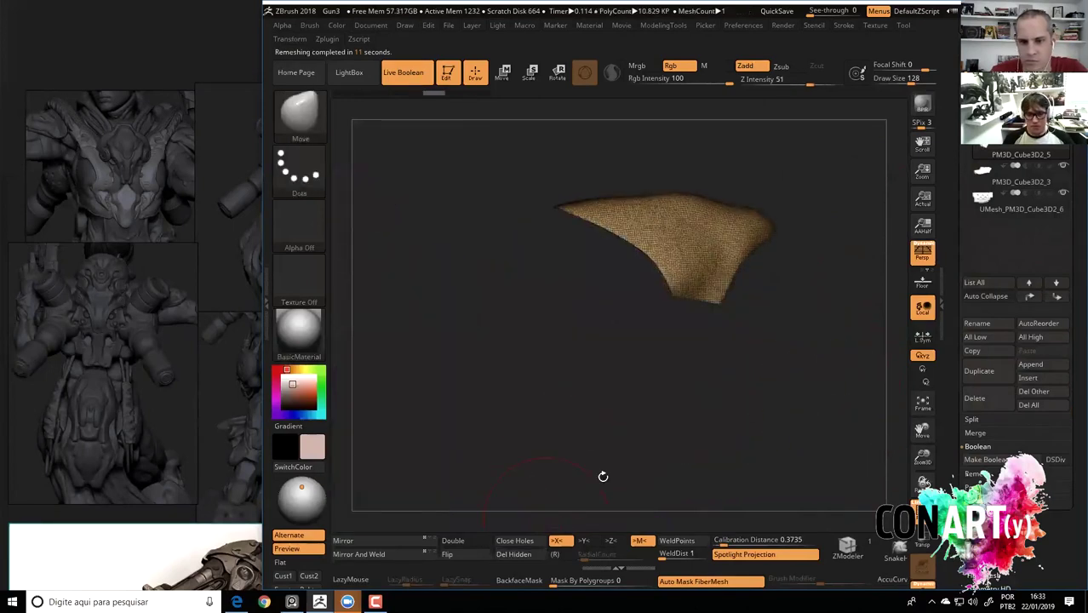
pyautogui.moveTo(758, 373); pyautogui.dragTo(818, 424)
pyautogui.scroll(-5, 959, 308)
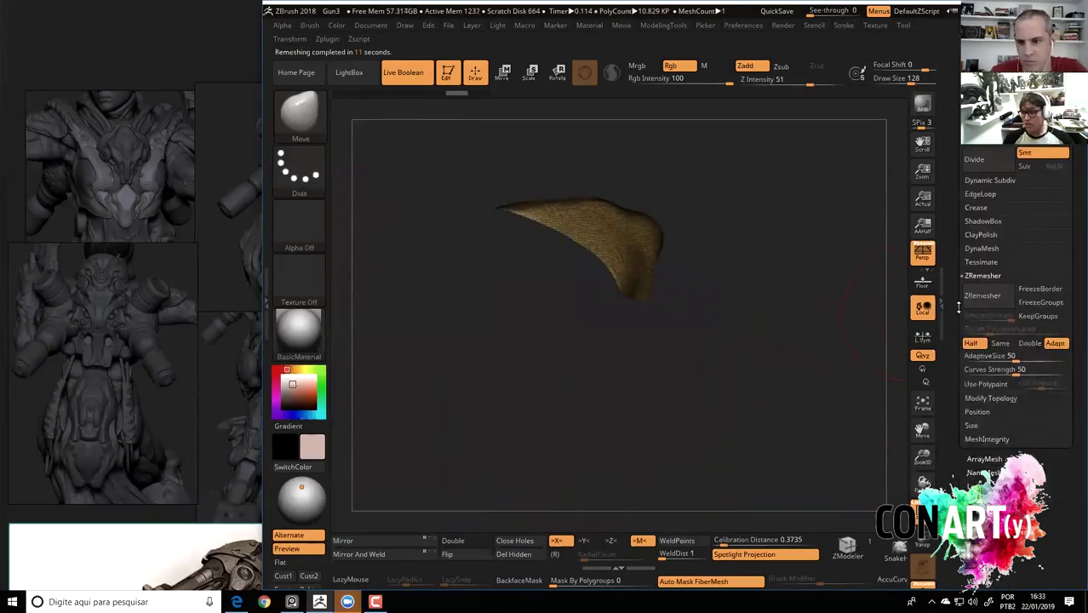
pyautogui.moveTo(826, 311); pyautogui.dragTo(916, 306)
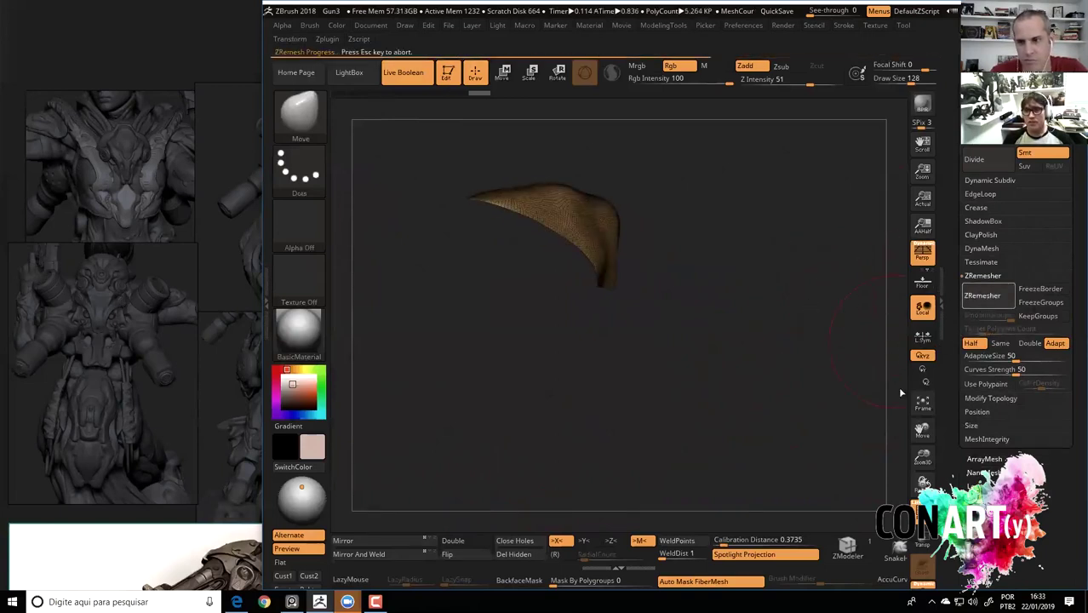
pyautogui.click(923, 577)
pyautogui.moveTo(950, 182); pyautogui.dragTo(955, 285)
pyautogui.moveTo(850, 342)
pyautogui.mouseDown()
pyautogui.moveTo(824, 426)
pyautogui.moveTo(877, 281)
pyautogui.mouseUp()
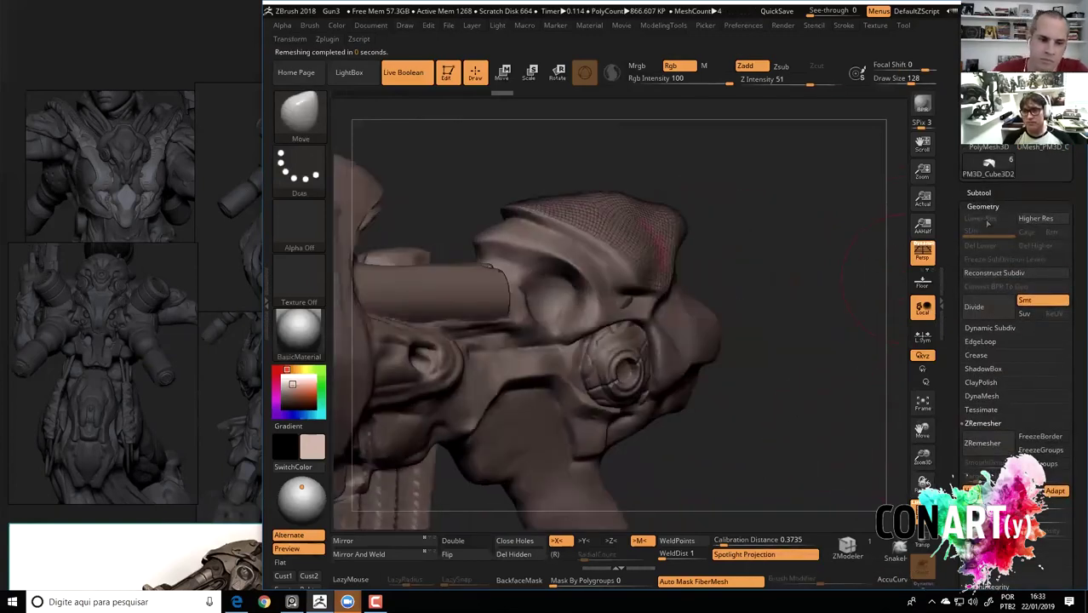
pyautogui.click(978, 192)
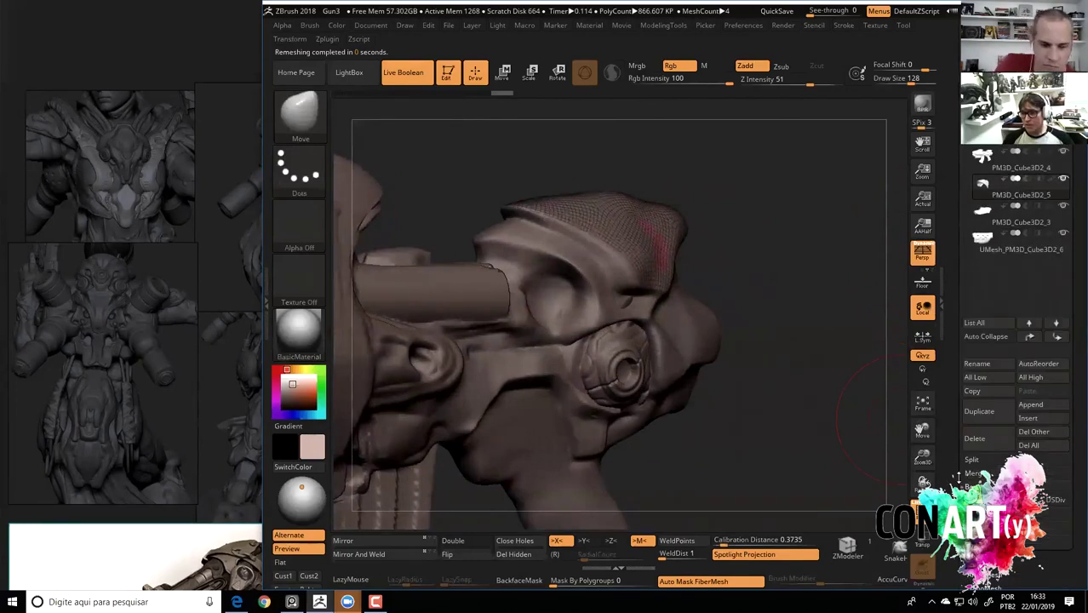
# Isolate the rear plate and polish its surface smooth with hPolish.
pyautogui.click(919, 586)
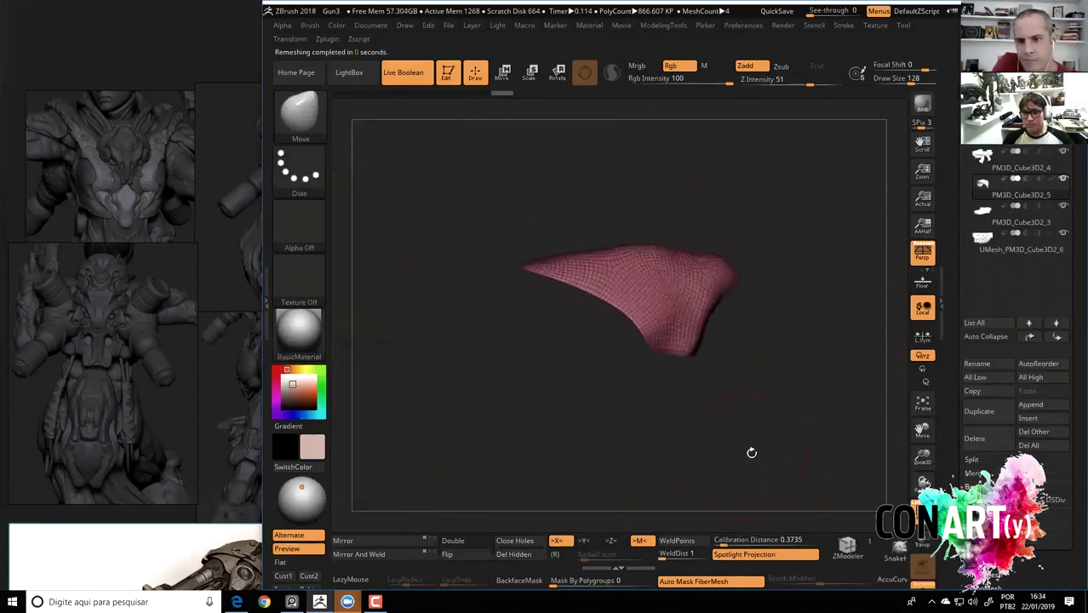
pyautogui.moveTo(847, 494); pyautogui.dragTo(753, 334)
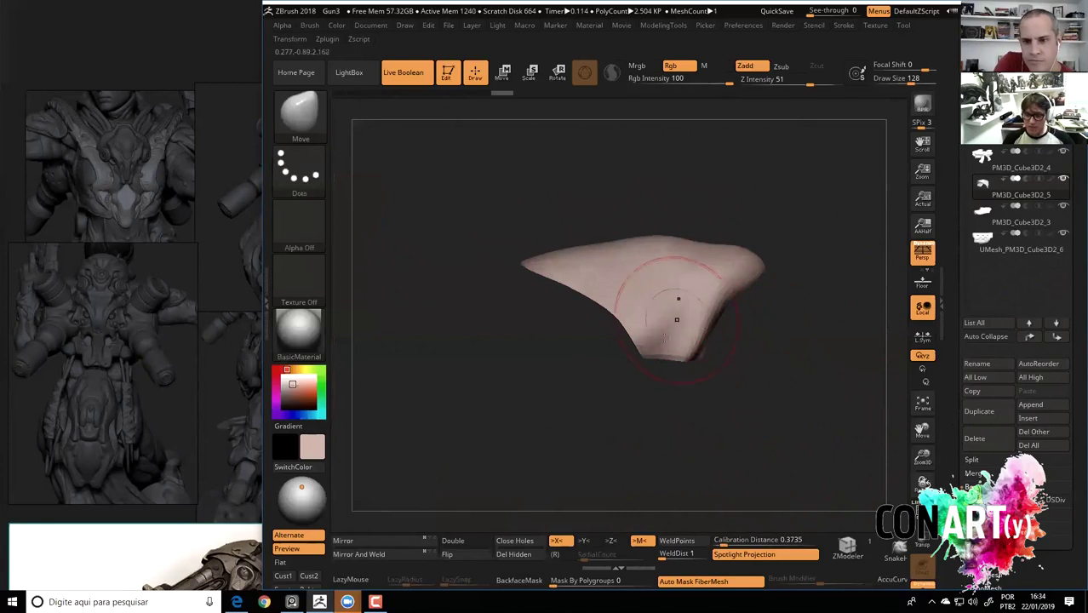
pyautogui.press('b')
pyautogui.press('h')
pyautogui.press('p')
pyautogui.press('space')
pyautogui.moveTo(650, 335); pyautogui.dragTo(671, 340)
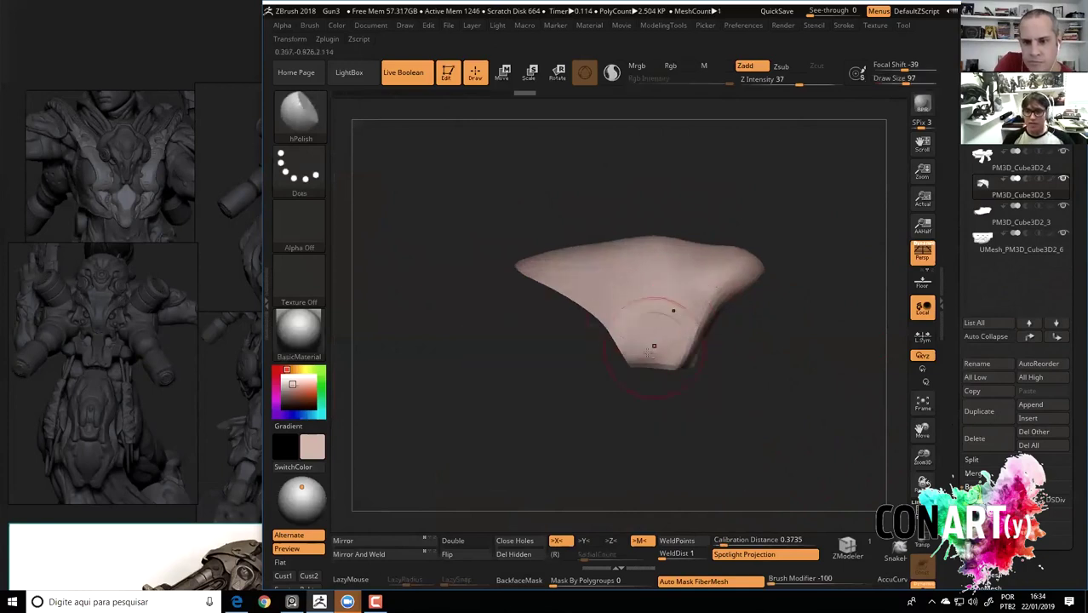
pyautogui.moveTo(650, 230); pyautogui.dragTo(690, 349)
pyautogui.moveTo(740, 285); pyautogui.dragTo(718, 339)
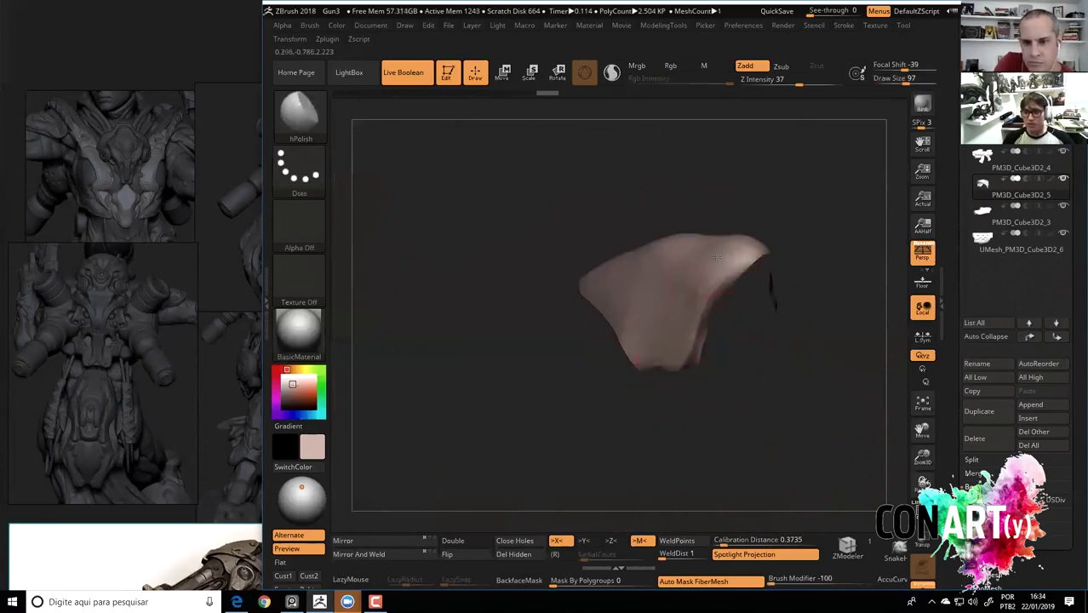
# Step through the undo history to restore the latest polished plate.
pyautogui.hotkey('ctrl', 'z')
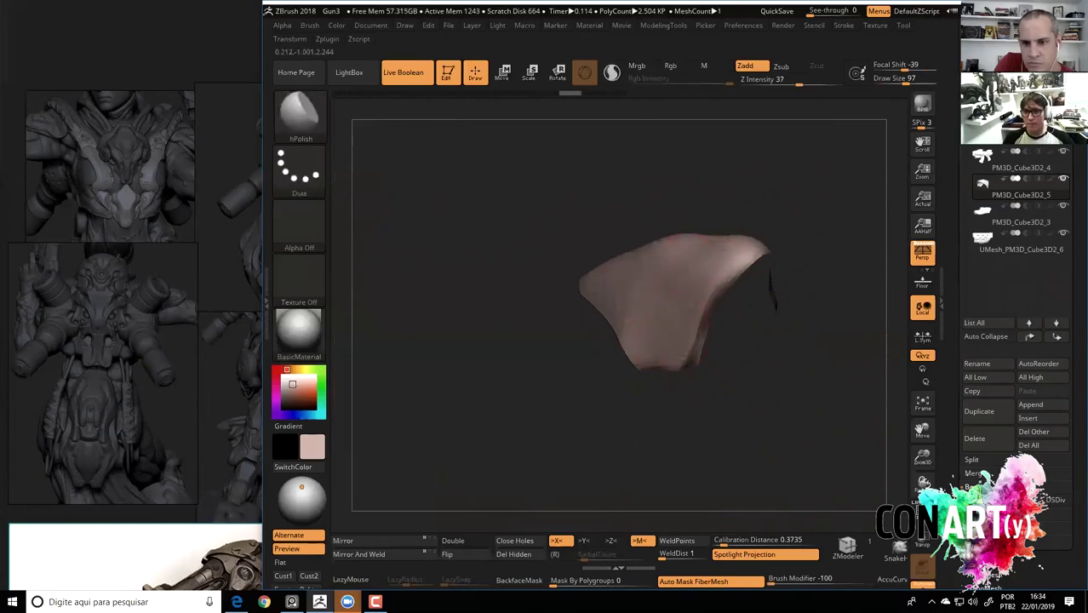
pyautogui.hotkey('ctrl', 'shift', 'z')
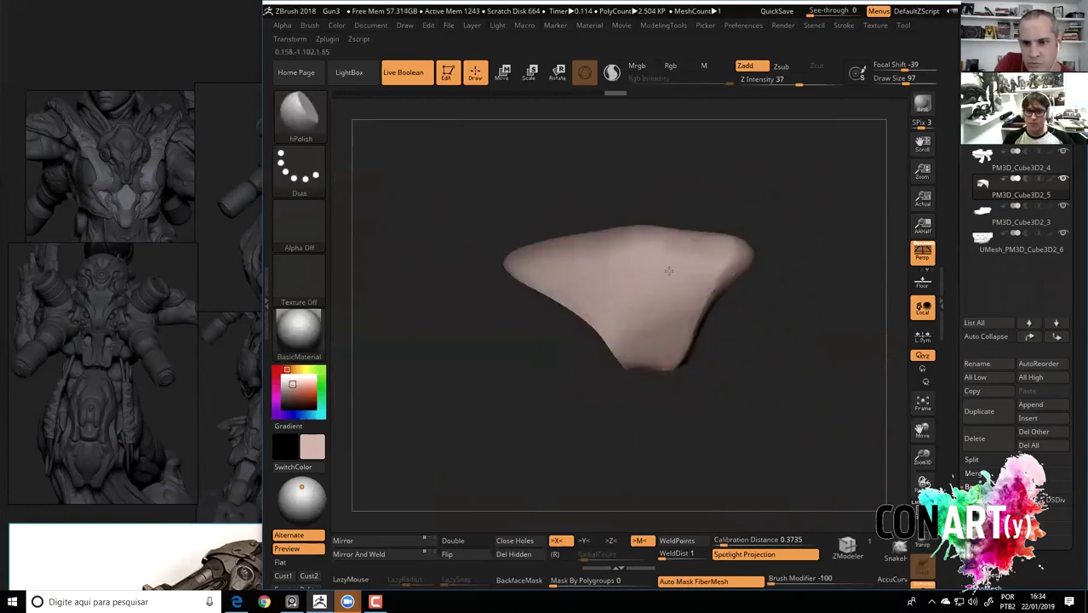
pyautogui.hotkey('ctrl', 'shift', 'z')
pyautogui.hotkey('ctrl', 'shift', 'z')
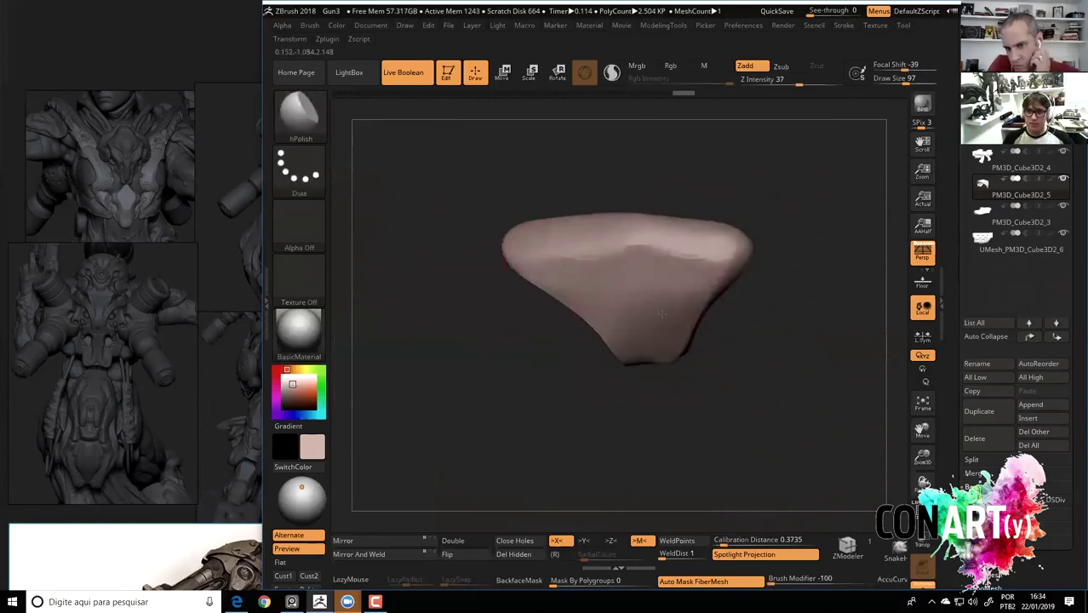
pyautogui.hotkey('ctrl', 'shift', 'z')
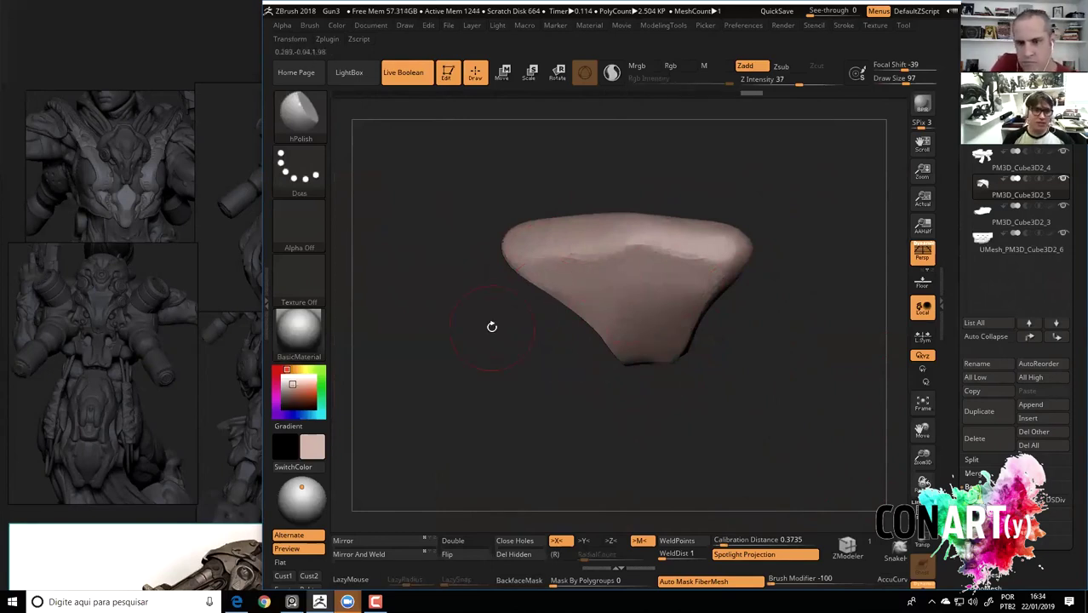
pyautogui.scroll(3, 189, 184)
pyautogui.scroll(2, 117, 191)
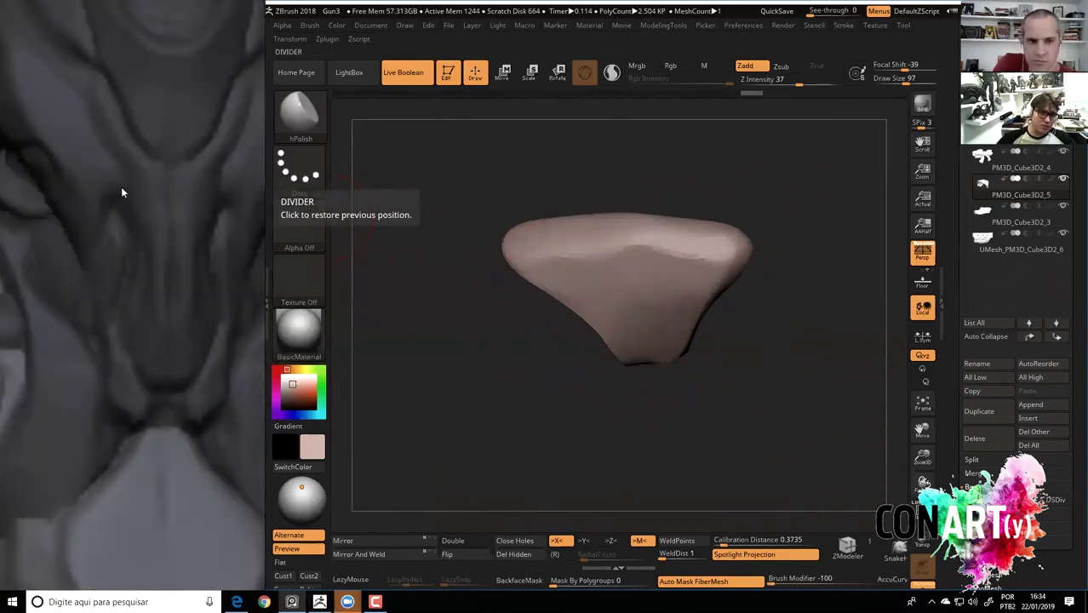
pyautogui.scroll(-2, 164, 223)
pyautogui.scroll(-2, 163, 223)
pyautogui.scroll(-2, 163, 223)
pyautogui.scroll(-2, 164, 223)
# Slice off the plate's pointed tip with SliceCurve.
pyautogui.moveTo(432, 302); pyautogui.dragTo(578, 324)
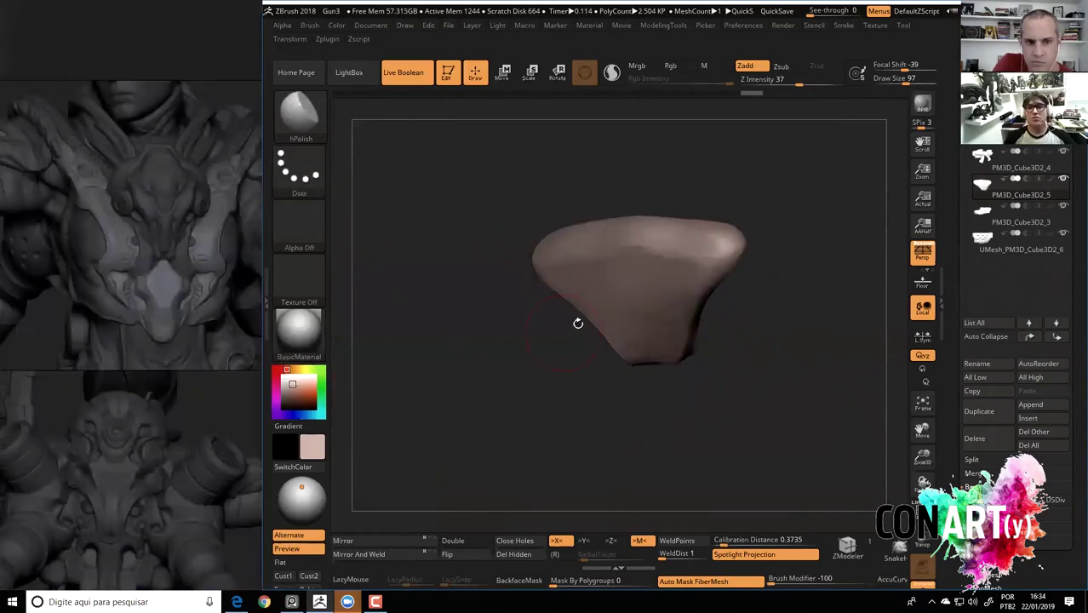
pyautogui.moveTo(678, 272); pyautogui.dragTo(661, 306)
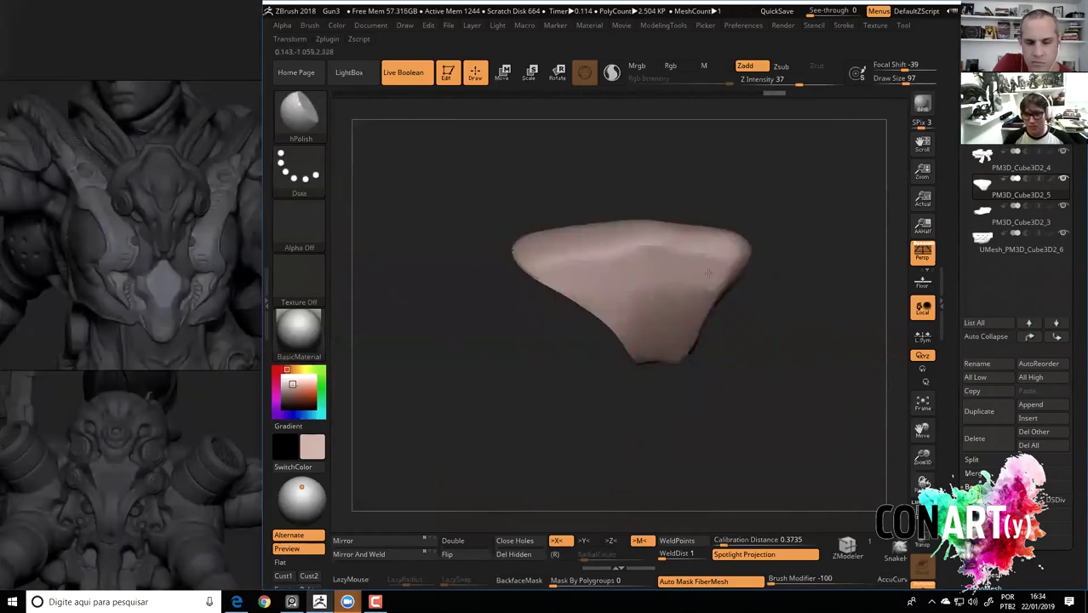
pyautogui.moveTo(486, 309); pyautogui.dragTo(478, 328)
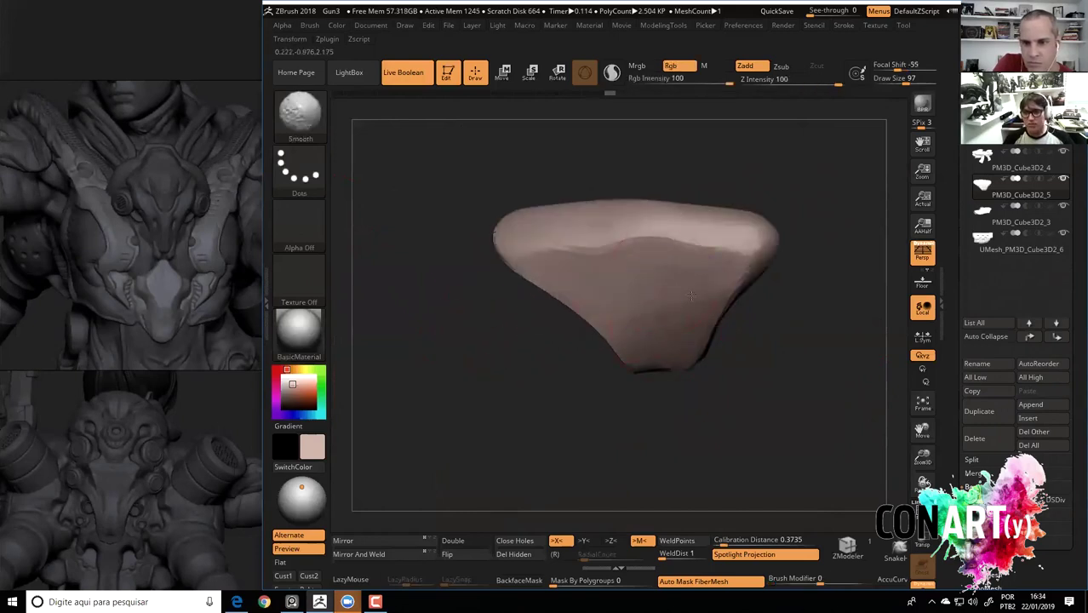
pyautogui.moveTo(496, 357)
pyautogui.mouseDown()
pyautogui.moveTo(475, 352)
pyautogui.moveTo(672, 418)
pyautogui.mouseUp()
pyautogui.hotkey('ctrl', 'shift')
pyautogui.keyDown('ctrl'); pyautogui.keyDown('shift'); pyautogui.moveTo(789, 255); pyautogui.dragTo(722, 311); pyautogui.keyUp('shift'); pyautogui.keyUp('ctrl')
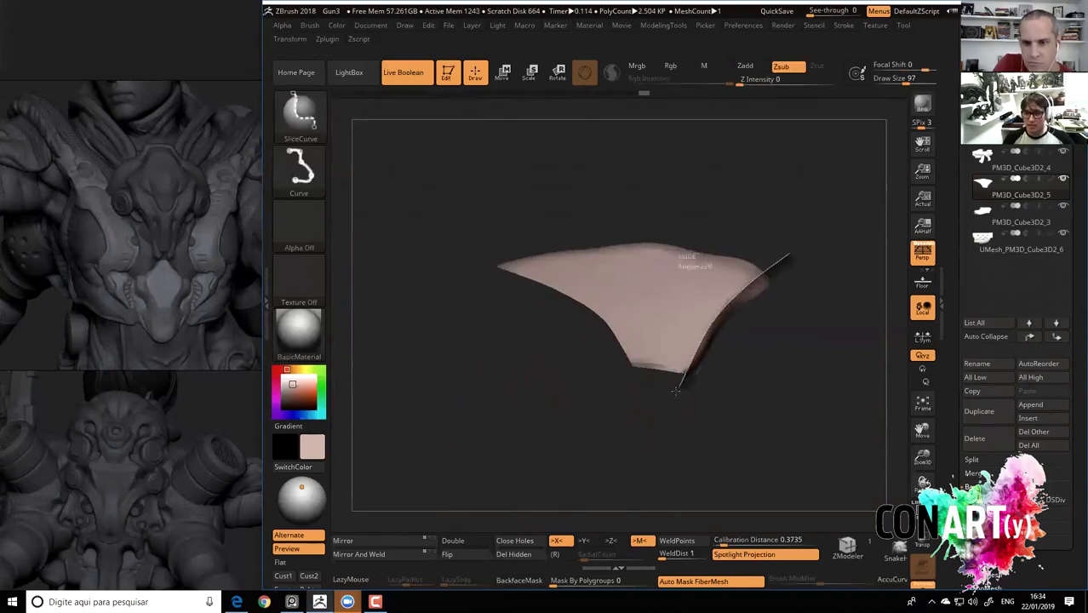
pyautogui.keyDown('ctrl'); pyautogui.keyDown('shift'); pyautogui.moveTo(675, 391); pyautogui.dragTo(676, 392); pyautogui.keyUp('shift'); pyautogui.keyUp('ctrl')
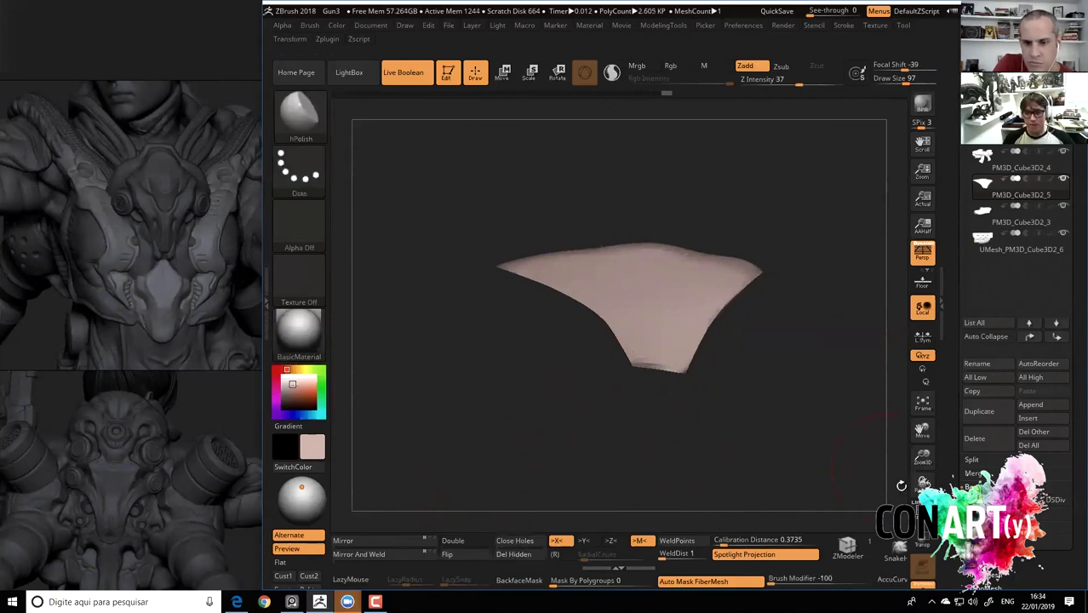
# Remesh the sliced plate with ZRemesher into clean quads of about 2.3 KP.
pyautogui.hotkey('ctrl', 'r')
pyautogui.moveTo(905, 506); pyautogui.dragTo(848, 475)
pyautogui.scroll(-5, 990, 279)
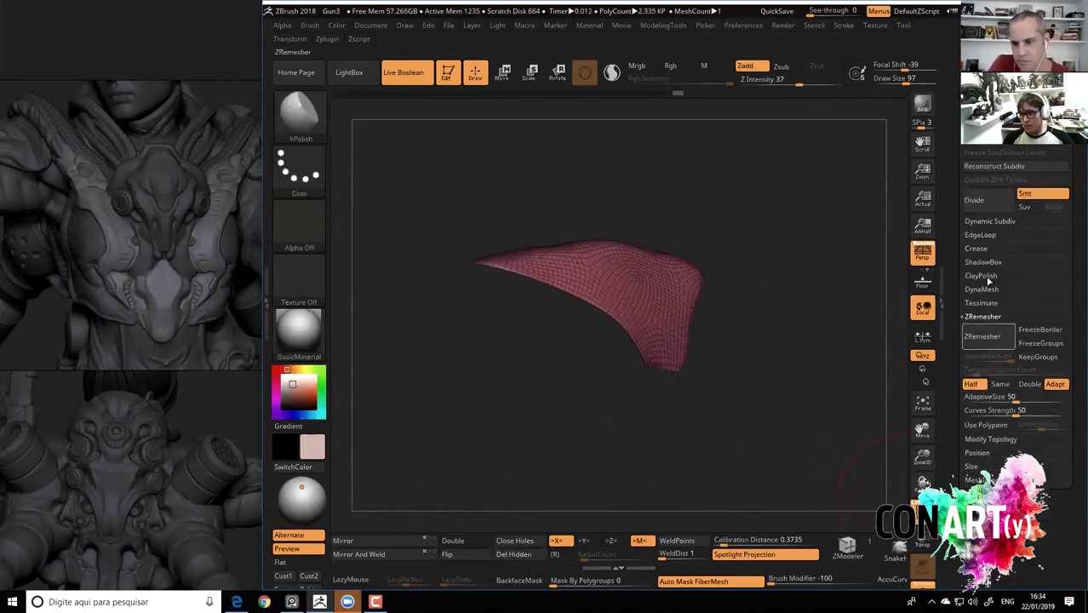
# Apply Panel Loops at thickness 0.02872 to the rear plate, then turn Solo off.
pyautogui.click(981, 234)
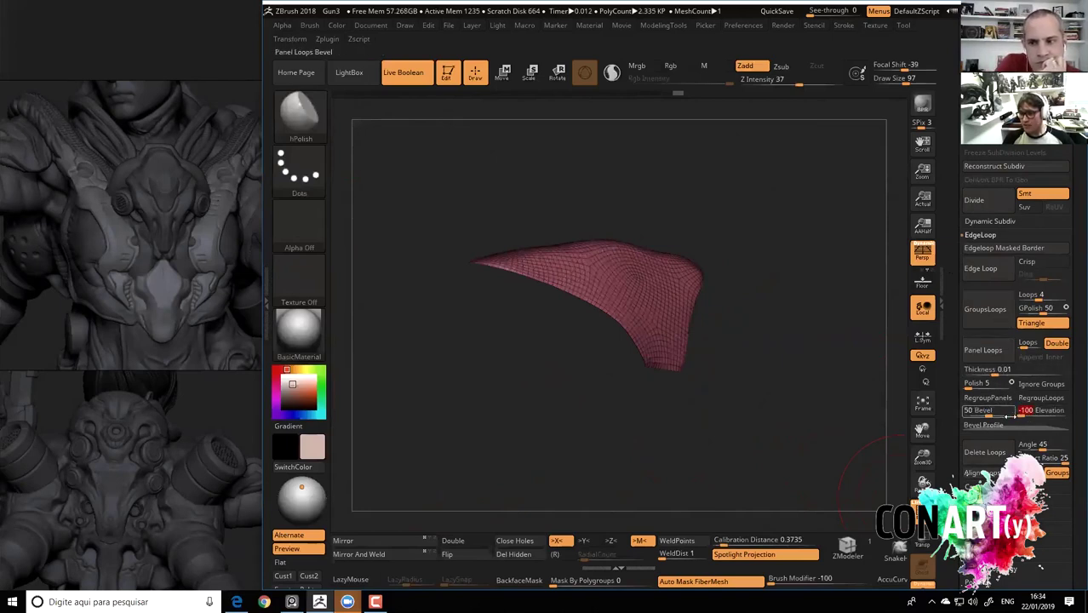
pyautogui.click(983, 350)
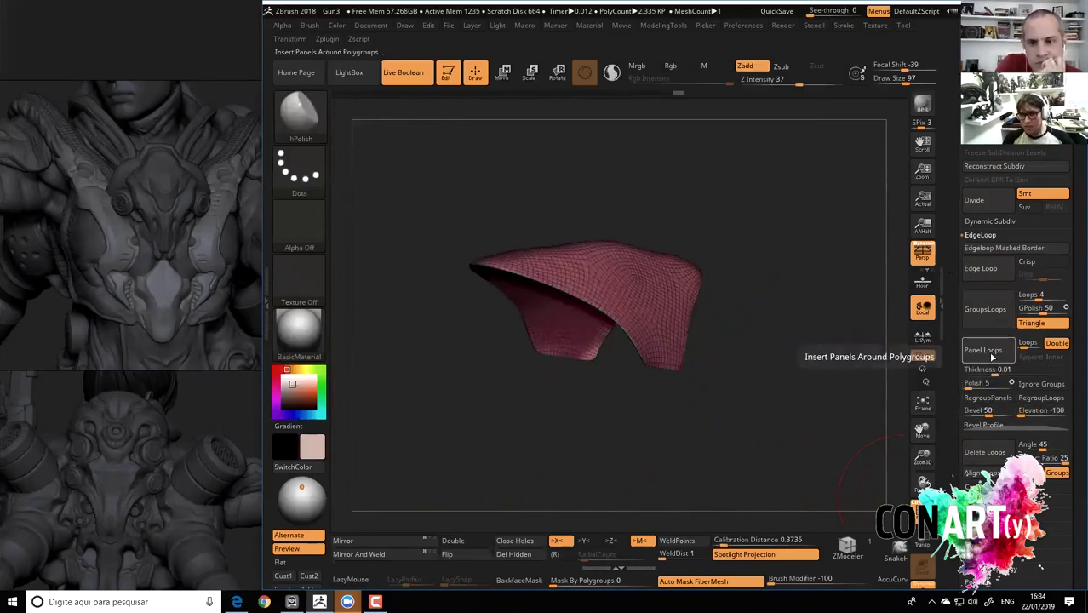
pyautogui.hotkey('ctrl', 'z')
pyautogui.moveTo(989, 369); pyautogui.dragTo(1002, 368)
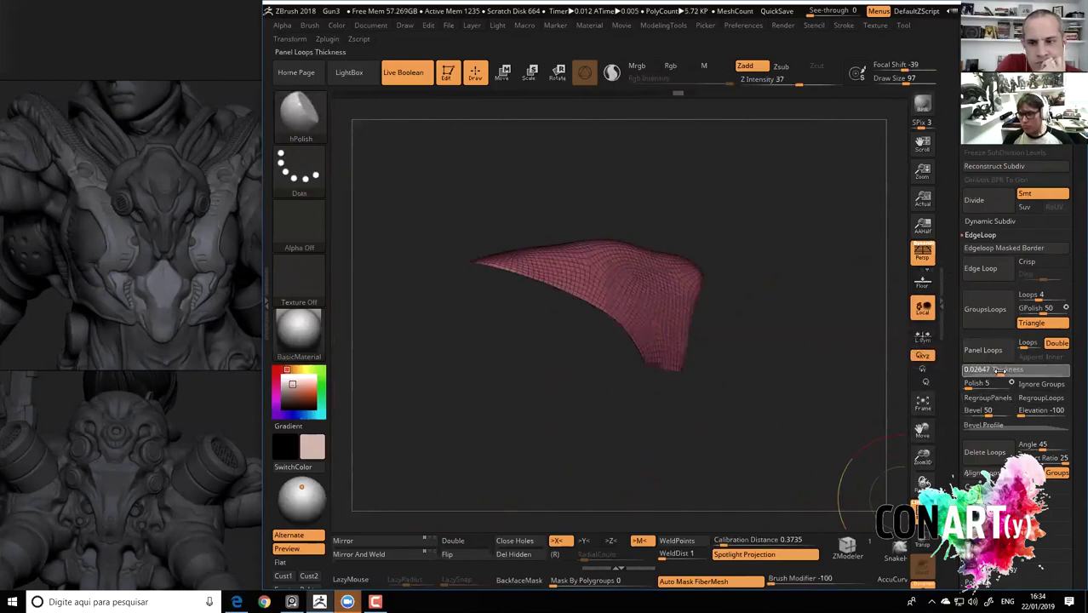
pyautogui.click(983, 349)
pyautogui.hotkey('ctrl', 'z')
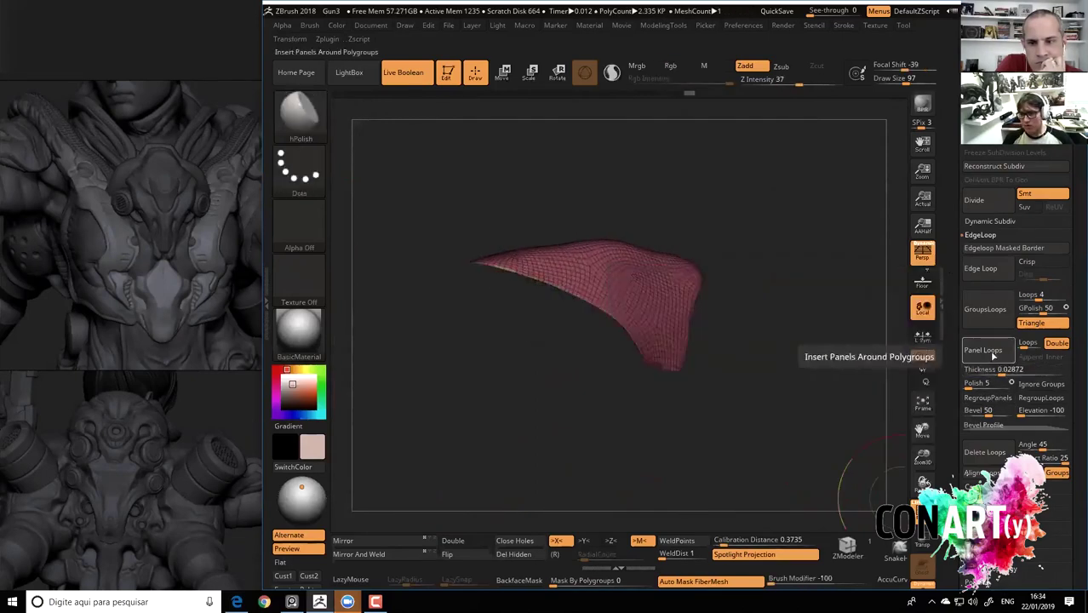
pyautogui.click(983, 350)
pyautogui.moveTo(837, 352)
pyautogui.mouseDown()
pyautogui.moveTo(891, 451)
pyautogui.moveTo(865, 460)
pyautogui.moveTo(917, 459)
pyautogui.mouseUp()
pyautogui.scroll(5, 1002, 222)
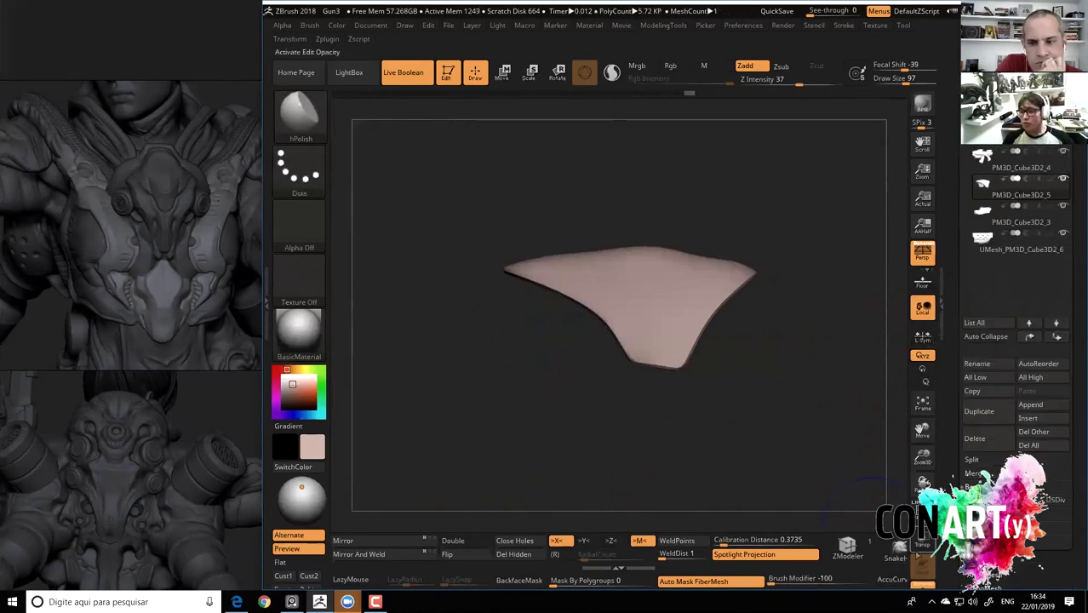
pyautogui.click(922, 582)
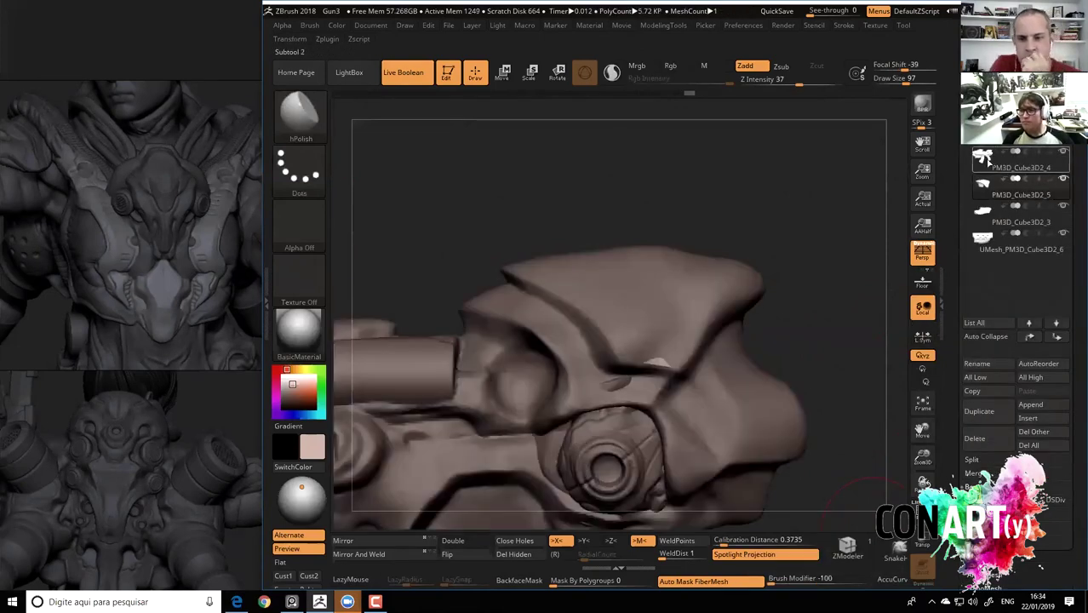
# Select the gun body and mask along its top.
pyautogui.moveTo(767, 240); pyautogui.dragTo(630, 316)
pyautogui.keyDown('alt'); pyautogui.click(630, 317); pyautogui.keyUp('alt')
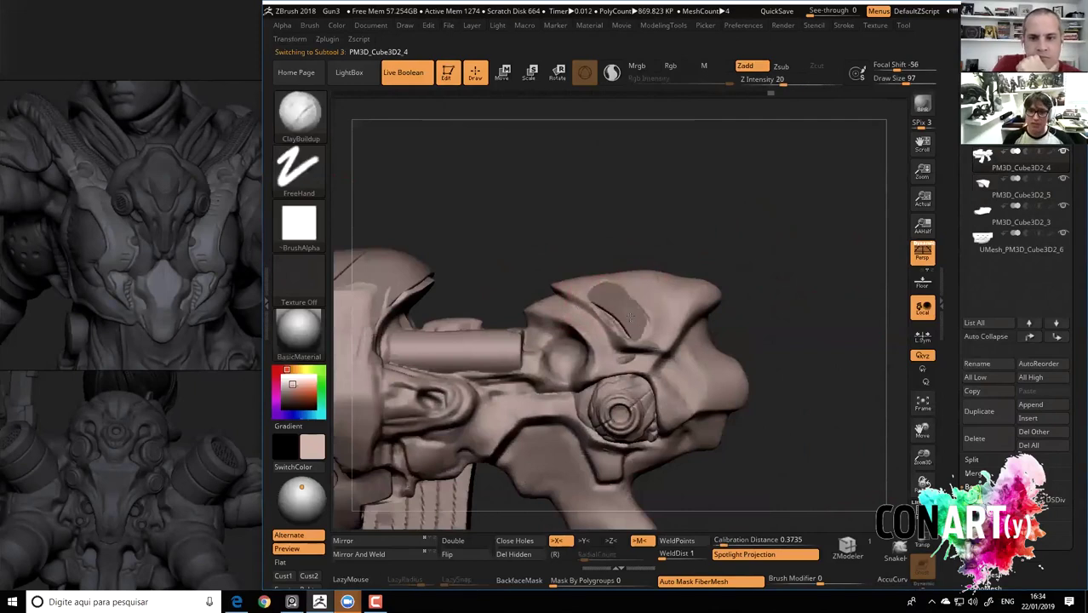
pyautogui.moveTo(601, 243); pyautogui.dragTo(613, 255)
pyautogui.moveTo(647, 333)
pyautogui.keyDown('ctrl'); pyautogui.mouseDown()
pyautogui.moveTo(609, 302)
pyautogui.moveTo(635, 304)
pyautogui.mouseUp(); pyautogui.keyUp('ctrl')
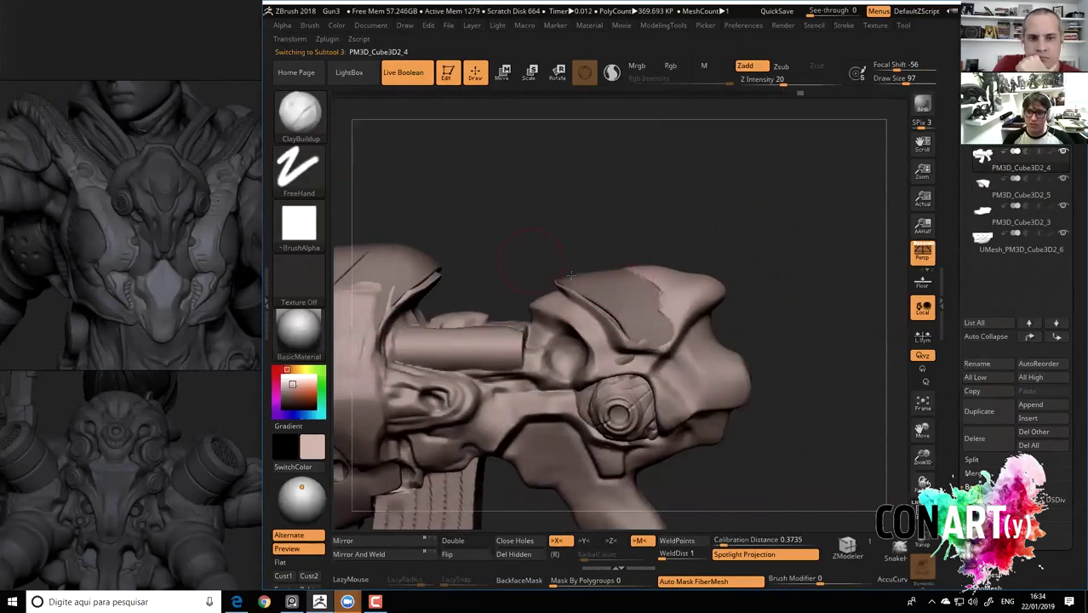
pyautogui.moveTo(570, 276); pyautogui.dragTo(556, 289)
# Reshape the unmasked top with the Move brush, then clear the mask.
pyautogui.press('b')
pyautogui.press('m')
pyautogui.press('v')
pyautogui.moveTo(600, 312)
pyautogui.mouseDown()
pyautogui.moveTo(568, 285)
pyautogui.moveTo(613, 339)
pyautogui.mouseUp()
pyautogui.hotkey('ctrl', 'shift', 'a')
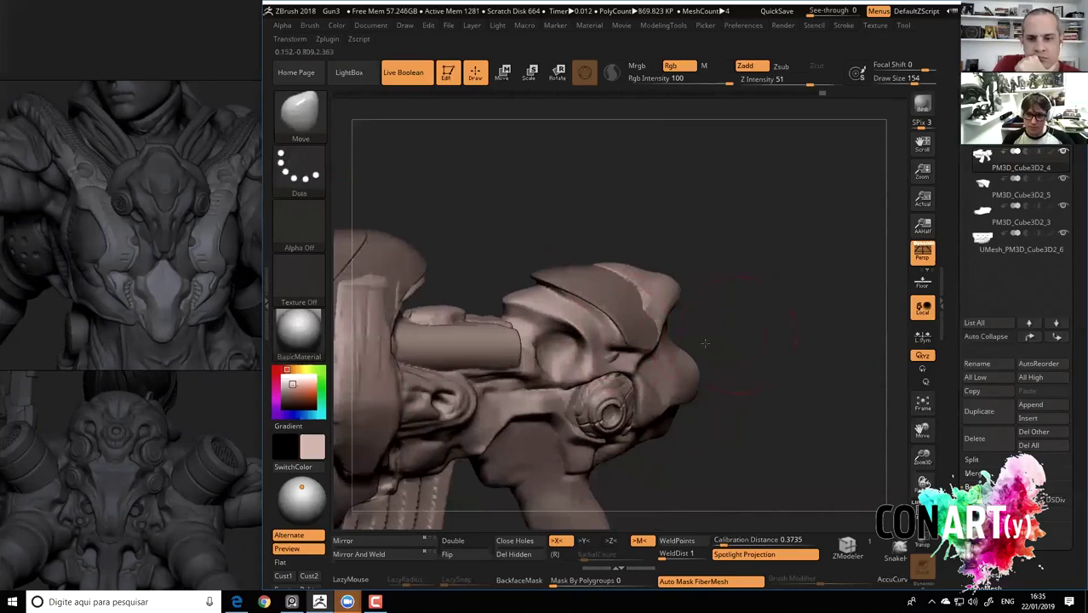
# Flatten the gun's top surface with the TrimDynamic brush.
pyautogui.moveTo(705, 343); pyautogui.dragTo(676, 284)
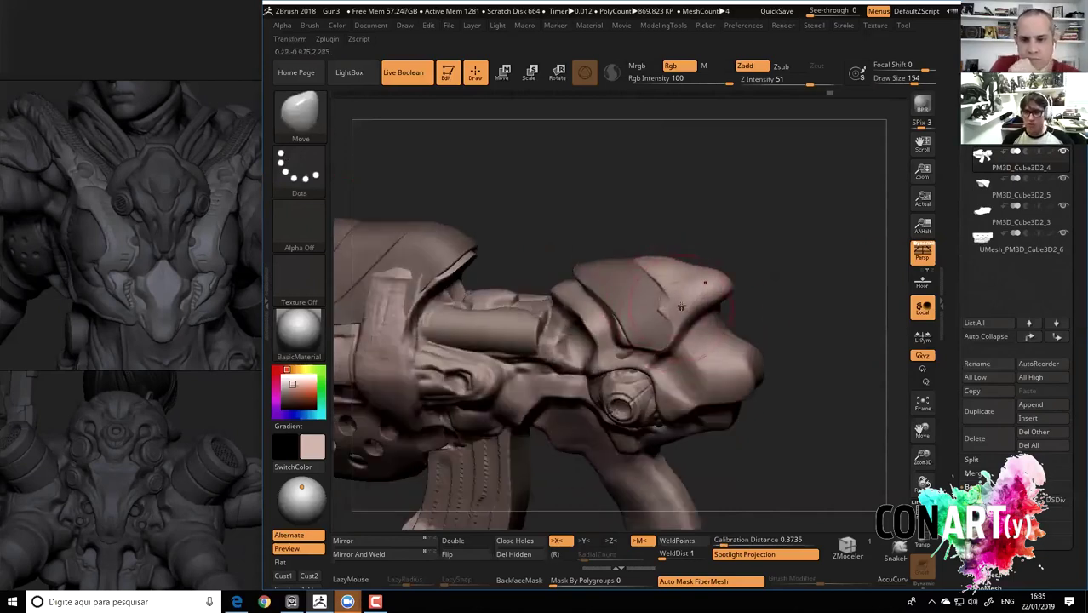
pyautogui.press('b')
pyautogui.press('t')
pyautogui.press('d')
pyautogui.moveTo(685, 328)
pyautogui.mouseDown()
pyautogui.moveTo(706, 290)
pyautogui.moveTo(637, 266)
pyautogui.moveTo(682, 281)
pyautogui.moveTo(707, 256)
pyautogui.moveTo(561, 214)
pyautogui.moveTo(444, 420)
pyautogui.mouseUp()
# Check the plate's fit on the rear section, then frame the whole gun.
pyautogui.keyDown('alt'); pyautogui.click(609, 469); pyautogui.keyUp('alt')
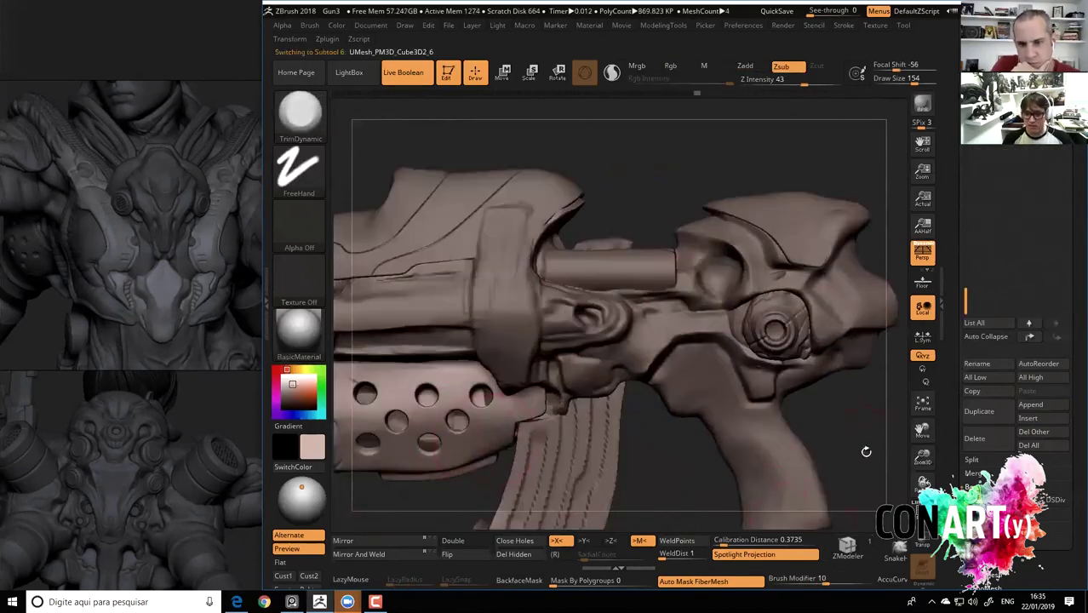
pyautogui.moveTo(431, 516)
pyautogui.mouseDown()
pyautogui.moveTo(681, 196)
pyautogui.moveTo(676, 294)
pyautogui.moveTo(699, 366)
pyautogui.mouseUp()
pyautogui.keyDown('alt'); pyautogui.click(708, 378); pyautogui.keyUp('alt')
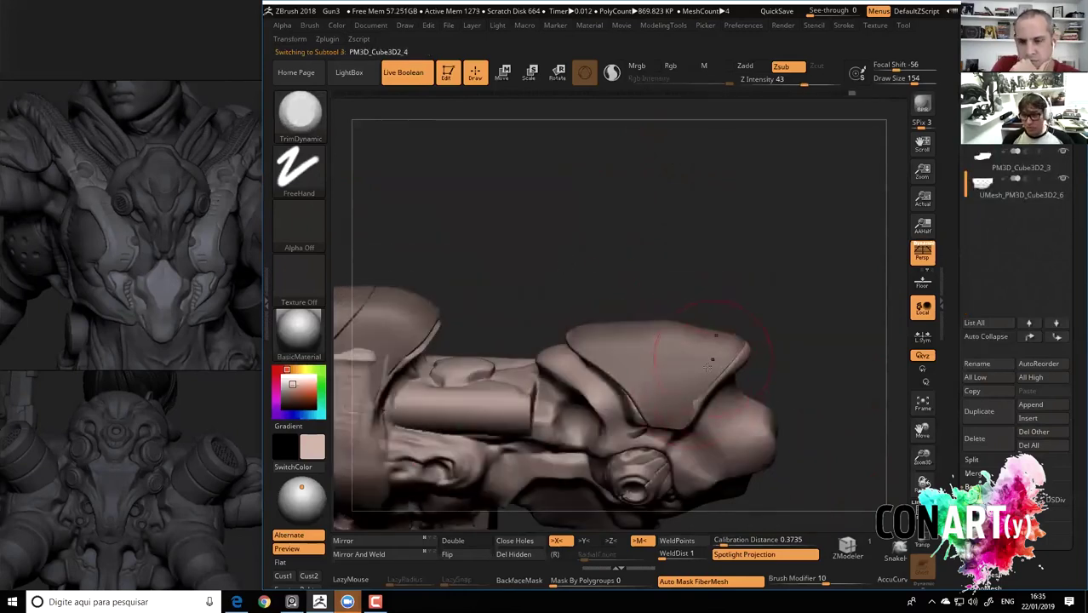
pyautogui.moveTo(669, 272); pyautogui.dragTo(704, 373)
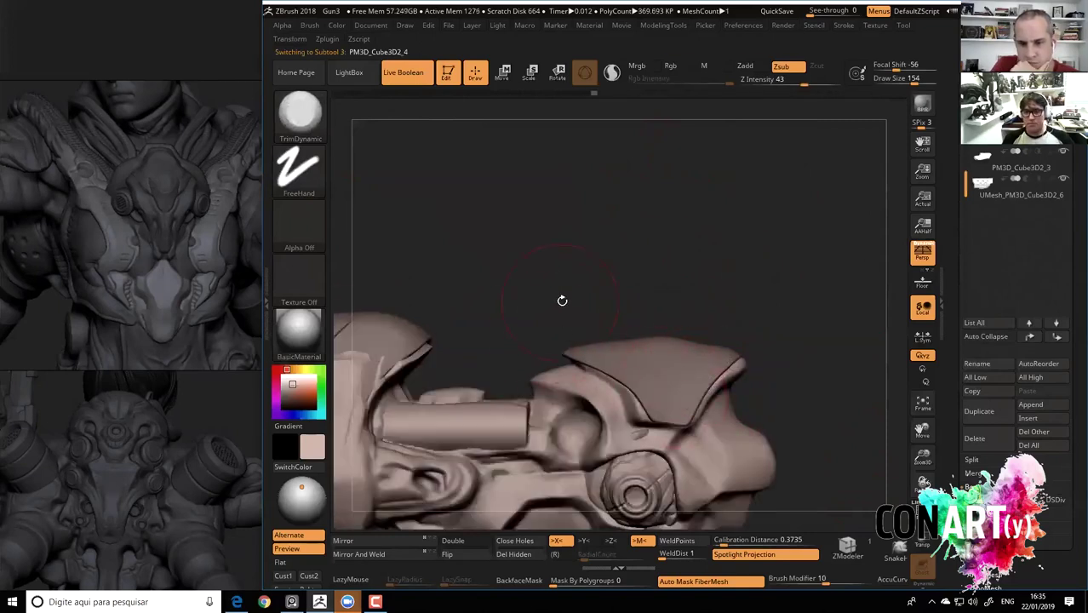
pyautogui.press('f')
pyautogui.moveTo(567, 186)
pyautogui.mouseDown()
pyautogui.moveTo(609, 209)
pyautogui.moveTo(596, 247)
pyautogui.mouseUp()
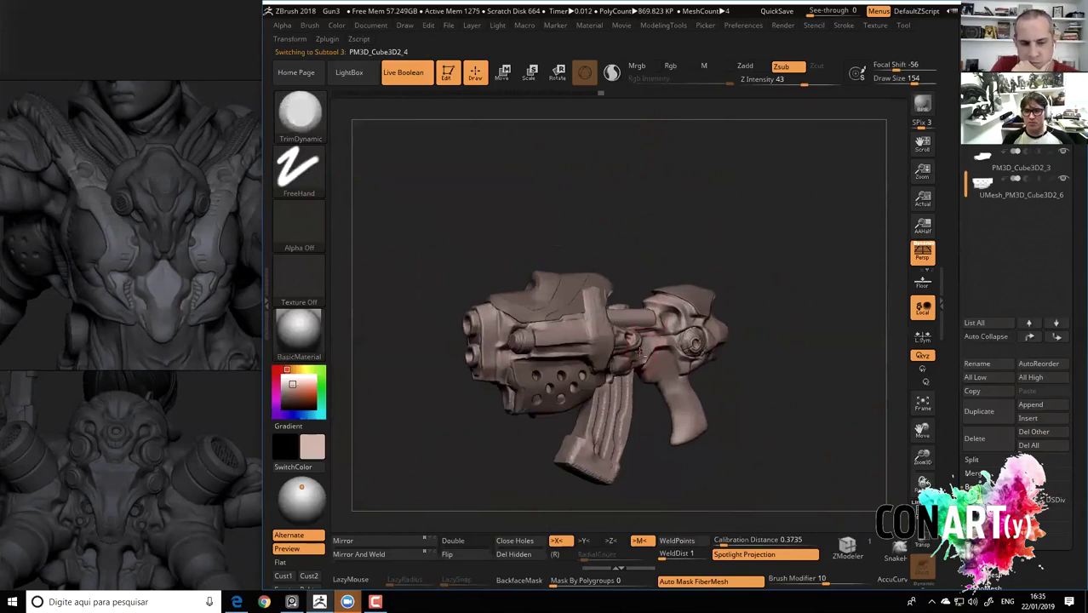
# Undo to restore the detailed gun mesh and zoom out and back in on the gun.
pyautogui.keyDown('ctrl'); pyautogui.moveTo(864, 366); pyautogui.dragTo(869, 373); pyautogui.keyUp('ctrl')
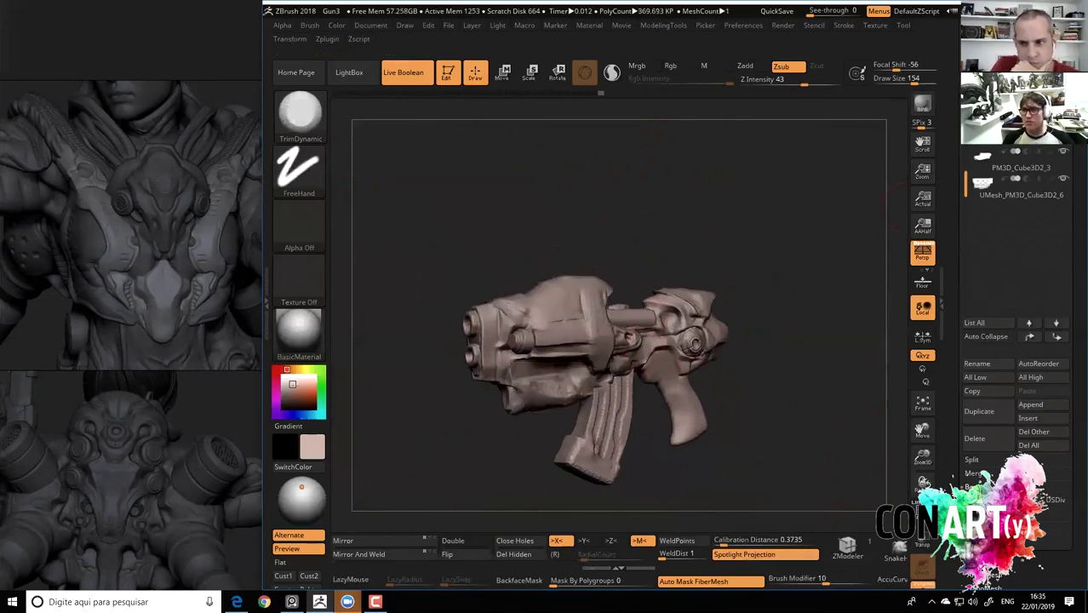
pyautogui.hotkey('ctrl', 'z')
pyautogui.hotkey('ctrl', 'z')
pyautogui.moveTo(816, 451)
pyautogui.mouseDown()
pyautogui.moveTo(768, 364)
pyautogui.moveTo(816, 322)
pyautogui.moveTo(762, 327)
pyautogui.moveTo(787, 379)
pyautogui.moveTo(755, 335)
pyautogui.moveTo(766, 381)
pyautogui.mouseUp()
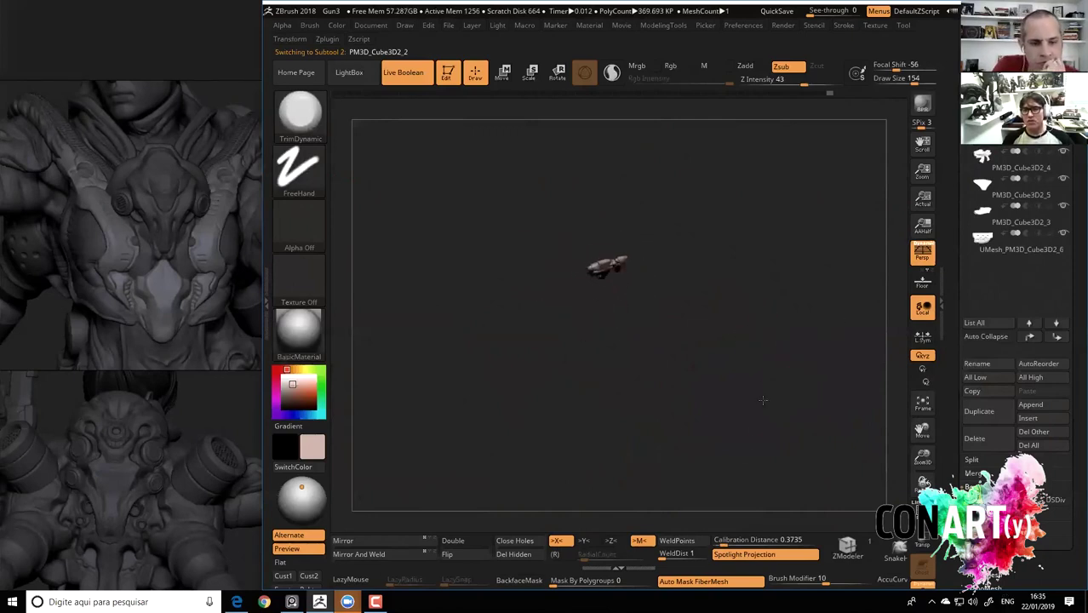
pyautogui.moveTo(761, 323)
pyautogui.mouseDown()
pyautogui.moveTo(821, 416)
pyautogui.moveTo(658, 232)
pyautogui.mouseUp()
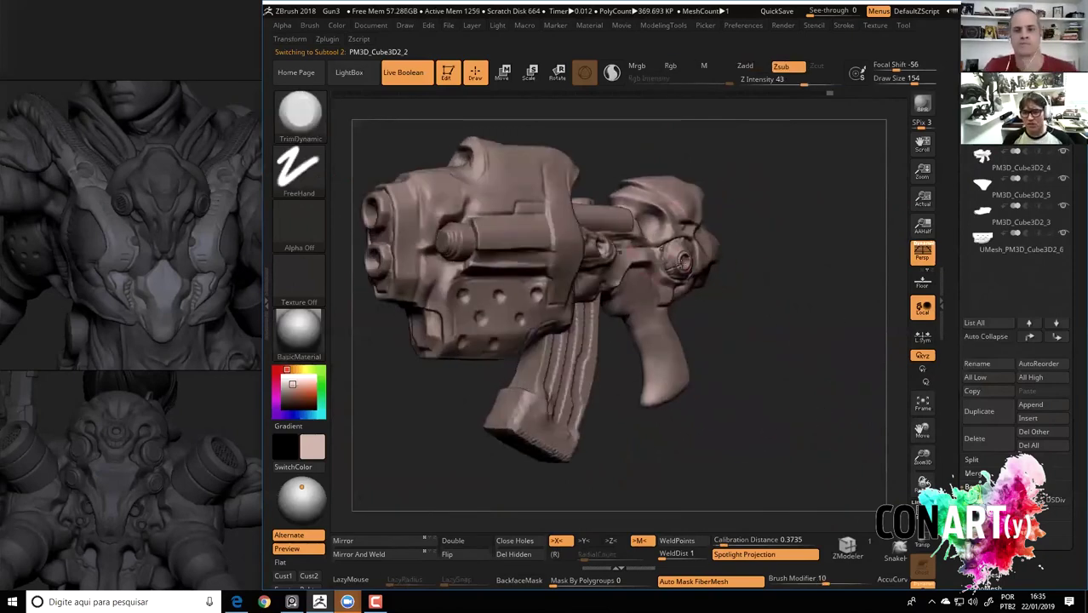
pyautogui.moveTo(816, 392)
pyautogui.mouseDown()
pyautogui.moveTo(804, 352)
pyautogui.moveTo(755, 318)
pyautogui.moveTo(741, 328)
pyautogui.mouseUp()
# Switch to the Move brush, close in on the rear plate, and lower the draw size.
pyautogui.press('b')
pyautogui.press('m')
pyautogui.press('v')
pyautogui.press('space')
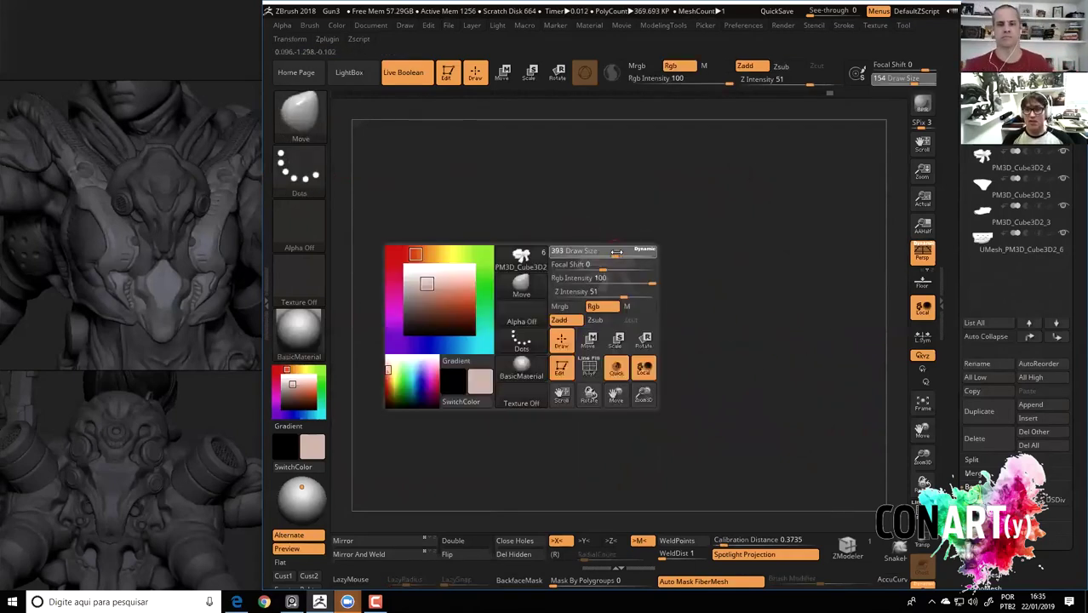
pyautogui.moveTo(620, 243)
pyautogui.mouseDown()
pyautogui.moveTo(607, 241)
pyautogui.moveTo(644, 298)
pyautogui.moveTo(770, 280)
pyautogui.mouseUp()
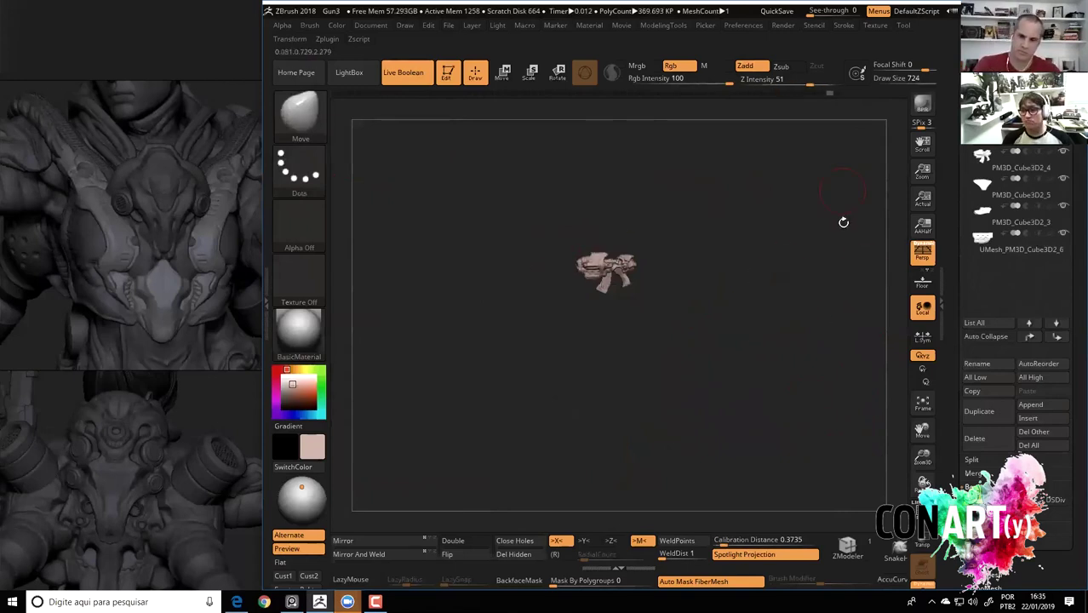
pyautogui.keyDown('alt'); pyautogui.moveTo(842, 222); pyautogui.dragTo(868, 475); pyautogui.keyUp('alt')
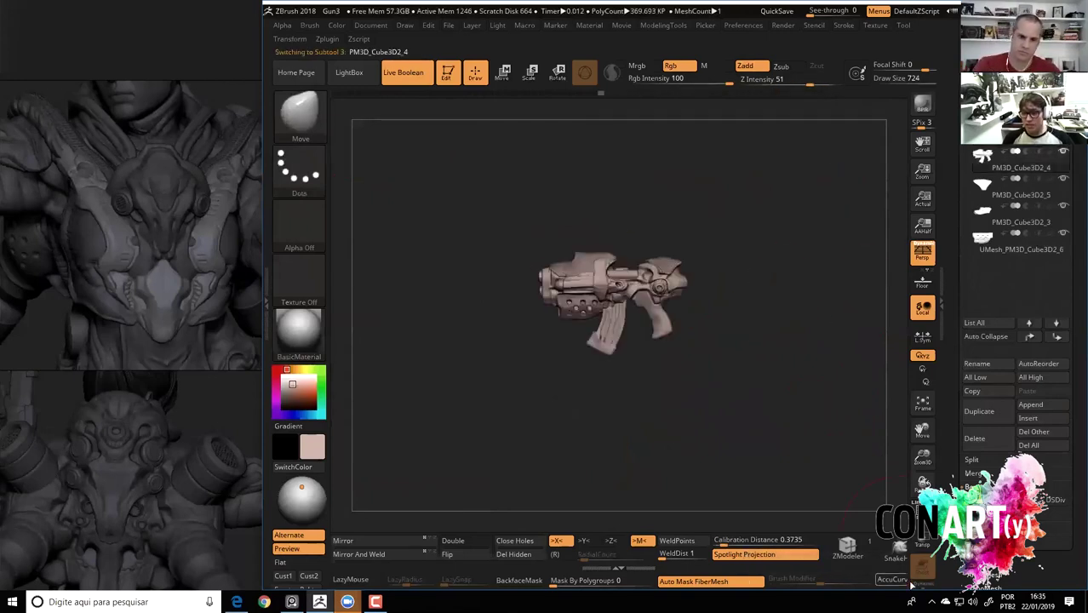
pyautogui.moveTo(802, 403)
pyautogui.keyDown('alt'); pyautogui.mouseDown()
pyautogui.moveTo(849, 425)
pyautogui.moveTo(632, 228)
pyautogui.moveTo(730, 282)
pyautogui.moveTo(666, 239)
pyautogui.moveTo(640, 303)
pyautogui.mouseUp(); pyautogui.keyUp('alt')
pyautogui.press('space')
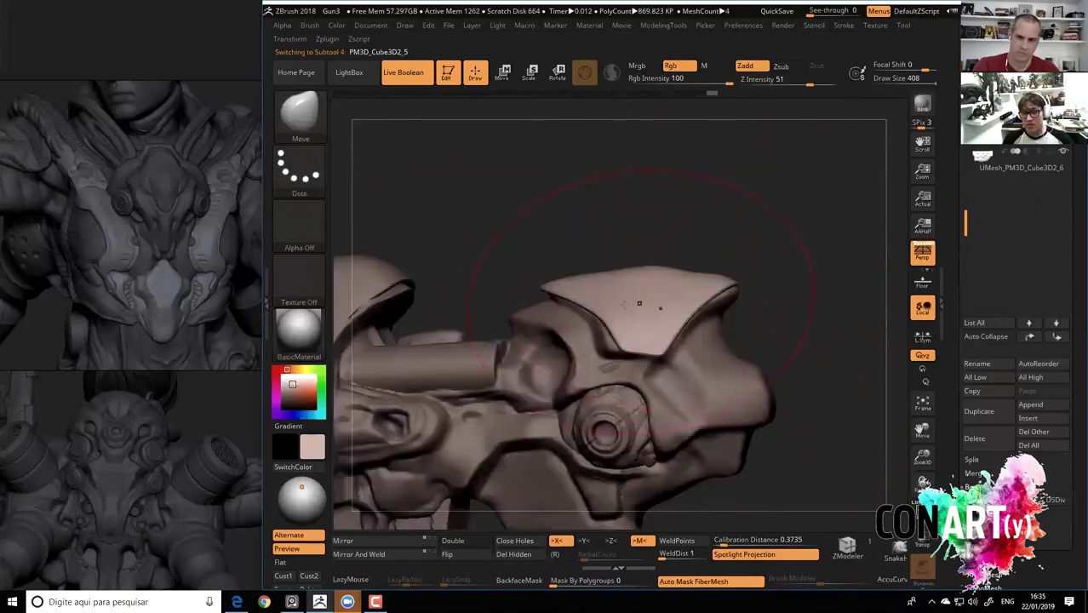
# Select the rear plate subtool and inspect it, trying draw size 44 then returning to 223.
pyautogui.keyDown('alt'); pyautogui.click(742, 317); pyautogui.keyUp('alt')
pyautogui.press('space')
pyautogui.moveTo(741, 307); pyautogui.dragTo(716, 294)
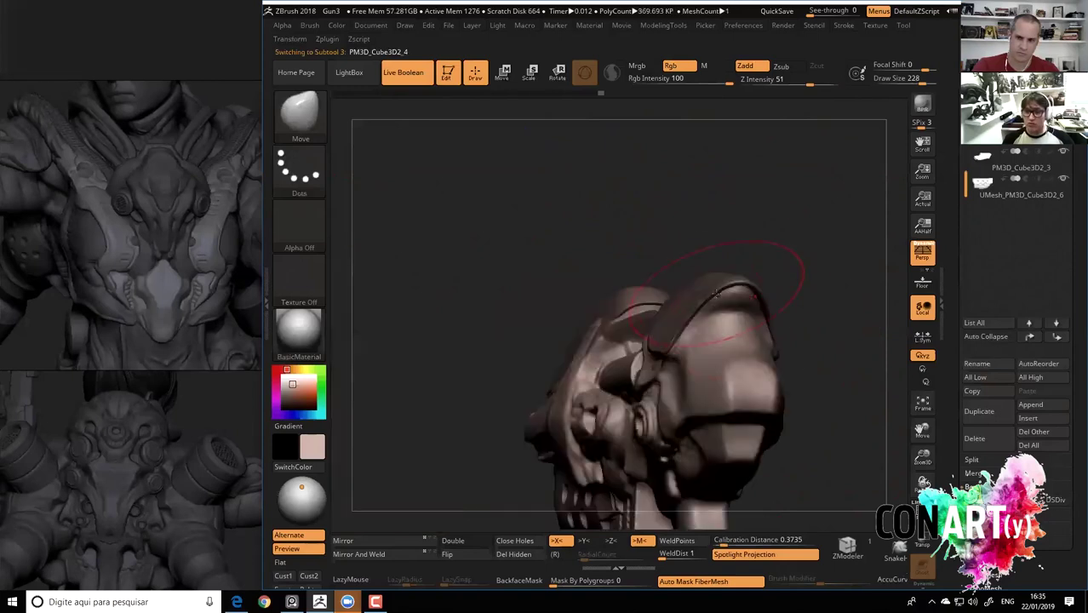
pyautogui.moveTo(684, 247)
pyautogui.mouseDown()
pyautogui.moveTo(707, 283)
pyautogui.moveTo(682, 234)
pyautogui.mouseUp()
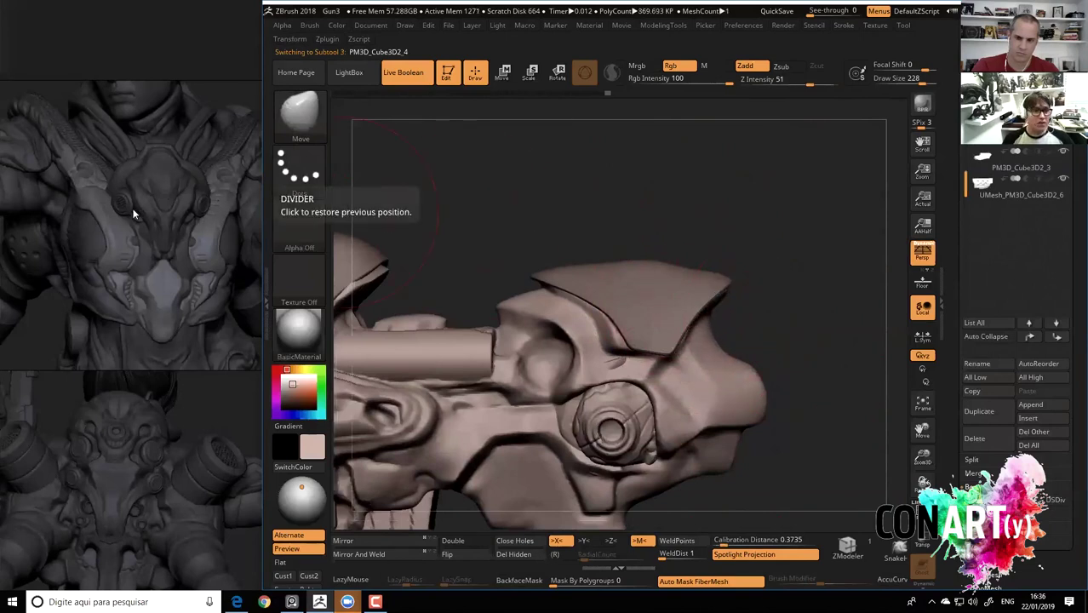
pyautogui.press('space')
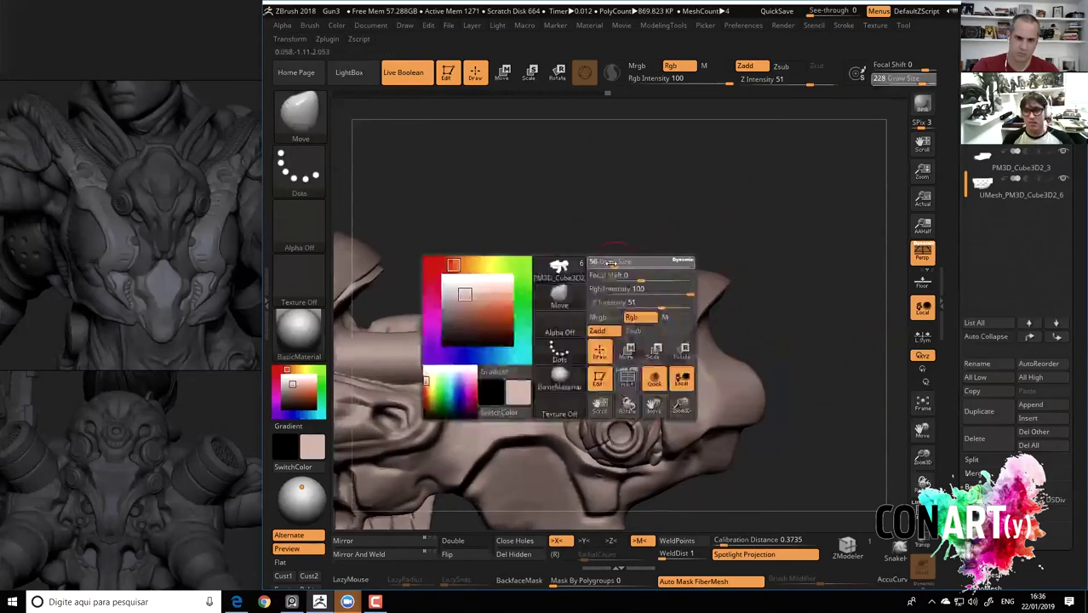
pyautogui.moveTo(615, 268); pyautogui.dragTo(599, 268)
pyautogui.press('space')
pyautogui.moveTo(564, 231)
pyautogui.mouseDown()
pyautogui.moveTo(538, 220)
pyautogui.moveTo(549, 165)
pyautogui.mouseUp()
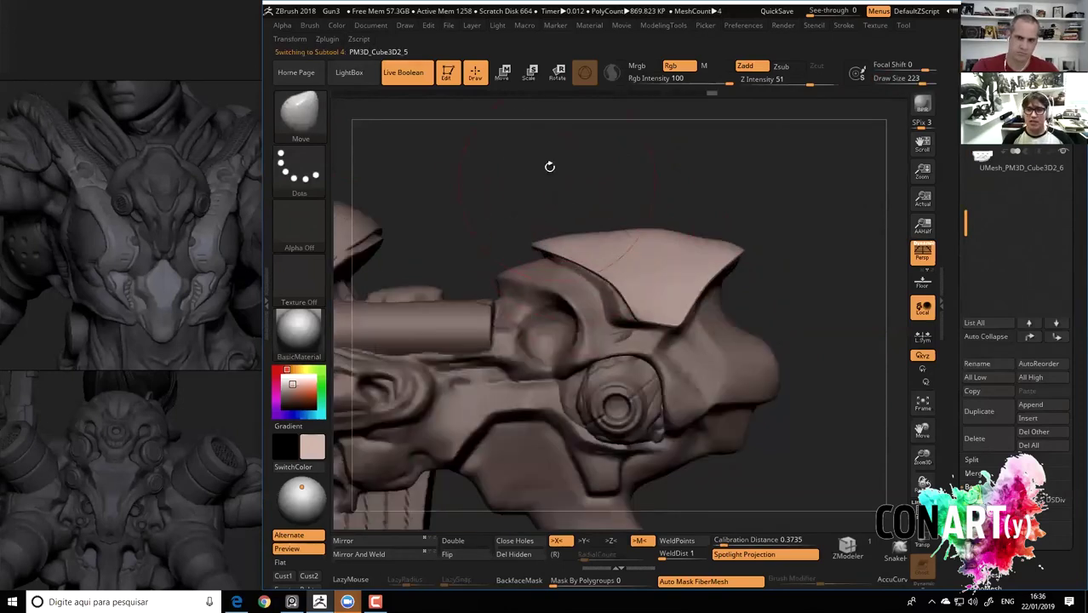
# Duplicate the rear plate as a new subtool and activate the Move gizmo on the copy.
pyautogui.click(504, 71)
pyautogui.click(980, 411)
pyautogui.click(475, 71)
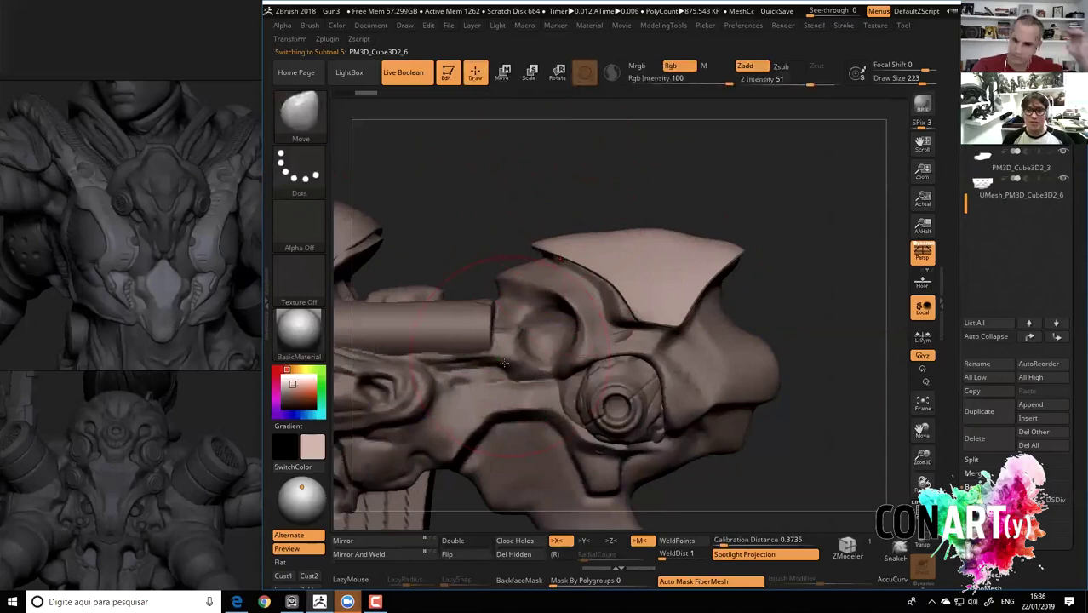
pyautogui.click(504, 72)
# Offset the duplicated plate just below the original, then return to Draw and check it.
pyautogui.moveTo(505, 181); pyautogui.dragTo(511, 255)
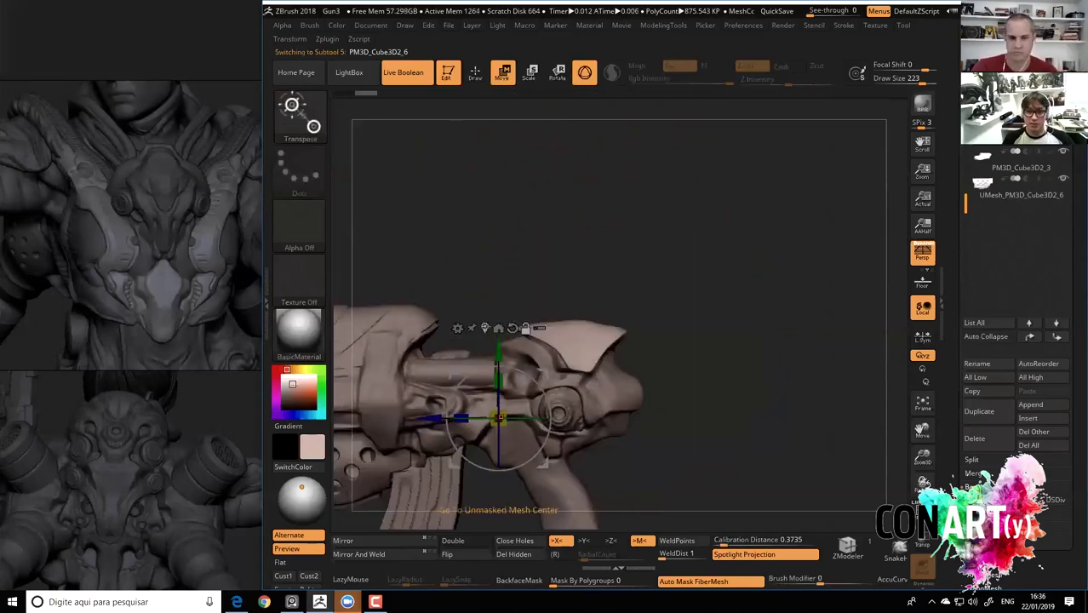
pyautogui.click(563, 341)
pyautogui.moveTo(564, 444); pyautogui.dragTo(512, 306)
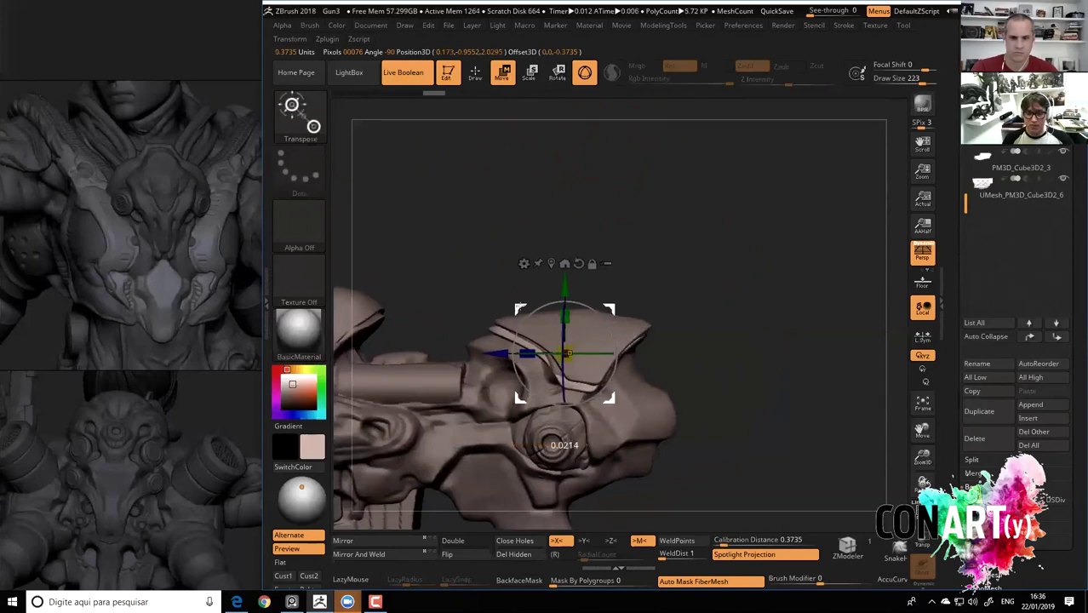
pyautogui.moveTo(561, 443); pyautogui.dragTo(547, 448)
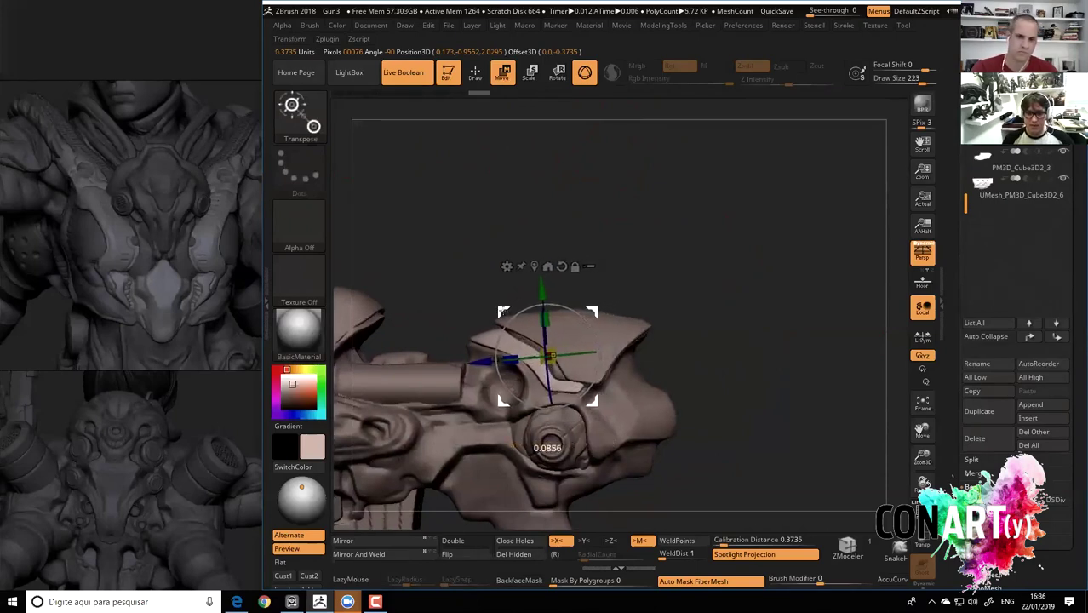
pyautogui.moveTo(547, 448); pyautogui.dragTo(553, 447)
pyautogui.press('q')
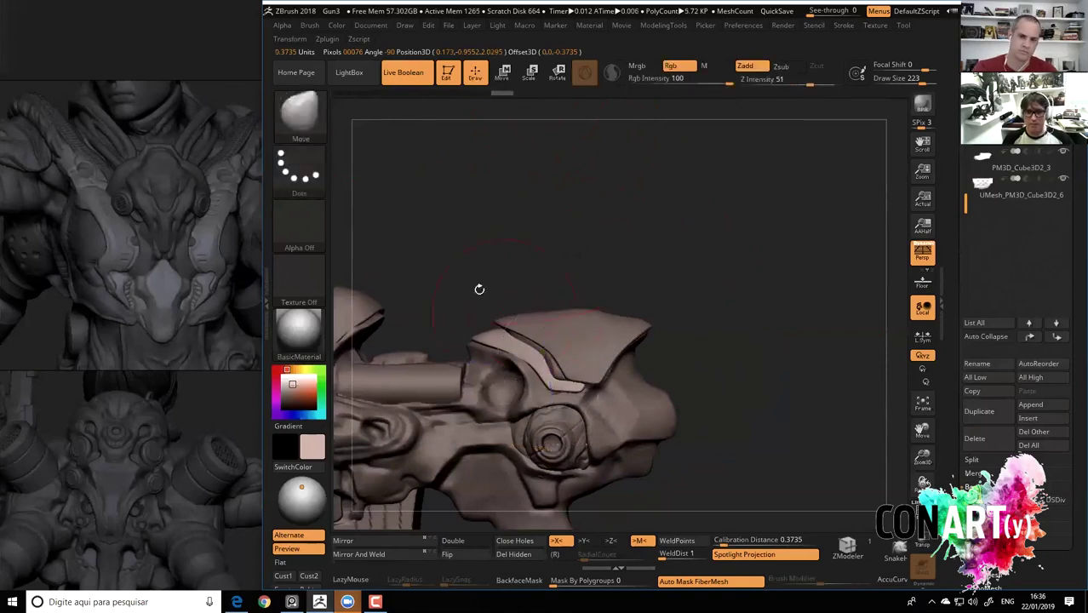
pyautogui.moveTo(459, 285); pyautogui.dragTo(558, 361)
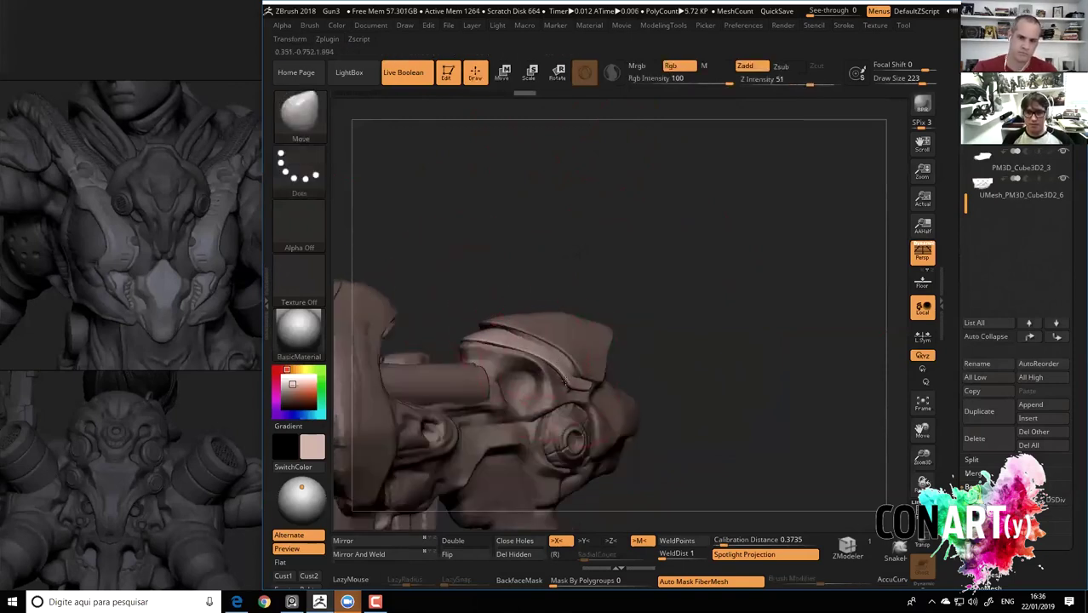
pyautogui.moveTo(701, 391); pyautogui.dragTo(792, 439)
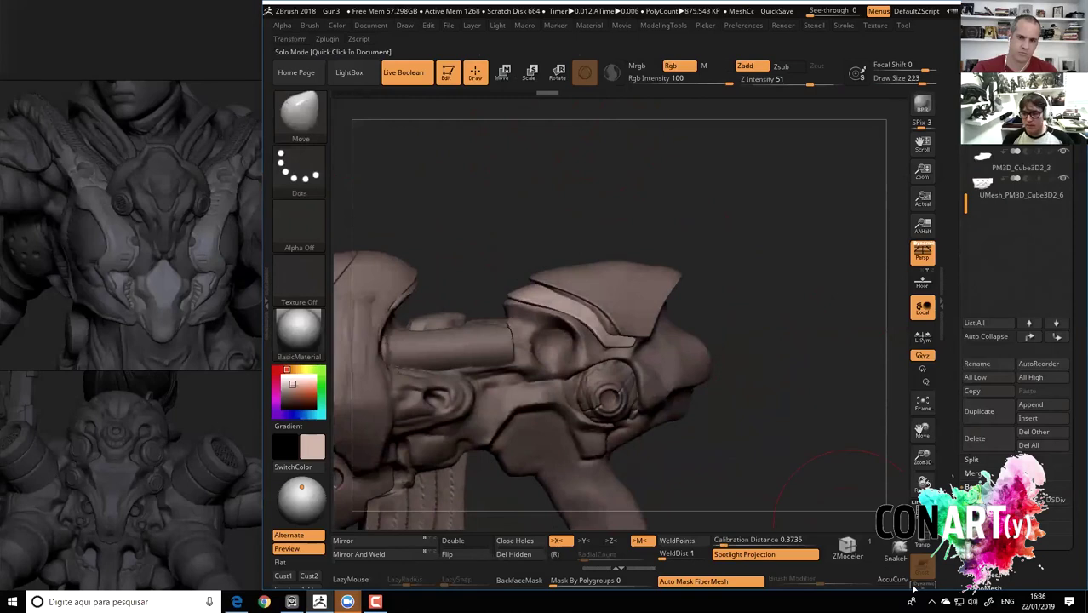
# Solo the duplicated plate with Polyframe on and scale it to about 1.01.
pyautogui.keyDown('ctrl'); pyautogui.keyDown('shift'); pyautogui.click(815, 456); pyautogui.keyUp('shift'); pyautogui.keyUp('ctrl')
pyautogui.hotkey('shift', 'f')
pyautogui.moveTo(815, 456)
pyautogui.mouseDown()
pyautogui.moveTo(497, 114)
pyautogui.moveTo(559, 302)
pyautogui.mouseUp()
pyautogui.press('w')
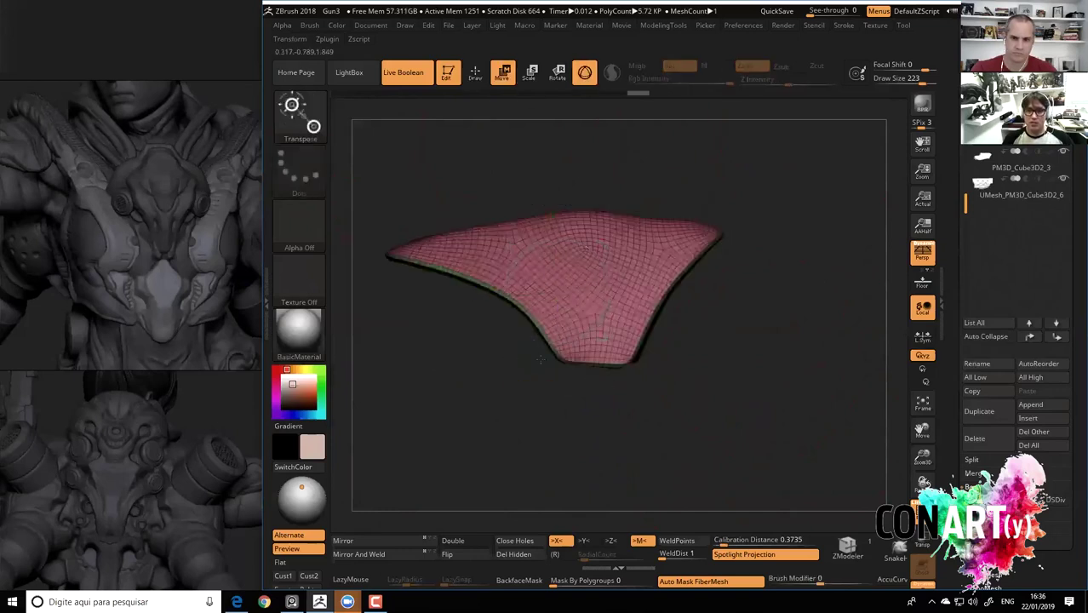
pyautogui.moveTo(572, 295)
pyautogui.mouseDown()
pyautogui.moveTo(562, 296)
pyautogui.moveTo(583, 295)
pyautogui.mouseUp()
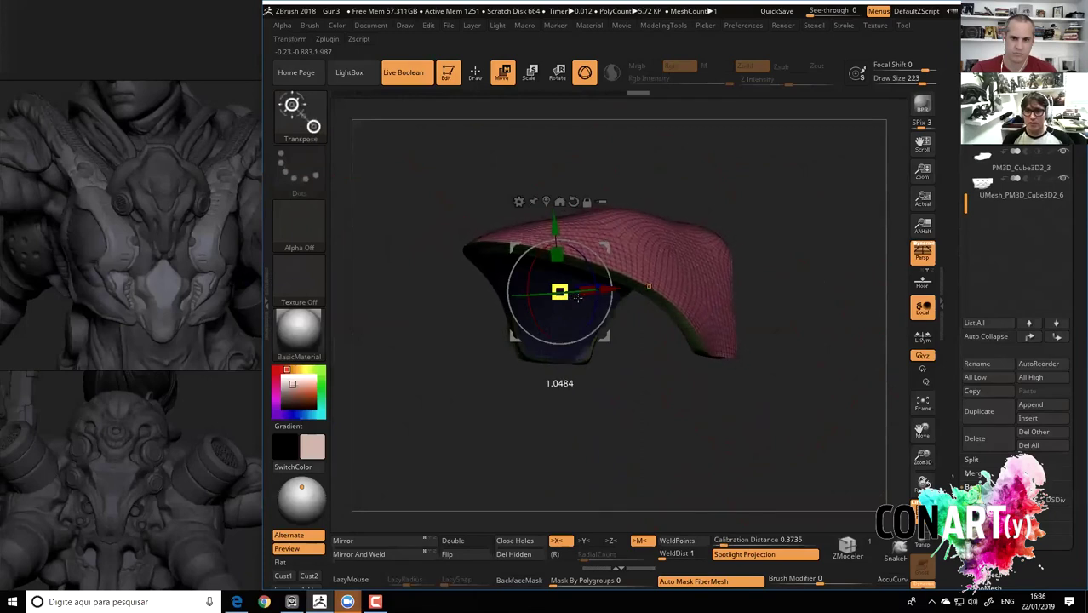
# Mask the plate's rim and scale the unmasked part down to about 0.95.
pyautogui.moveTo(557, 340); pyautogui.dragTo(596, 255)
pyautogui.press('q')
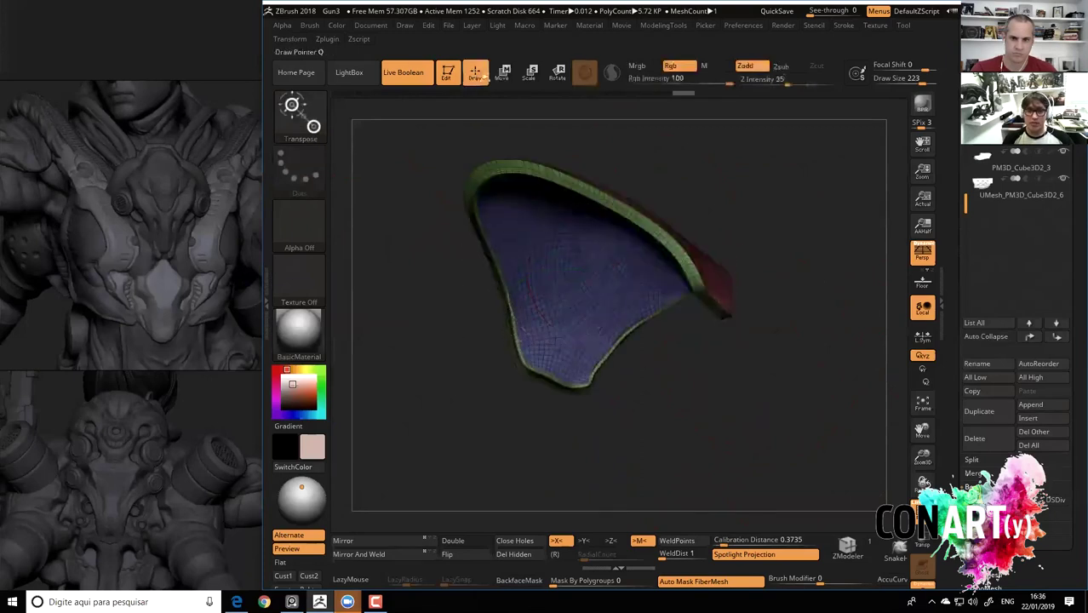
pyautogui.keyDown('ctrl'); pyautogui.moveTo(425, 291); pyautogui.dragTo(415, 266); pyautogui.keyUp('ctrl')
pyautogui.keyDown('ctrl'); pyautogui.click(415, 266); pyautogui.keyUp('ctrl')
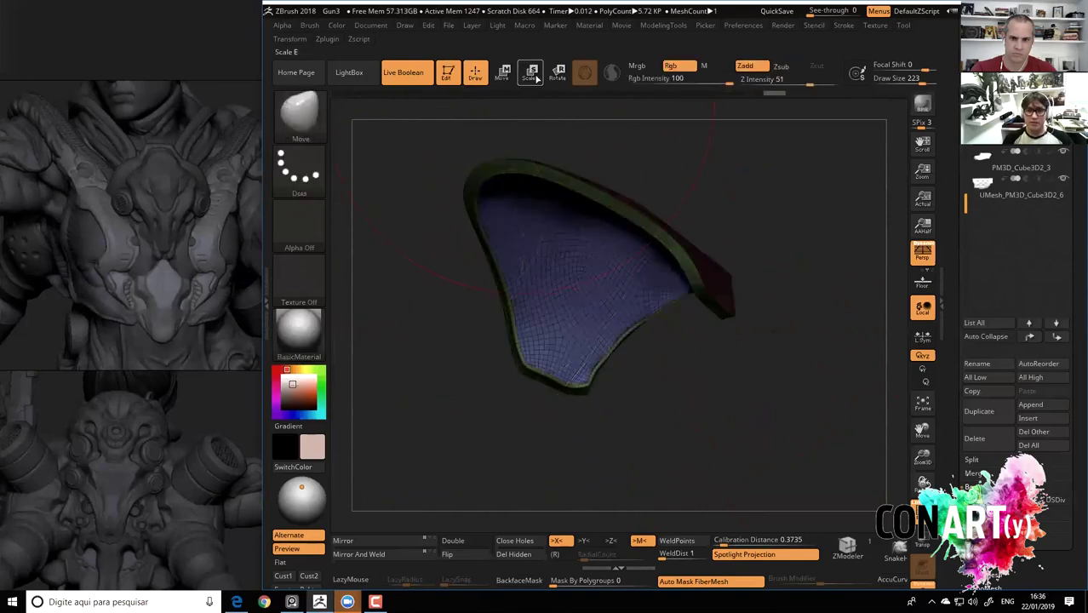
pyautogui.press('w')
pyautogui.moveTo(596, 255)
pyautogui.mouseDown()
pyautogui.moveTo(661, 242)
pyautogui.moveTo(673, 269)
pyautogui.mouseUp()
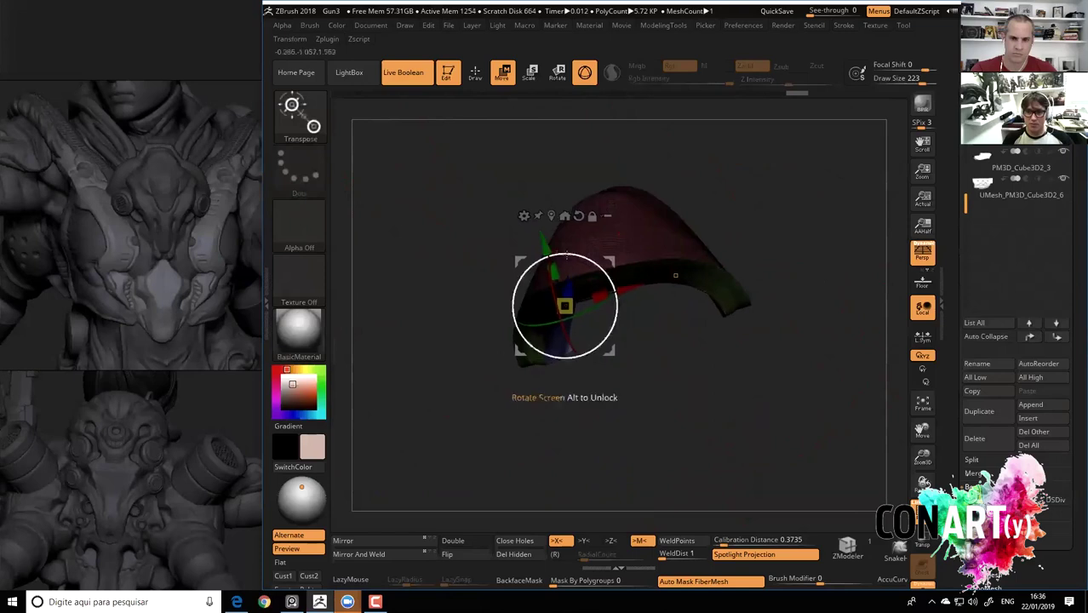
pyautogui.moveTo(674, 269); pyautogui.dragTo(649, 318)
pyautogui.hotkey('shift', 'f')
pyautogui.hotkey('shift', 'f')
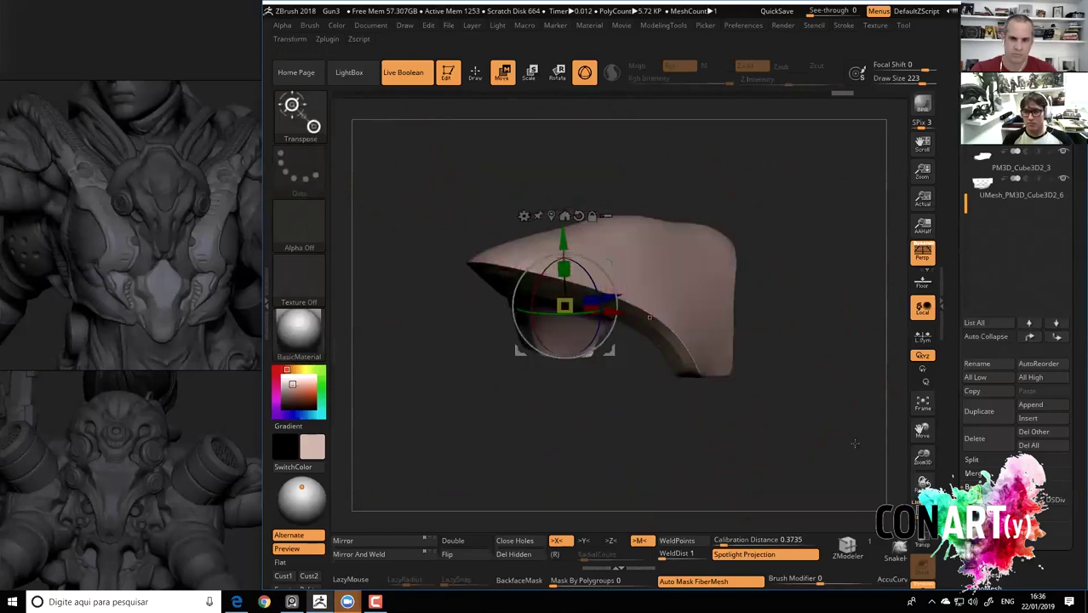
# Set draw size to 274, then select PM3D_Cube3D2_4 and use an enlarged Clay brush.
pyautogui.press('space')
pyautogui.press('q')
pyautogui.moveTo(735, 333); pyautogui.dragTo(654, 318)
pyautogui.press('space')
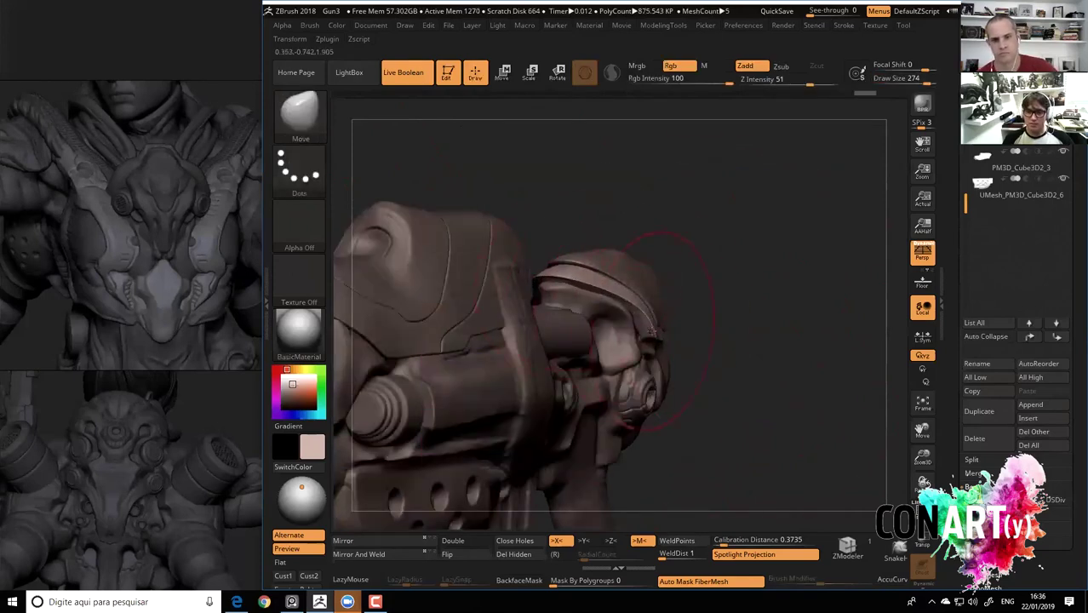
pyautogui.moveTo(719, 356); pyautogui.dragTo(610, 310)
pyautogui.keyDown('alt'); pyautogui.click(625, 343); pyautogui.keyUp('alt')
pyautogui.press('b')
pyautogui.press('c')
pyautogui.press('l')
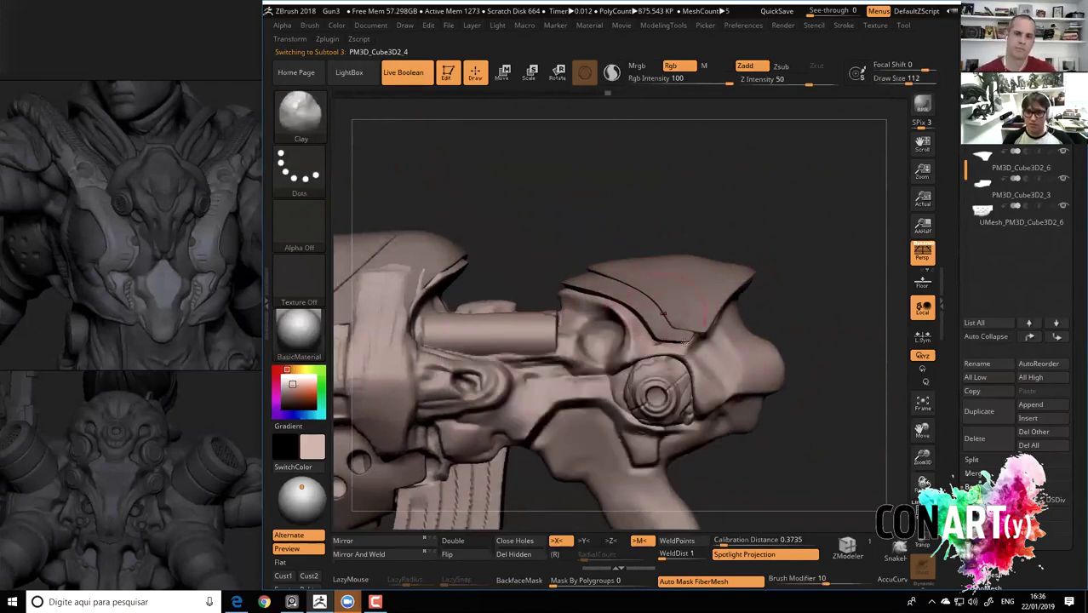
pyautogui.press('f')
pyautogui.keyDown('alt'); pyautogui.moveTo(600, 214); pyautogui.dragTo(642, 274); pyautogui.keyUp('alt')
# Reselect PM3D_Cube3D2_5, frame the whole gun, and return to the Move brush.
pyautogui.press('space')
pyautogui.keyDown('alt'); pyautogui.click(642, 273); pyautogui.keyUp('alt')
pyautogui.press('f')
pyautogui.press('b')
pyautogui.press('m')
pyautogui.press('v')
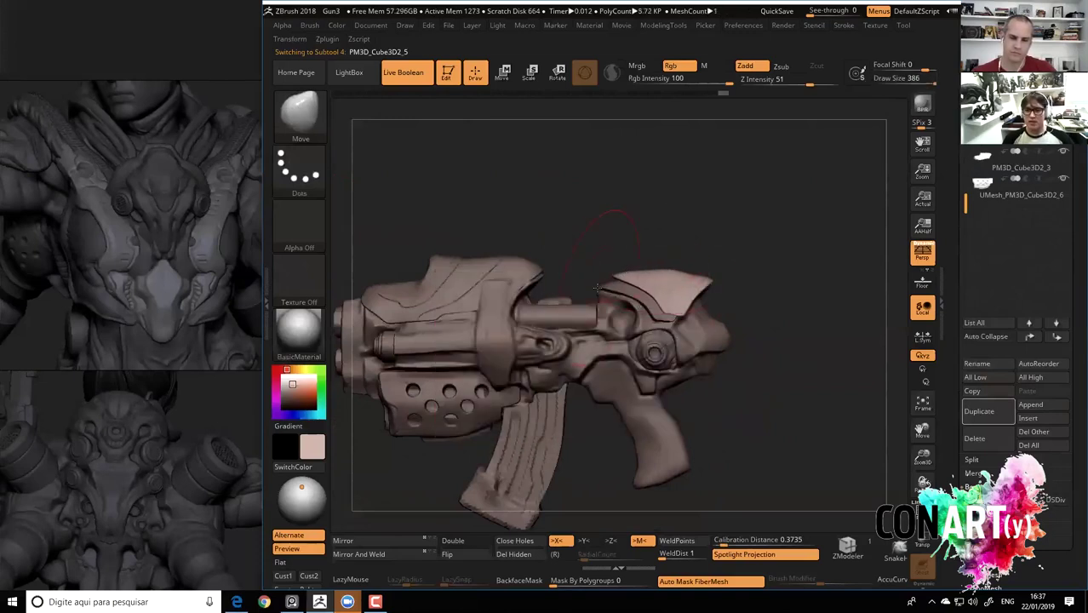
# Set draw size to 567 and place the Move gizmo aligned on the rear plate.
pyautogui.press('space')
pyautogui.moveTo(650, 269); pyautogui.dragTo(665, 269)
pyautogui.click(503, 71)
pyautogui.moveTo(598, 358); pyautogui.dragTo(599, 361)
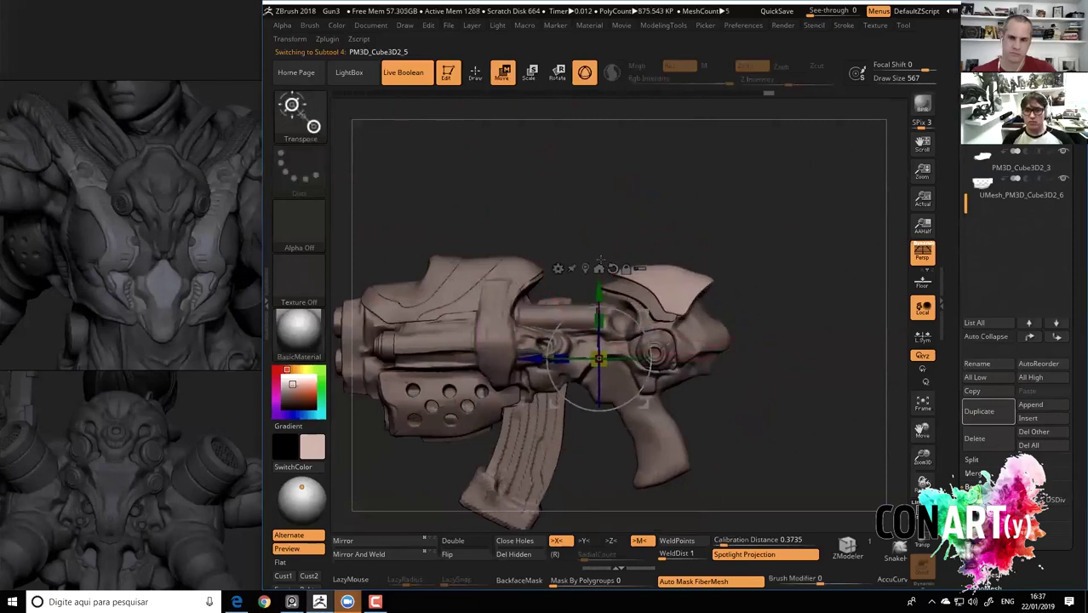
pyautogui.moveTo(598, 358)
pyautogui.keyDown('alt'); pyautogui.mouseDown()
pyautogui.moveTo(643, 317)
pyautogui.moveTo(635, 319)
pyautogui.mouseUp(); pyautogui.keyUp('alt')
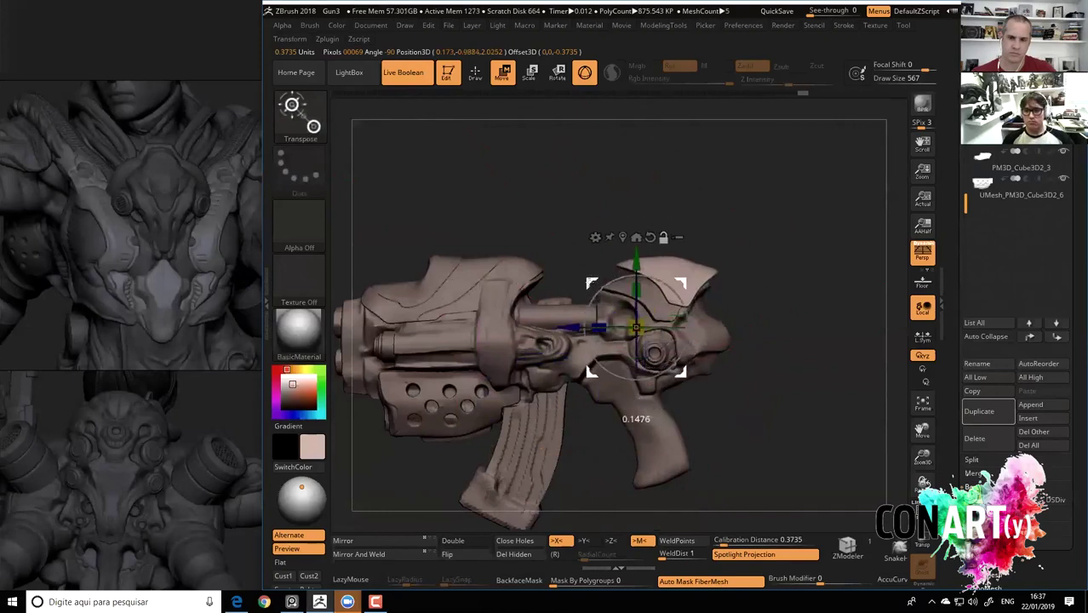
pyautogui.keyDown('alt'); pyautogui.moveTo(601, 280); pyautogui.dragTo(584, 278); pyautogui.keyUp('alt')
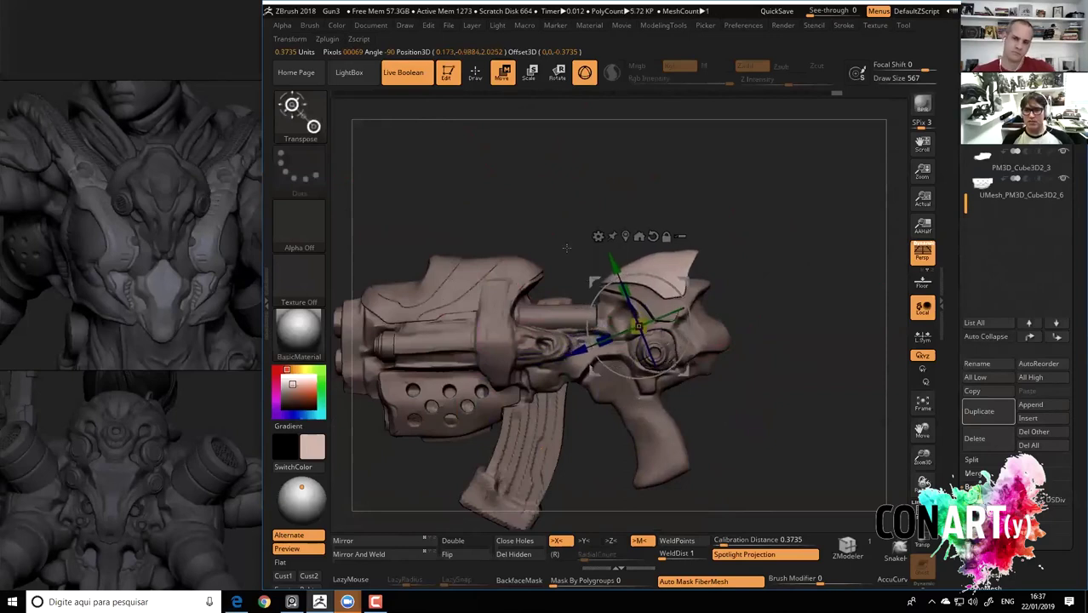
pyautogui.moveTo(584, 275); pyautogui.dragTo(550, 275)
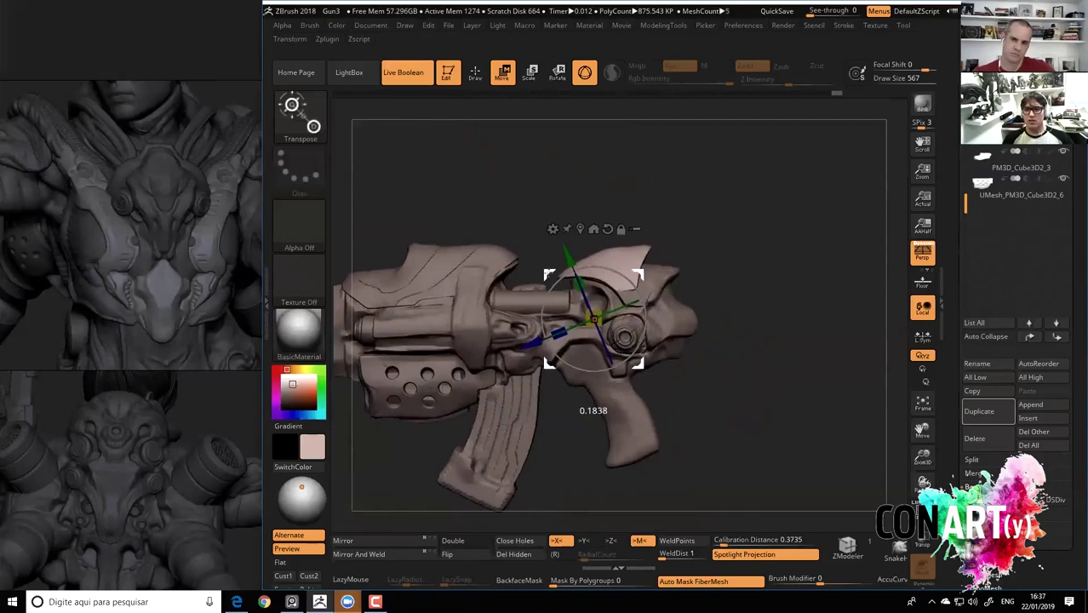
pyautogui.moveTo(749, 408)
pyautogui.mouseDown()
pyautogui.moveTo(698, 557)
pyautogui.moveTo(722, 393)
pyautogui.mouseUp()
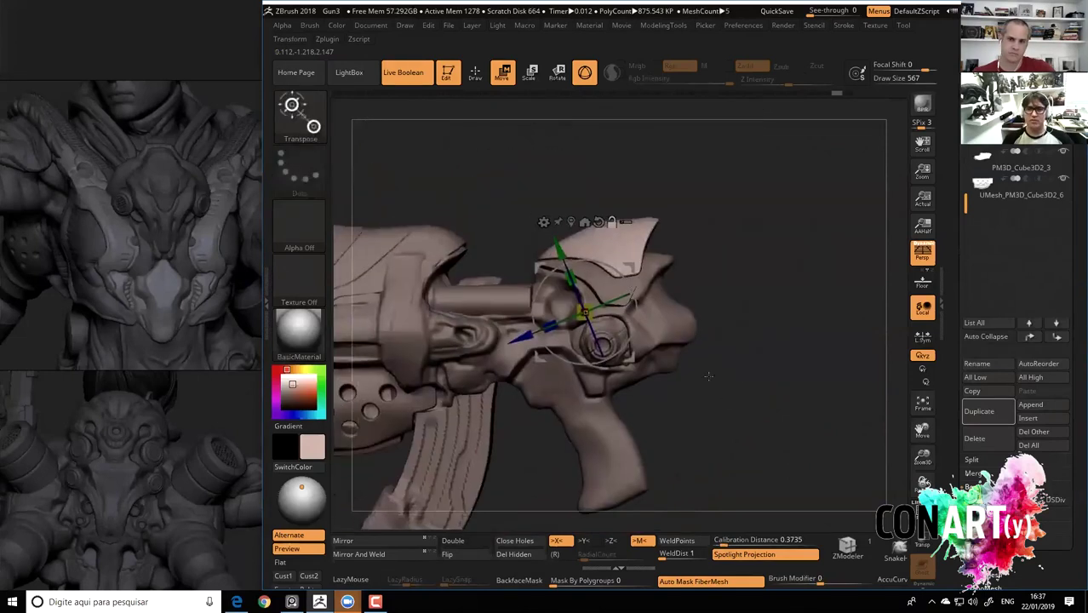
# Rotate the top plate slightly and scale it to fit the body, then zoom out.
pyautogui.moveTo(541, 294)
pyautogui.mouseDown()
pyautogui.moveTo(538, 283)
pyautogui.moveTo(609, 271)
pyautogui.mouseUp()
pyautogui.moveTo(593, 316); pyautogui.dragTo(601, 308)
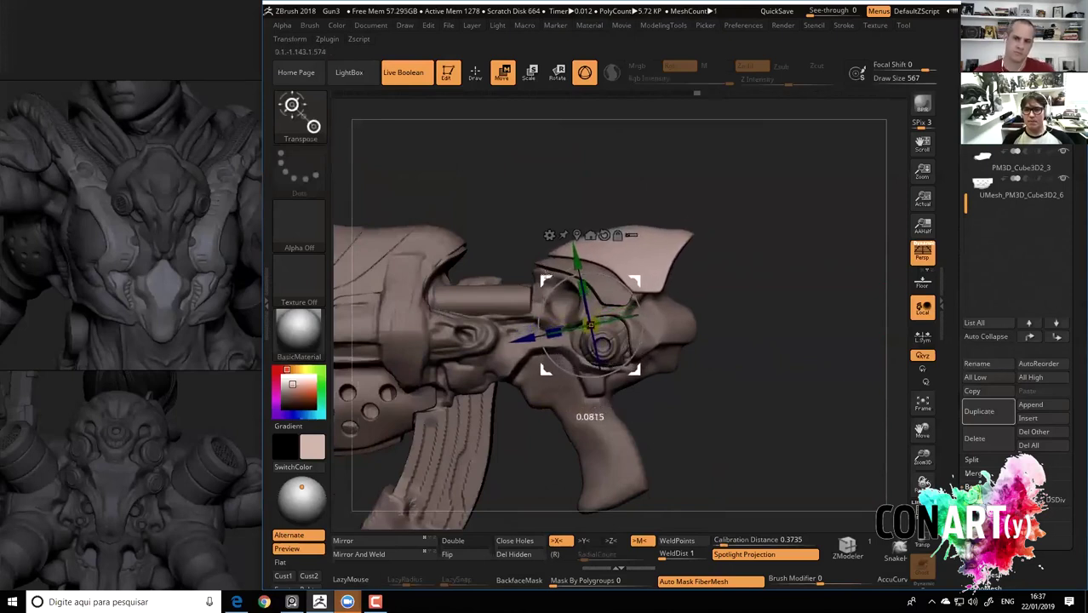
pyautogui.moveTo(593, 316); pyautogui.dragTo(590, 325)
pyautogui.keyDown('alt'); pyautogui.moveTo(741, 355); pyautogui.dragTo(699, 335); pyautogui.keyUp('alt')
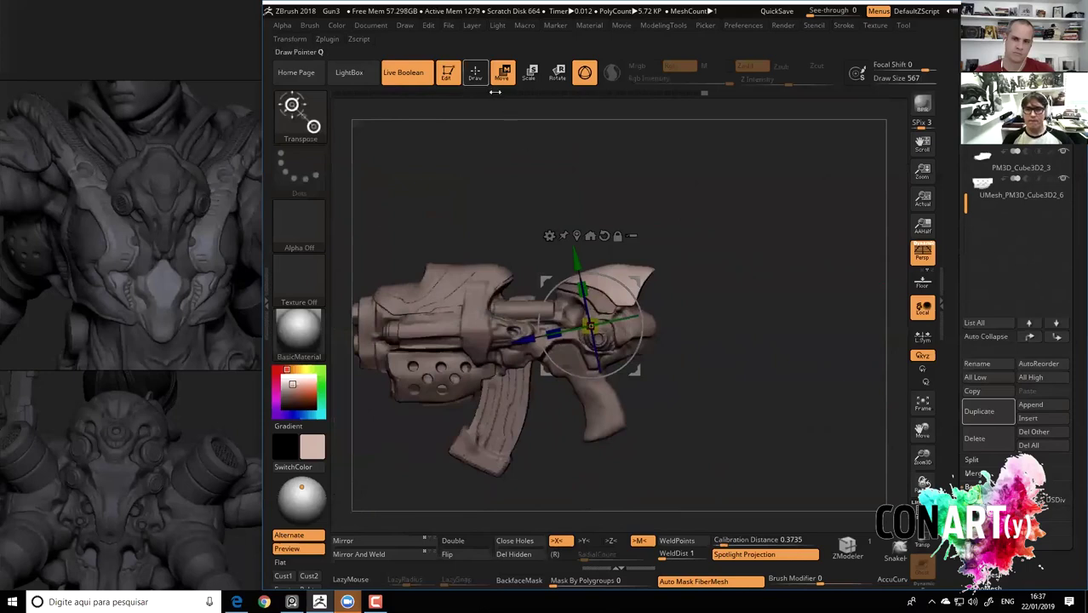
pyautogui.click(475, 71)
pyautogui.keyDown('alt'); pyautogui.click(566, 315); pyautogui.keyUp('alt')
pyautogui.keyDown('alt'); pyautogui.moveTo(596, 290); pyautogui.dragTo(600, 260); pyautogui.keyUp('alt')
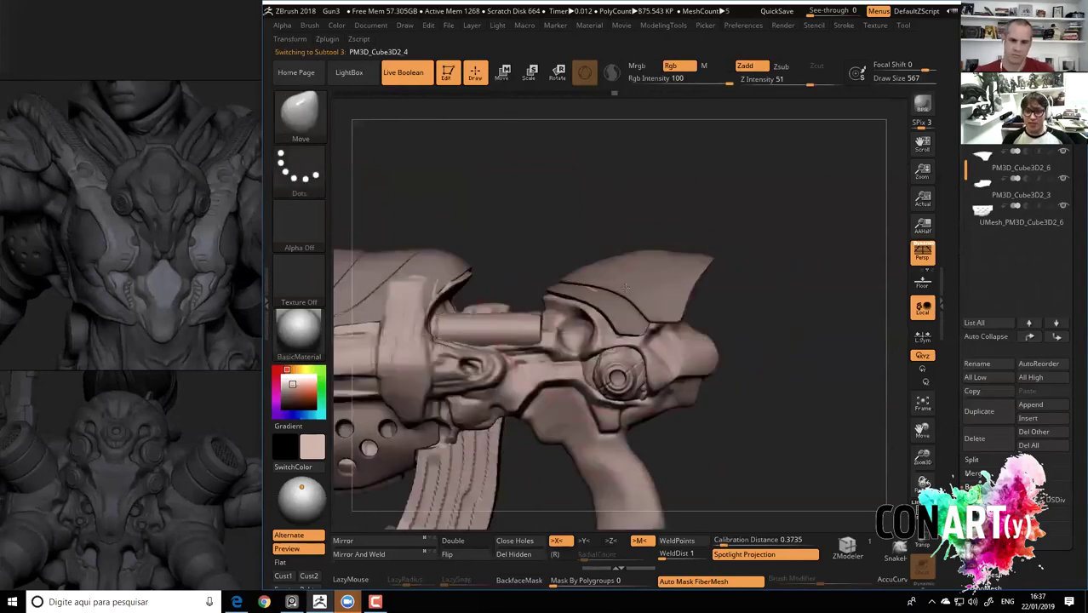
pyautogui.press('space')
pyautogui.press('b')
pyautogui.press('c')
pyautogui.press('b')
pyautogui.press('space')
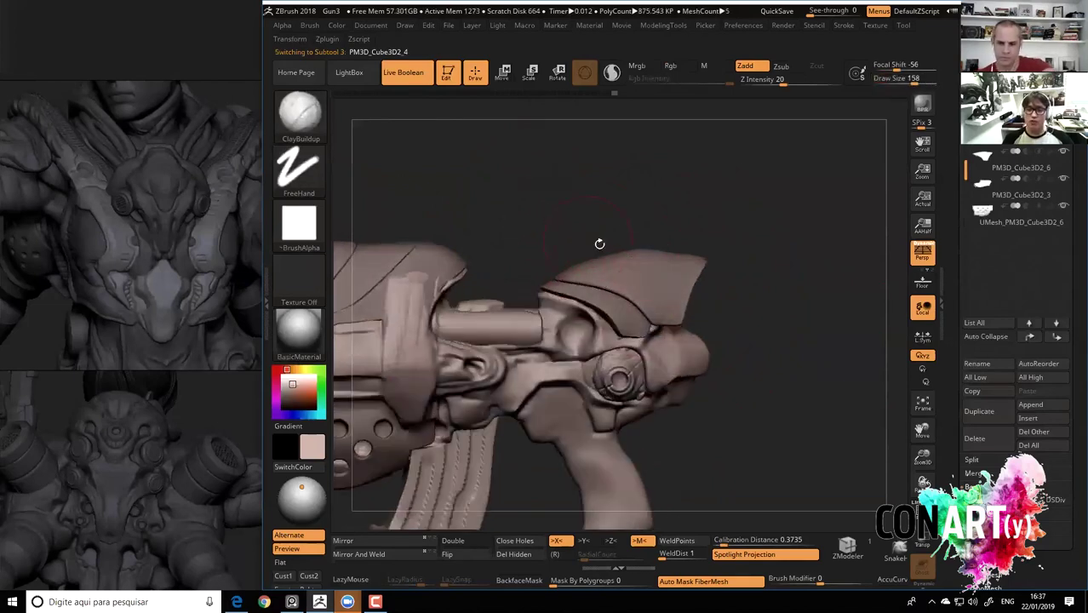
pyautogui.keyDown('alt'); pyautogui.click(600, 243); pyautogui.keyUp('alt')
pyautogui.keyDown('alt'); pyautogui.moveTo(599, 177); pyautogui.dragTo(658, 258); pyautogui.keyUp('alt')
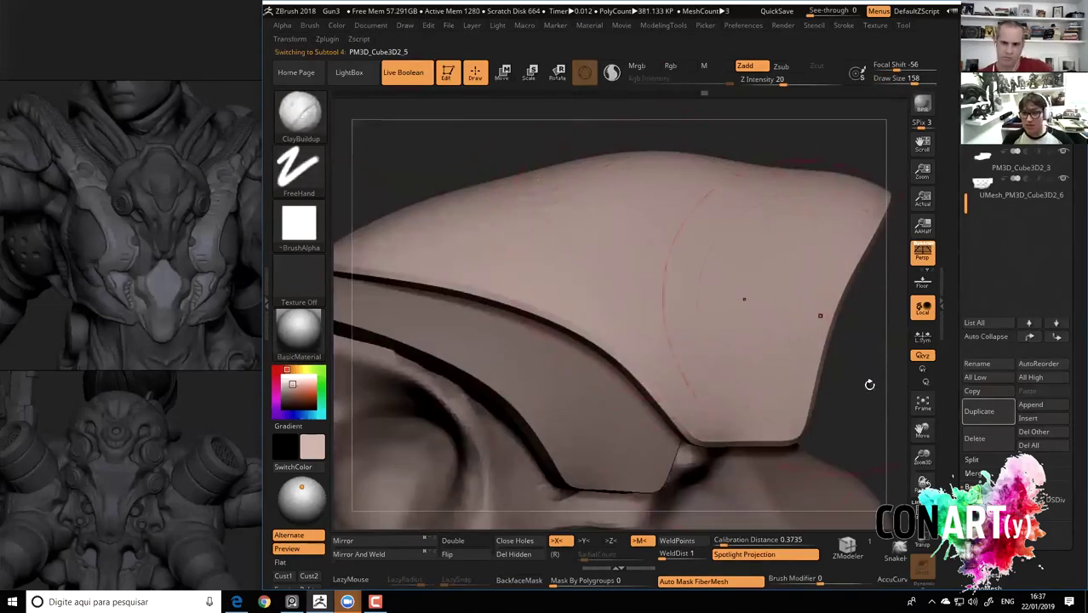
pyautogui.moveTo(867, 384)
pyautogui.keyDown('alt'); pyautogui.mouseDown()
pyautogui.moveTo(705, 282)
pyautogui.moveTo(520, 198)
pyautogui.moveTo(562, 206)
pyautogui.mouseUp(); pyautogui.keyUp('alt')
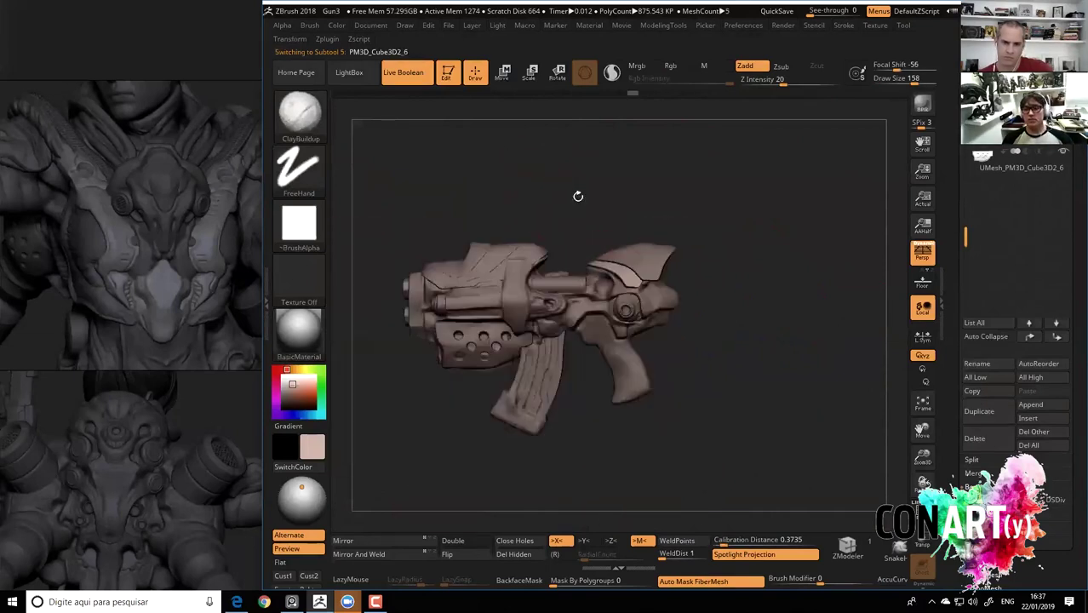
pyautogui.moveTo(578, 196); pyautogui.dragTo(814, 302)
pyautogui.keyDown('alt'); pyautogui.click(651, 253); pyautogui.keyUp('alt')
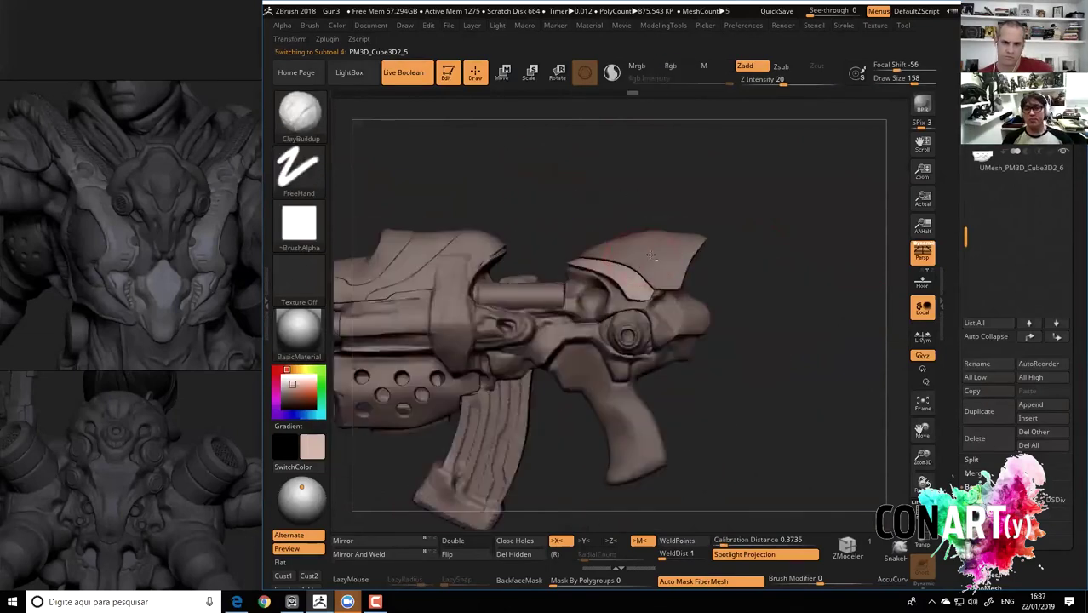
pyautogui.moveTo(530, 168)
pyautogui.mouseDown()
pyautogui.moveTo(605, 182)
pyautogui.moveTo(558, 175)
pyautogui.moveTo(601, 248)
pyautogui.mouseUp()
pyautogui.press('b')
pyautogui.press('m')
pyautogui.press('v')
pyautogui.press('space')
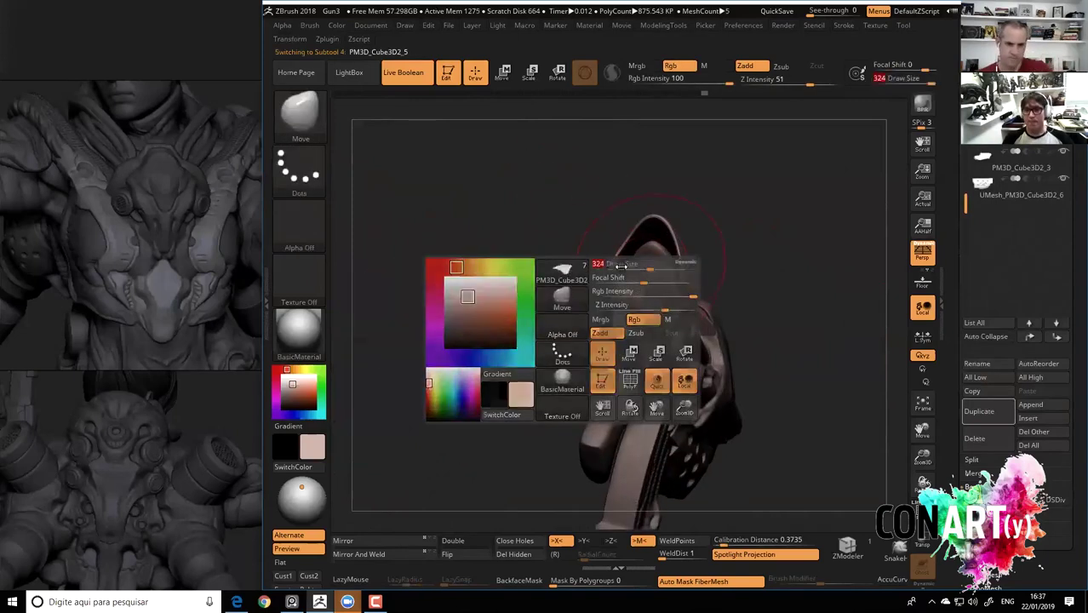
pyautogui.hotkey('ctrl', 'shift')
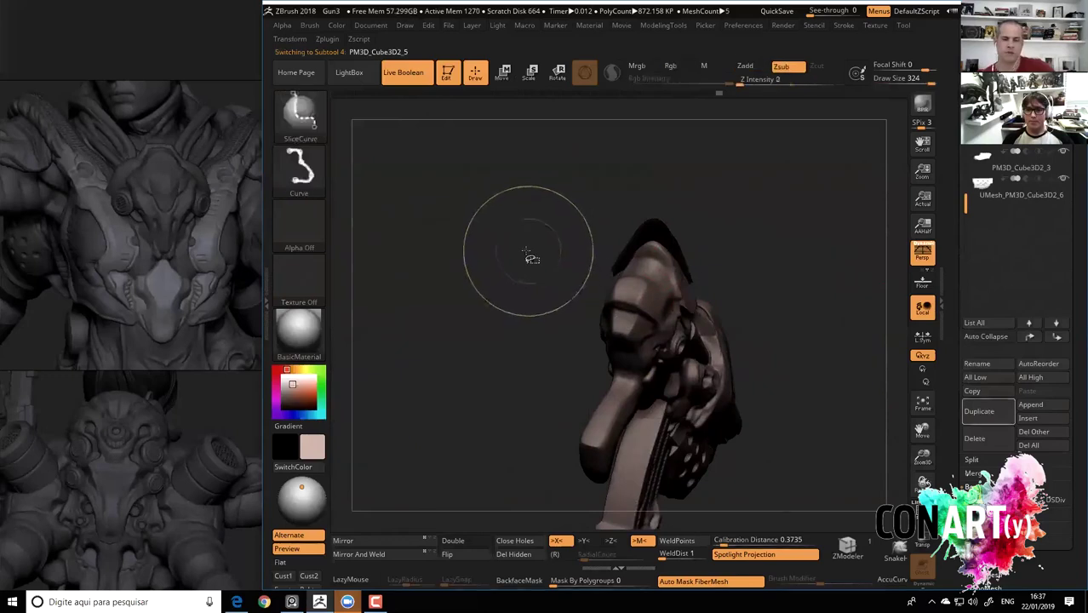
pyautogui.moveTo(558, 279); pyautogui.dragTo(612, 272)
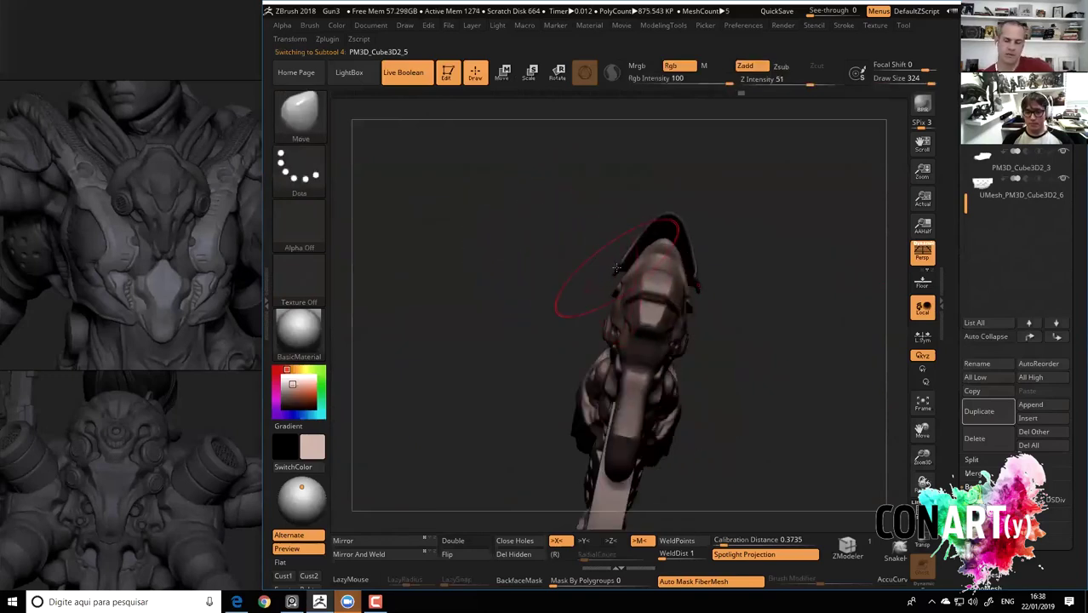
pyautogui.moveTo(568, 250)
pyautogui.mouseDown()
pyautogui.moveTo(623, 271)
pyautogui.moveTo(660, 228)
pyautogui.moveTo(608, 247)
pyautogui.moveTo(512, 252)
pyautogui.moveTo(676, 214)
pyautogui.moveTo(738, 290)
pyautogui.mouseUp()
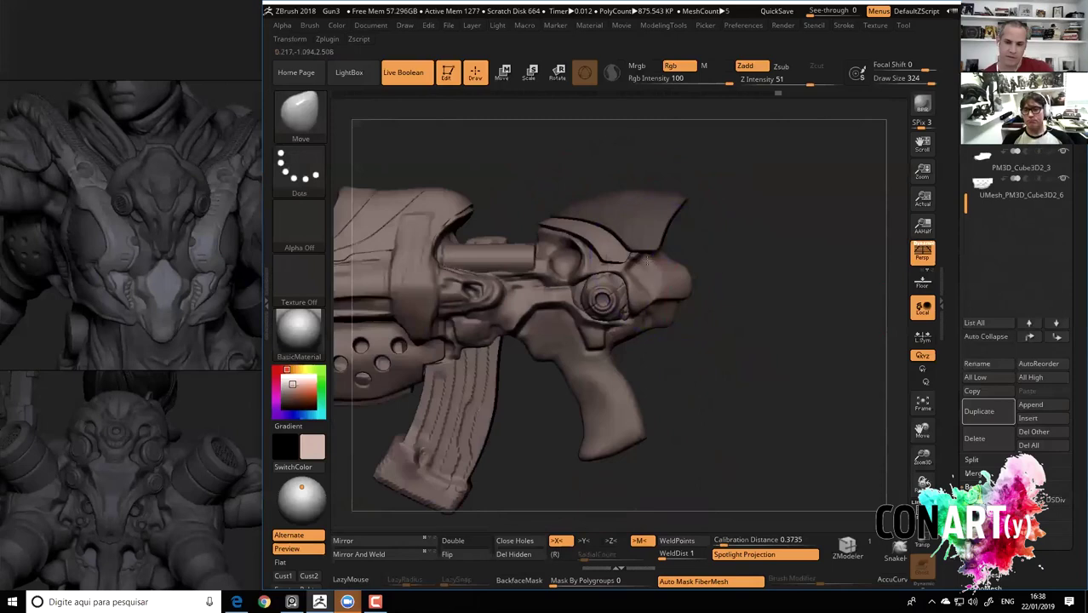
pyautogui.moveTo(806, 375)
pyautogui.mouseDown()
pyautogui.moveTo(767, 331)
pyautogui.moveTo(787, 346)
pyautogui.moveTo(758, 348)
pyautogui.moveTo(672, 272)
pyautogui.mouseUp()
pyautogui.press('shift')
pyautogui.press('space')
pyautogui.moveTo(597, 205); pyautogui.dragTo(647, 206)
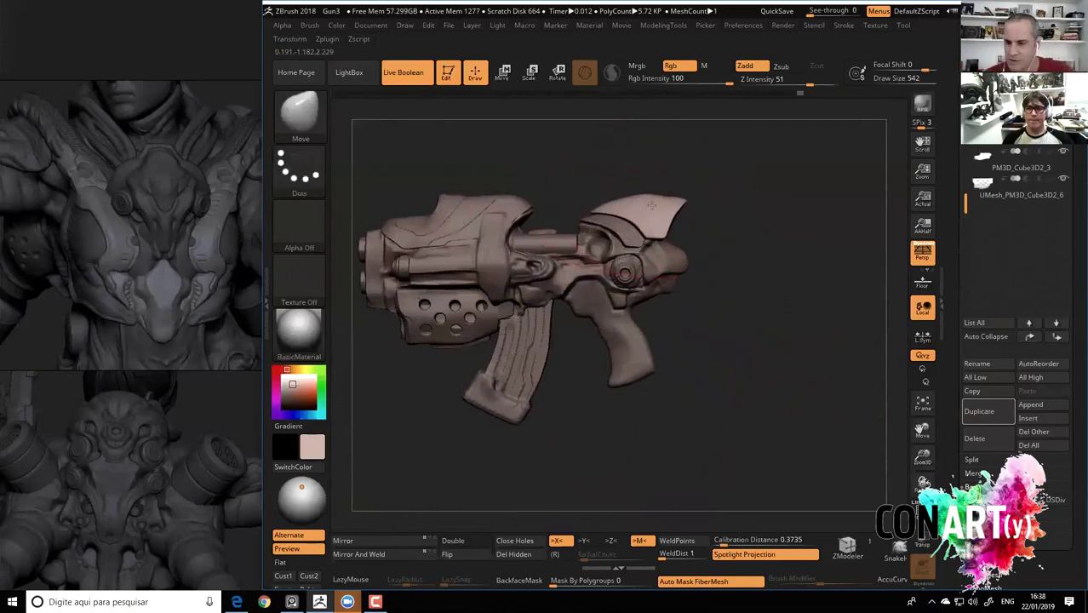
pyautogui.moveTo(740, 299)
pyautogui.mouseDown()
pyautogui.moveTo(721, 316)
pyautogui.moveTo(720, 358)
pyautogui.moveTo(753, 325)
pyautogui.moveTo(638, 297)
pyautogui.mouseUp()
pyautogui.press('space')
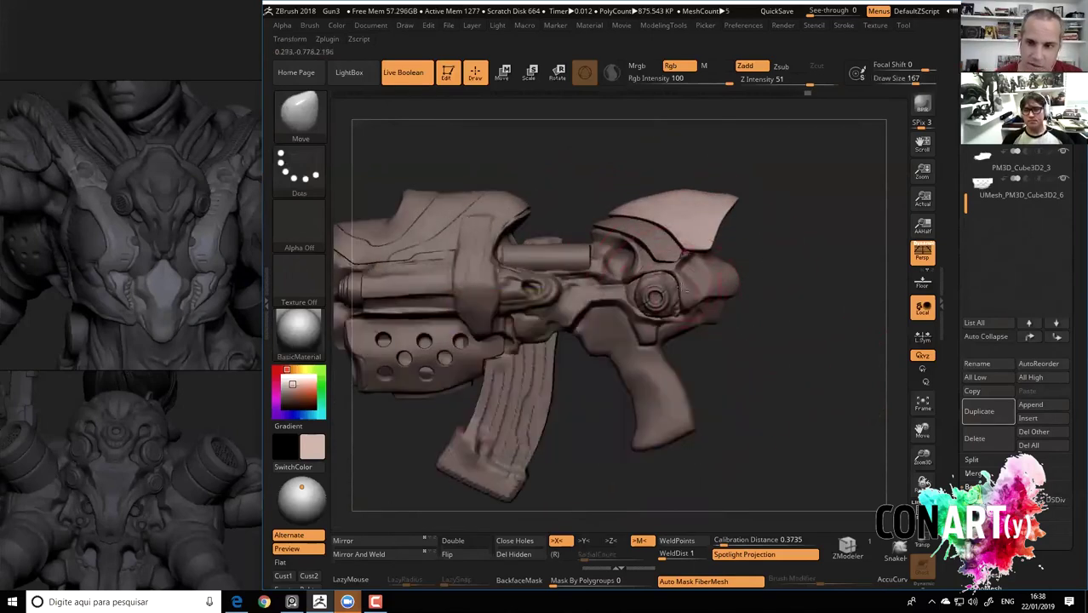
pyautogui.keyDown('alt'); pyautogui.click(776, 326); pyautogui.keyUp('alt')
pyautogui.moveTo(828, 393)
pyautogui.keyDown('alt'); pyautogui.mouseDown()
pyautogui.moveTo(832, 434)
pyautogui.moveTo(803, 380)
pyautogui.mouseUp(); pyautogui.keyUp('alt')
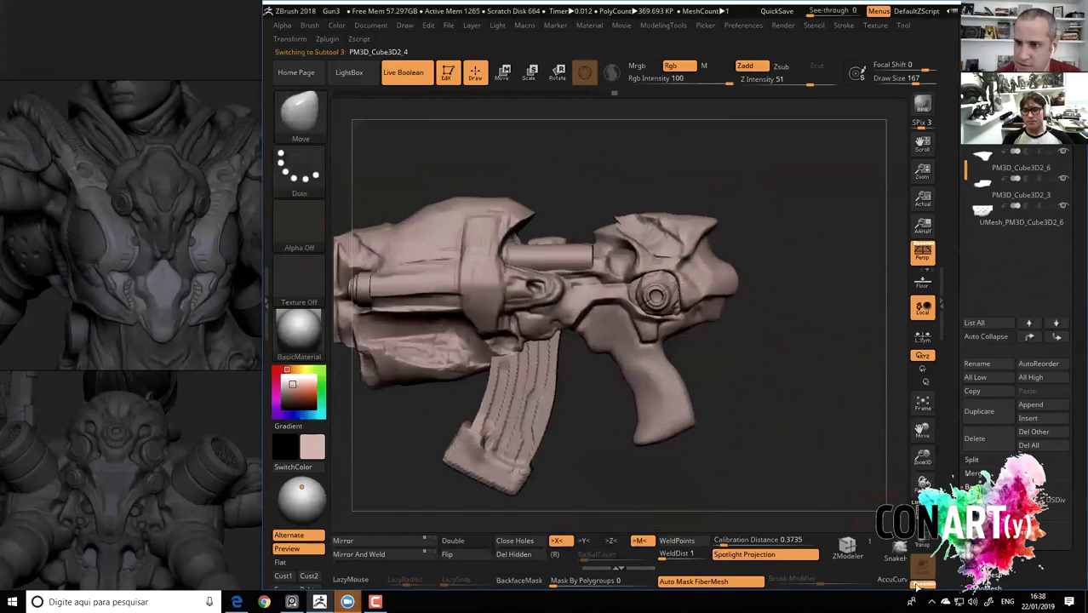
pyautogui.moveTo(797, 386)
pyautogui.mouseDown()
pyautogui.moveTo(911, 586)
pyautogui.moveTo(787, 389)
pyautogui.mouseUp()
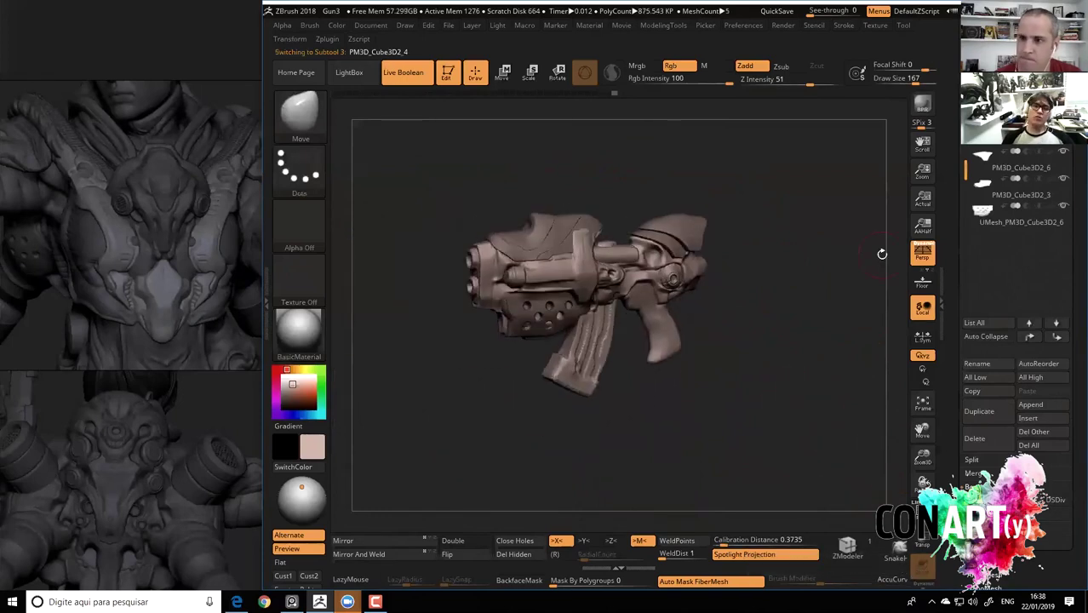
pyautogui.moveTo(741, 315)
pyautogui.keyDown('alt'); pyautogui.mouseDown()
pyautogui.moveTo(752, 360)
pyautogui.moveTo(545, 281)
pyautogui.mouseUp(); pyautogui.keyUp('alt')
# Orbit the gun into a straight side view, ending on the Move brush.
pyautogui.press('b')
pyautogui.press('d')
pyautogui.press('s')
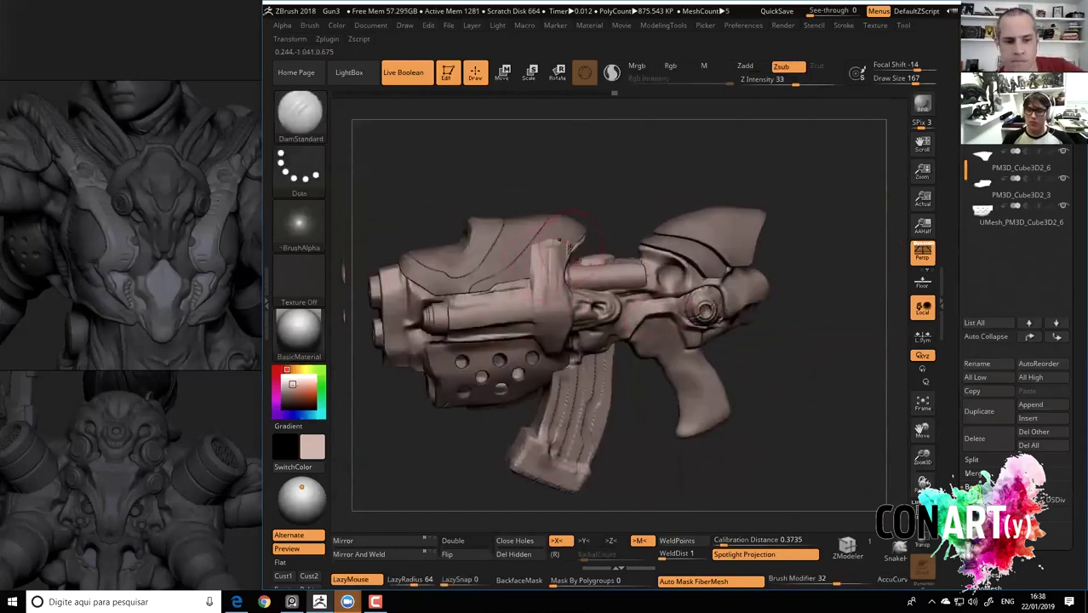
pyautogui.moveTo(515, 161); pyautogui.dragTo(605, 236)
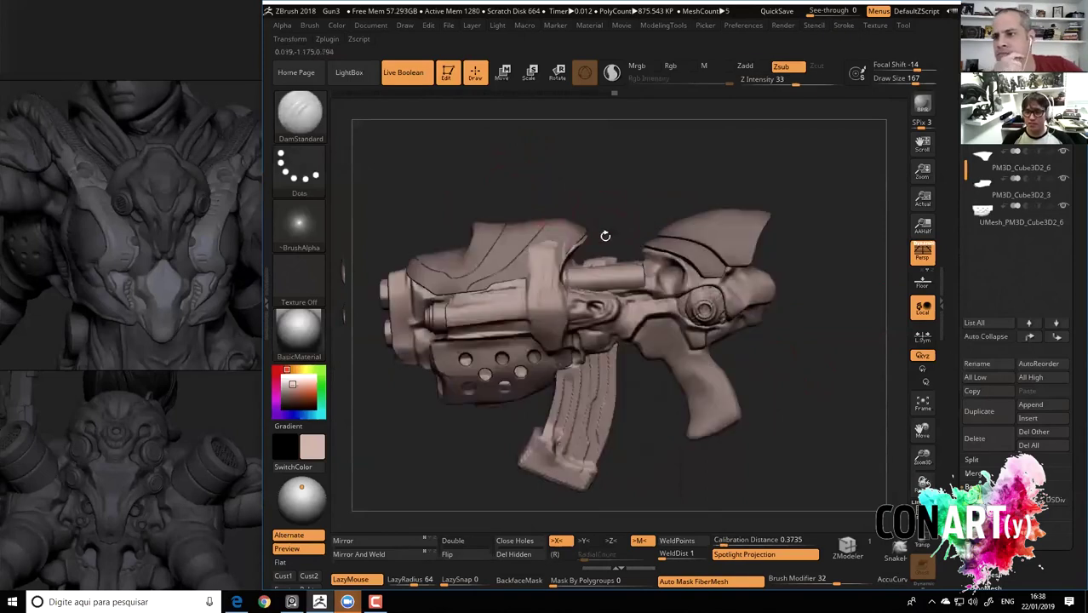
pyautogui.press('b')
pyautogui.press('m')
pyautogui.press('v')
pyautogui.moveTo(544, 192)
pyautogui.mouseDown()
pyautogui.moveTo(576, 259)
pyautogui.moveTo(559, 230)
pyautogui.mouseUp()
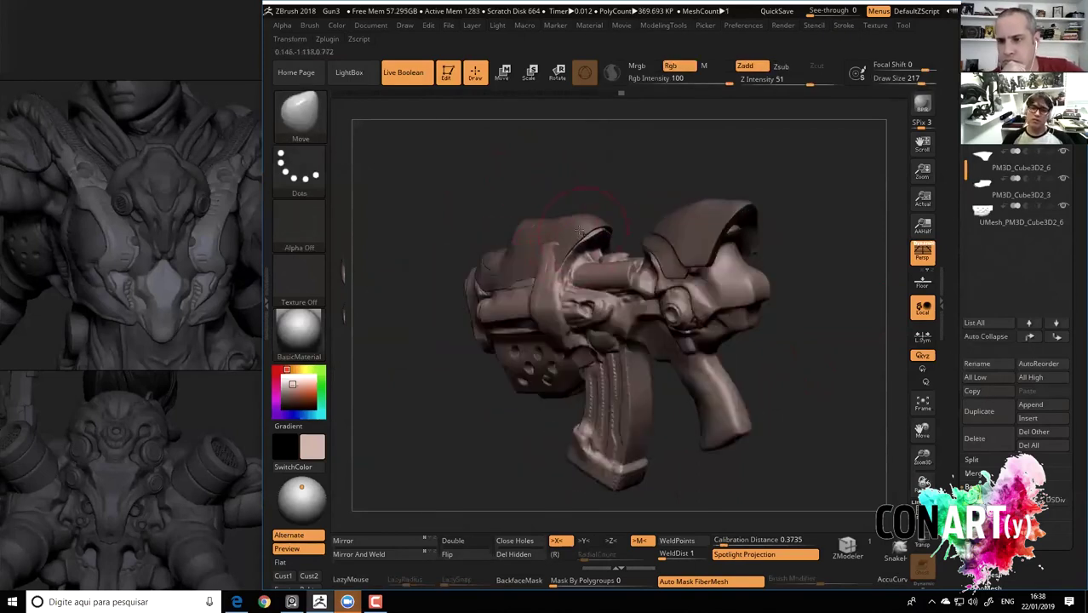
pyautogui.press('shift')
pyautogui.keyDown('shift'); pyautogui.moveTo(580, 168); pyautogui.dragTo(585, 232); pyautogui.keyUp('shift')
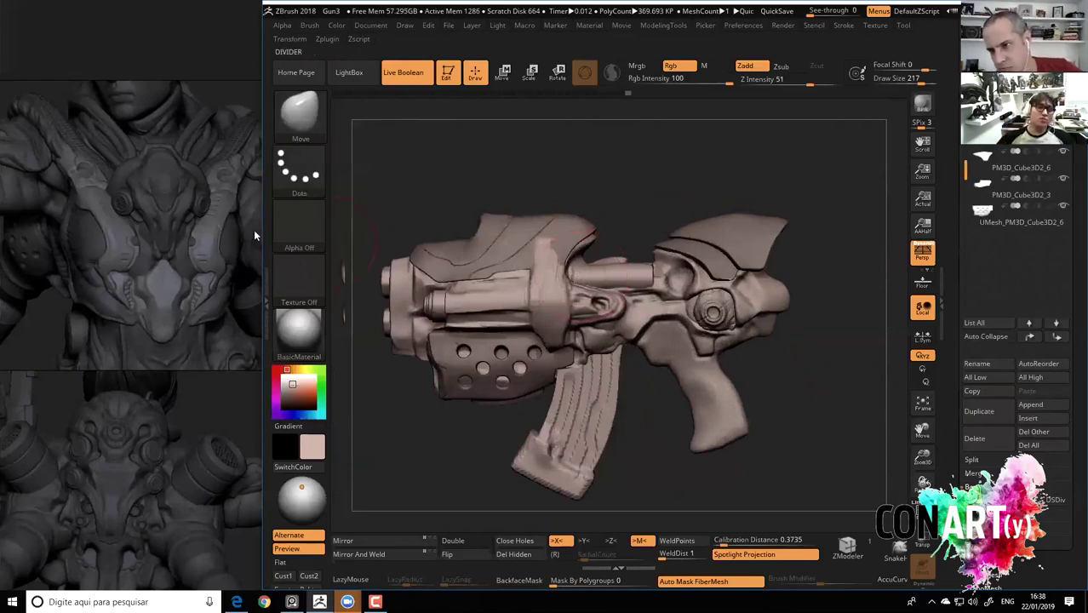
# Scroll the reference board until the Locust Launcher gun photos show beside the sculpt.
pyautogui.scroll(-3, 141, 227)
pyautogui.scroll(3, 166, 307)
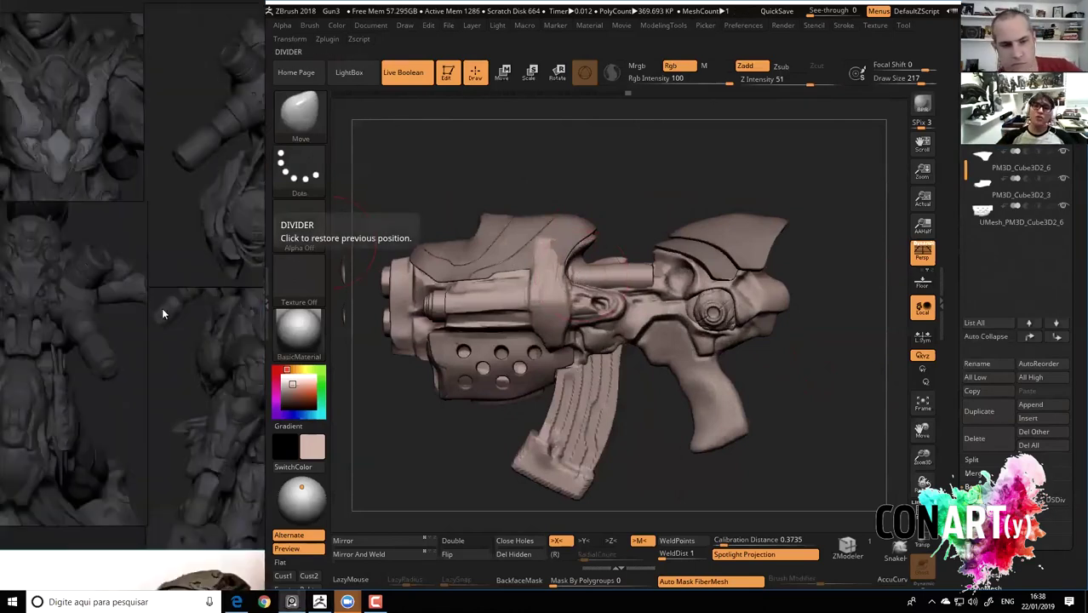
pyautogui.scroll(3, 164, 314)
pyautogui.scroll(2, 63, 331)
pyautogui.scroll(2, 99, 347)
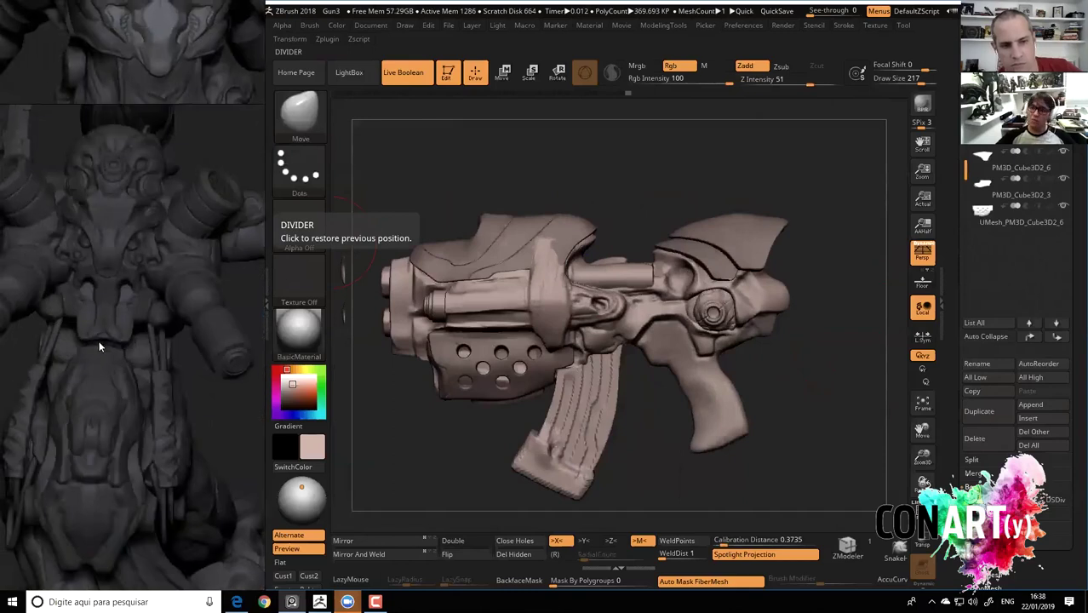
pyautogui.scroll(-1, 101, 344)
pyautogui.scroll(-2, 107, 339)
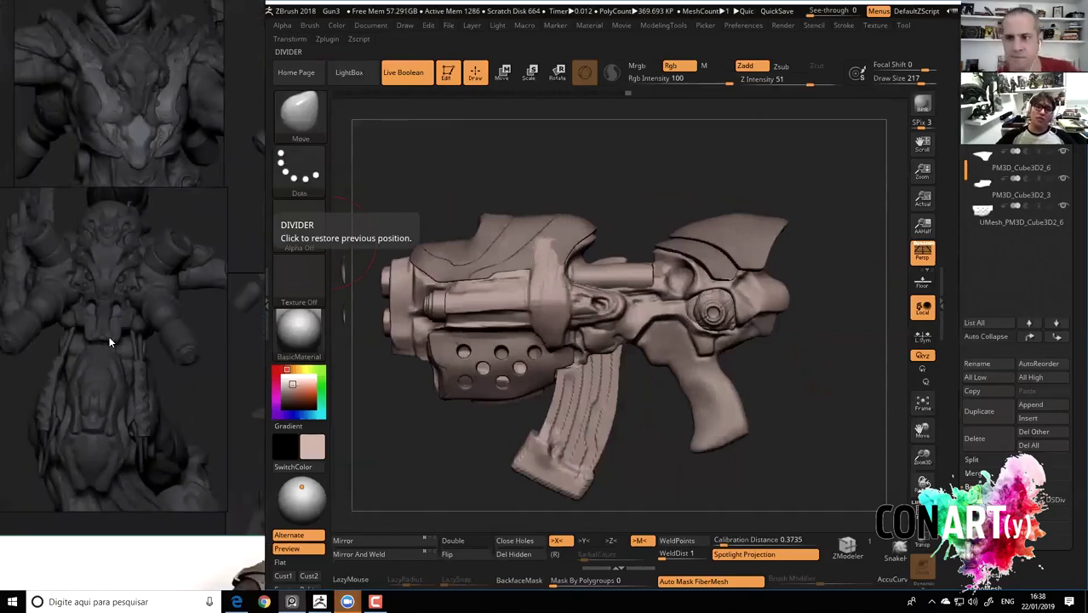
pyautogui.scroll(-2, 120, 339)
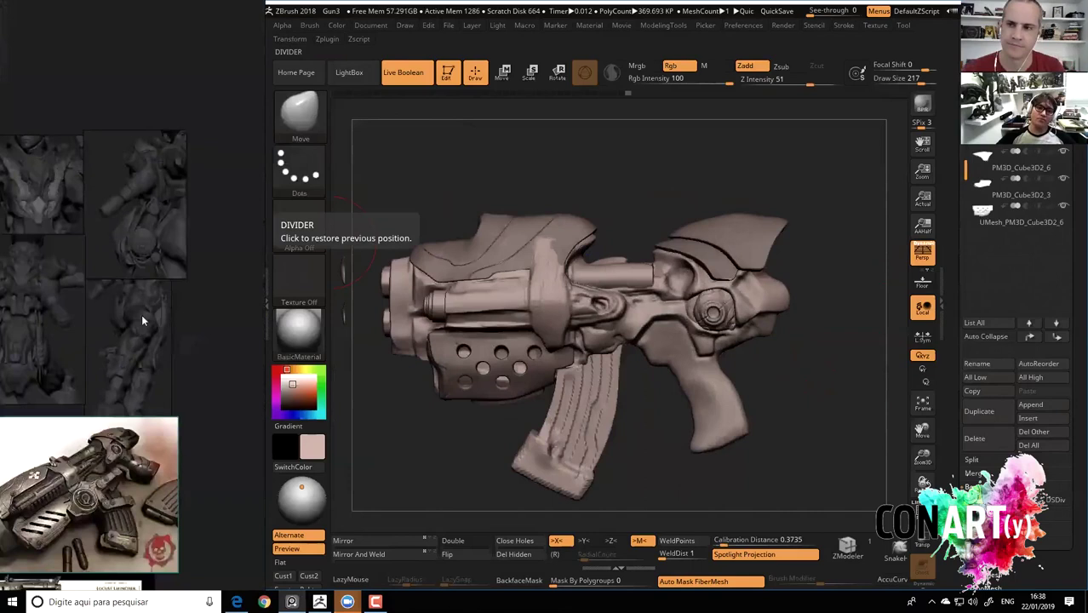
pyautogui.scroll(2, 143, 211)
pyautogui.scroll(-1, 154, 313)
pyautogui.scroll(1, 155, 210)
pyautogui.scroll(-2, 154, 210)
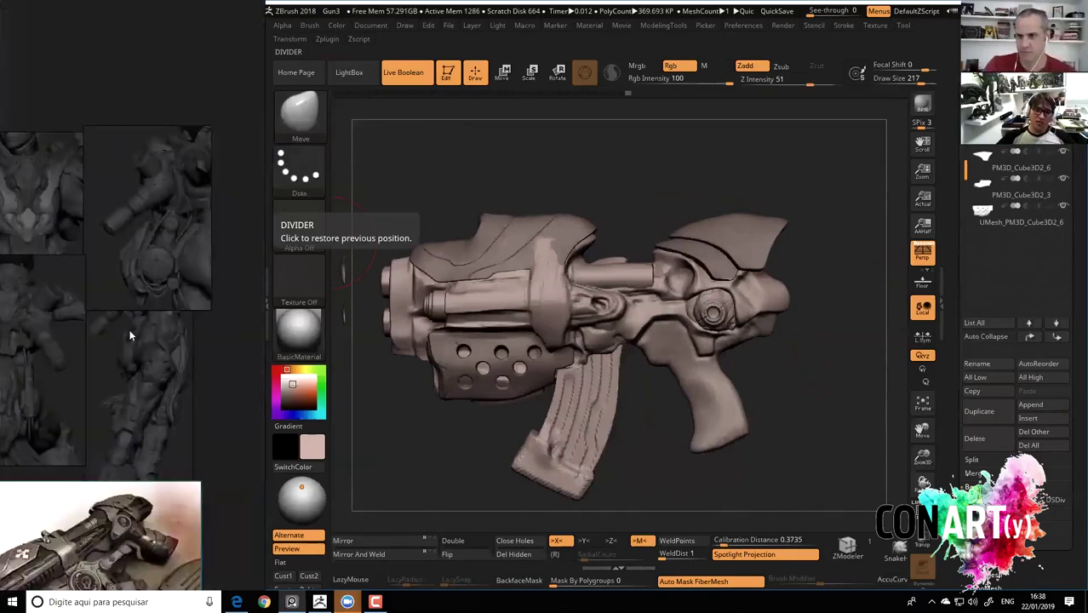
pyautogui.scroll(-1, 170, 311)
pyautogui.scroll(3, 167, 322)
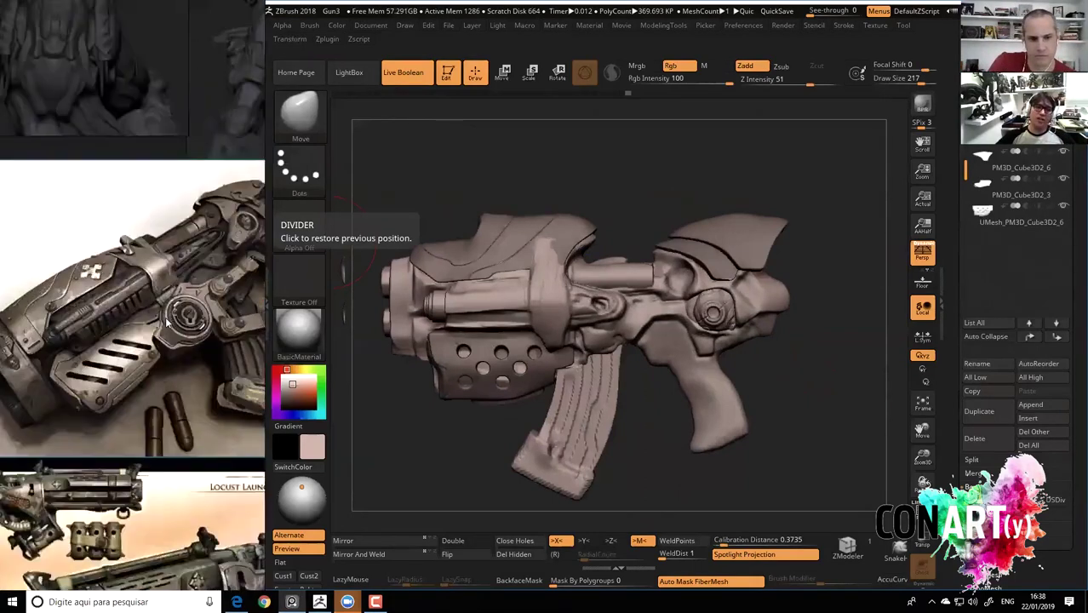
pyautogui.scroll(-1, 167, 322)
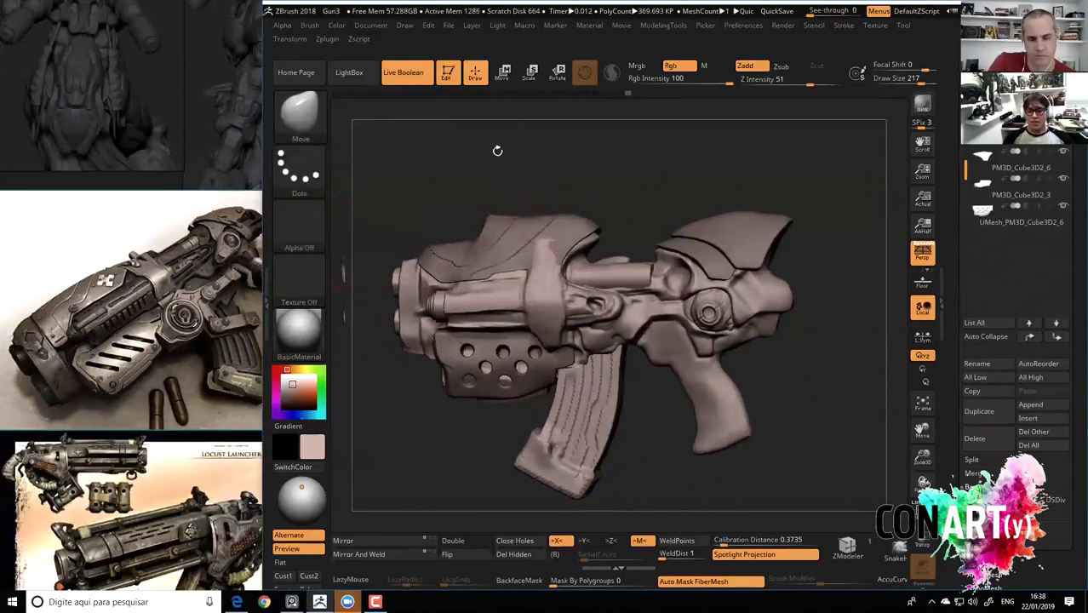
# Switch to the DamStandard brush at draw size 74.
pyautogui.press('b')
pyautogui.press('d')
pyautogui.press('s')
pyautogui.rightClick(545, 281)
pyautogui.moveTo(544, 281); pyautogui.dragTo(554, 257)
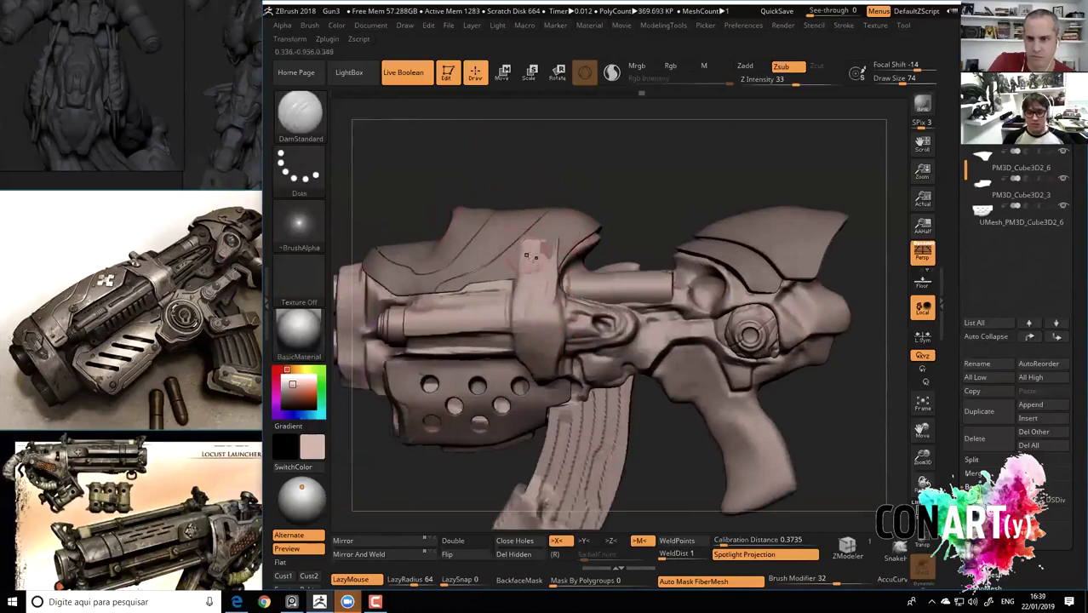
# Build up the front housing spot with ClayBuildup at size 163, smooth it, then orbit to side view.
pyautogui.press('b')
pyautogui.press('c')
pyautogui.press('b')
pyautogui.press('shift')
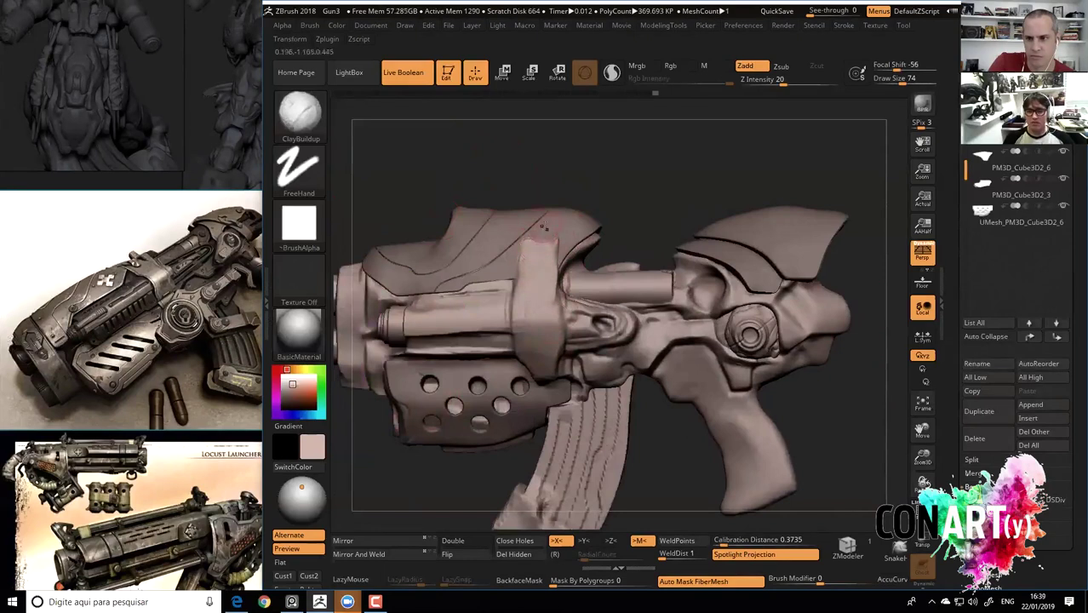
pyautogui.press('space')
pyautogui.moveTo(511, 281); pyautogui.dragTo(539, 341)
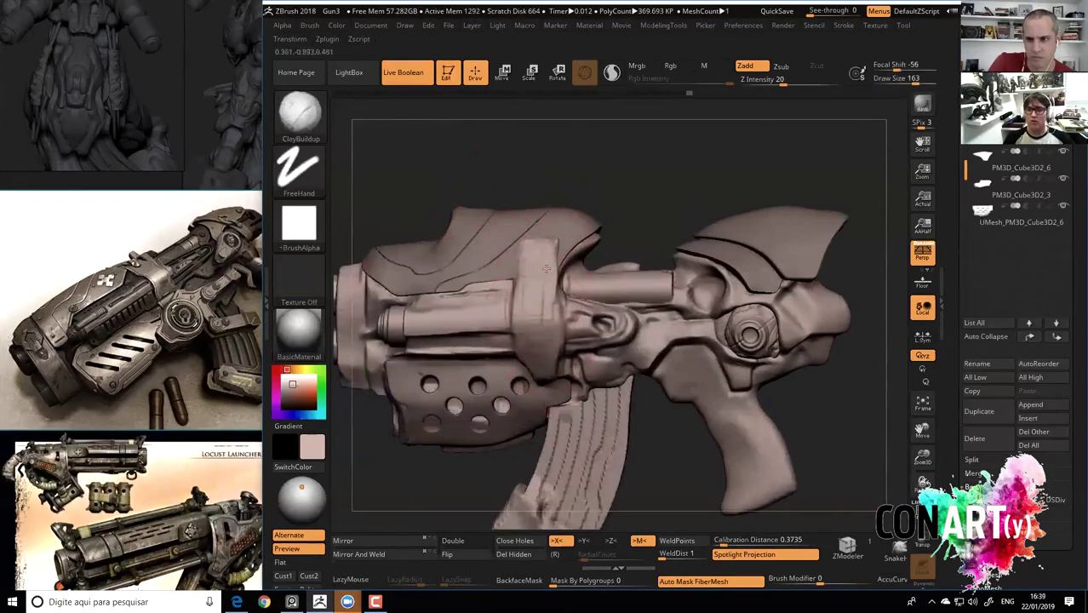
pyautogui.press('shift')
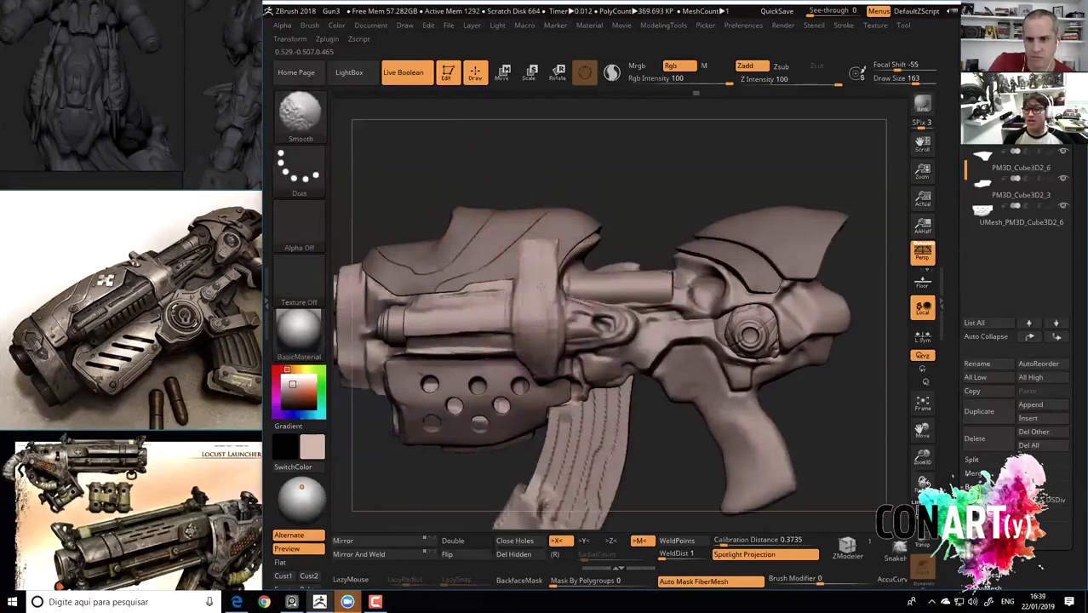
pyautogui.moveTo(493, 151)
pyautogui.mouseDown()
pyautogui.moveTo(556, 213)
pyautogui.moveTo(498, 213)
pyautogui.mouseUp()
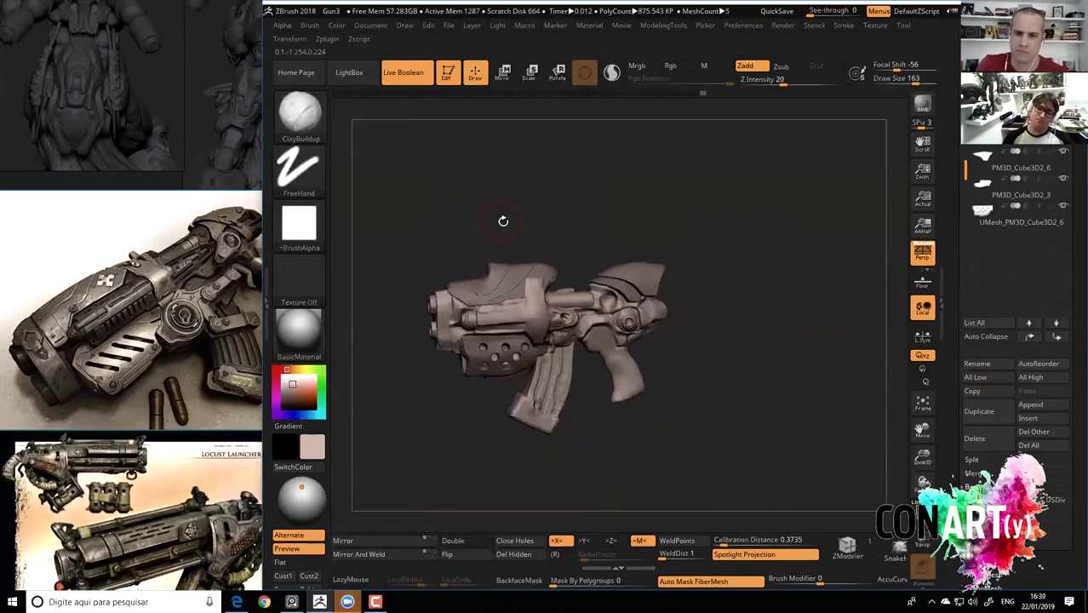
pyautogui.moveTo(94, 68)
pyautogui.mouseDown(button='middle')
pyautogui.moveTo(79, 398)
pyautogui.moveTo(131, 274)
pyautogui.moveTo(120, 383)
pyautogui.moveTo(145, 246)
pyautogui.moveTo(165, 277)
pyautogui.mouseUp(button='middle')
pyautogui.scroll(1, 145, 251)
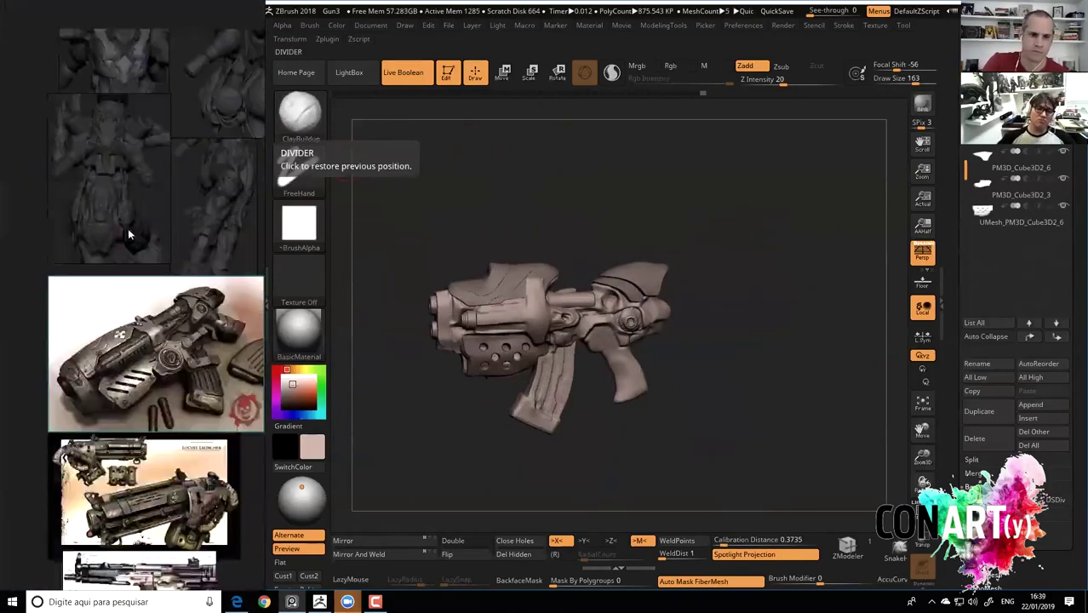
# Scroll through the reference board to review the gun references.
pyautogui.scroll(1, 128, 228)
pyautogui.scroll(1, 128, 228)
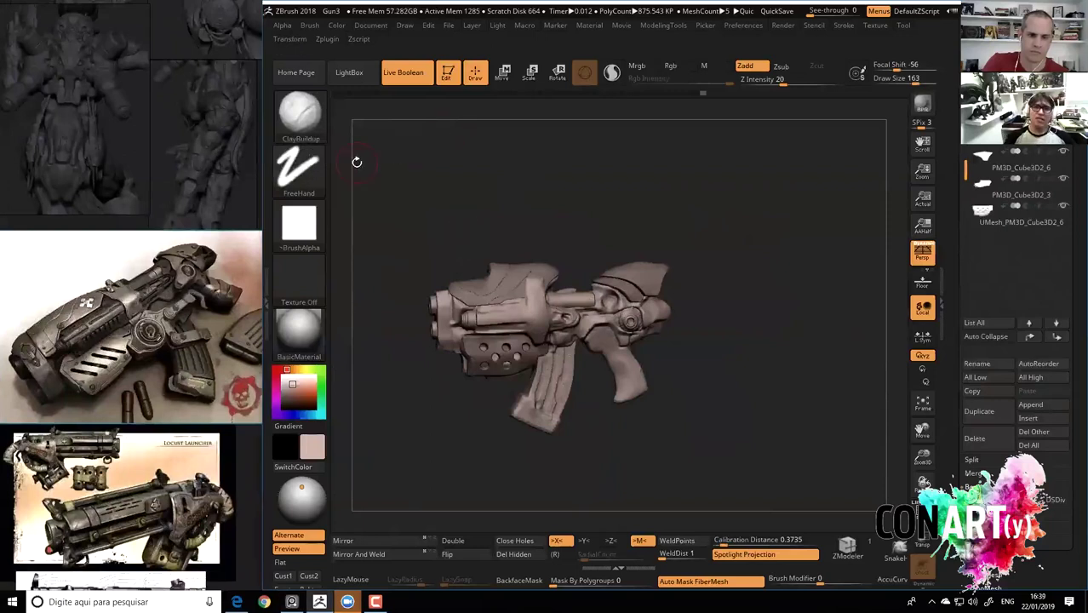
pyautogui.scroll(2, 165, 278)
pyautogui.scroll(1, 148, 235)
pyautogui.scroll(1, 130, 238)
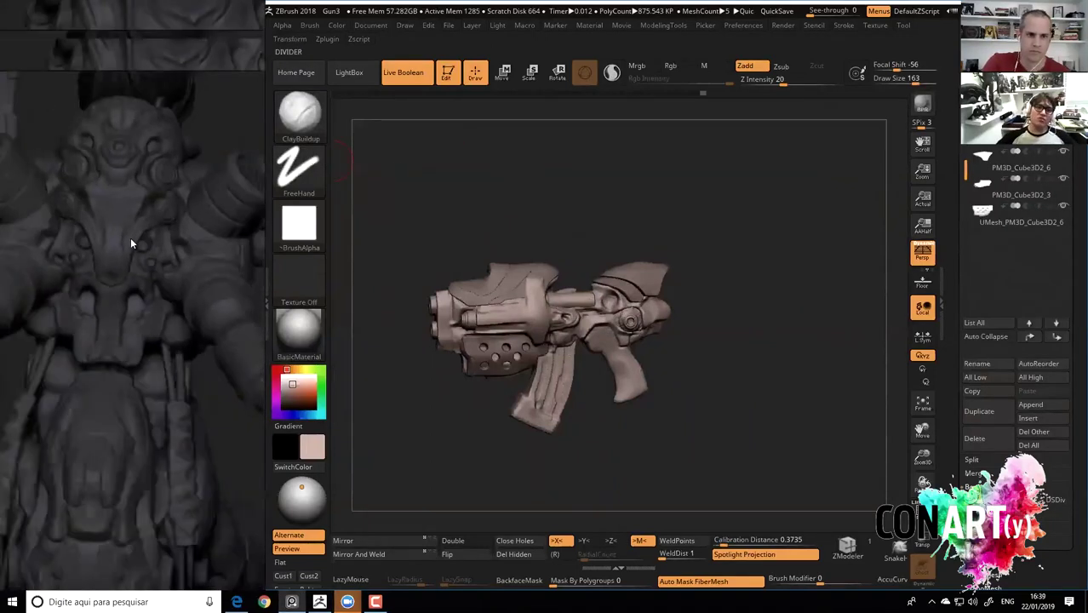
pyautogui.scroll(-2, 130, 237)
pyautogui.scroll(-2, 145, 313)
pyautogui.scroll(2, 187, 264)
pyautogui.scroll(2, 182, 276)
pyautogui.scroll(2, 153, 409)
pyautogui.scroll(2, 73, 171)
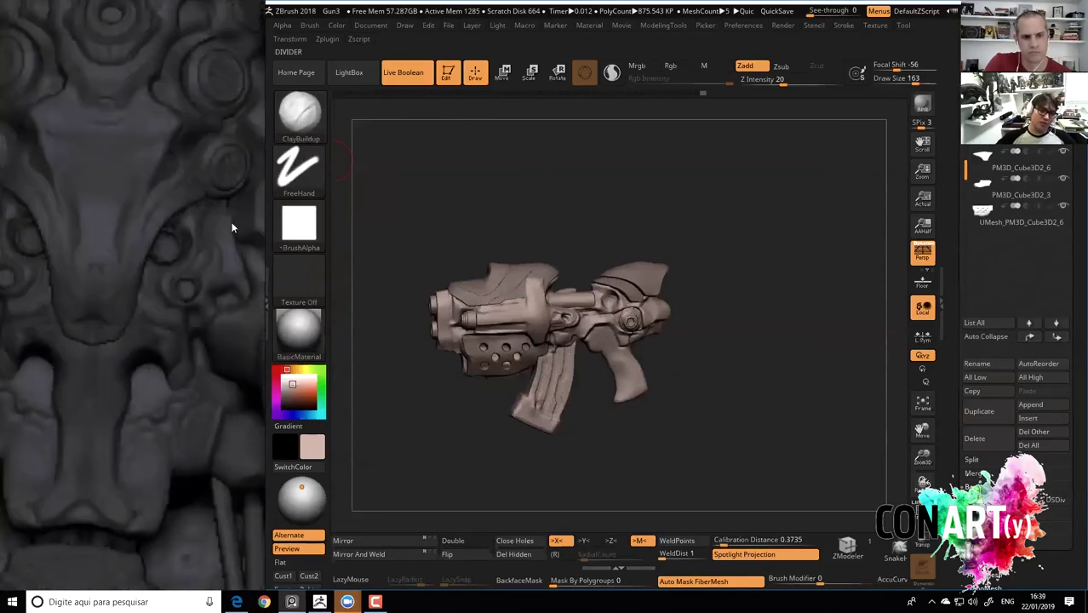
pyautogui.scroll(-2, 150, 277)
pyautogui.scroll(5, 168, 328)
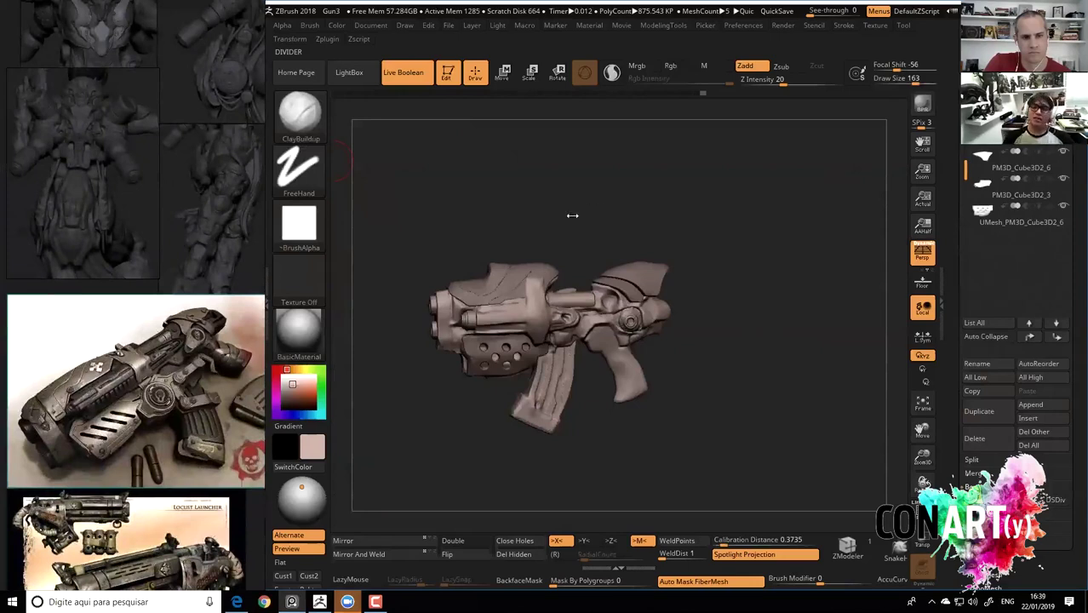
# Turn the gun to inspect it, select another part, and switch to the Move brush.
pyautogui.moveTo(542, 221)
pyautogui.mouseDown()
pyautogui.moveTo(610, 207)
pyautogui.moveTo(593, 215)
pyautogui.moveTo(640, 230)
pyautogui.moveTo(595, 207)
pyautogui.moveTo(605, 216)
pyautogui.moveTo(583, 228)
pyautogui.moveTo(622, 262)
pyautogui.moveTo(610, 277)
pyautogui.moveTo(545, 188)
pyautogui.moveTo(485, 194)
pyautogui.moveTo(563, 268)
pyautogui.moveTo(505, 381)
pyautogui.moveTo(542, 319)
pyautogui.mouseUp()
pyautogui.keyDown('alt'); pyautogui.click(630, 249); pyautogui.keyUp('alt')
pyautogui.press('space')
pyautogui.press('b')
pyautogui.press('m')
pyautogui.press('v')
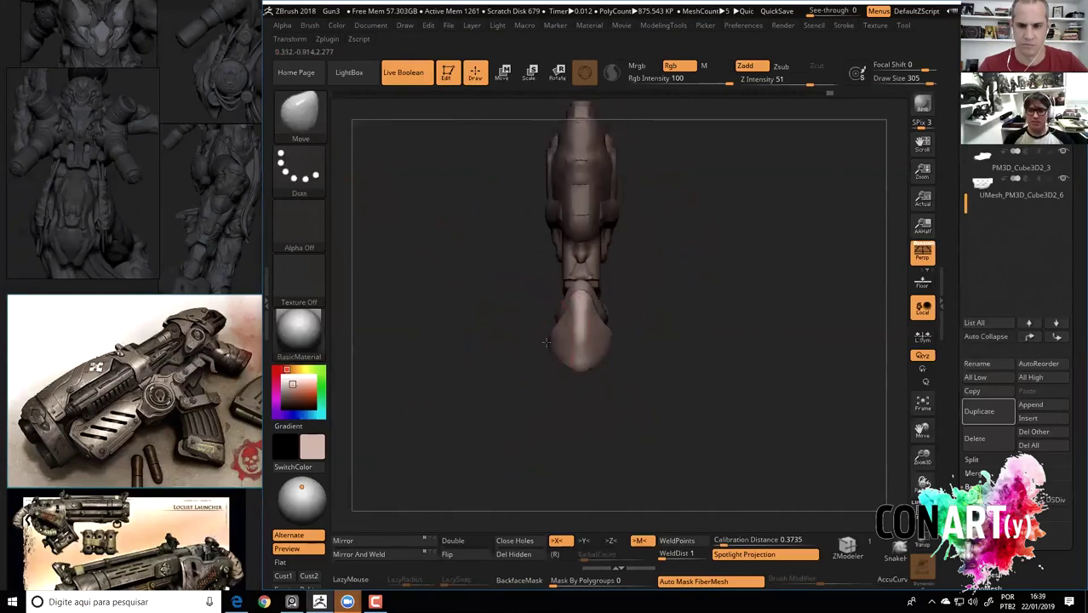
pyautogui.press('ctrl')
pyautogui.moveTo(529, 371)
pyautogui.mouseDown()
pyautogui.moveTo(476, 406)
pyautogui.moveTo(680, 404)
pyautogui.moveTo(719, 327)
pyautogui.moveTo(627, 407)
pyautogui.moveTo(731, 355)
pyautogui.moveTo(755, 399)
pyautogui.moveTo(748, 353)
pyautogui.moveTo(719, 362)
pyautogui.mouseUp()
pyautogui.press('space')
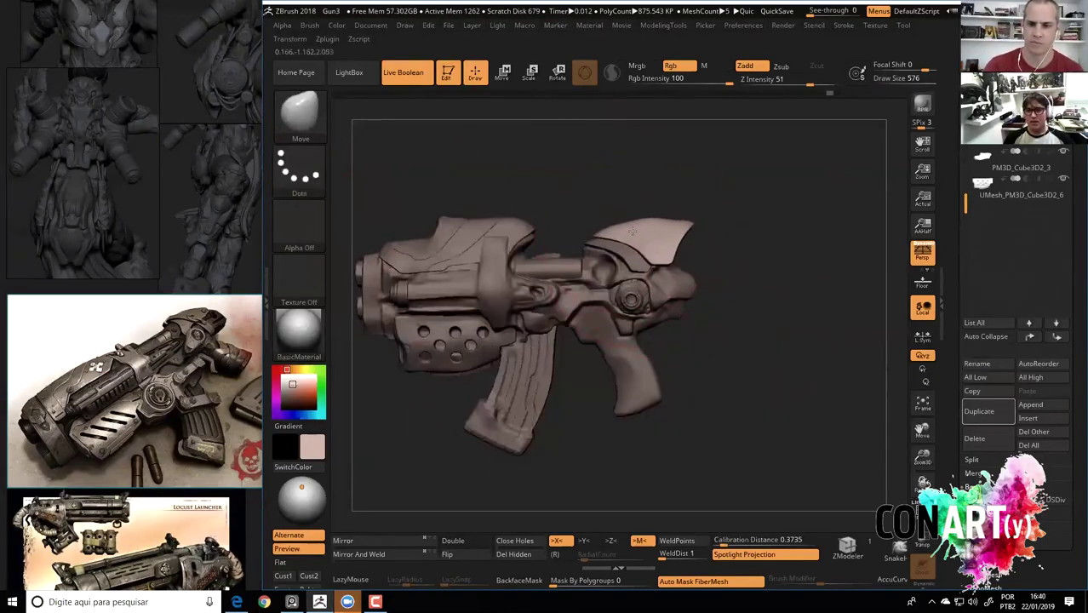
# Inspect parts PM3D_Cube3D2_6 and PM3D_Cube3D2_5 from several angles.
pyautogui.keyDown('alt'); pyautogui.click(615, 254); pyautogui.keyUp('alt')
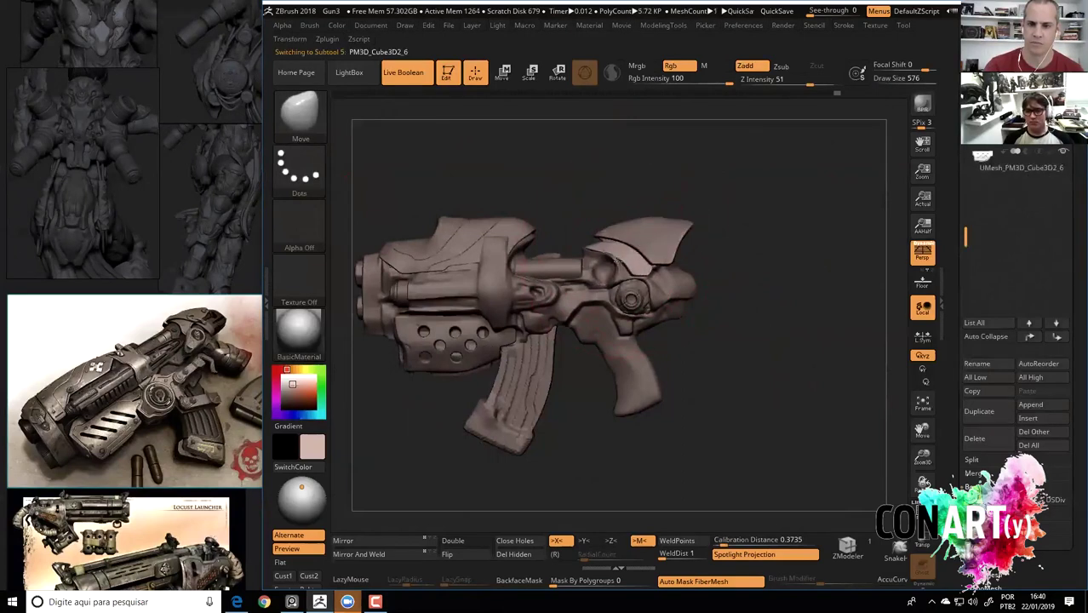
pyautogui.keyDown('alt'); pyautogui.click(626, 237); pyautogui.keyUp('alt')
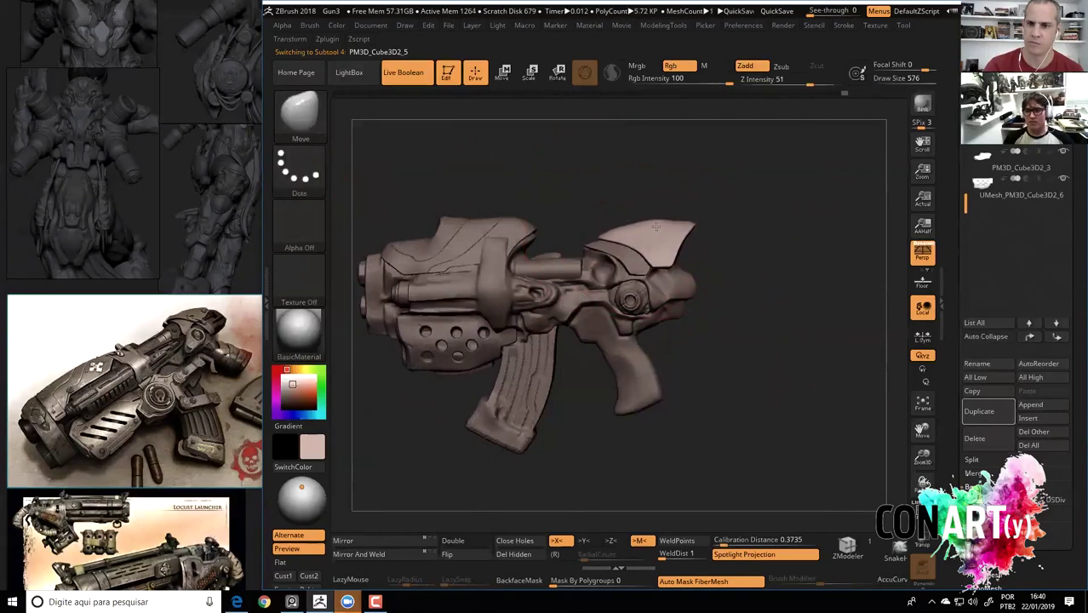
pyautogui.moveTo(657, 226); pyautogui.dragTo(672, 228, button='right')
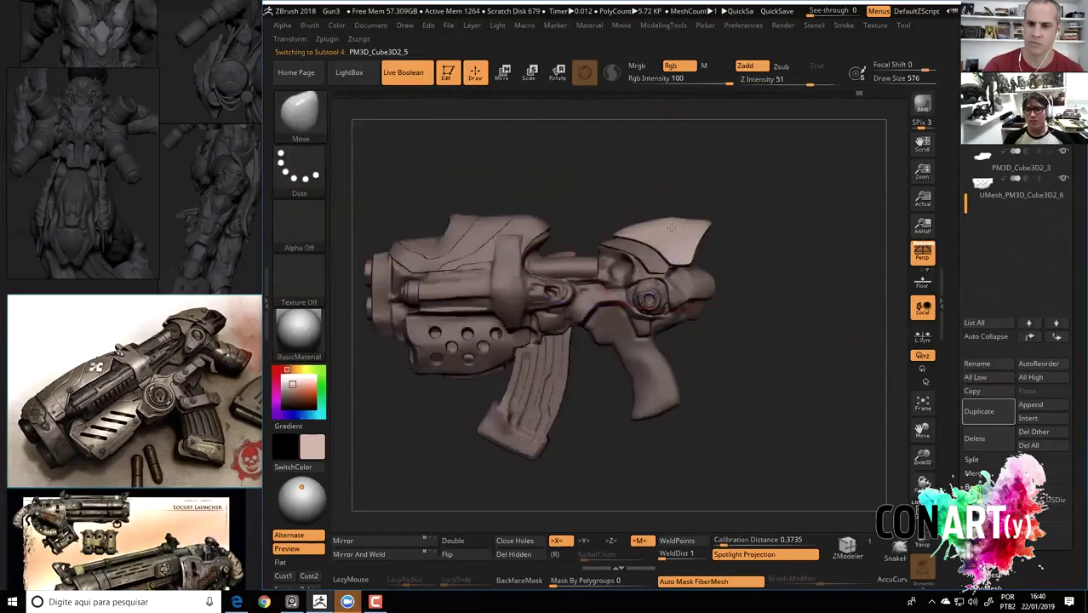
pyautogui.moveTo(667, 226); pyautogui.dragTo(610, 202, button='right')
pyautogui.rightClick(609, 202)
pyautogui.moveTo(647, 238)
pyautogui.mouseDown(button='right')
pyautogui.moveTo(673, 257)
pyautogui.moveTo(613, 197)
pyautogui.mouseUp(button='right')
pyautogui.rightClick(565, 307)
pyautogui.moveTo(564, 307); pyautogui.dragTo(660, 230, button='right')
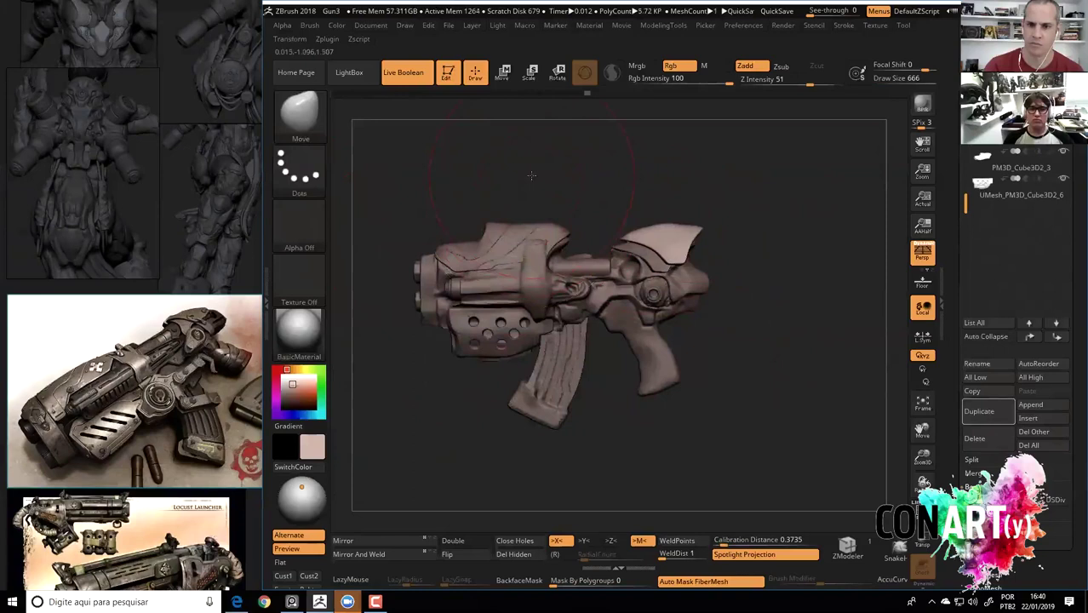
pyautogui.keyDown('alt'); pyautogui.moveTo(537, 207); pyautogui.dragTo(532, 231, button='right'); pyautogui.keyUp('alt')
# Select PM3D_Cube3D2_3, view the whole gun and QuickSave the project.
pyautogui.keyDown('alt'); pyautogui.click(532, 232); pyautogui.keyUp('alt')
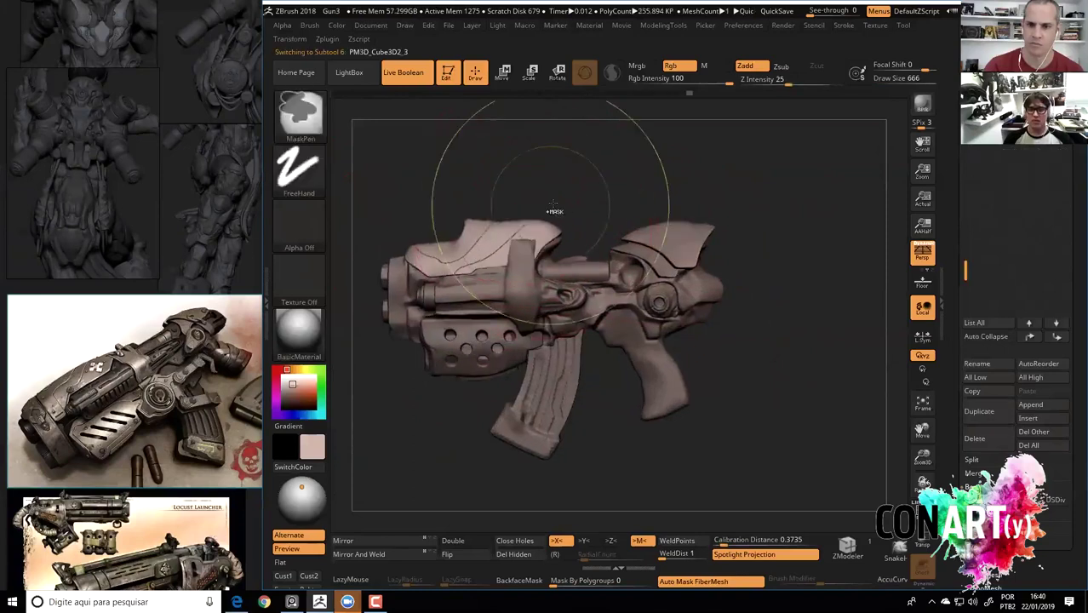
pyautogui.keyDown('alt'); pyautogui.moveTo(532, 232); pyautogui.dragTo(881, 205, button='right'); pyautogui.keyUp('alt')
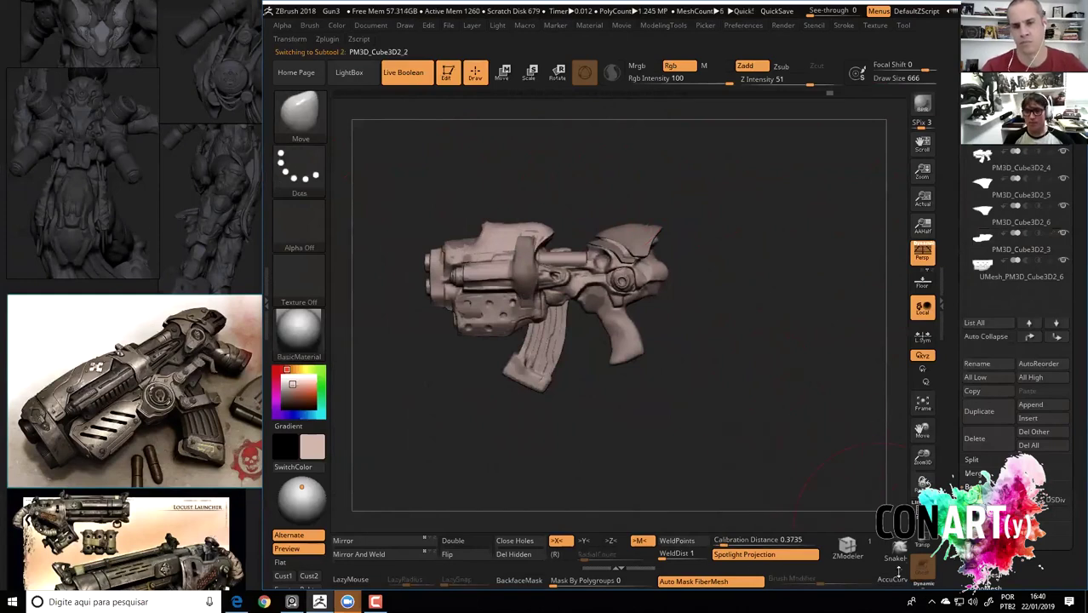
pyautogui.hotkey('ctrl', 's')
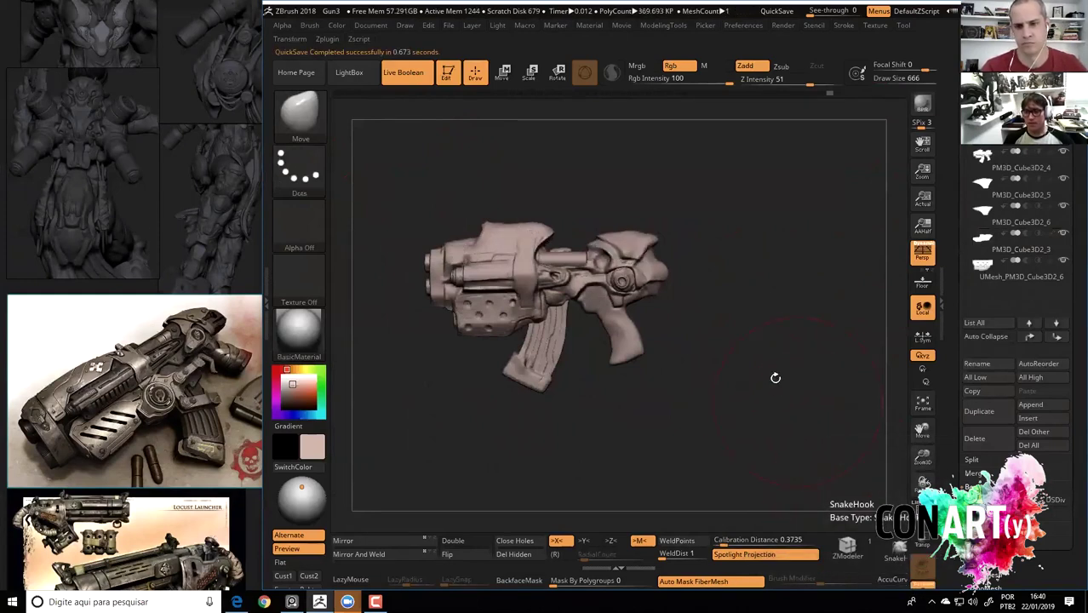
pyautogui.keyDown('alt'); pyautogui.moveTo(772, 376); pyautogui.dragTo(764, 398); pyautogui.keyUp('alt')
pyautogui.keyDown('shift'); pyautogui.moveTo(651, 225); pyautogui.dragTo(803, 364, button='right'); pyautogui.keyUp('shift')
# Delete the unneeded PM3D_Cube3D2_5 subtool and switch to Transpose Move.
pyautogui.click(983, 157)
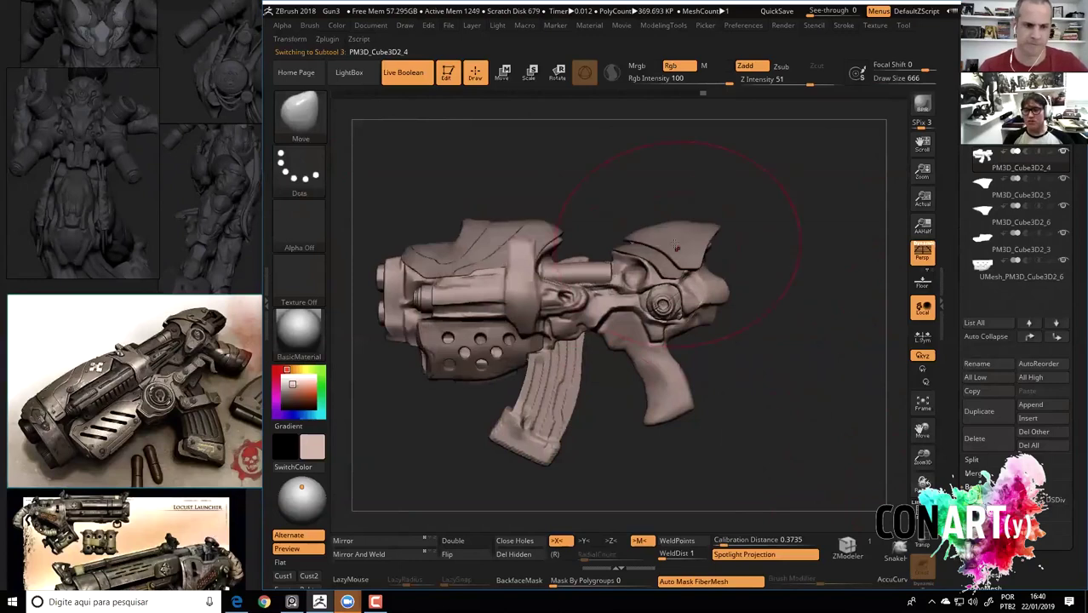
pyautogui.moveTo(643, 199); pyautogui.dragTo(617, 201)
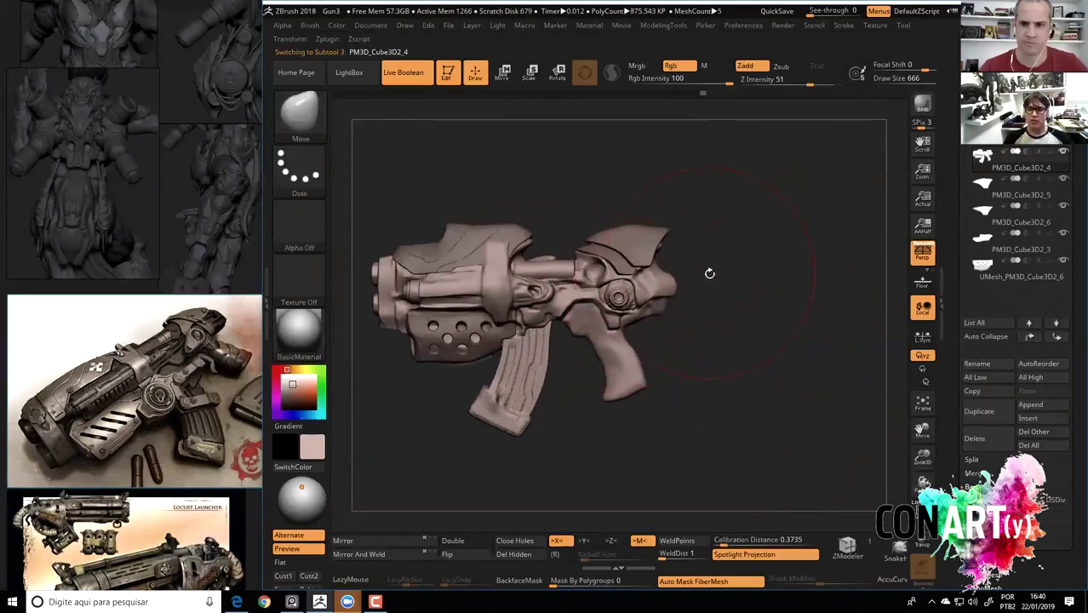
pyautogui.keyDown('alt'); pyautogui.click(601, 199); pyautogui.keyUp('alt')
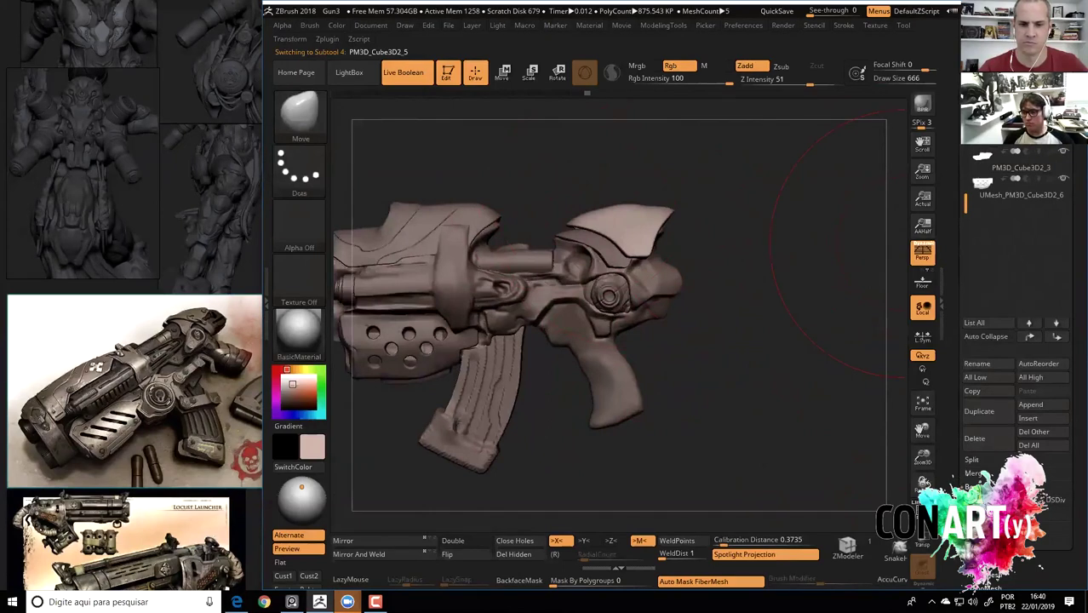
pyautogui.click(975, 438)
pyautogui.click(913, 509)
pyautogui.press('w')
pyautogui.moveTo(598, 281); pyautogui.dragTo(598, 295)
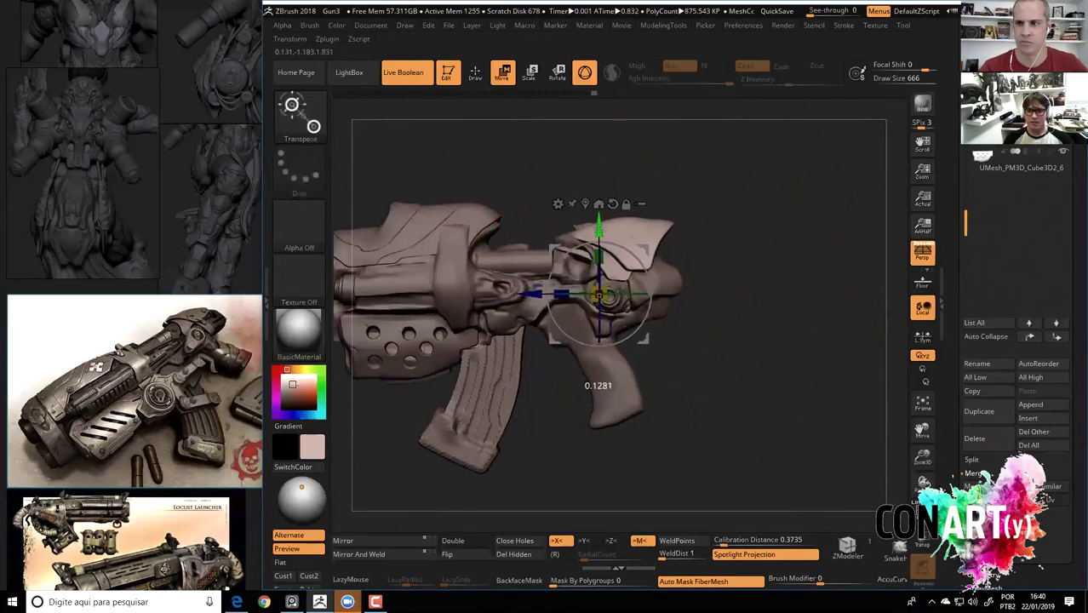
# Select PM3D_Cube3D2_3 and flatten the top plate's ridge with TrimDynamic at size 324.
pyautogui.keyDown('alt'); pyautogui.click(672, 272); pyautogui.keyUp('alt')
pyautogui.press('q')
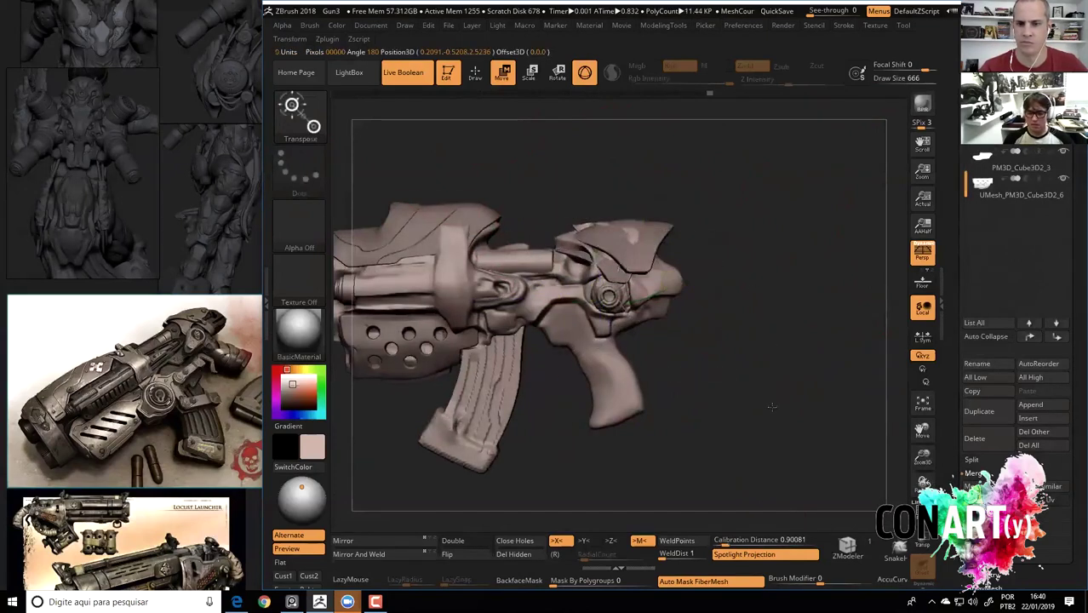
pyautogui.press('b')
pyautogui.press('t')
pyautogui.press('d')
pyautogui.press('space')
pyautogui.moveTo(603, 243); pyautogui.dragTo(563, 229)
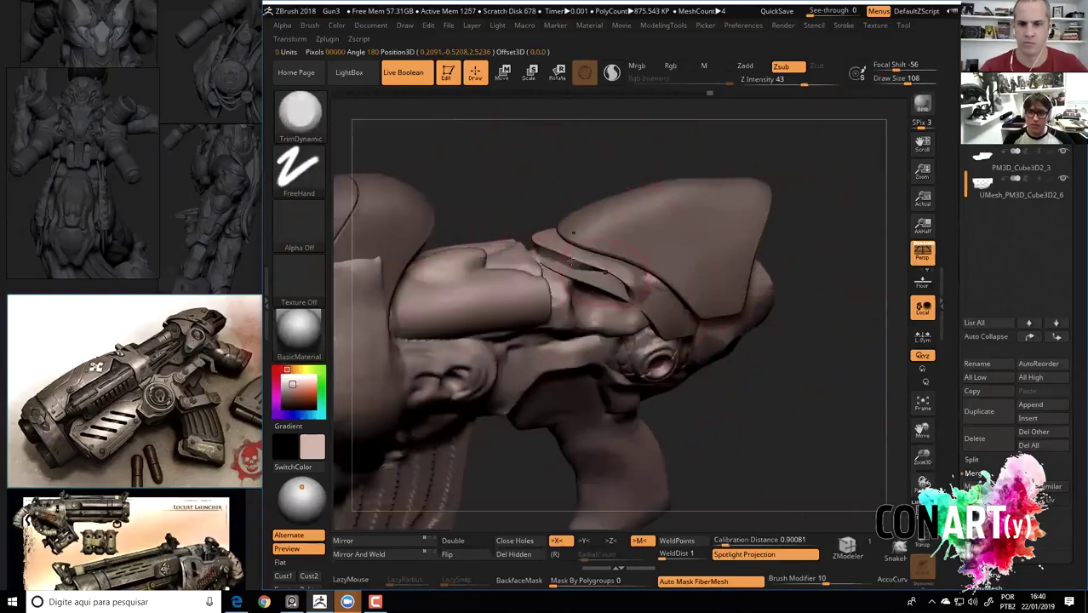
pyautogui.moveTo(572, 261); pyautogui.dragTo(667, 259)
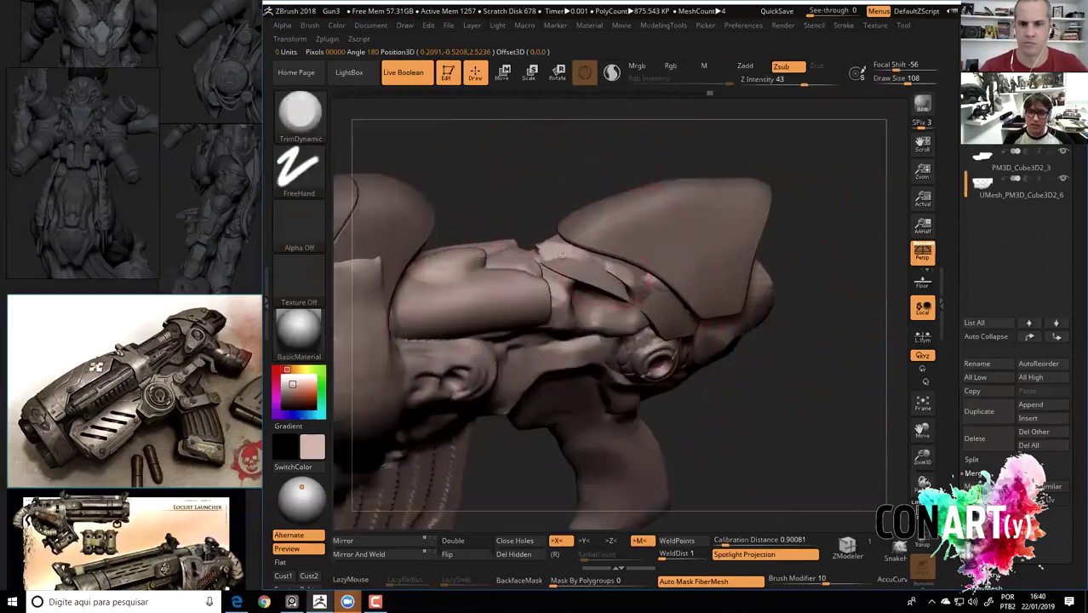
pyautogui.moveTo(552, 138)
pyautogui.mouseDown()
pyautogui.moveTo(556, 211)
pyautogui.moveTo(692, 249)
pyautogui.mouseUp()
# Carve a crease along the top of the rear plate with DamStandard at size 120.
pyautogui.press('space')
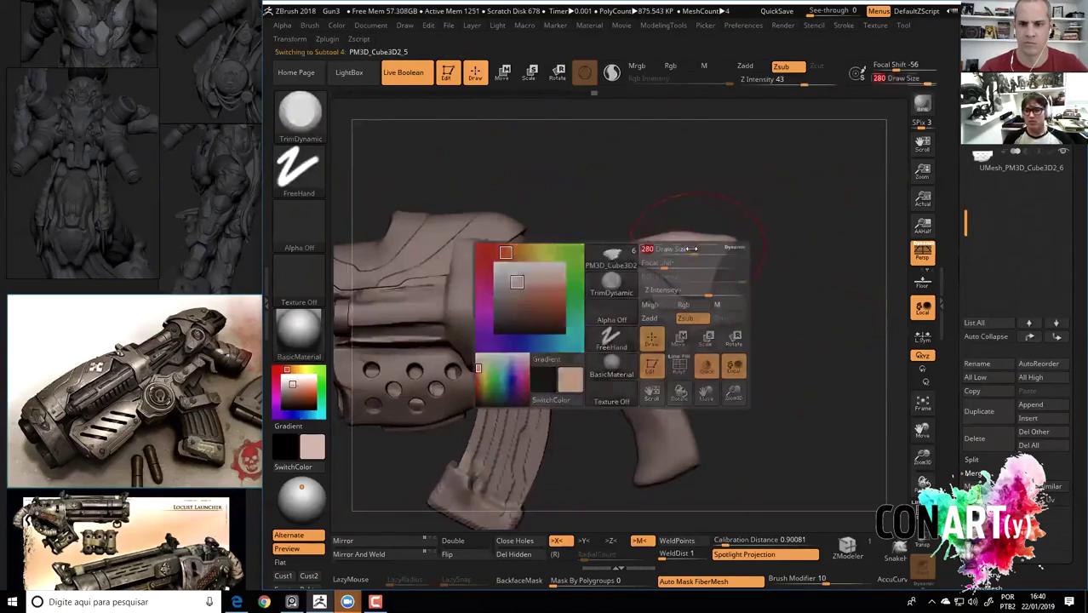
pyautogui.press('b')
pyautogui.press('m')
pyautogui.press('v')
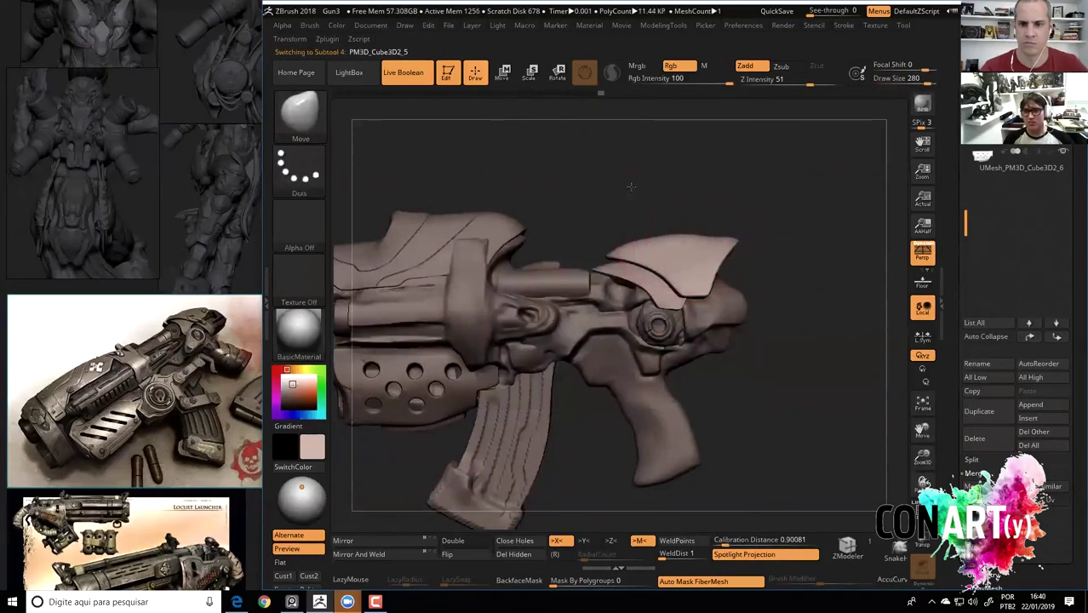
pyautogui.moveTo(631, 185); pyautogui.dragTo(728, 219)
pyautogui.press('space')
pyautogui.press('b')
pyautogui.press('d')
pyautogui.press('s')
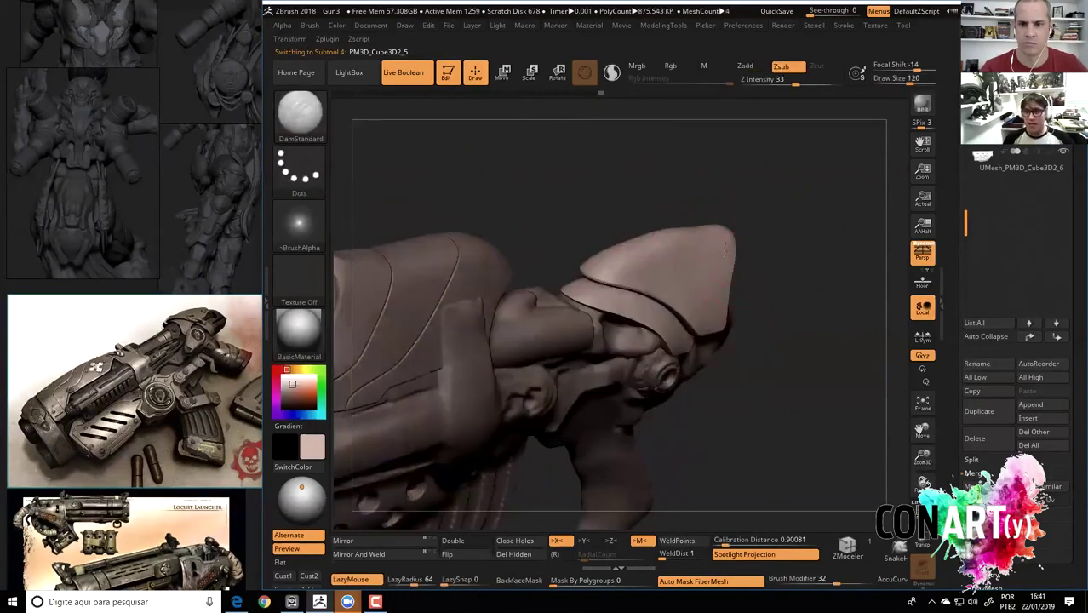
pyautogui.moveTo(715, 293); pyautogui.dragTo(576, 271)
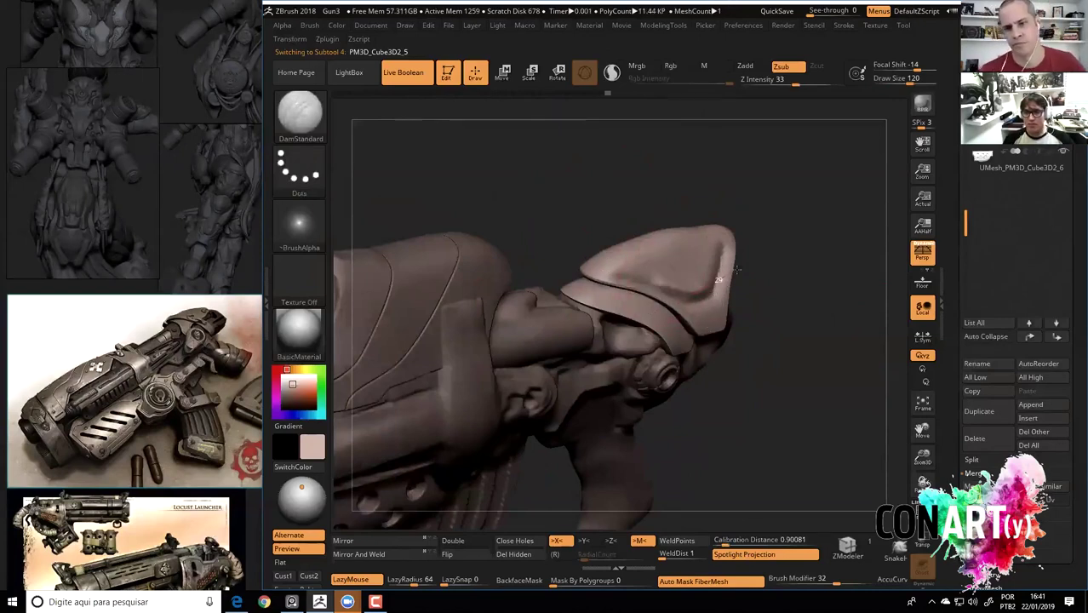
pyautogui.moveTo(613, 192)
pyautogui.mouseDown()
pyautogui.moveTo(636, 226)
pyautogui.moveTo(607, 192)
pyautogui.moveTo(600, 197)
pyautogui.moveTo(705, 254)
pyautogui.moveTo(698, 261)
pyautogui.mouseUp()
# Polish the plate with hPolish, then ready Smooth at brush size 128.
pyautogui.press('b')
pyautogui.press('h')
pyautogui.press('p')
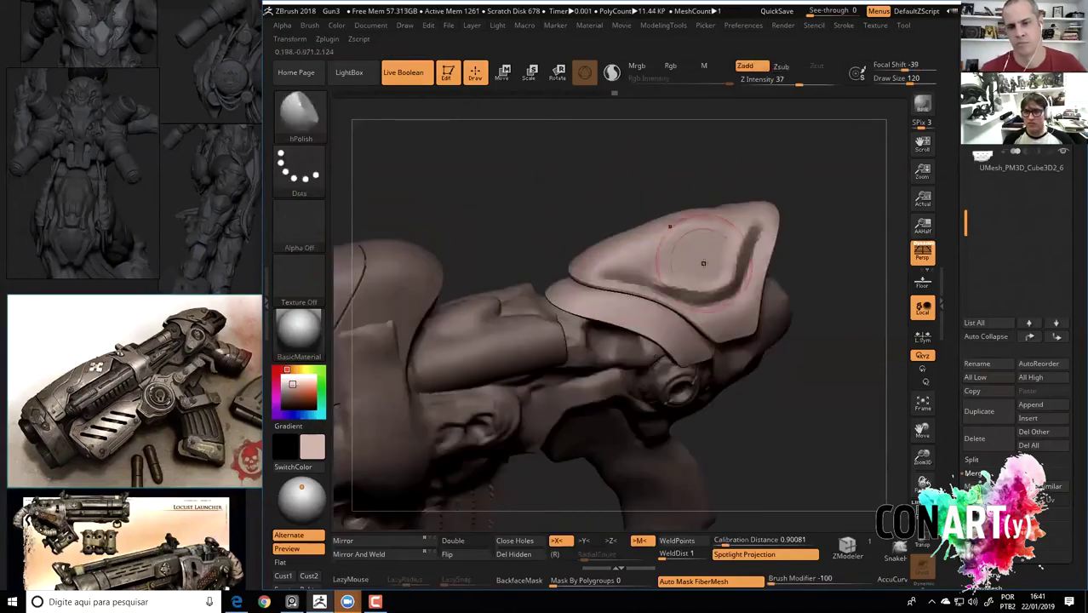
pyautogui.moveTo(545, 206)
pyautogui.keyDown('shift'); pyautogui.mouseDown()
pyautogui.moveTo(664, 211)
pyautogui.moveTo(661, 287)
pyautogui.mouseUp(); pyautogui.keyUp('shift')
pyautogui.press('space')
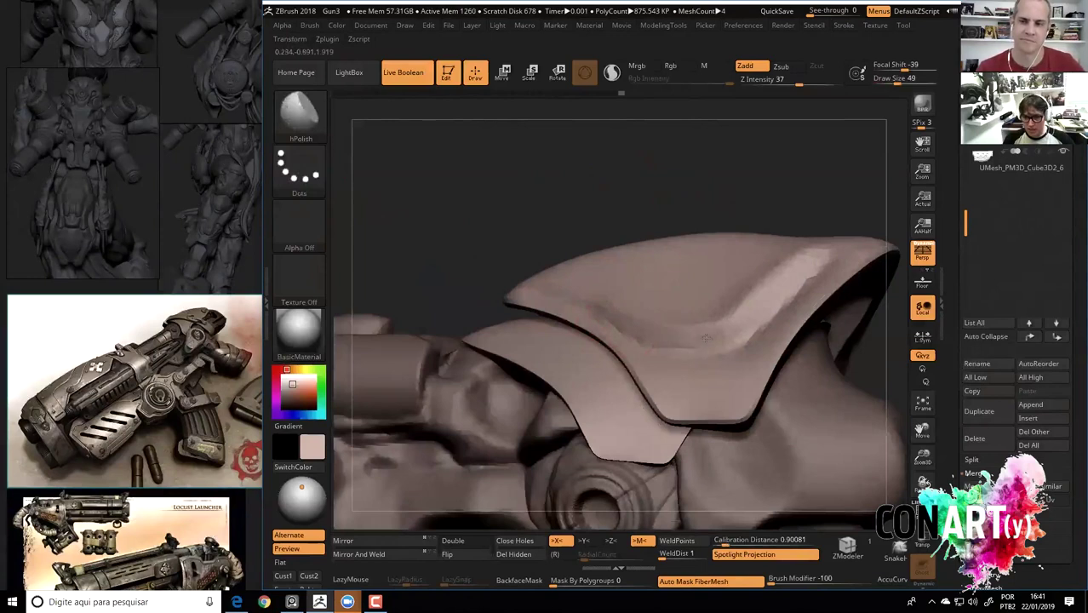
pyautogui.moveTo(600, 173)
pyautogui.mouseDown()
pyautogui.moveTo(566, 166)
pyautogui.moveTo(610, 210)
pyautogui.mouseUp()
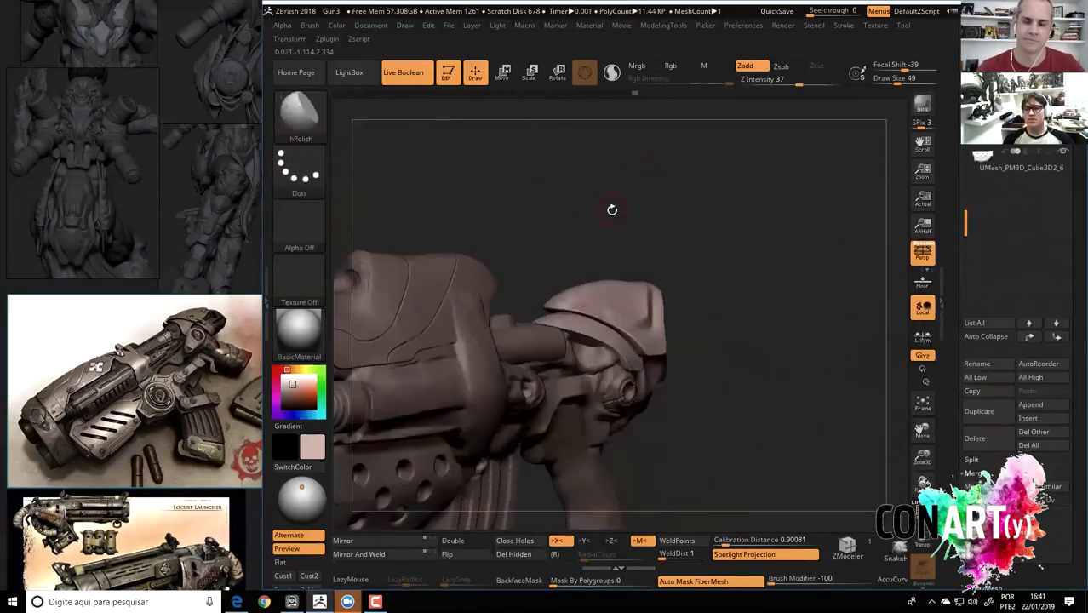
pyautogui.keyDown('shift'); pyautogui.moveTo(600, 201); pyautogui.dragTo(556, 219); pyautogui.keyUp('shift')
pyautogui.press('space')
pyautogui.press('shift')
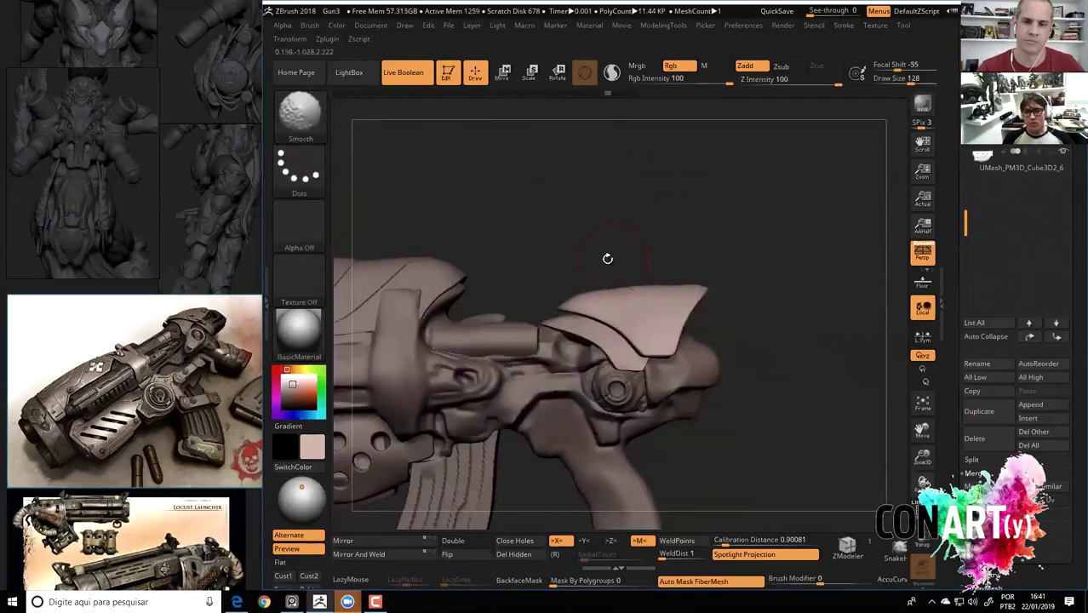
# Choose the Move Topological brush and frame the gun, orbiting toward the rear plate.
pyautogui.press('b')
pyautogui.press('m')
pyautogui.press('v')
pyautogui.press('space')
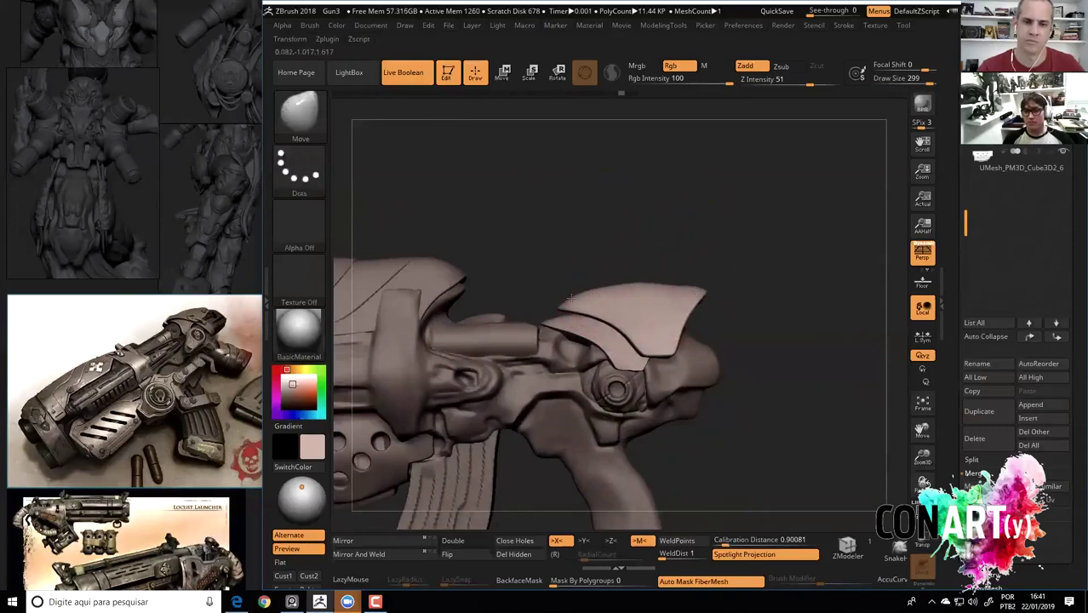
pyautogui.press('b')
pyautogui.press('m')
pyautogui.press('t')
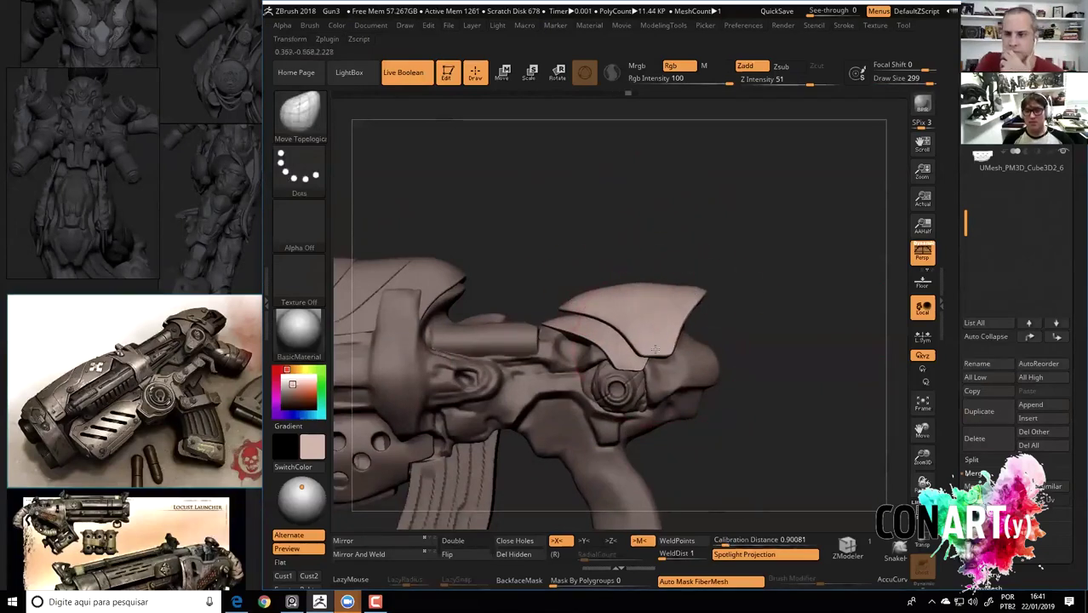
pyautogui.press('f')
pyautogui.keyDown('alt'); pyautogui.moveTo(610, 221); pyautogui.dragTo(661, 292); pyautogui.keyUp('alt')
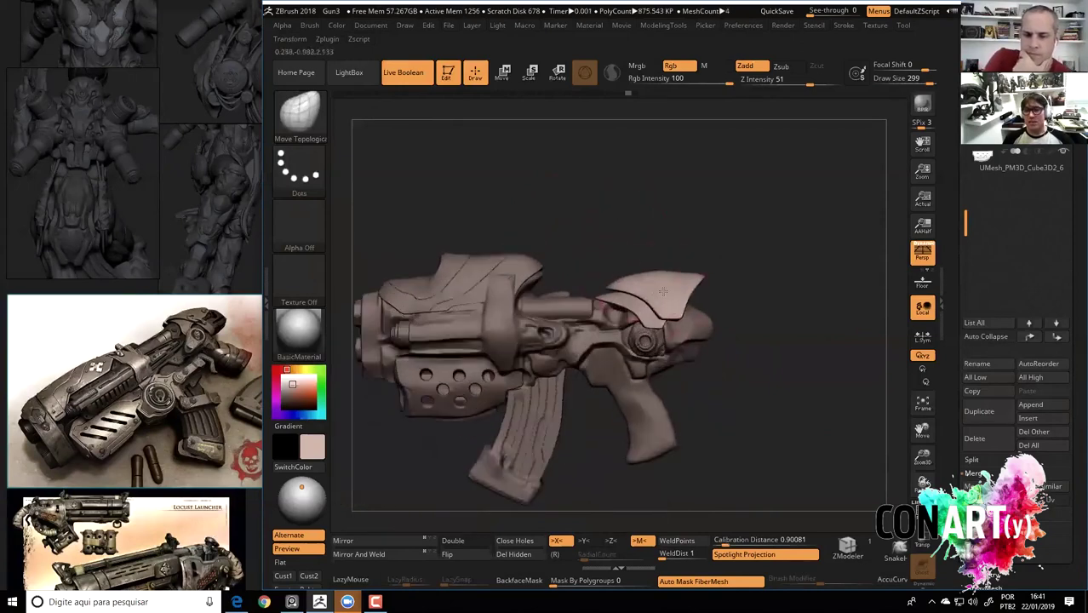
pyautogui.moveTo(612, 232)
pyautogui.mouseDown()
pyautogui.moveTo(545, 234)
pyautogui.moveTo(592, 305)
pyautogui.moveTo(577, 311)
pyautogui.mouseUp()
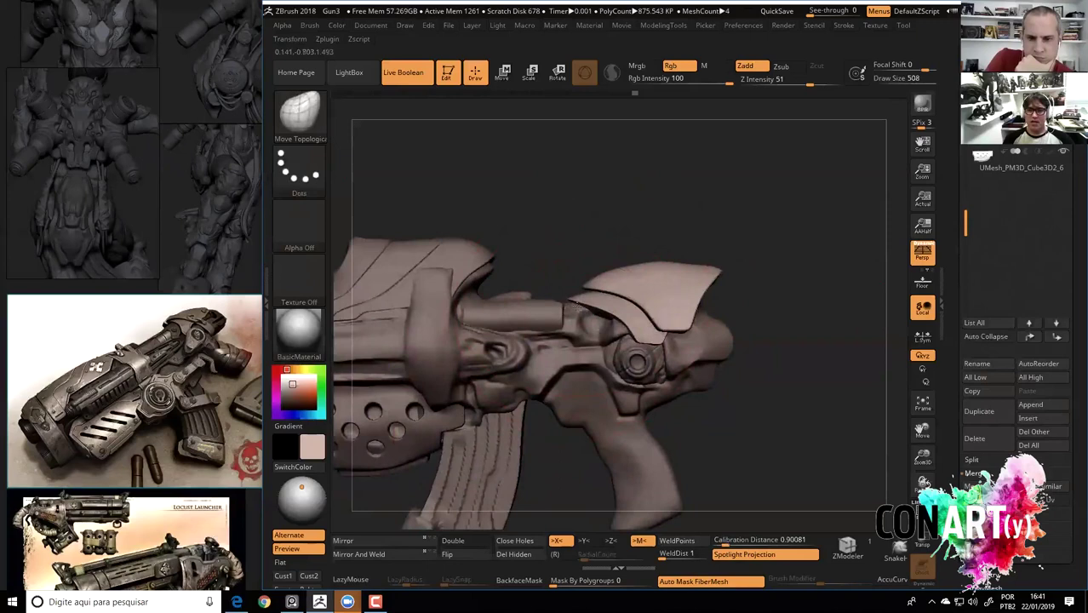
pyautogui.moveTo(564, 315)
pyautogui.mouseDown()
pyautogui.moveTo(538, 271)
pyautogui.moveTo(596, 247)
pyautogui.mouseUp()
pyautogui.press('space')
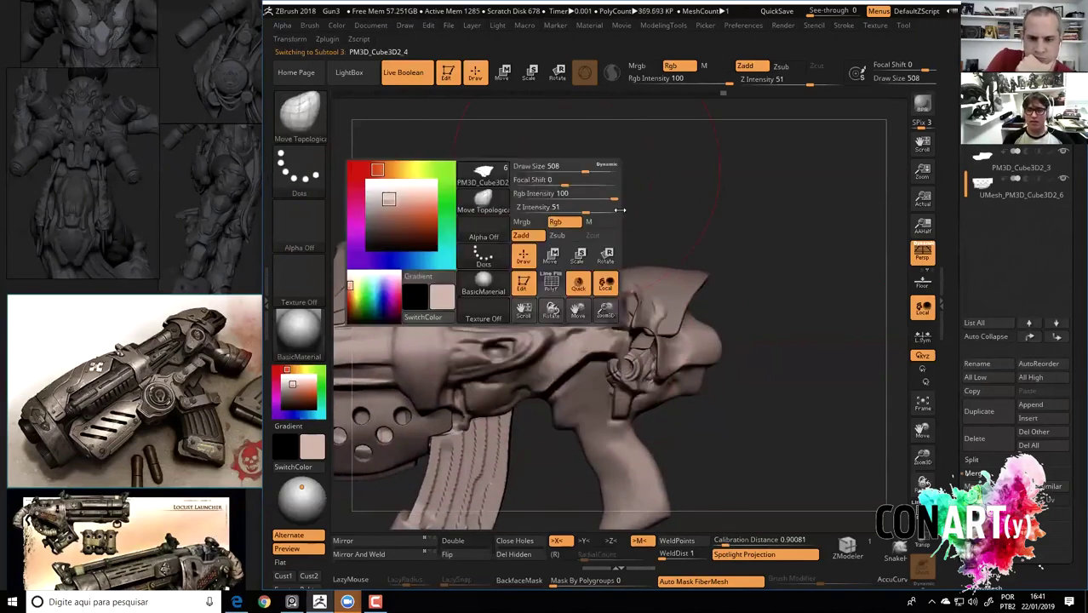
# Push the surface near the rear plate into shape with the Move brush at size 365.
pyautogui.moveTo(740, 253)
pyautogui.mouseDown()
pyautogui.moveTo(600, 189)
pyautogui.moveTo(666, 222)
pyautogui.mouseUp()
pyautogui.press('space')
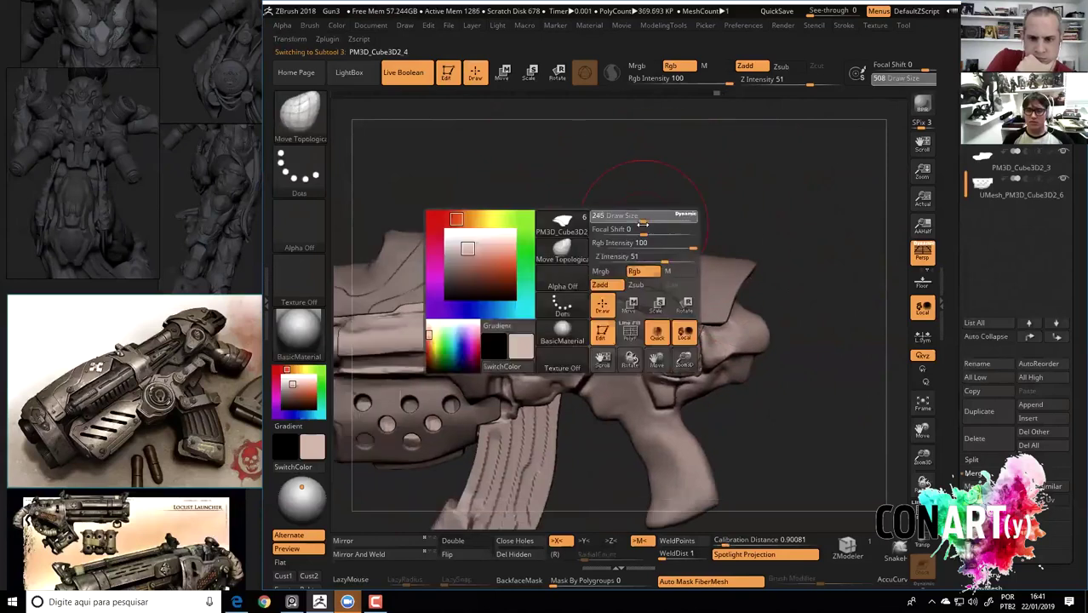
pyautogui.press('b')
pyautogui.press('m')
pyautogui.press('v')
pyautogui.press('space')
pyautogui.moveTo(562, 315)
pyautogui.mouseDown()
pyautogui.moveTo(596, 309)
pyautogui.moveTo(551, 305)
pyautogui.mouseUp()
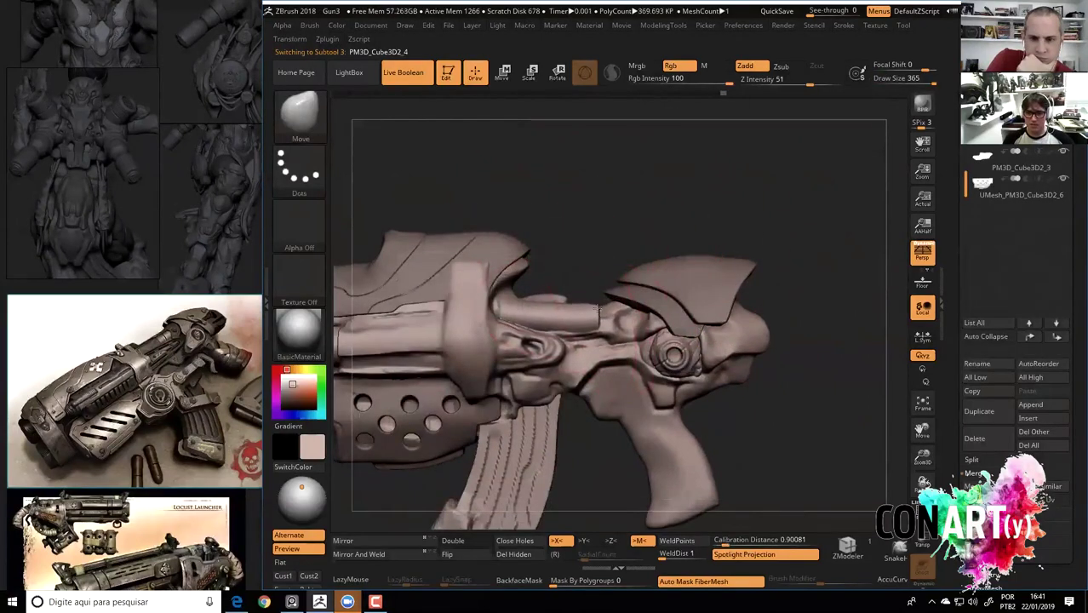
# Review the plate's fit from front three-quarter, rear close-up and full side views.
pyautogui.press('f')
pyautogui.moveTo(612, 225)
pyautogui.mouseDown()
pyautogui.moveTo(622, 209)
pyautogui.moveTo(655, 236)
pyautogui.mouseUp()
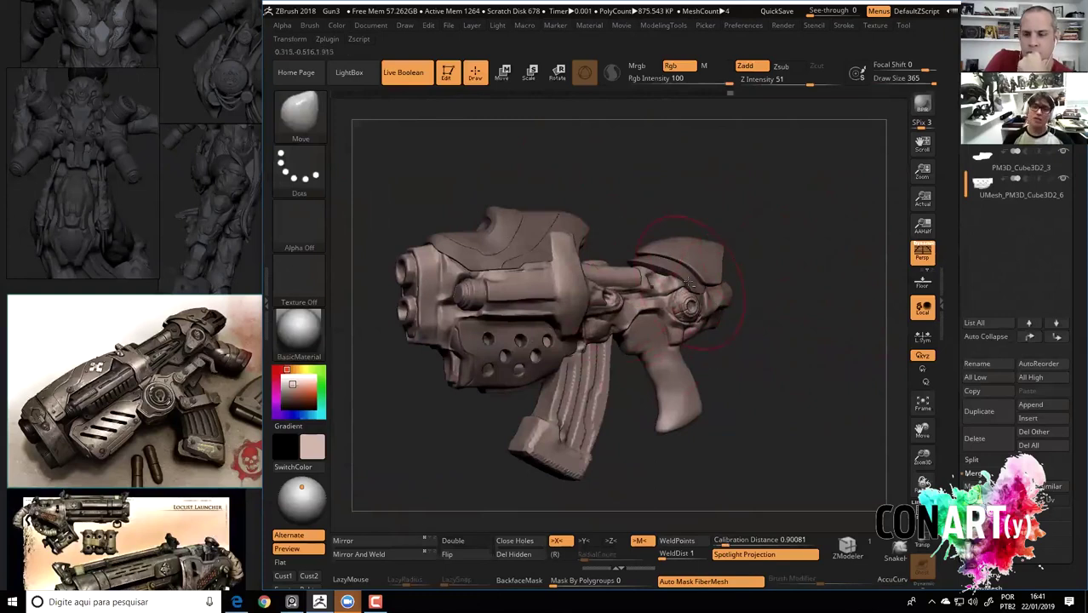
pyautogui.moveTo(785, 326)
pyautogui.keyDown('alt'); pyautogui.mouseDown()
pyautogui.moveTo(669, 273)
pyautogui.moveTo(630, 275)
pyautogui.mouseUp(); pyautogui.keyUp('alt')
pyautogui.press('space')
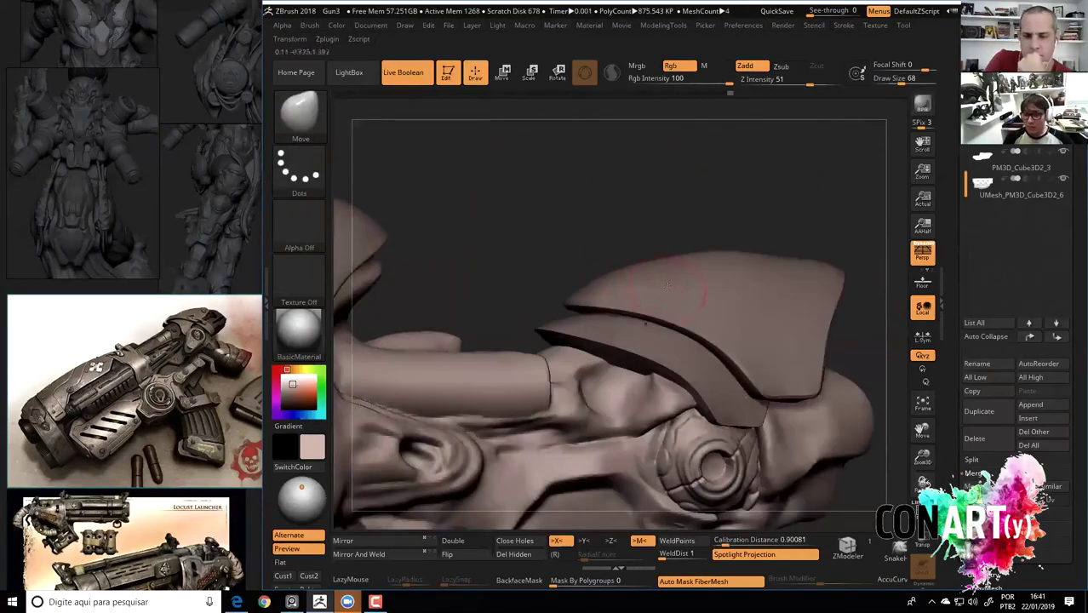
pyautogui.press('f')
pyautogui.moveTo(652, 174)
pyautogui.mouseDown()
pyautogui.moveTo(640, 170)
pyautogui.moveTo(664, 193)
pyautogui.moveTo(642, 199)
pyautogui.moveTo(688, 233)
pyautogui.mouseUp()
pyautogui.keyDown('alt'); pyautogui.moveTo(662, 191); pyautogui.dragTo(658, 225); pyautogui.keyUp('alt')
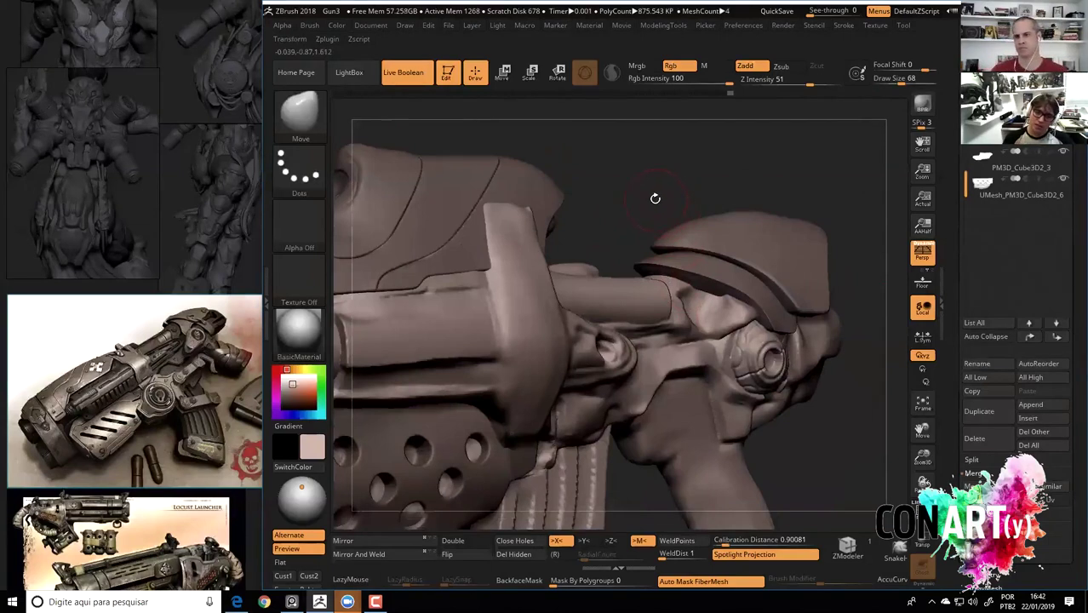
pyautogui.moveTo(672, 184)
pyautogui.mouseDown()
pyautogui.moveTo(648, 182)
pyautogui.moveTo(680, 190)
pyautogui.moveTo(641, 179)
pyautogui.moveTo(745, 263)
pyautogui.mouseUp()
pyautogui.press('f')
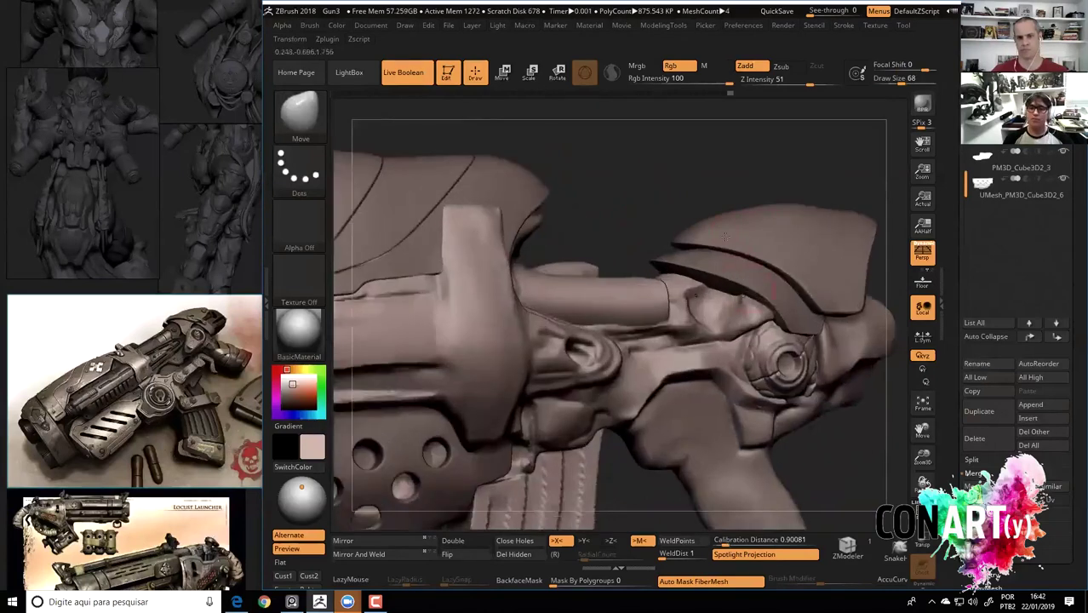
pyautogui.keyDown('alt'); pyautogui.moveTo(679, 187); pyautogui.dragTo(773, 351); pyautogui.keyUp('alt')
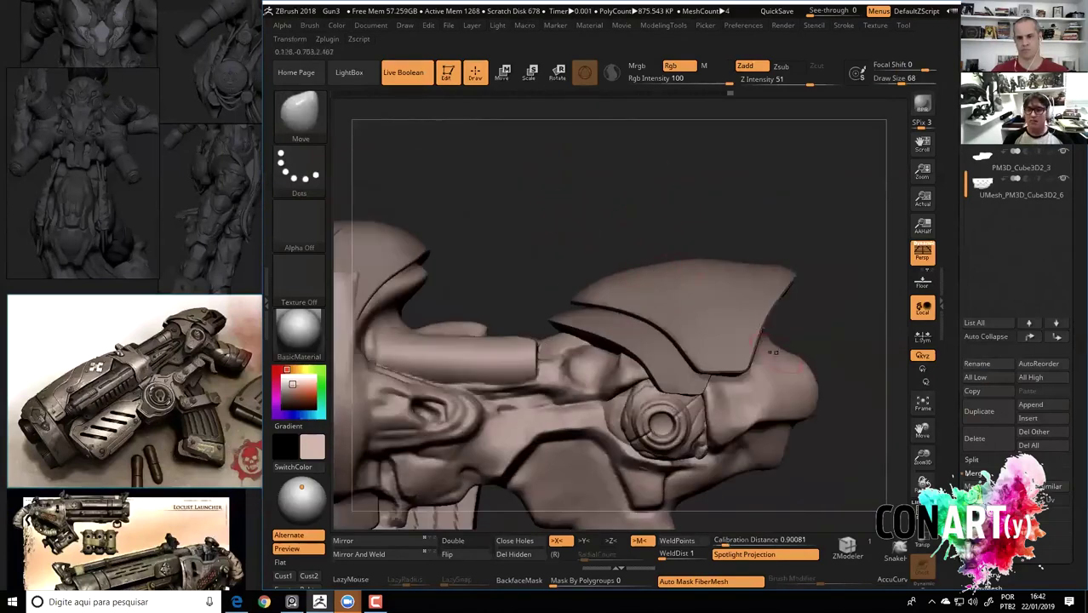
pyautogui.keyDown('alt'); pyautogui.moveTo(615, 294); pyautogui.dragTo(676, 278); pyautogui.keyUp('alt')
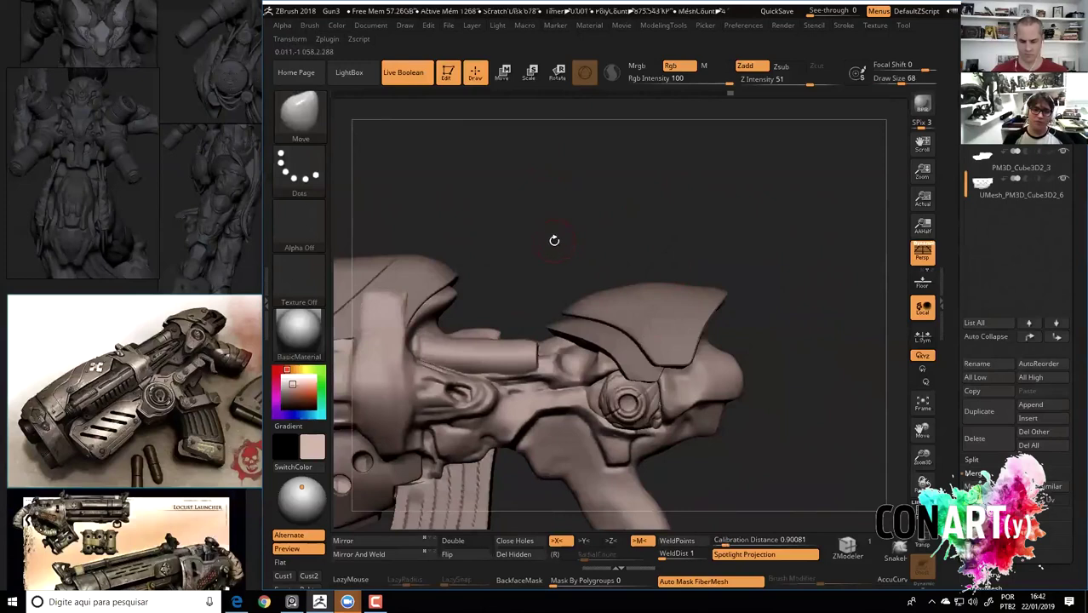
pyautogui.moveTo(555, 248); pyautogui.dragTo(670, 437)
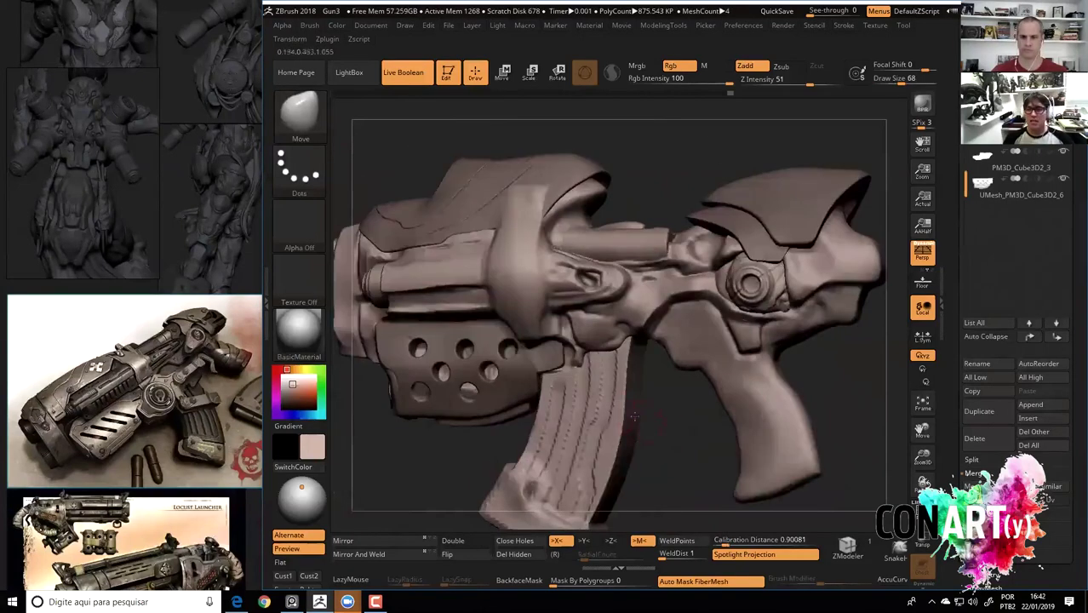
# Try a SliceCurve cut on the round ring, compare it, and undo it.
pyautogui.moveTo(752, 281)
pyautogui.keyDown('alt'); pyautogui.mouseDown()
pyautogui.moveTo(550, 204)
pyautogui.moveTo(565, 186)
pyautogui.mouseUp(); pyautogui.keyUp('alt')
pyautogui.moveTo(477, 218); pyautogui.dragTo(585, 345)
pyautogui.press('space')
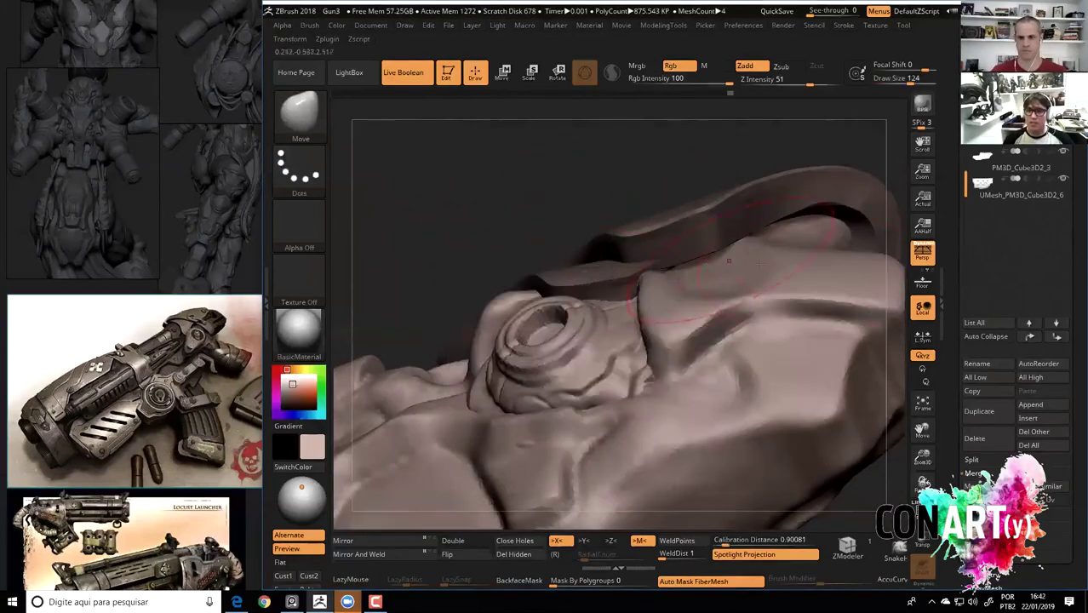
pyautogui.keyDown('ctrl'); pyautogui.keyDown('alt'); pyautogui.keyDown('shift'); pyautogui.click(545, 334); pyautogui.keyUp('shift'); pyautogui.keyUp('alt'); pyautogui.keyUp('ctrl')
pyautogui.hotkey('ctrl', 'z')
pyautogui.hotkey('ctrl', 'shift', 'z')
pyautogui.hotkey('ctrl', 'z')
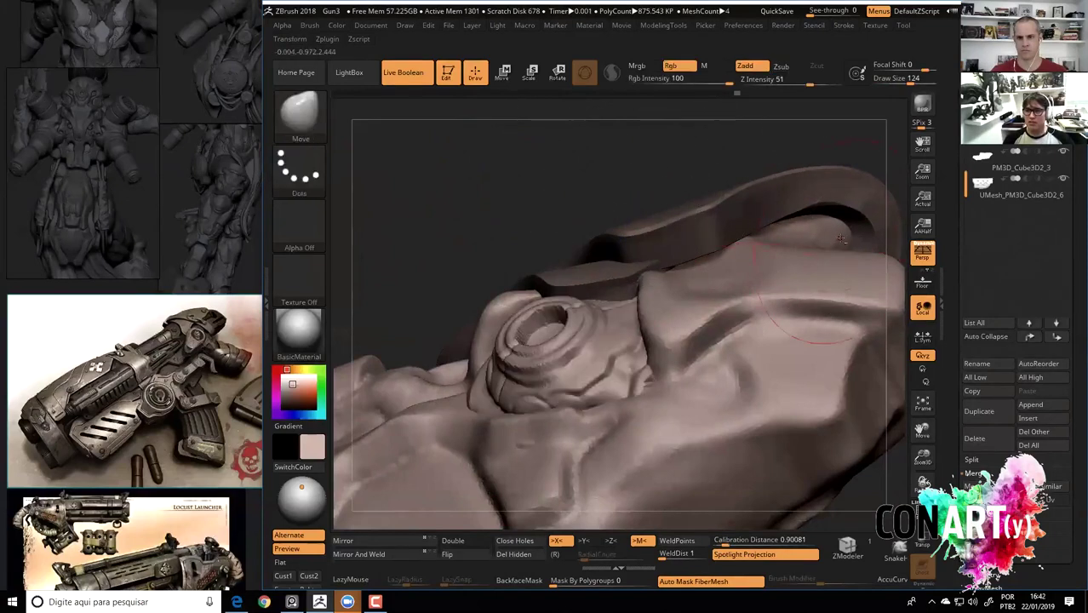
pyautogui.hotkey('ctrl', 'z')
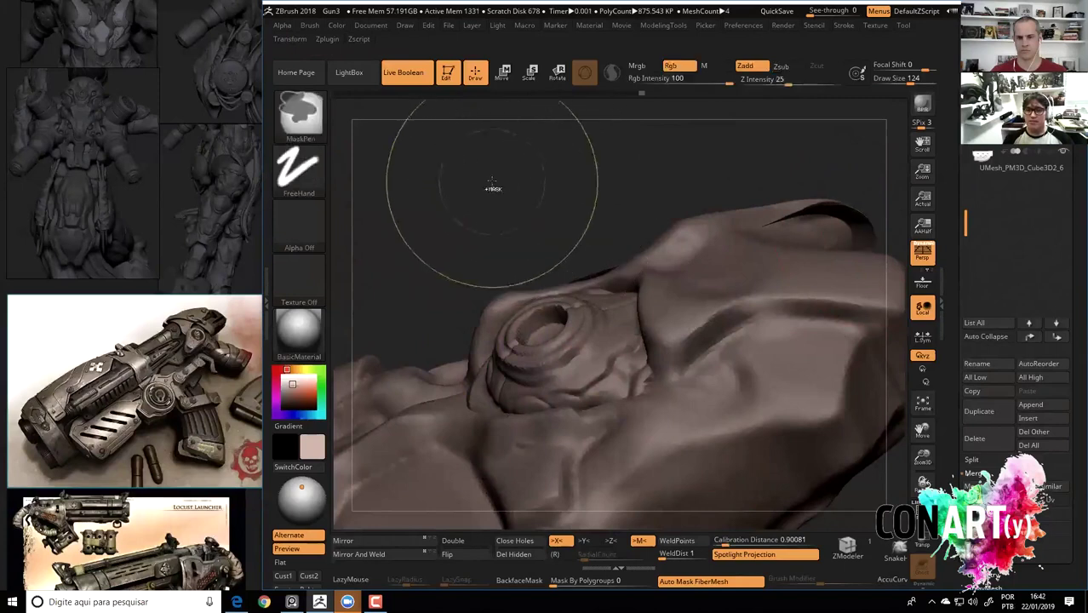
pyautogui.hotkey('ctrl', 'z')
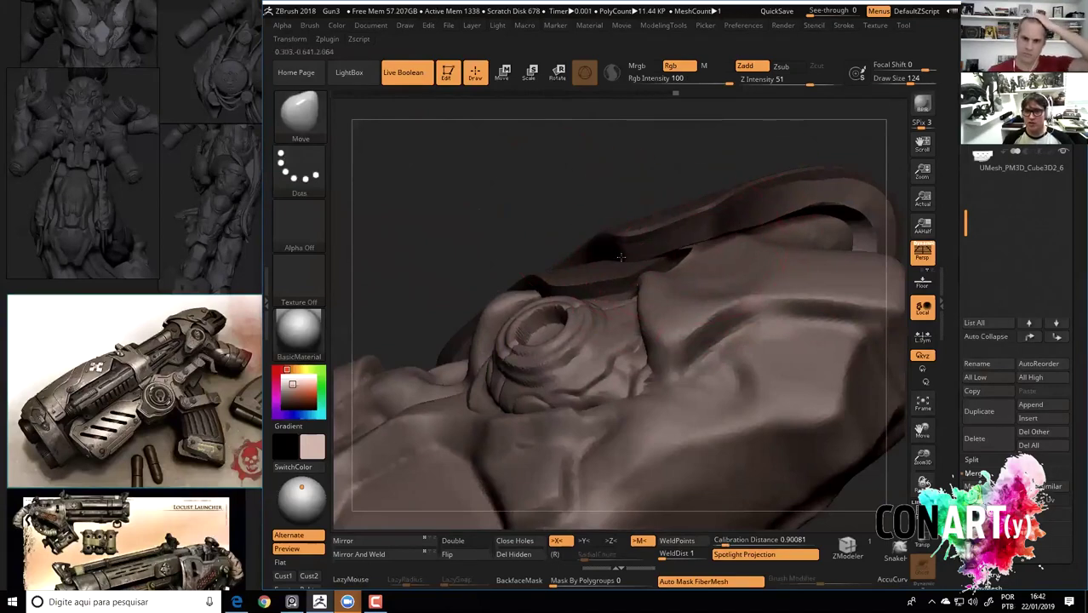
# Orbit around the ring, undo the remaining change and pick Move Topological at size 338.
pyautogui.moveTo(511, 226)
pyautogui.mouseDown()
pyautogui.moveTo(460, 235)
pyautogui.moveTo(776, 319)
pyautogui.moveTo(786, 307)
pyautogui.moveTo(621, 215)
pyautogui.mouseUp()
pyautogui.moveTo(428, 135); pyautogui.dragTo(591, 270)
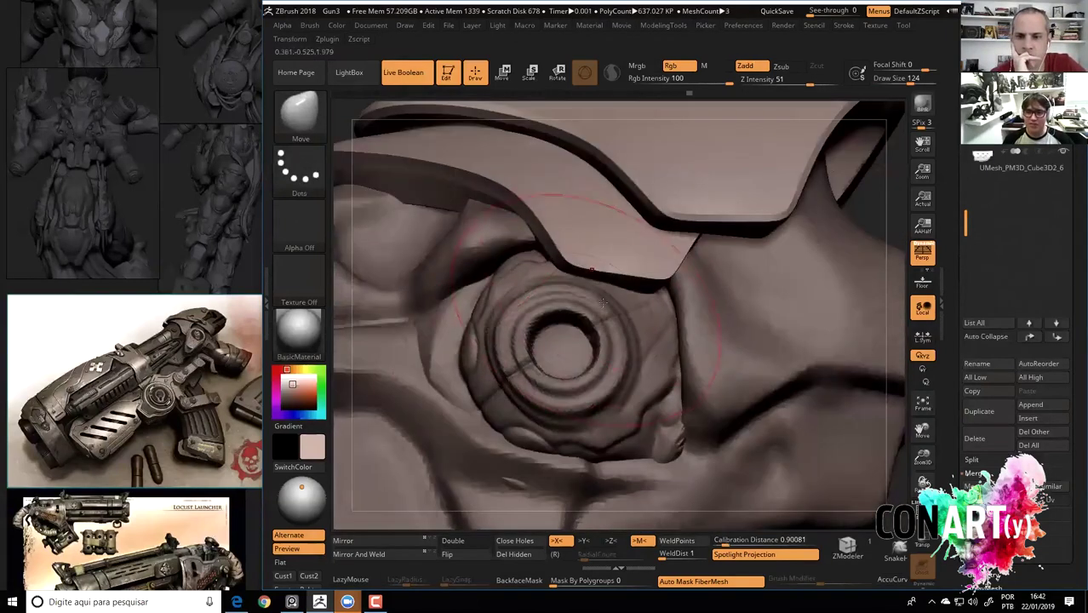
pyautogui.hotkey('ctrl', 'z')
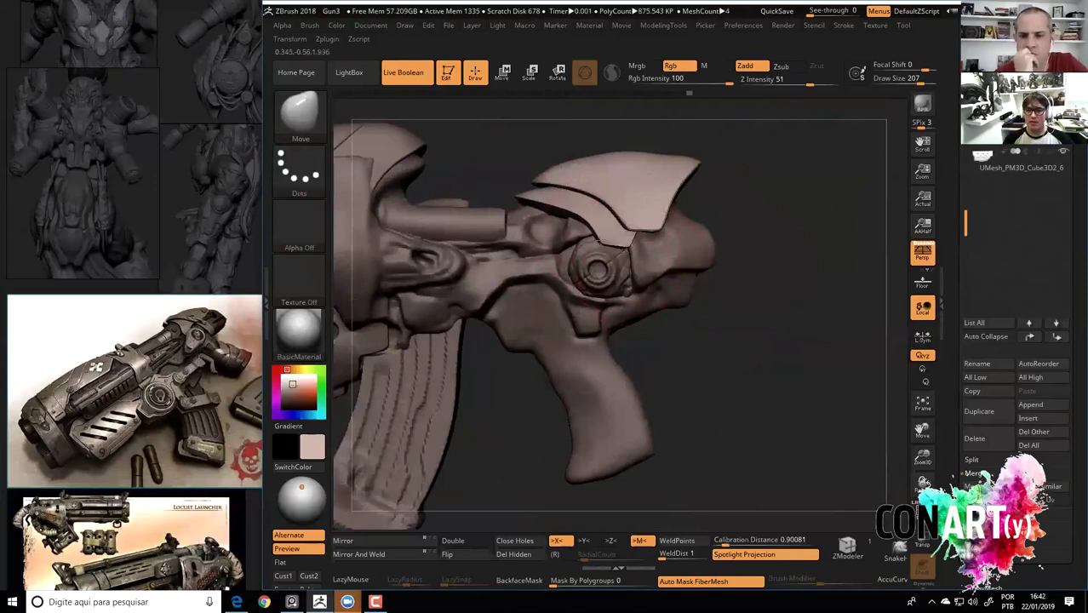
pyautogui.press('b')
pyautogui.press('m')
pyautogui.press('t')
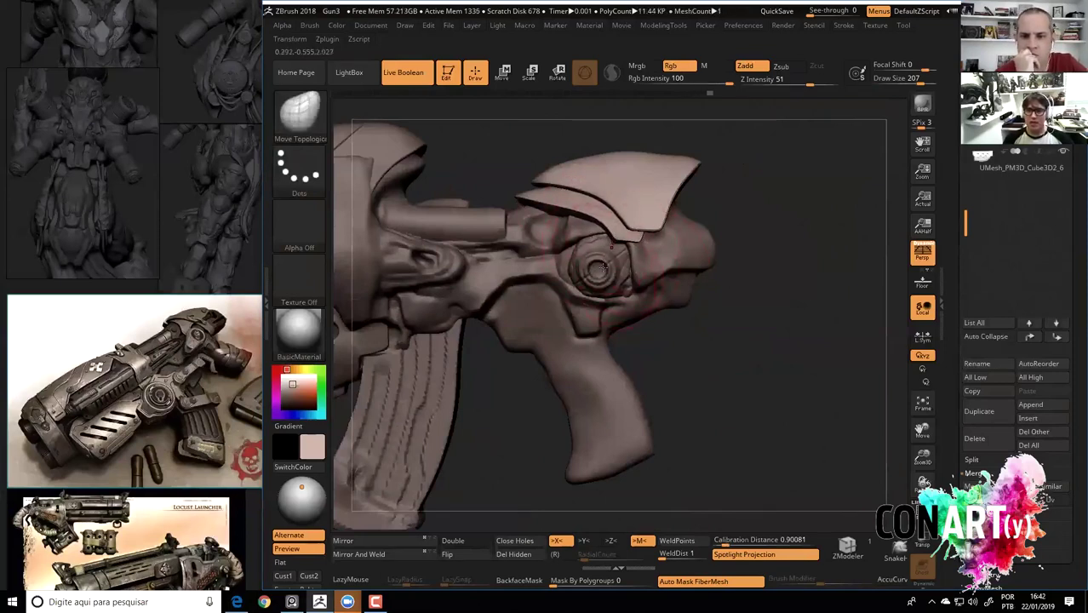
pyautogui.press('space')
# Make the rear plate active, orbit to a side view and bring up the Transpose rotate gizmo.
pyautogui.keyDown('alt'); pyautogui.click(591, 278); pyautogui.keyUp('alt')
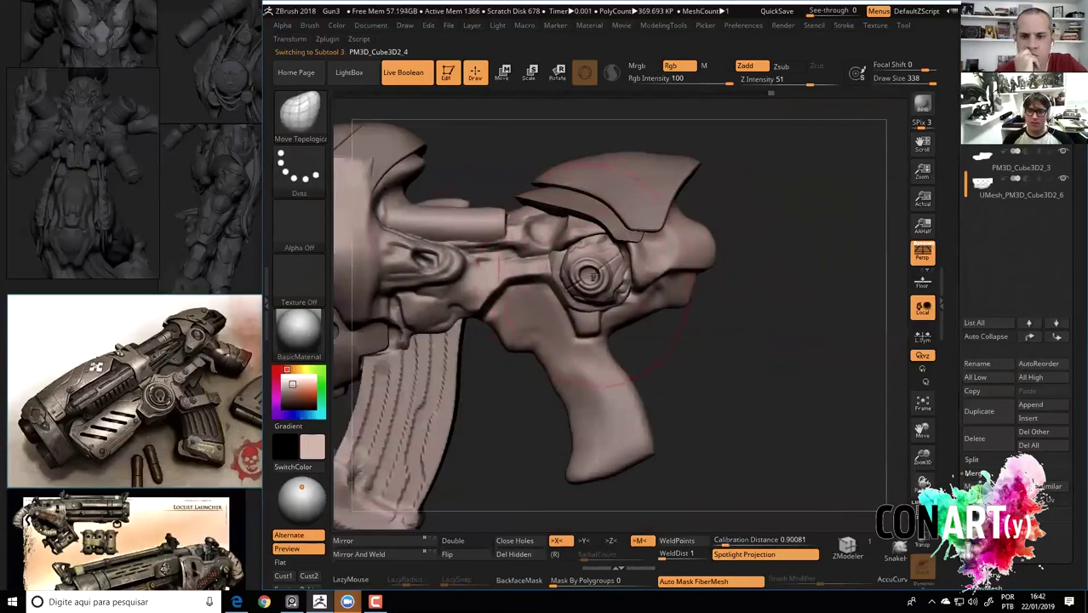
pyautogui.press('space')
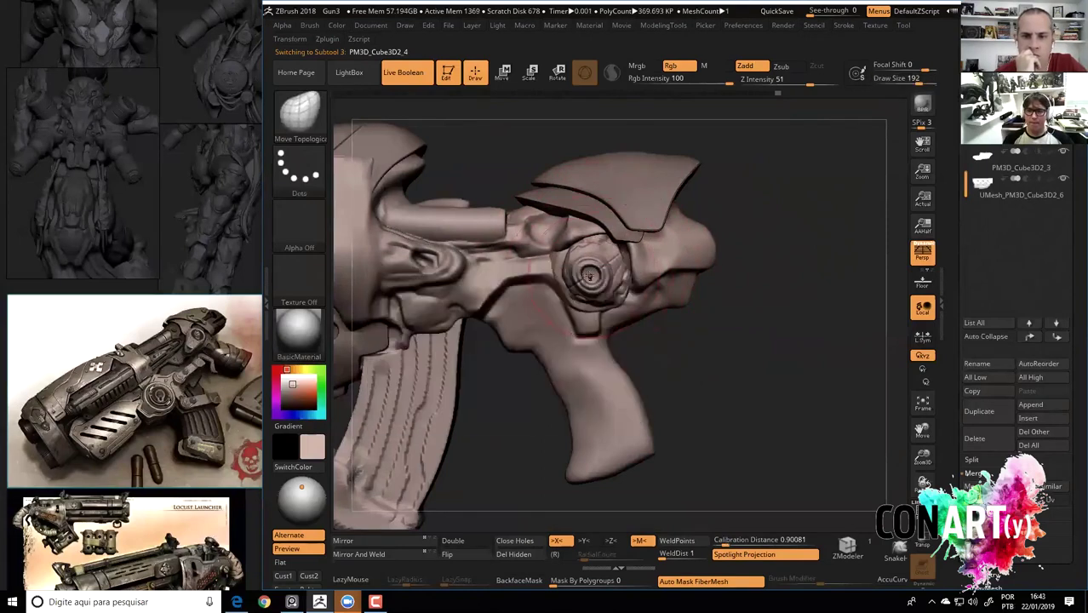
pyautogui.moveTo(641, 232); pyautogui.dragTo(594, 191, button='right')
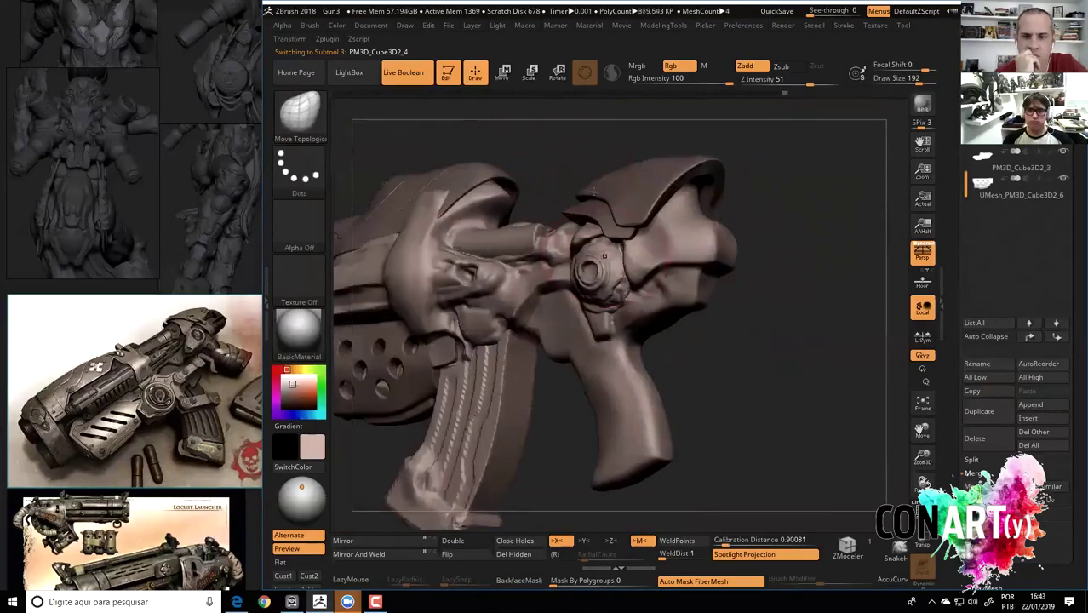
pyautogui.moveTo(728, 337)
pyautogui.mouseDown(button='right')
pyautogui.moveTo(681, 324)
pyautogui.moveTo(630, 281)
pyautogui.mouseUp(button='right')
pyautogui.moveTo(532, 209); pyautogui.dragTo(596, 264, button='right')
pyautogui.press('space')
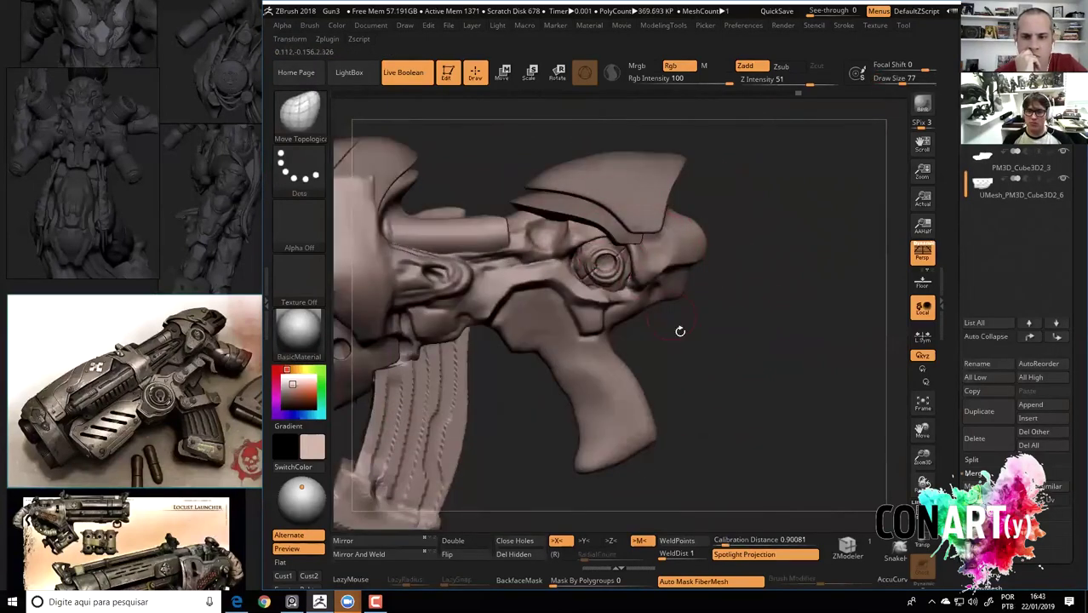
pyautogui.moveTo(680, 330); pyautogui.dragTo(676, 239, button='right')
pyautogui.press('space')
pyautogui.moveTo(530, 167); pyautogui.dragTo(596, 213, button='right')
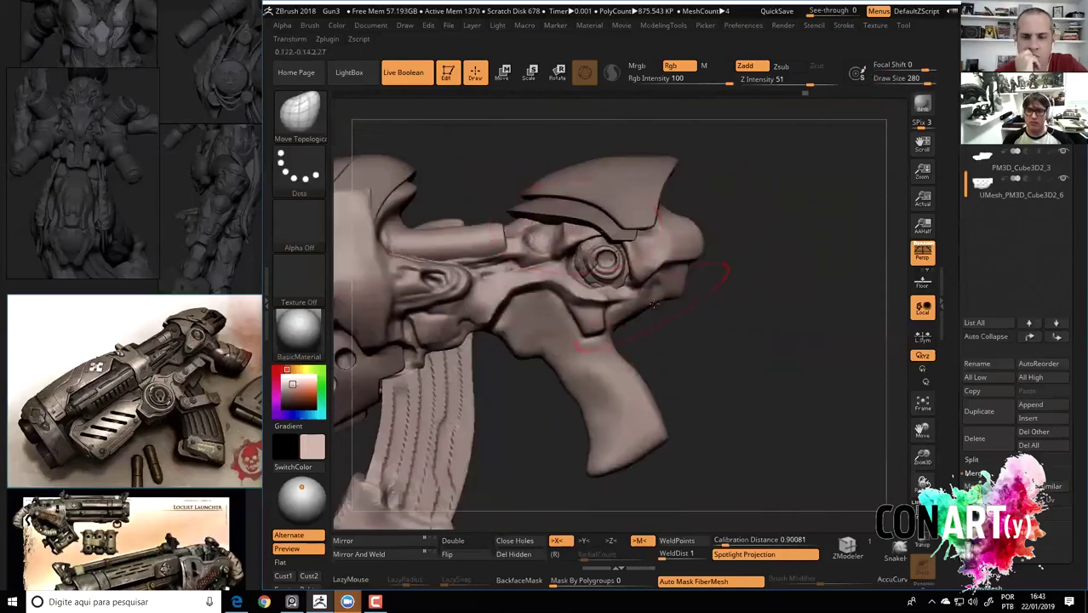
pyautogui.press('r')
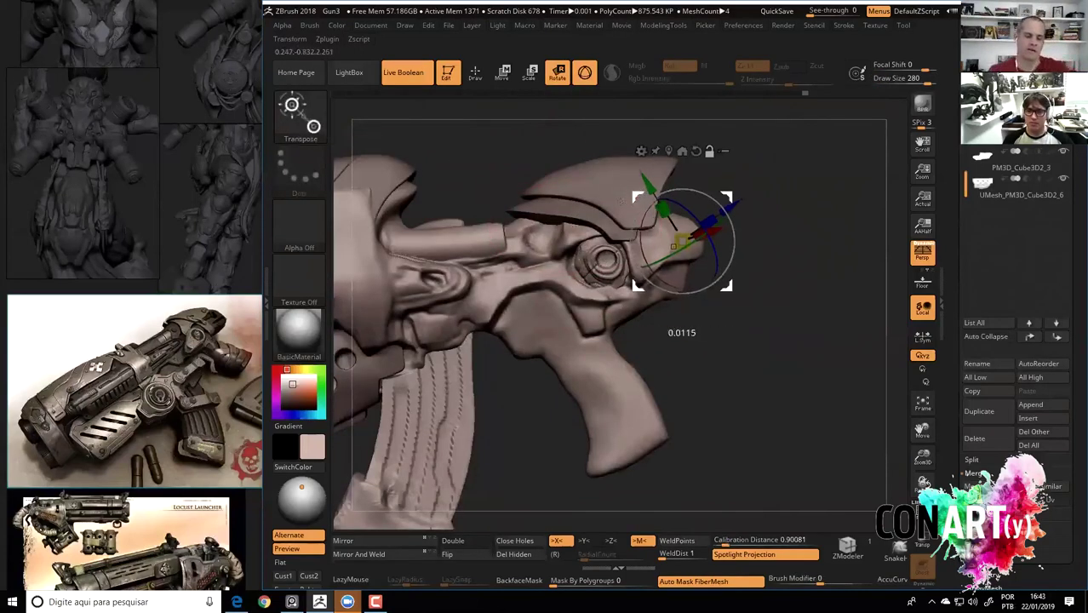
pyautogui.keyDown('alt'); pyautogui.moveTo(677, 243); pyautogui.dragTo(603, 260); pyautogui.keyUp('alt')
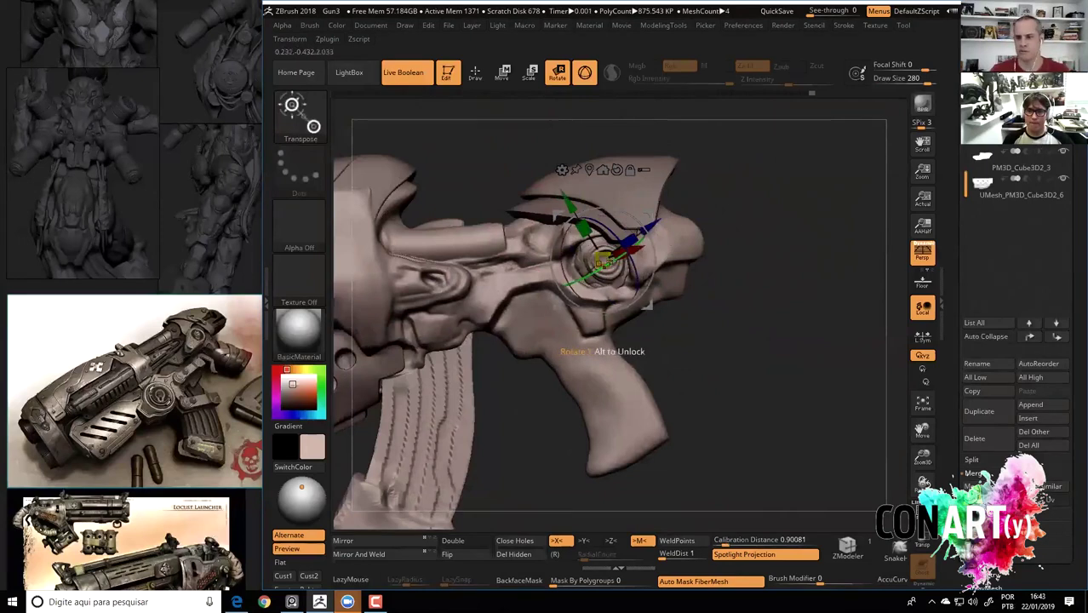
pyautogui.press('q')
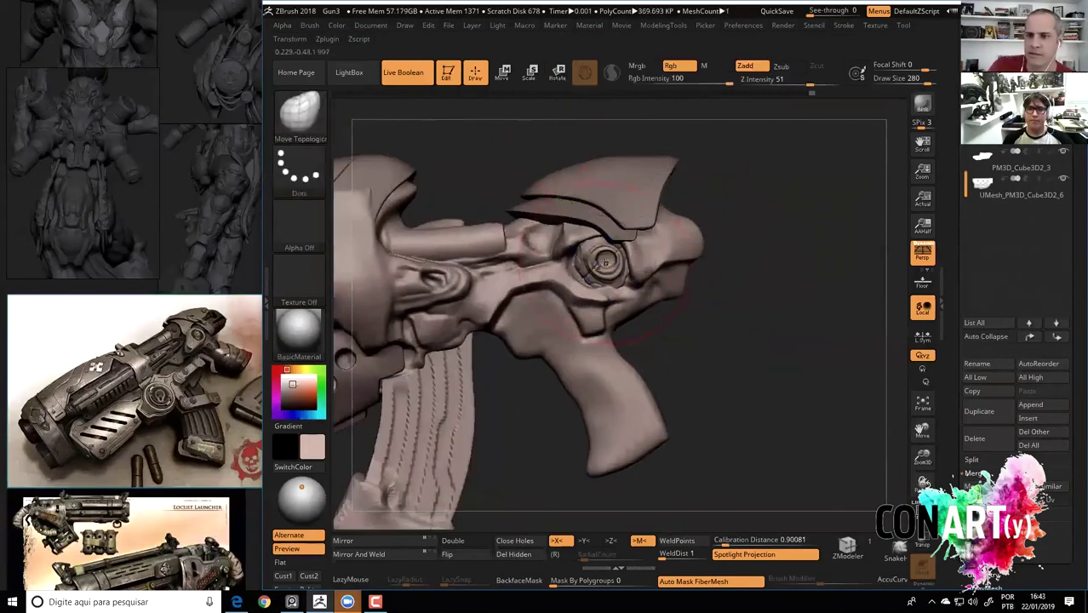
pyautogui.keyDown('ctrl'); pyautogui.keyDown('shift'); pyautogui.click(605, 262); pyautogui.keyUp('shift'); pyautogui.keyUp('ctrl')
pyautogui.keyDown('ctrl'); pyautogui.keyDown('shift'); pyautogui.click(673, 290); pyautogui.keyUp('shift'); pyautogui.keyUp('ctrl')
pyautogui.press('r')
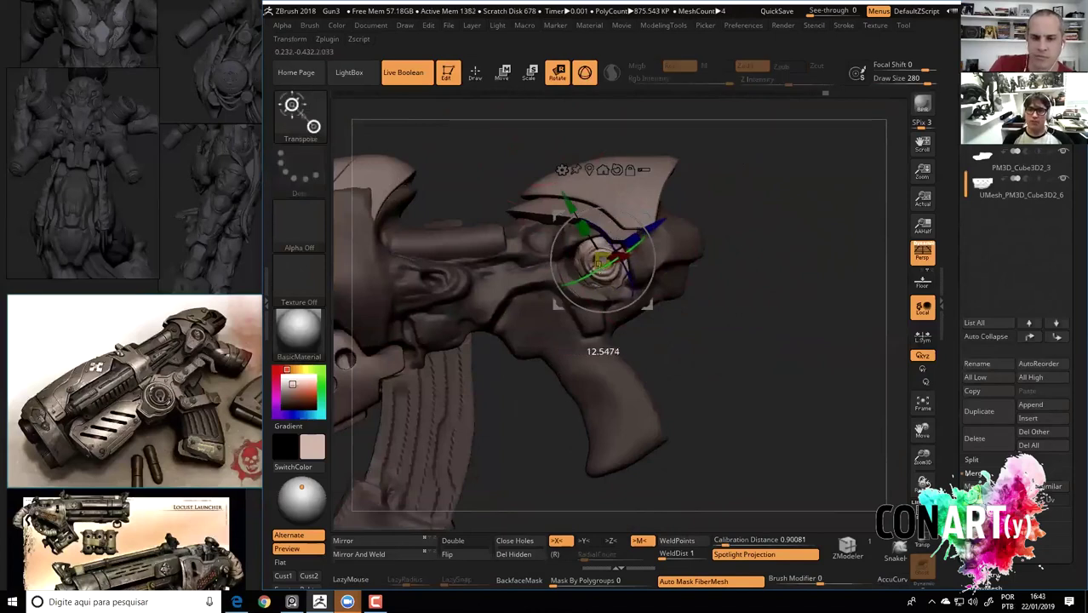
pyautogui.moveTo(528, 255)
pyautogui.mouseDown()
pyautogui.moveTo(562, 218)
pyautogui.moveTo(583, 219)
pyautogui.mouseUp()
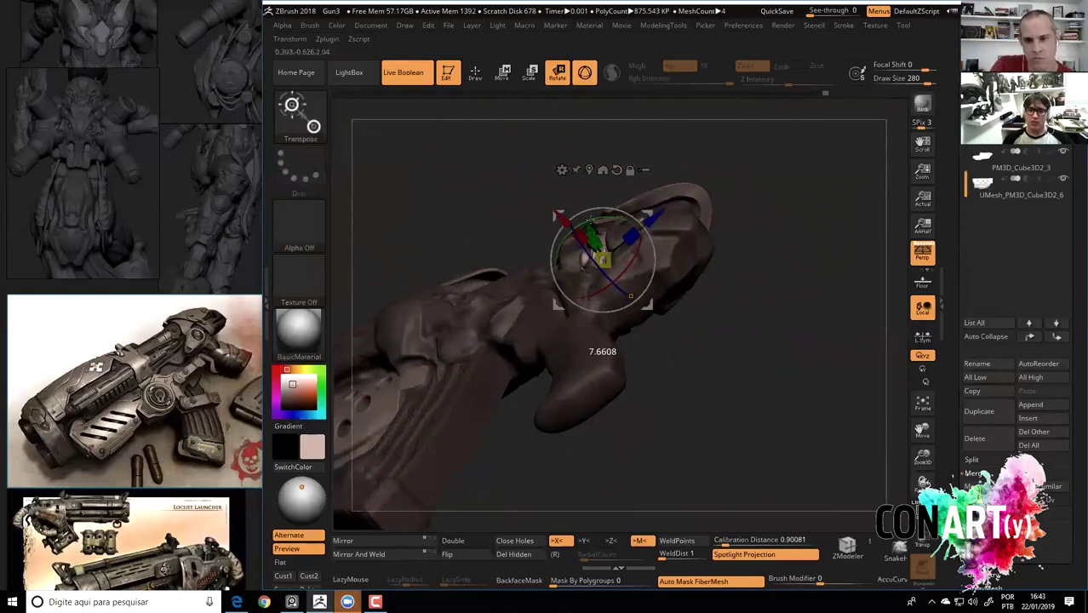
pyautogui.hotkey('ctrl', 'z')
pyautogui.press('q')
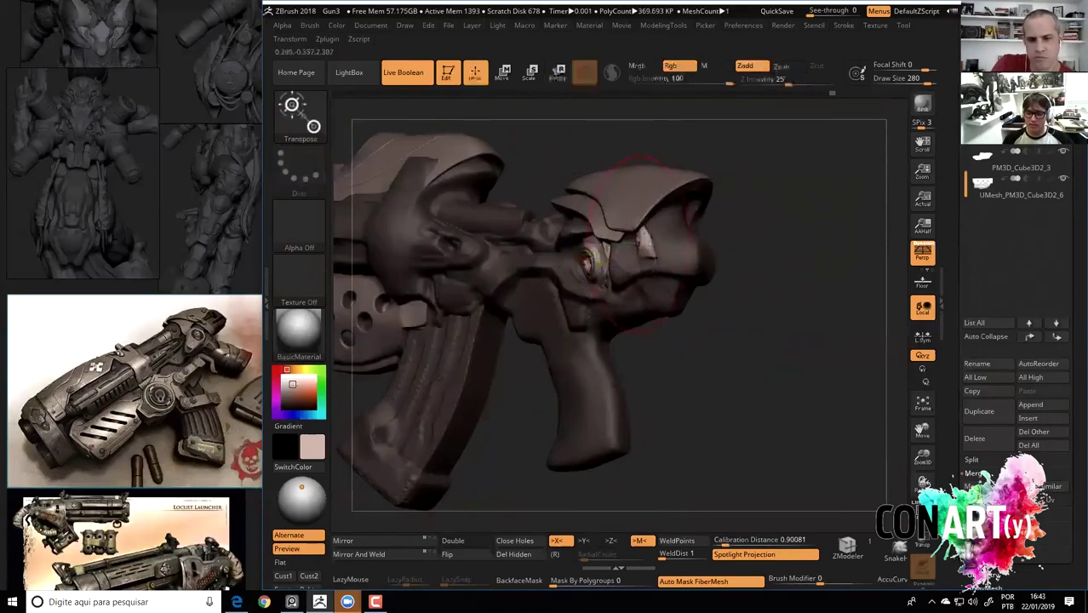
pyautogui.press('b')
pyautogui.press('t')
pyautogui.press('d')
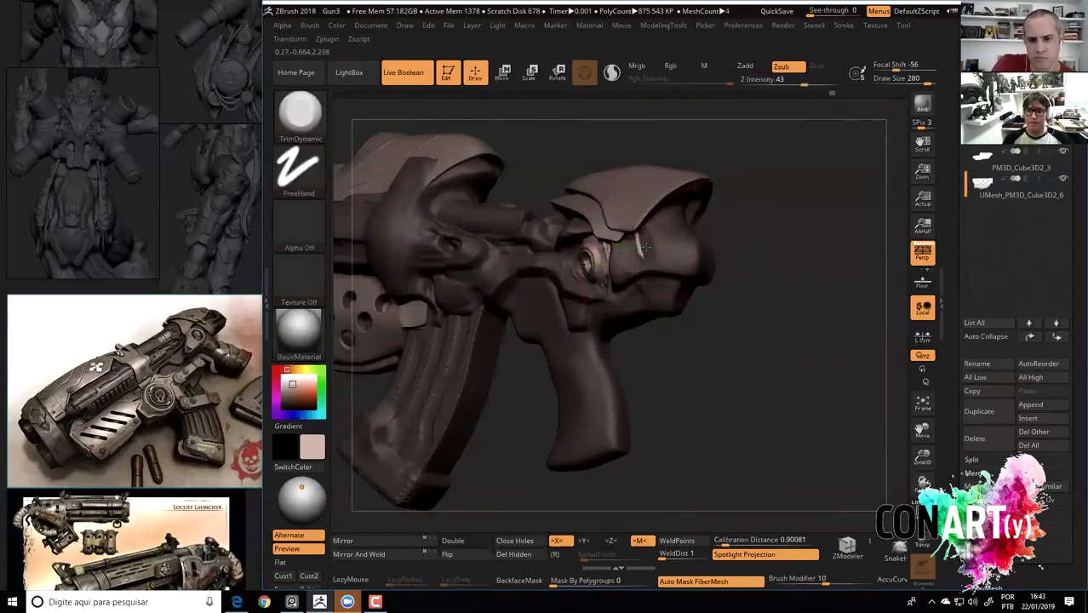
# Reshape the round ring detail on the gun body with the Move brush.
pyautogui.moveTo(702, 326); pyautogui.dragTo(645, 252)
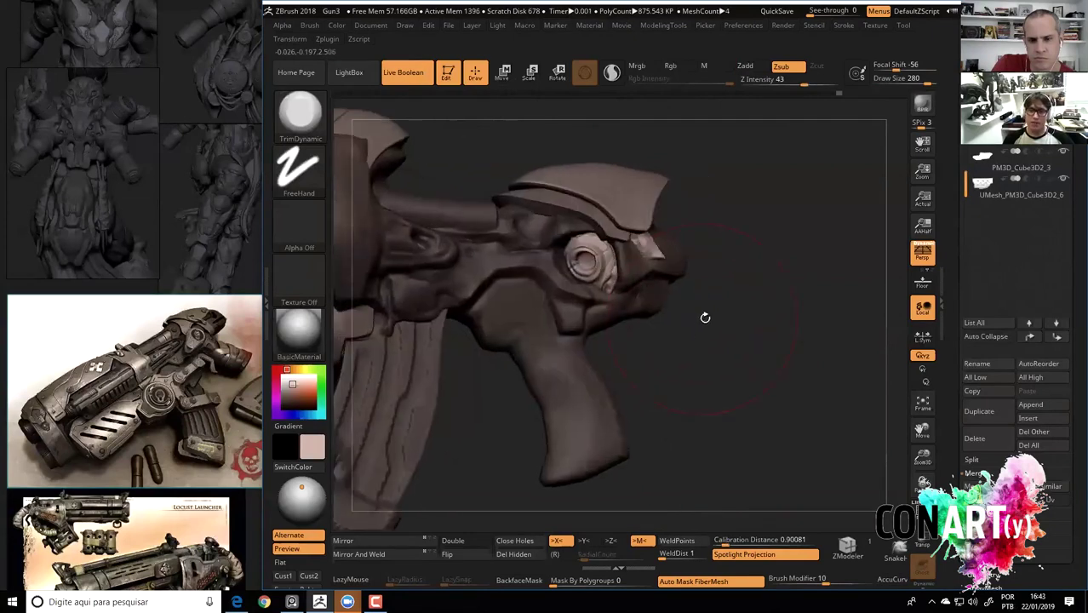
pyautogui.moveTo(688, 326); pyautogui.dragTo(668, 323)
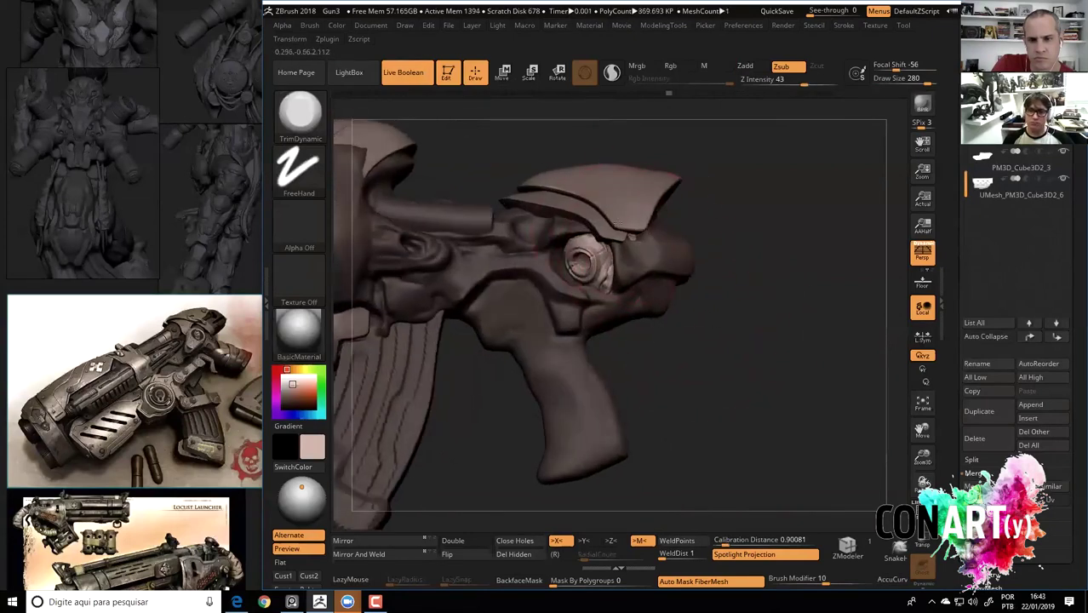
pyautogui.press('b')
pyautogui.press('m')
pyautogui.press('v')
pyautogui.press('space')
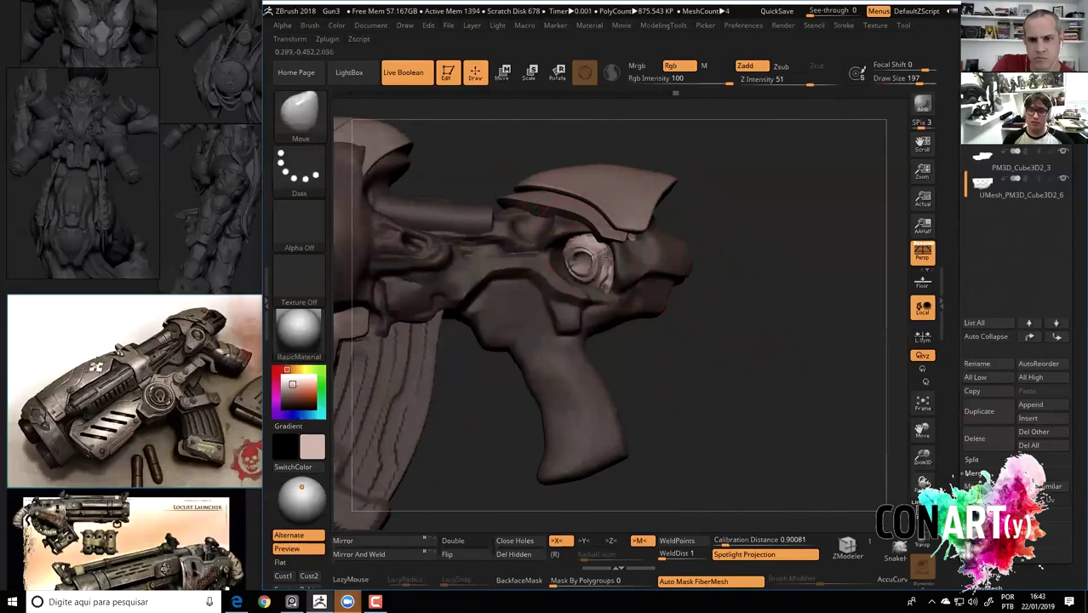
pyautogui.moveTo(668, 320); pyautogui.dragTo(573, 274)
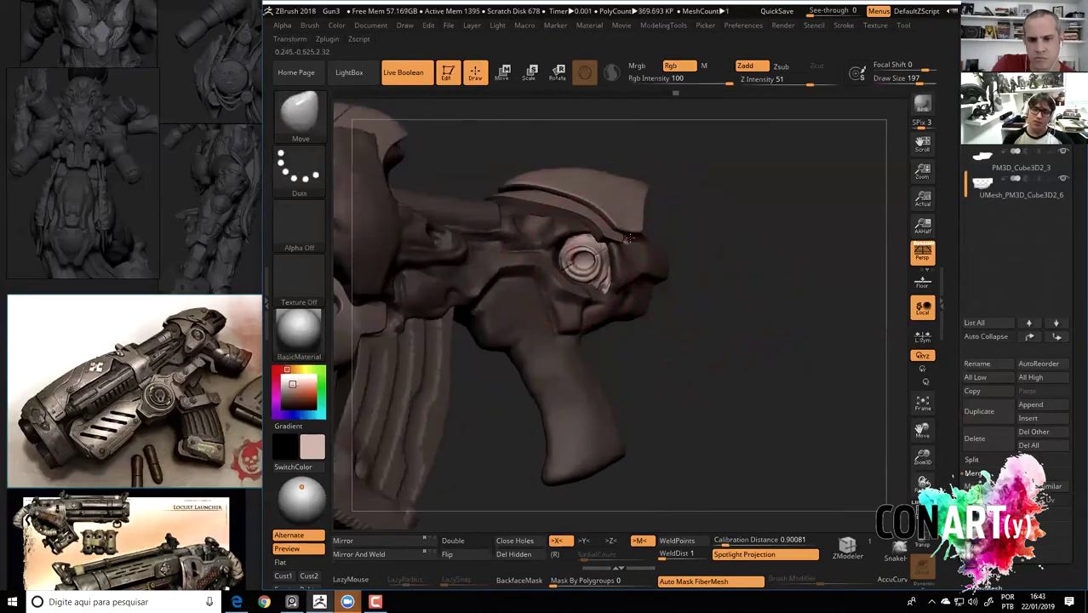
pyautogui.moveTo(590, 260); pyautogui.dragTo(582, 256)
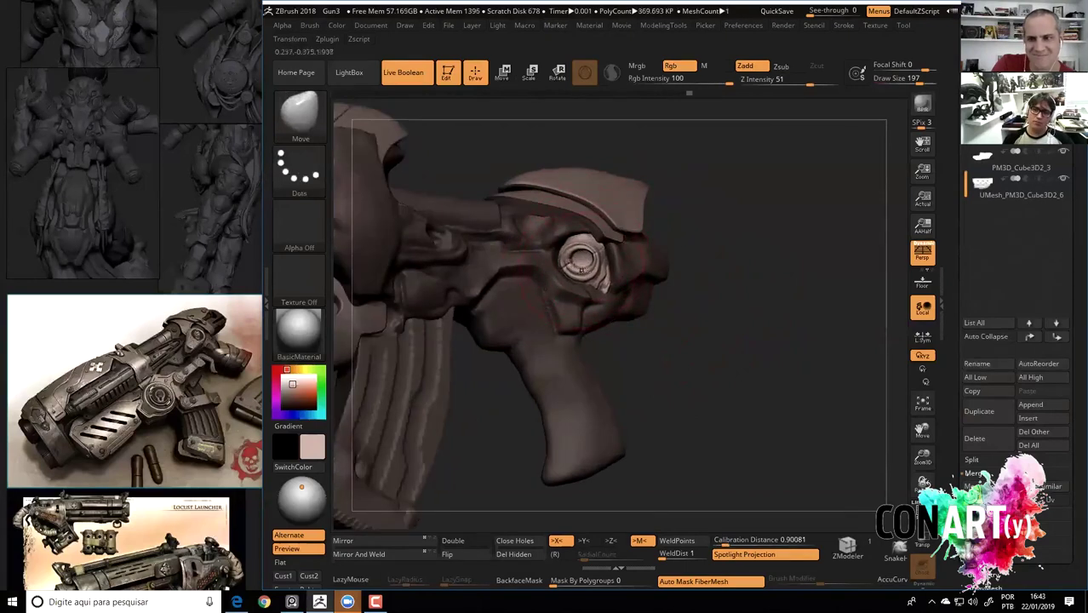
# Zoom in on the ring and select Clay Buildup at Z intensity 20, draw size 116.
pyautogui.moveTo(722, 358)
pyautogui.mouseDown()
pyautogui.moveTo(685, 358)
pyautogui.moveTo(586, 269)
pyautogui.mouseUp()
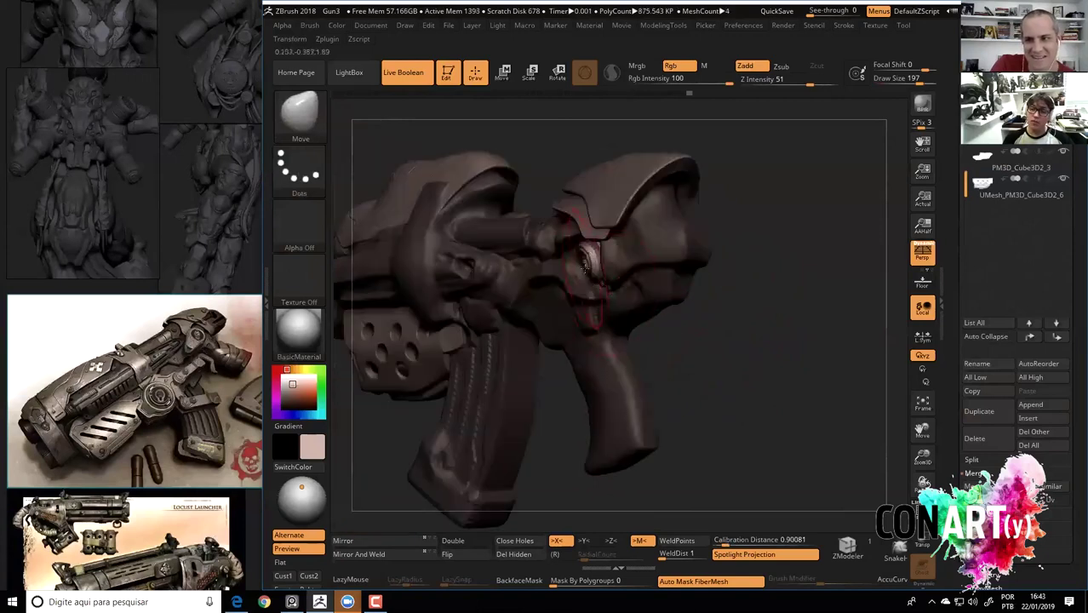
pyautogui.moveTo(755, 357)
pyautogui.mouseDown()
pyautogui.moveTo(559, 263)
pyautogui.moveTo(573, 257)
pyautogui.mouseUp()
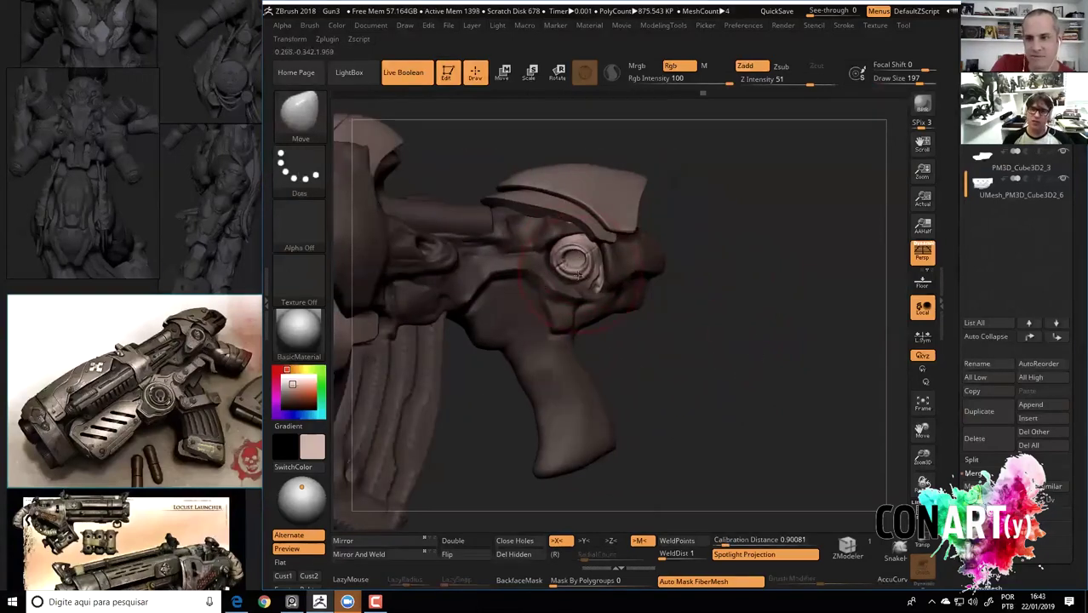
pyautogui.moveTo(723, 315)
pyautogui.keyDown('alt'); pyautogui.mouseDown()
pyautogui.moveTo(596, 375)
pyautogui.moveTo(610, 296)
pyautogui.mouseUp(); pyautogui.keyUp('alt')
pyautogui.press('space')
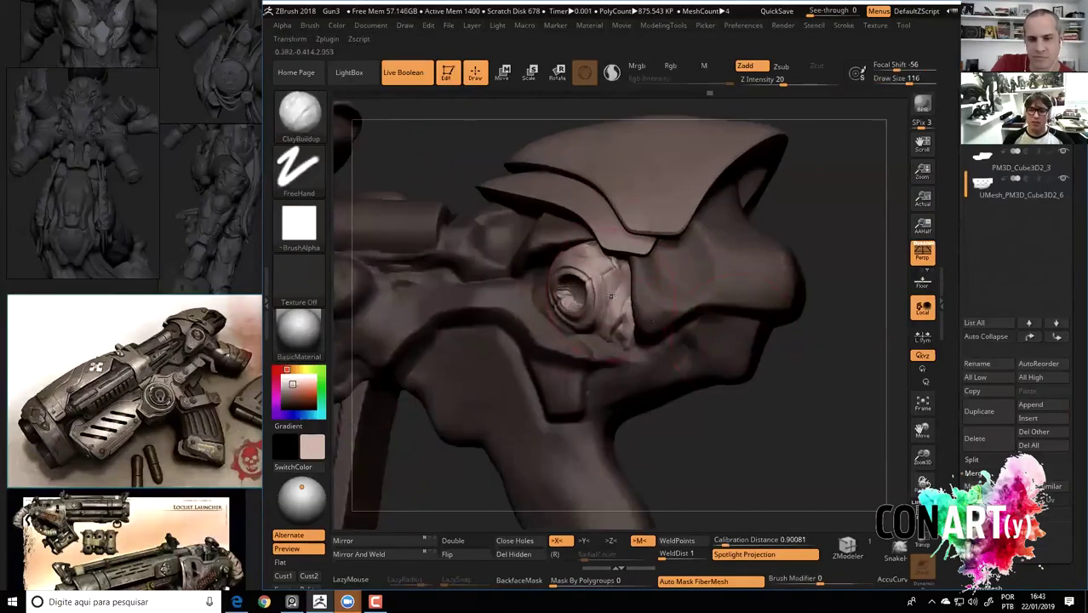
# Shrink Clay Buildup to draw size 38 and smooth the ring detail under the plate.
pyautogui.press('space')
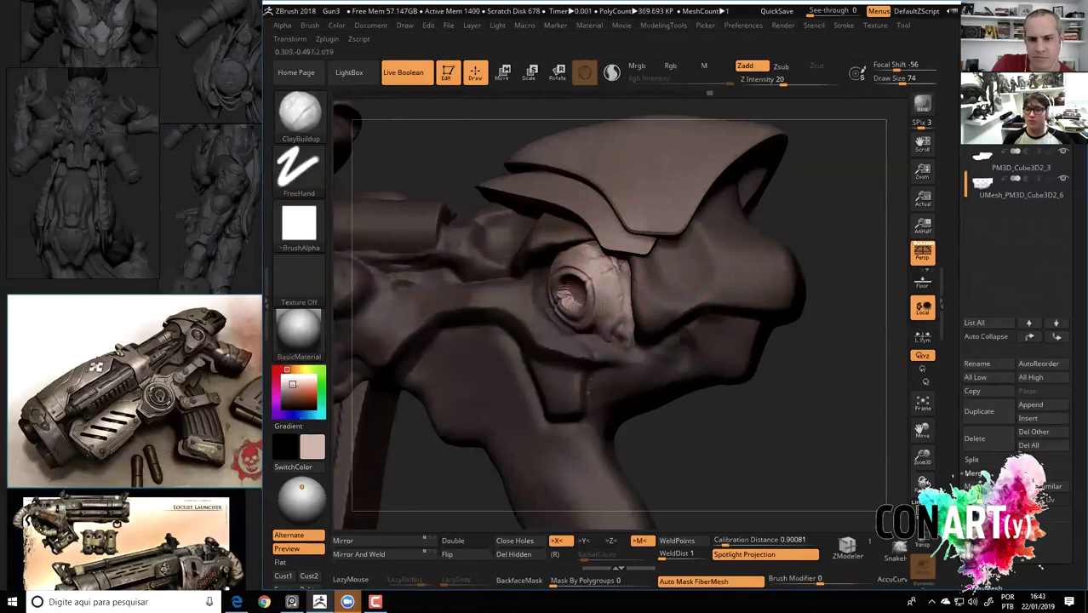
pyautogui.moveTo(757, 403); pyautogui.dragTo(602, 258)
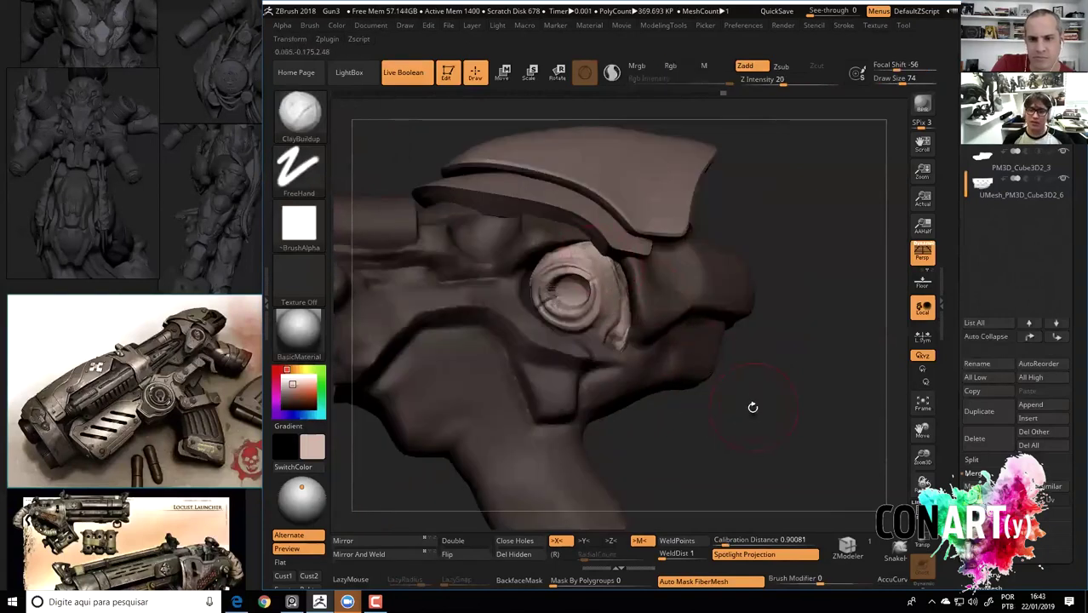
pyautogui.moveTo(753, 406); pyautogui.dragTo(712, 307)
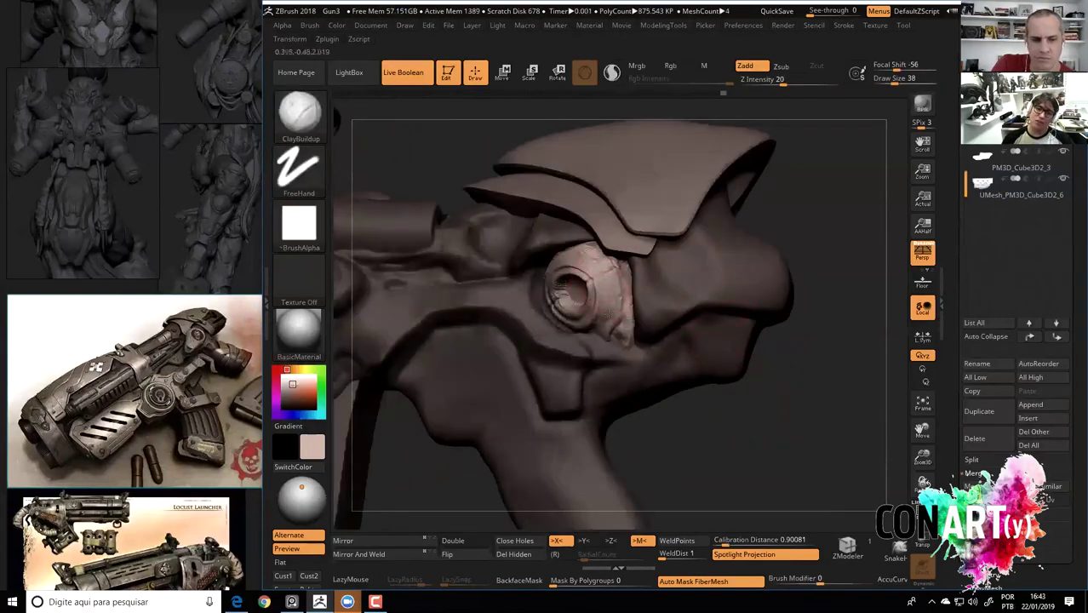
pyautogui.moveTo(749, 400)
pyautogui.mouseDown()
pyautogui.moveTo(729, 382)
pyautogui.moveTo(666, 377)
pyautogui.moveTo(487, 414)
pyautogui.moveTo(597, 394)
pyautogui.mouseUp()
# Frame the whole gun and orbit around it to review the ring.
pyautogui.press('f')
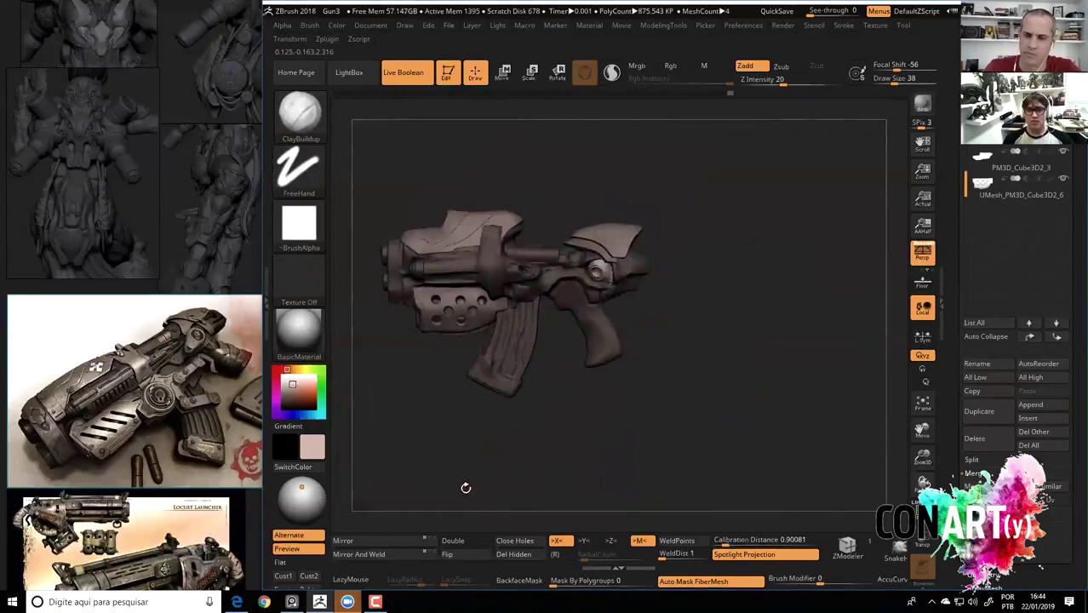
pyautogui.keyDown('alt'); pyautogui.moveTo(736, 360); pyautogui.dragTo(774, 448); pyautogui.keyUp('alt')
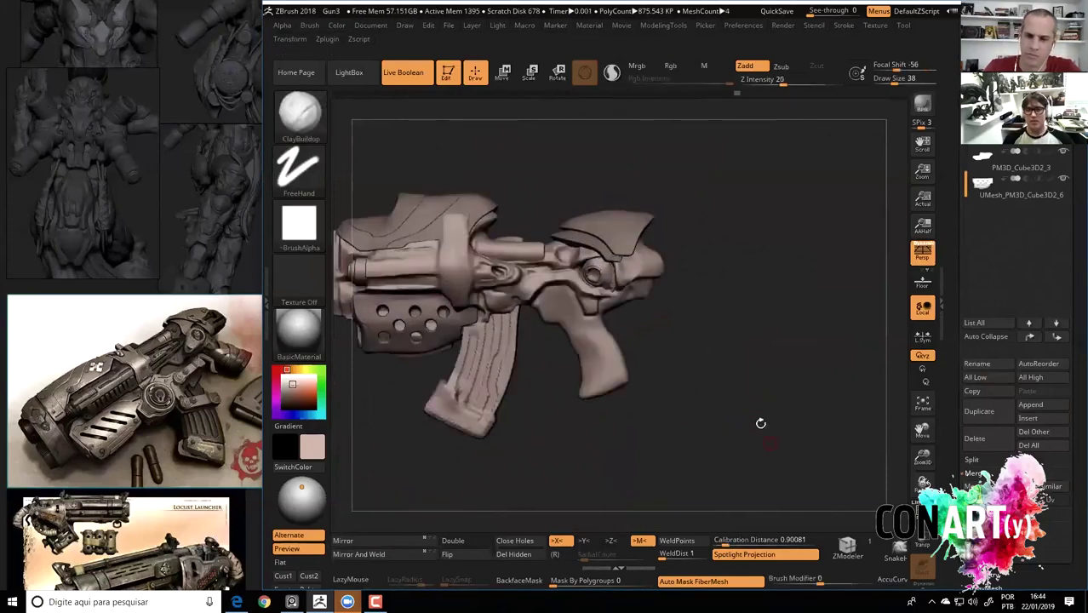
pyautogui.moveTo(723, 371)
pyautogui.mouseDown()
pyautogui.moveTo(692, 315)
pyautogui.moveTo(719, 372)
pyautogui.moveTo(724, 358)
pyautogui.moveTo(681, 324)
pyautogui.moveTo(575, 265)
pyautogui.mouseUp()
pyautogui.press('f')
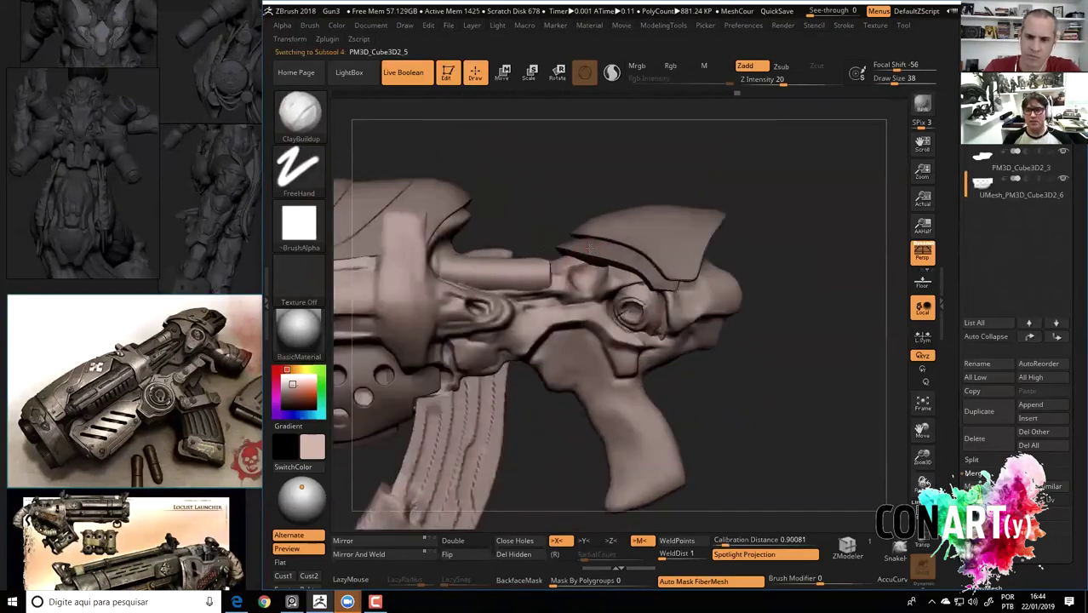
# Activate the top plate subtool PM3D_Cube3D2_5, unhide all geometry, and solo it.
pyautogui.keyDown('alt'); pyautogui.moveTo(519, 202); pyautogui.dragTo(602, 272); pyautogui.keyUp('alt')
pyautogui.keyDown('alt'); pyautogui.click(594, 261); pyautogui.keyUp('alt')
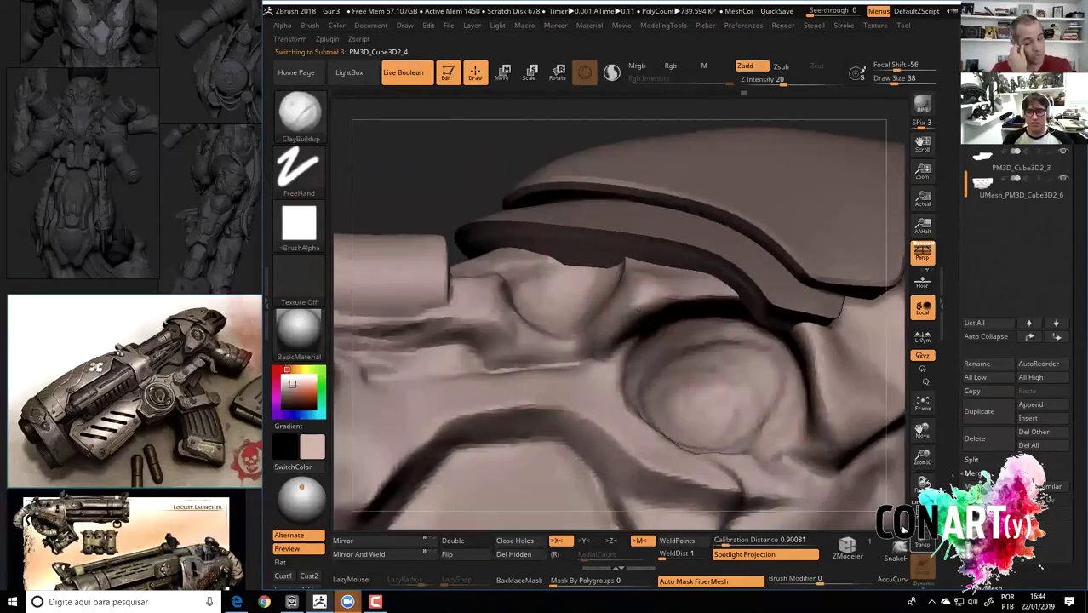
pyautogui.keyDown('alt'); pyautogui.click(593, 281); pyautogui.keyUp('alt')
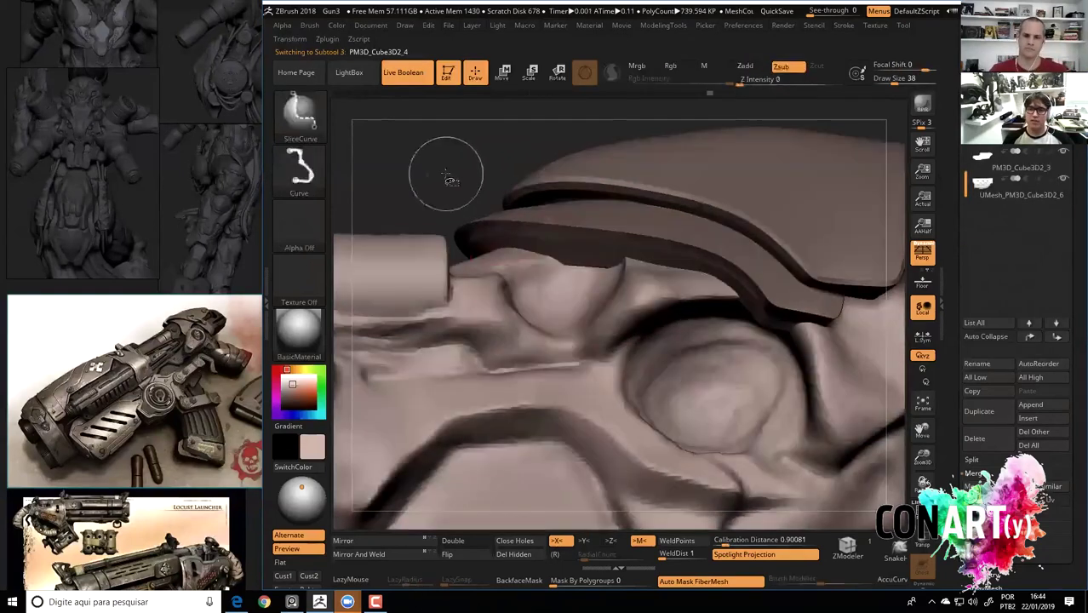
pyautogui.keyDown('ctrl'); pyautogui.keyDown('shift'); pyautogui.click(444, 170); pyautogui.keyUp('shift'); pyautogui.keyUp('ctrl')
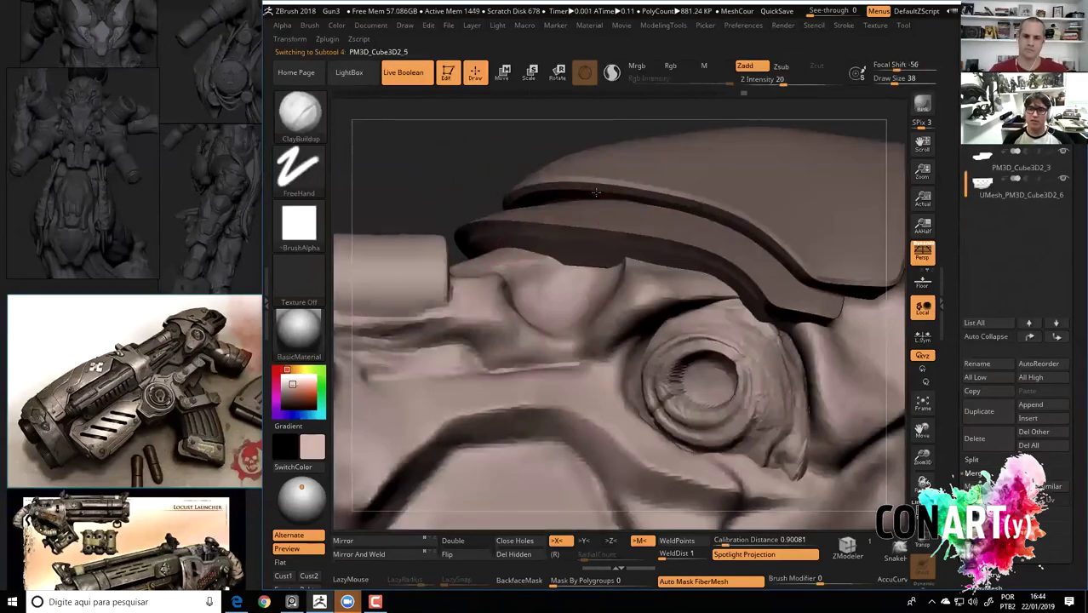
pyautogui.click(911, 585)
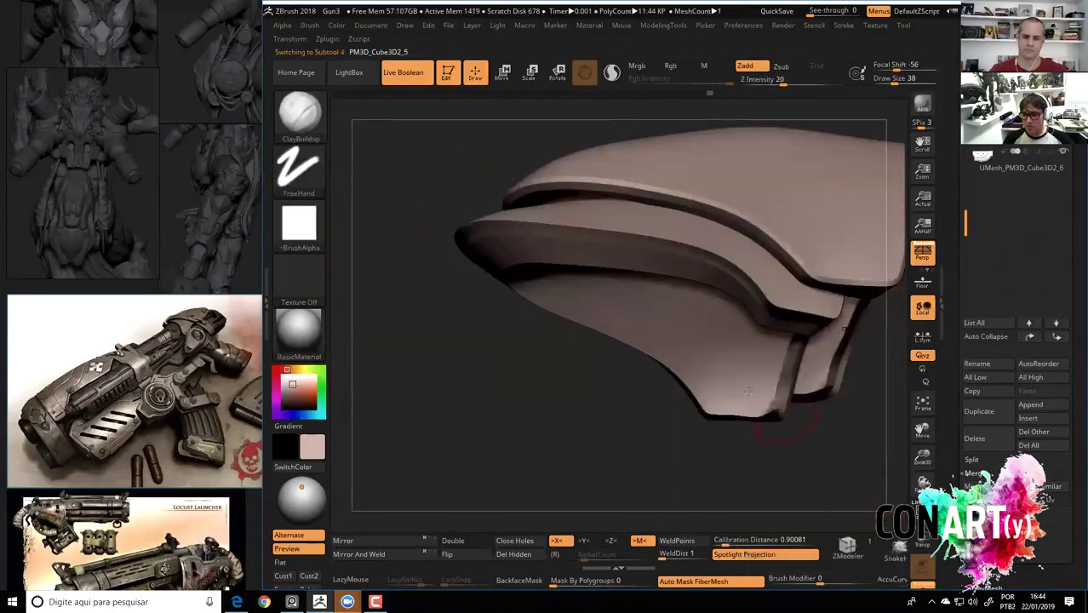
# Clear the plate's mask, unhide its geometry, and inspect its polygroups with Polyframe.
pyautogui.moveTo(496, 273); pyautogui.dragTo(518, 373)
pyautogui.moveTo(449, 286)
pyautogui.keyDown('ctrl'); pyautogui.mouseDown()
pyautogui.moveTo(480, 366)
pyautogui.moveTo(534, 373)
pyautogui.mouseUp(); pyautogui.keyUp('ctrl')
pyautogui.keyDown('ctrl'); pyautogui.keyDown('shift'); pyautogui.click(537, 375); pyautogui.keyUp('shift'); pyautogui.keyUp('ctrl')
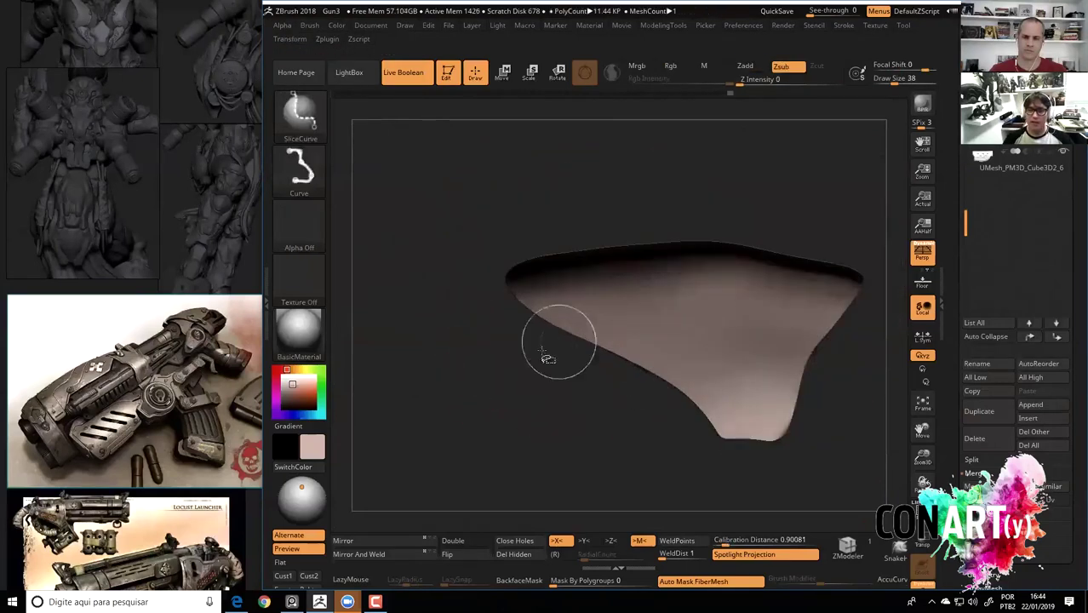
pyautogui.moveTo(471, 390); pyautogui.dragTo(731, 447)
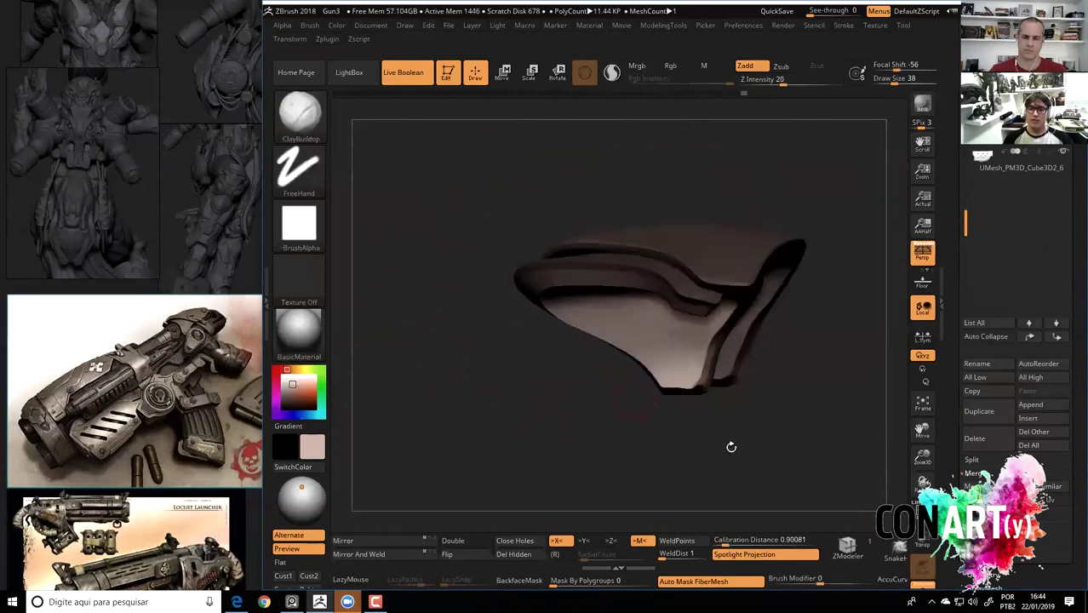
pyautogui.click(913, 502)
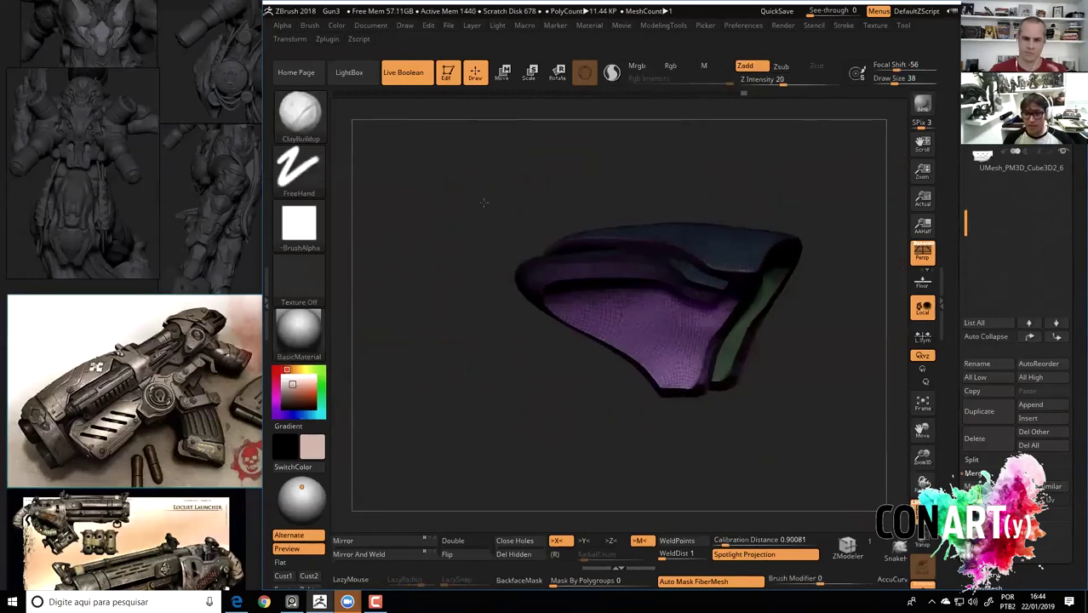
pyautogui.moveTo(544, 260); pyautogui.dragTo(564, 220)
# Switch to the Move brush, hide Polyframe, and return to viewing the whole gun.
pyautogui.press('space')
pyautogui.press('b')
pyautogui.press('m')
pyautogui.press('v')
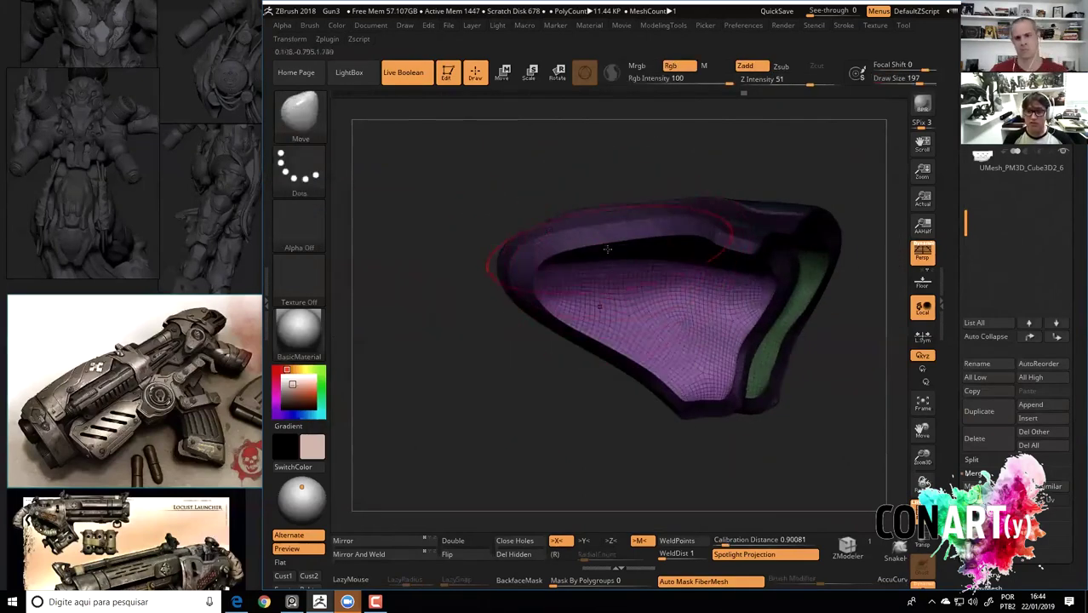
pyautogui.hotkey('shift', 'f')
pyautogui.moveTo(891, 483); pyautogui.dragTo(791, 420)
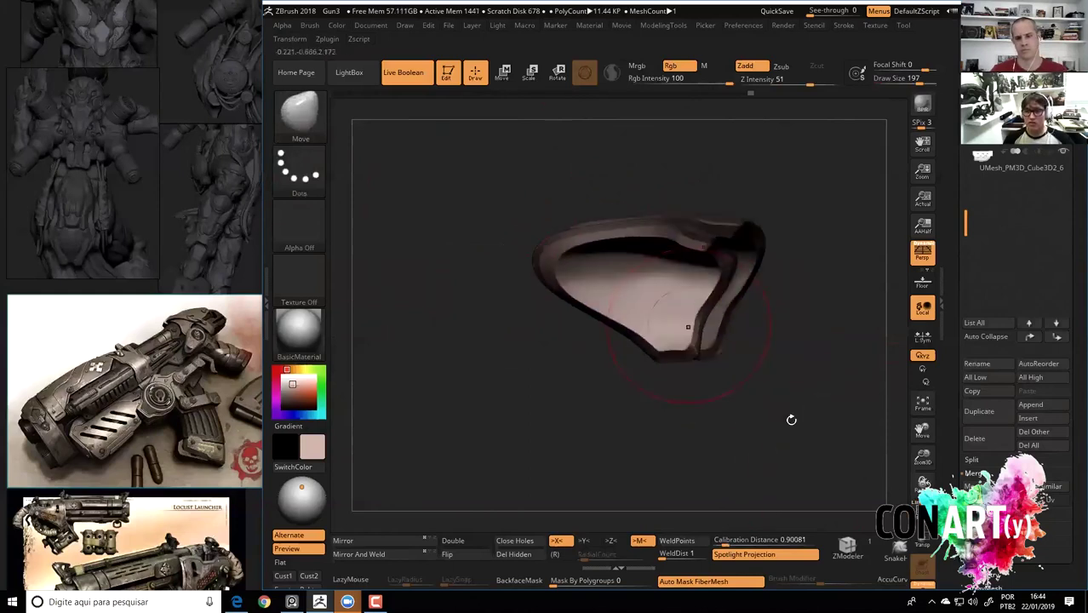
pyautogui.moveTo(886, 503); pyautogui.dragTo(756, 388)
pyautogui.moveTo(511, 159); pyautogui.dragTo(568, 258)
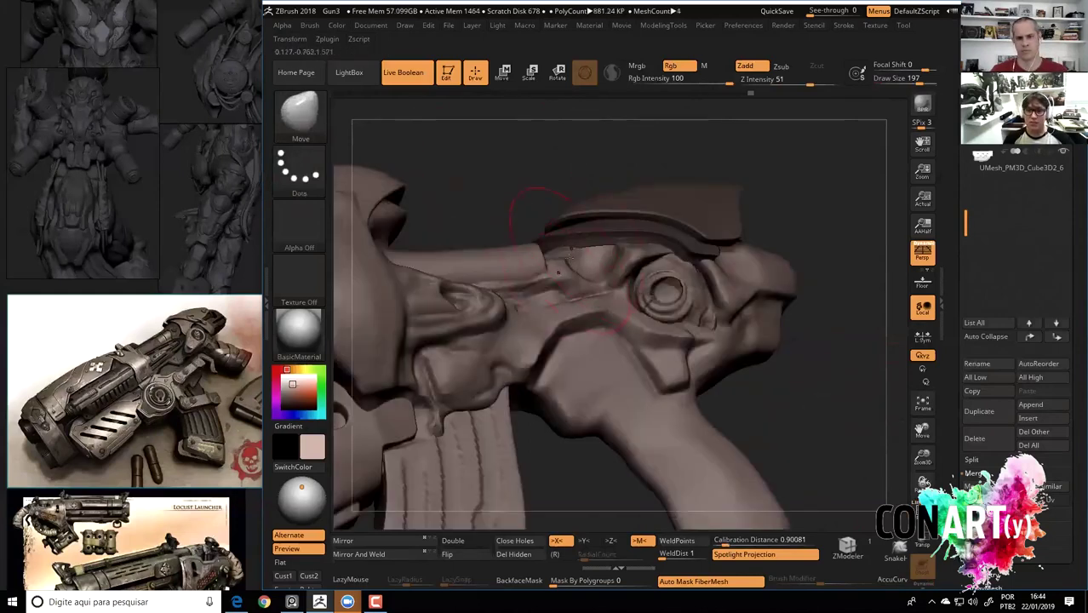
# Make body subtool PM3D_Cube3D2_4 active and choose TrimDynamic in Zsub at intensity 43.
pyautogui.moveTo(618, 155)
pyautogui.mouseDown()
pyautogui.moveTo(598, 165)
pyautogui.moveTo(573, 243)
pyautogui.moveTo(527, 239)
pyautogui.mouseUp()
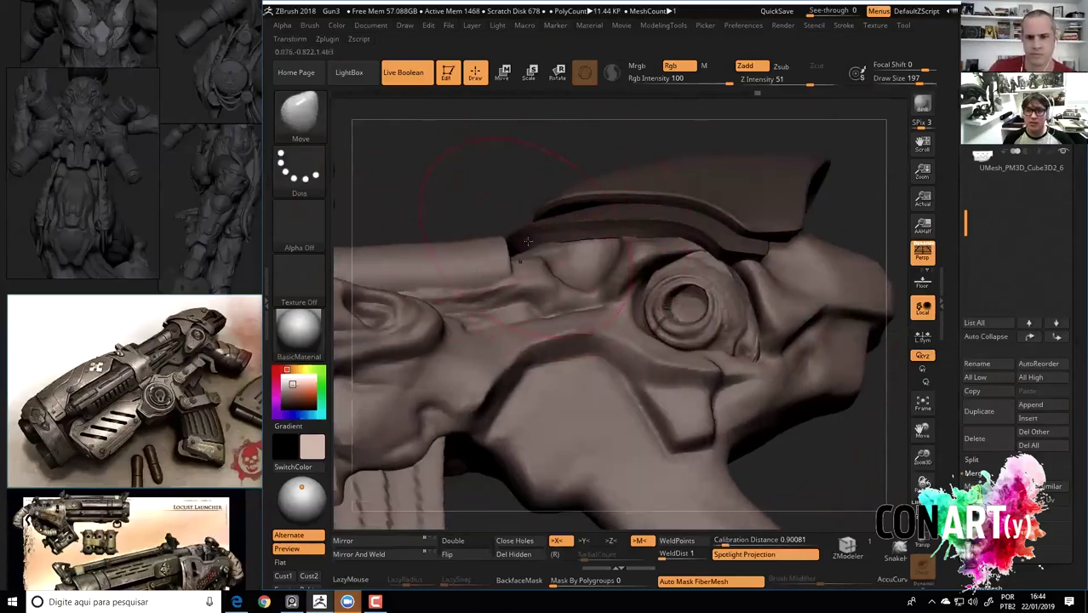
pyautogui.keyDown('alt'); pyautogui.click(534, 256); pyautogui.keyUp('alt')
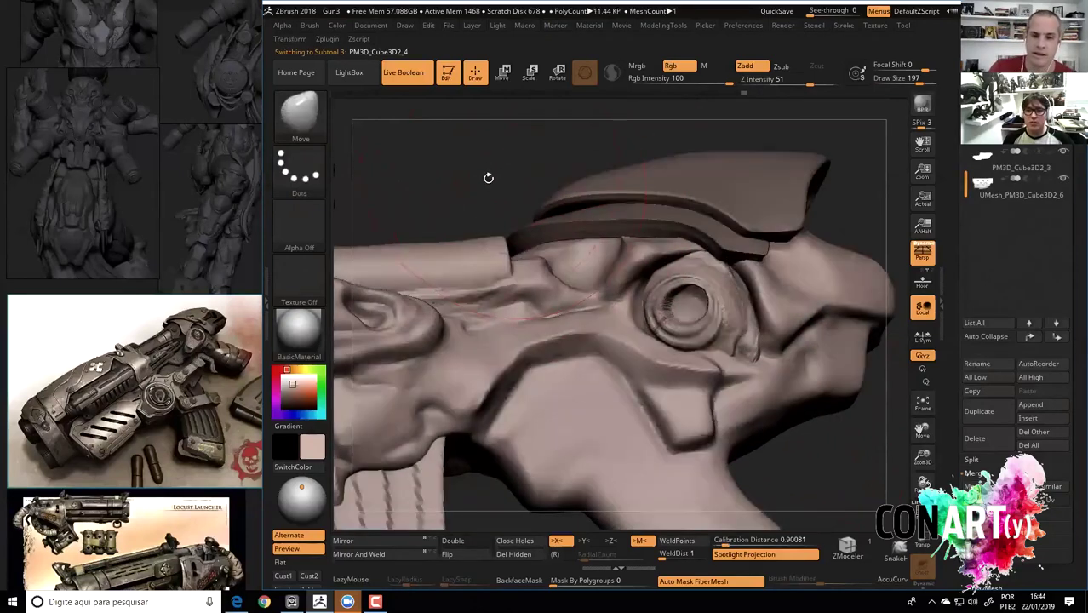
pyautogui.press('space')
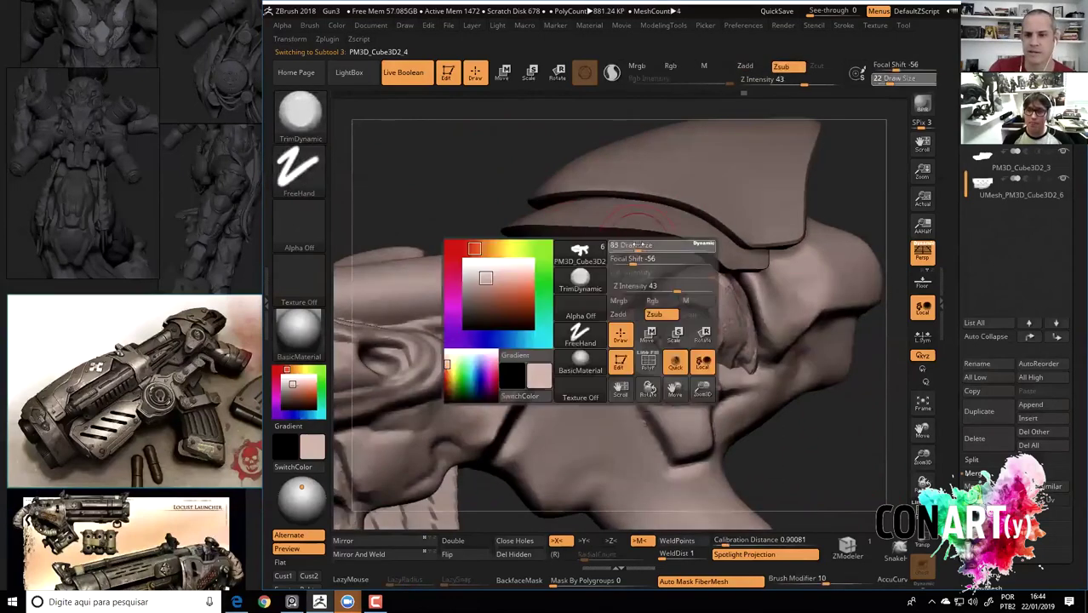
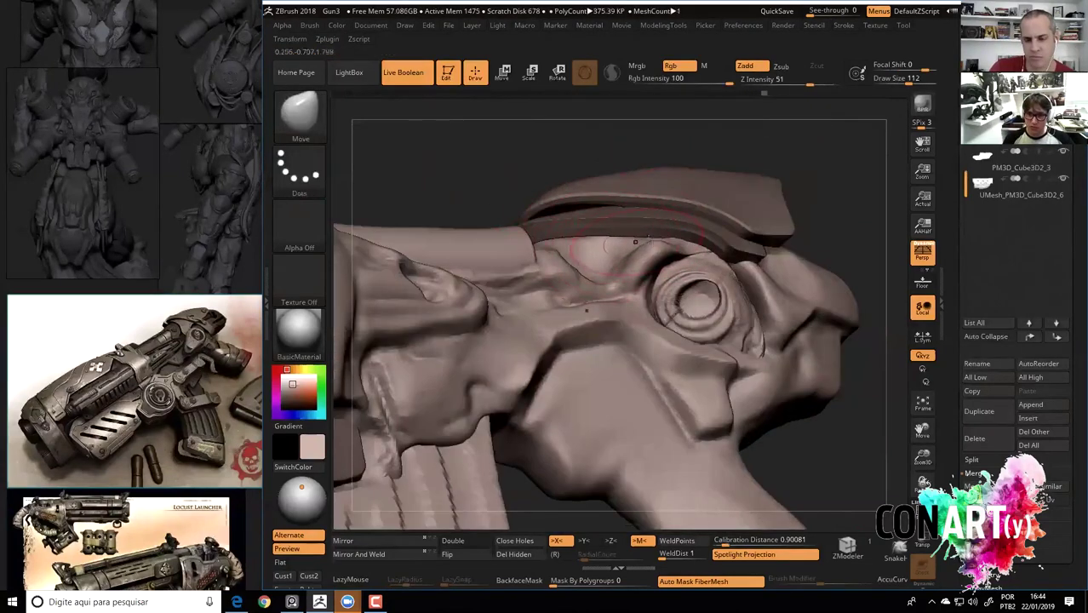
# Select the TrimDynamic brush (B-T-D) and make the rear section's subtool 6 active.
pyautogui.moveTo(633, 241)
pyautogui.mouseDown()
pyautogui.moveTo(746, 367)
pyautogui.moveTo(746, 338)
pyautogui.moveTo(800, 411)
pyautogui.mouseUp()
pyautogui.press('b')
pyautogui.press('t')
pyautogui.press('d')
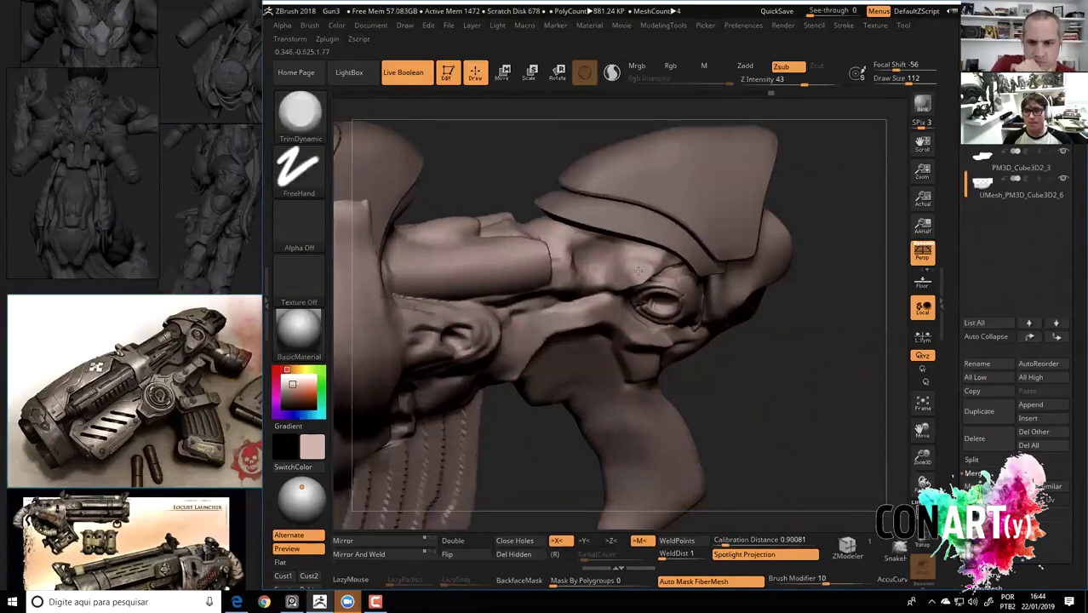
pyautogui.moveTo(768, 369)
pyautogui.mouseDown()
pyautogui.moveTo(649, 273)
pyautogui.moveTo(542, 351)
pyautogui.mouseUp()
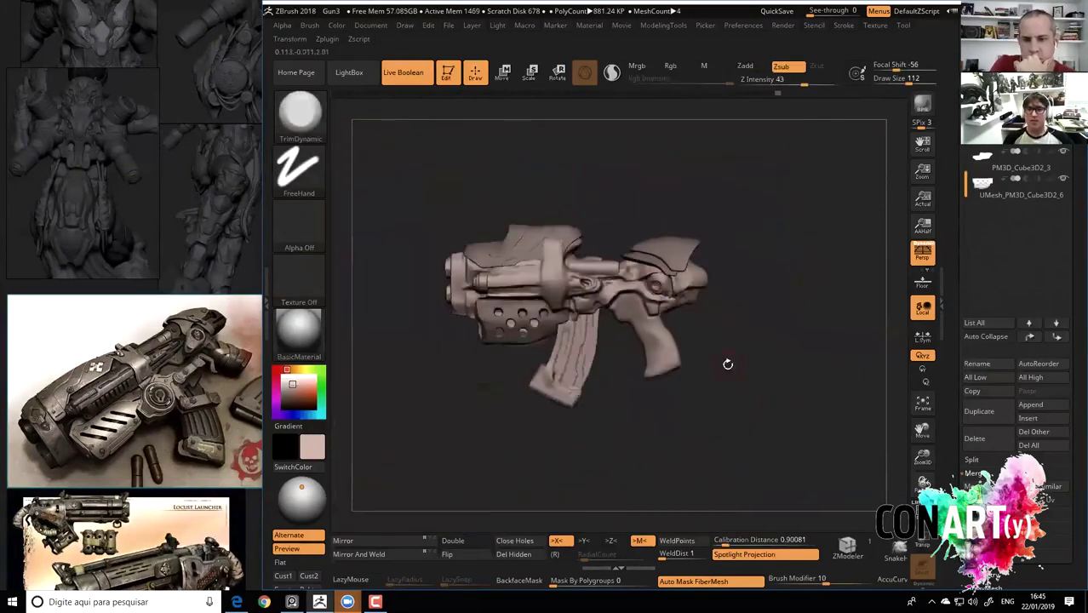
pyautogui.keyDown('alt'); pyautogui.click(542, 351); pyautogui.keyUp('alt')
# Turn the gun side-on to bring the perforated barrel shroud into view.
pyautogui.moveTo(542, 350); pyautogui.dragTo(599, 316)
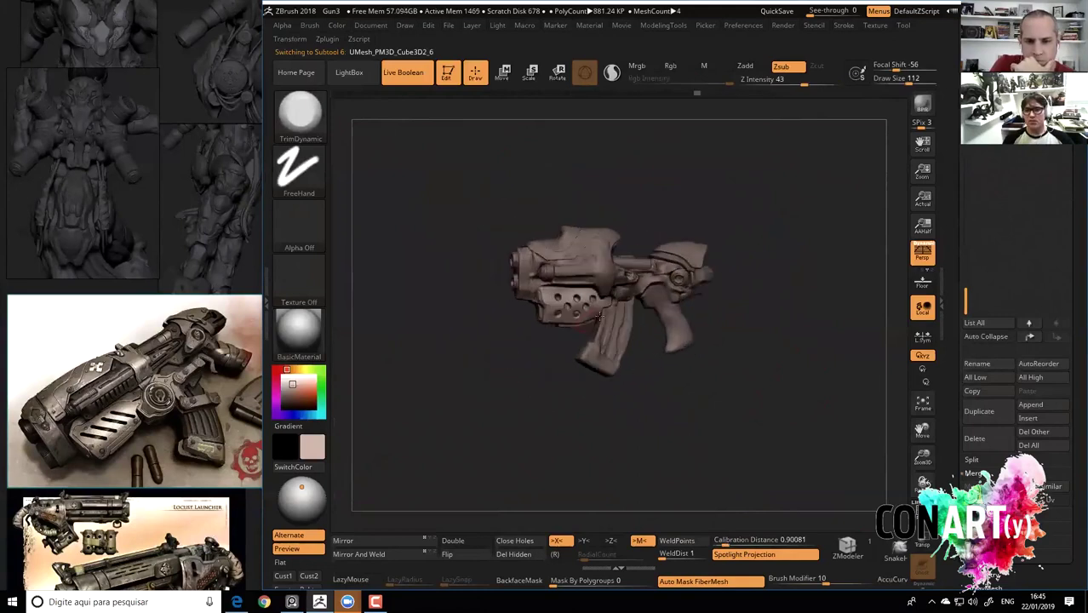
pyautogui.moveTo(760, 333)
pyautogui.mouseDown()
pyautogui.moveTo(761, 310)
pyautogui.moveTo(767, 343)
pyautogui.moveTo(532, 359)
pyautogui.moveTo(644, 302)
pyautogui.mouseUp()
pyautogui.moveTo(539, 360)
pyautogui.mouseDown()
pyautogui.moveTo(544, 333)
pyautogui.moveTo(529, 358)
pyautogui.moveTo(515, 365)
pyautogui.moveTo(515, 353)
pyautogui.moveTo(518, 367)
pyautogui.moveTo(478, 357)
pyautogui.moveTo(486, 418)
pyautogui.moveTo(468, 414)
pyautogui.moveTo(503, 347)
pyautogui.moveTo(522, 350)
pyautogui.moveTo(545, 383)
pyautogui.mouseUp()
pyautogui.press('space')
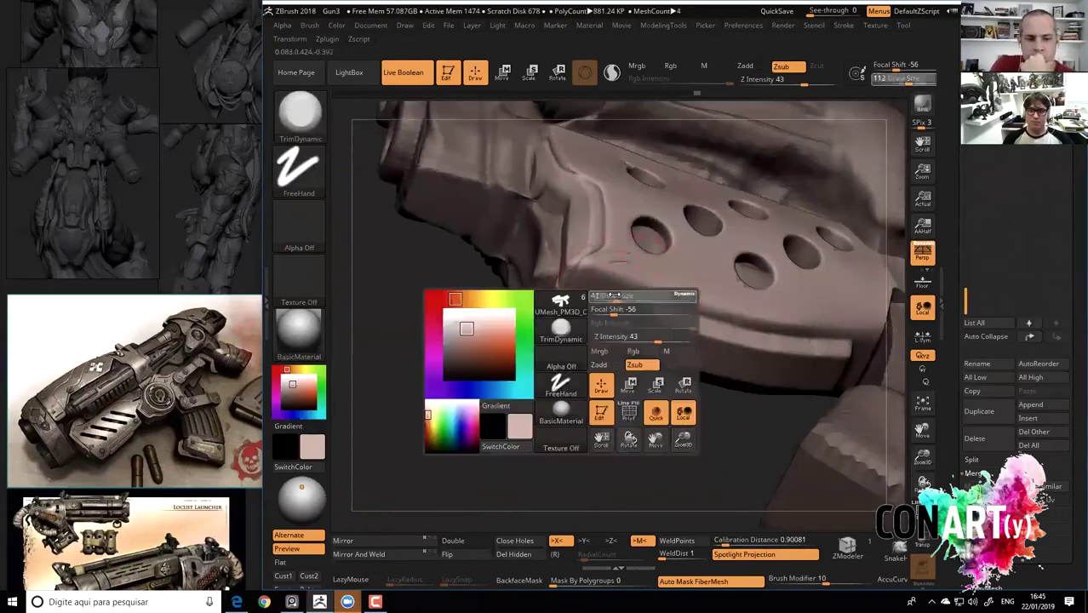
# At Draw Size 29, carve a vertical DamStandard groove into the shroud's lower edge.
pyautogui.moveTo(547, 425)
pyautogui.mouseDown()
pyautogui.moveTo(540, 476)
pyautogui.moveTo(573, 418)
pyautogui.moveTo(653, 330)
pyautogui.mouseUp()
pyautogui.press('b')
pyautogui.press('d')
pyautogui.press('s')
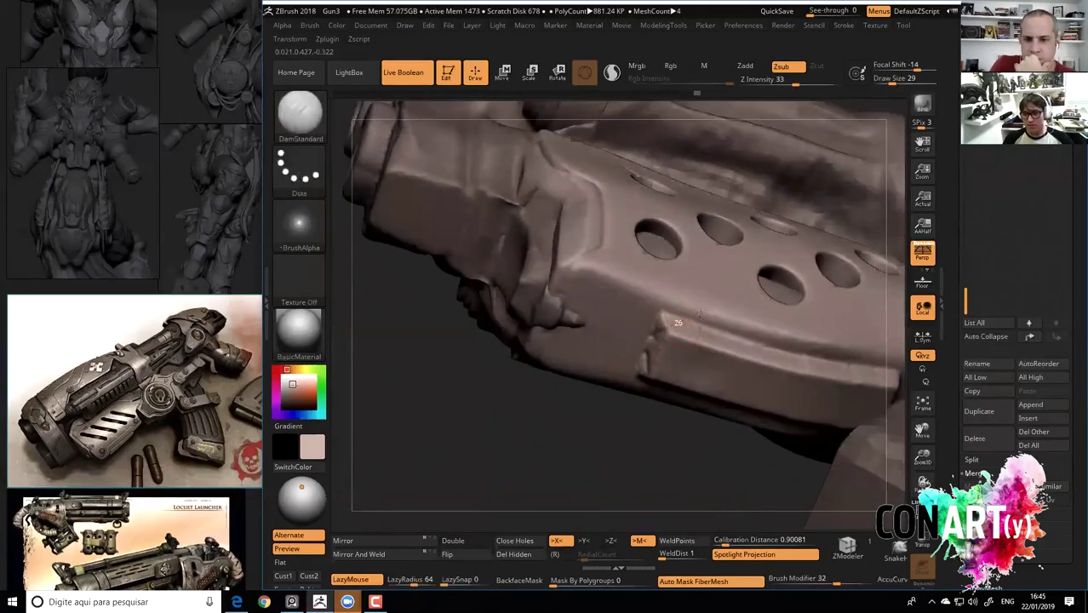
pyautogui.moveTo(644, 376); pyautogui.dragTo(650, 331)
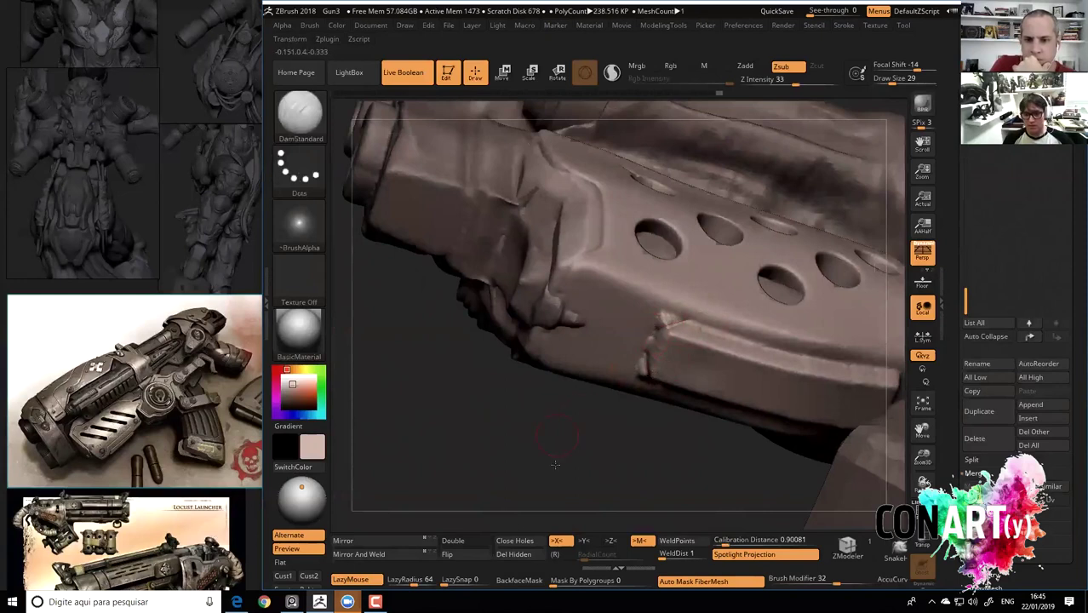
# Choose ClayBuildup, then use the Pinch brush to sharpen the notch edge into a ridge.
pyautogui.moveTo(555, 437); pyautogui.dragTo(647, 358)
pyautogui.press('b')
pyautogui.press('c')
pyautogui.press('b')
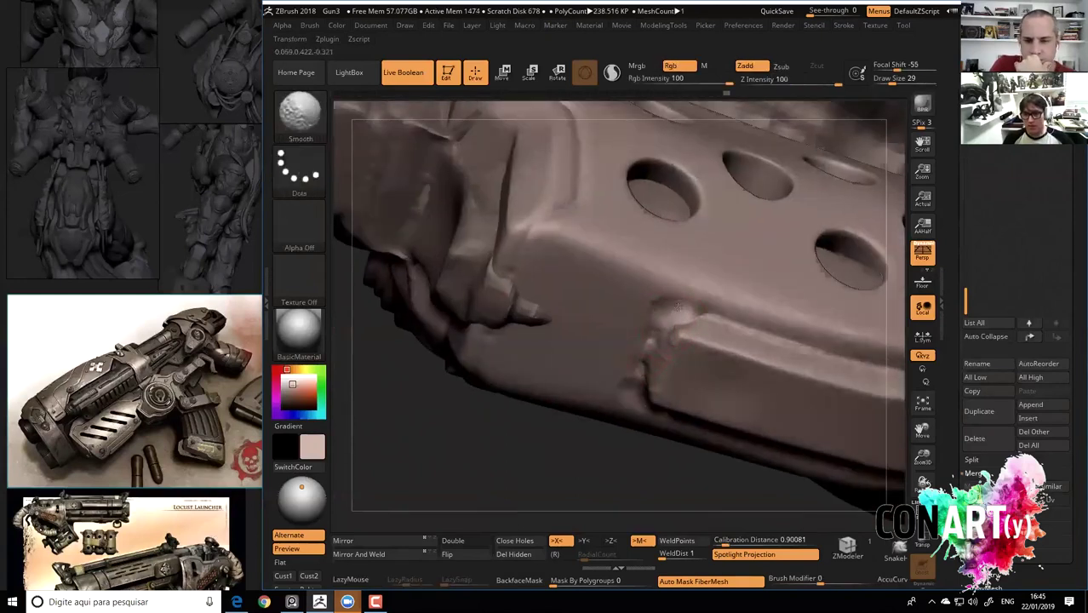
pyautogui.moveTo(563, 454); pyautogui.dragTo(669, 358)
pyautogui.press('b')
pyautogui.press('p')
pyautogui.press('i')
pyautogui.press('space')
pyautogui.moveTo(647, 342)
pyautogui.mouseDown()
pyautogui.moveTo(633, 371)
pyautogui.moveTo(665, 319)
pyautogui.moveTo(628, 356)
pyautogui.mouseUp()
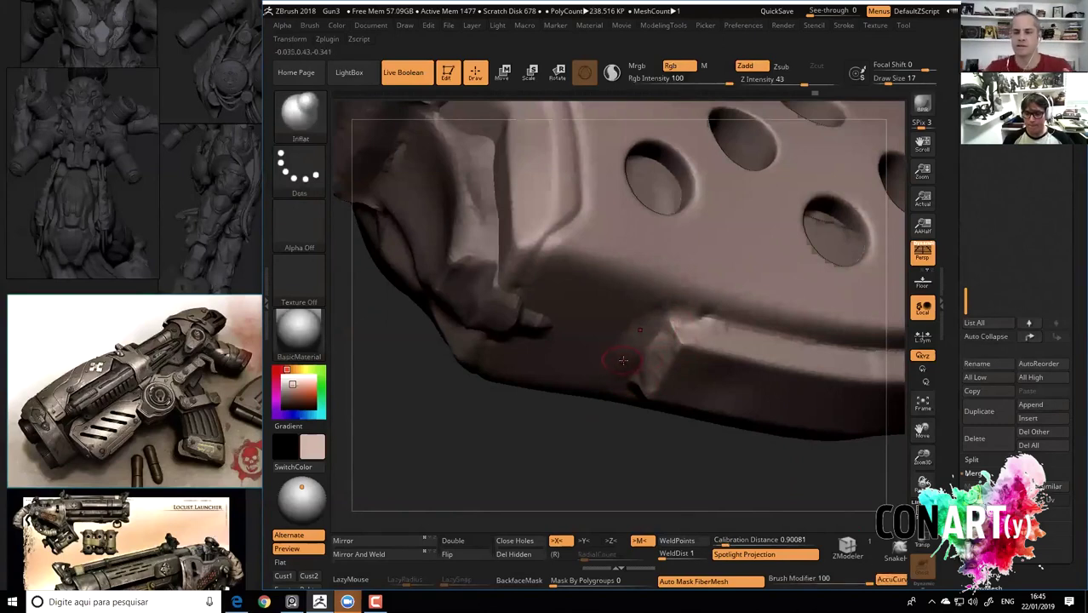
# Flatten the notch area with TrimDynamic, then zoom out to the whole gun.
pyautogui.press('b')
pyautogui.press('t')
pyautogui.press('d')
pyautogui.moveTo(662, 345); pyautogui.dragTo(690, 319)
pyautogui.keyDown('shift'); pyautogui.moveTo(599, 413); pyautogui.dragTo(670, 319); pyautogui.keyUp('shift')
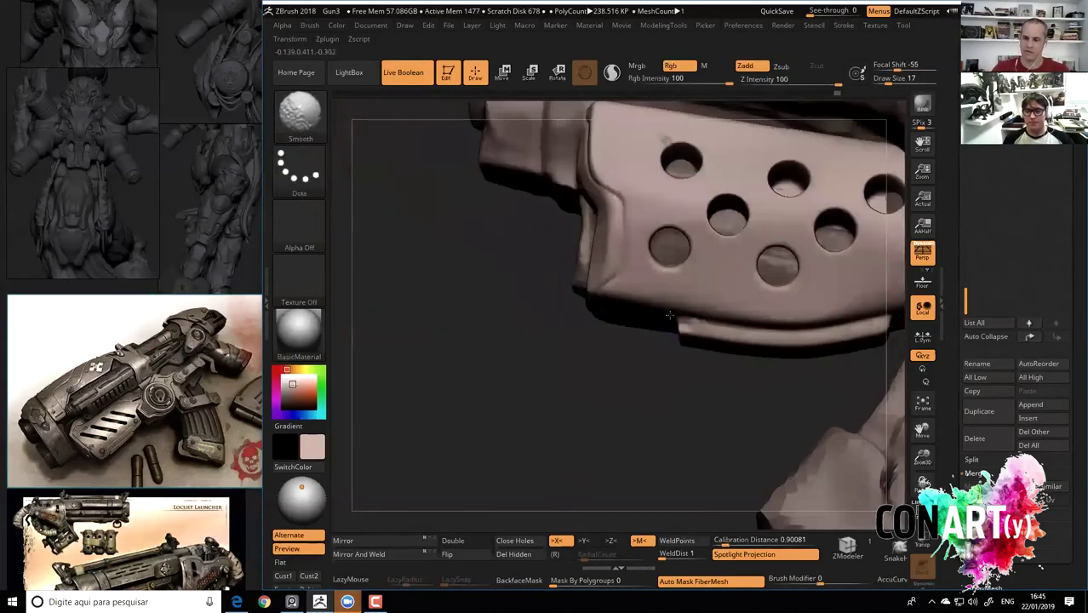
pyautogui.moveTo(595, 384)
pyautogui.keyDown('alt'); pyautogui.mouseDown()
pyautogui.moveTo(584, 396)
pyautogui.moveTo(493, 396)
pyautogui.moveTo(530, 423)
pyautogui.moveTo(508, 448)
pyautogui.moveTo(517, 445)
pyautogui.mouseUp(); pyautogui.keyUp('alt')
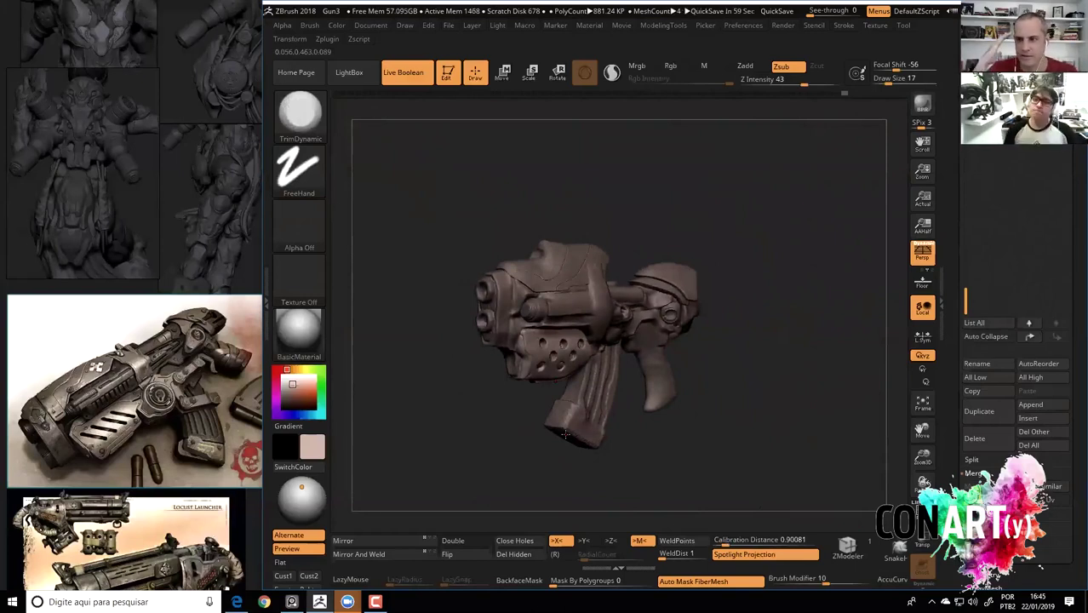
# Make the third subtool active and raise the draw size to 158.
pyautogui.moveTo(505, 194)
pyautogui.mouseDown()
pyautogui.moveTo(442, 289)
pyautogui.moveTo(592, 327)
pyautogui.moveTo(621, 320)
pyautogui.mouseUp()
pyautogui.press('space')
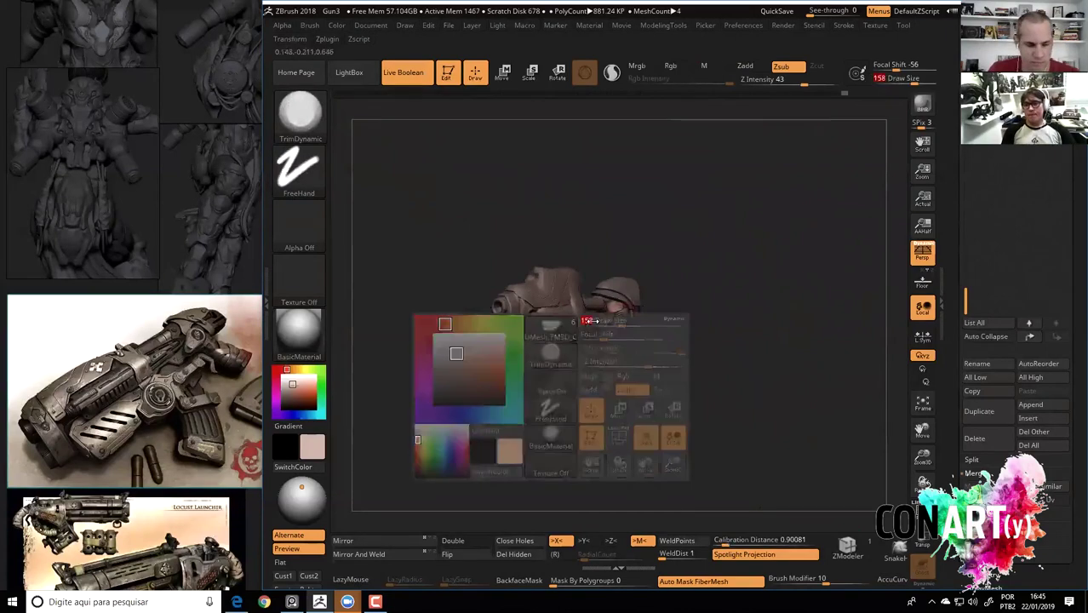
pyautogui.keyDown('alt'); pyautogui.click(652, 353); pyautogui.keyUp('alt')
pyautogui.moveTo(511, 255)
pyautogui.mouseDown()
pyautogui.moveTo(477, 276)
pyautogui.moveTo(528, 289)
pyautogui.moveTo(562, 281)
pyautogui.moveTo(587, 325)
pyautogui.mouseUp()
# Pick the Move brush (B-M-V) at draw size 338 and face the muzzle.
pyautogui.press('b')
pyautogui.press('m')
pyautogui.press('v')
pyautogui.press('space')
pyautogui.moveTo(522, 291)
pyautogui.mouseDown()
pyautogui.moveTo(564, 279)
pyautogui.moveTo(440, 259)
pyautogui.mouseUp()
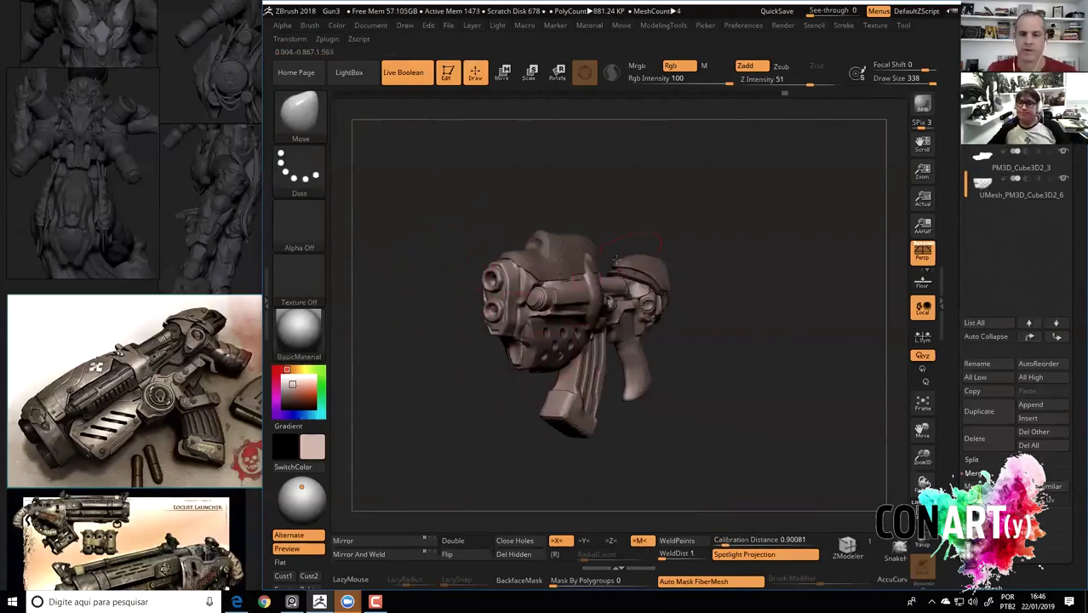
pyautogui.moveTo(792, 196); pyautogui.dragTo(814, 186)
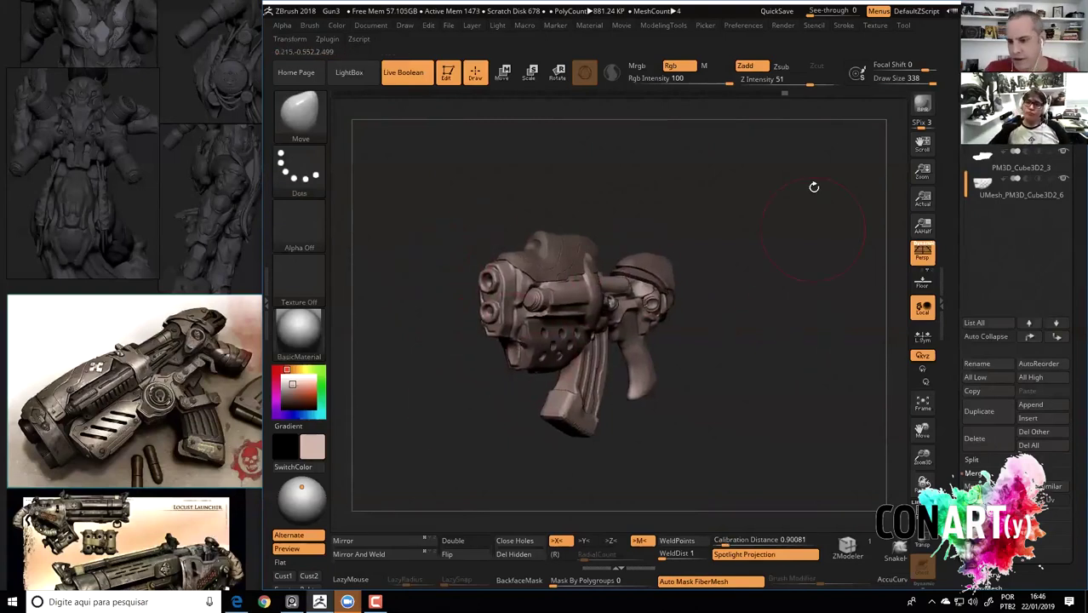